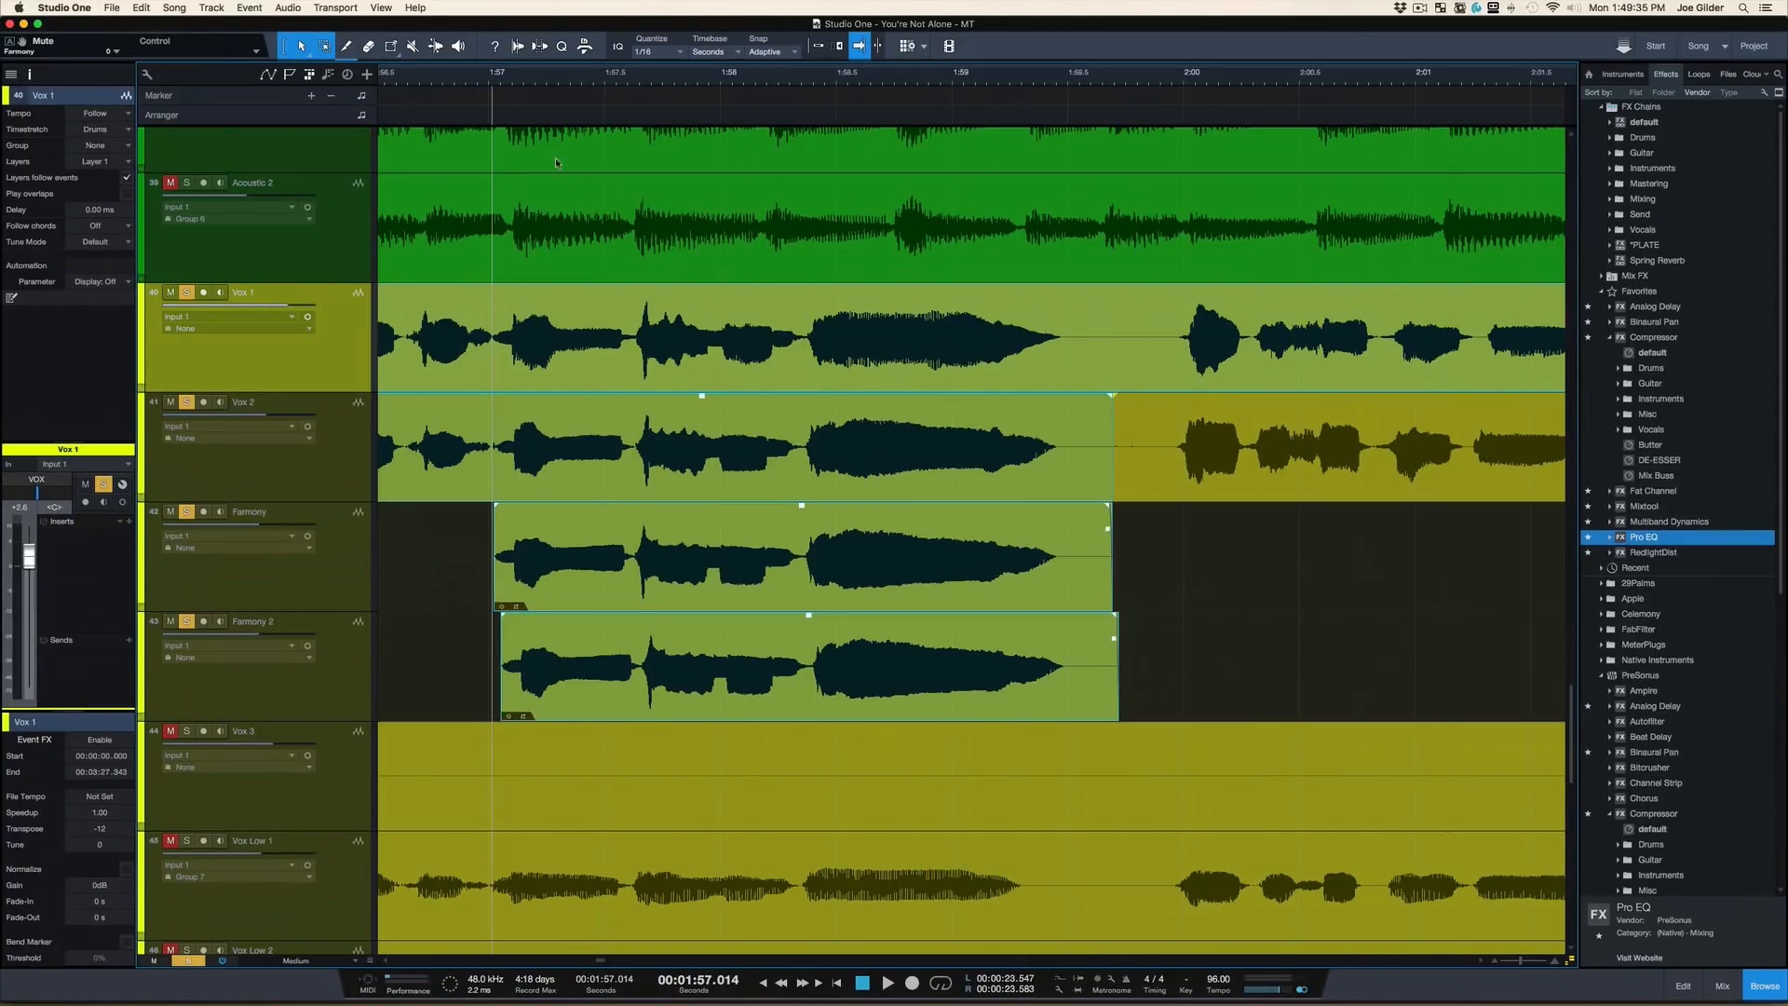
Step: Play the soloed vocal and harmony tracks from 1:57 to hear the passage on its own
key(space)
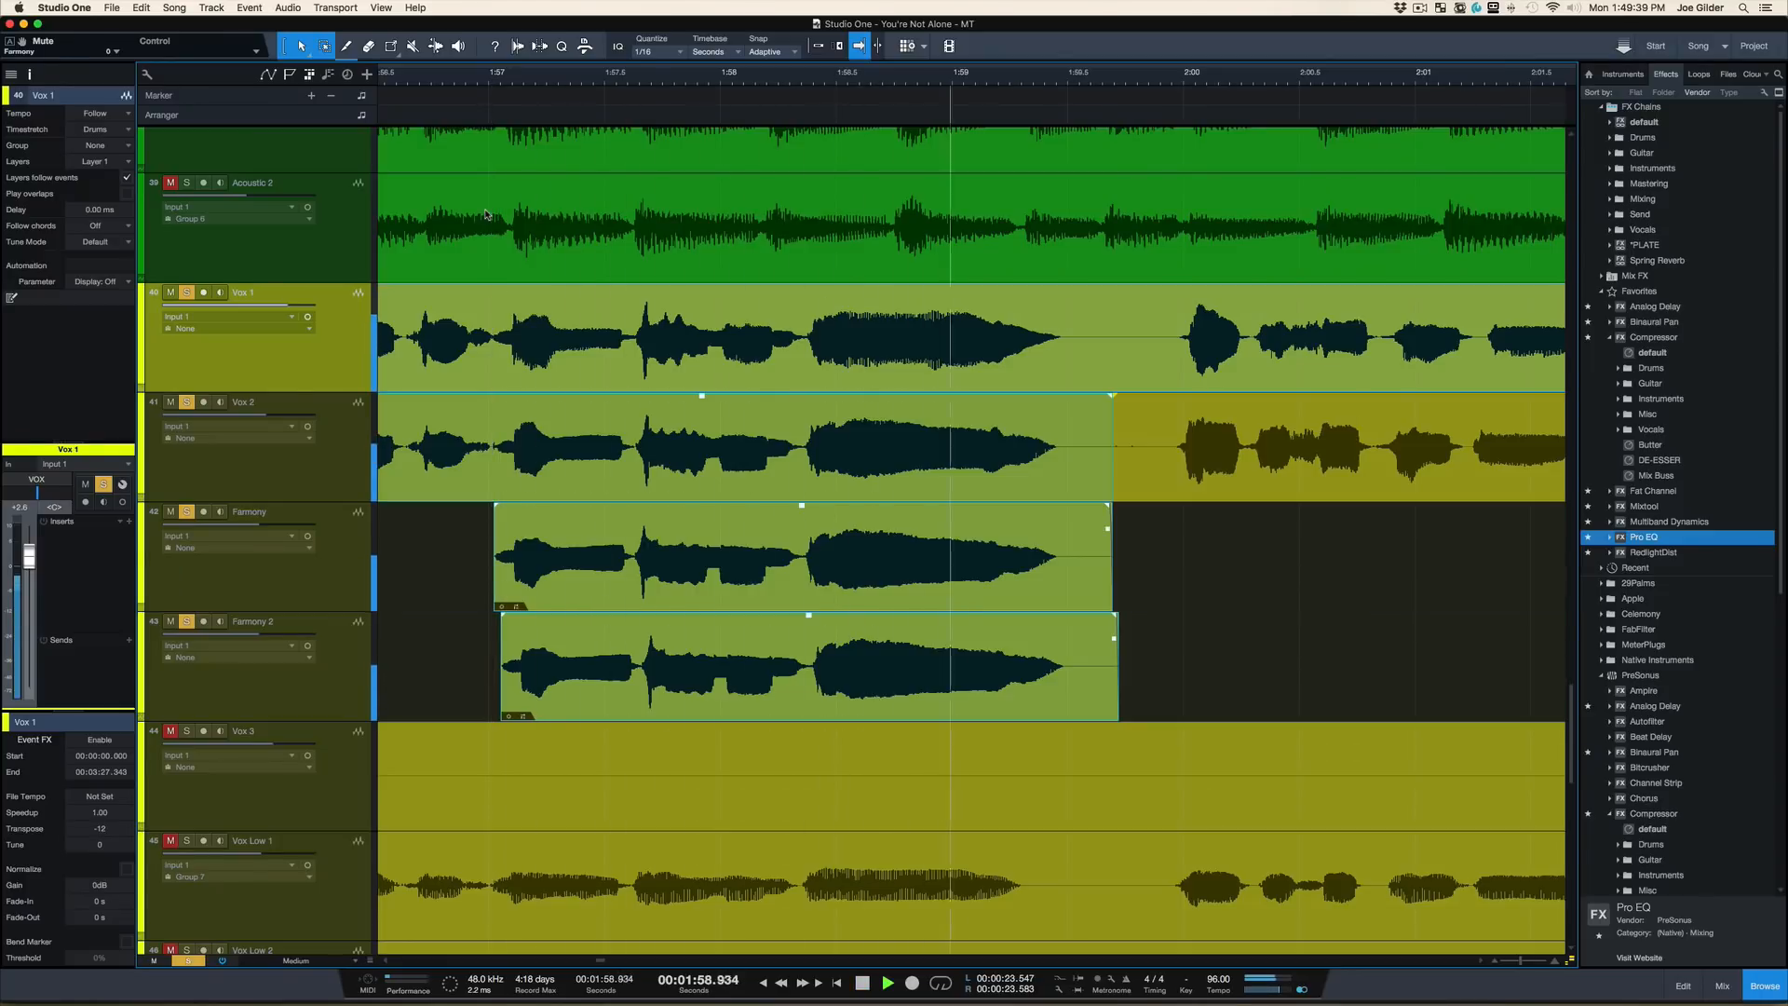
key(space)
key(space)
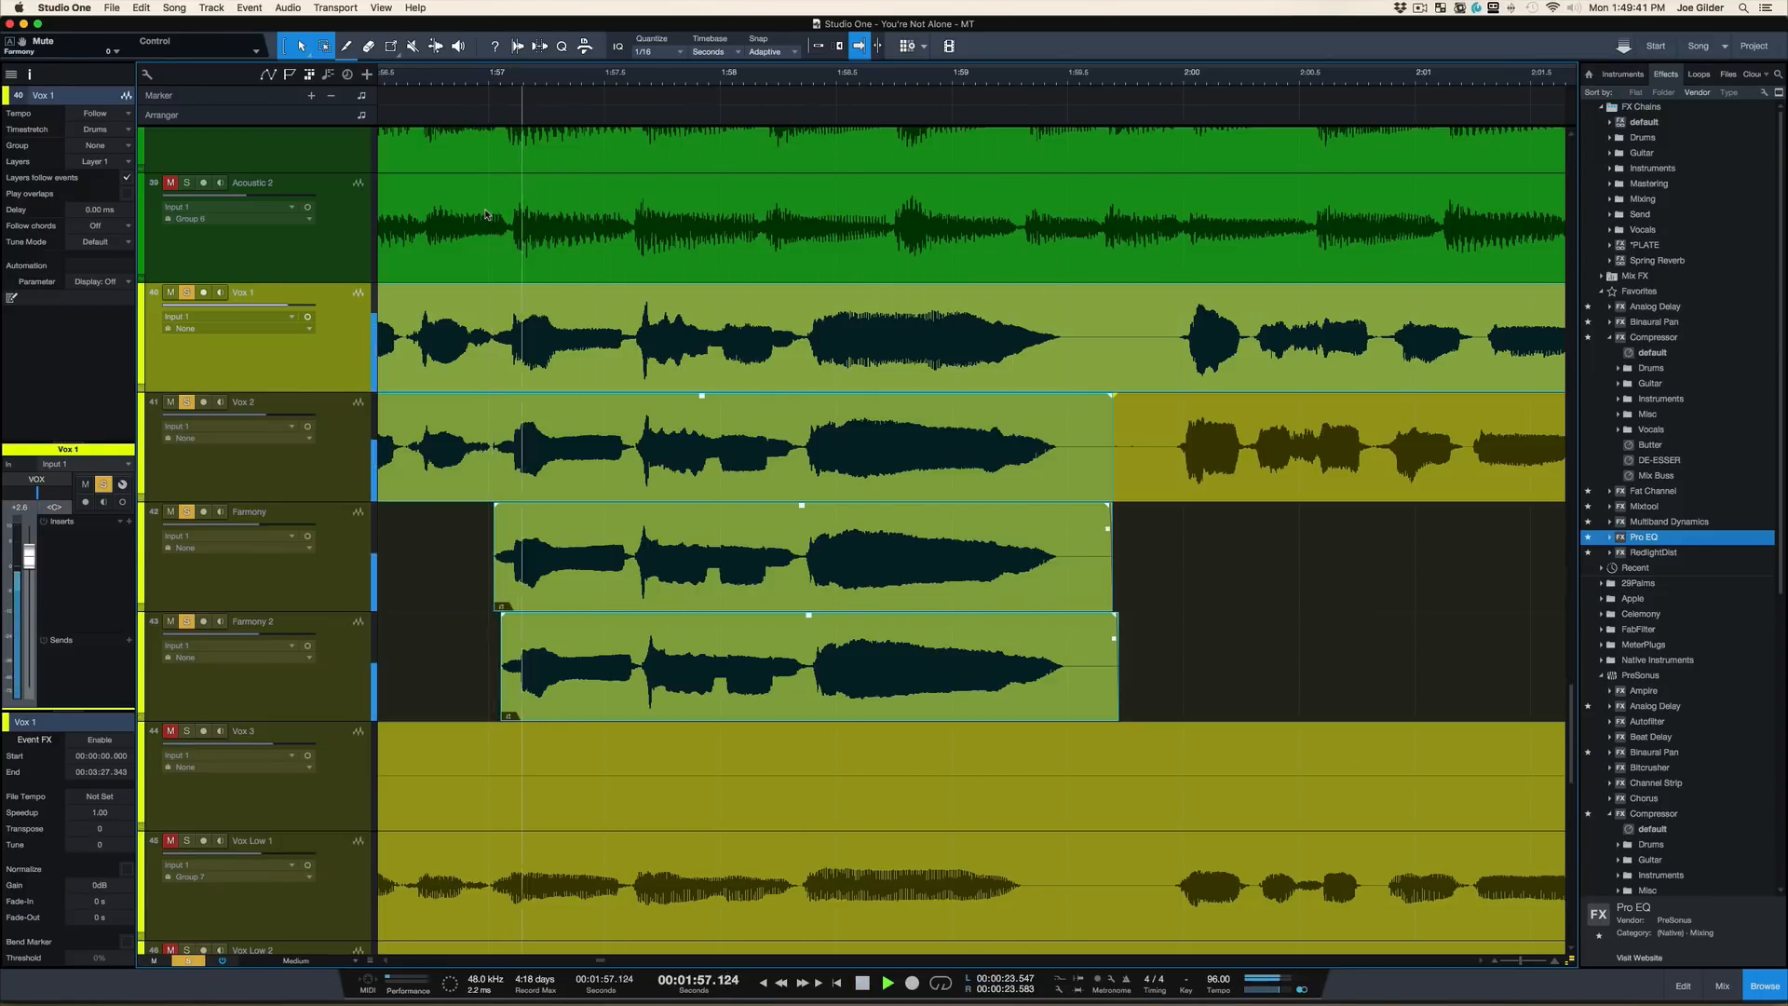
key(space)
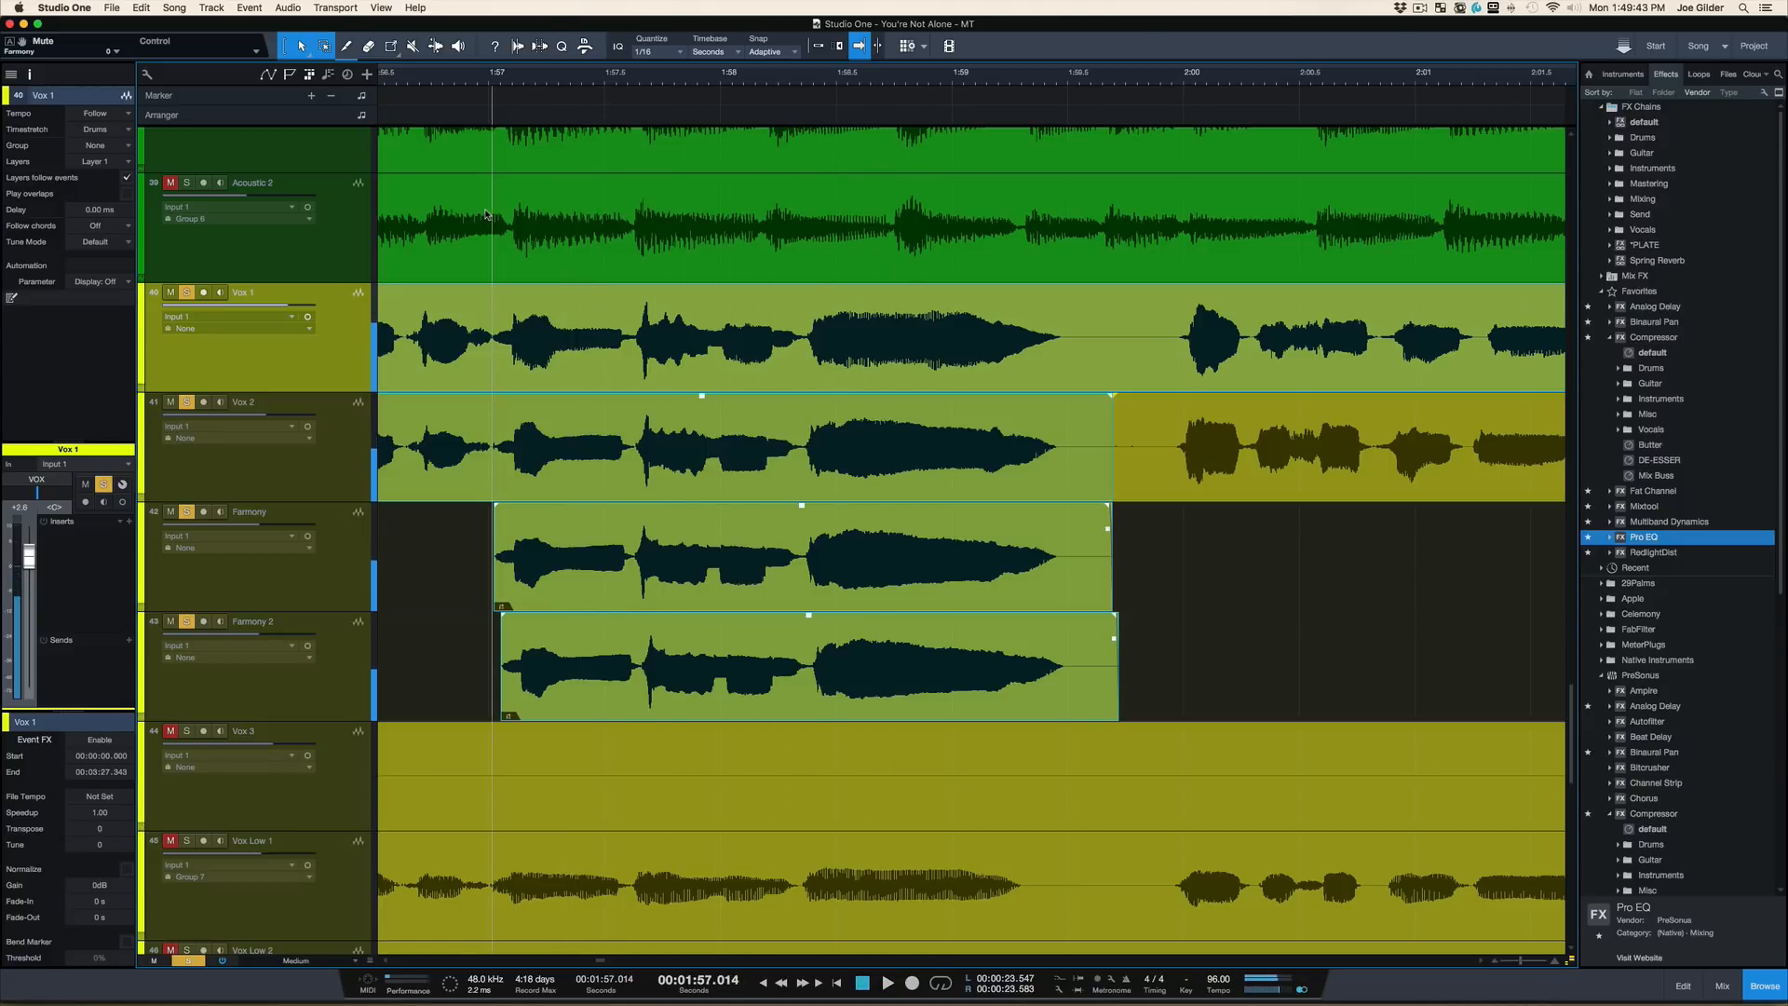
Step: Clear all track solos and play the passage from 1:57 in the full mix
key(shift+s)
key(space)
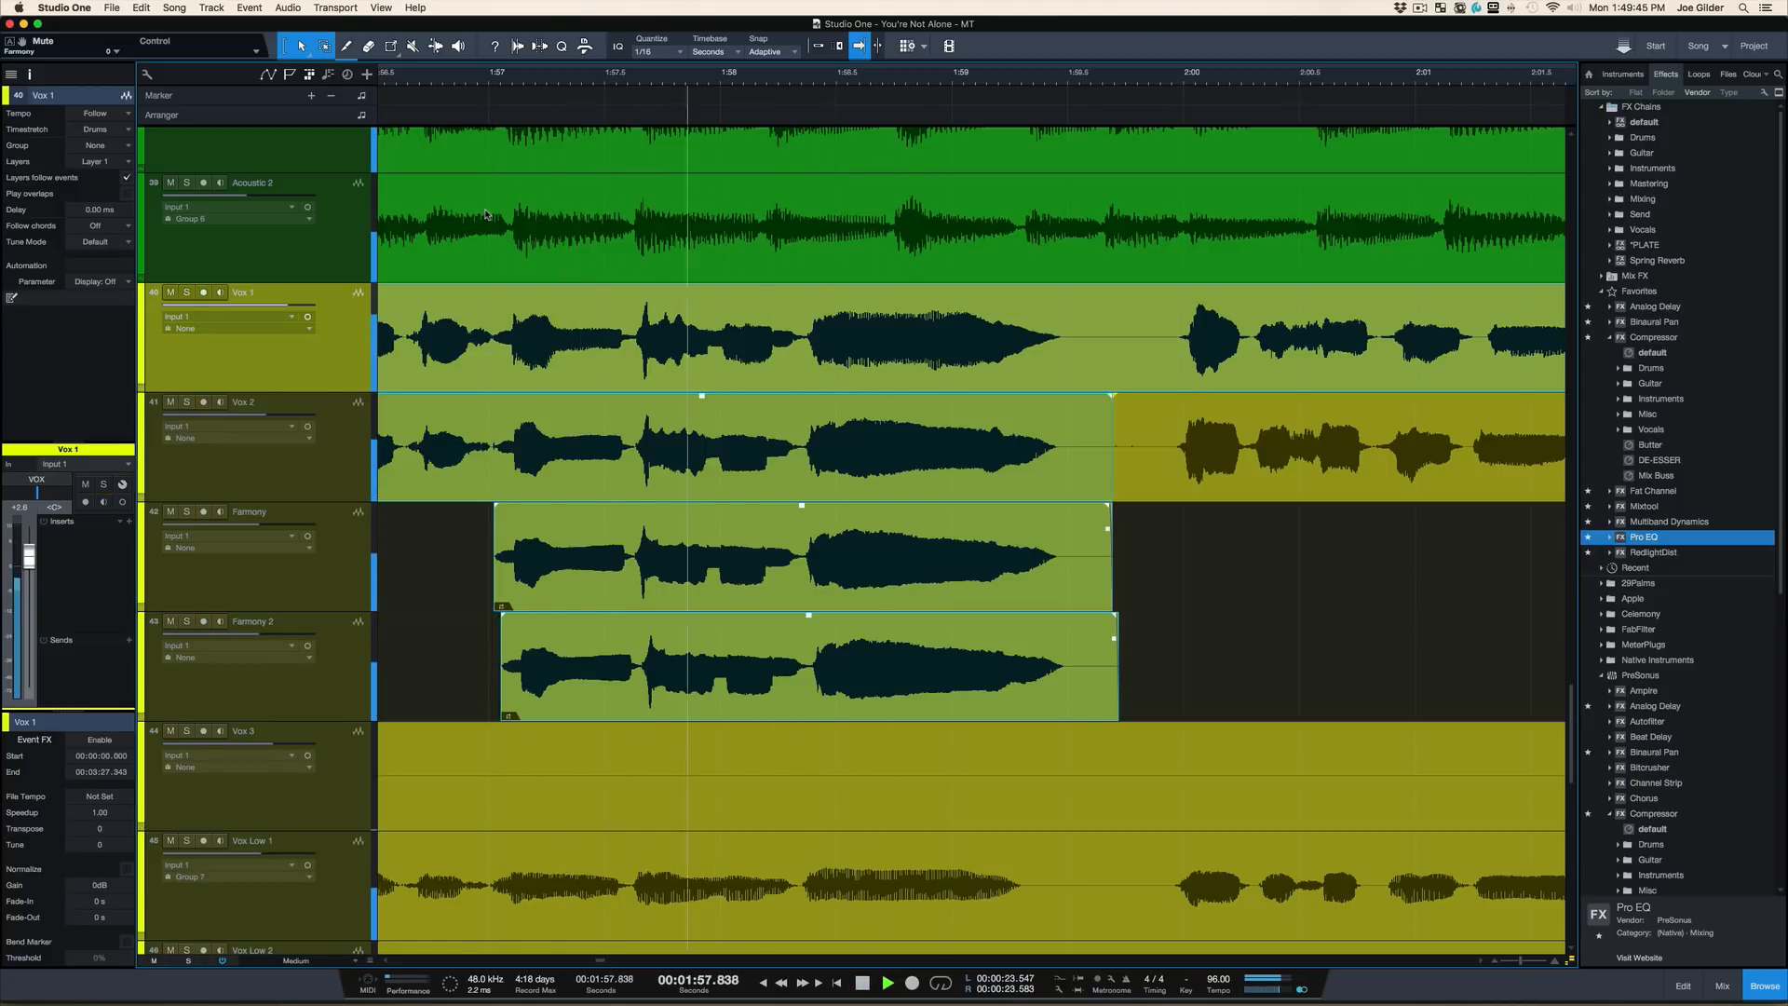
key(space)
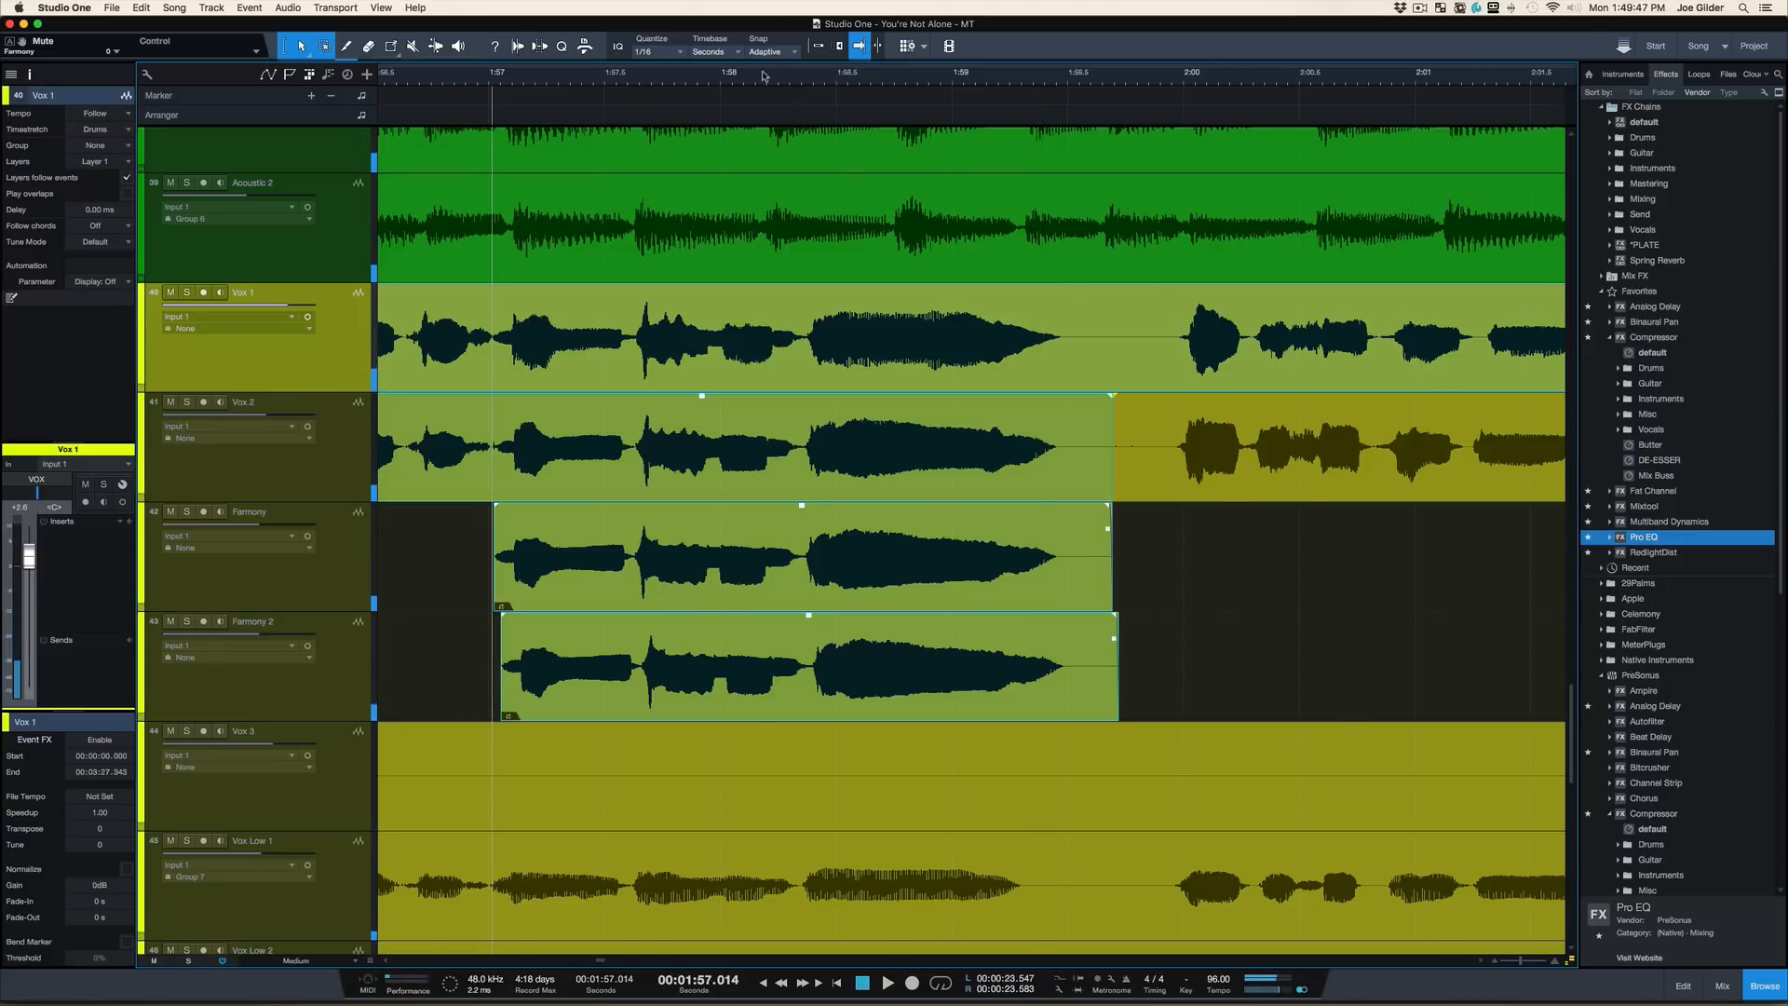
Step: Show the whole song in the arrangement and bring up the YNA NOTES document in TextEdit
drag(768, 77, 768, 20)
key(alt+z)
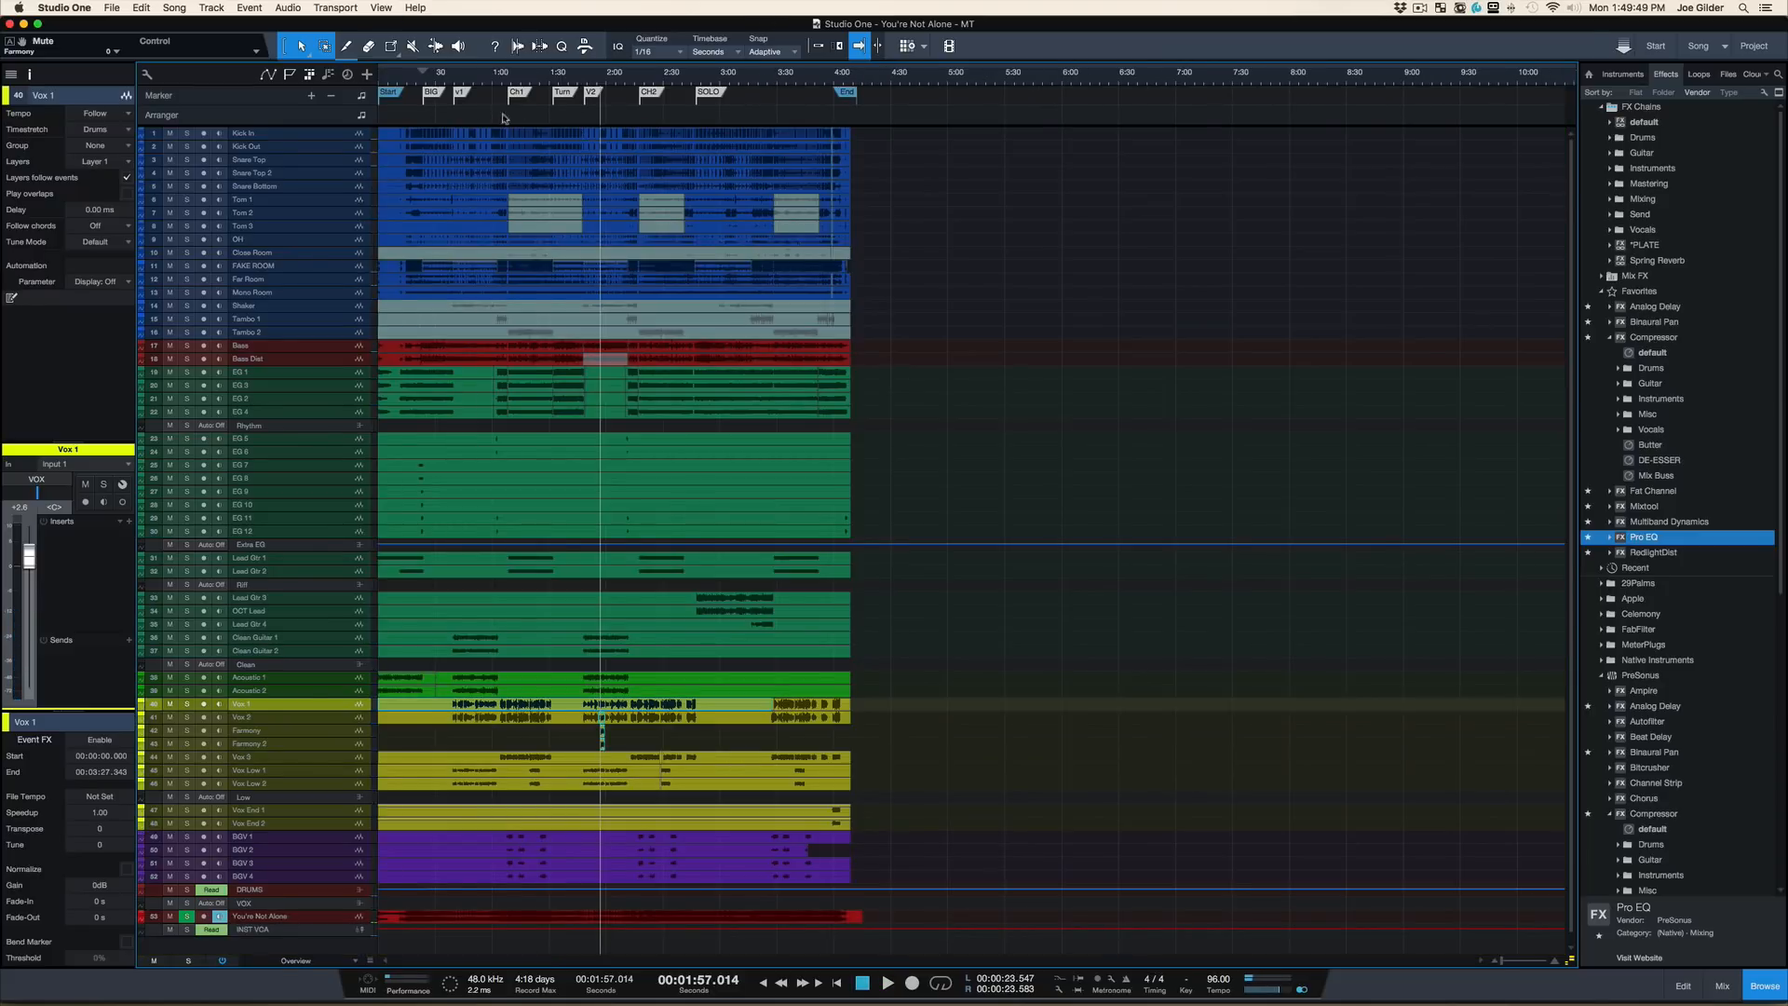
drag(396, 85, 396, 99)
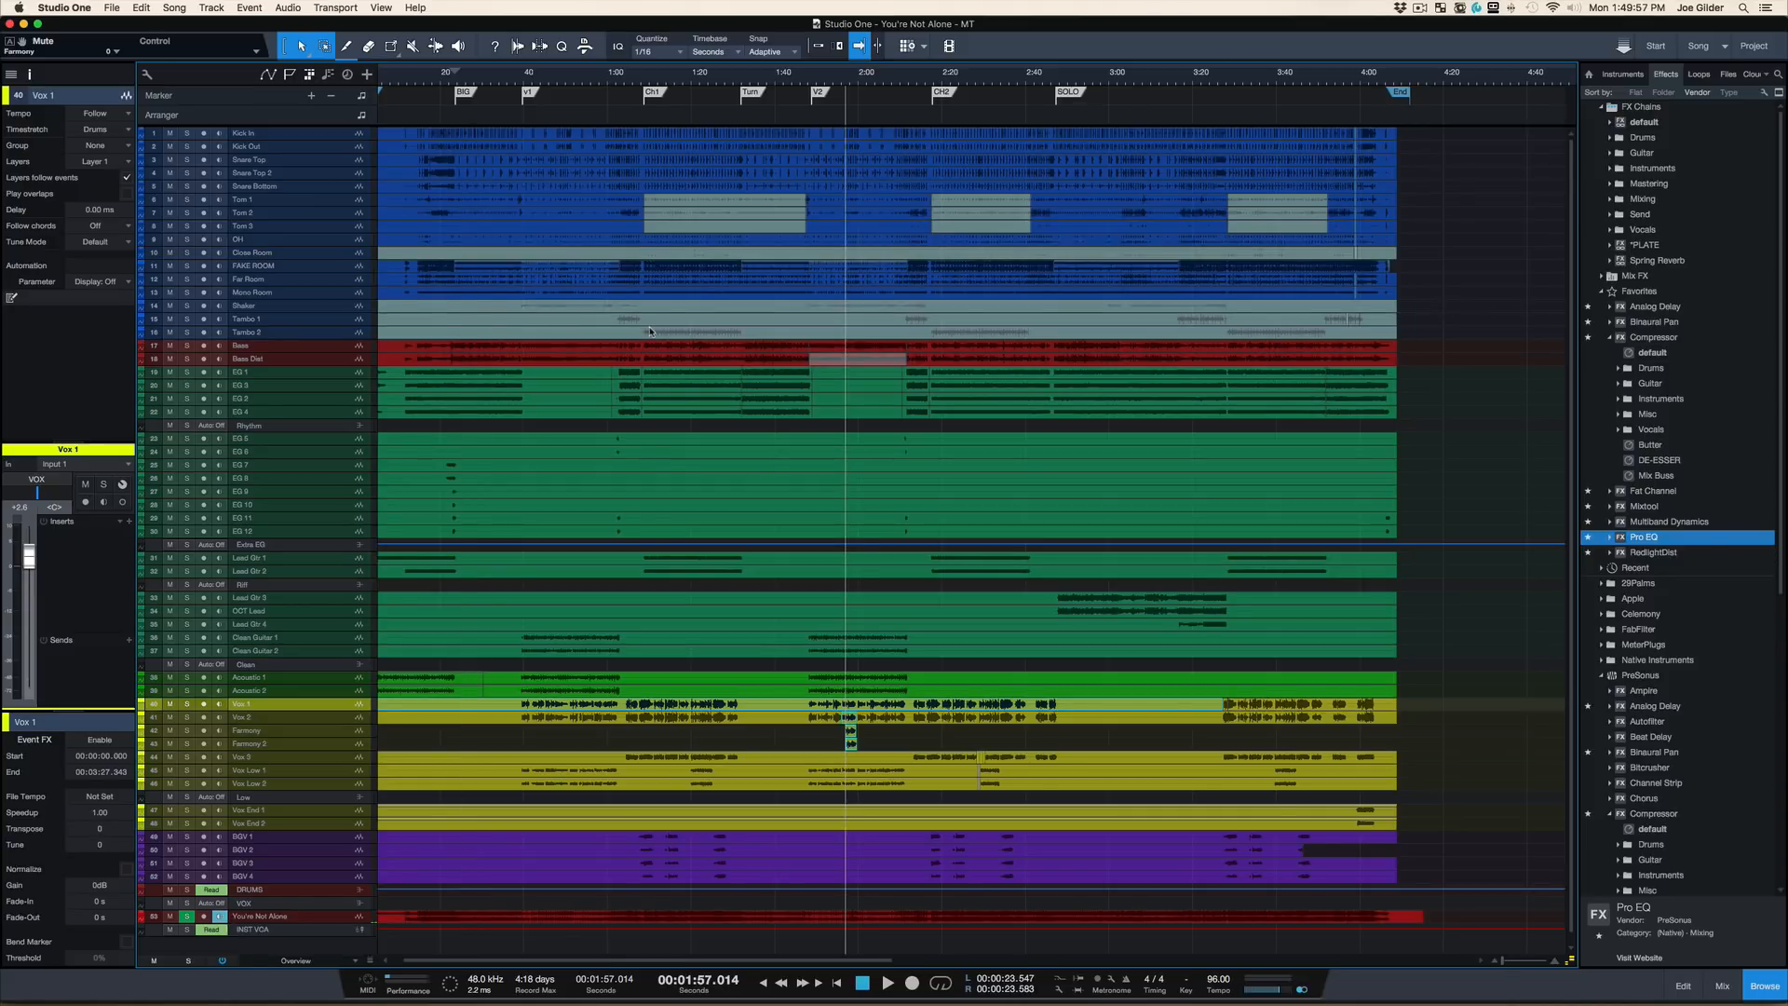
key(super+Tab)
key(super+Tab)
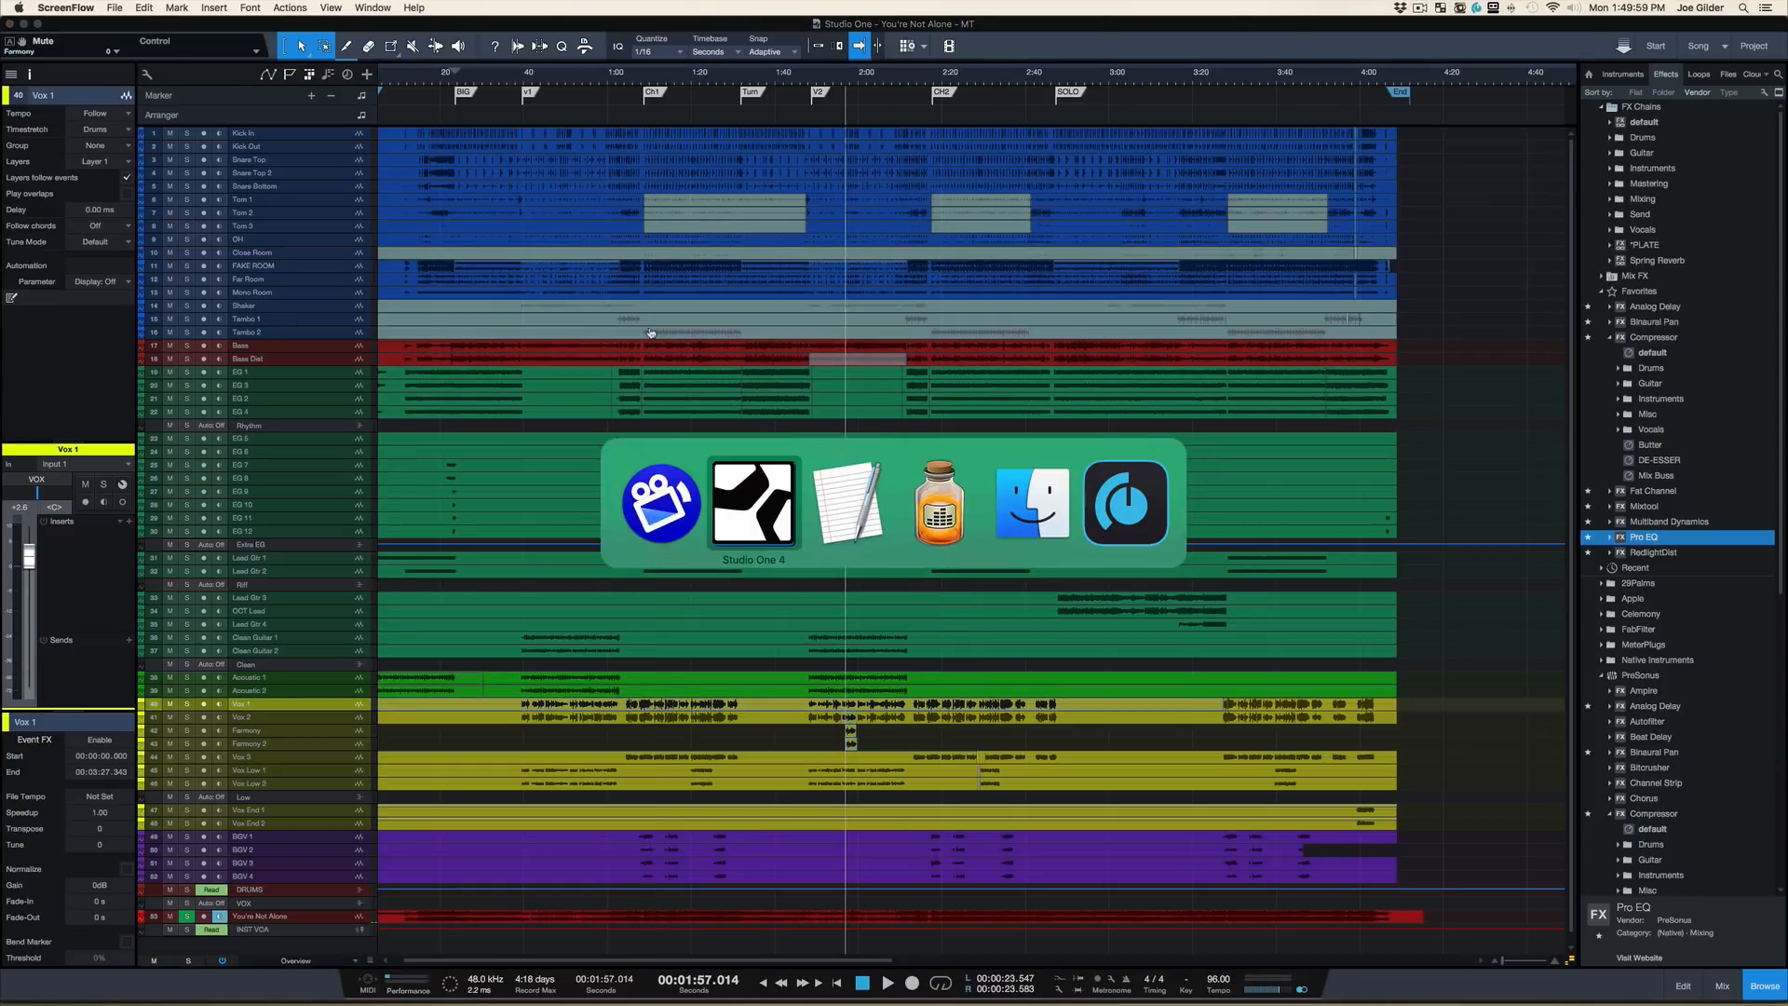
key(super+Tab)
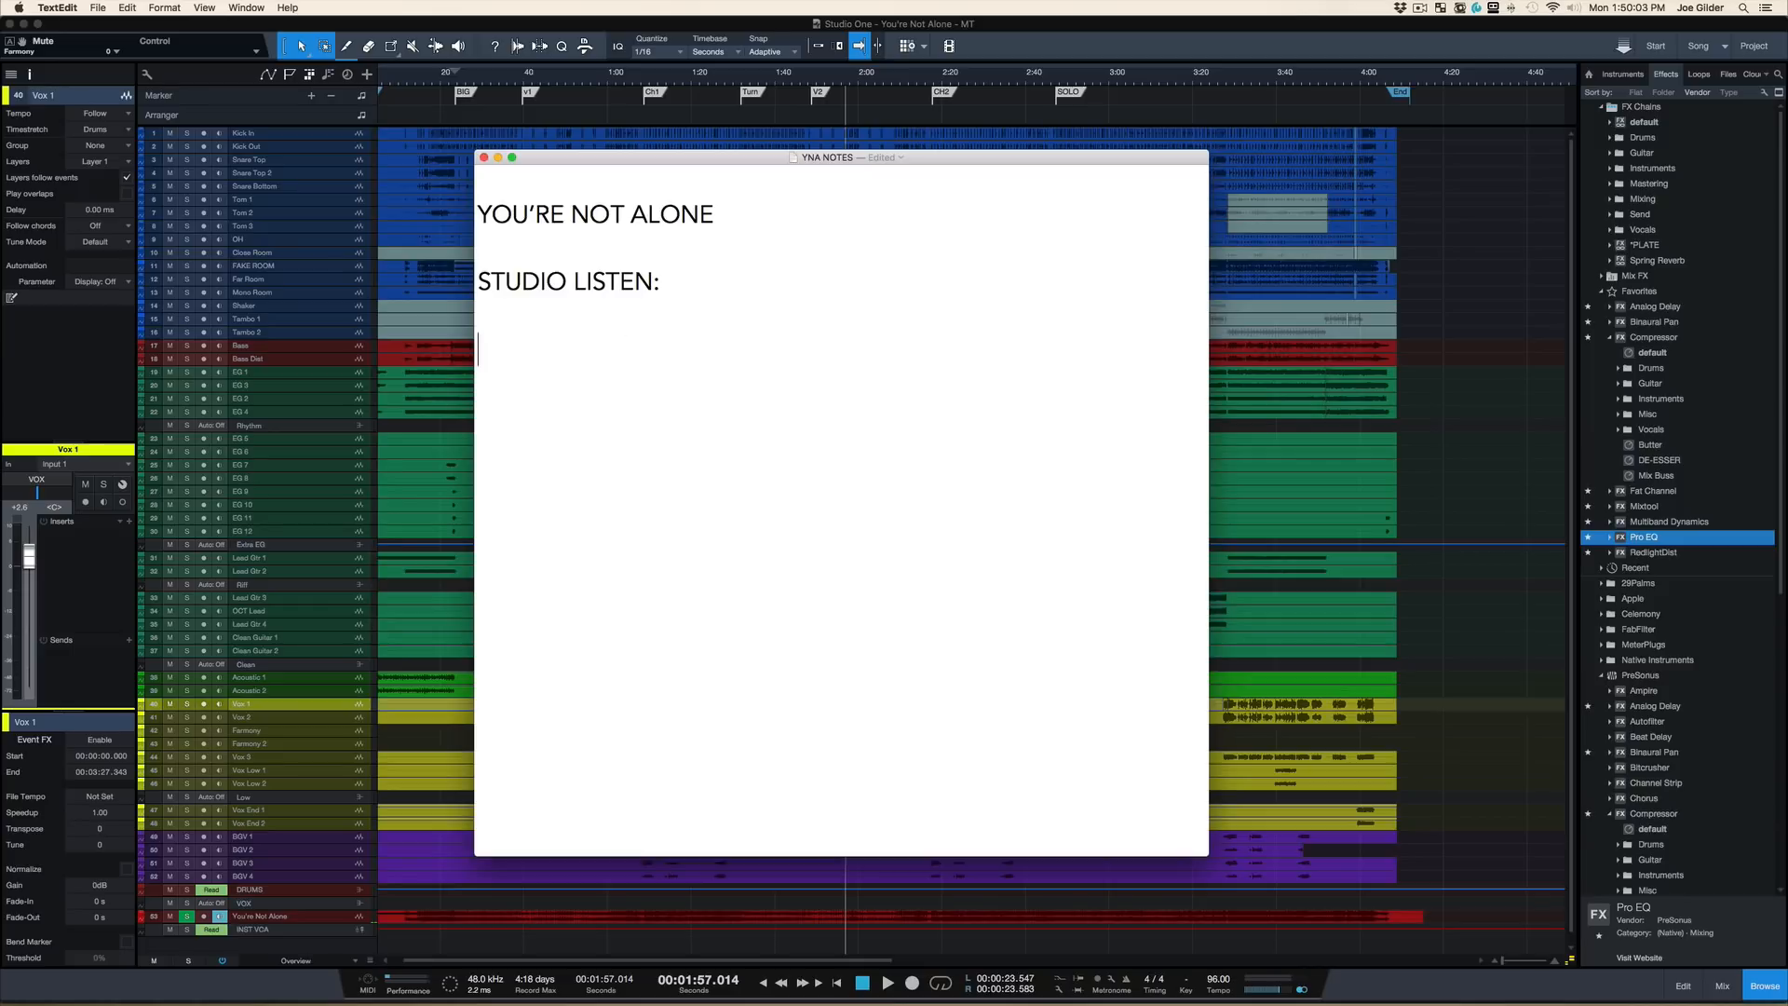
key(super+Tab)
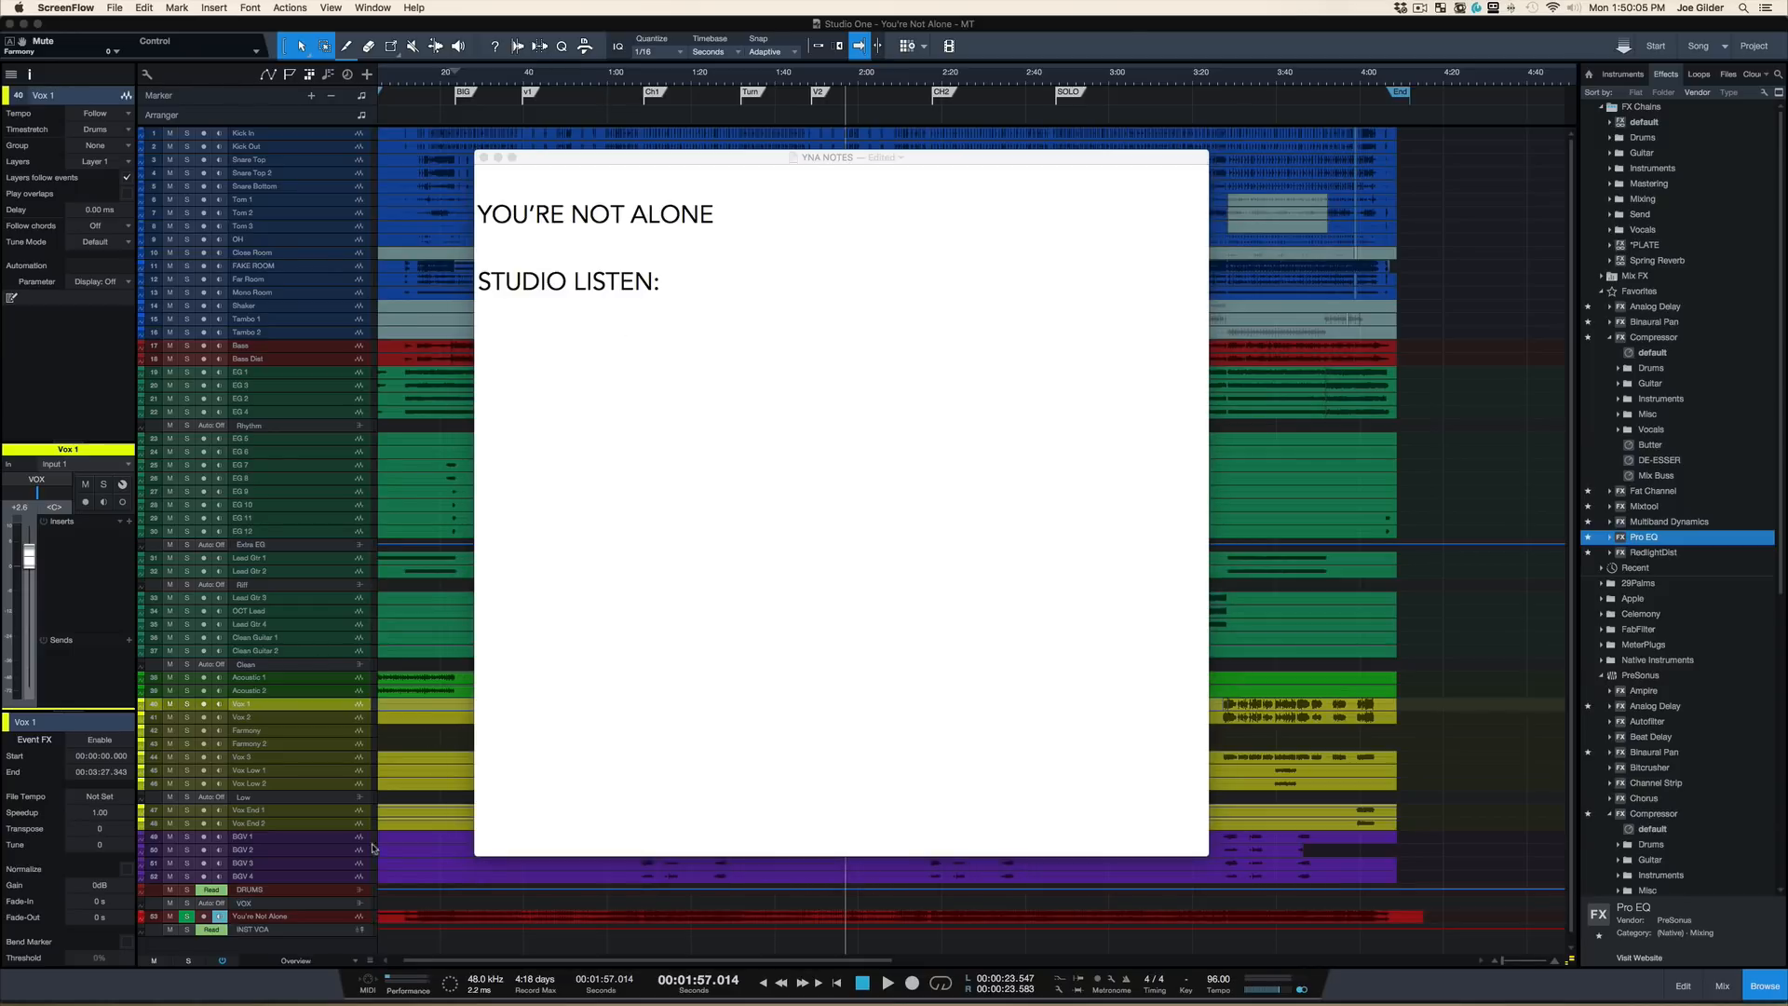
Step: Switch back to Studio One, record-enable the You're Not Alone mix track and enlarge all tracks to Medium height
click(352, 915)
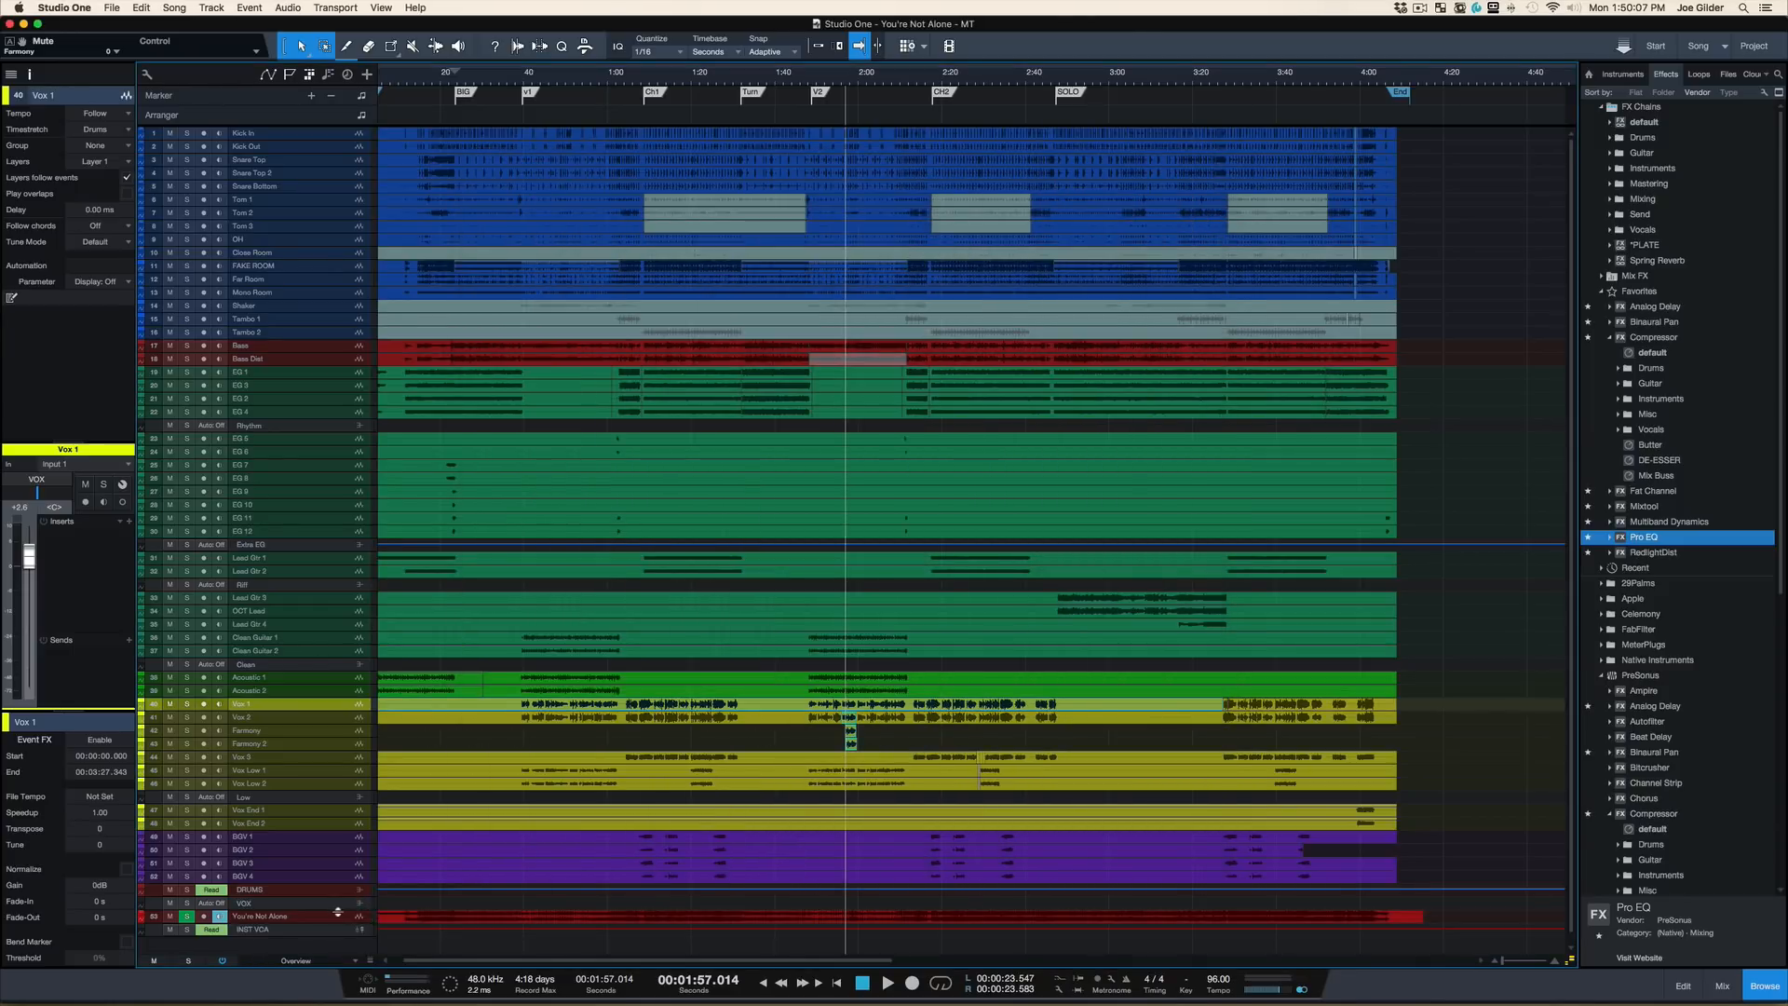
click(325, 920)
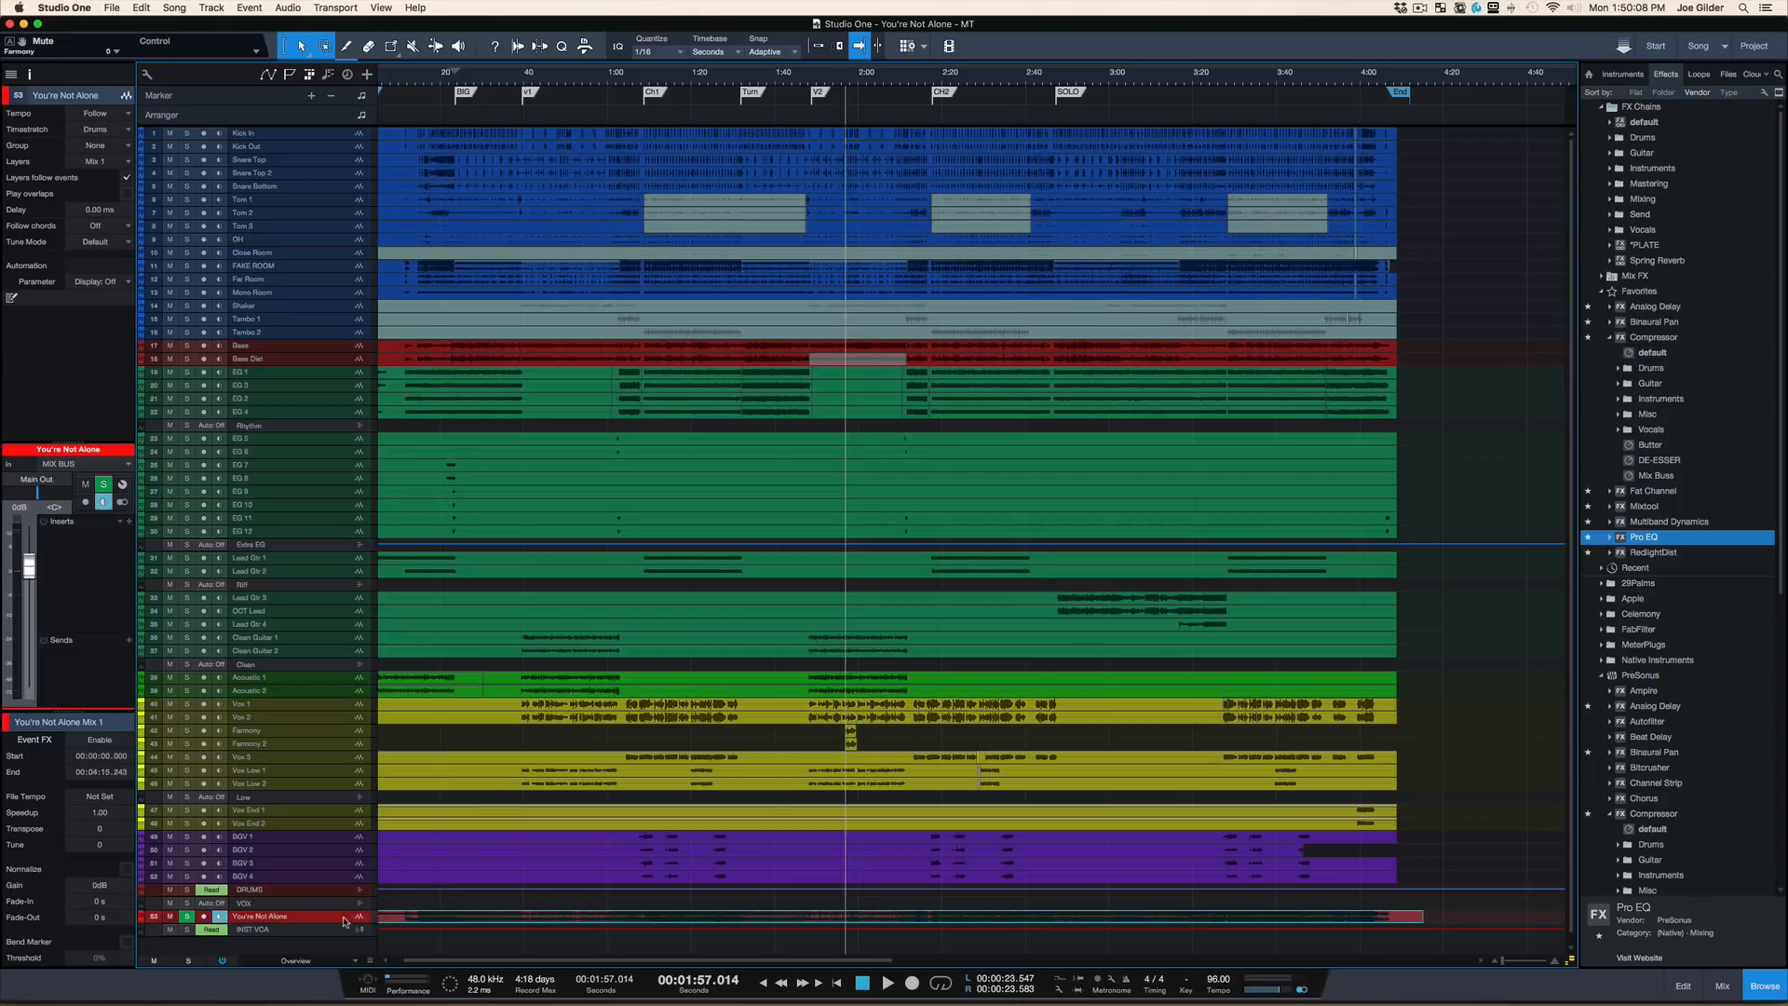
click(203, 917)
key(shift+e)
key(shift+e)
key(shift+e)
scroll(439, 923, down, 5)
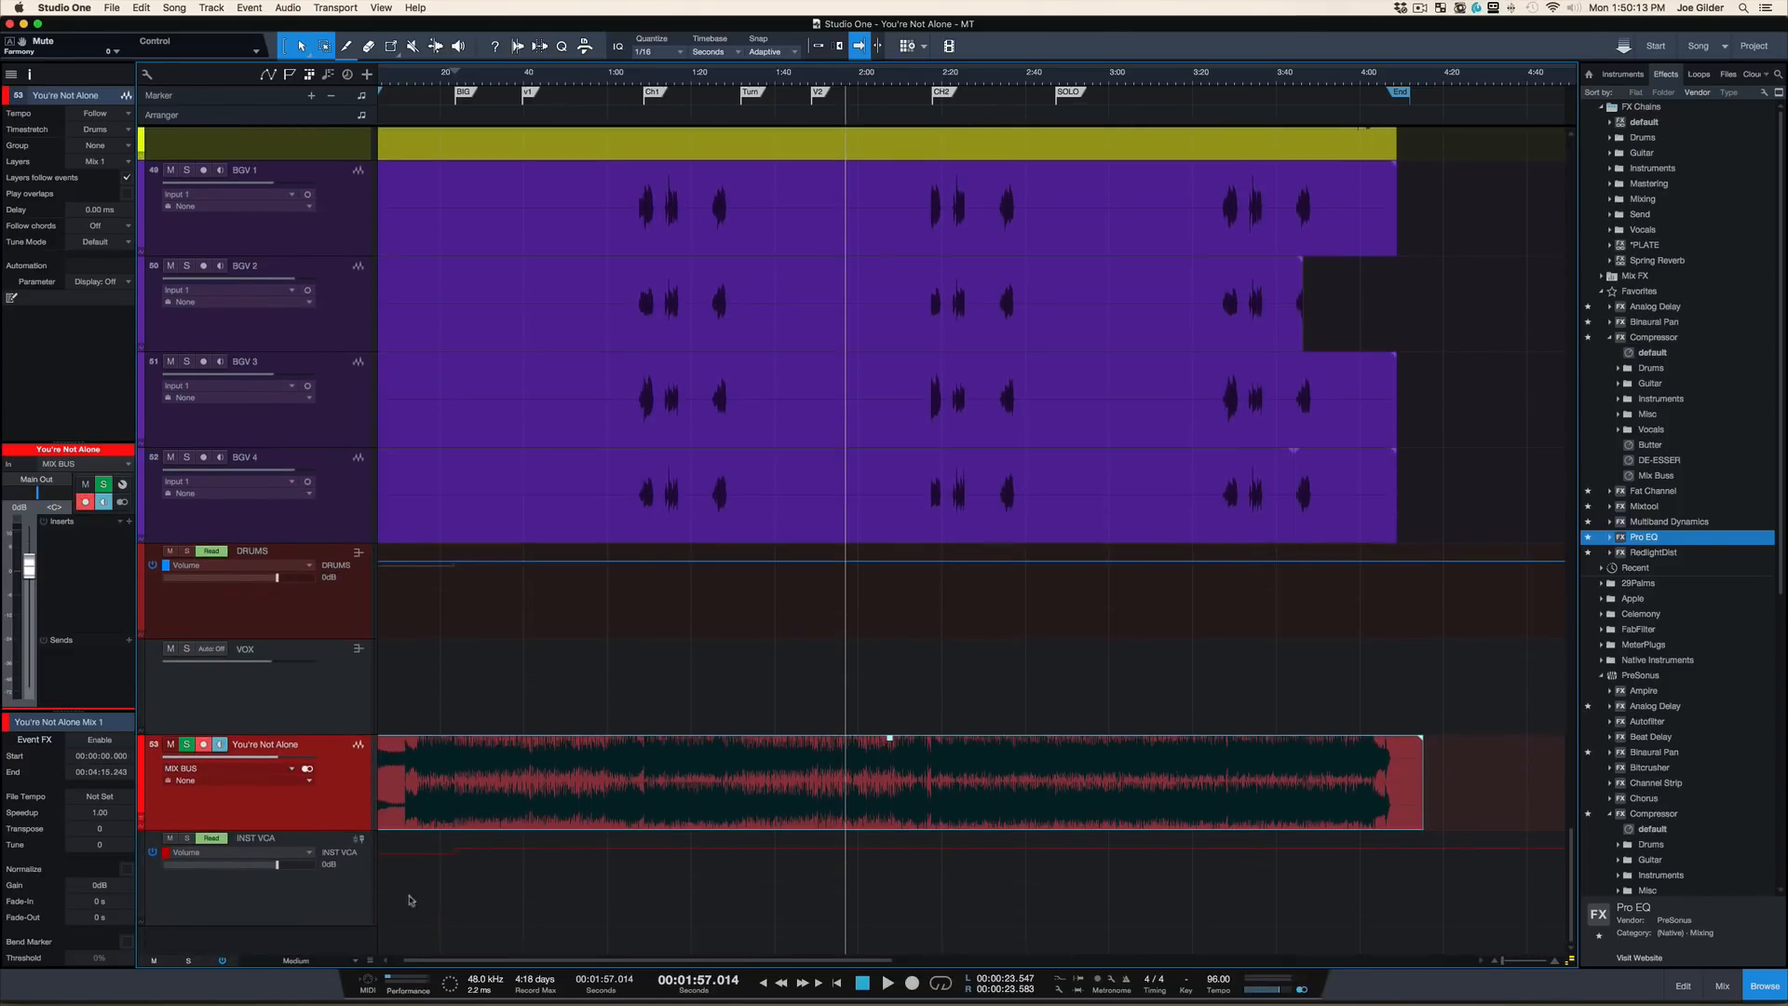
Step: Add a new layer to the You're Not Alone track and name it Mix 2
click(103, 165)
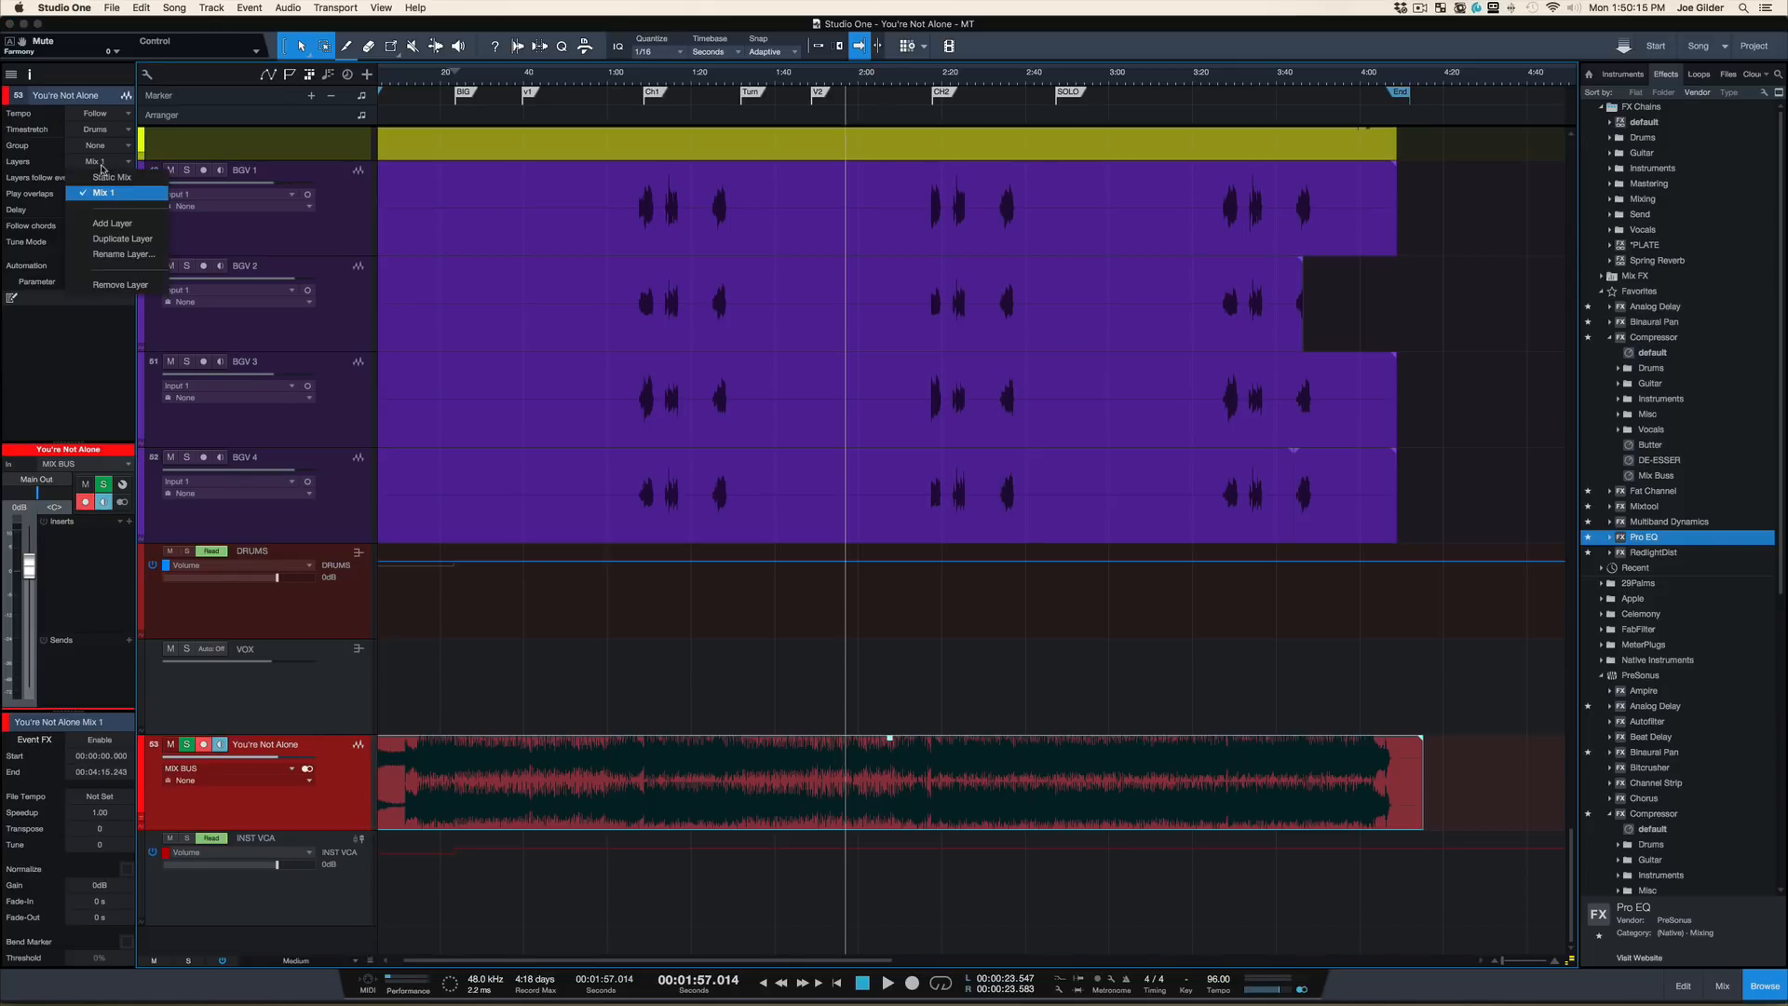
click(101, 223)
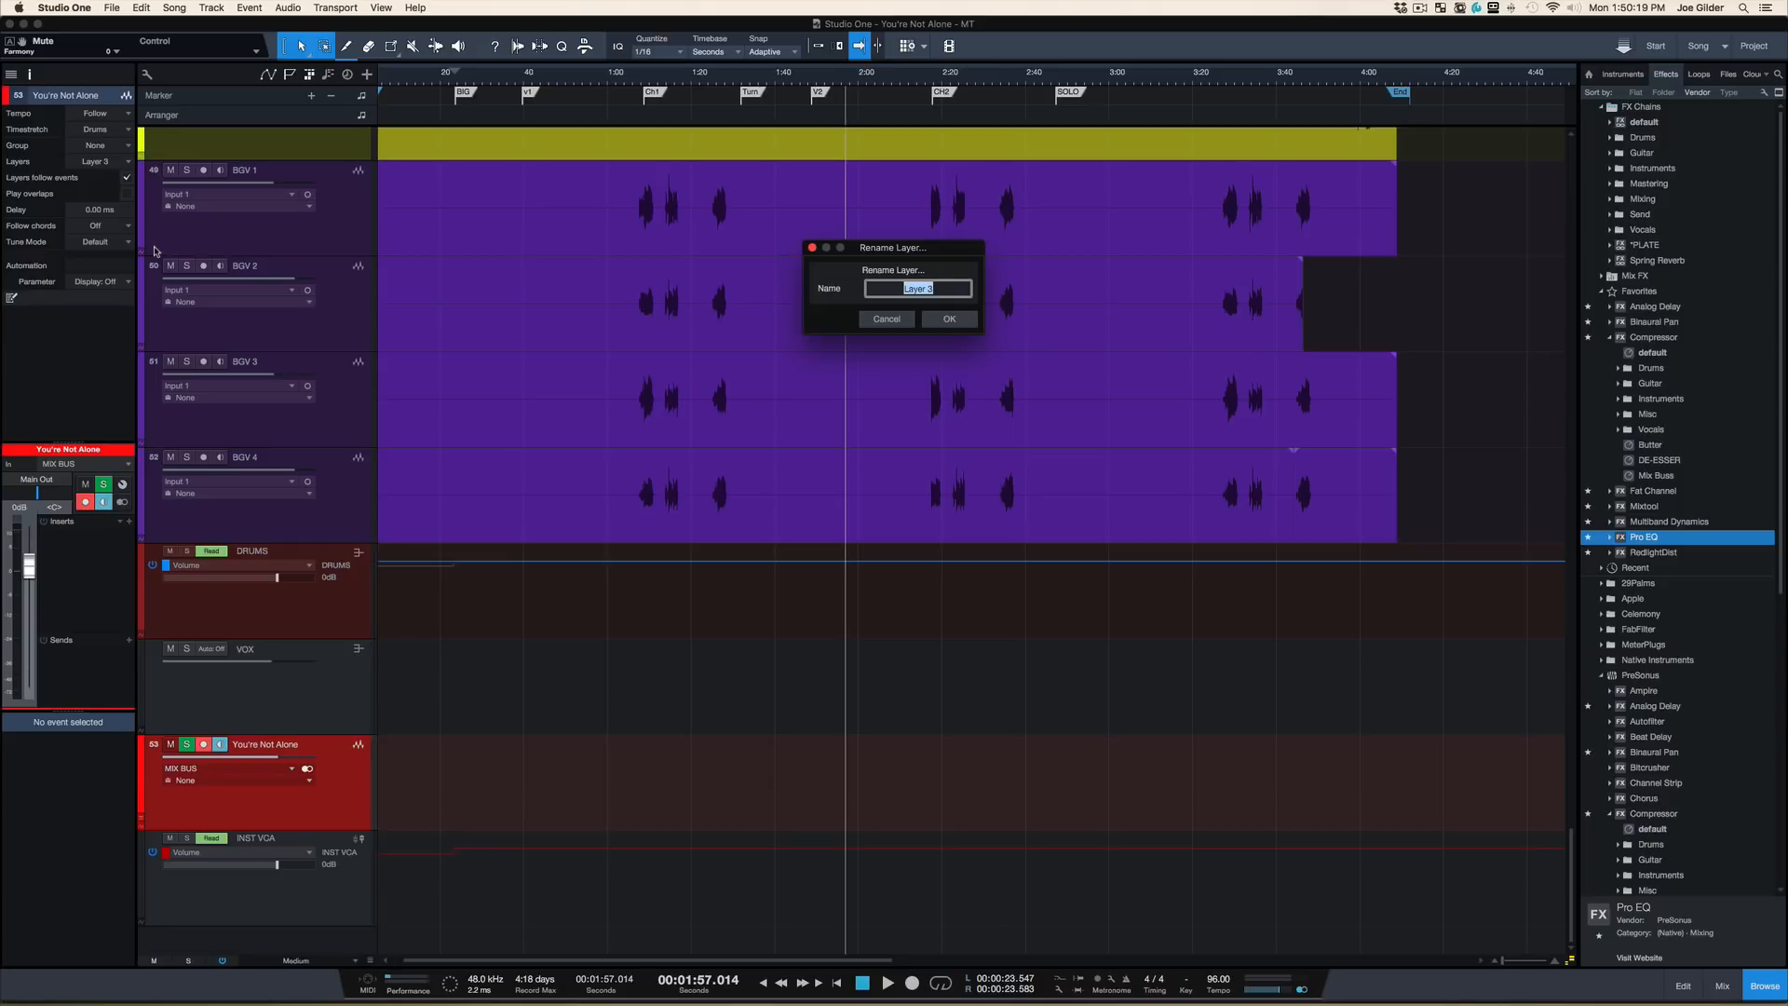
key(BackSpace)
key(Return)
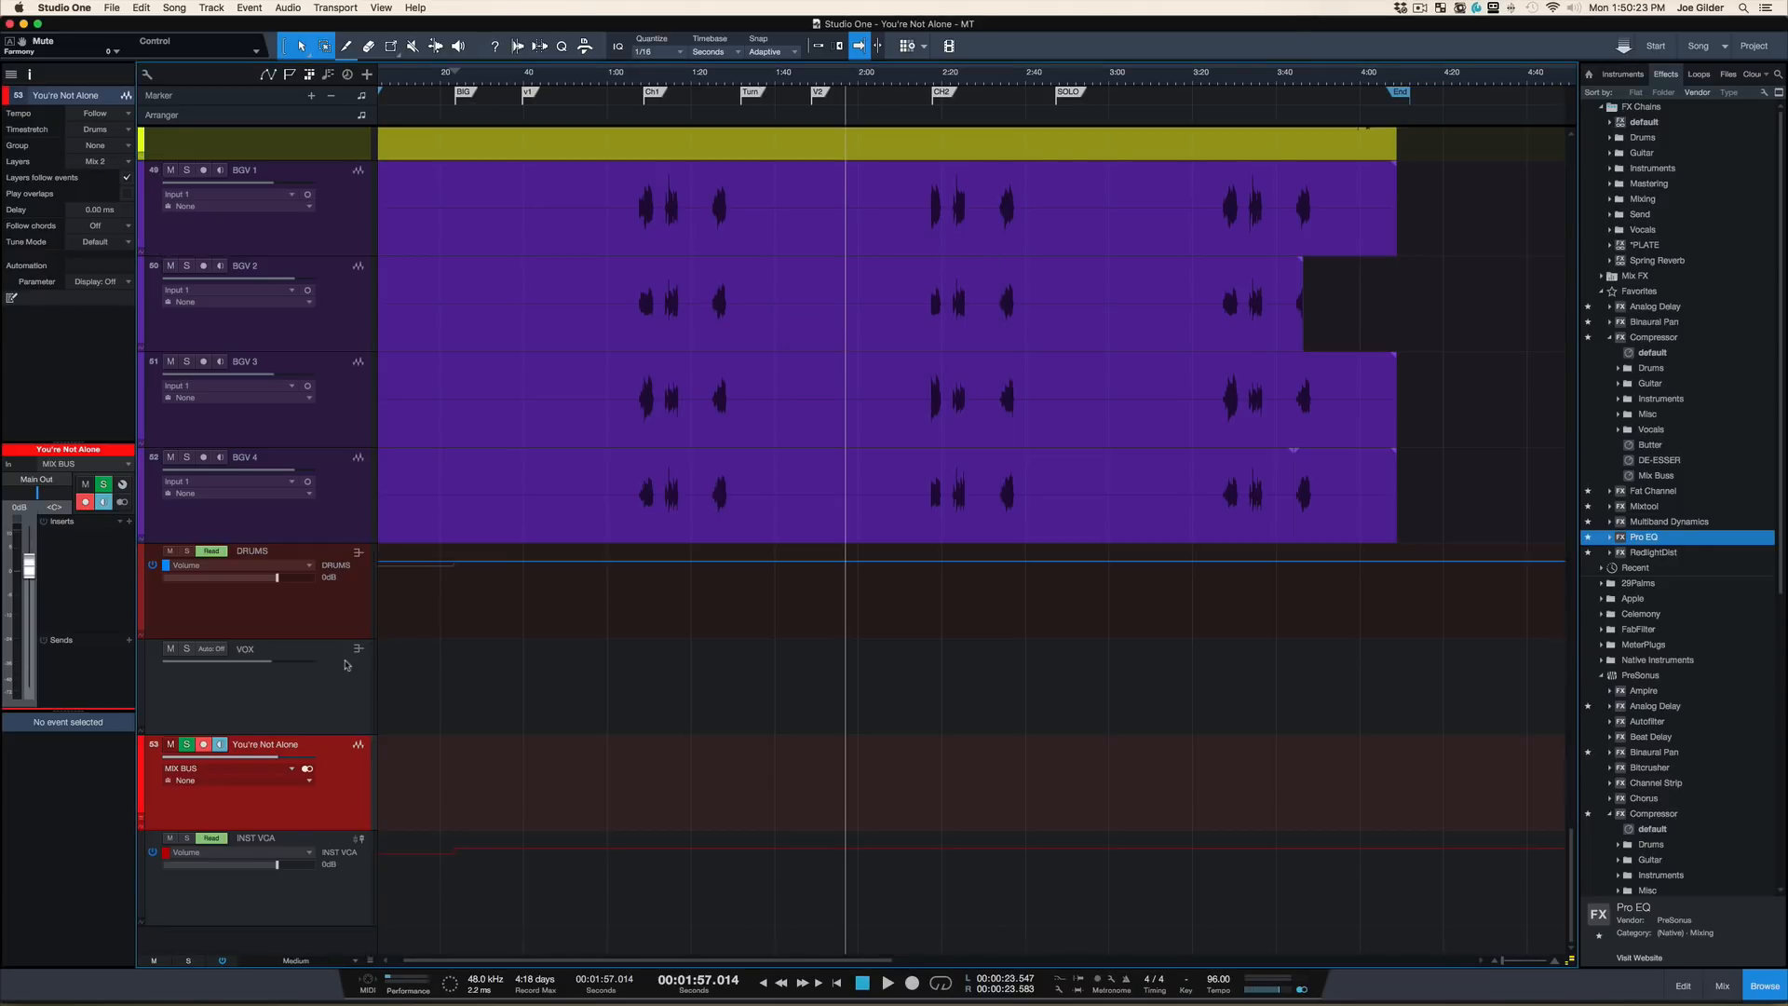
Step: Return the playhead to the song start and reduce the track height to Normal
key(Home)
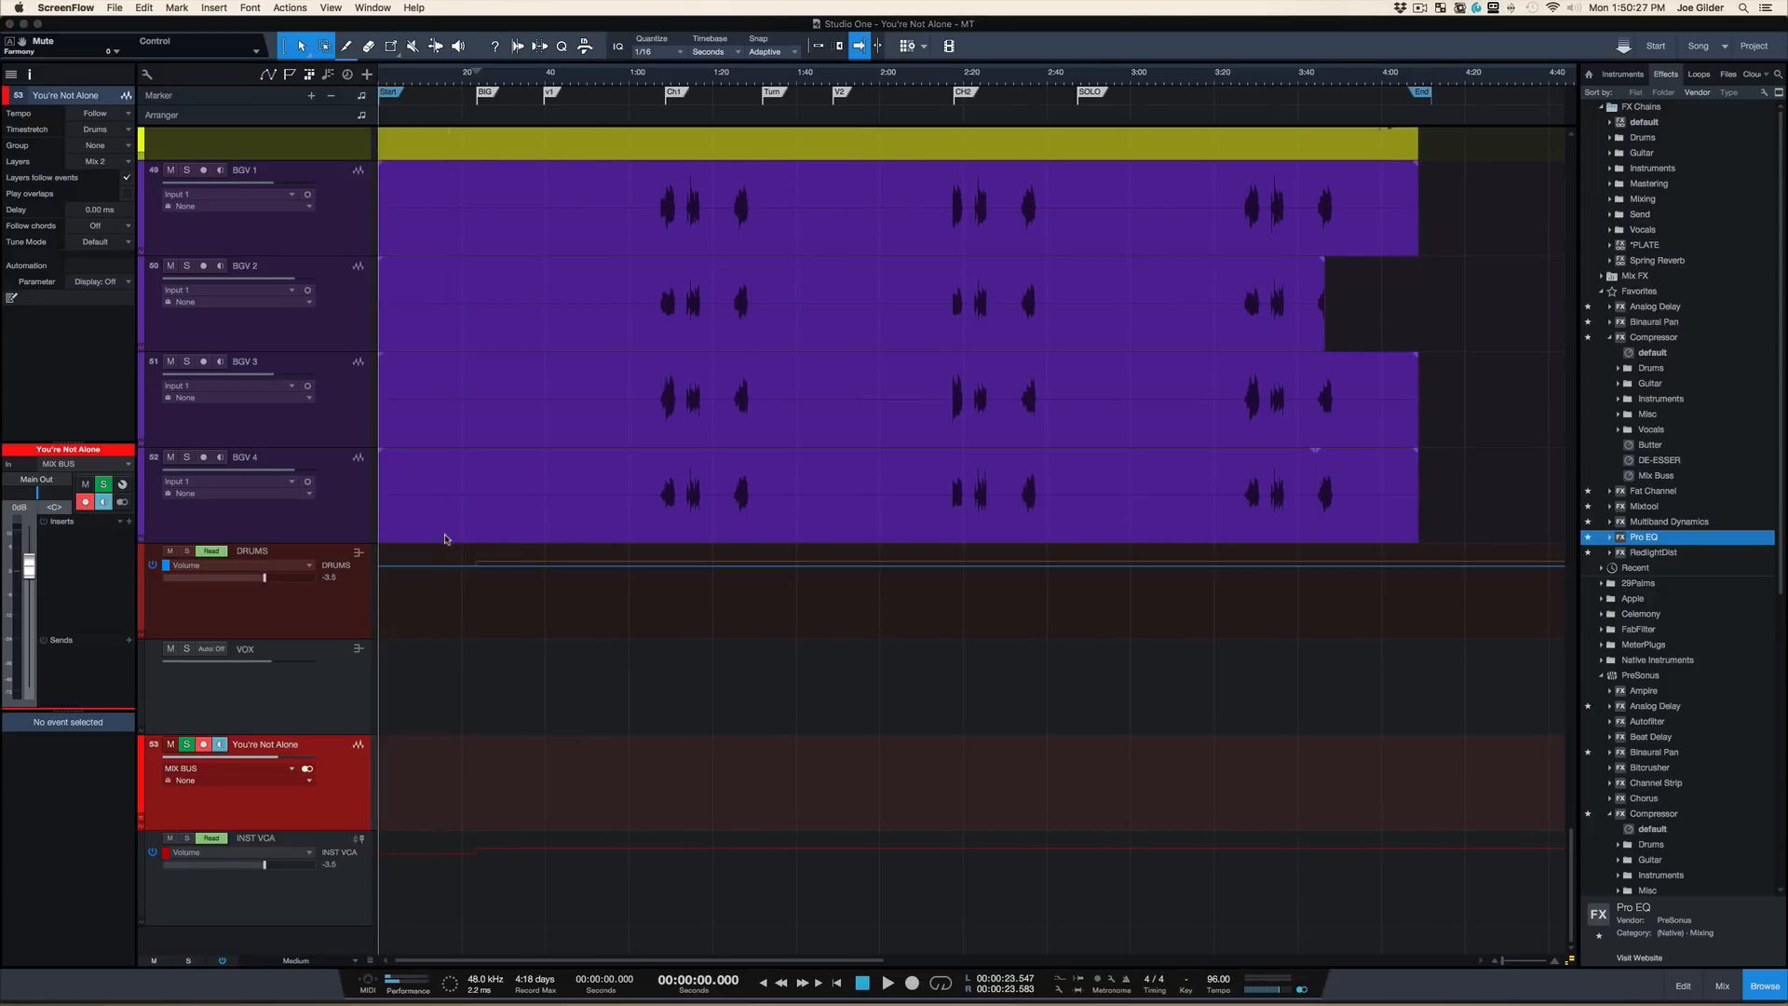
key(super+Tab)
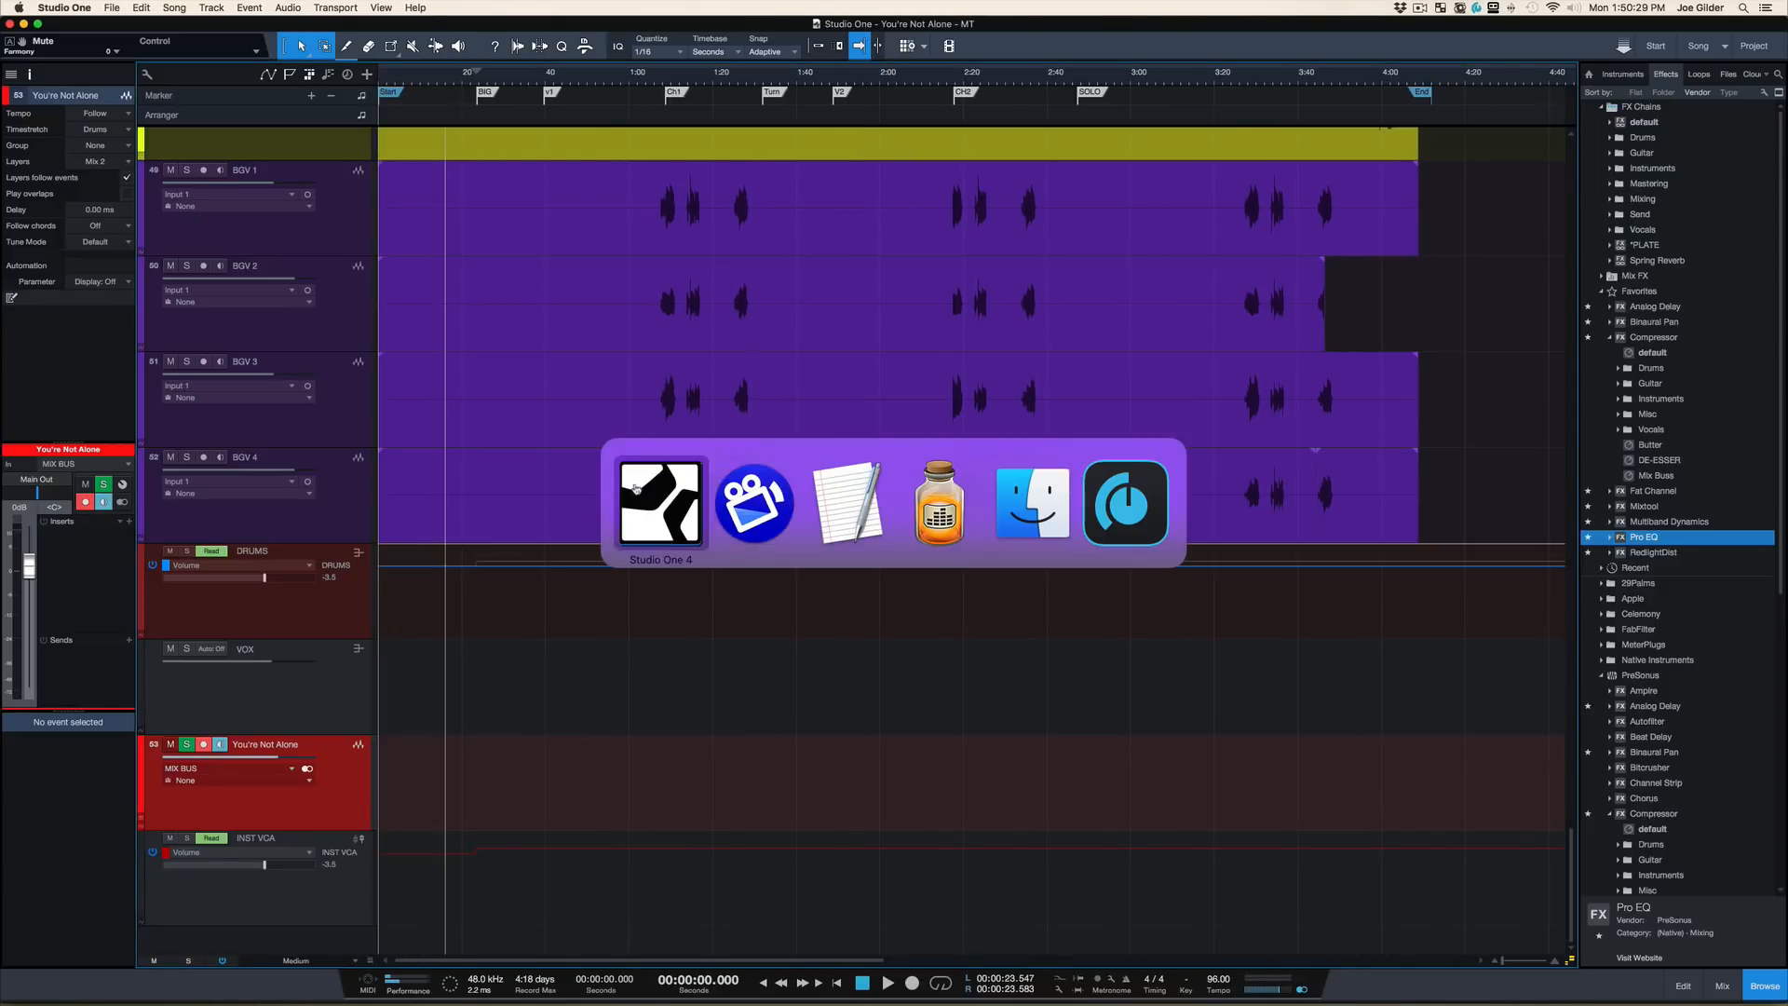
scroll(574, 491, up, 20)
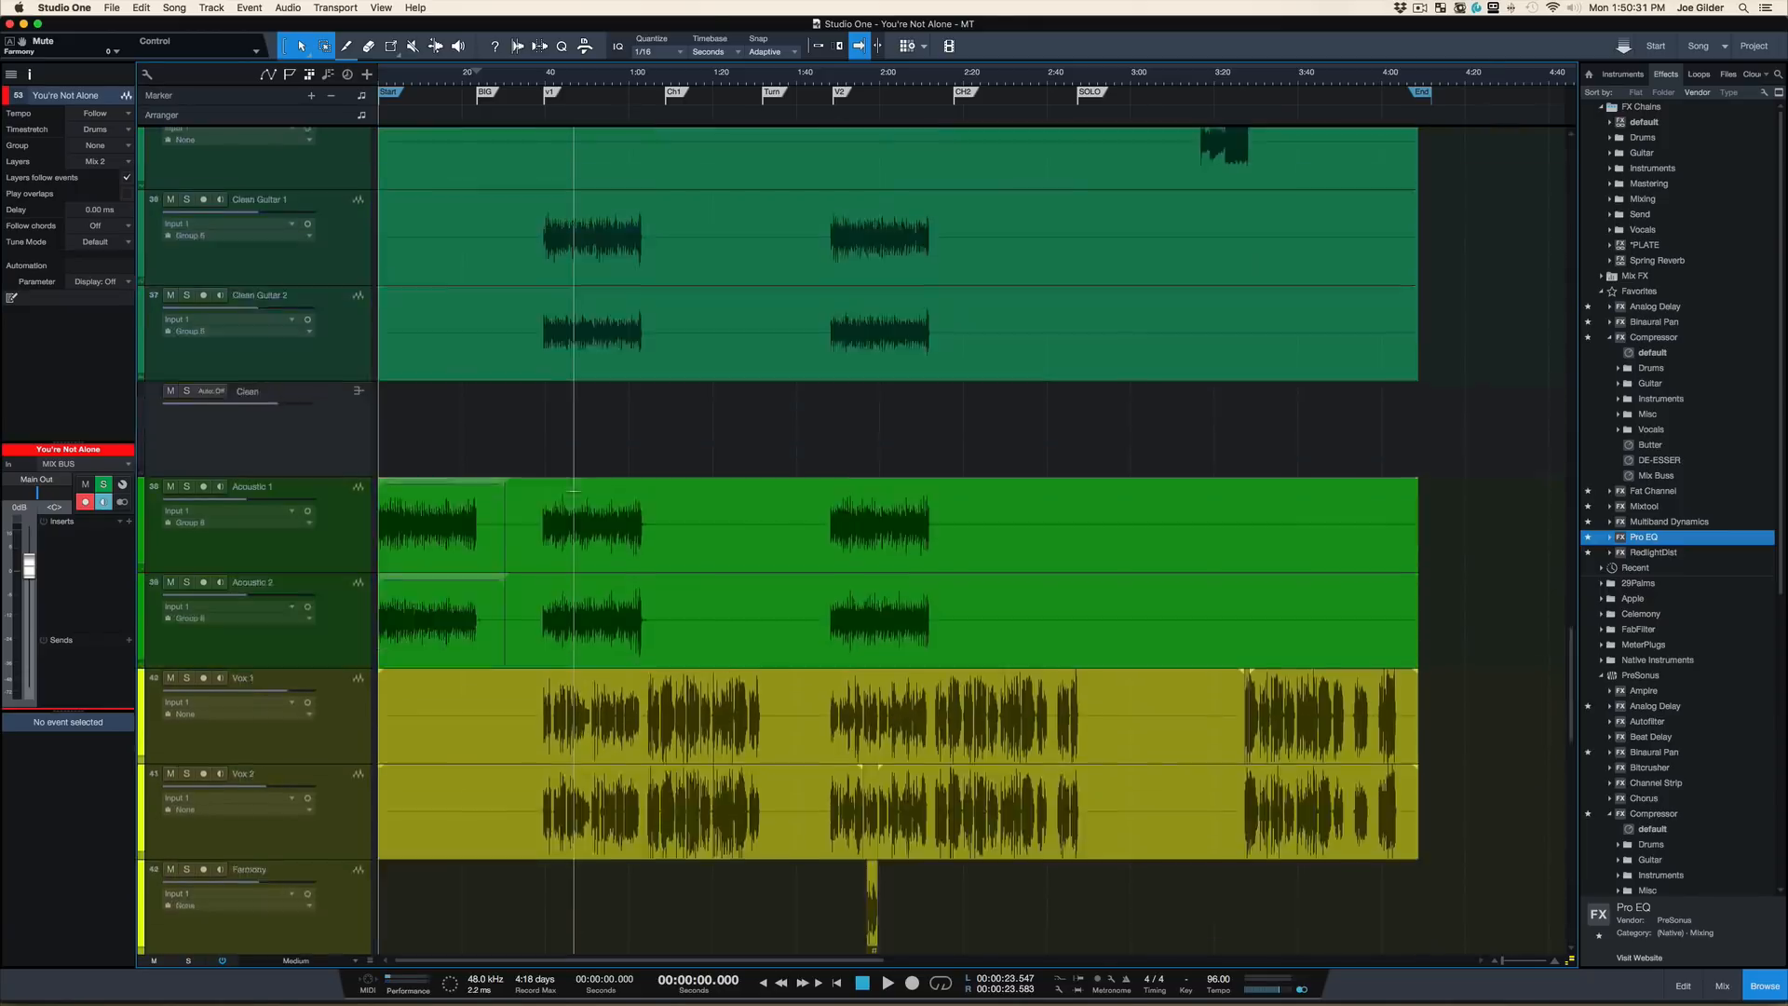
scroll(573, 490, up, 3)
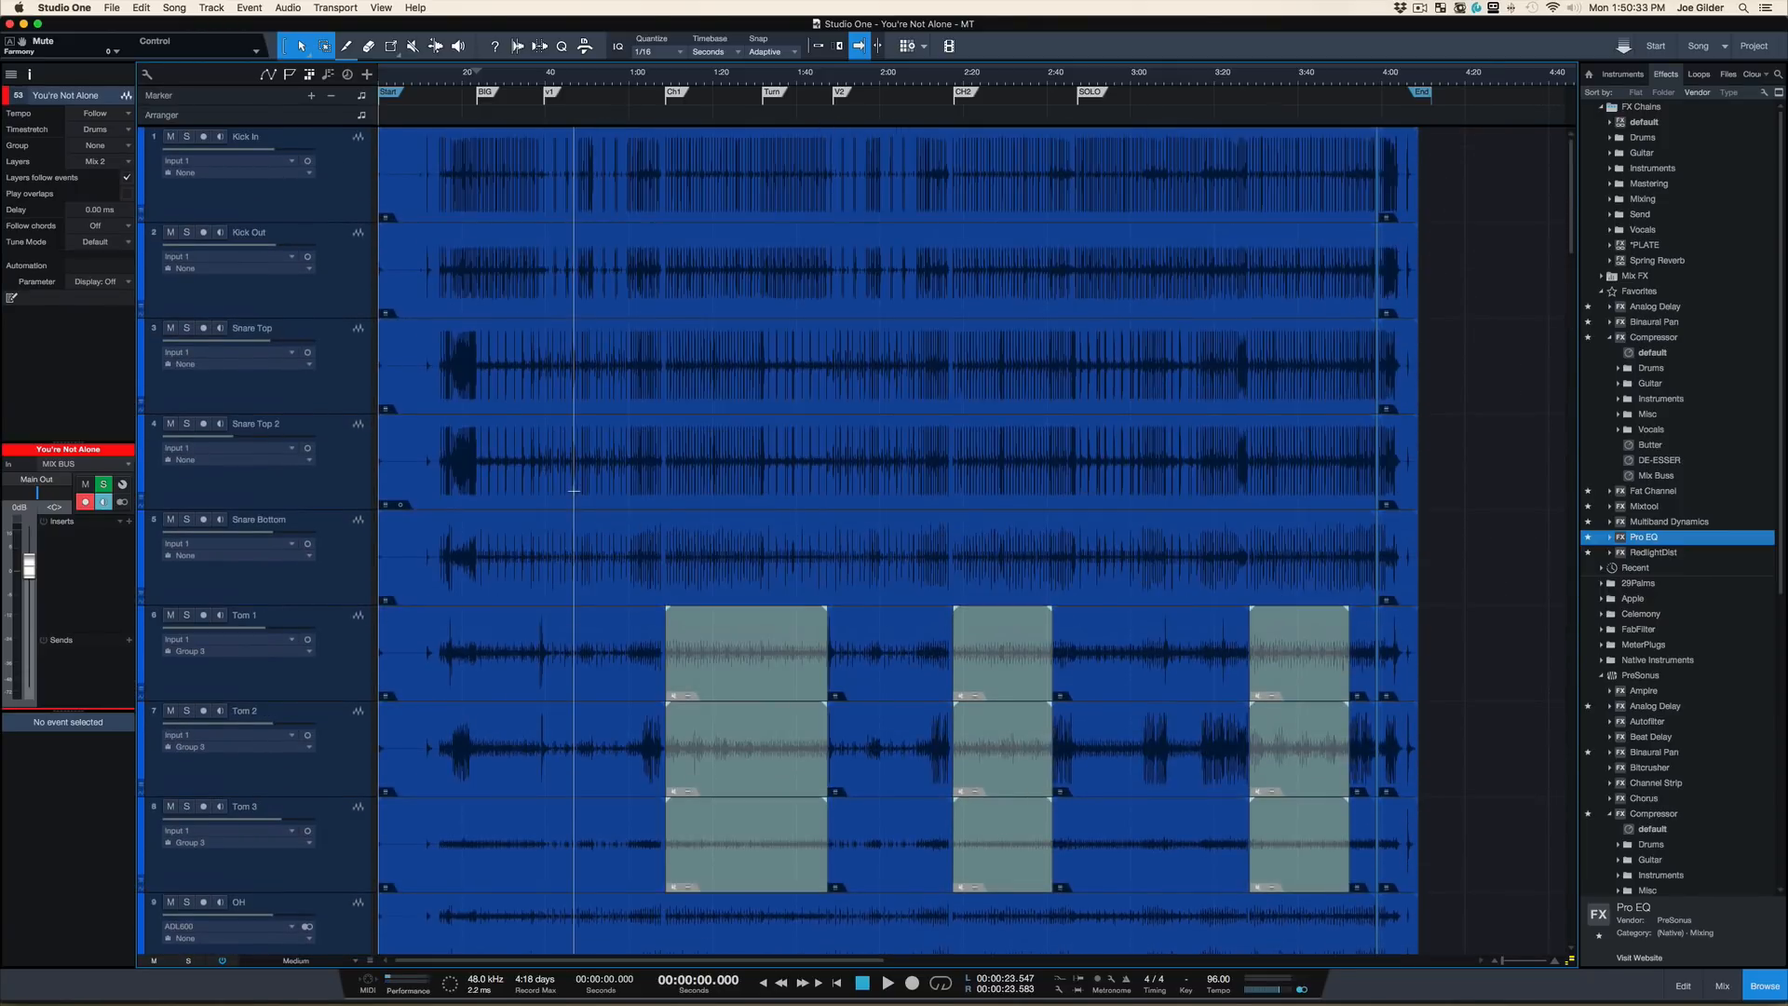
scroll(576, 489, down, 2)
scroll(576, 489, down, 20)
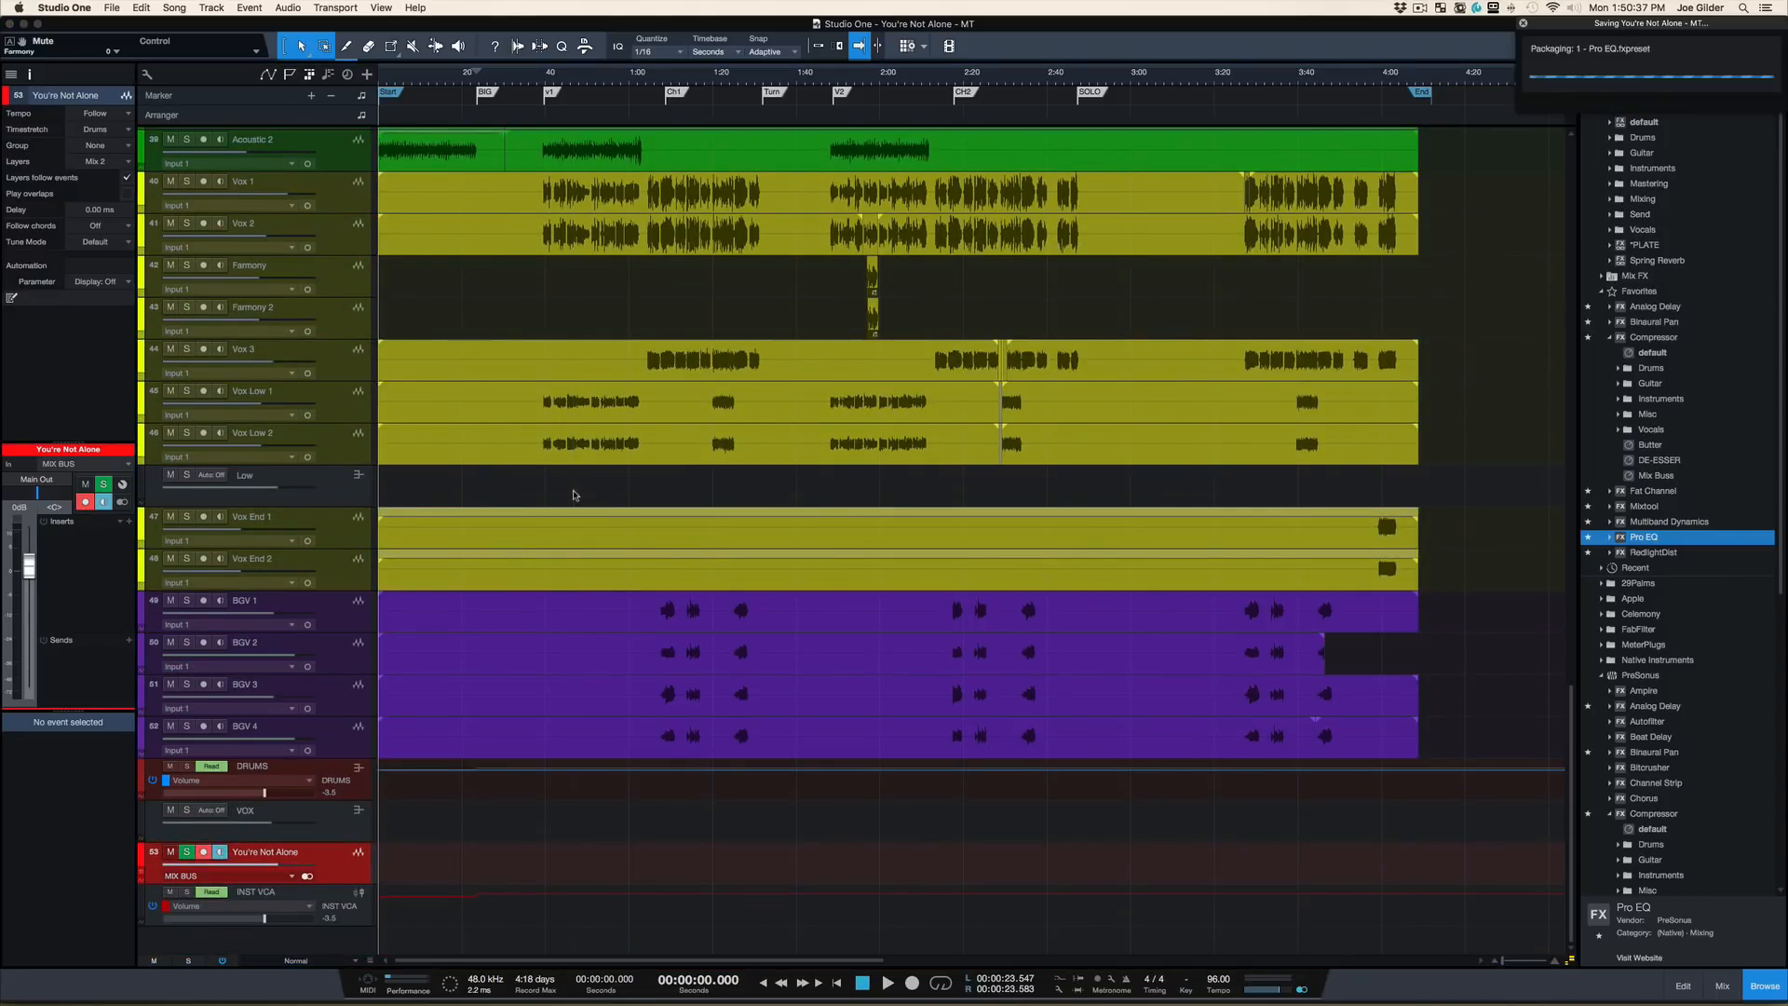
Step: Switch to TextEdit and check where notes go under the STUDIO LISTEN heading
key(super+Tab)
key(super+Tab)
key(super+Tab)
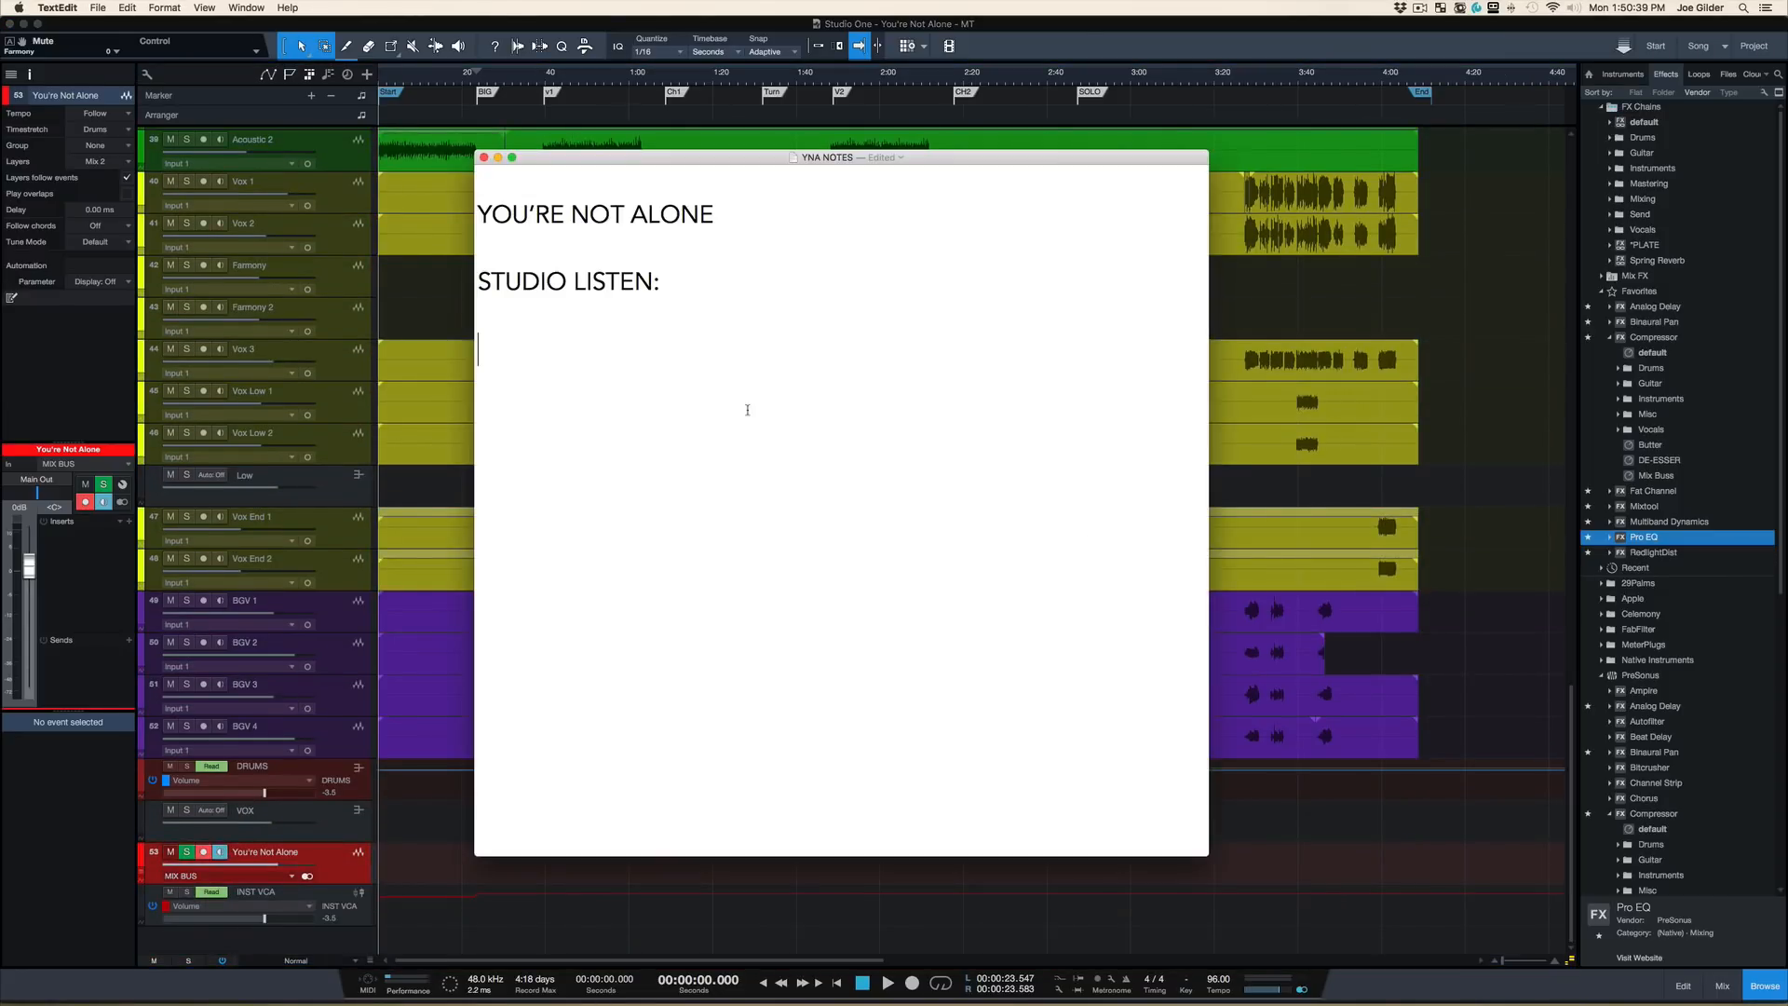
key(Up)
Step: Switch back to Studio One and start recording the mix onto the You're Not Alone track from the song start
key(super+Tab)
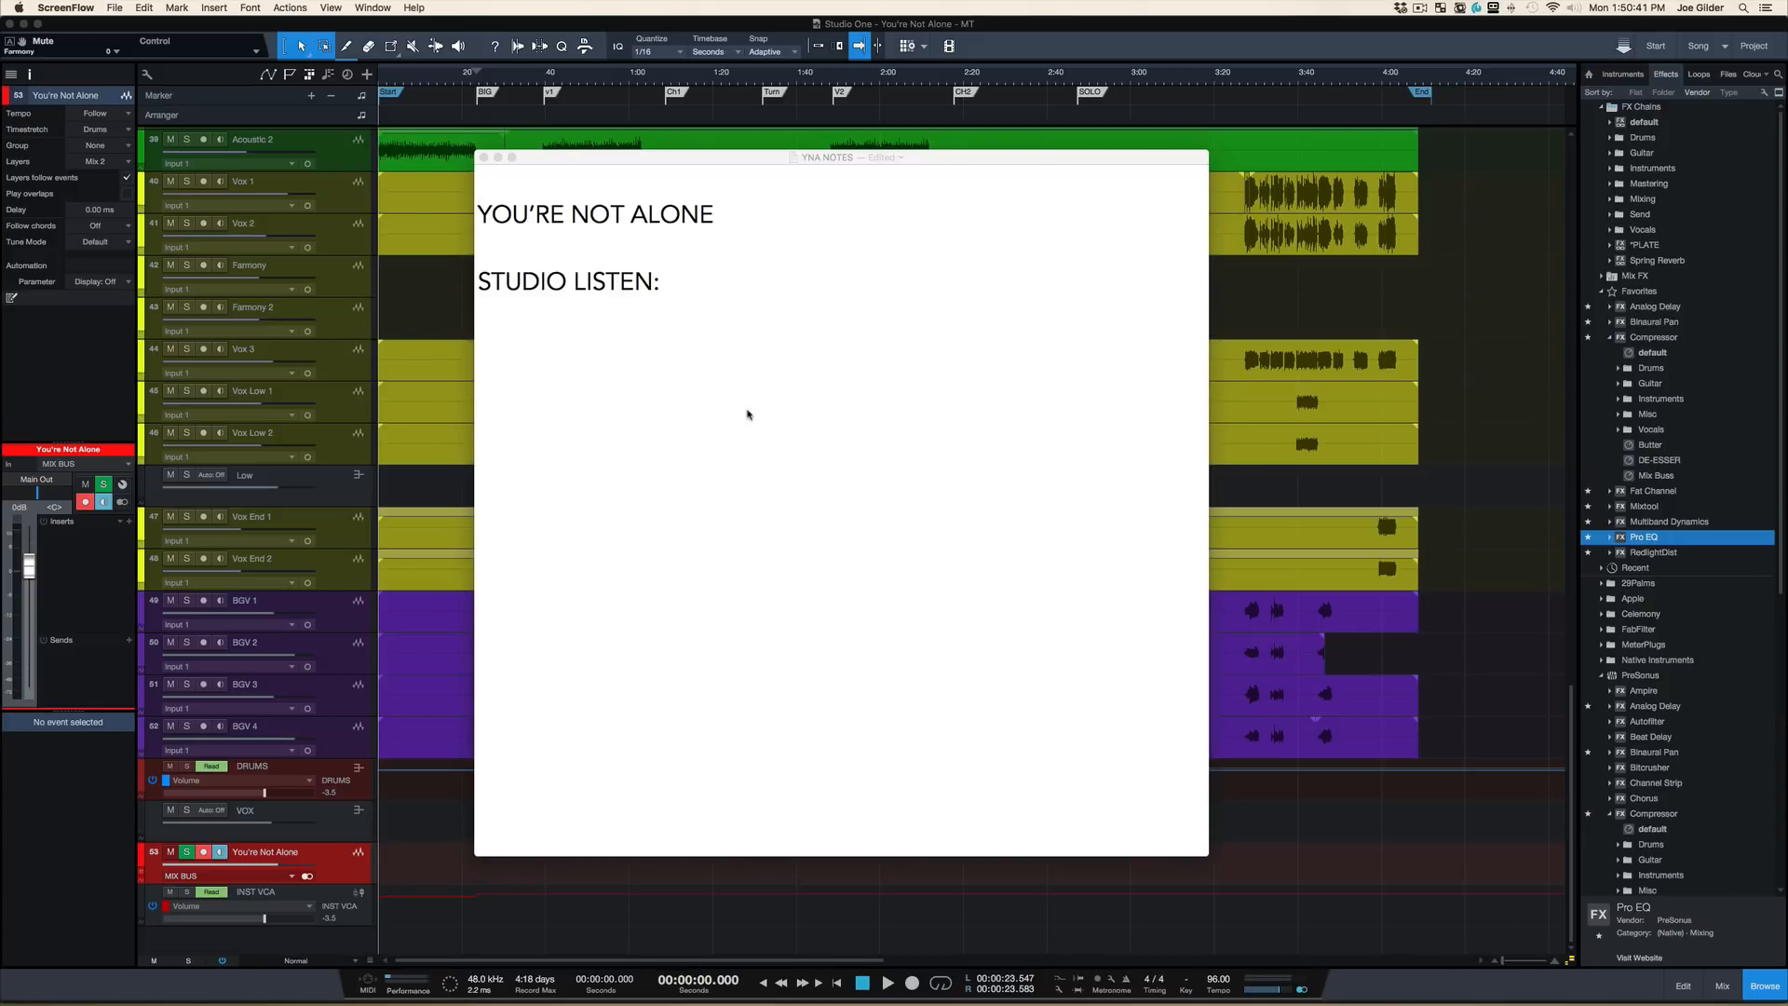
click(541, 28)
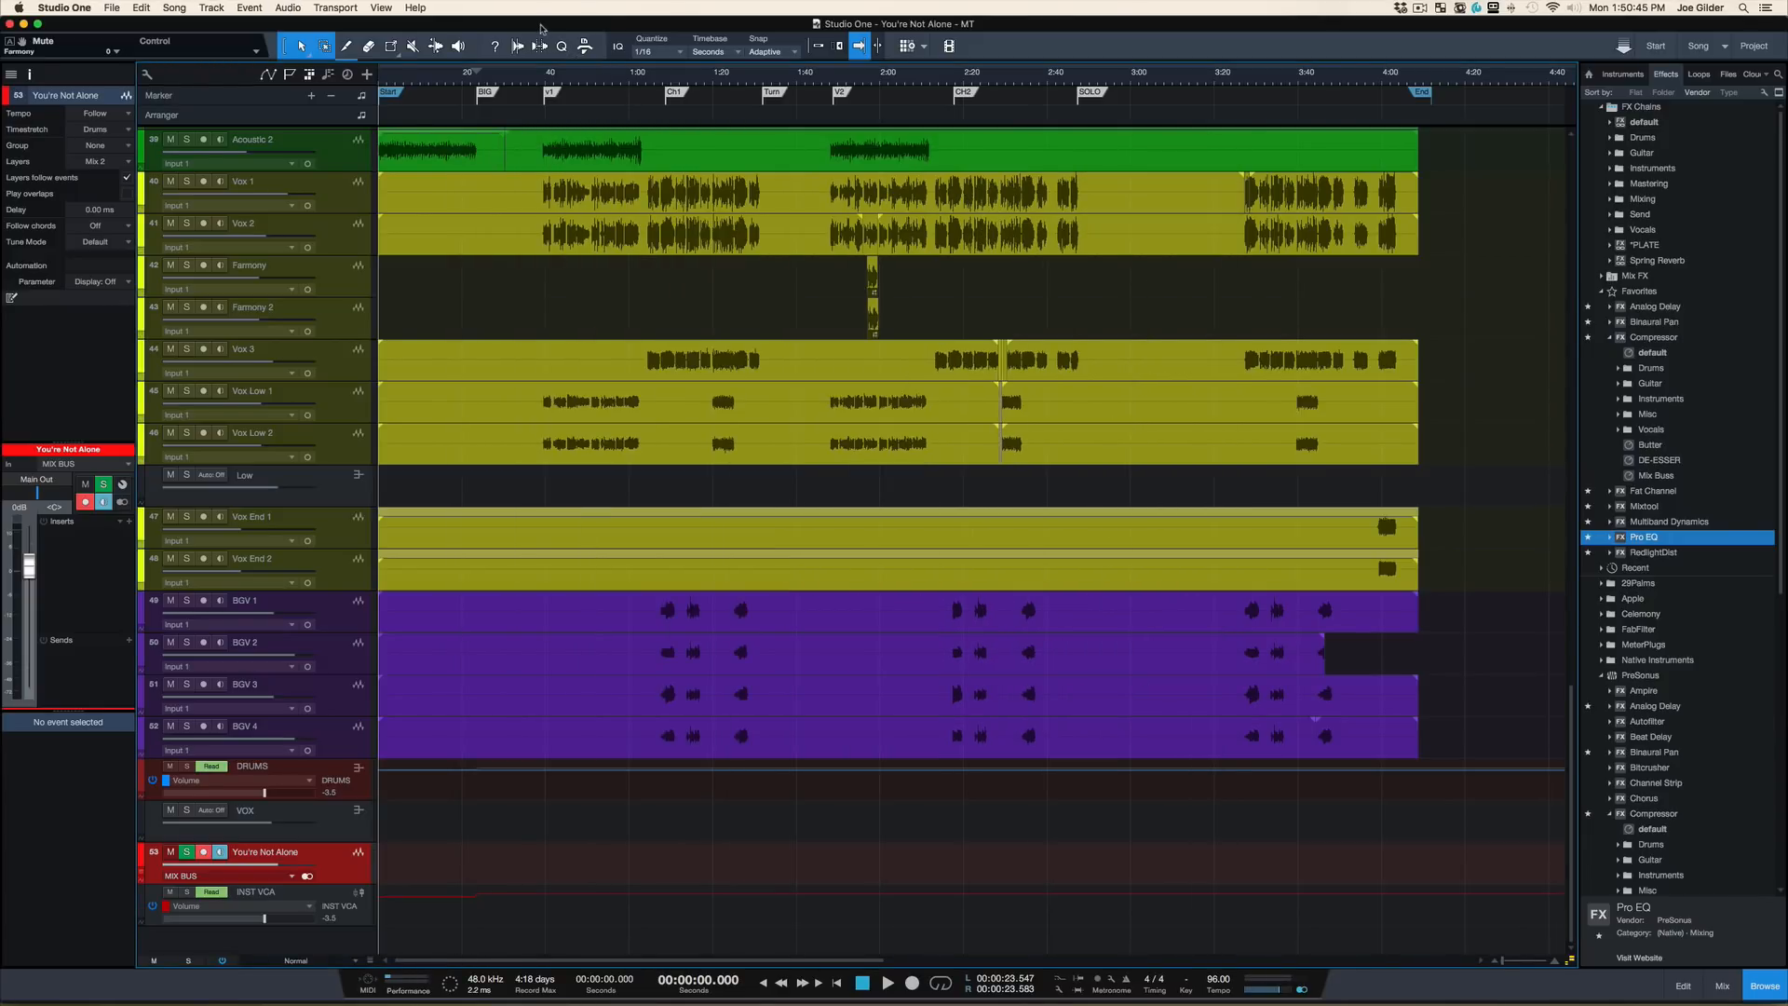
key(space)
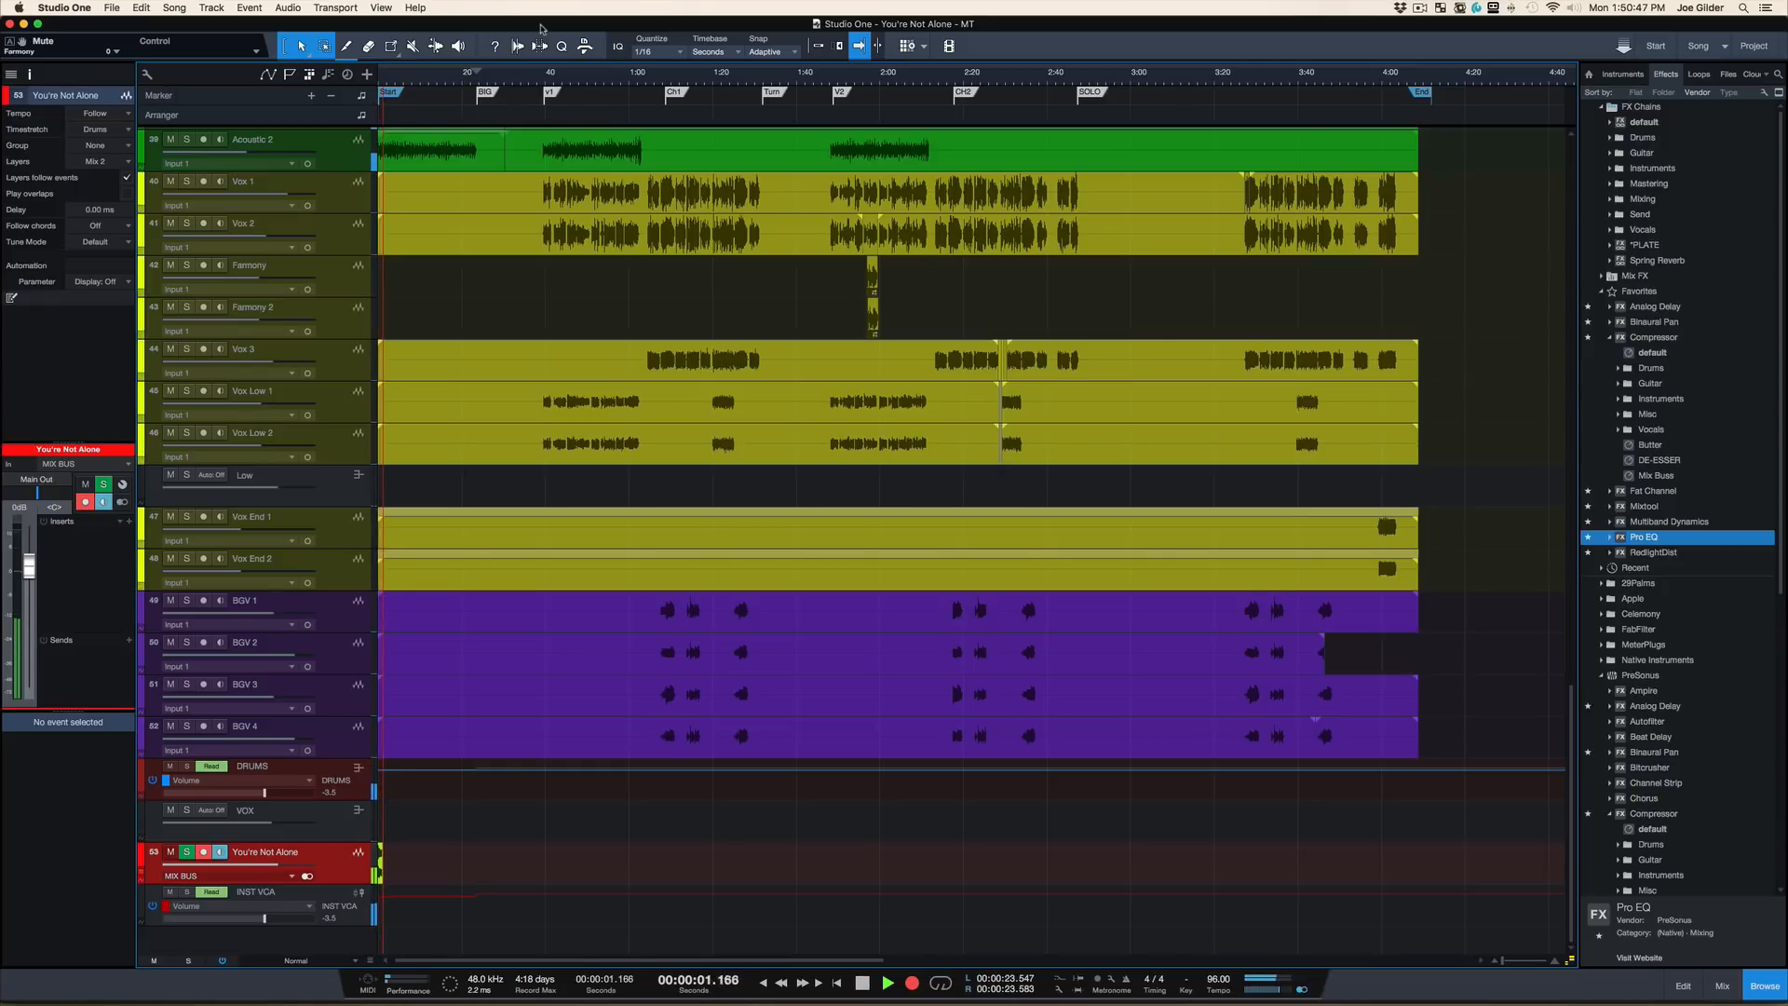
Step: Switch to TextEdit, enlarge the notes text and add "(Feel free to take your own notes too)" under STUDIO LISTEN
key(super+Tab)
key(super+Tab)
key(Tab)
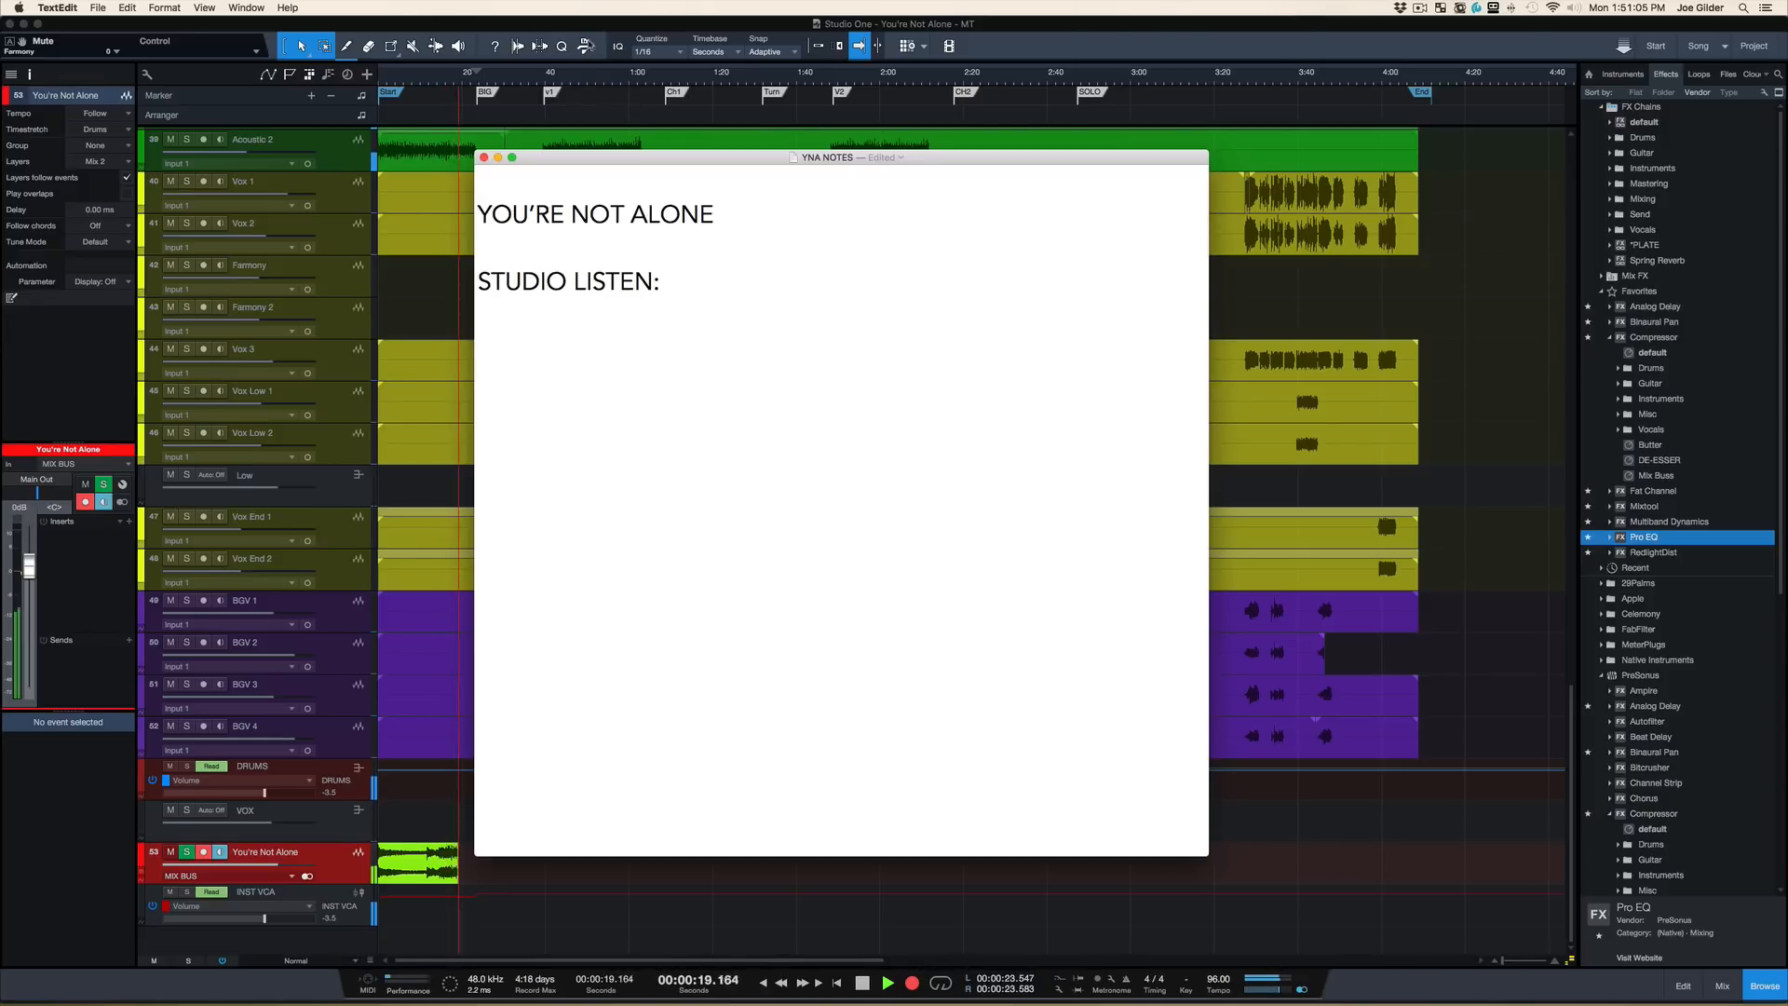
key(super+shift+period)
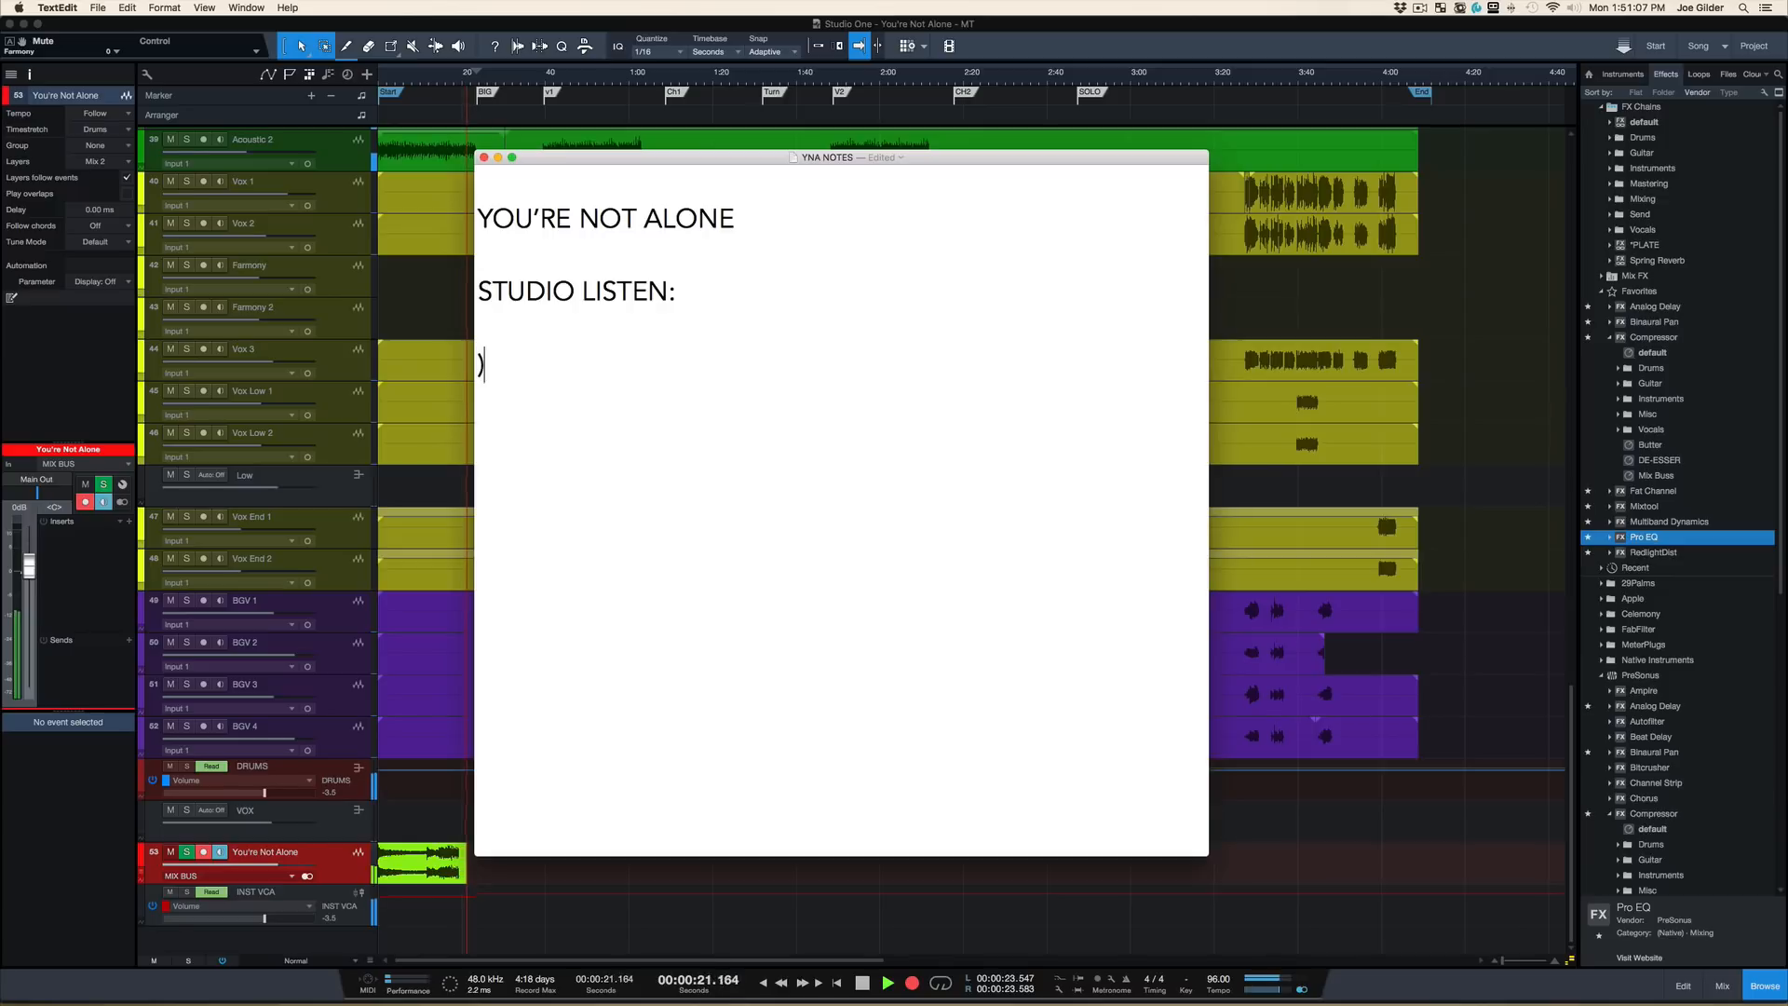
text((Feel f)
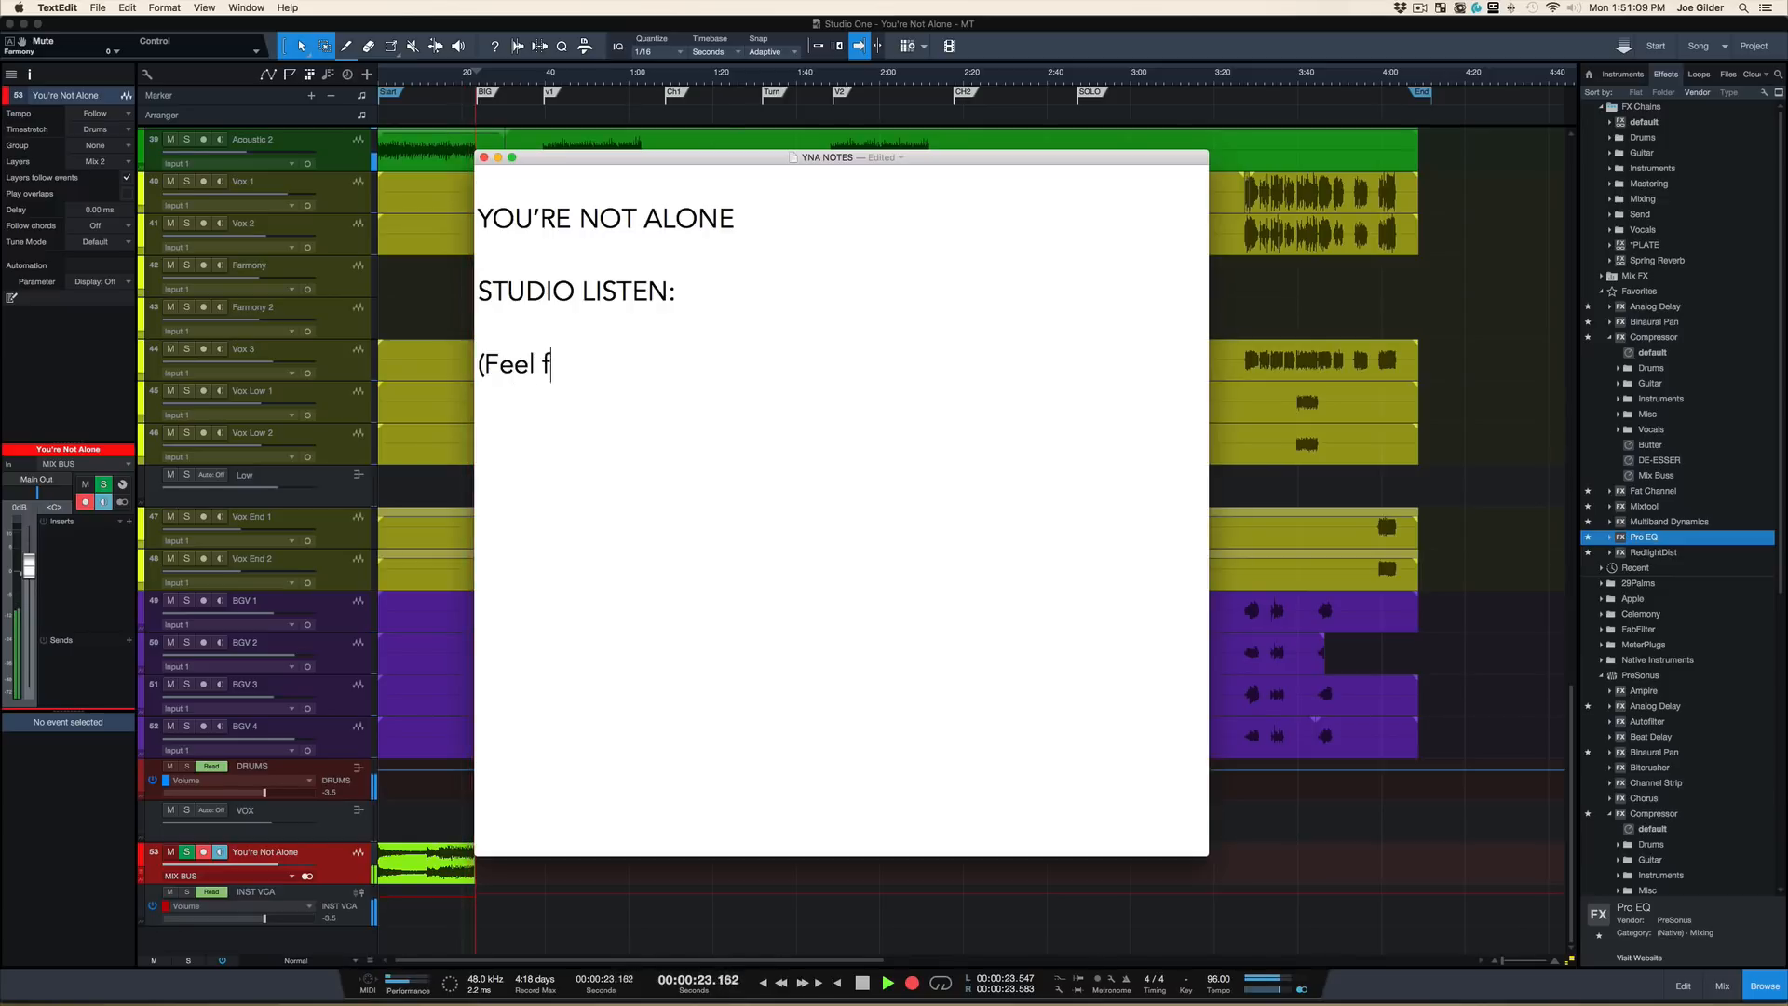
text(ree to take your own no)
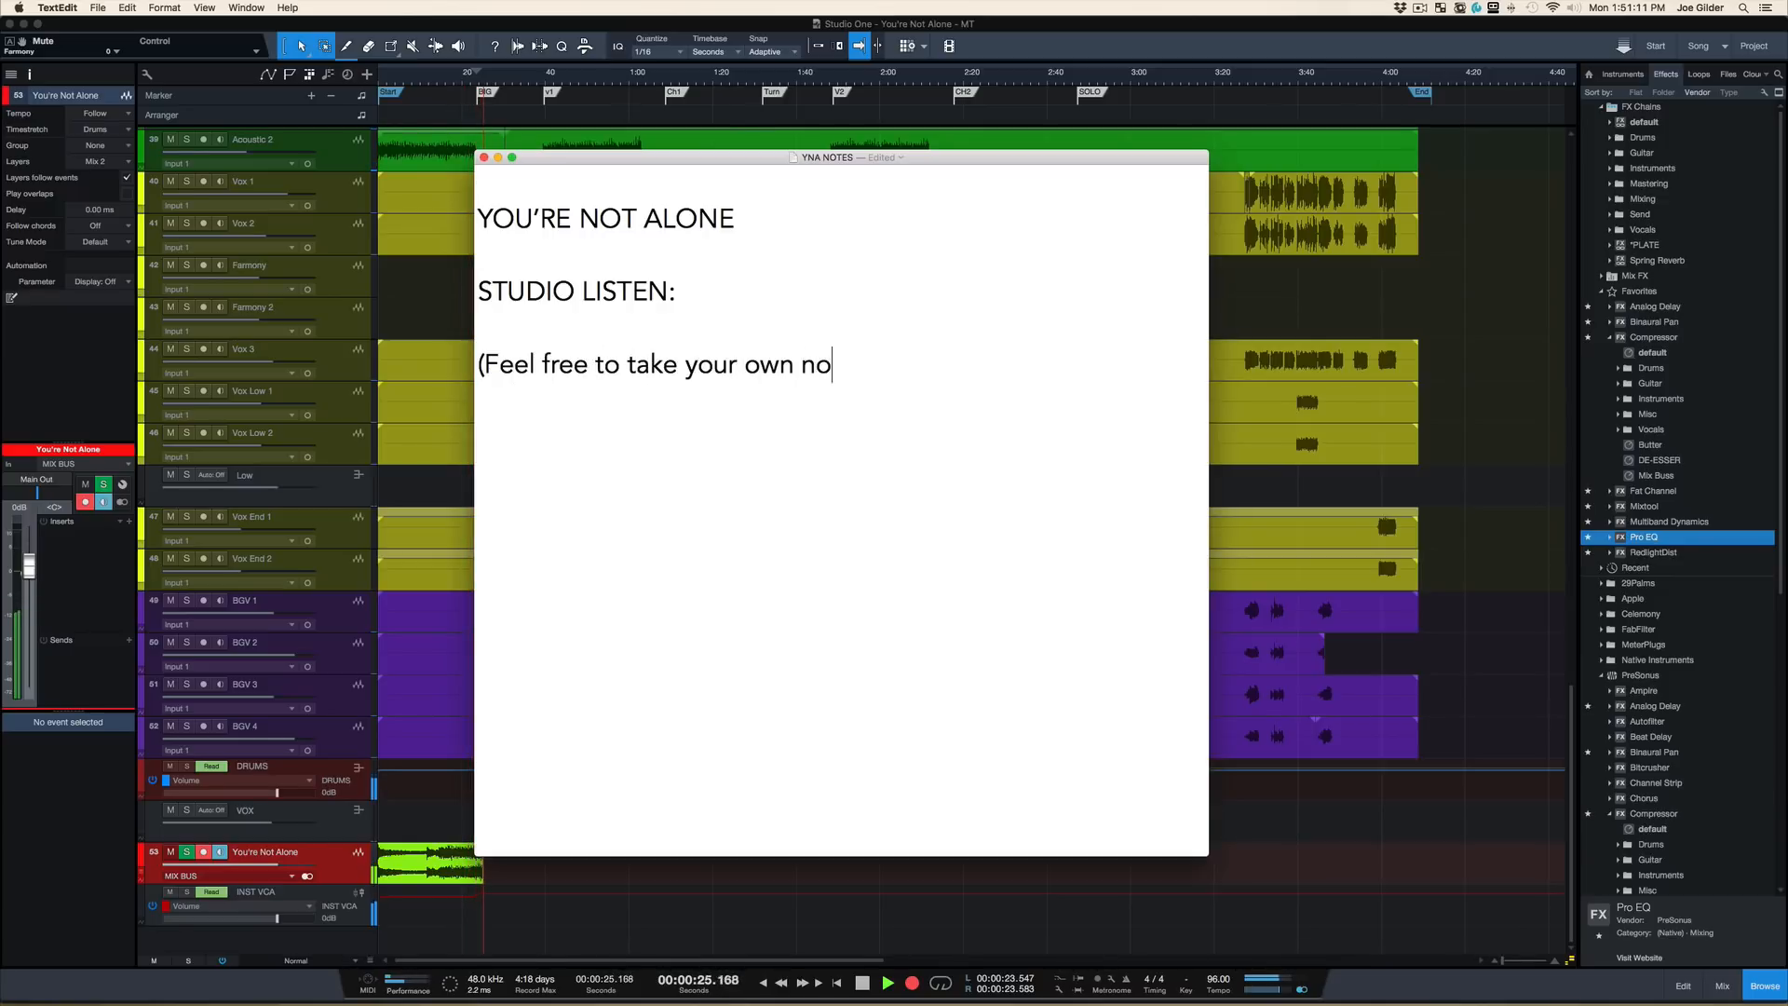
text(tes too))
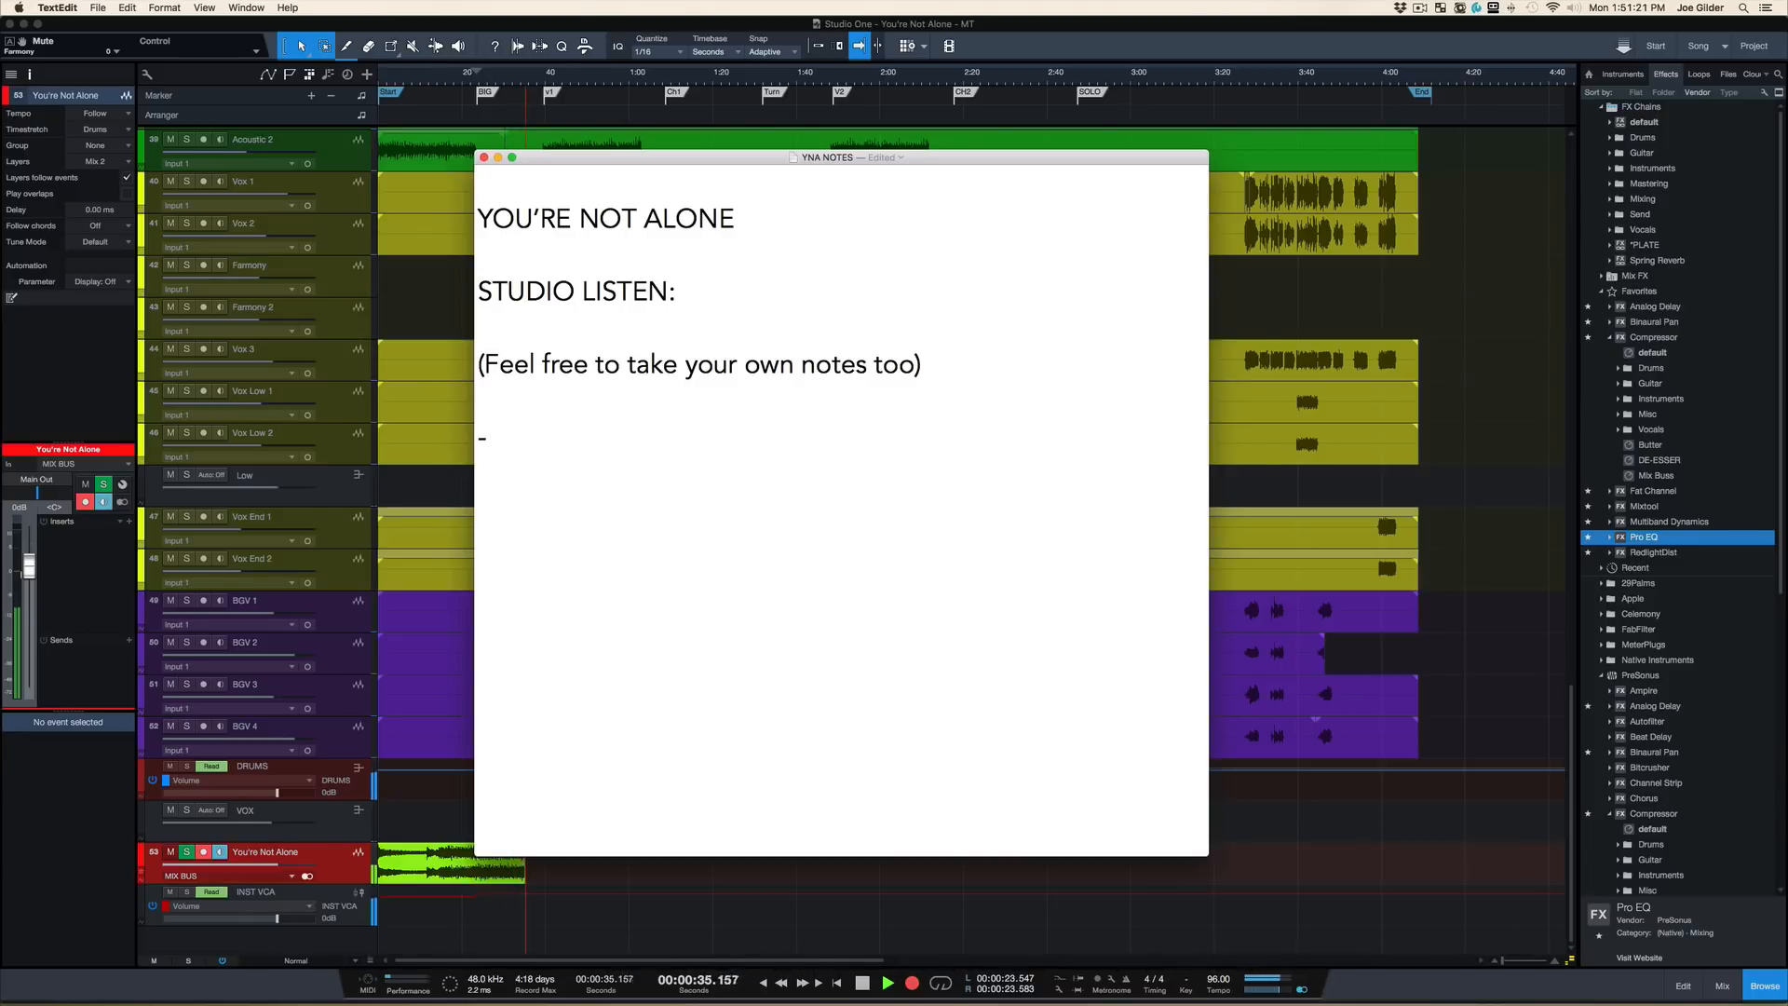
Step: Write the first mix note as the dashed line "Notch HH frequency @ BIG"
text(Nothc)
key(BackSpace)
key(BackSpace)
text(ch )
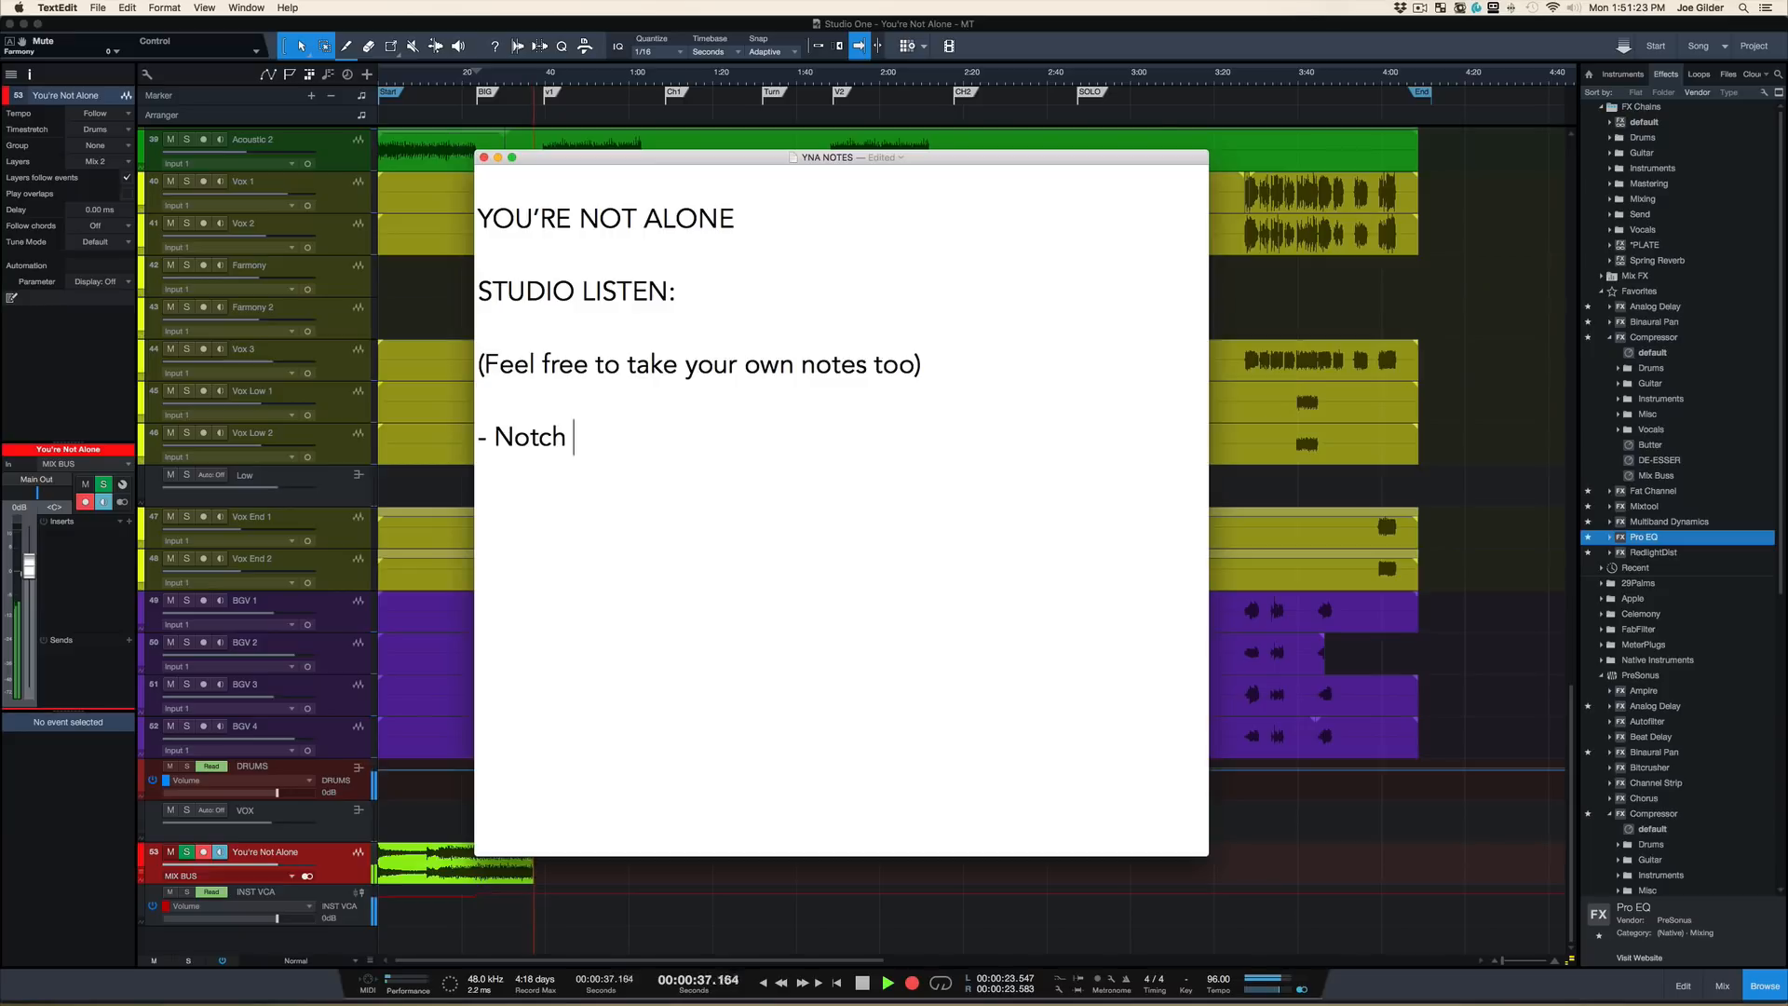
text(HH frequency)
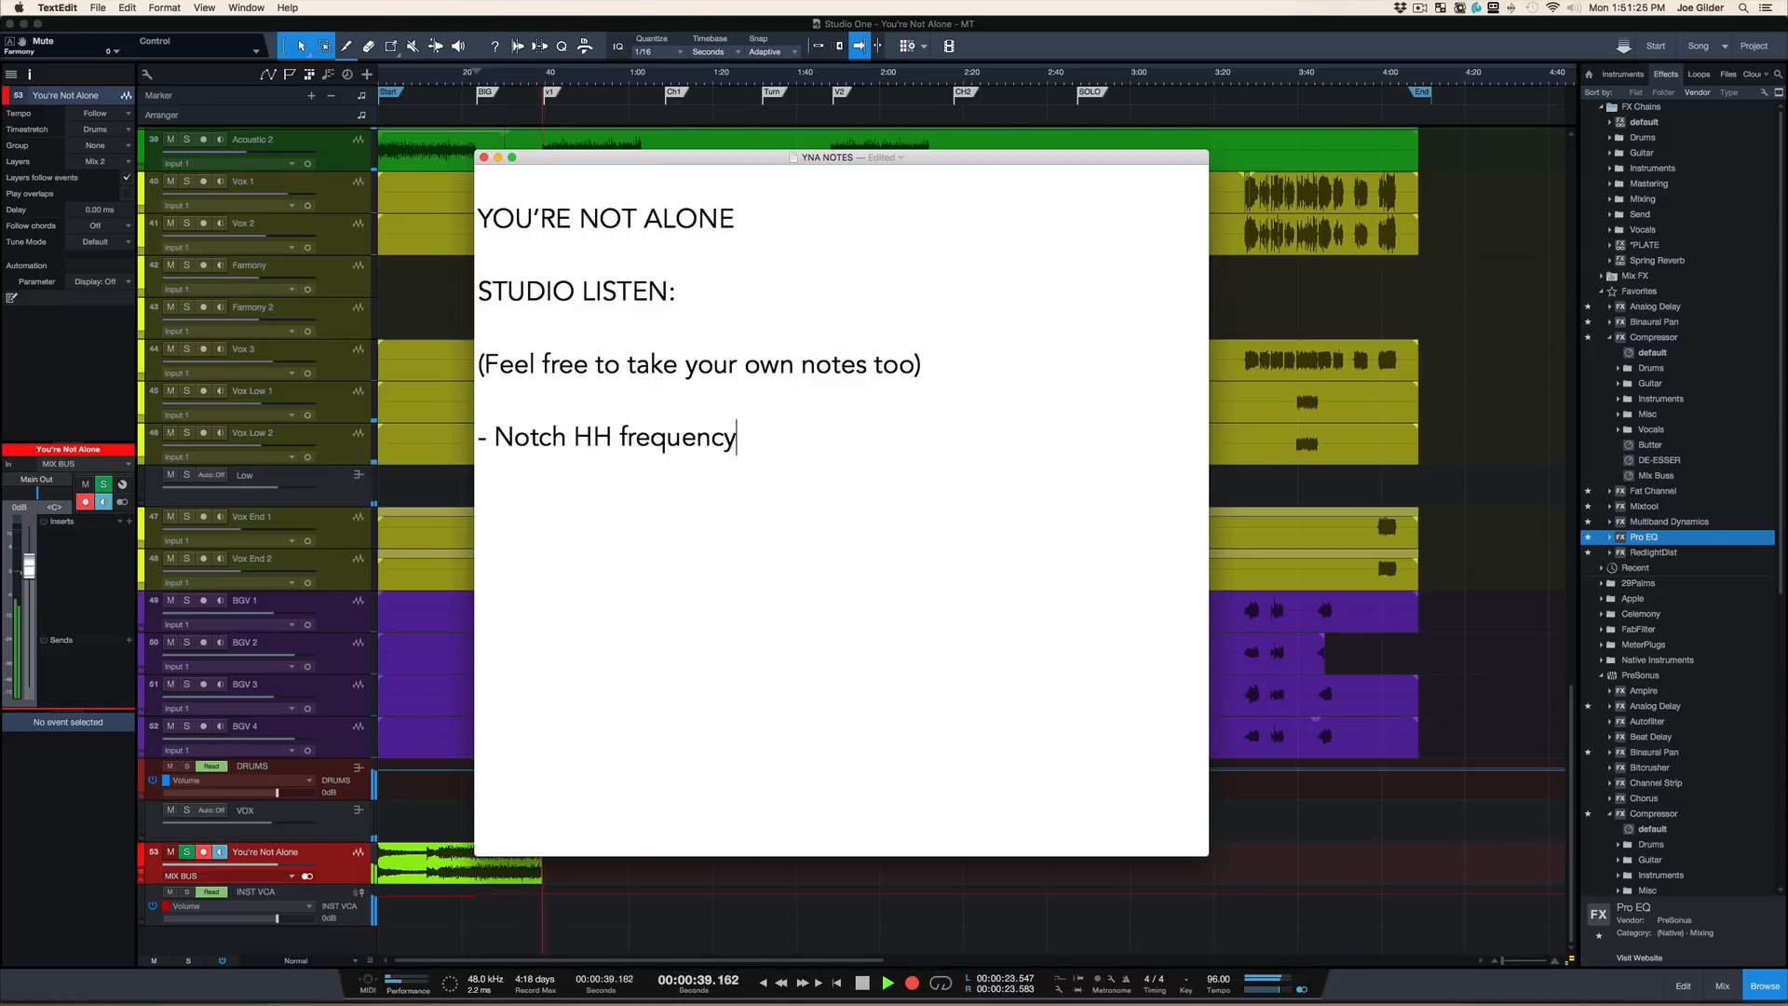
text( @ BIG)
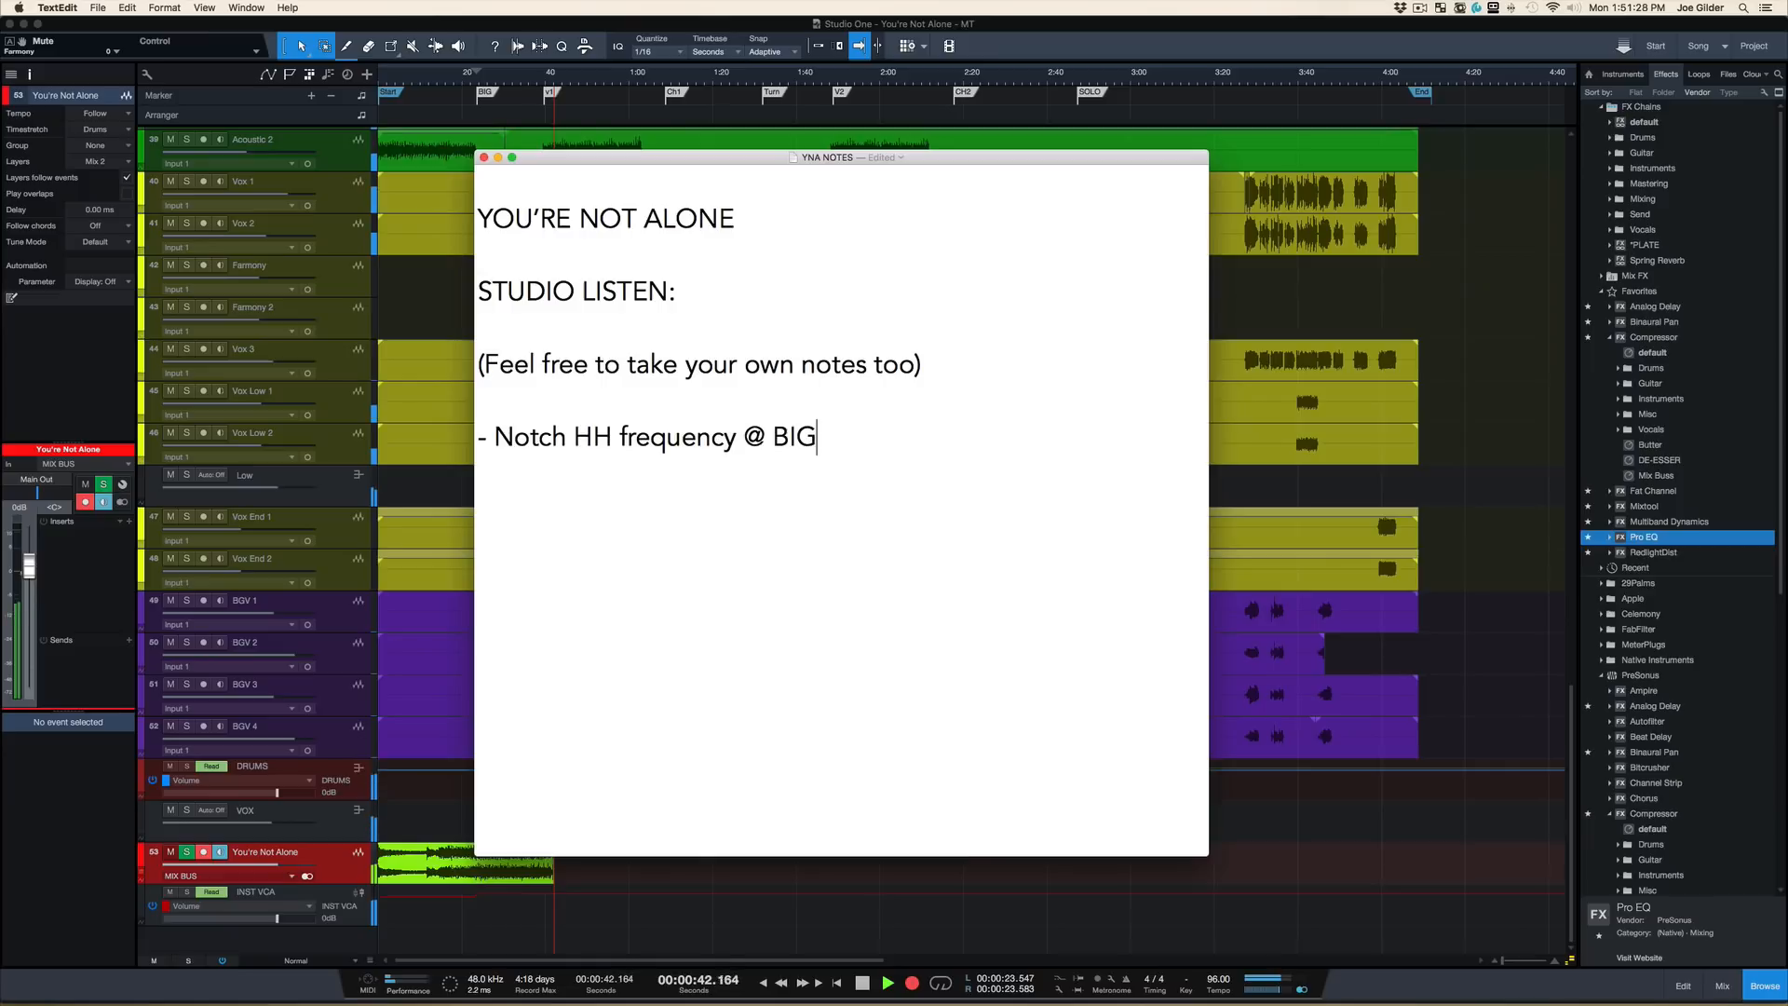
Step: Start a second dashed line below the first mix note
key(Return)
text(-)
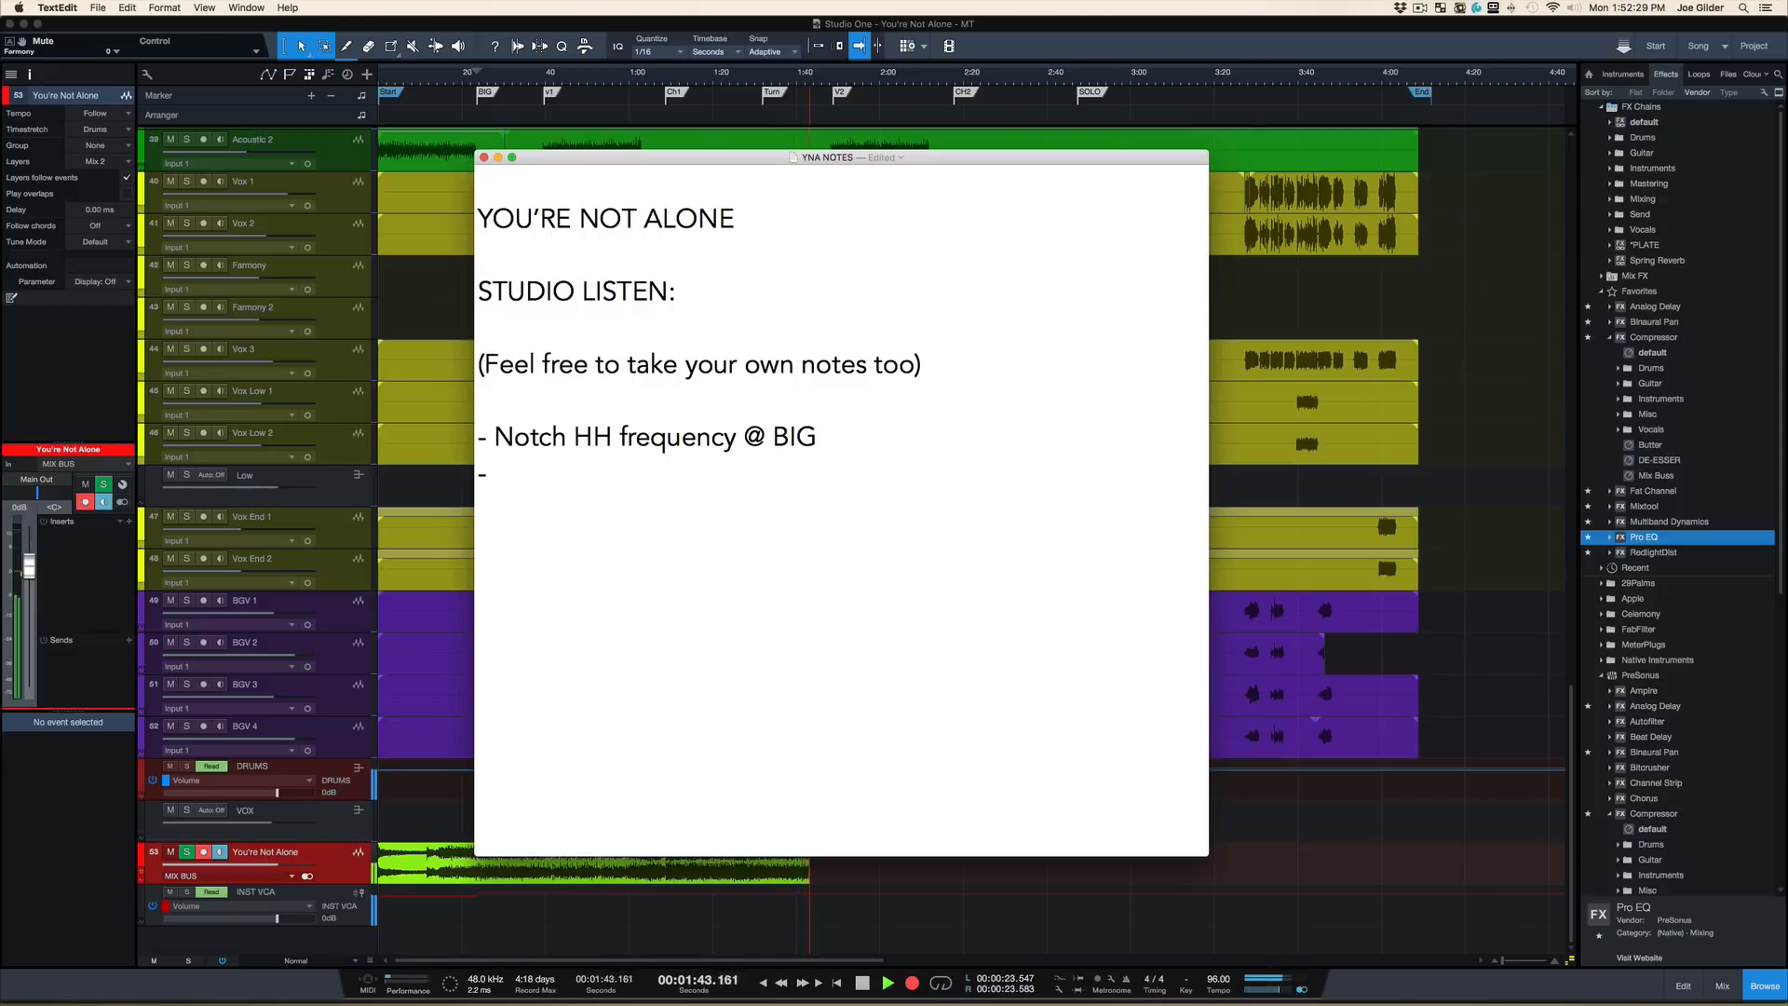
Step: Switch to Audio Hijack to check its System Audio session, and return to the YNA NOTES document in TextEdit
mouse_move(134, 1001)
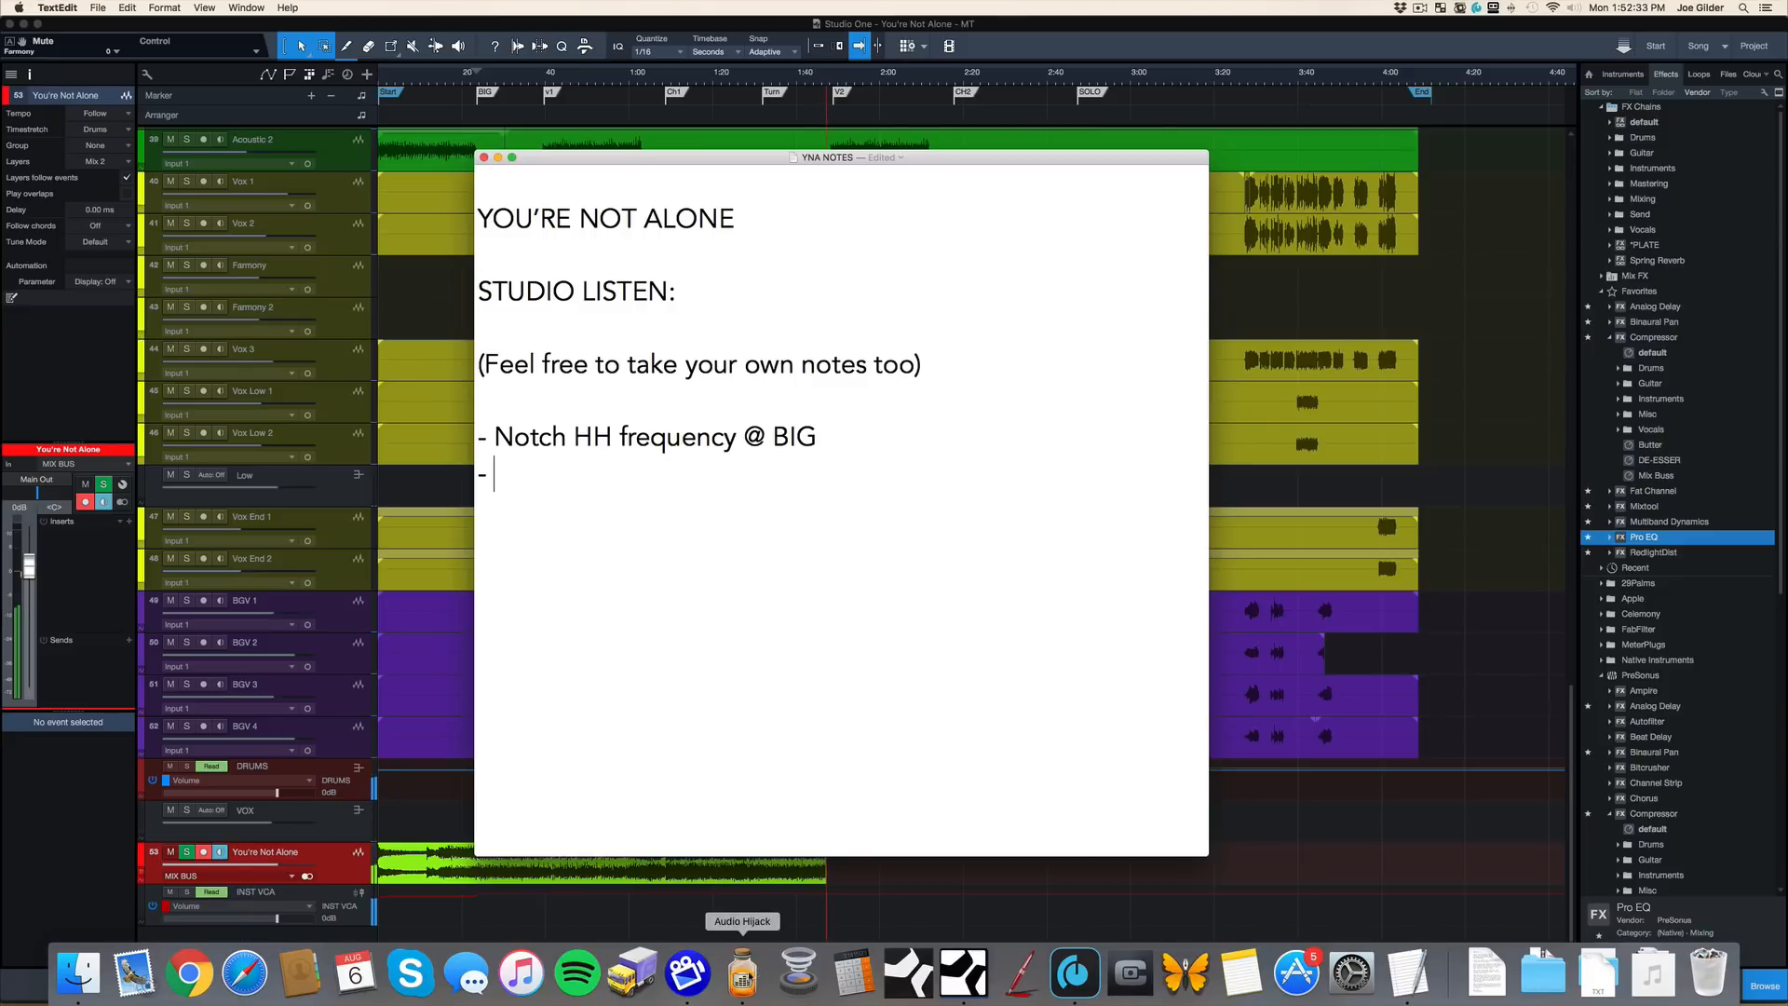
click(742, 973)
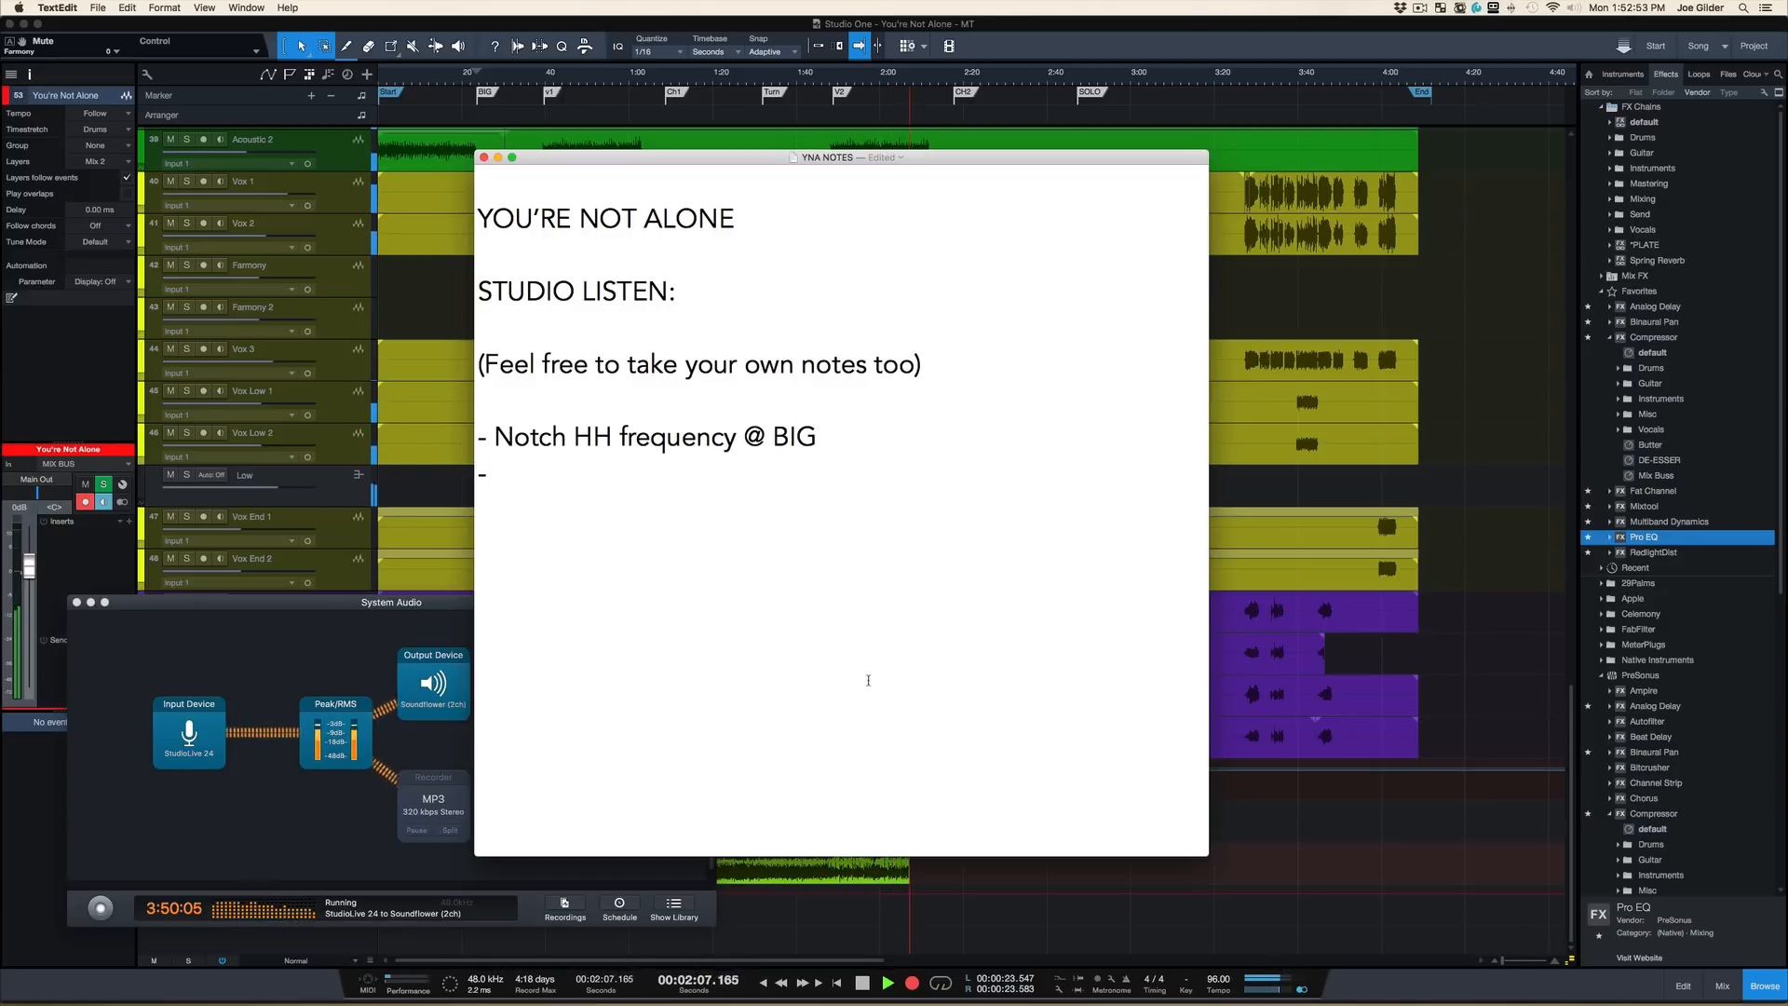
double_click(868, 680)
click(823, 553)
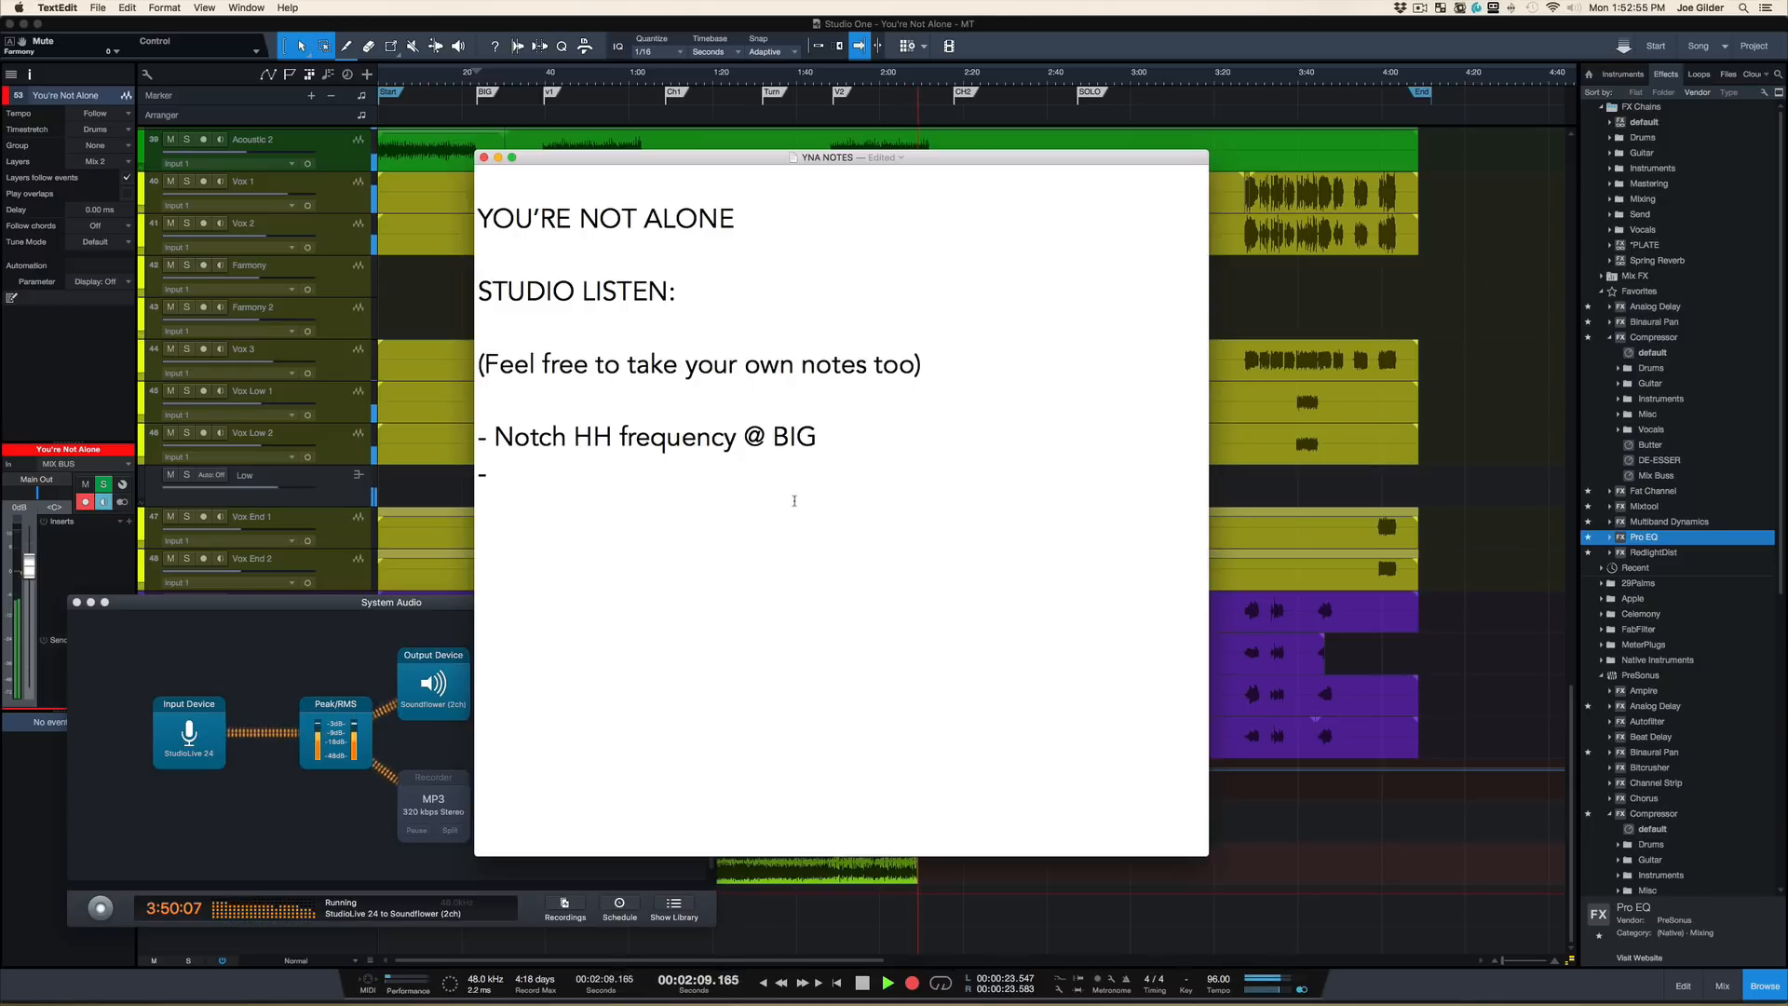
key(super+Tab)
key(super+Tab)
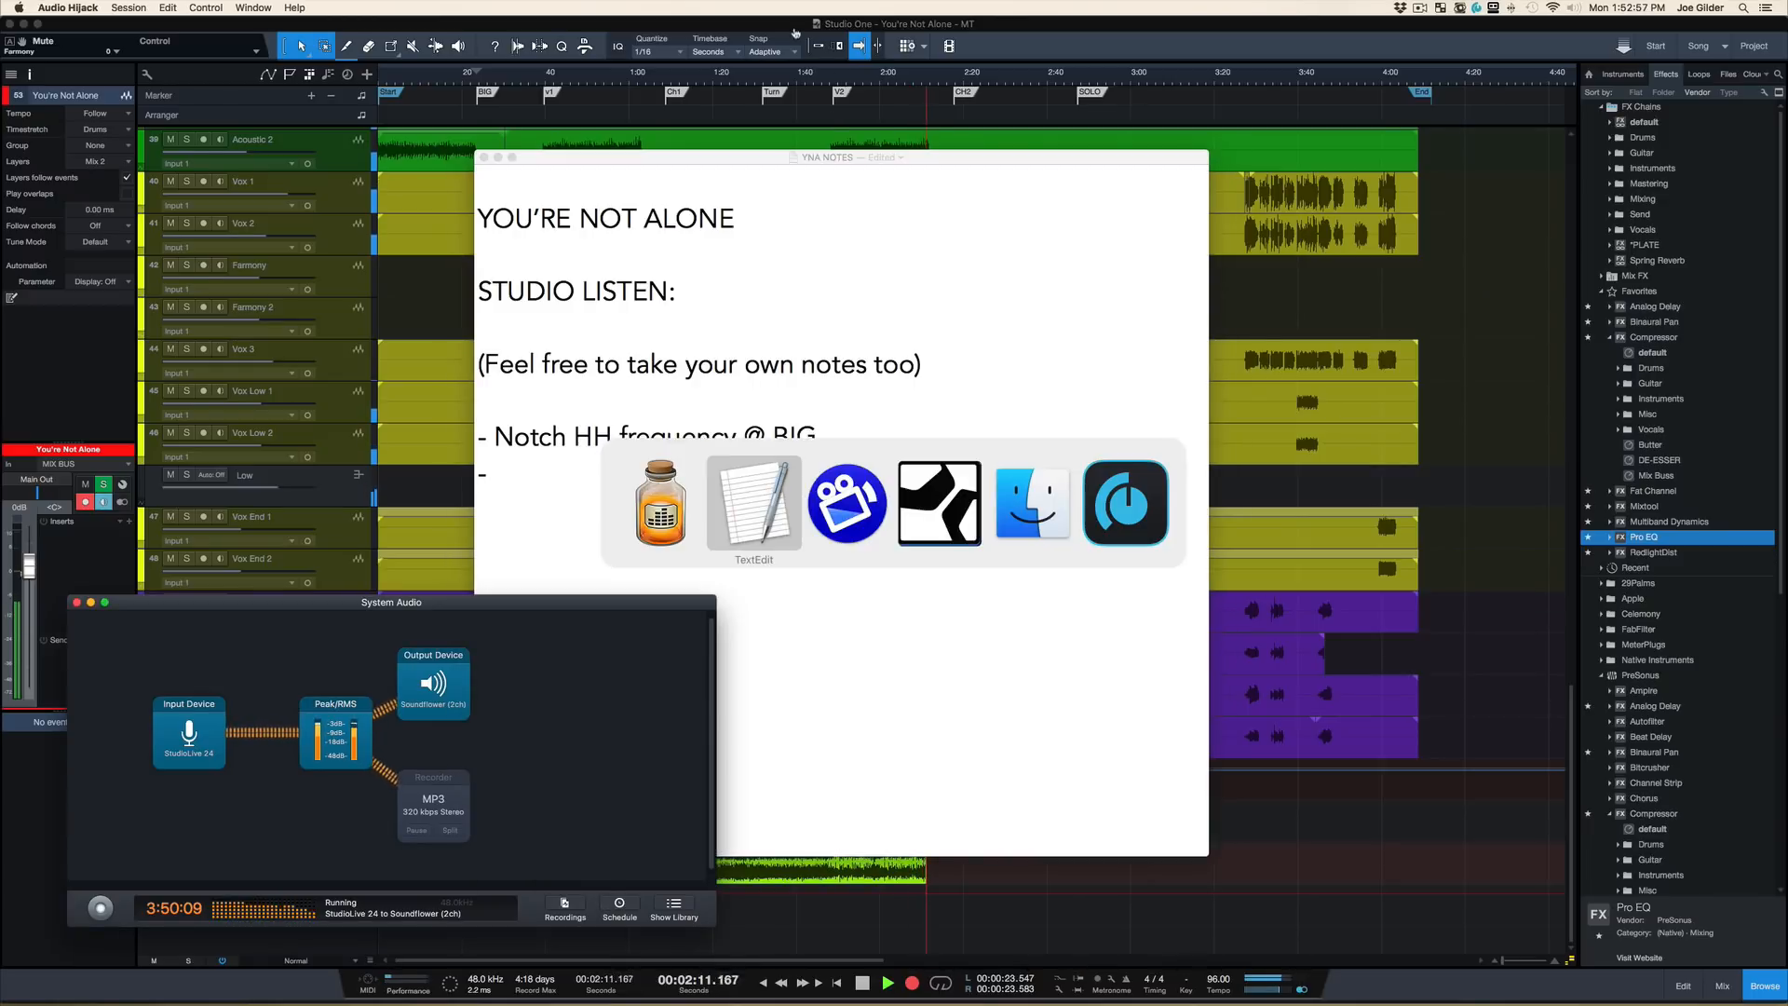
key(super+Tab)
key(super+Tab)
key(super+Tab)
key(super+Tab)
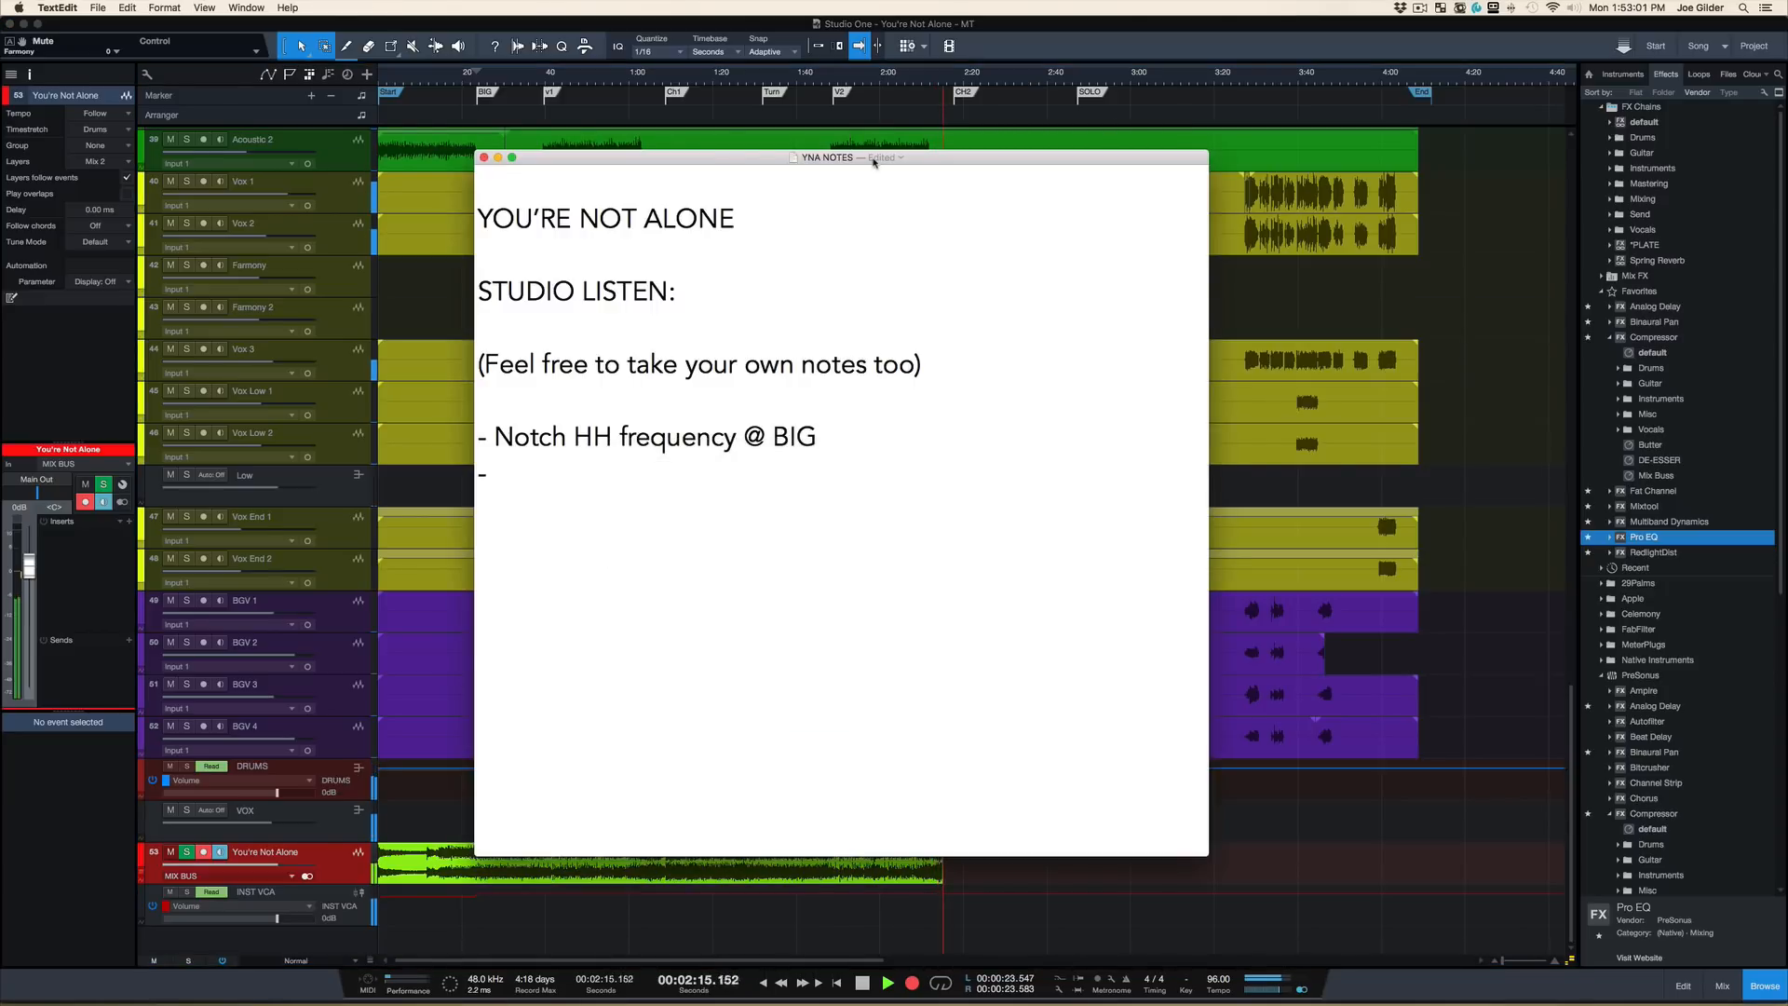
Step: Move the notes window aside to uncover the guitar tracks and write "Gtr before CH2 too loud" as the second note
drag(765, 157, 1012, 247)
scroll(1012, 193, up, 15)
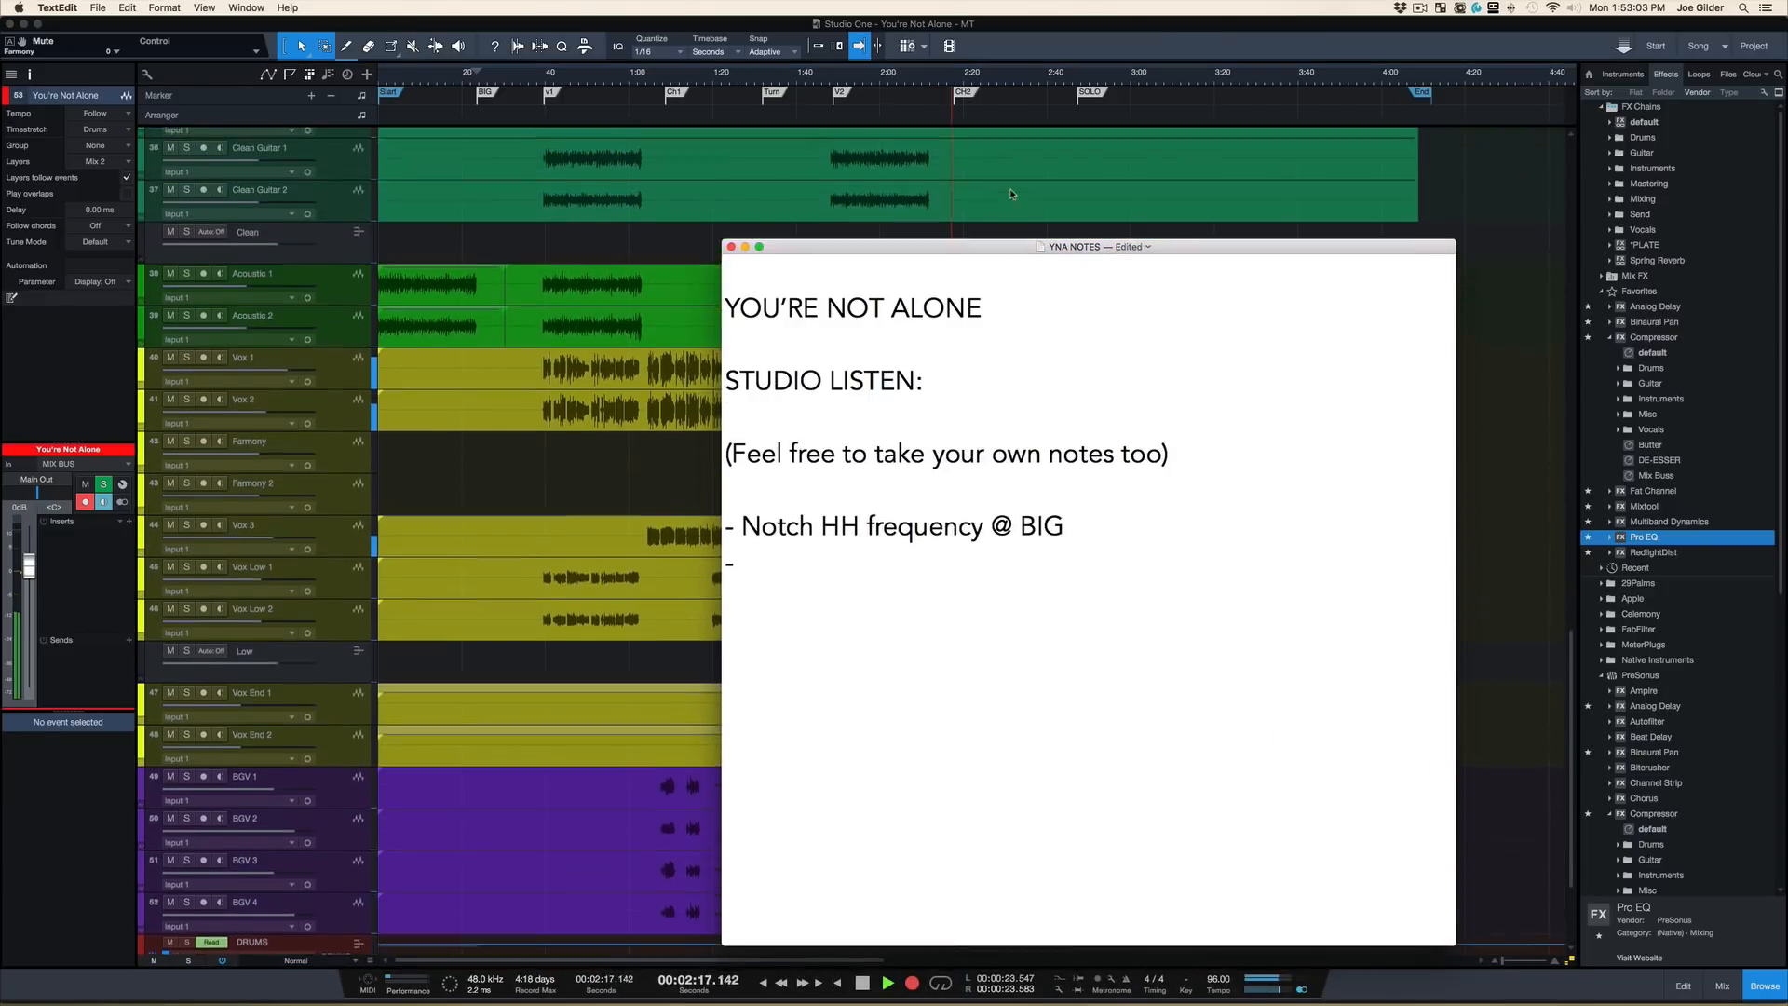
scroll(1009, 188, up, 10)
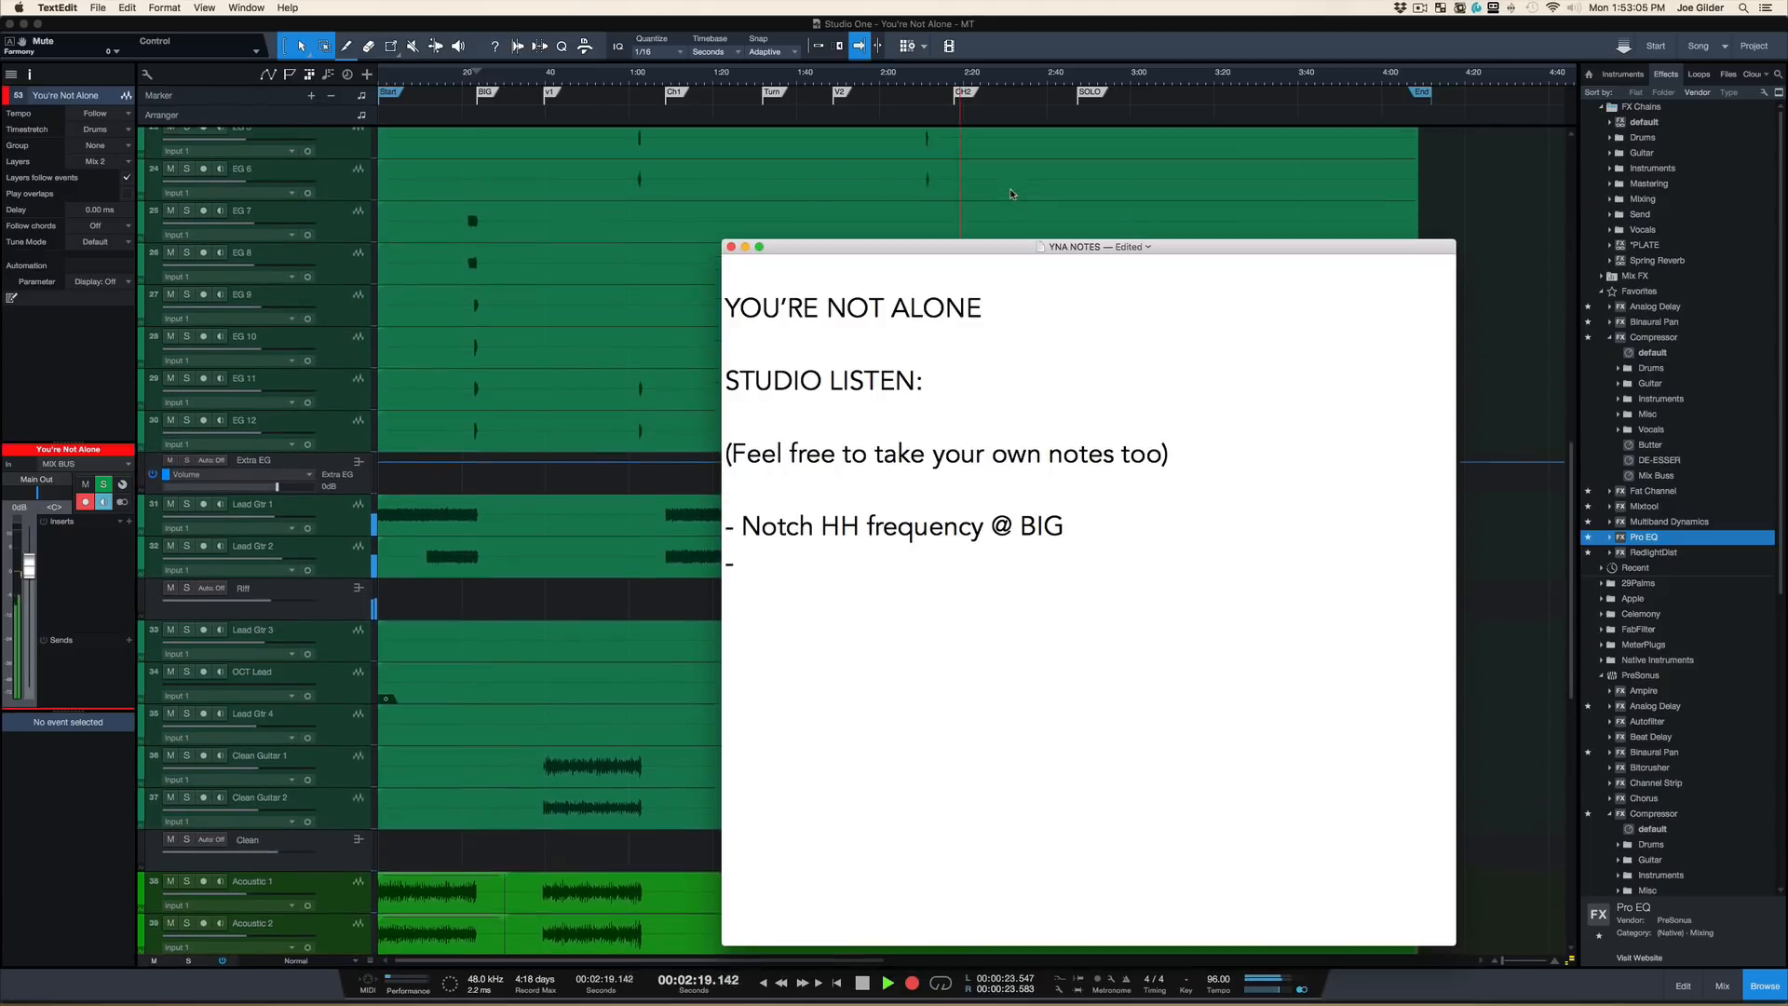
click(768, 560)
text(Gtr before )
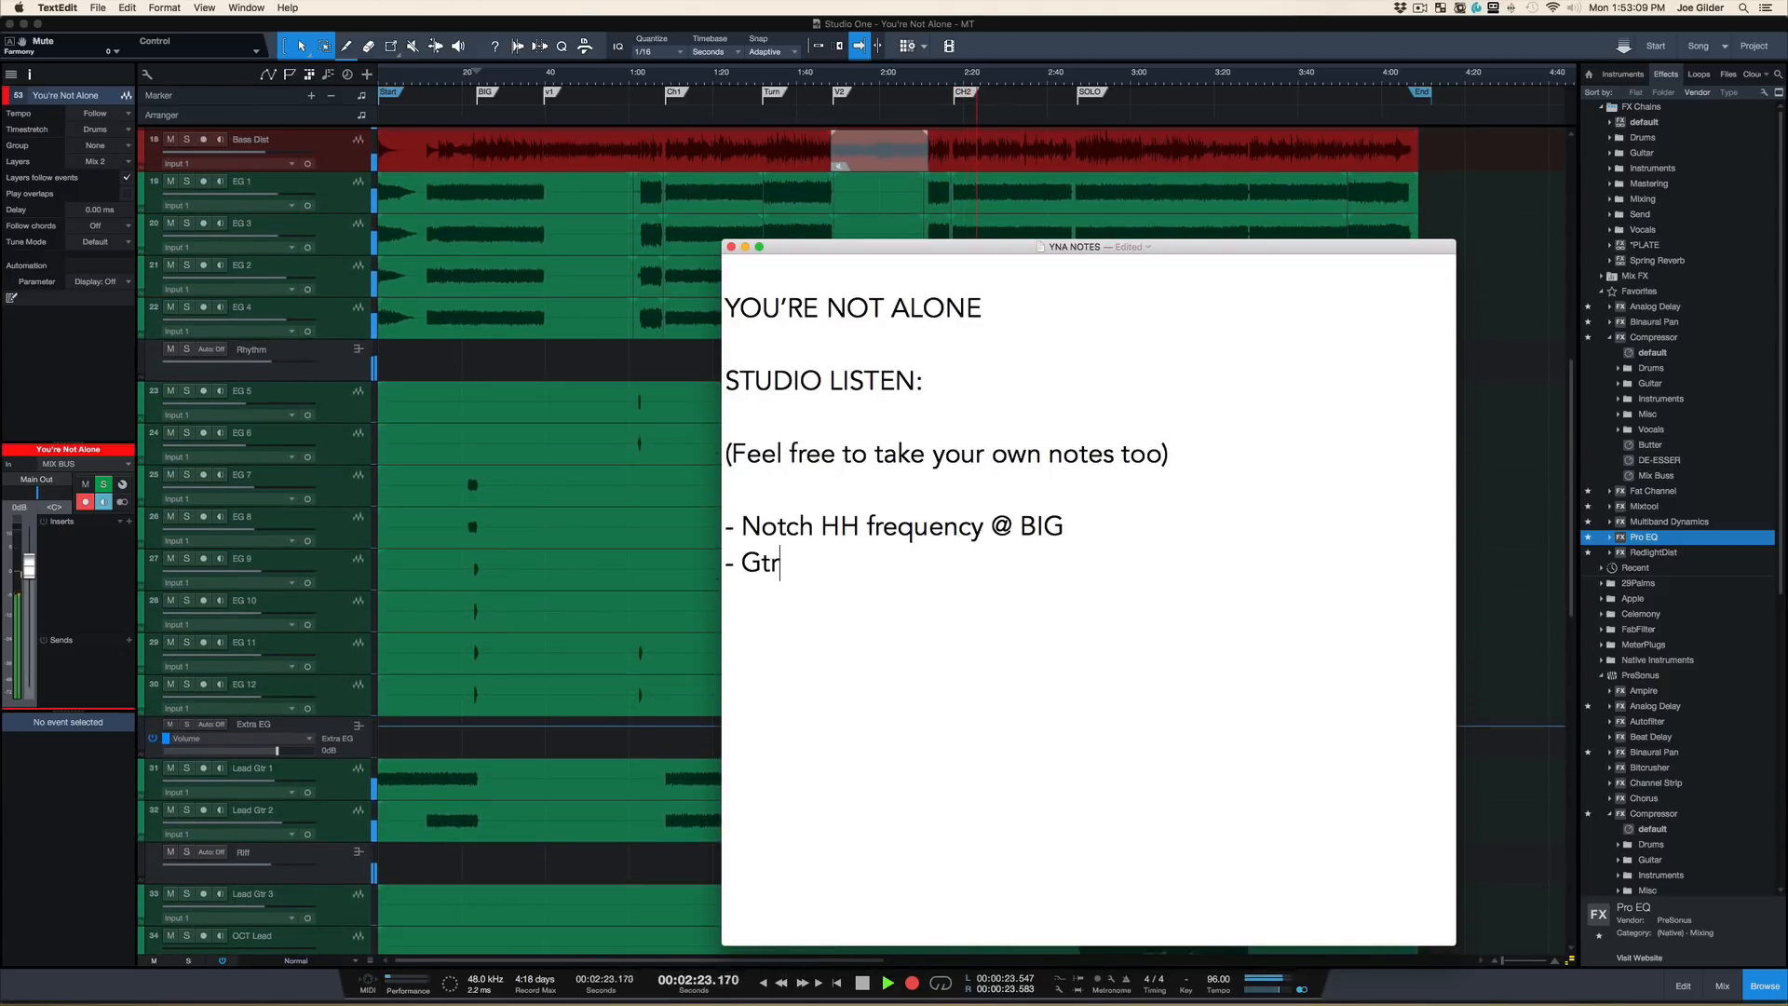
text(CH2 too loud)
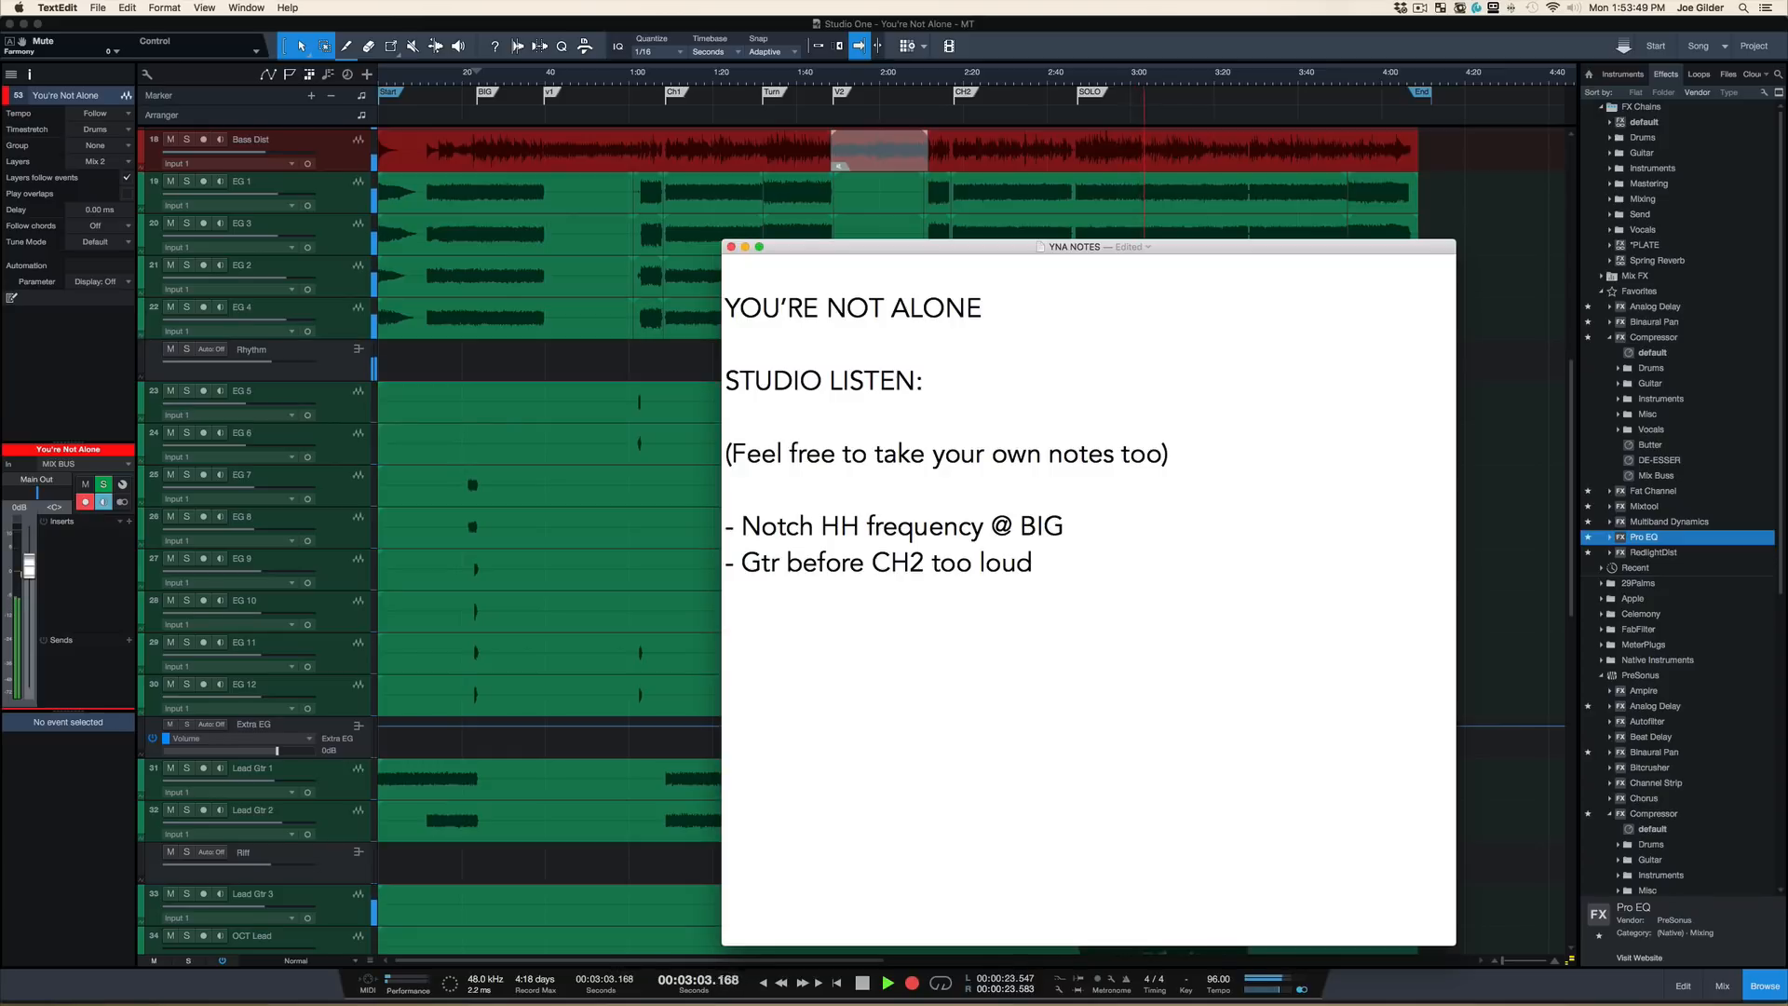
Step: Add the dashed note "boost solo meedly meedly part" below the guitar note
text(- boost solo )
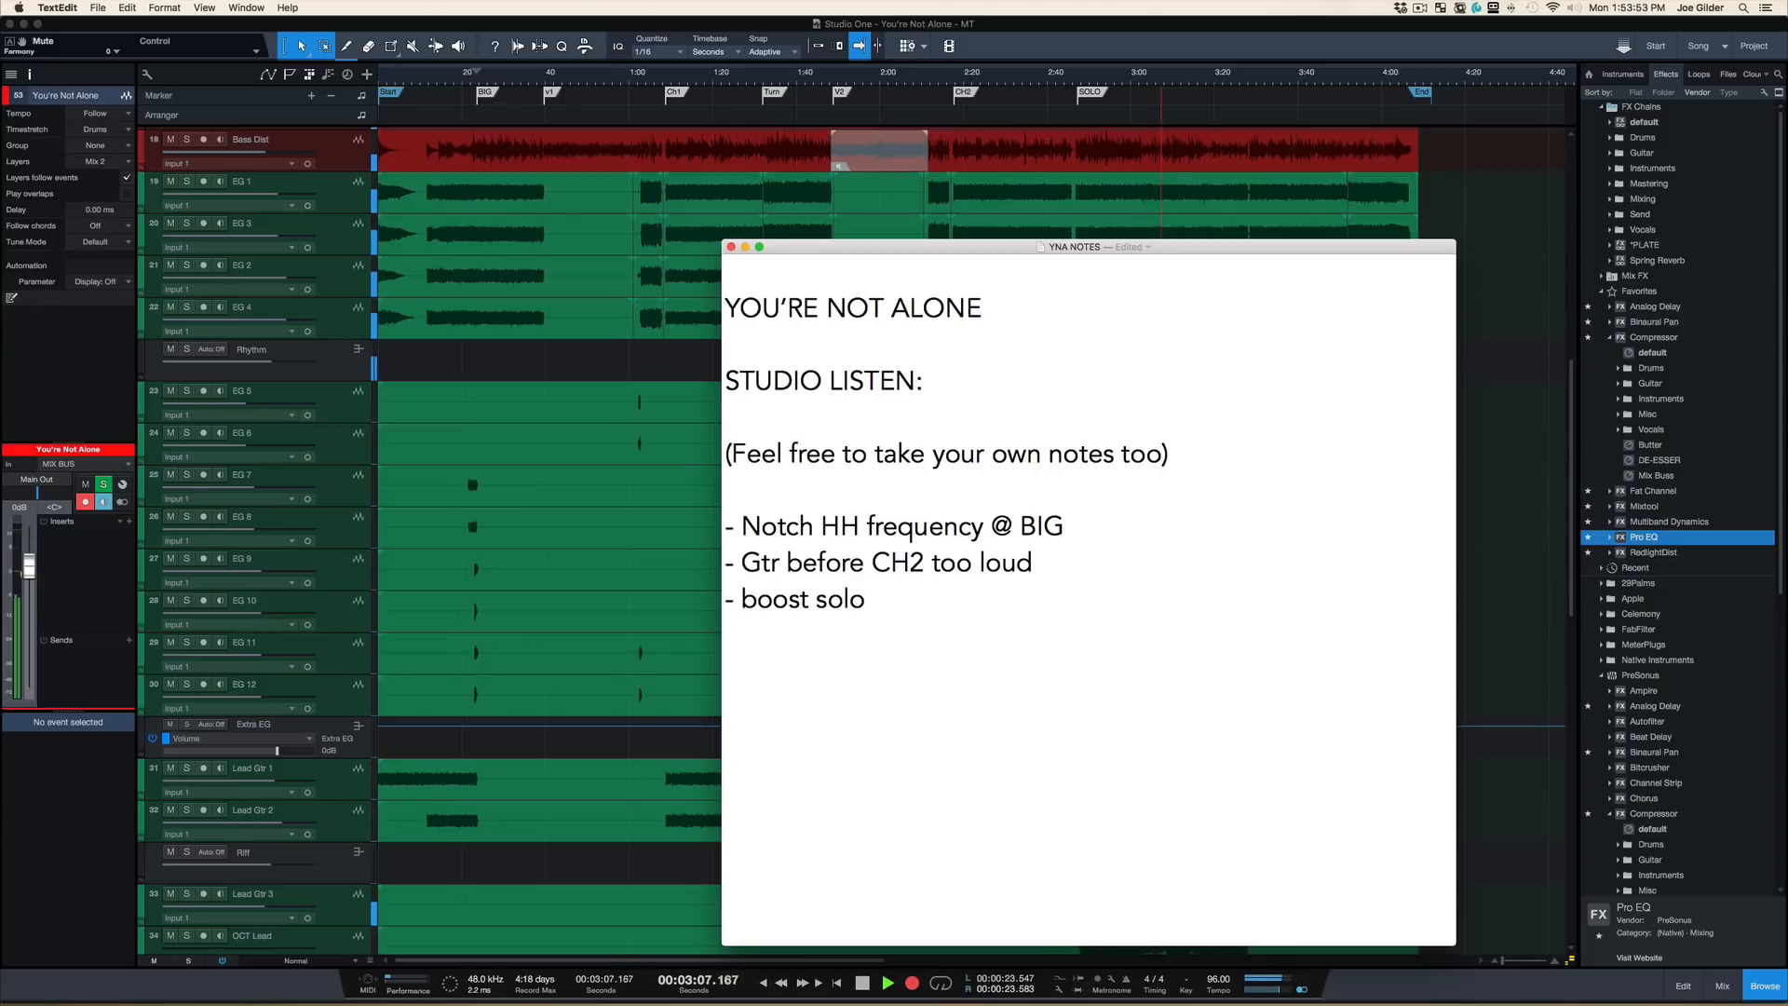
text(meedly meedl)
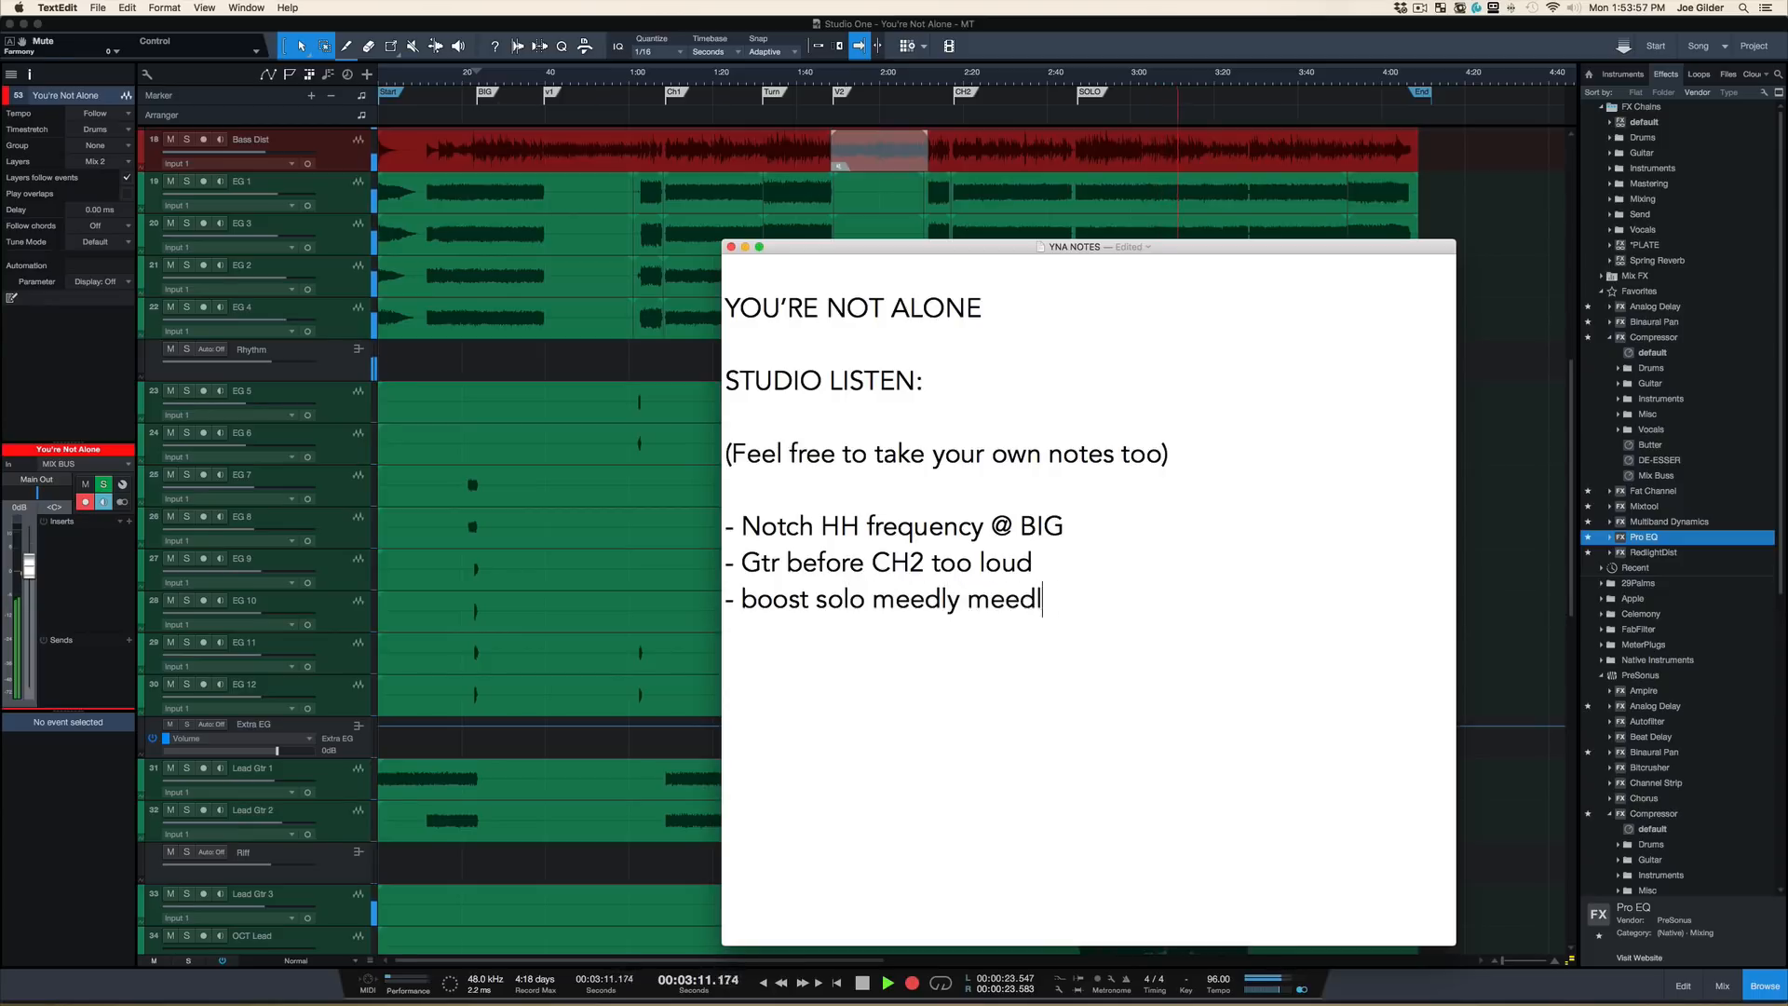
text(y part)
Step: Add the dashed note "BGV too right-heavy now" as the fourth entry and start a blank line below it
key(Return)
text(-)
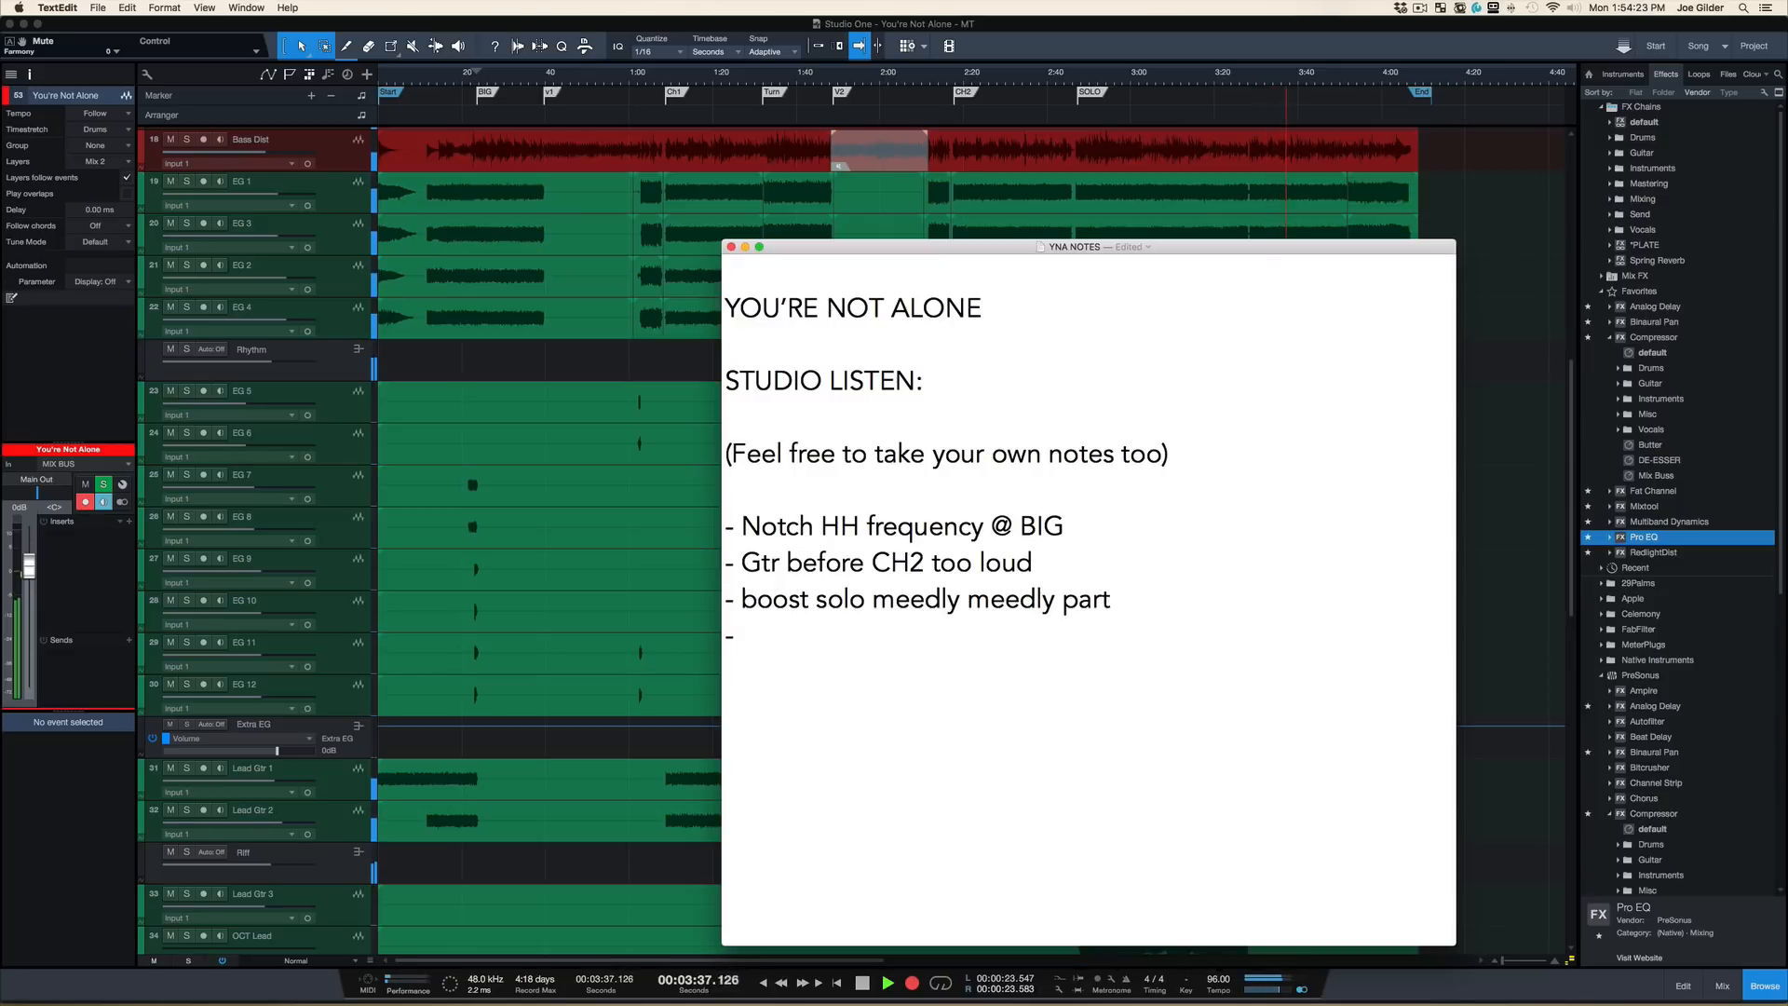
text(BGV too rgith)
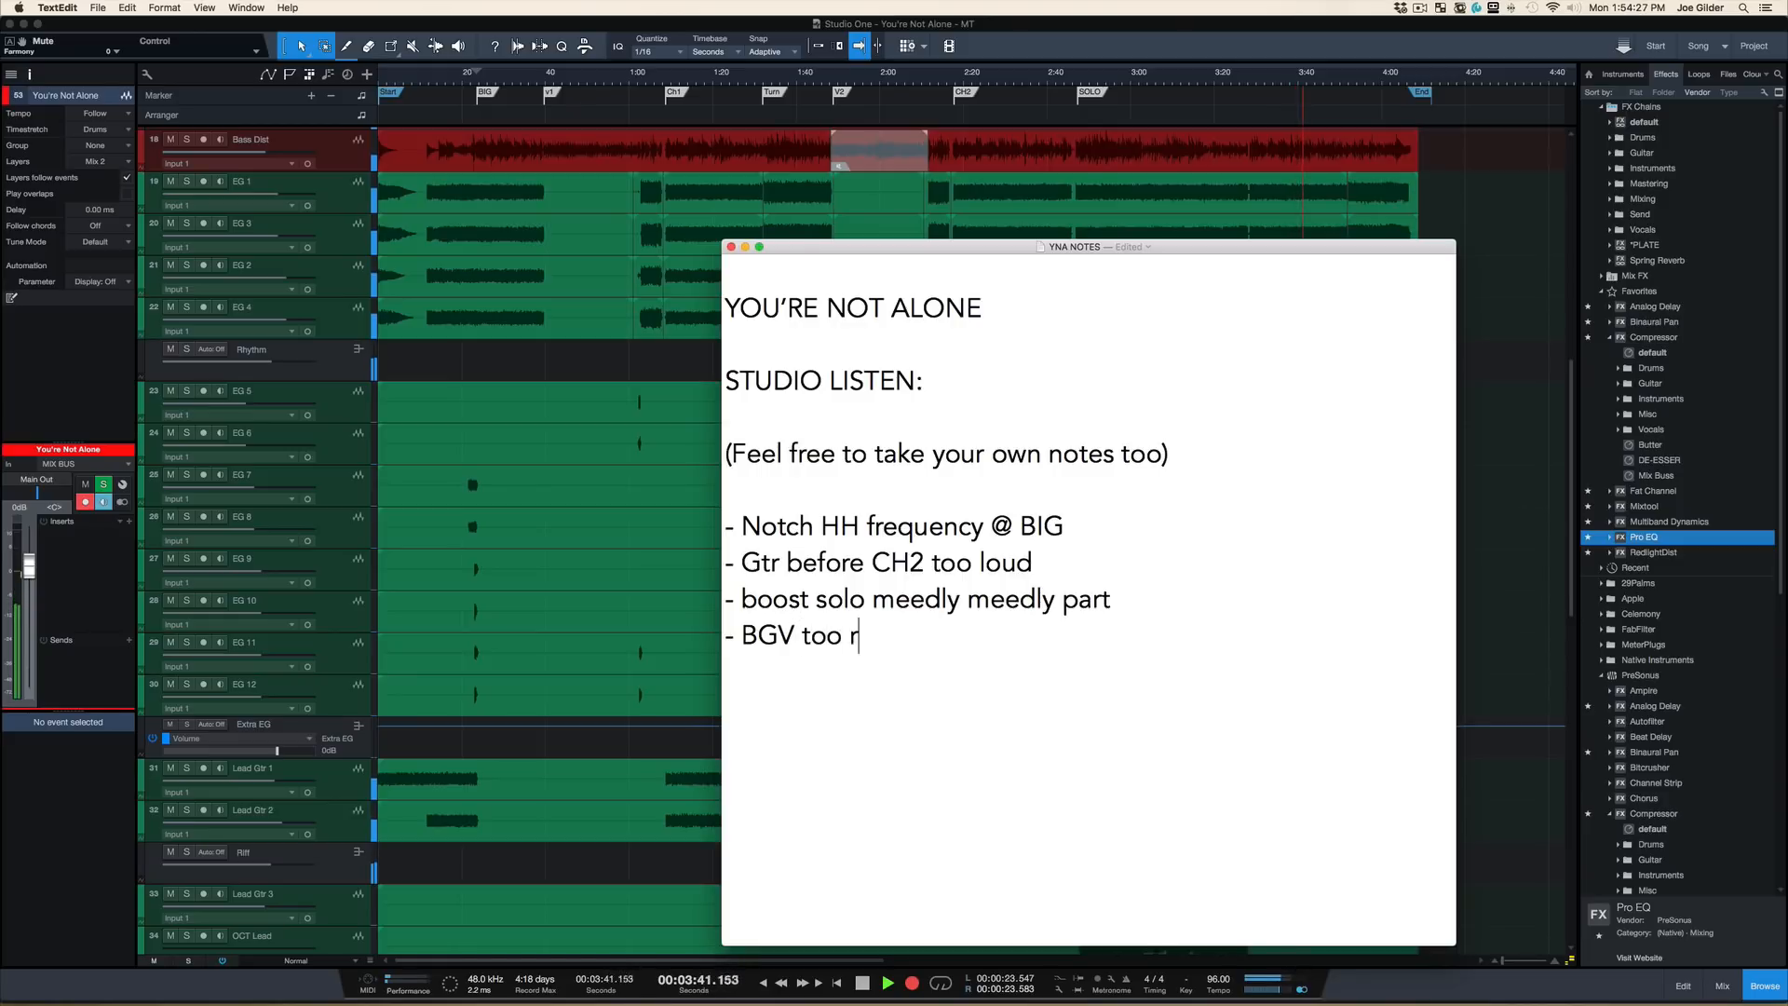
key(BackSpace)
key(BackSpace)
key(BackSpace)
key(BackSpace)
text(igh-)
key(BackSpace)
text(t-heavy)
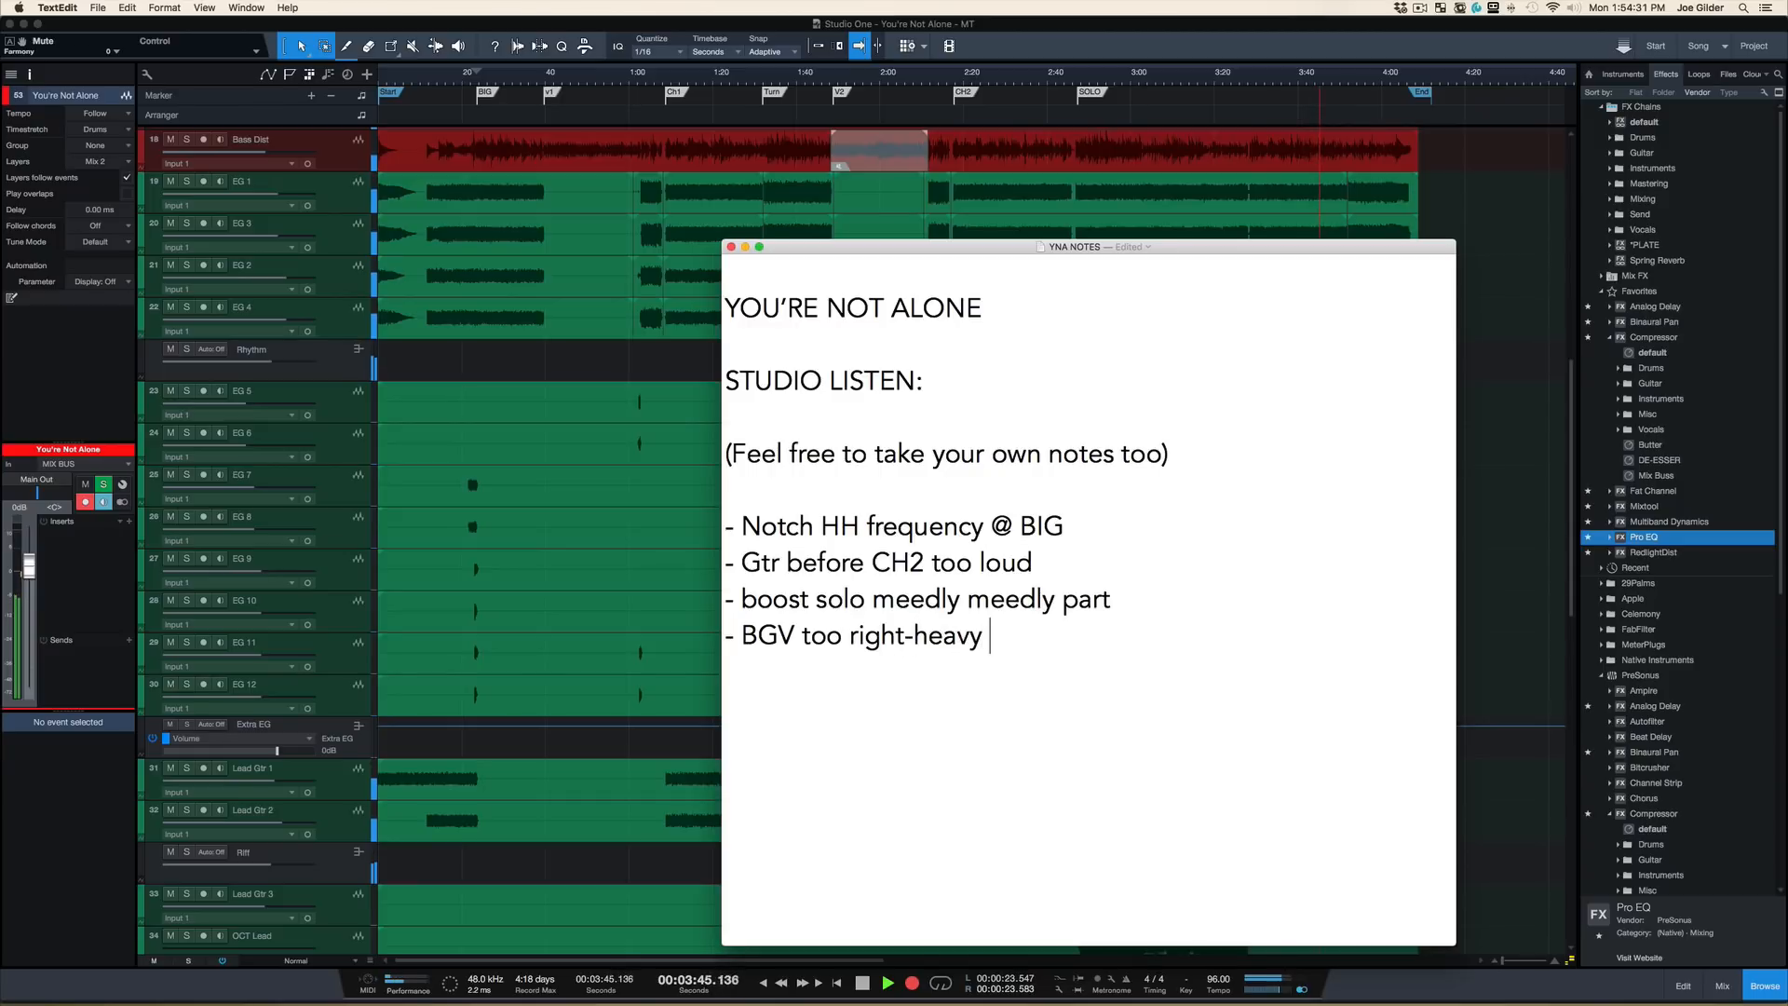
text( now)
key(Return)
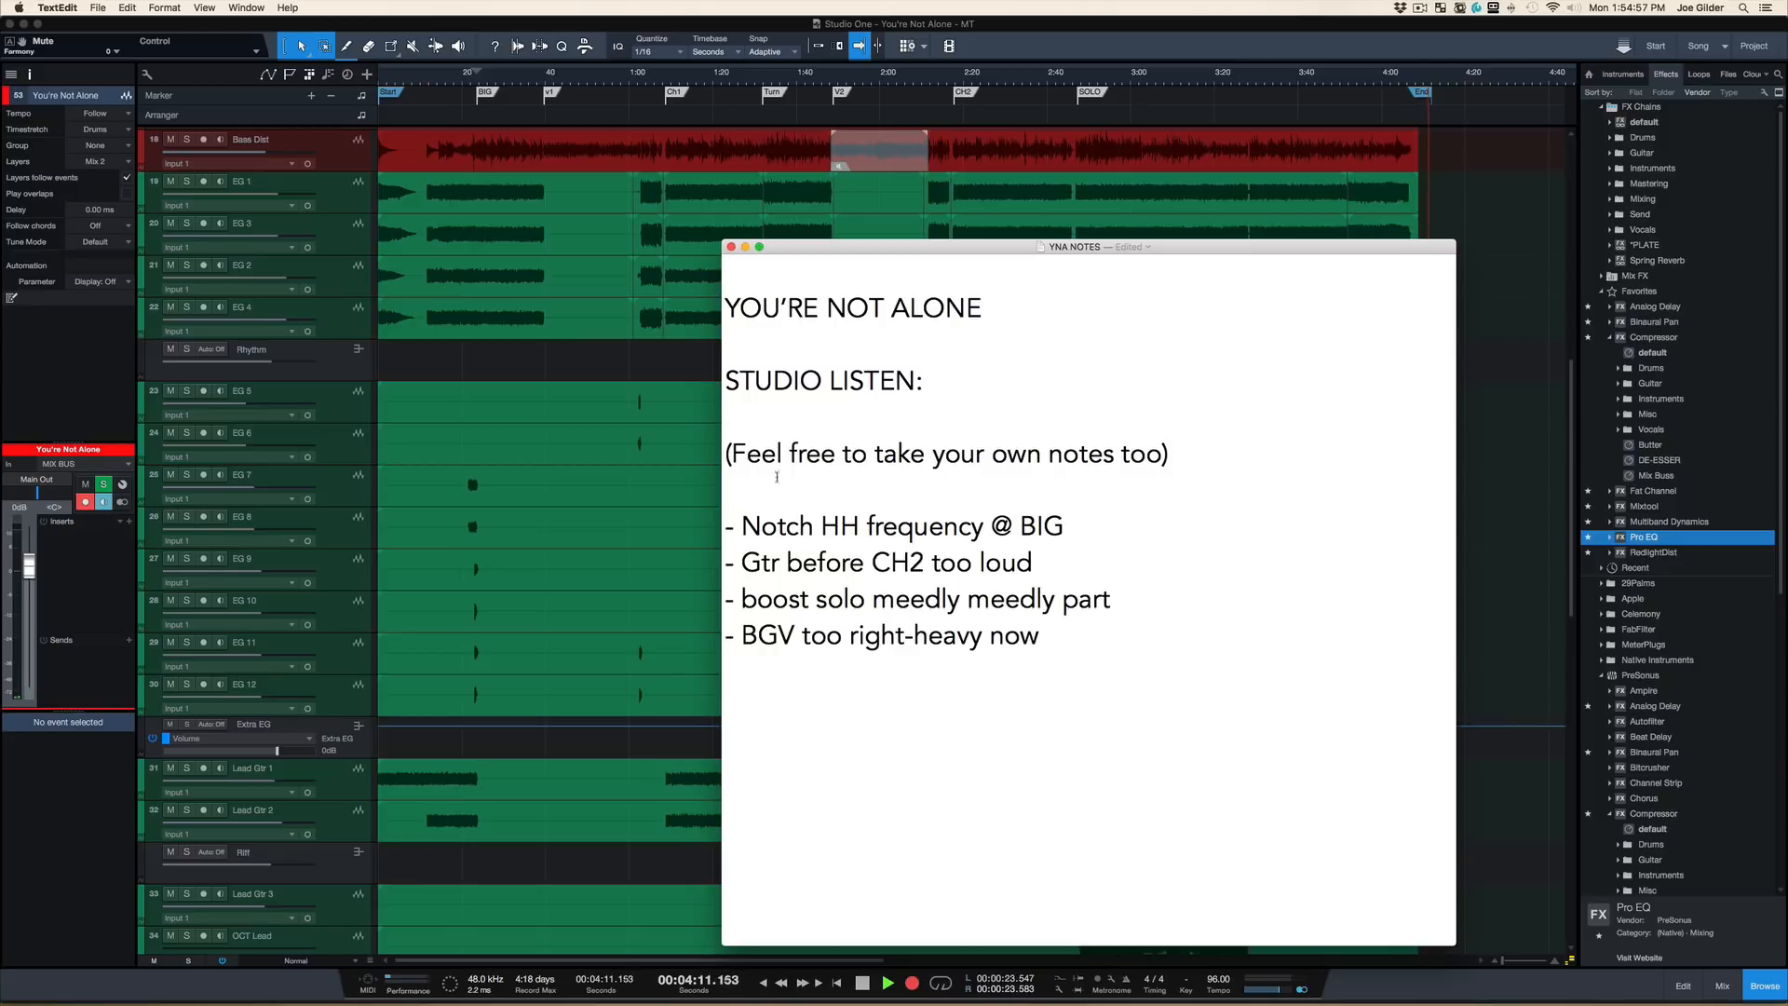
Step: Switch to Studio One, stop the mix recording and play back the song's final drum hit from about 4:06
click(1020, 46)
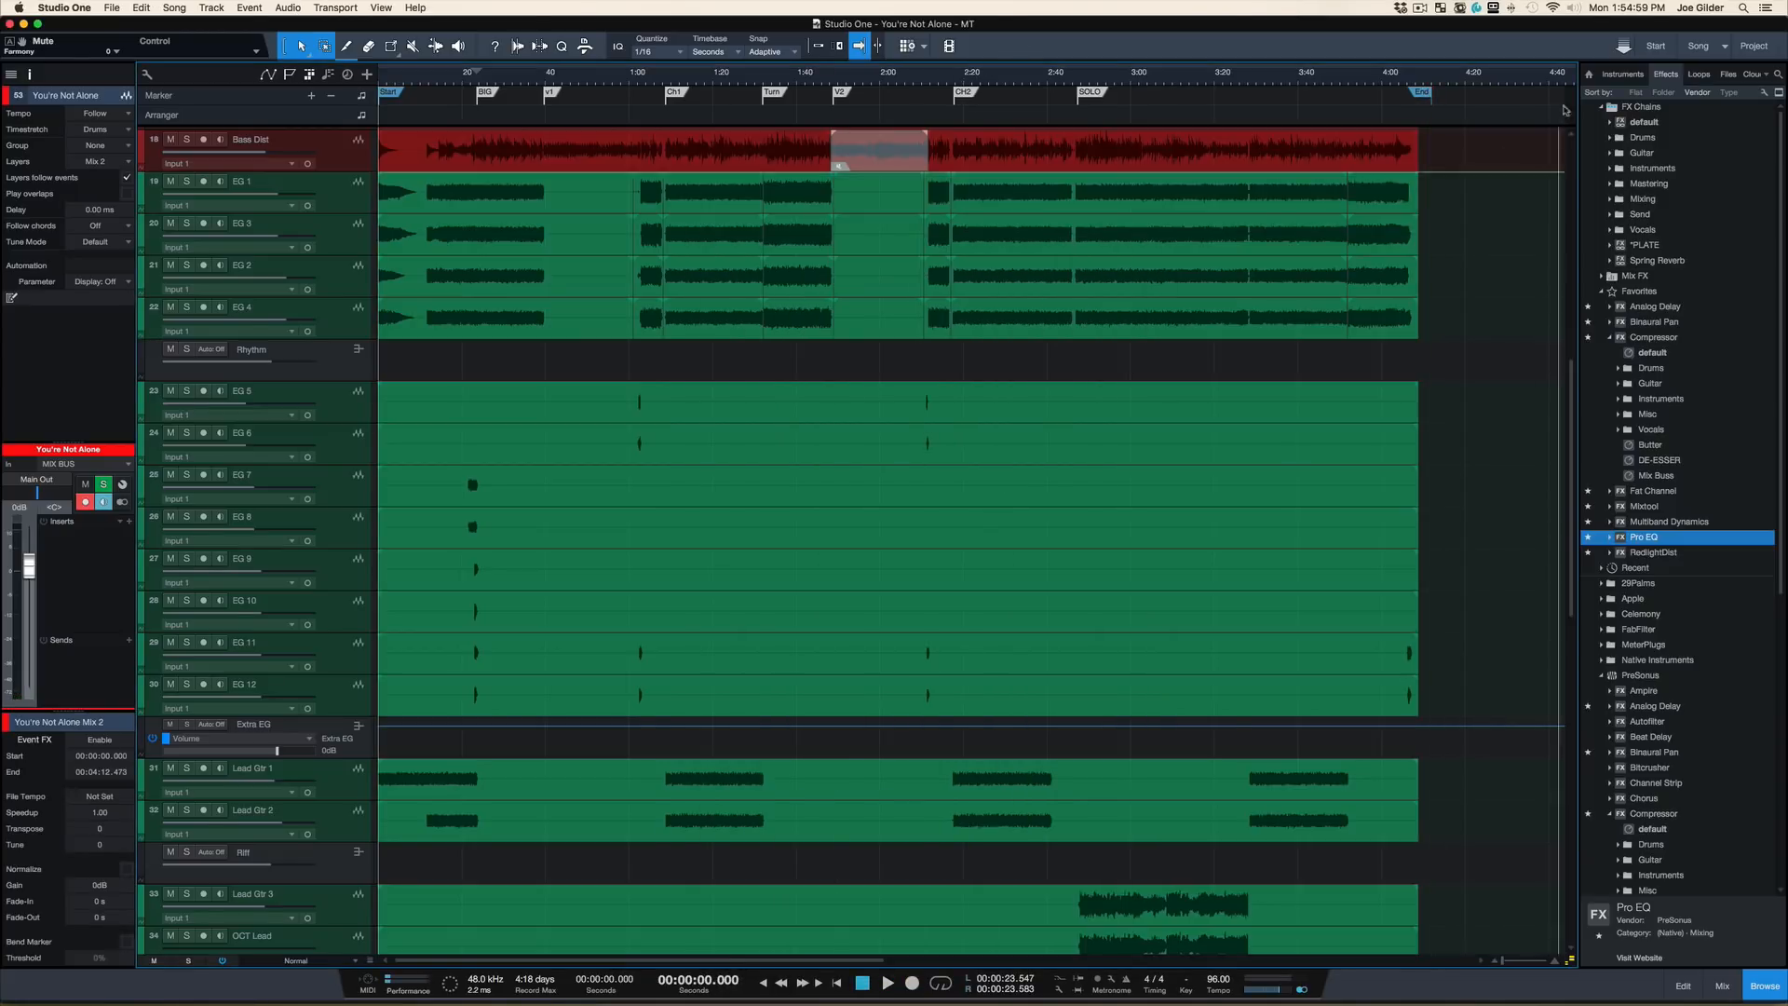
scroll(1435, 251, up, 10)
mouse_move(1410, 63)
mouse_down()
mouse_move(1388, 140)
mouse_move(1211, 280)
mouse_move(984, 417)
mouse_up()
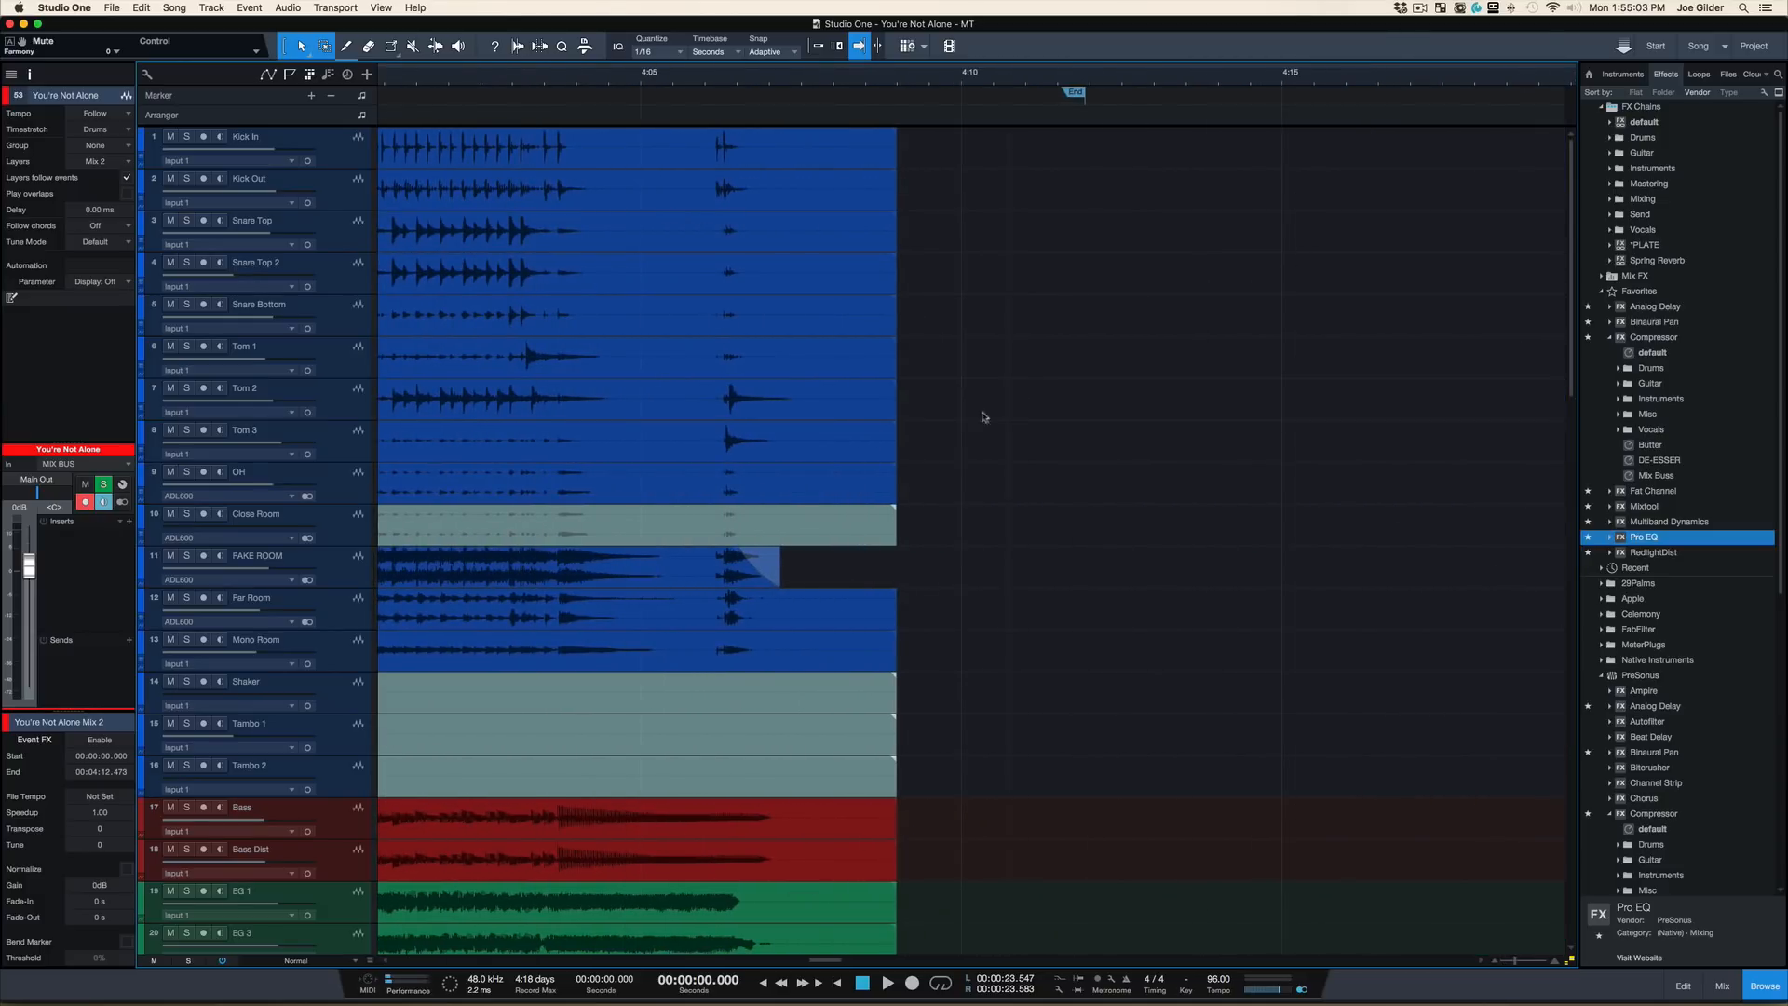
click(812, 472)
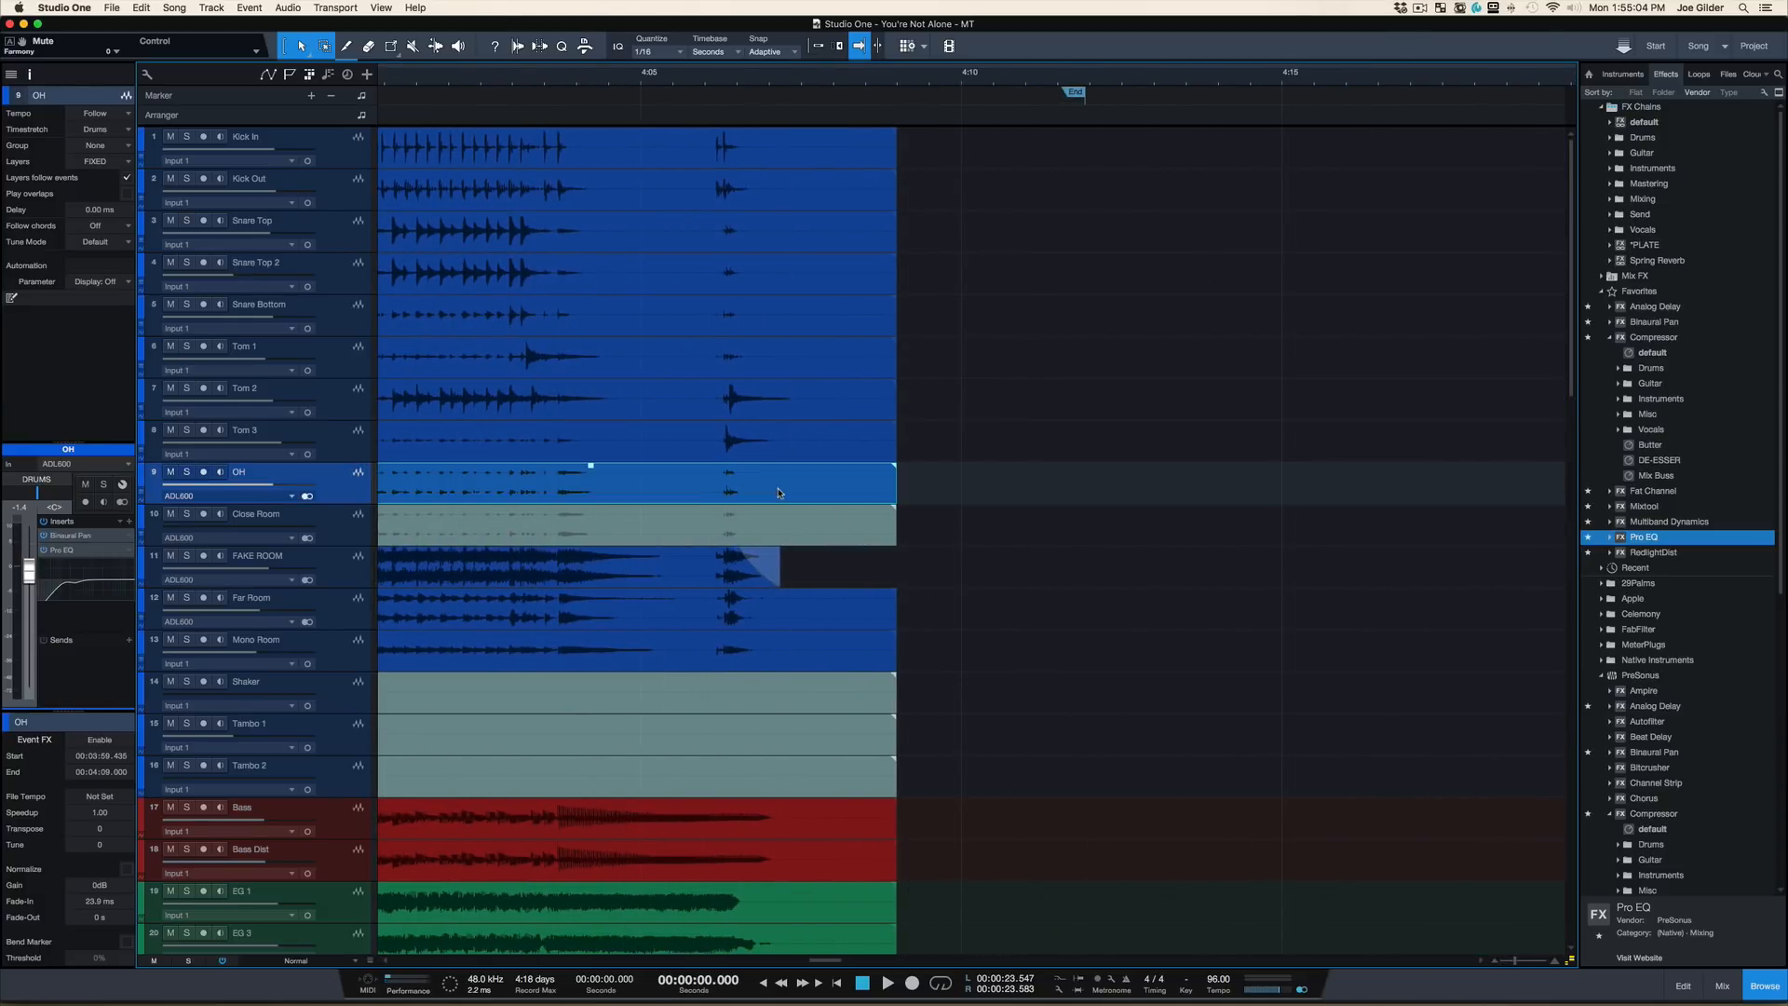
click(712, 76)
key(space)
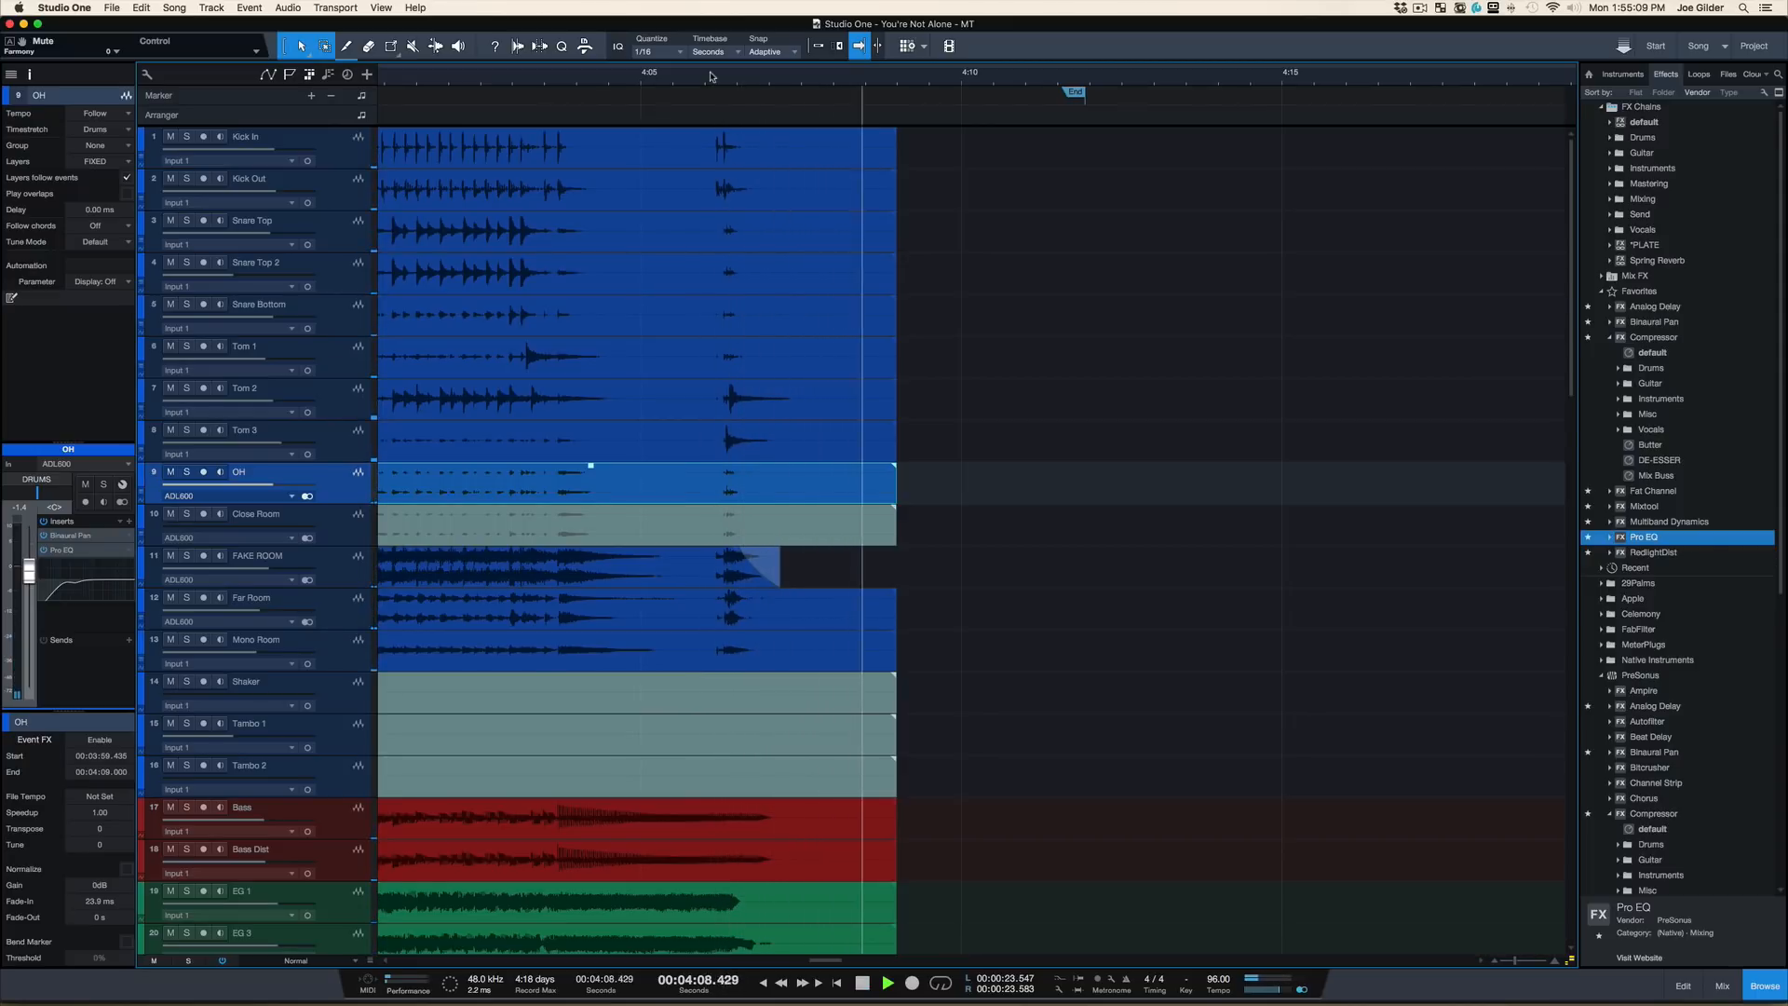
key(space)
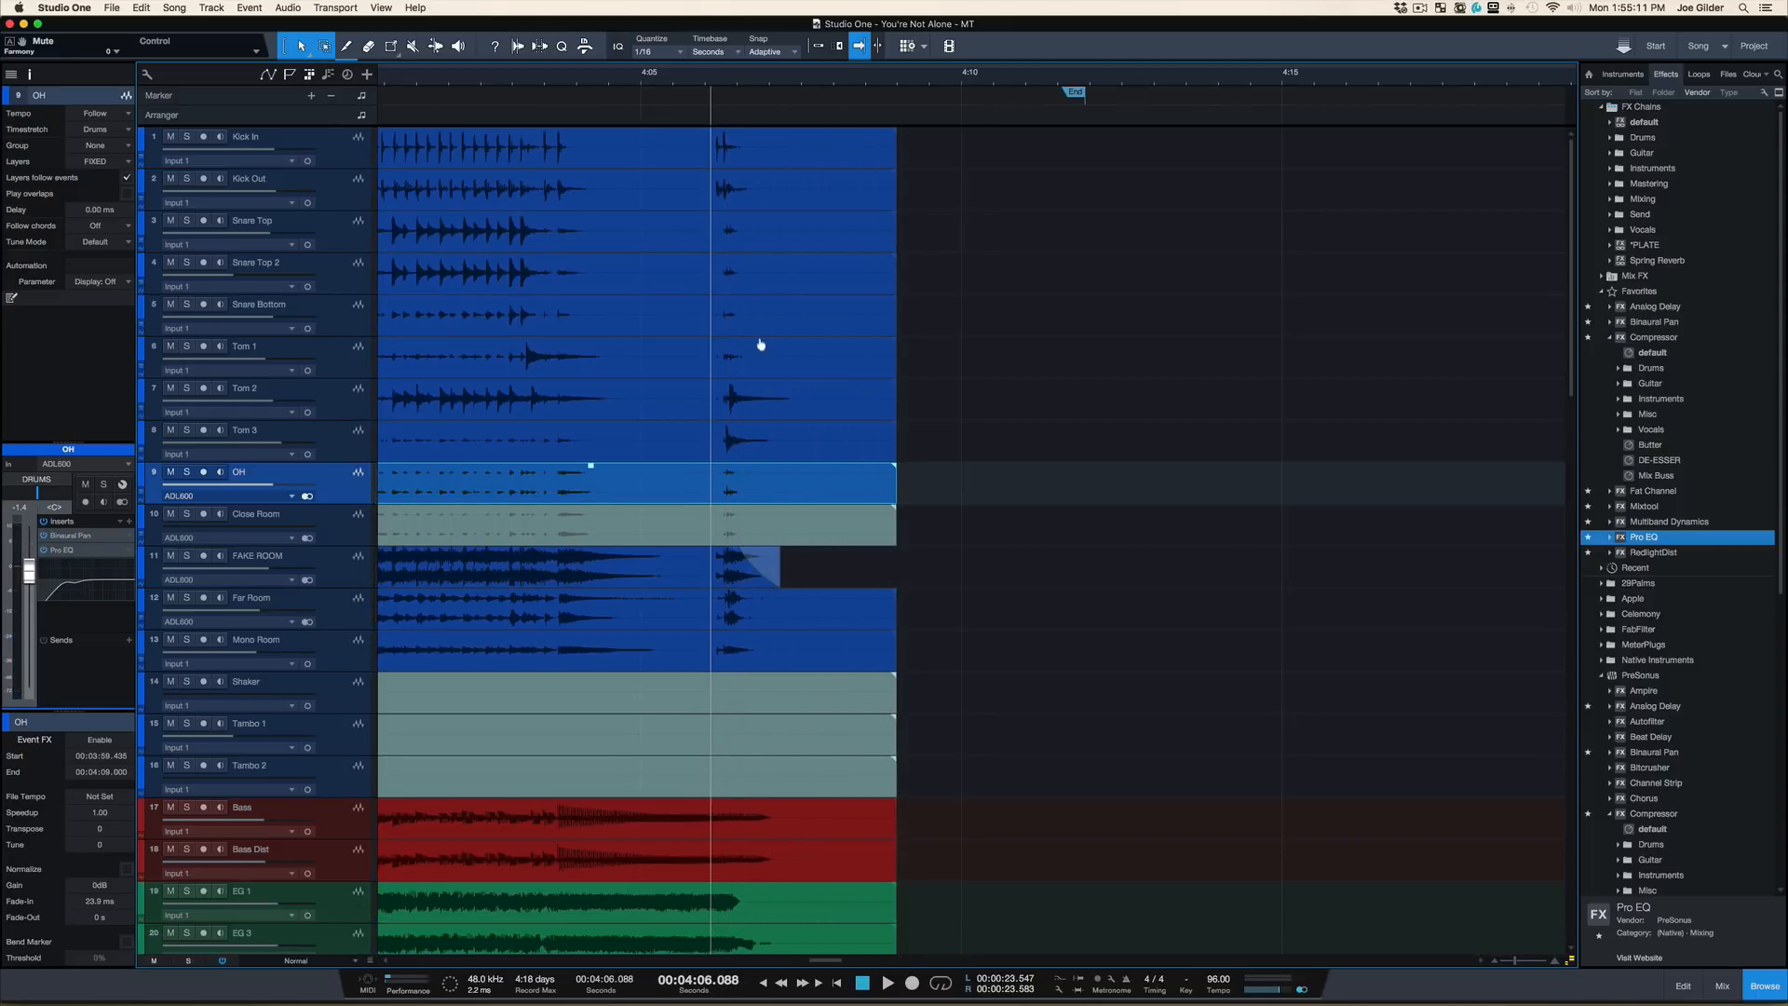
Step: Switch to TextEdit and review the four dashed notes under STUDIO LISTEN
key(super+Tab)
drag(866, 718, 727, 453)
click(727, 481)
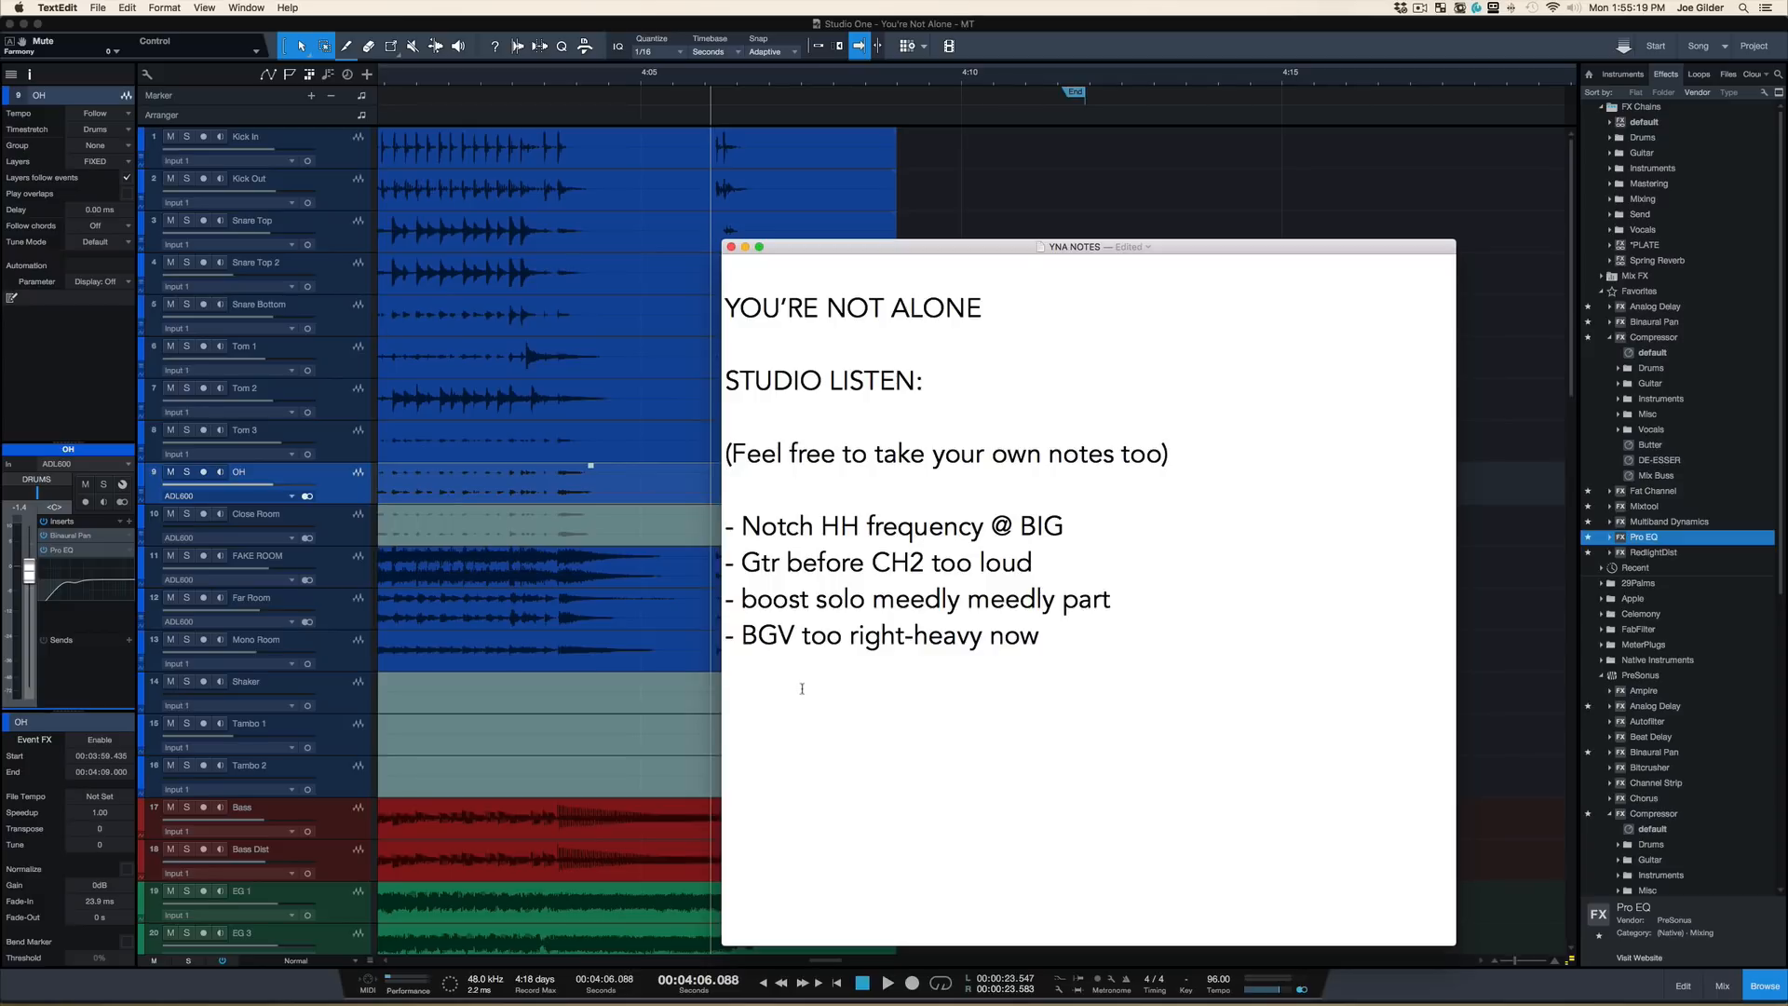
drag(802, 686, 691, 496)
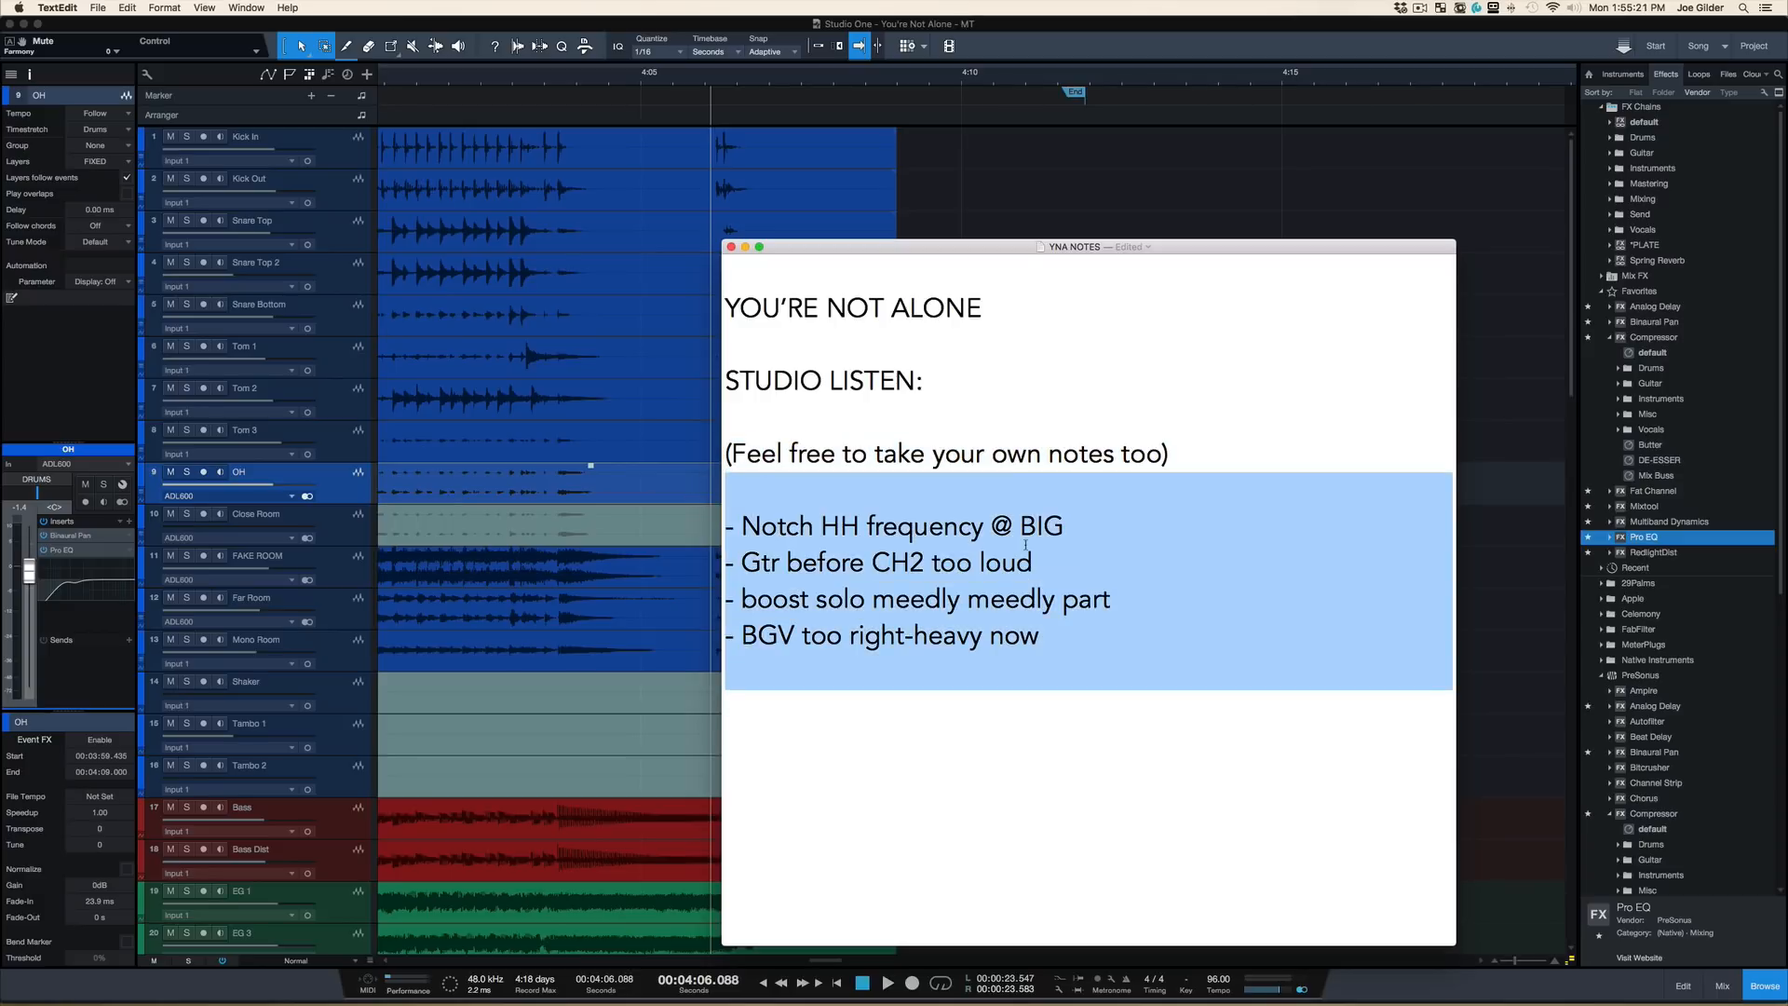
click(944, 742)
click(854, 723)
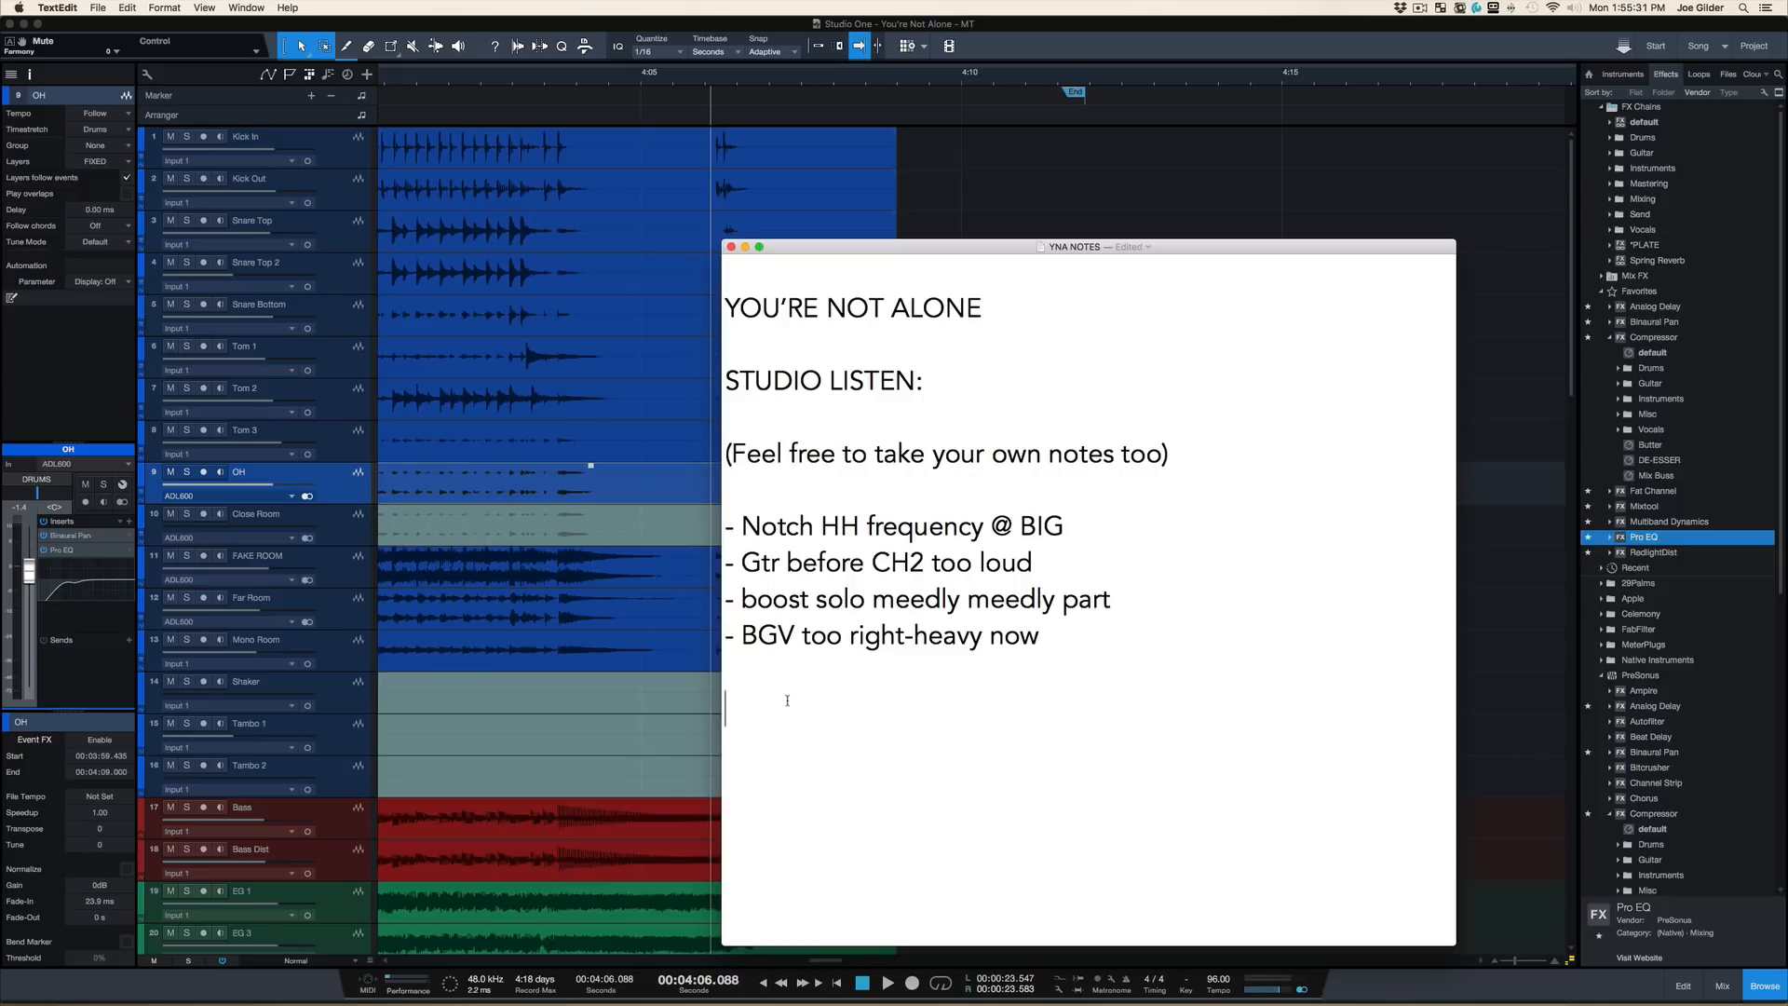
Step: Switch to Studio One and select the recorded Mix 2 event on the You're Not Alone track
scroll(797, 722, down, 2)
scroll(620, 812, down, 10)
click(503, 858)
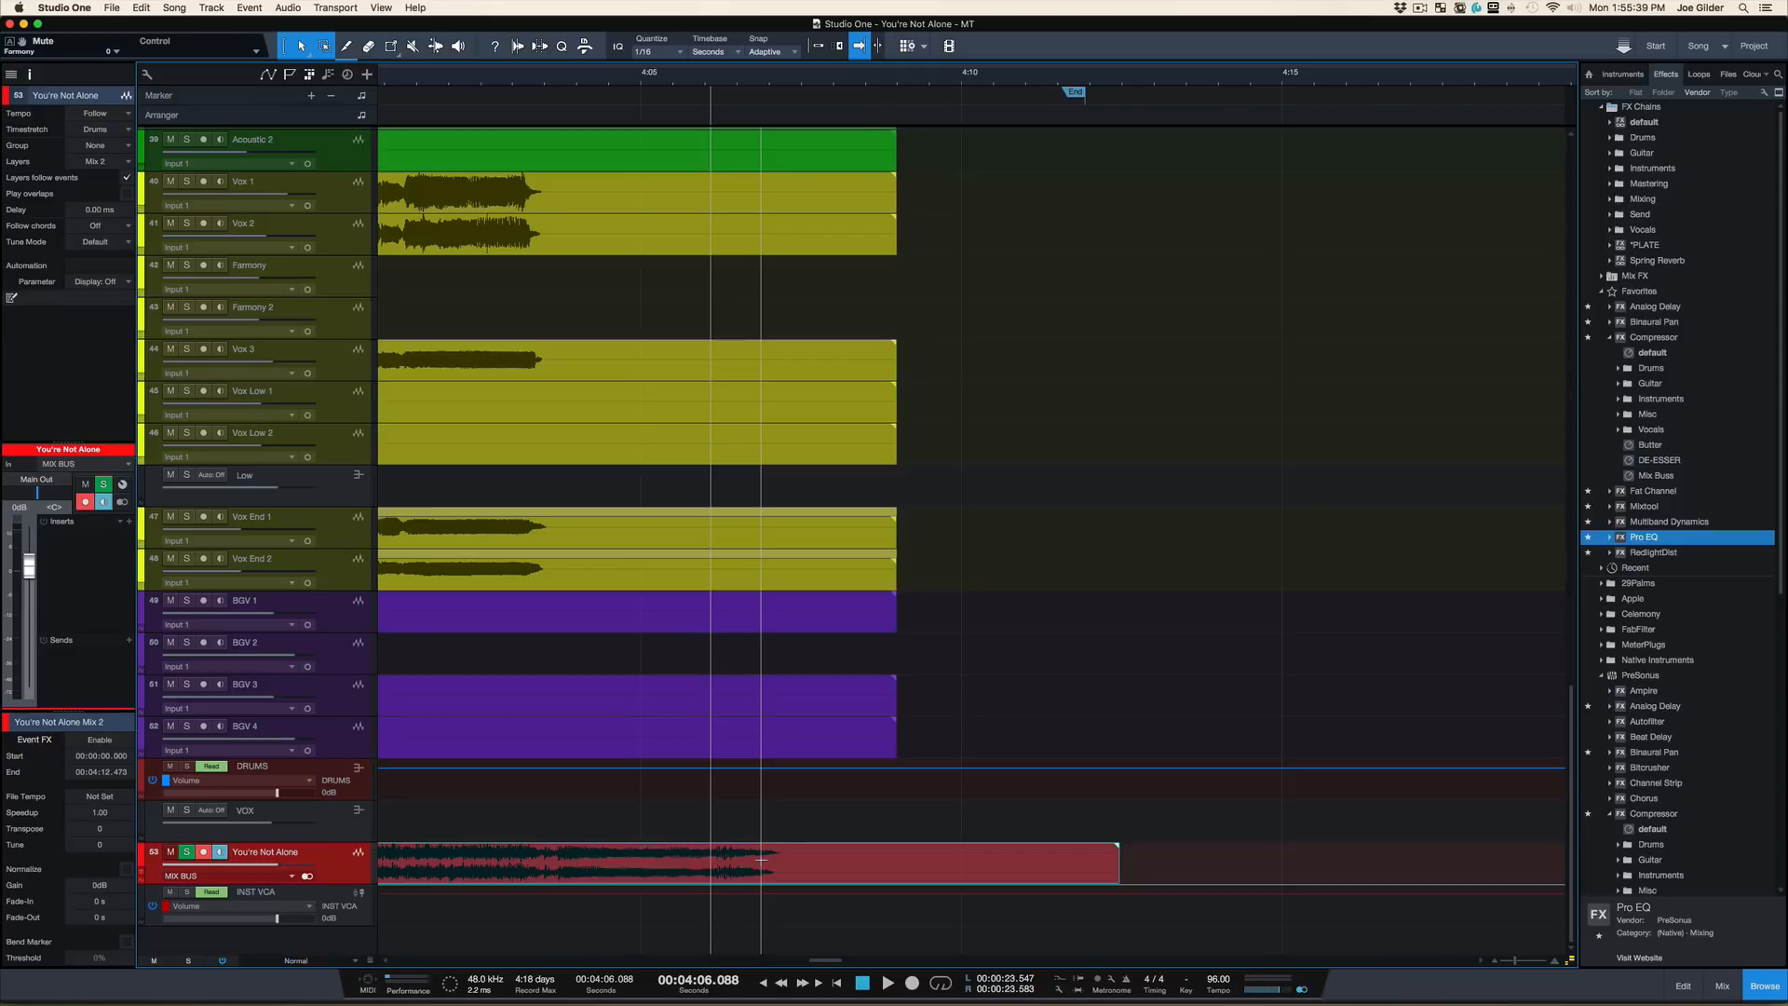
Step: Switch to TextEdit and review the notes in the EARBUD LISTEN section
key(super+Tab)
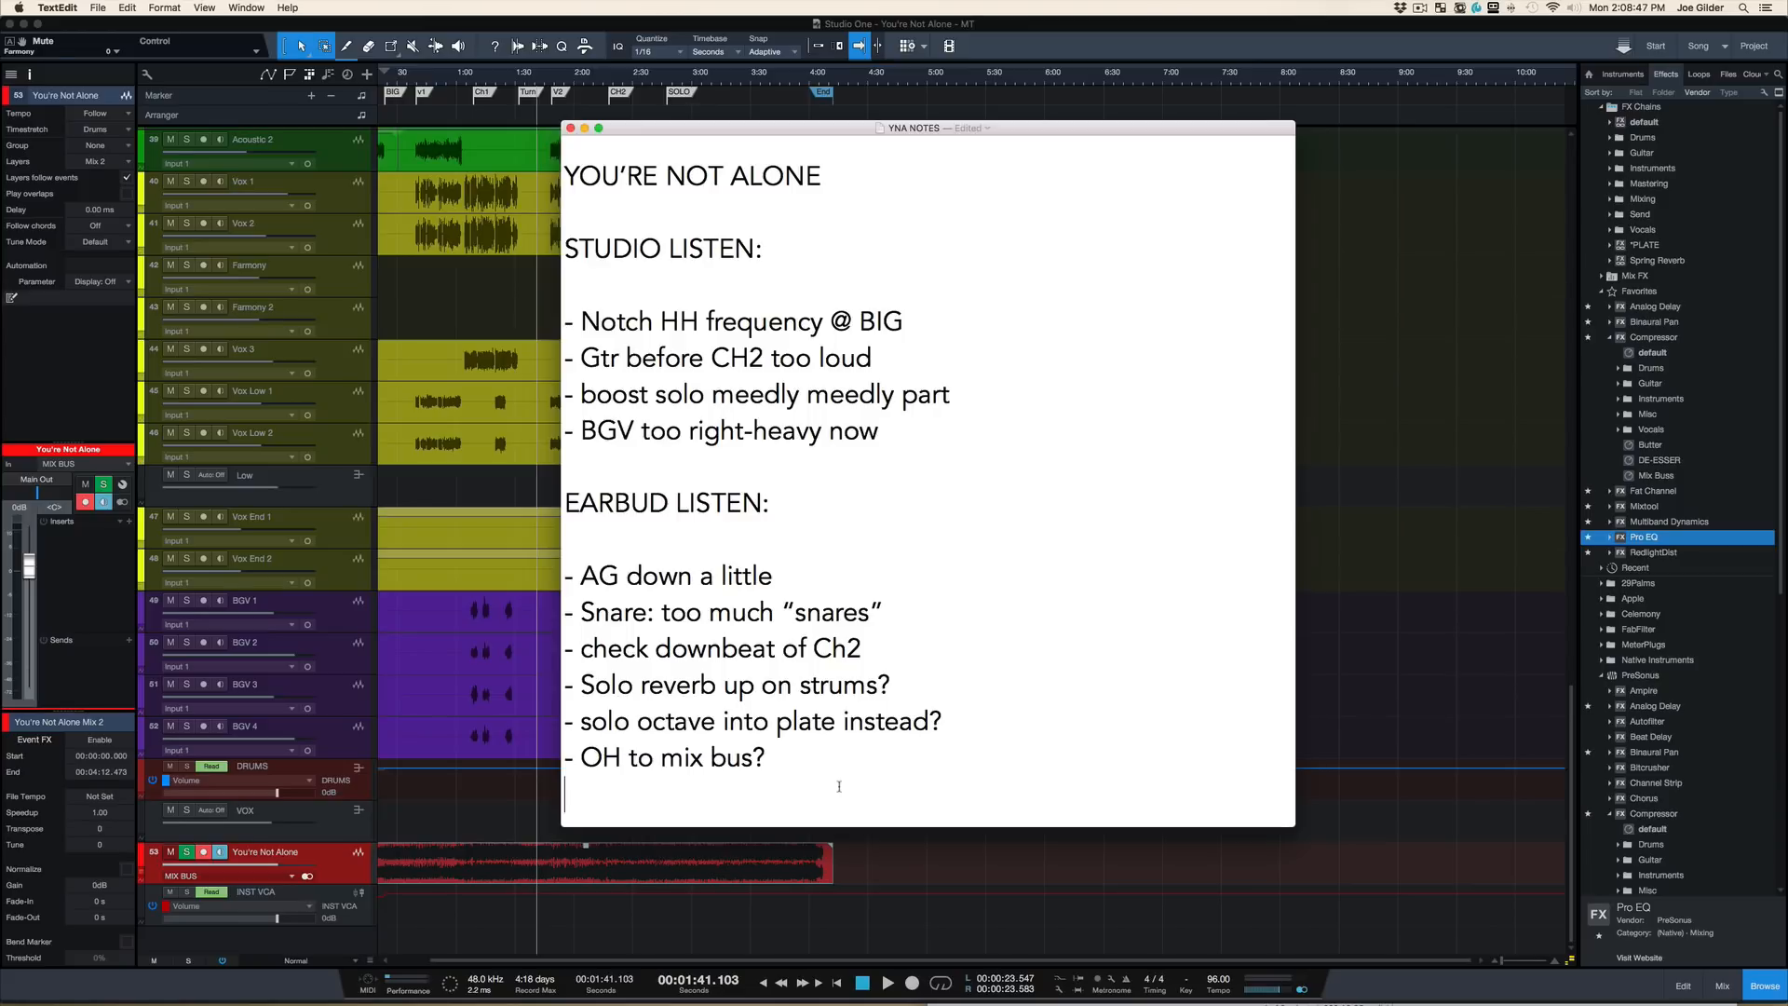
drag(844, 783, 534, 493)
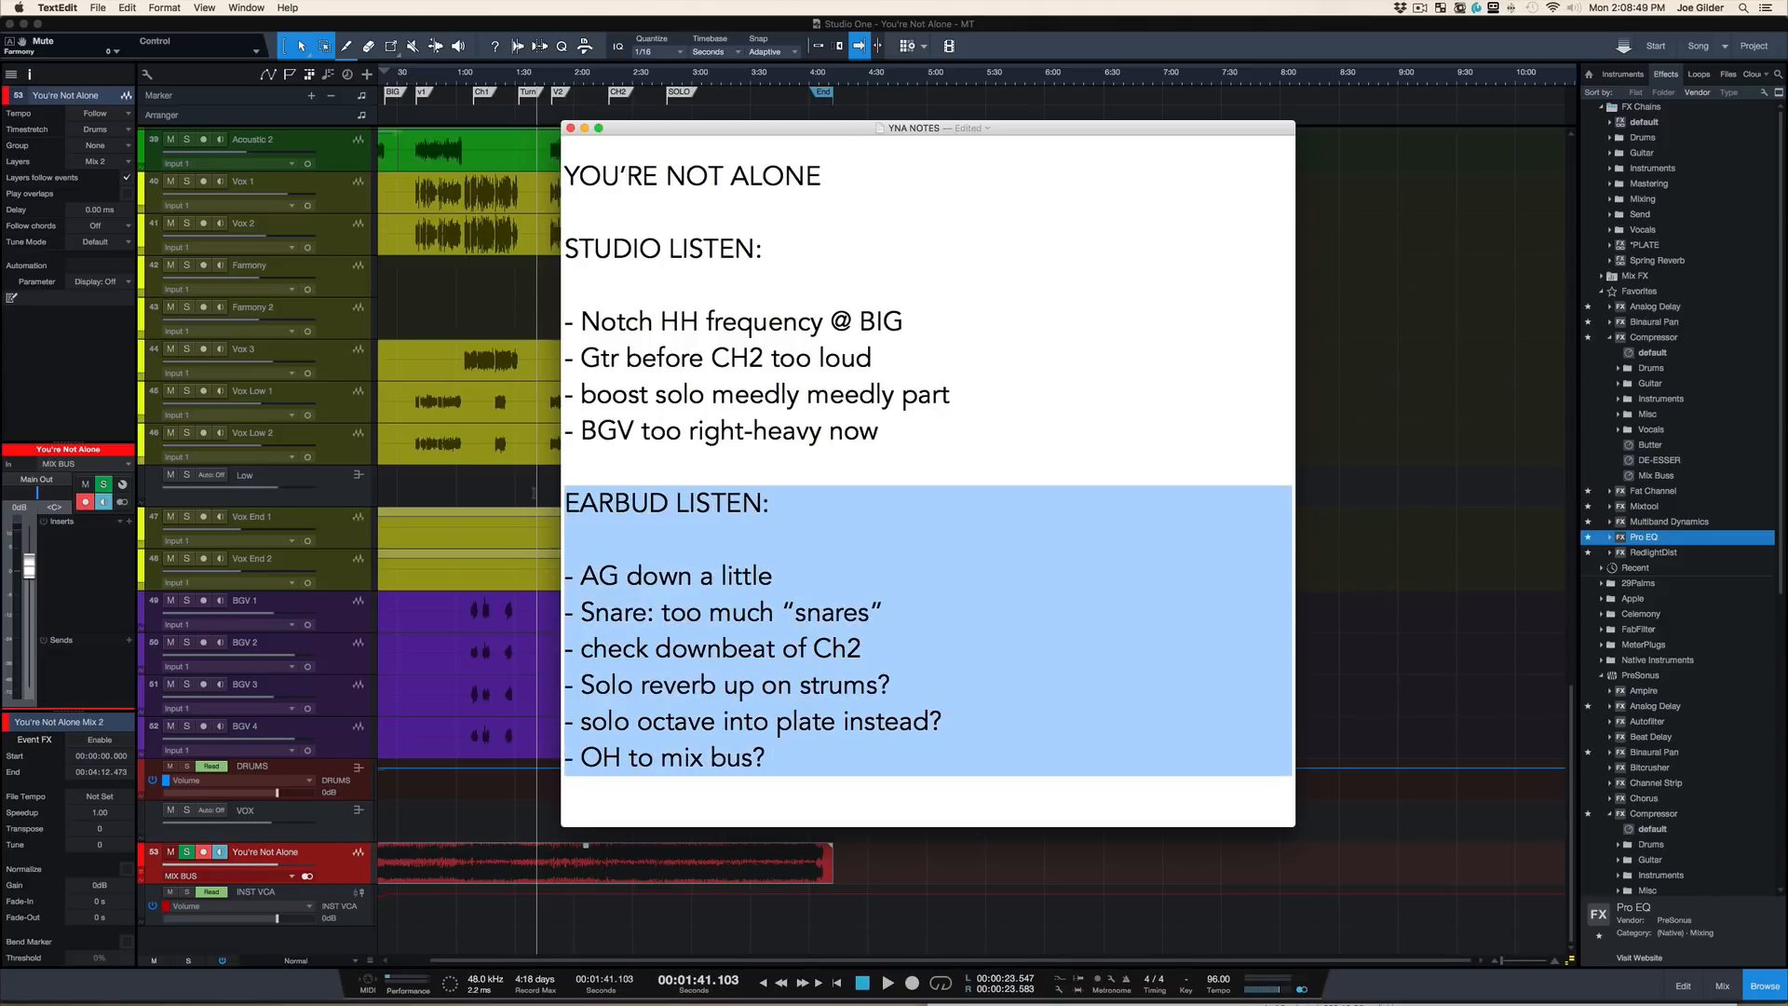
click(796, 749)
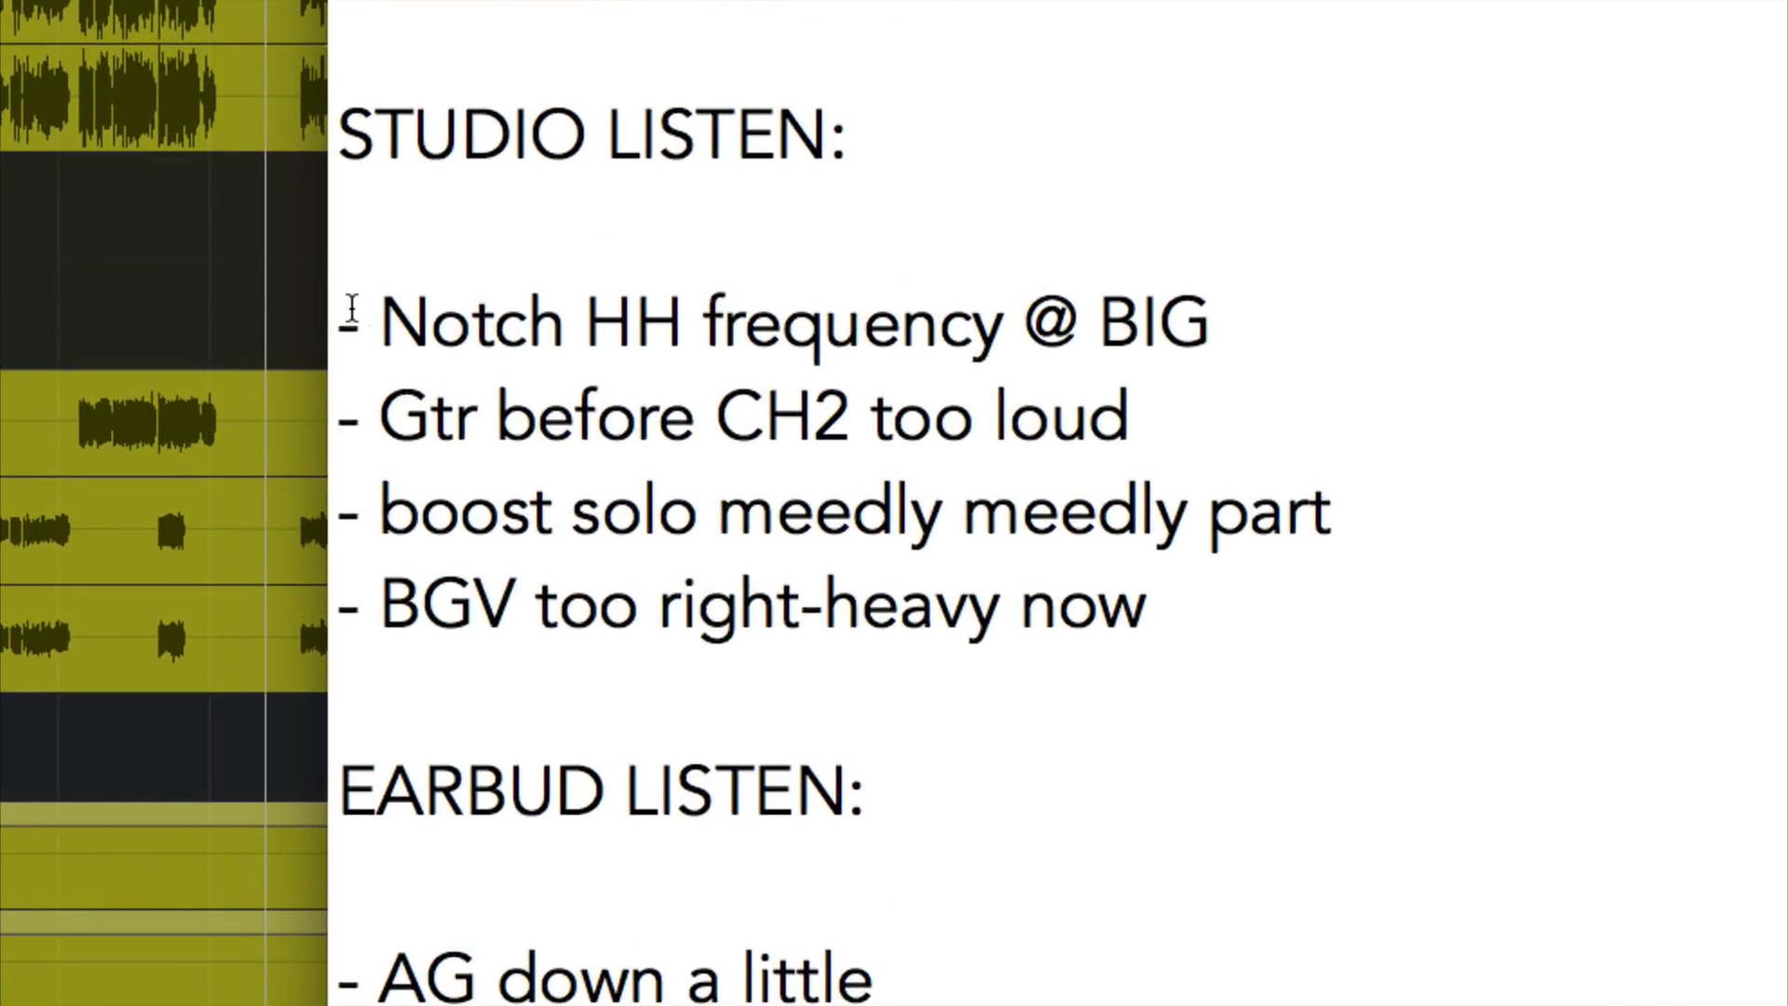
Step: Go through the STUDIO LISTEN notes one by one, from the HH frequency notch to the BGV balance
drag(368, 315, 1258, 351)
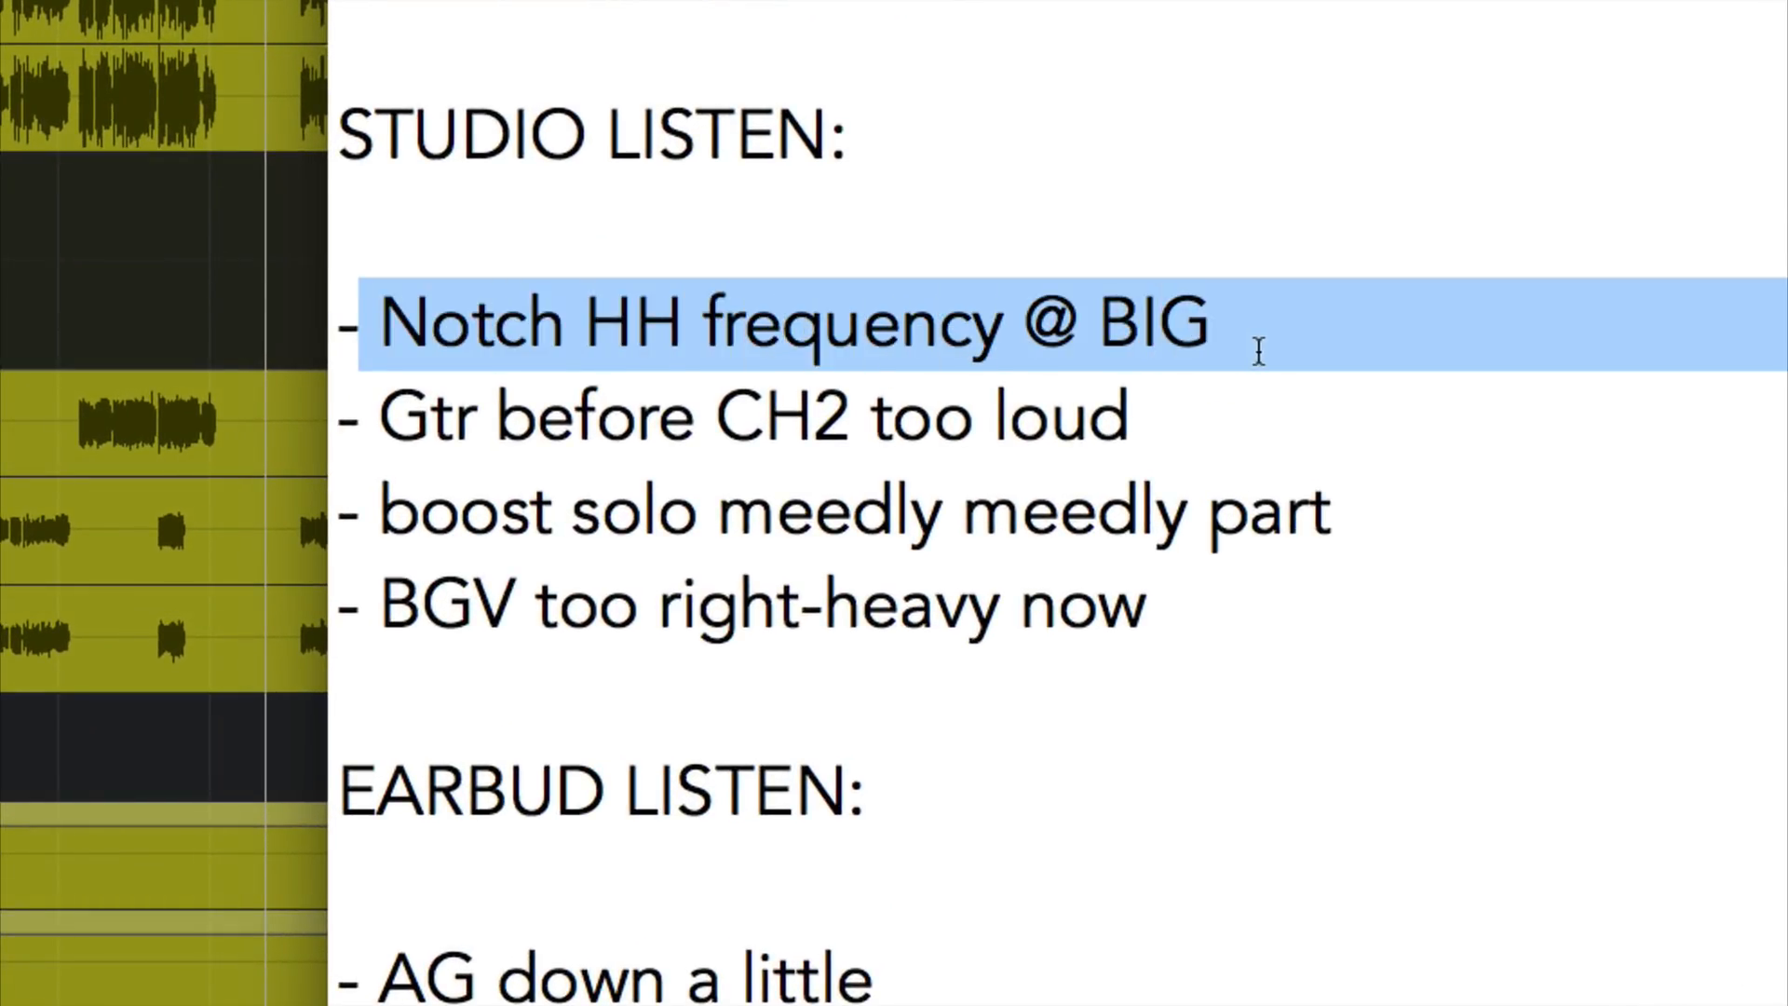
click(687, 324)
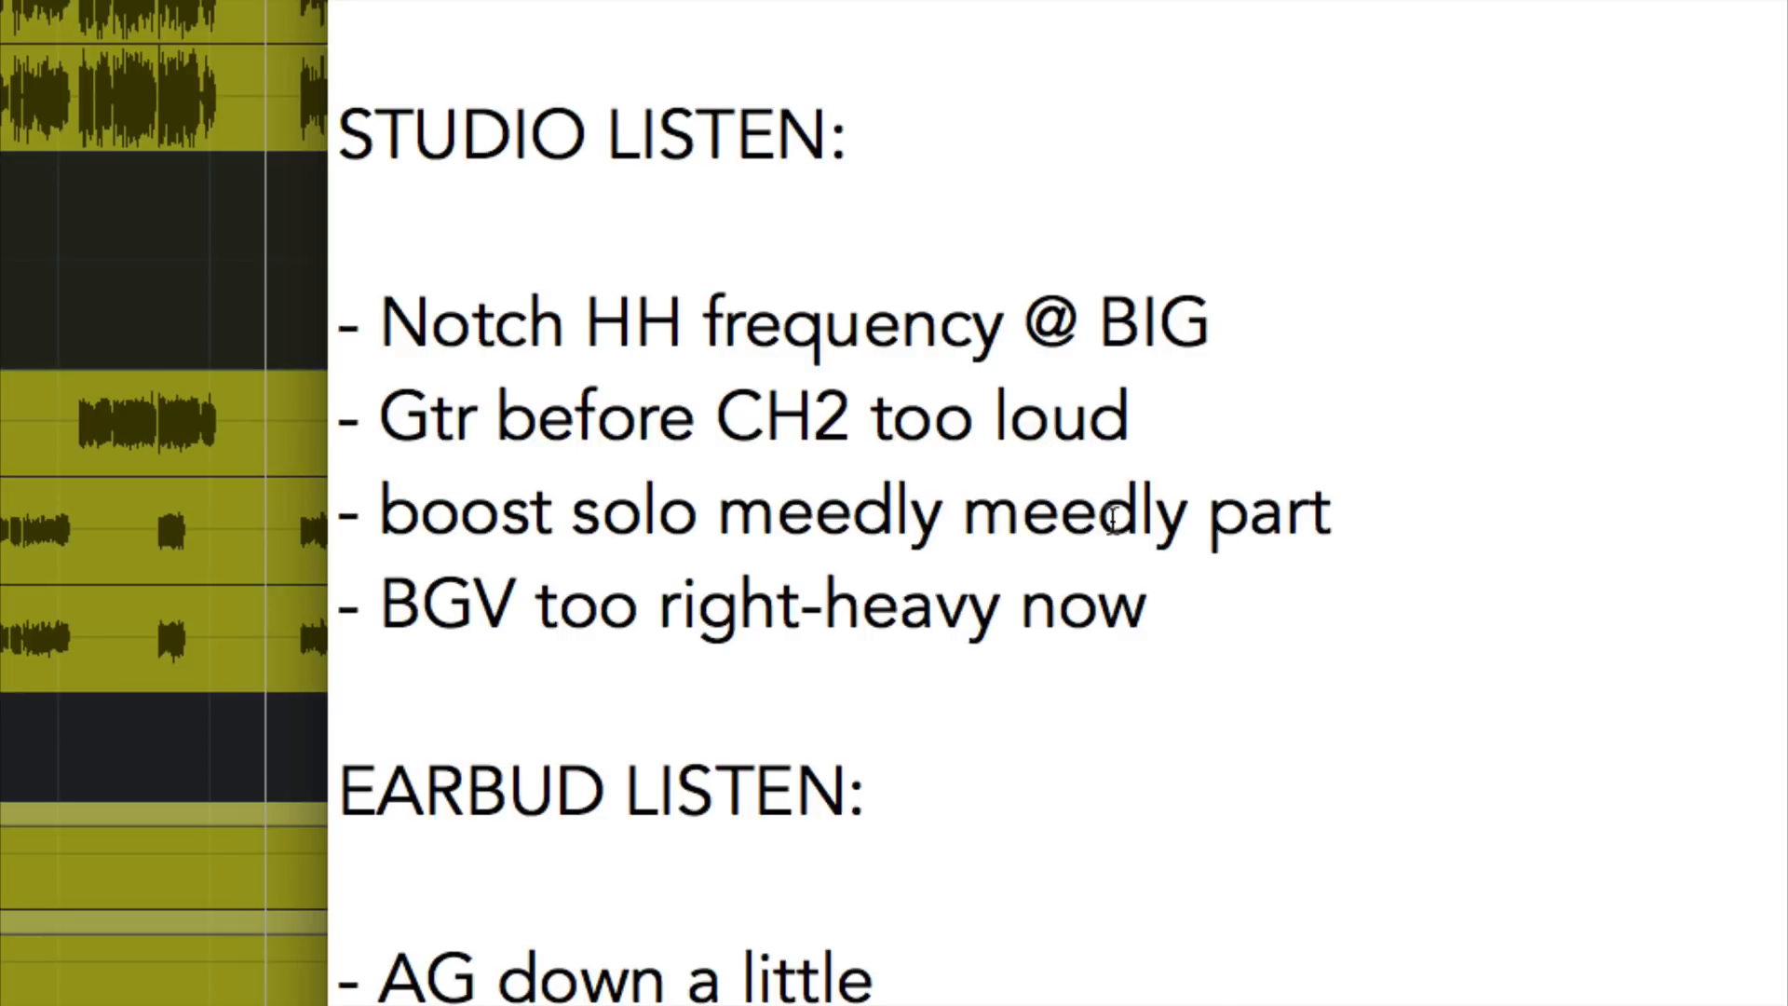
click(638, 415)
triple_click(643, 415)
click(578, 415)
drag(387, 421, 1028, 445)
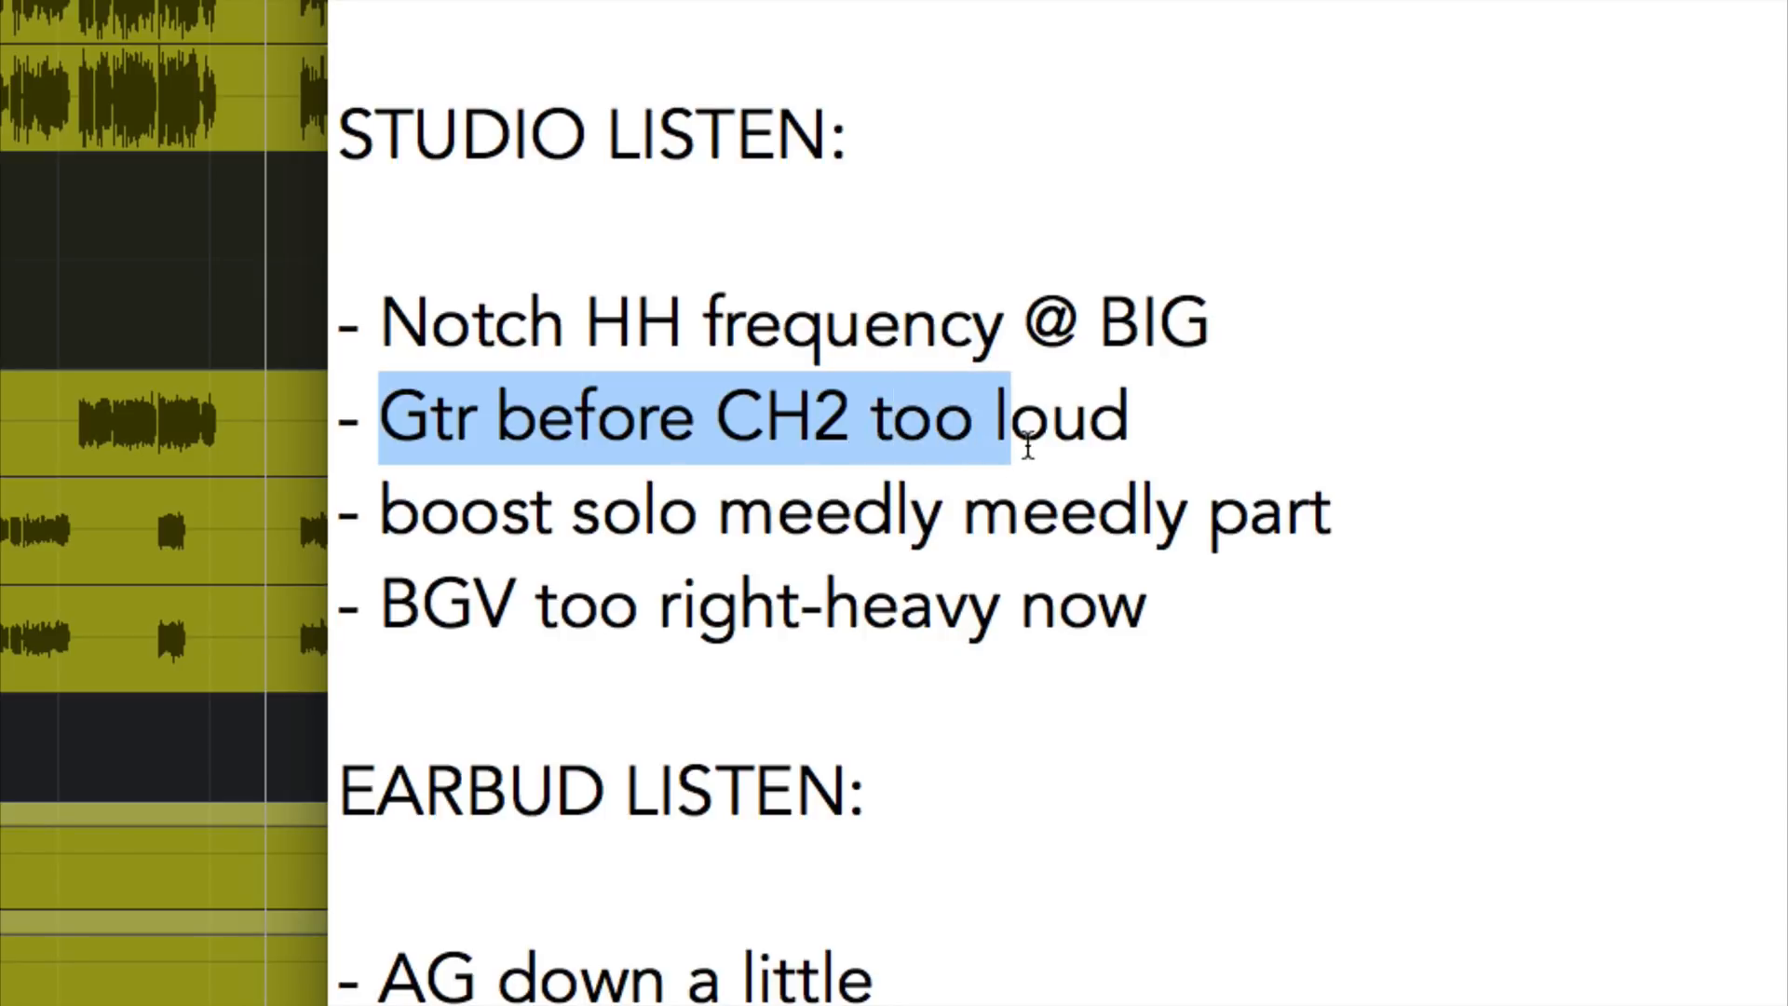
click(606, 535)
drag(419, 529, 854, 531)
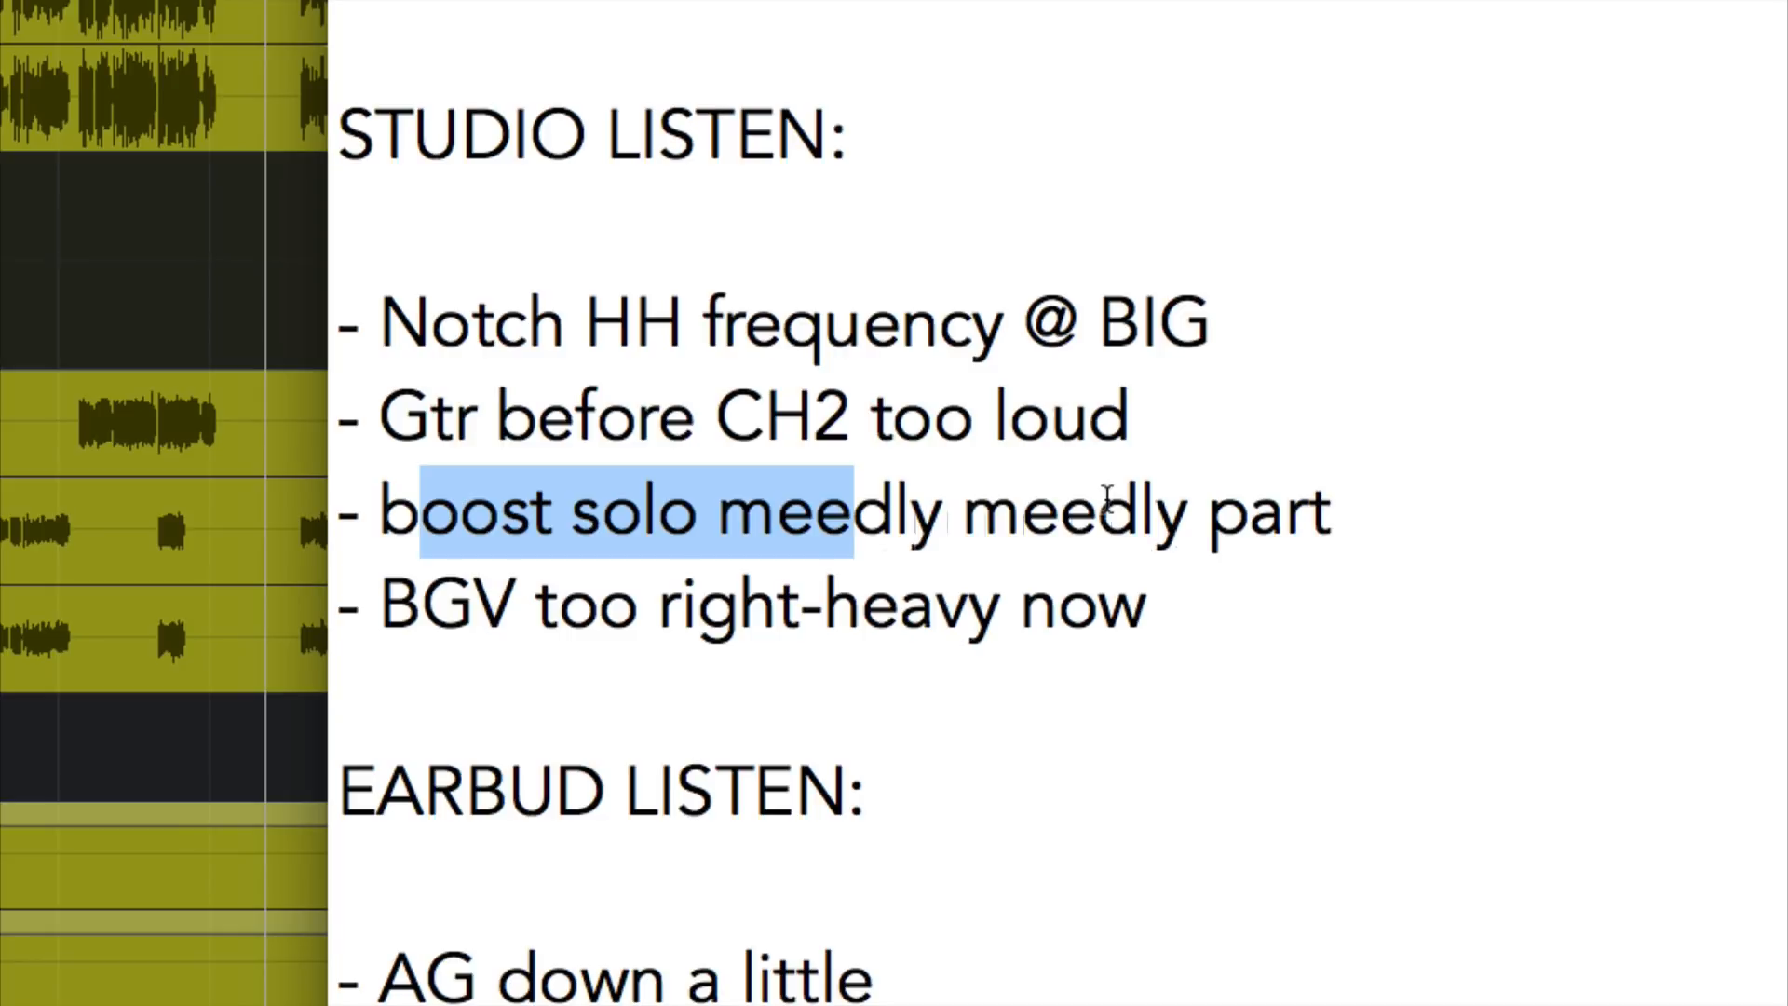
click(1061, 512)
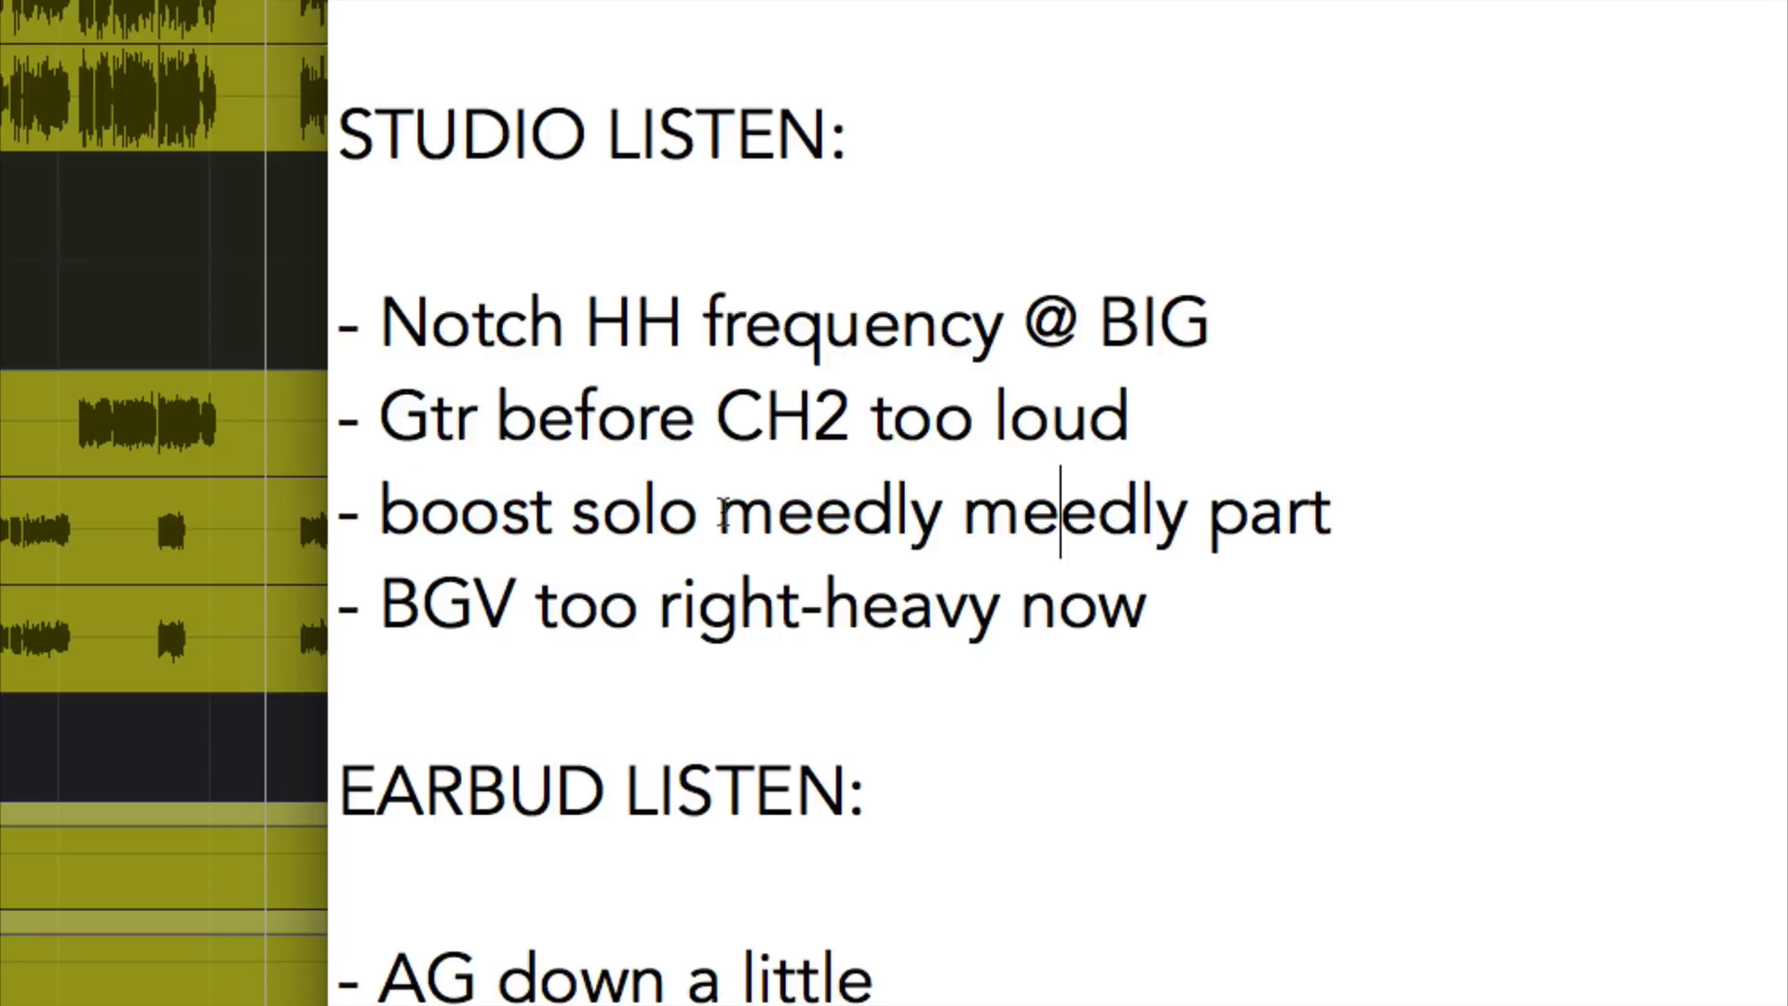
scroll(726, 530, down, 2)
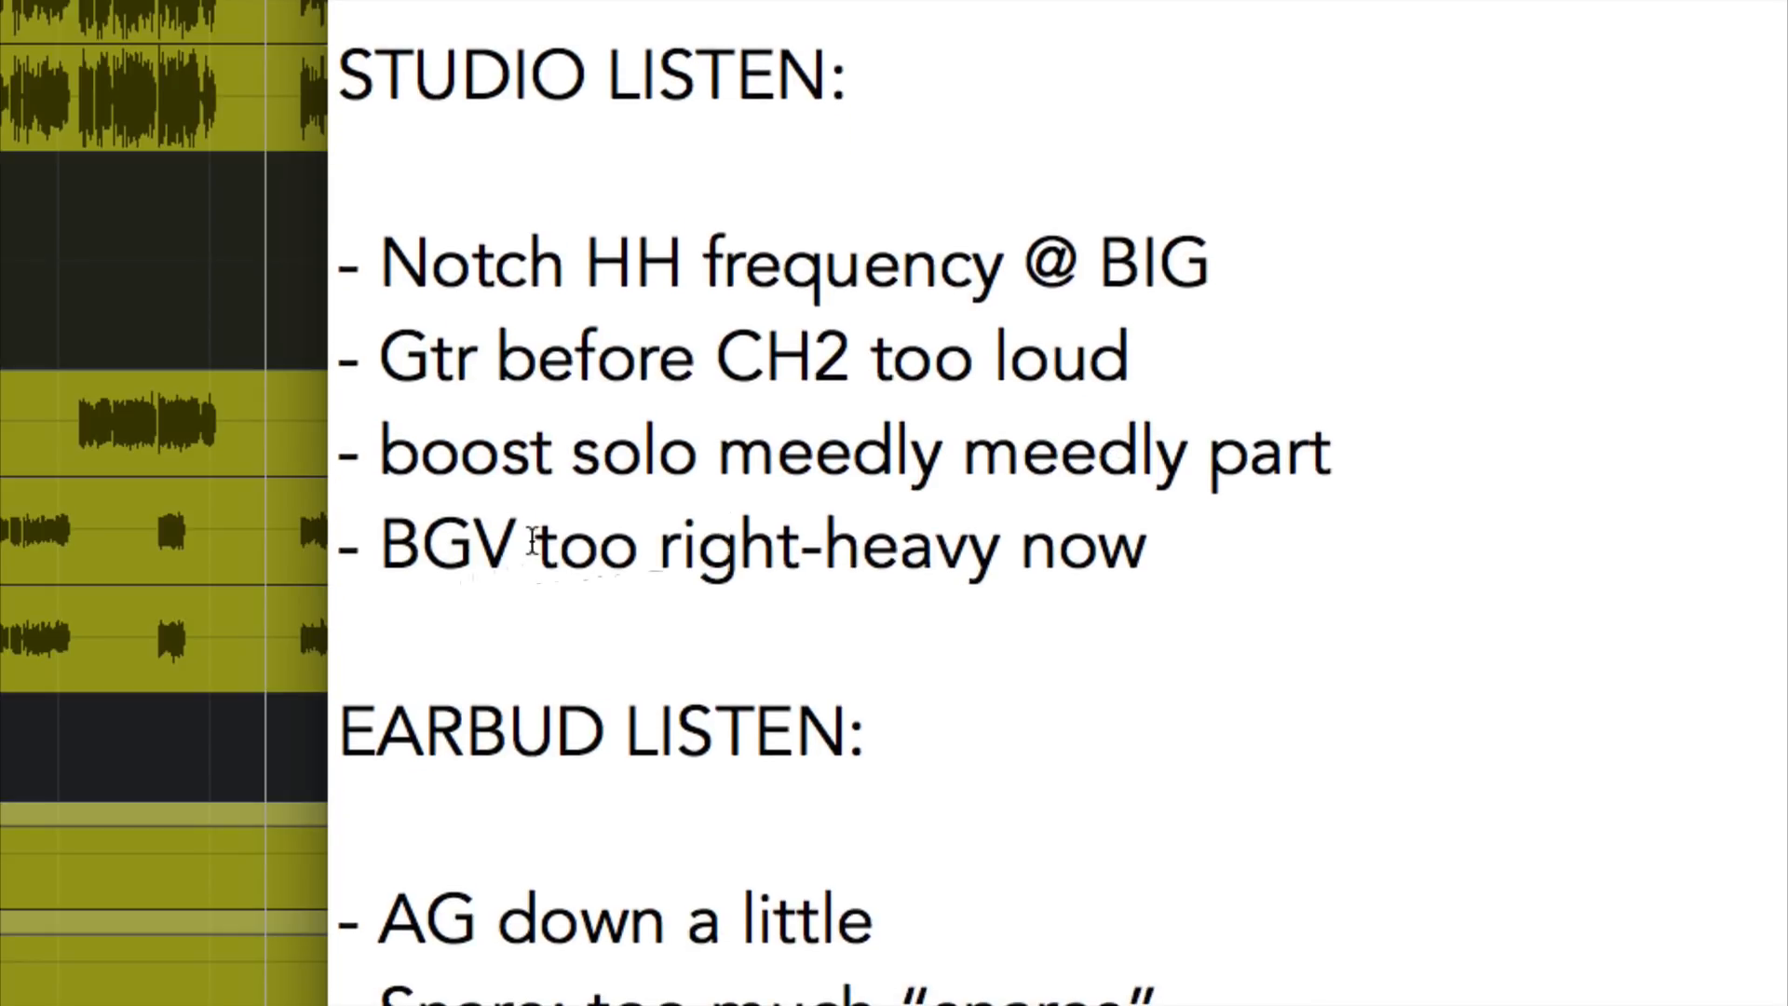
scroll(533, 543, down, 4)
scroll(537, 547, up, 2)
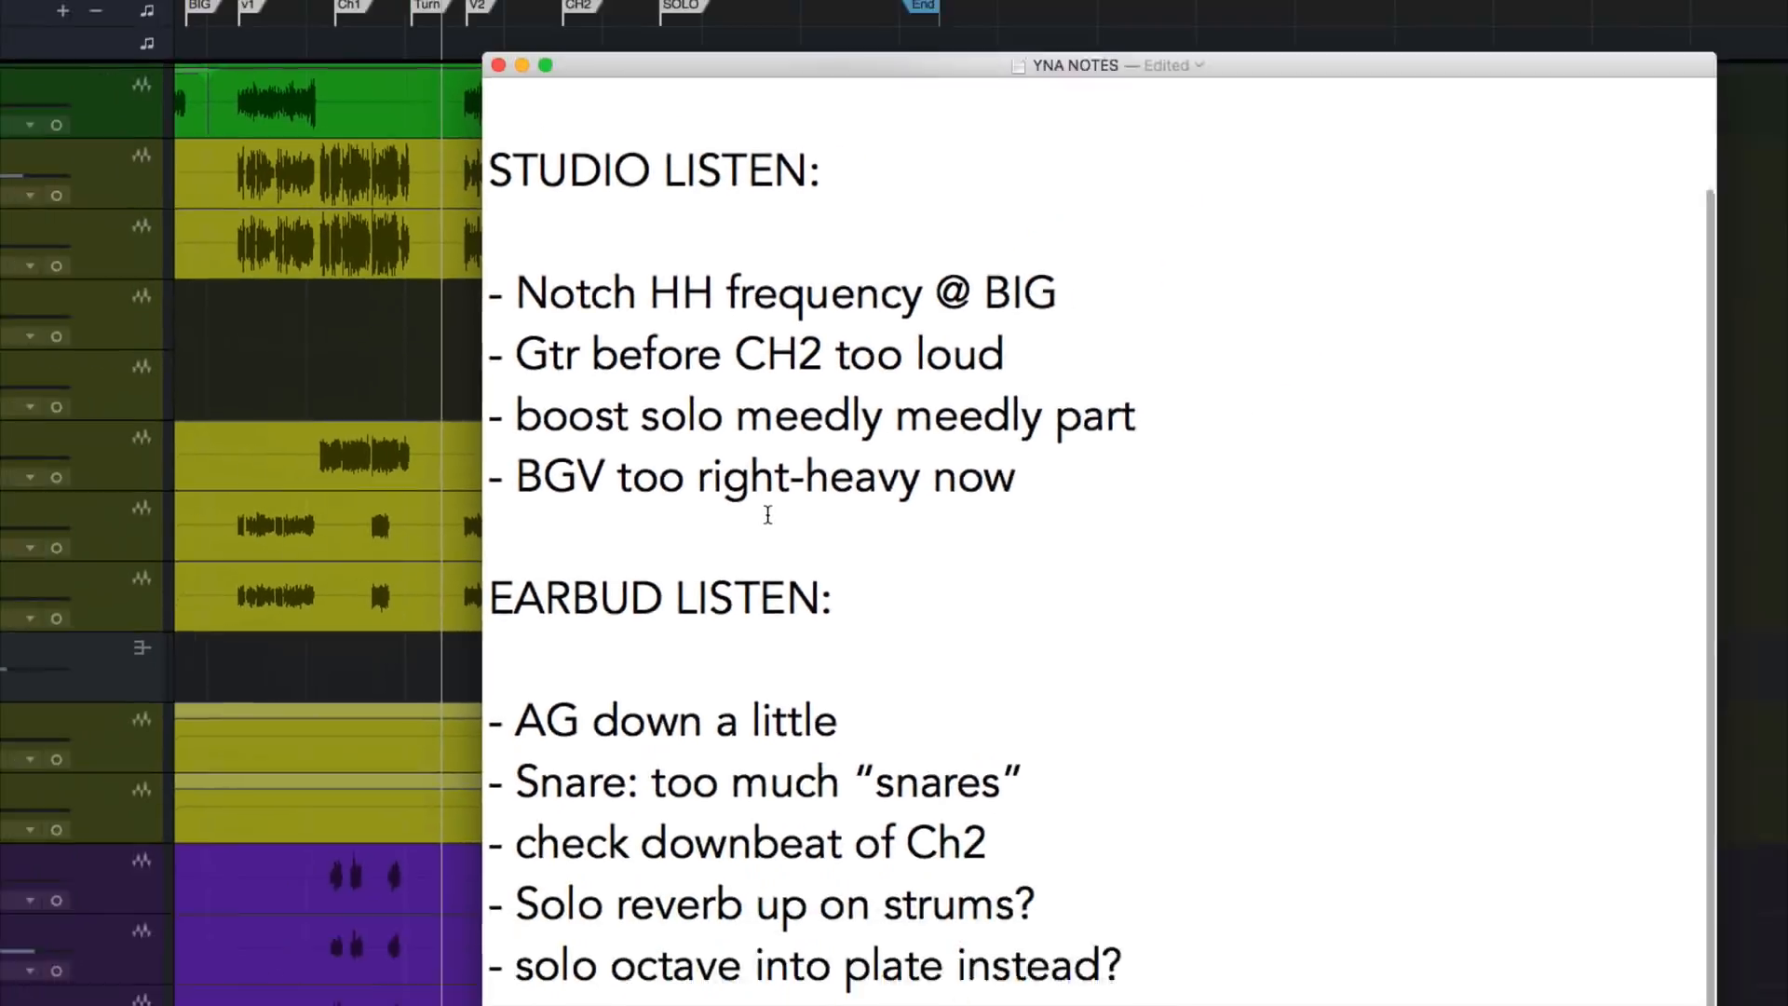
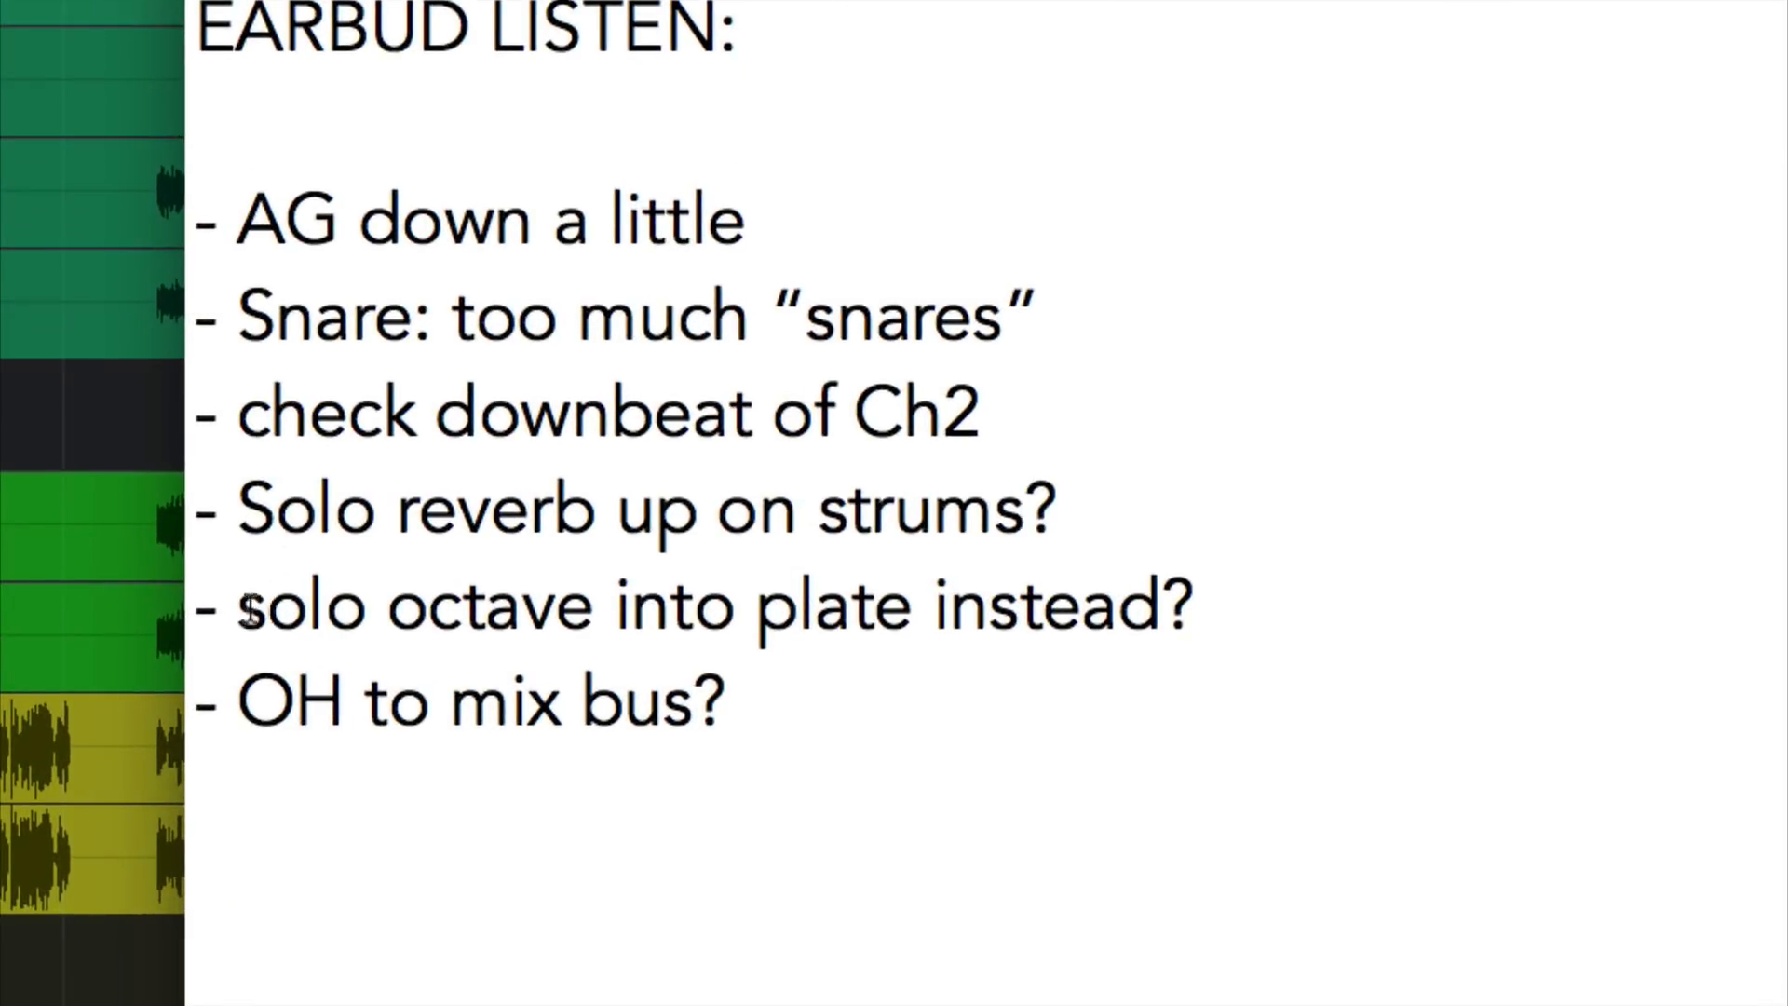
Step: Go through the TextEdit notes "solo octave into plate instead?" and "OH to mix bus?", checking the solo tracks in Studio One between them
drag(242, 610, 1254, 616)
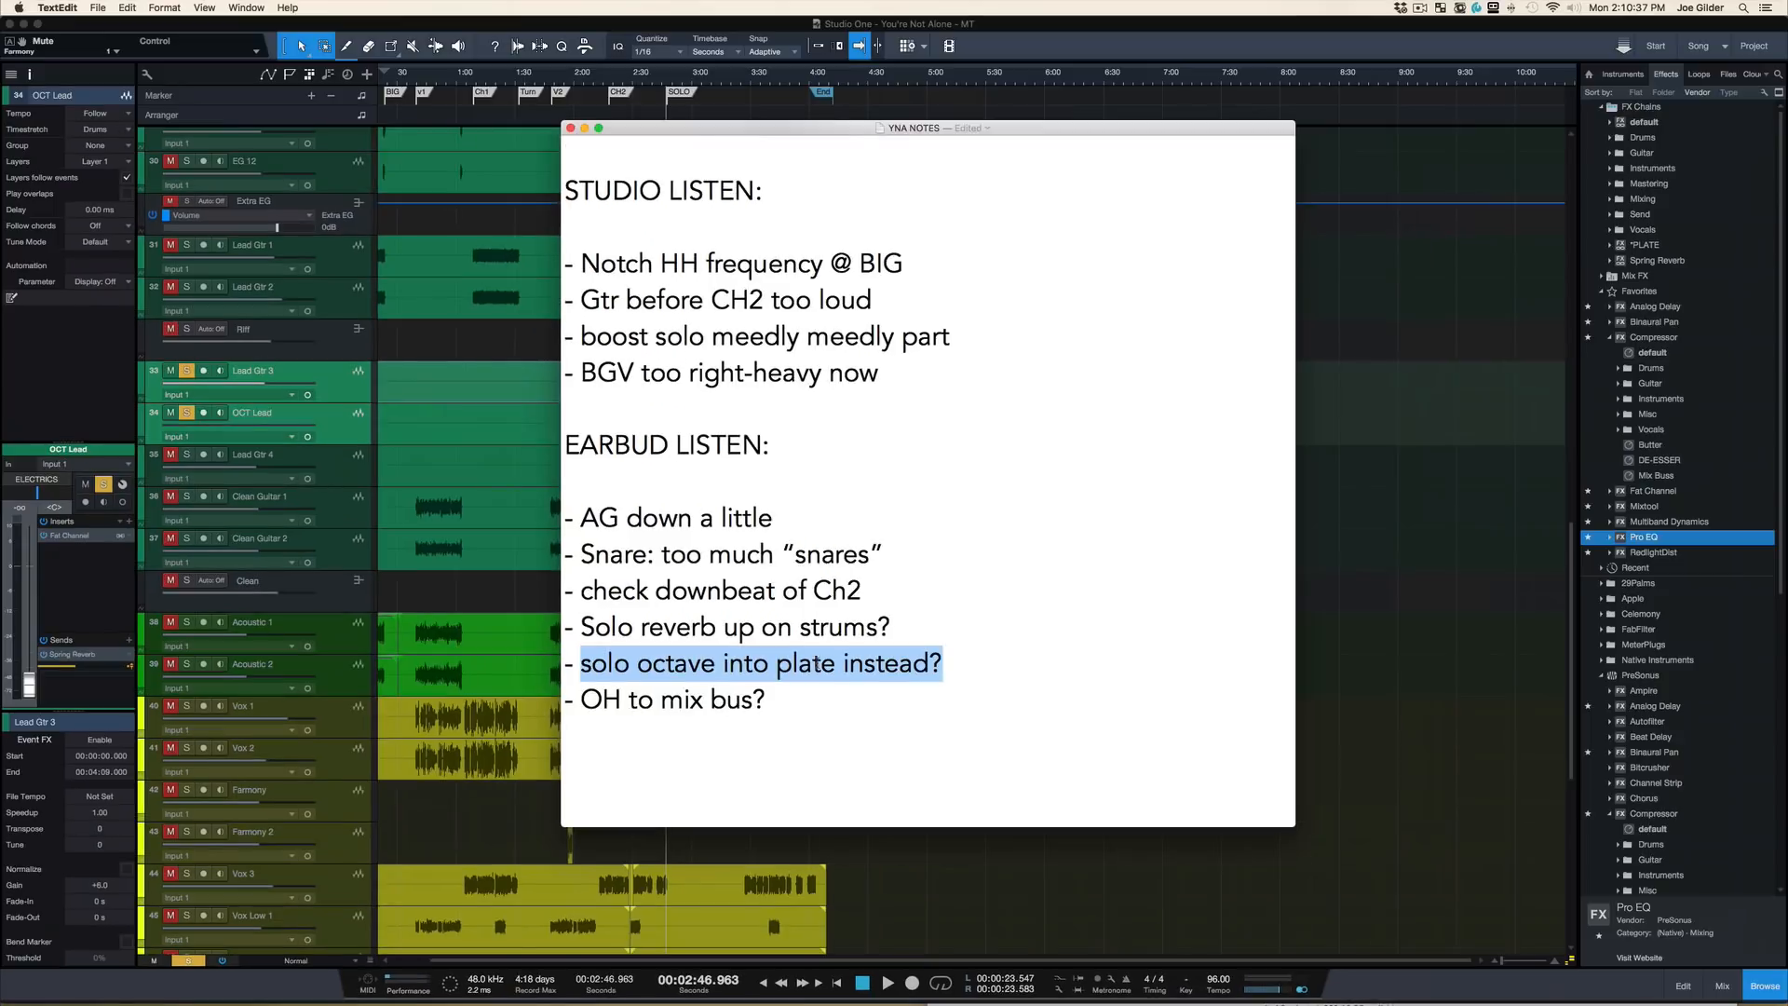
click(355, 419)
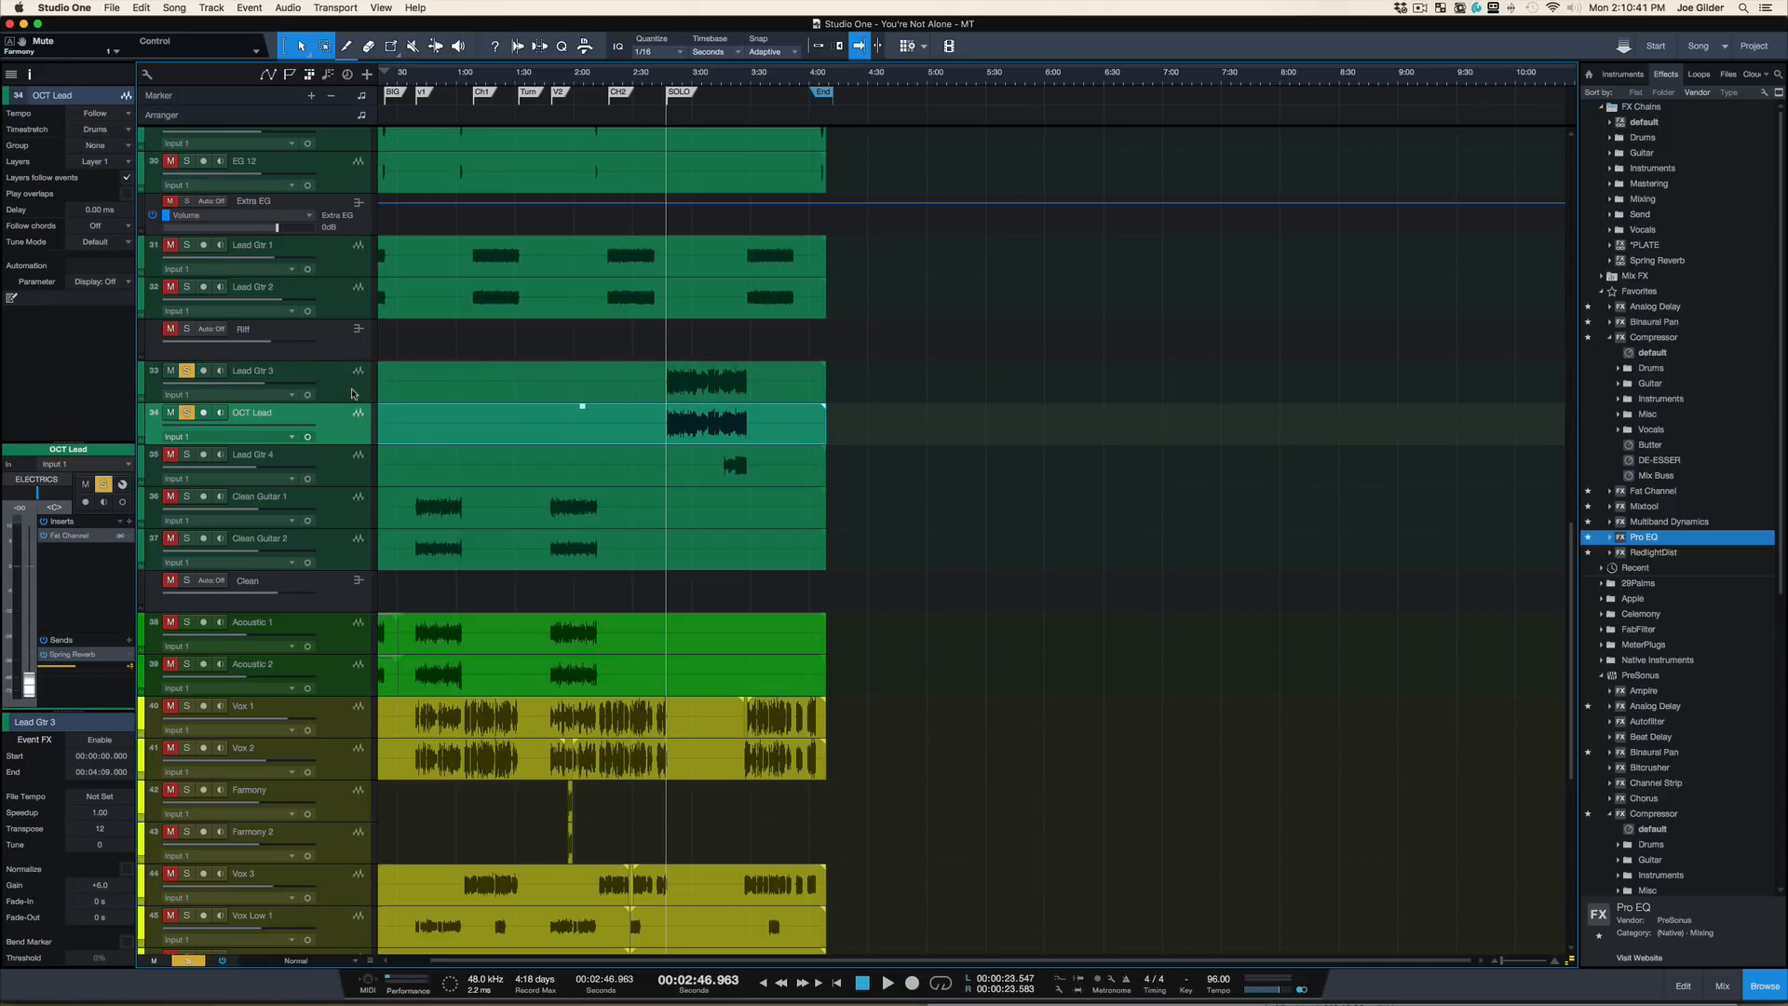
key(super+Tab)
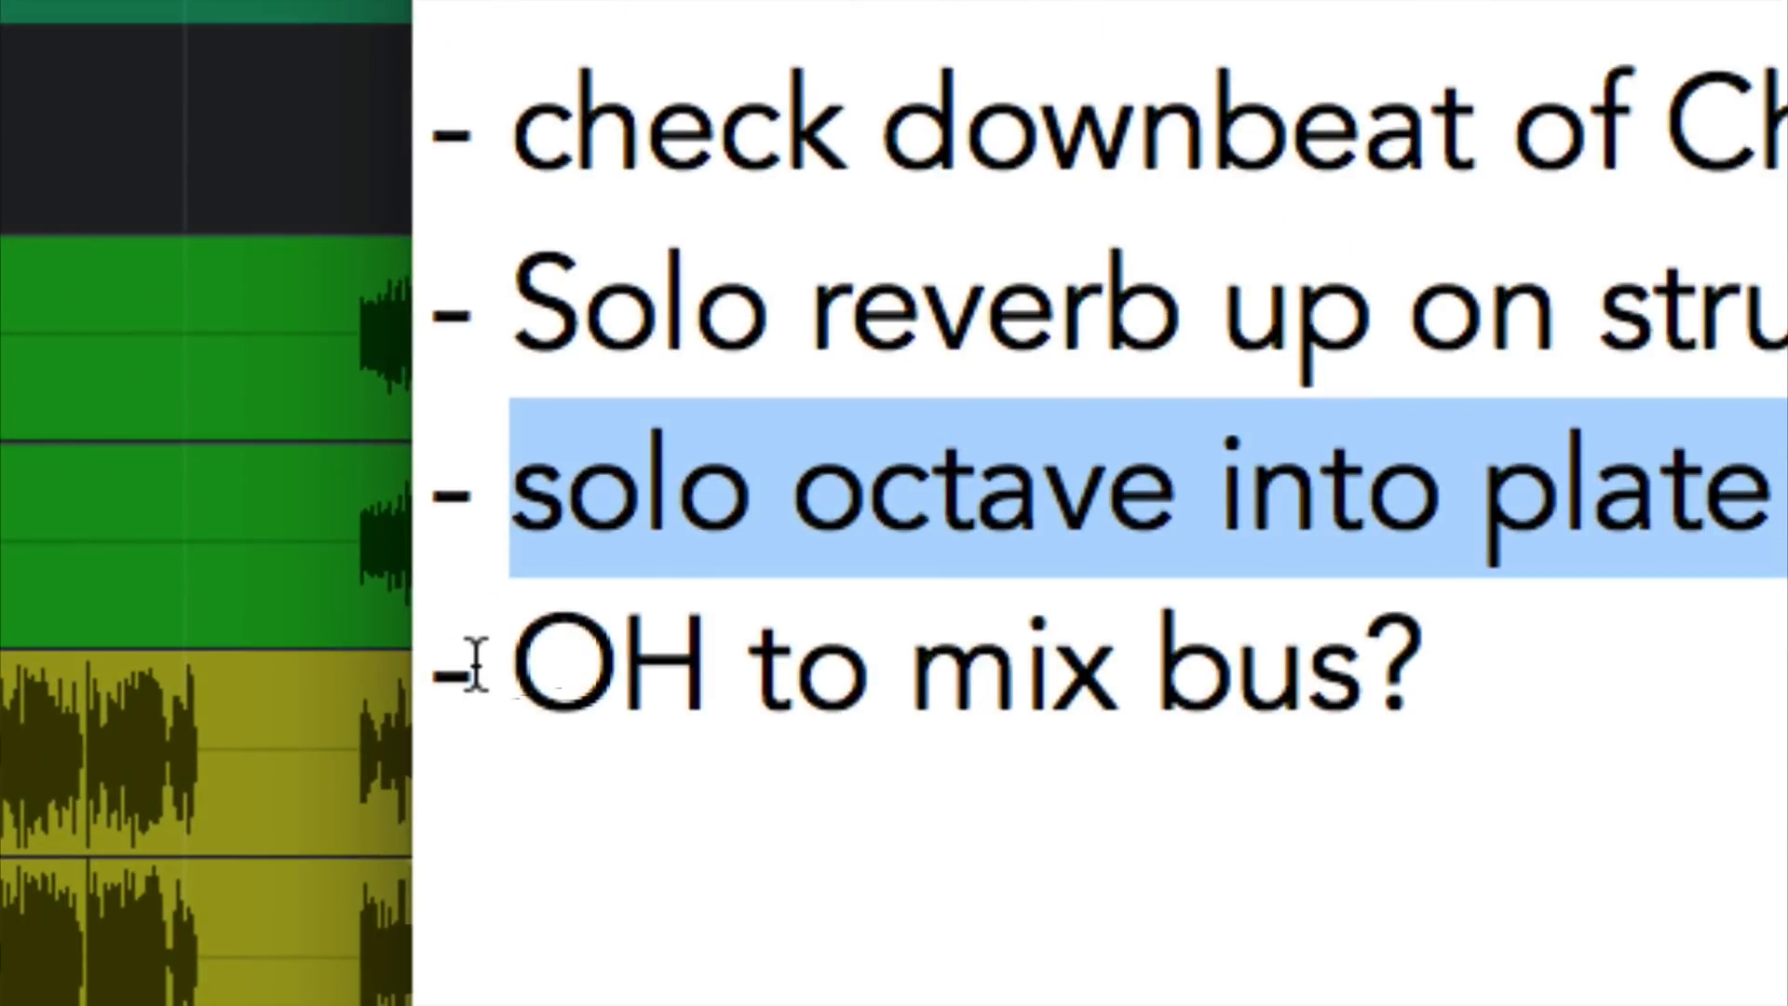
drag(503, 663, 1408, 694)
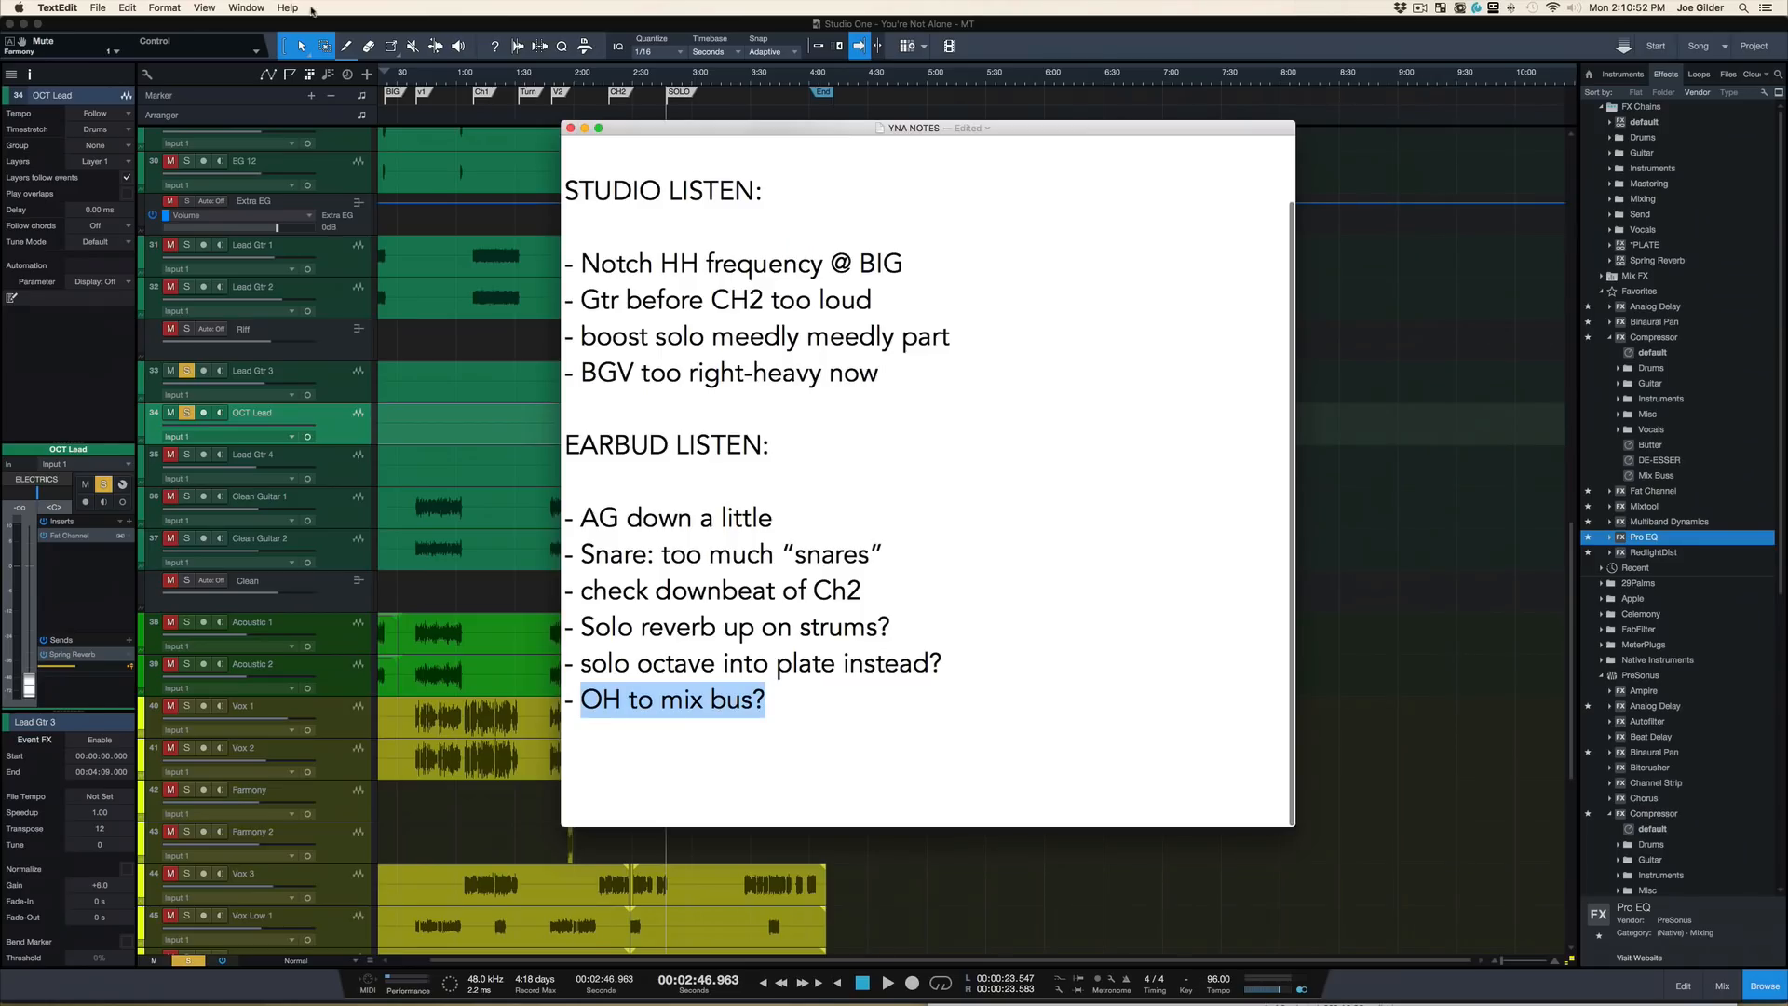
click(314, 26)
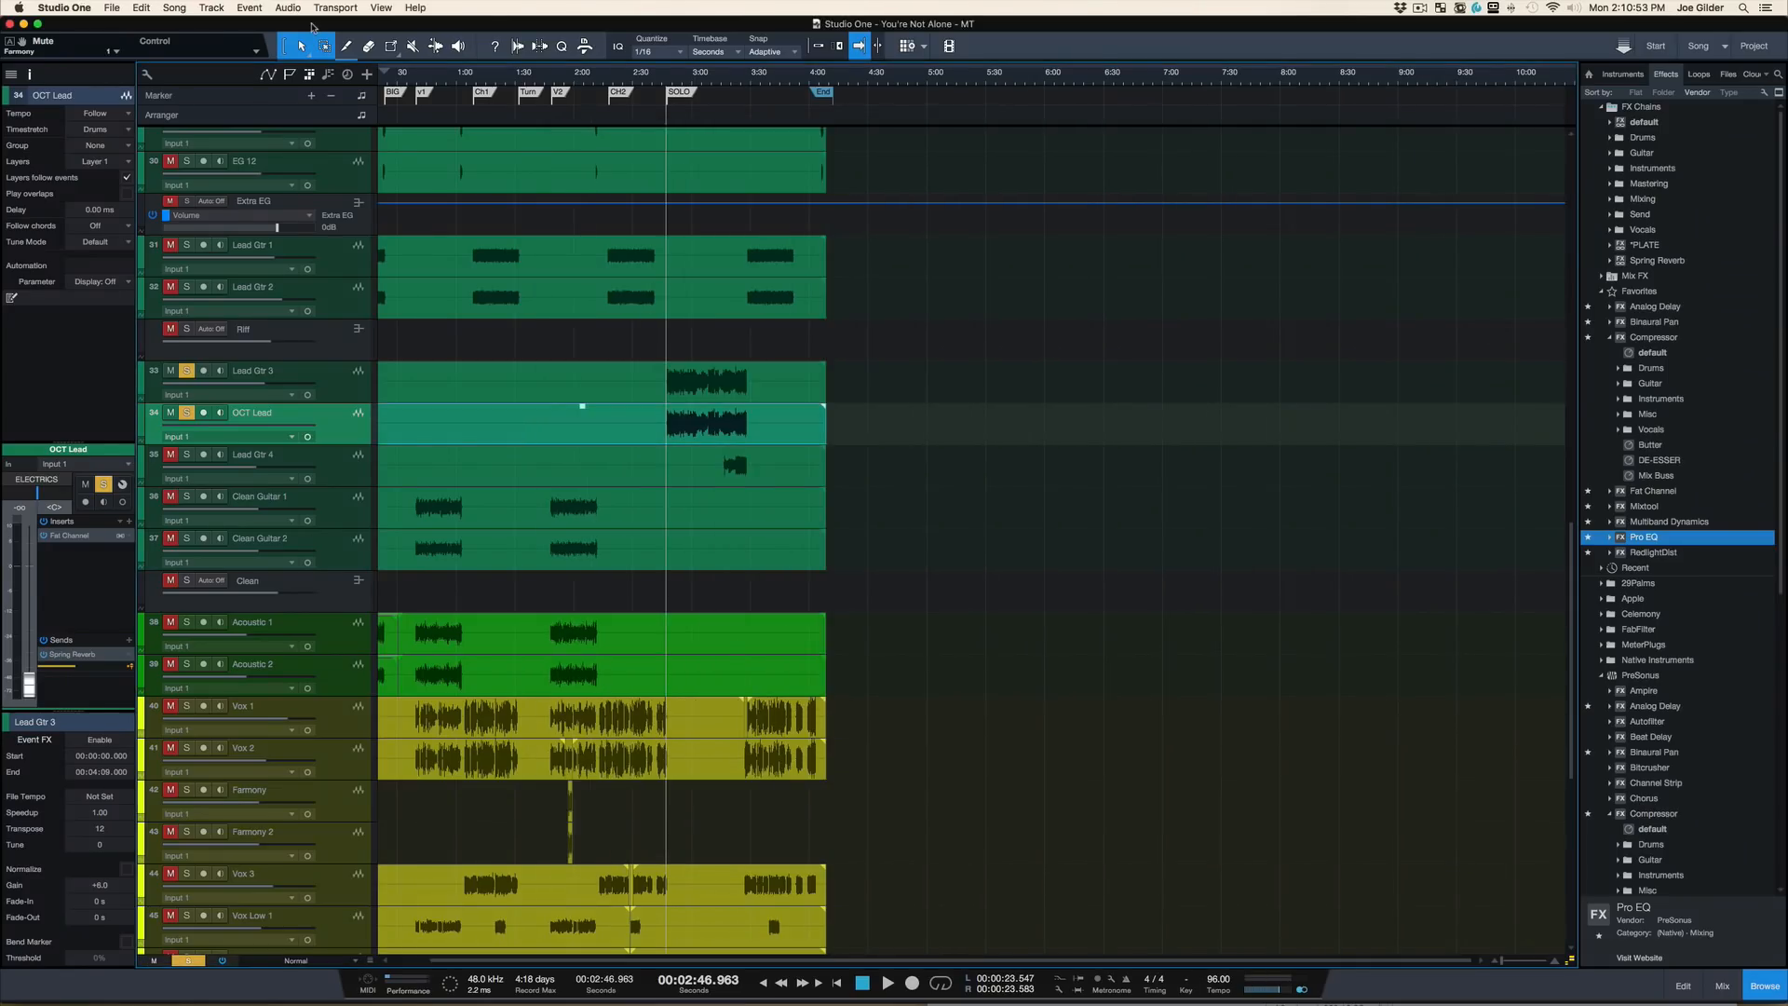
Step: Show the mixer and view the list of channels feeding the DRUMS bus
key(F3)
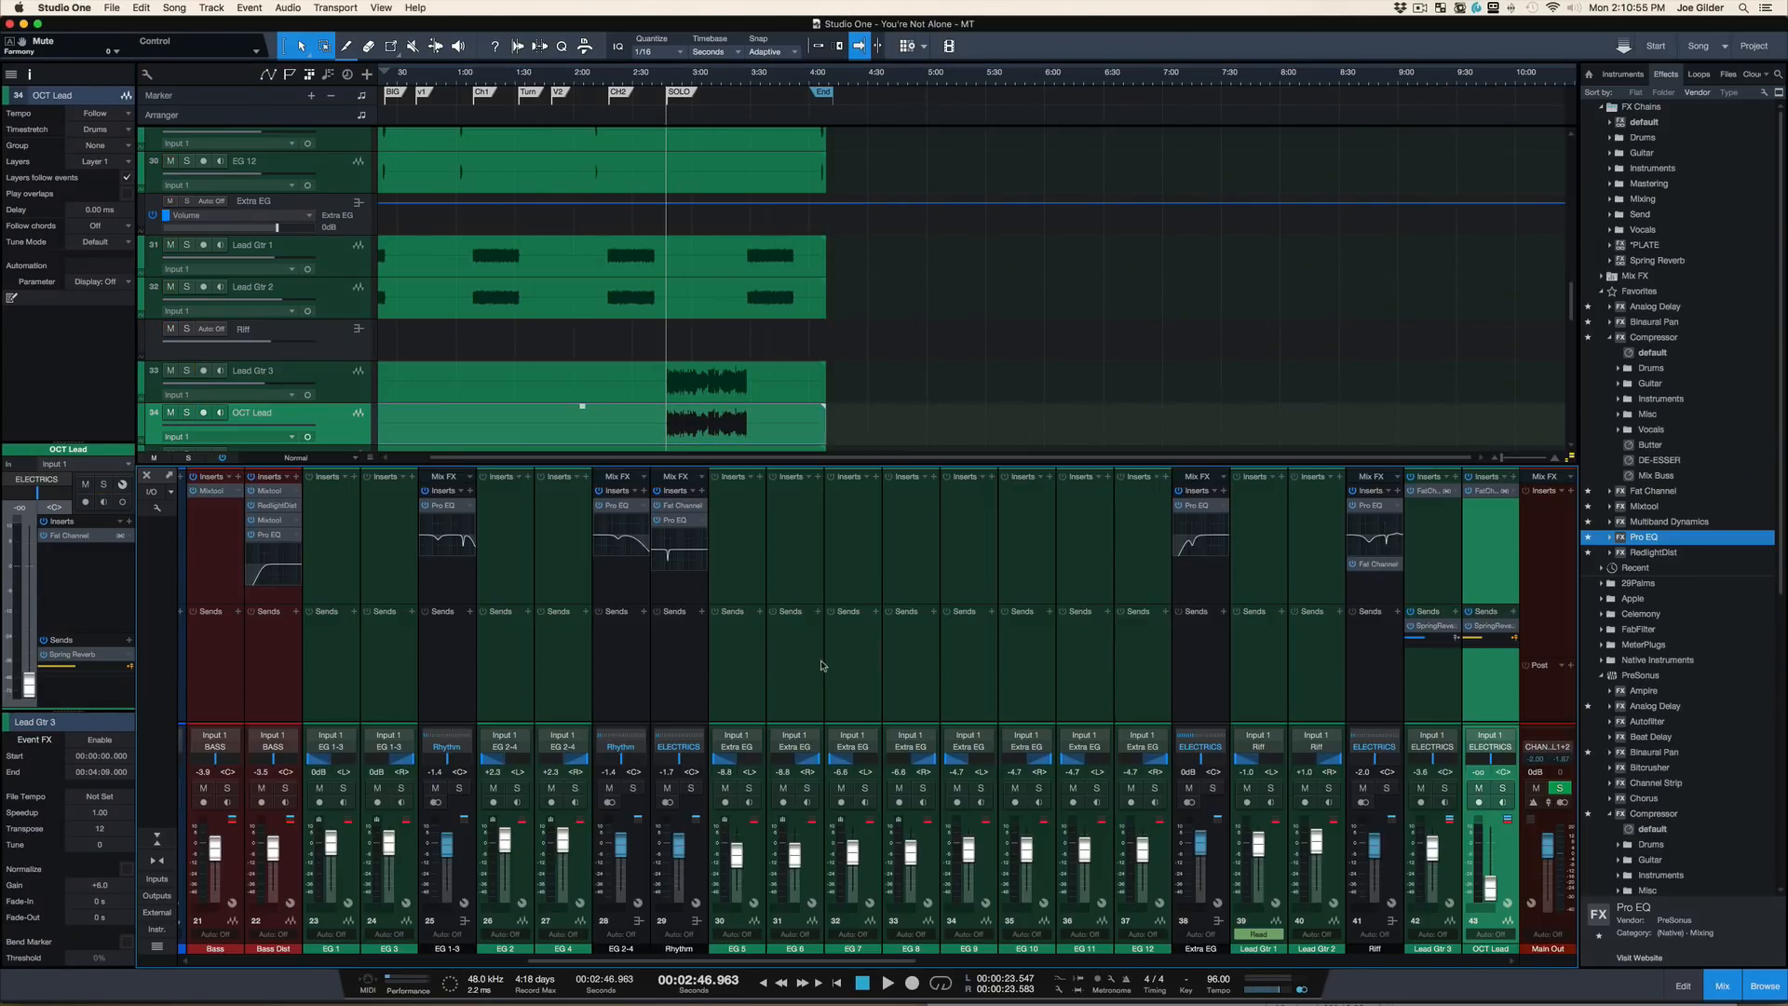
scroll(818, 665, right, 15)
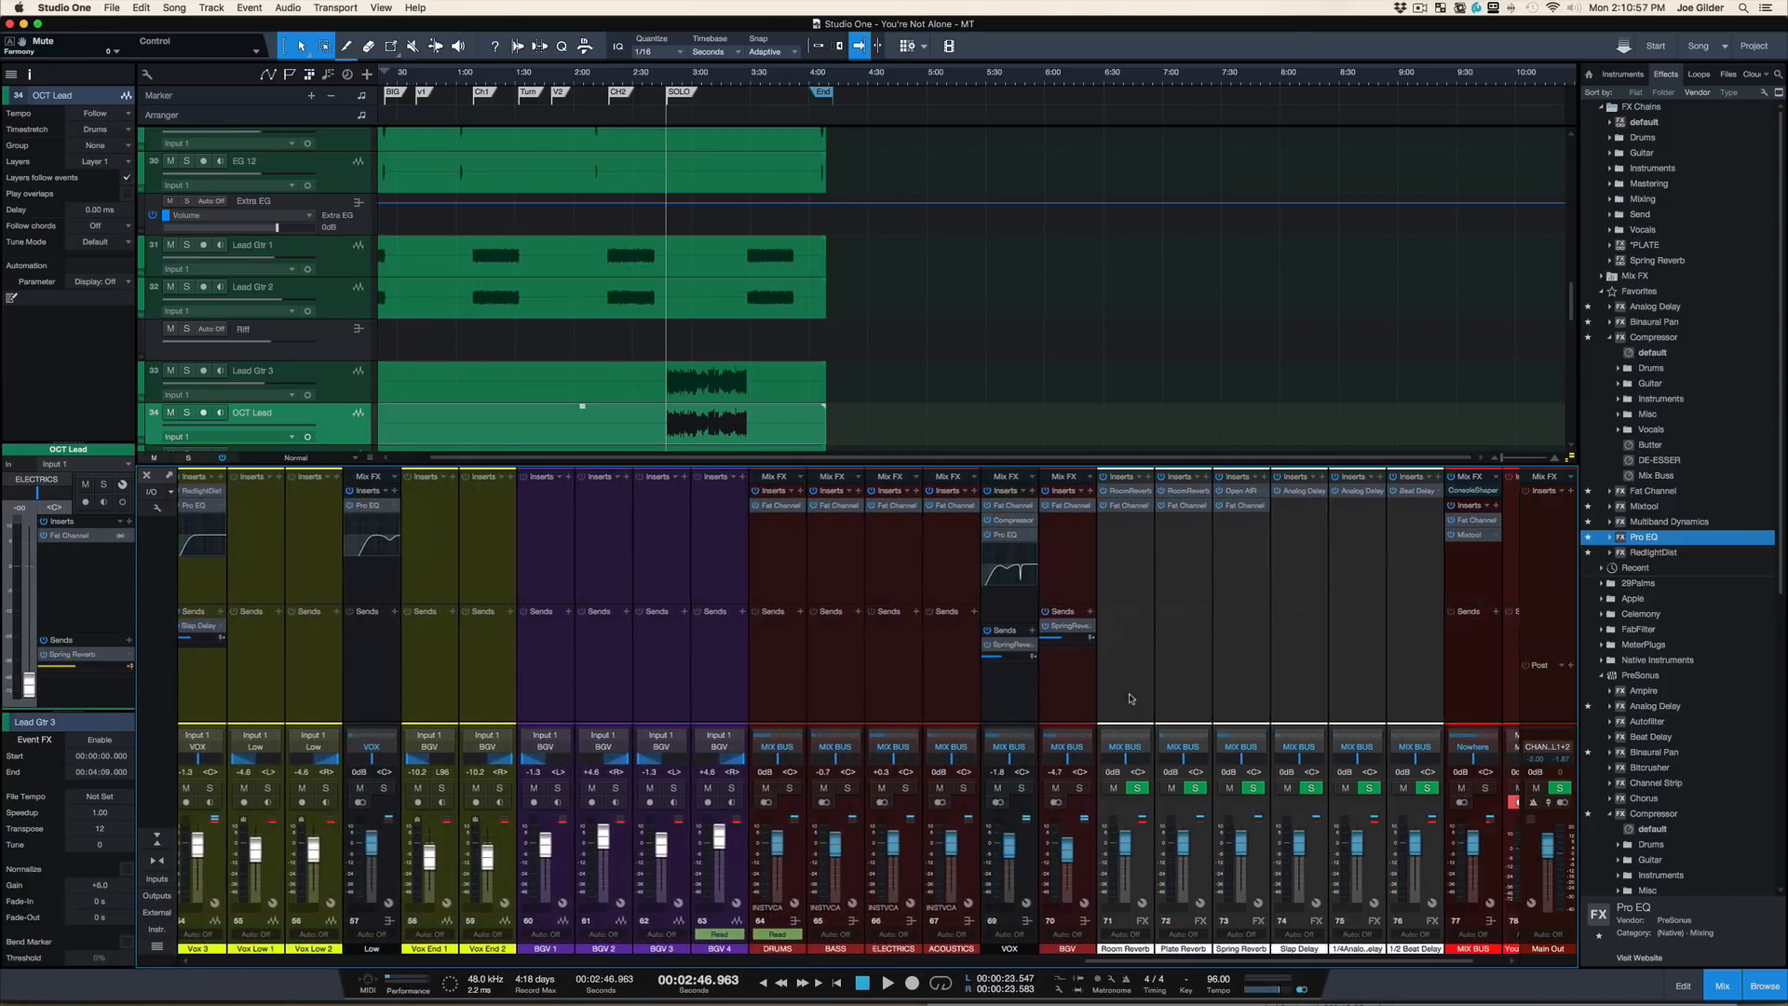
click(725, 659)
click(709, 736)
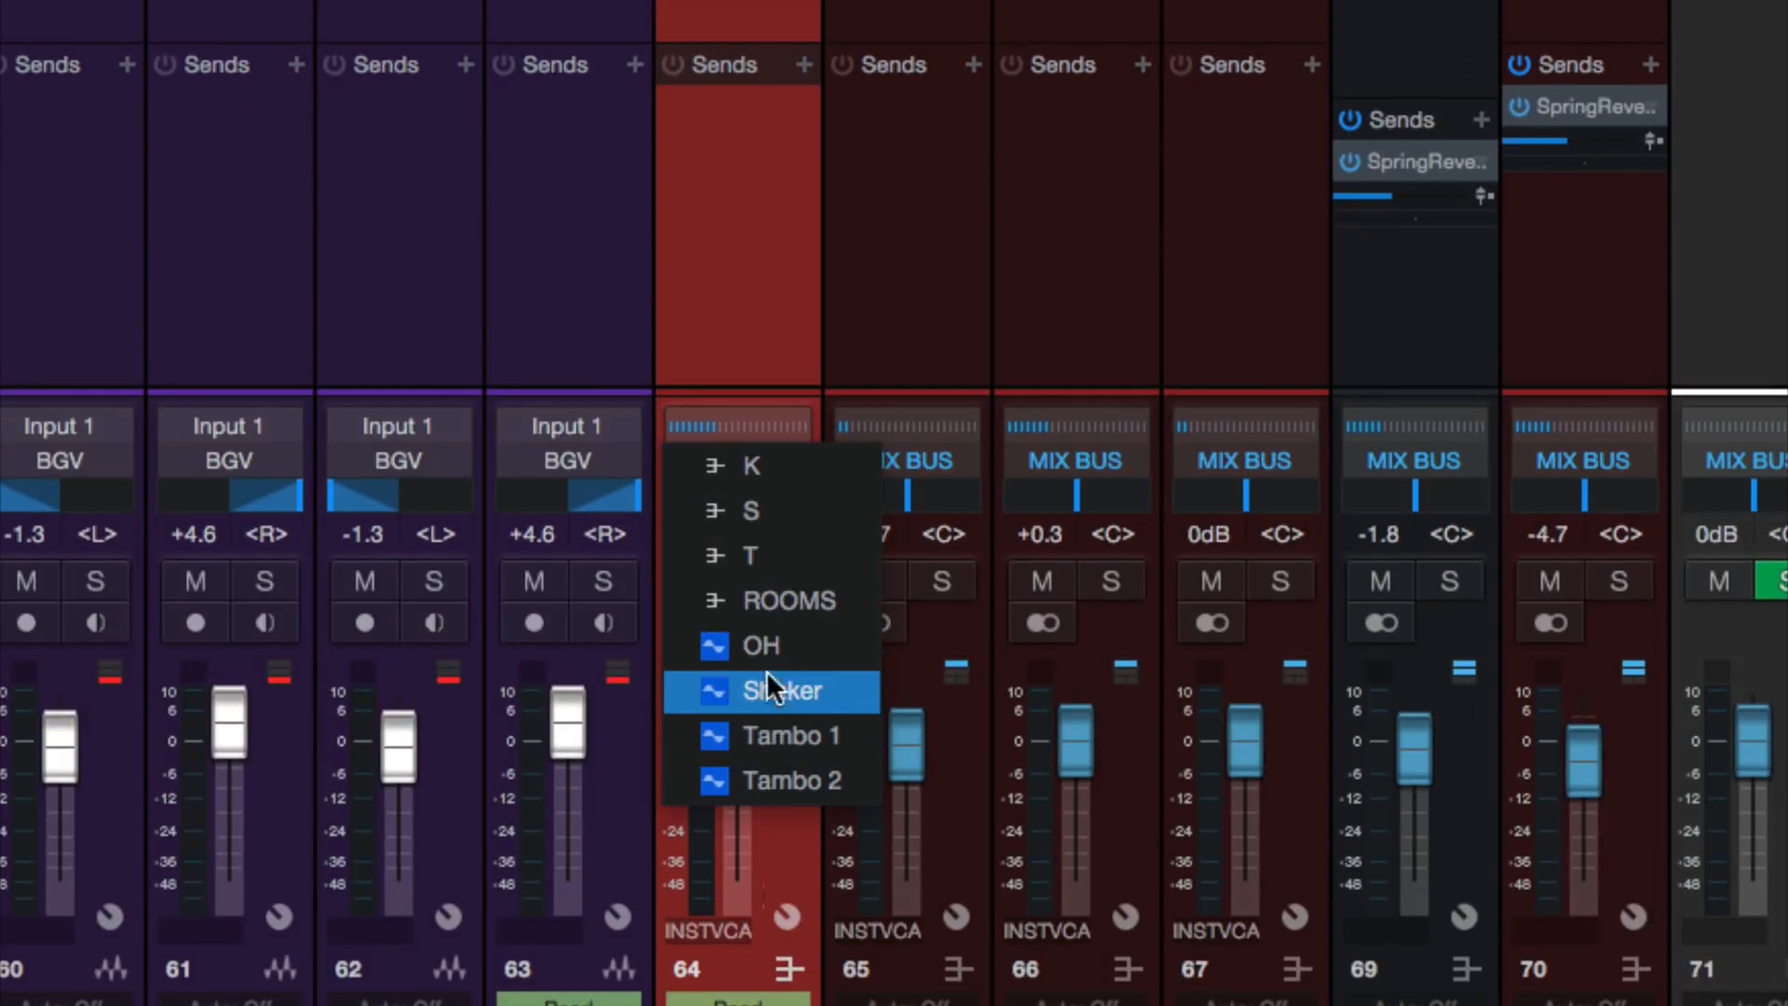
click(760, 229)
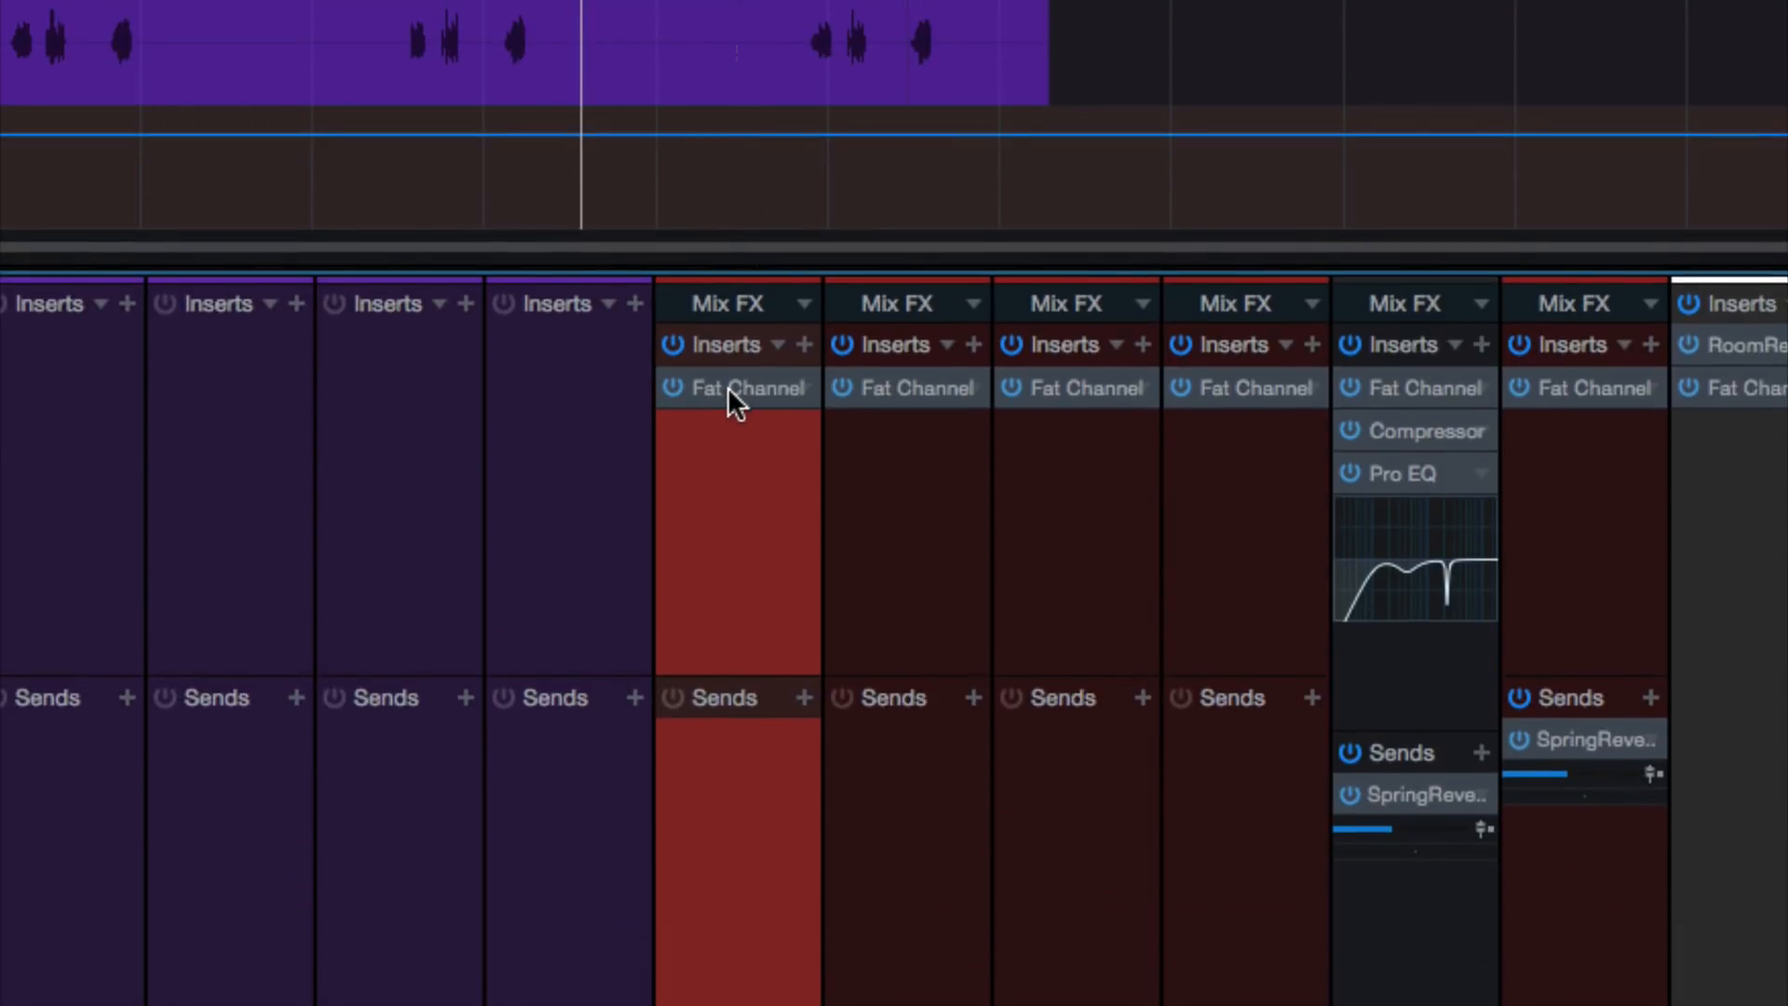
Step: Examine the compressor and EQ in the DRUMS bus's Fat Channel, solo the bus, and close the plug-in
click(724, 386)
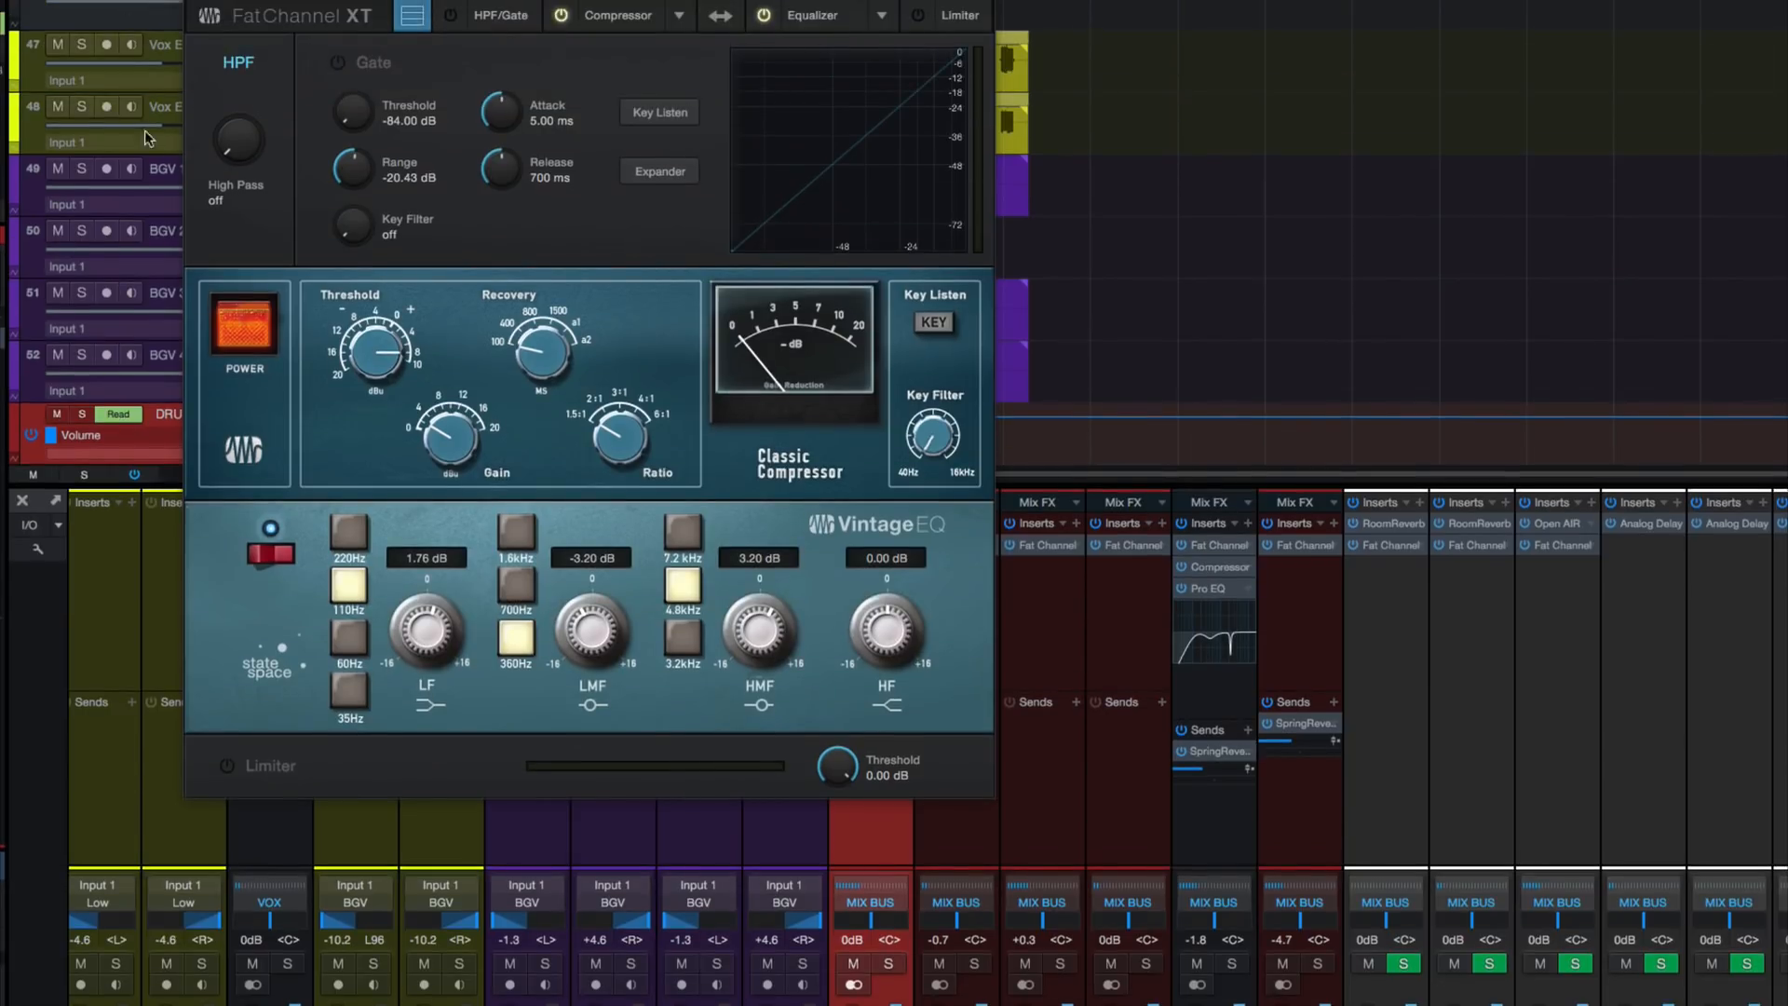
click(237, 331)
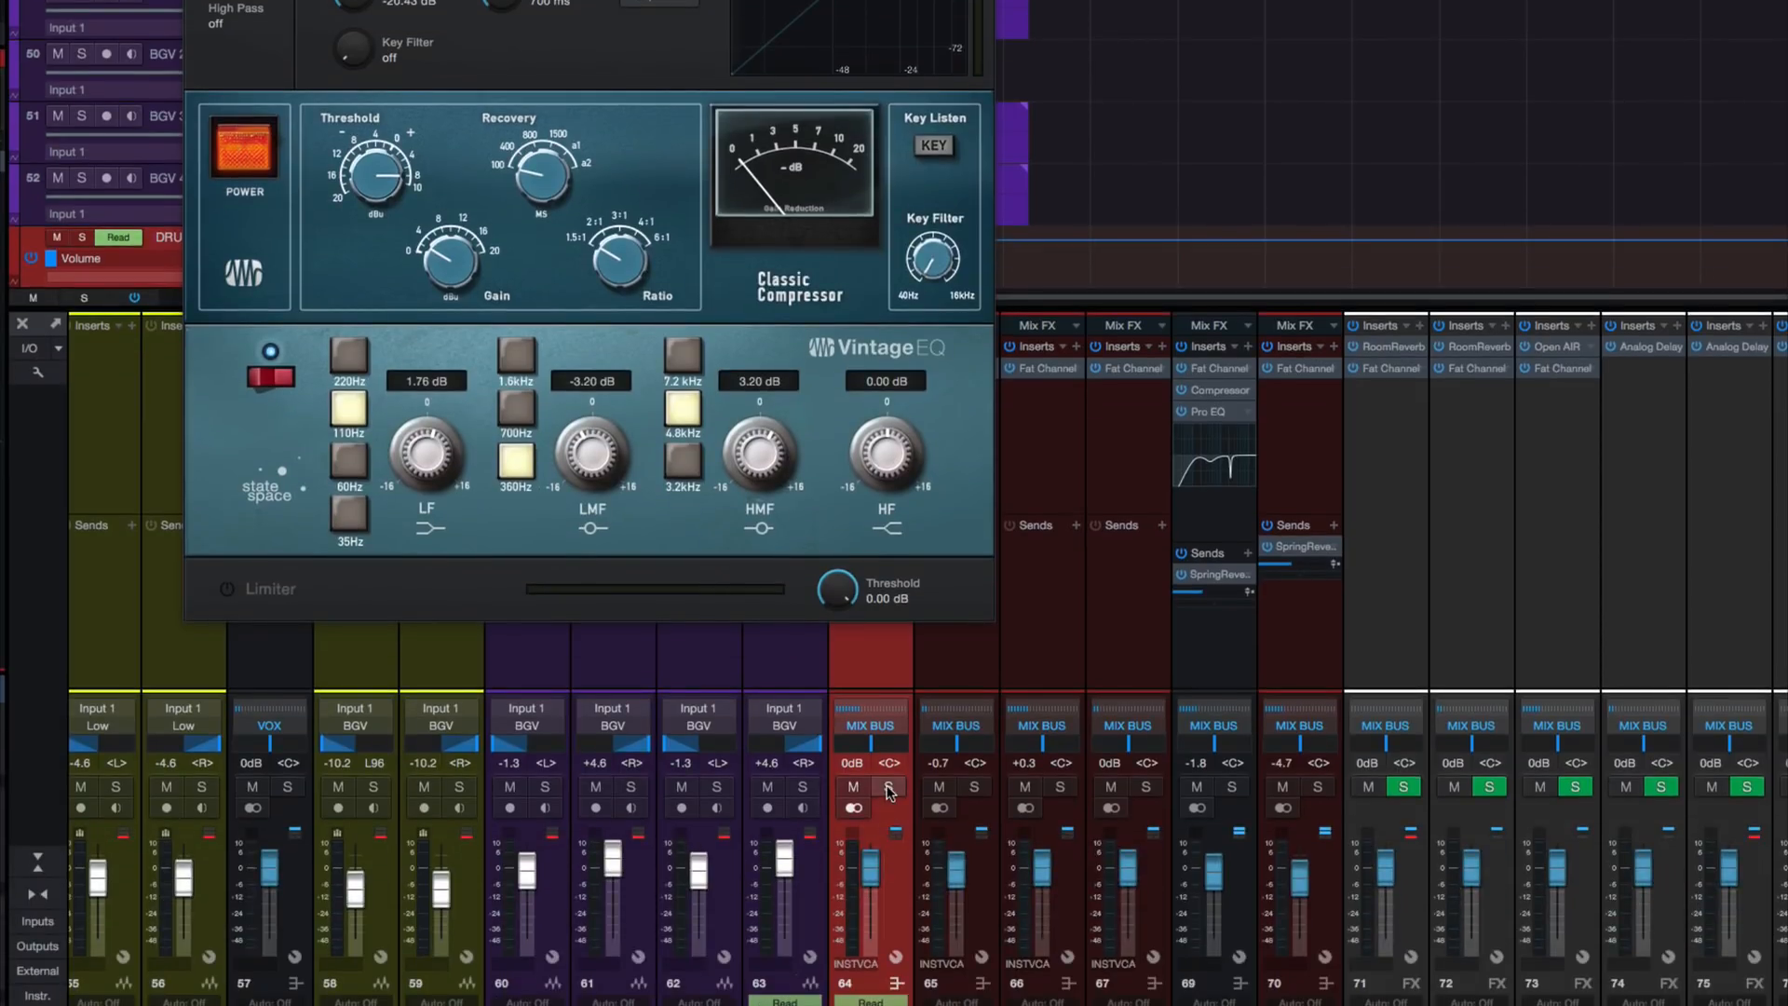
click(888, 788)
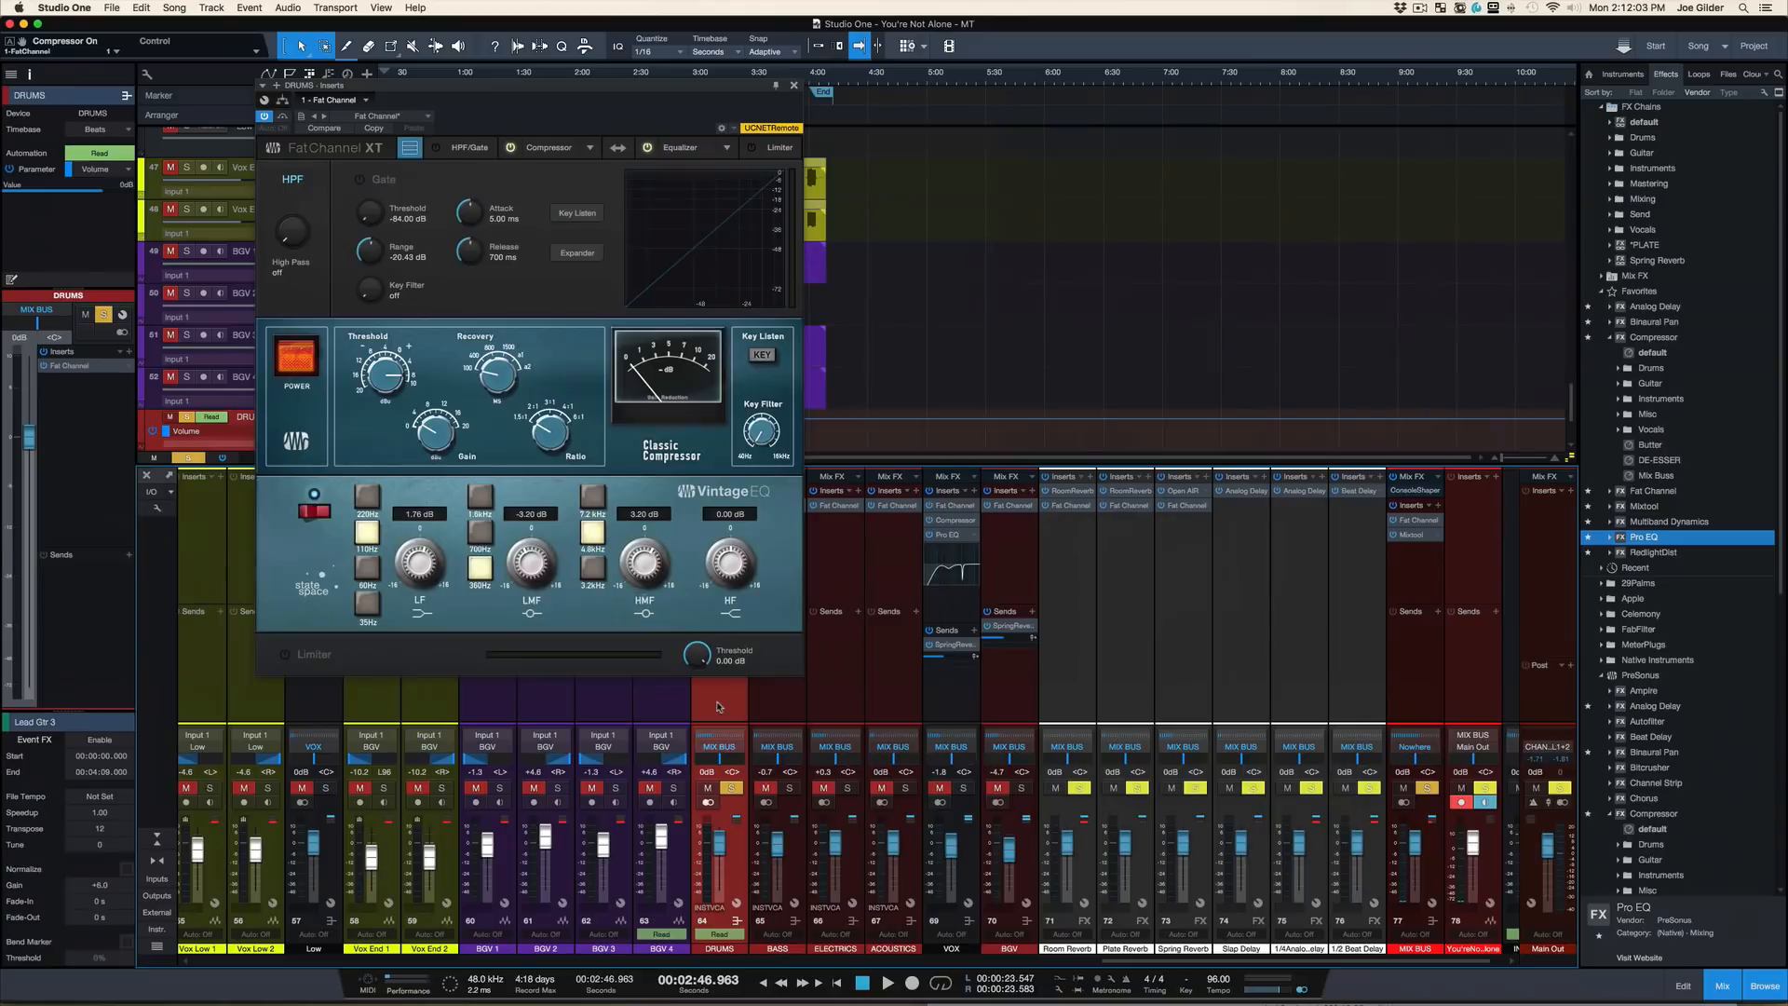
click(794, 87)
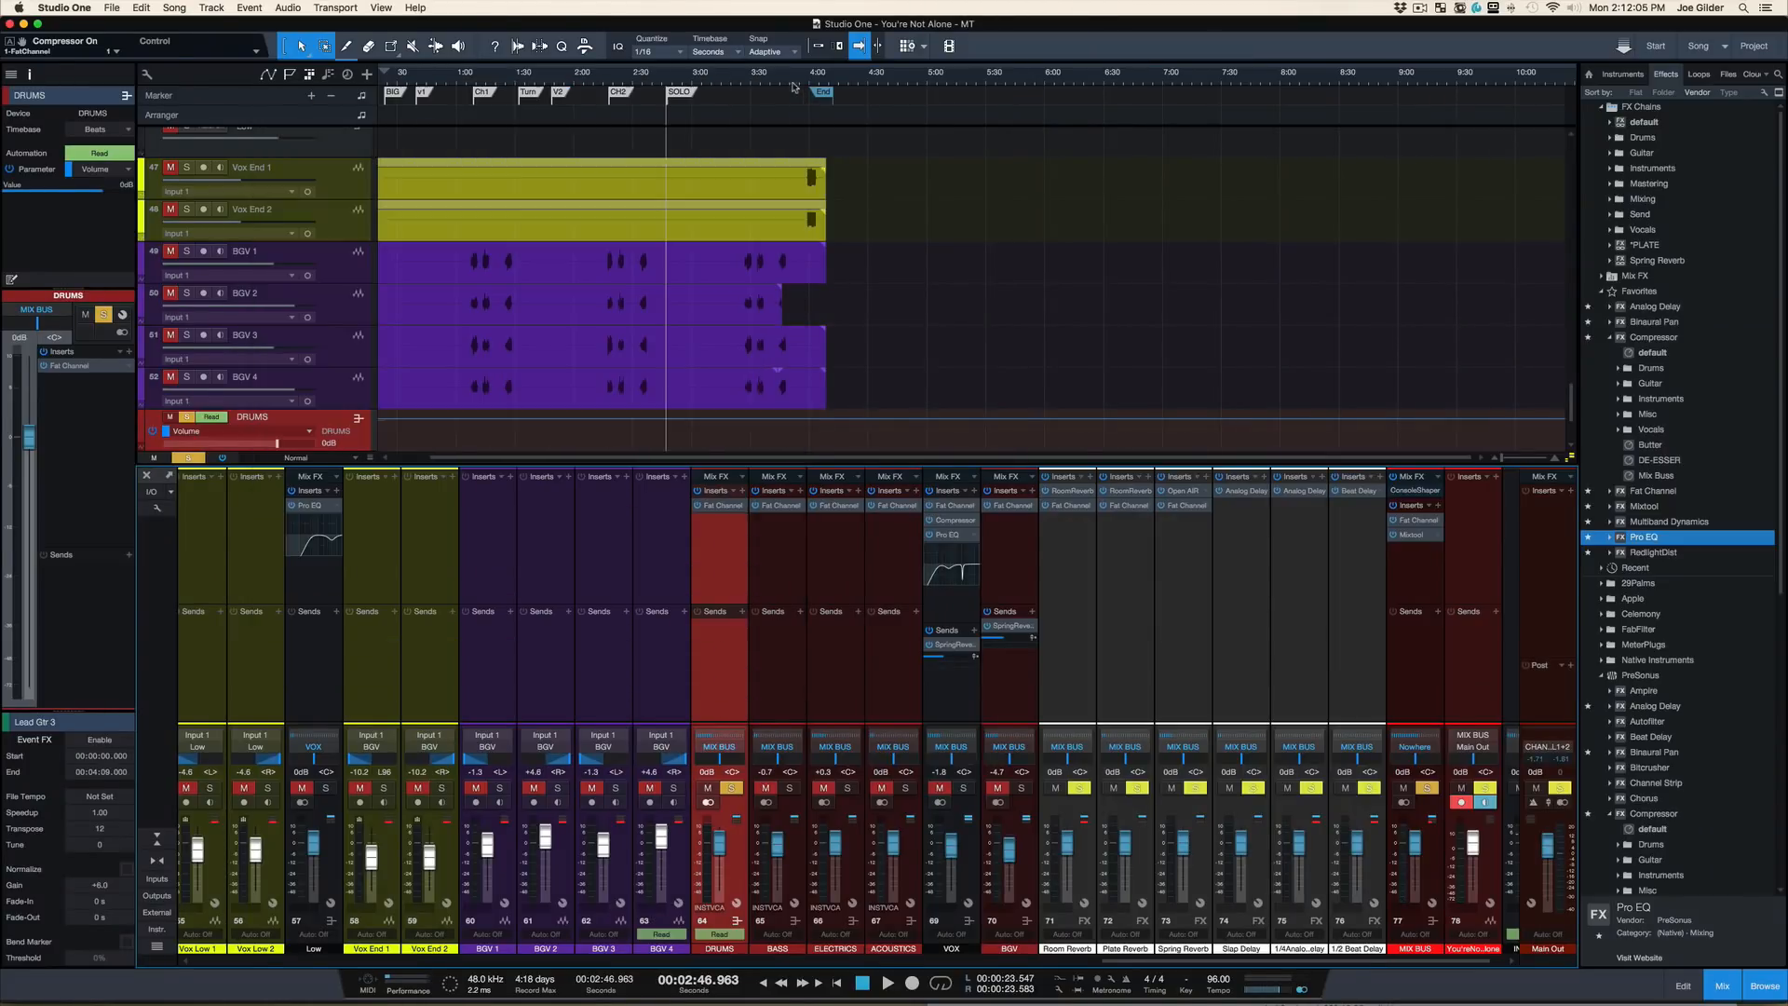
Step: Select the OH channel in the mixer and view the available destinations for its output routing
scroll(648, 668, left, 6)
scroll(648, 668, left, 15)
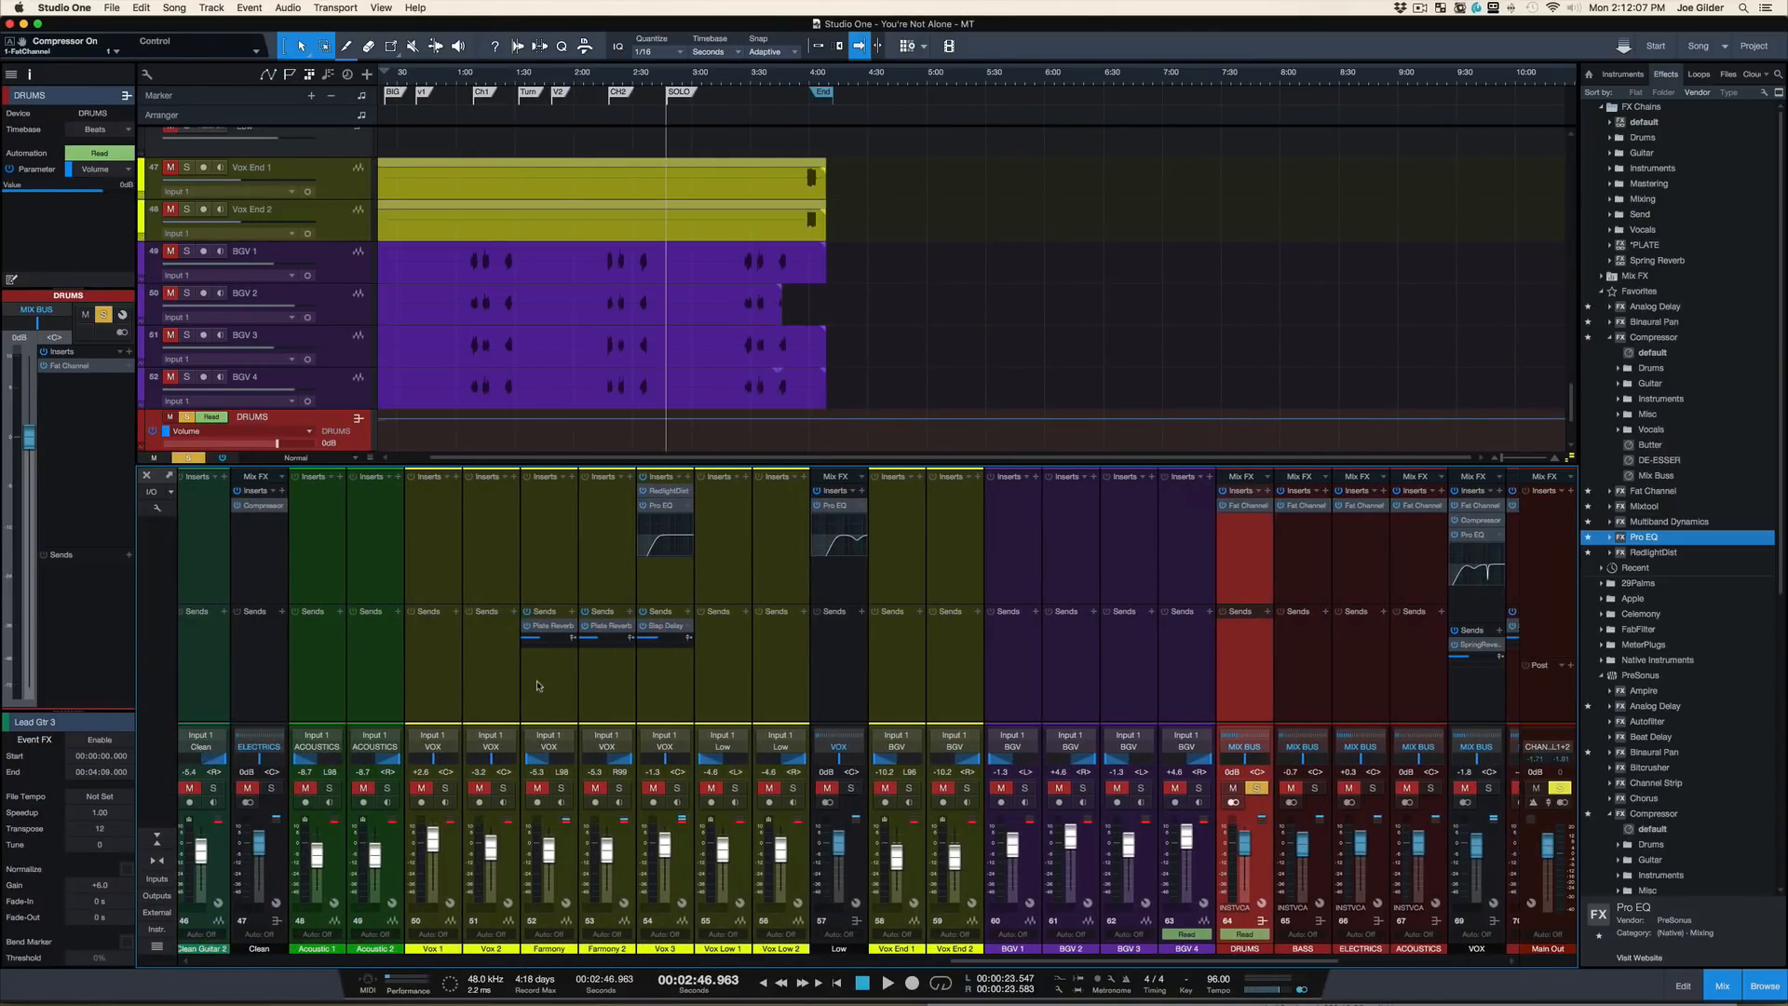
scroll(435, 697, left, 8)
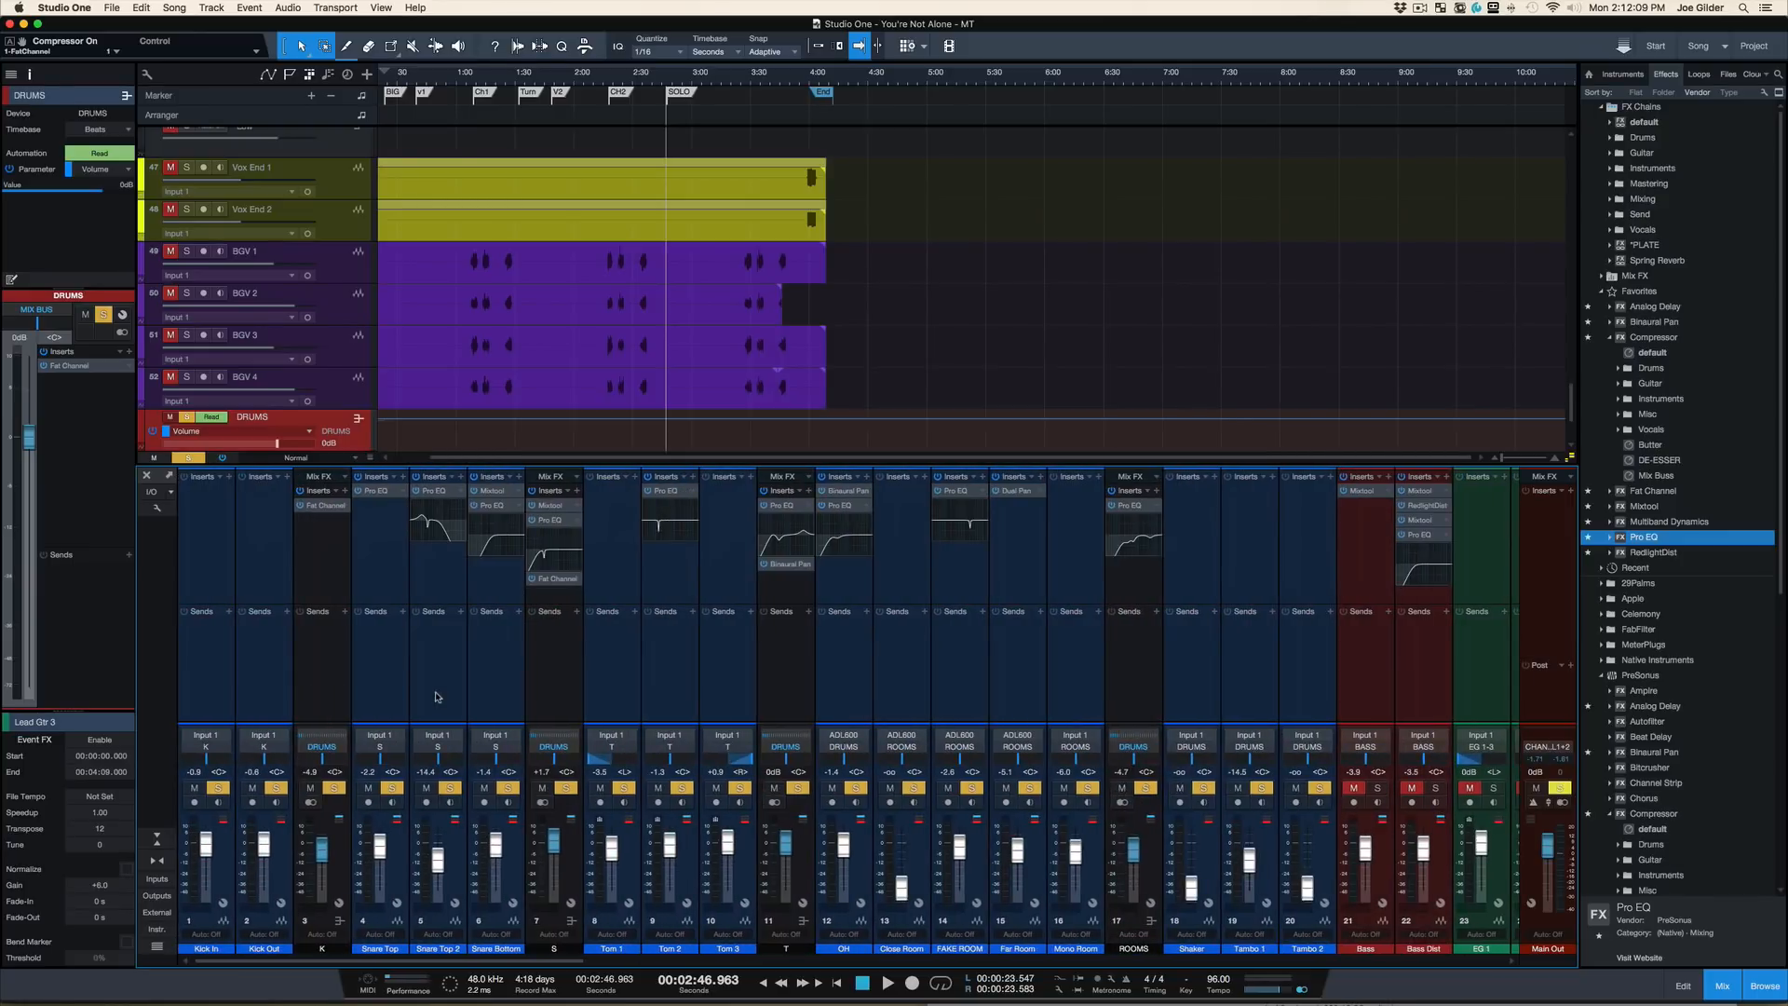
click(855, 708)
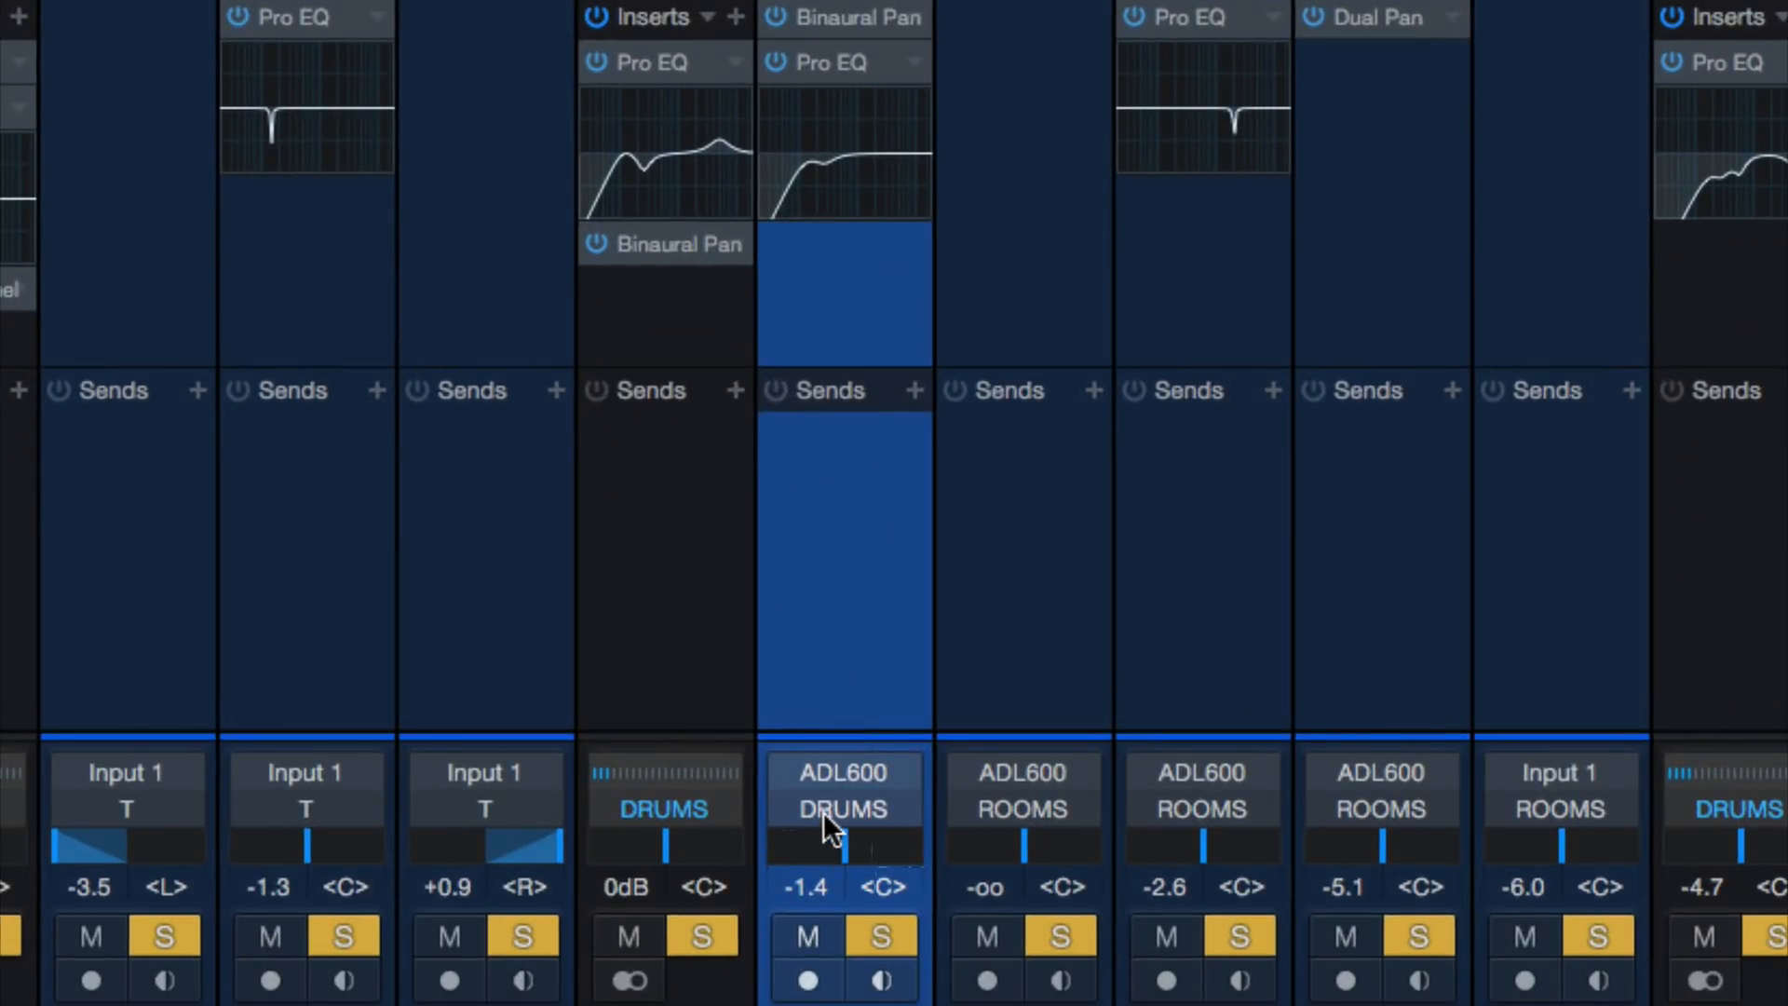
click(823, 812)
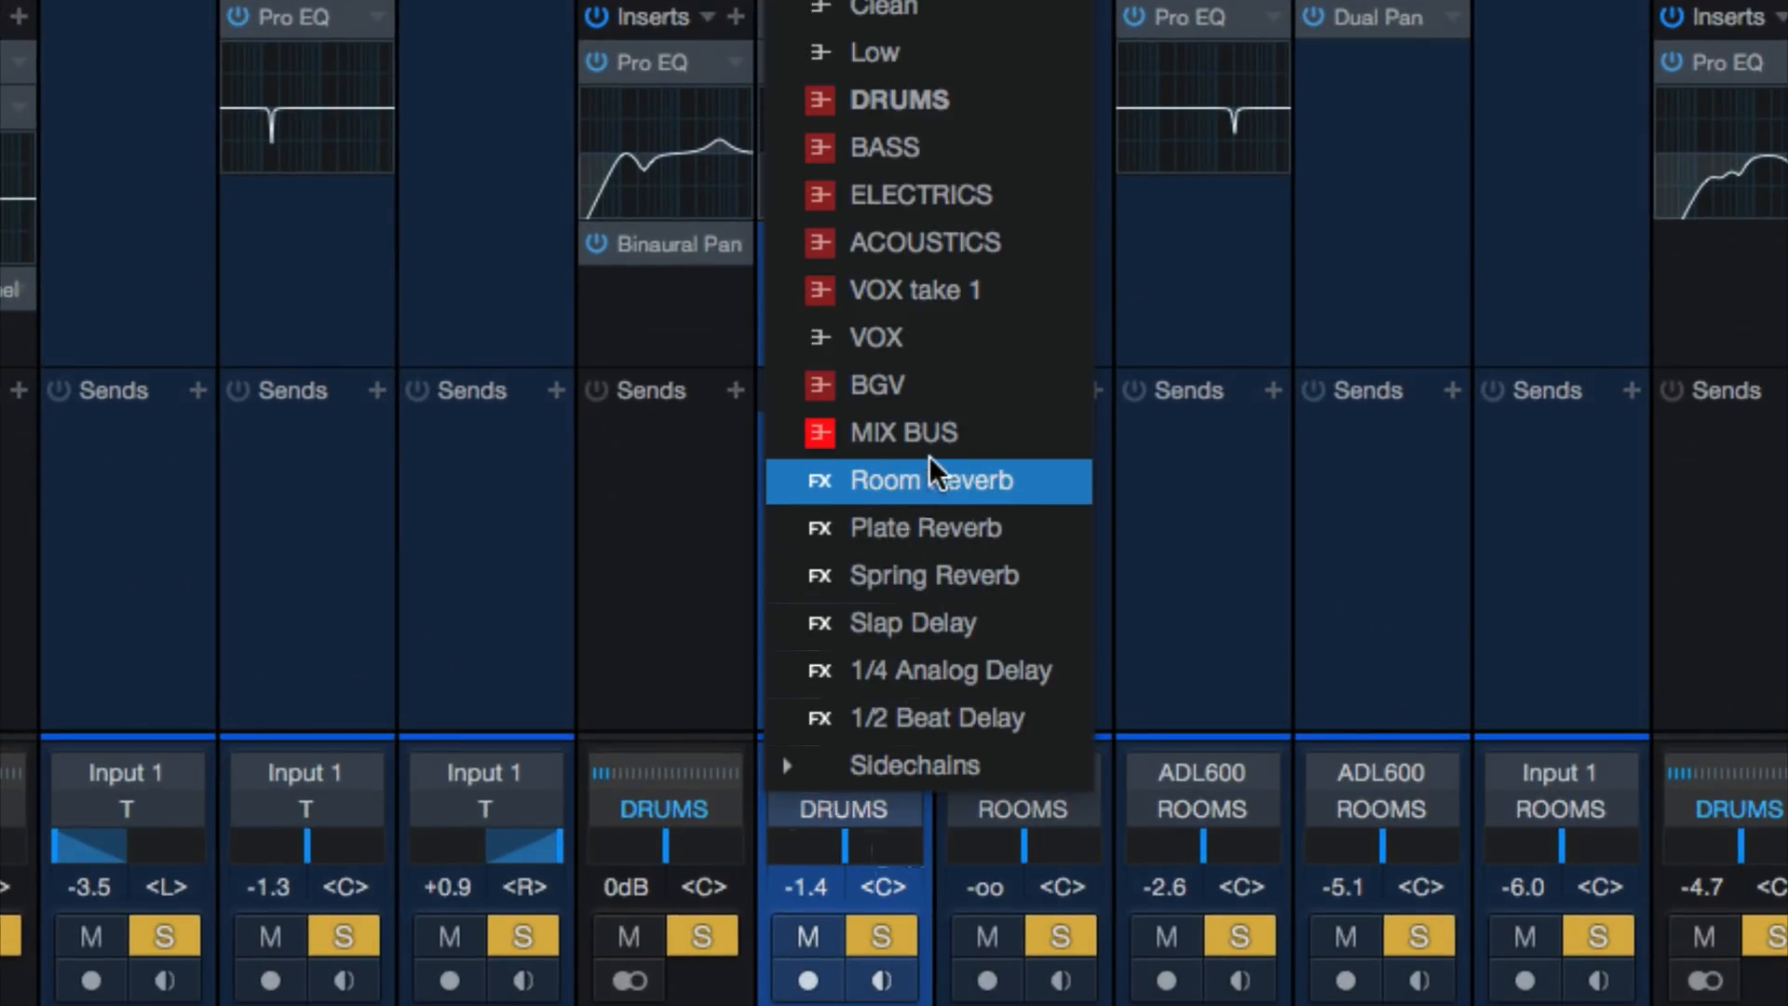
click(691, 522)
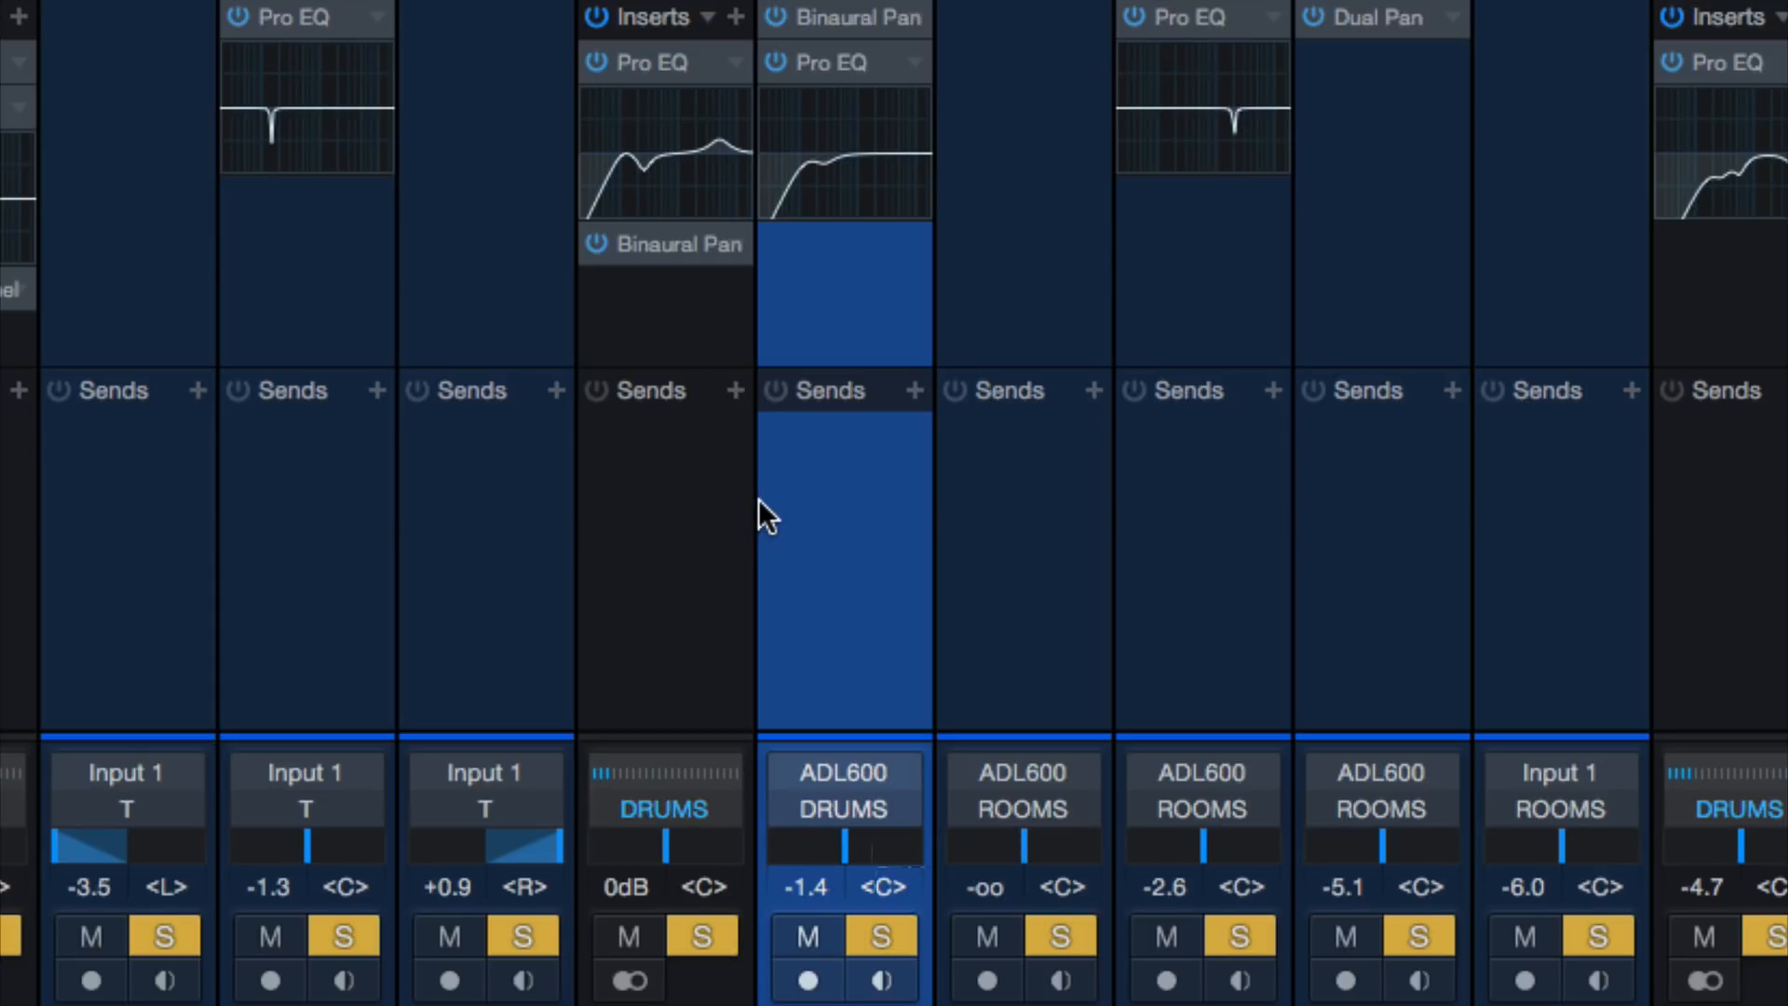
Step: Clear the drums solo, and briefly solo the OH channel on its own
key(s)
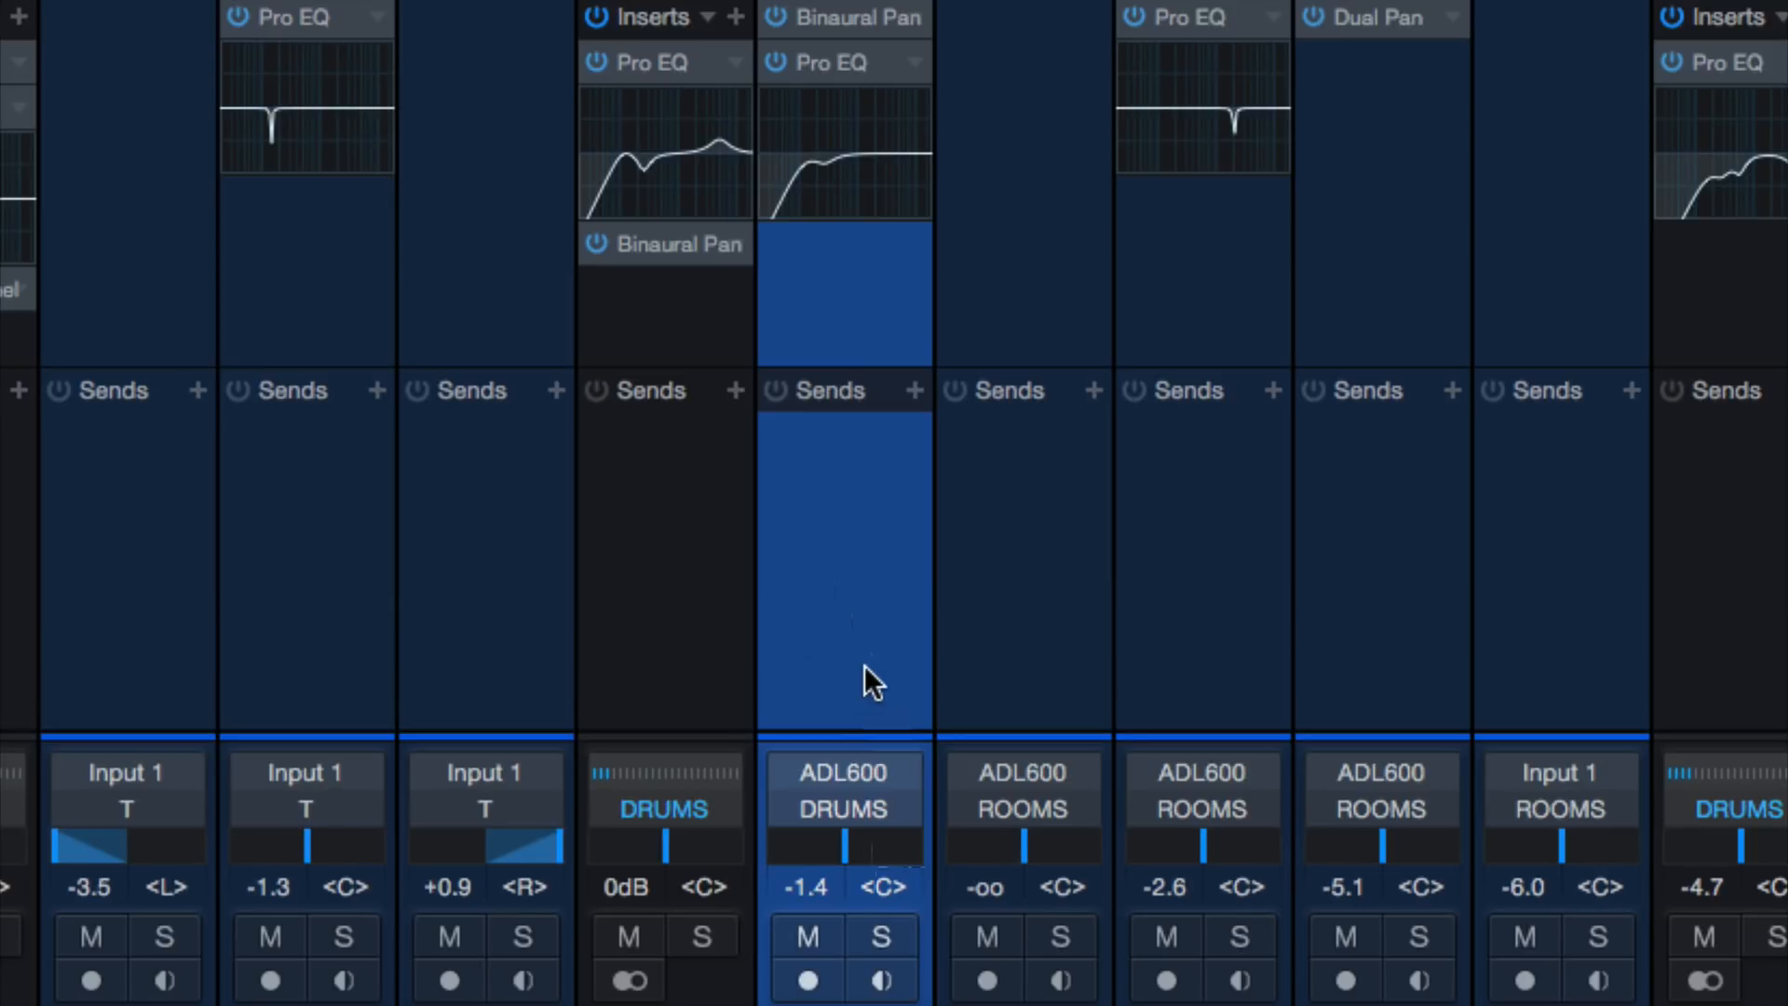
key(s)
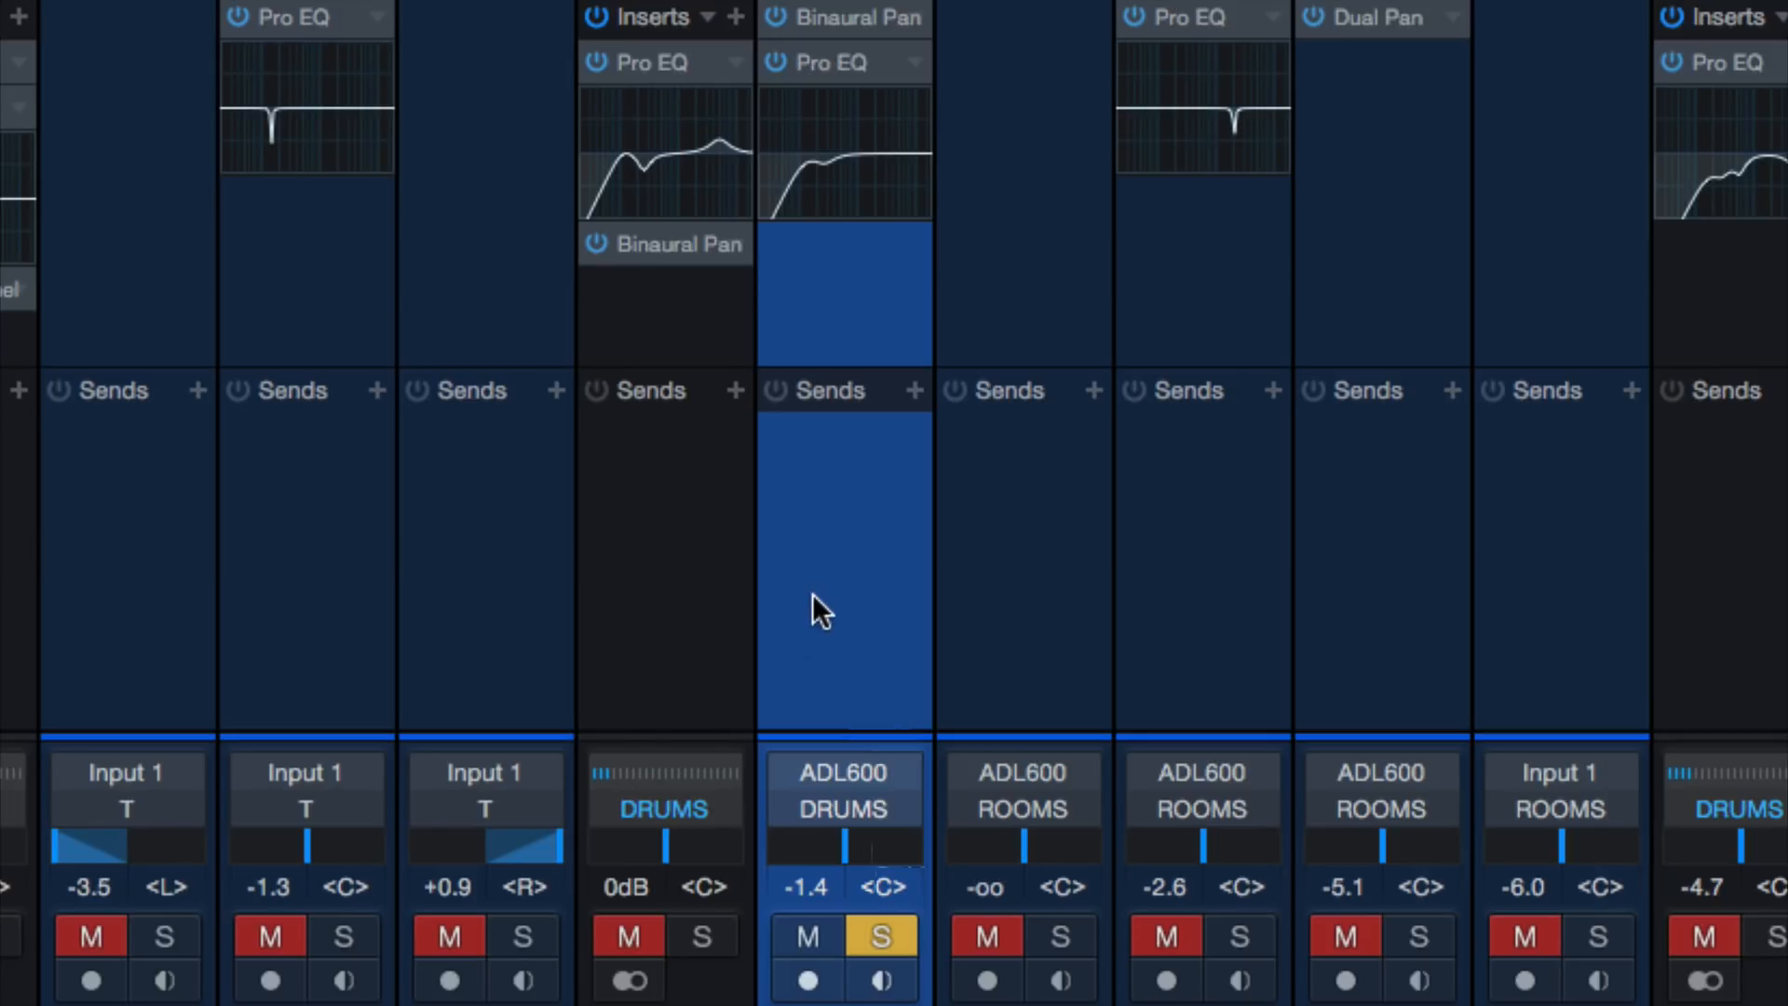
key(s)
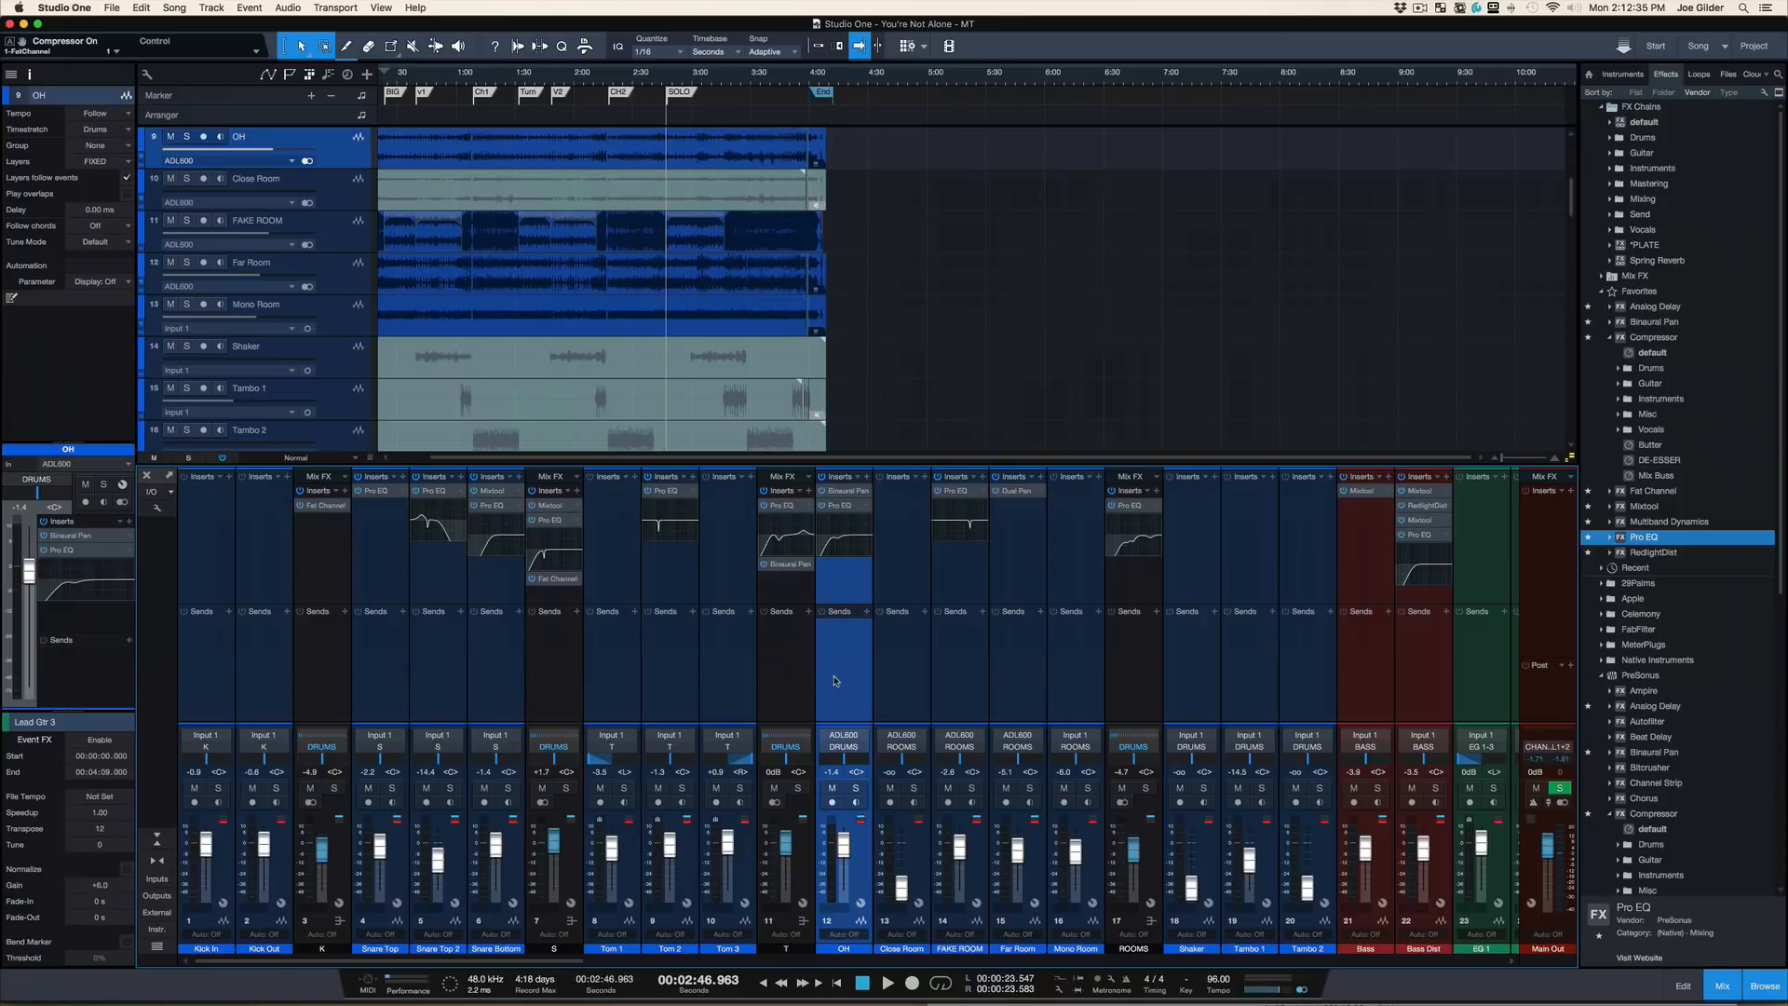
Step: Solo the DRUMS bus, audition the drums without and with the OH channel, and clear all solos
scroll(1152, 673, right, 5)
scroll(1151, 674, right, 10)
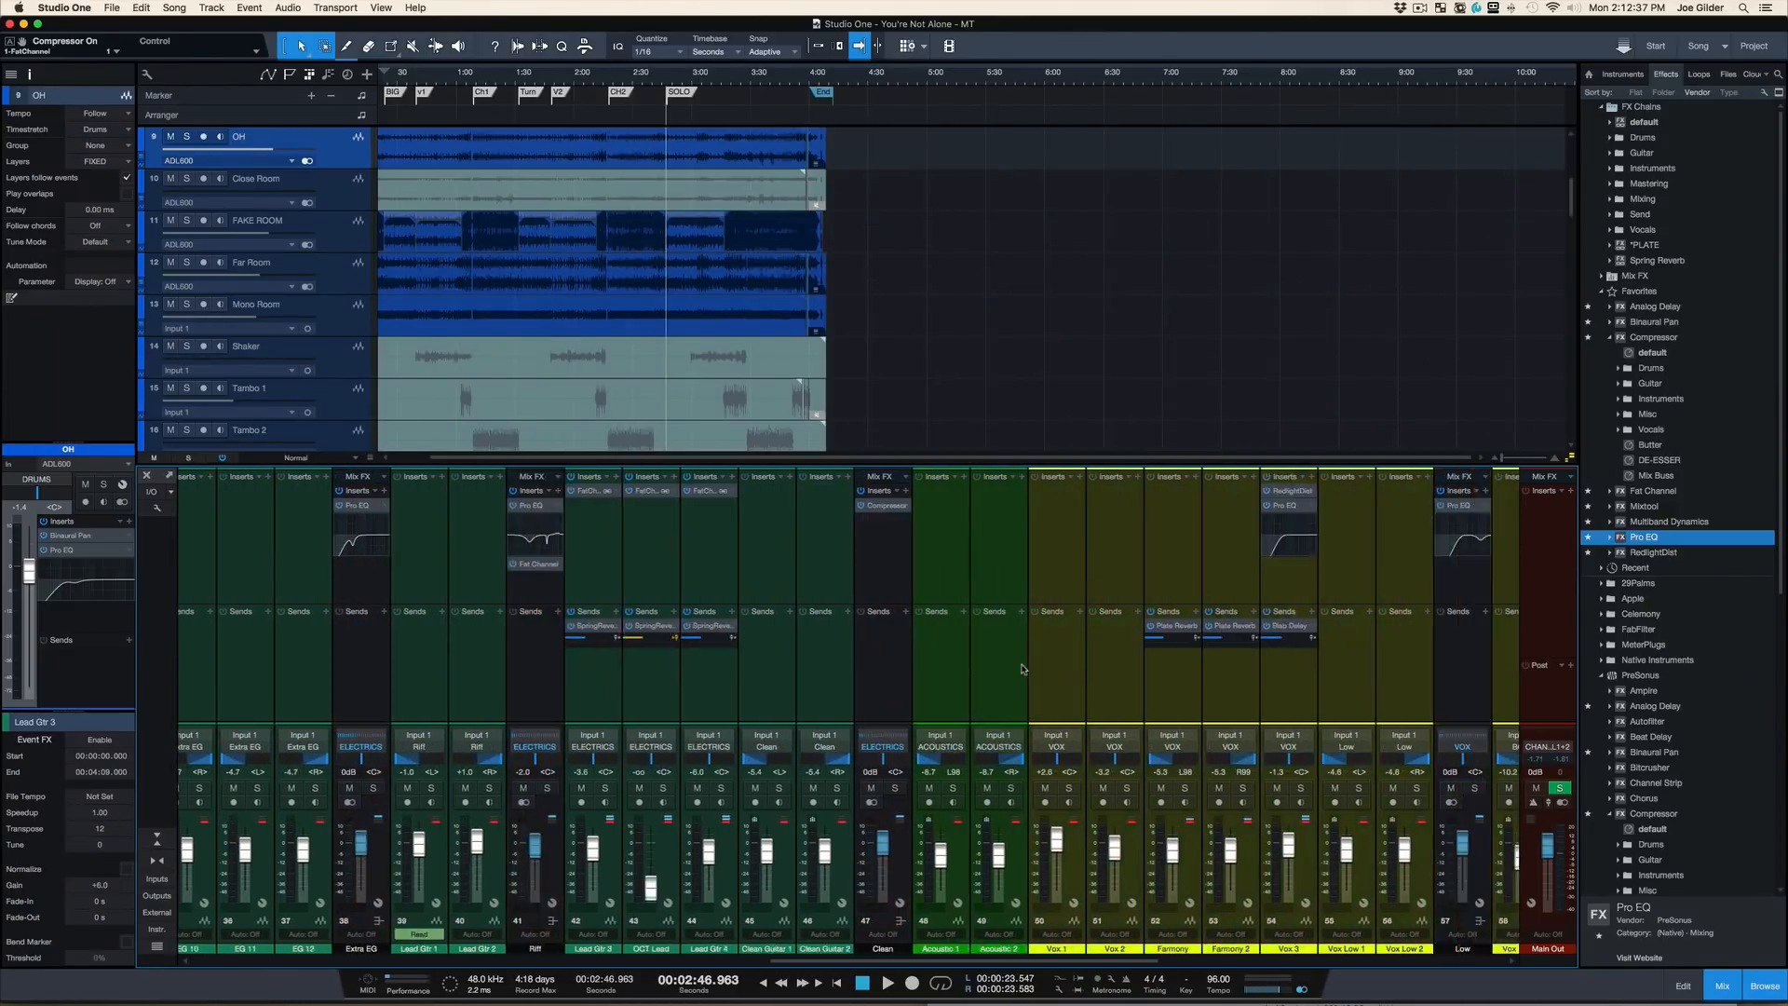
scroll(1016, 670, right, 5)
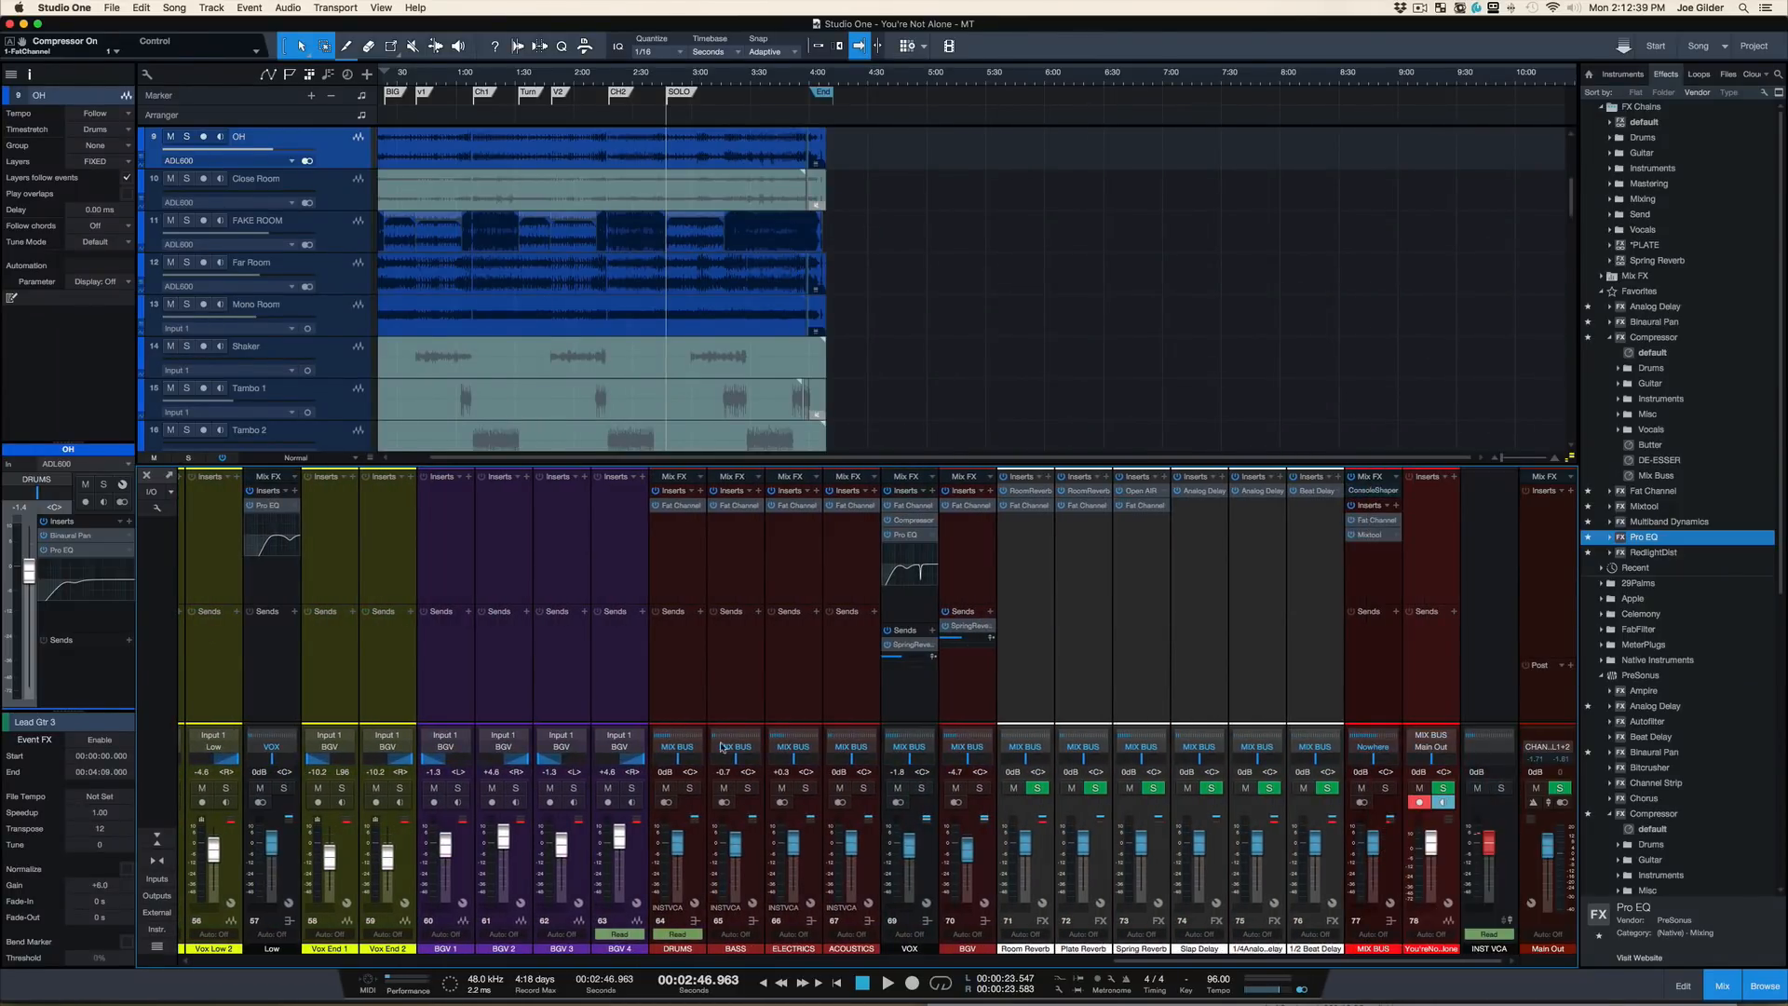
click(689, 787)
scroll(684, 709, left, 20)
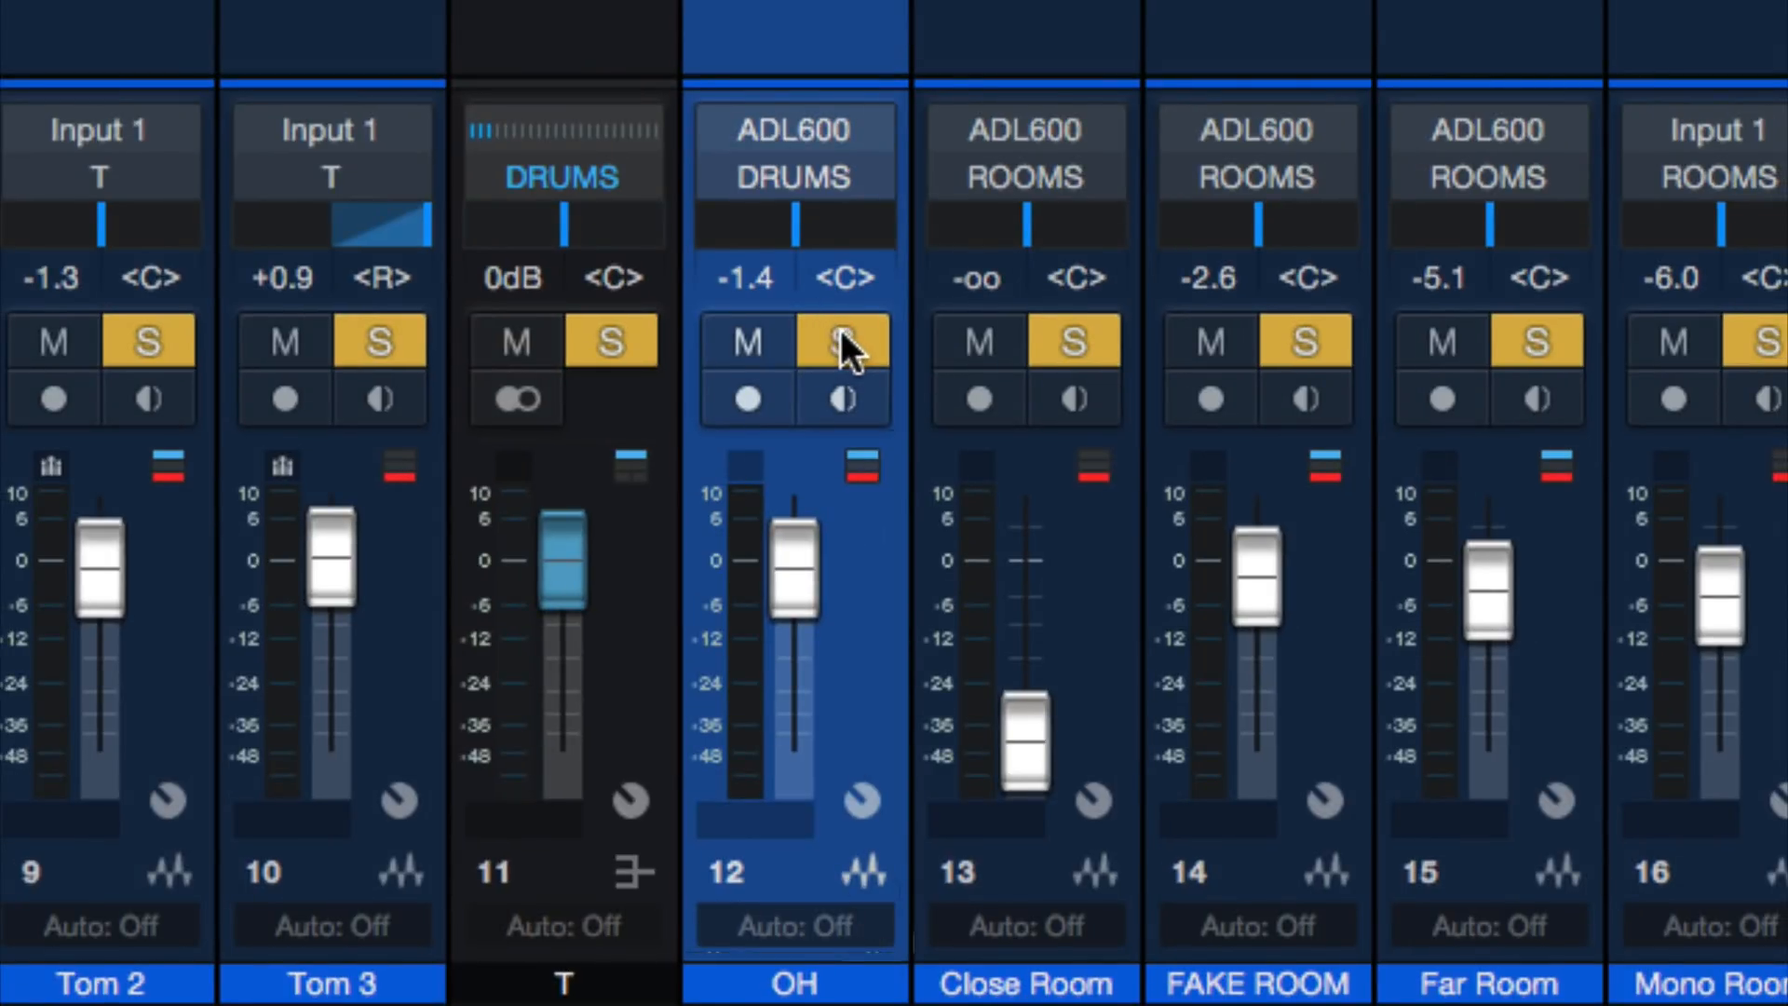
click(839, 336)
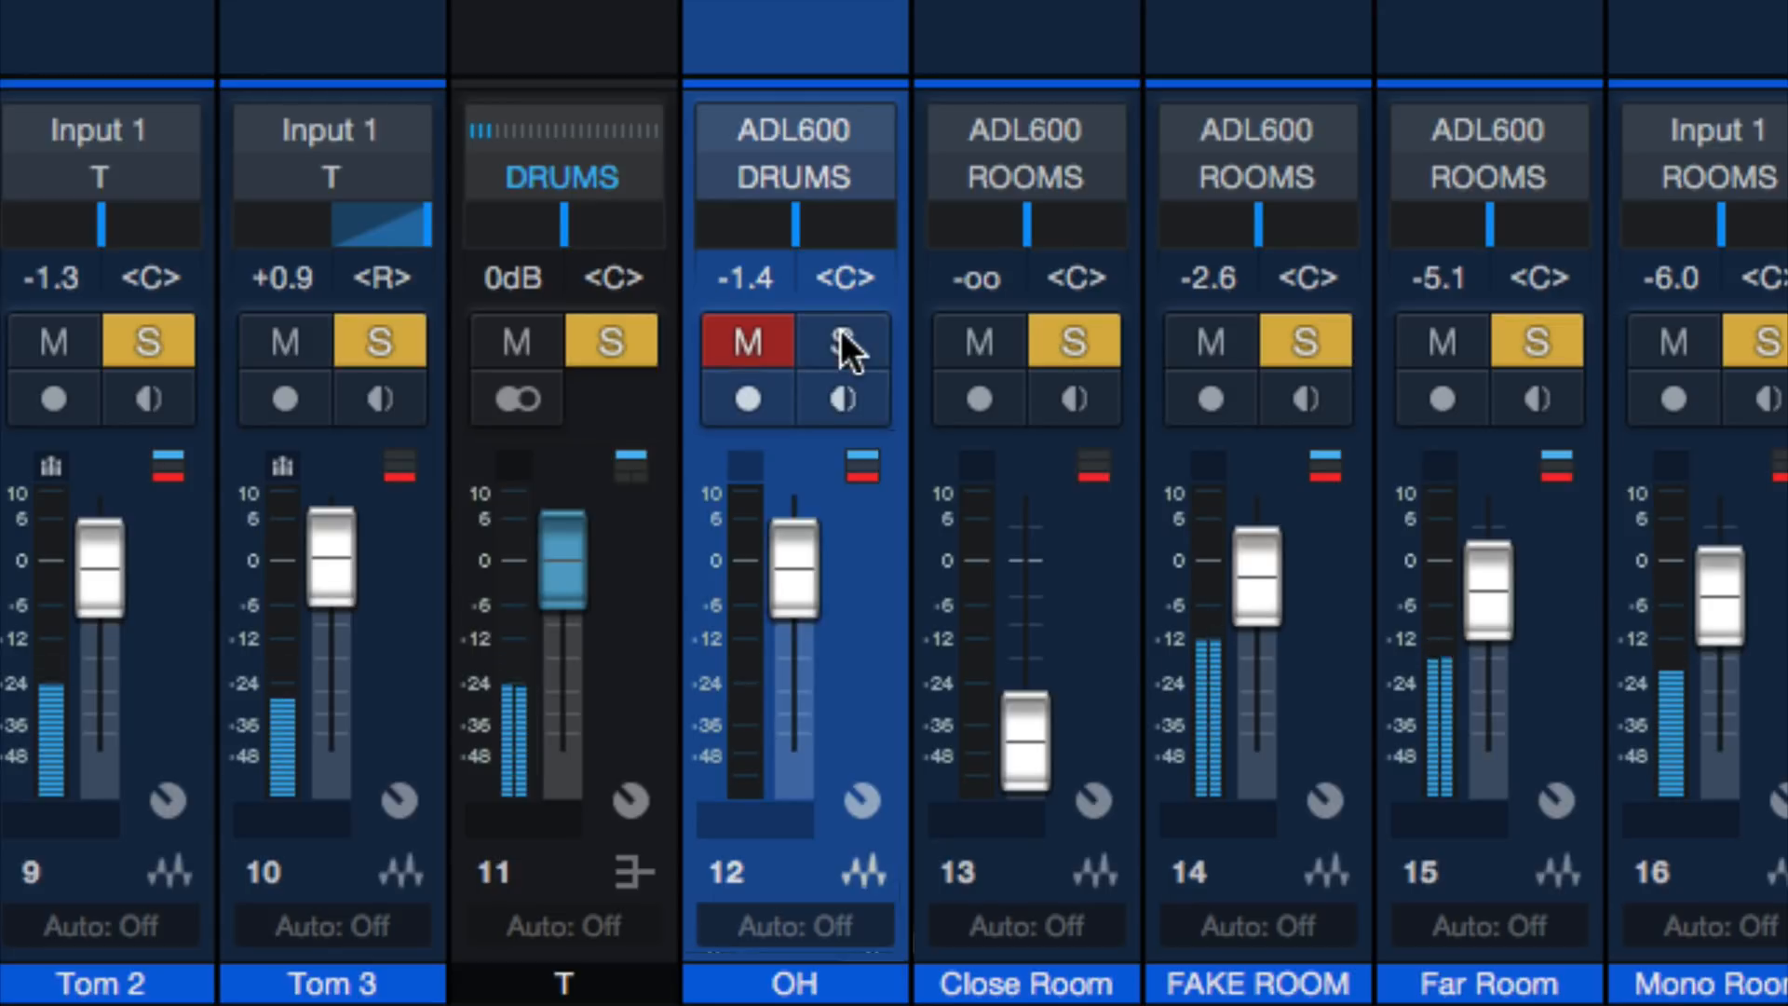
click(840, 342)
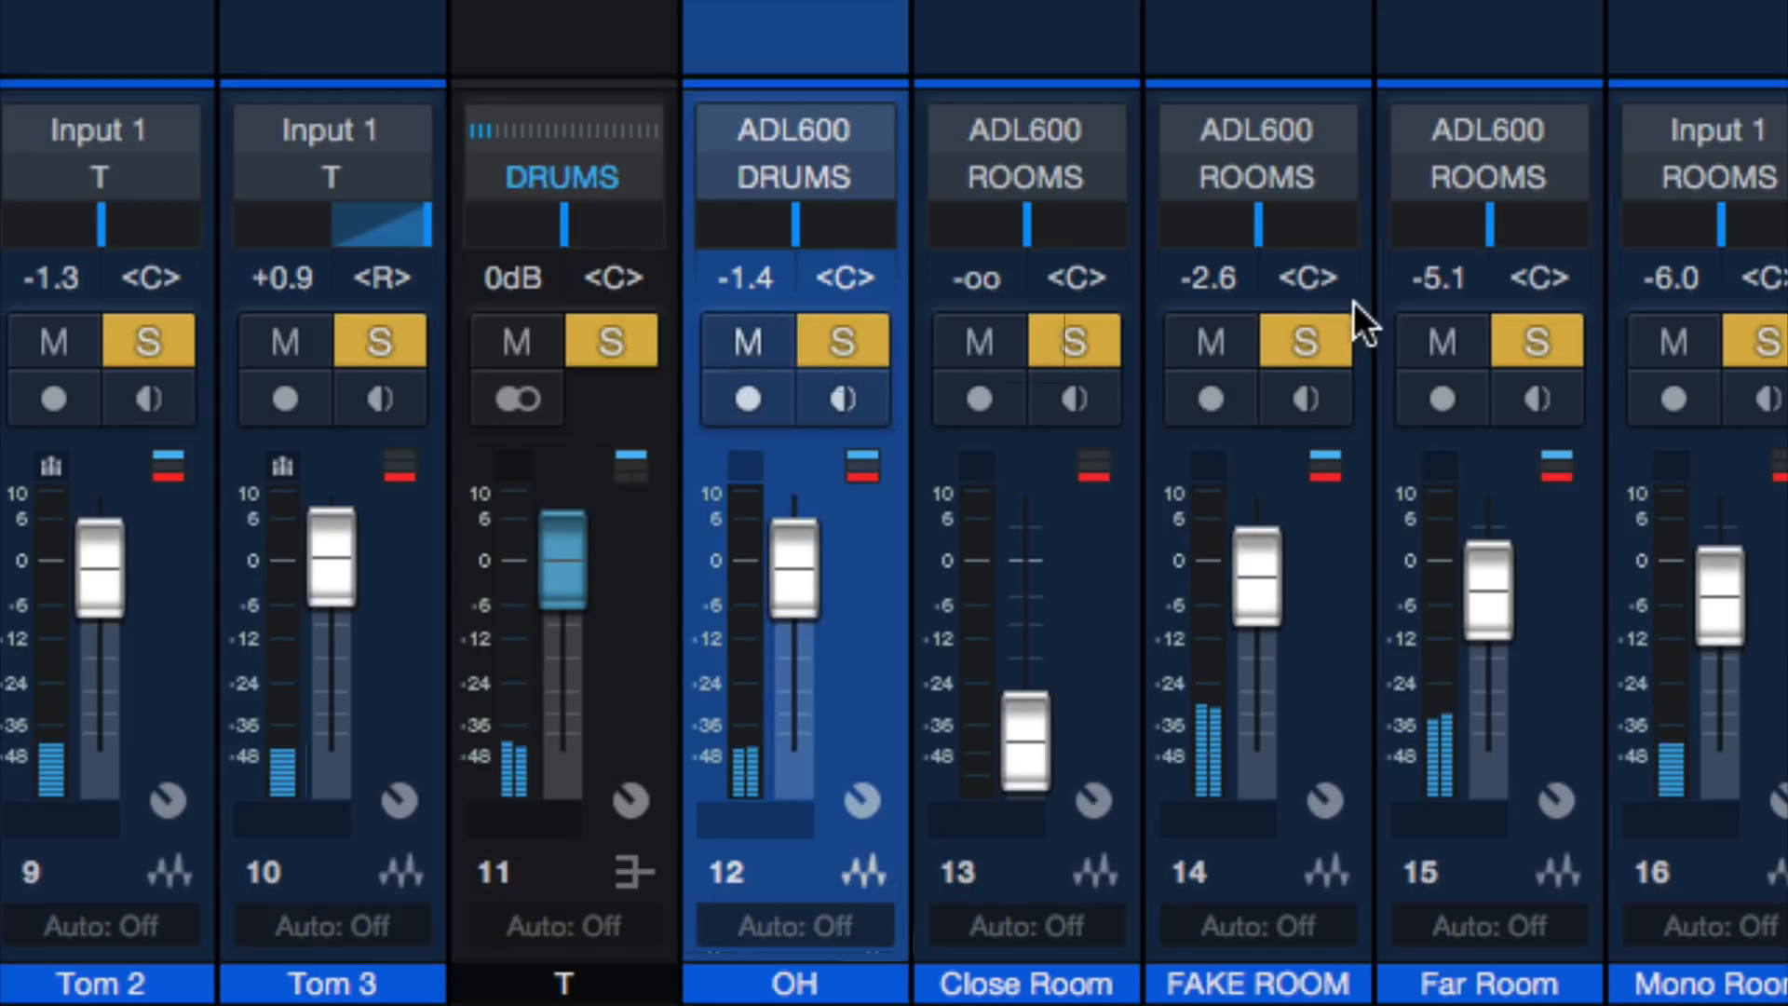
key(shift+s)
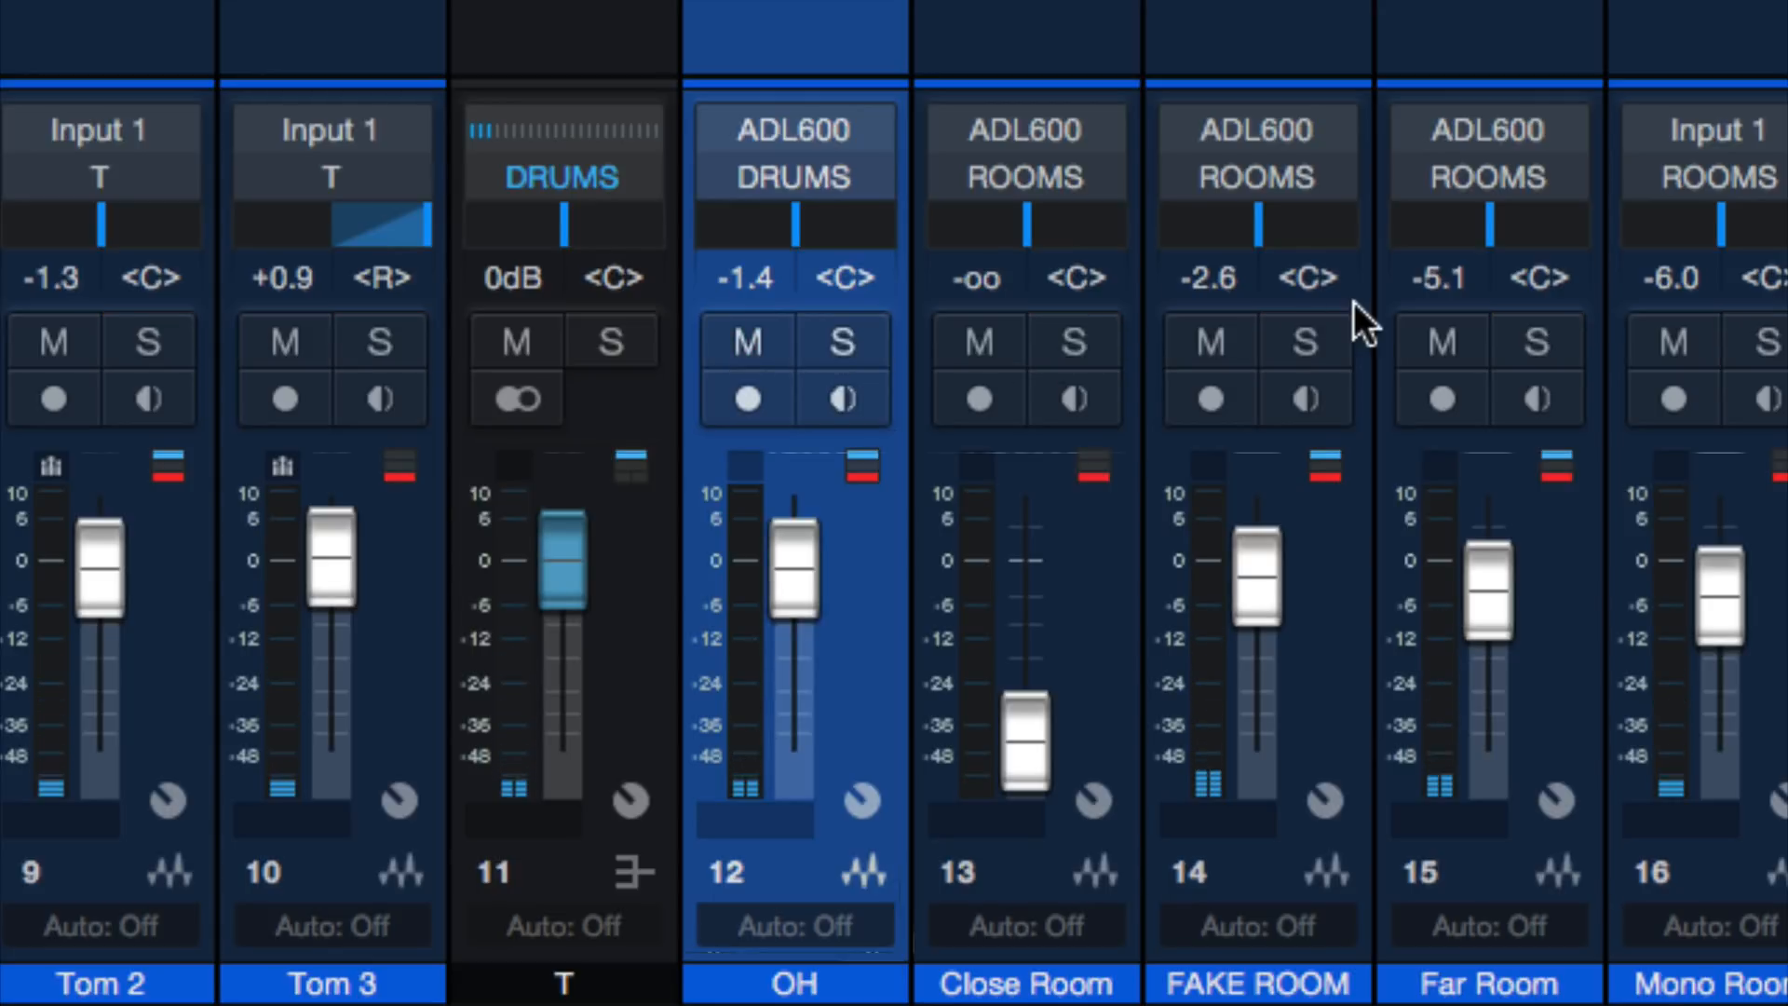
Step: Audition the FAKE ROOM, Far Room and Mono Room channels one after another in solo
click(1312, 342)
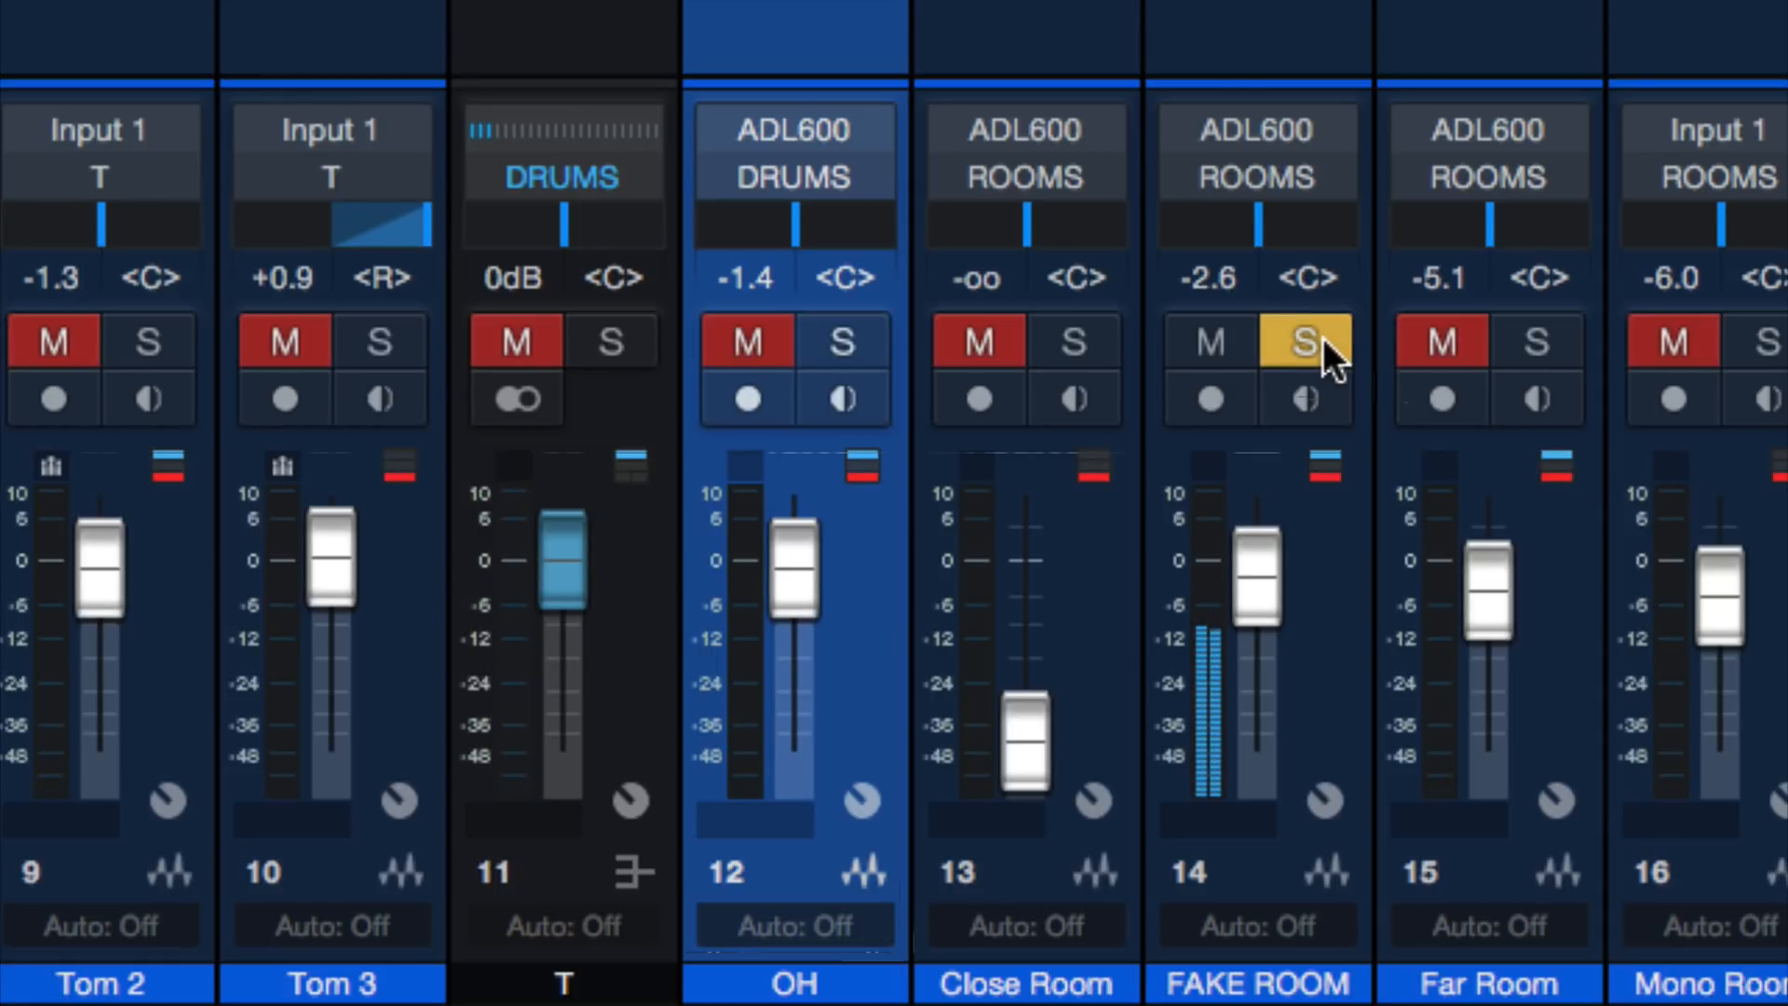
click(1320, 342)
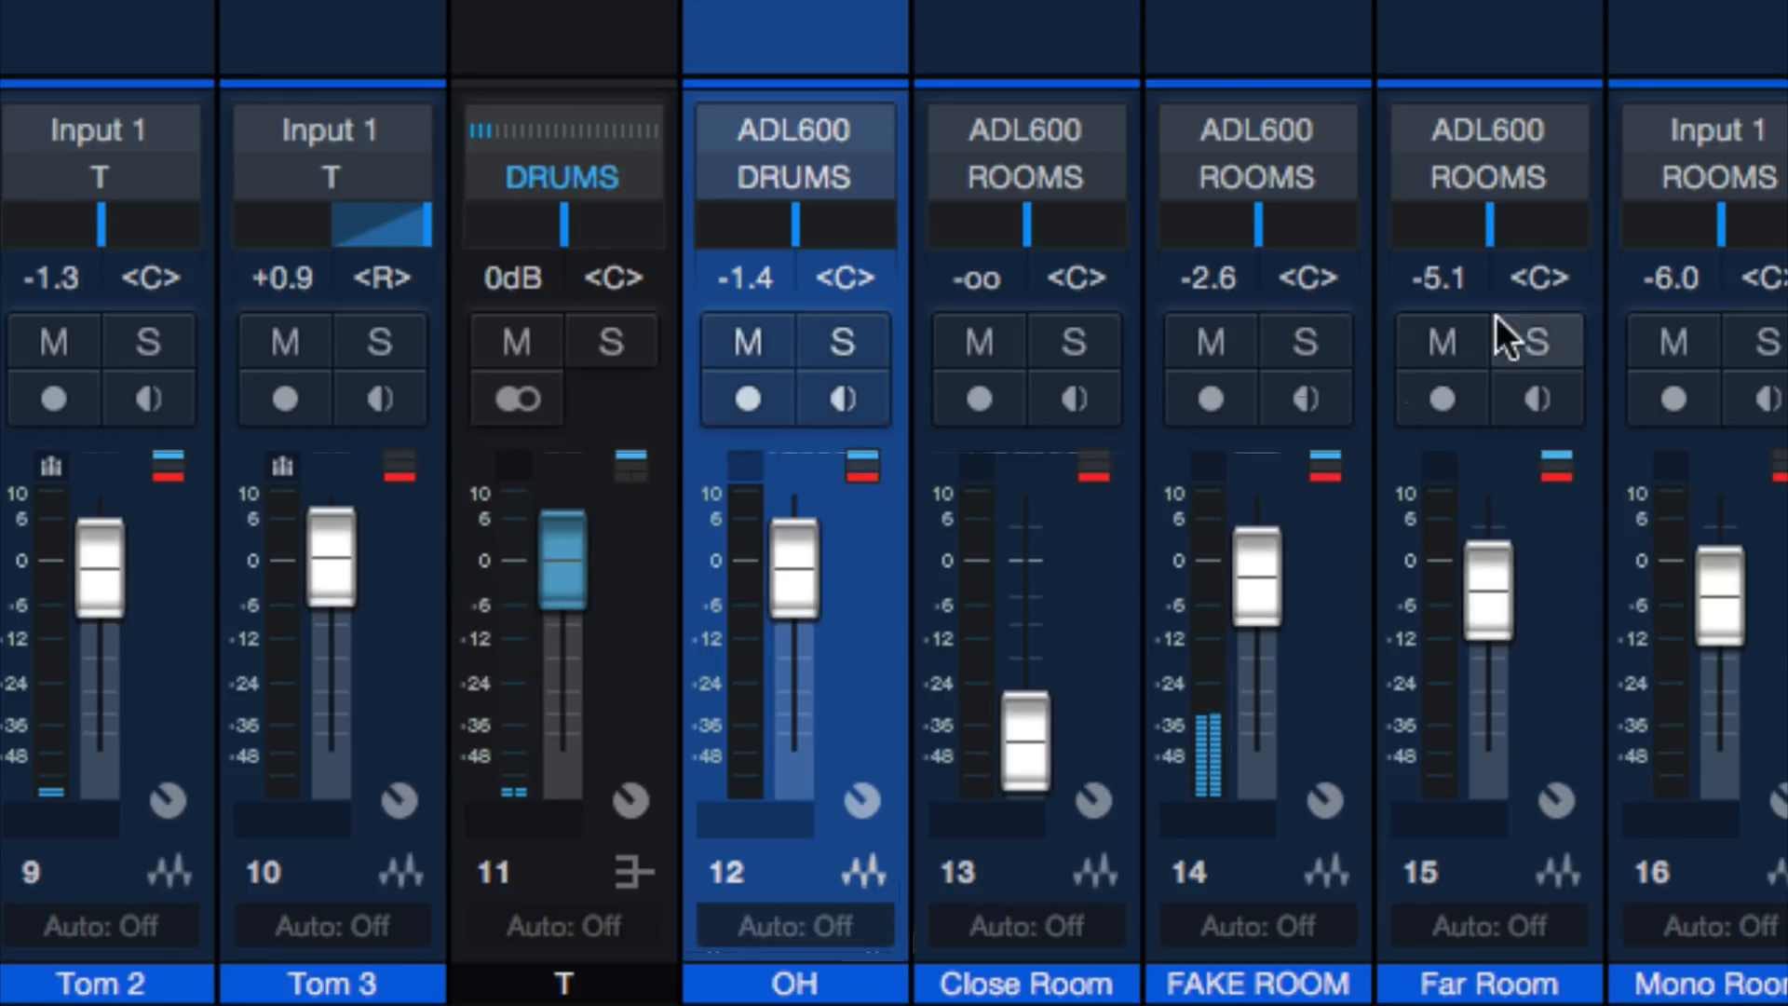
click(1539, 337)
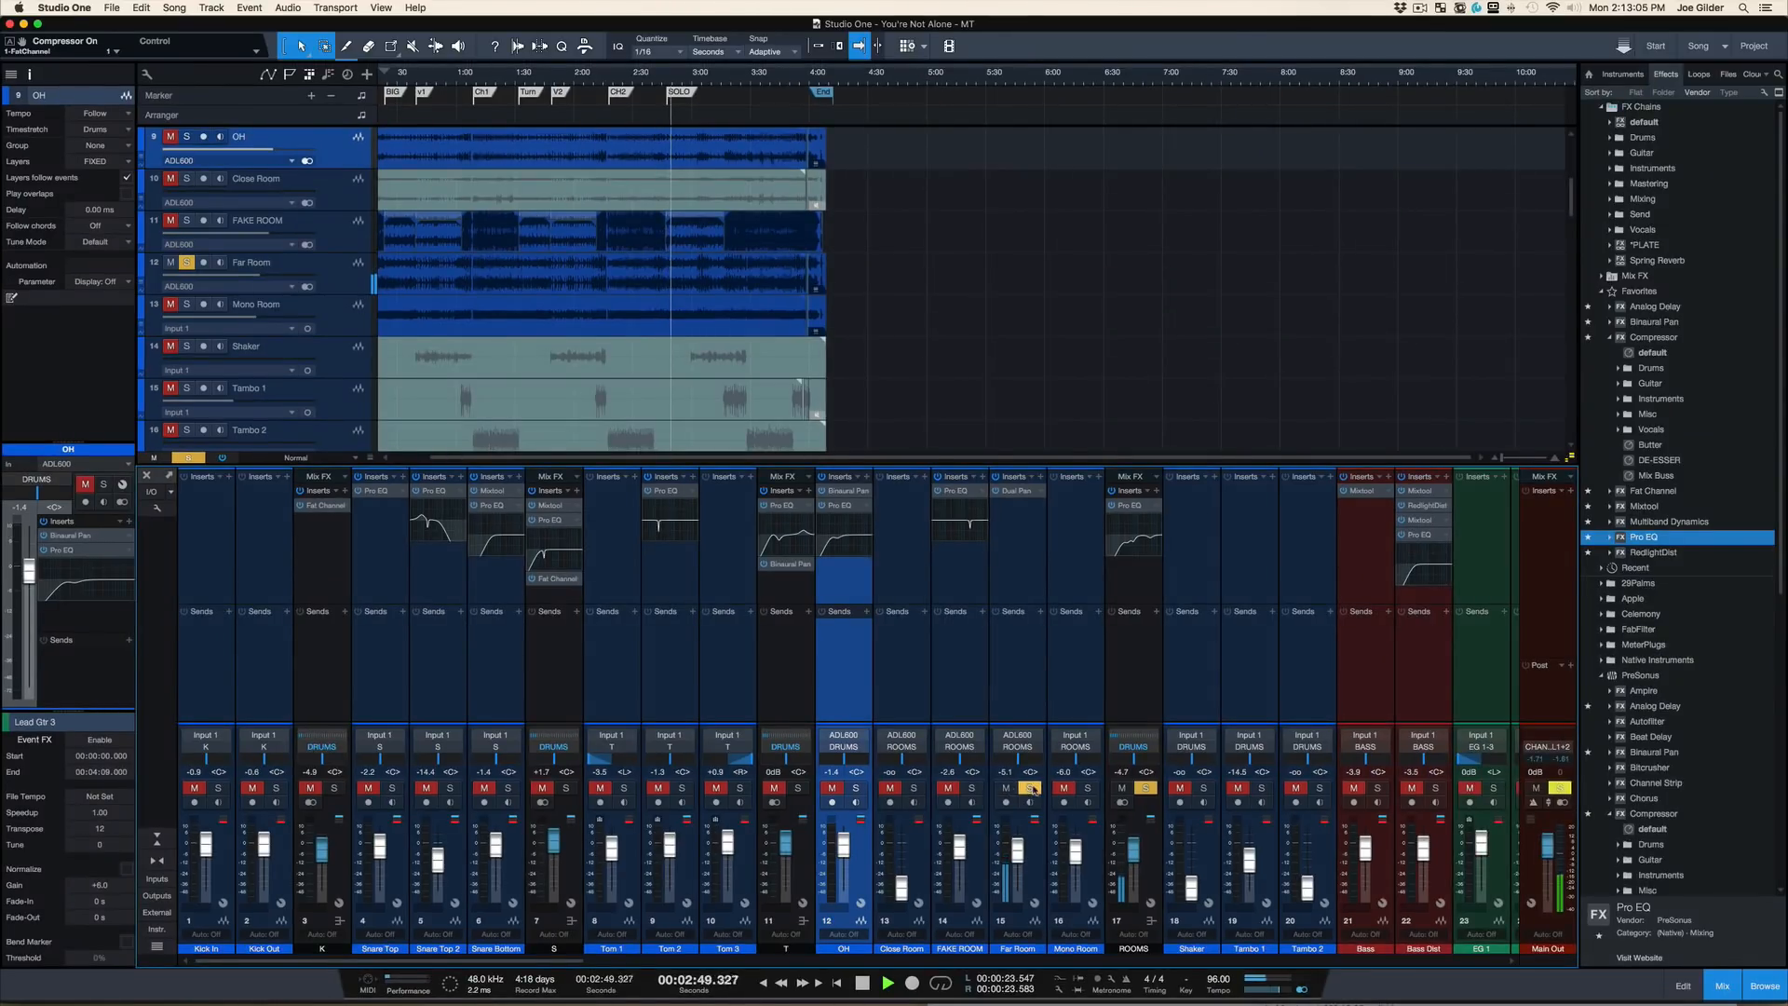
click(1030, 788)
click(1085, 787)
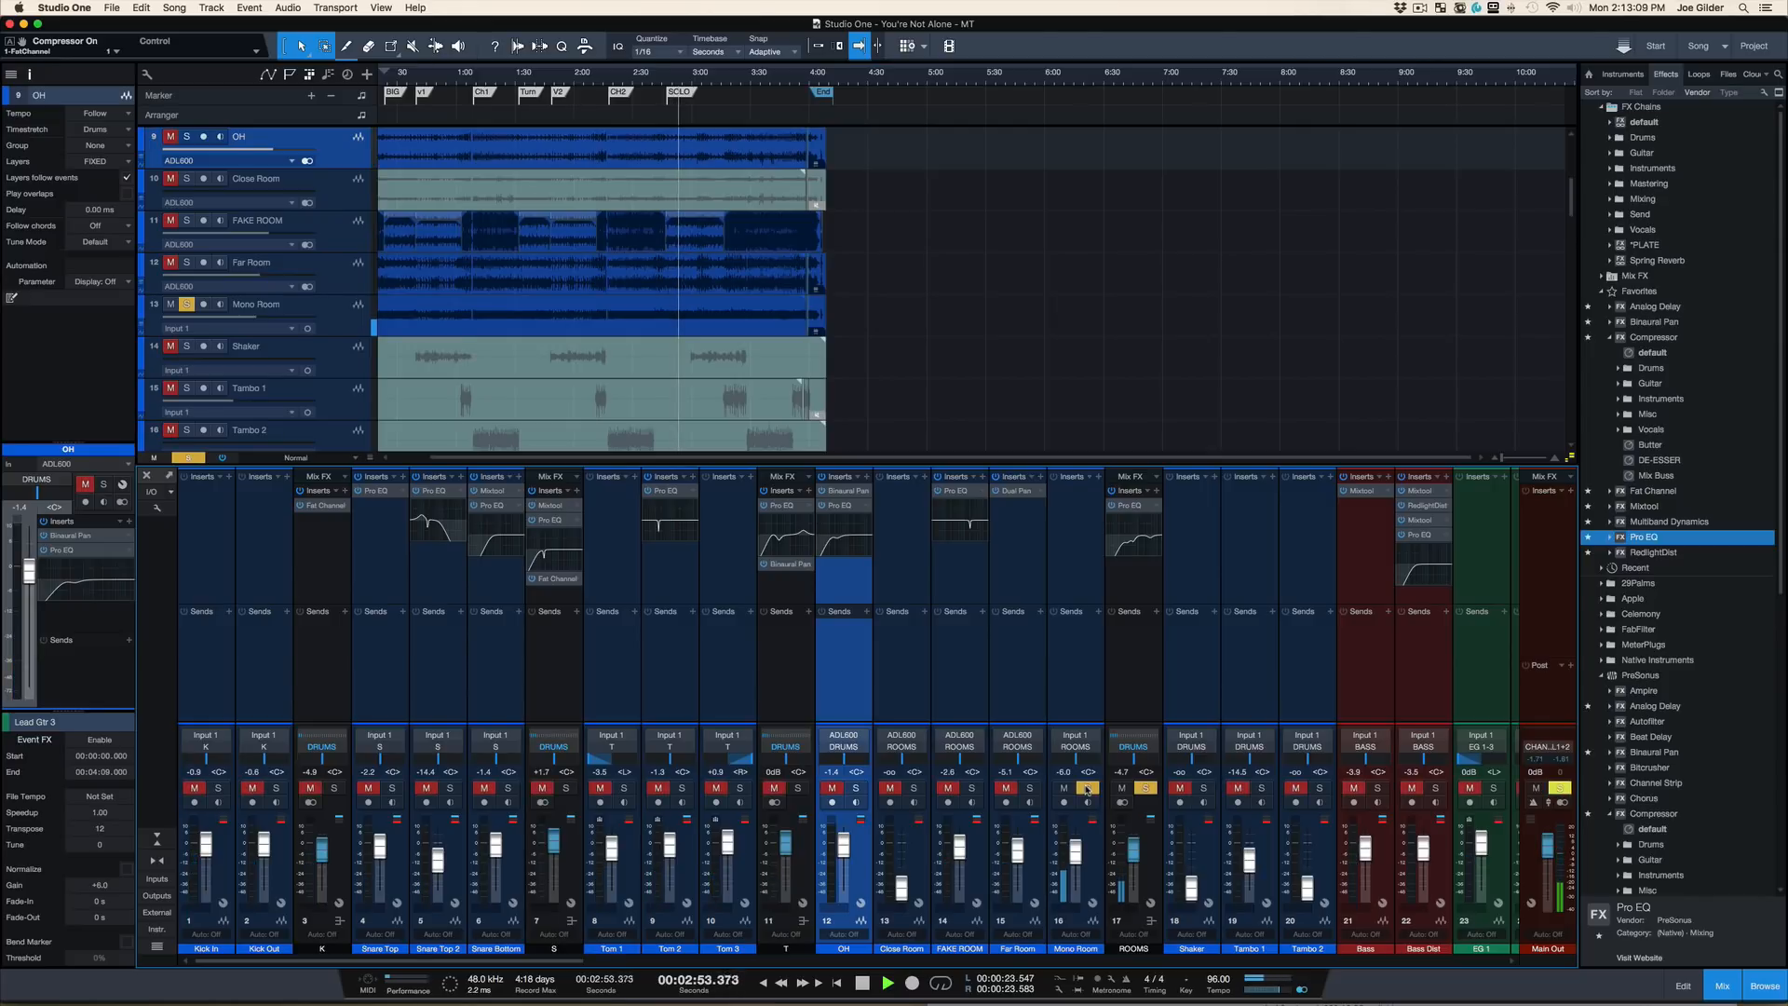
click(1086, 788)
Step: Listen to the mix with the ROOMS bus muted, and unmute it to audition the bus in solo
click(1122, 788)
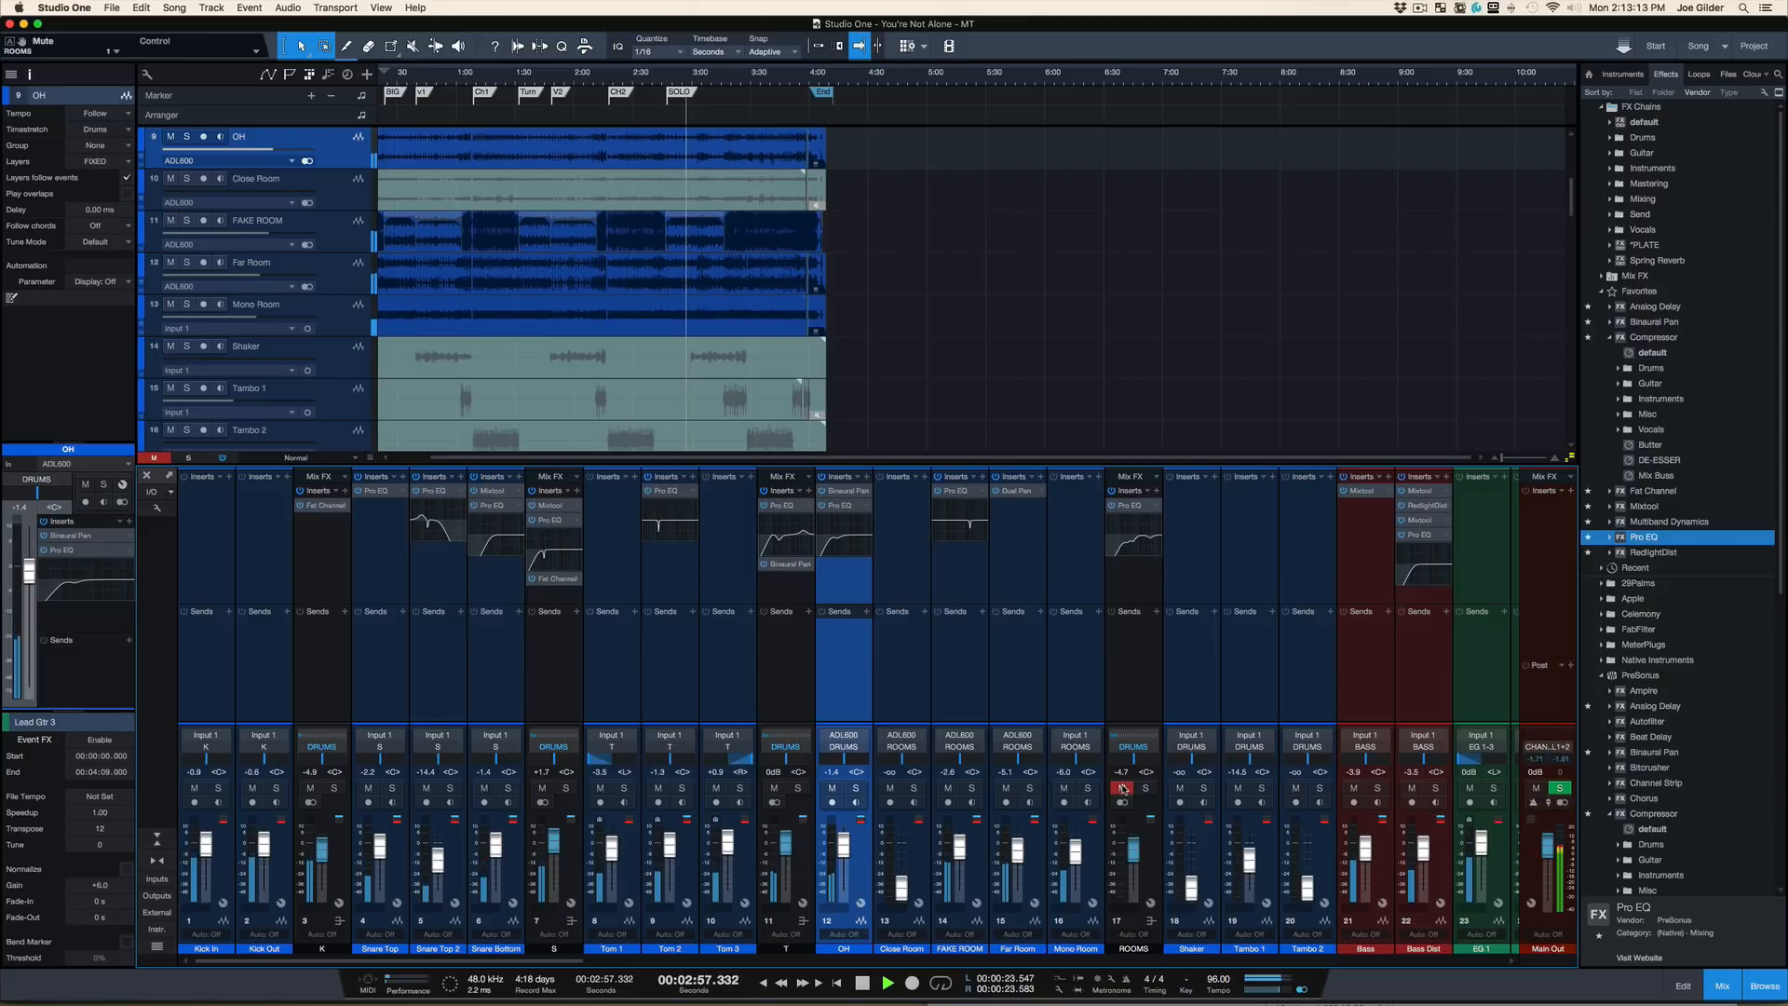
key(space)
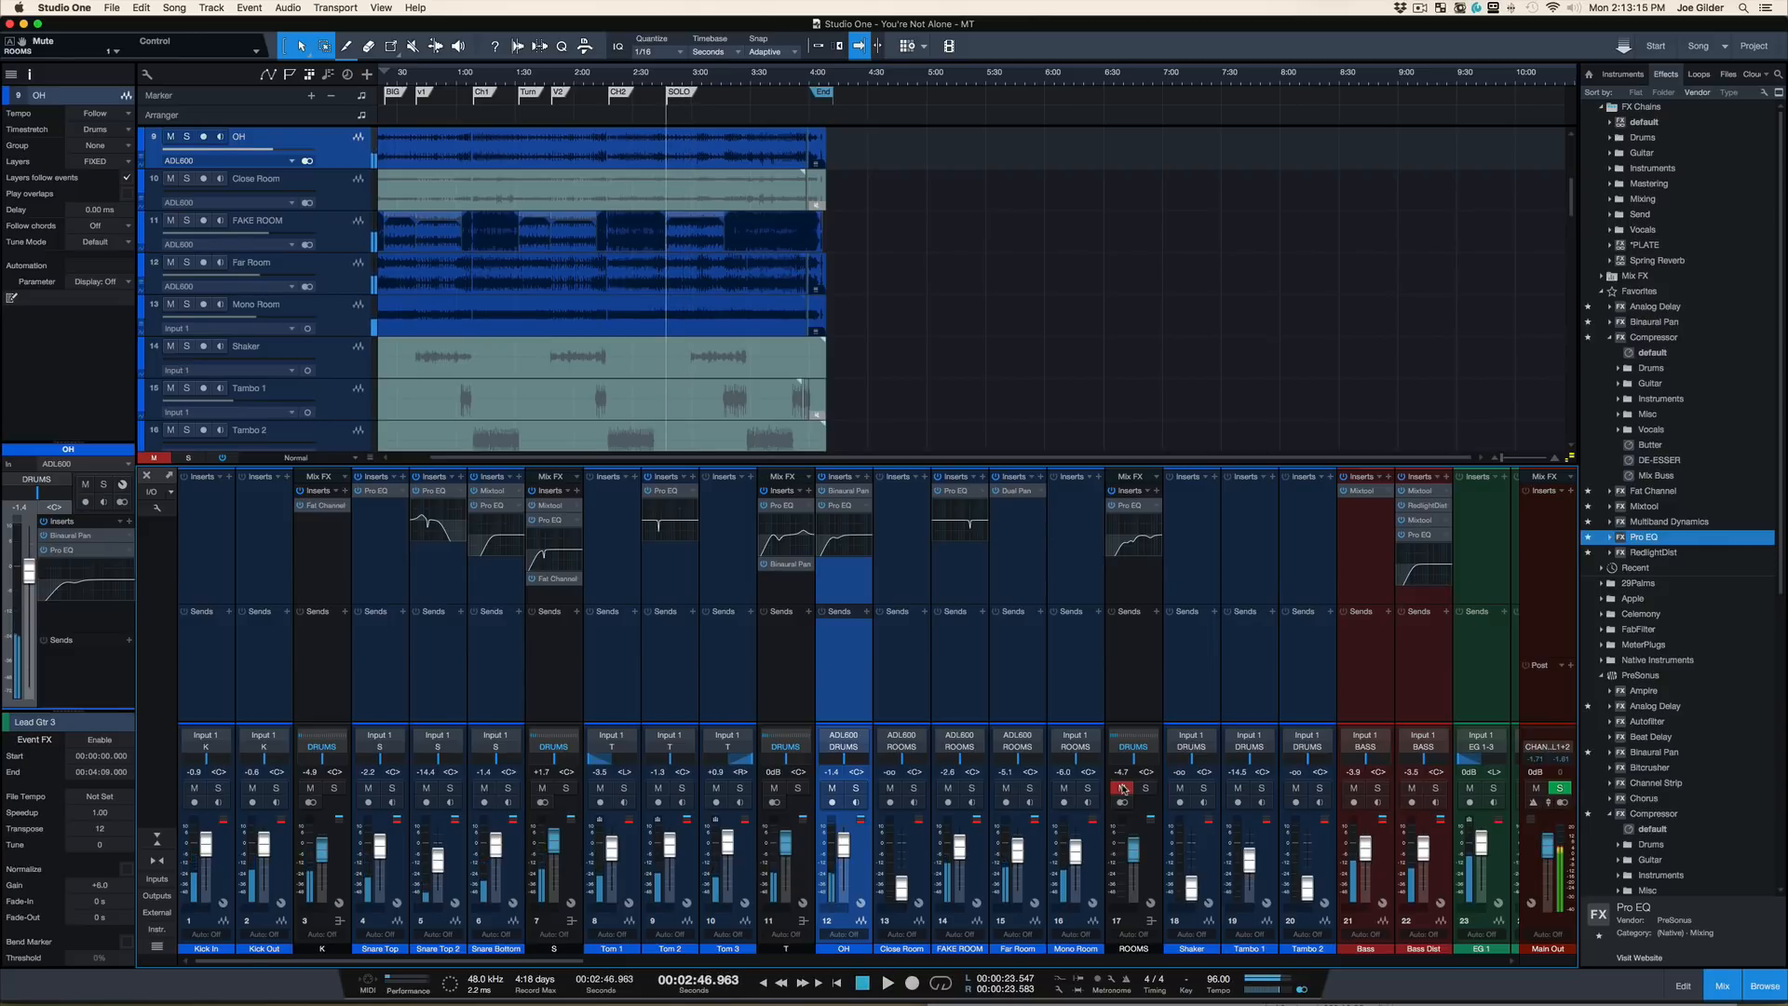
click(1122, 788)
key(space)
click(1145, 787)
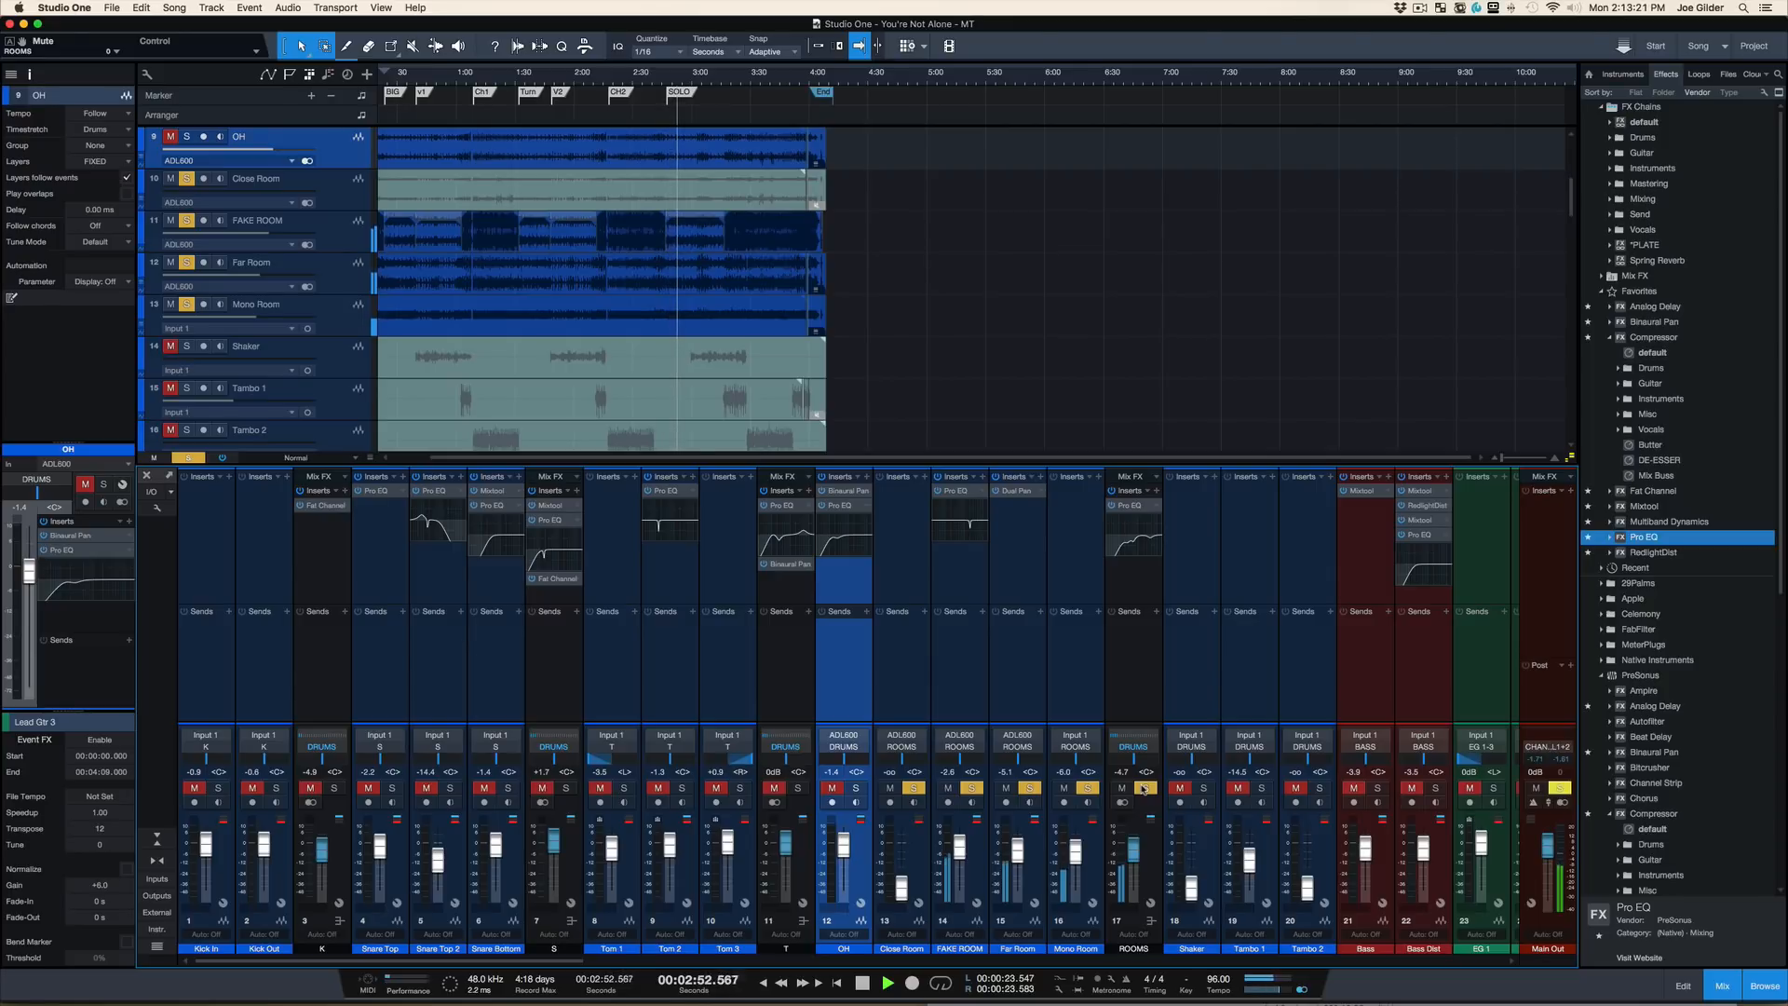
Step: Stop playback, inspect the Pro EQ on the ROOMS bus, and clear all solos
key(space)
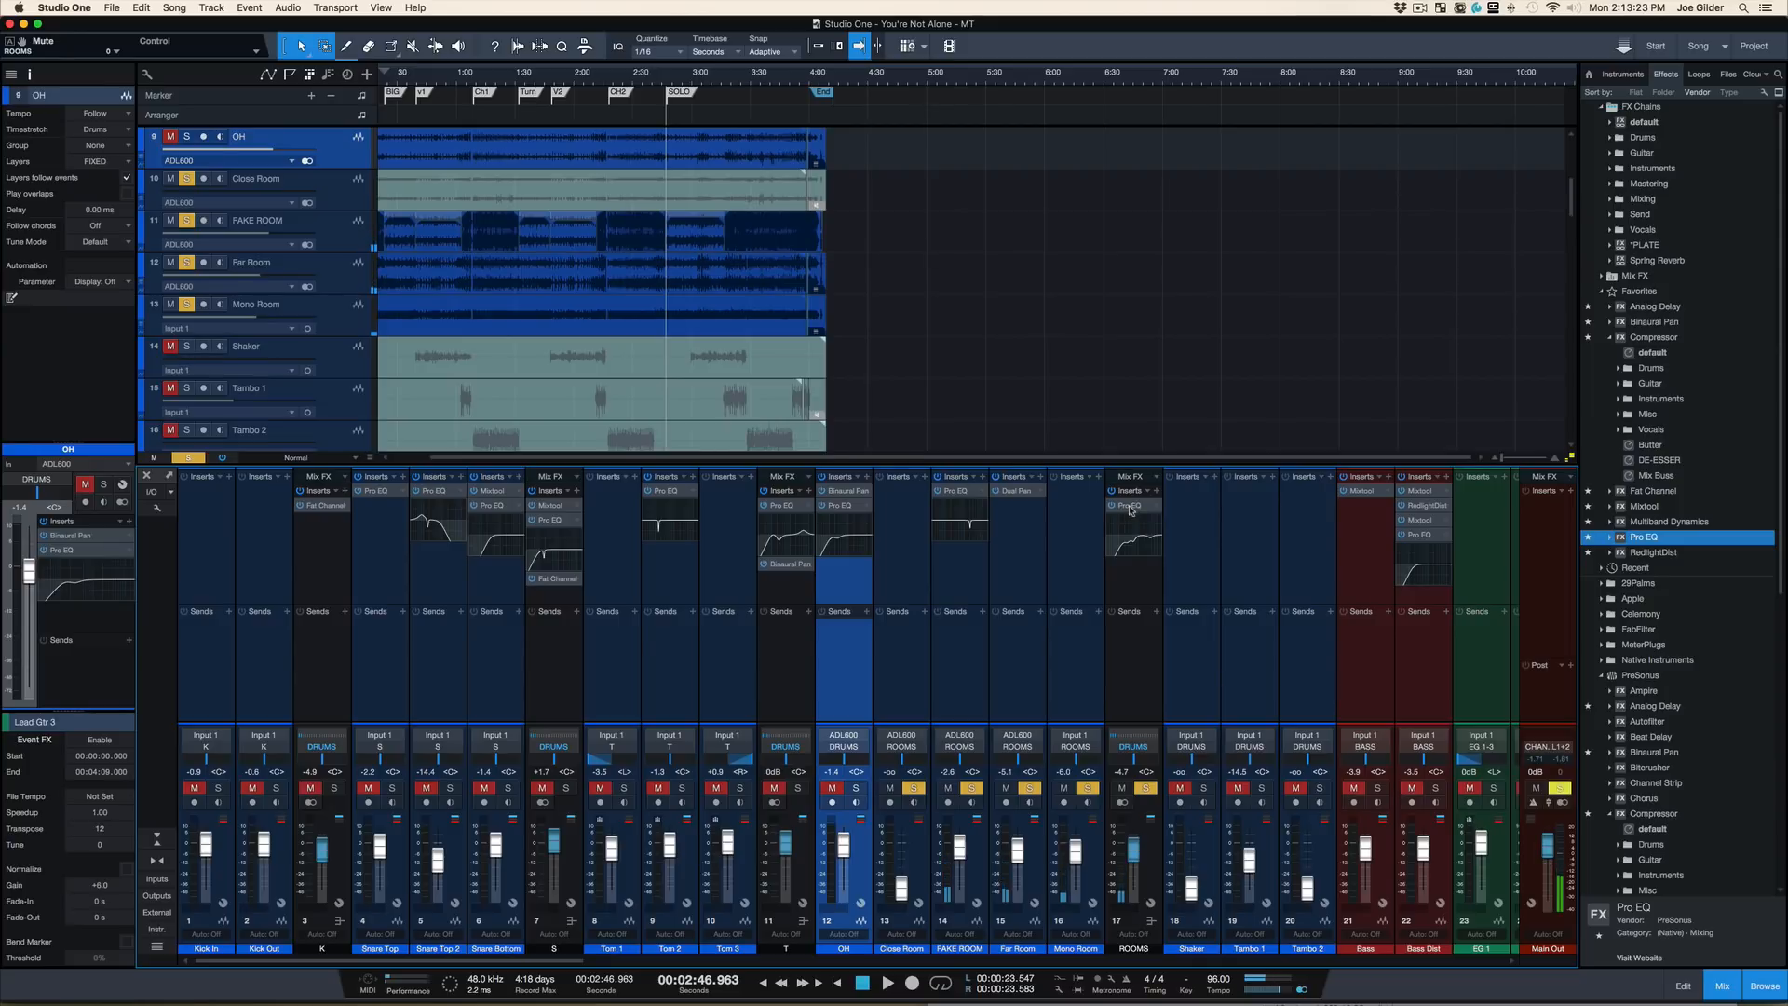
click(1129, 504)
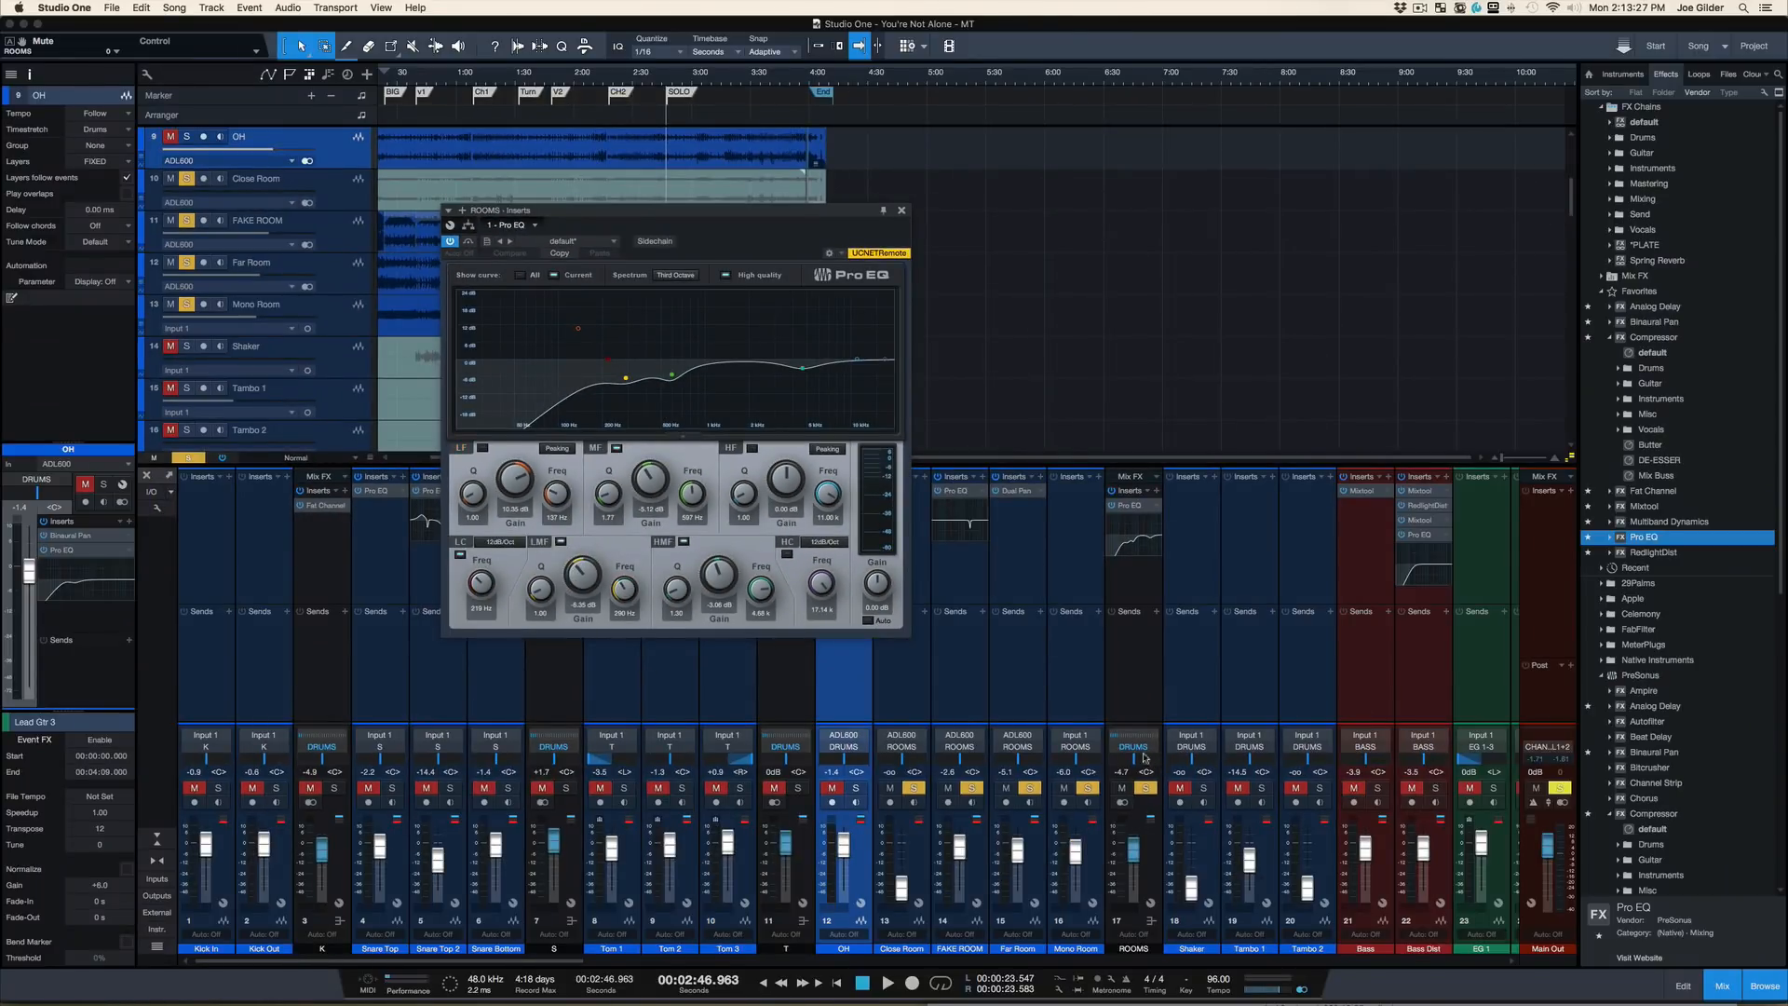
click(900, 210)
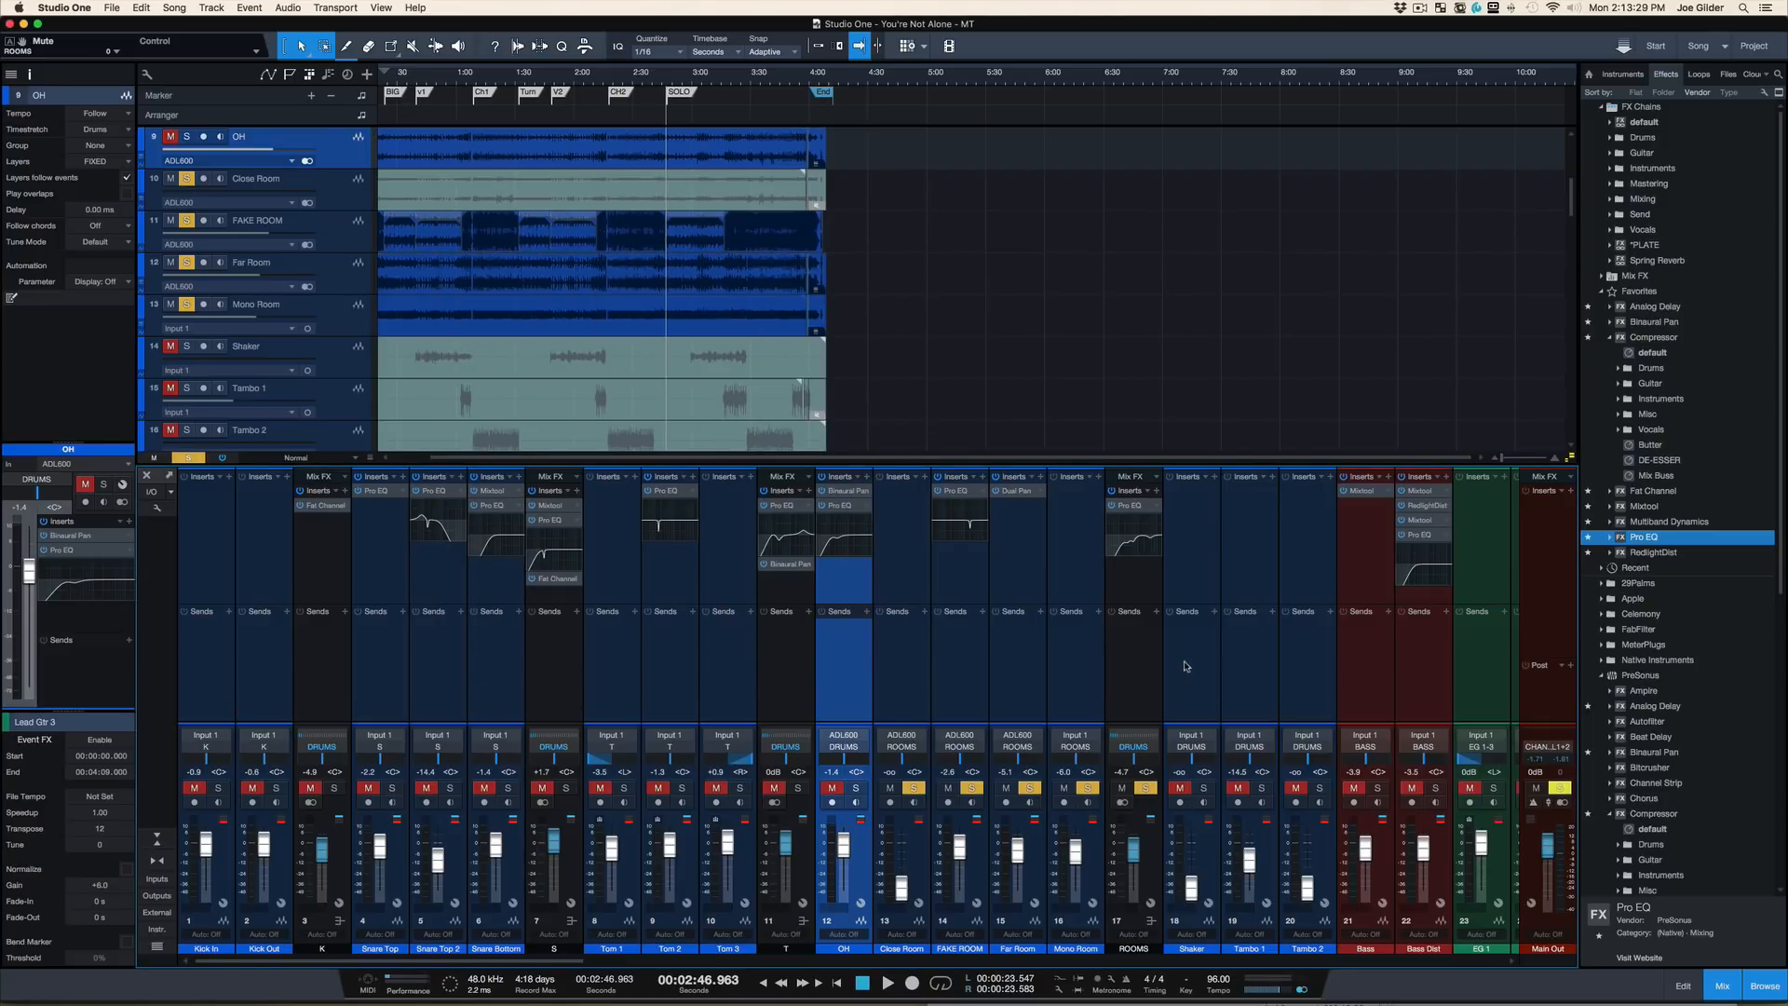
key(shift+s)
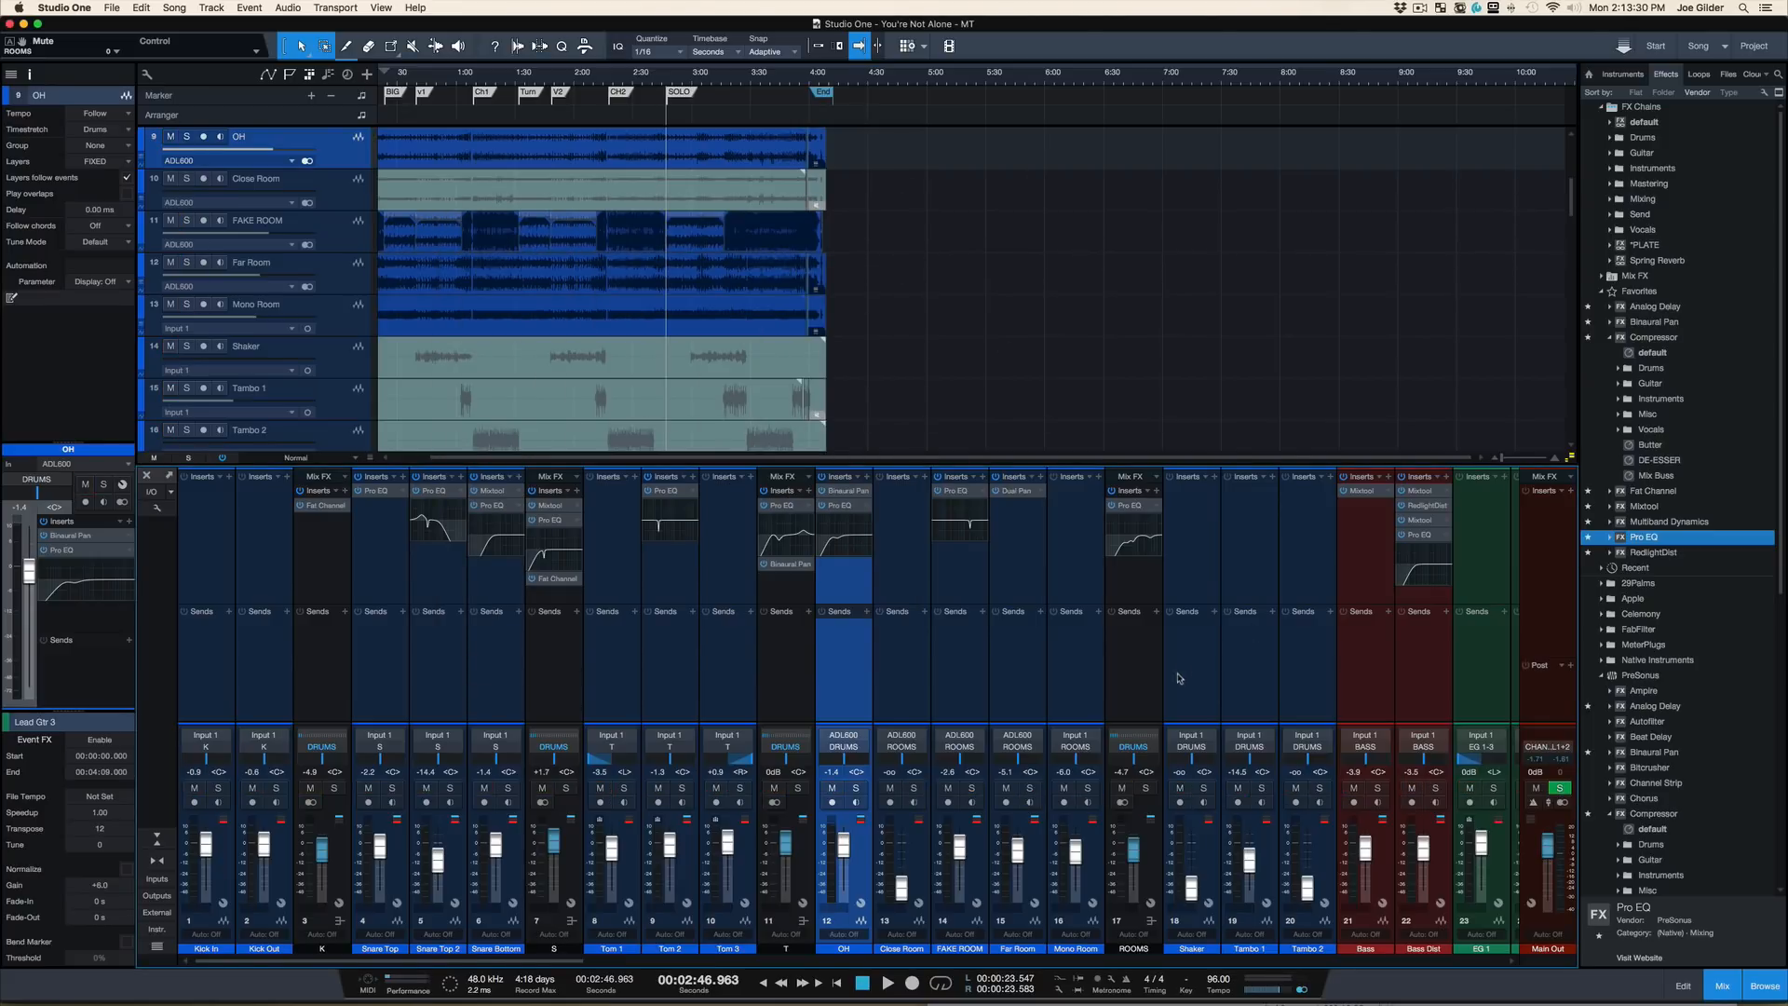
Step: Route the ROOMS bus output to MIX BUS and play back the full mix
click(1133, 746)
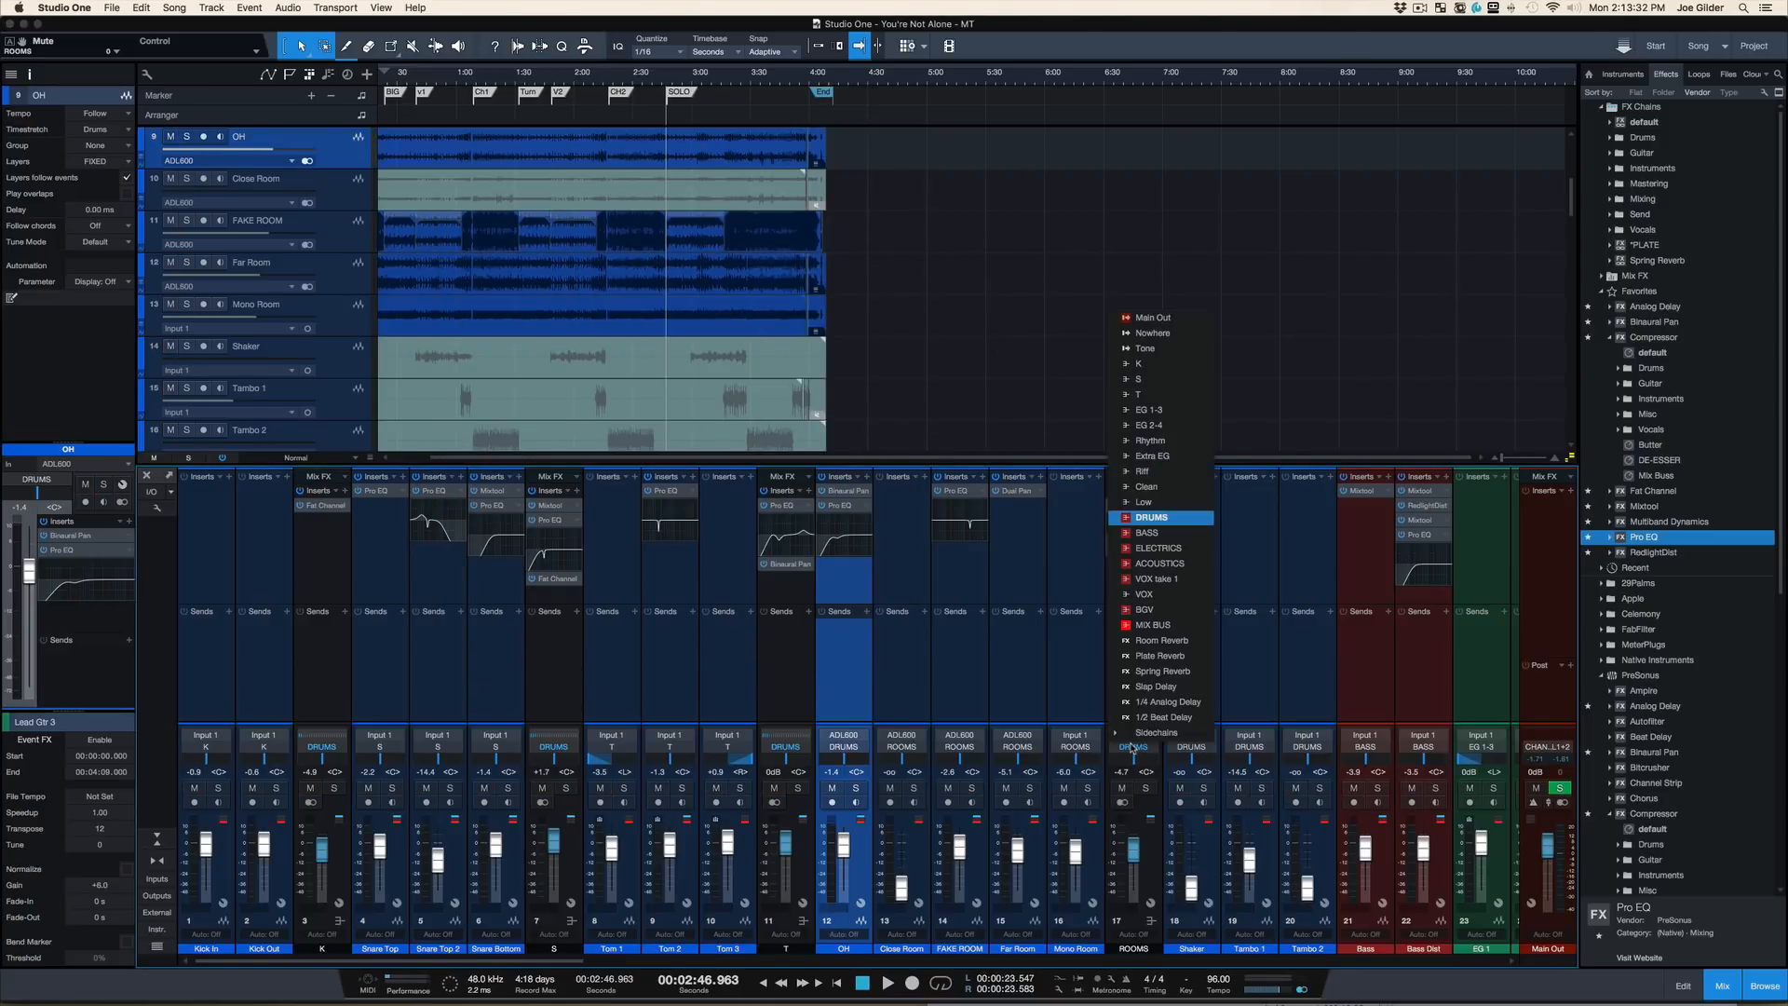
click(1151, 624)
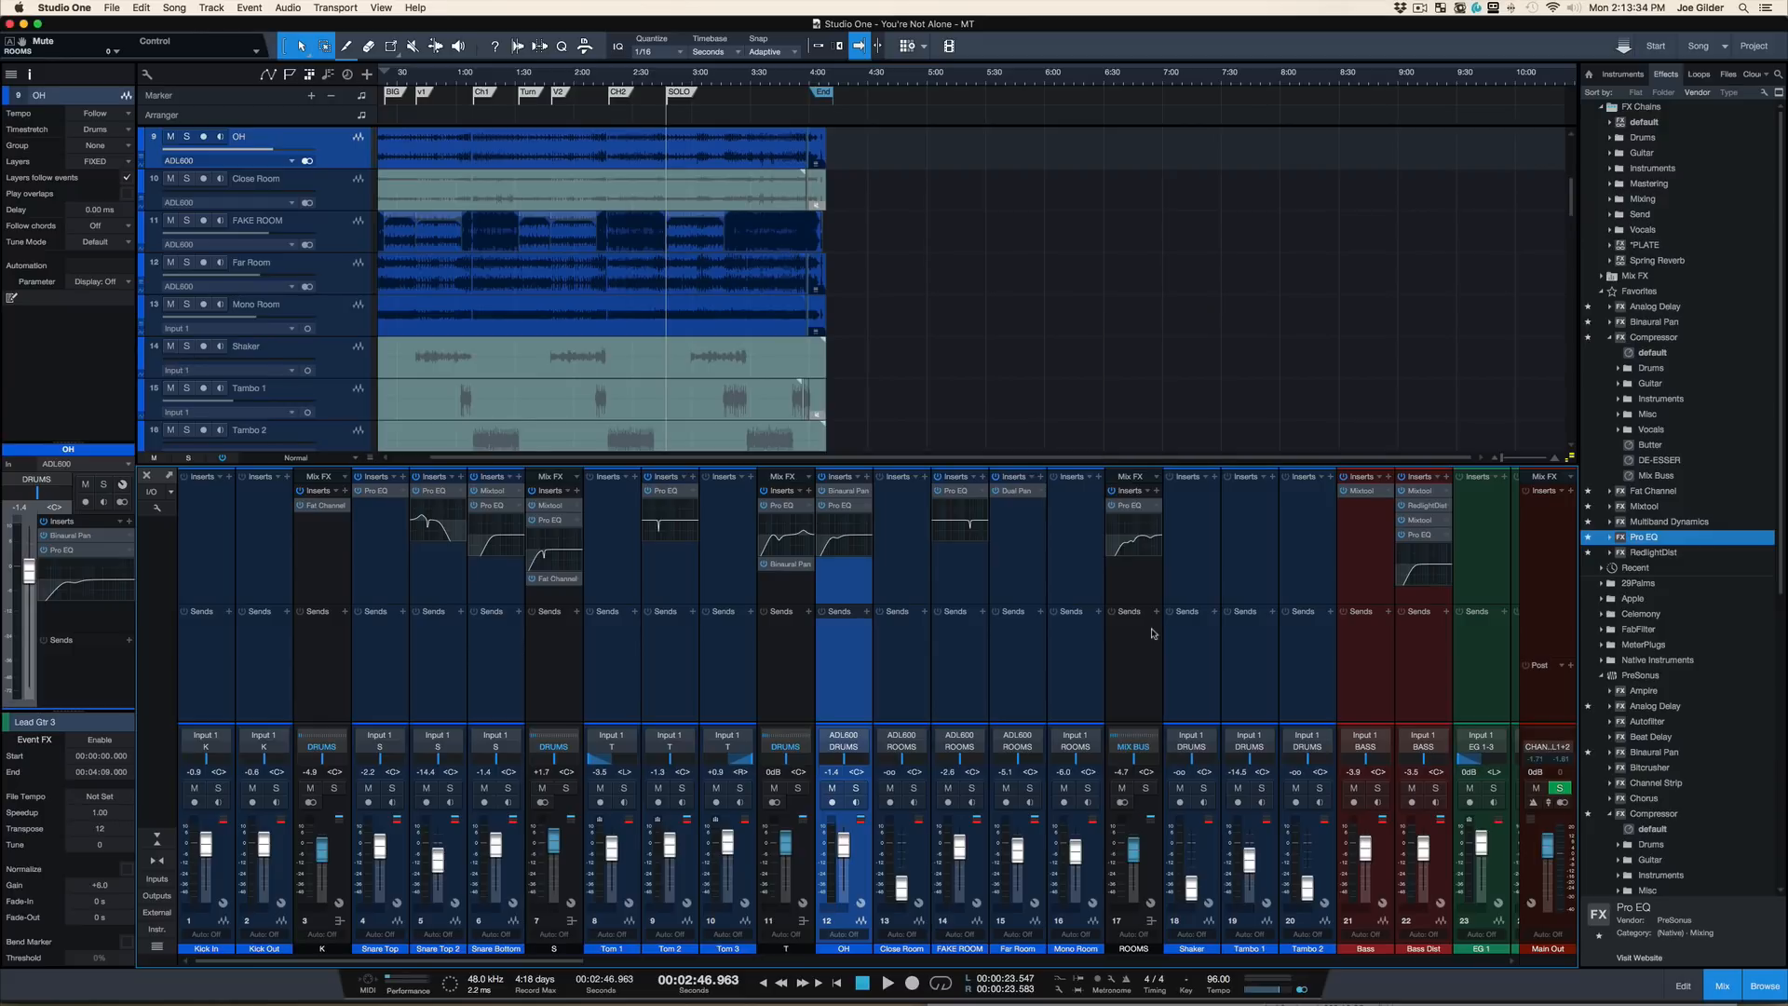
click(1148, 693)
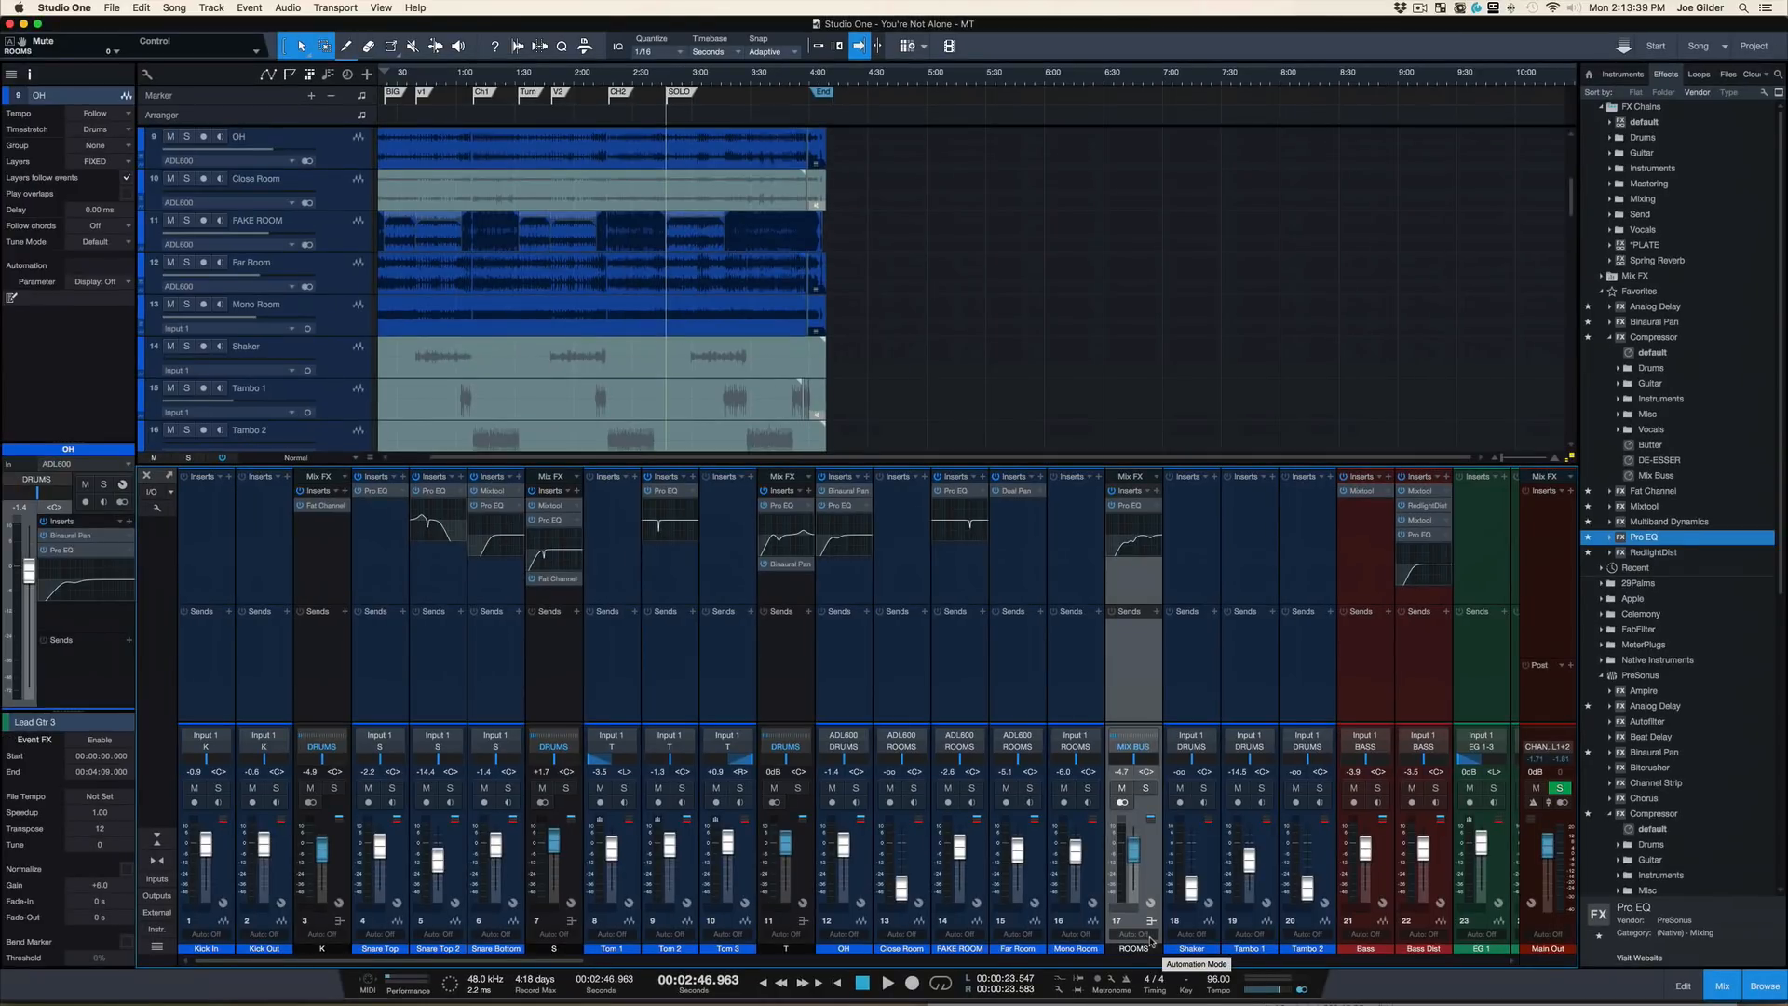
key(space)
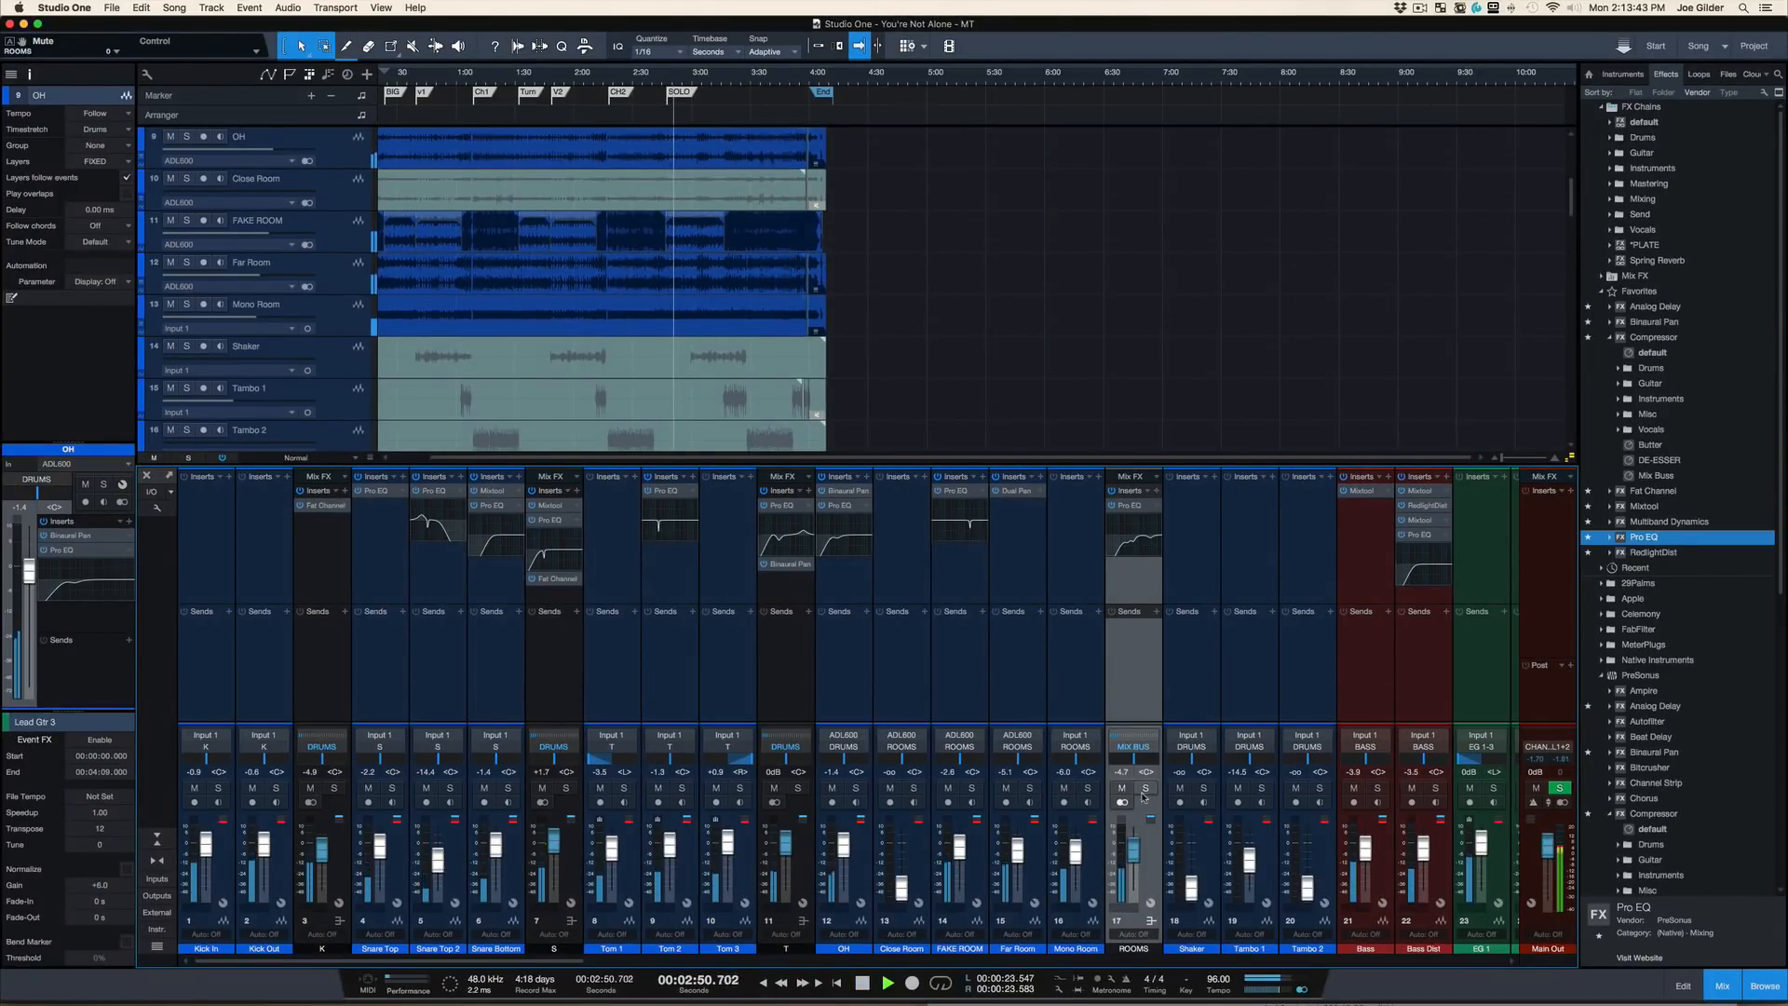
Step: Return the ROOMS bus output to DRUMS during playback, listen for comparison, and stop
click(1134, 749)
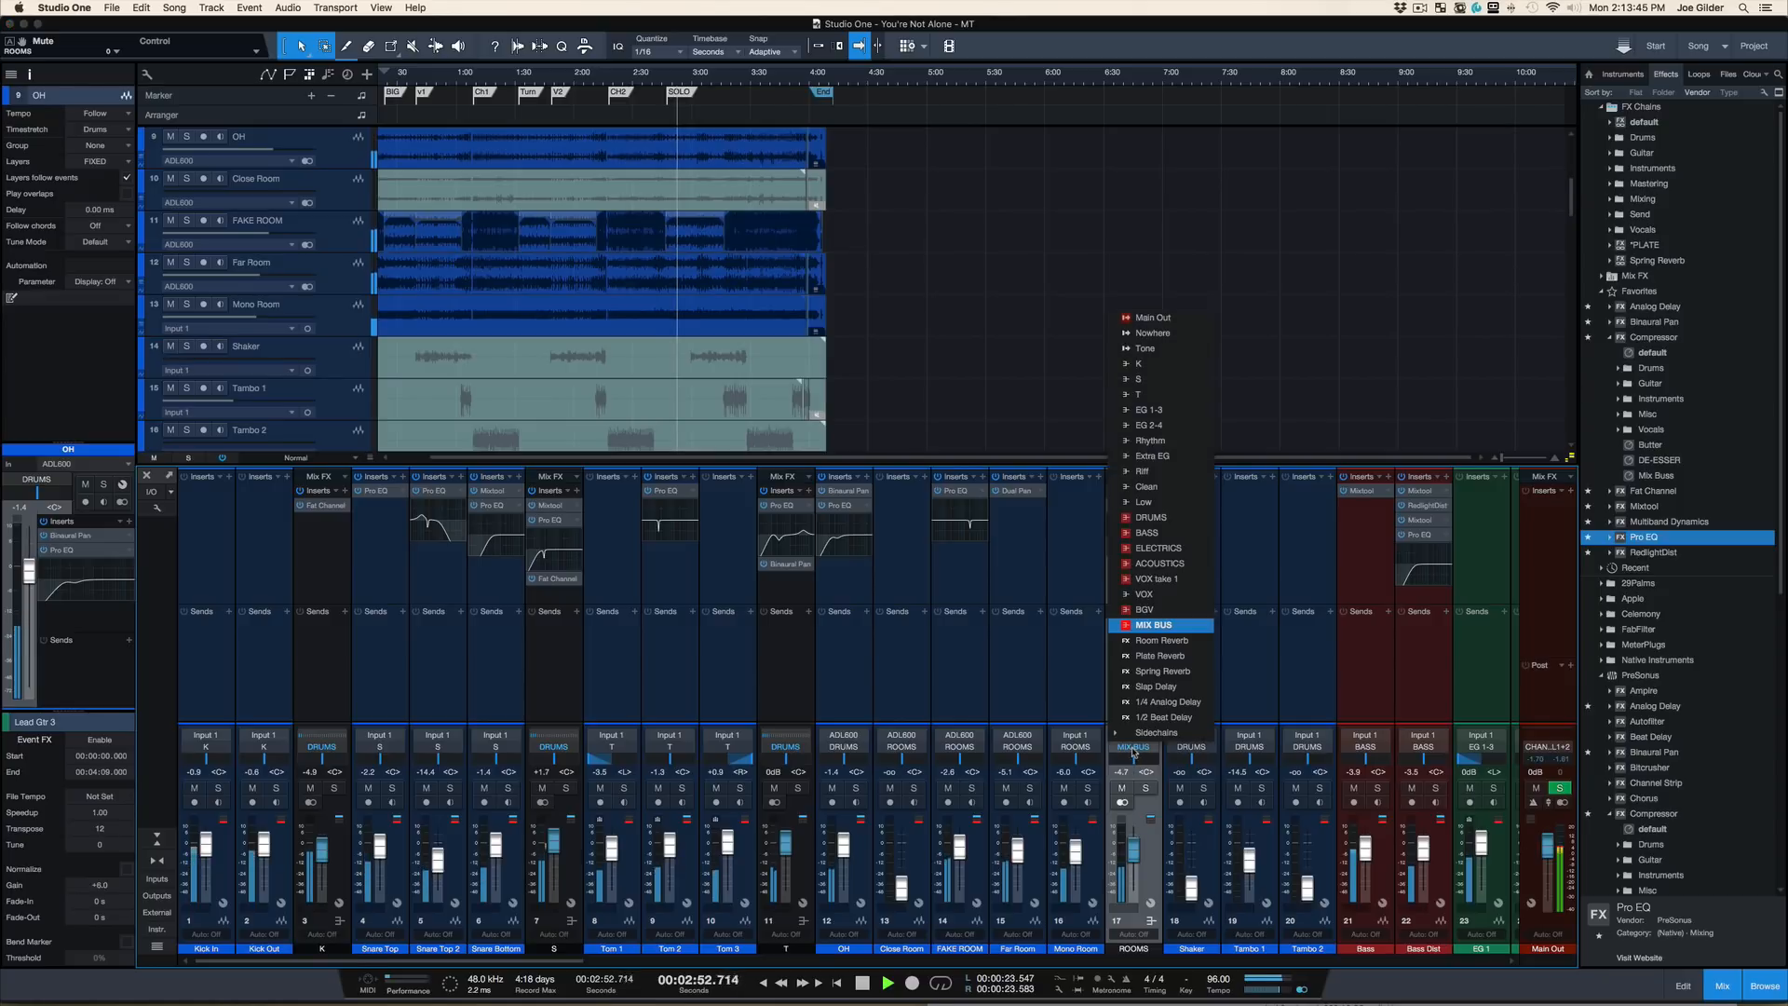
click(1167, 518)
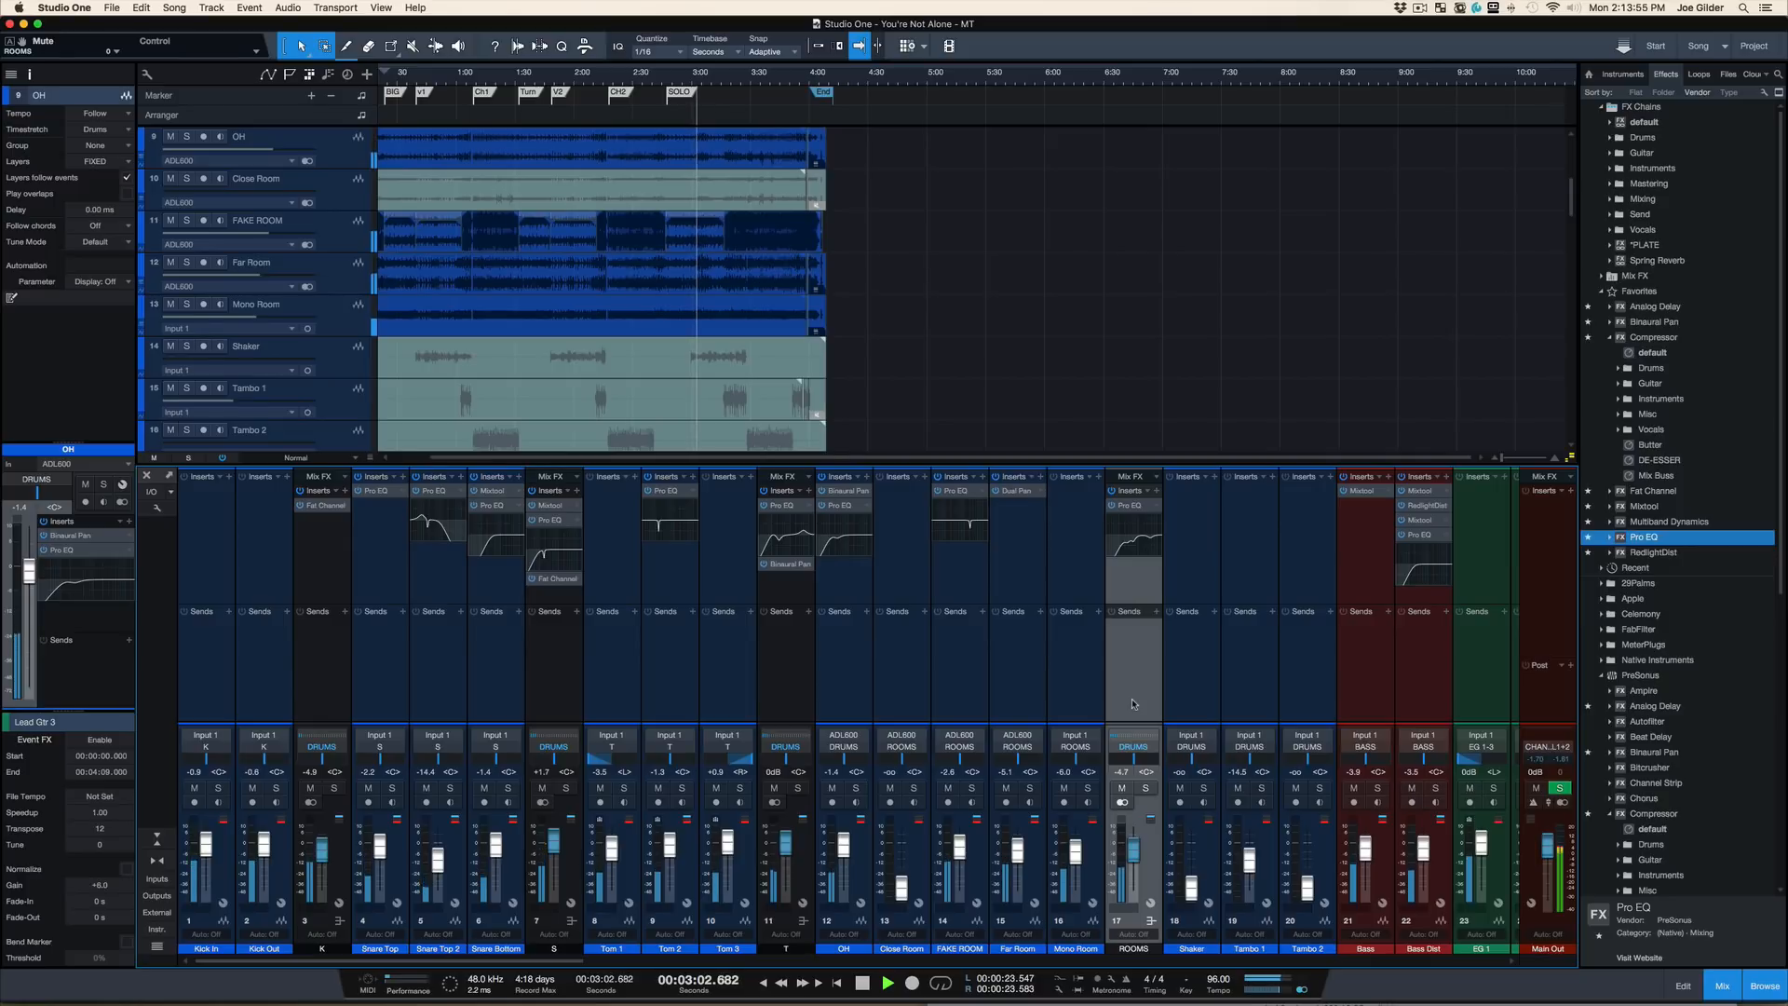
click(1132, 748)
key(Escape)
key(space)
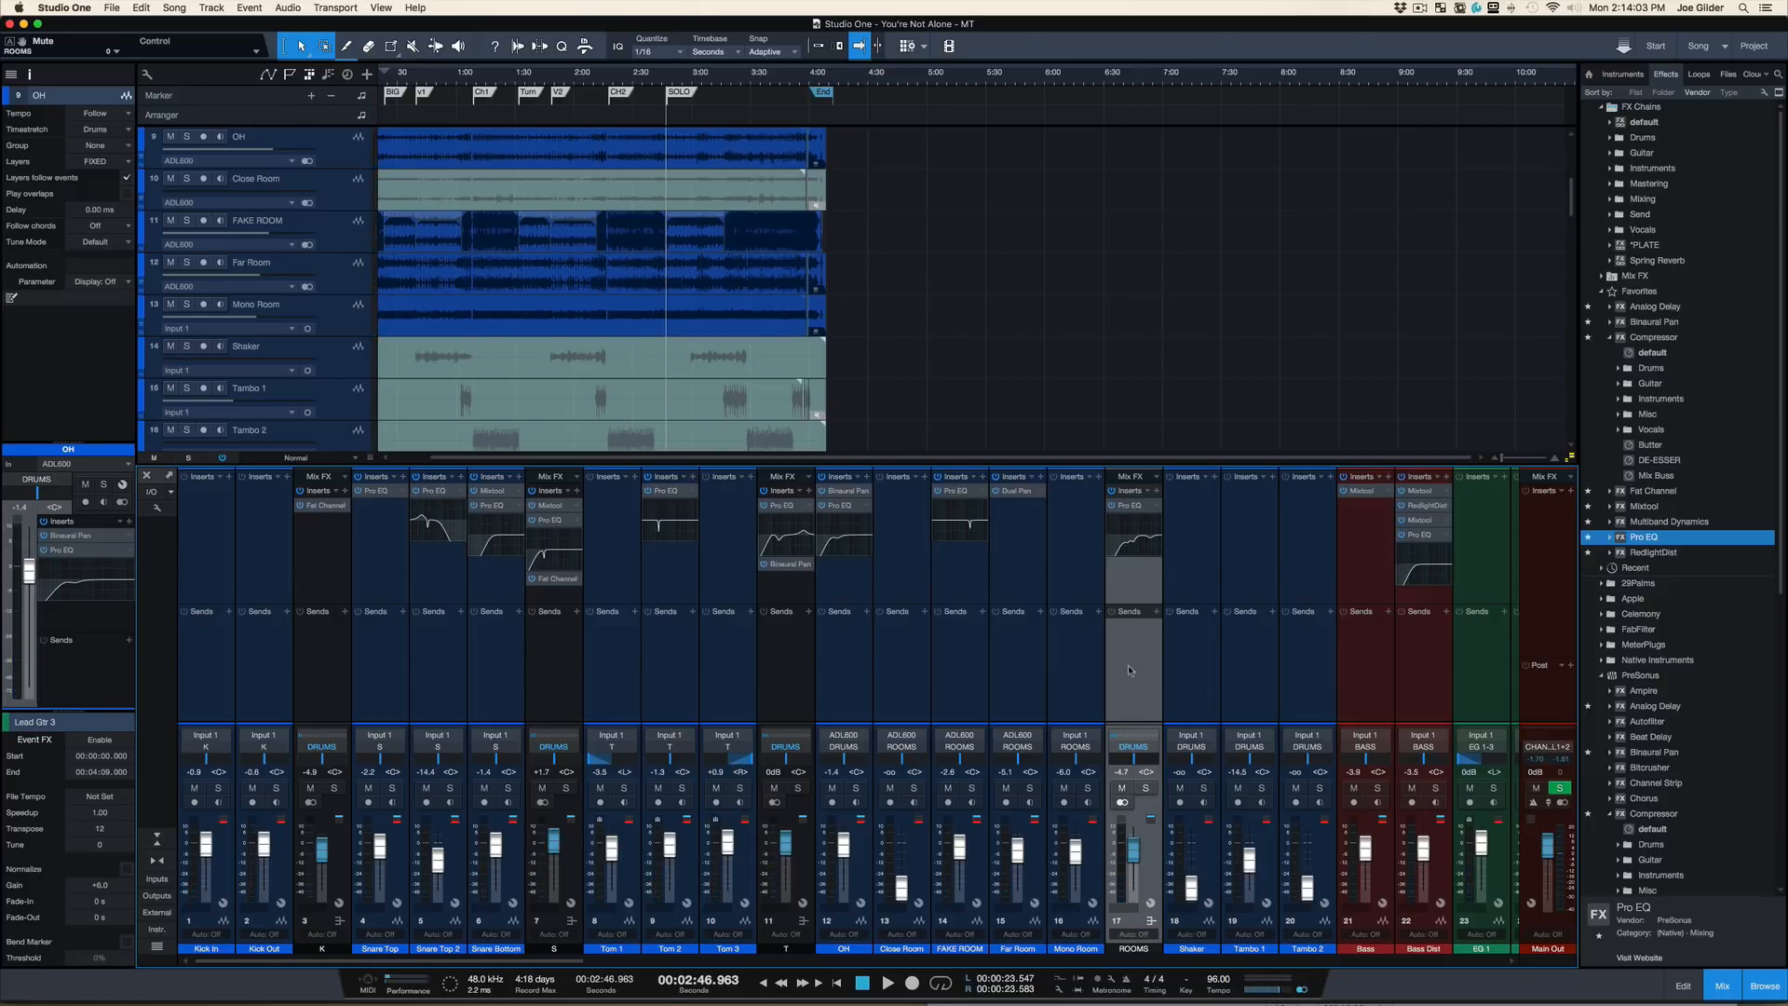
Step: Solo the DRUMS bus and play back the drums with the ROOMS bus in view
scroll(1055, 663, right, 20)
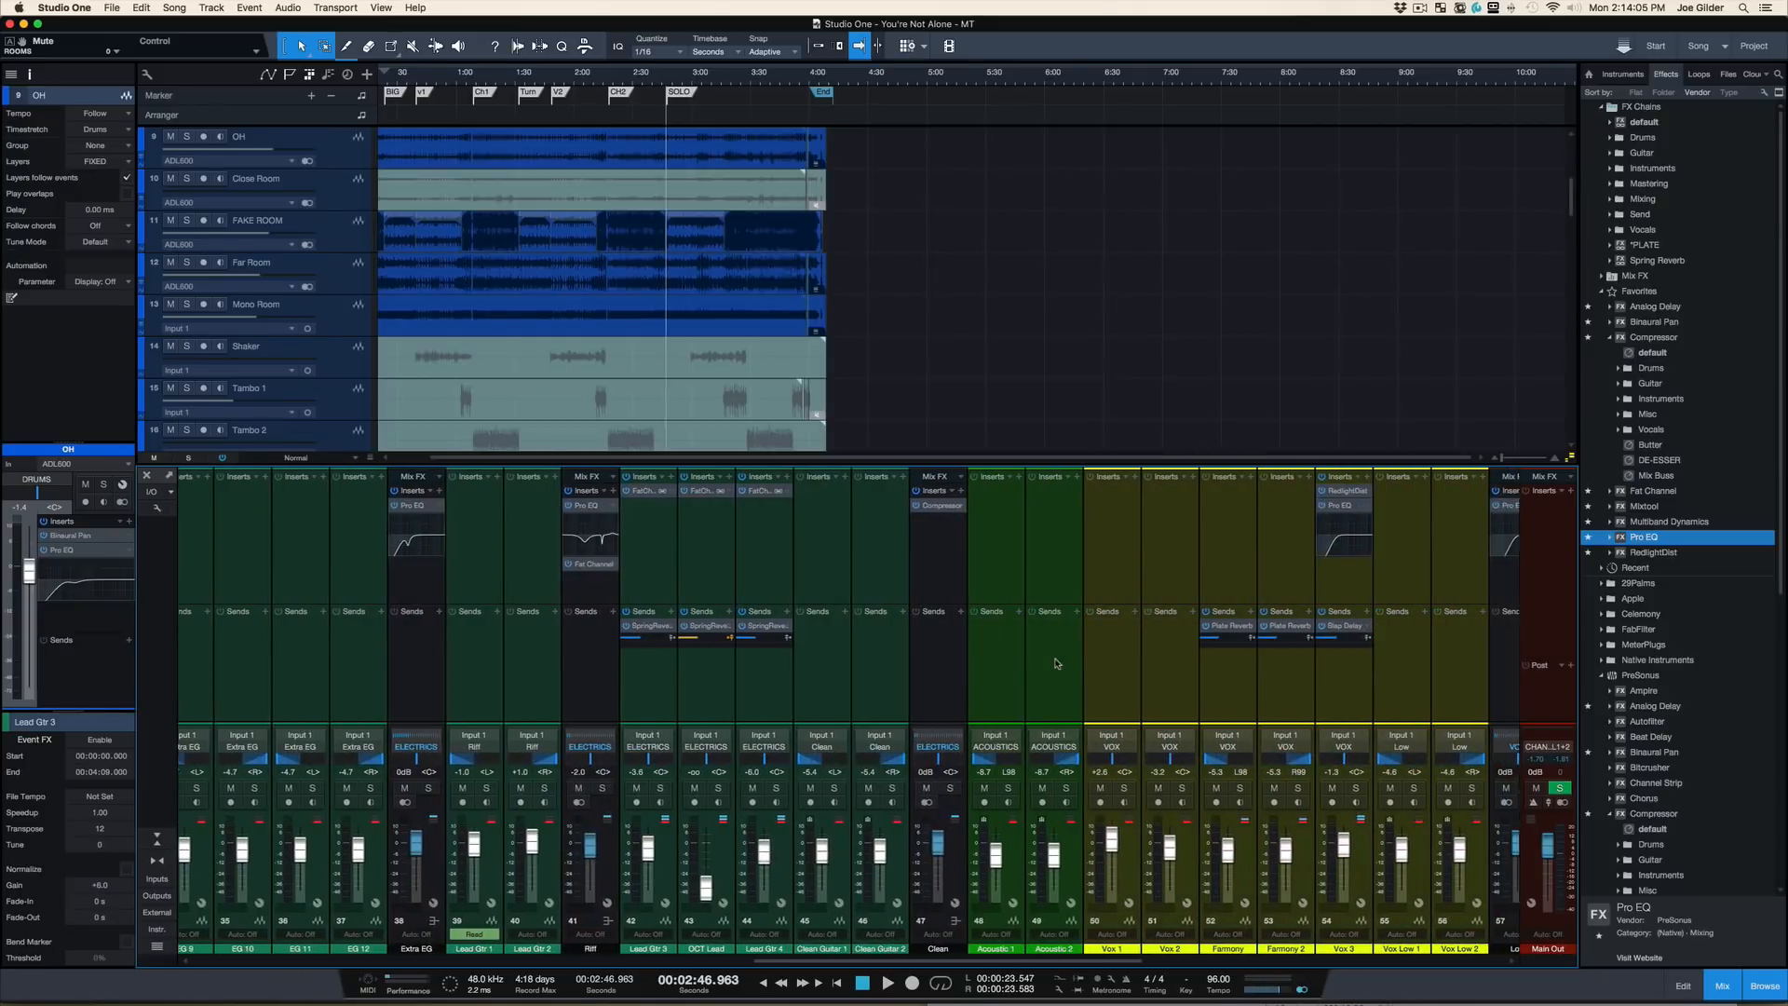
scroll(1084, 657, right, 8)
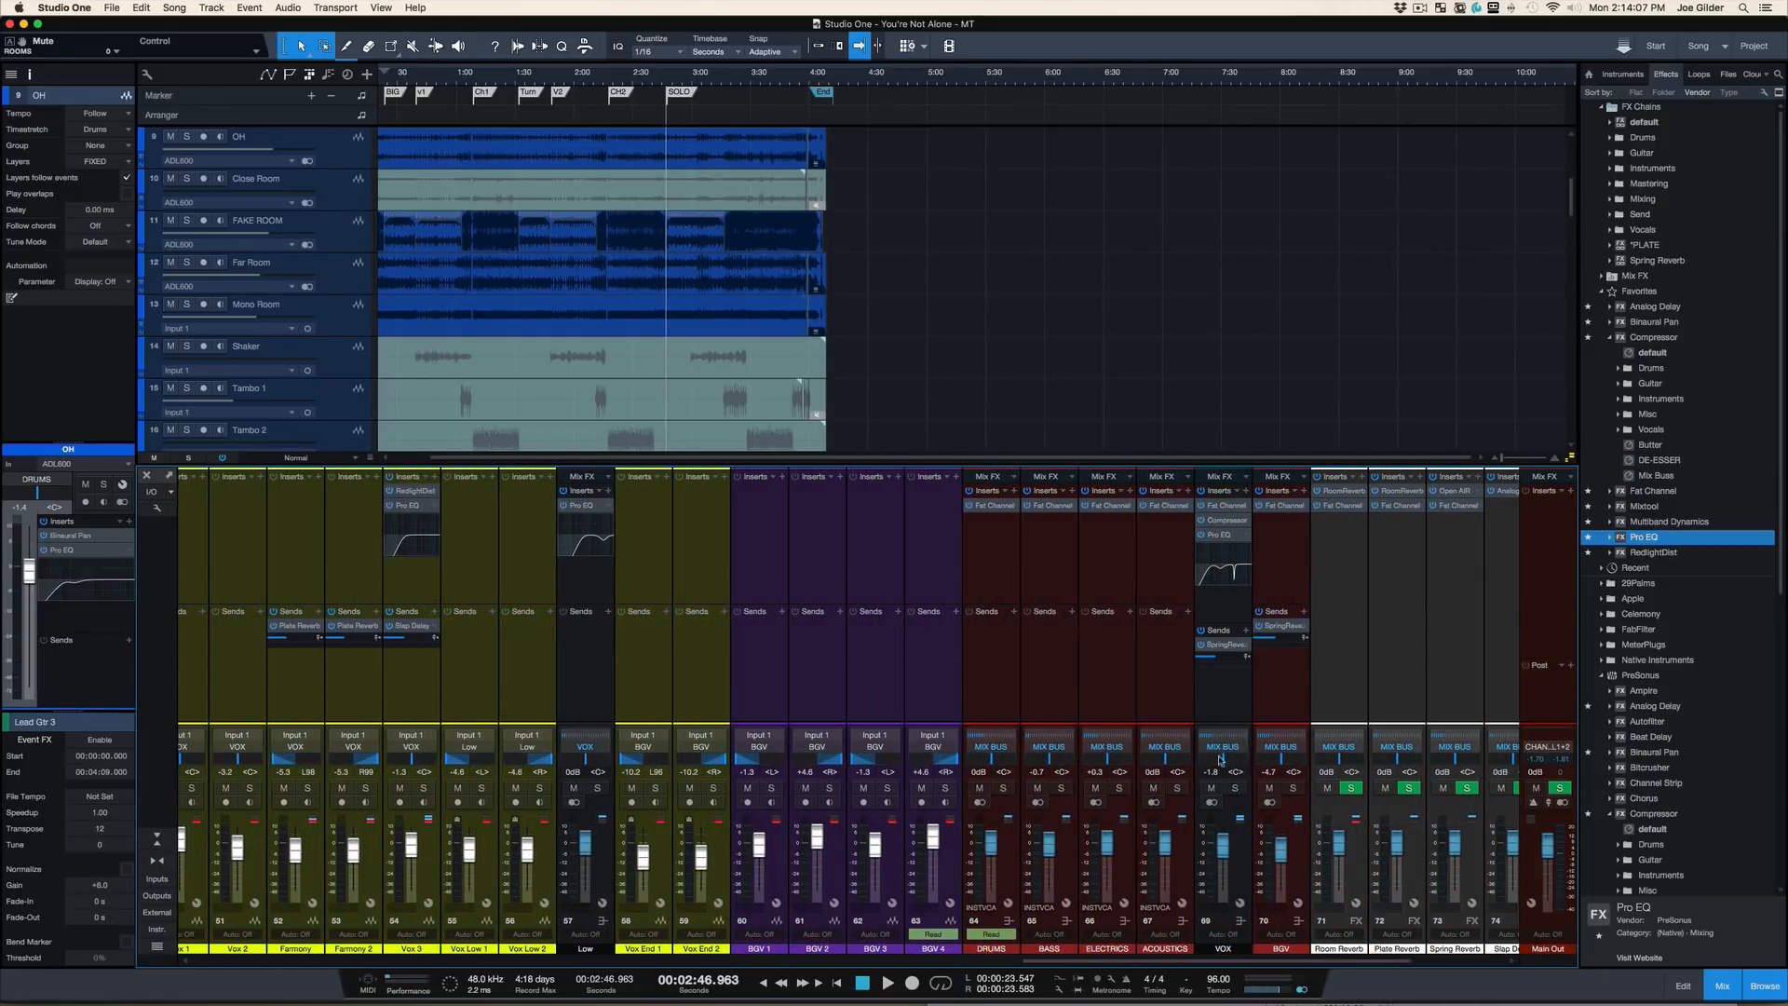
click(1004, 788)
scroll(838, 679, left, 10)
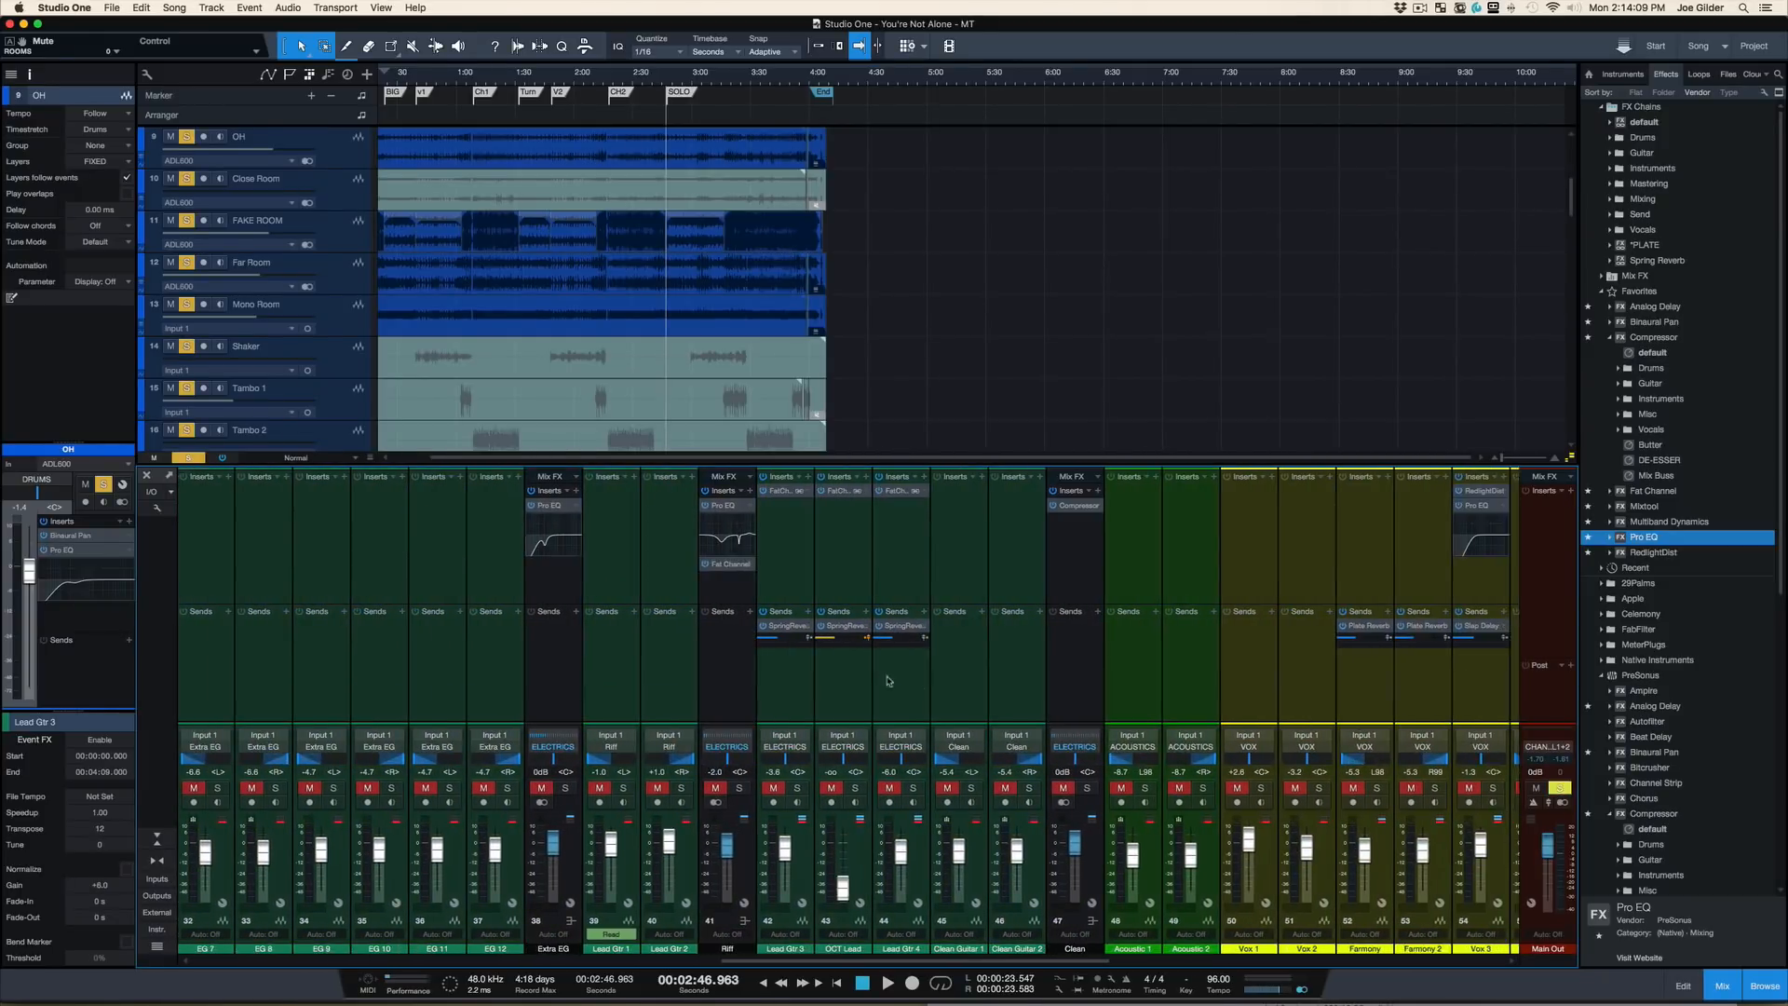
scroll(582, 705, left, 15)
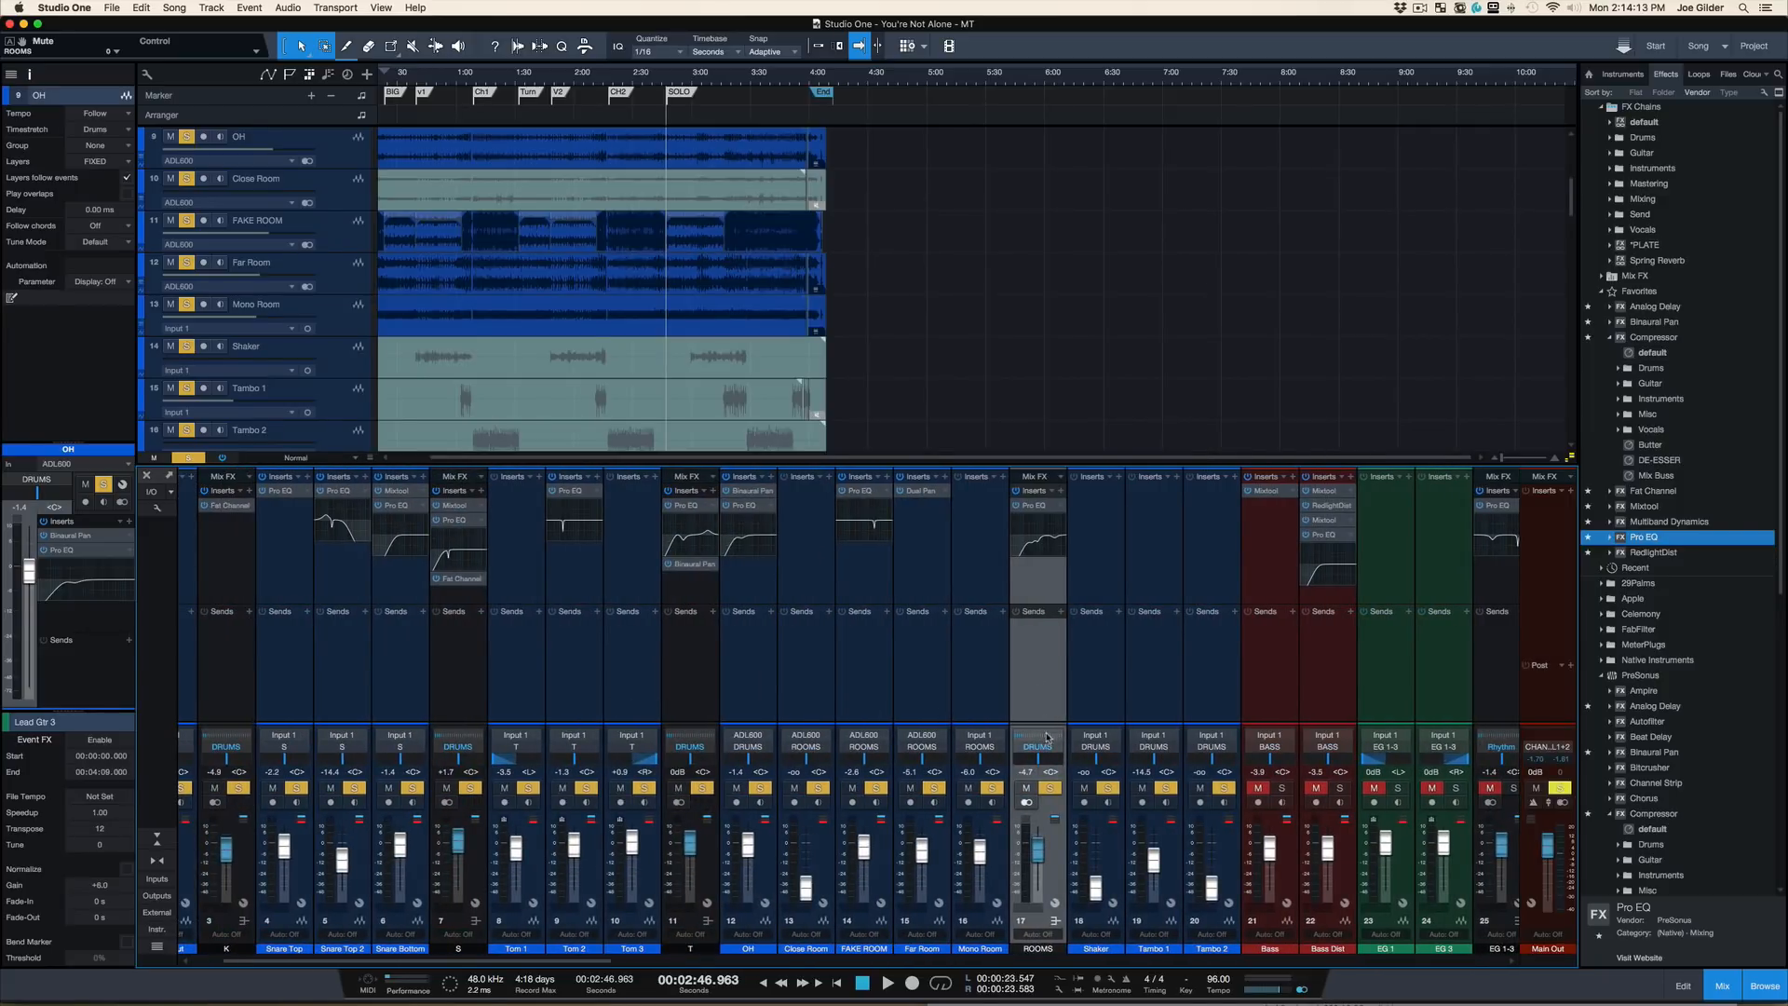
key(space)
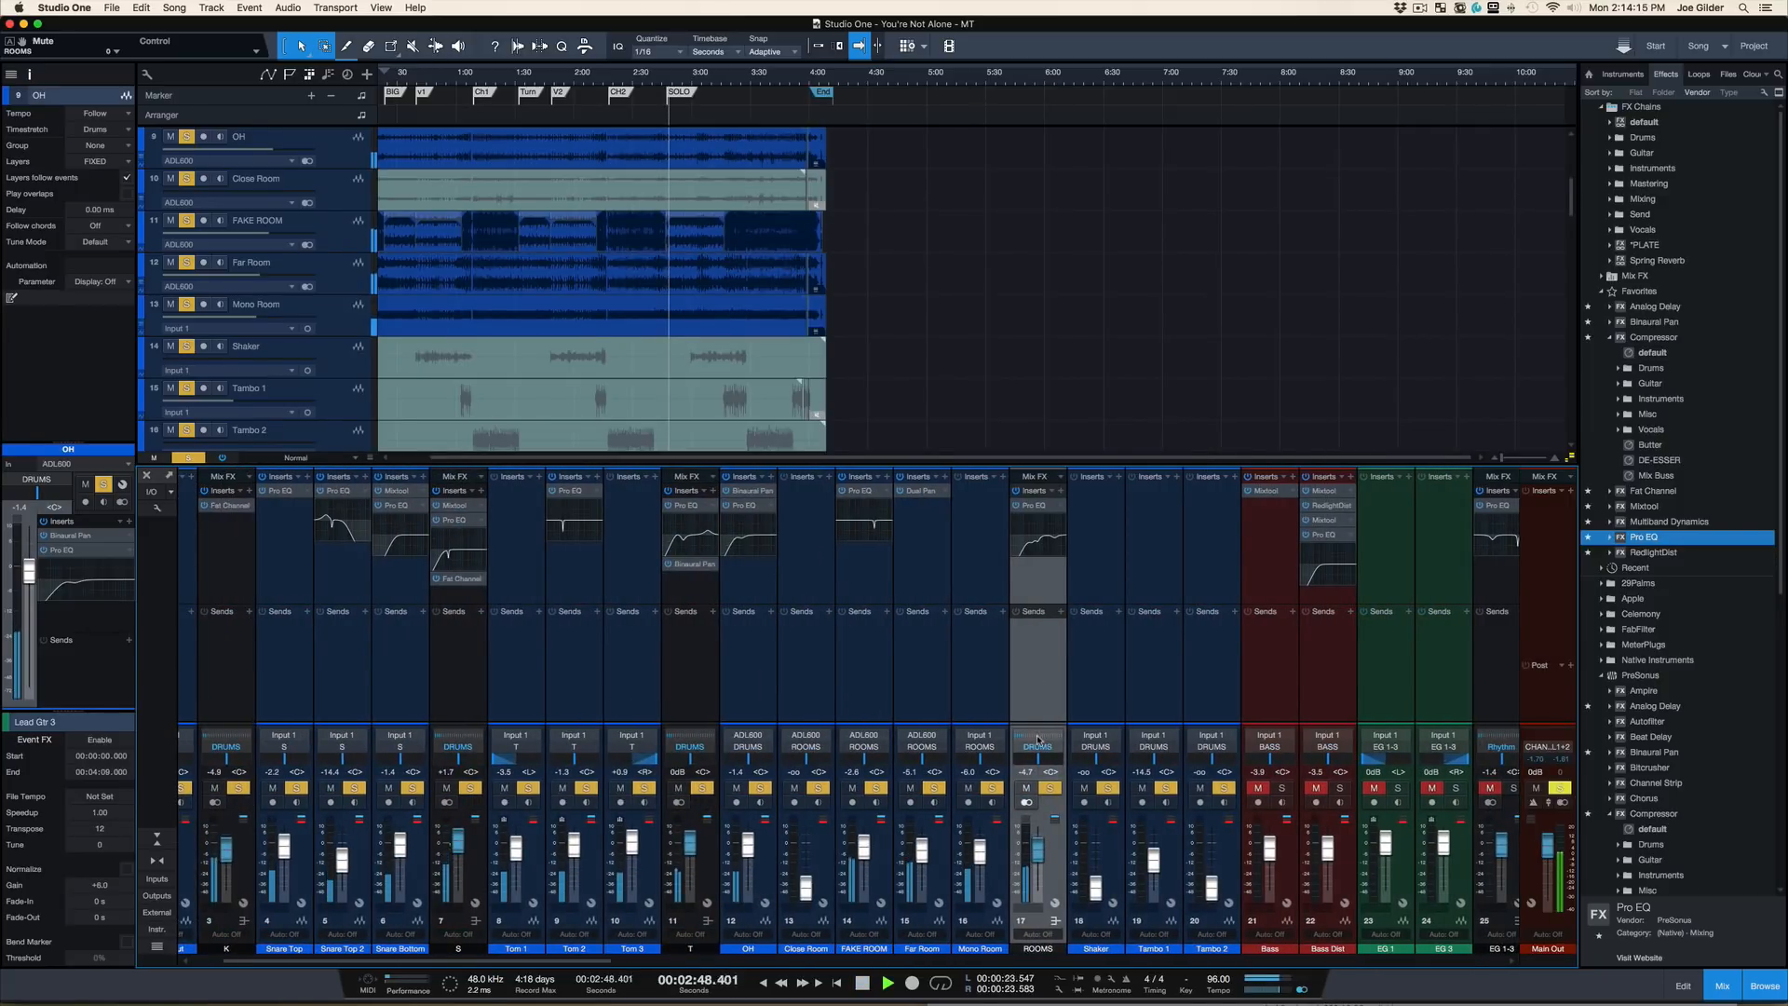
Step: Compare the soloed drums with ROOMS routed to MIX BUS and back to DRUMS, and clear the solos
click(1034, 749)
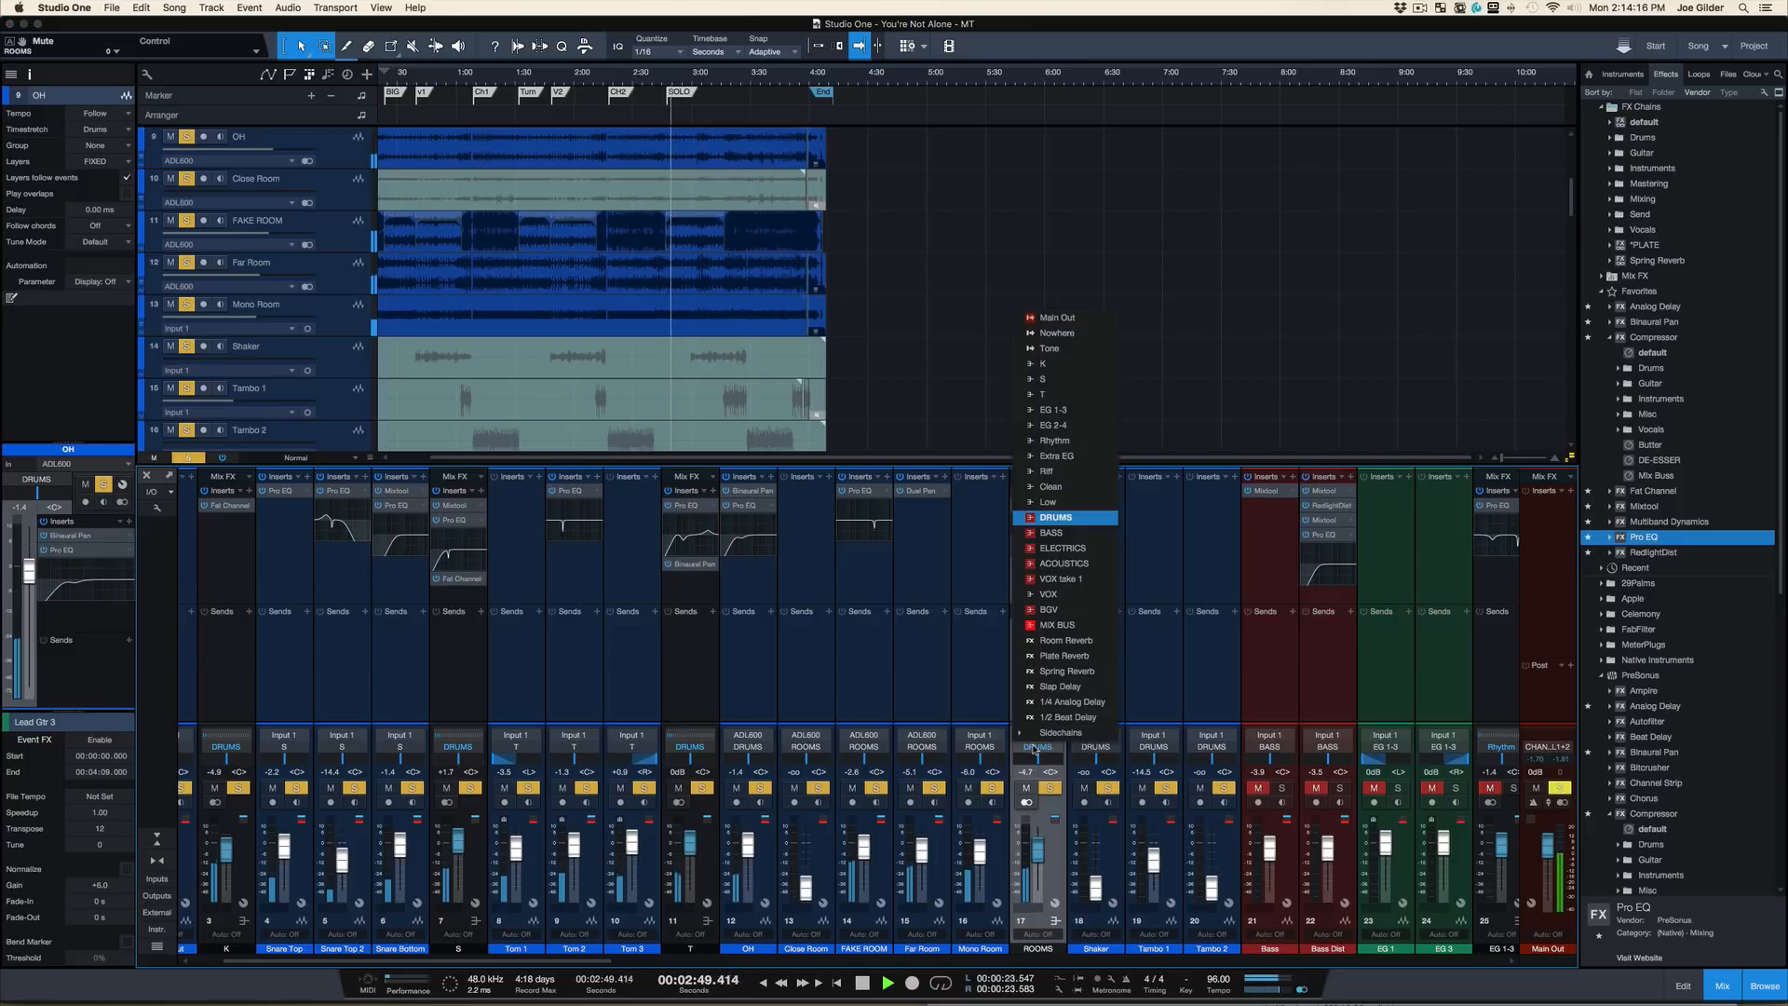
click(1057, 635)
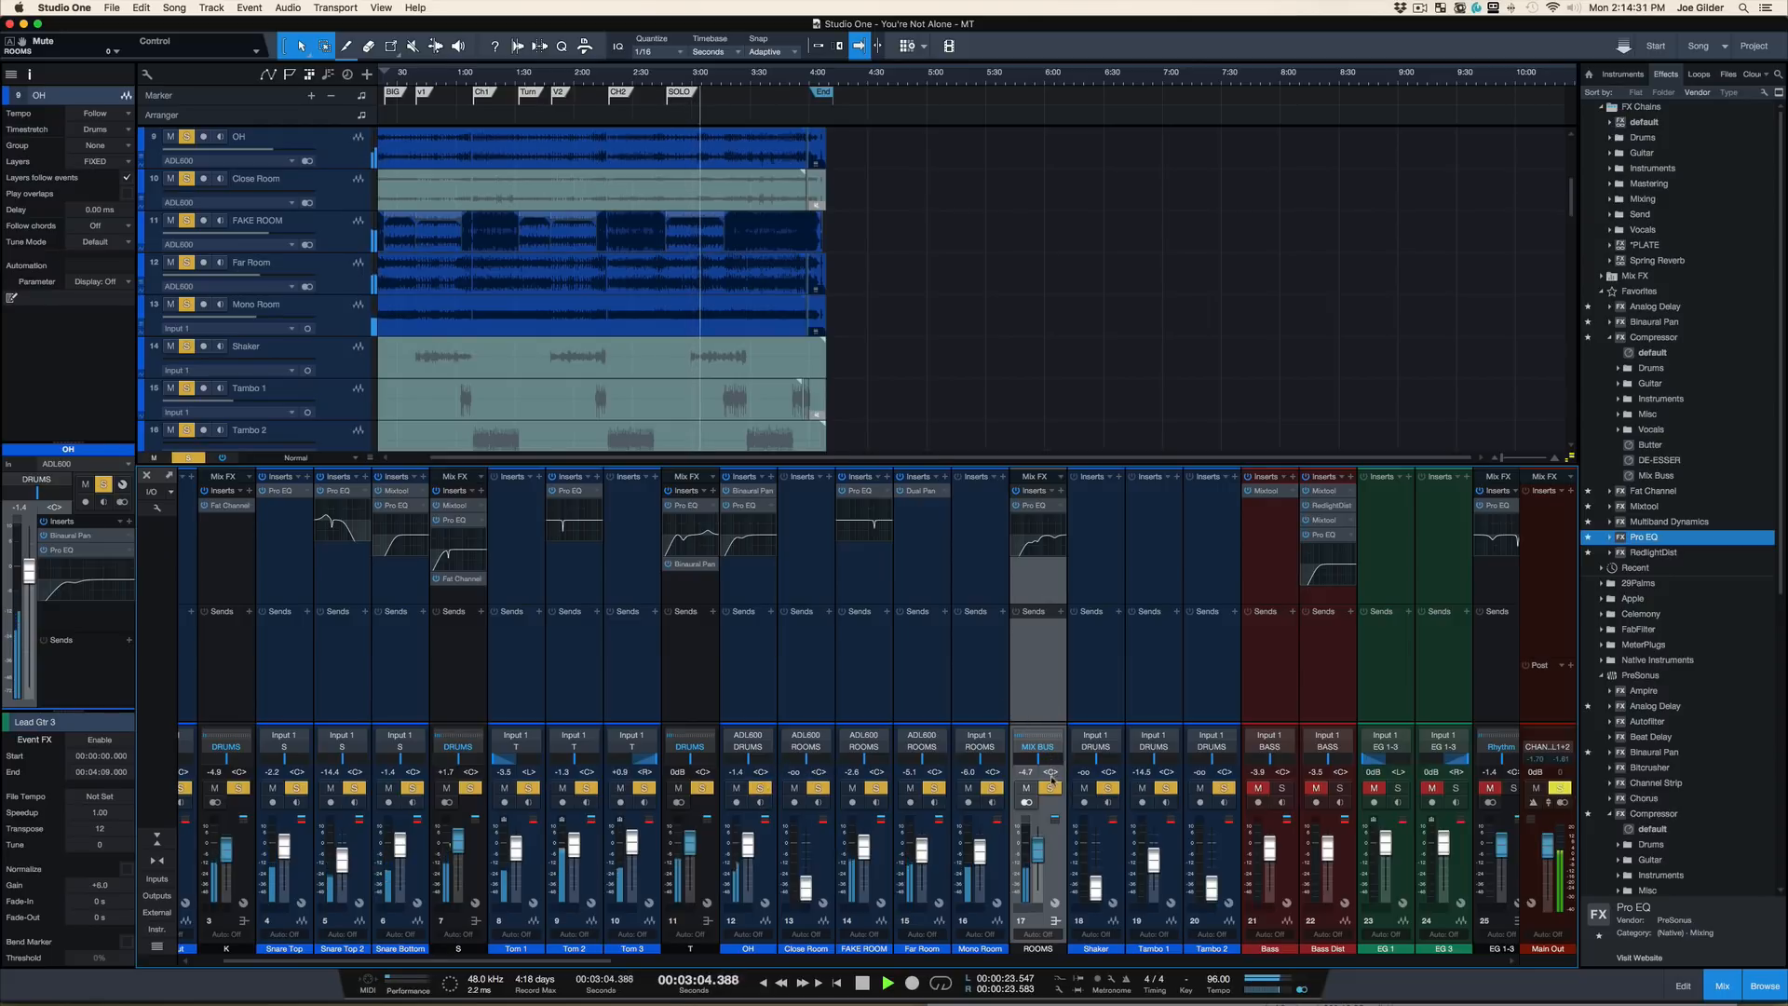
click(1038, 745)
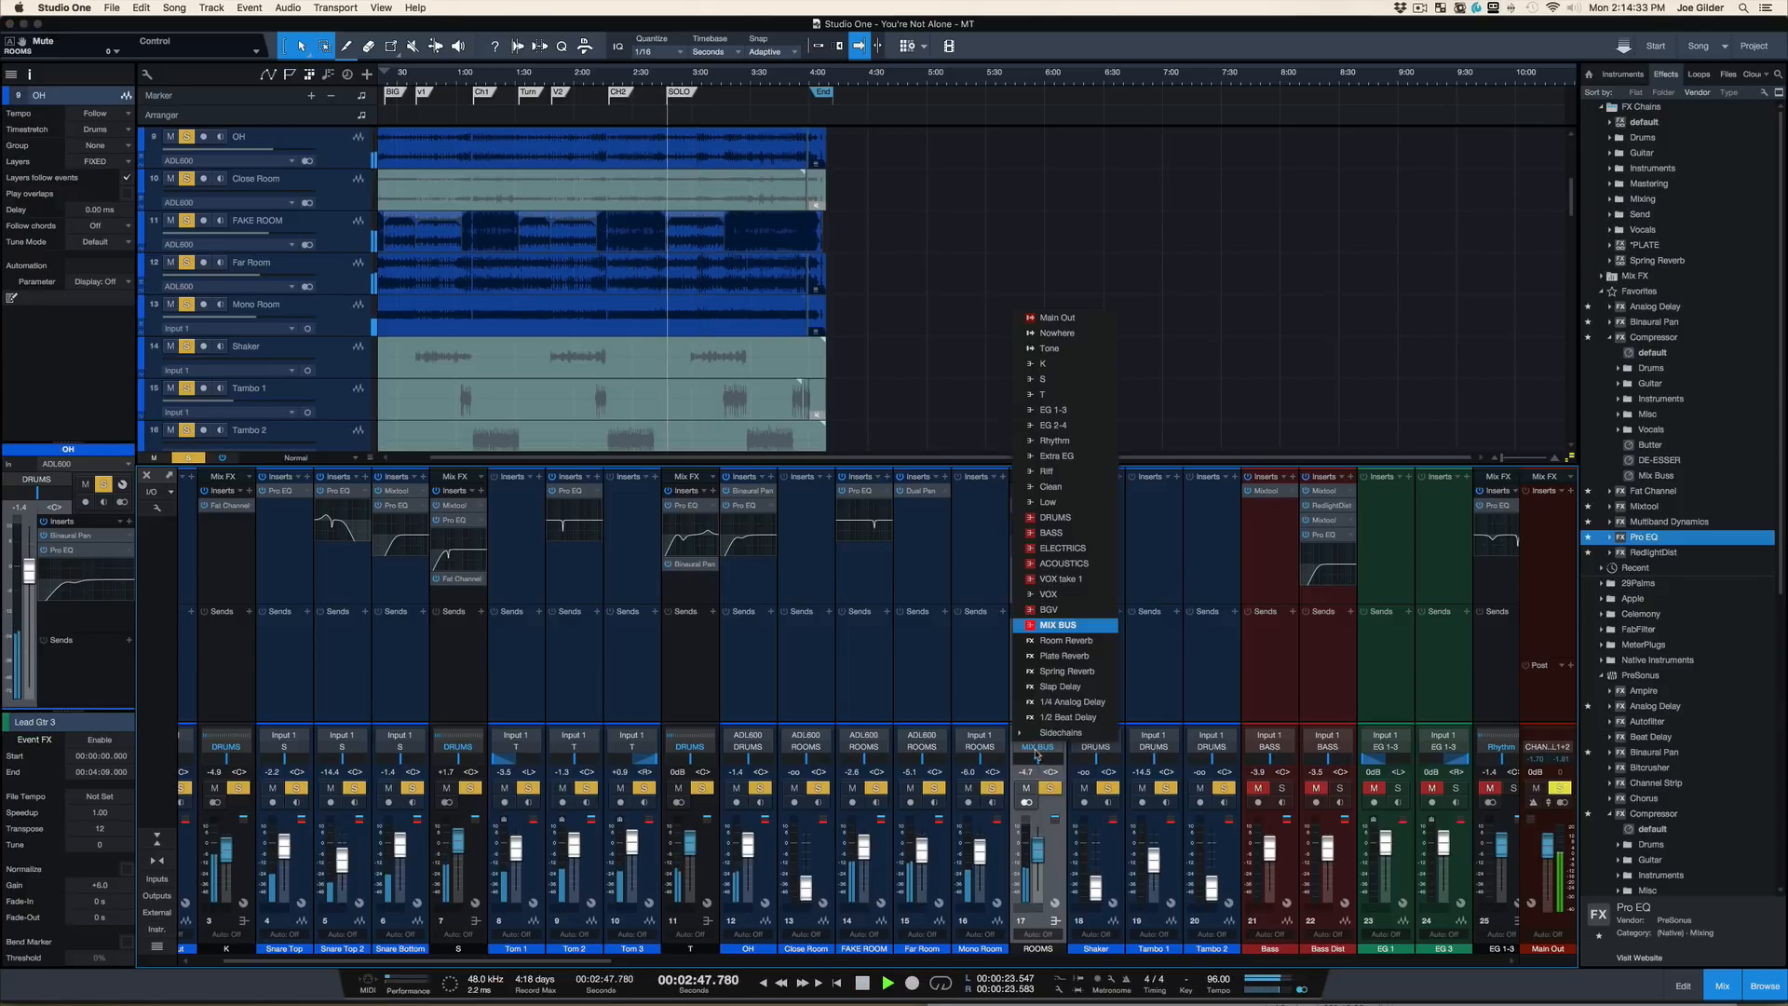
click(1057, 517)
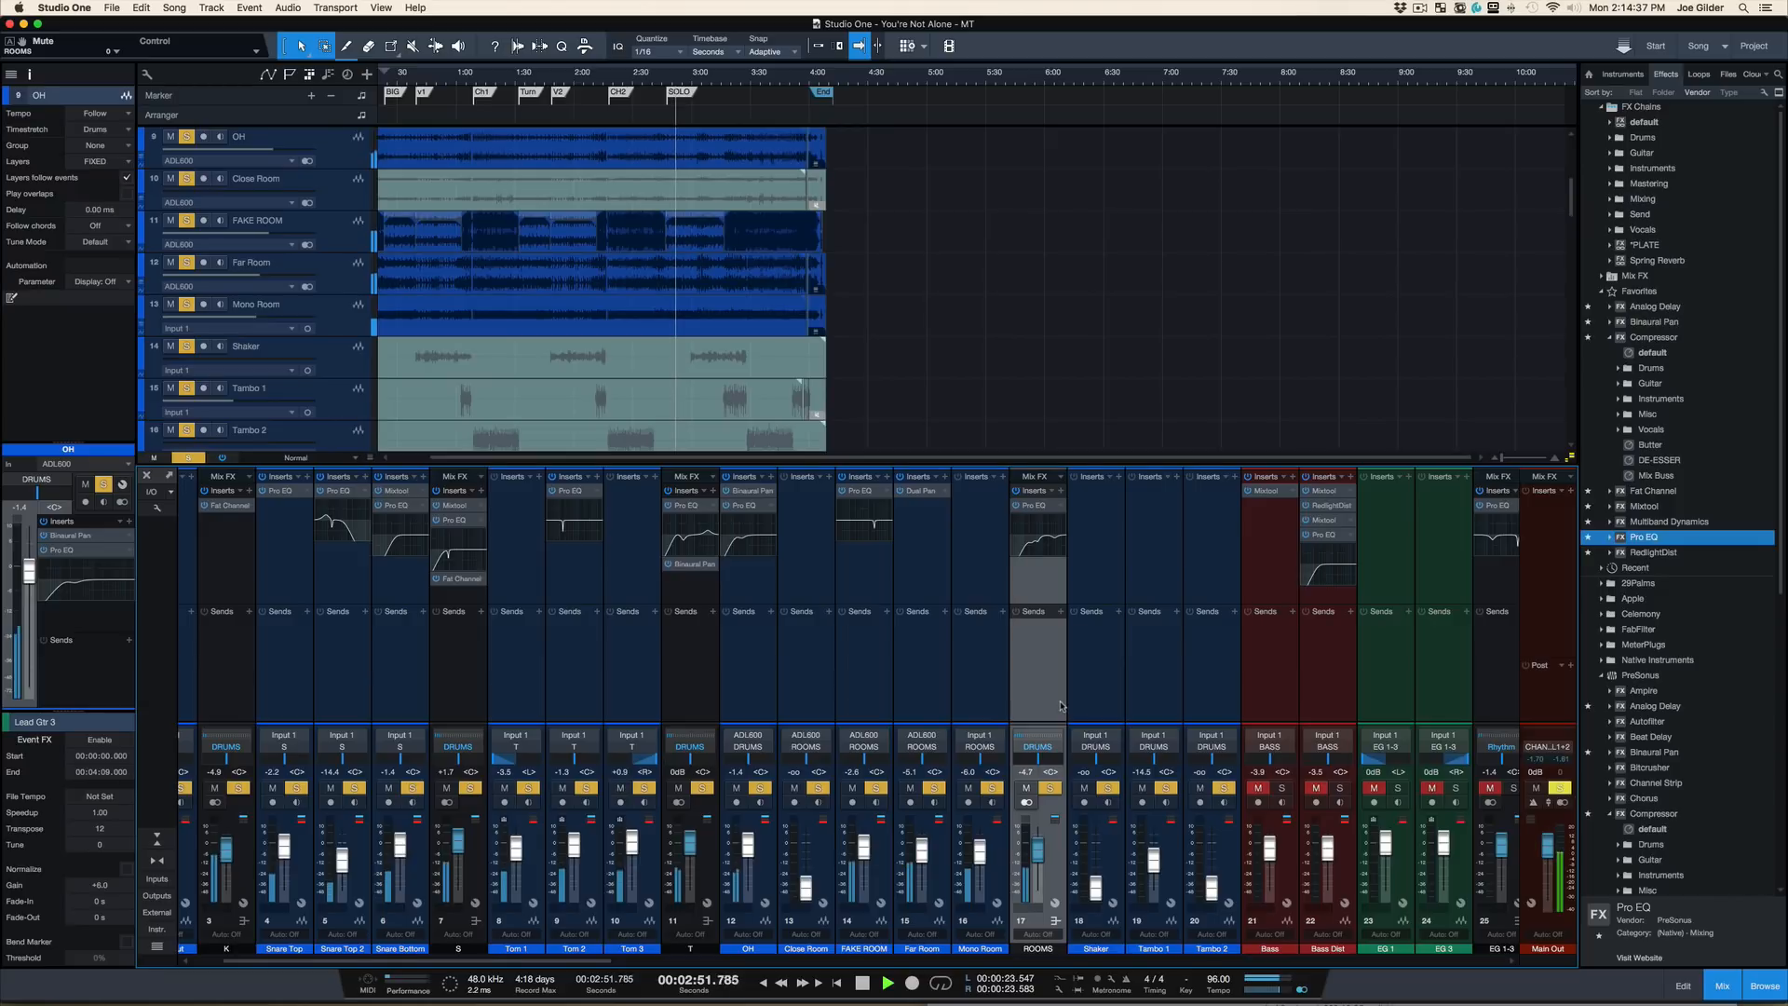
key(s)
Step: In the ROOMS Pro EQ, sweep a narrow HF boost to find the harsh hi-hat frequency, toggling the band and leaving it off
click(1033, 507)
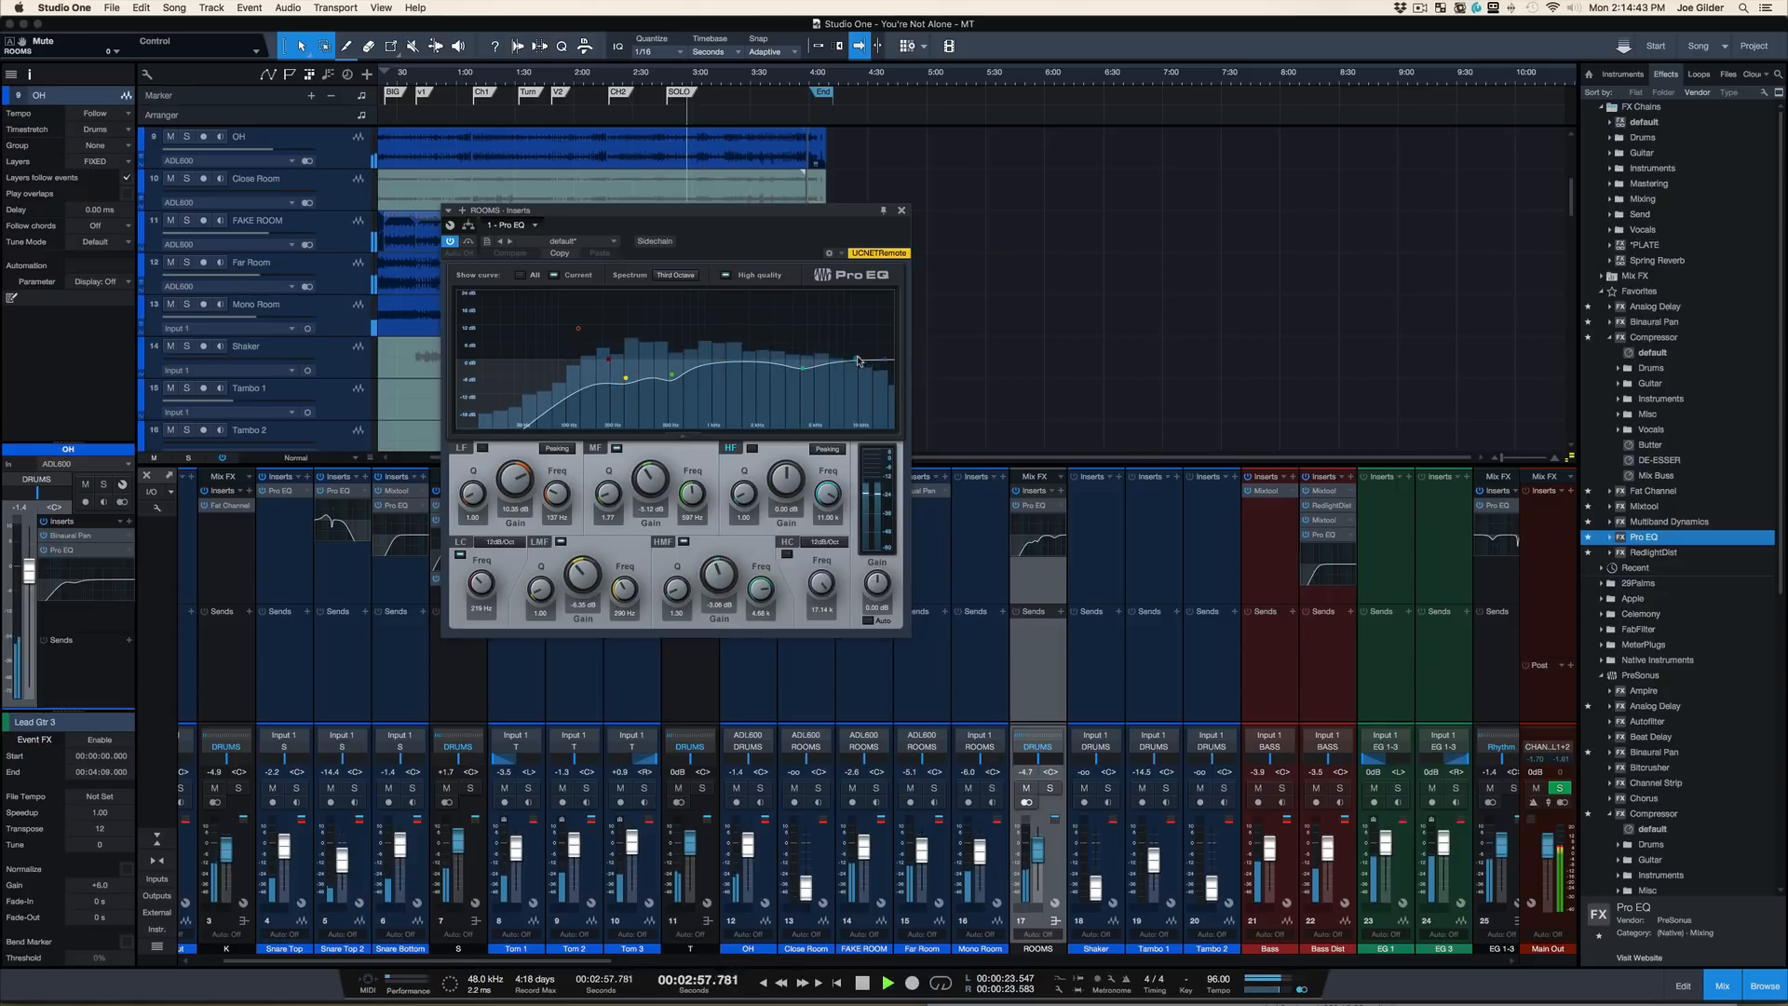
drag(857, 360, 827, 302)
double_click(823, 301)
double_click(823, 301)
double_click(800, 305)
double_click(801, 304)
double_click(827, 303)
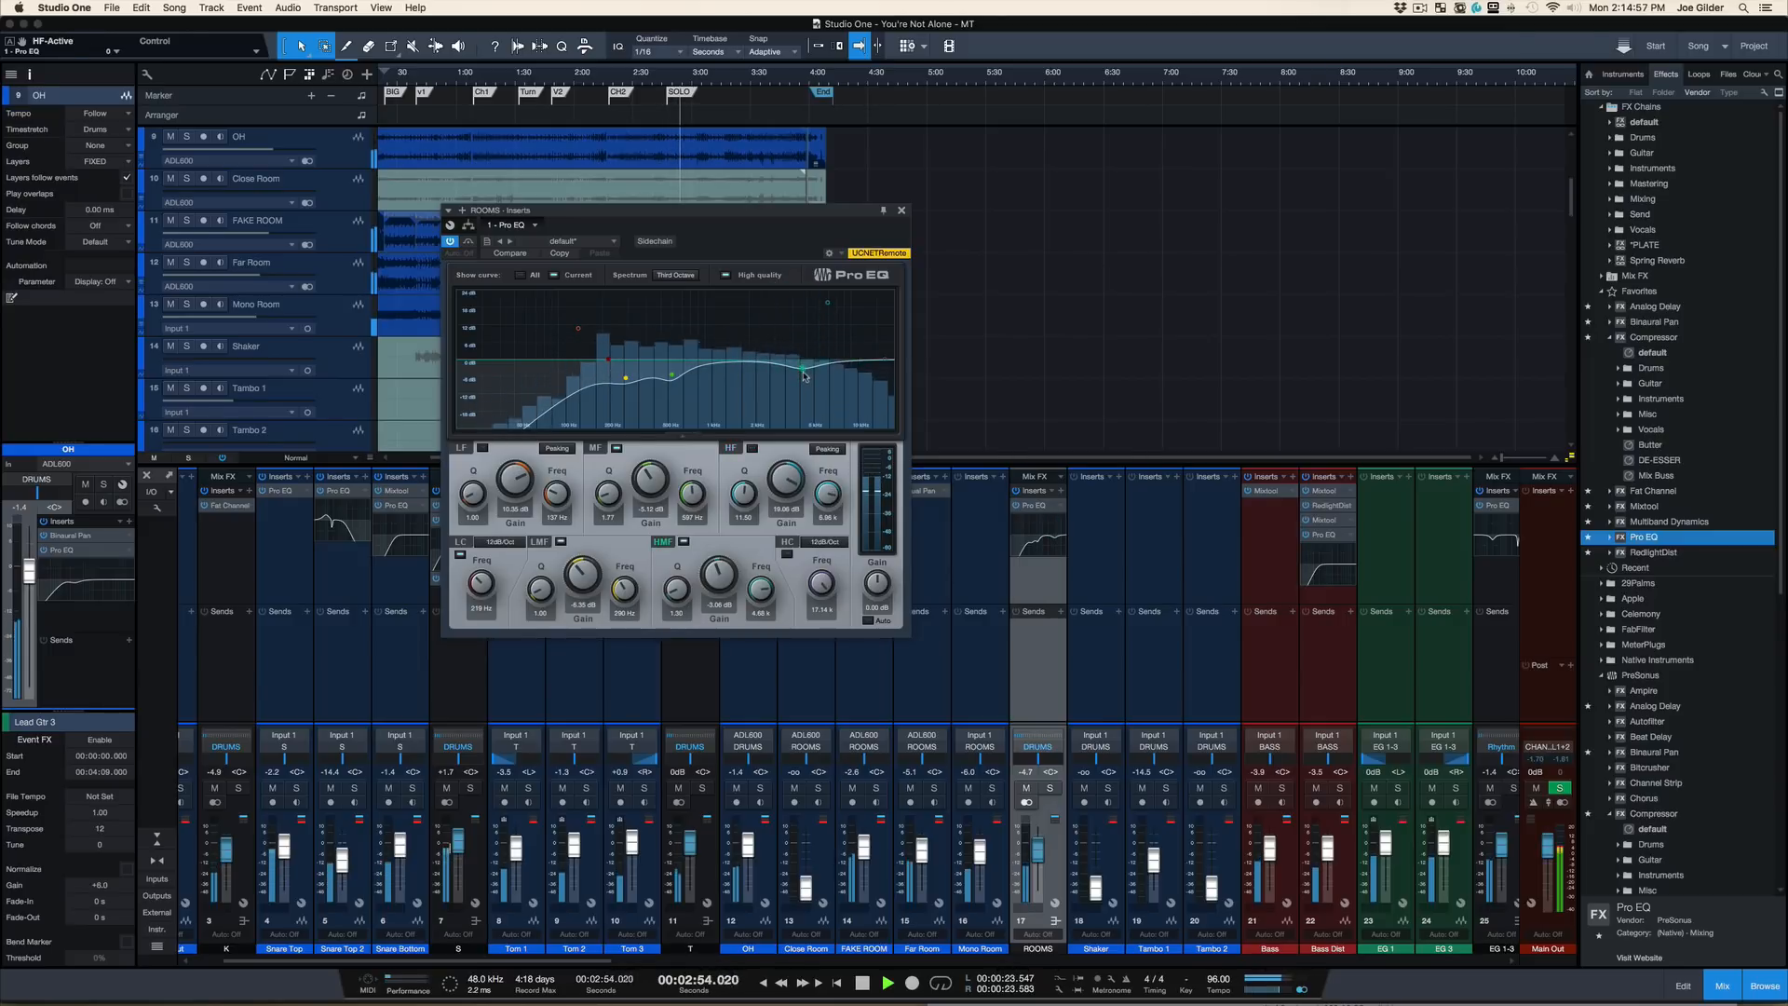
Step: Deepen and narrow the HMF cut around 4.6 kHz in the ROOMS Pro EQ, listen to the result, and close the EQ
mouse_move(803, 370)
mouse_down()
mouse_move(782, 312)
mouse_move(807, 384)
mouse_up()
scroll(807, 385, up, 3)
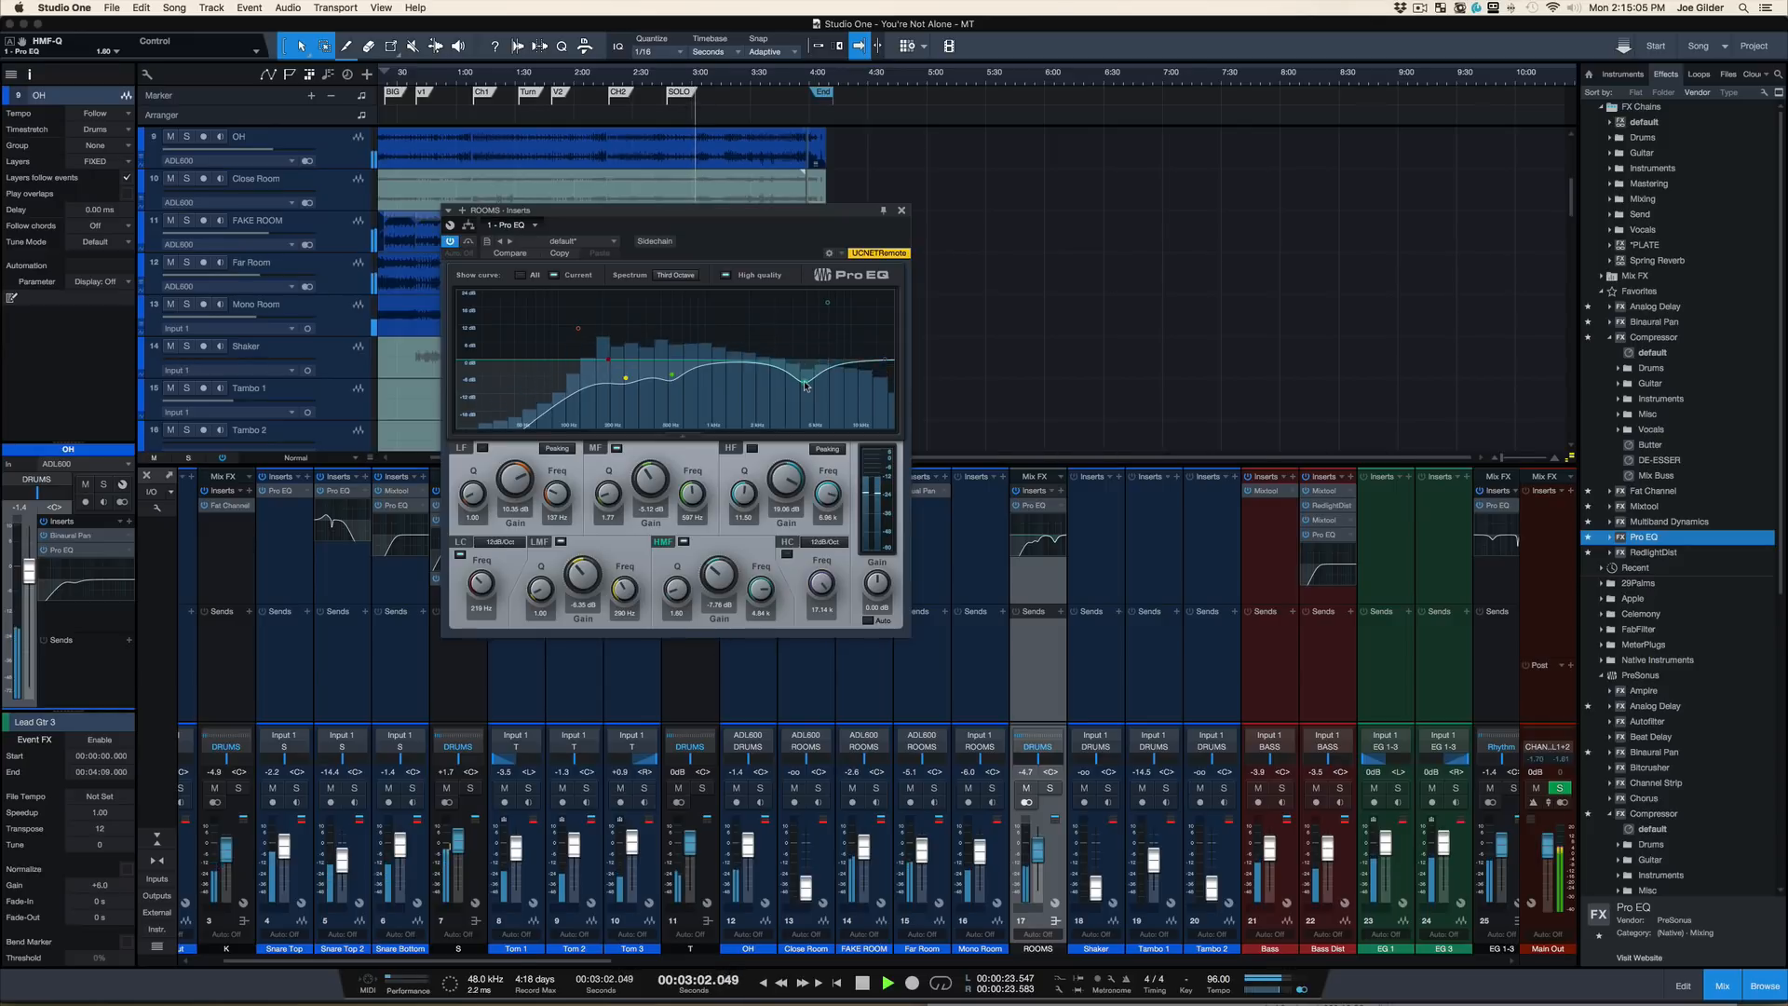
drag(807, 386, 806, 382)
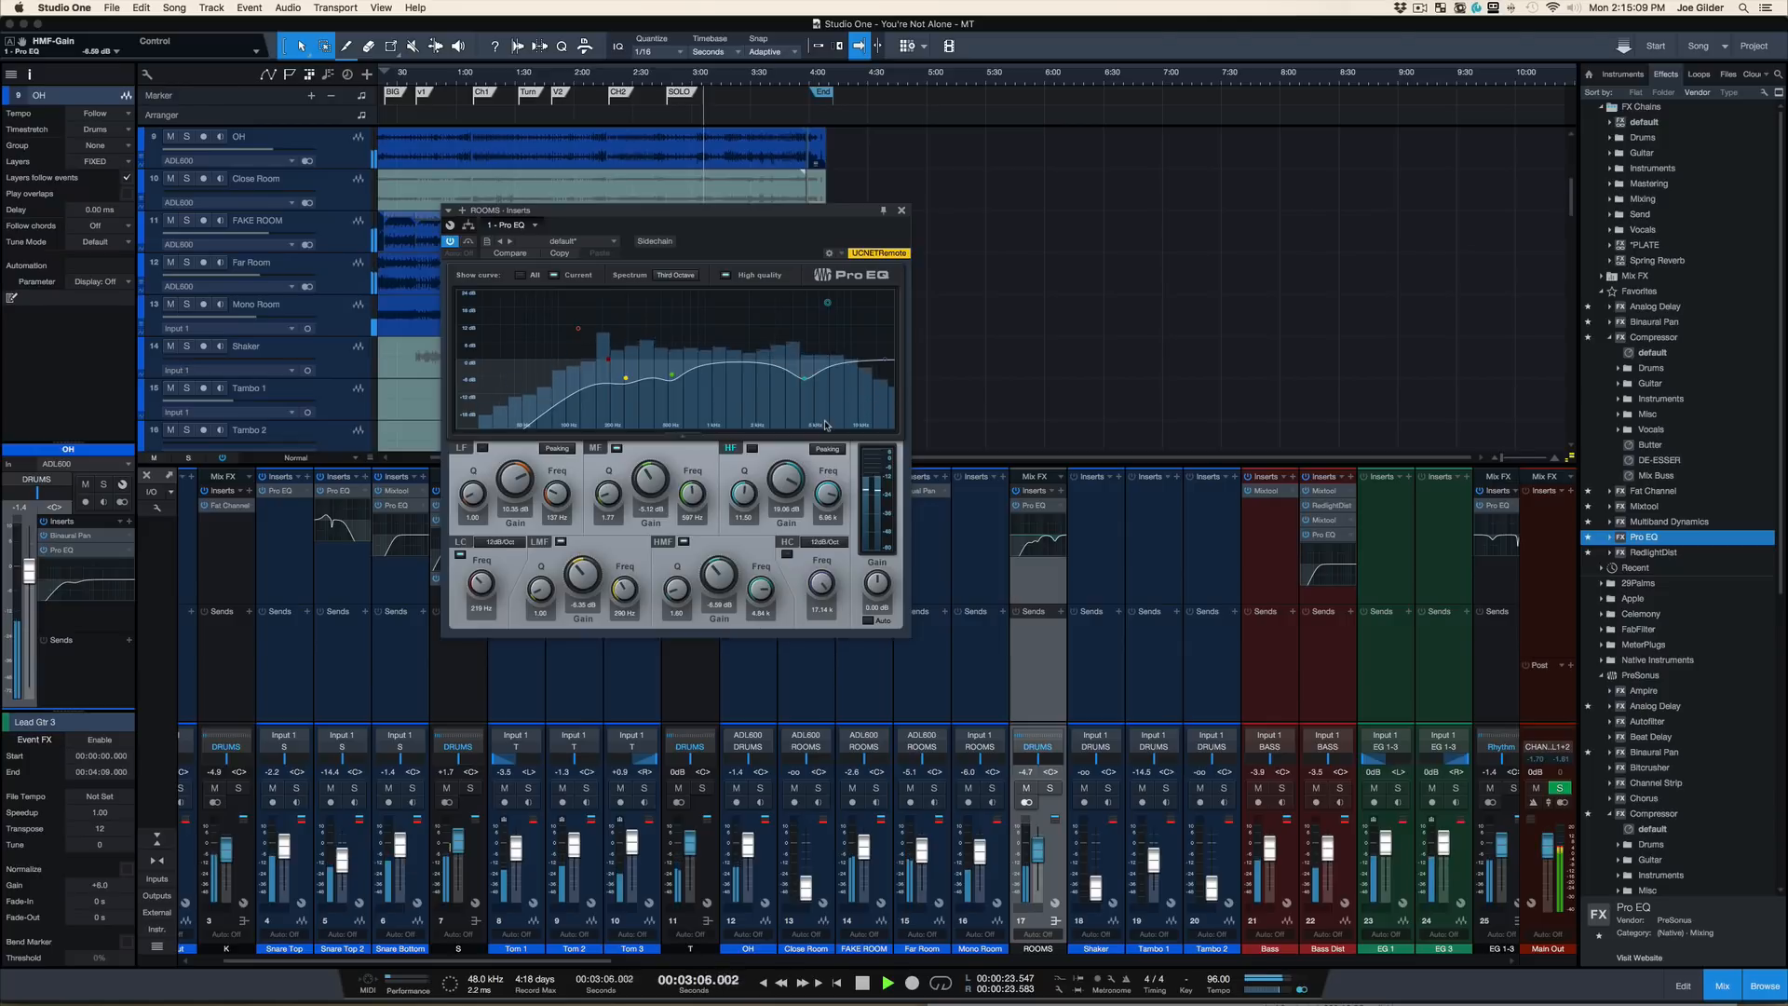
key(space)
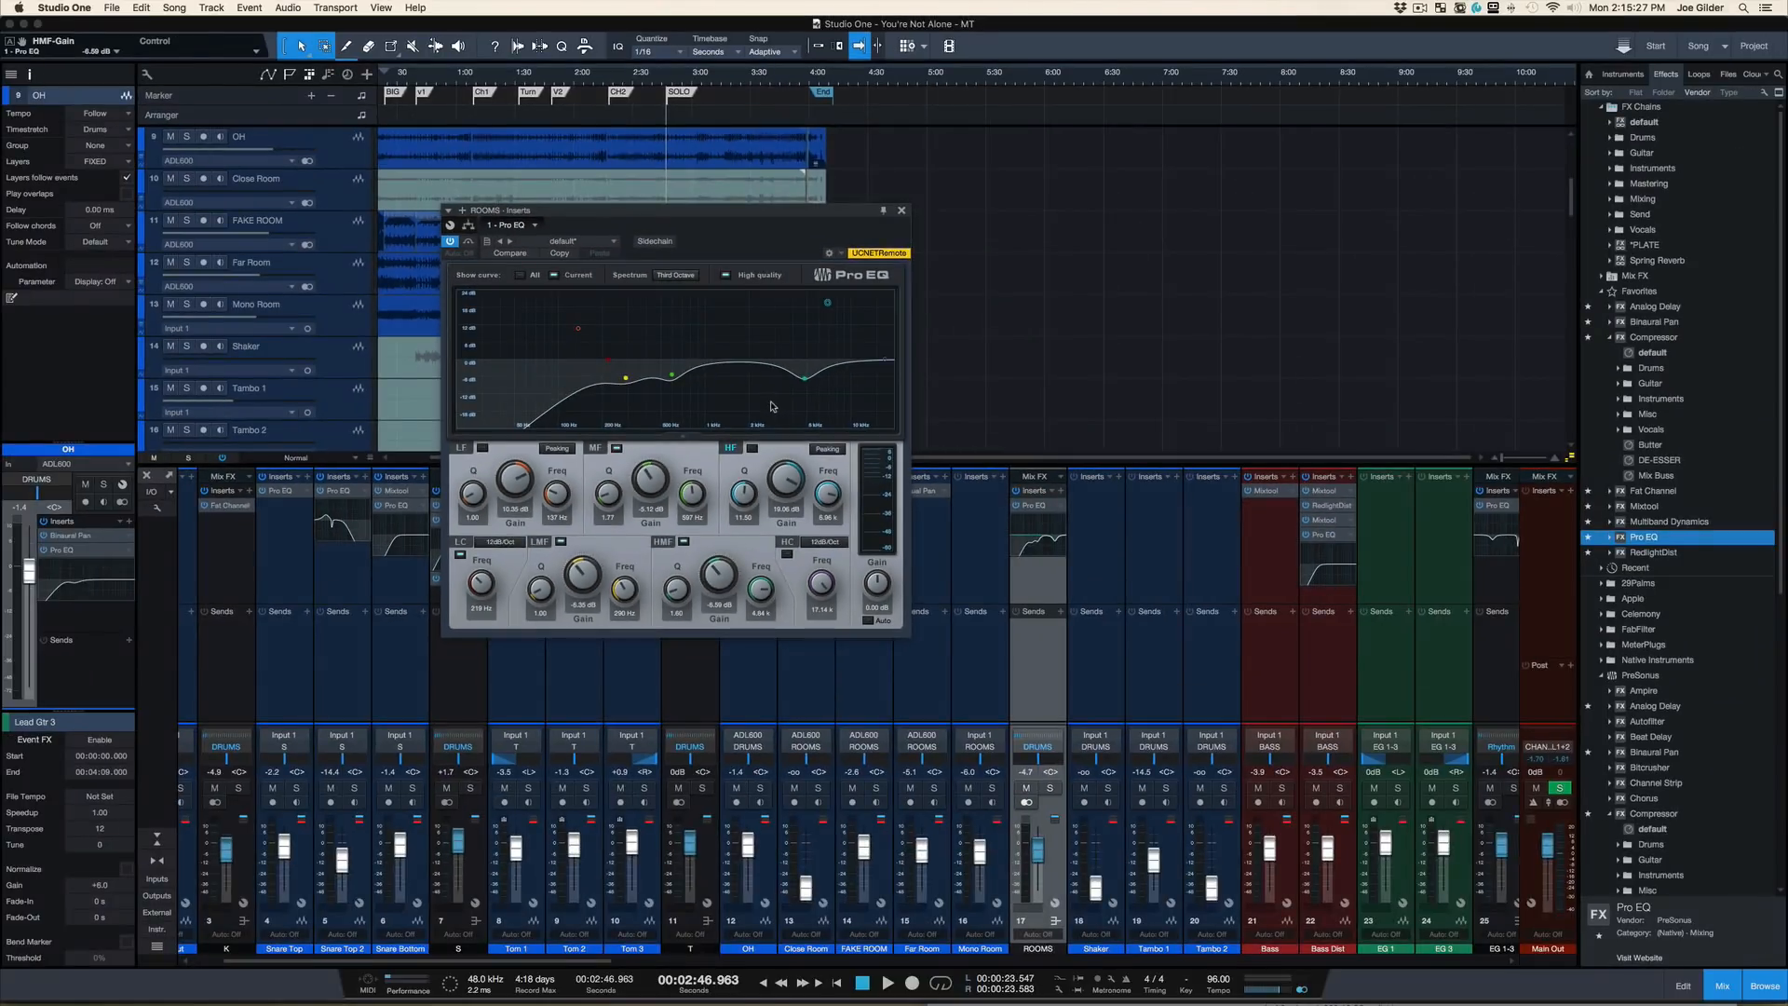
click(901, 211)
Step: In the TextEdit notes, delete the 'Notch HH frequency @ BIG' and 'OH to mix bus?' lines, and select the snare note
key(super+Tab)
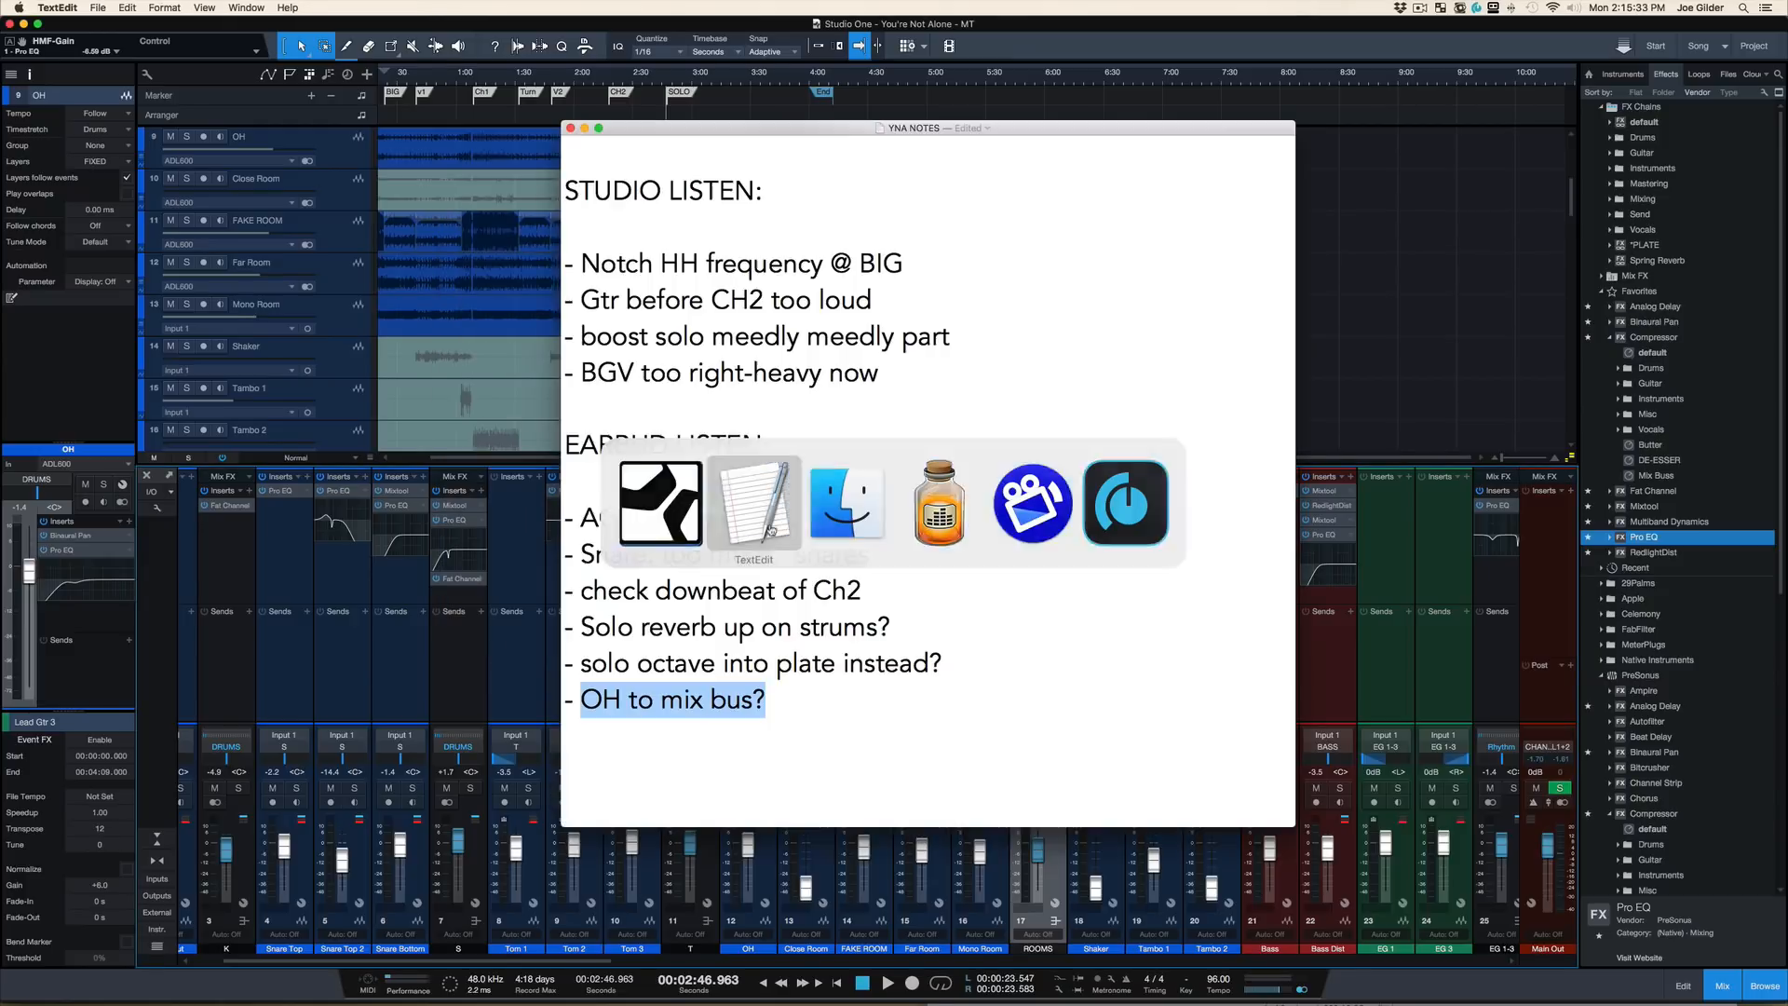
triple_click(763, 269)
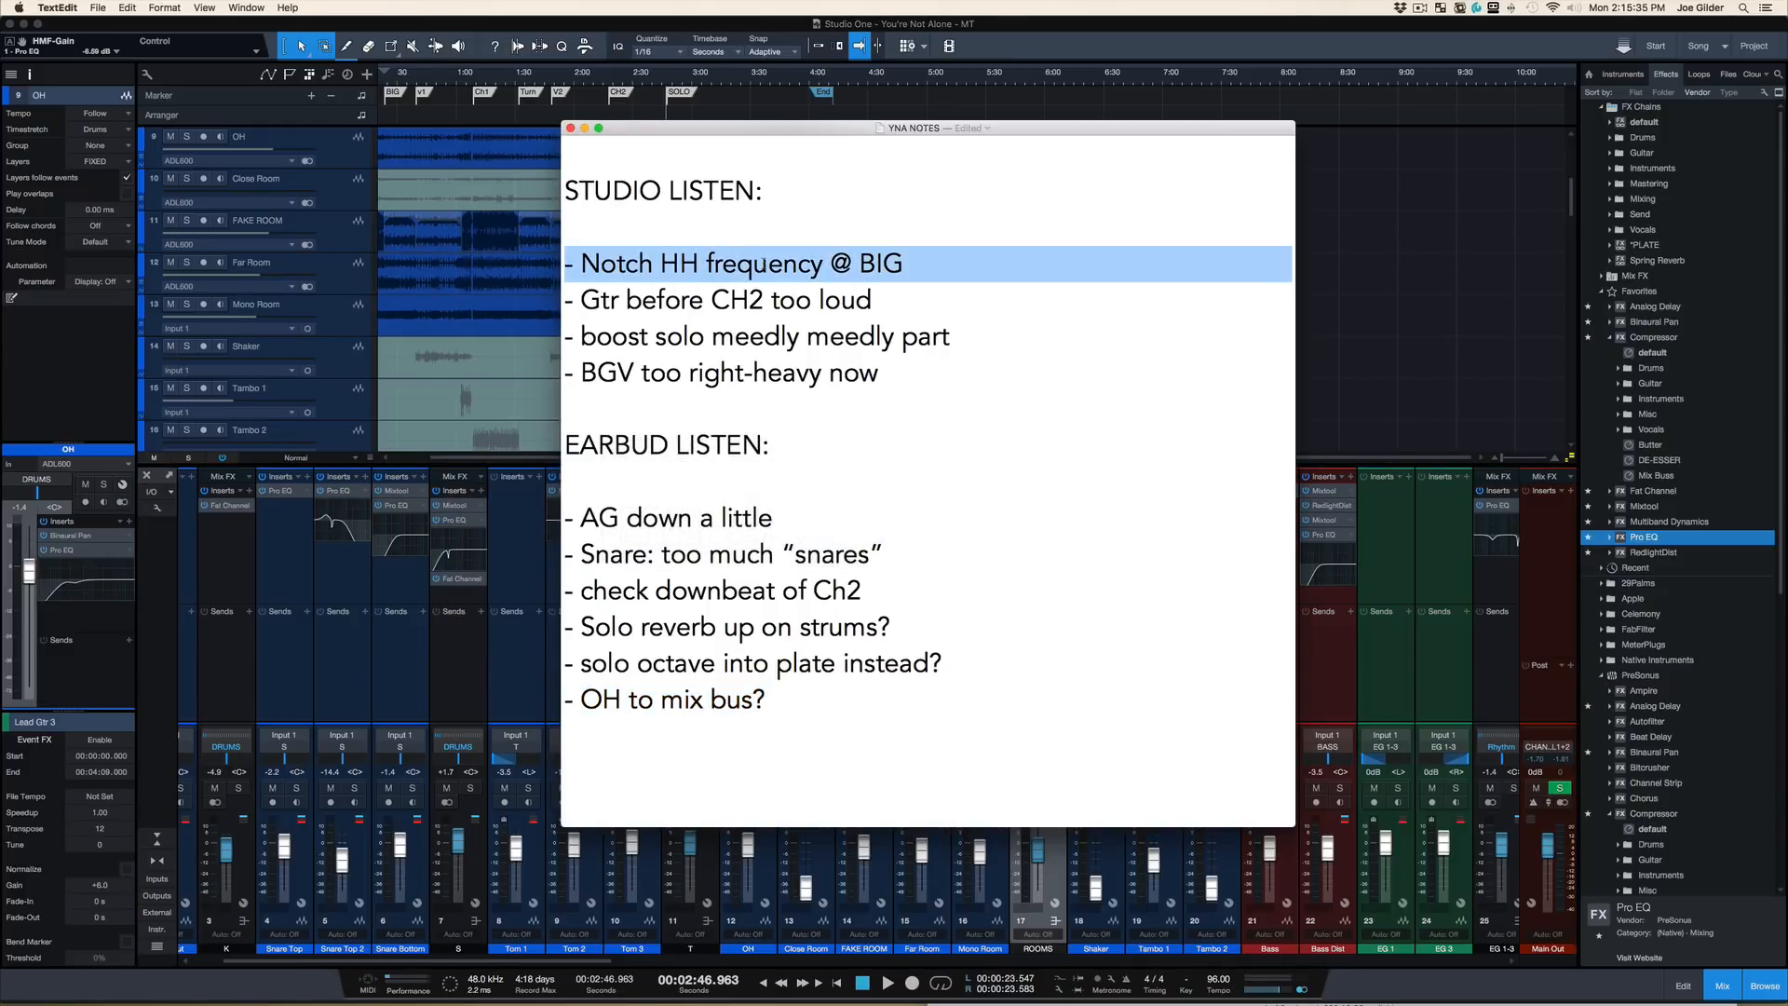
key(BackSpace)
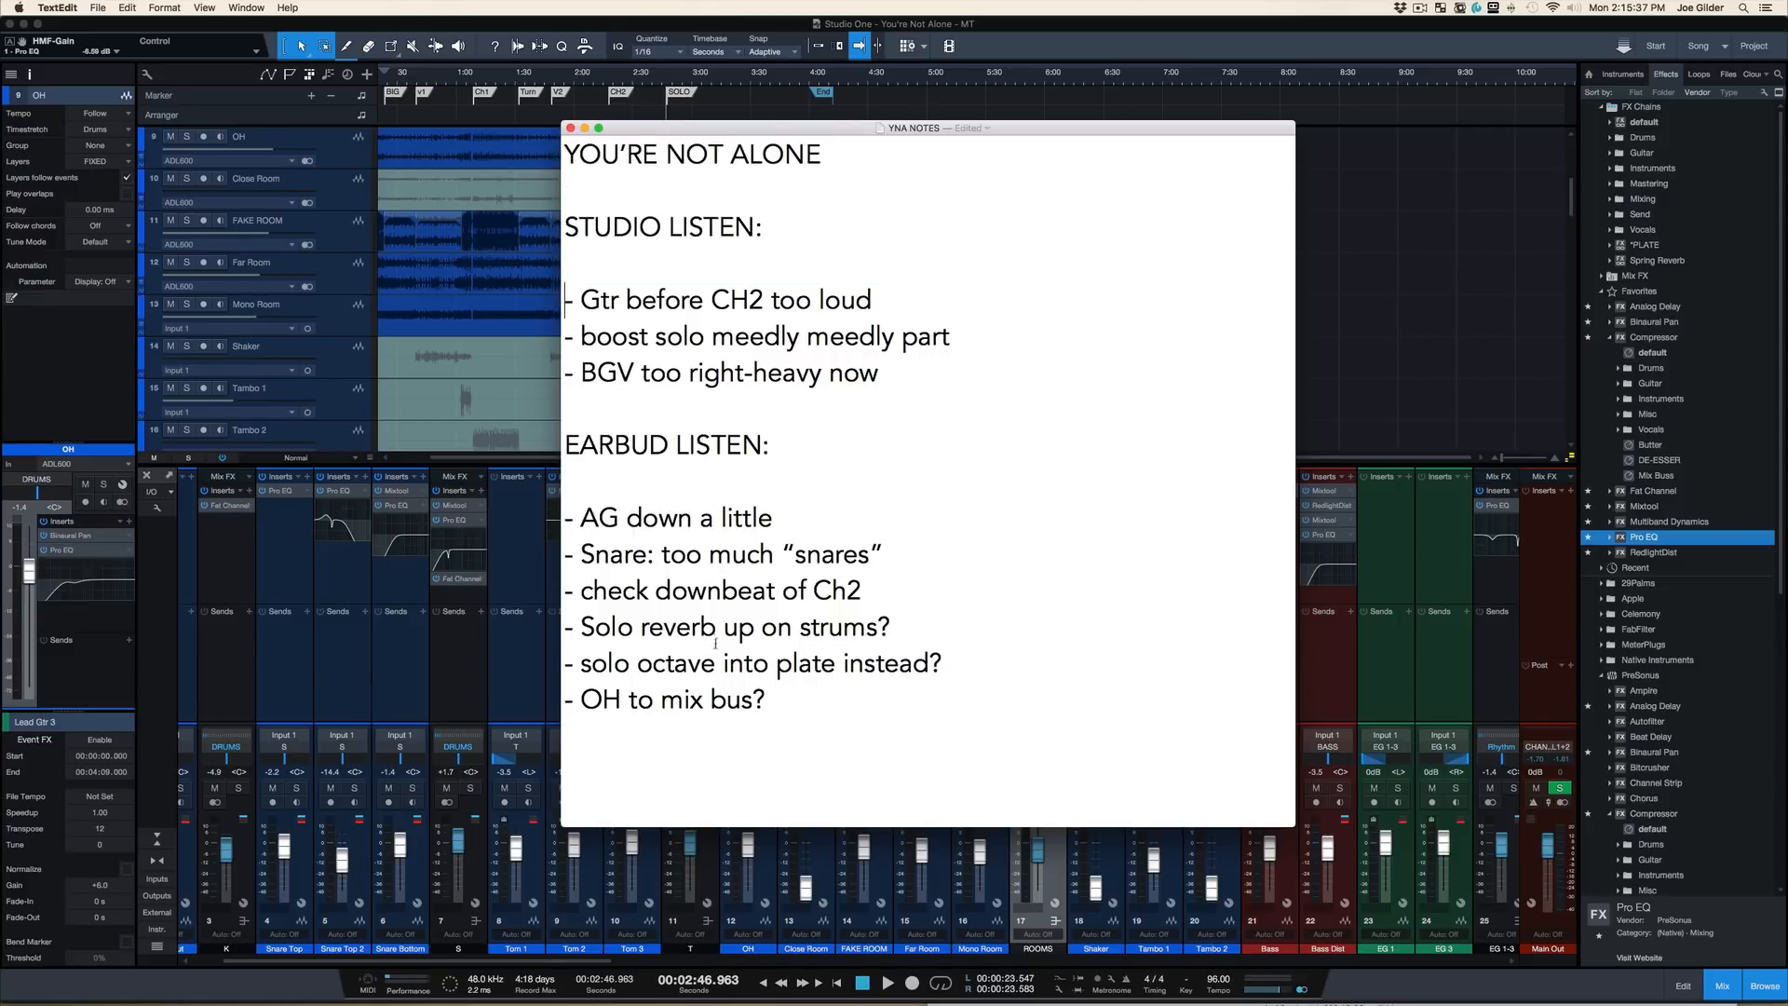
triple_click(684, 698)
key(BackSpace)
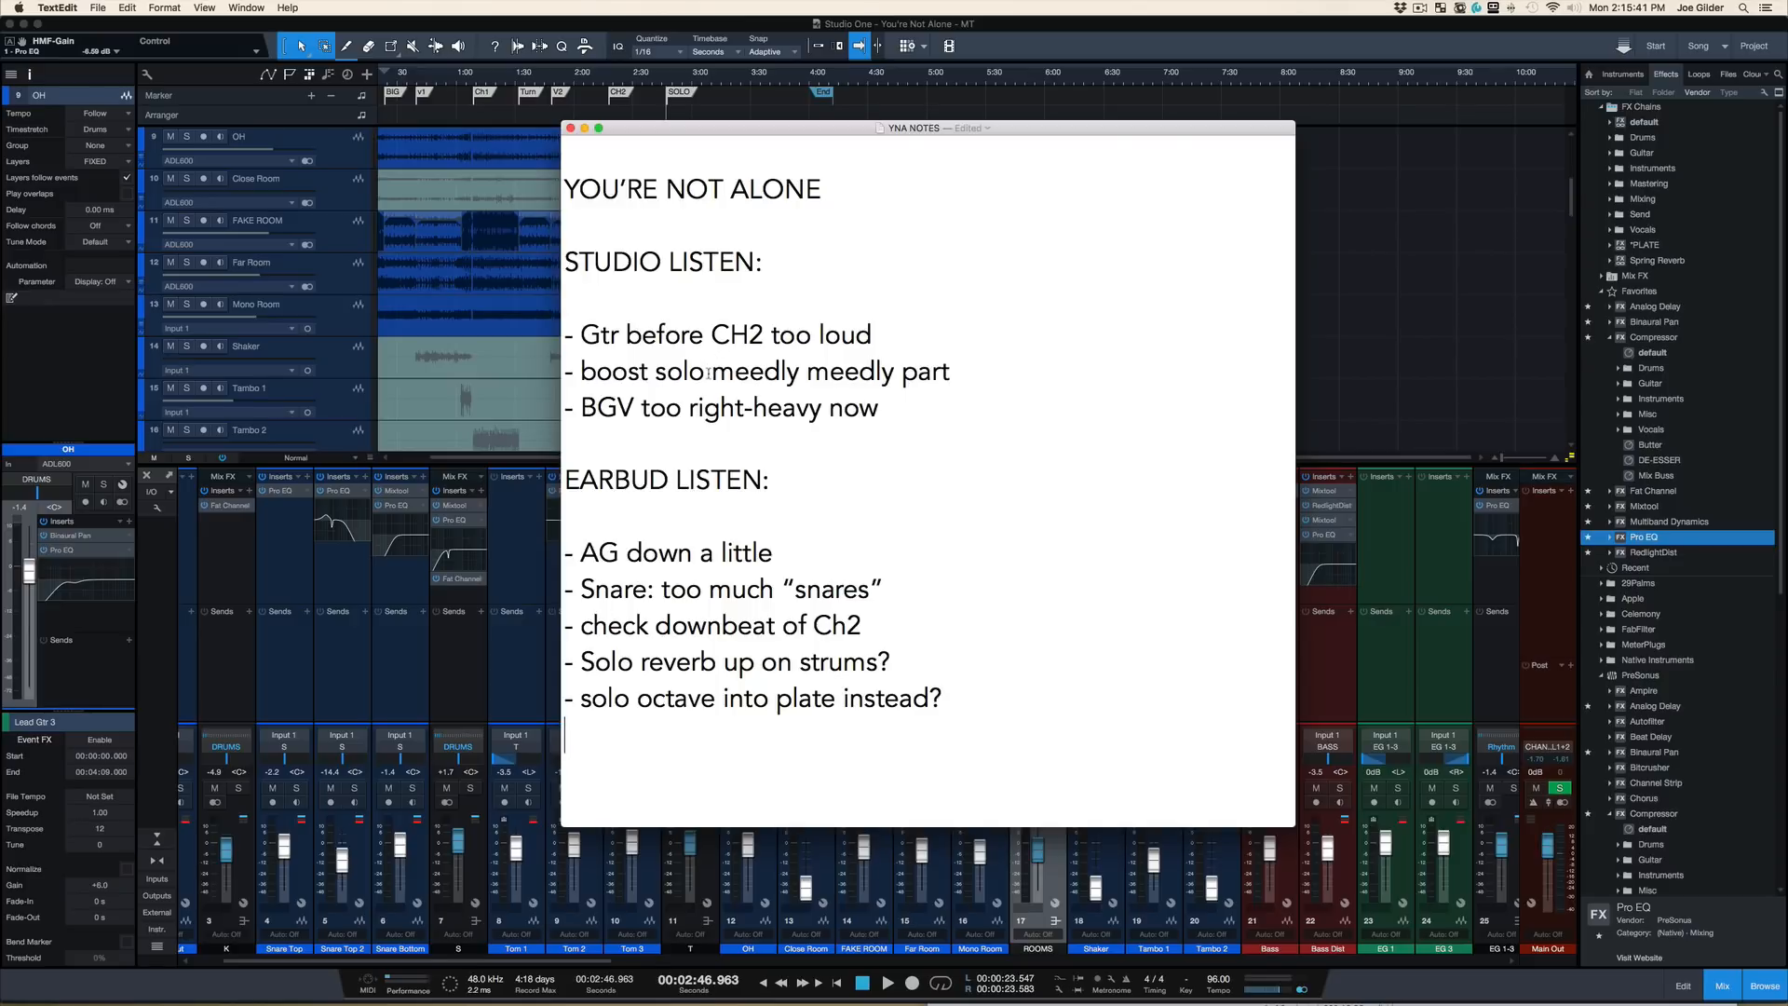
triple_click(667, 588)
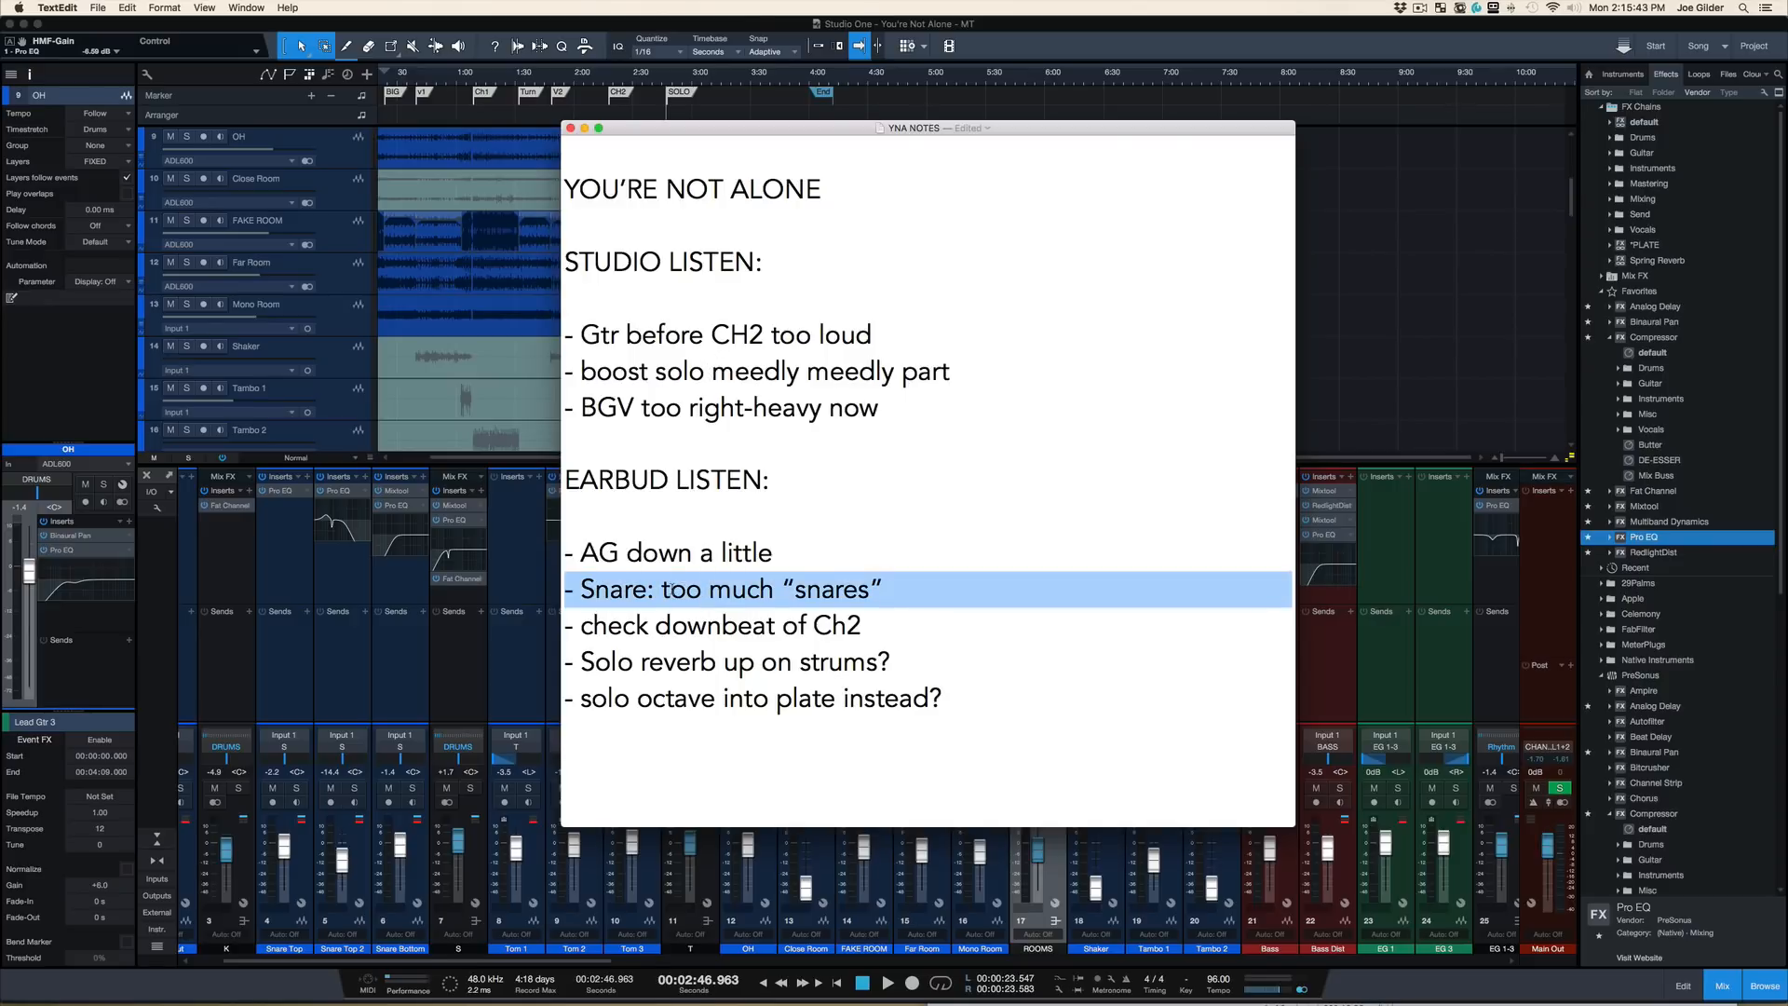
Step: Switch back to Studio One and audition the S snare bus soloed, within the full mix, and muted, then unmute it
click(445, 677)
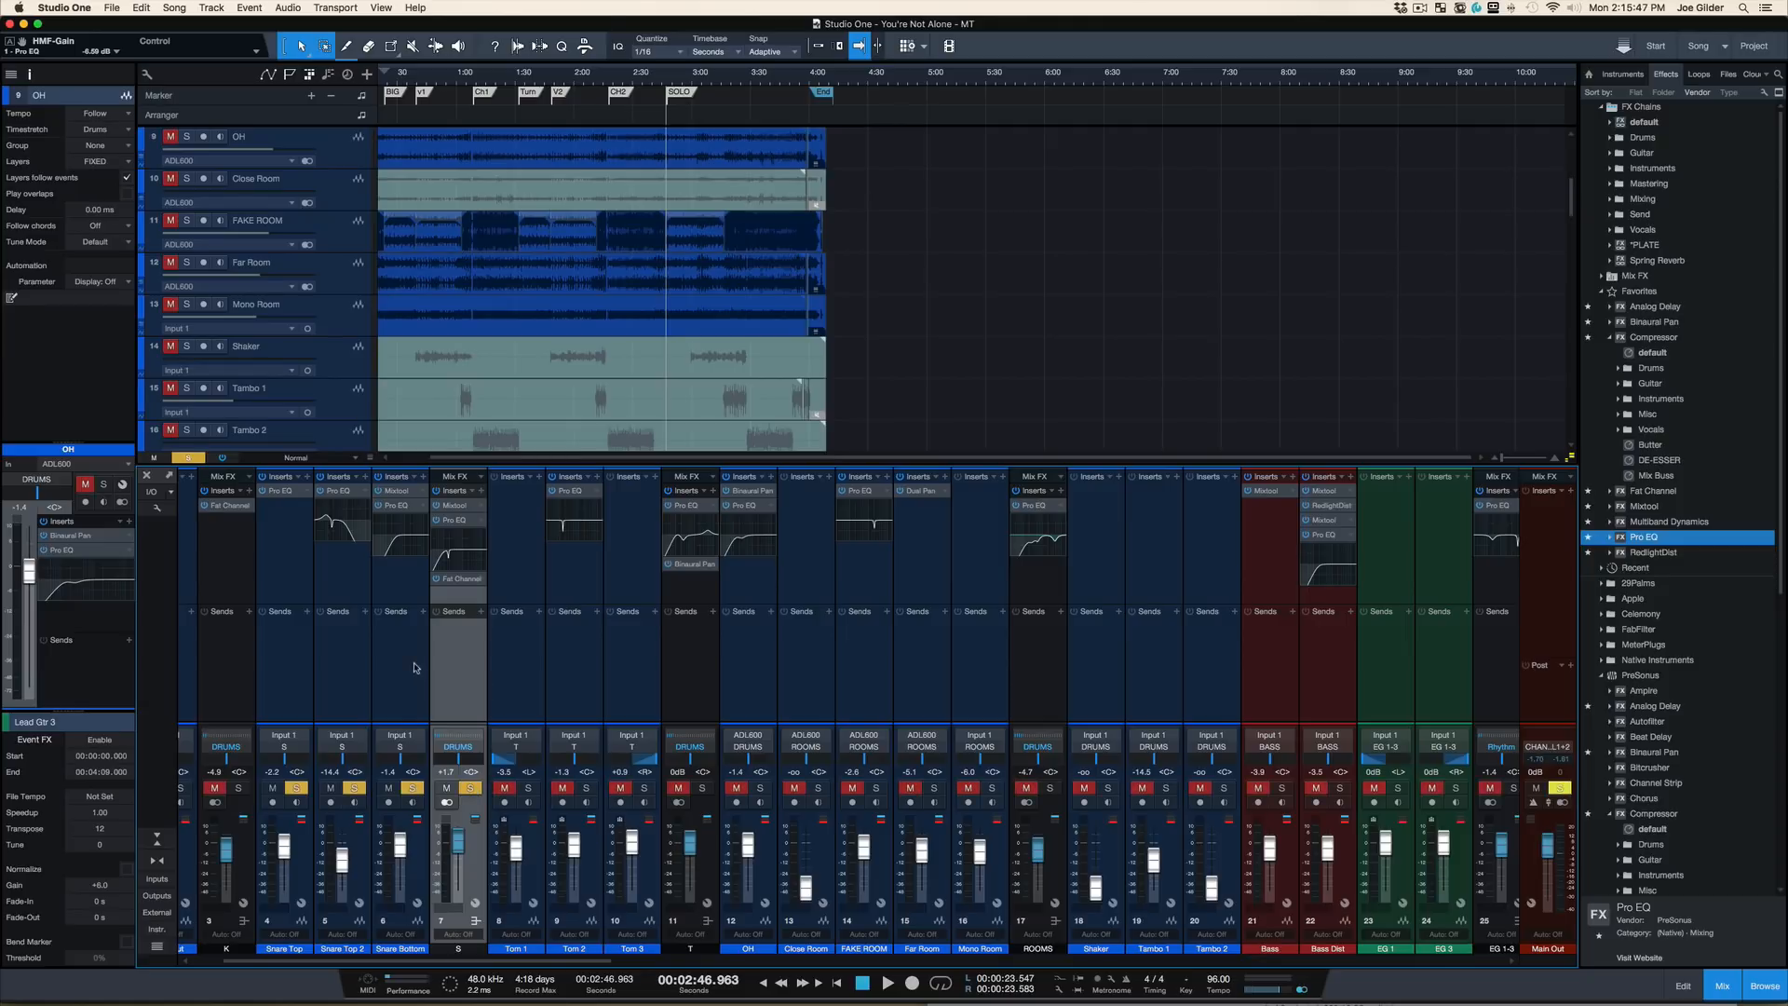
key(space)
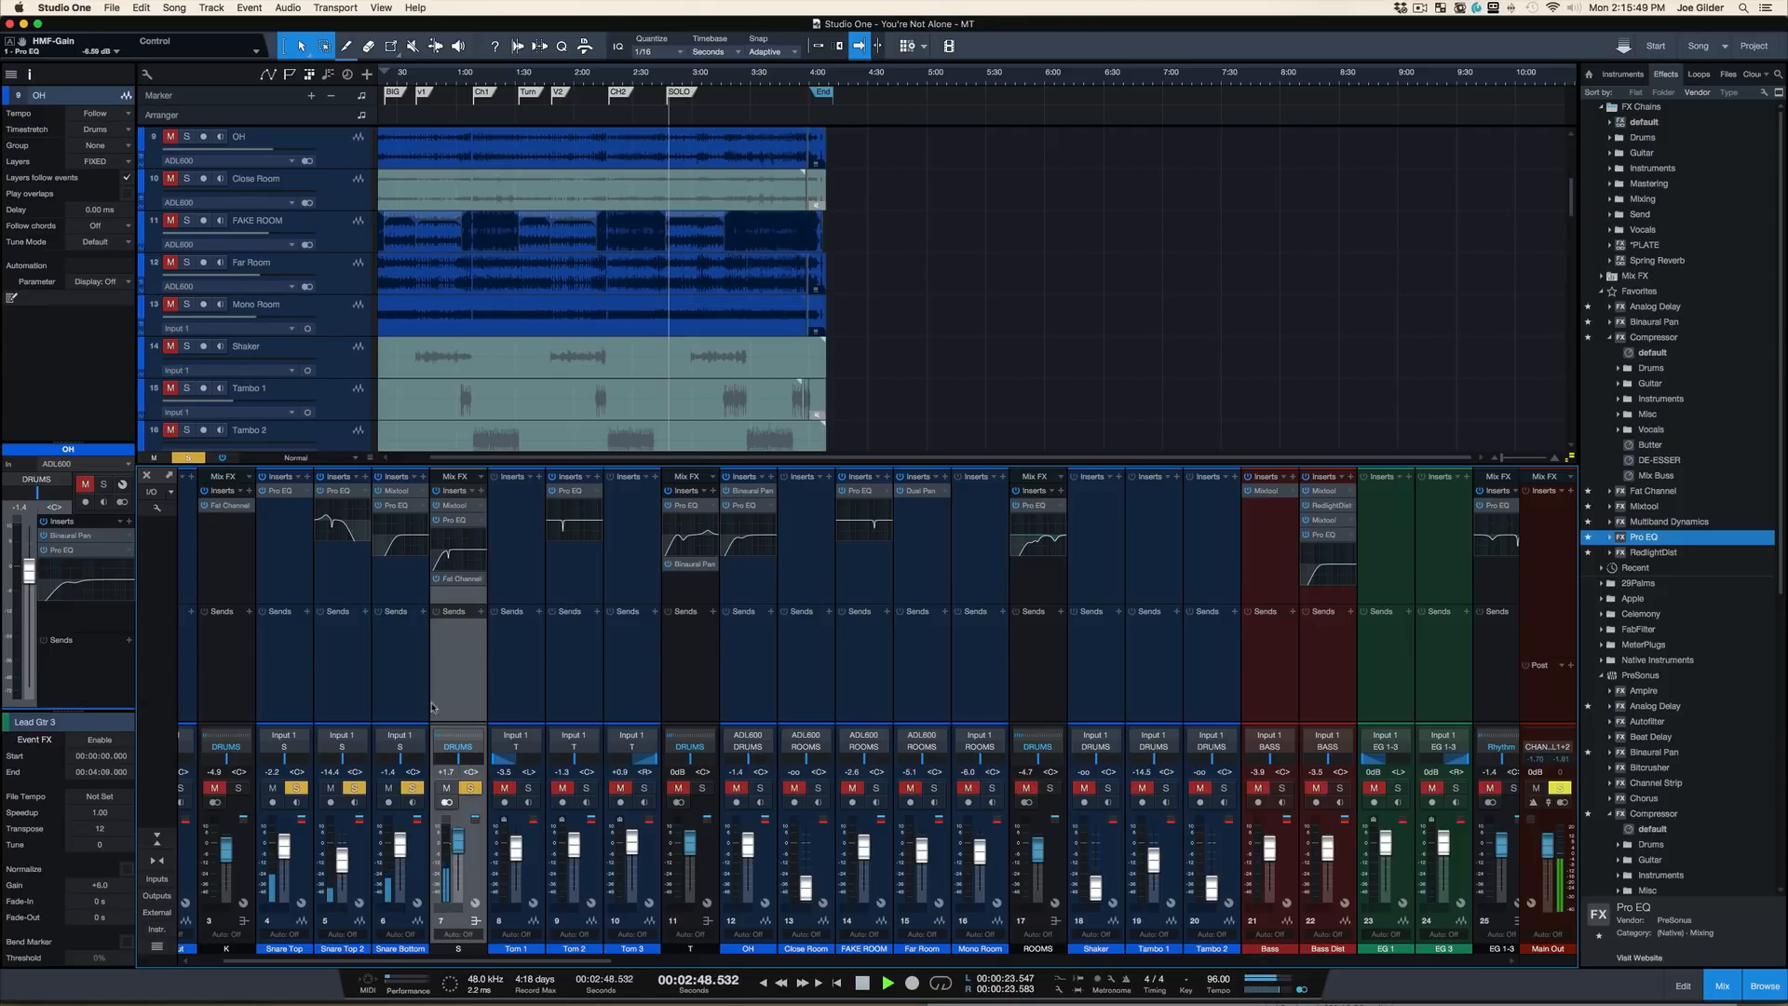
click(474, 788)
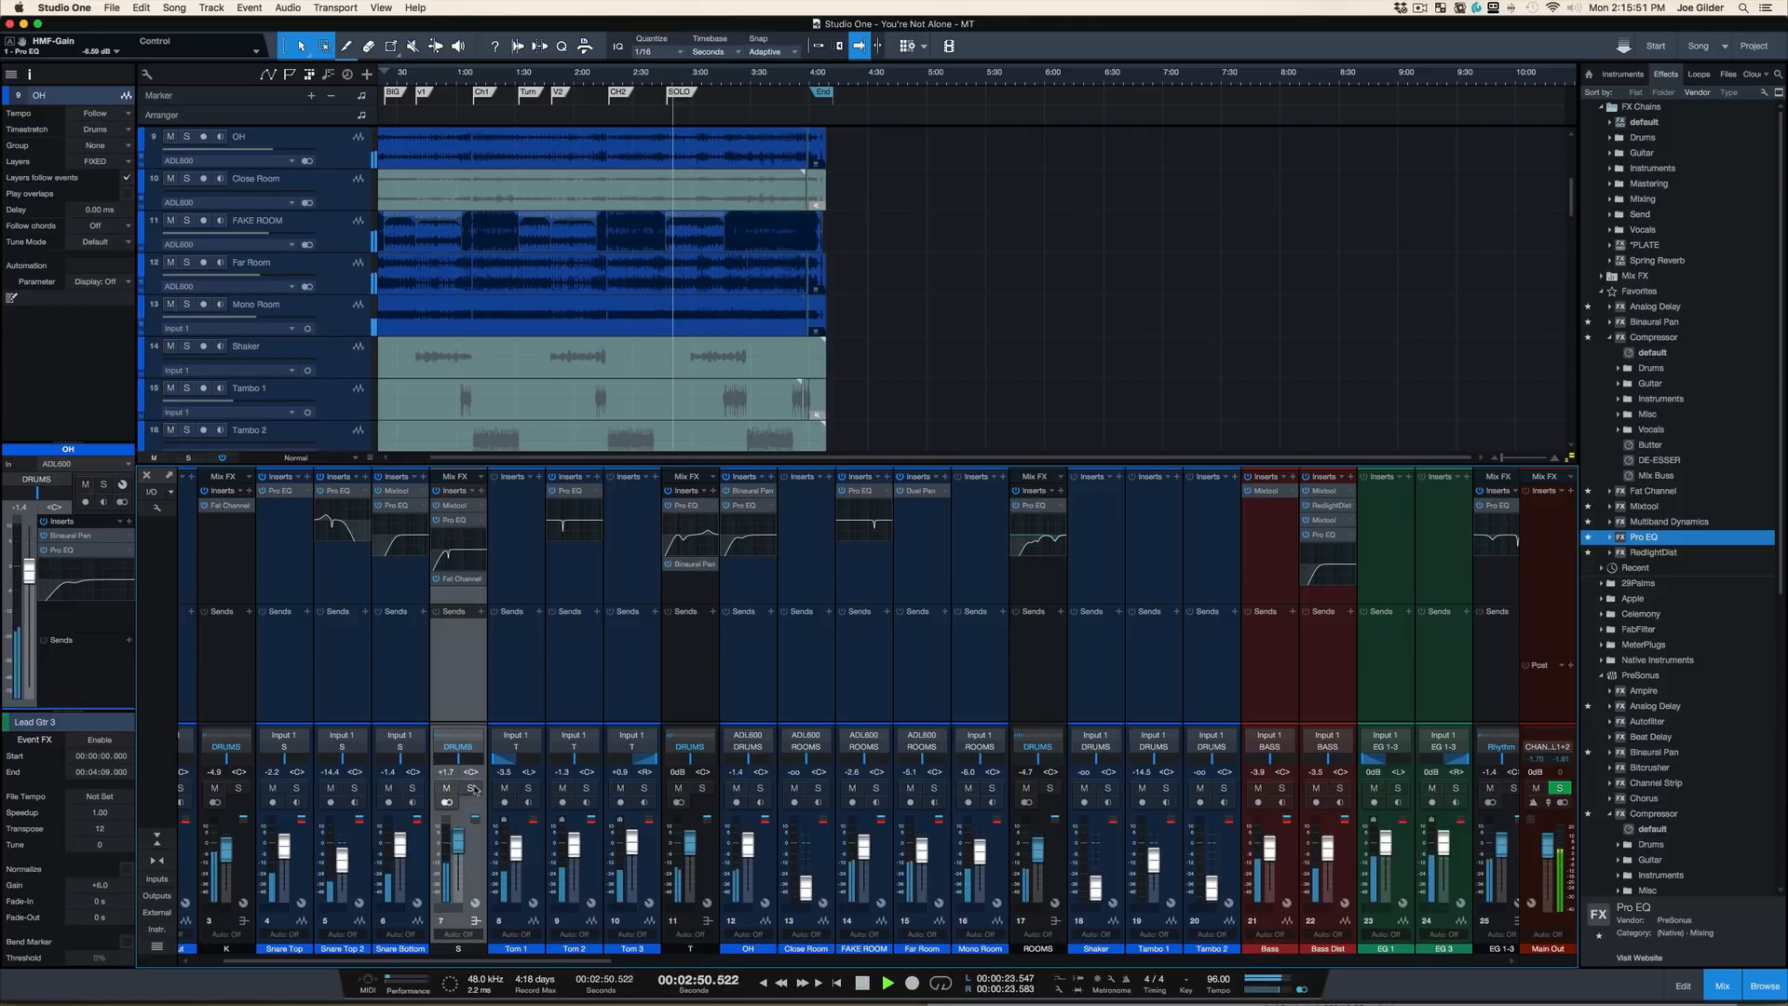
click(446, 789)
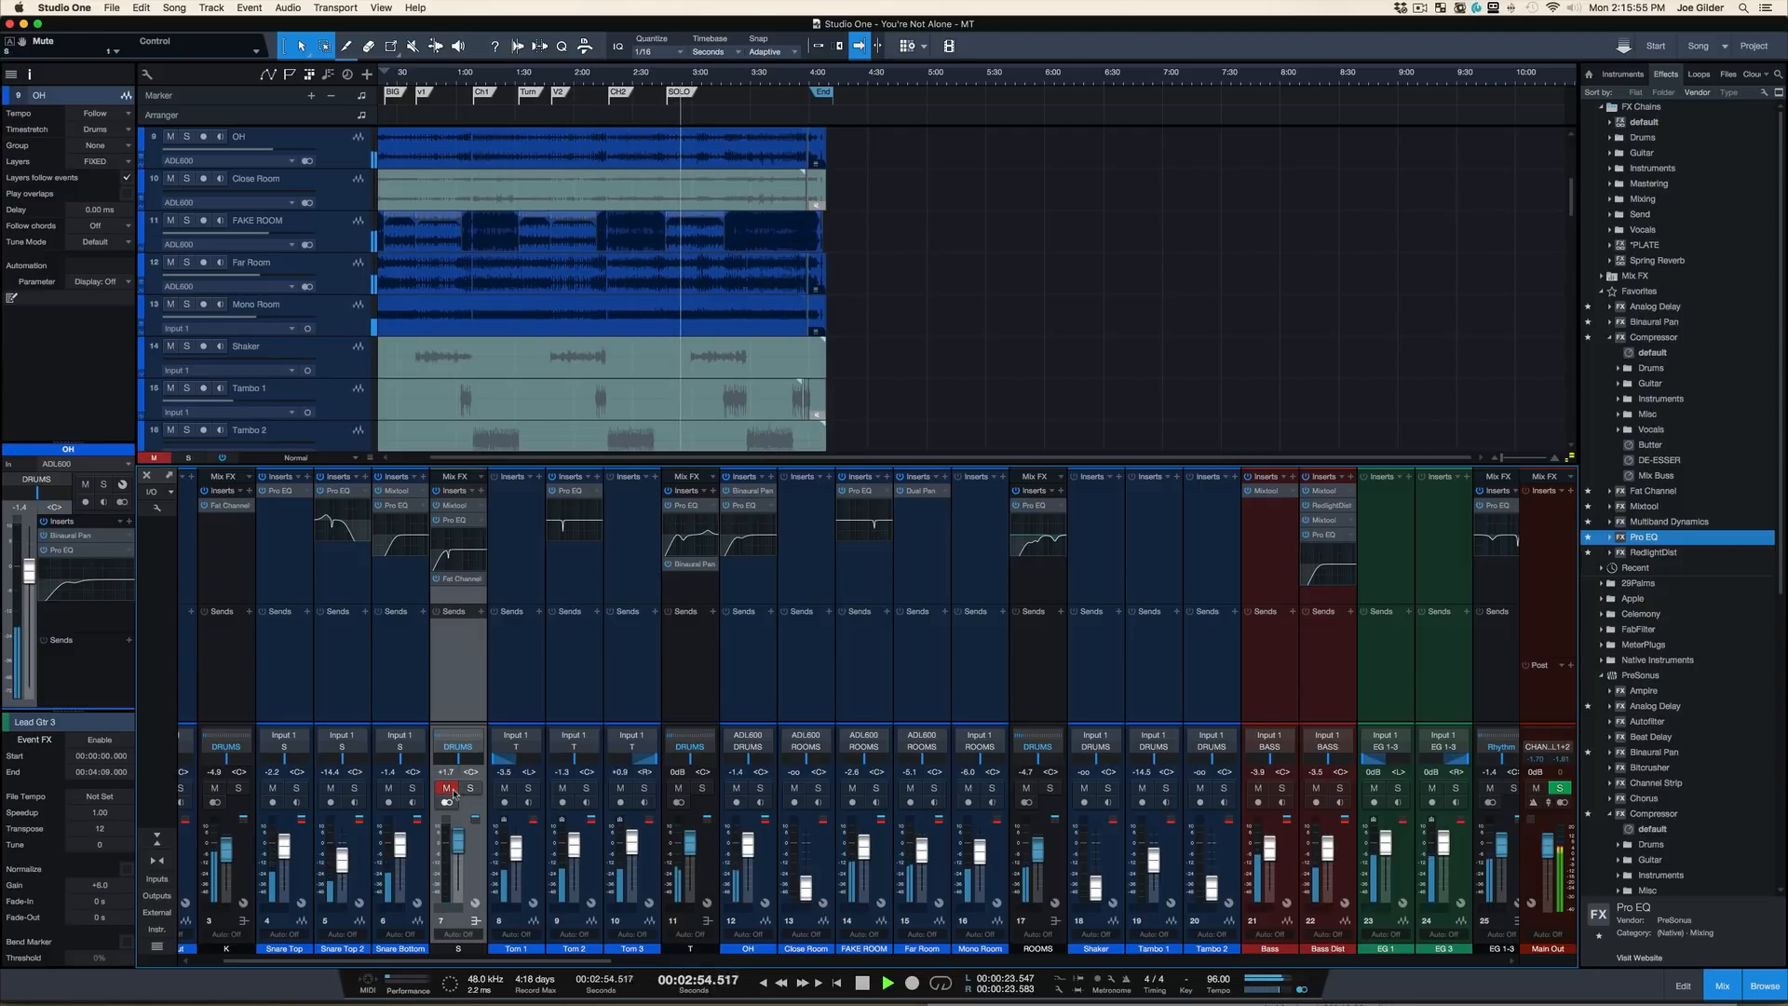
click(453, 791)
key(space)
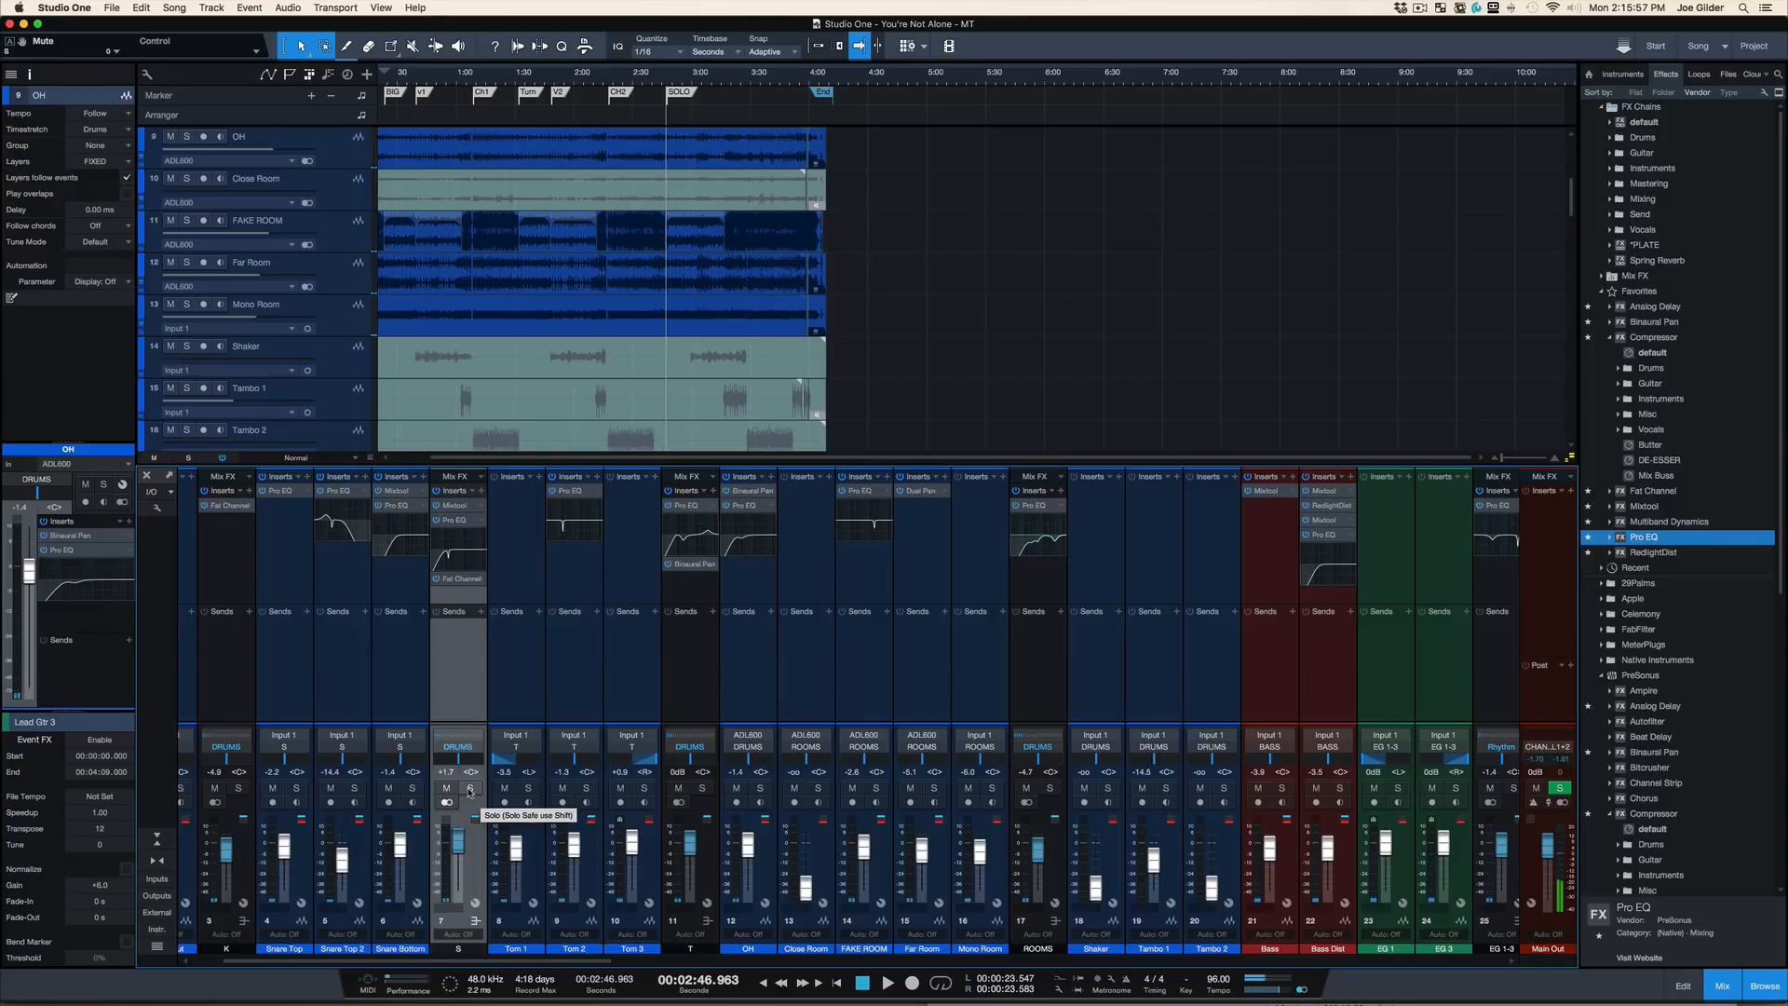
Step: Solo the S snare bus, audition the Snare Bottom channel on its own, and clear the solos
click(470, 789)
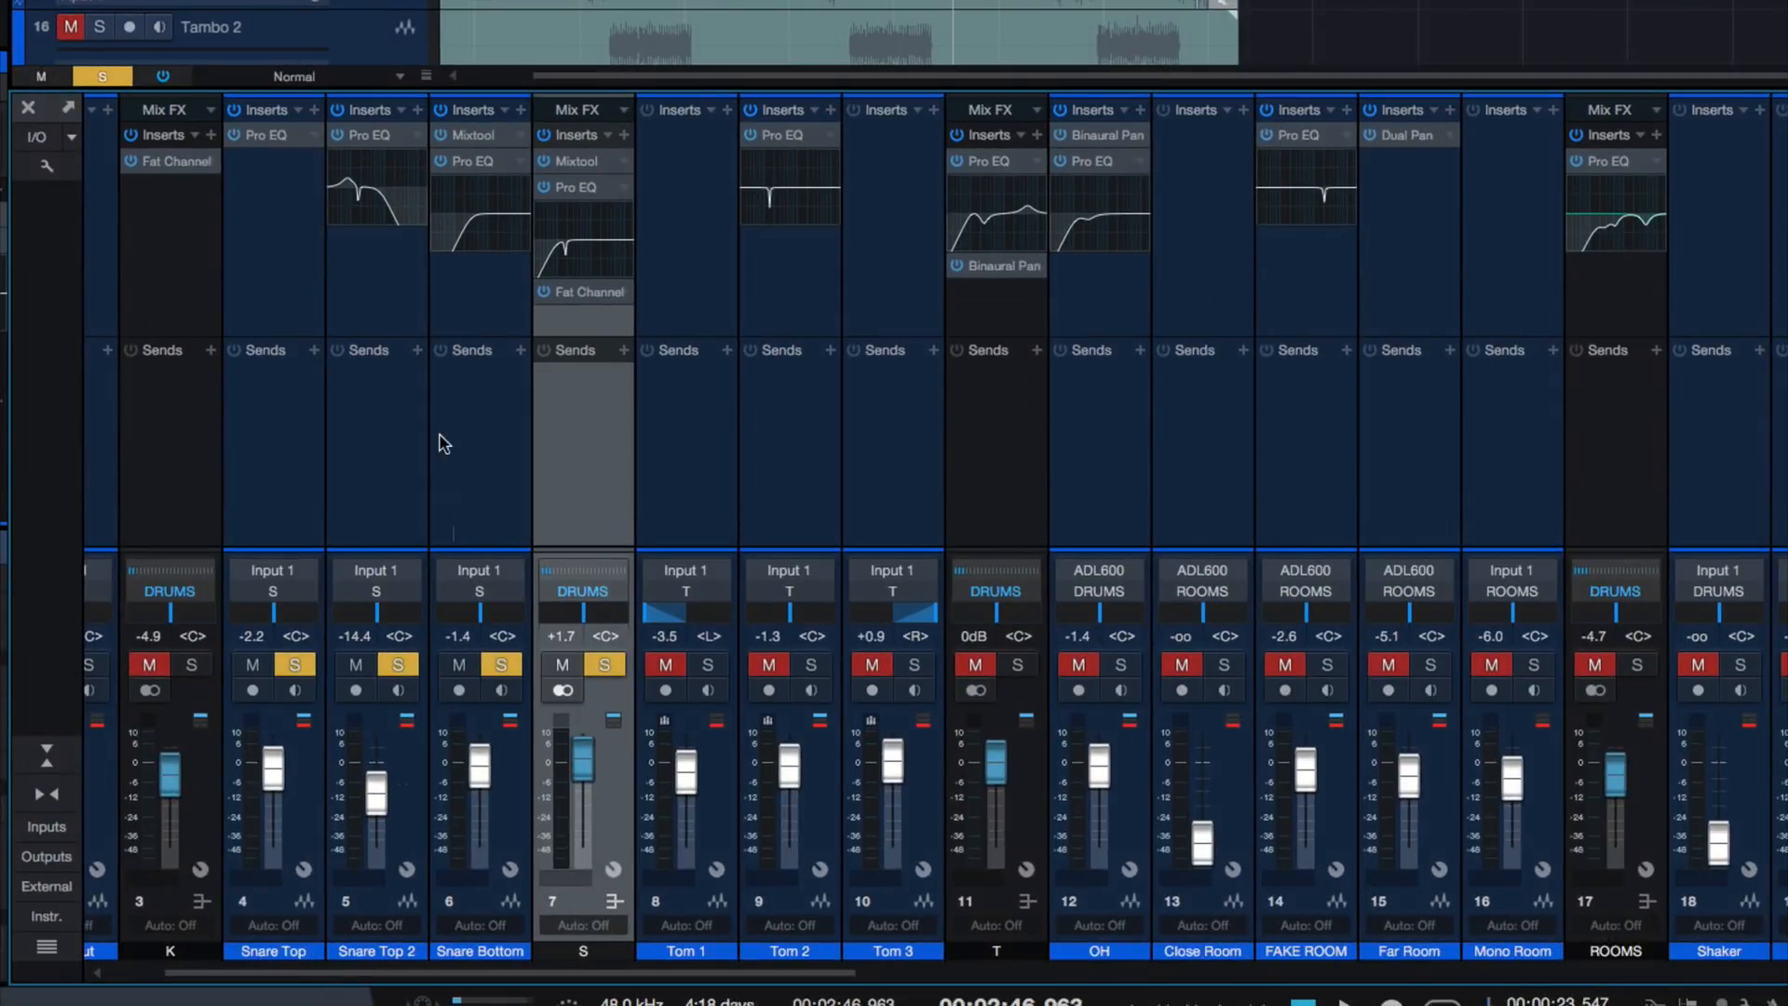
click(330, 643)
click(483, 503)
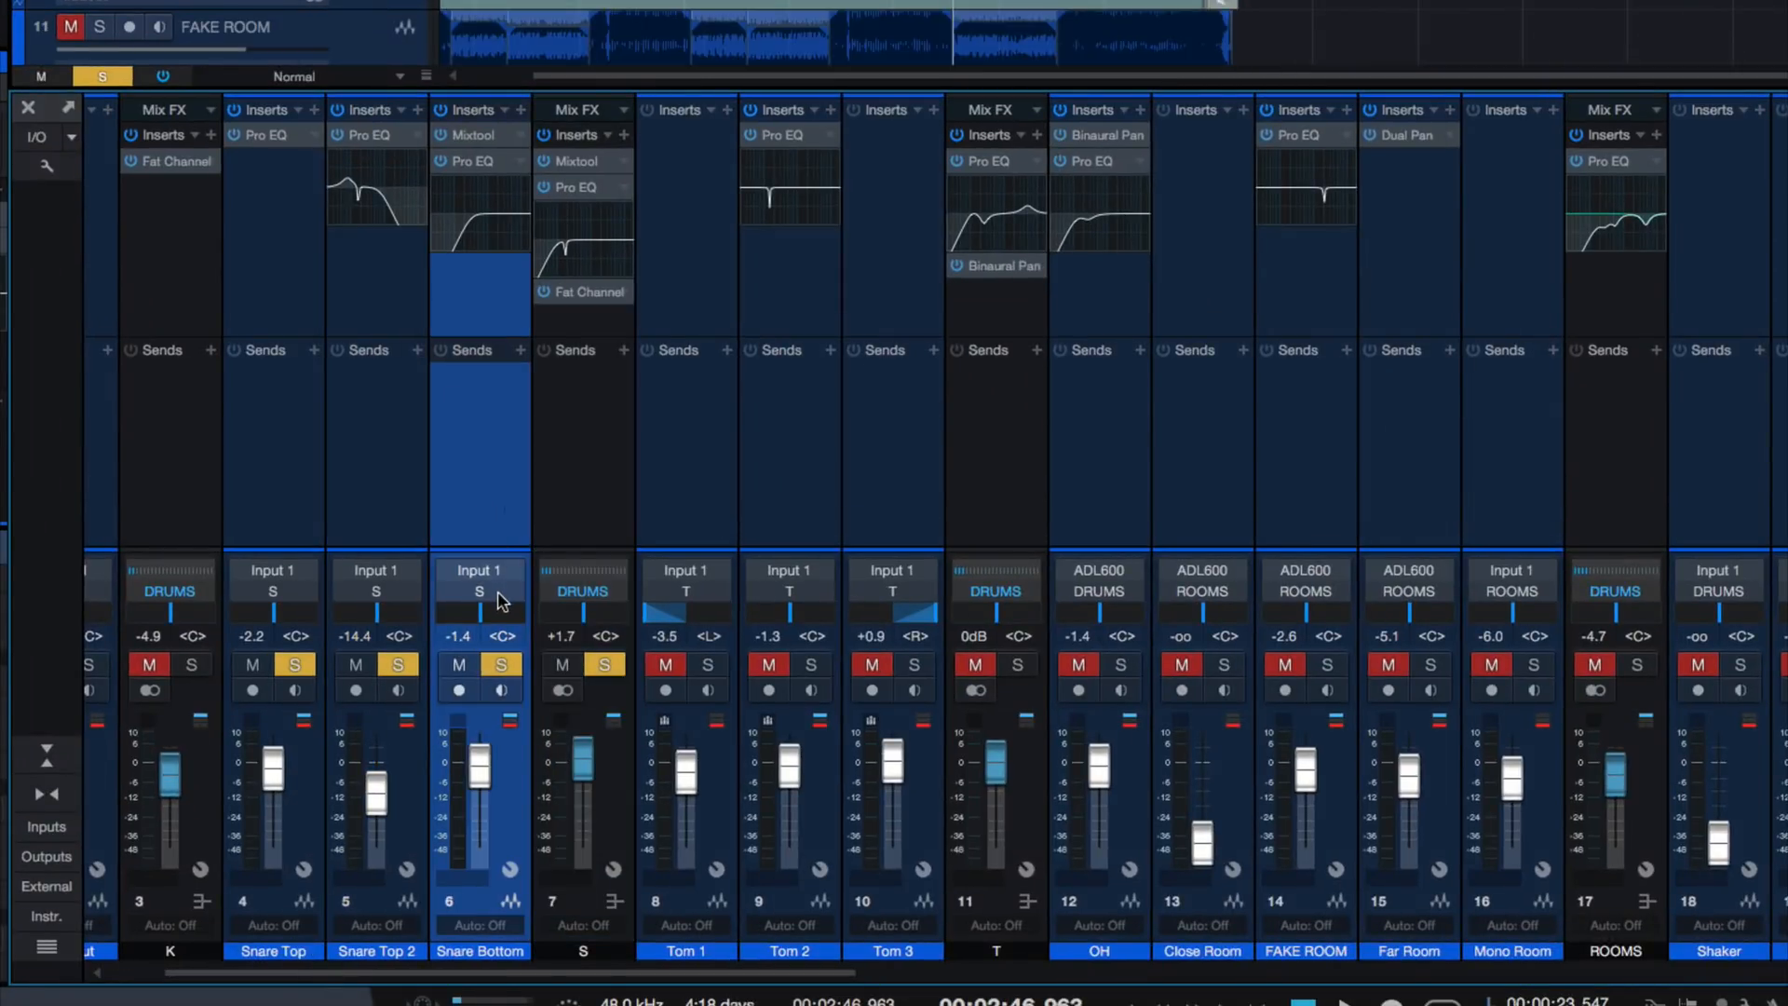
key(space)
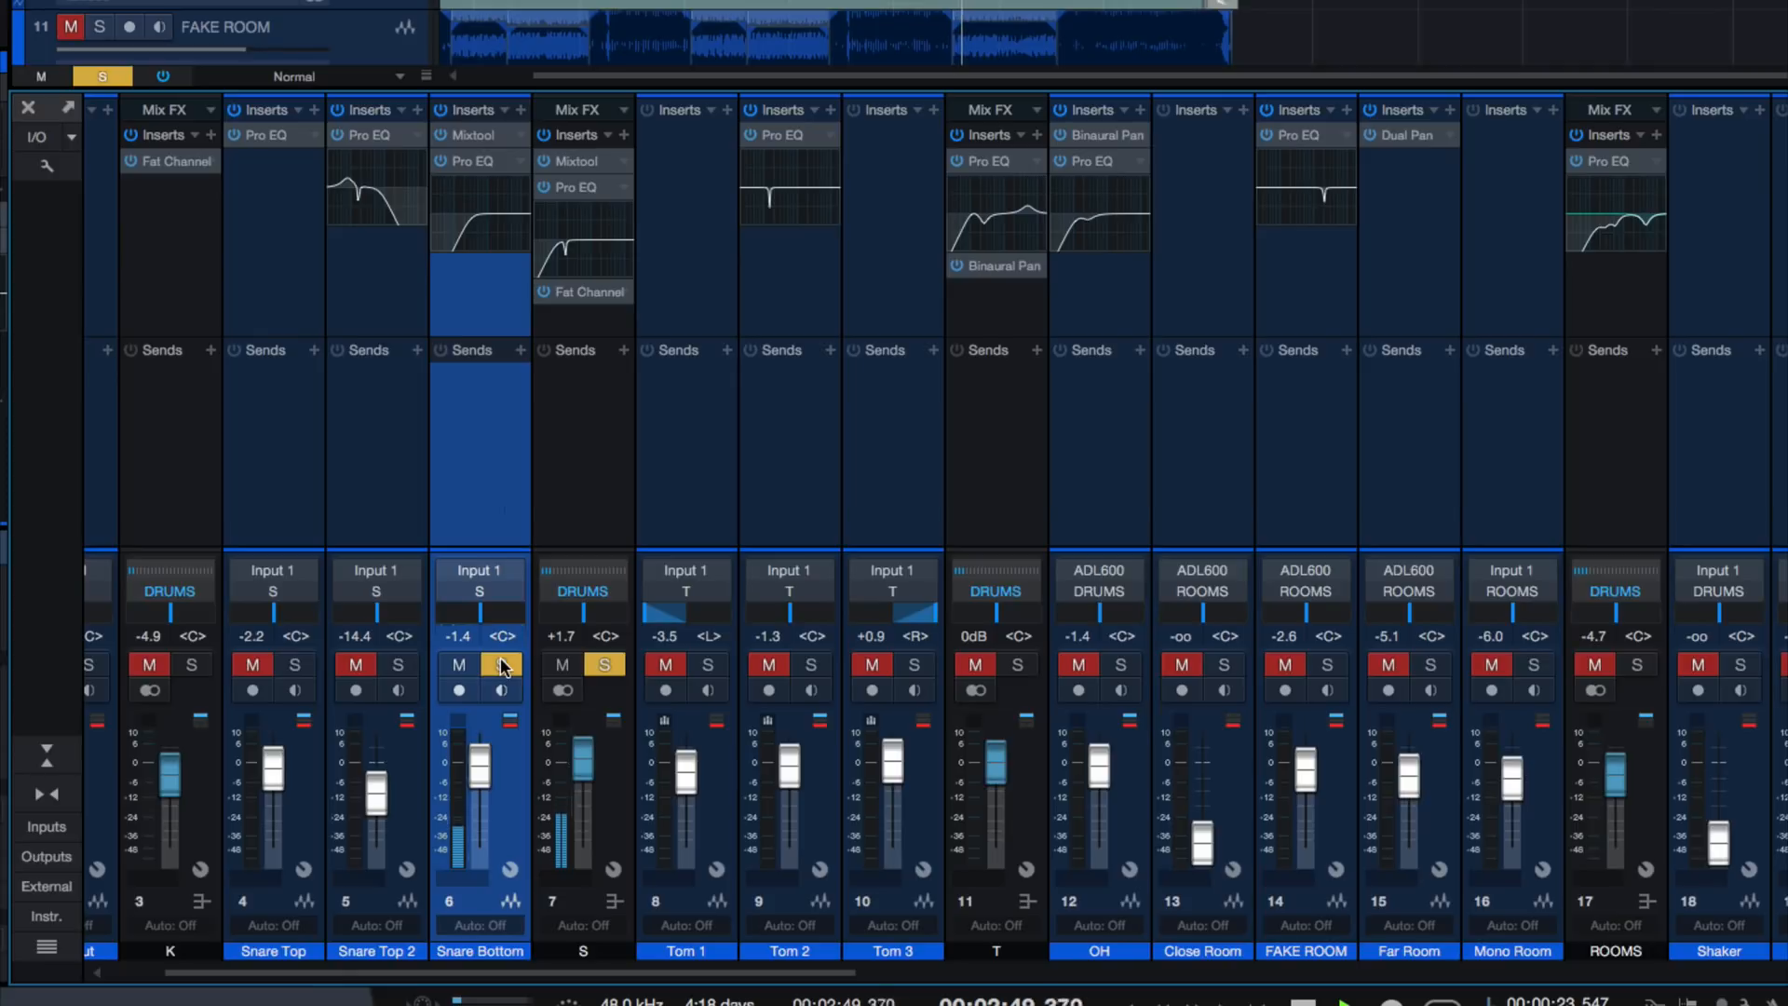
key(space)
click(502, 664)
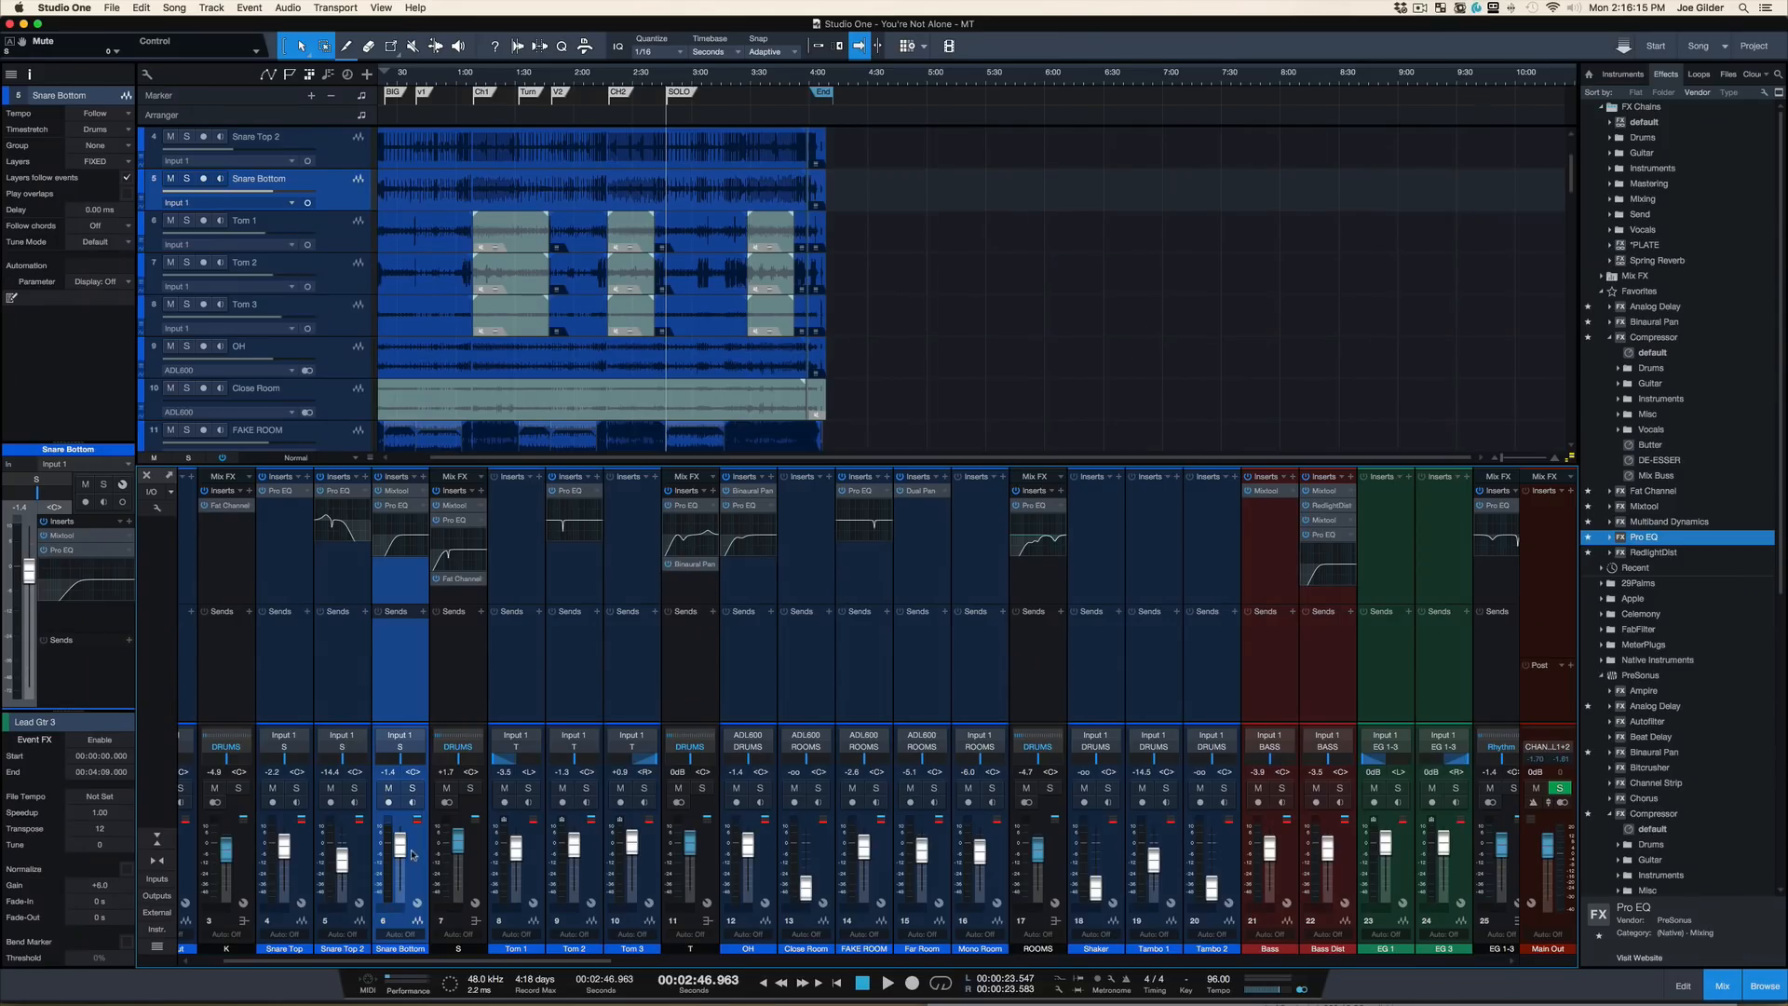
Step: Play the full mix and lower the Snare Bottom fader to -4.2 dB
key(space)
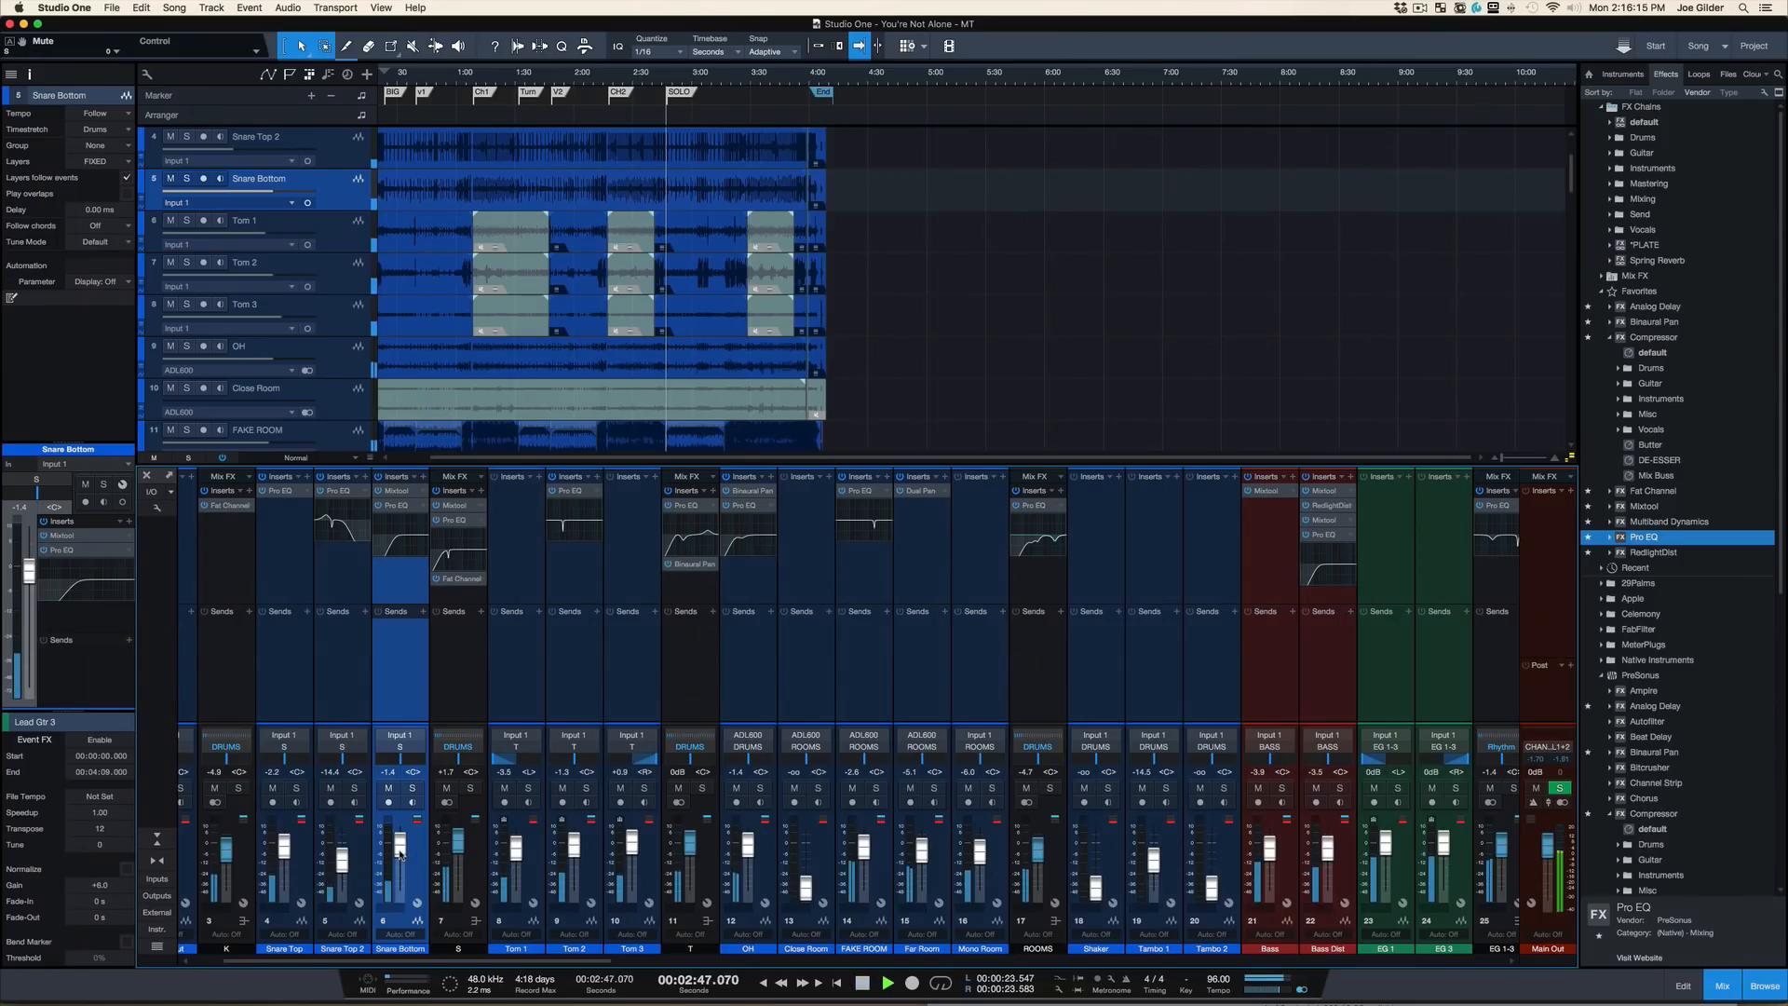
drag(400, 852, 400, 857)
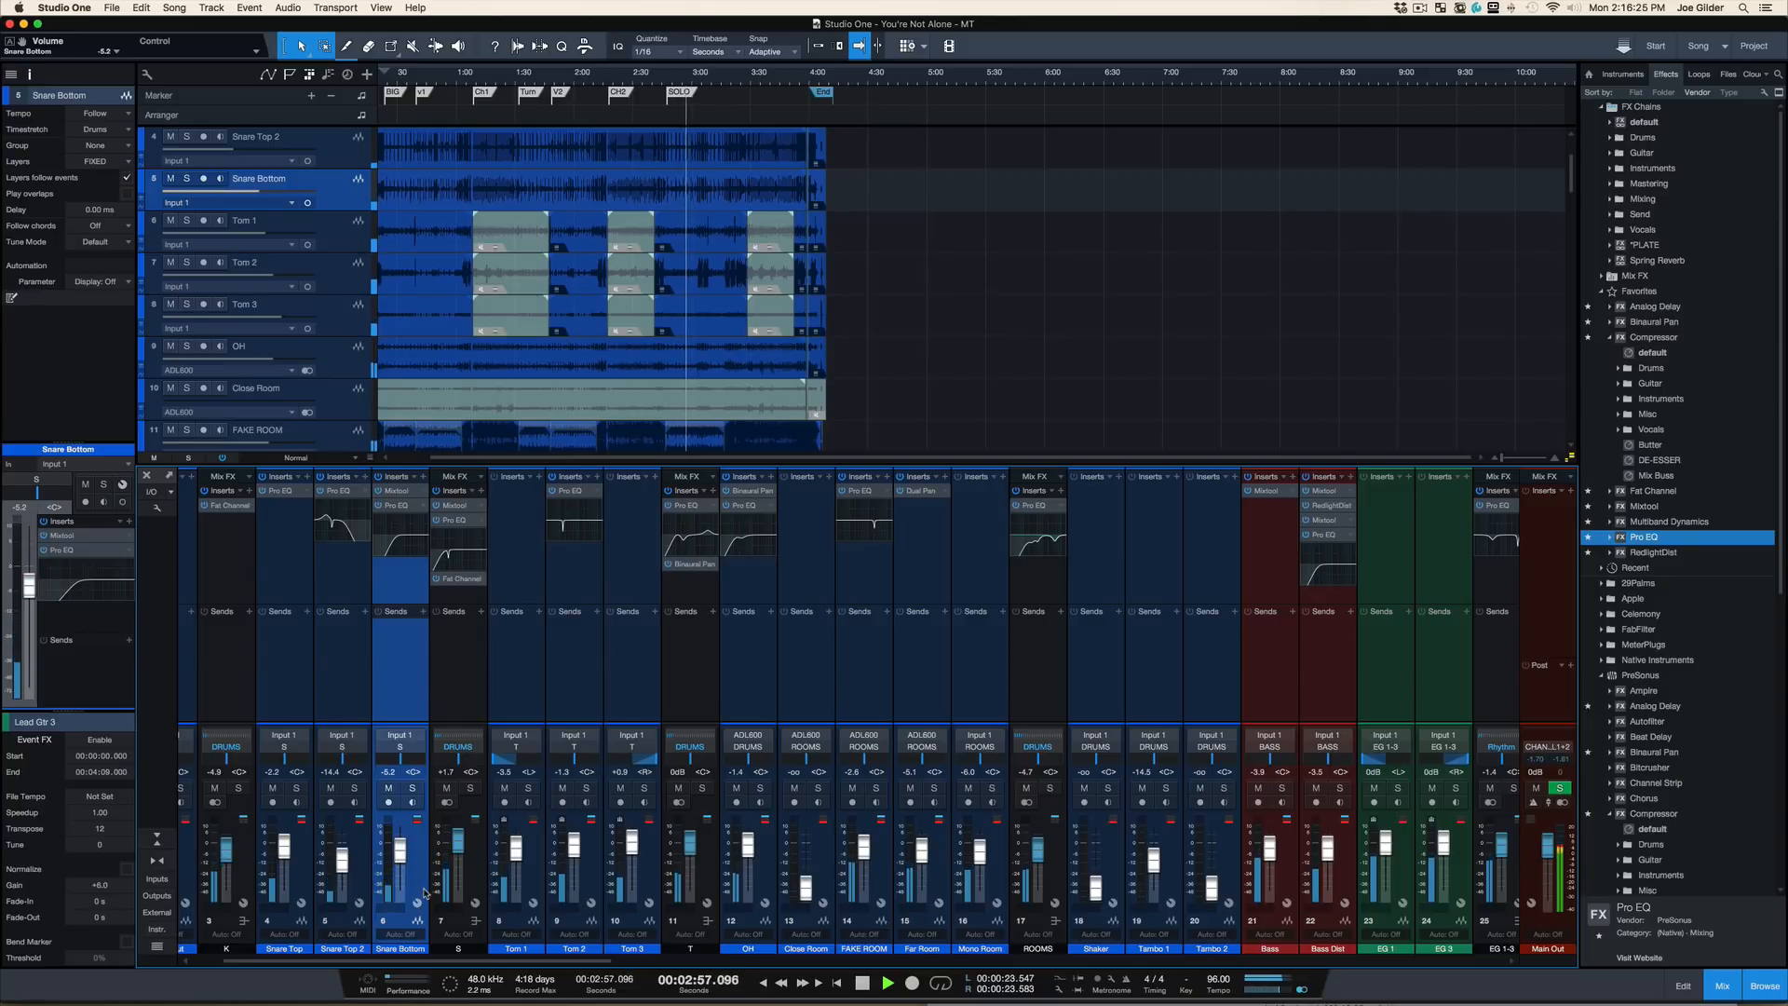
scroll(425, 892, up, 4)
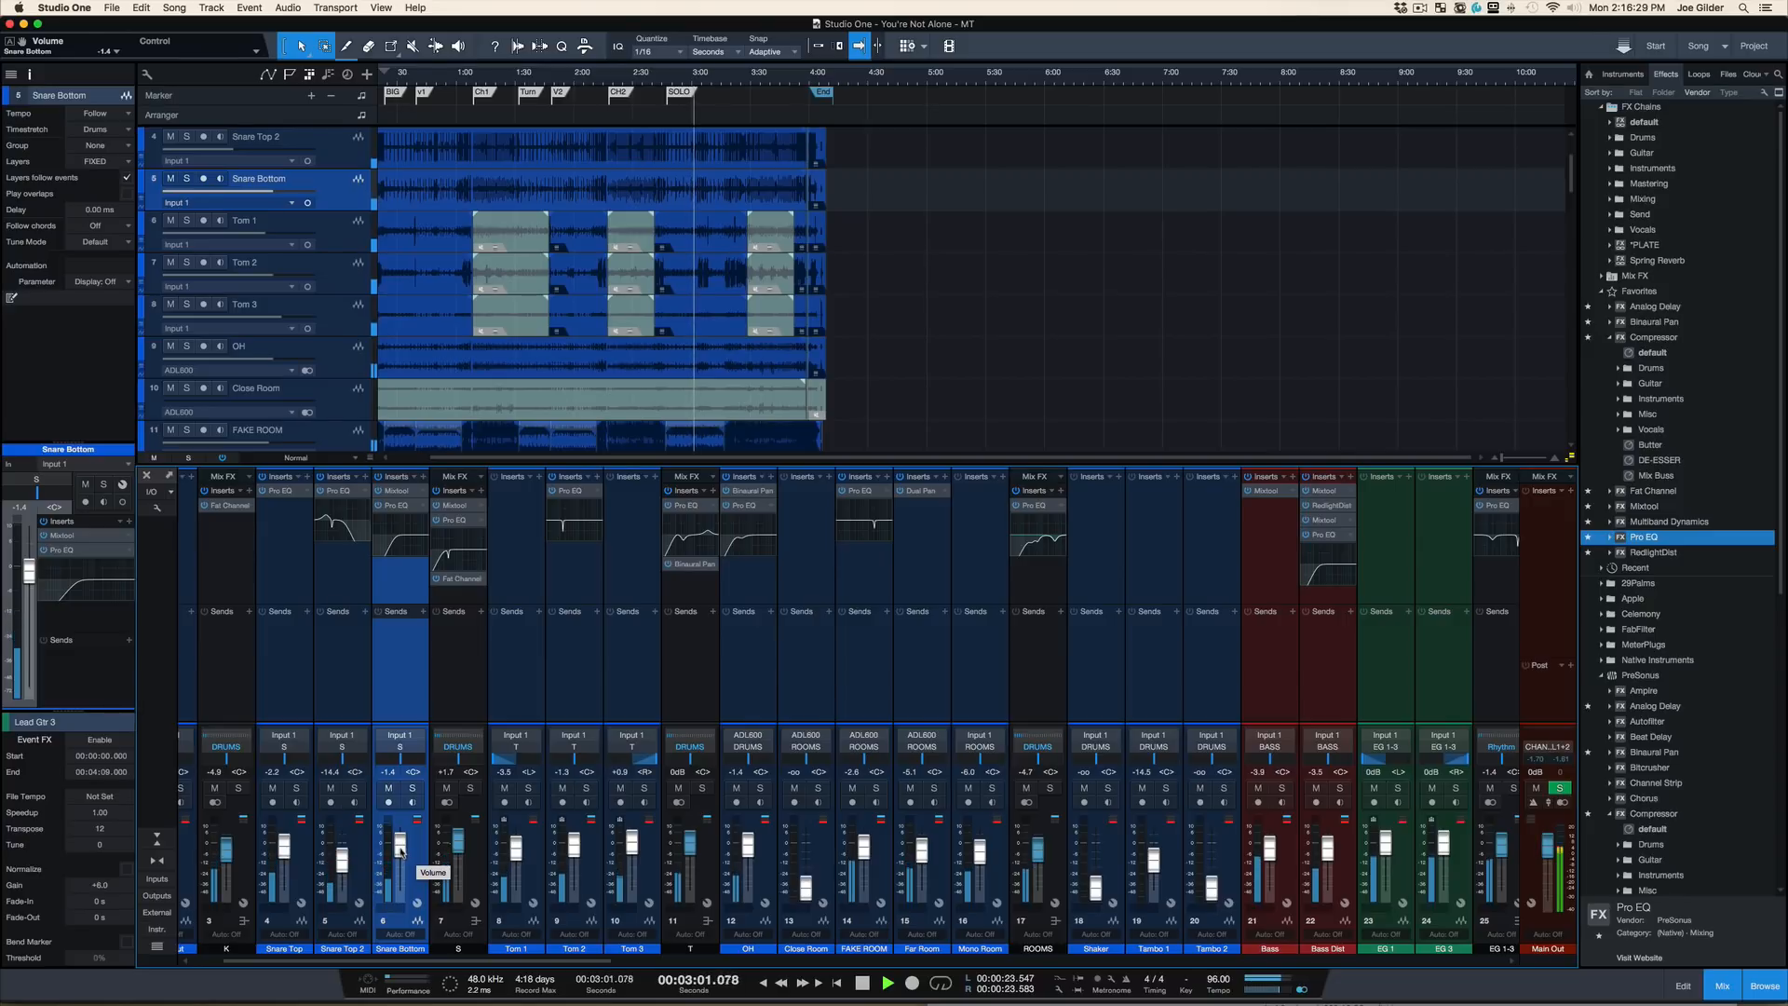
drag(401, 852, 401, 856)
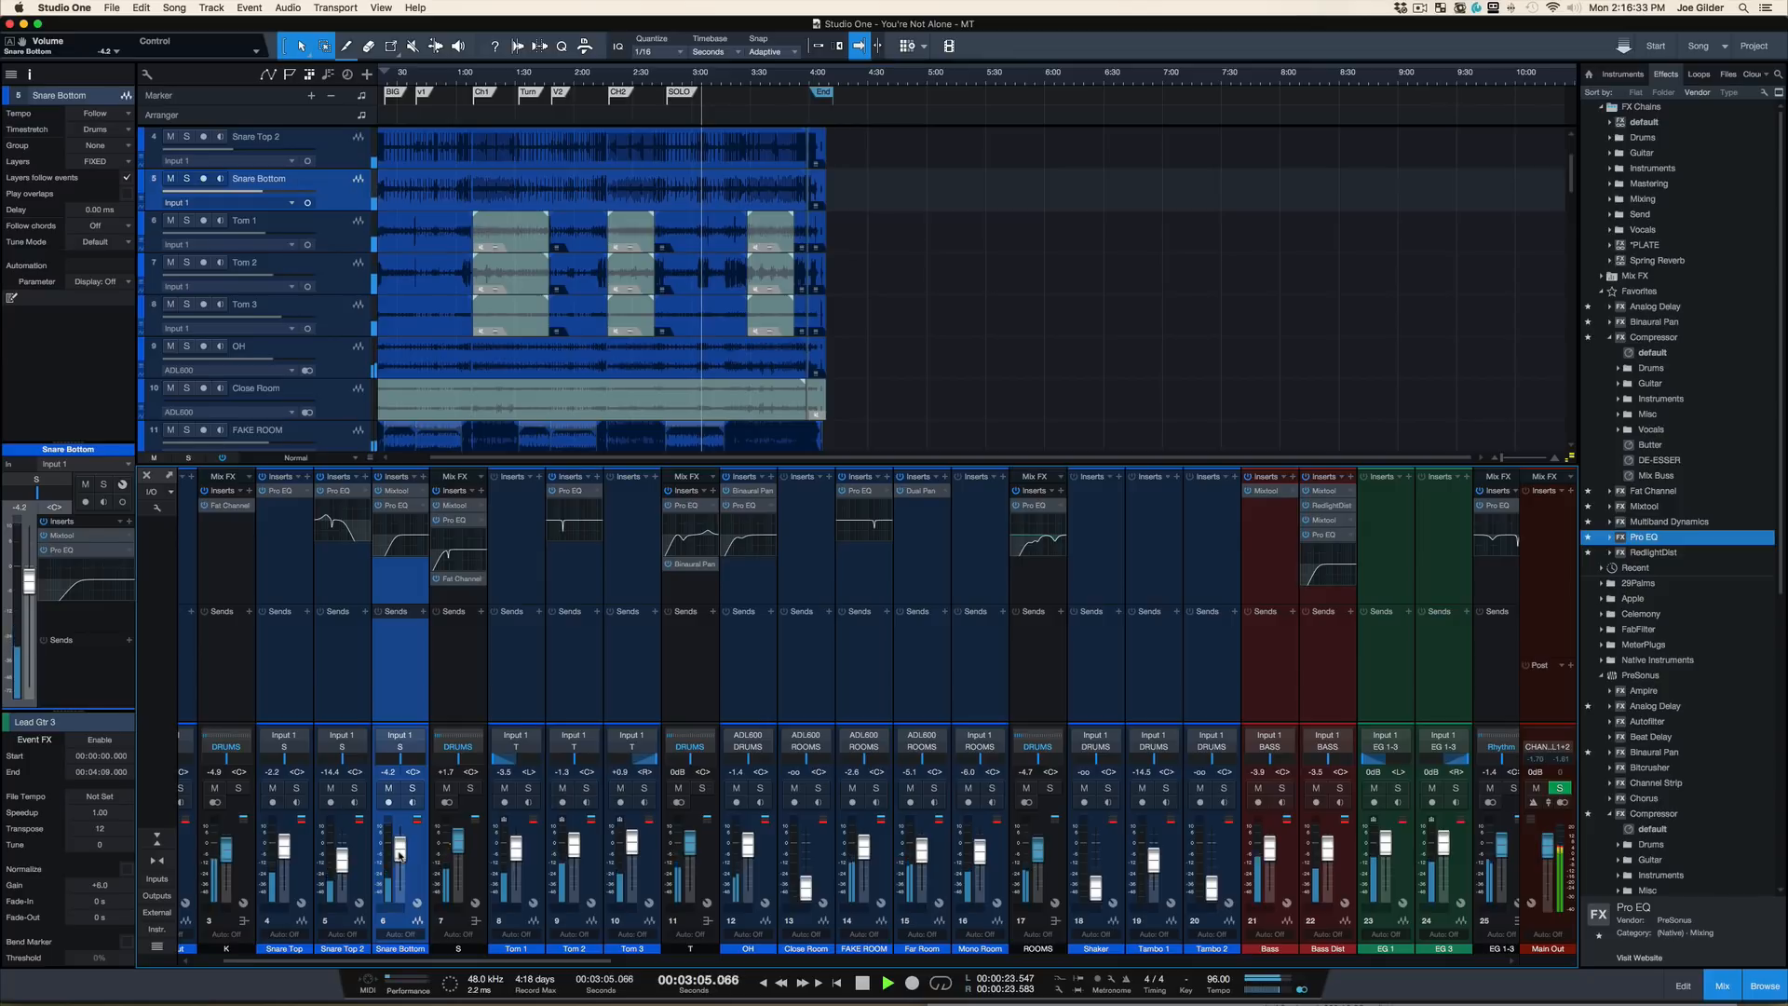
Step: Listen to the S snare bus soloed, trying a higher Snare Bottom level and undoing that fader move
click(472, 788)
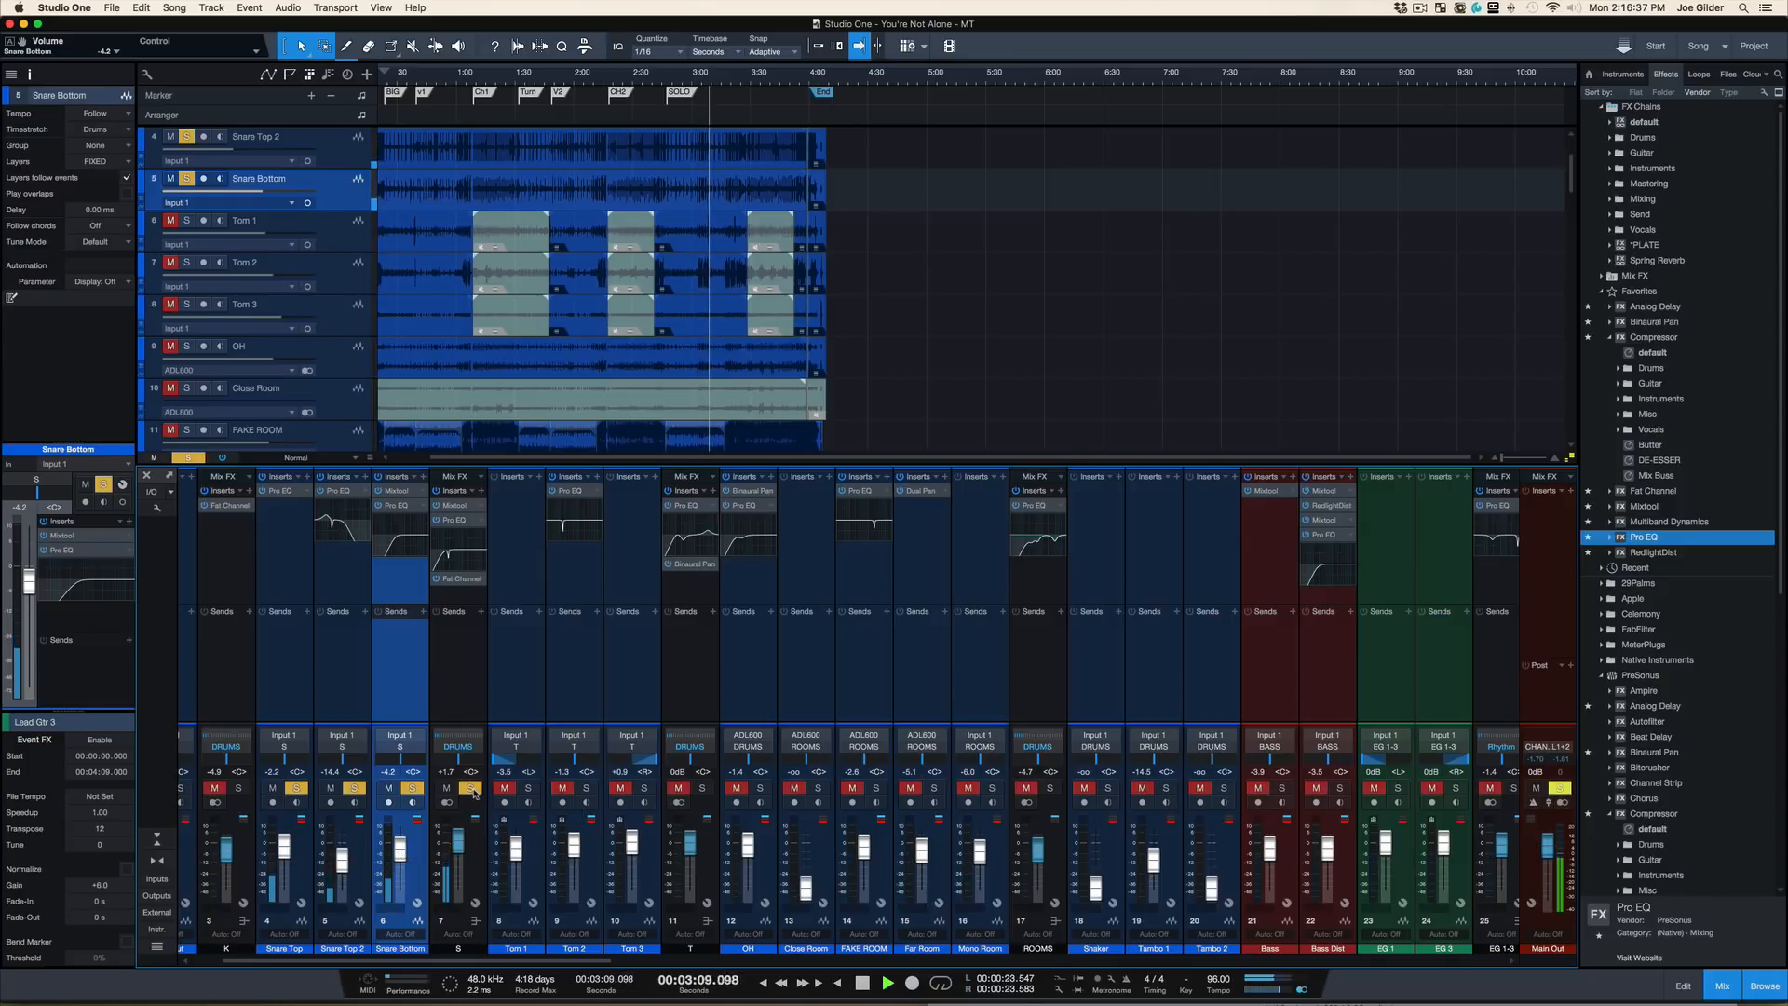
key(space)
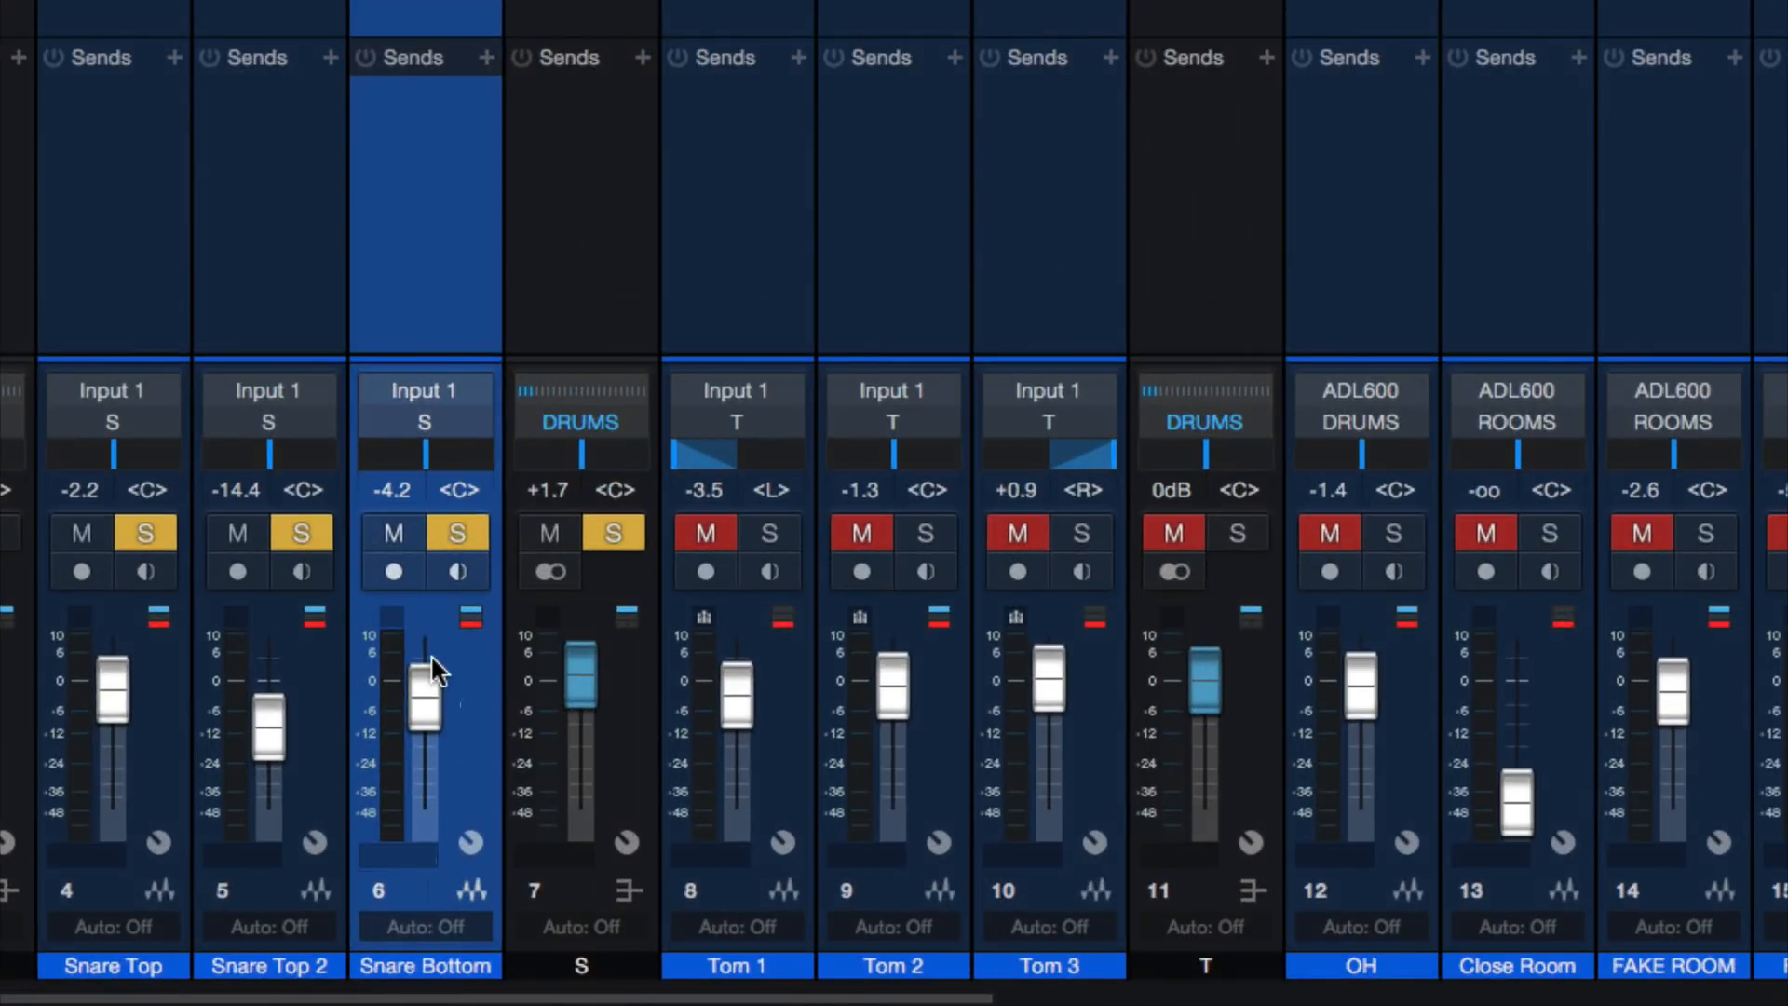
drag(401, 838, 402, 833)
key(super+z)
key(space)
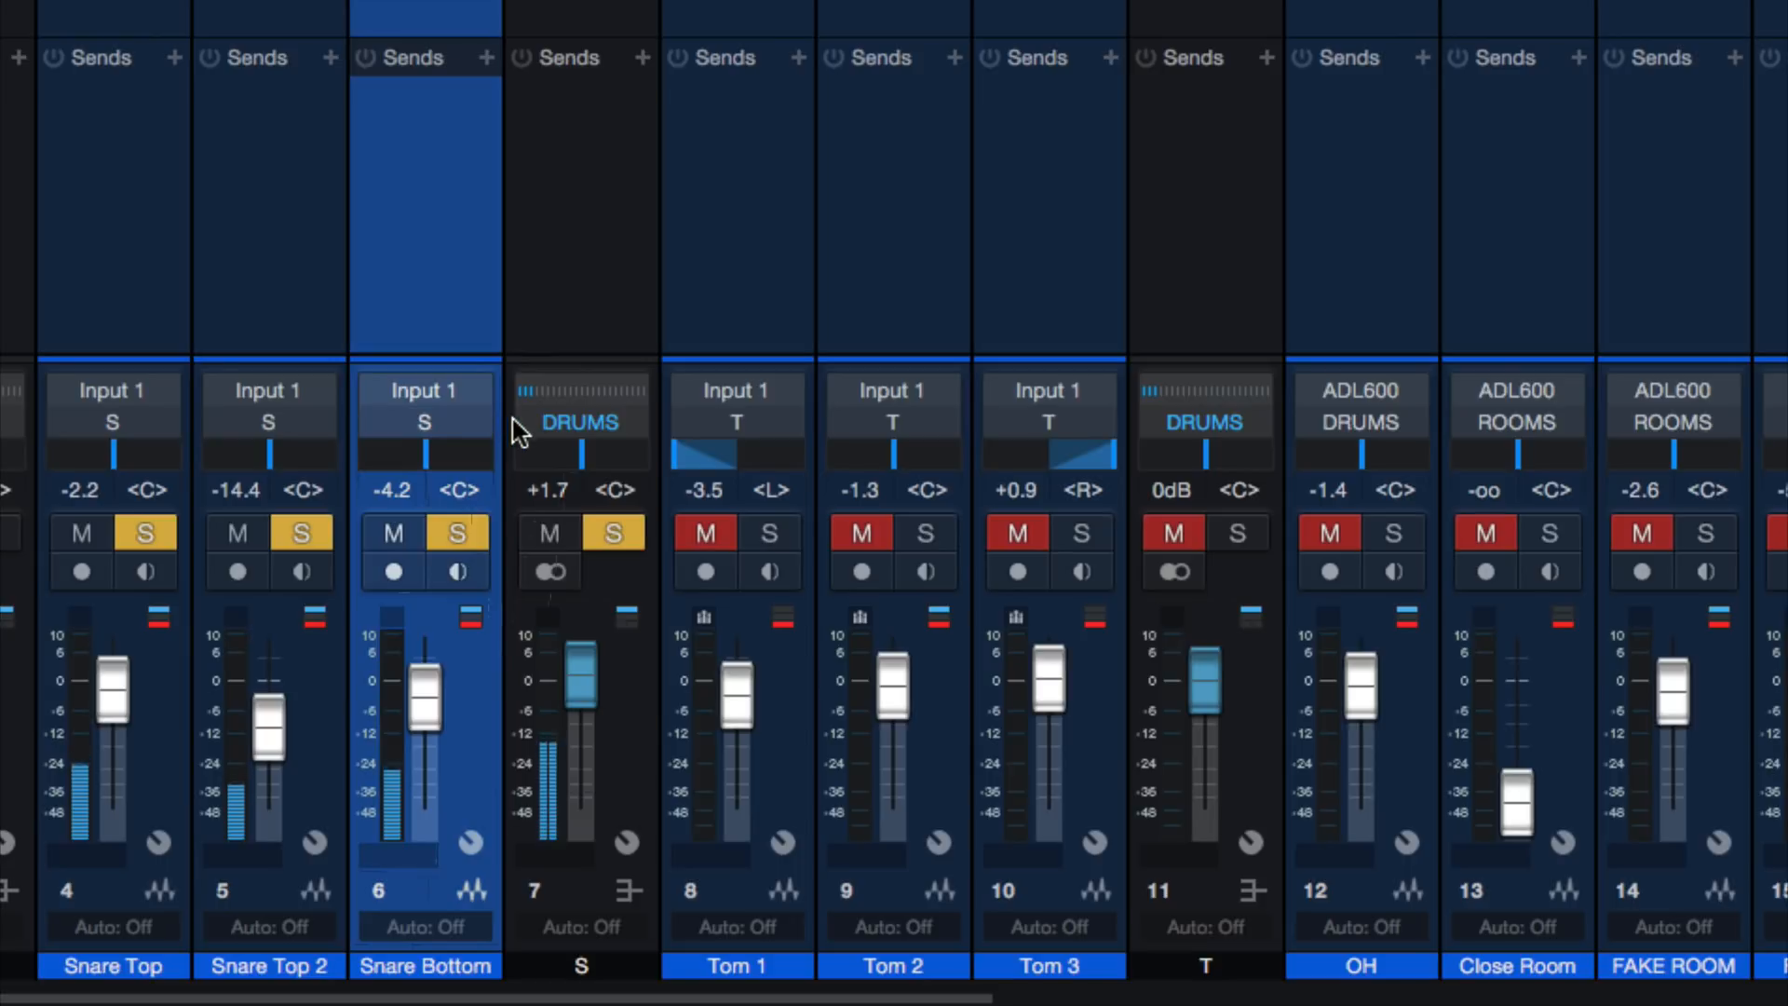
Step: Compare the Snare Bottom level in the full mix using undo and redo, keep -4.2 dB, and slightly raise the S bus fader
key(shift+s)
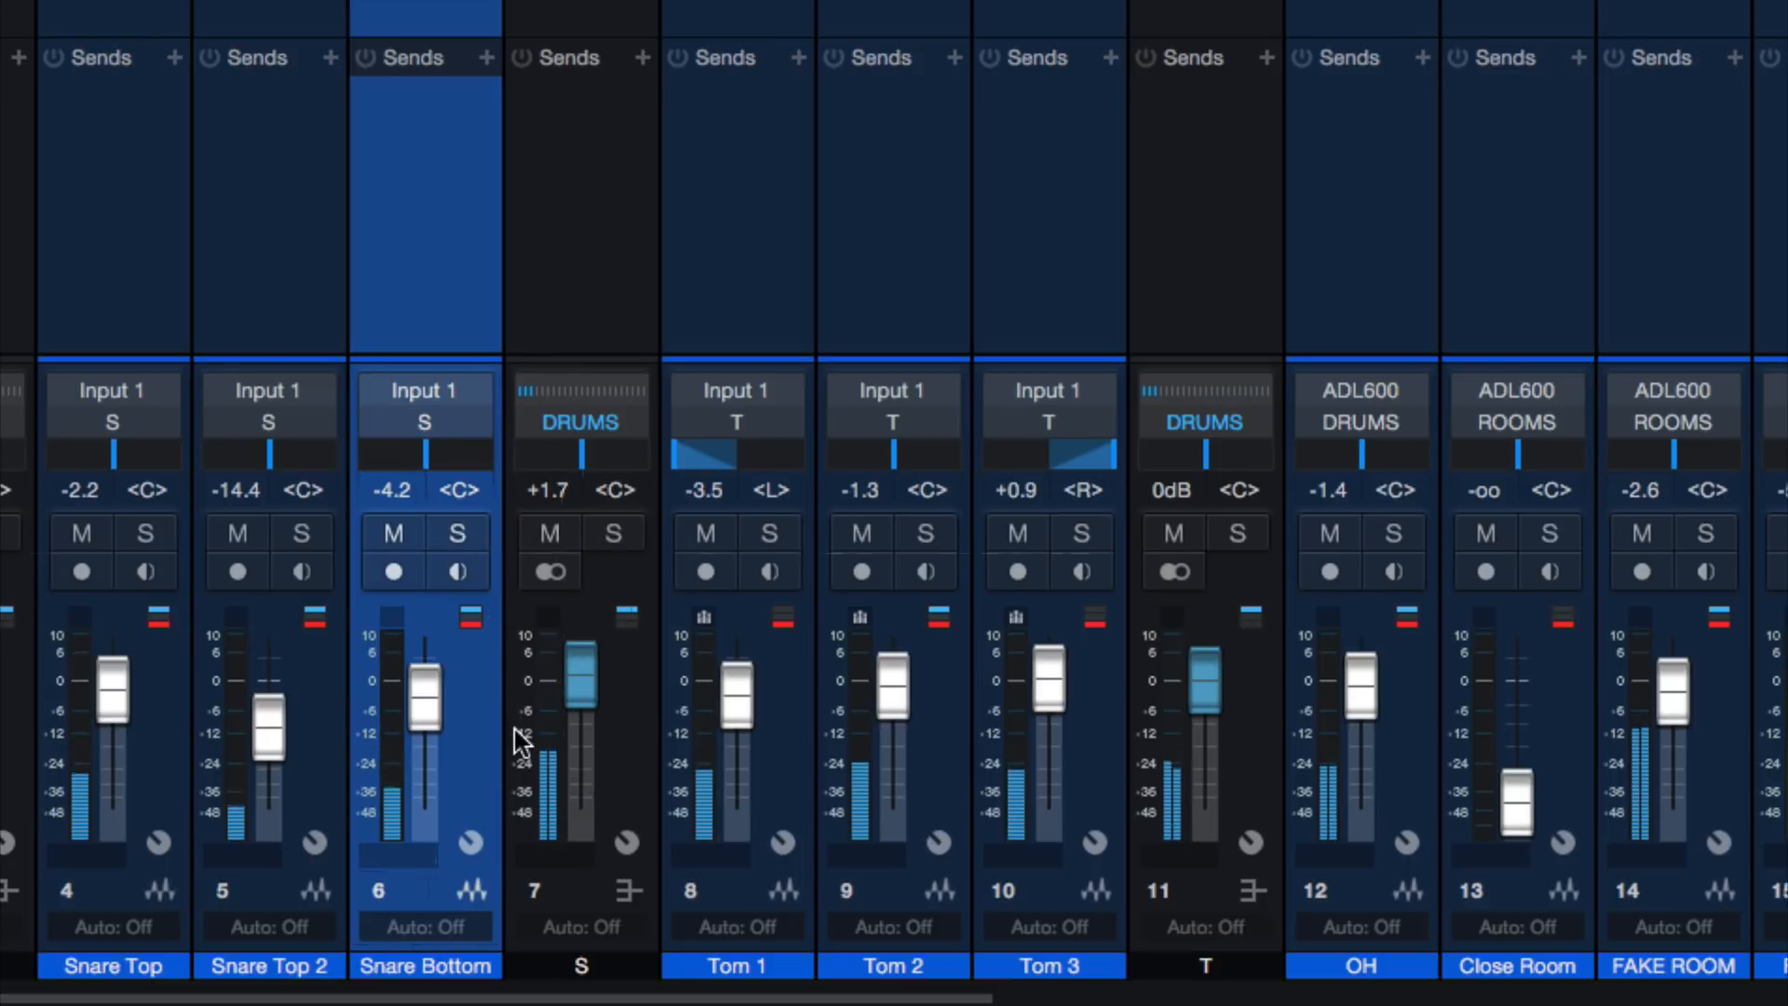
key(ctrl+z)
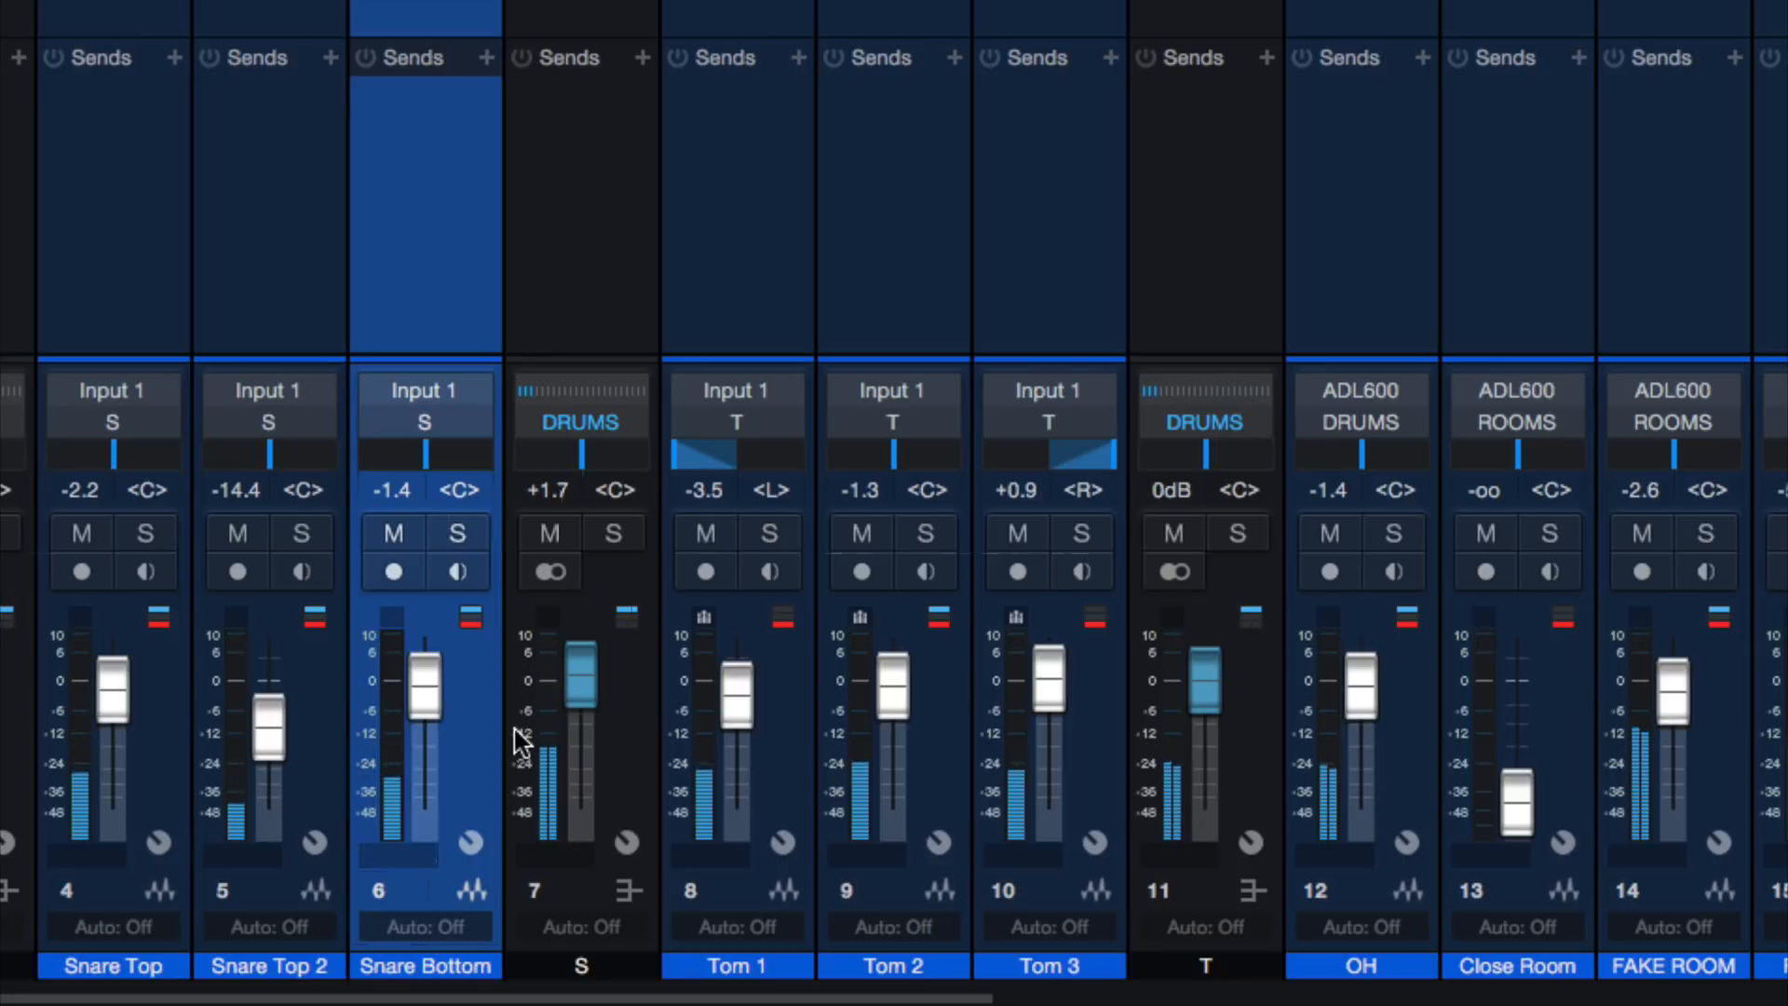
key(ctrl+y)
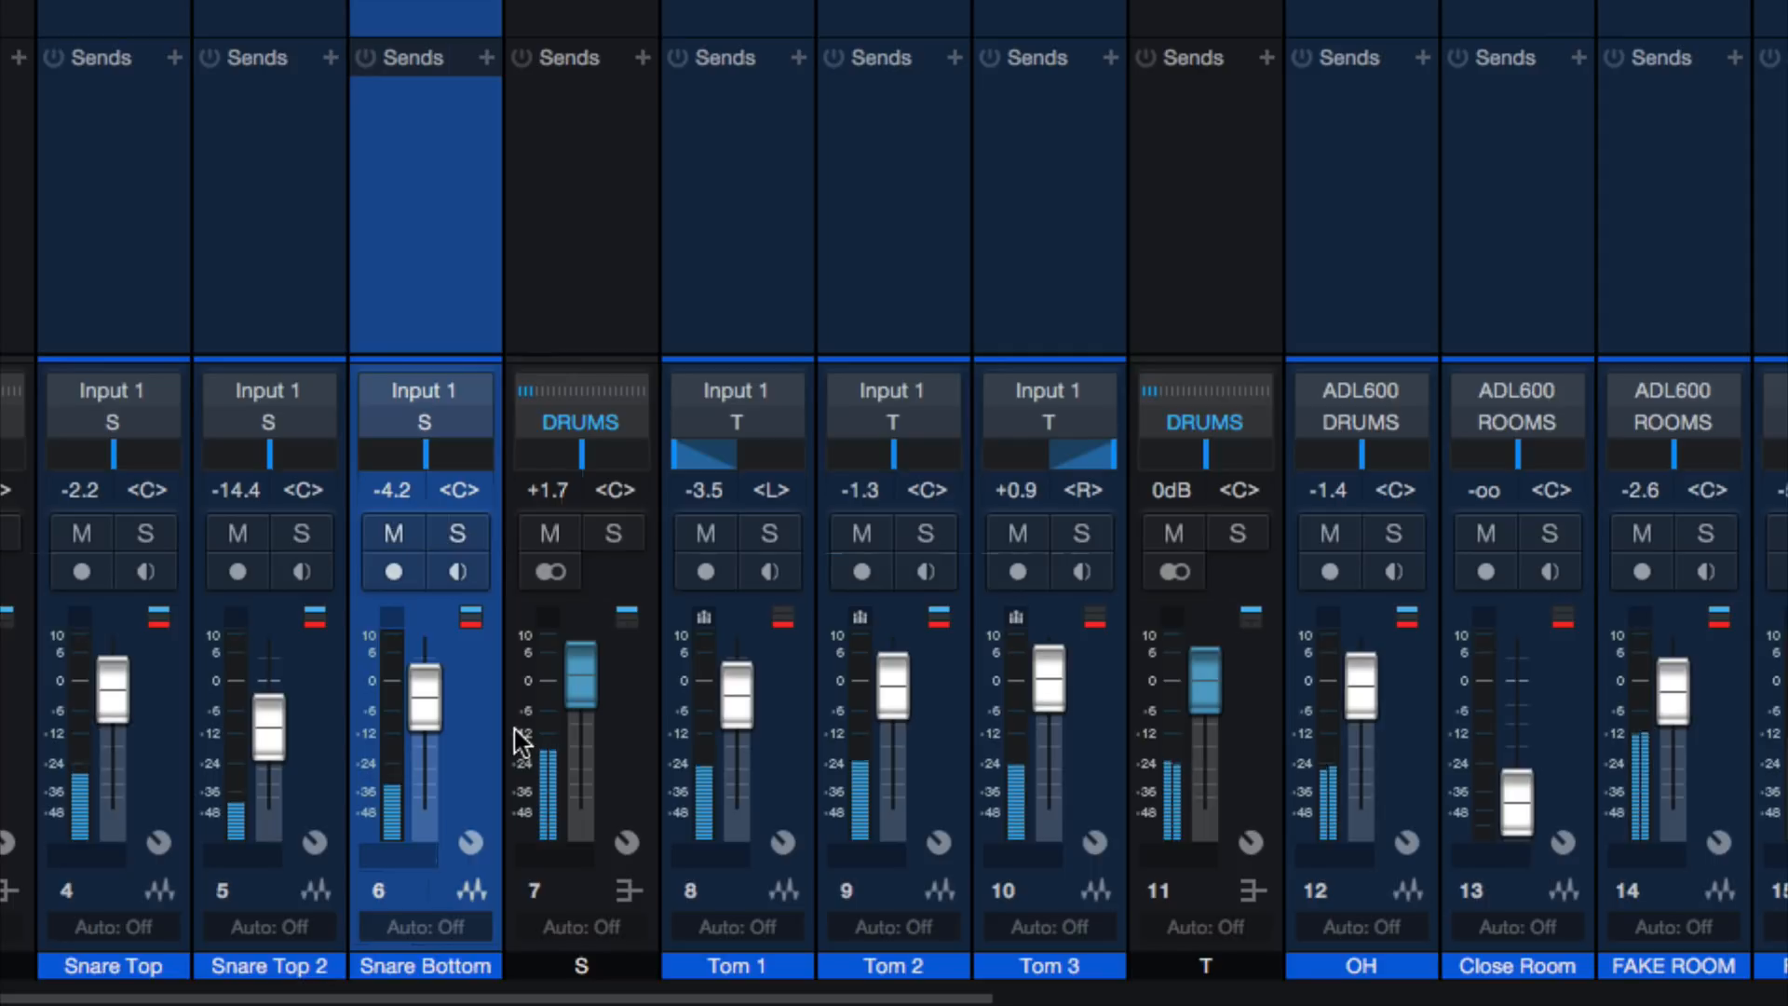
key(space)
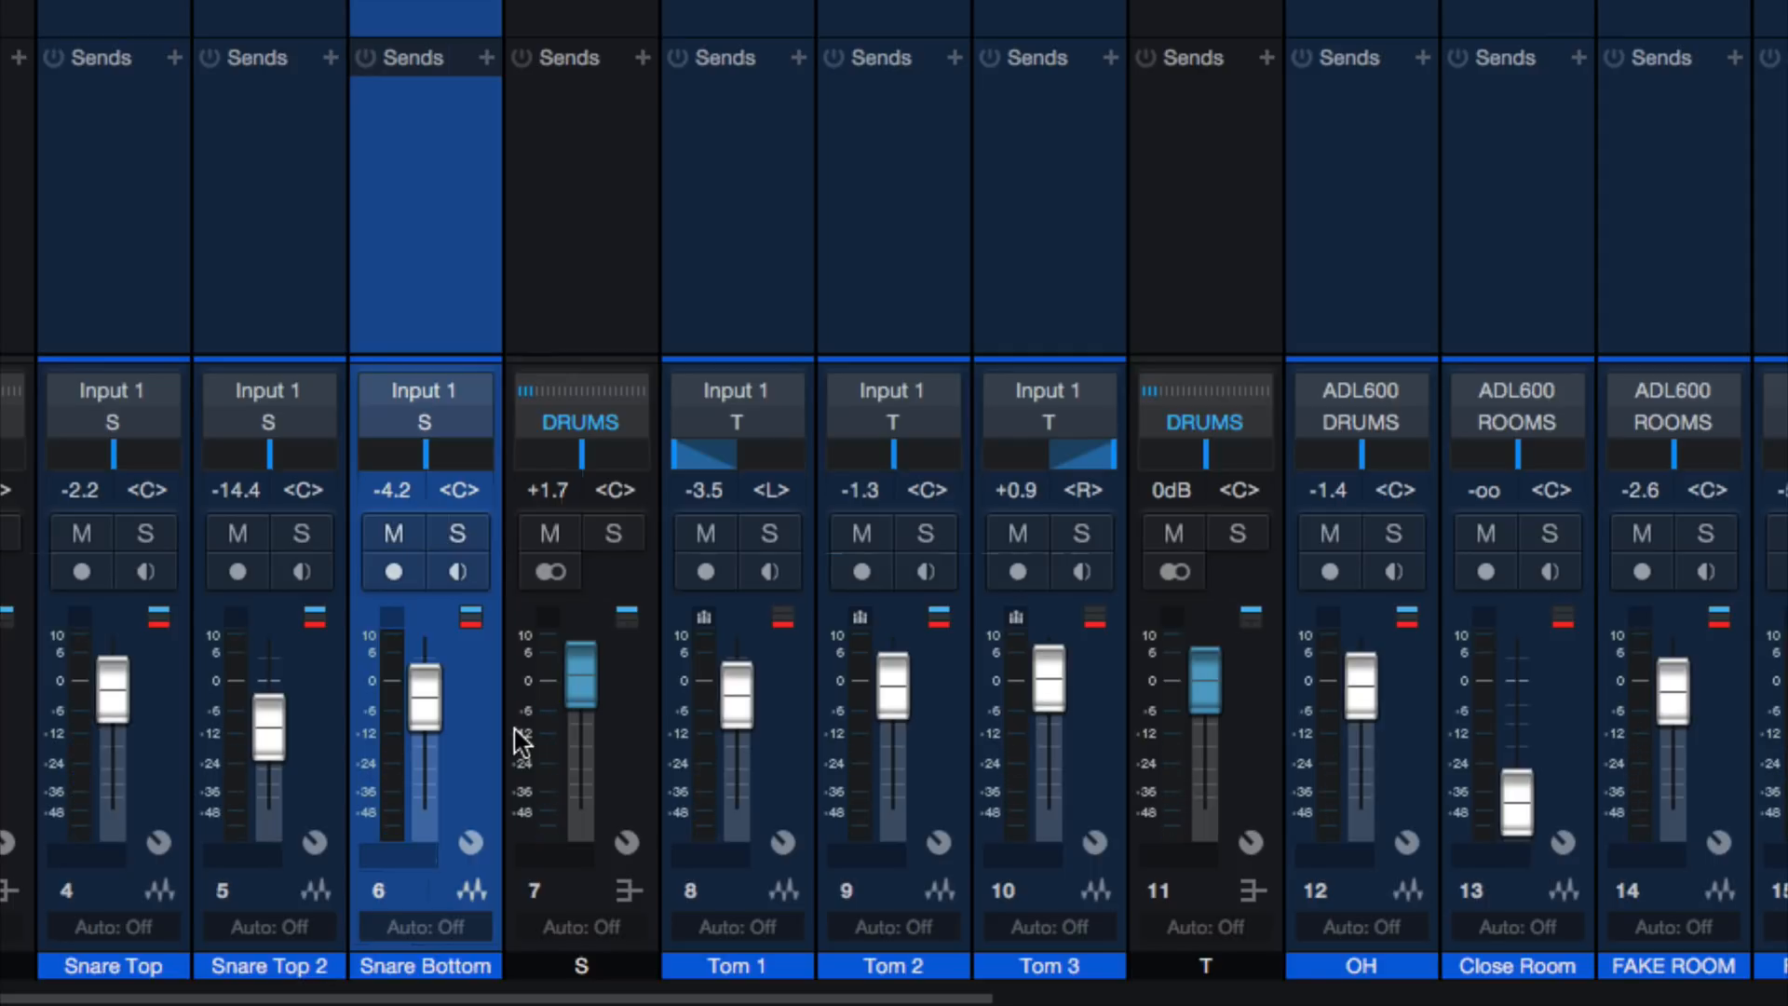
scroll(575, 674, up, 2)
scroll(575, 673, down, 1)
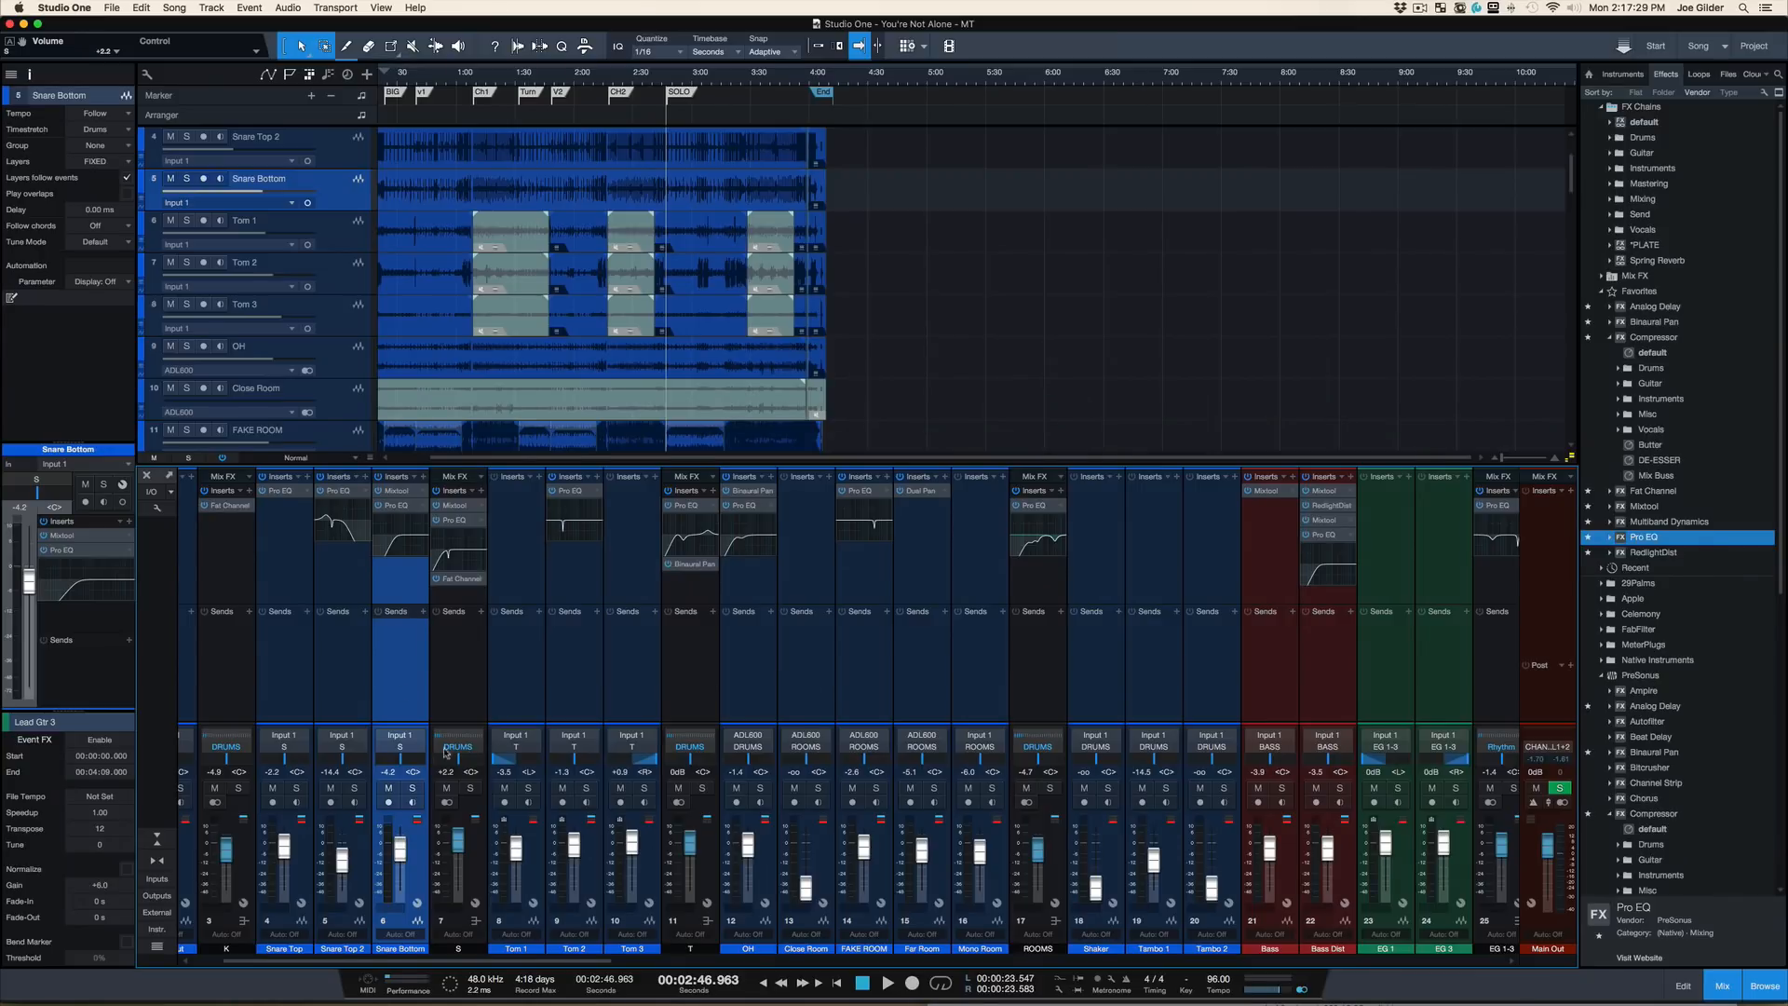
Step: In the TextEdit notes, delete the 'Snare: too much "snares"' line and select the 'check downbeat of Ch2' line
key(super+Tab)
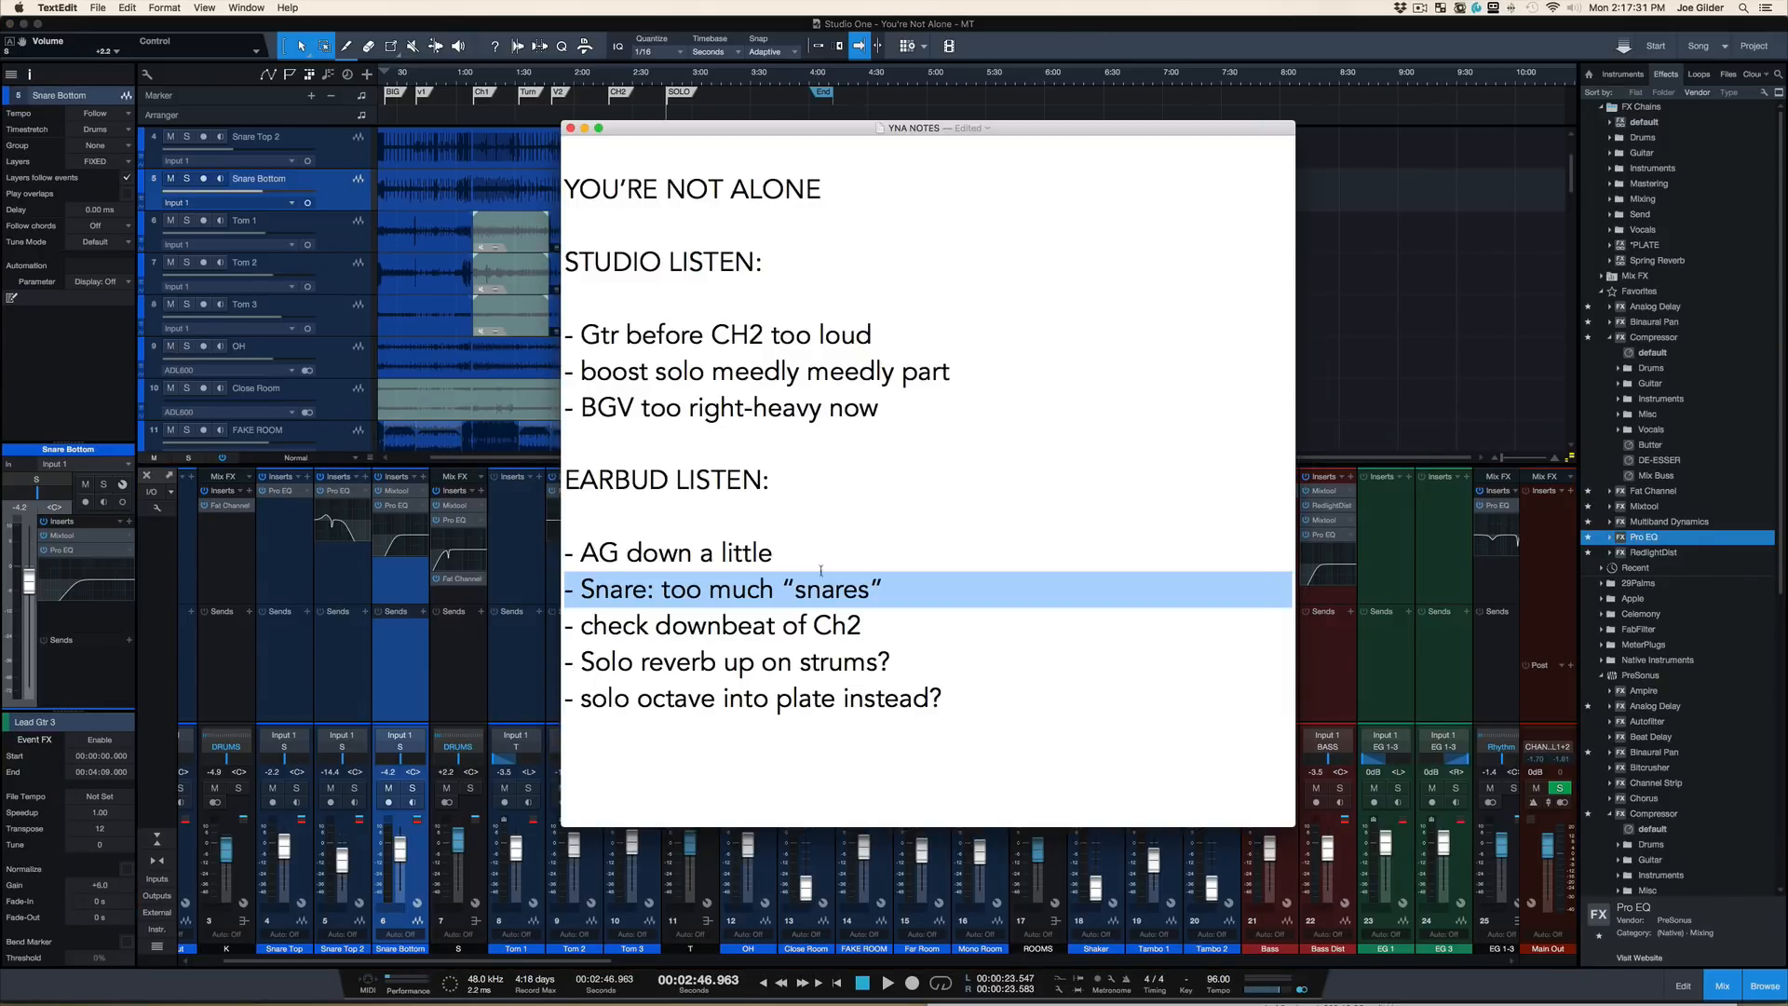
key(BackSpace)
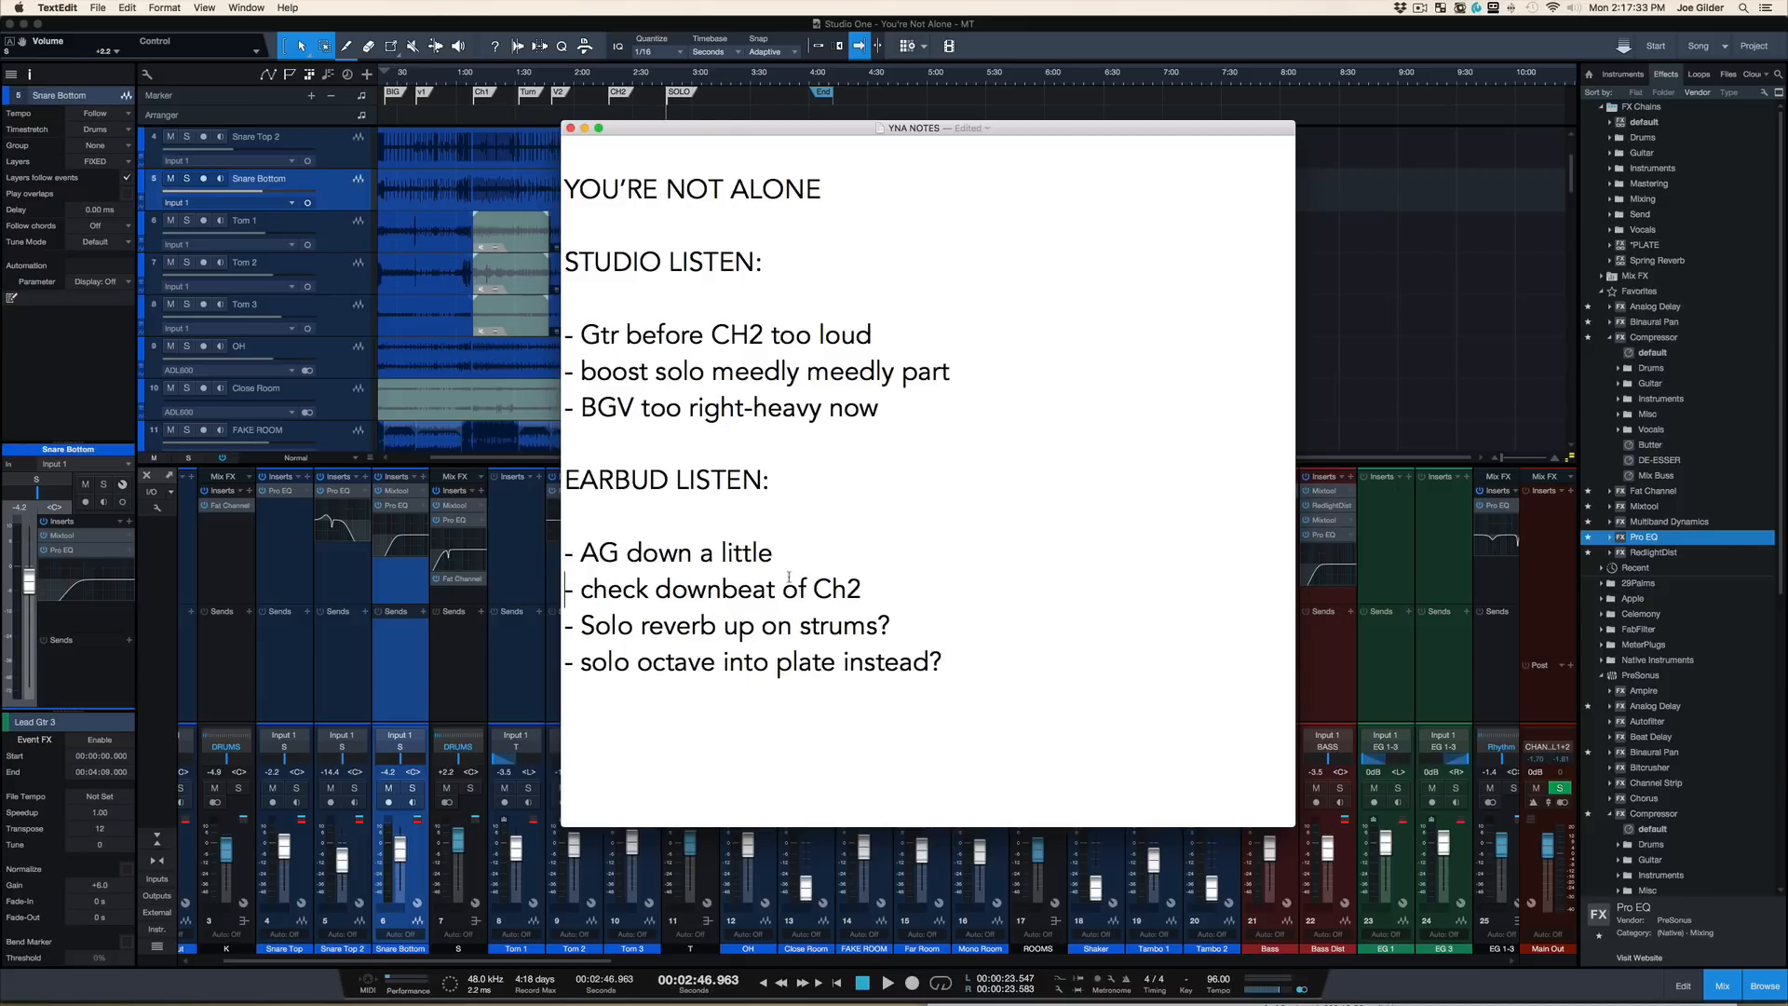
double_click(766, 596)
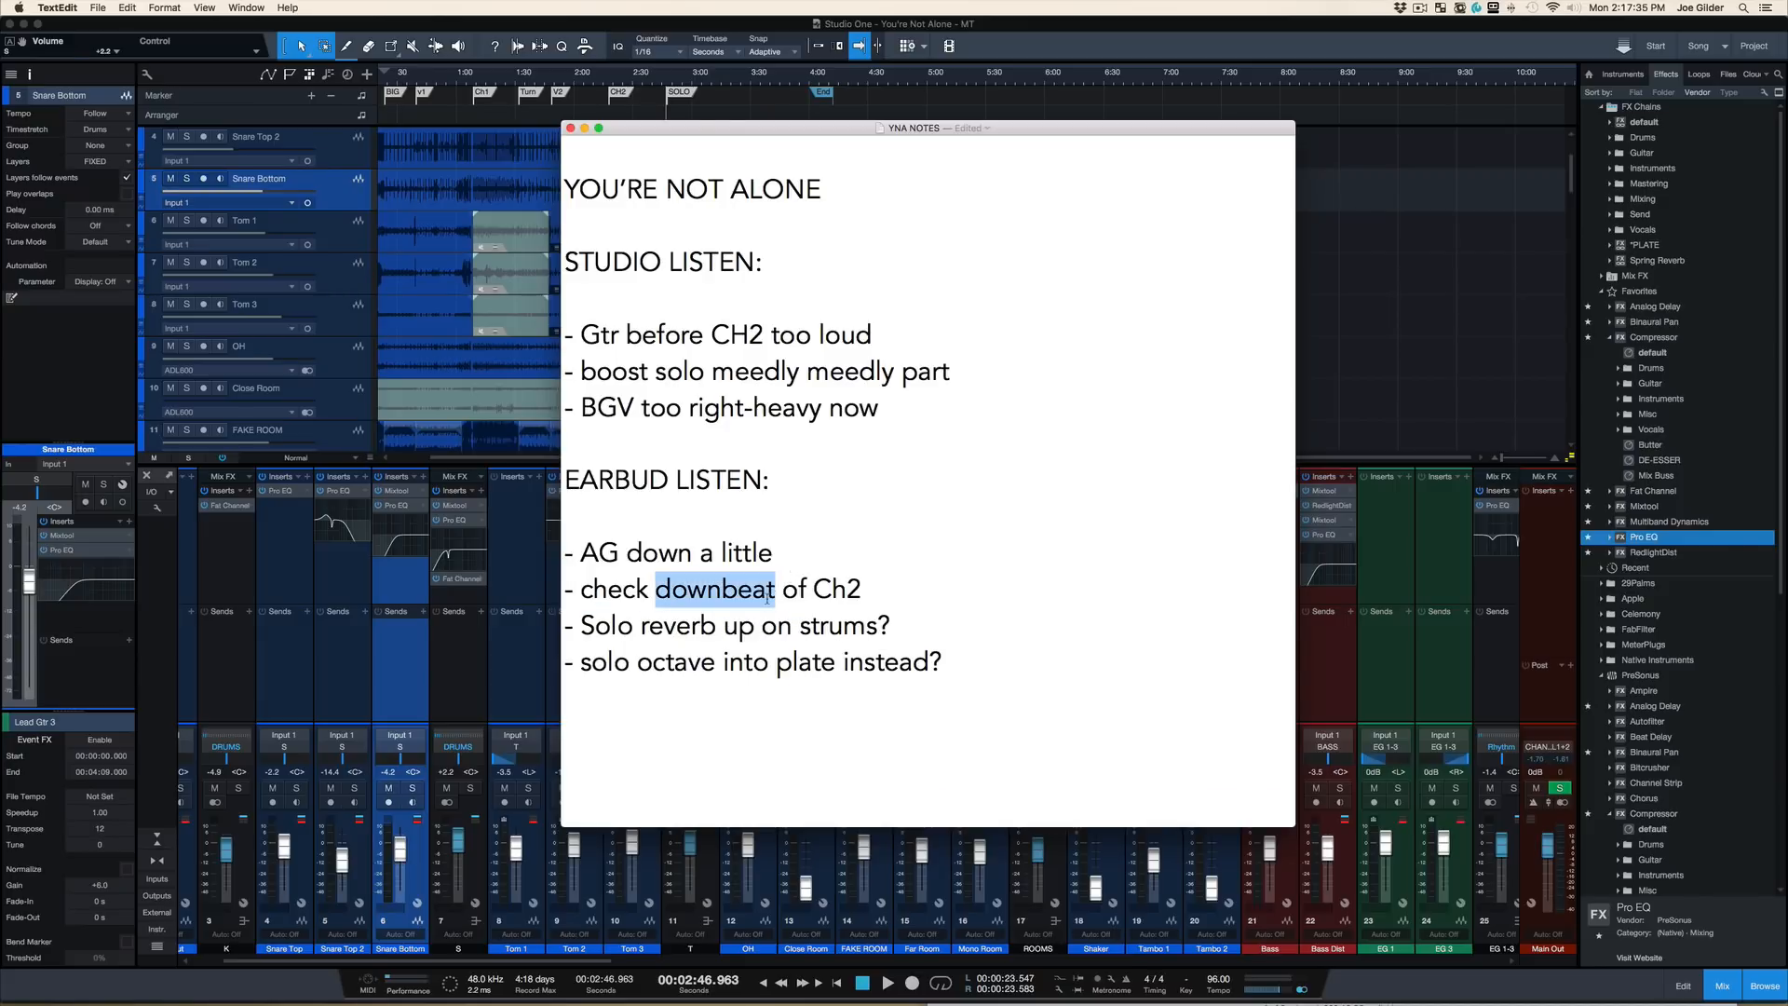
triple_click(766, 596)
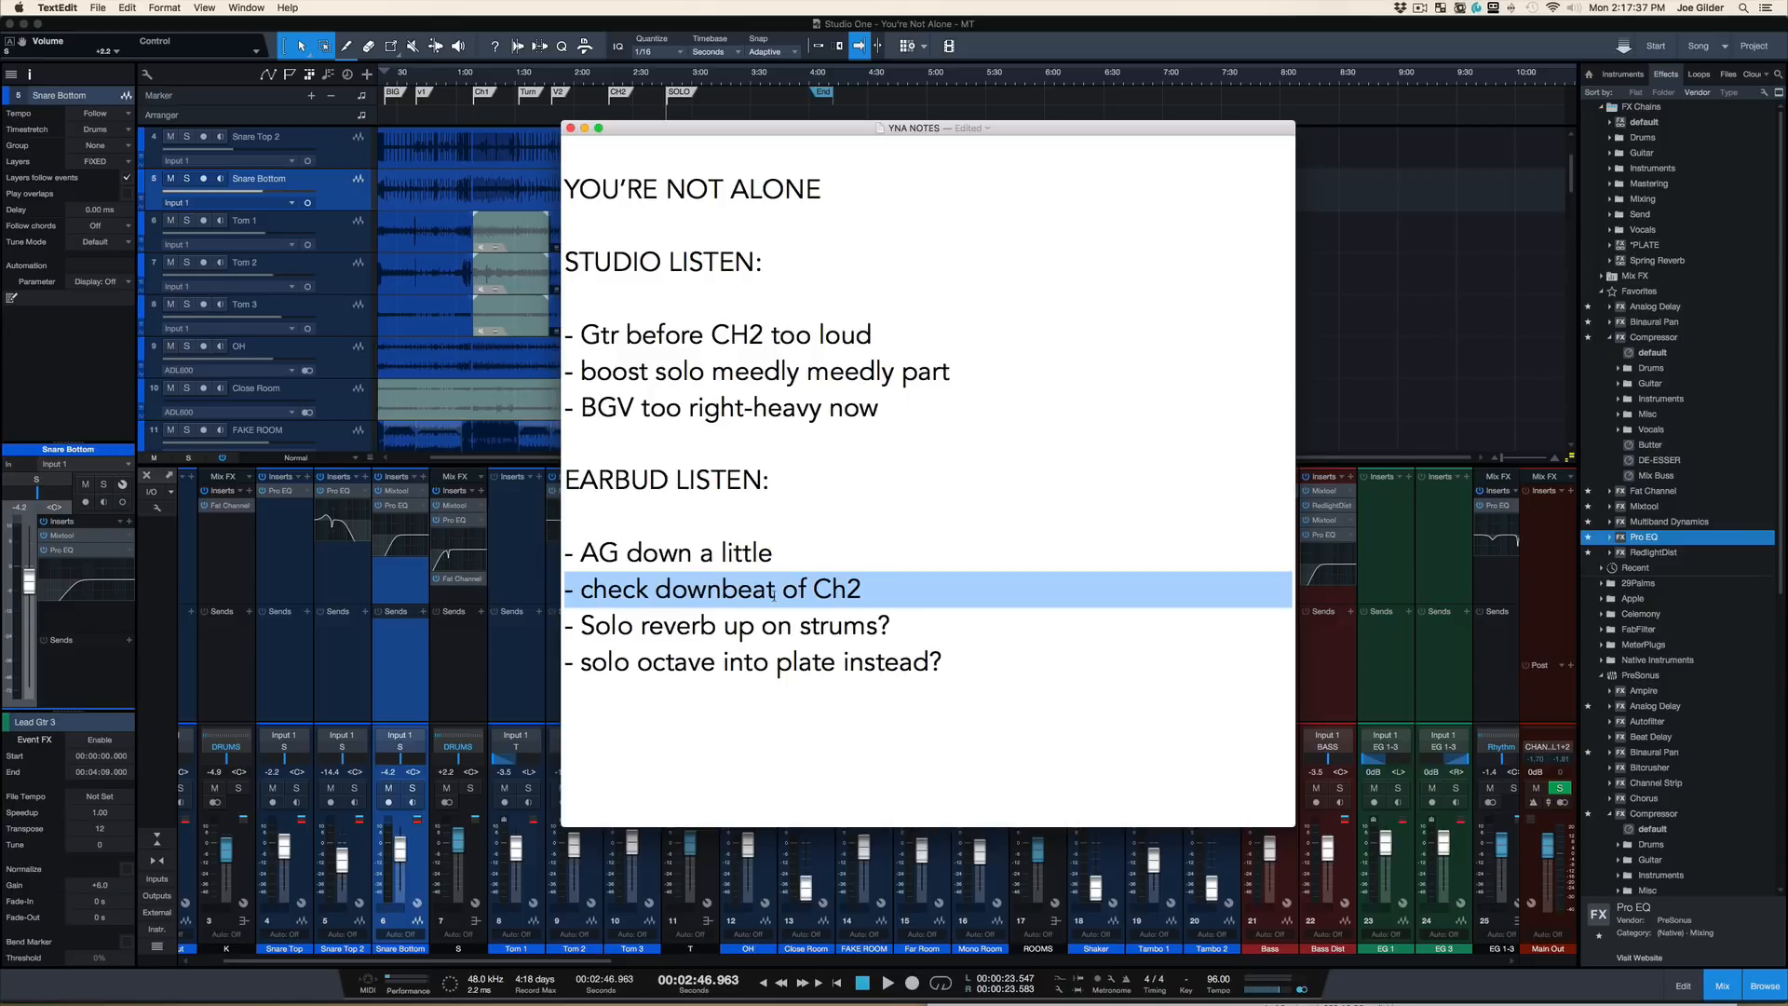
Step: Switch back to Studio One, save the song, and hide the mixer to show more tracks around the CH2 marker
key(super+Tab)
mouse_move(610, 79)
mouse_down()
mouse_move(592, 280)
mouse_move(746, 288)
mouse_up()
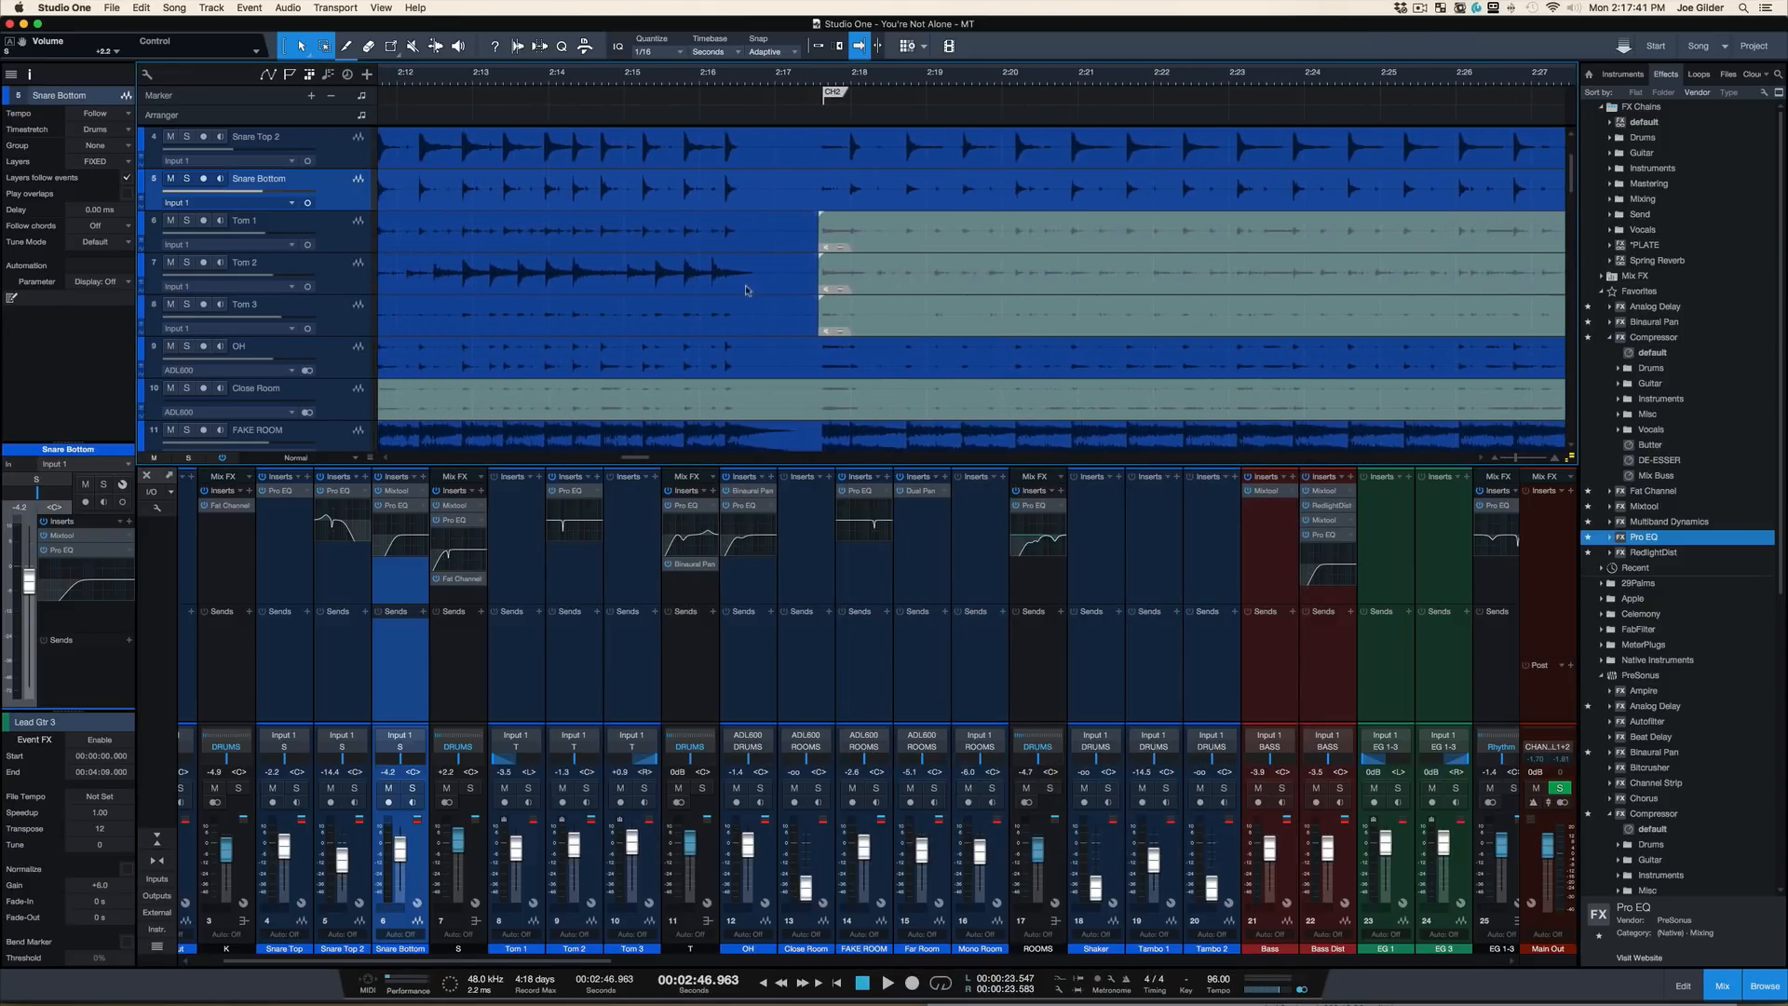
key(super+s)
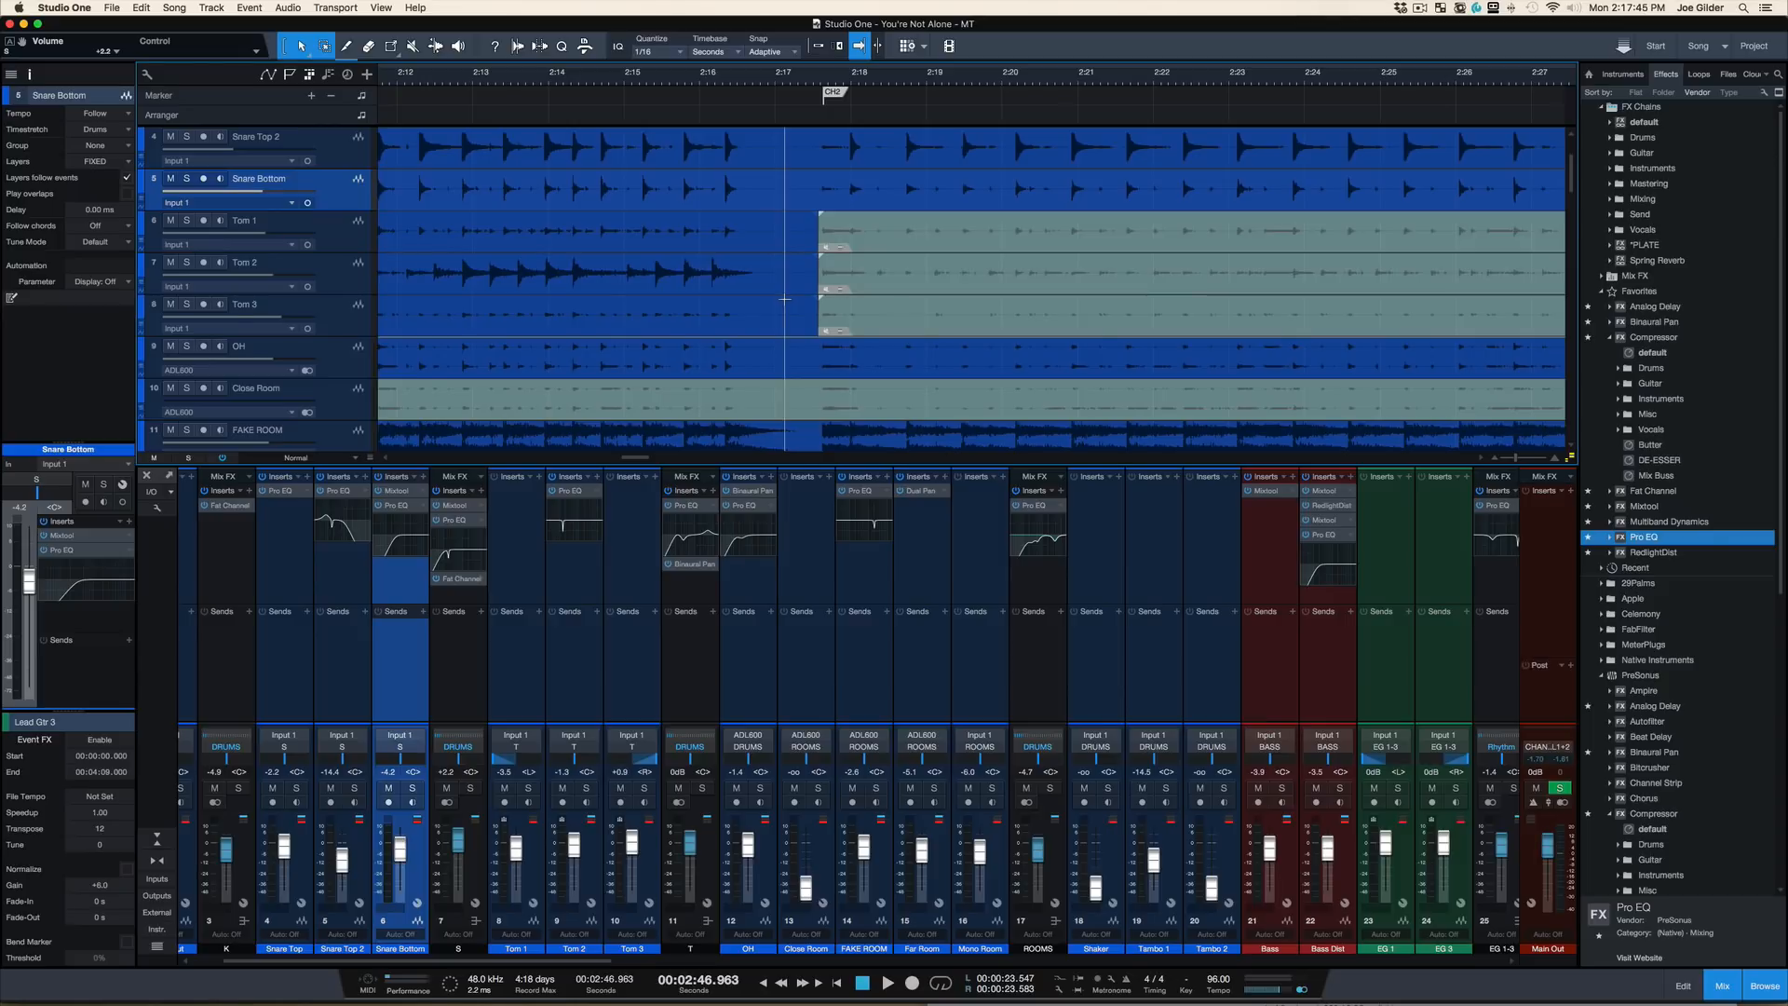
key(F3)
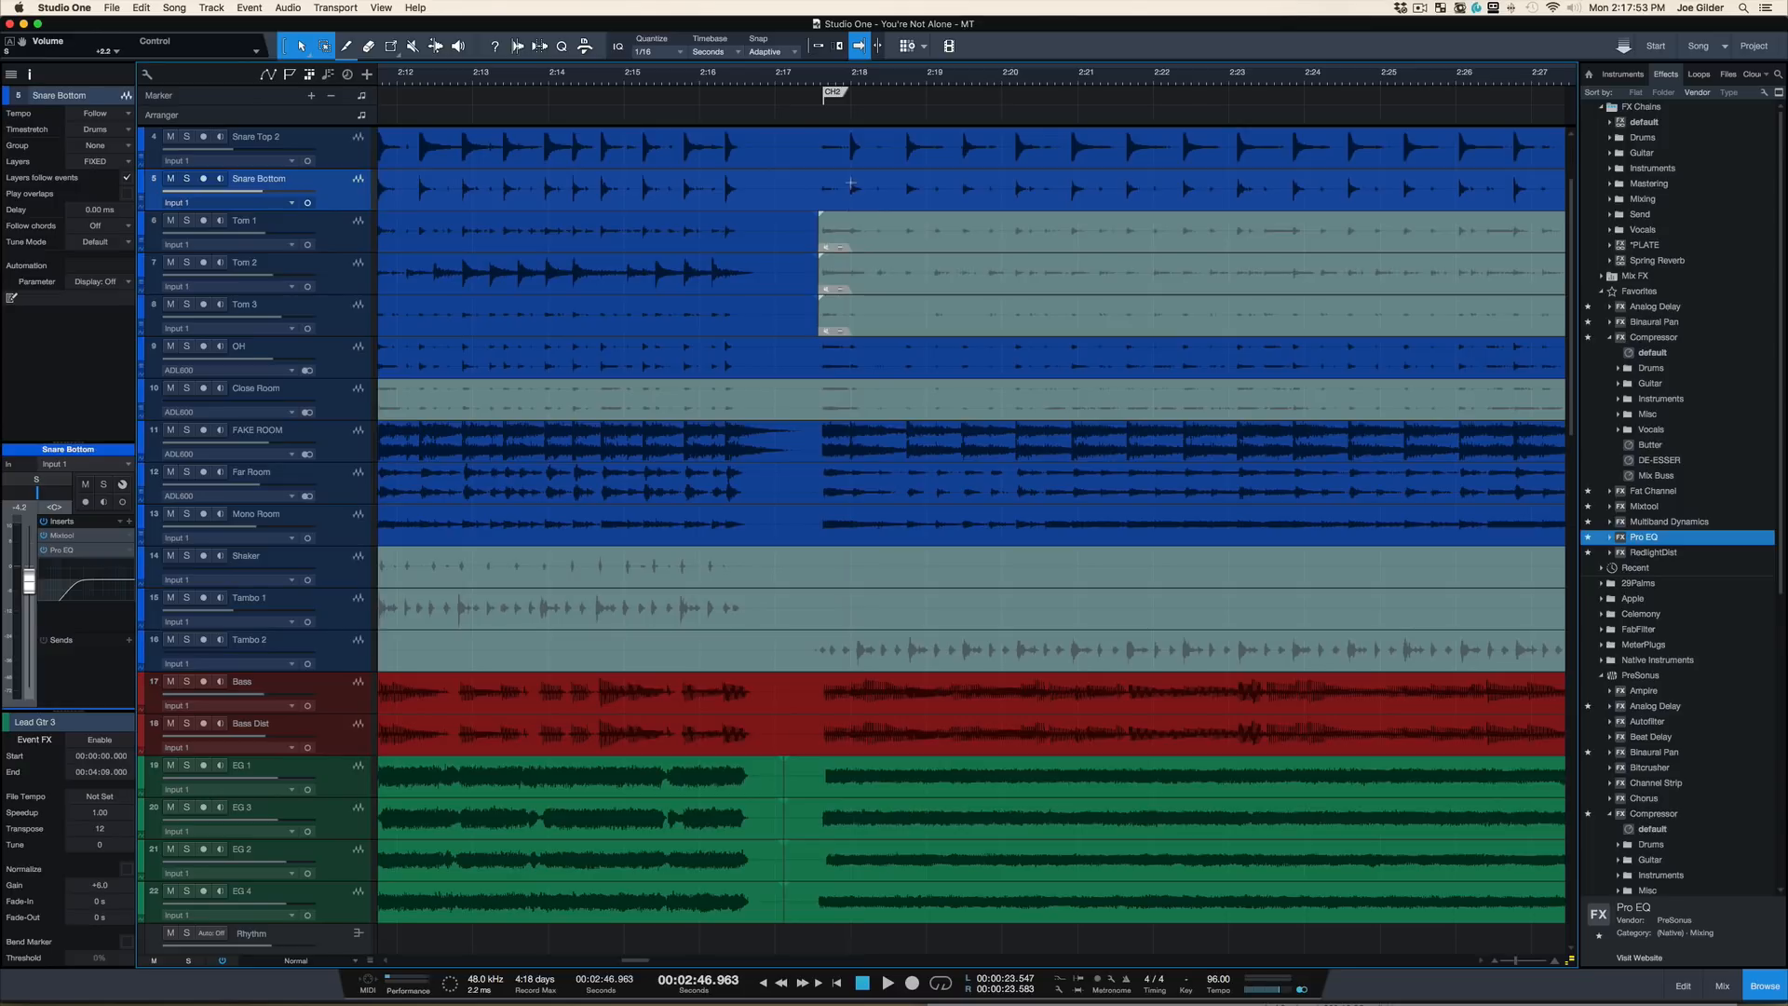
Step: Play the full mix from about 2:09 through the downbeat at the CH2 marker and stop
mouse_move(839, 82)
mouse_down()
mouse_move(834, 107)
mouse_move(834, 91)
mouse_up()
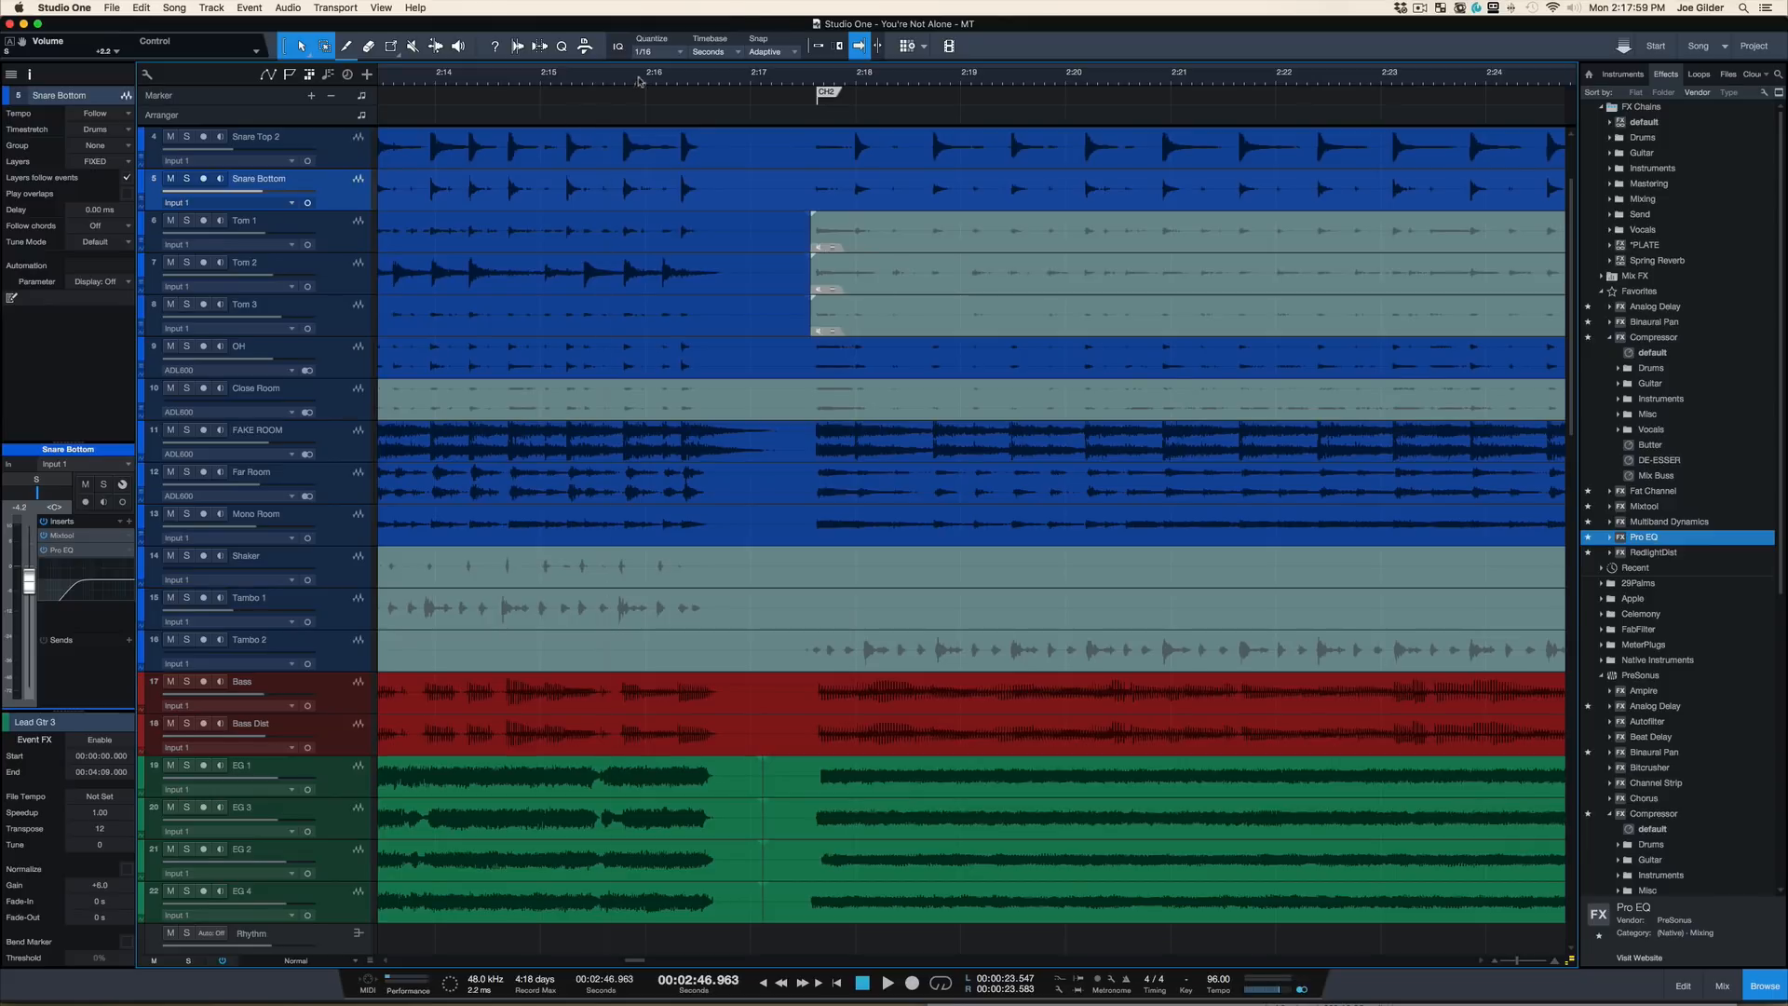
click(605, 81)
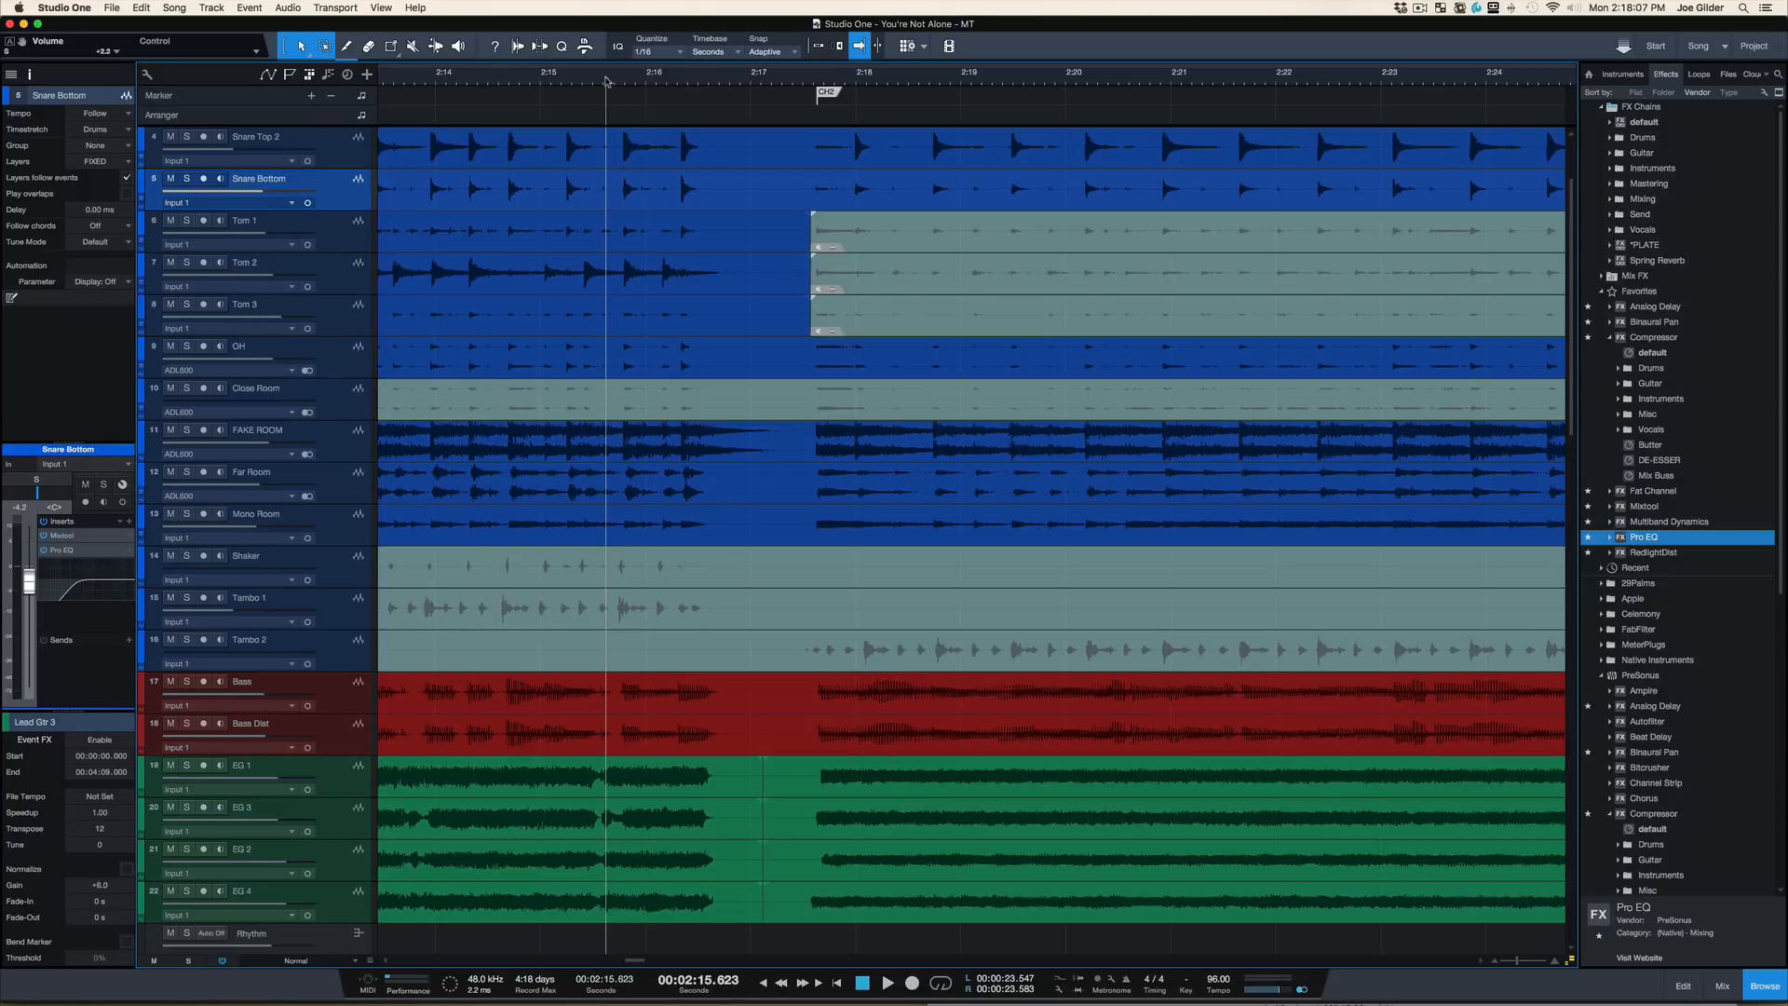
scroll(721, 343, up, 3)
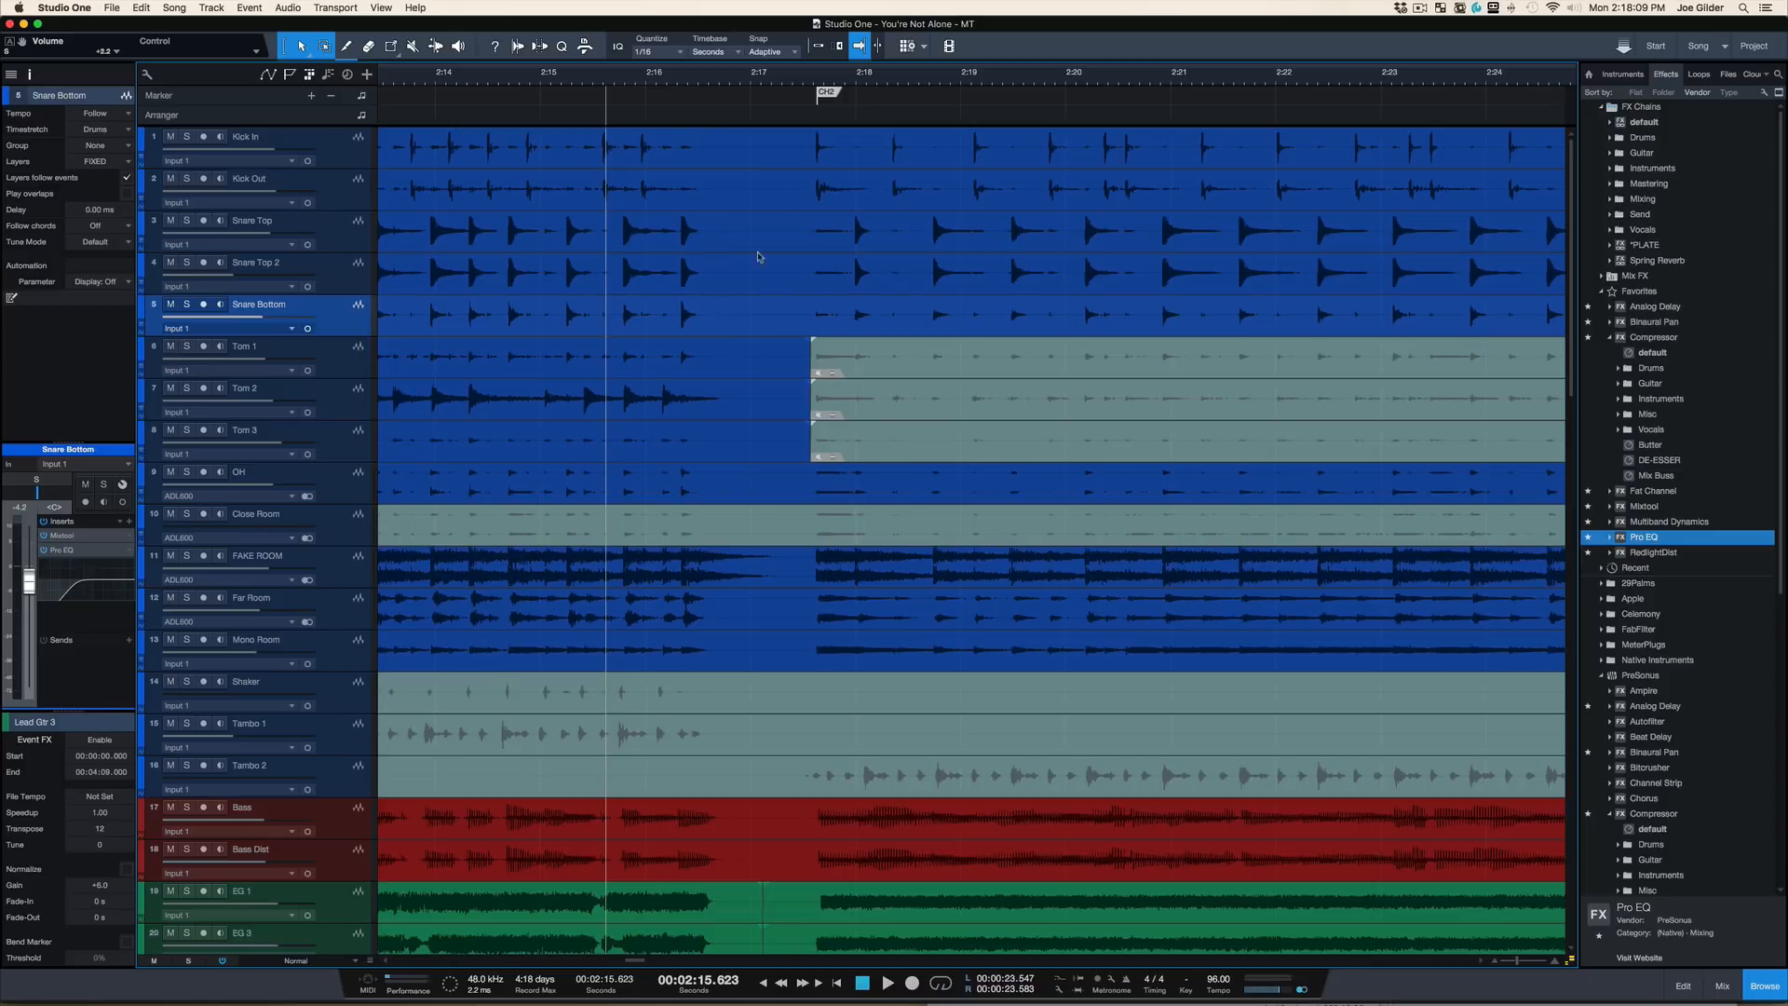
drag(808, 84, 806, 106)
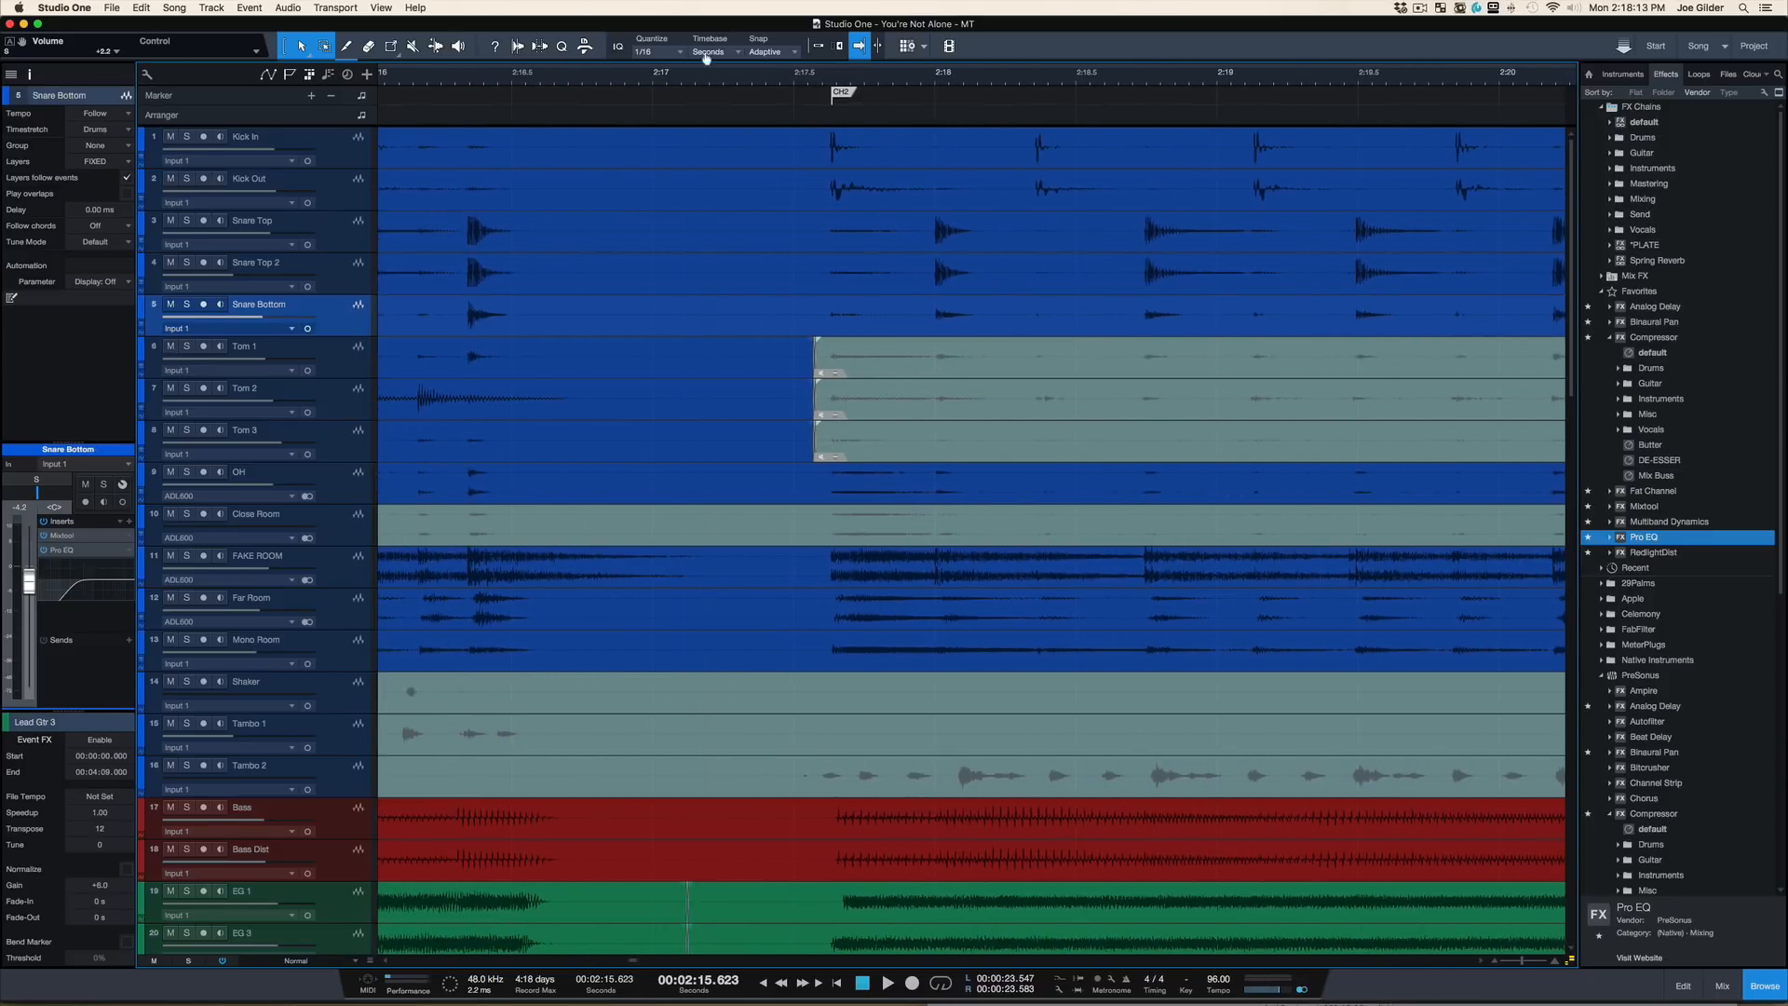
drag(706, 58, 713, 29)
click(512, 70)
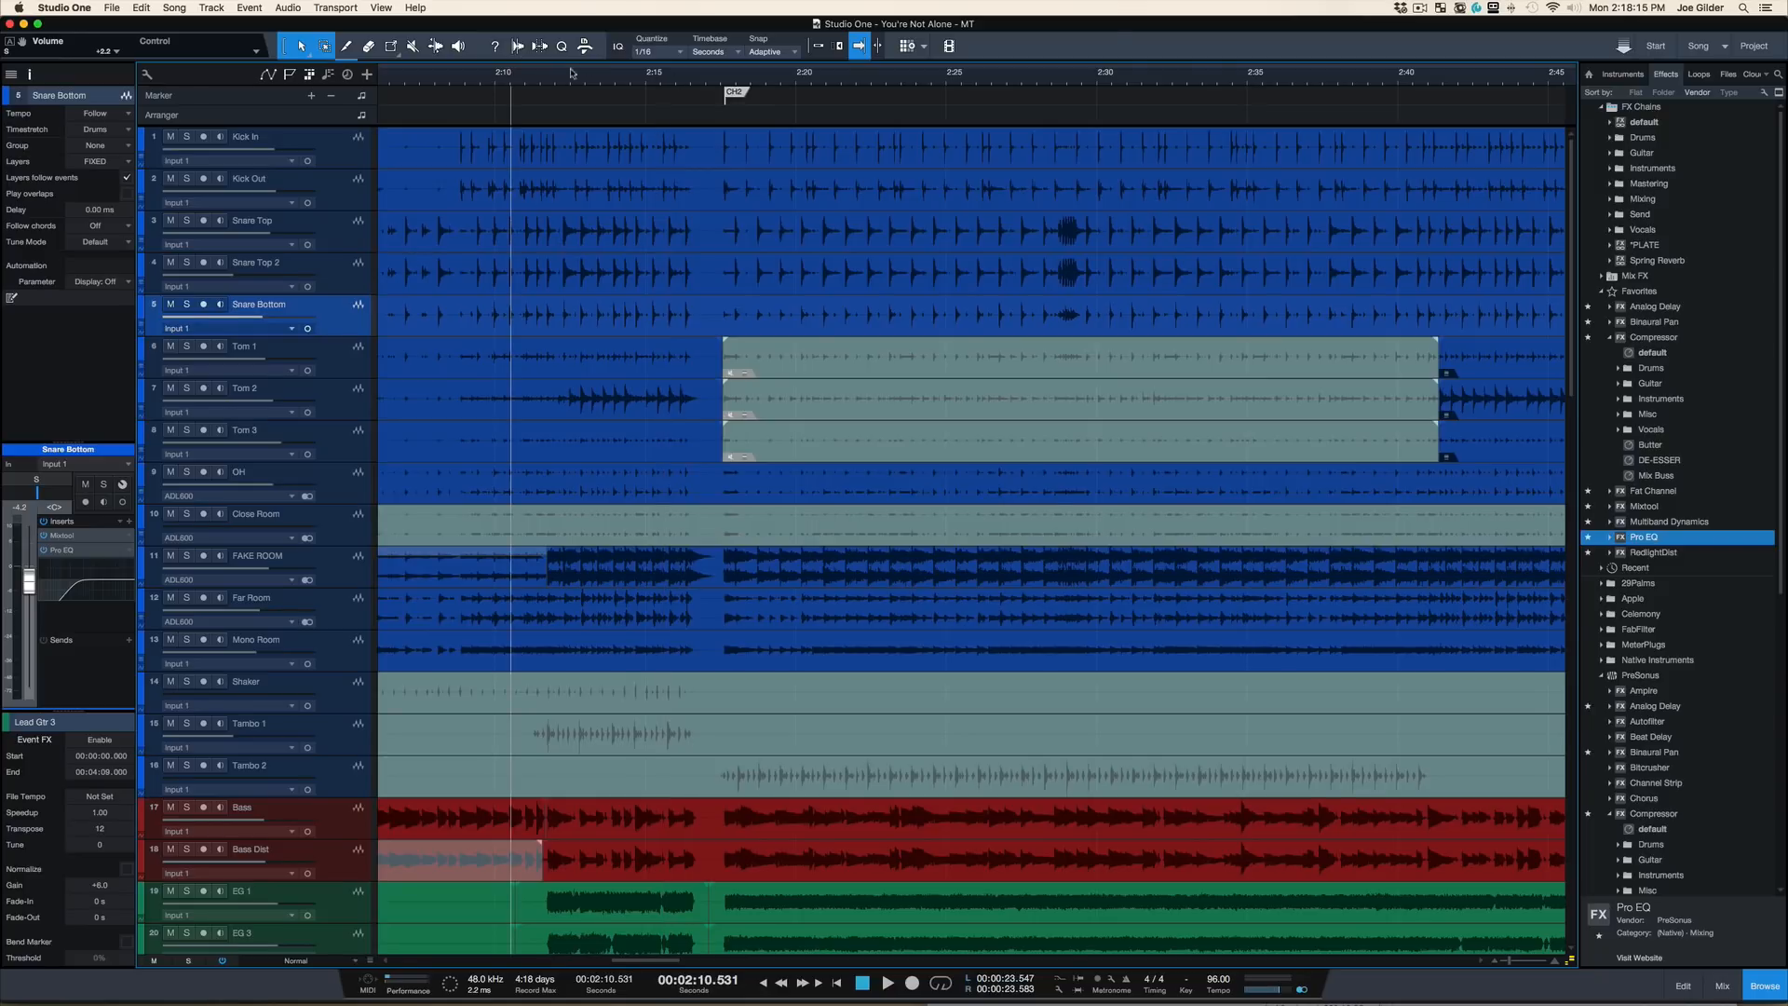
click(477, 82)
key(space)
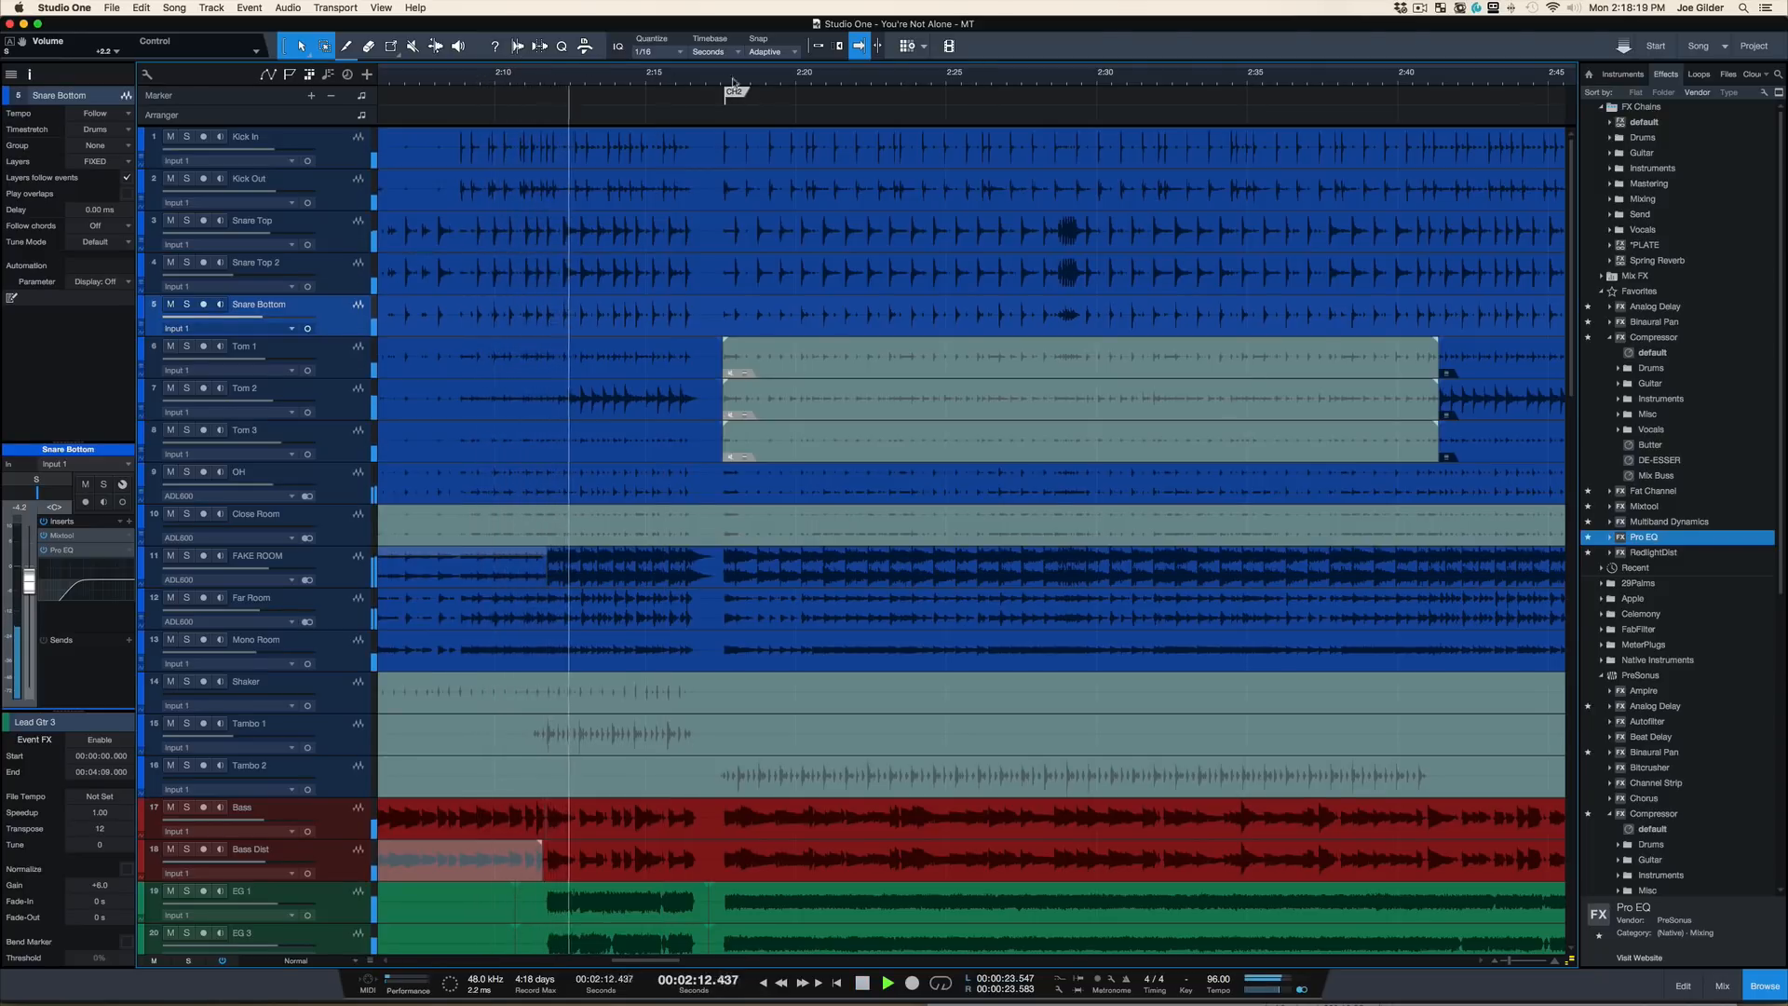
drag(722, 85, 722, 142)
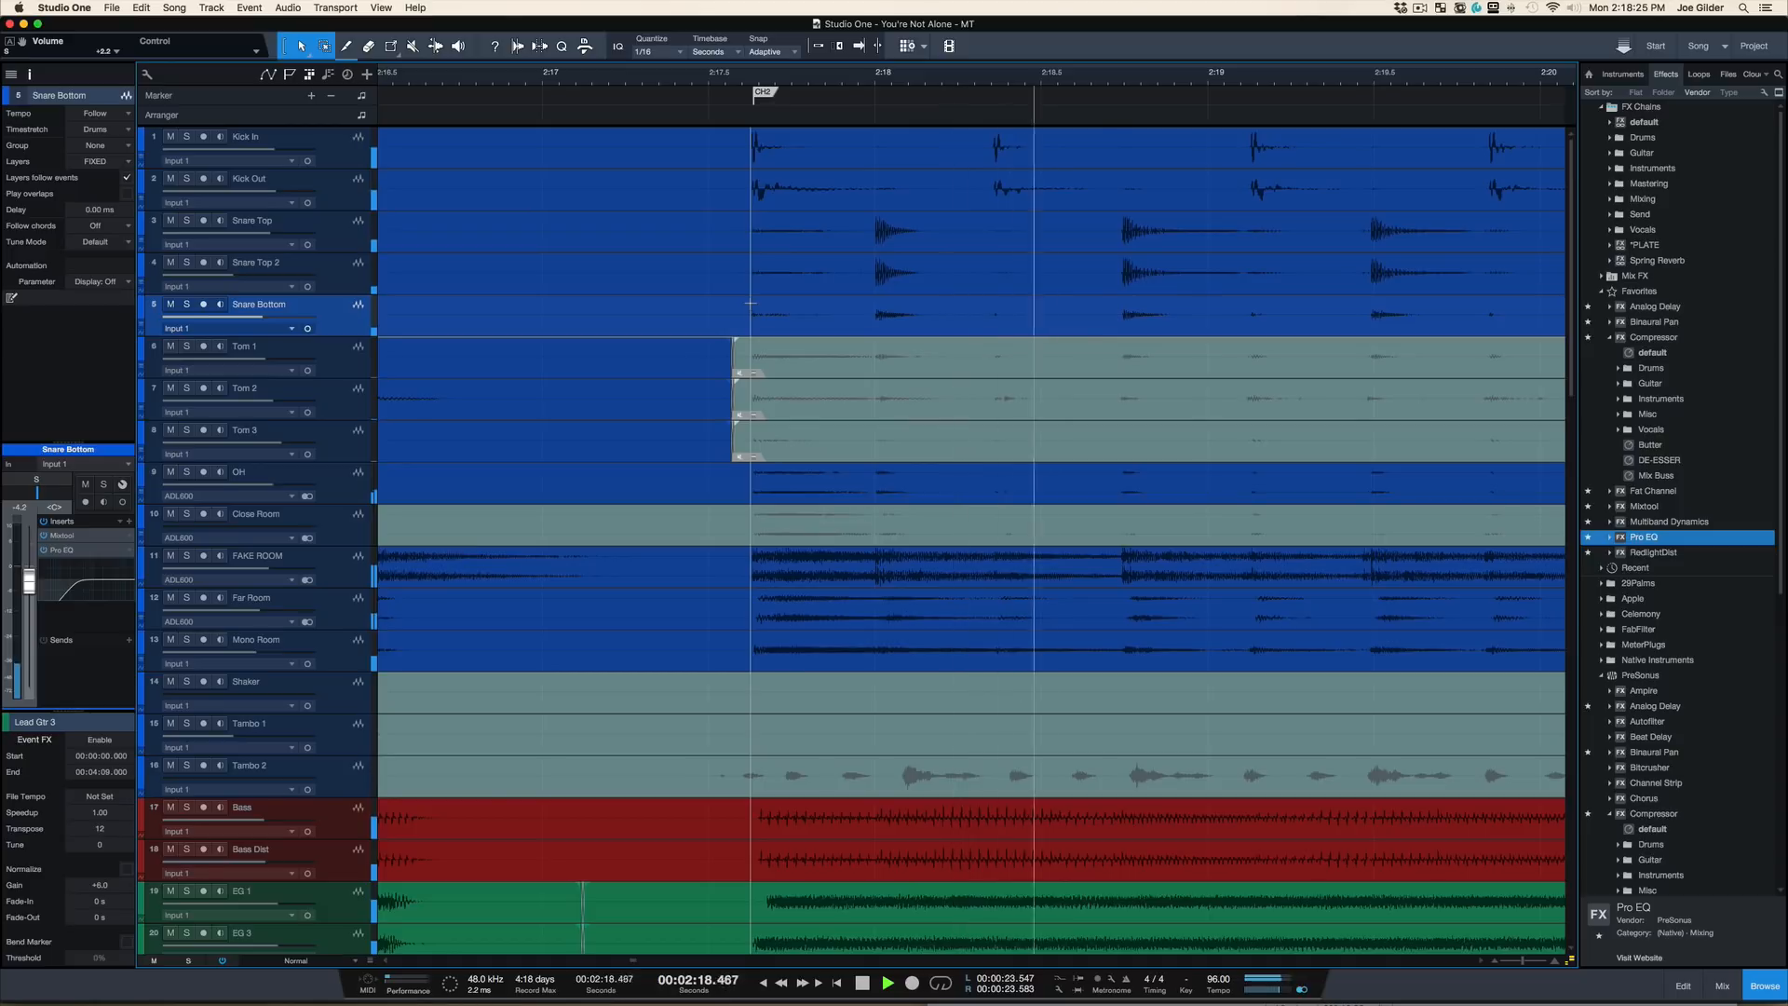
key(space)
Step: Examine the waveforms at the CH2 downbeat across the drum, bass, guitar, vocal and BGV tracks
scroll(751, 306, down, 15)
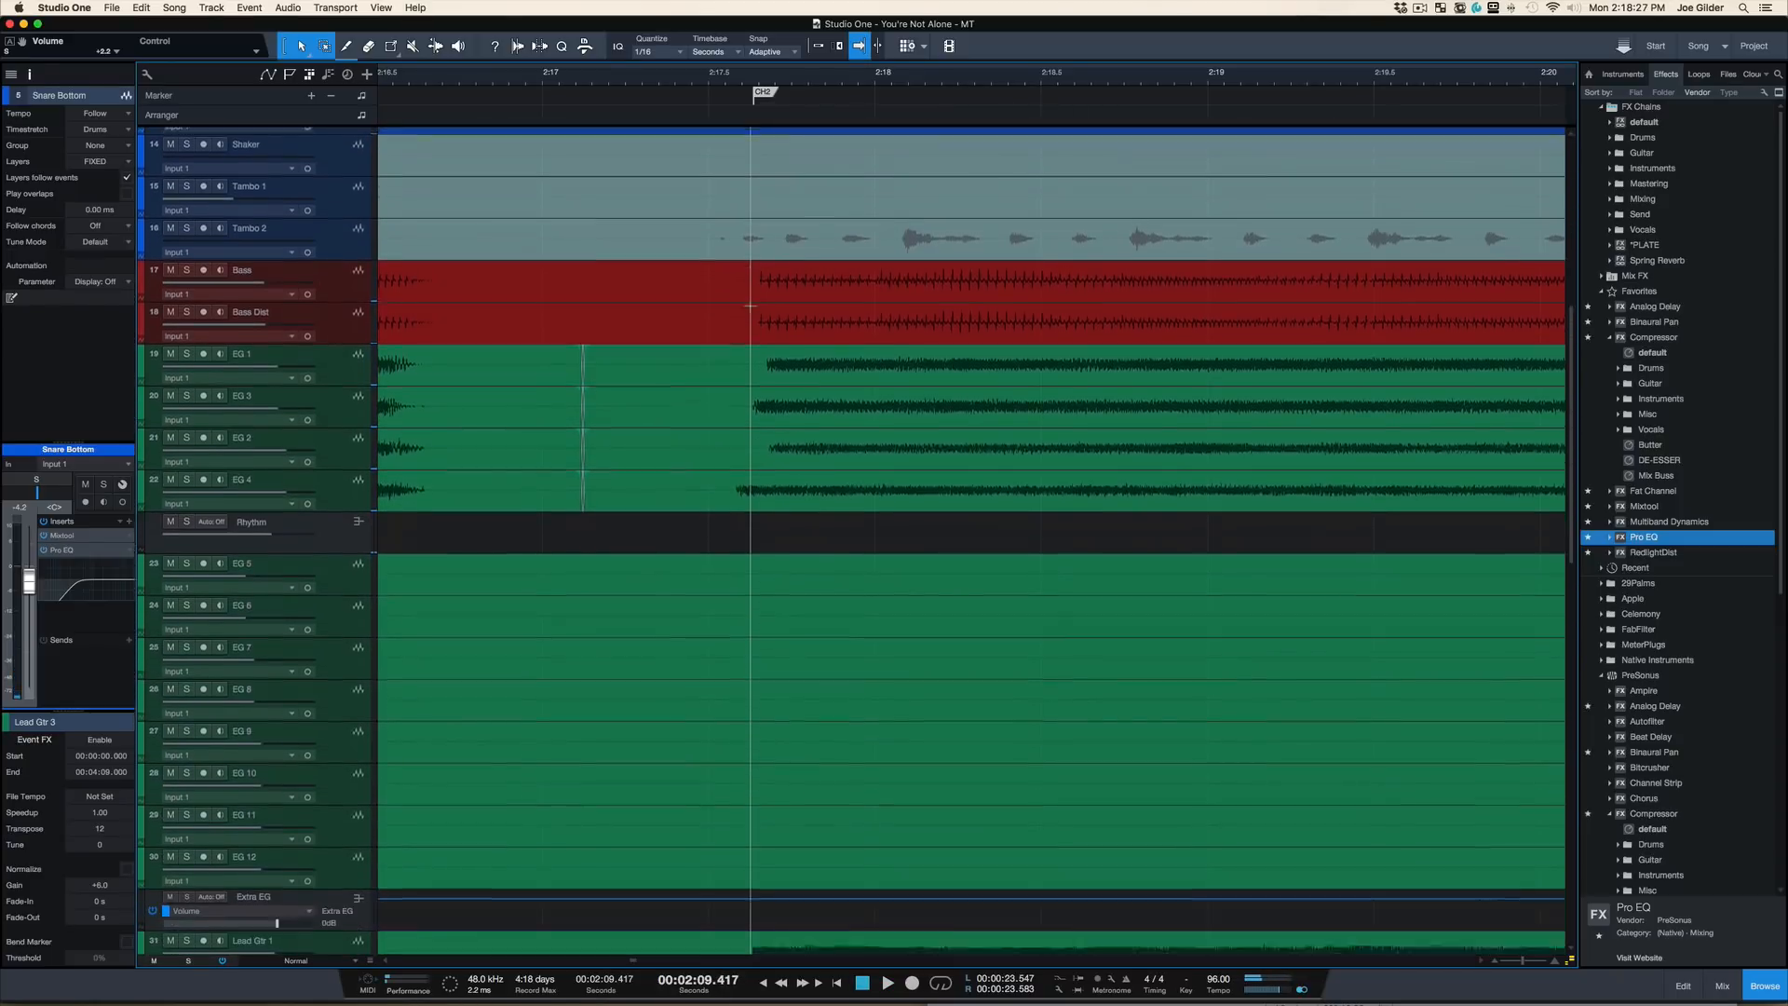
scroll(750, 305, down, 18)
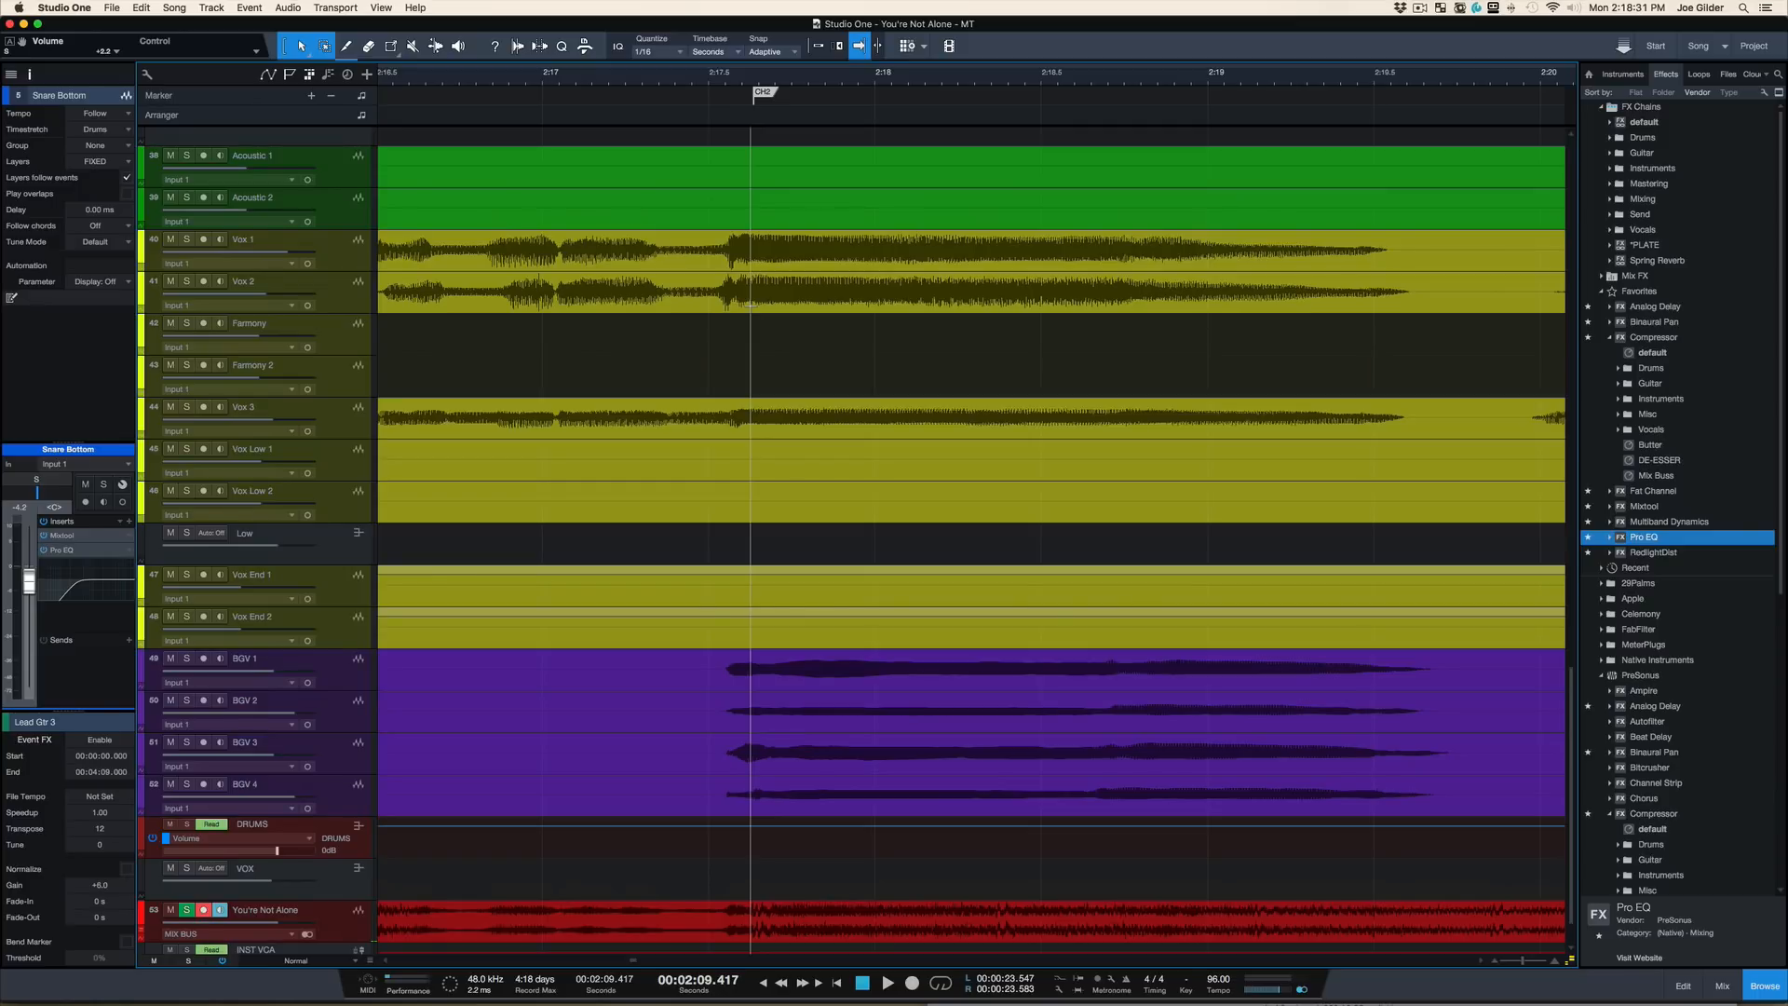
scroll(750, 305, up, 20)
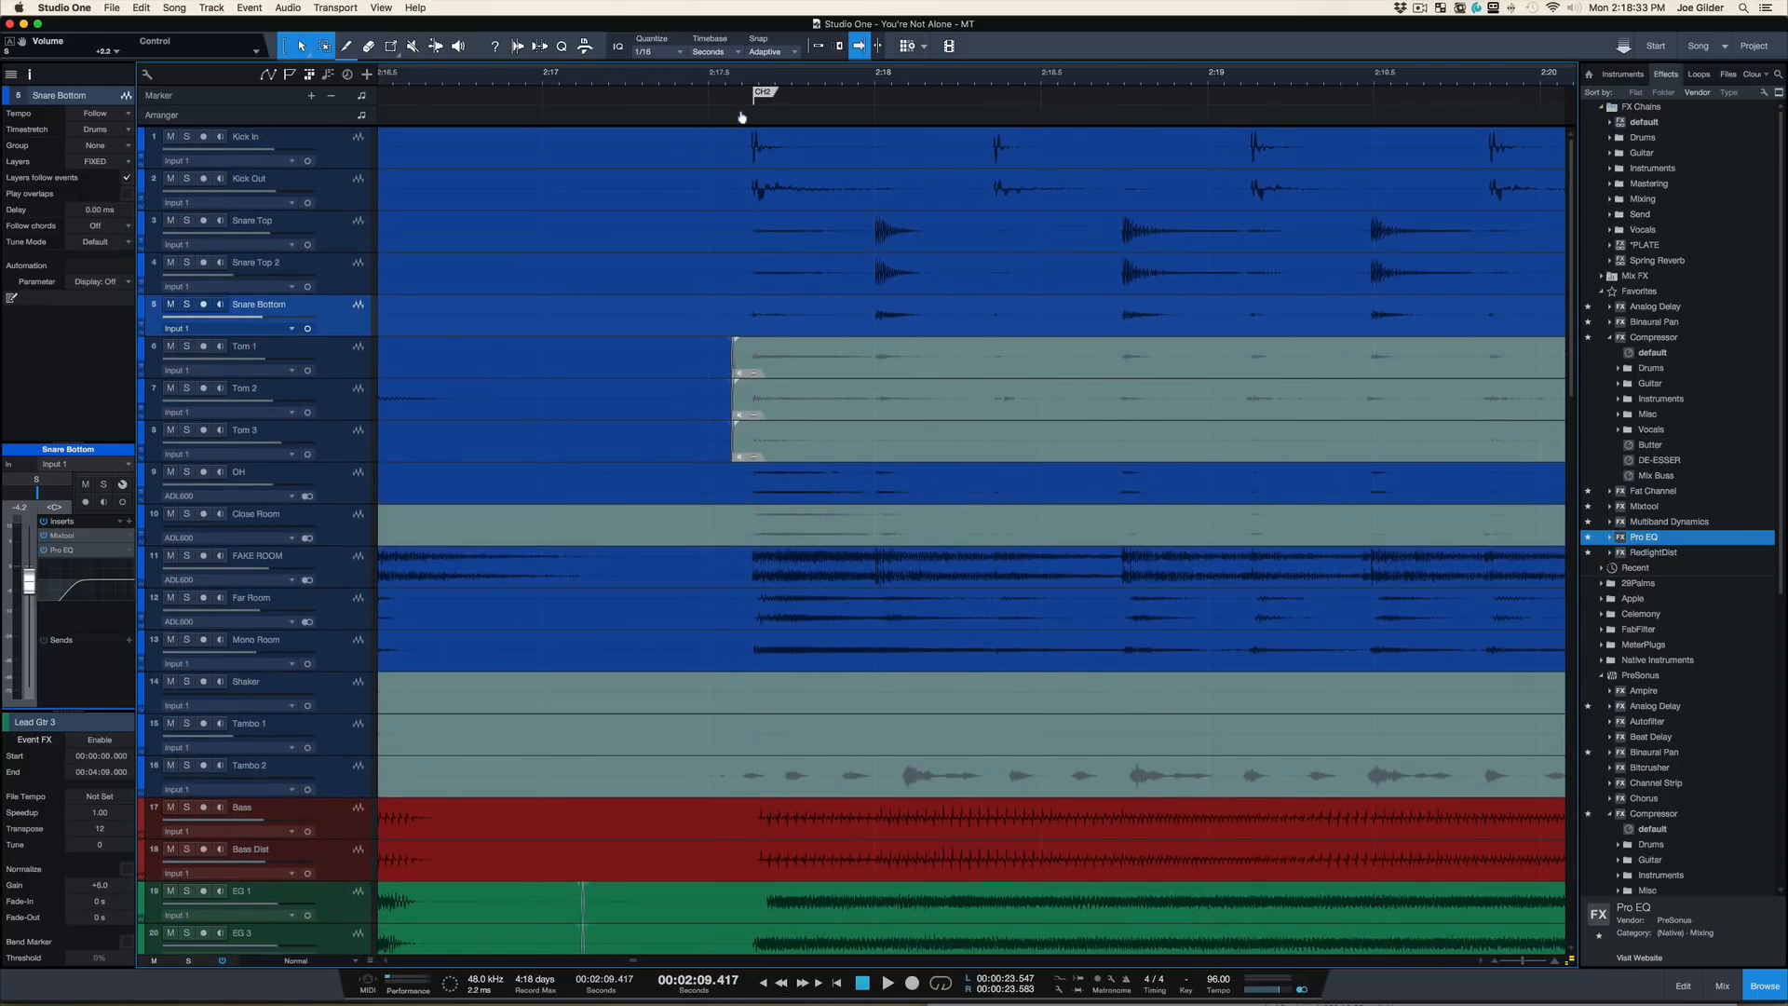
Step: Place the playhead on the CH2 marker and compare where each track's waveform begins, from the drums through guitars to vocals and BGVs
drag(742, 117, 808, 124)
drag(921, 97, 884, 93)
click(877, 82)
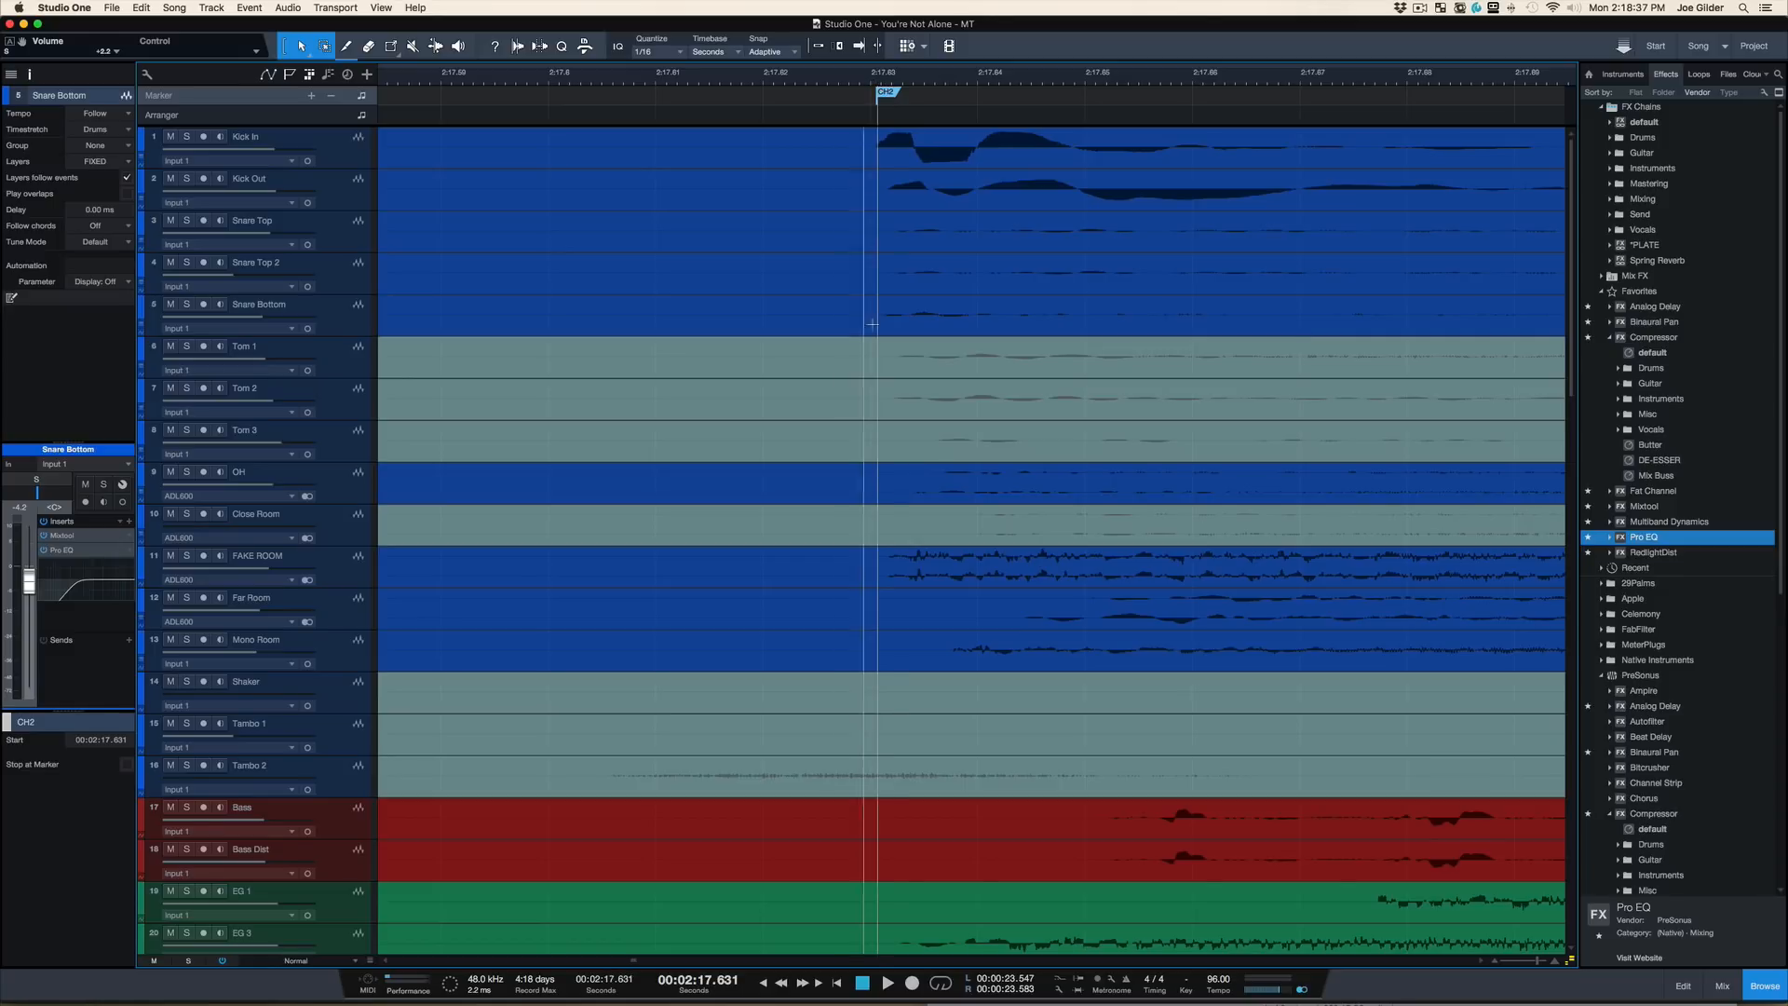
scroll(918, 533, down, 2)
scroll(918, 536, down, 10)
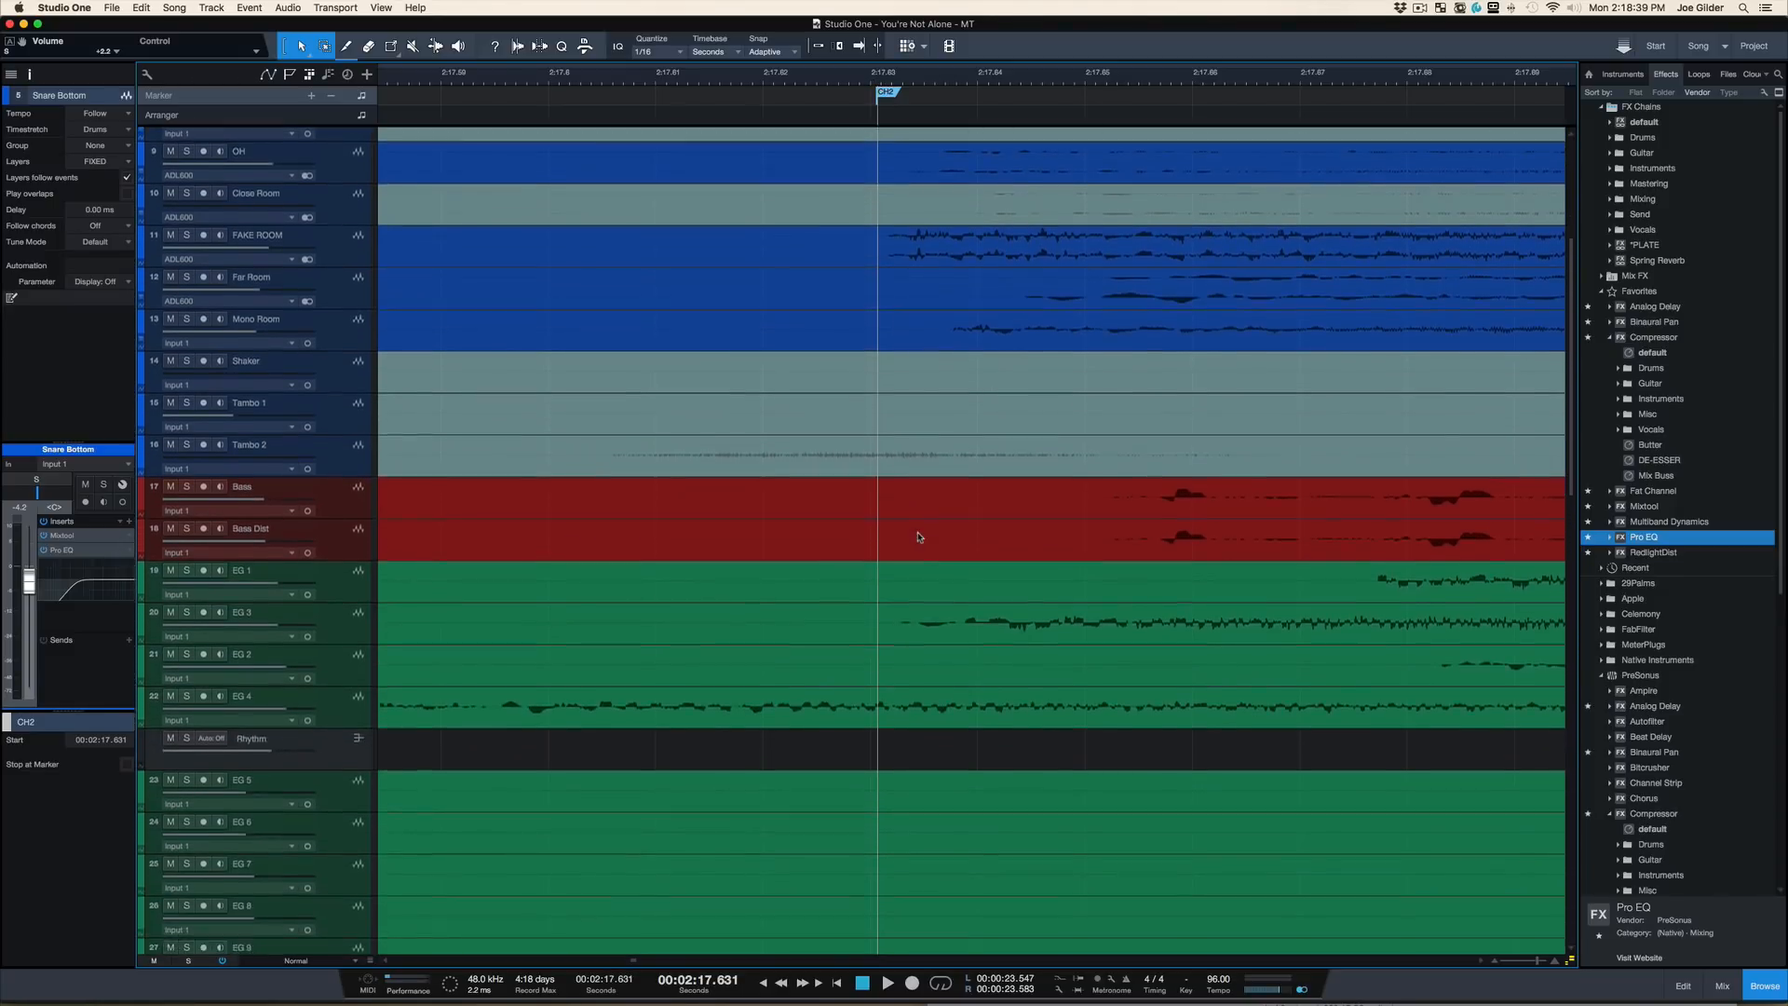
scroll(890, 594, down, 12)
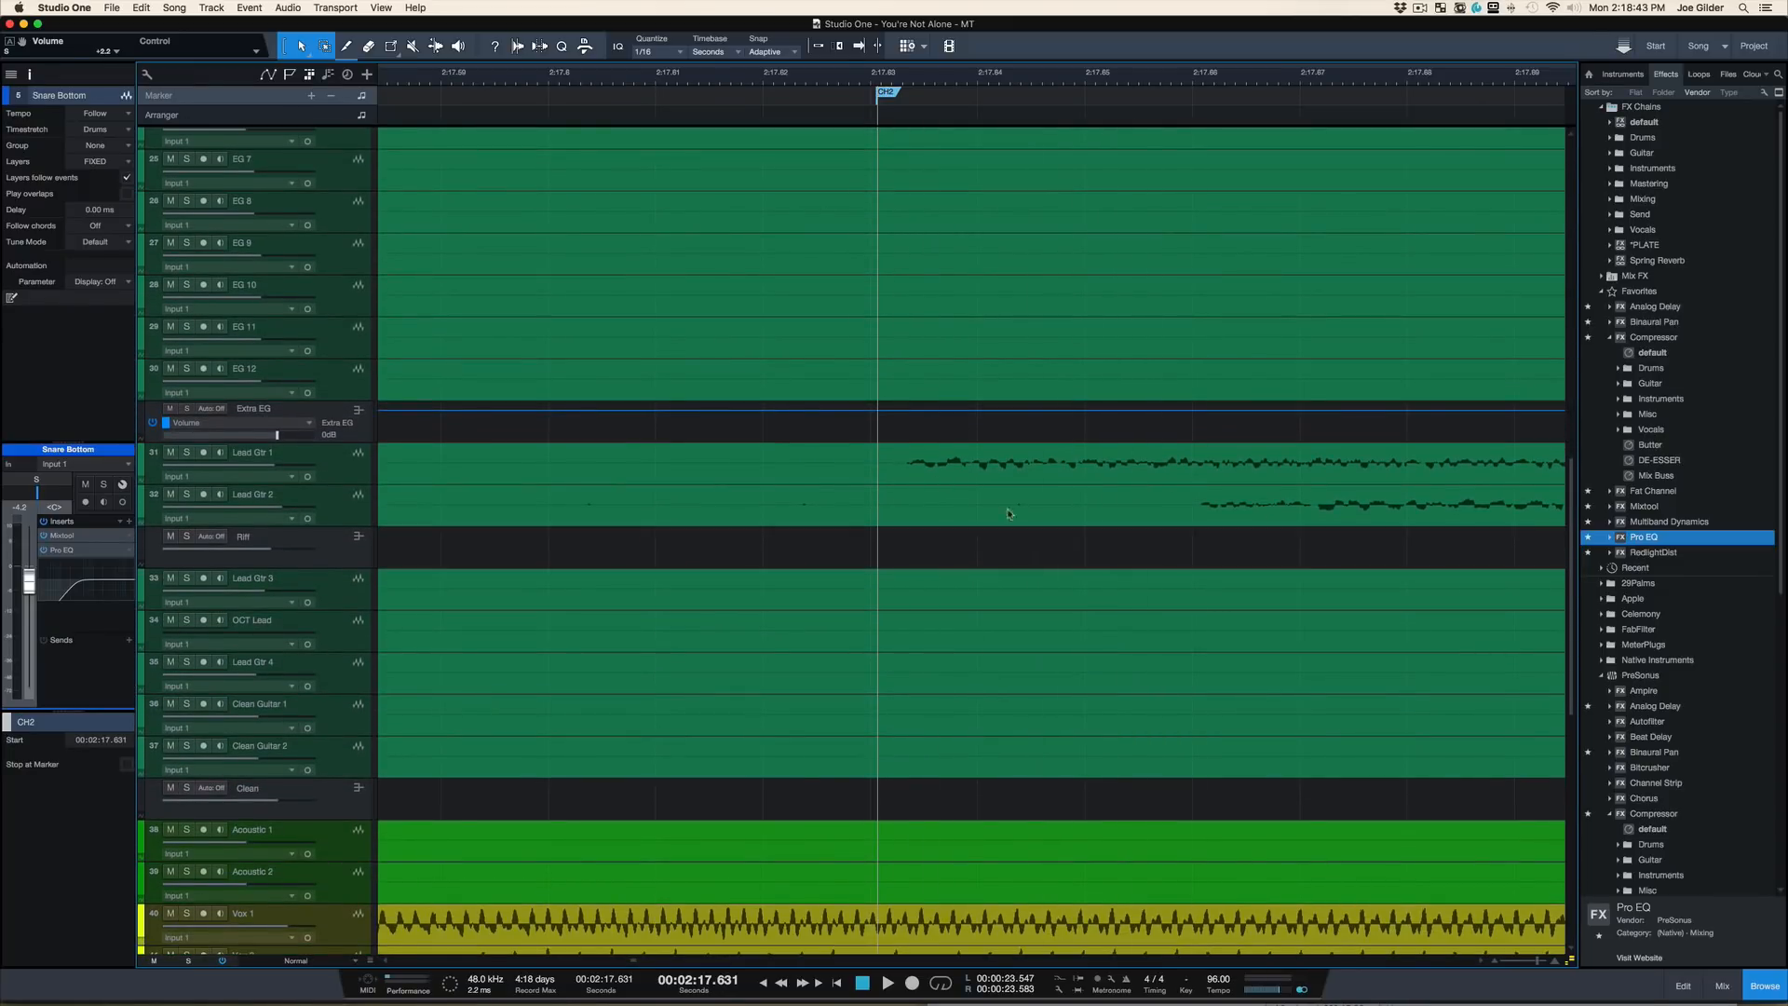
scroll(904, 520, down, 12)
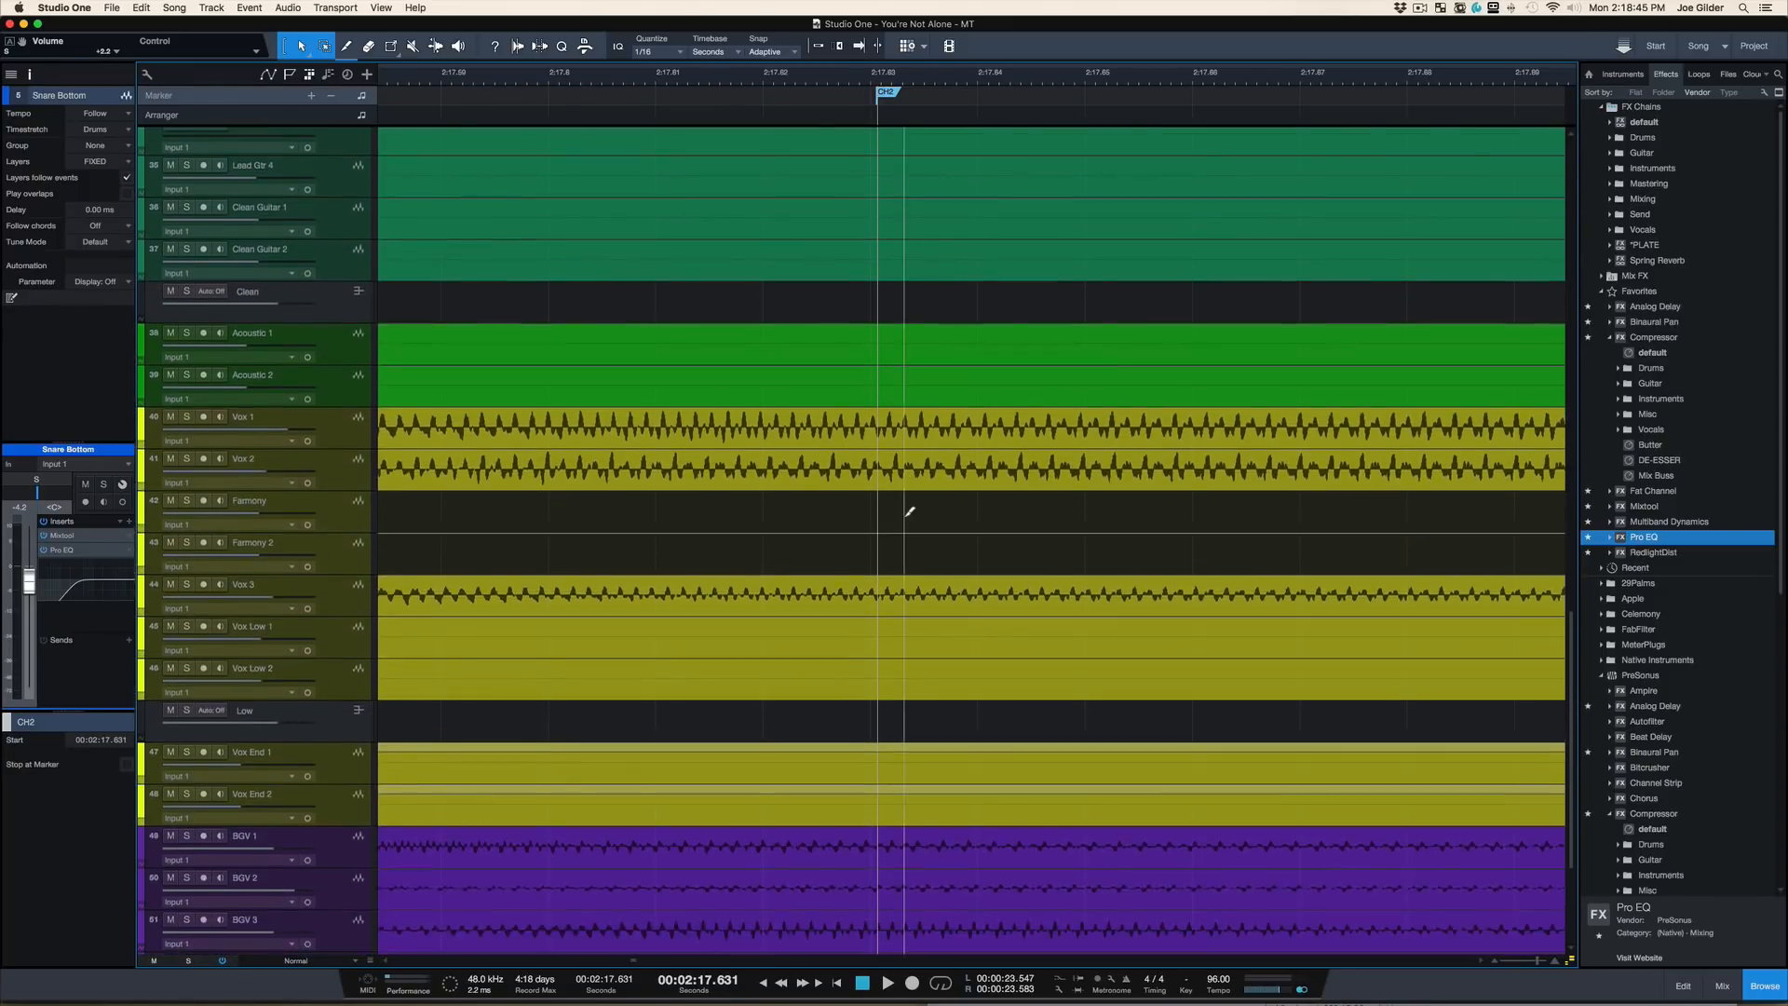
scroll(905, 517, down, 5)
scroll(908, 511, up, 5)
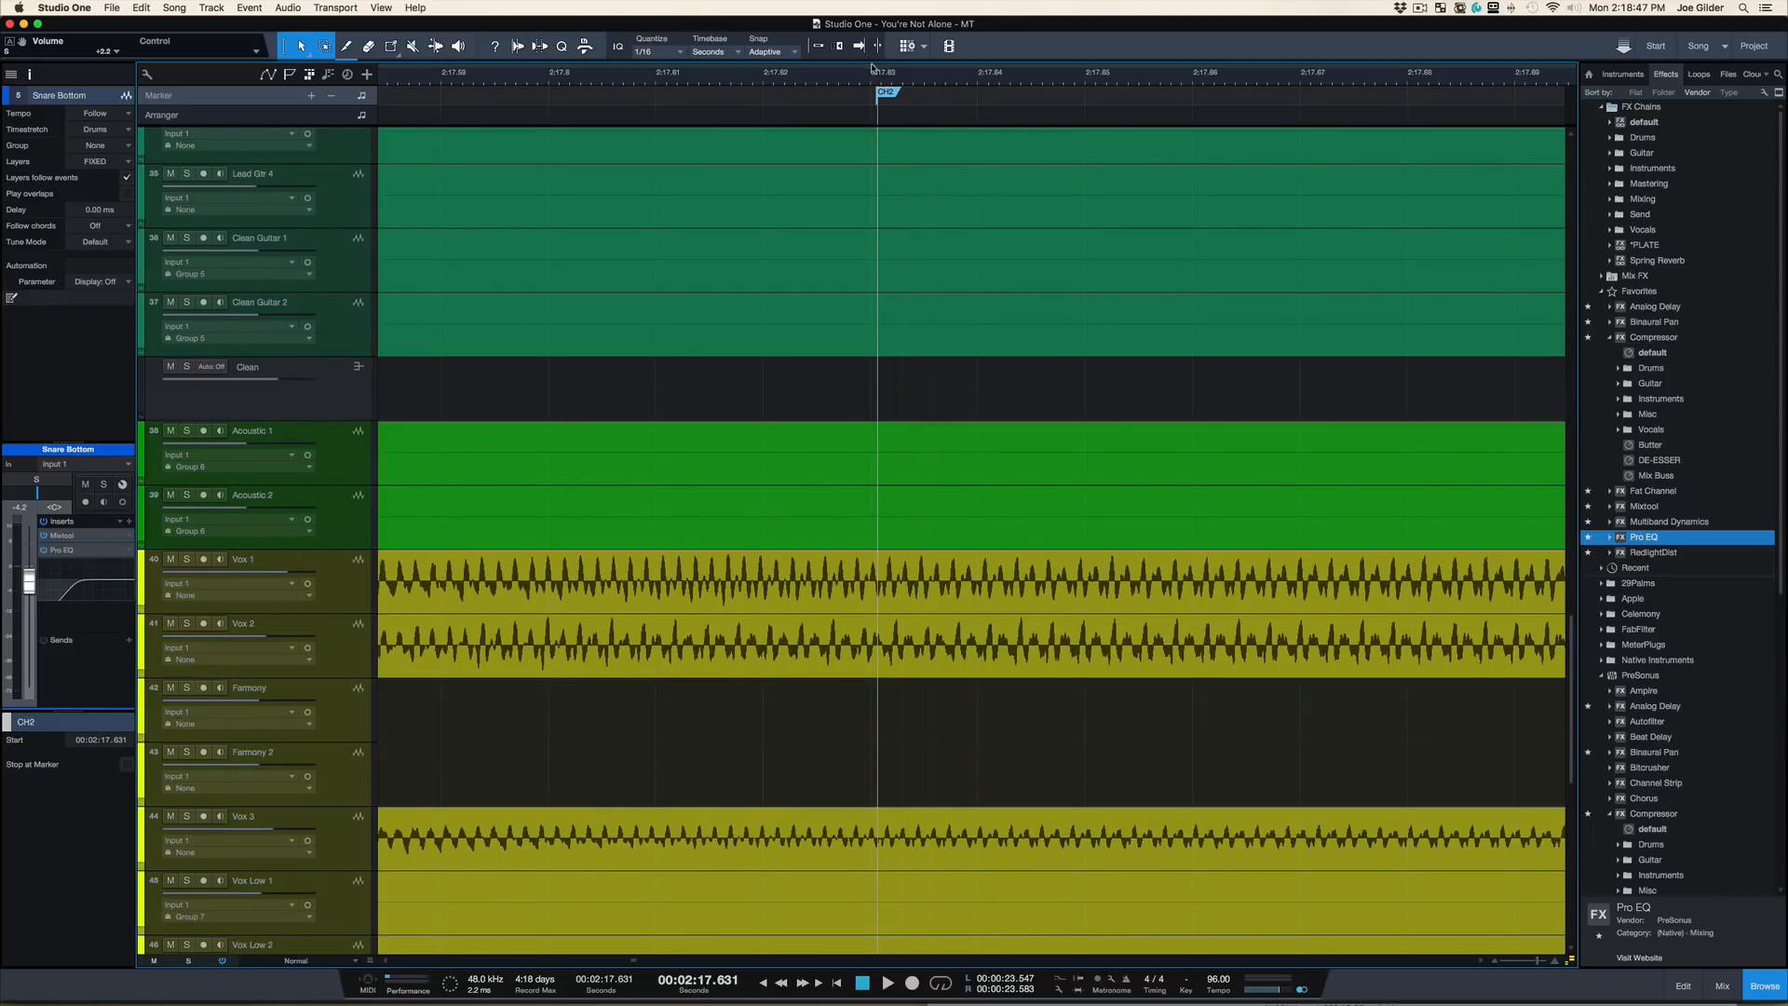
drag(866, 78, 866, 5)
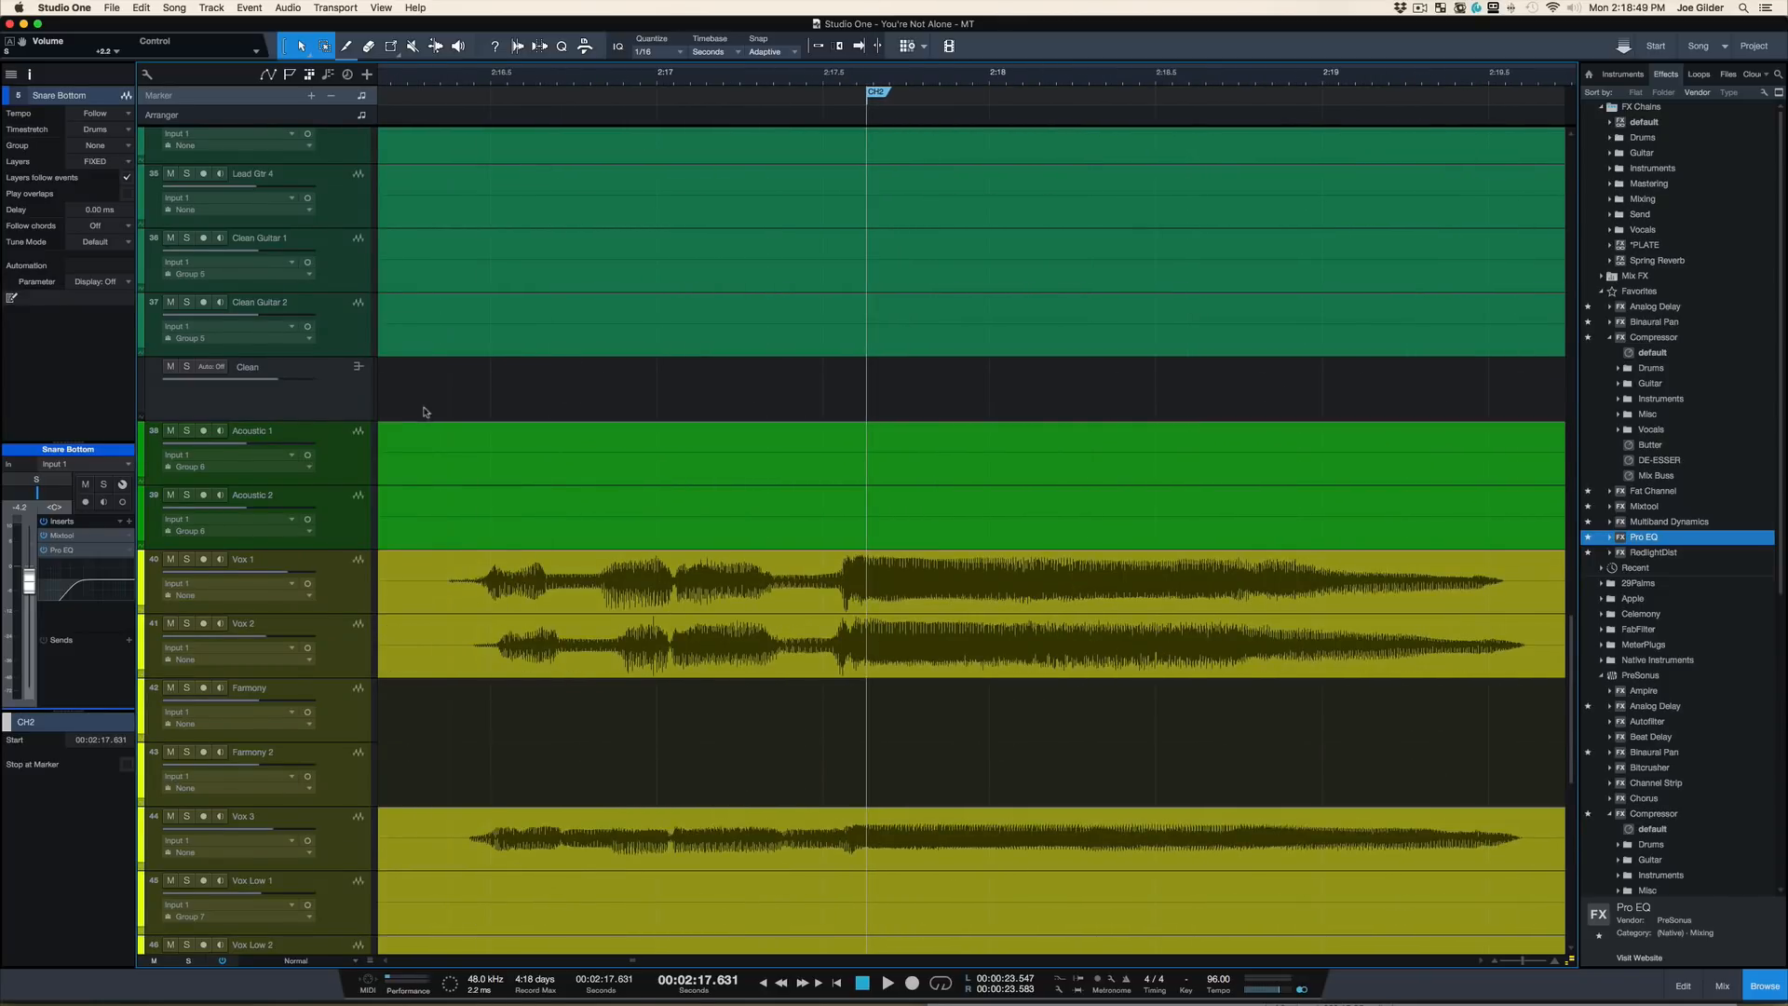
Step: Mute all vocal and background vocal tracks from Vox 1 through BGV 4
click(346, 601)
scroll(522, 626, down, 5)
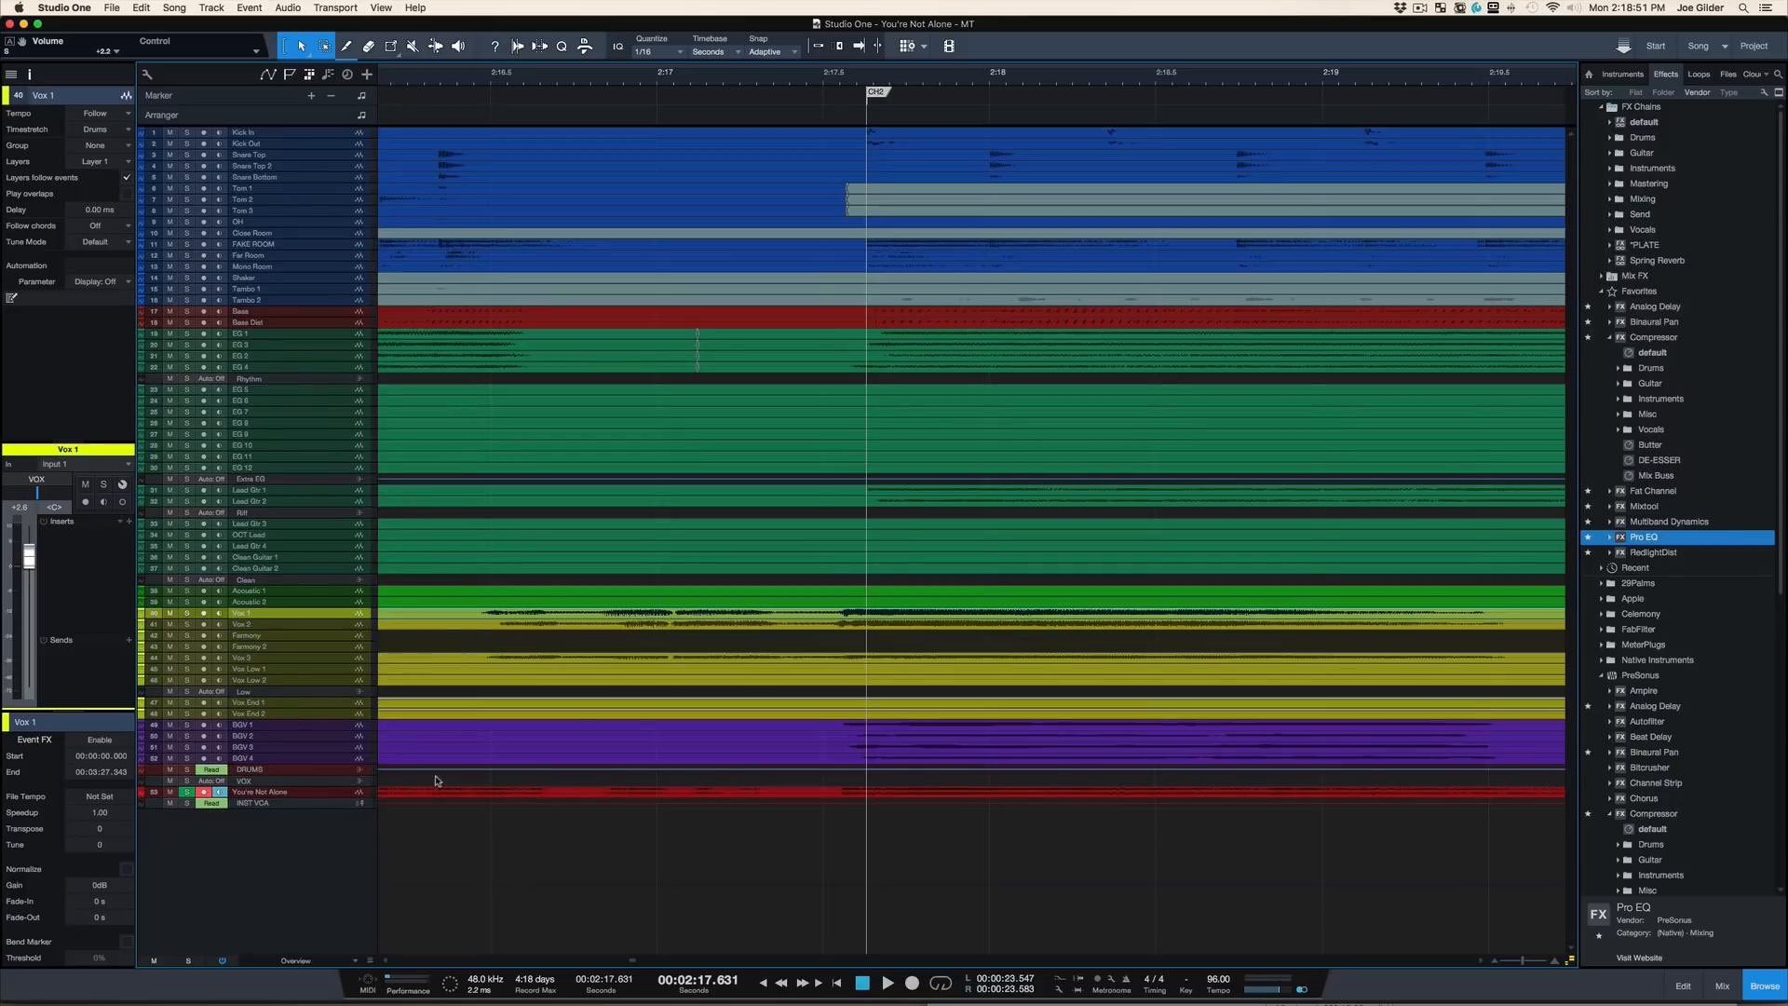
shift+click(358, 760)
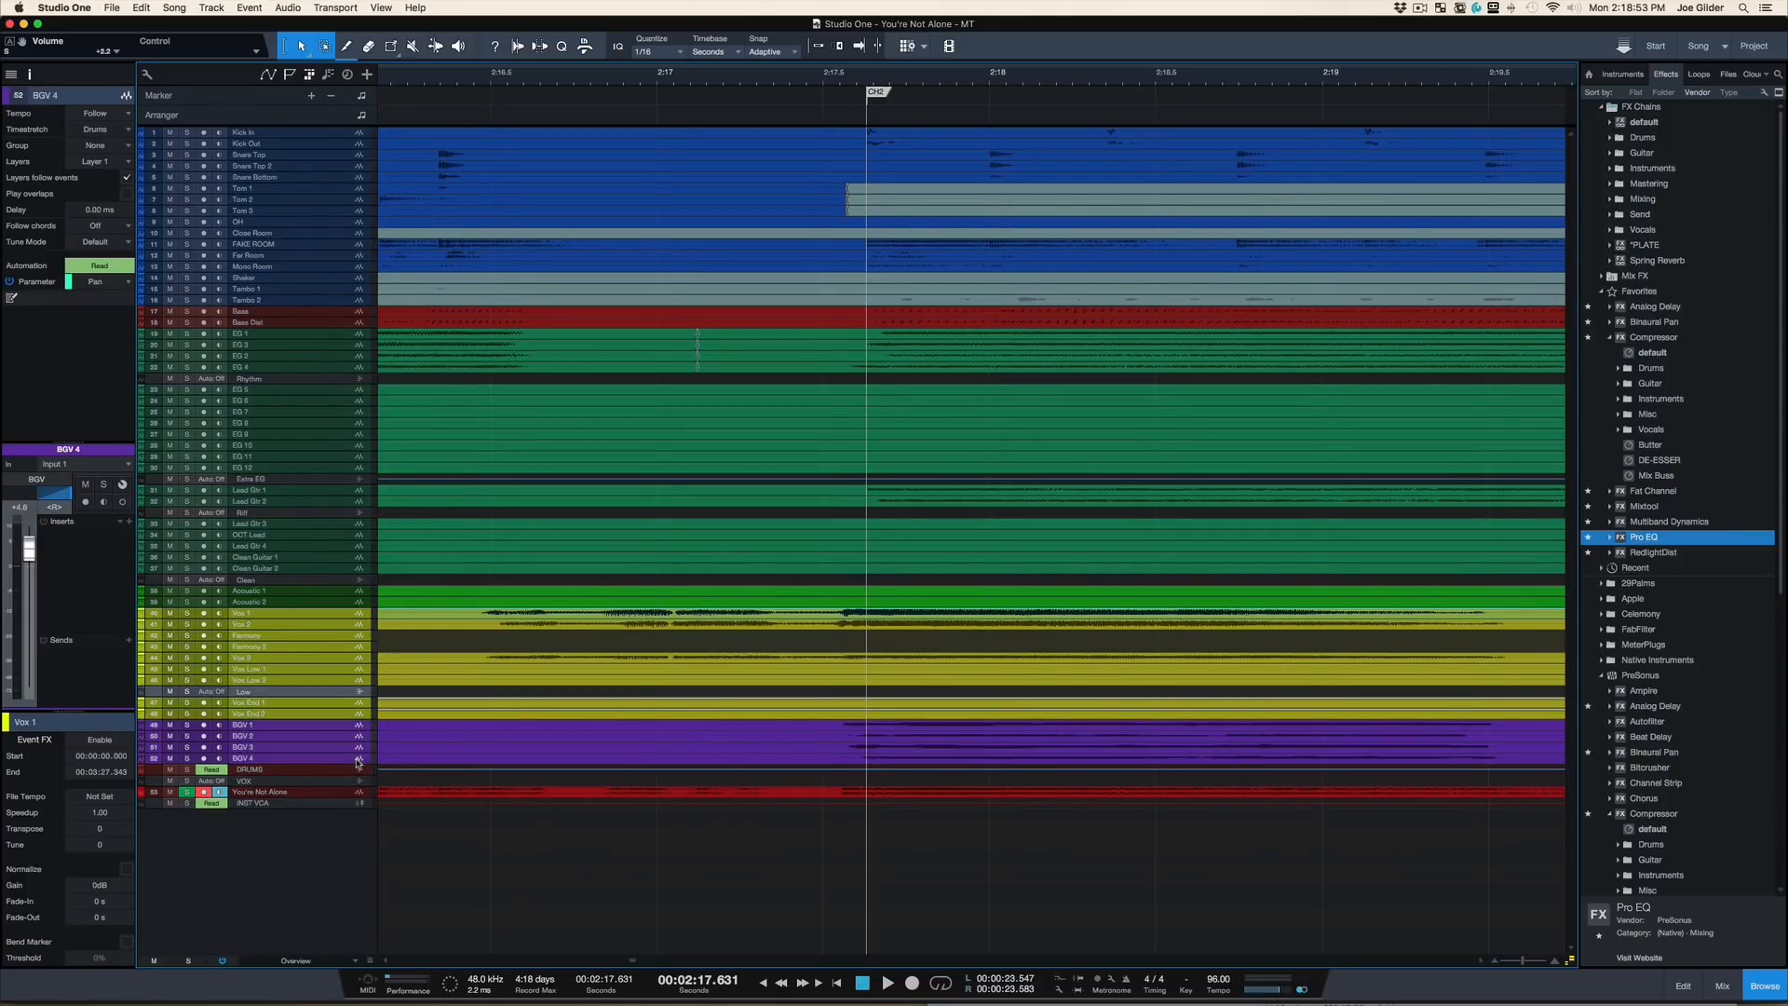
key(shift+m)
Step: Play the mix without vocals several times, starting between about 2:15 and 2:17, to judge the CH2 downbeat, and stop
click(638, 82)
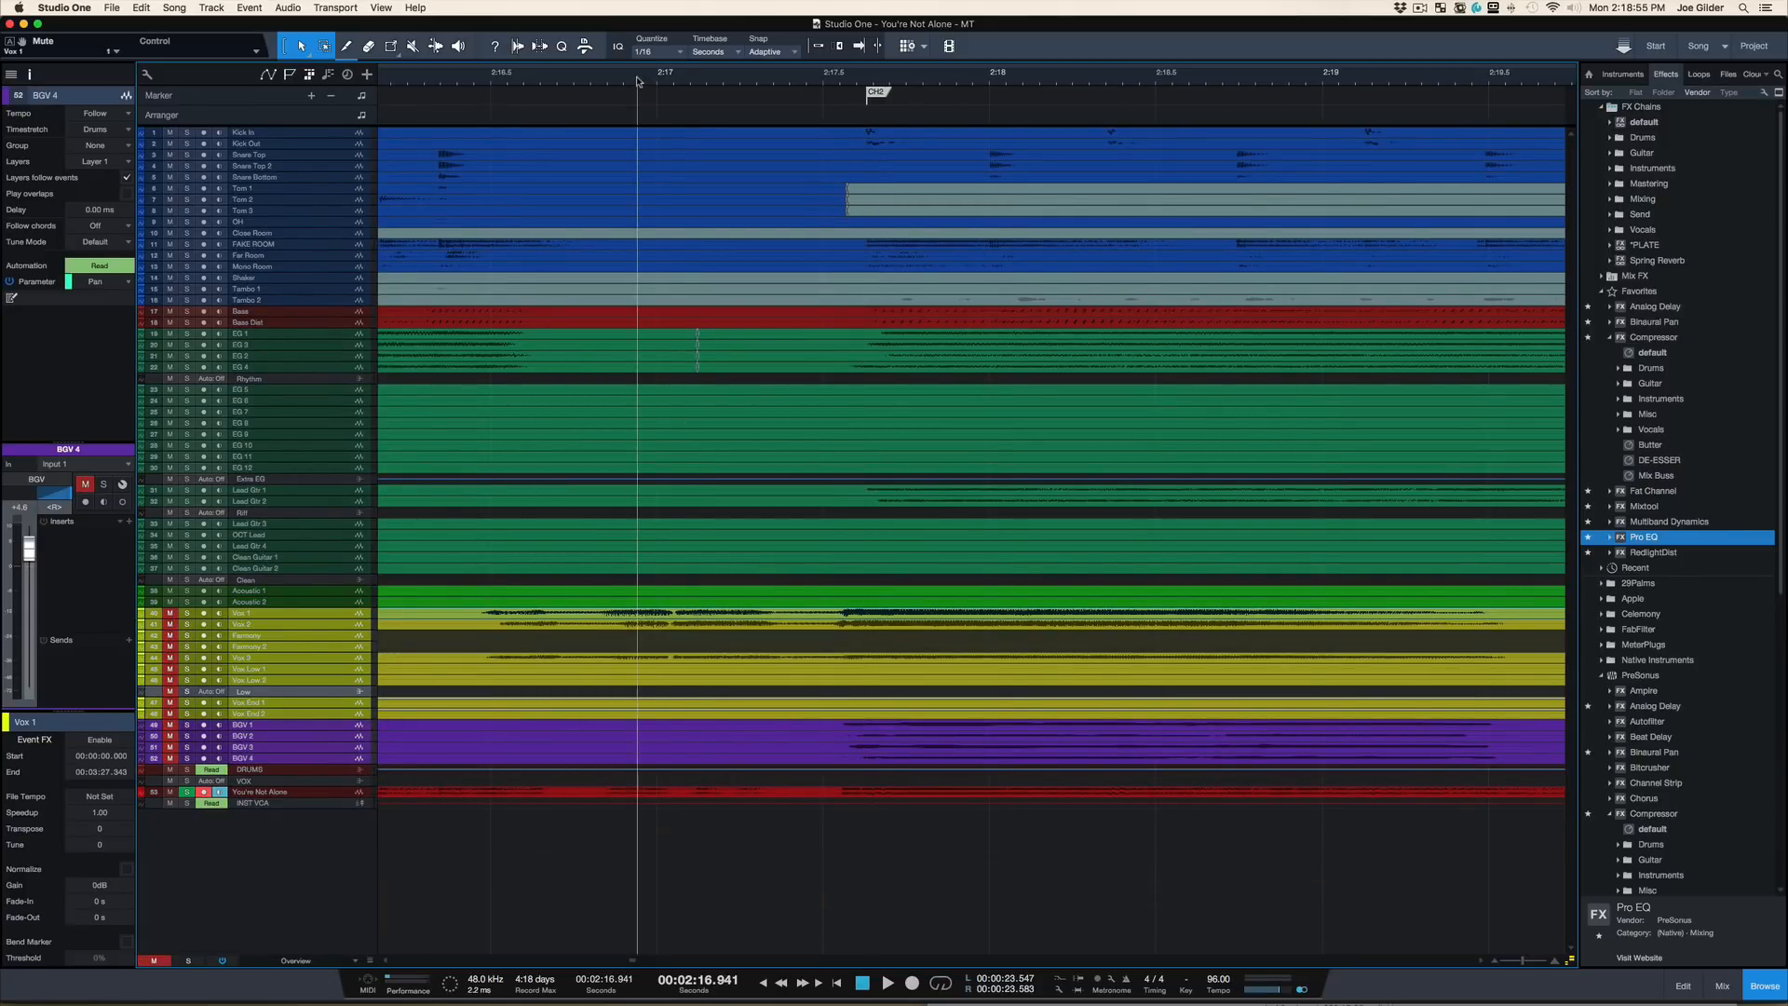
key(space)
key(space)
click(453, 81)
key(space)
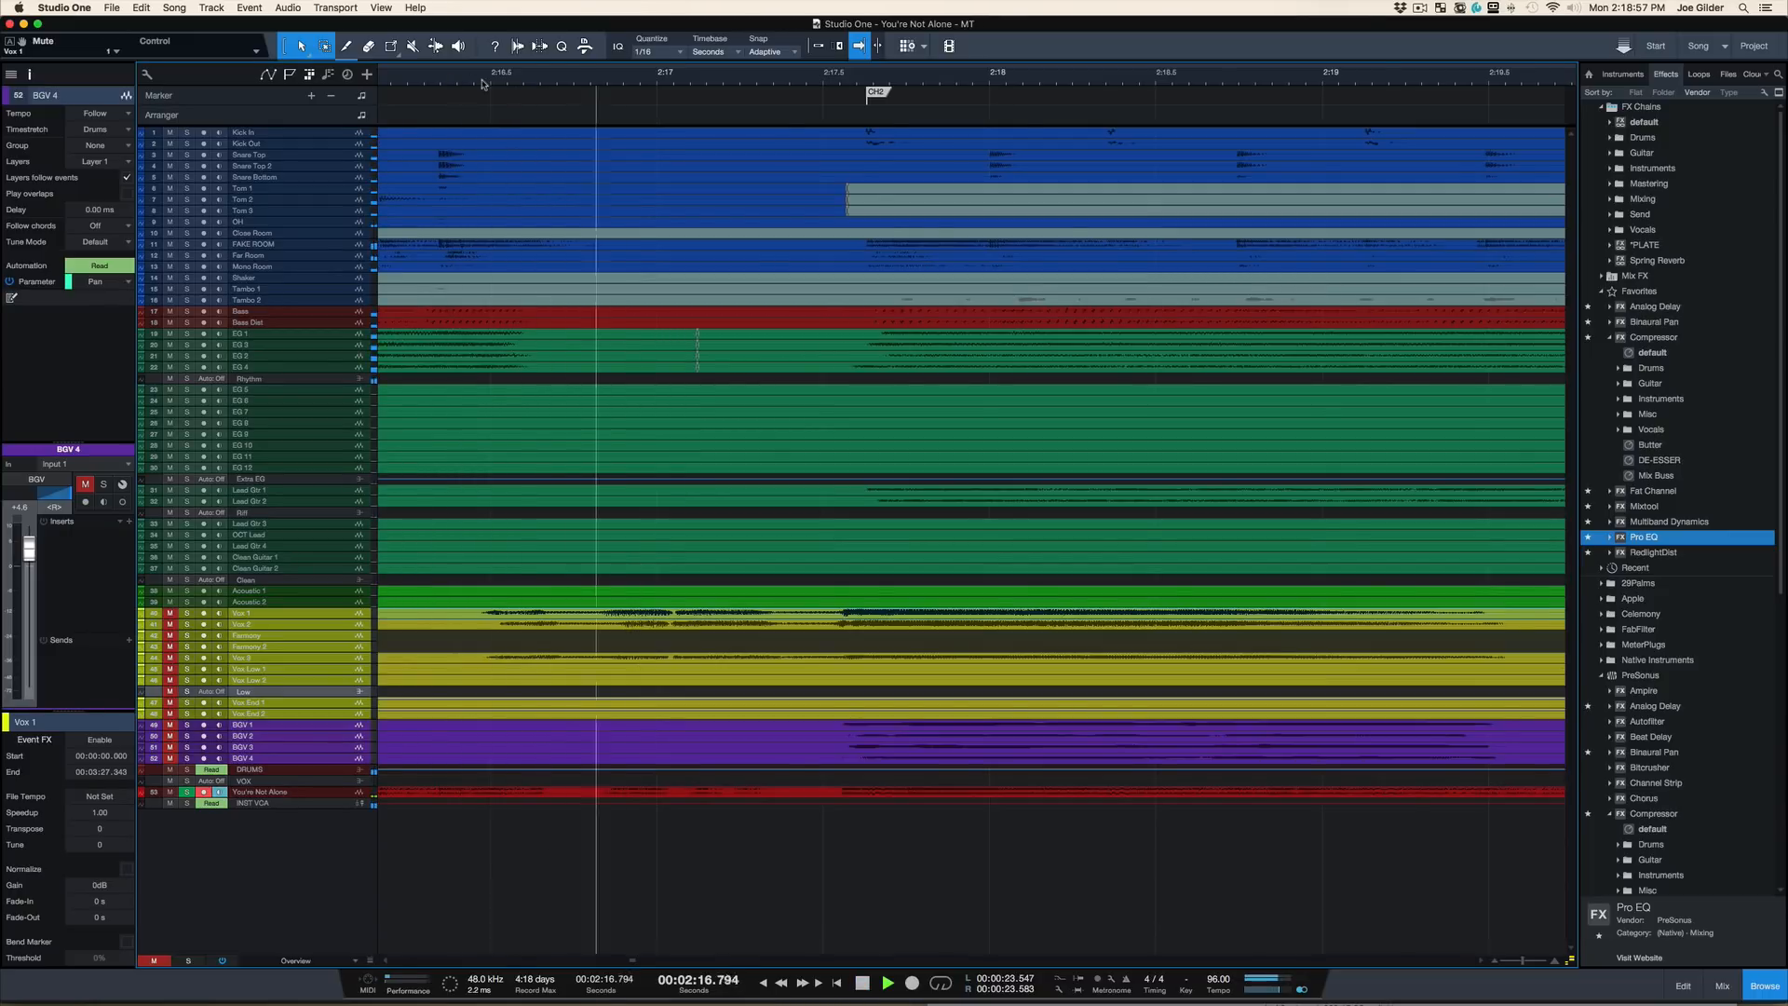
key(w)
key(space)
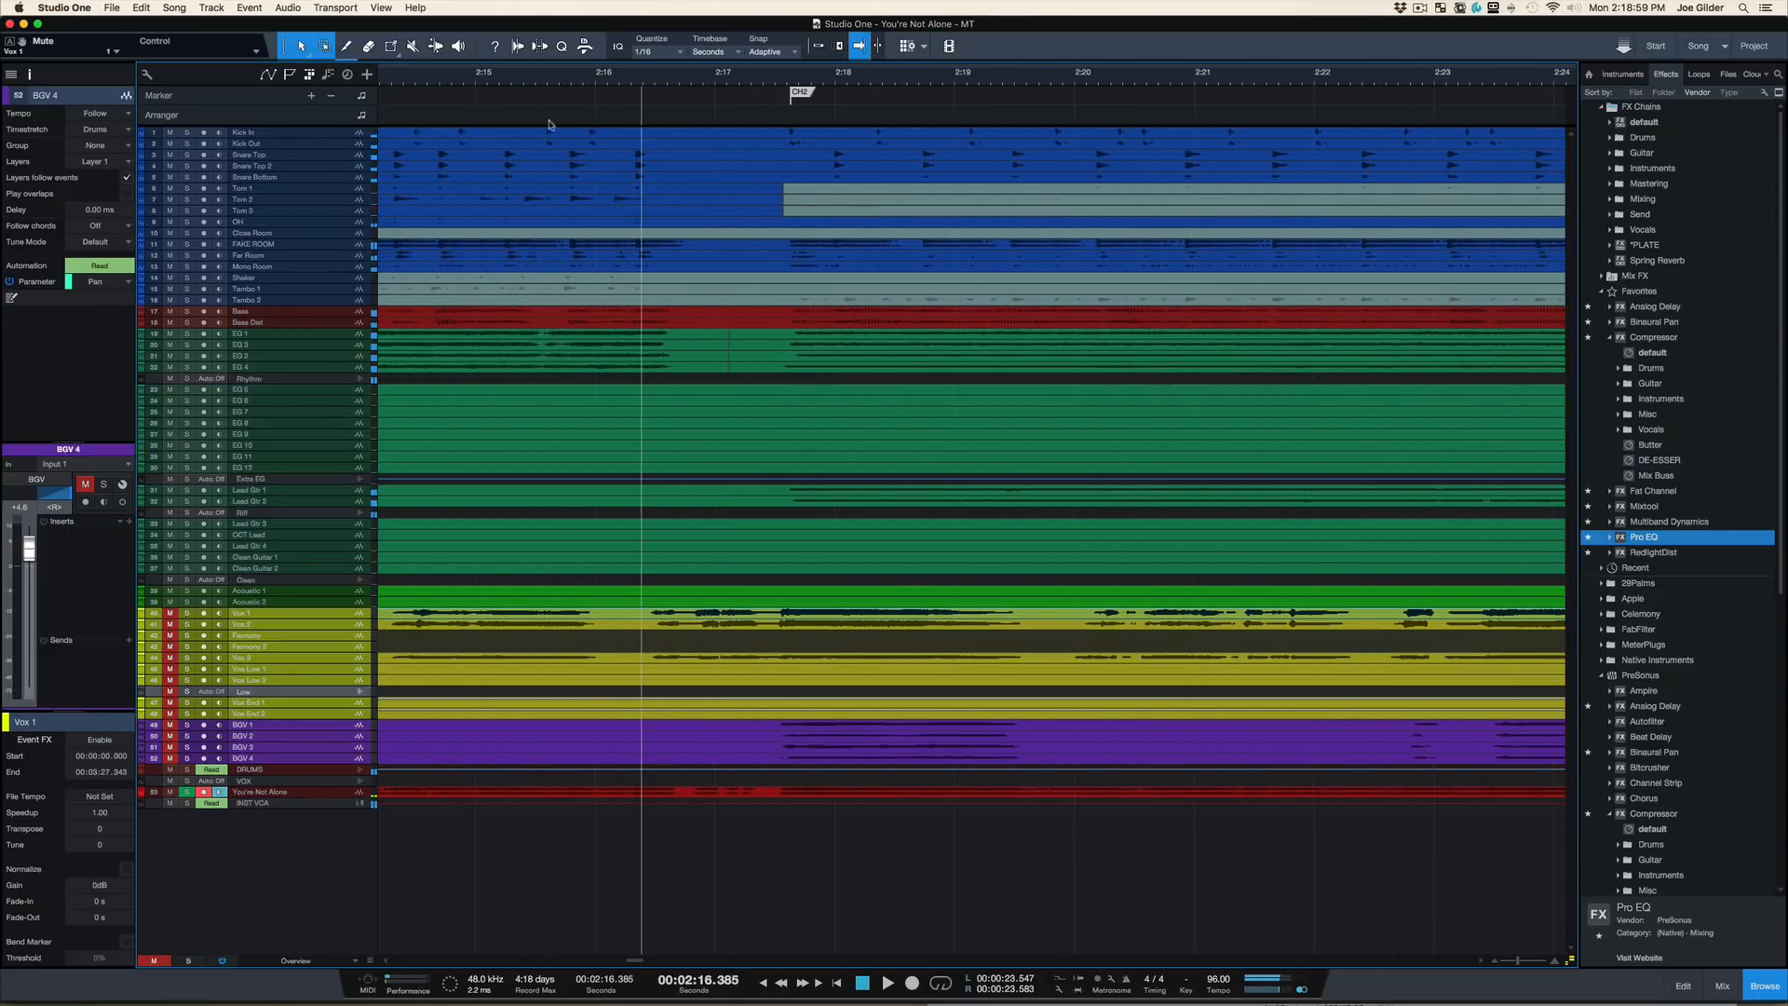
click(474, 73)
key(space)
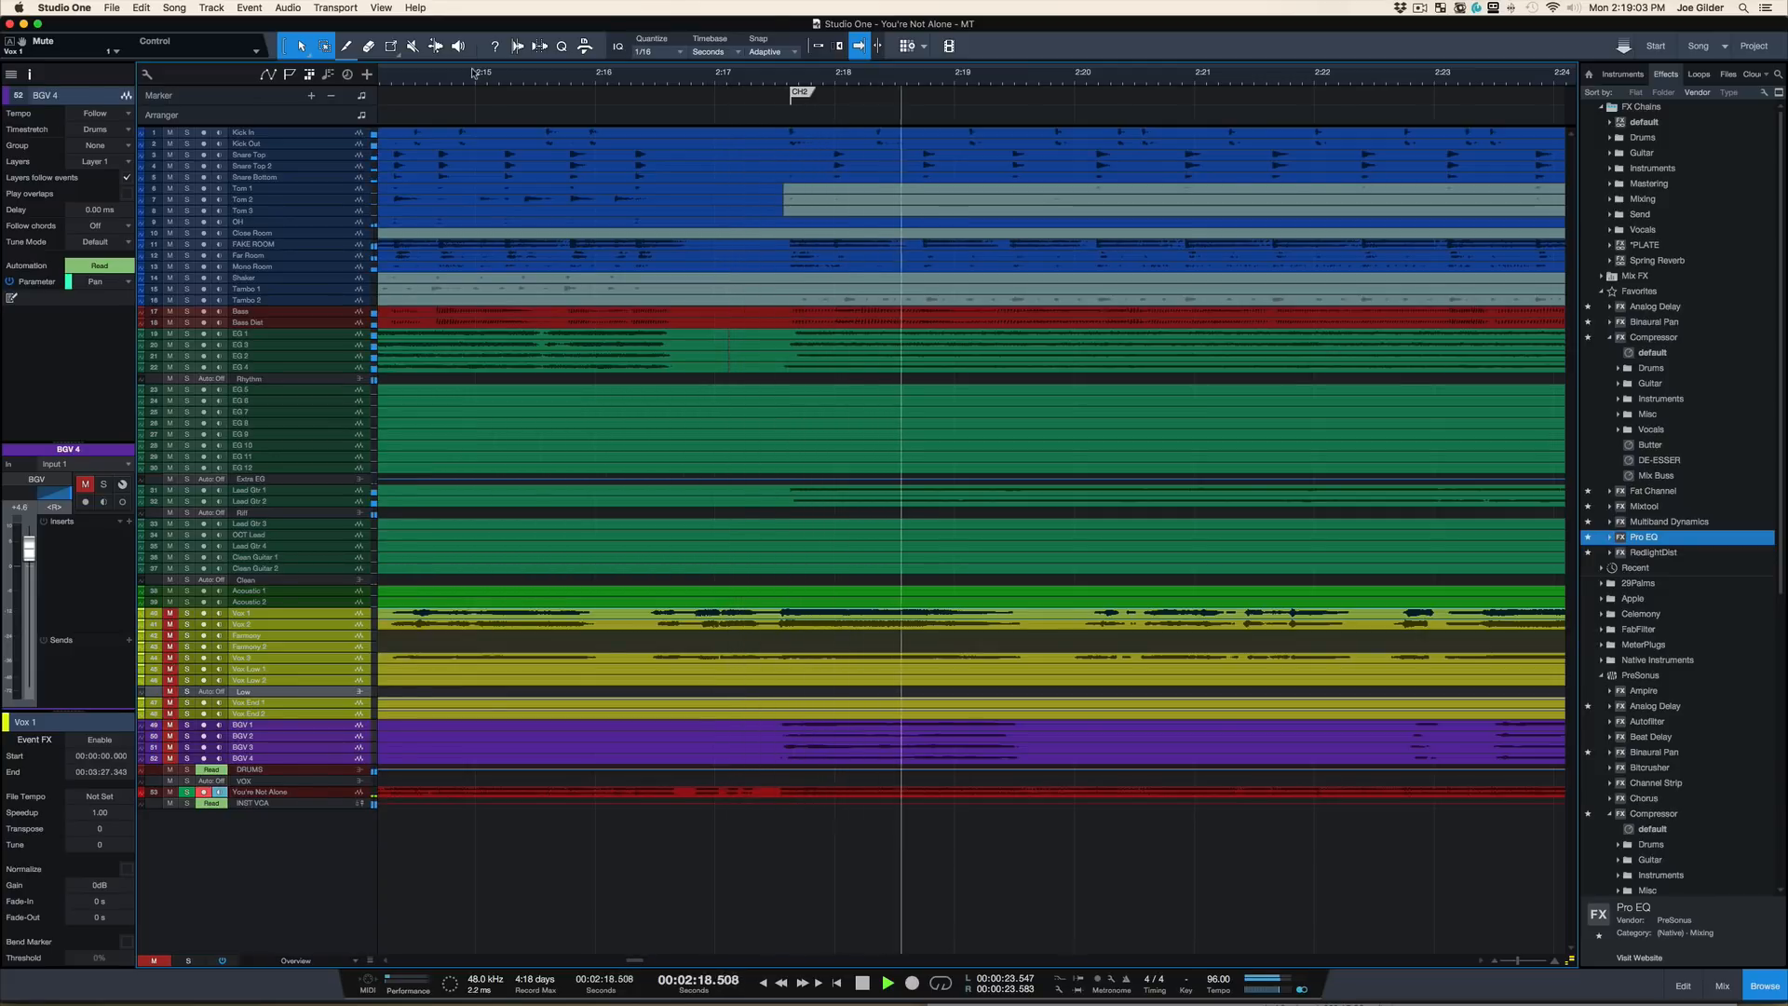
click(474, 73)
scroll(781, 125, up, 5)
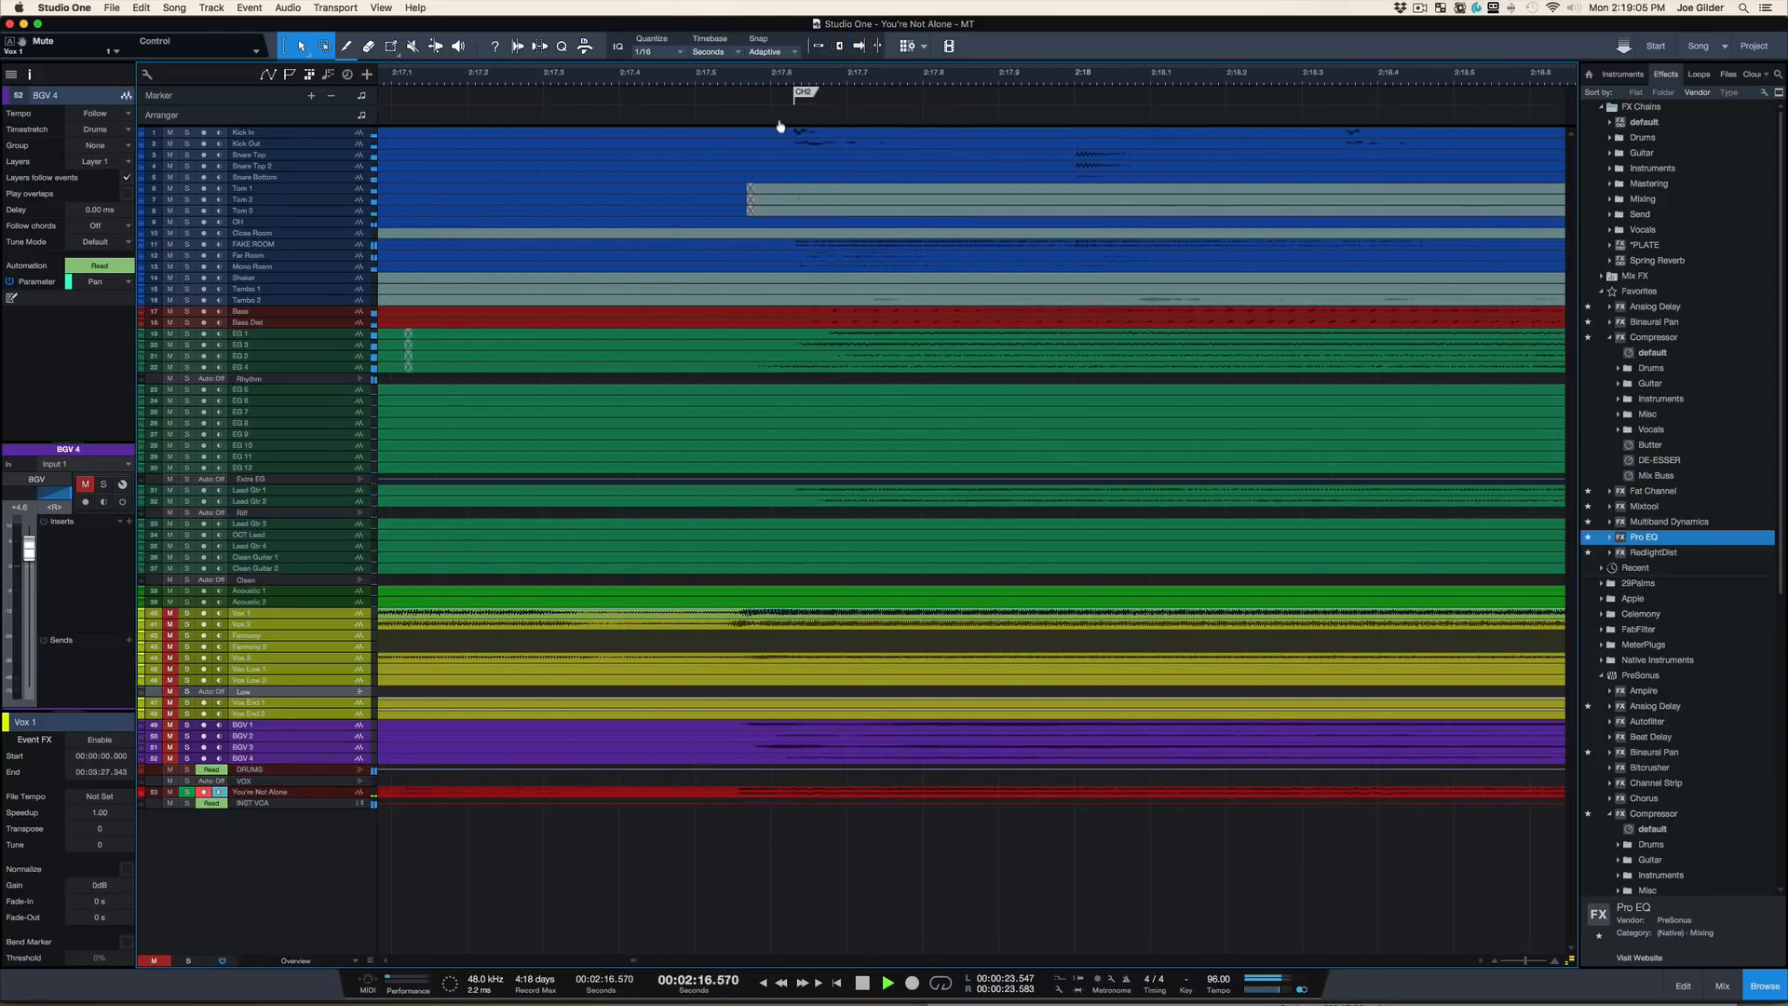
key(space)
Step: Dissolve Group 4 linking the EG 1, EG 2, EG 3 and EG 4 tracks, and select only the EG 4 event before CH2
scroll(787, 382, up, 8)
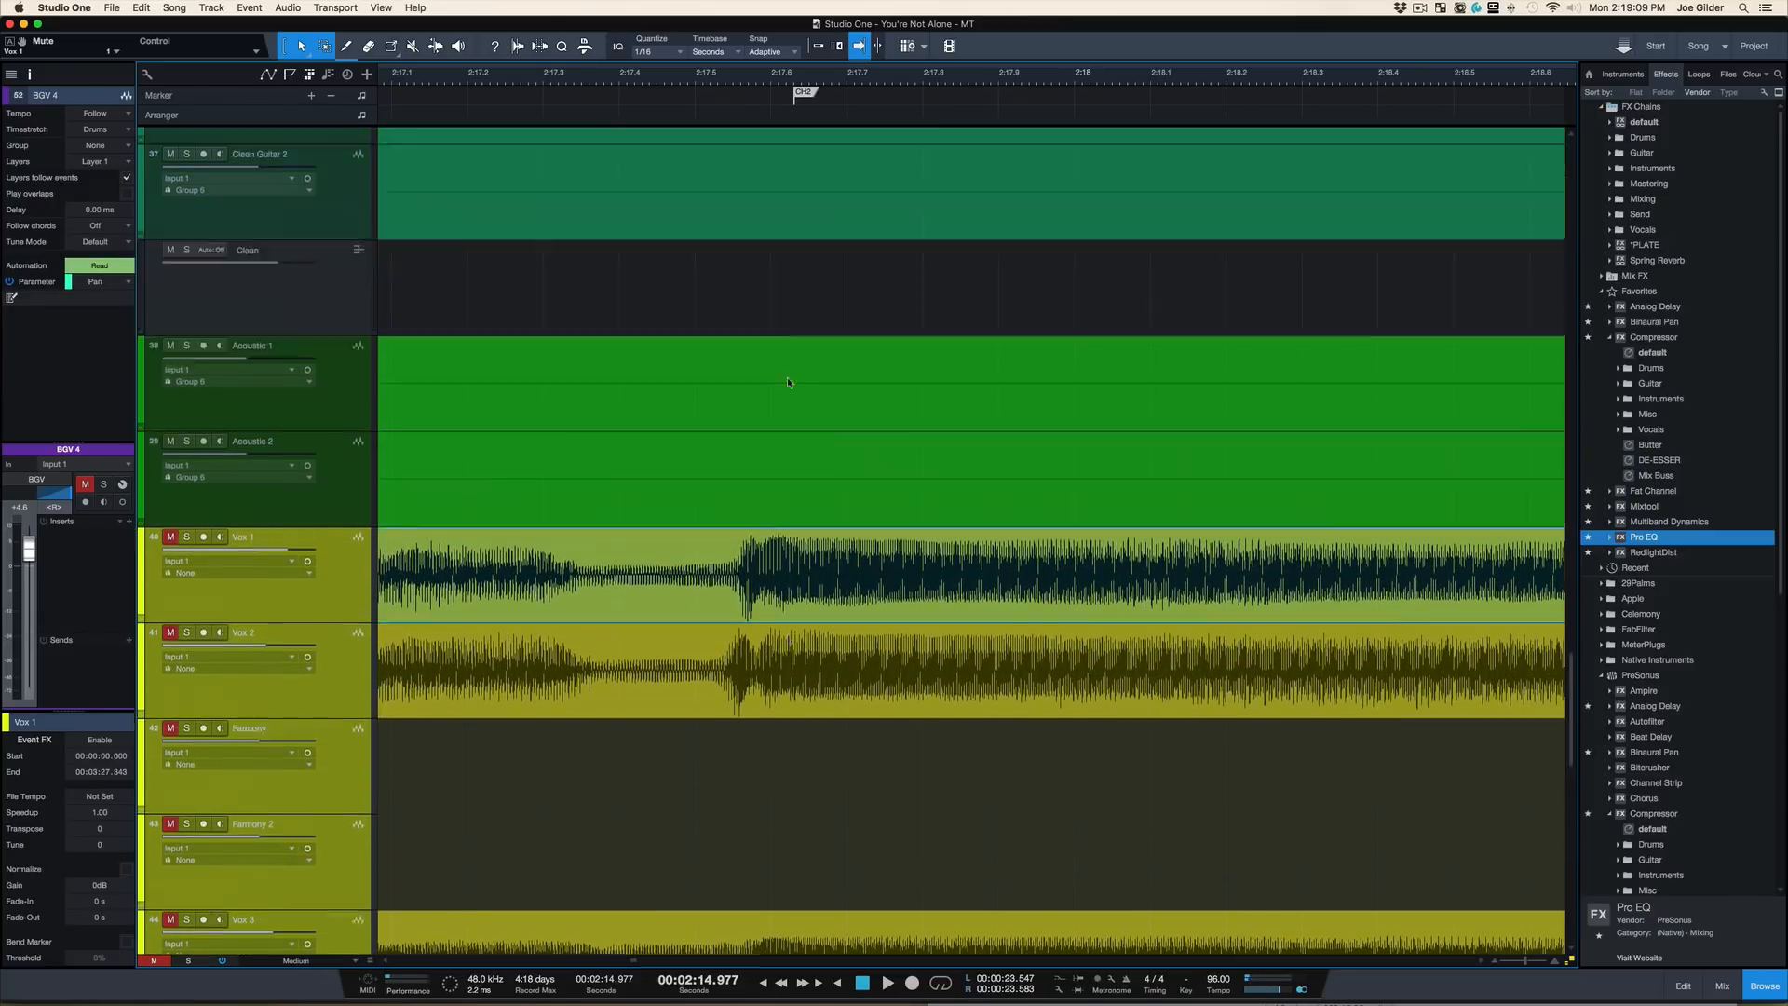
scroll(787, 382, up, 15)
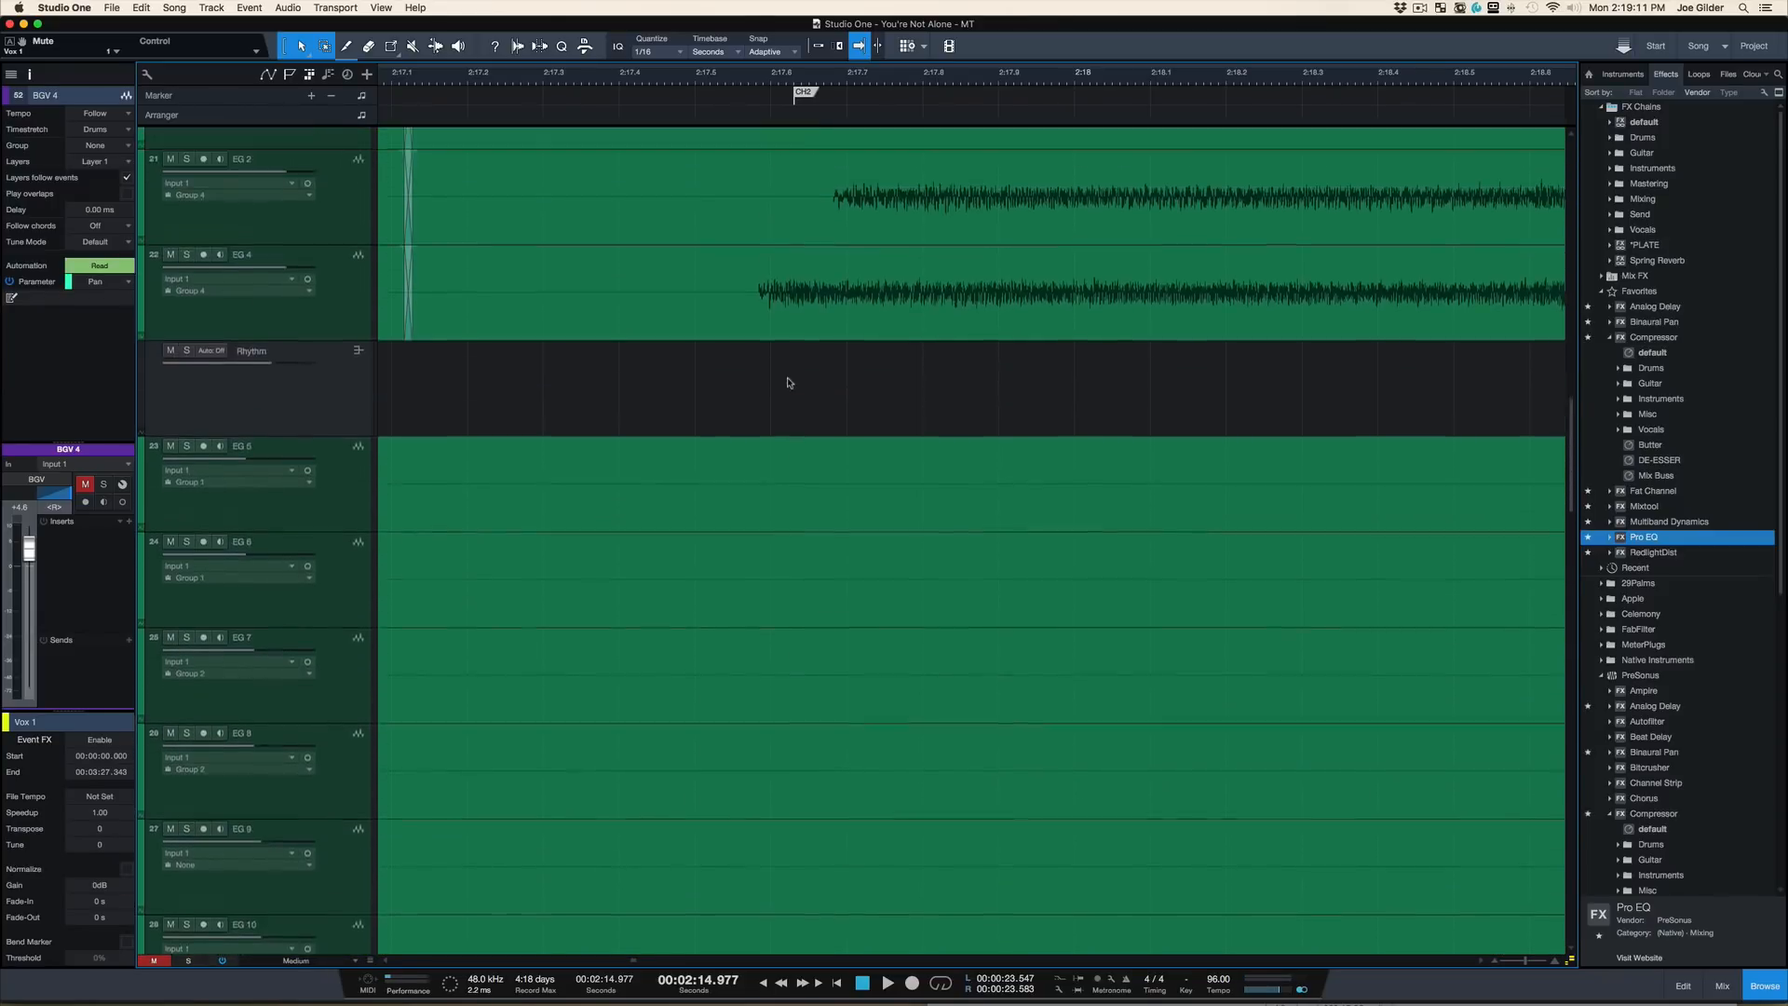
scroll(787, 382, up, 3)
click(638, 466)
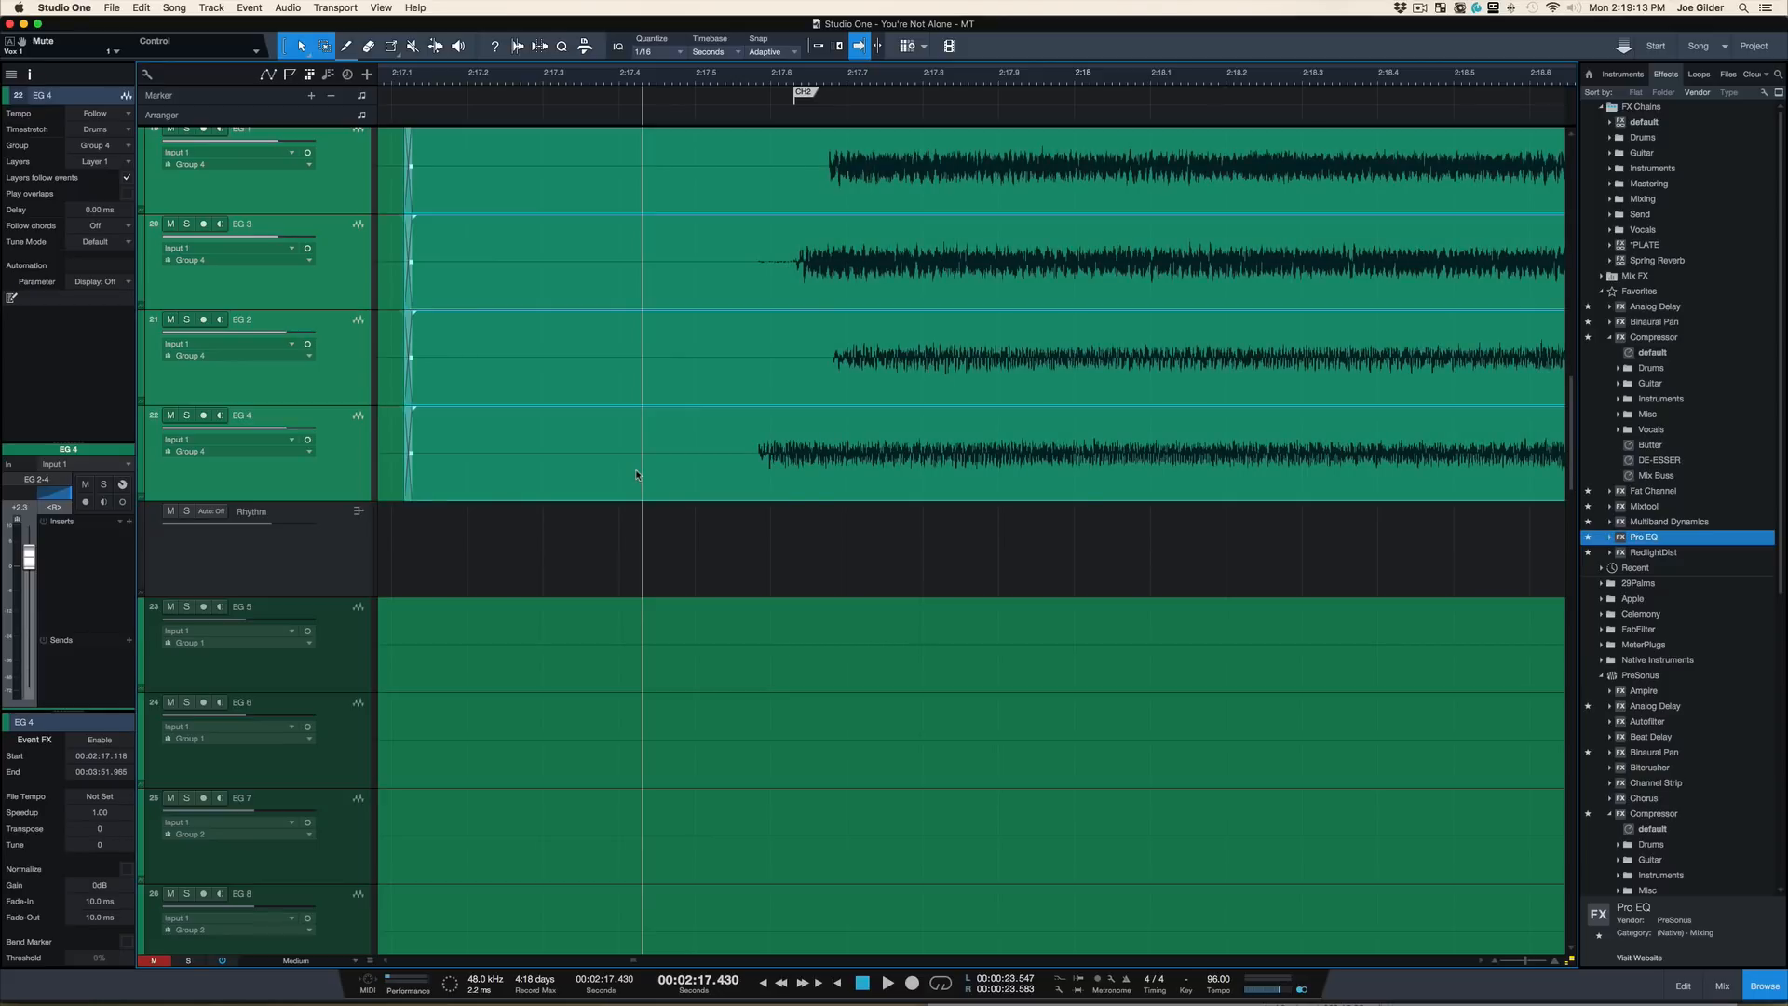
key(super+shift+g)
click(388, 475)
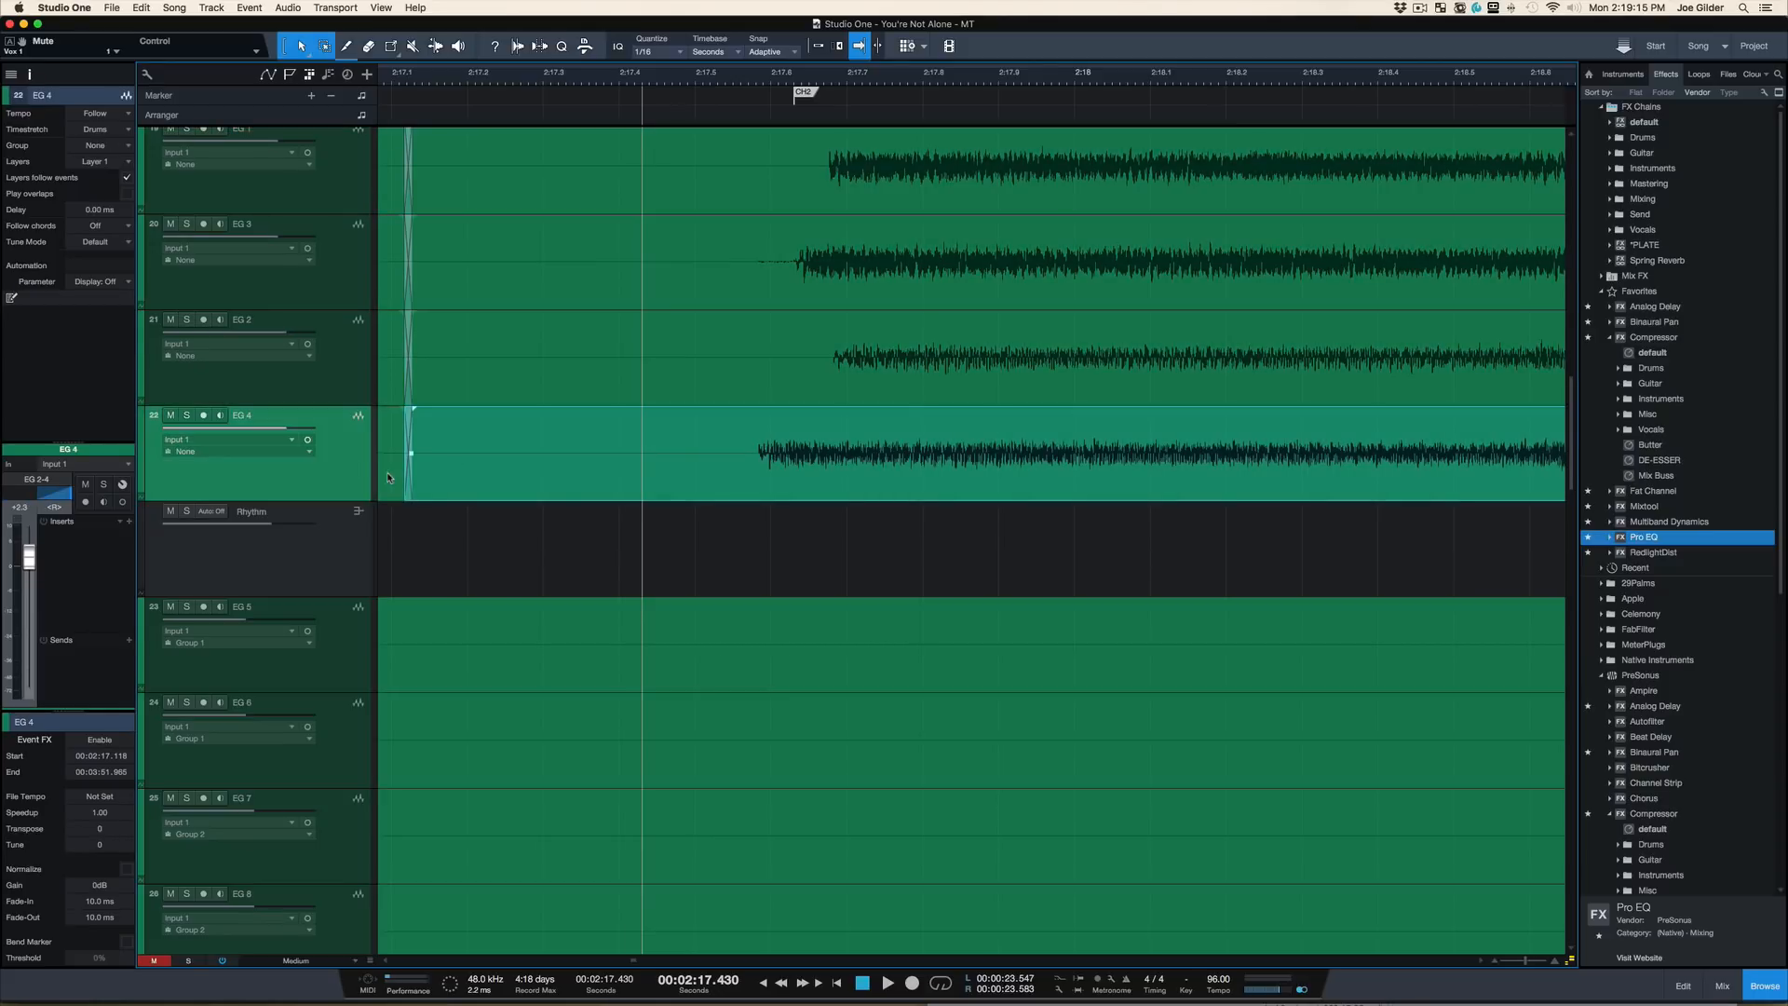
Step: Solo EG 4, listen to its entrance from 2:17.430 and remove the solo
key(s)
key(space)
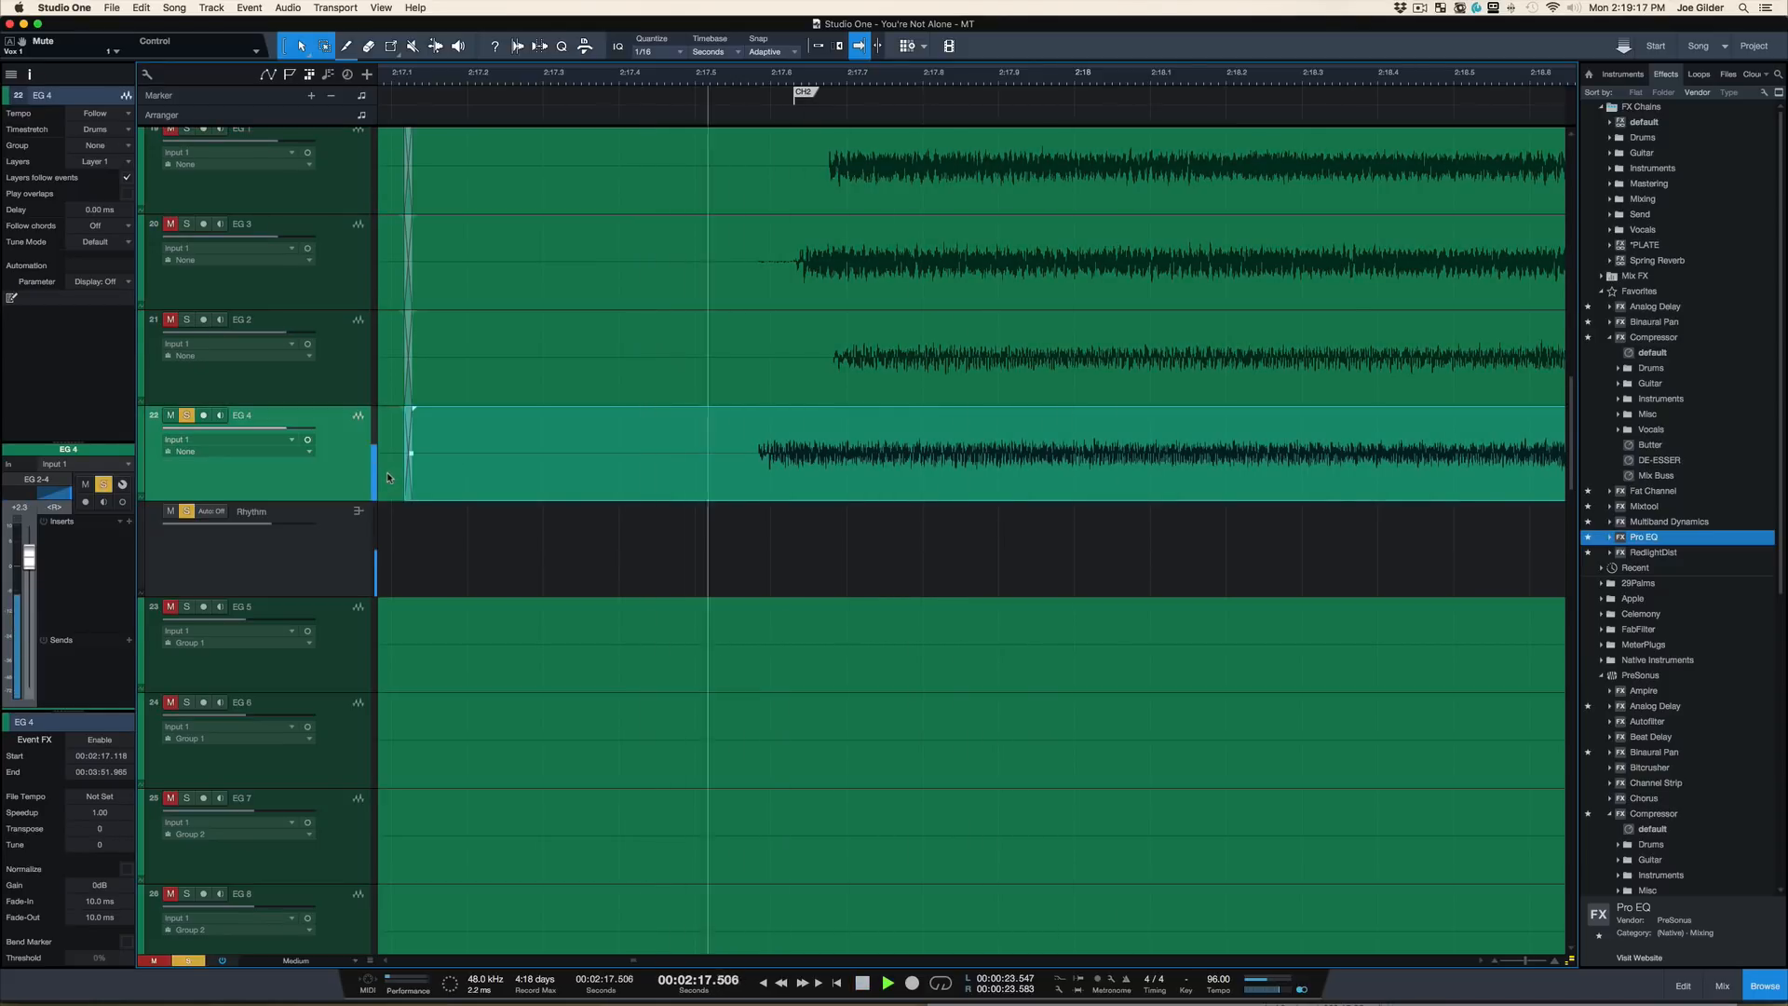
key(space)
key(s)
Step: Solo Lead Gtr 2 and play its entrance at the CH2 downbeat from 2:17.430
key(alt+w)
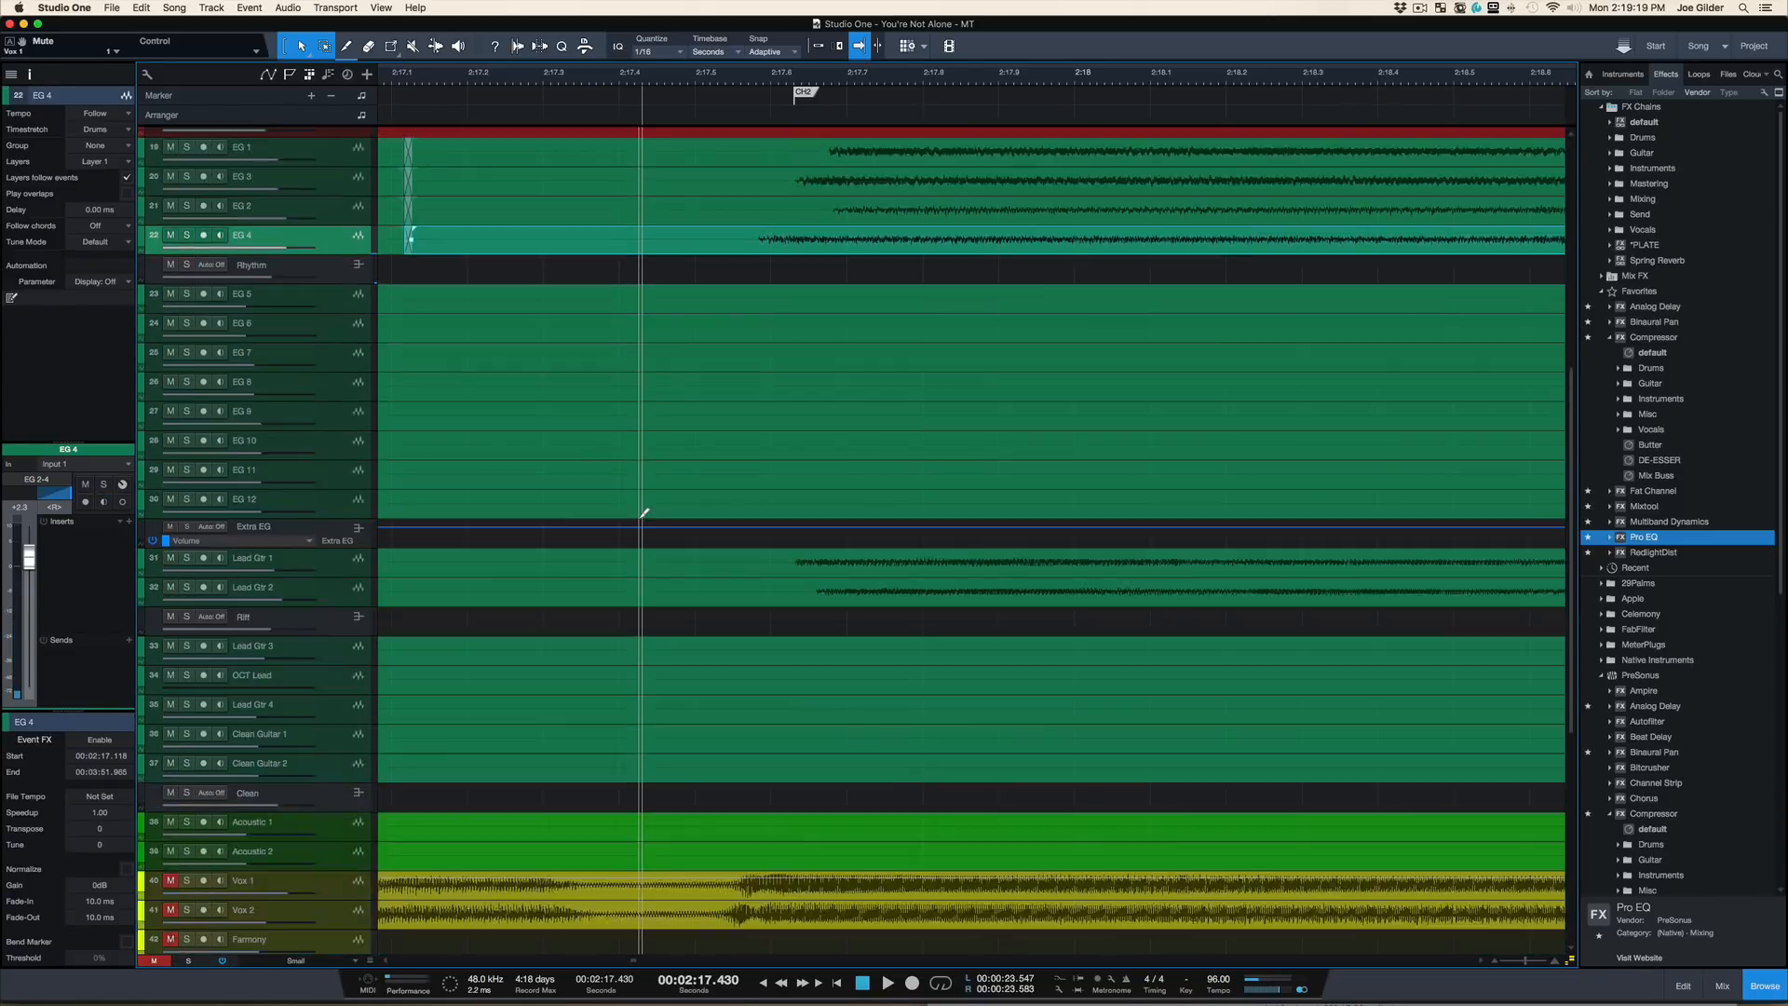
key(alt+w)
click(186, 483)
key(space)
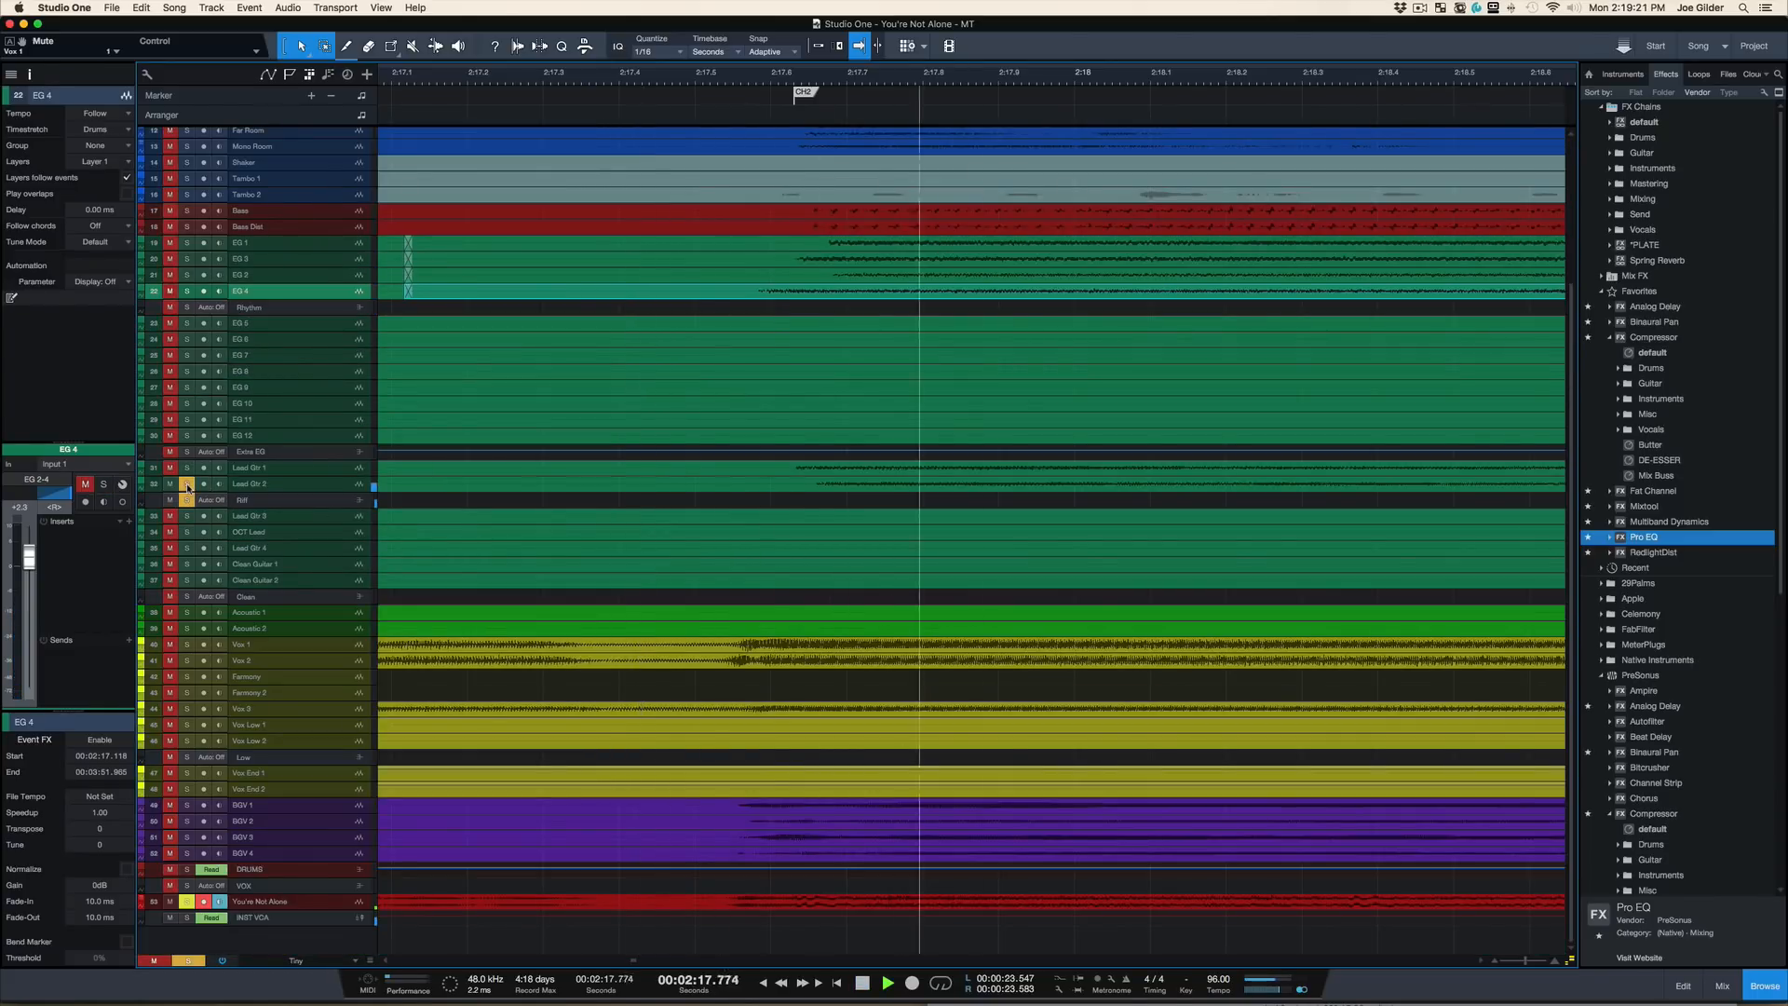
key(space)
Step: Split Lead Gtr 2 at about 2:17.110 and 2:17.653, and mute the section between the cuts with 10 ms crossfades
click(815, 482)
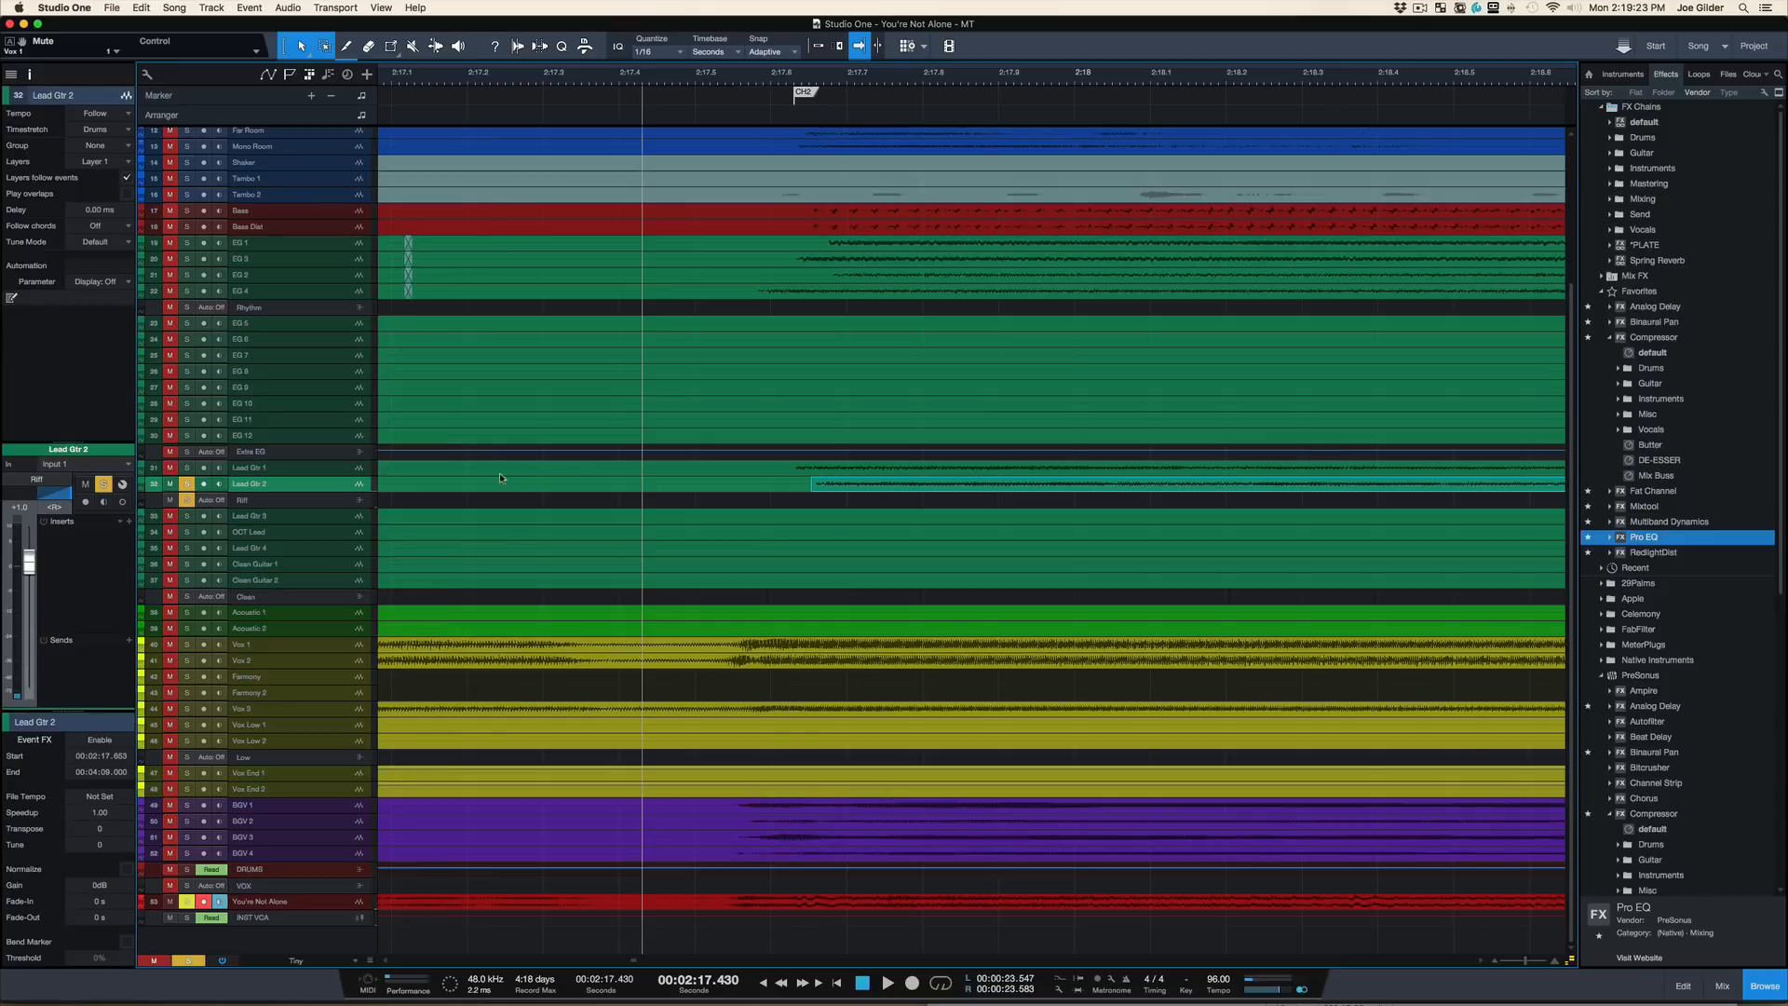
drag(500, 472, 399, 483)
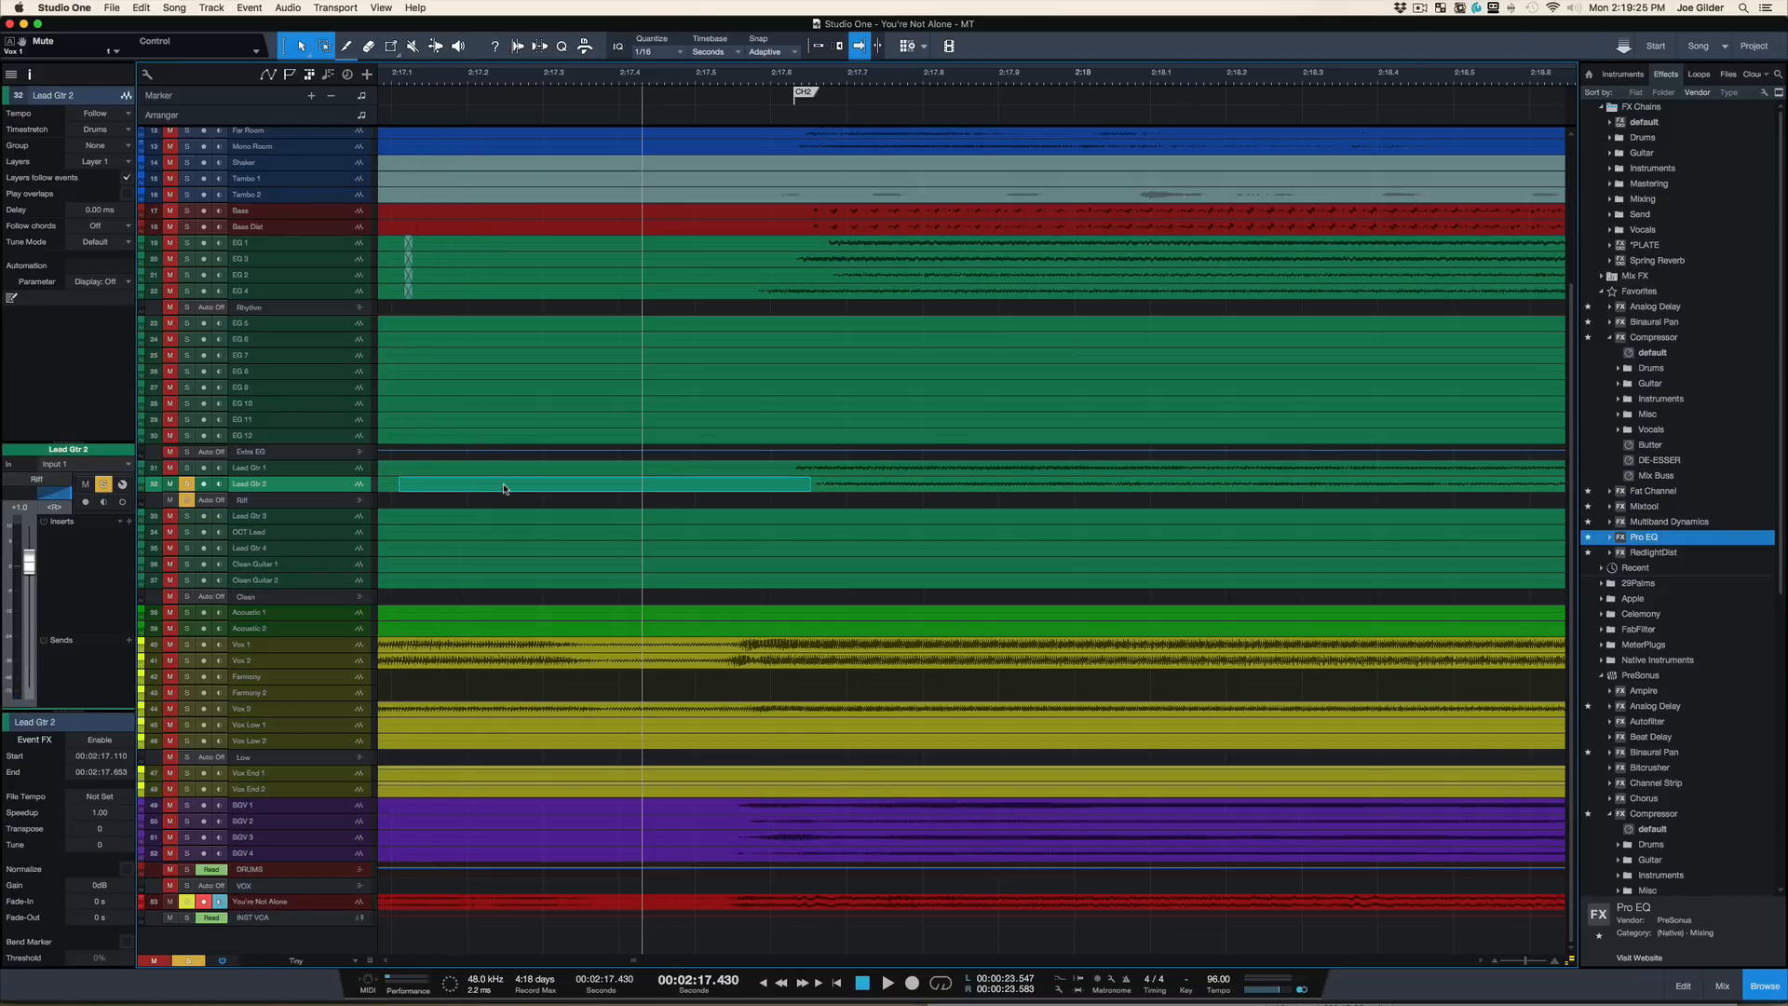
key(x)
Step: Take Lead Gtr 2 out of solo and replay the CH2 downbeat from 2:17.430 with all instruments
key(space)
key(space)
key(s)
key(space)
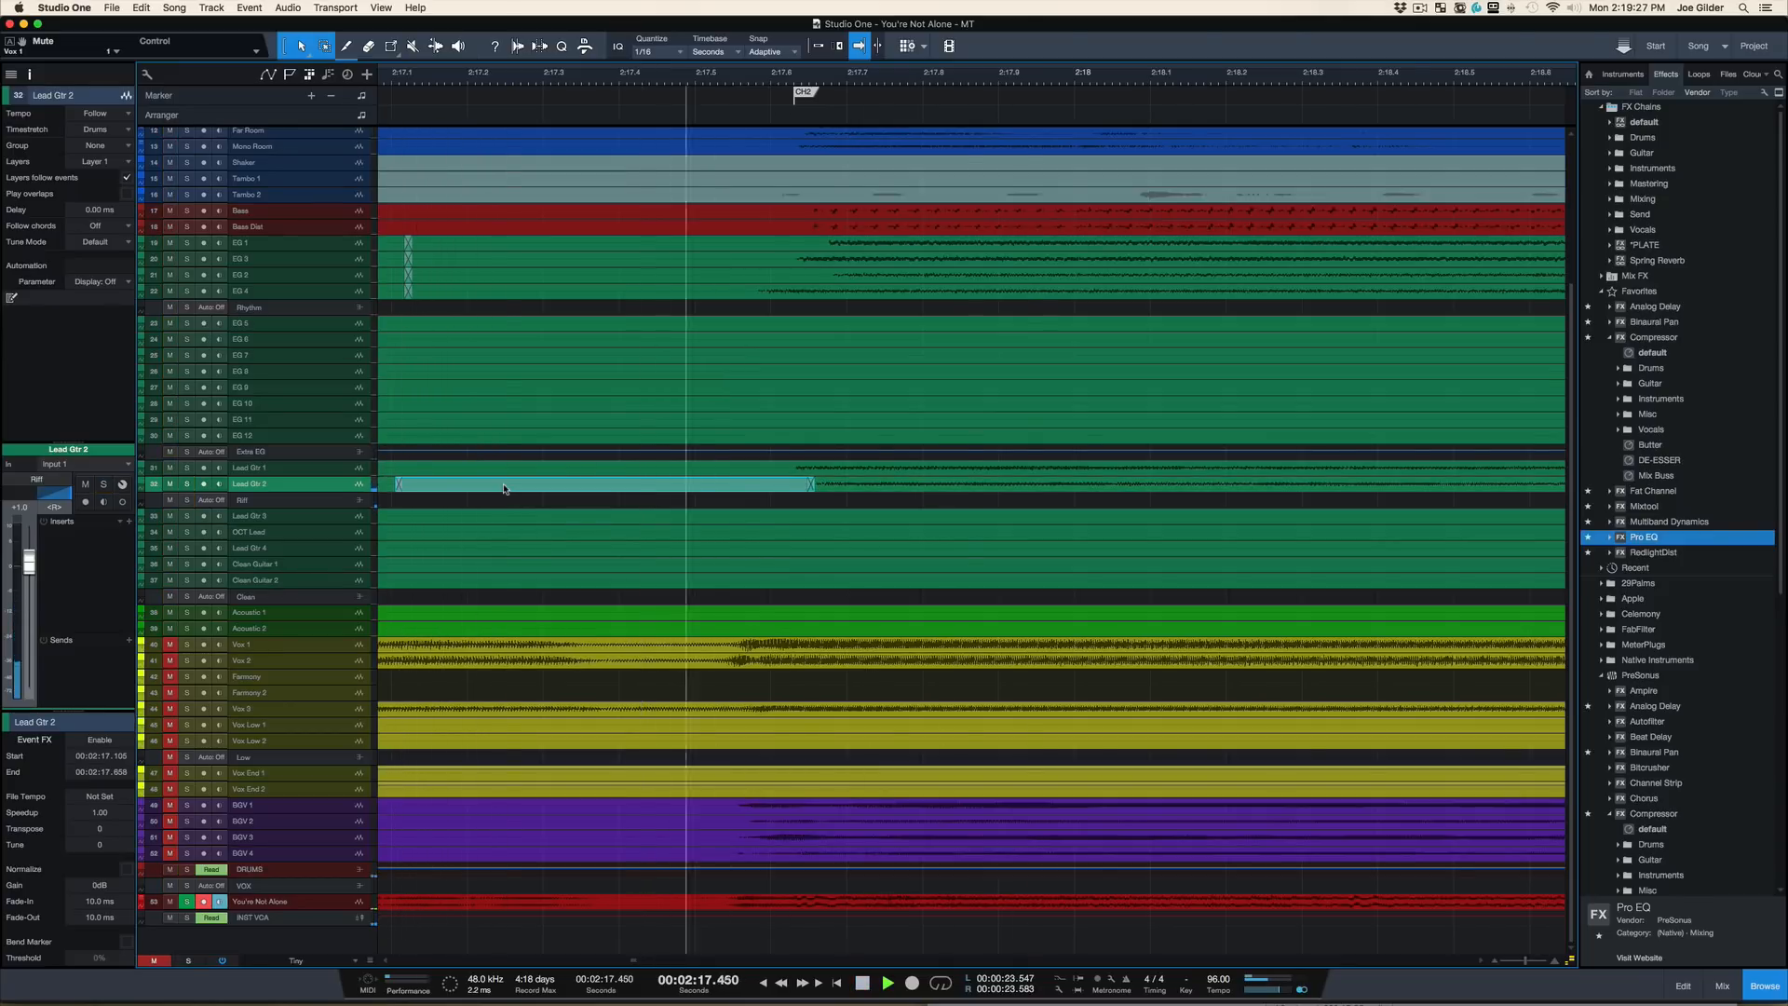
key(space)
key(space)
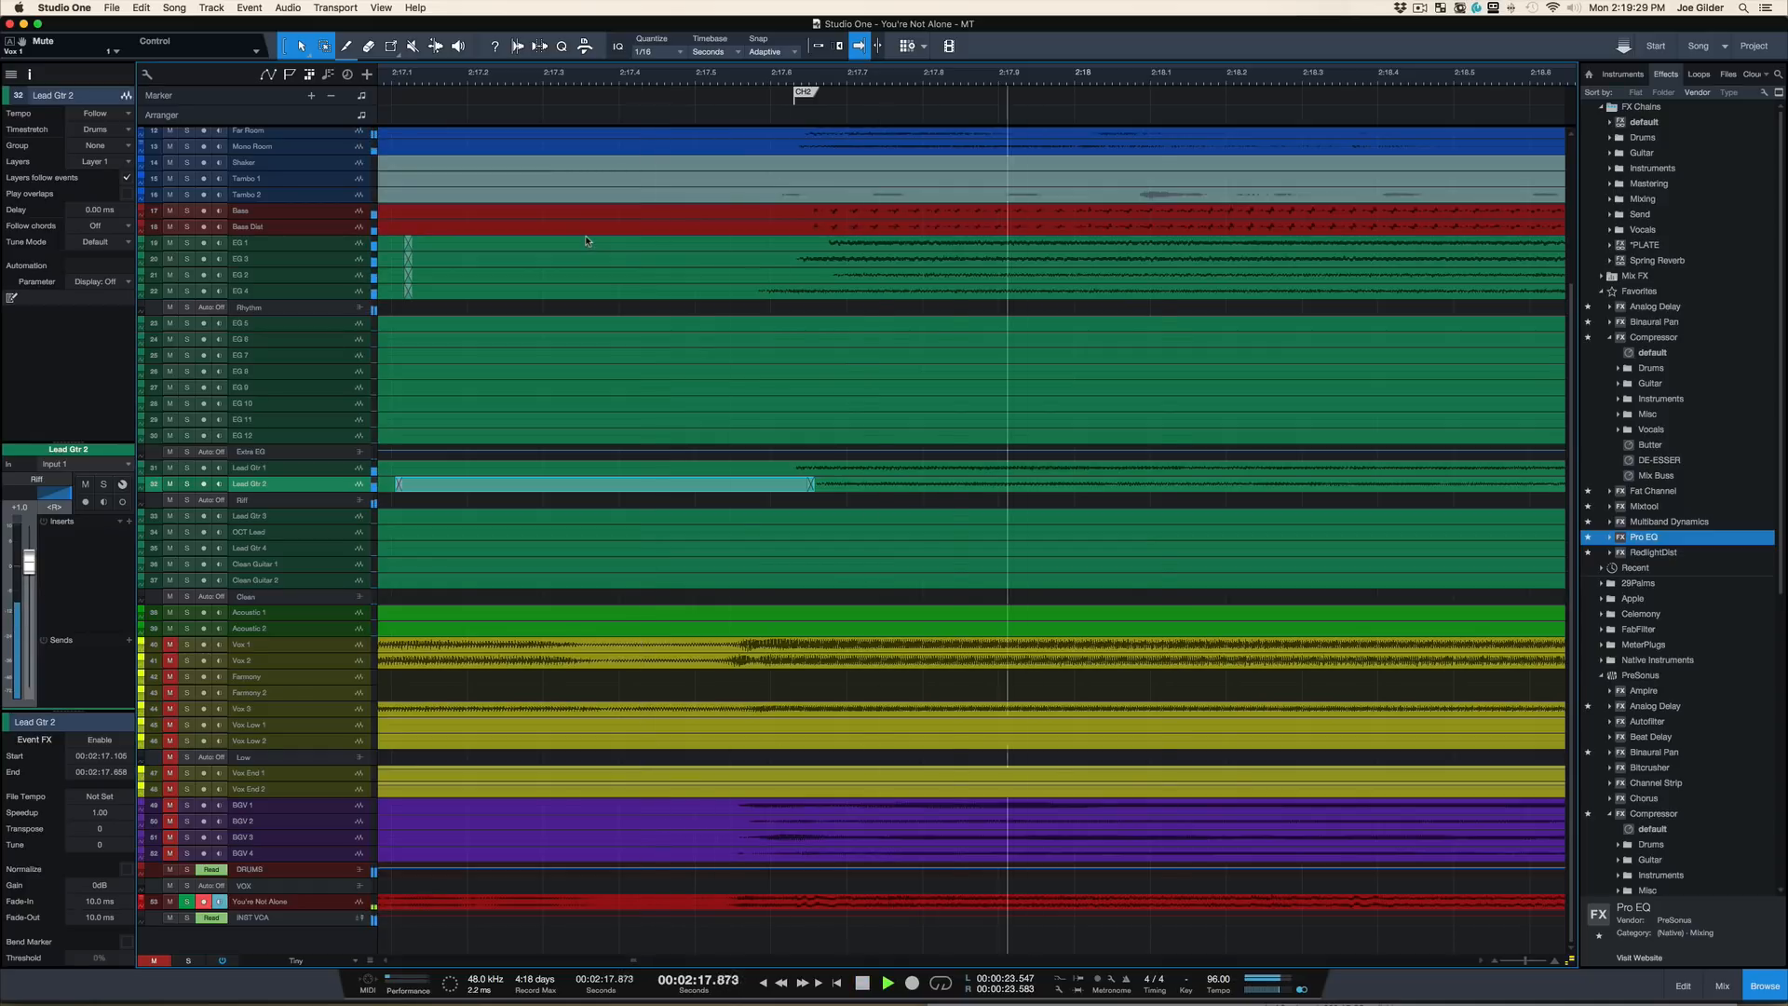
key(space)
key(space)
key(space)
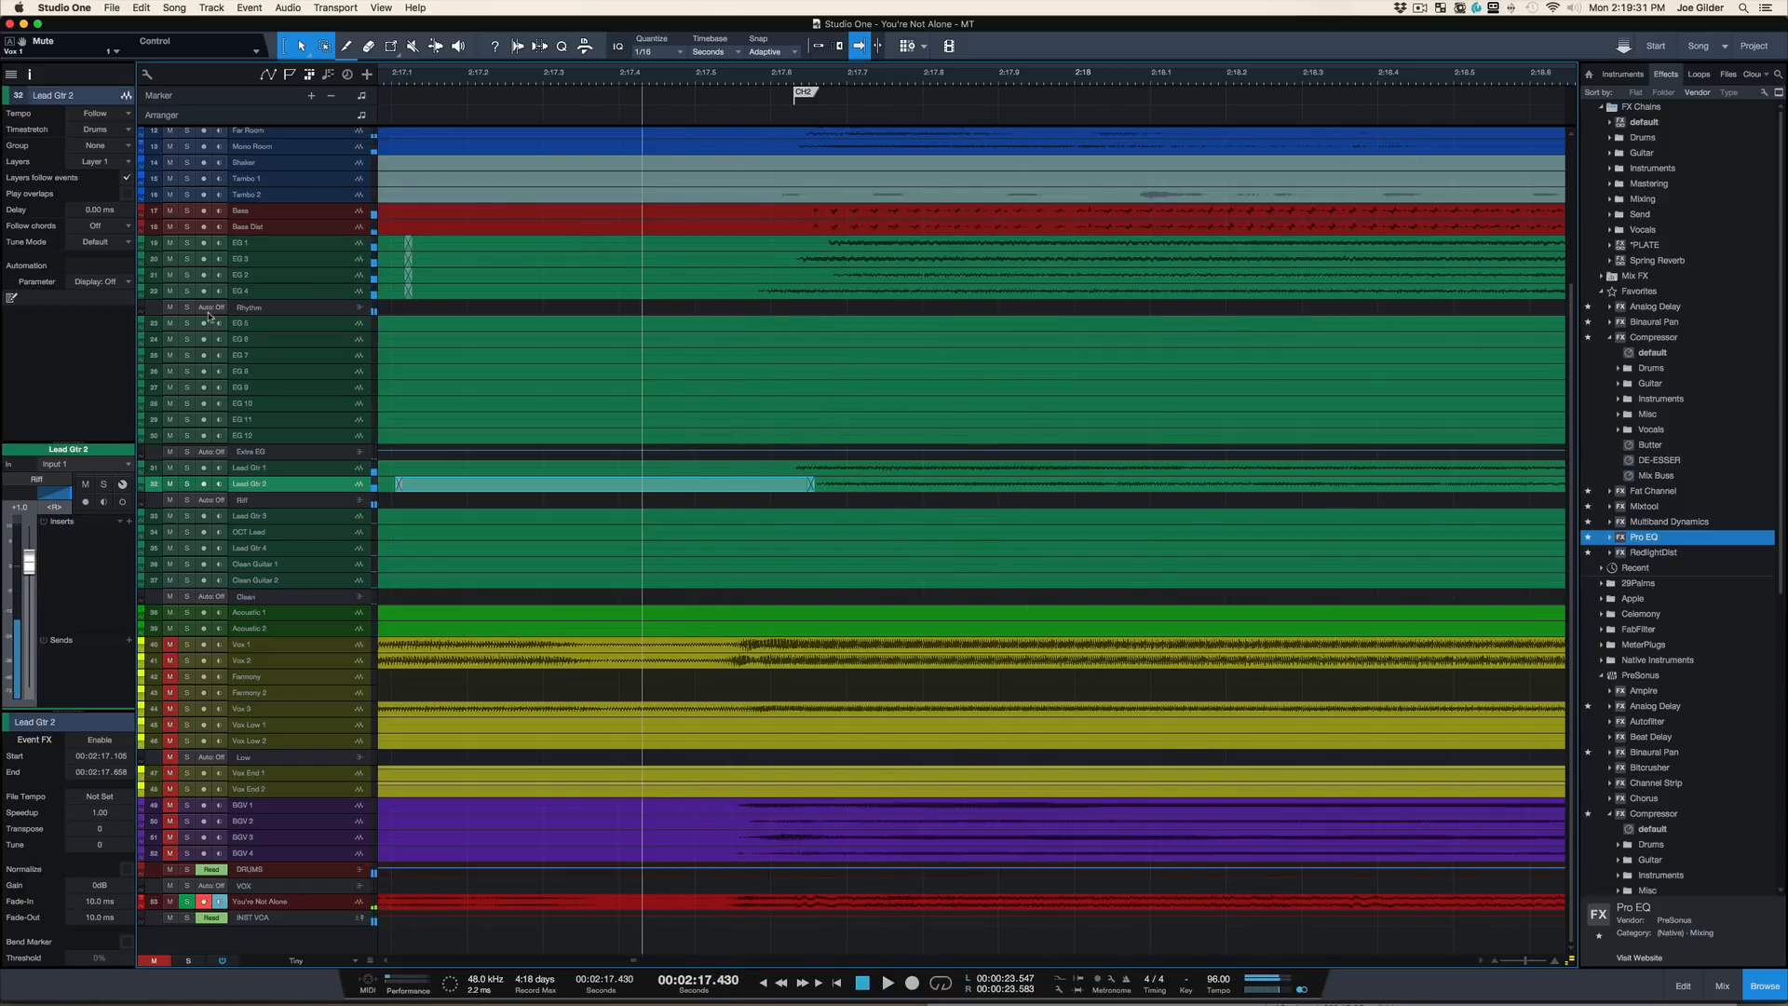
Step: Unmute the vocal and BGV tracks and play the full mix from 2:16.217 through the CH2 downbeat
key(w)
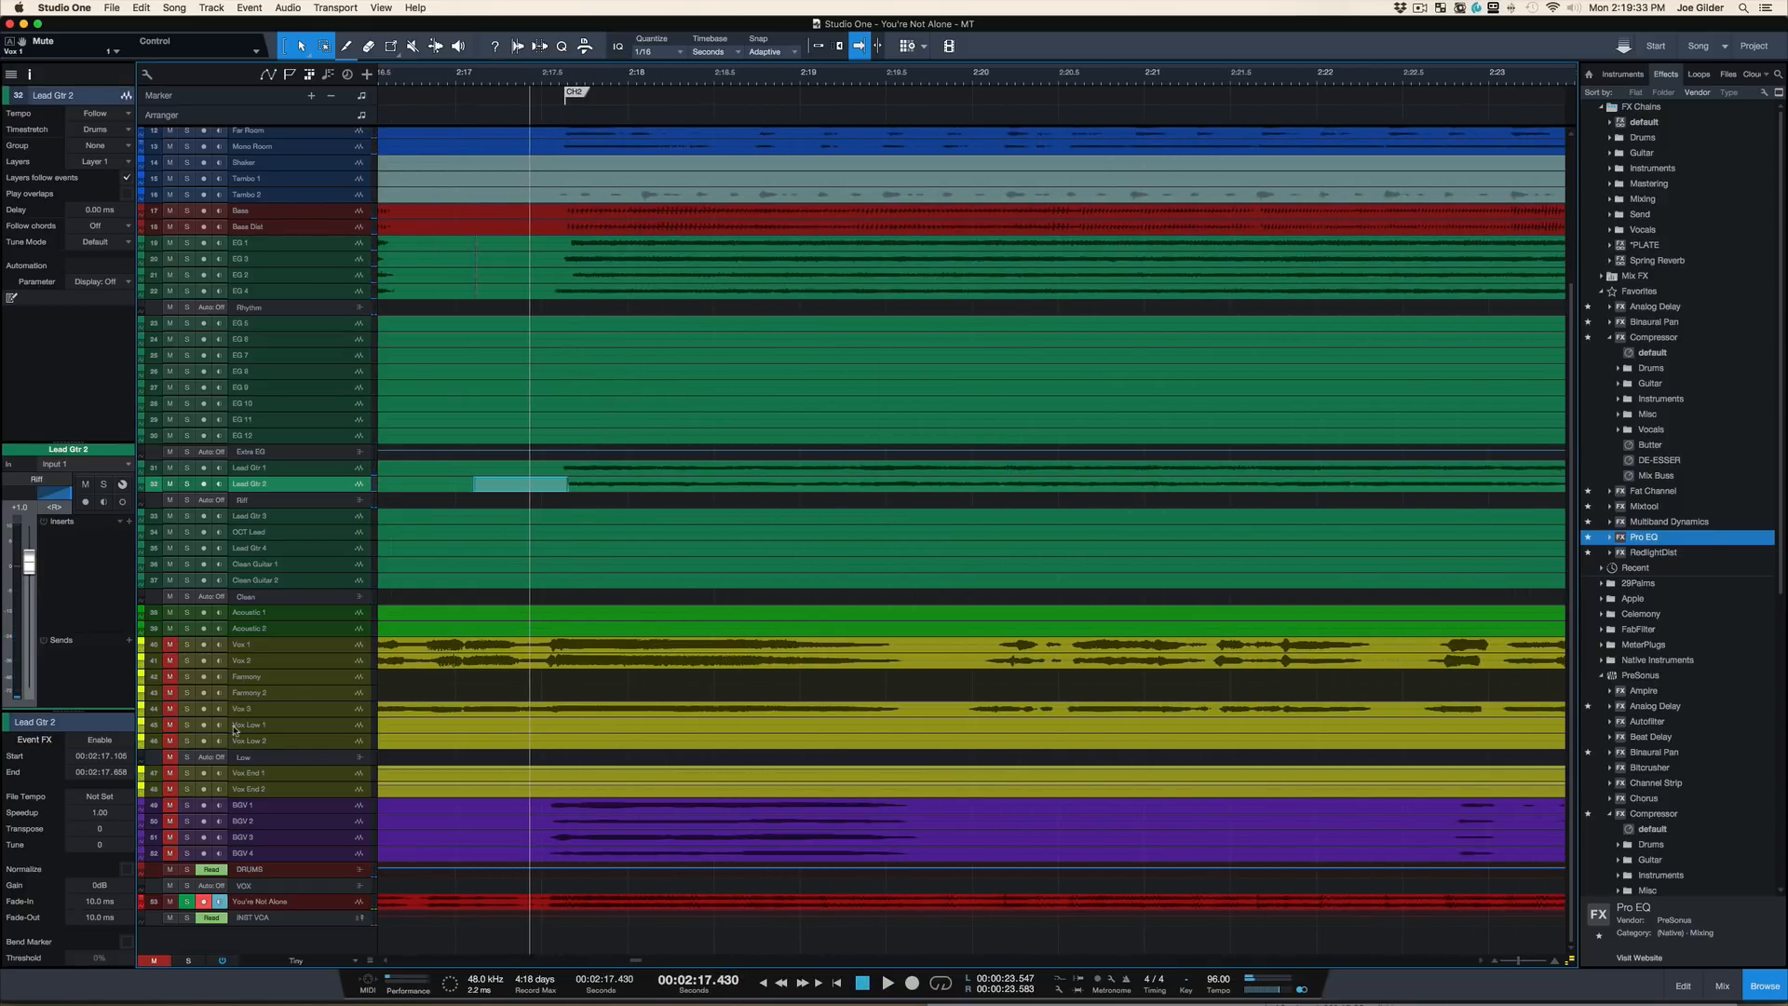
key(shift+m)
scroll(638, 568, left, 5)
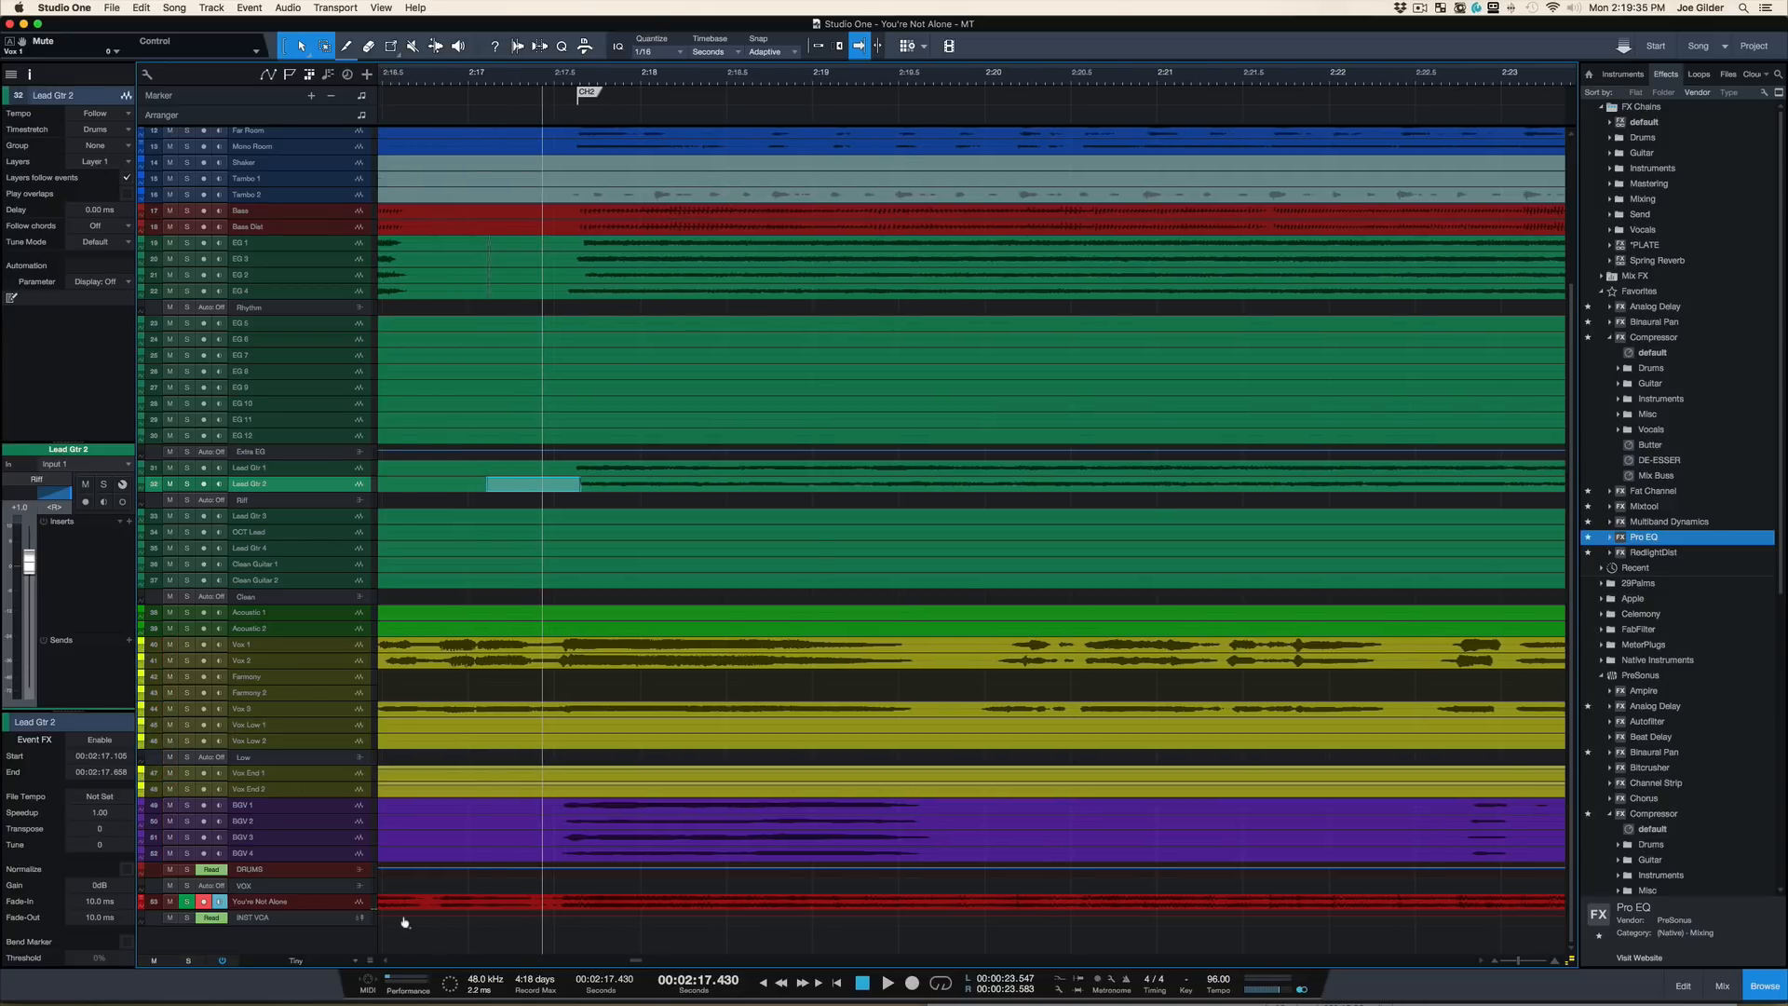
scroll(637, 568, left, 2)
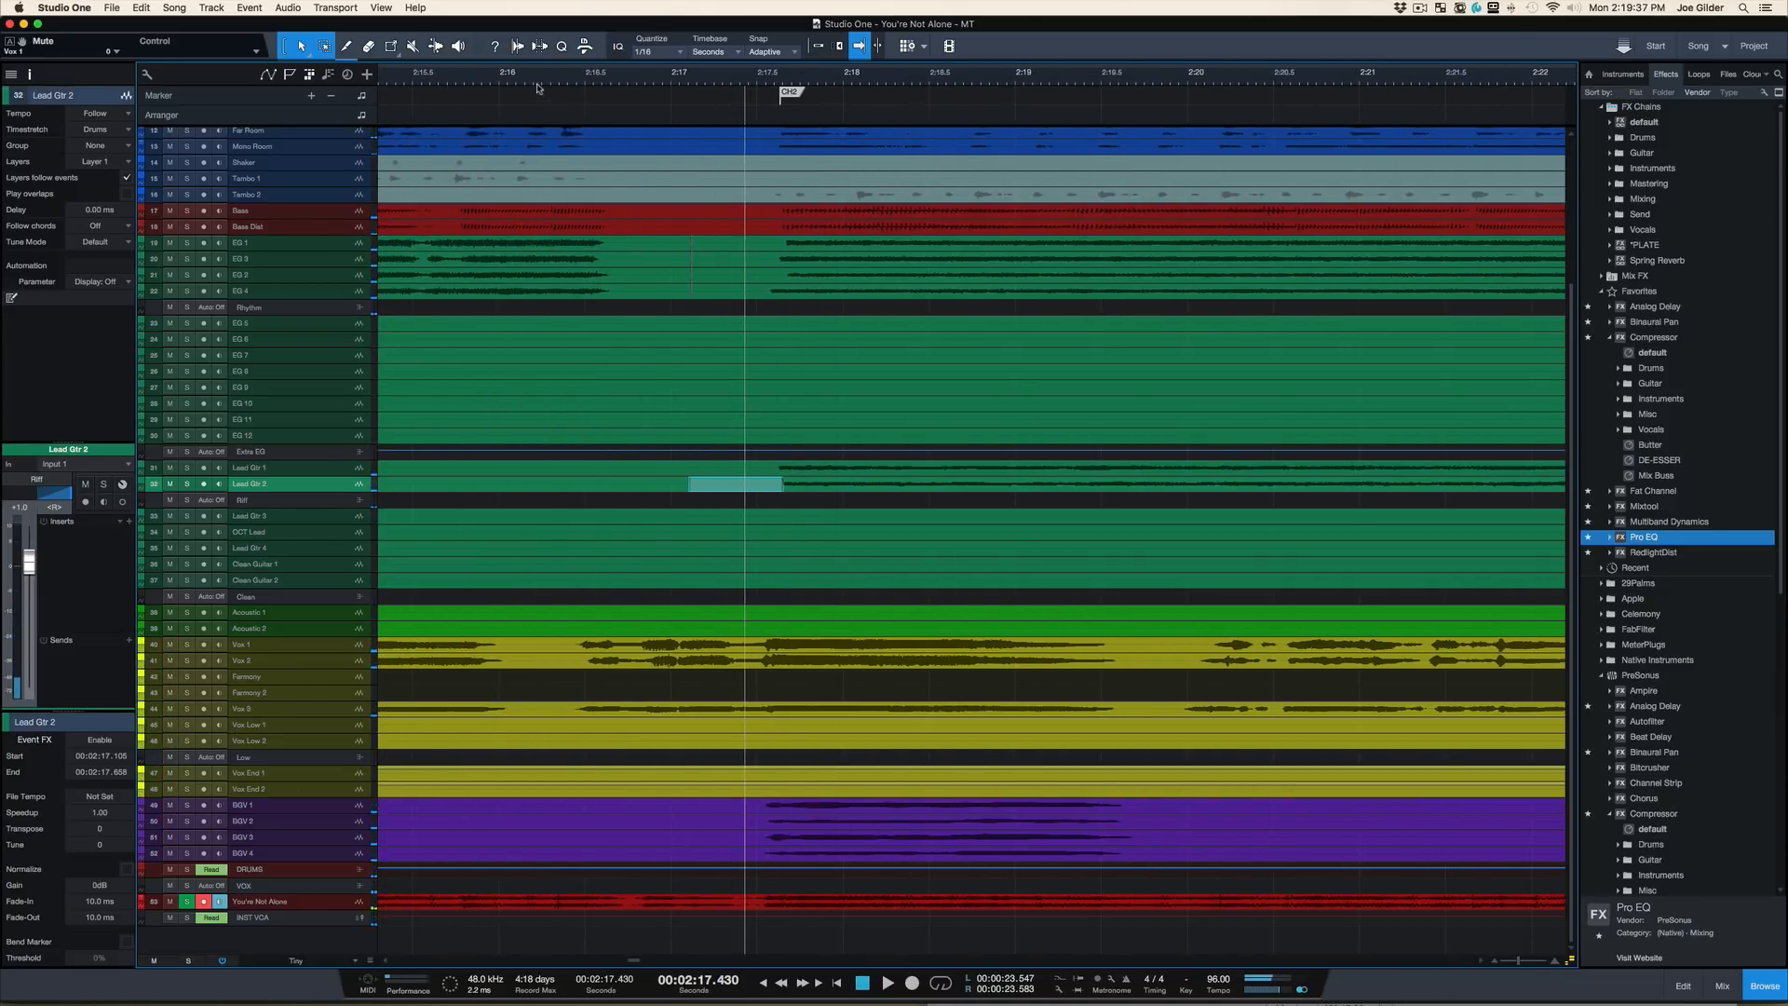
click(536, 84)
key(space)
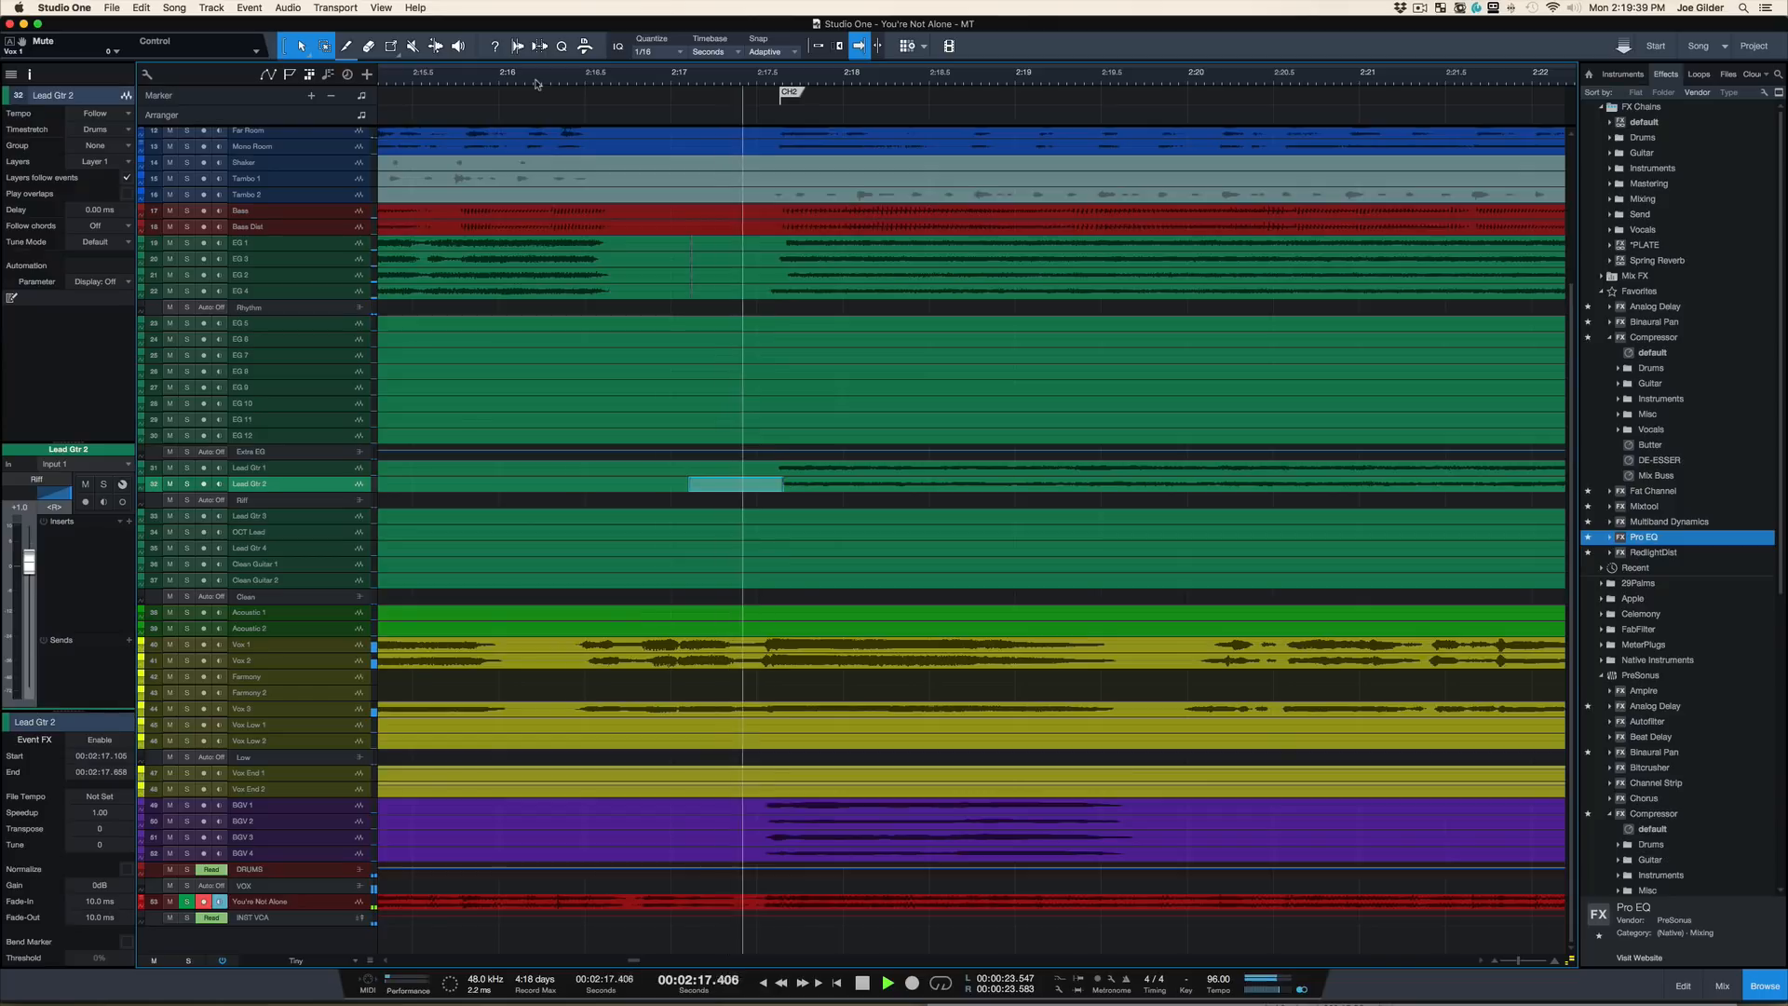
key(space)
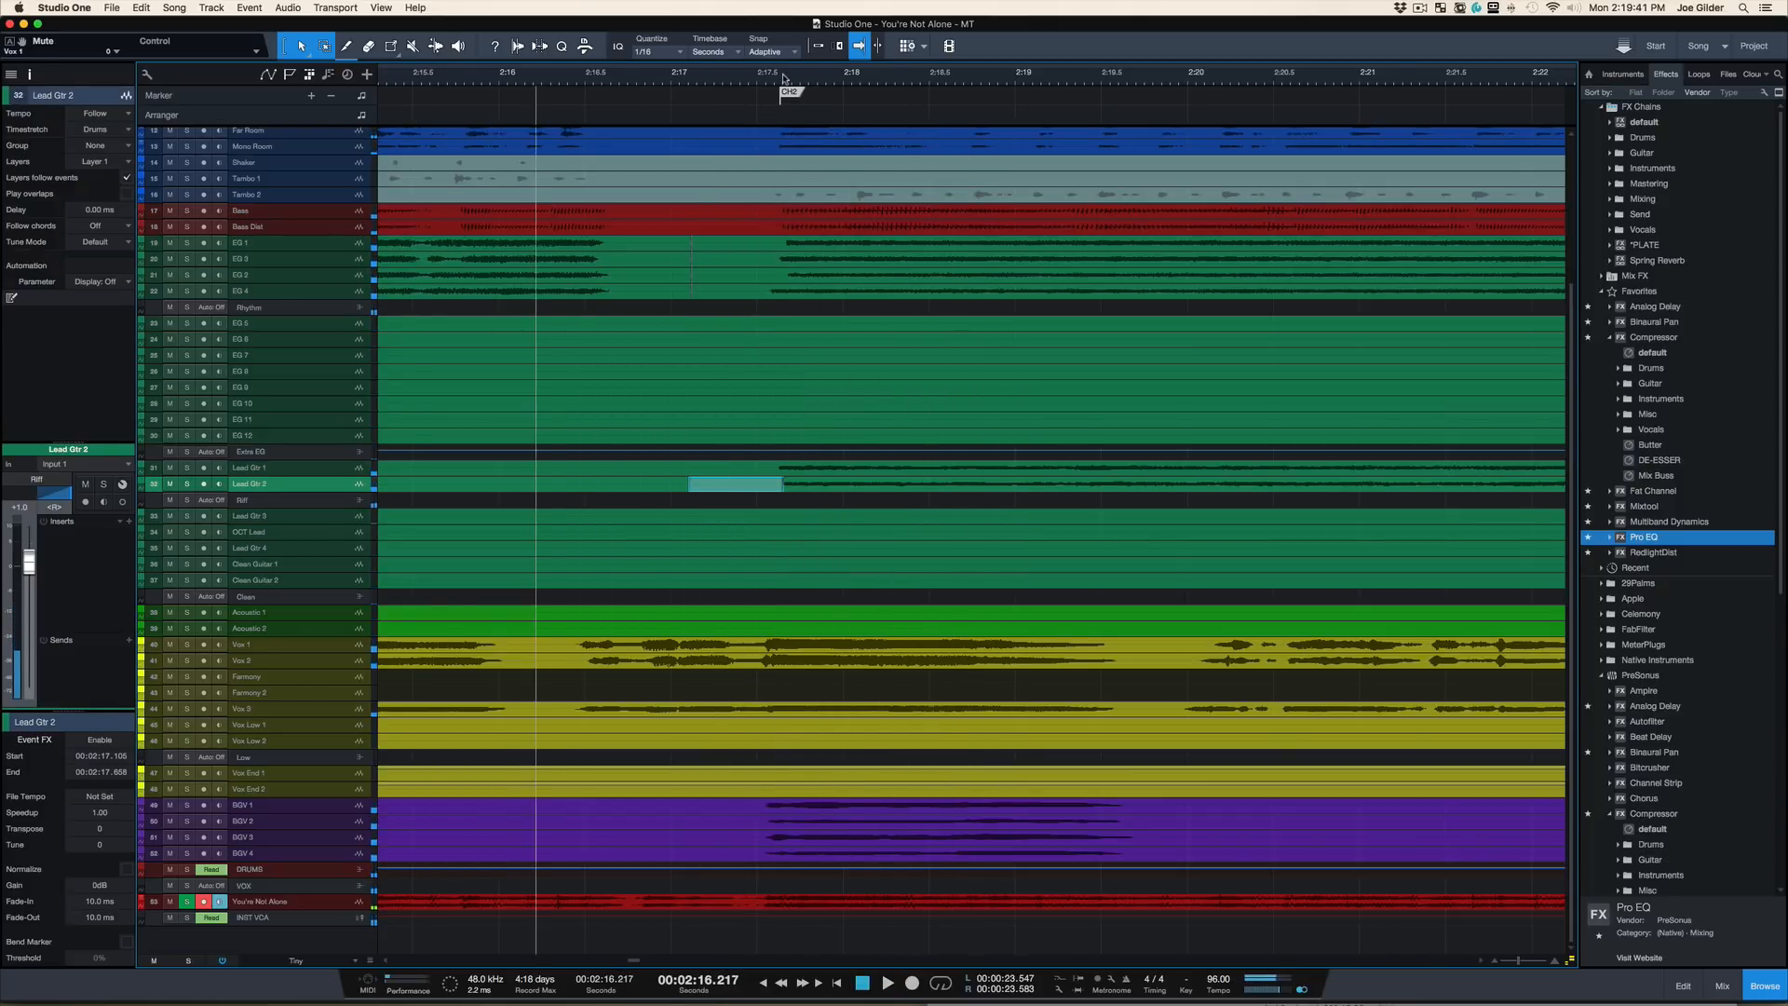
Step: Enlarge the track heights around the CH2 marker and hide the inspector and browser to widen the arrangement
drag(783, 78, 779, 125)
key(shift+e)
key(shift+e)
key(shift+e)
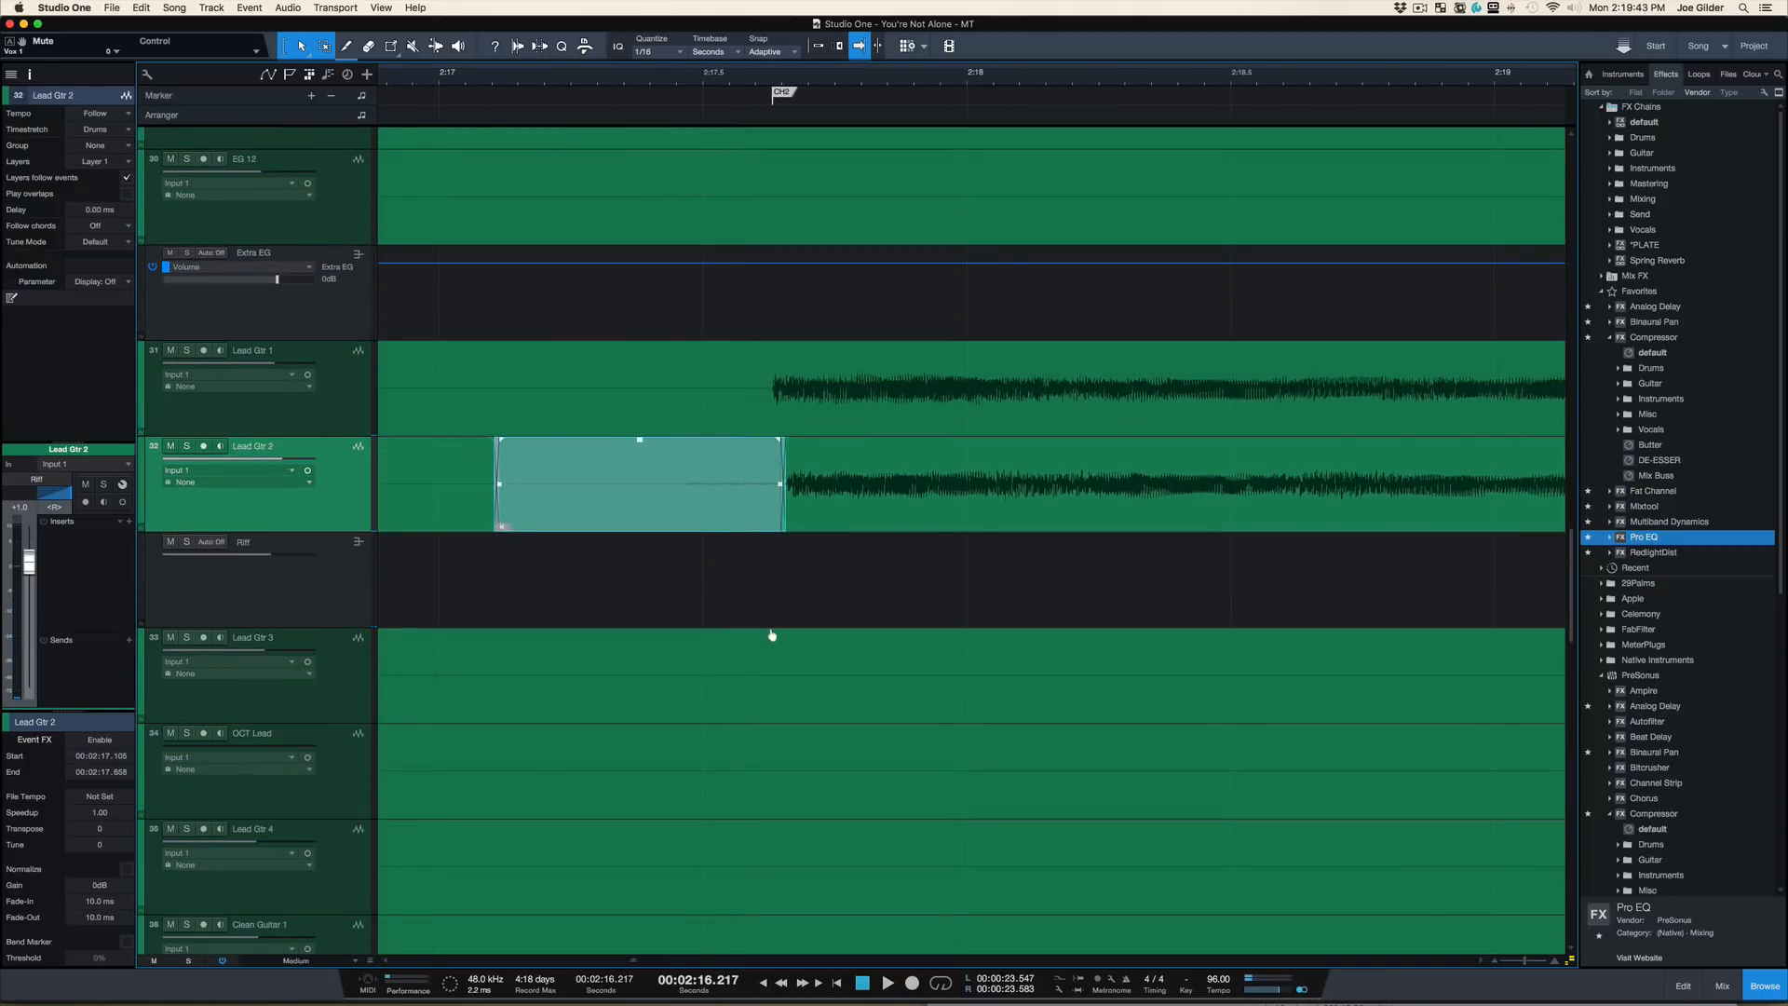
key(F3)
key(F3)
key(F5)
key(F4)
Step: Examine the timing of the Vox 1, Vox 2 and Vox 3 waveforms against the CH2 marker
scroll(771, 635, down, 10)
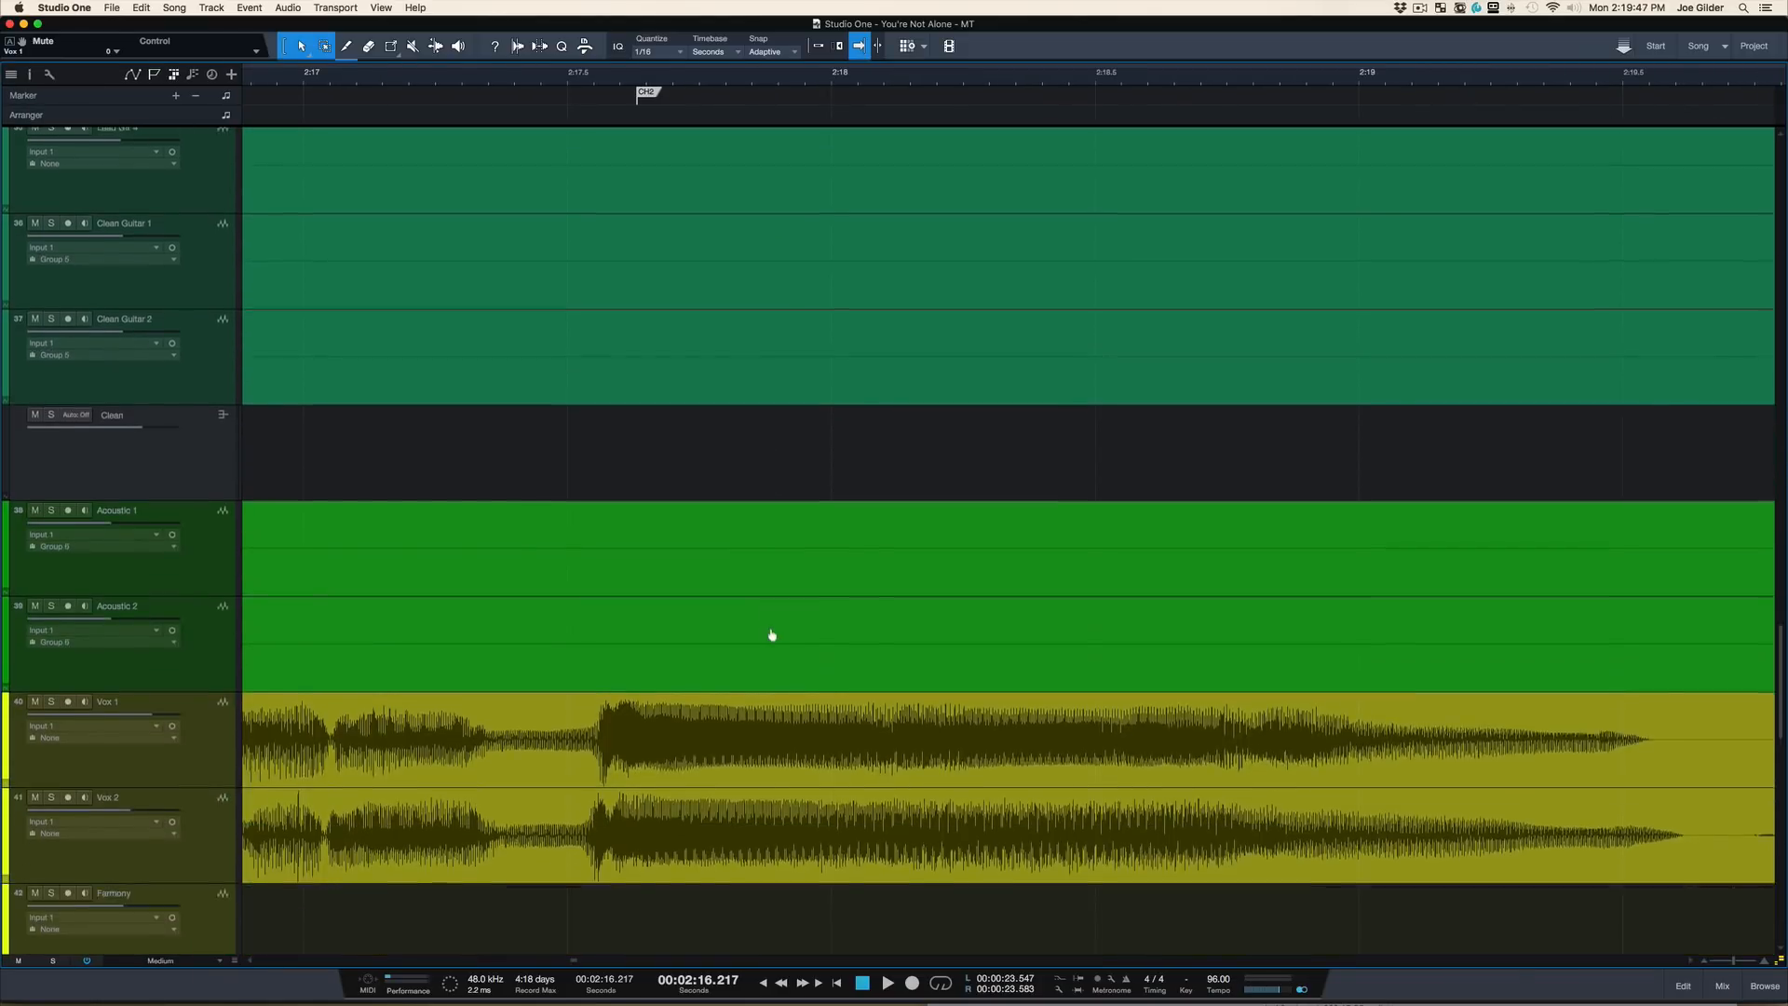
scroll(768, 533, left, 2)
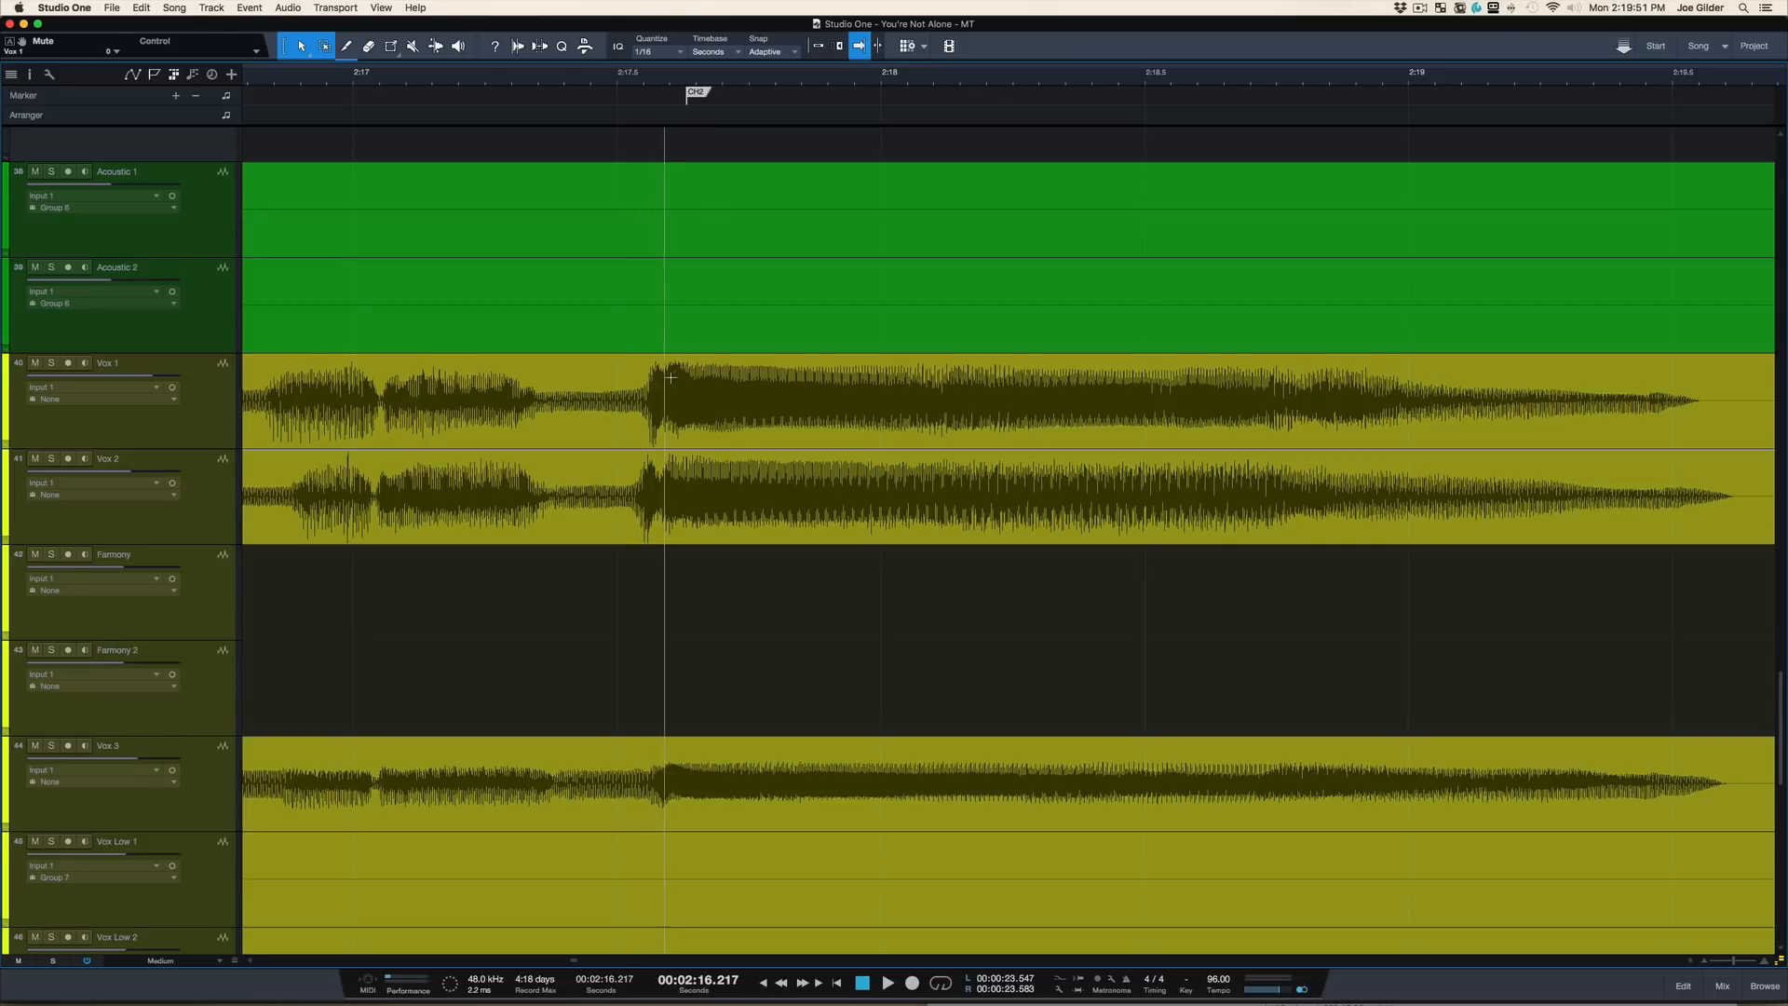
scroll(686, 77, up, 3)
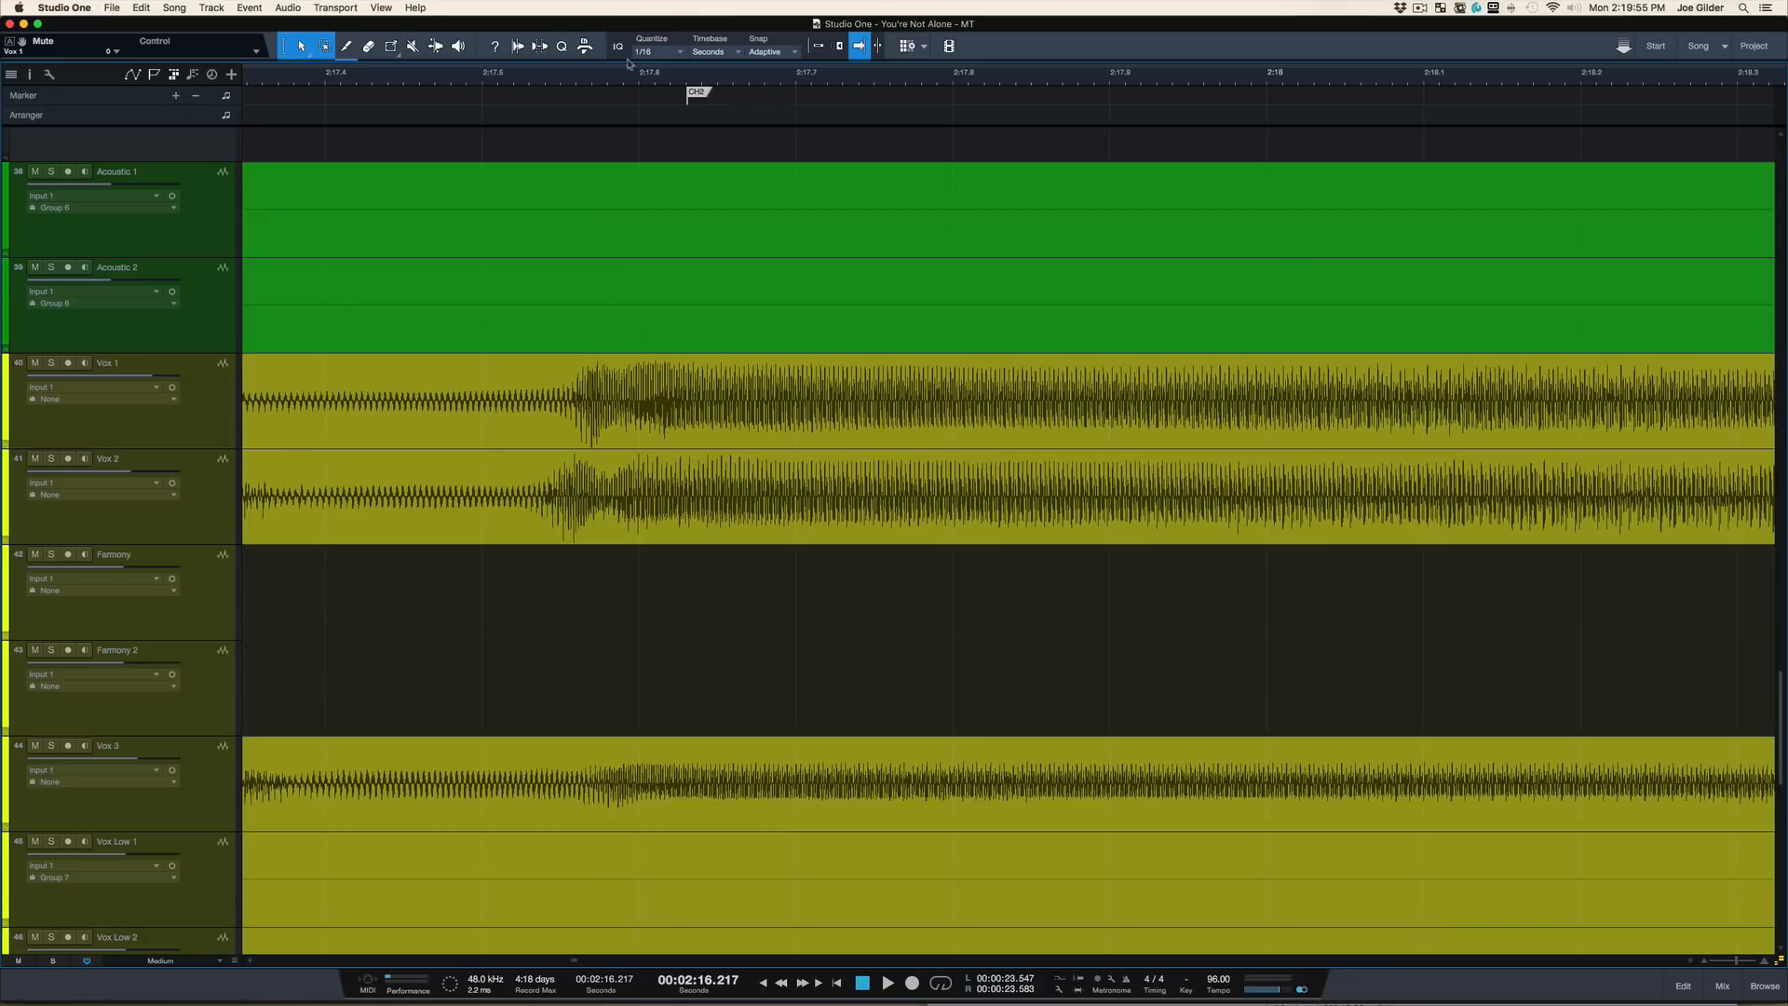
scroll(617, 80, down, 4)
scroll(596, 441, down, 6)
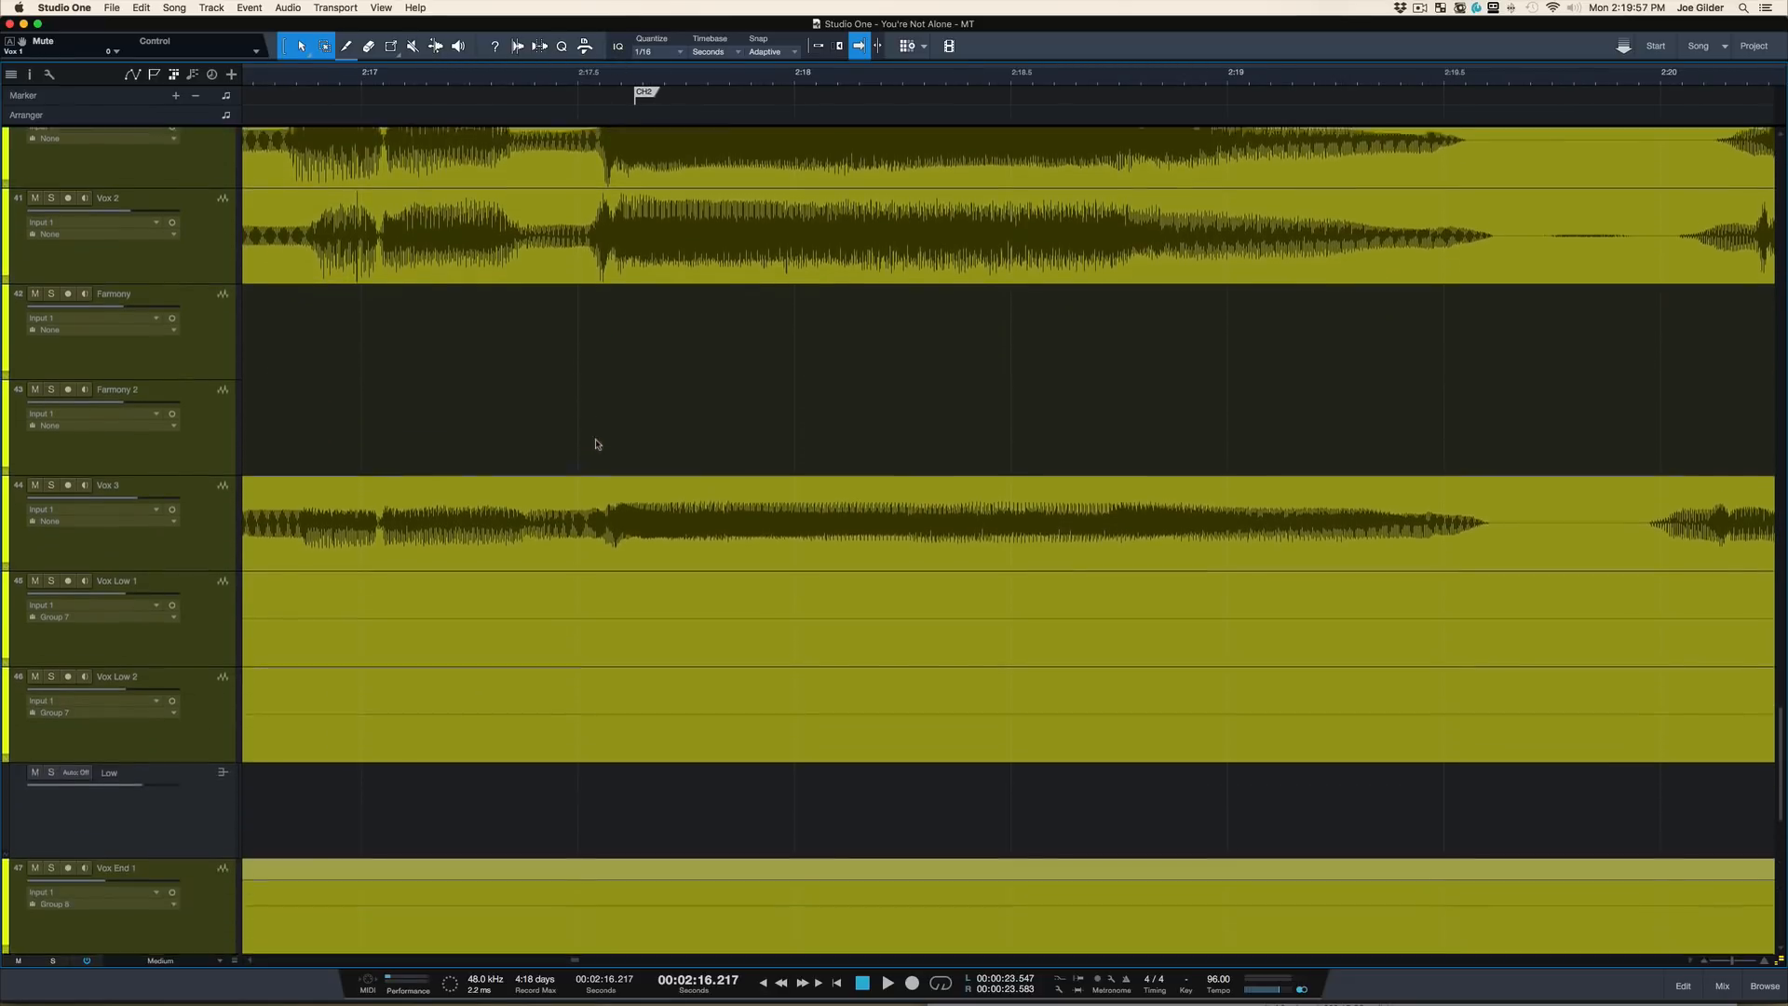
Step: Reduce the track heights to Normal and select every track from Vox 1 through BGV 4
scroll(596, 442, down, 3)
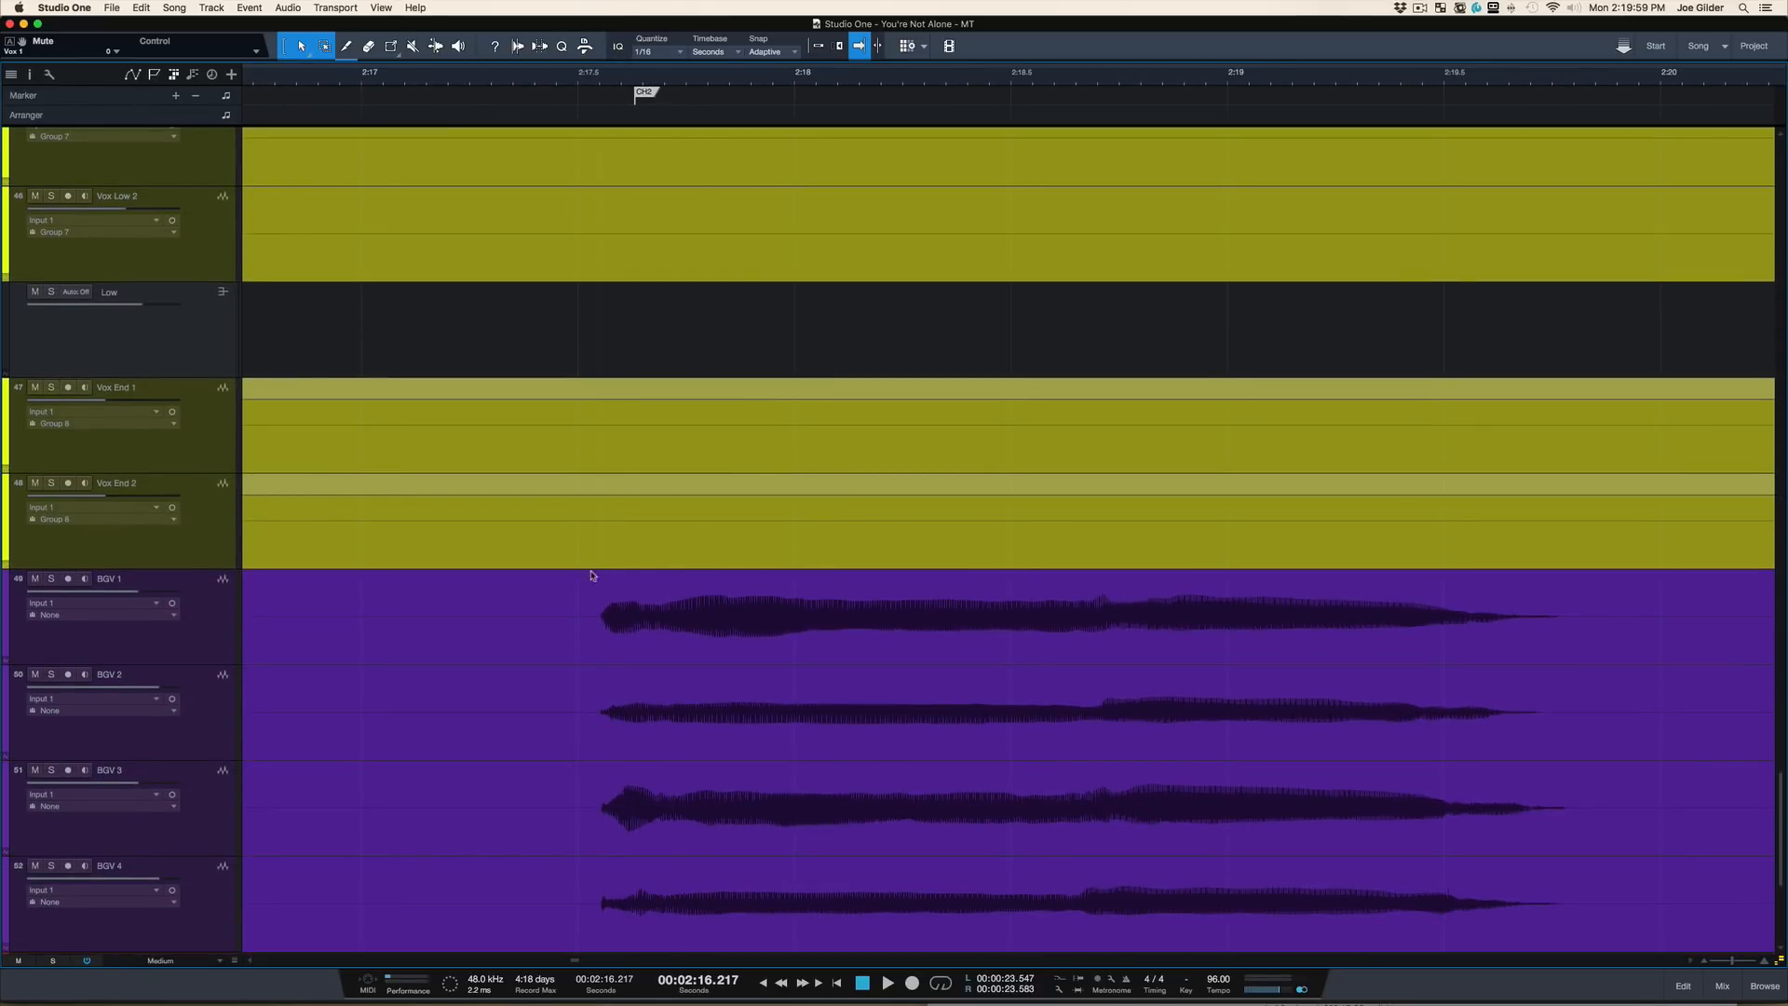
scroll(606, 595, down, 3)
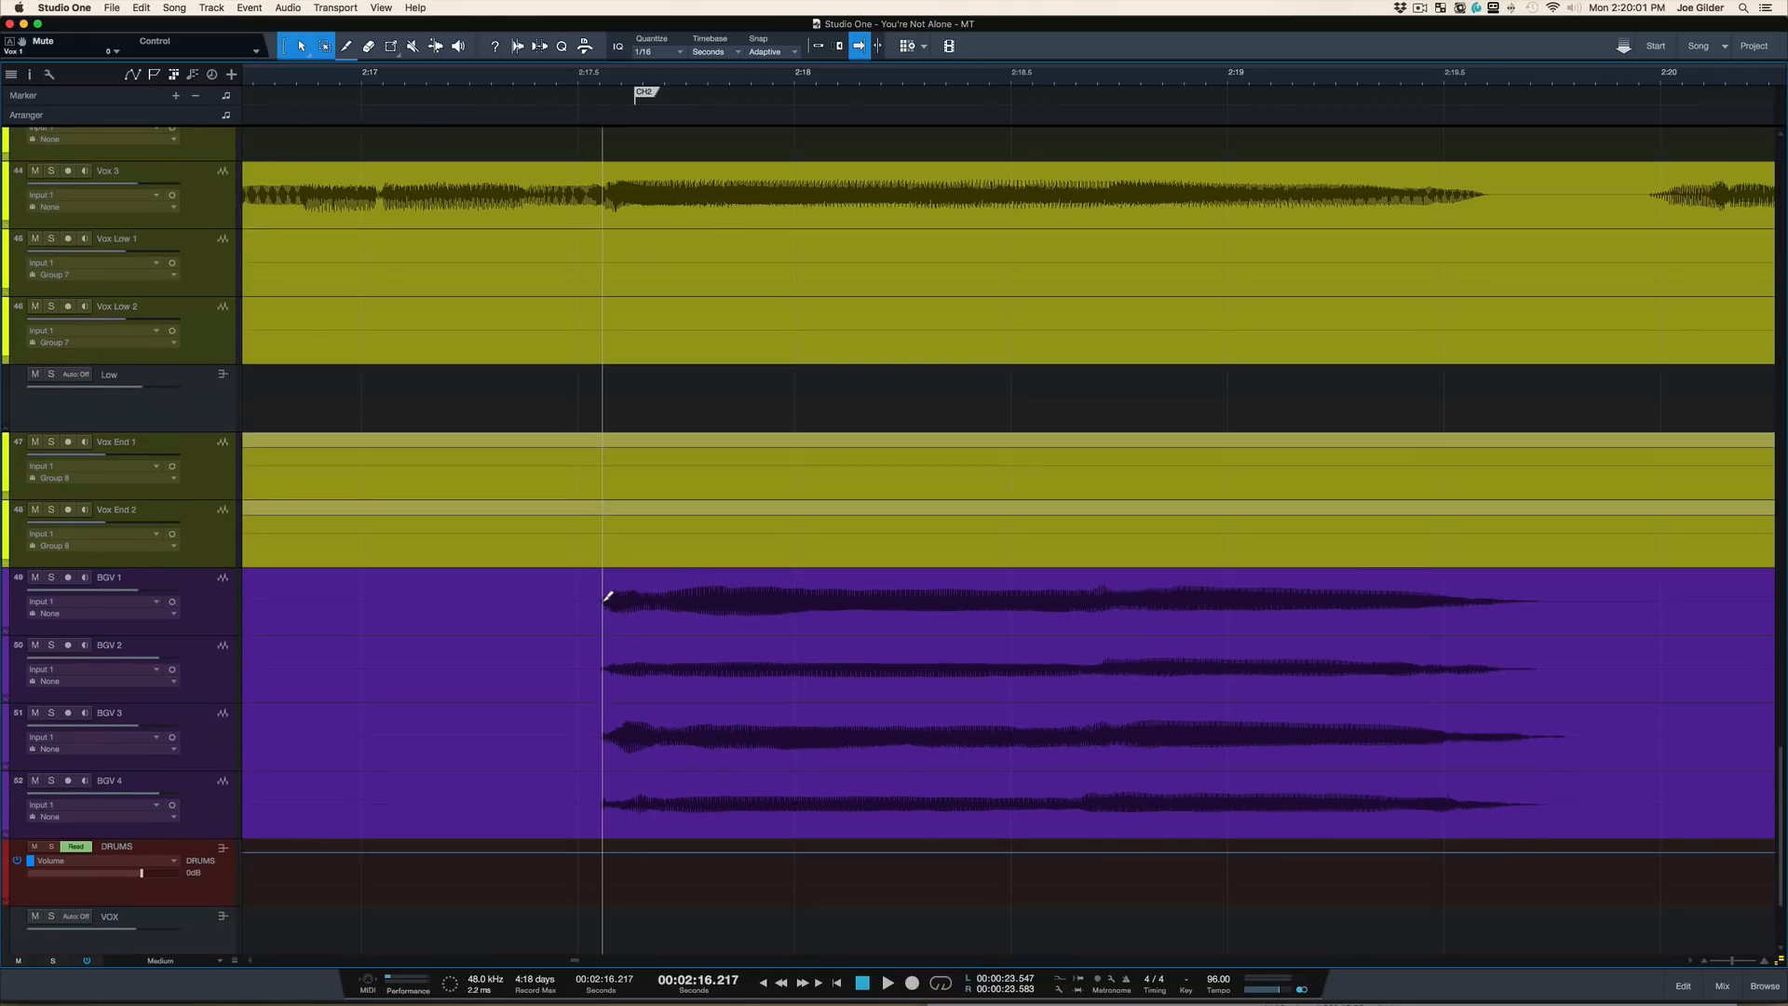
scroll(606, 596, down, 3)
click(227, 735)
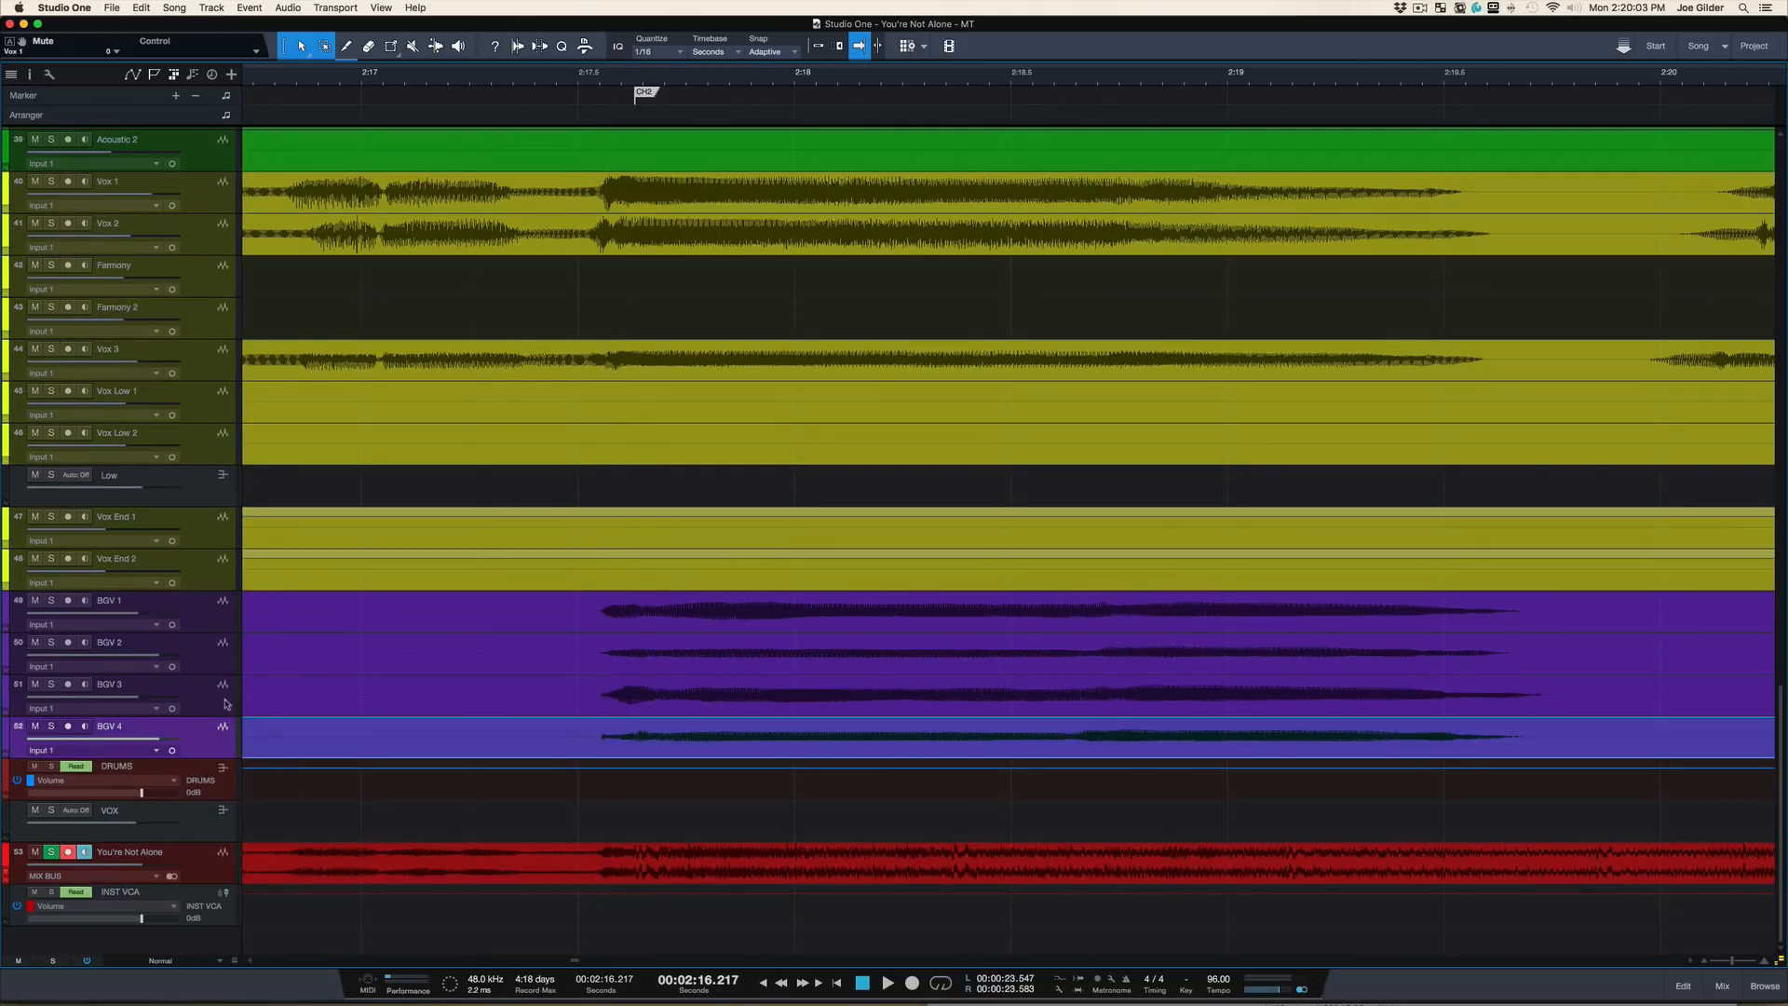
shift+click(216, 197)
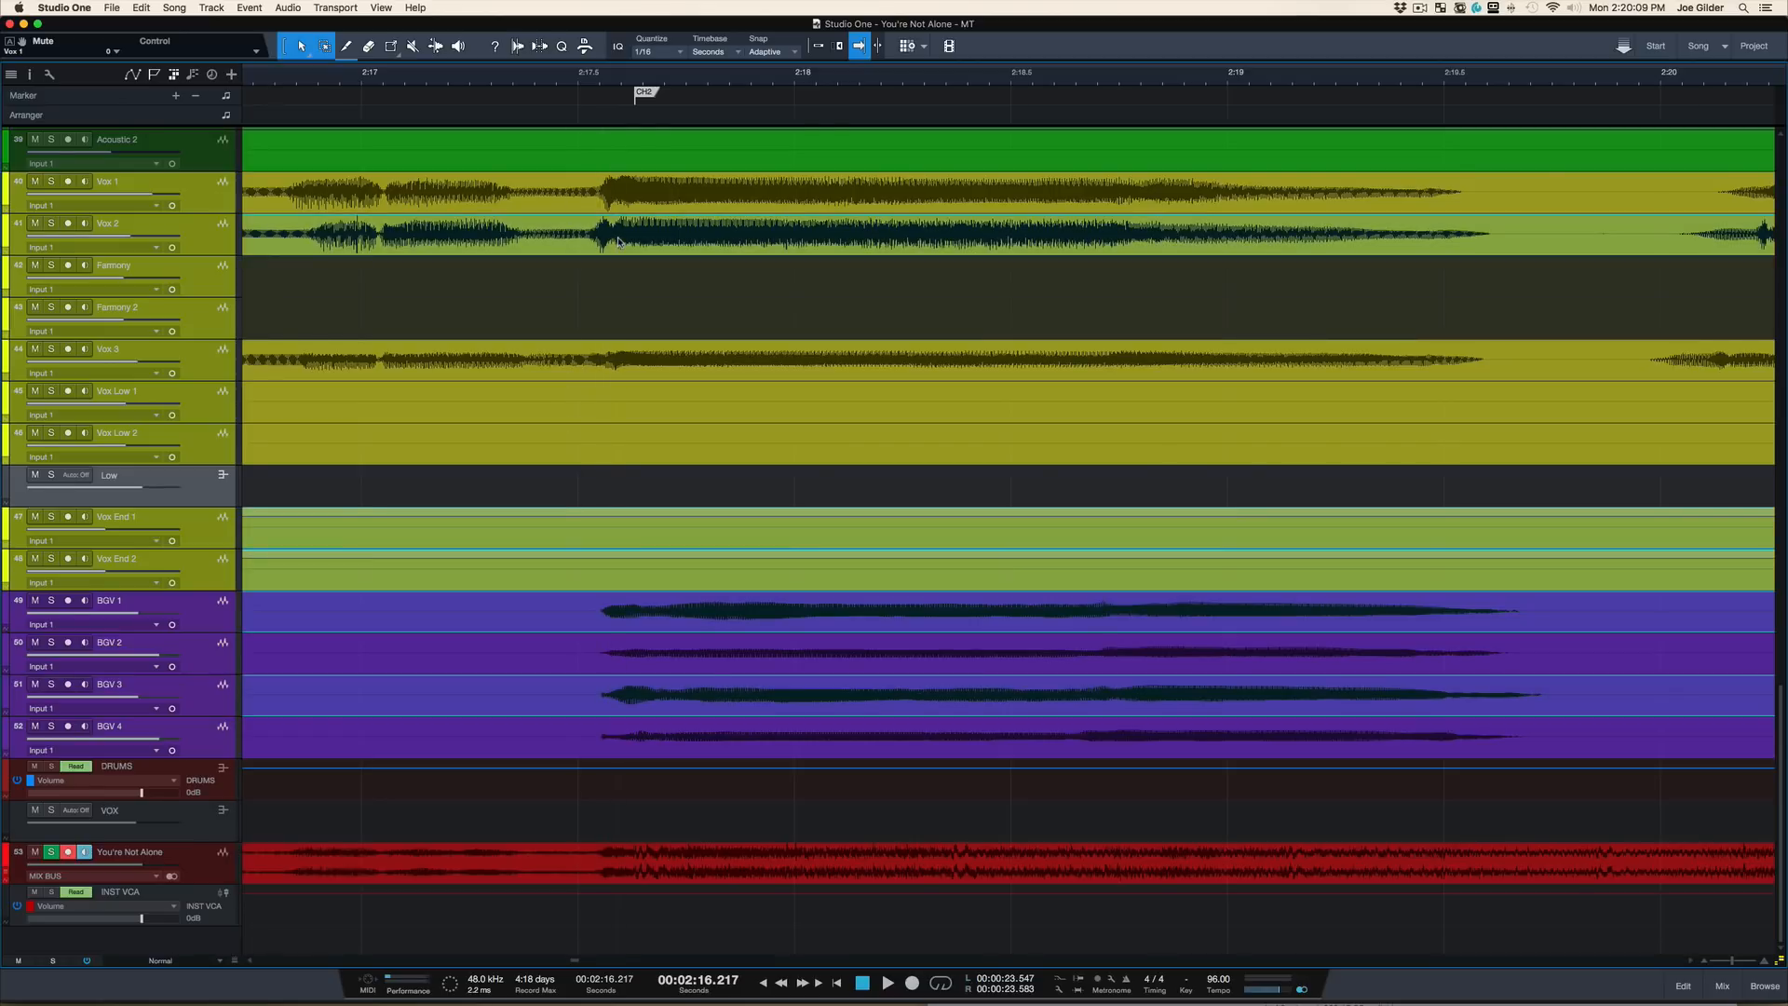
Step: Alternate between the Vox 1 and Vox 2 events to check which vocal events select together, finishing with only the Vox 1 track selected
click(633, 201)
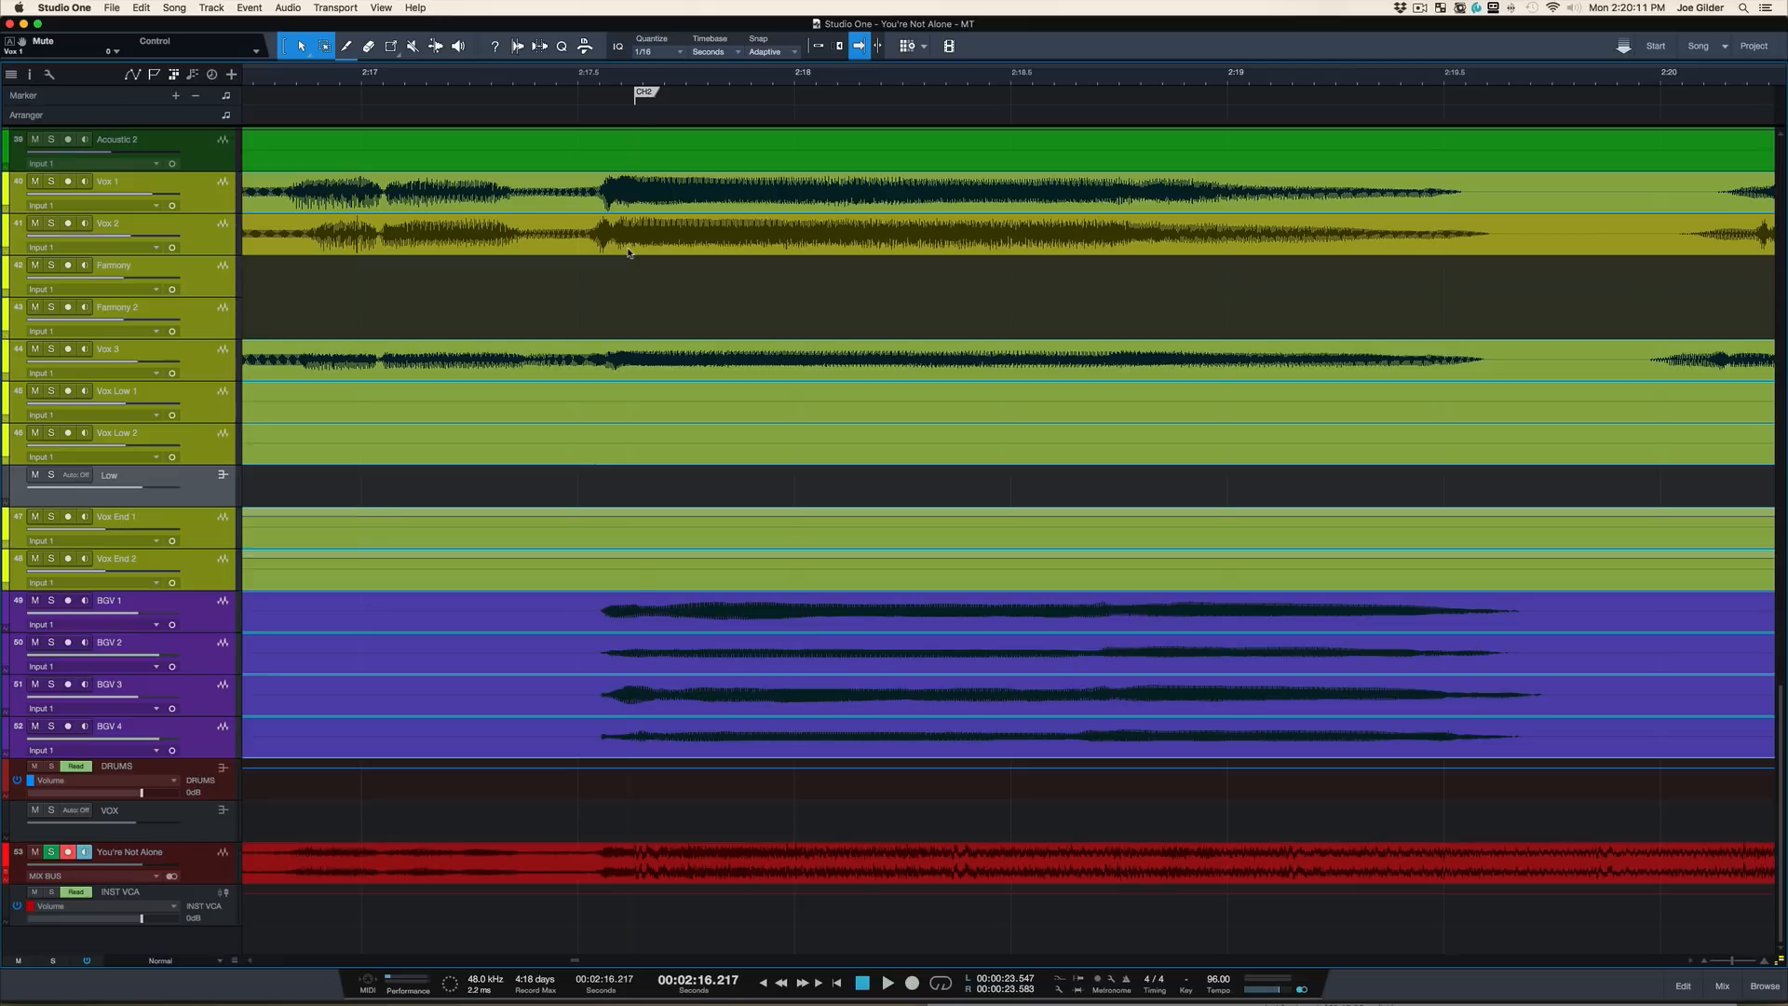
click(646, 240)
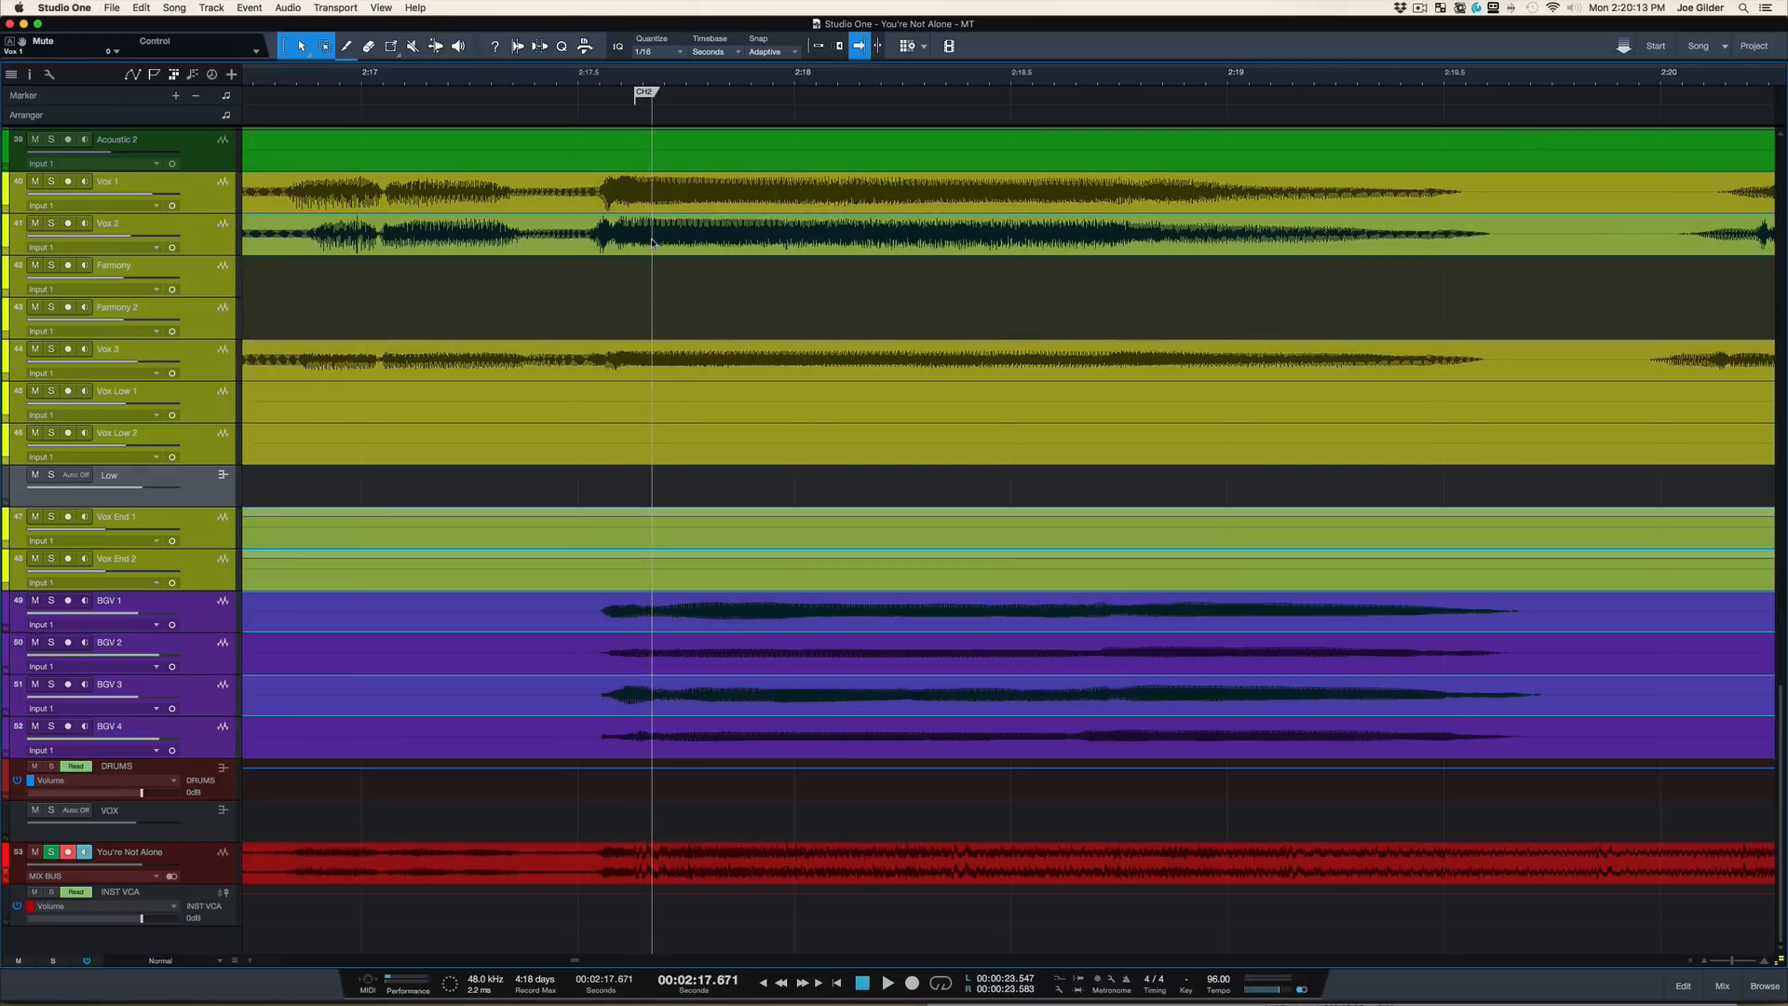
click(668, 206)
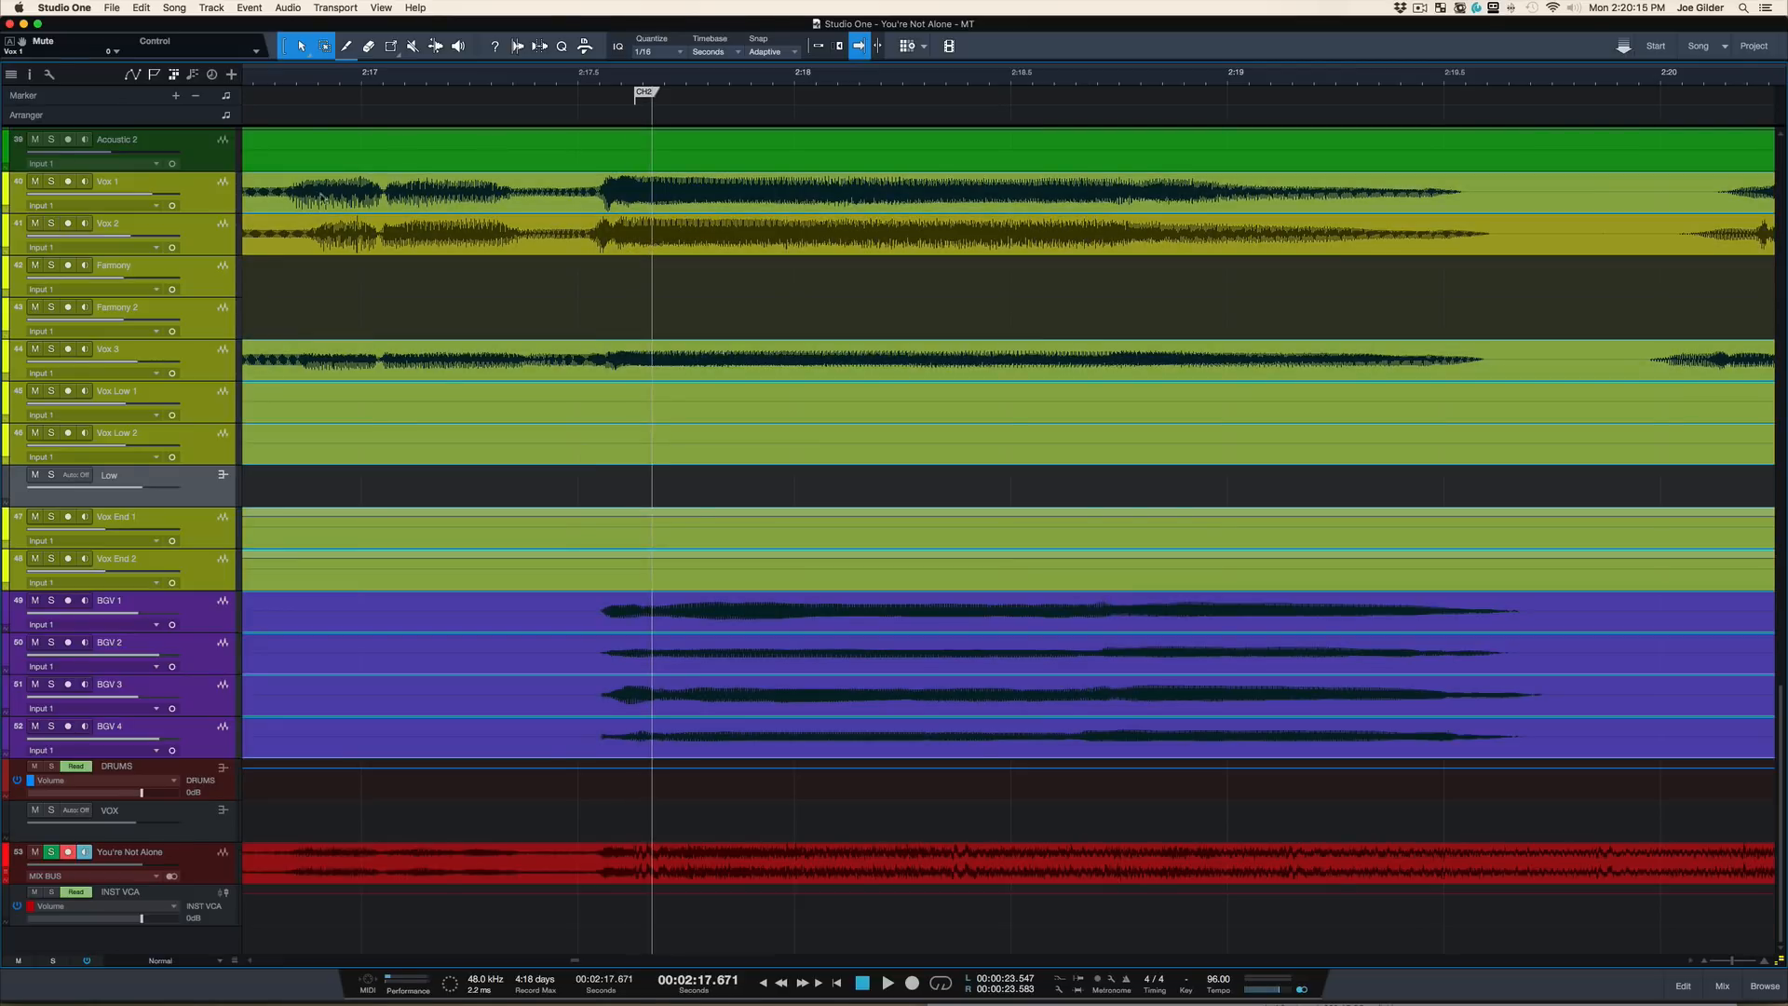
click(214, 192)
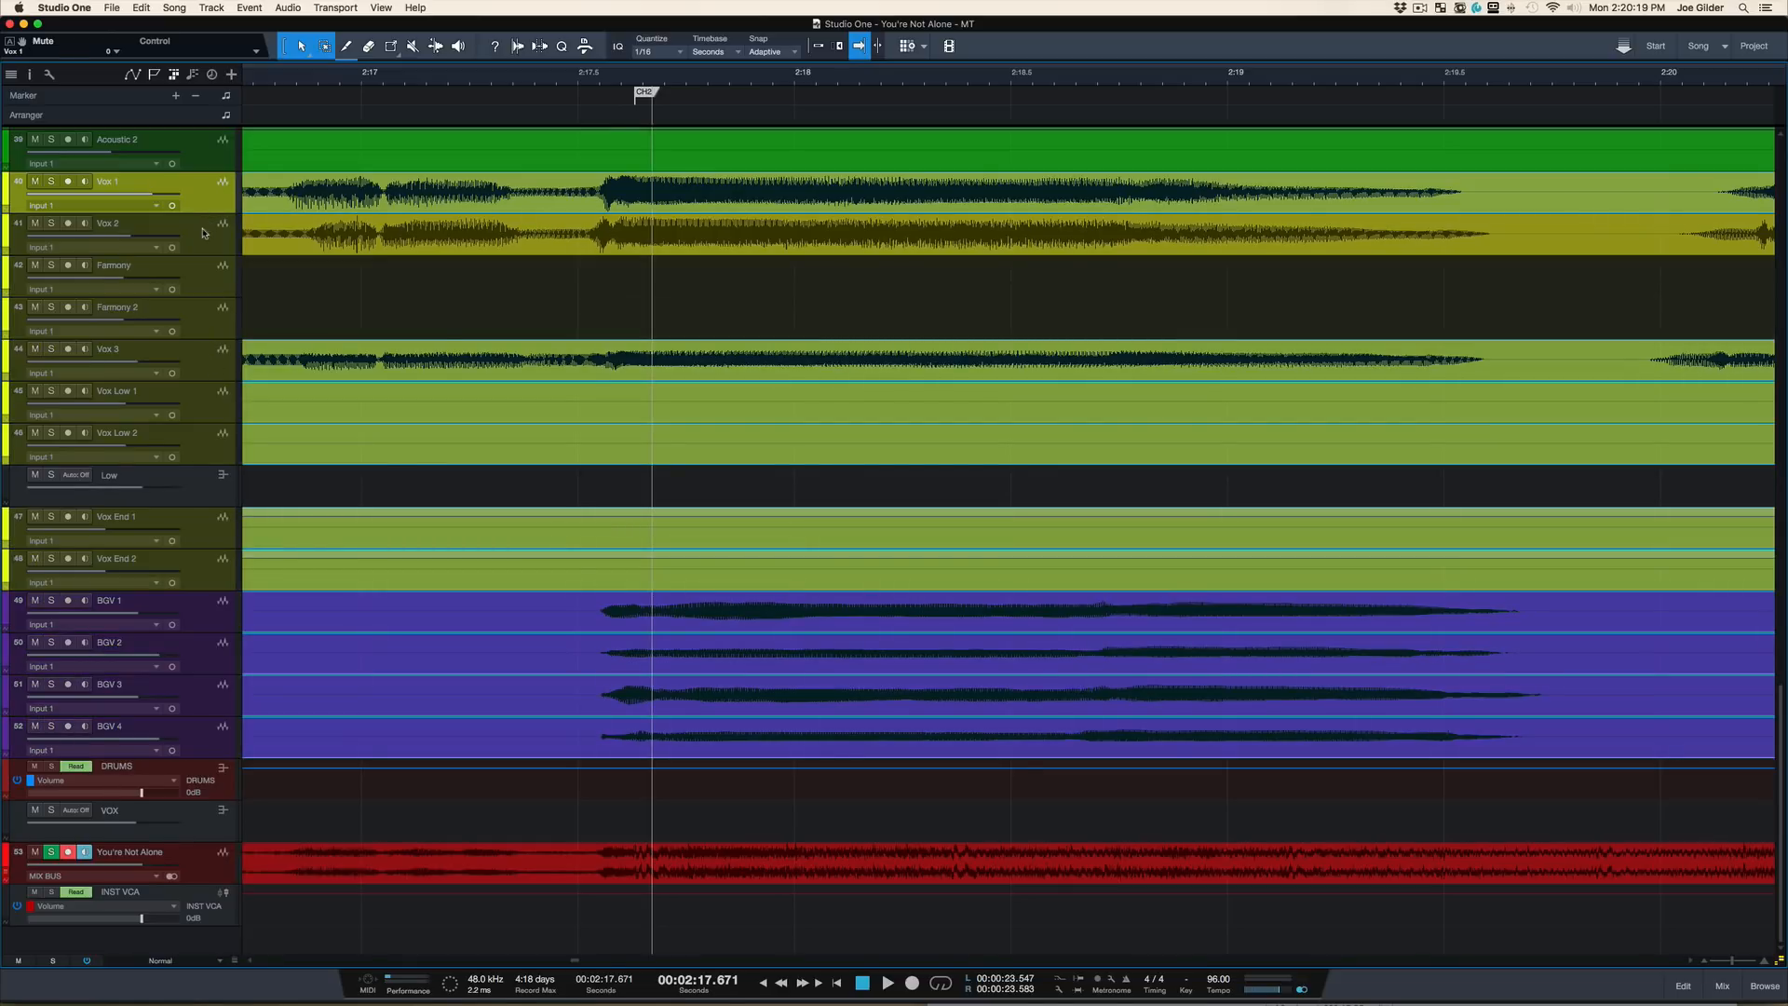
Step: Try to select the Vox 1–3, Vox Low 1–2 and BGV 1–4 tracks together and clear the event selection
shift+click(204, 233)
drag(214, 361, 216, 445)
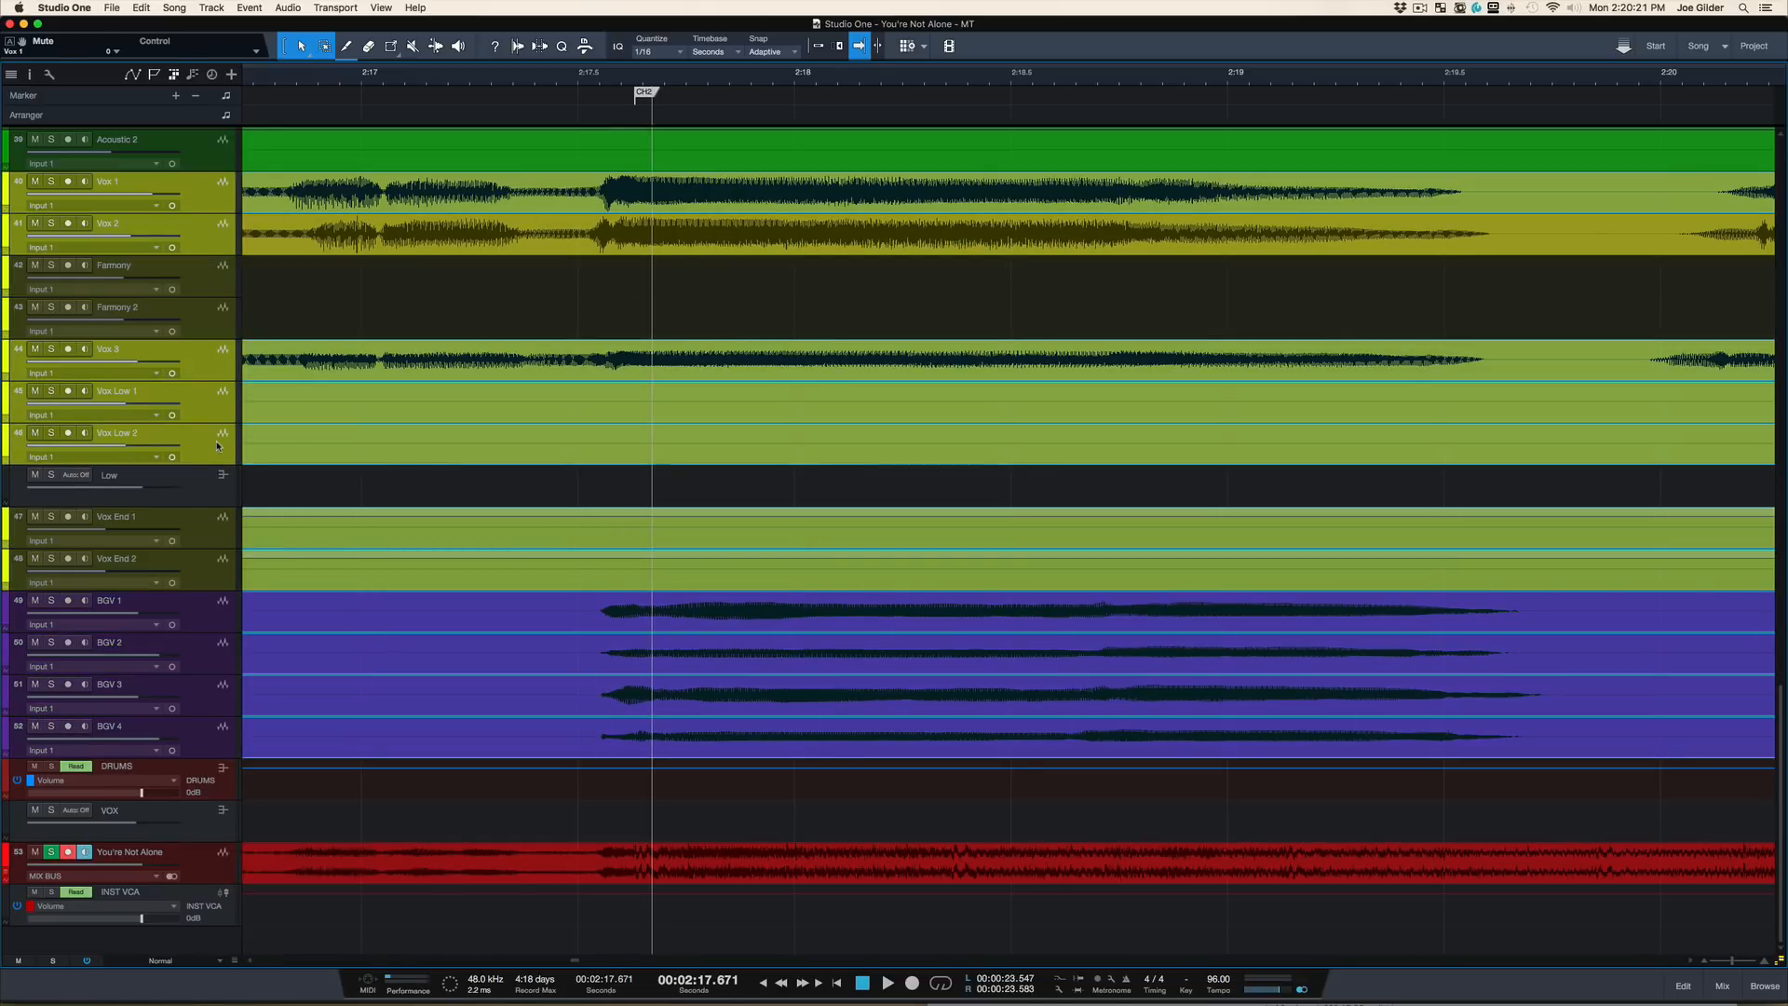
drag(212, 537, 214, 745)
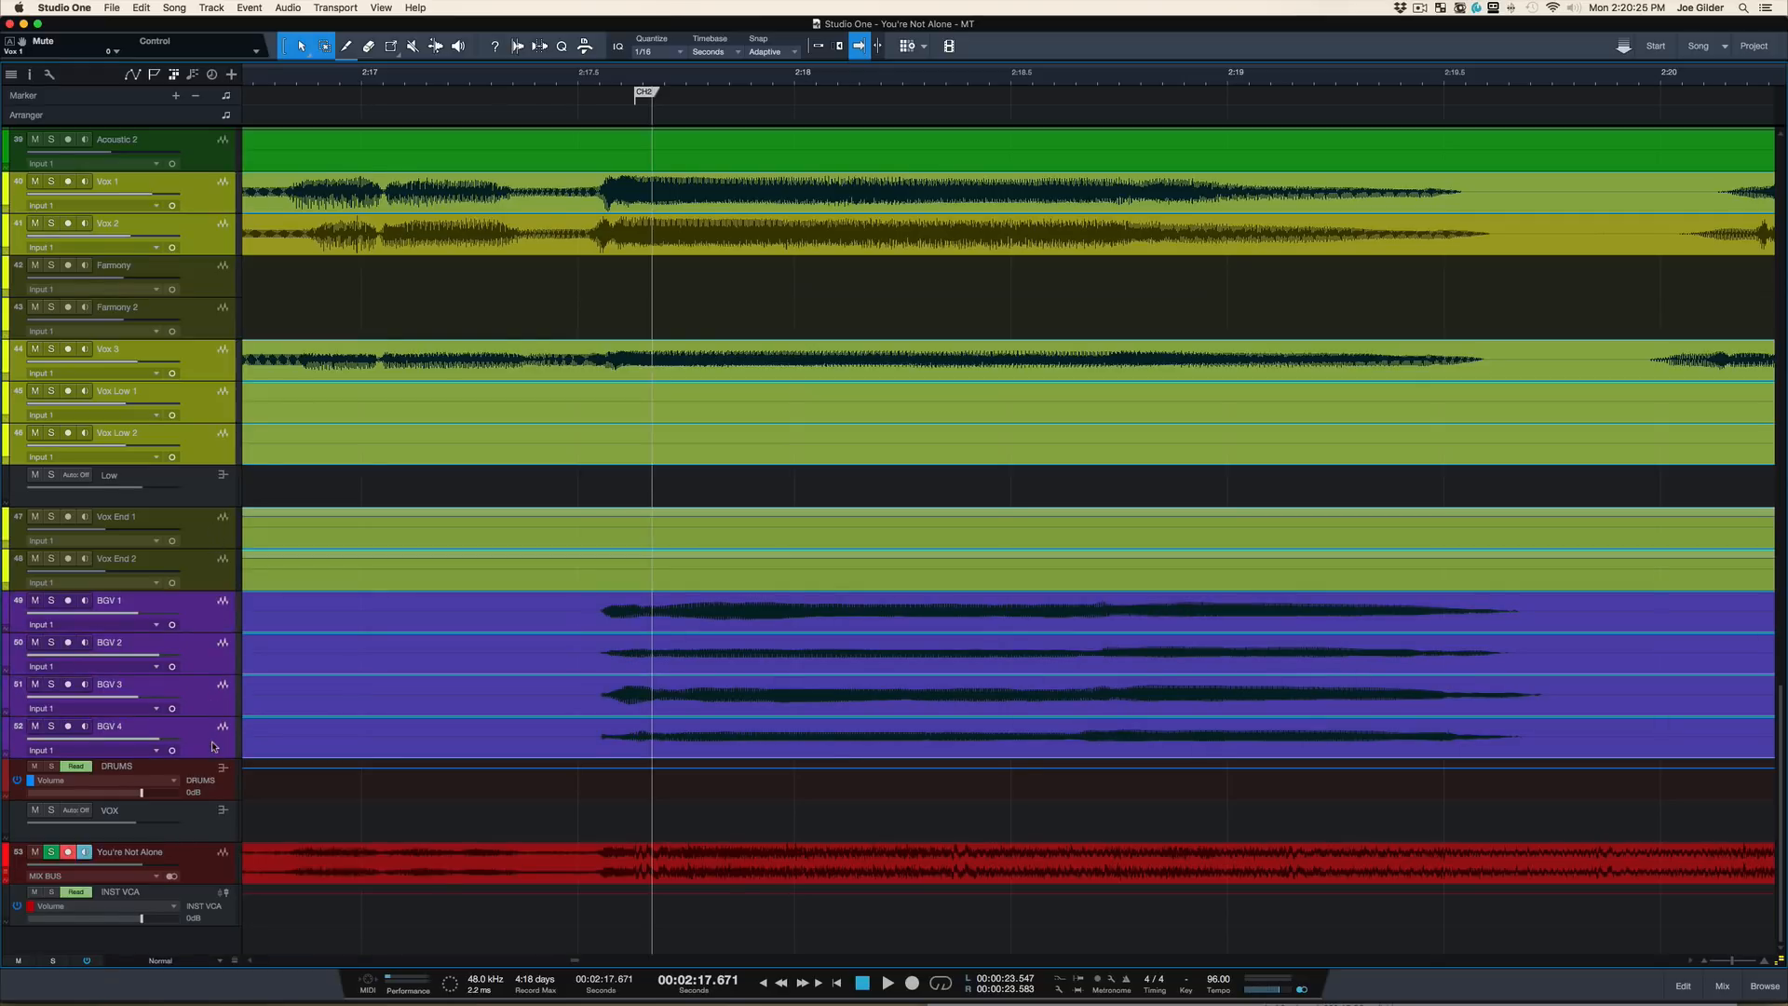
click(651, 308)
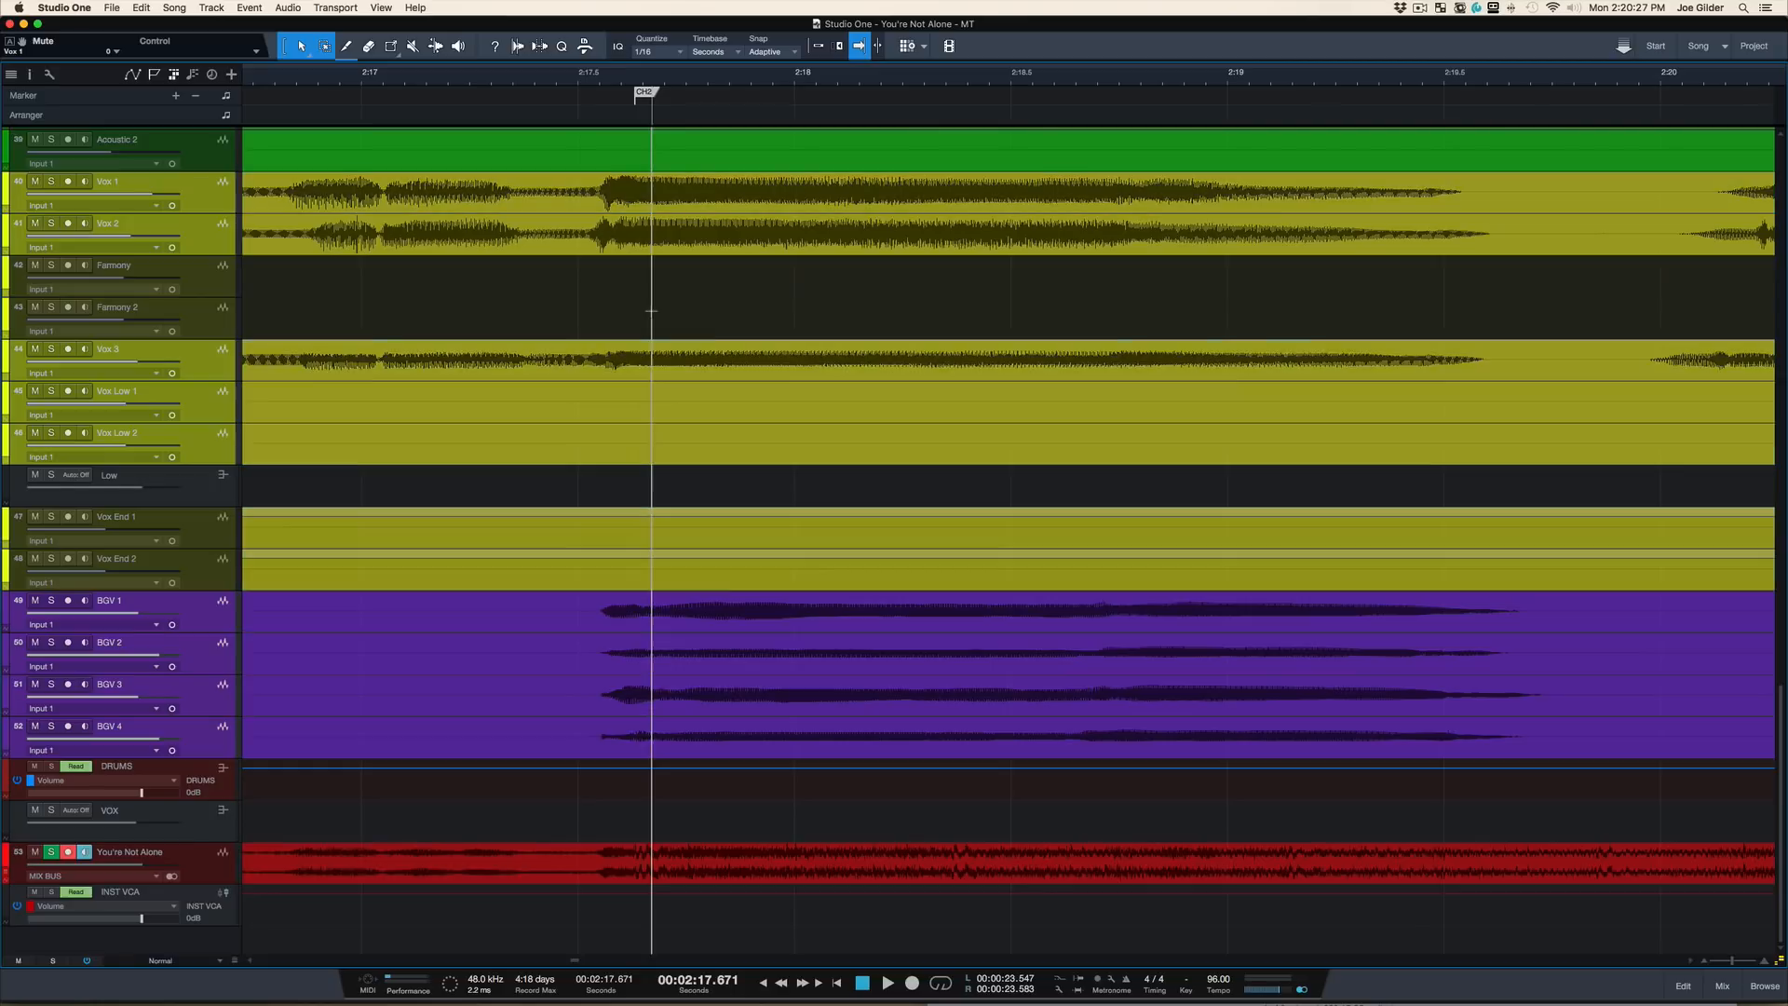
click(645, 244)
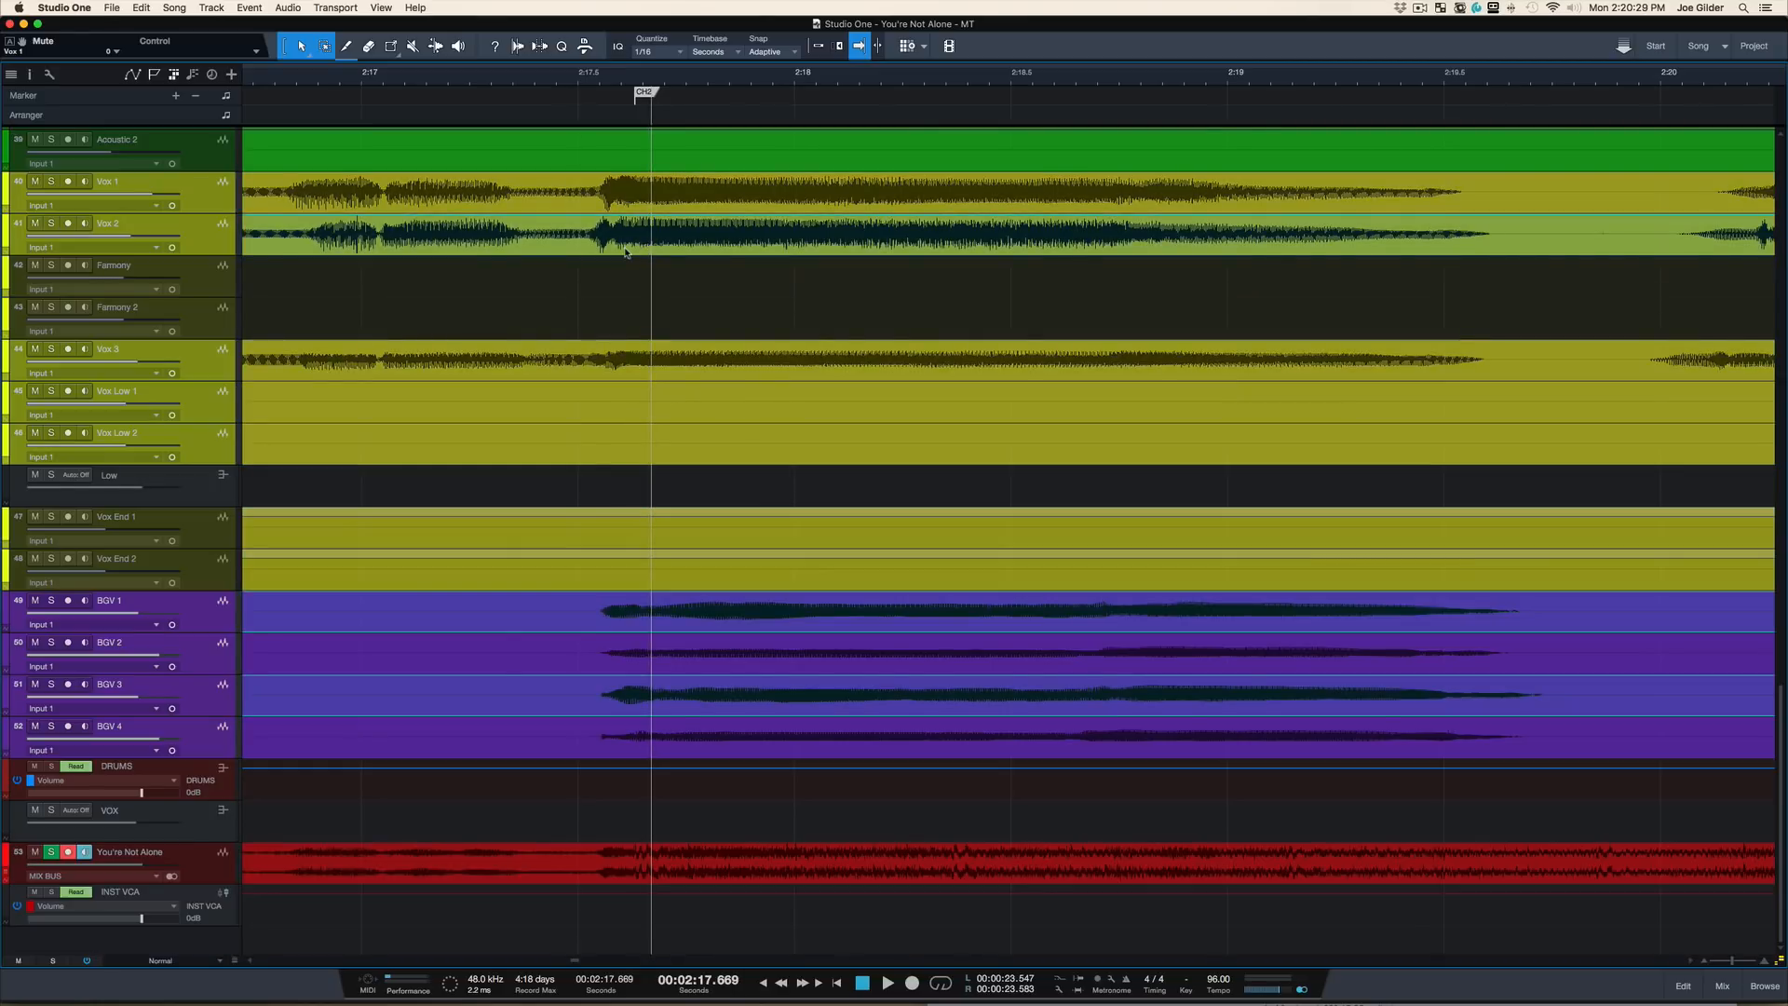
super+click(224, 738)
super+click(225, 737)
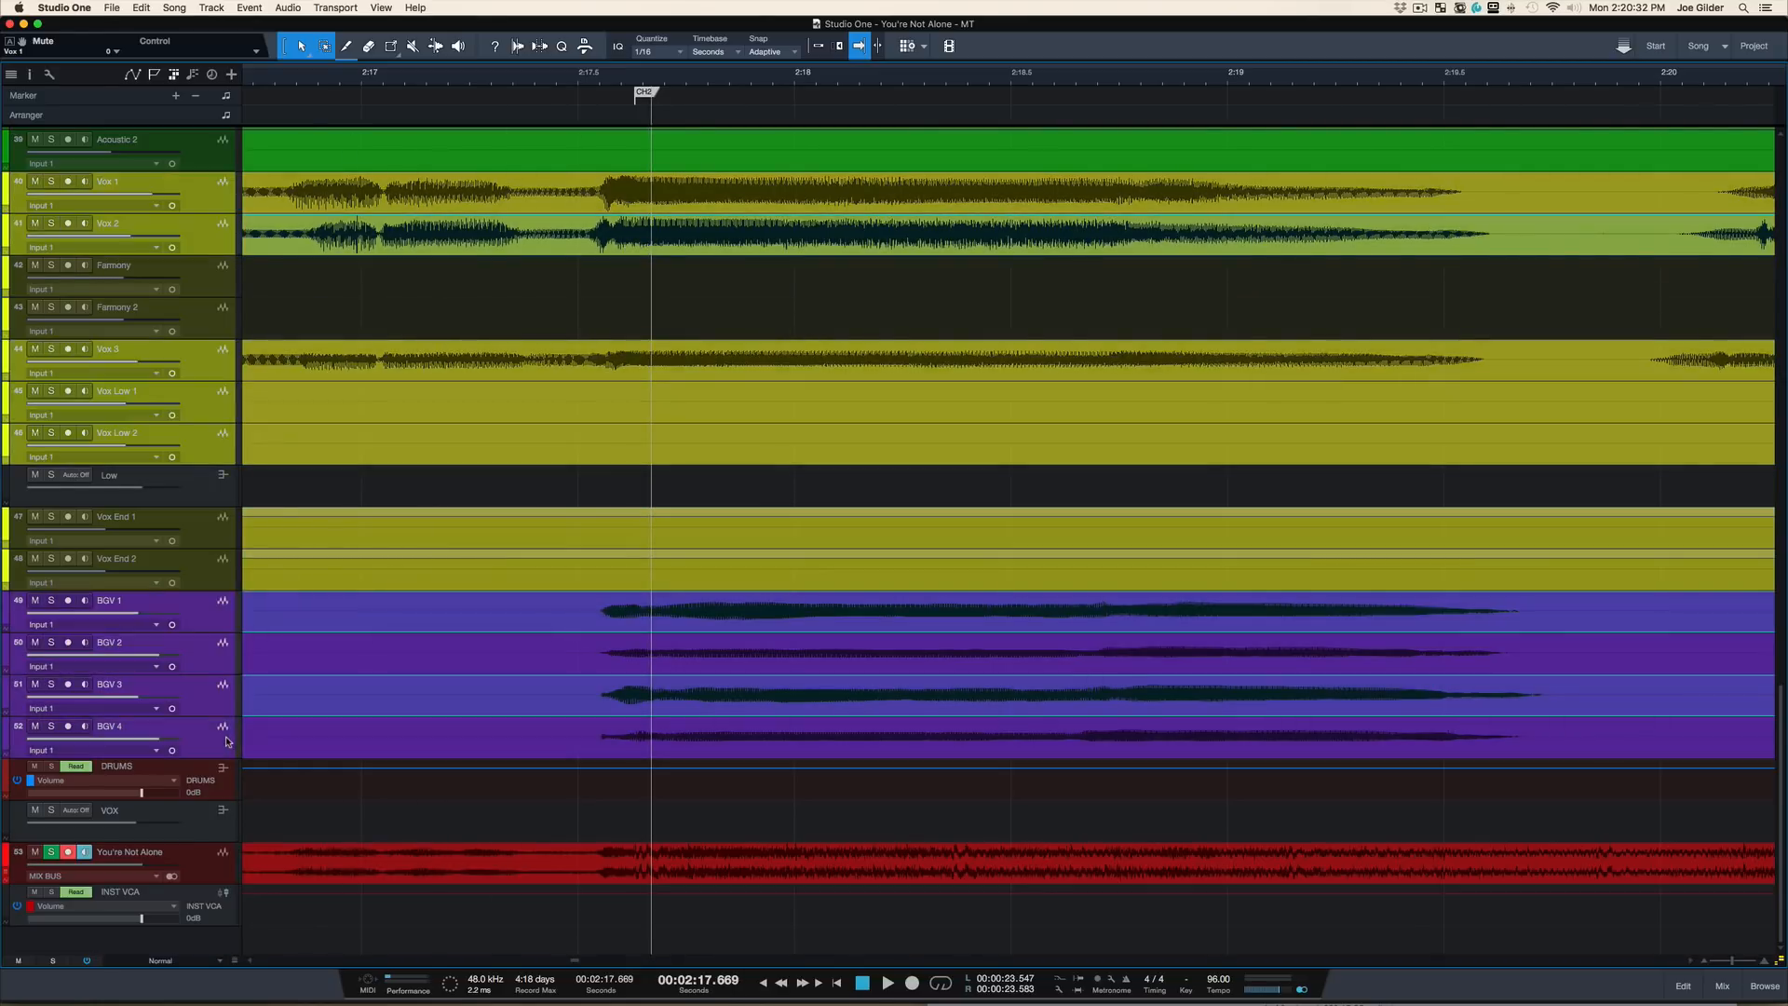
click(209, 610)
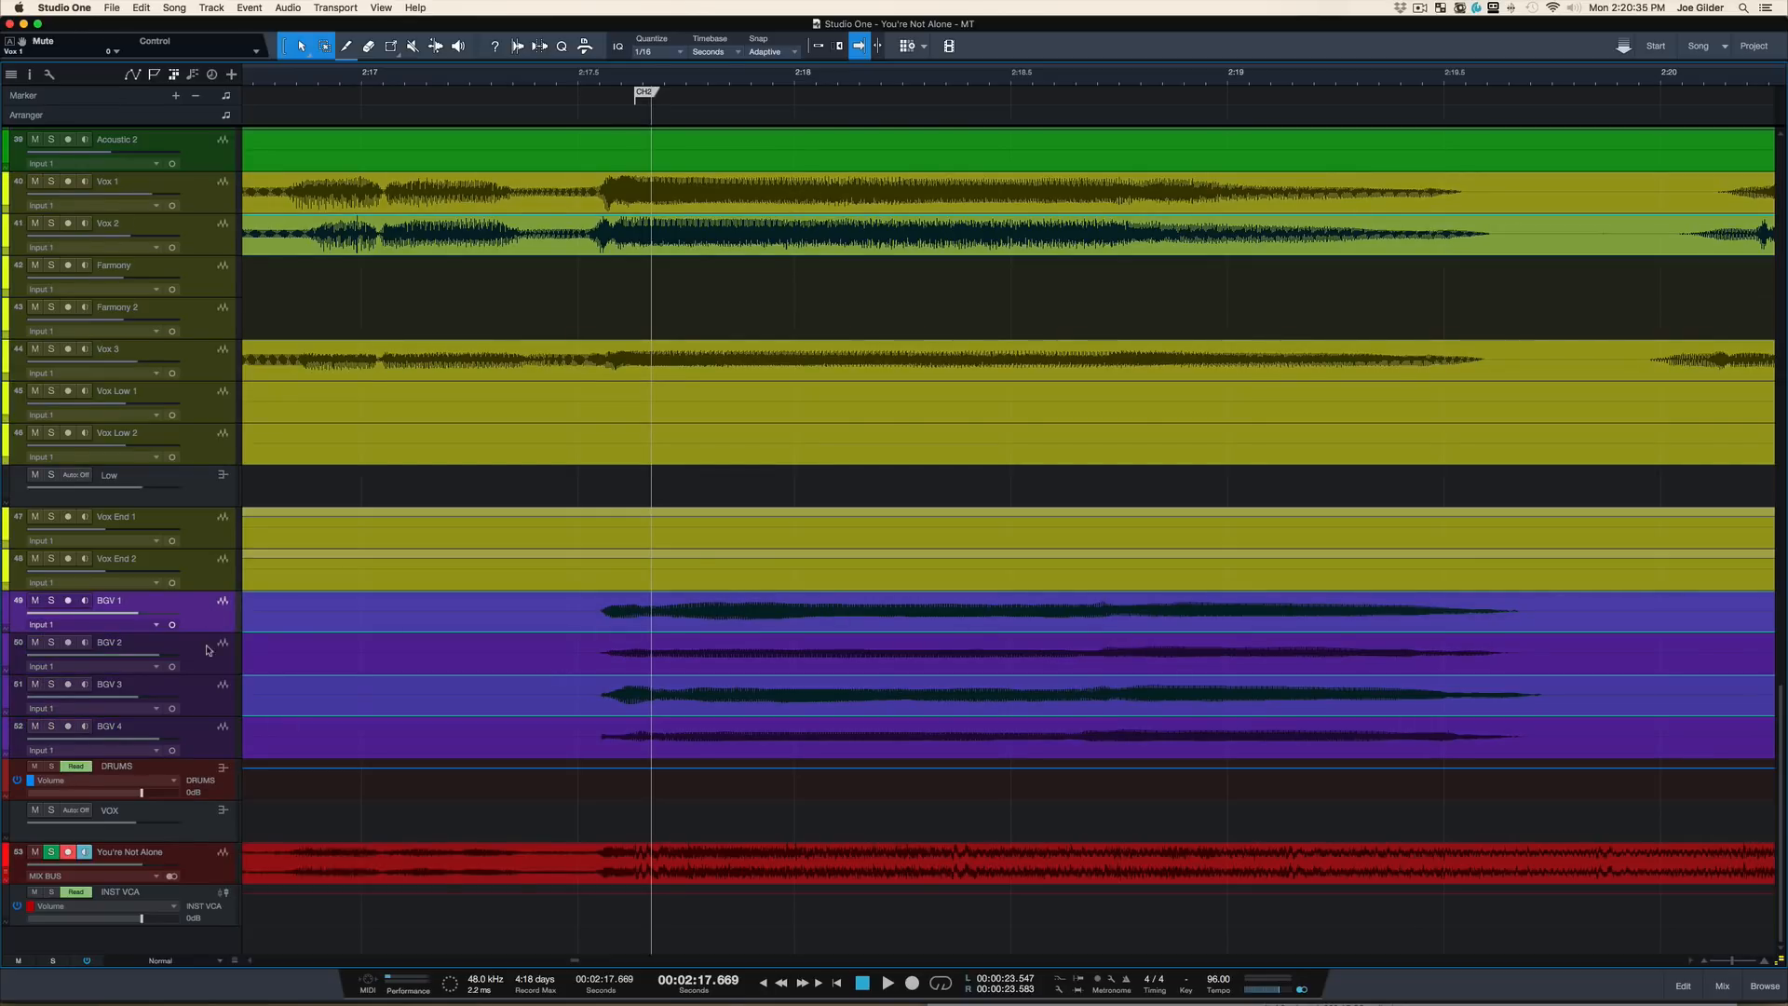
click(206, 698)
click(213, 751)
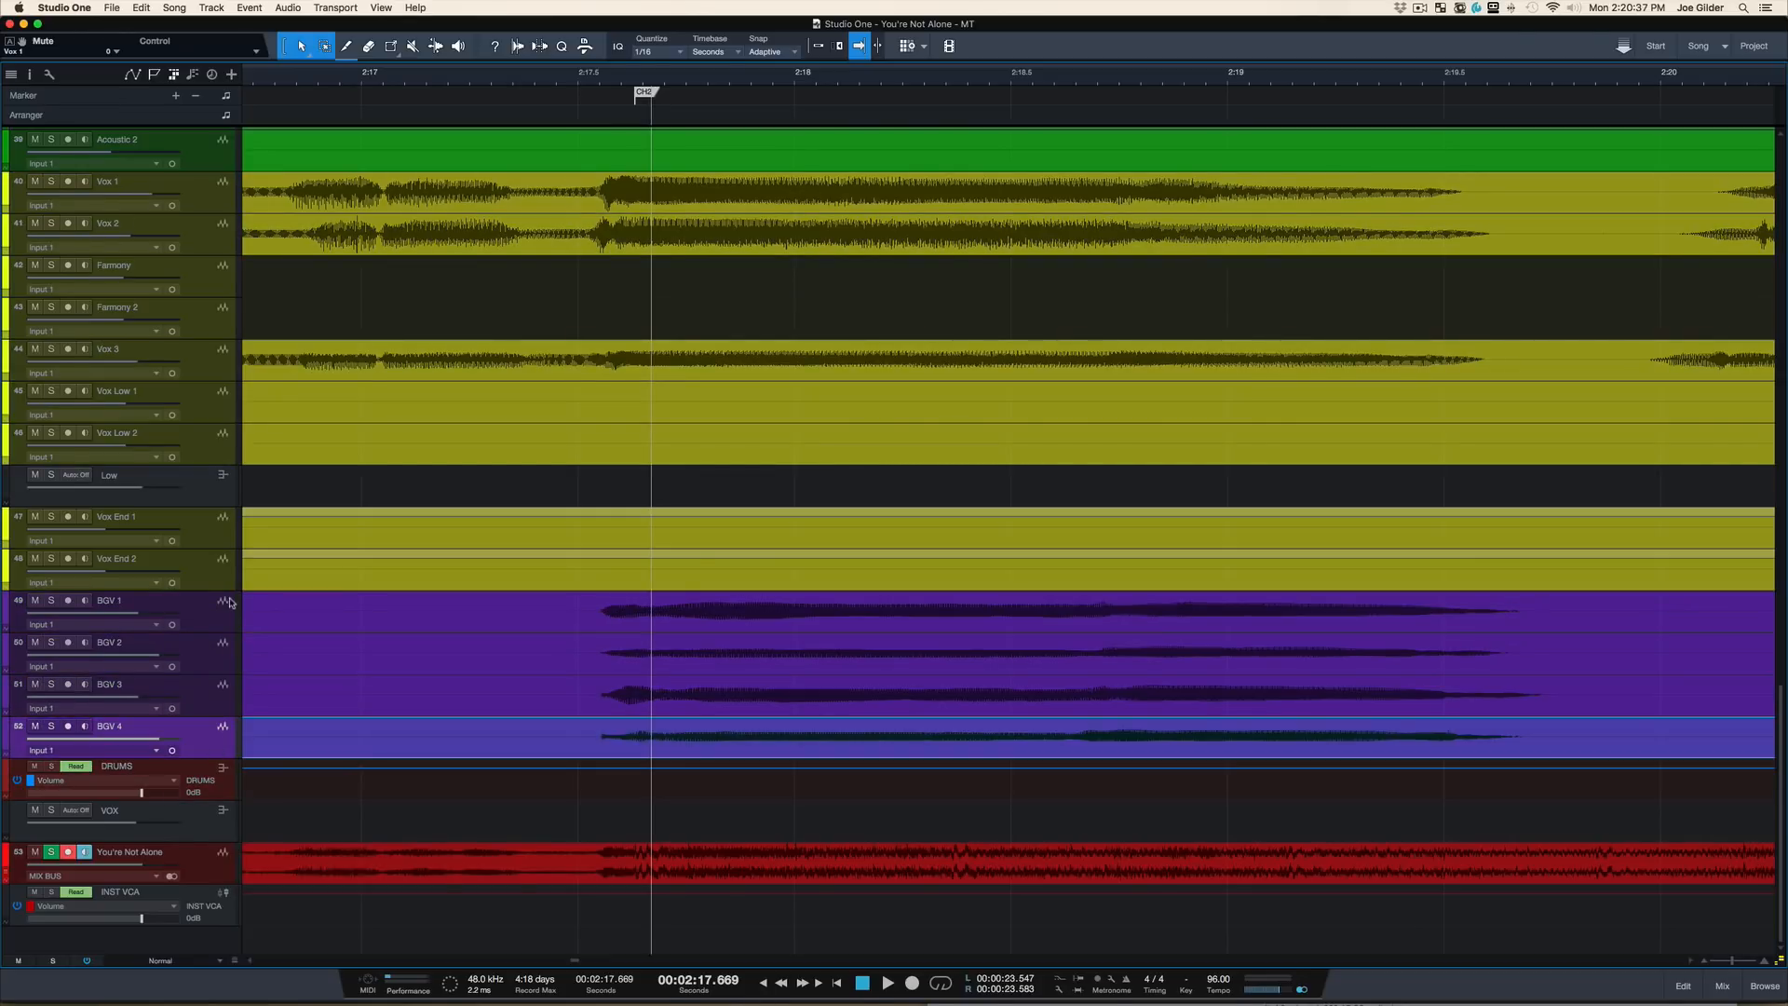
click(214, 445)
click(215, 410)
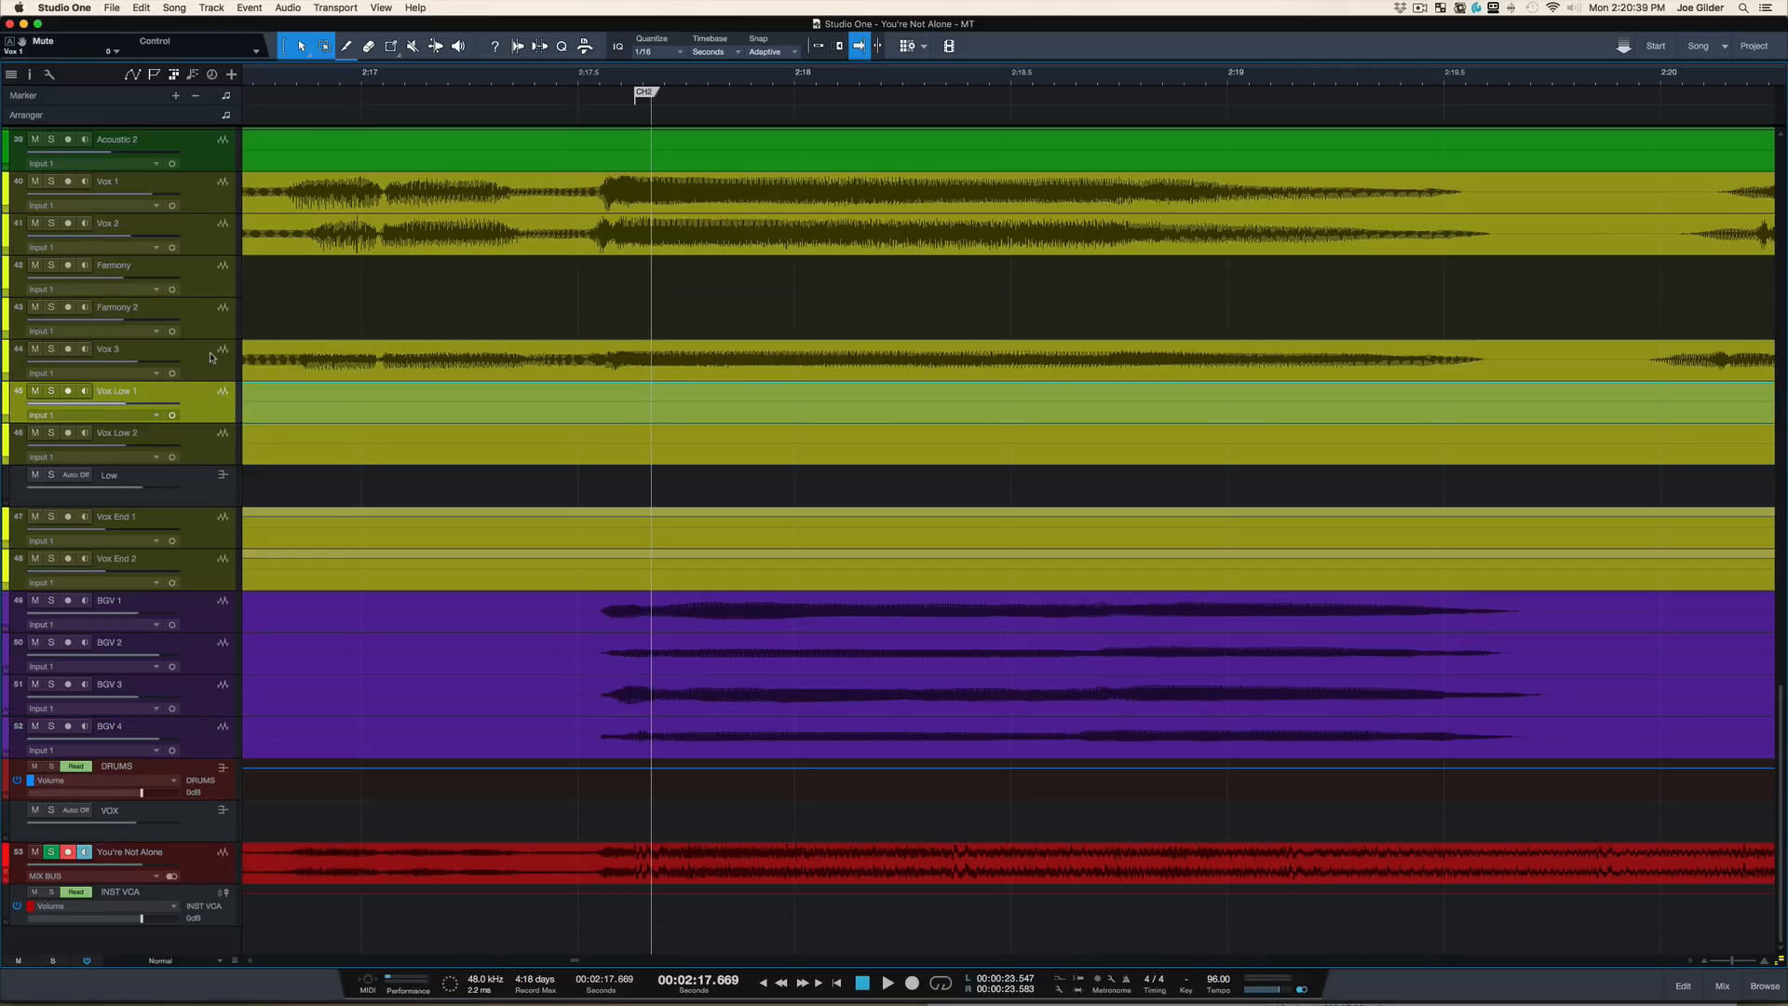
click(218, 359)
click(224, 250)
click(216, 199)
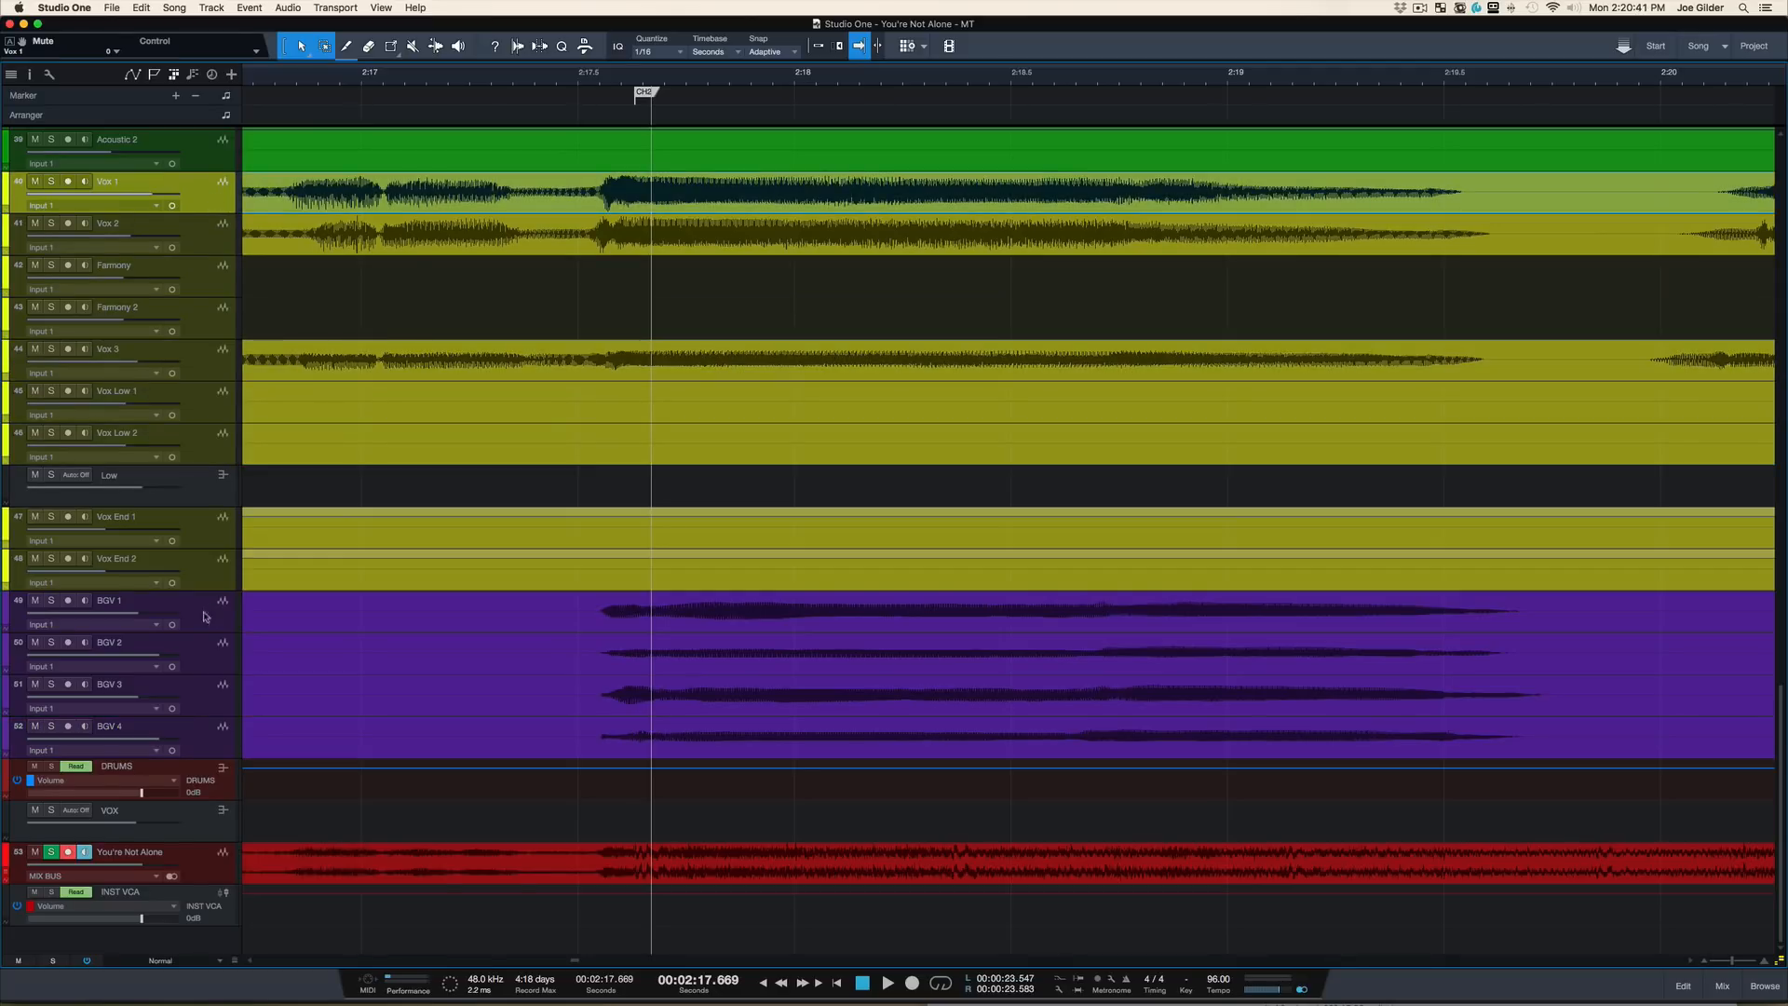
Step: Select the tracks BGV 1 to BGV 4 together with Vox 3, Vox 2 and Vox 1
click(214, 725)
shift+click(212, 619)
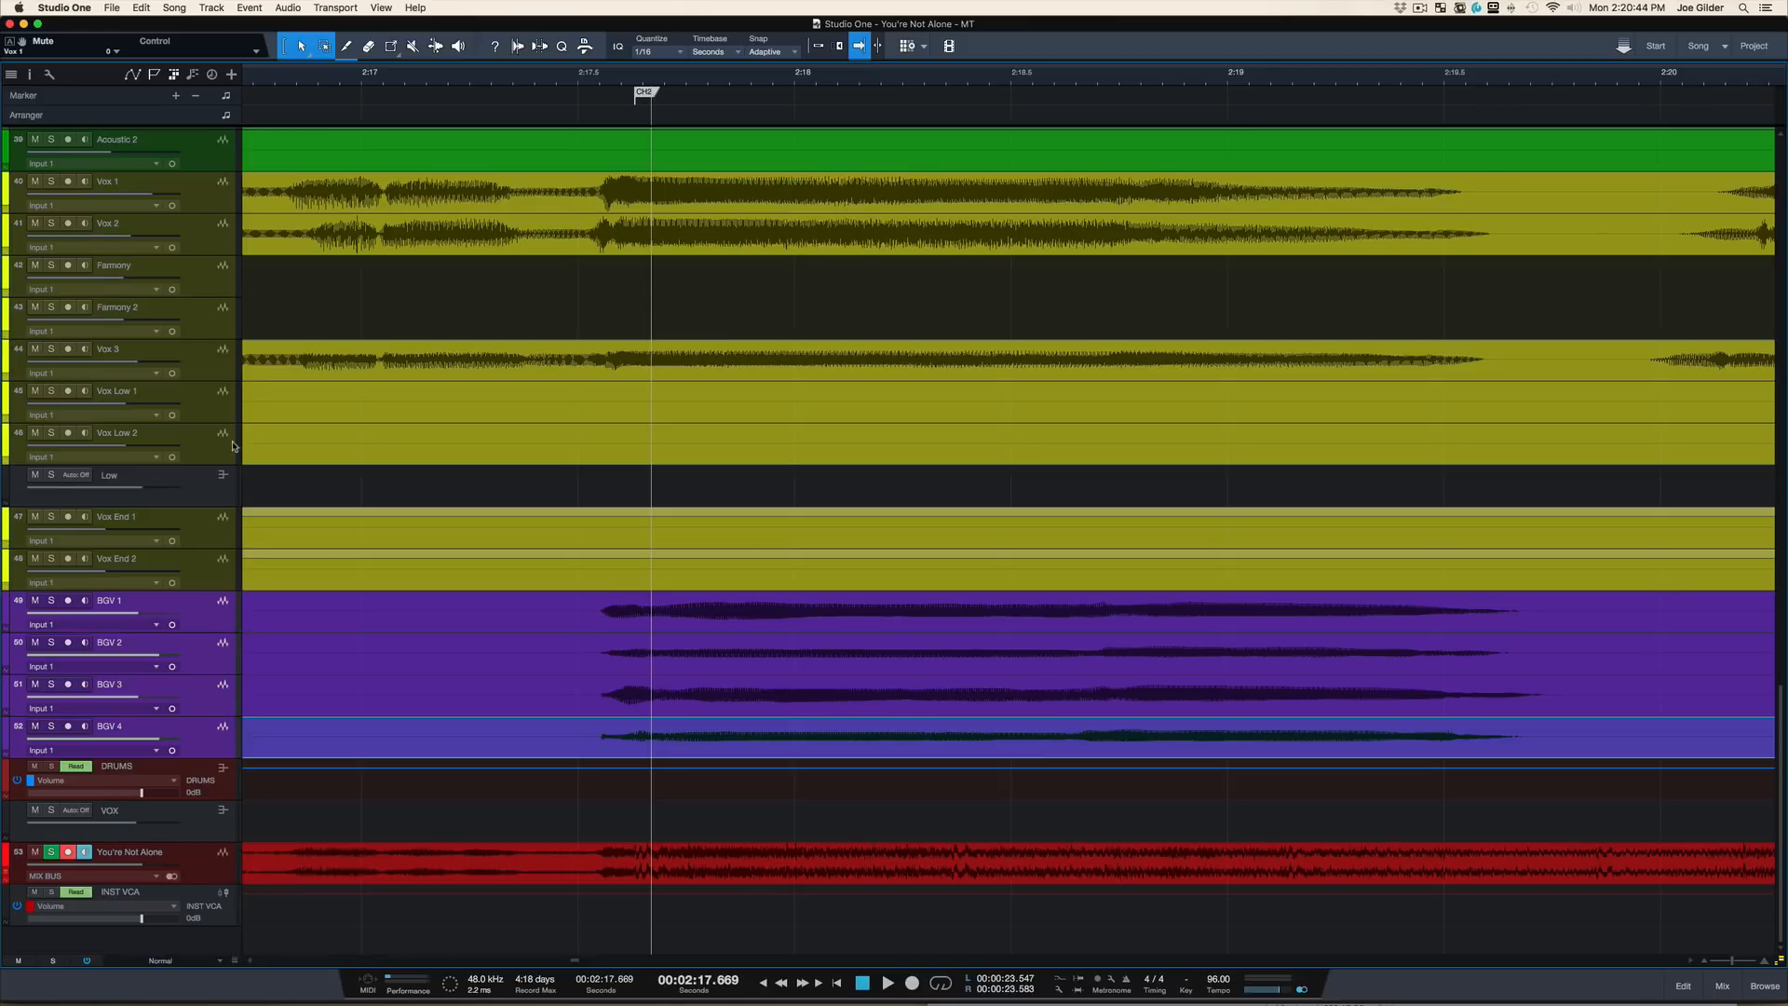
click(224, 621)
click(219, 748)
shift+click(220, 614)
super+click(213, 370)
super+click(221, 247)
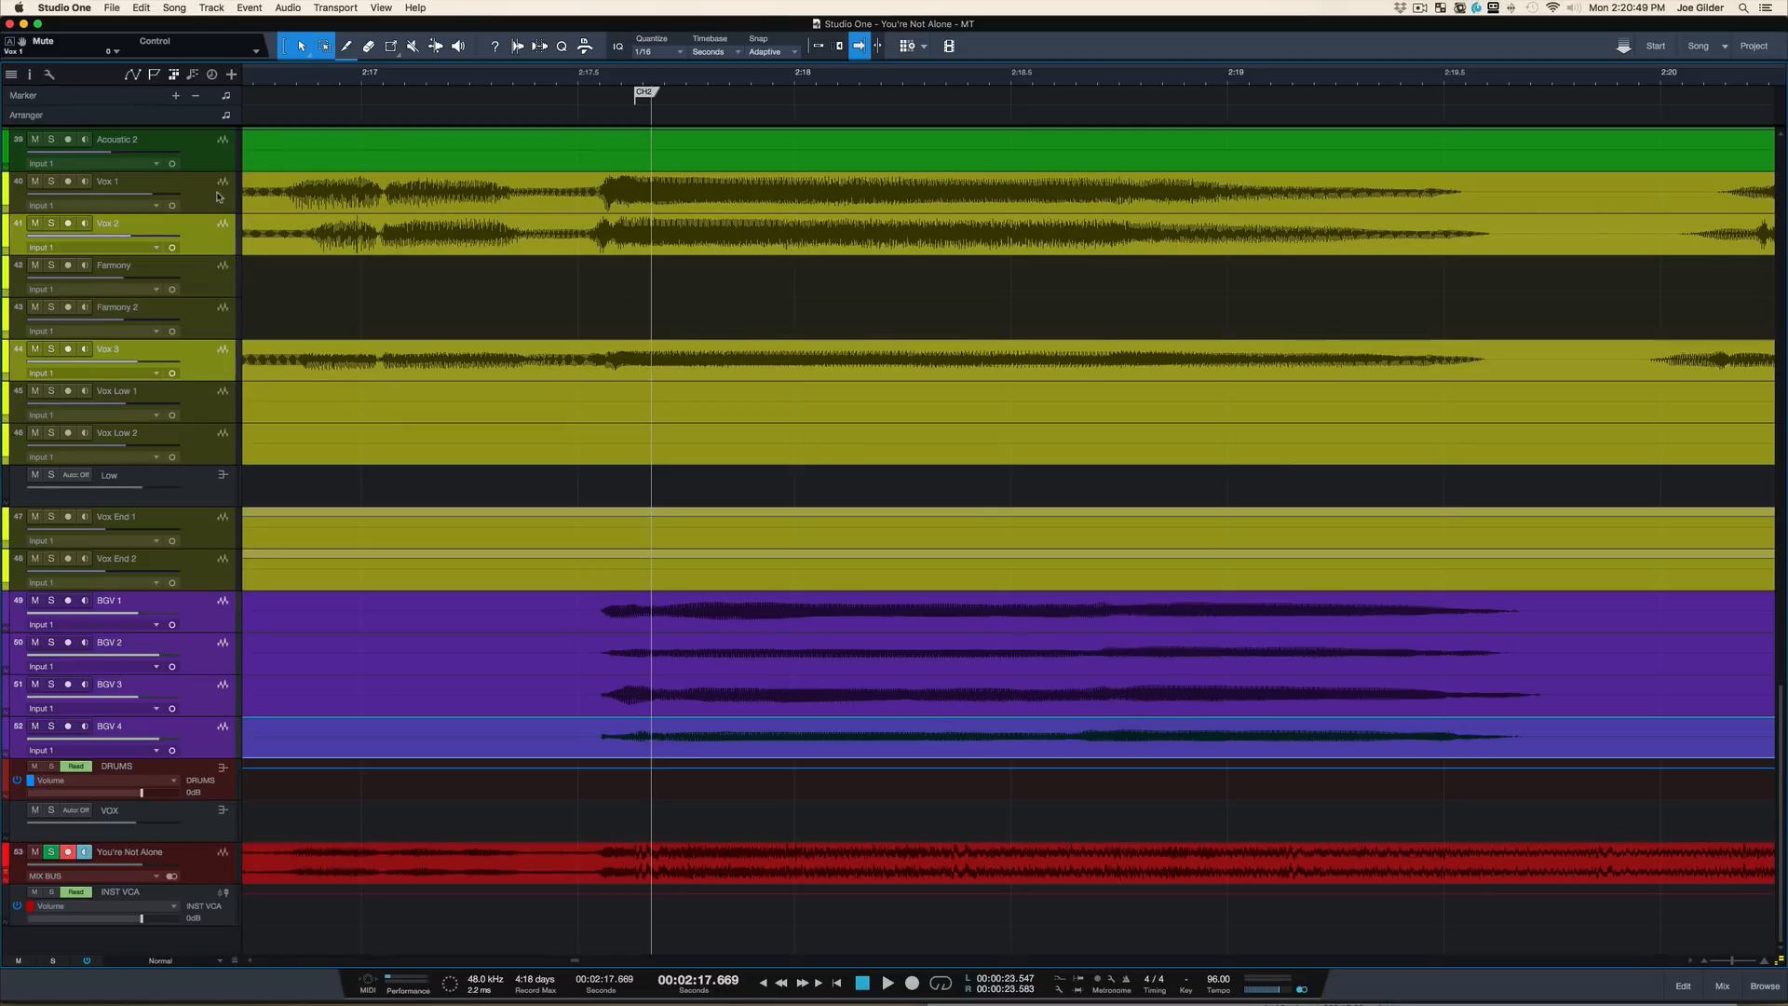
super+click(216, 193)
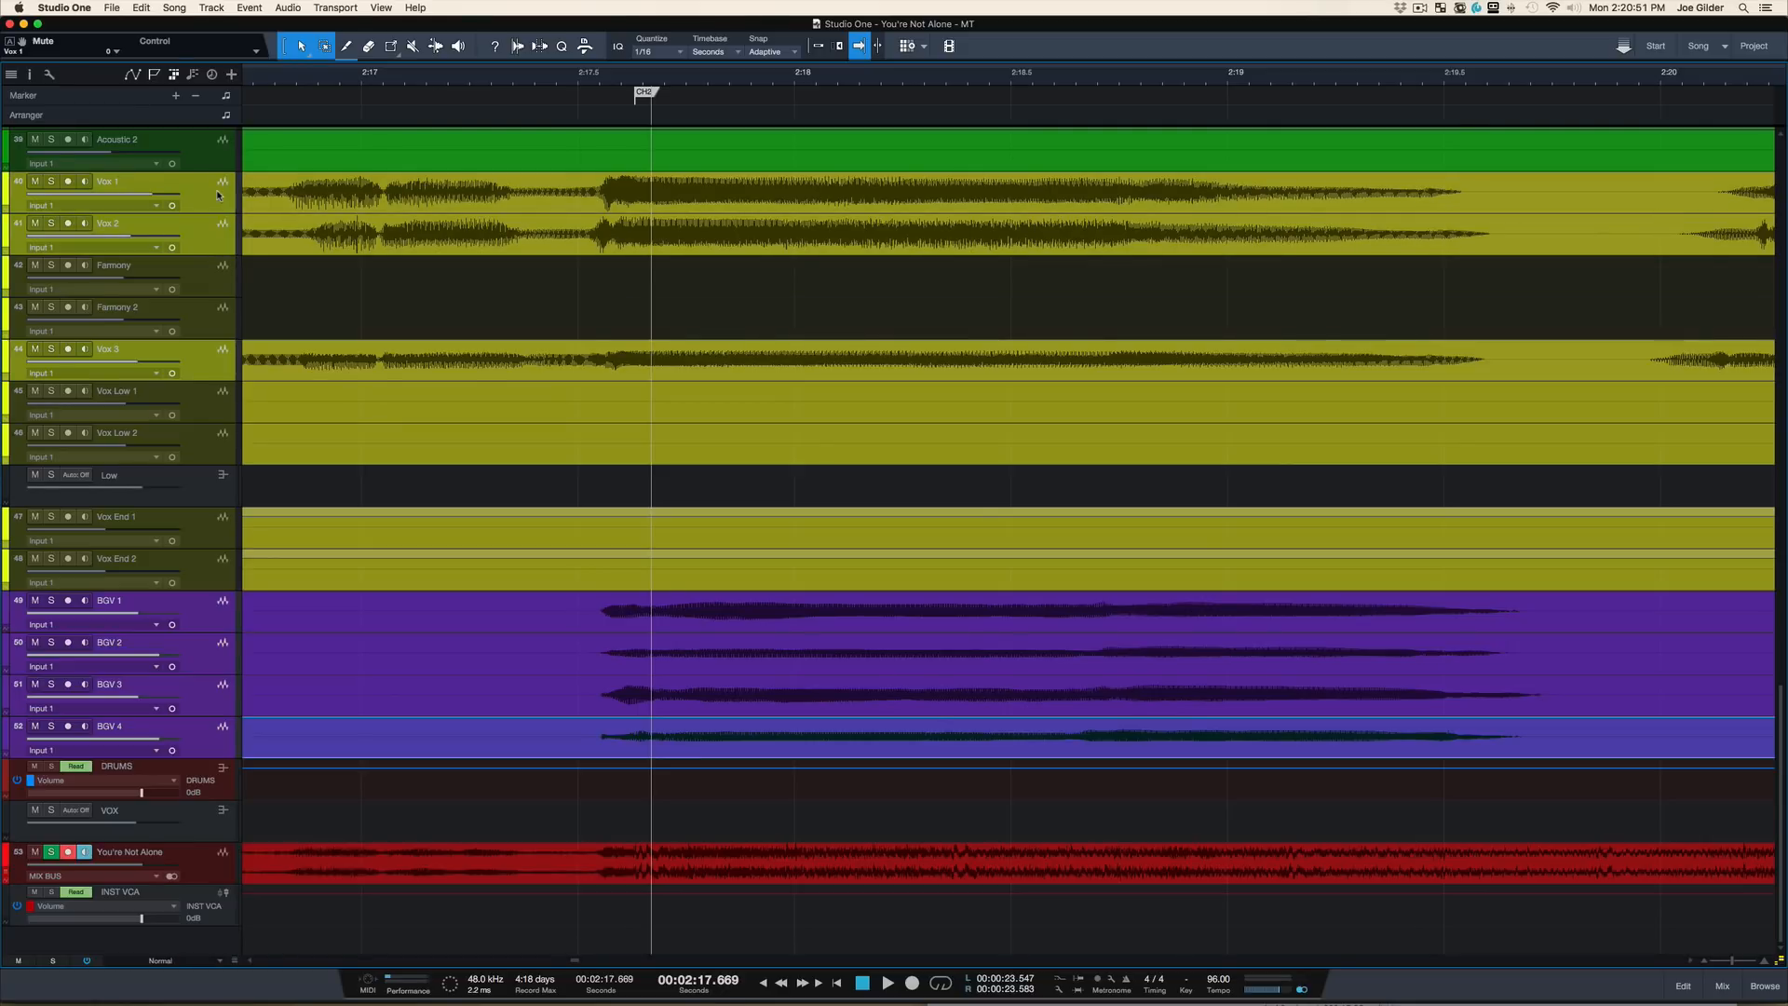
Step: Select all audio events on the selected vocal tracks, adding the Vox 2 event to the selection
key(super+shift+a)
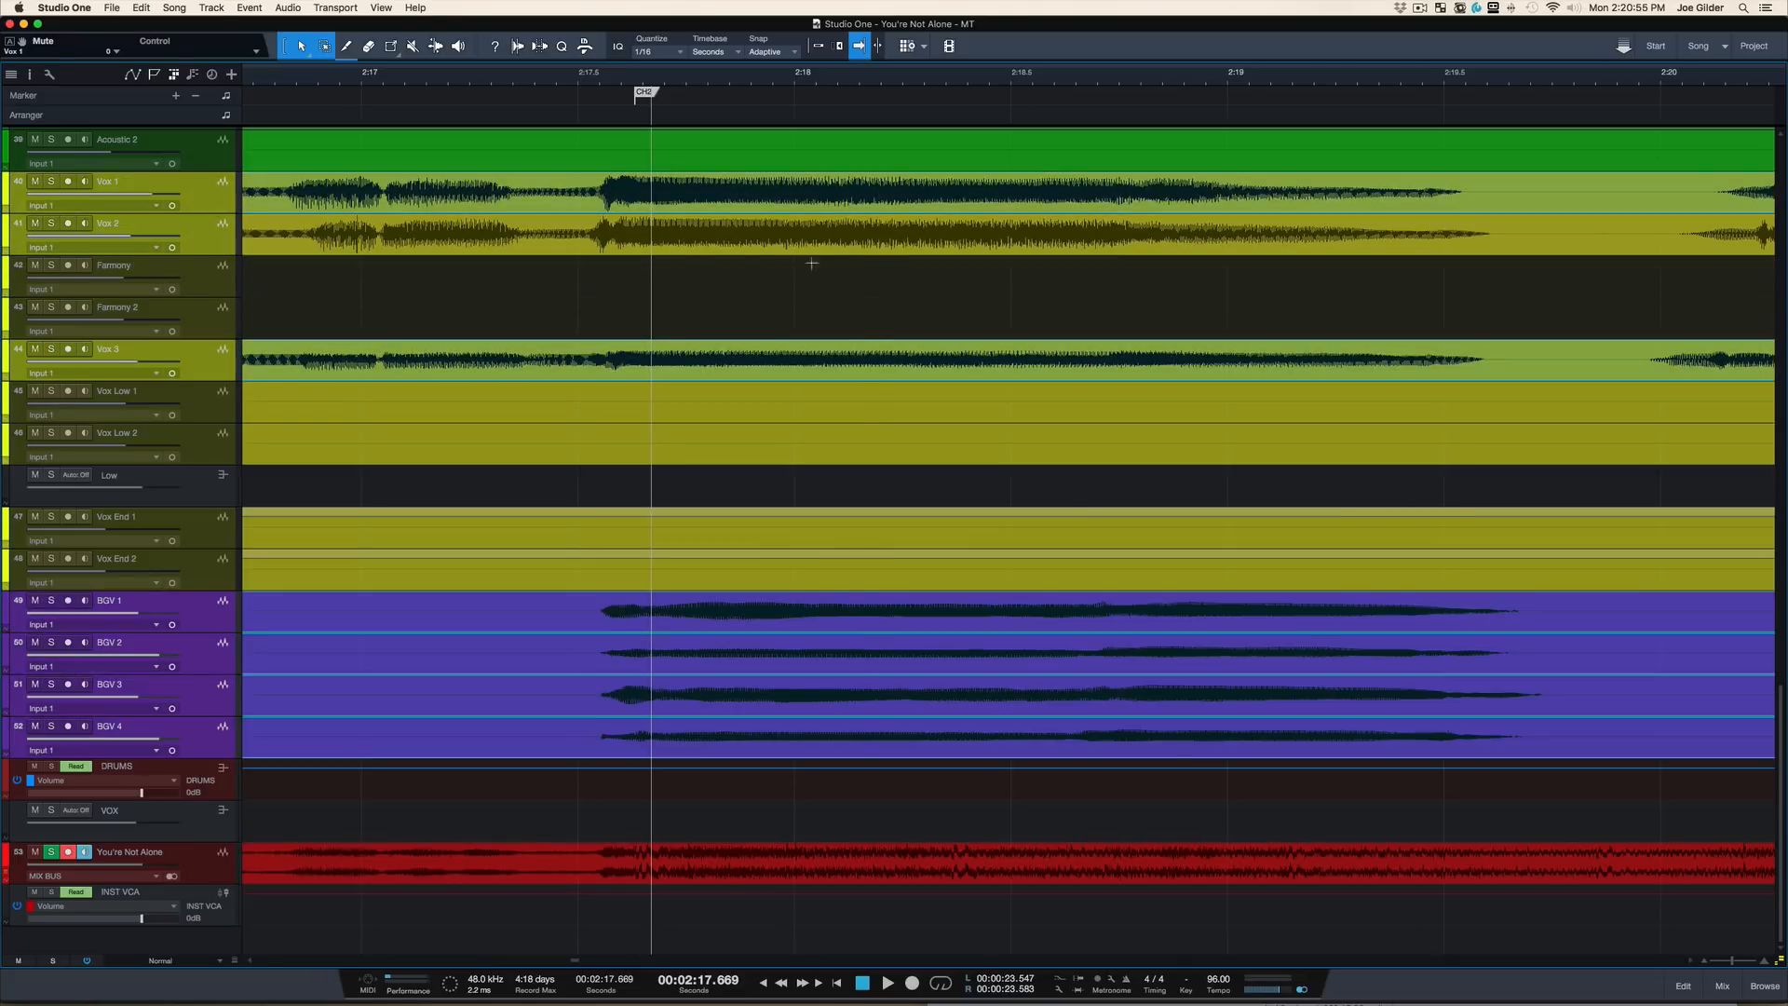
click(670, 239)
click(646, 220)
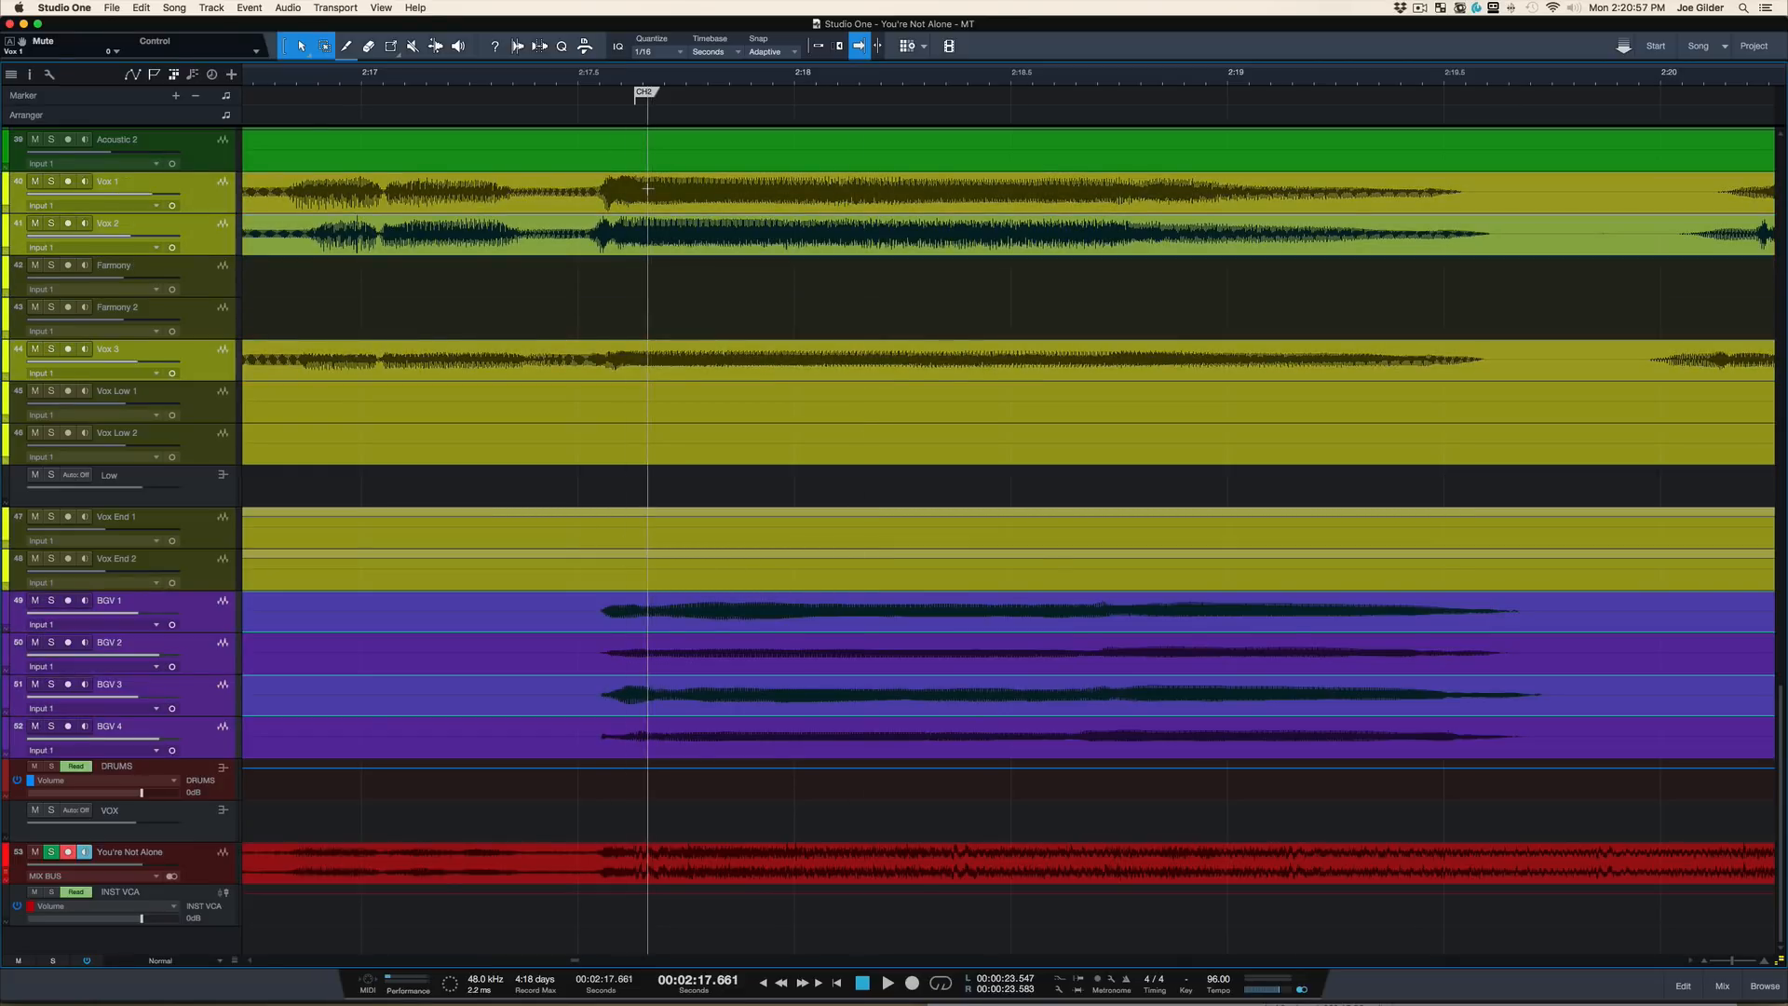
click(641, 210)
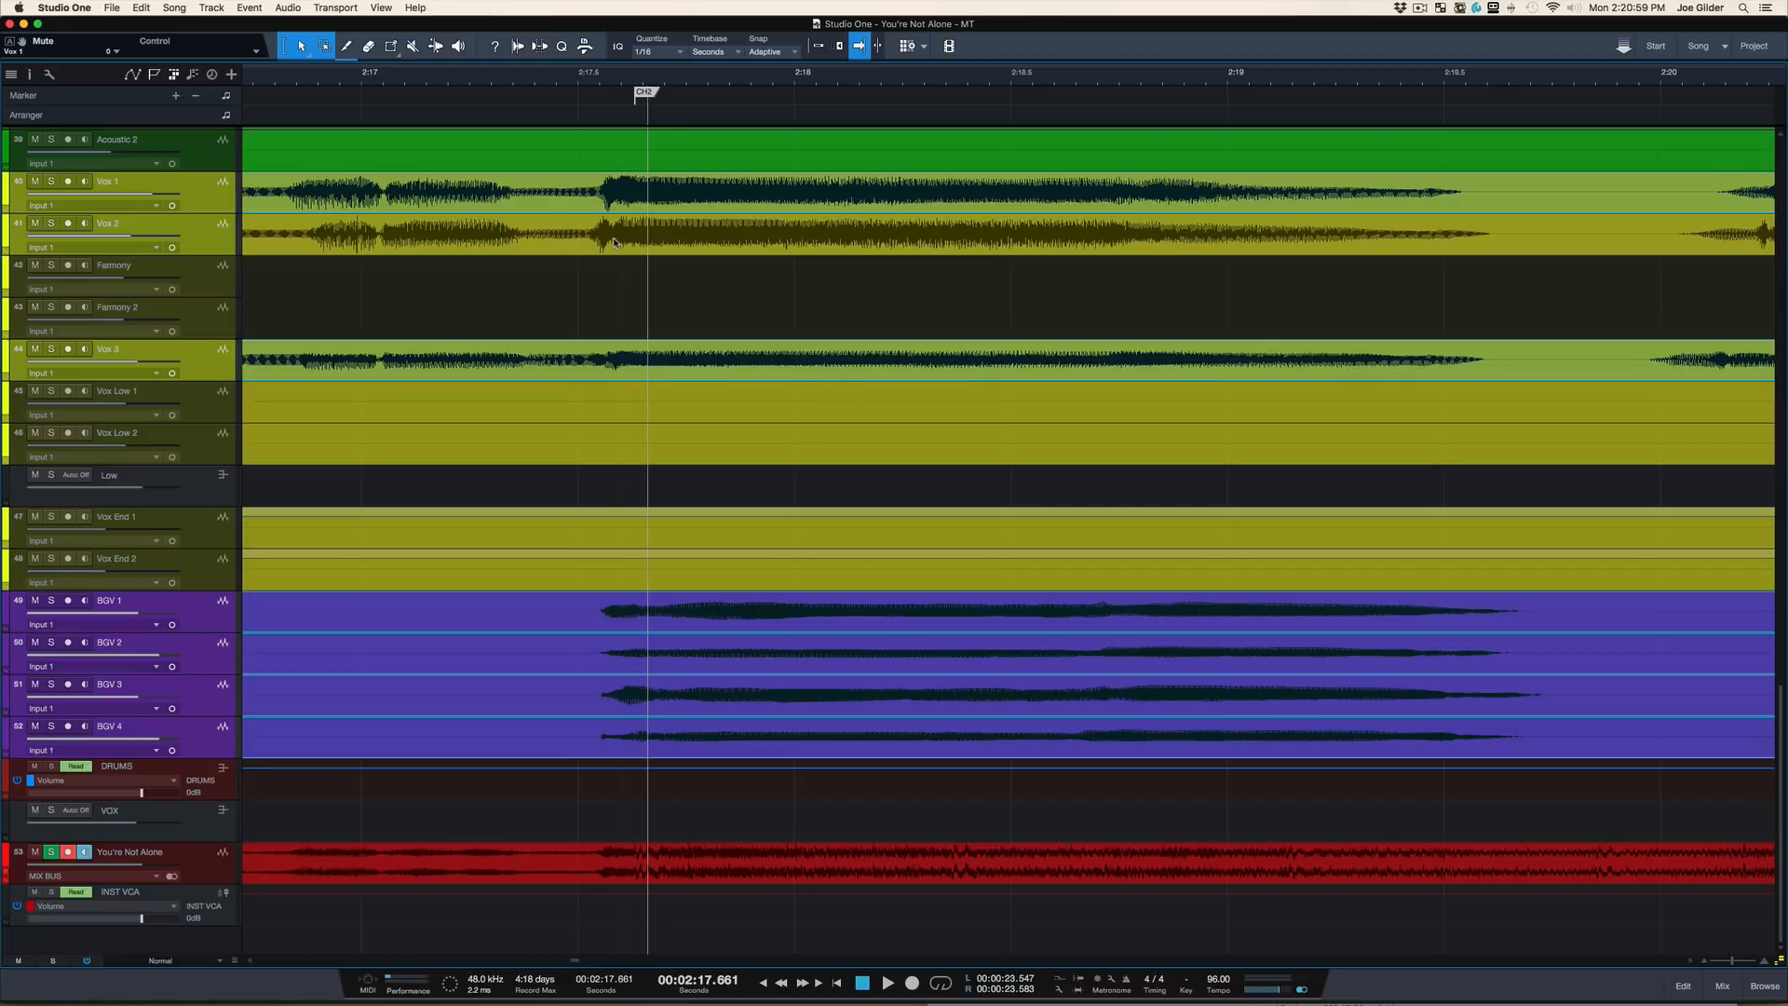
shift+click(612, 242)
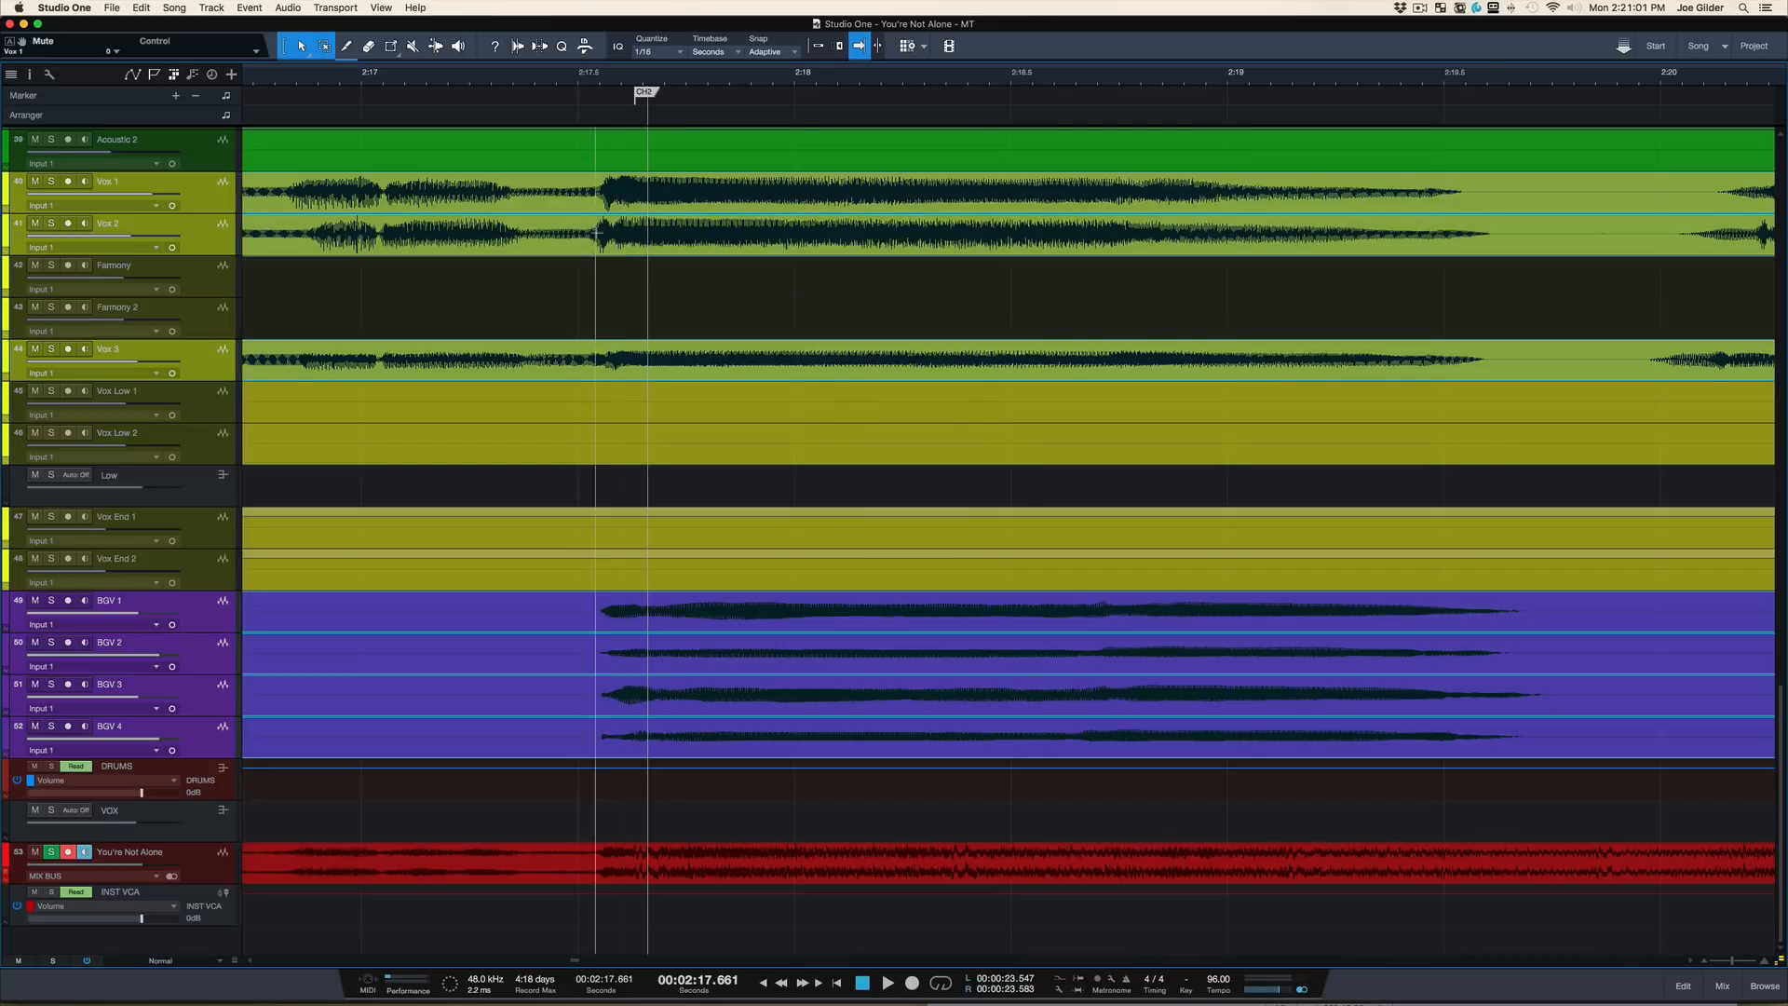
Step: Split the selected vocal events in the silences around the CH2 phrase, at about 2:19.7 and 2:16.3
click(1560, 228)
scroll(1463, 254, left, 5)
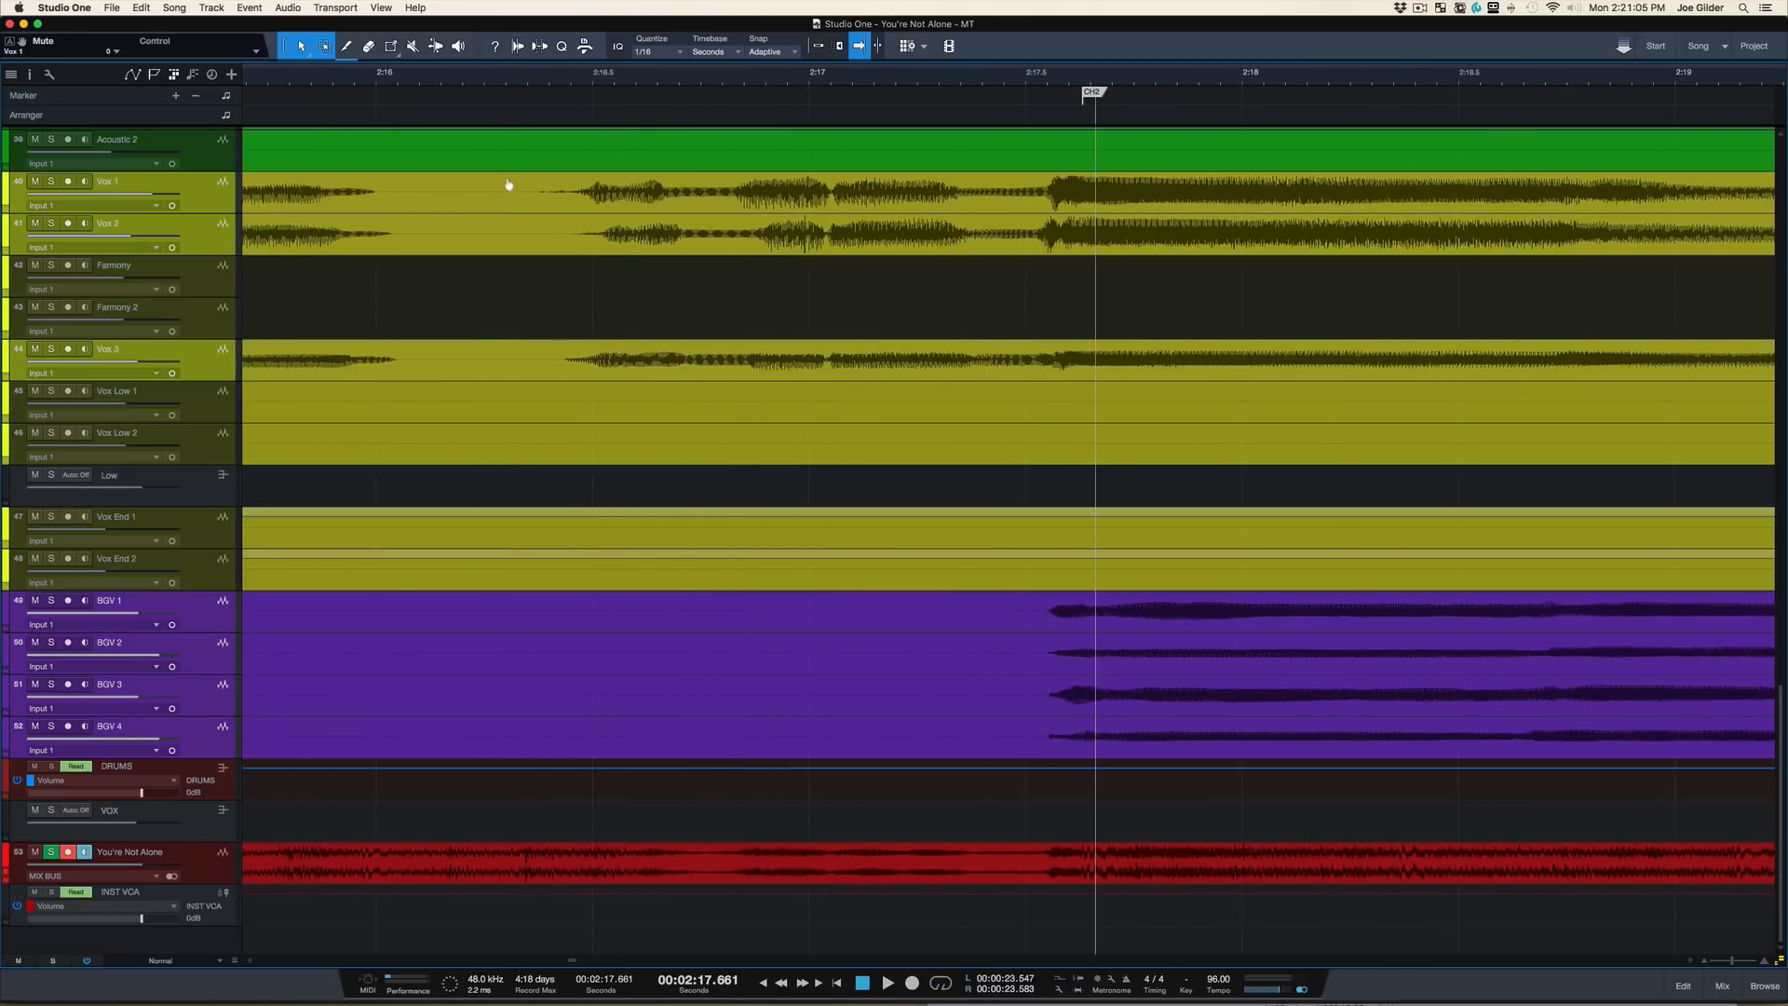
click(501, 224)
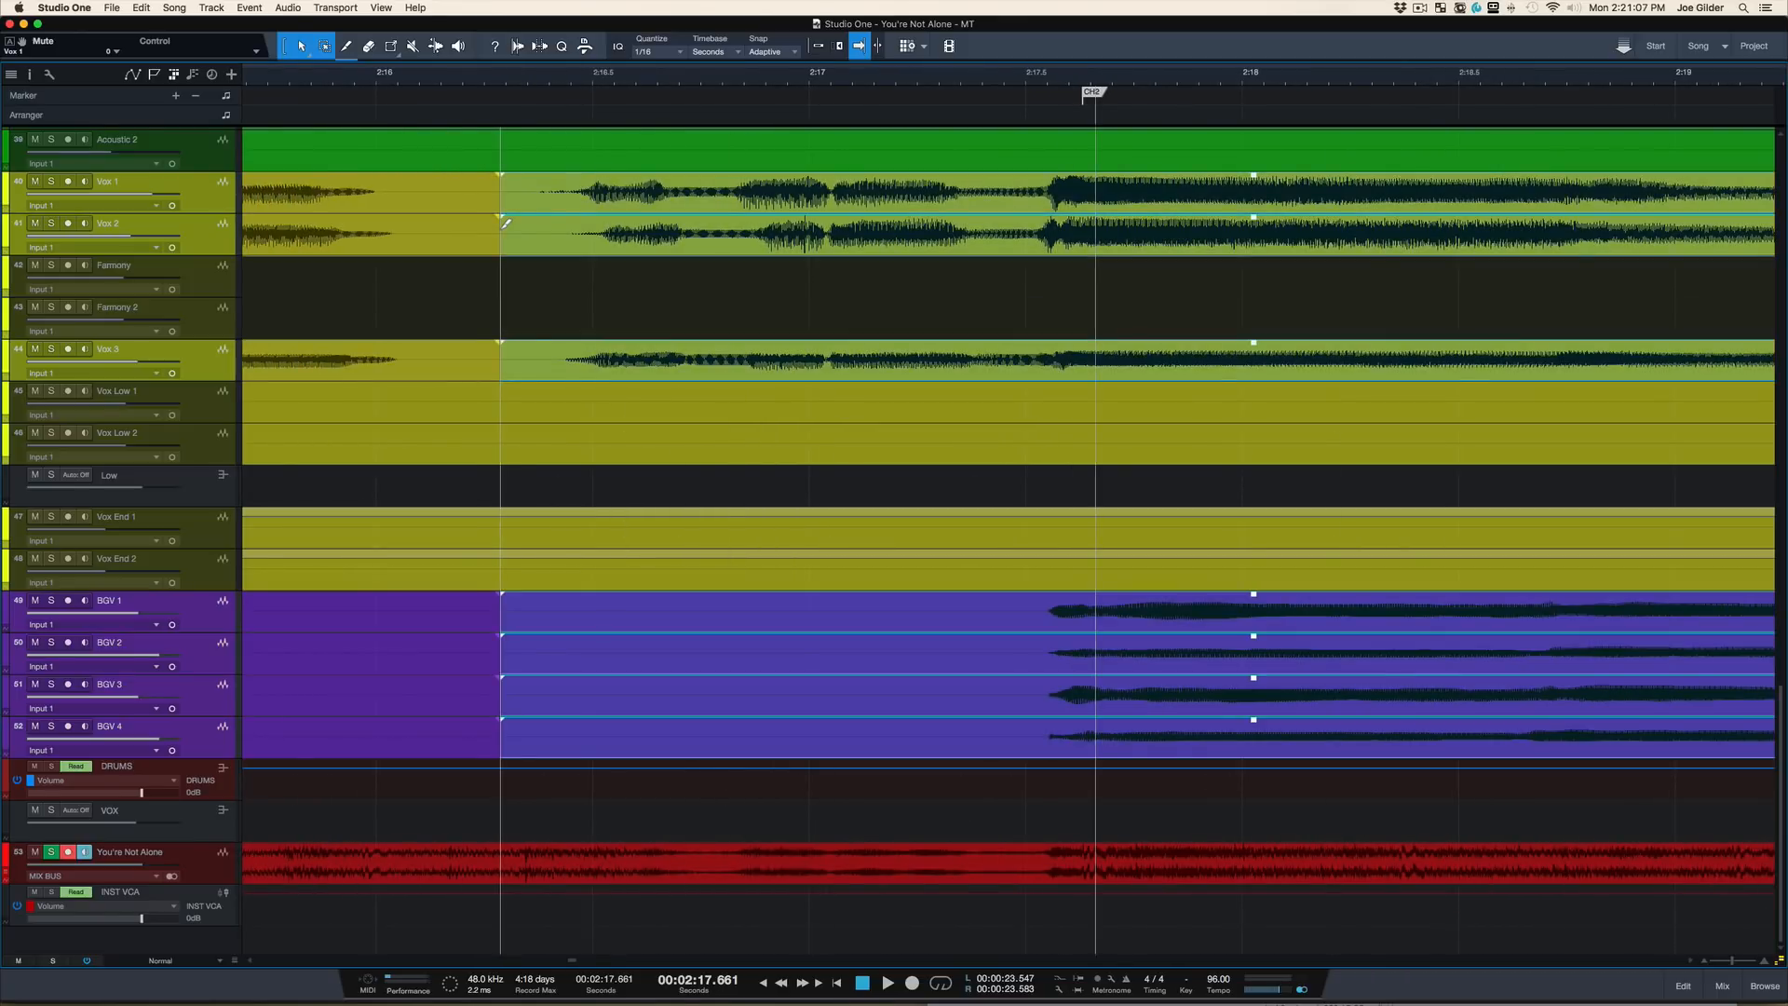
Step: Slip the audio inside the split vocal events about 0.07 s later, keeping the event boundaries in place
scroll(880, 260, right, 5)
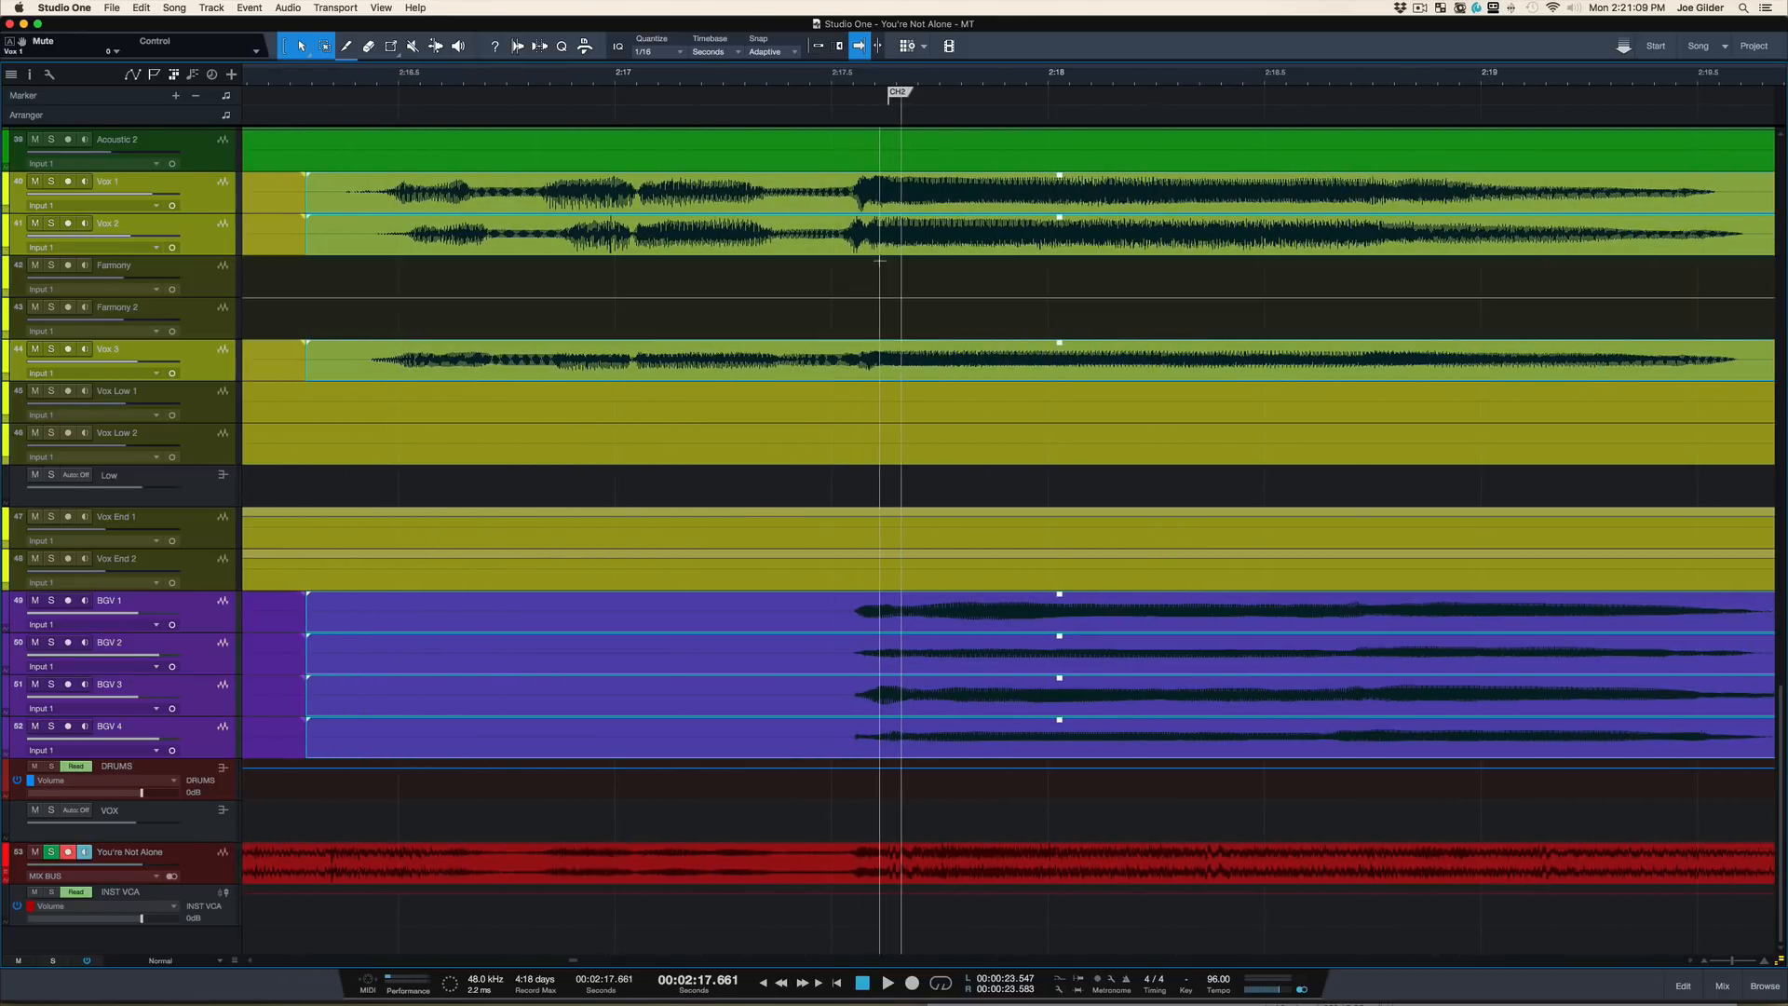
drag(857, 237, 887, 237)
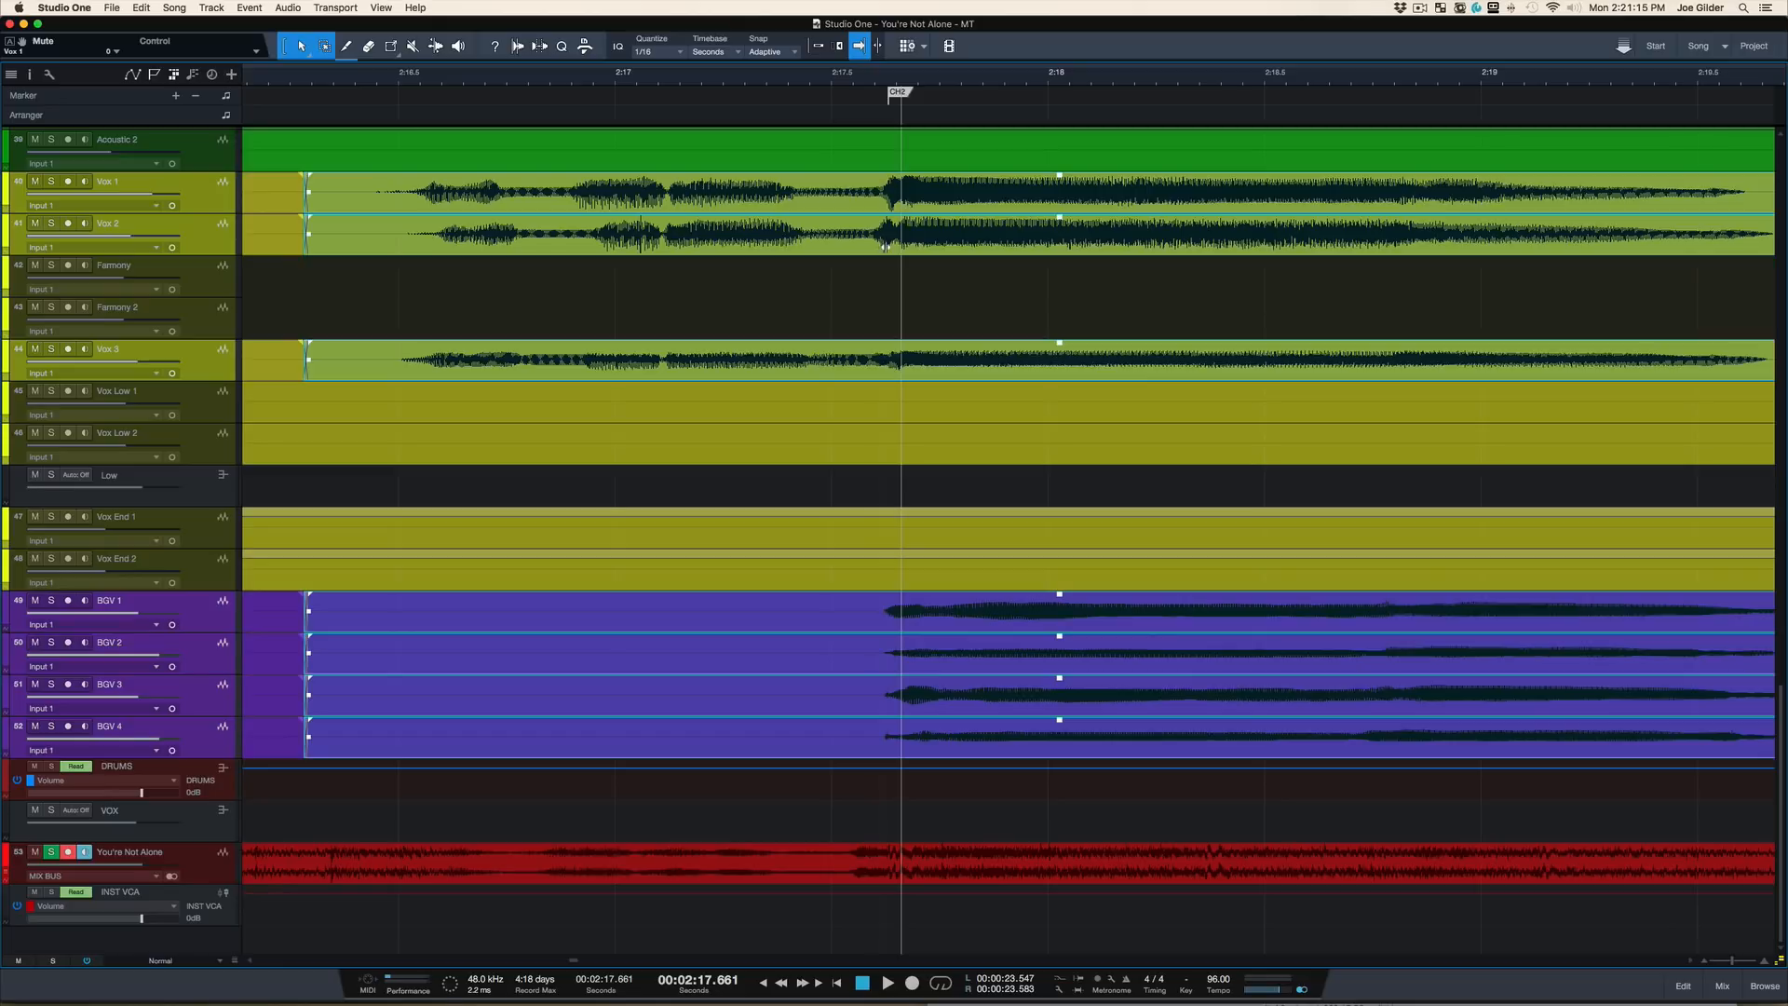
drag(886, 247, 888, 248)
drag(825, 78, 829, 56)
Step: Play the song from about 2:14.3 through the CH2 marker to hear the vocal timing
click(557, 82)
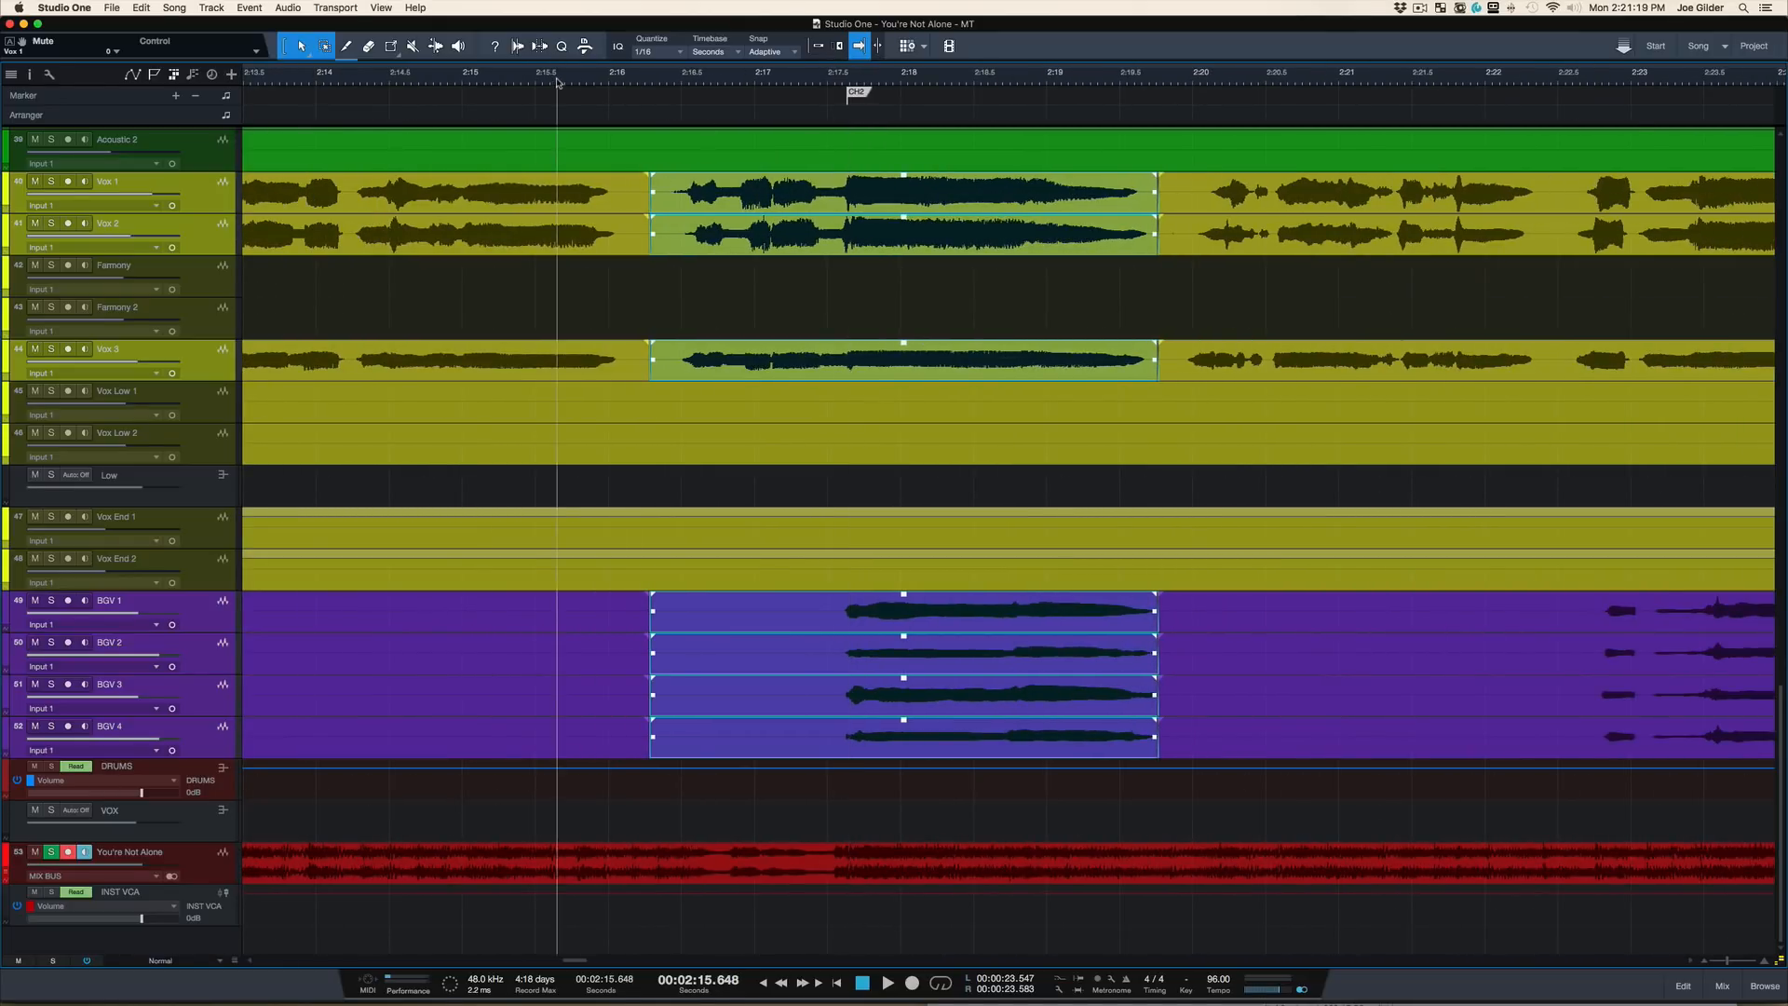
click(500, 82)
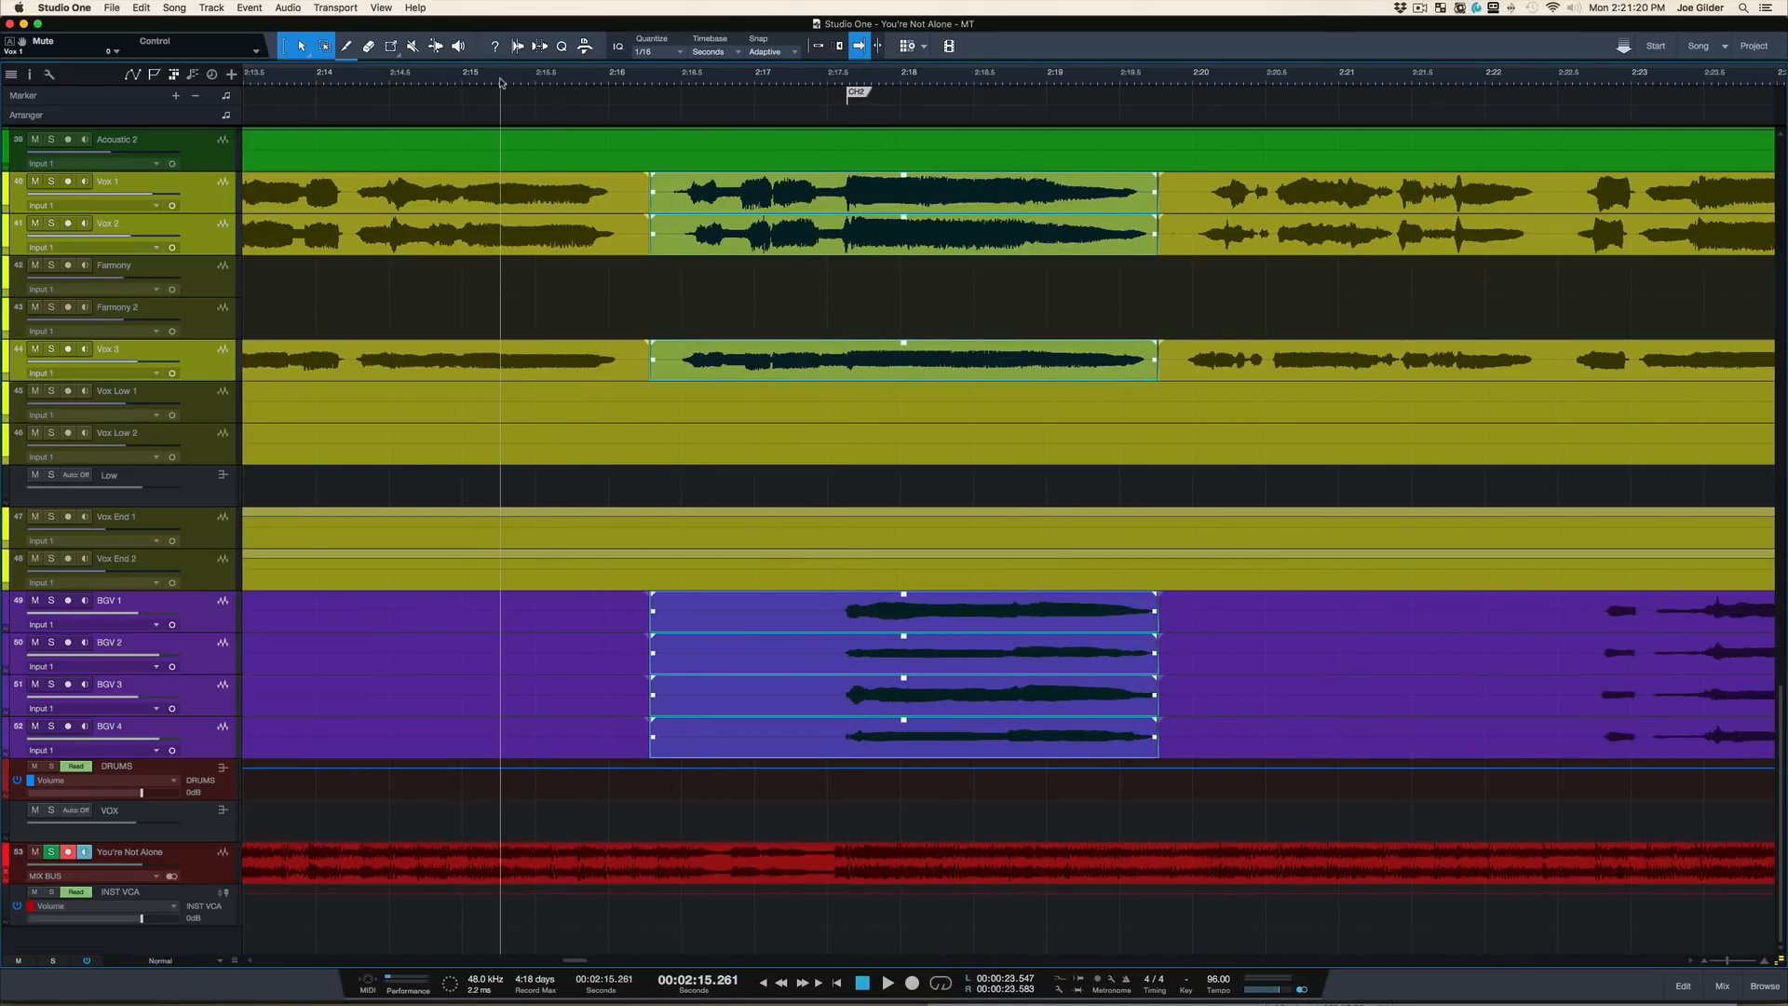
click(356, 84)
key(space)
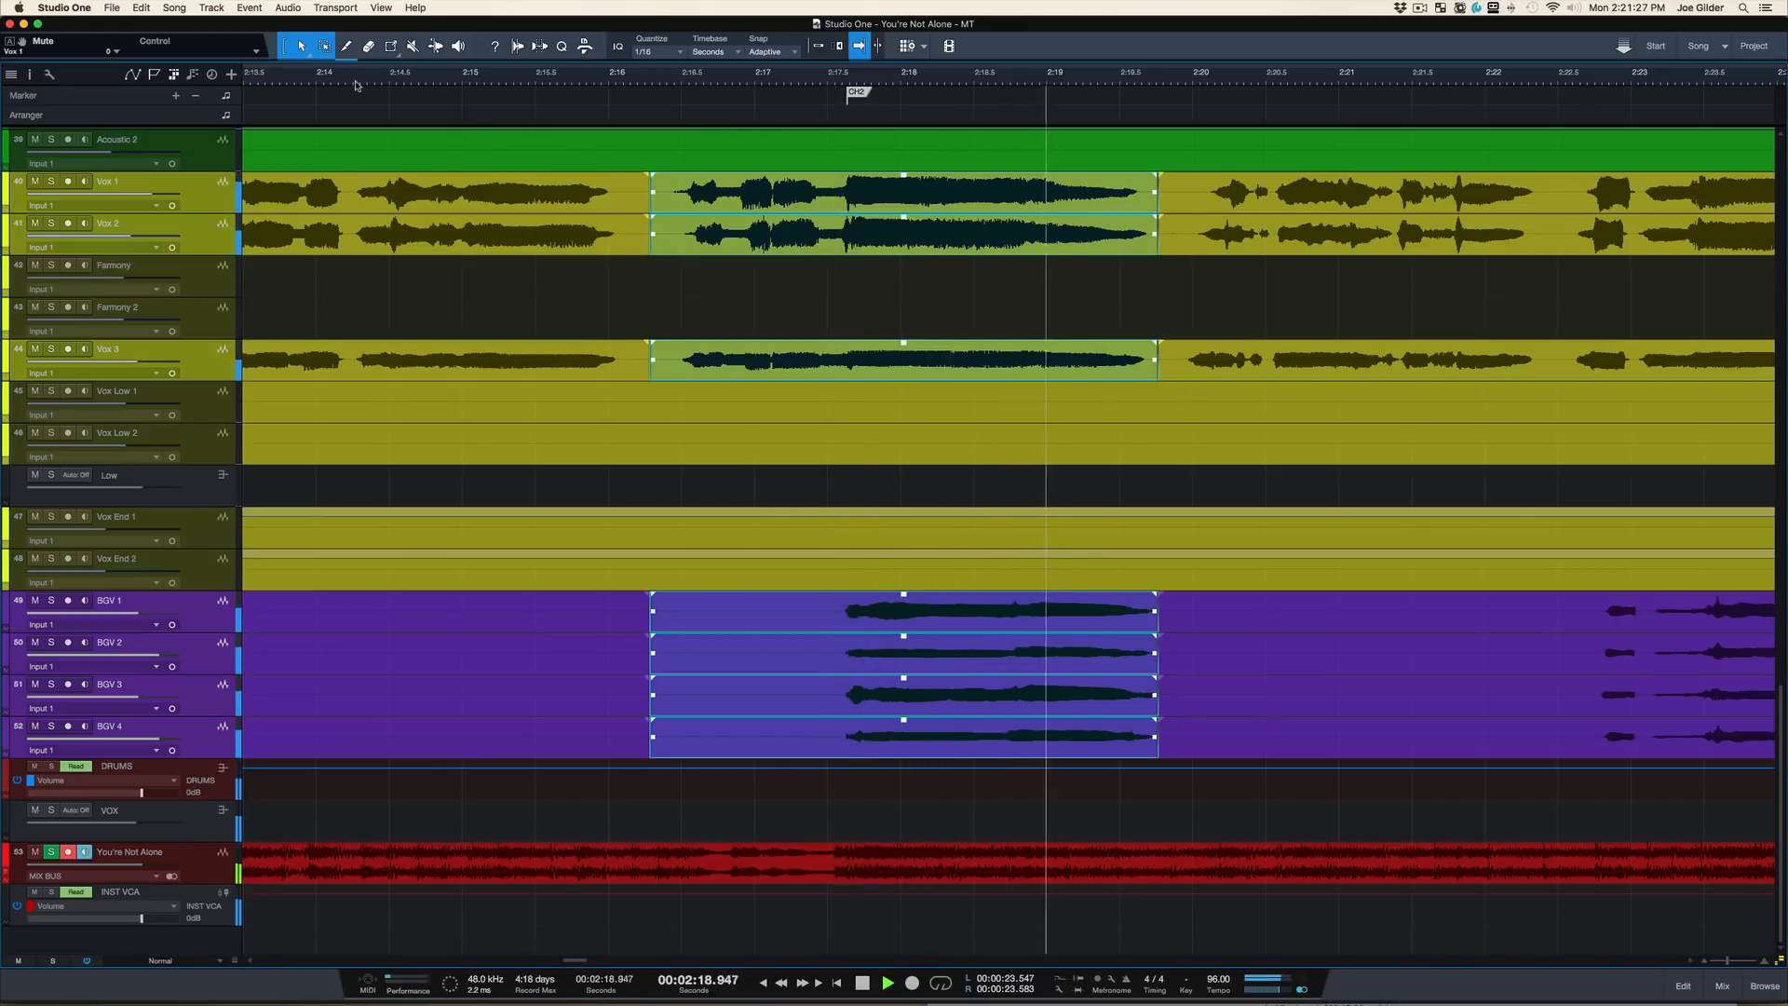
key(space)
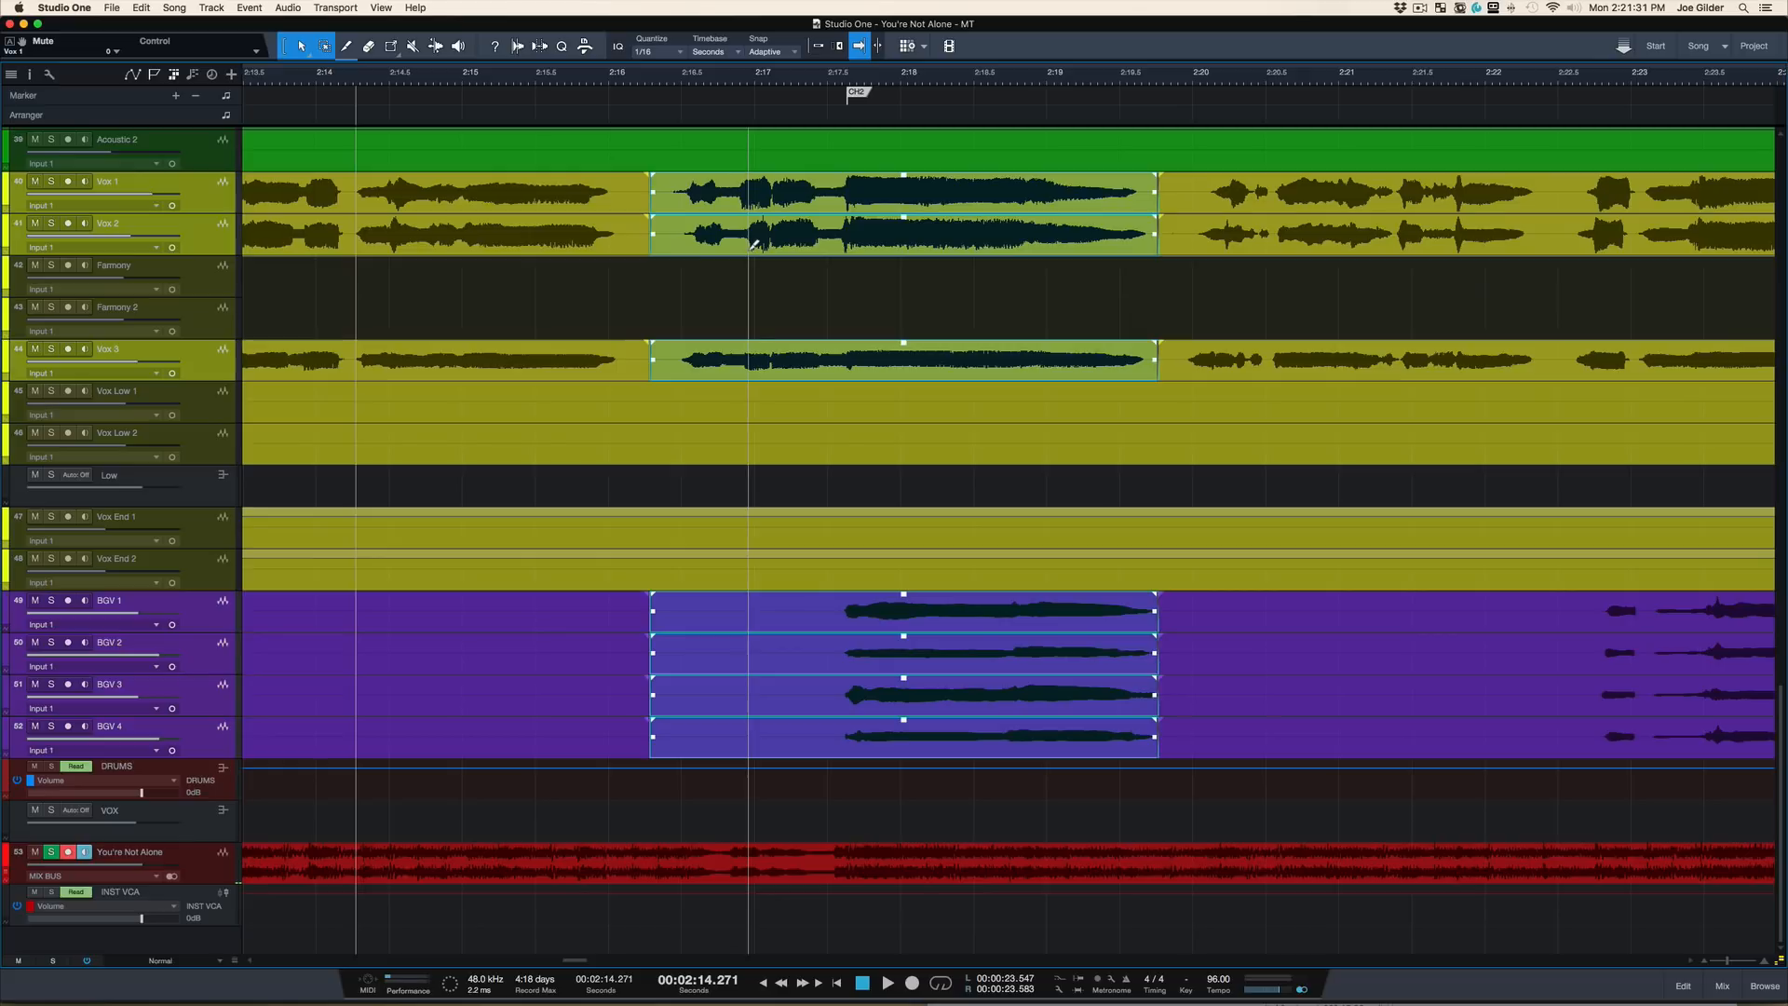
Step: Undo the first slip, and slip the audio in the split vocal events about 0.06 s later, bringing the phrase onset to the CH2 marker
drag(754, 245, 752, 246)
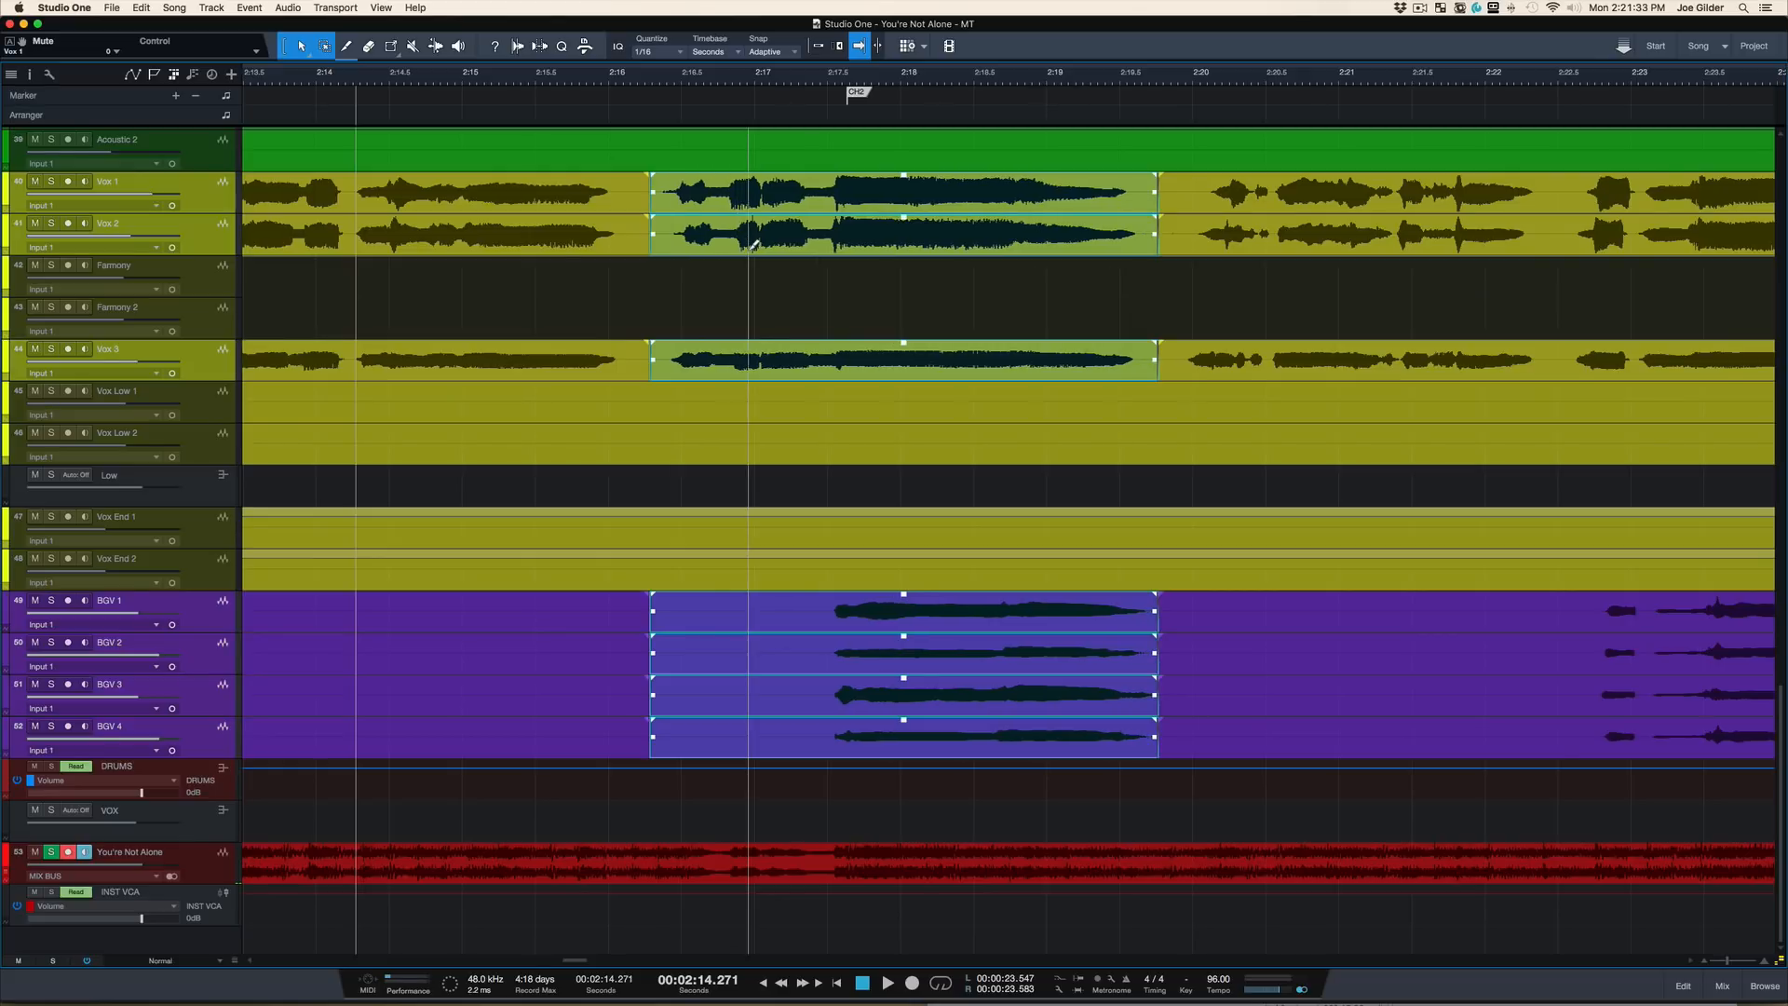
drag(849, 82, 843, 112)
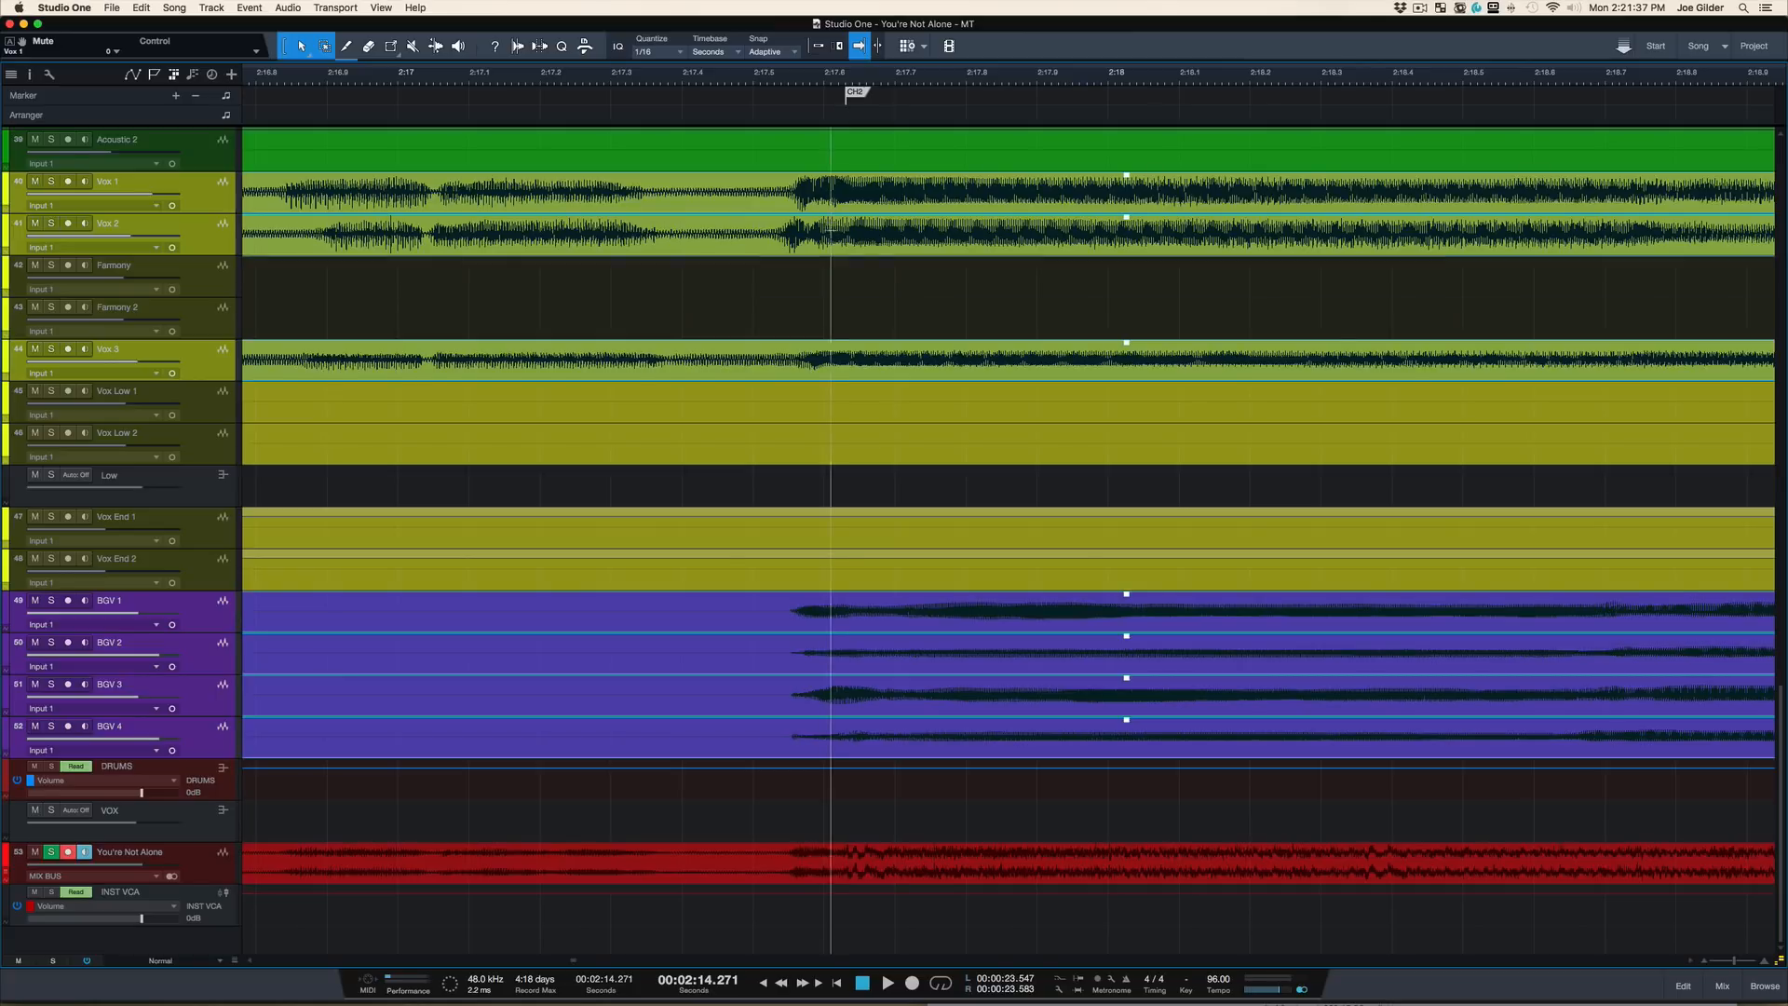
drag(813, 244, 857, 241)
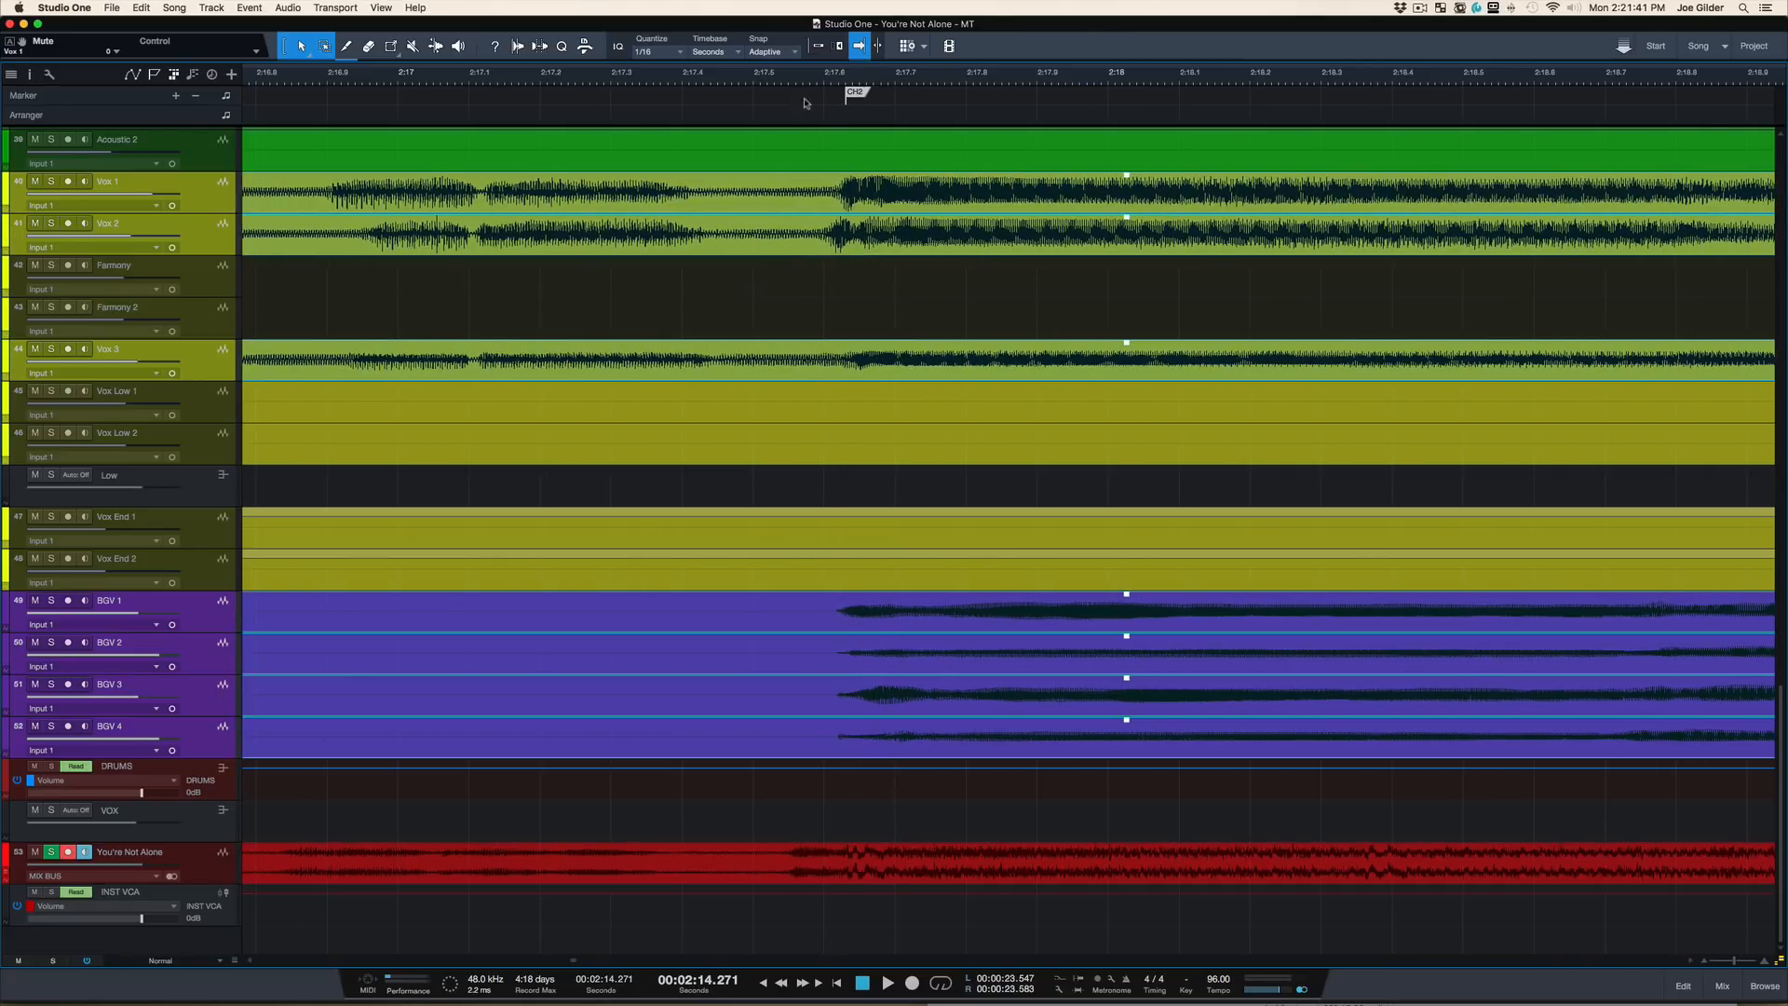
Step: Undo the last slip and play the passage from 2:14.271 twice to hear the original vocal timing
scroll(780, 131, down, 5)
key(ctrl+z)
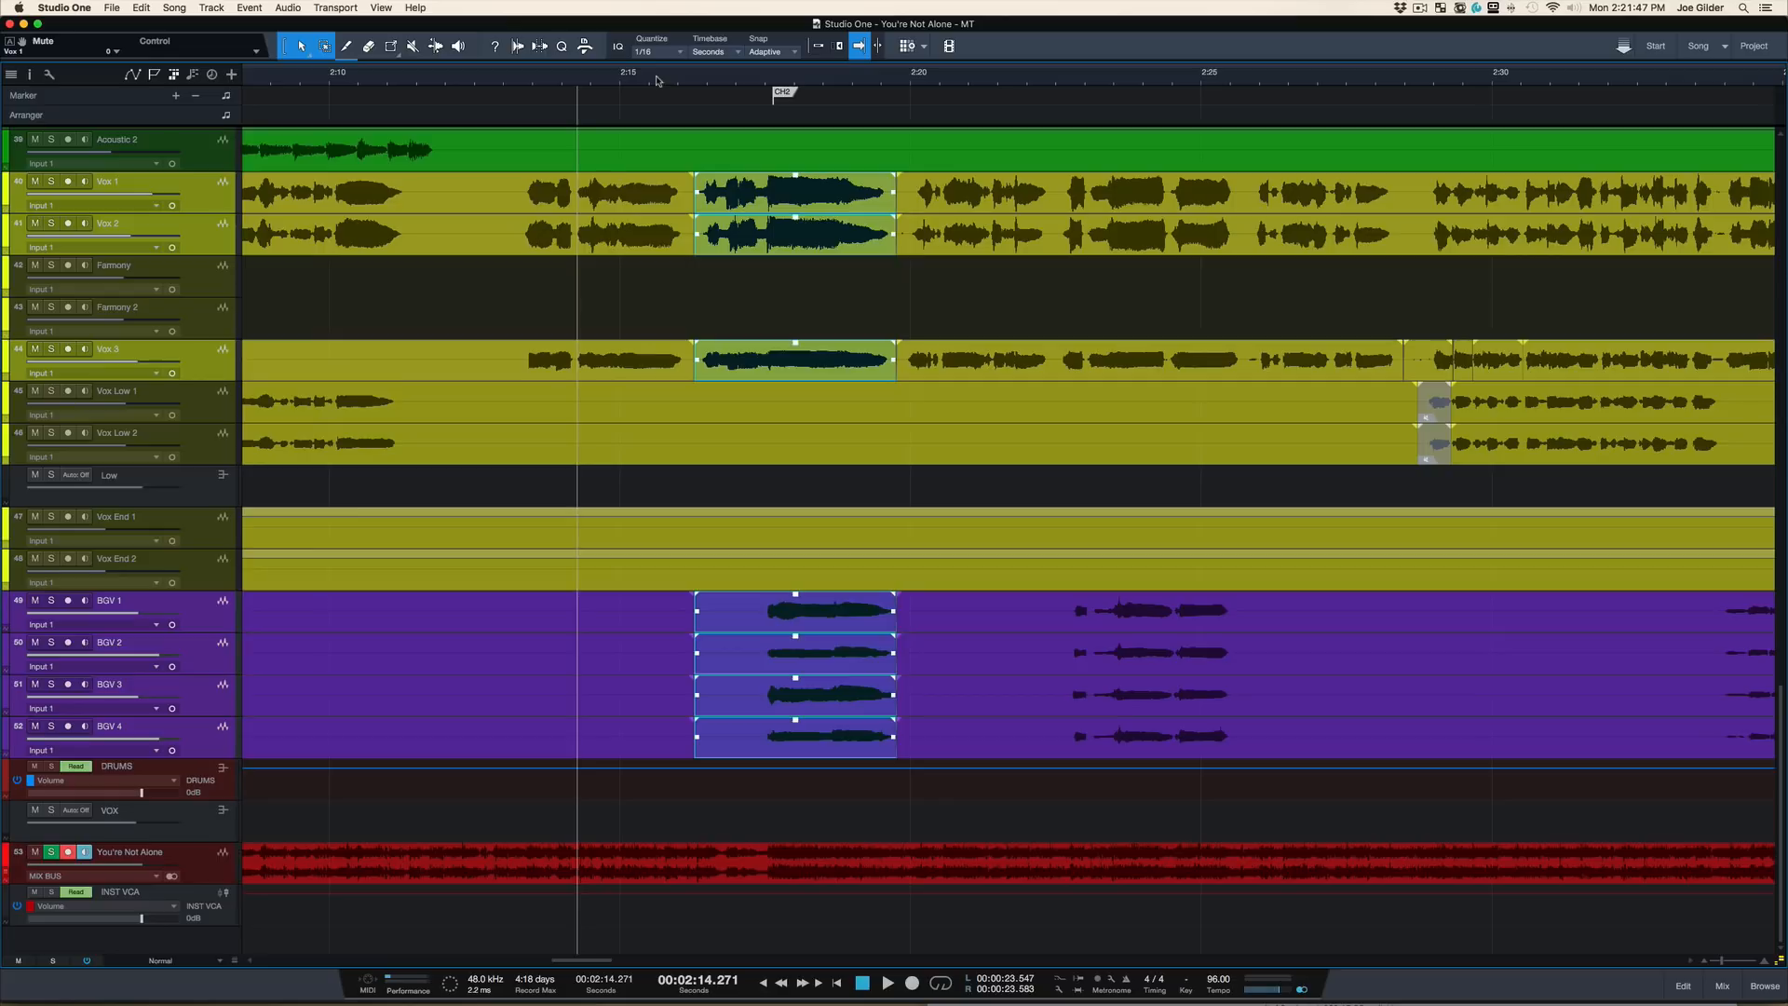
key(space)
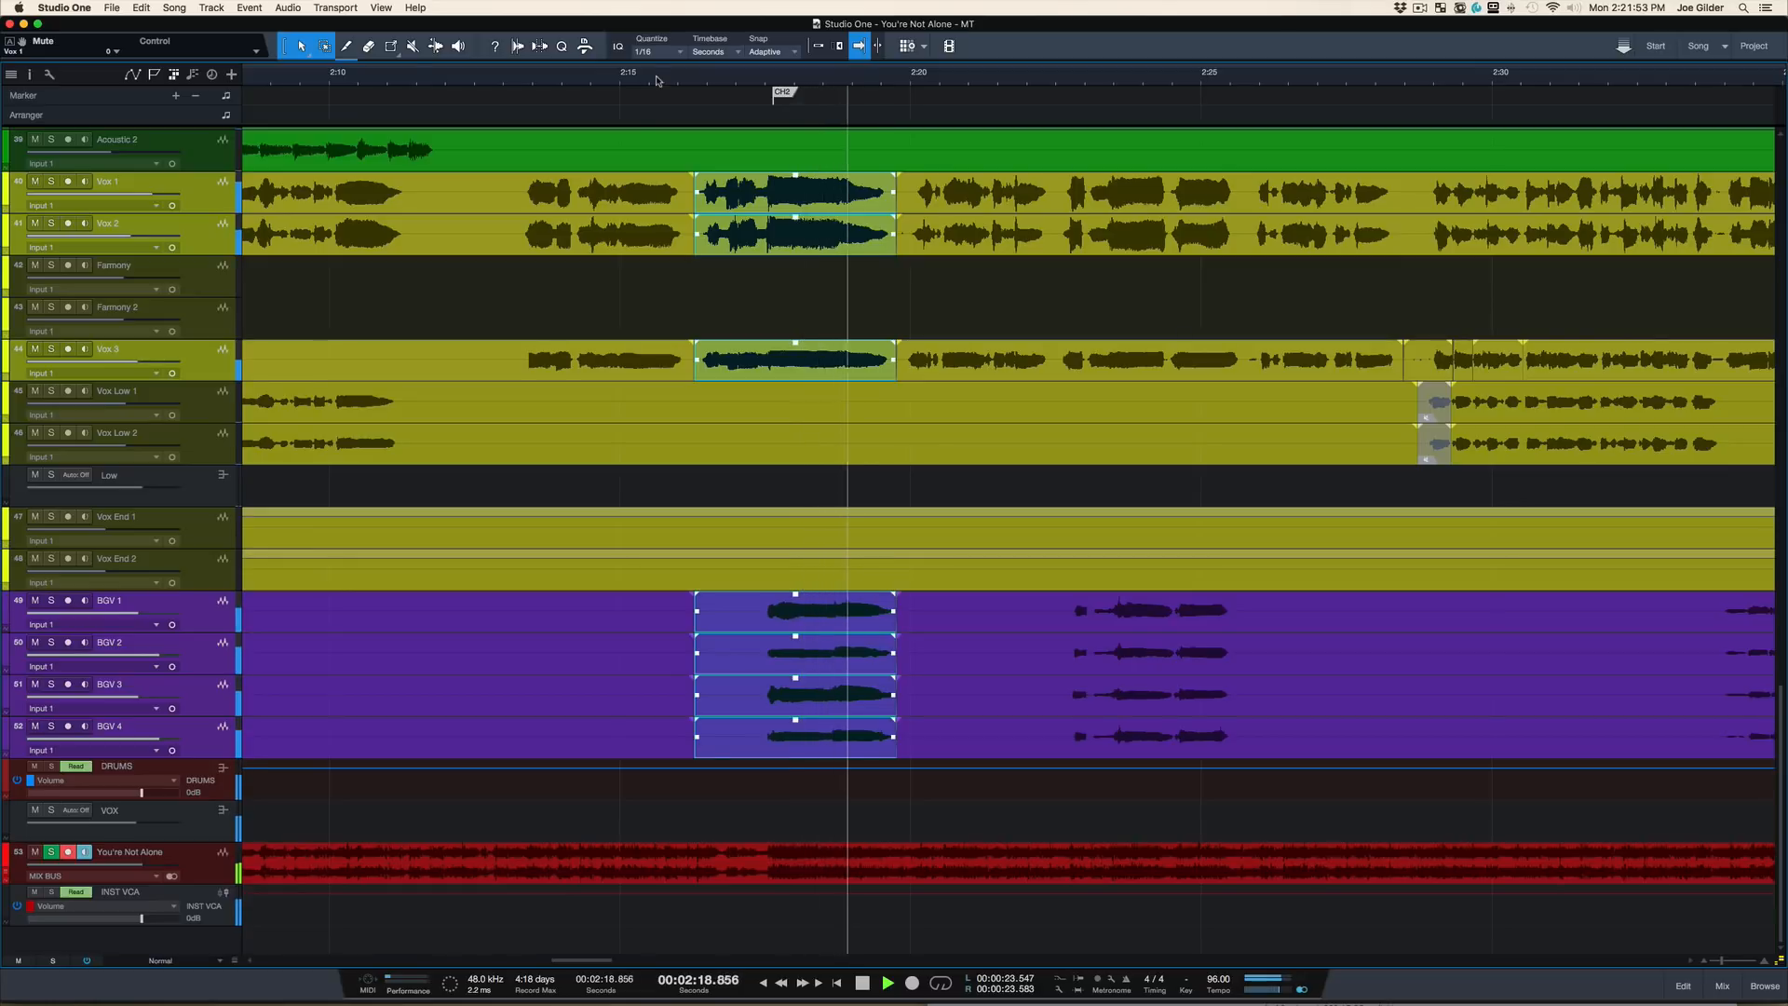
key(space)
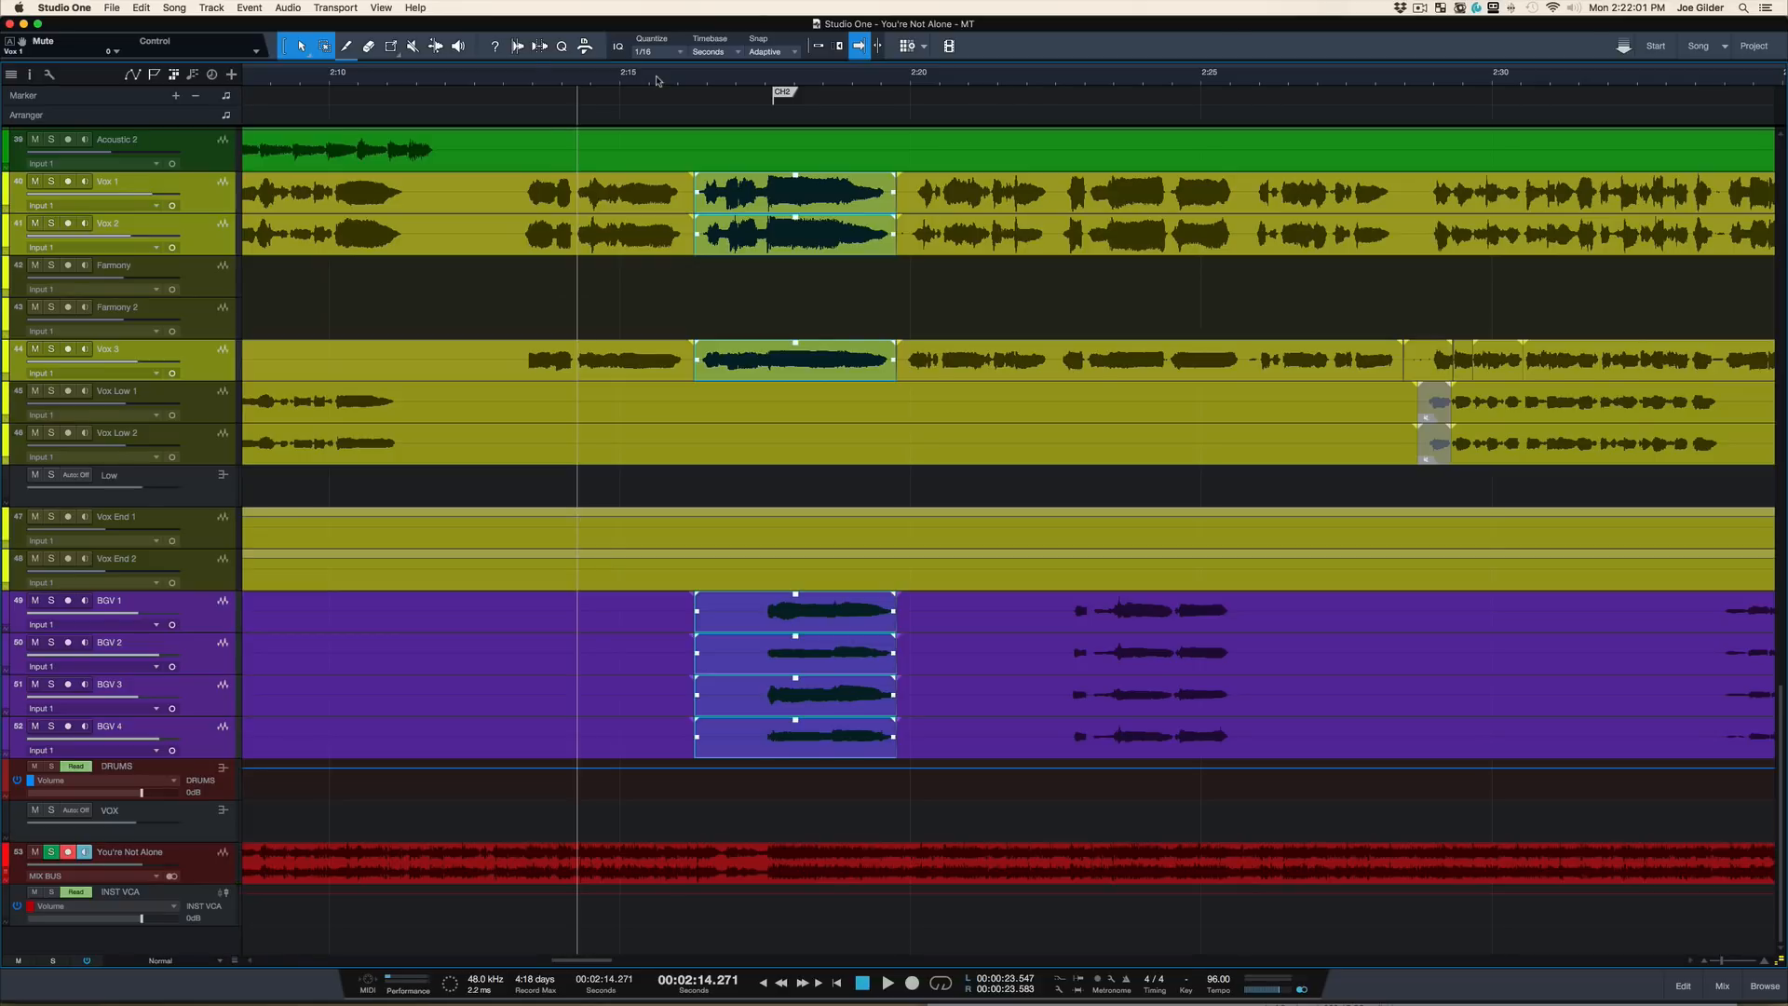
key(space)
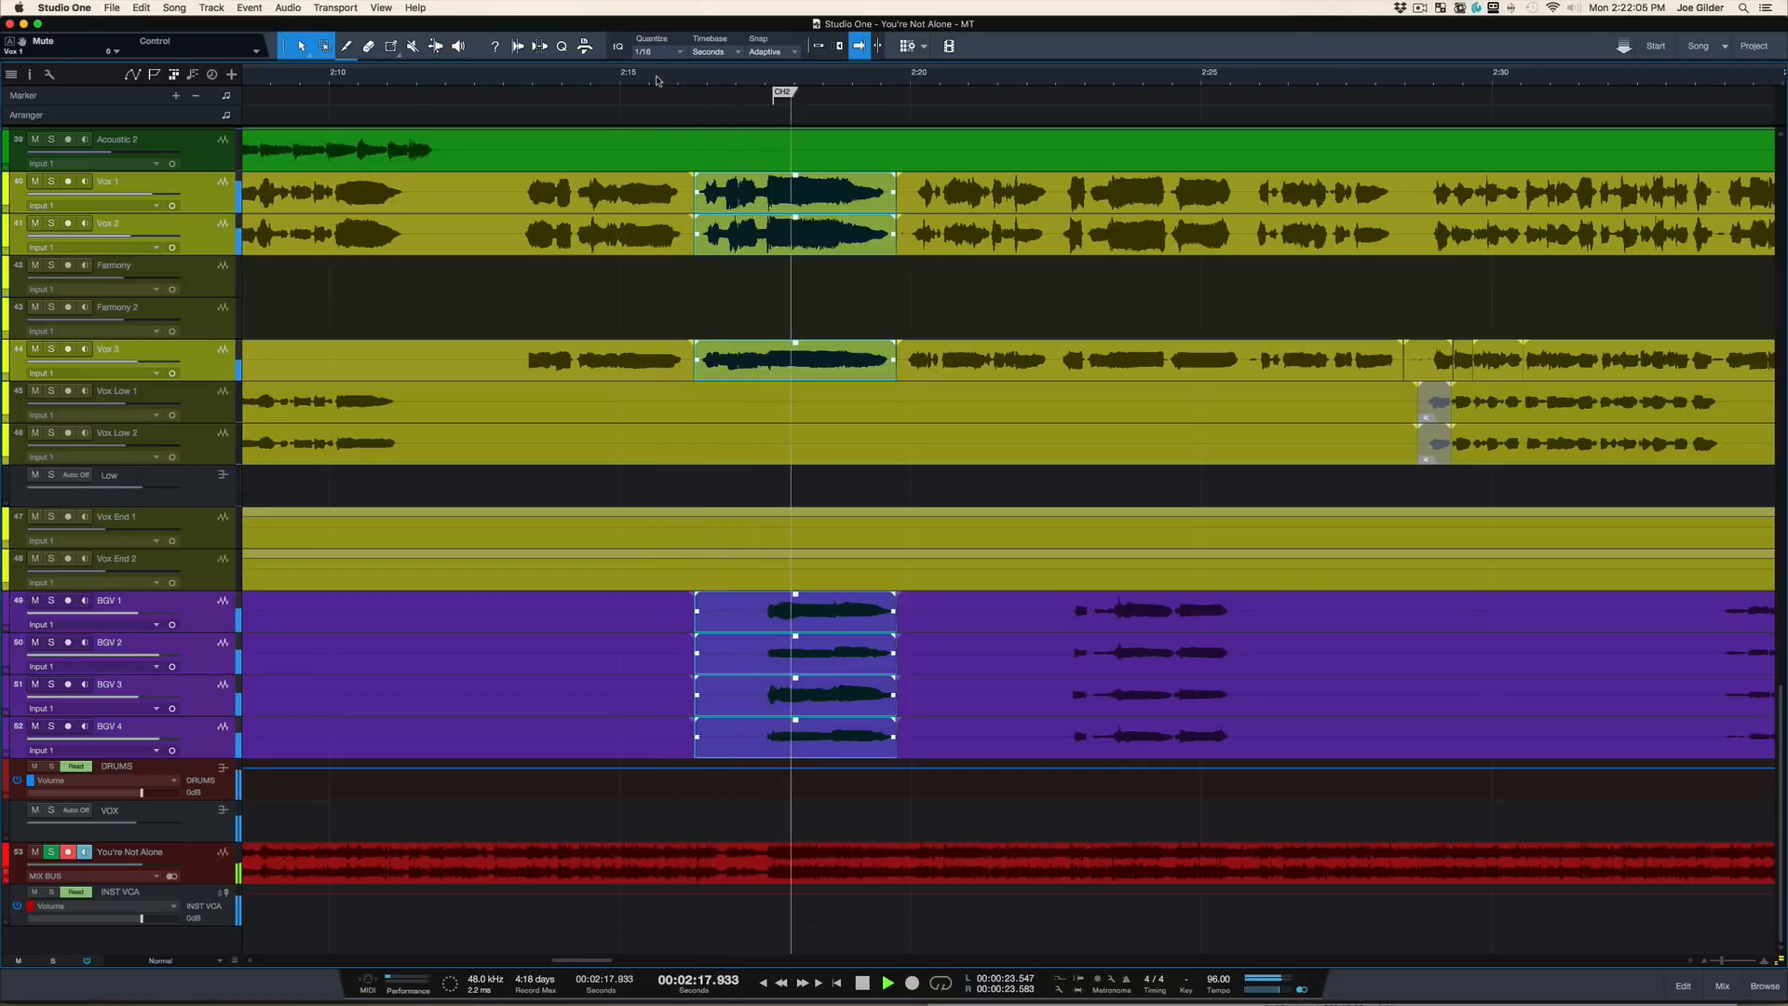
key(space)
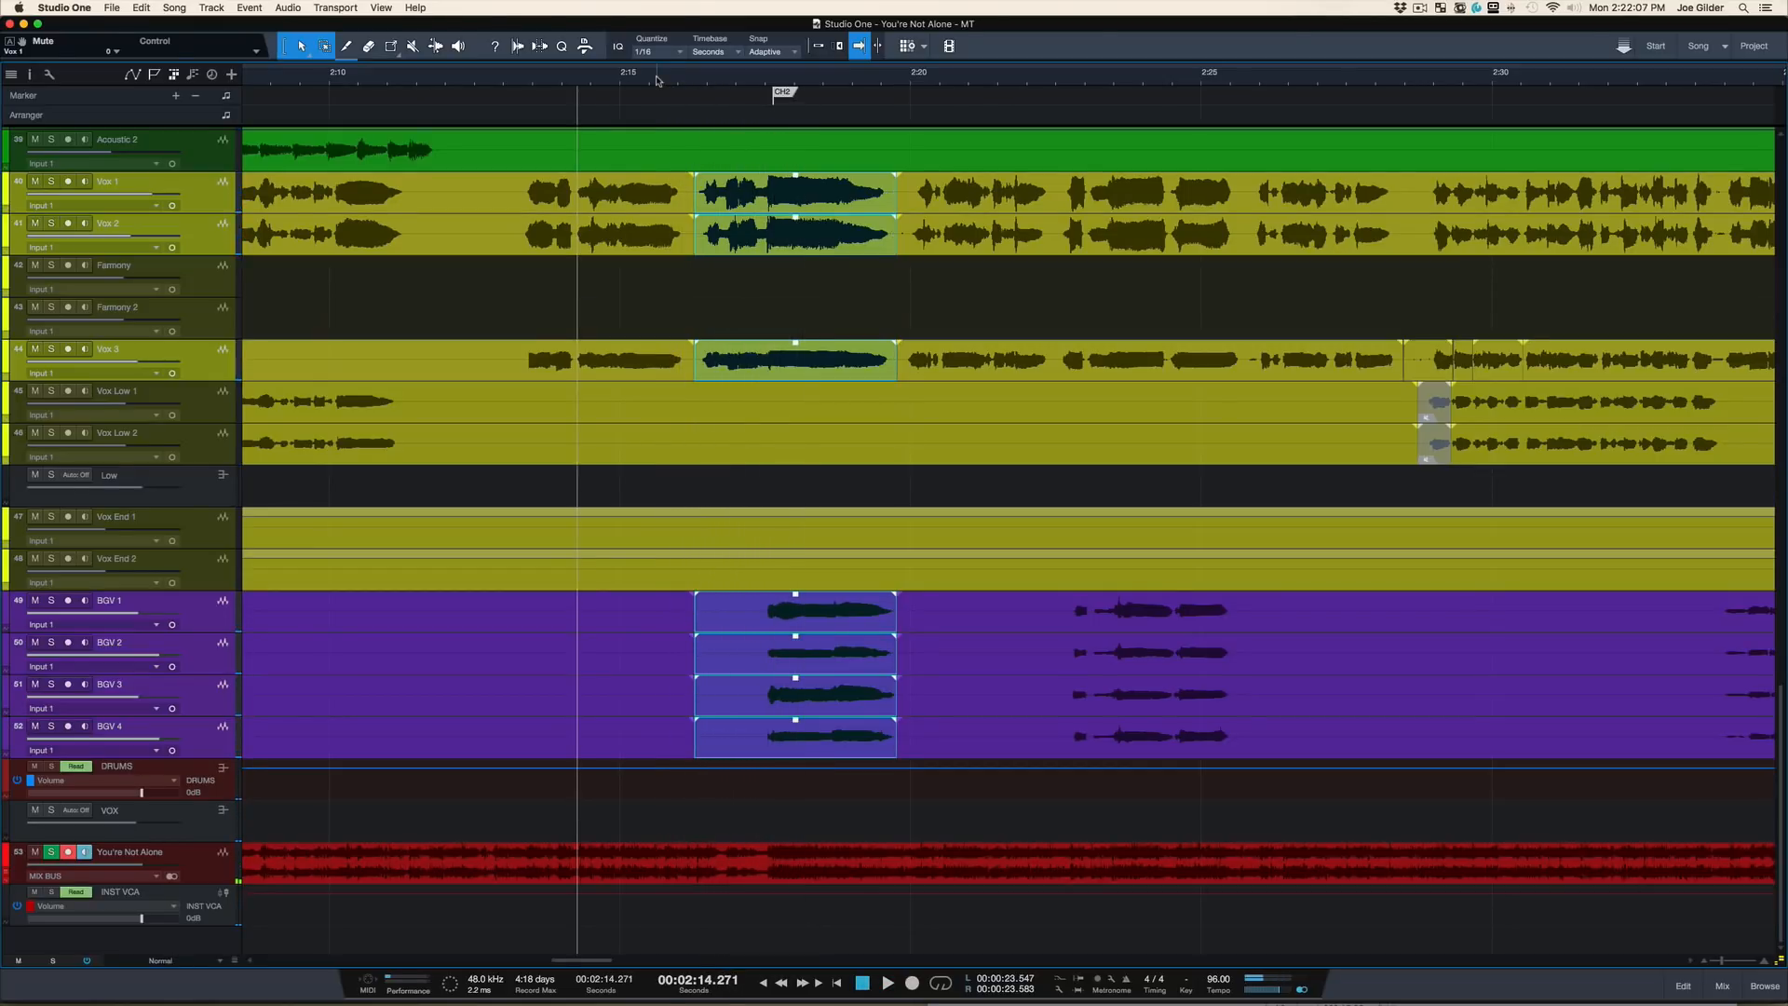
Step: Restore the later vocal timing and play the passage from 2:14.271 for comparison
key(space)
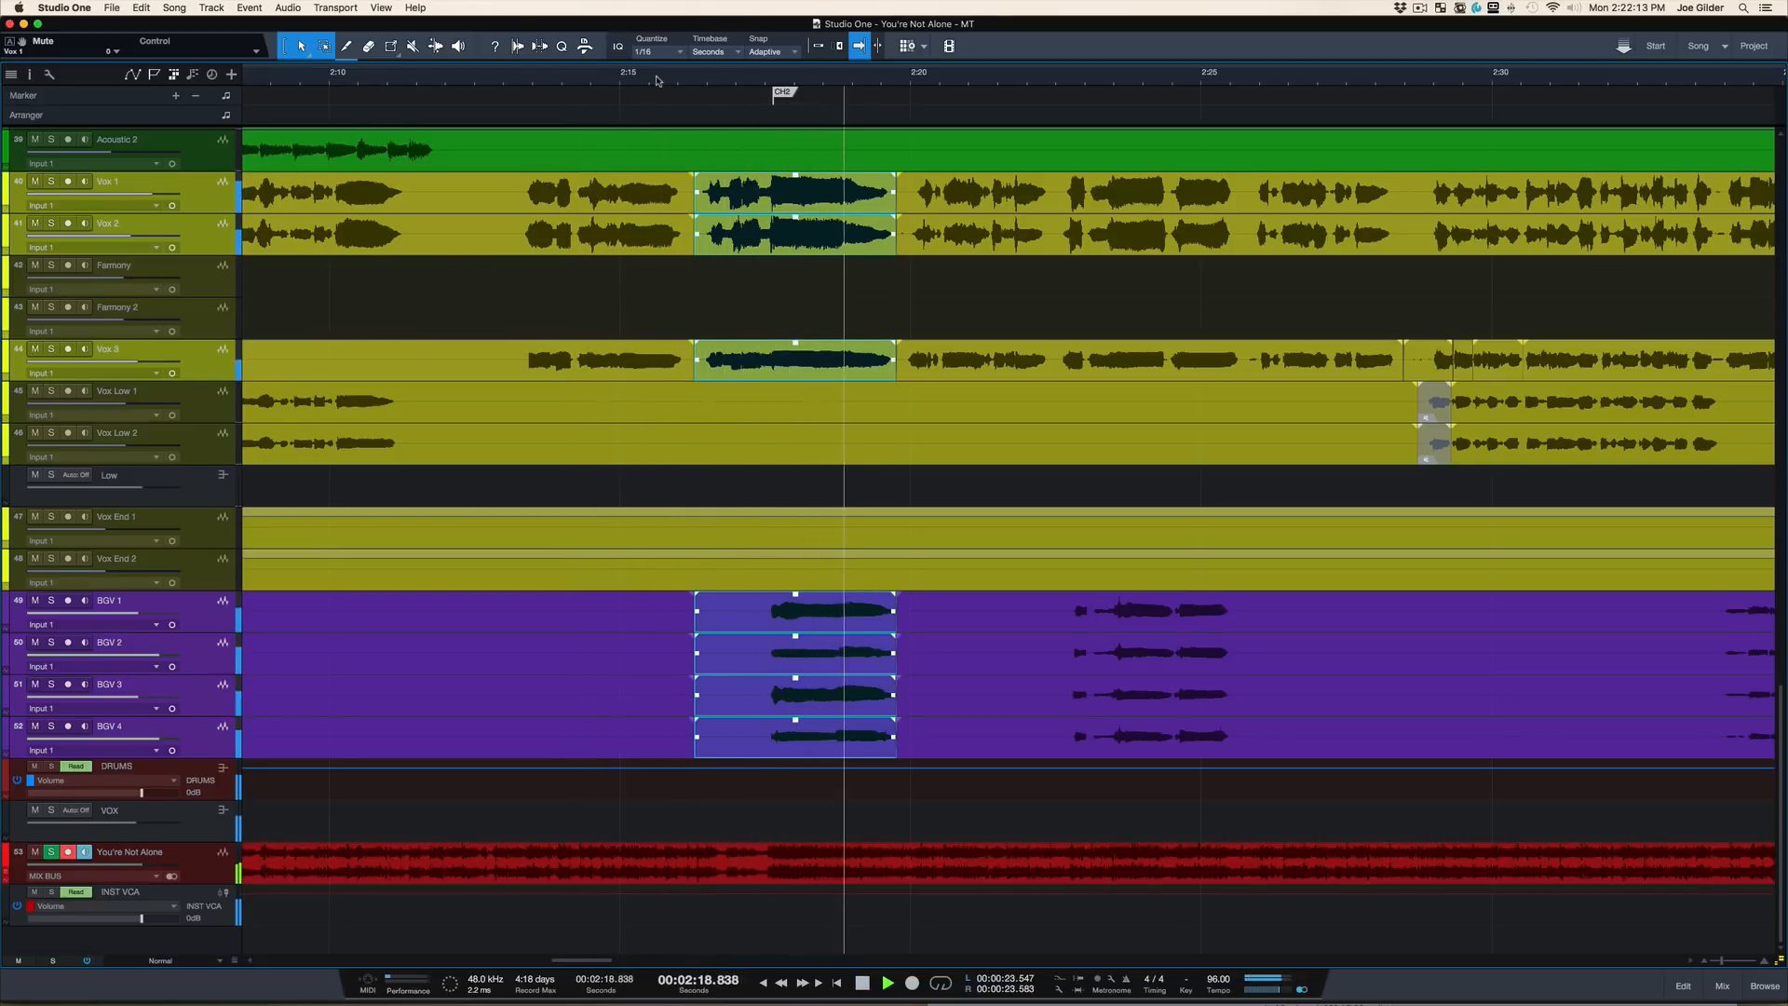
key(space)
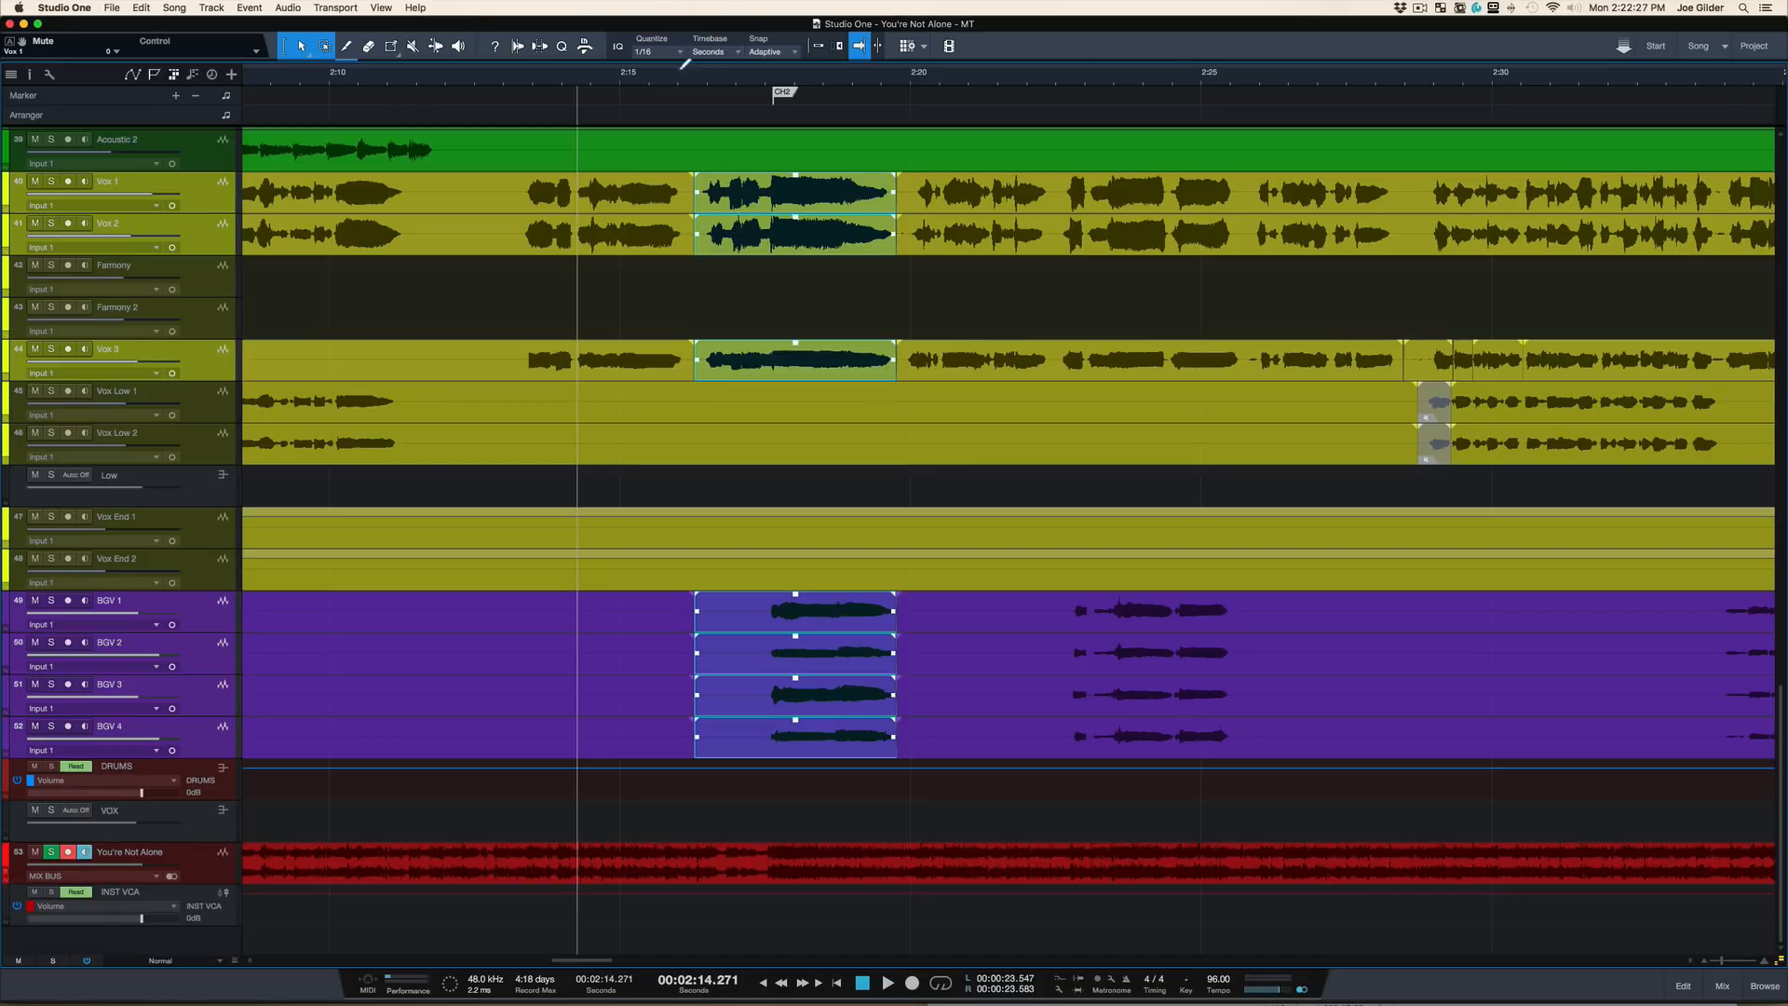
drag(673, 88, 672, 61)
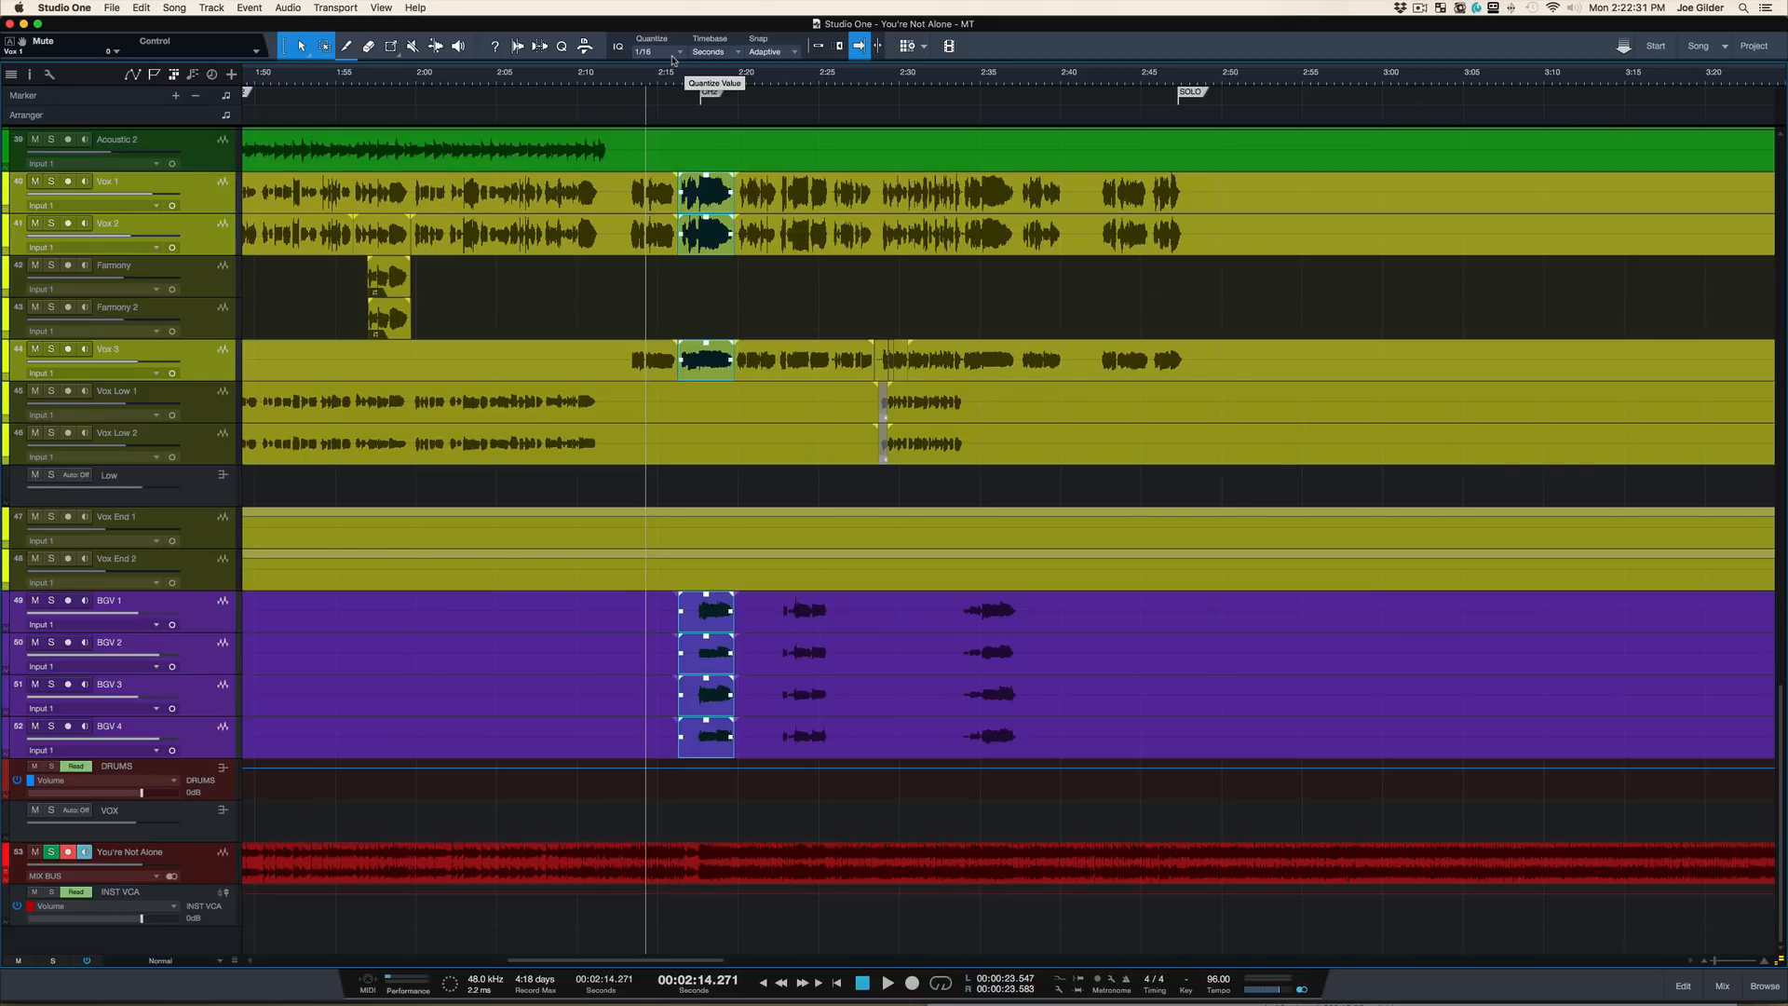
Step: Play the song from 2:07.712 through the CH2 marker to hear the corrected vocal timing in context
drag(689, 88, 689, 125)
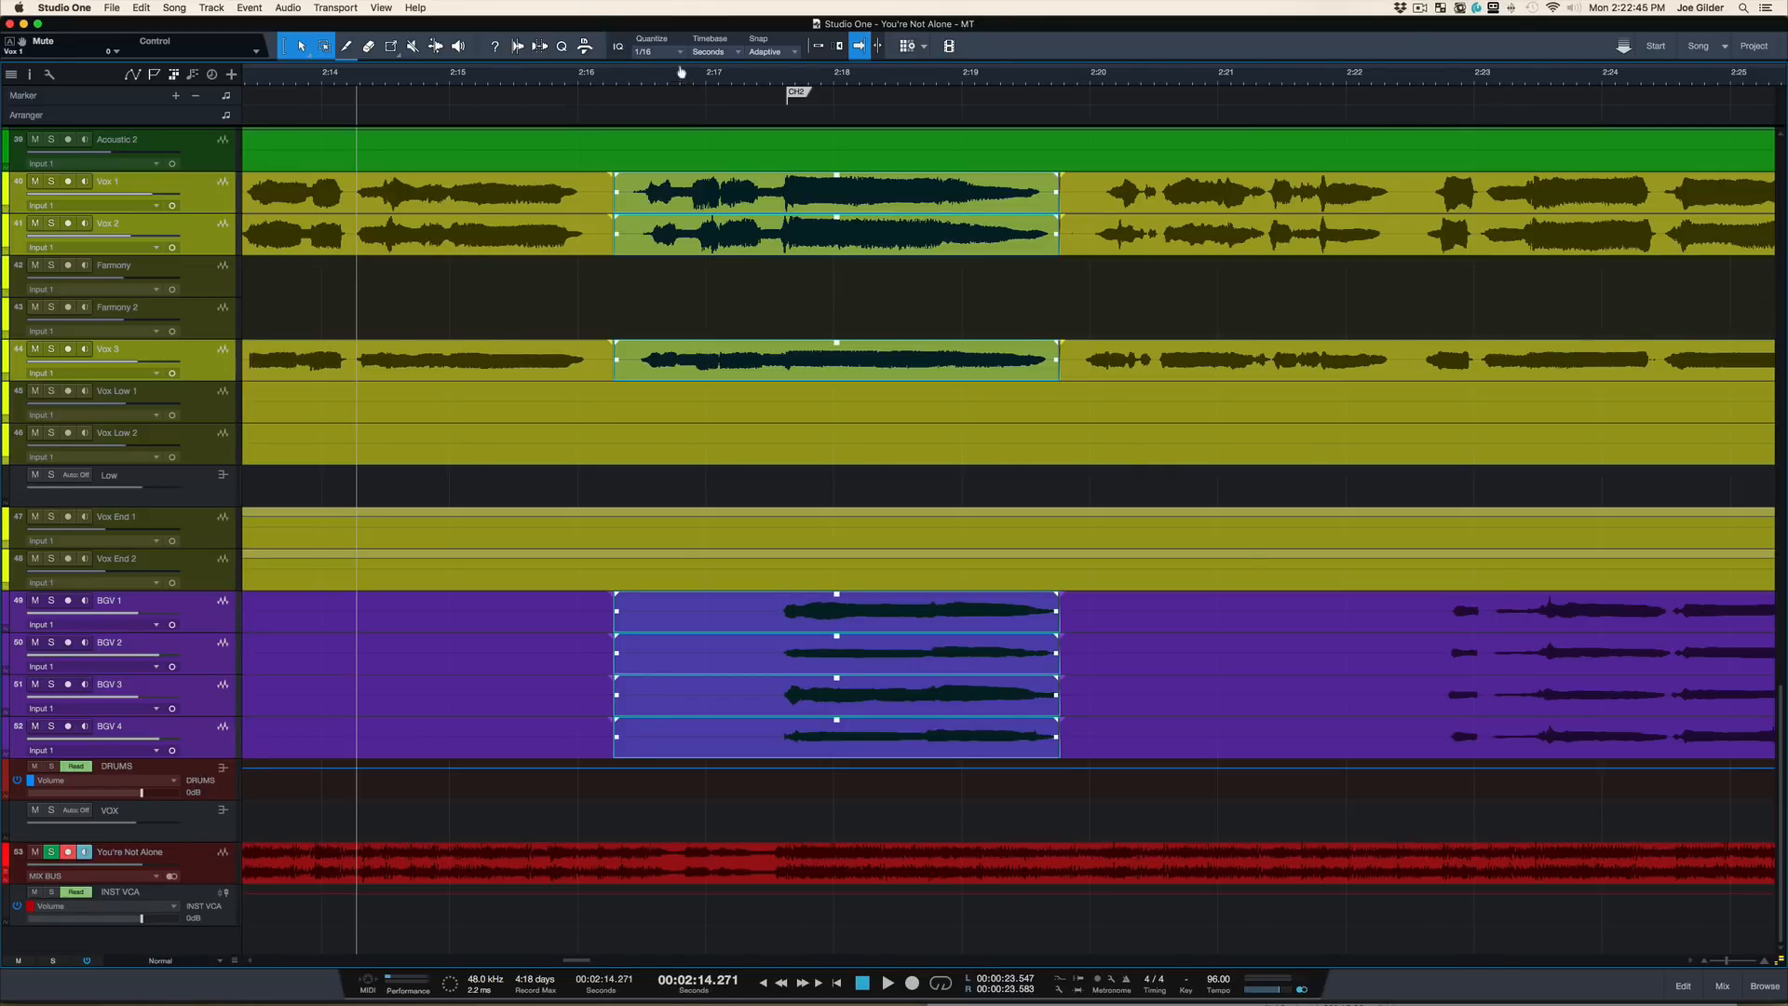
drag(682, 75, 685, 160)
click(398, 82)
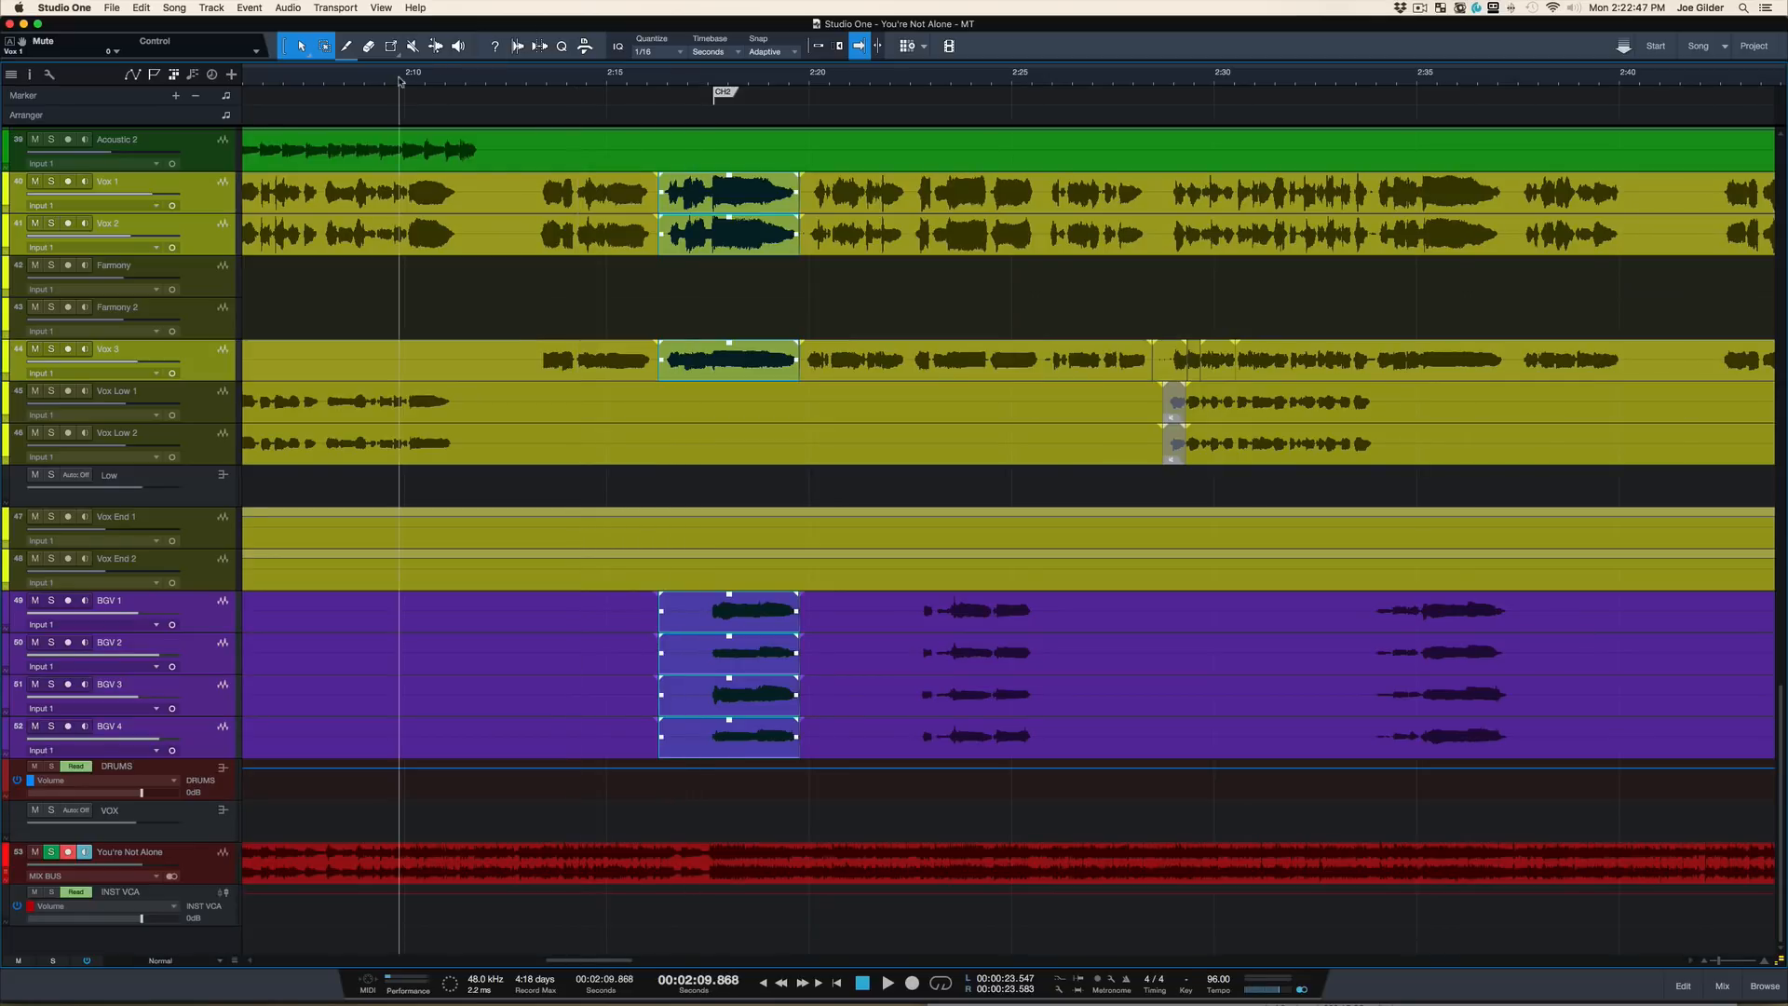
click(311, 86)
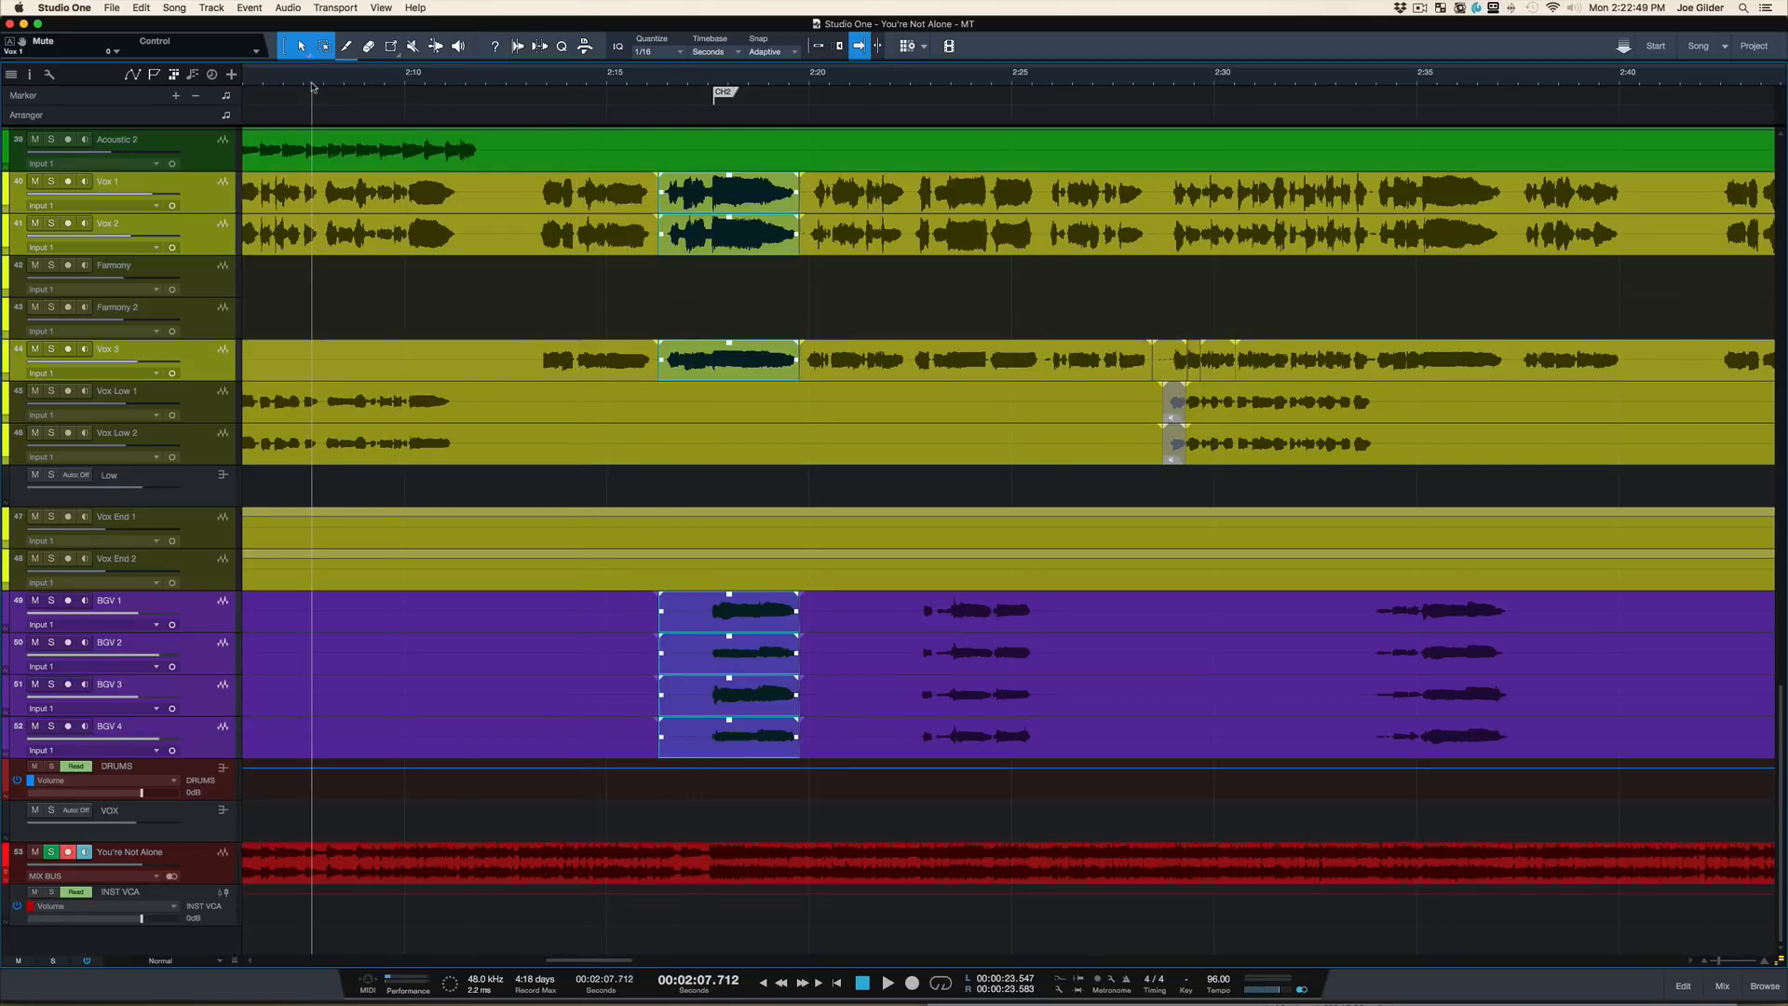
scroll(373, 187, left, 3)
key(space)
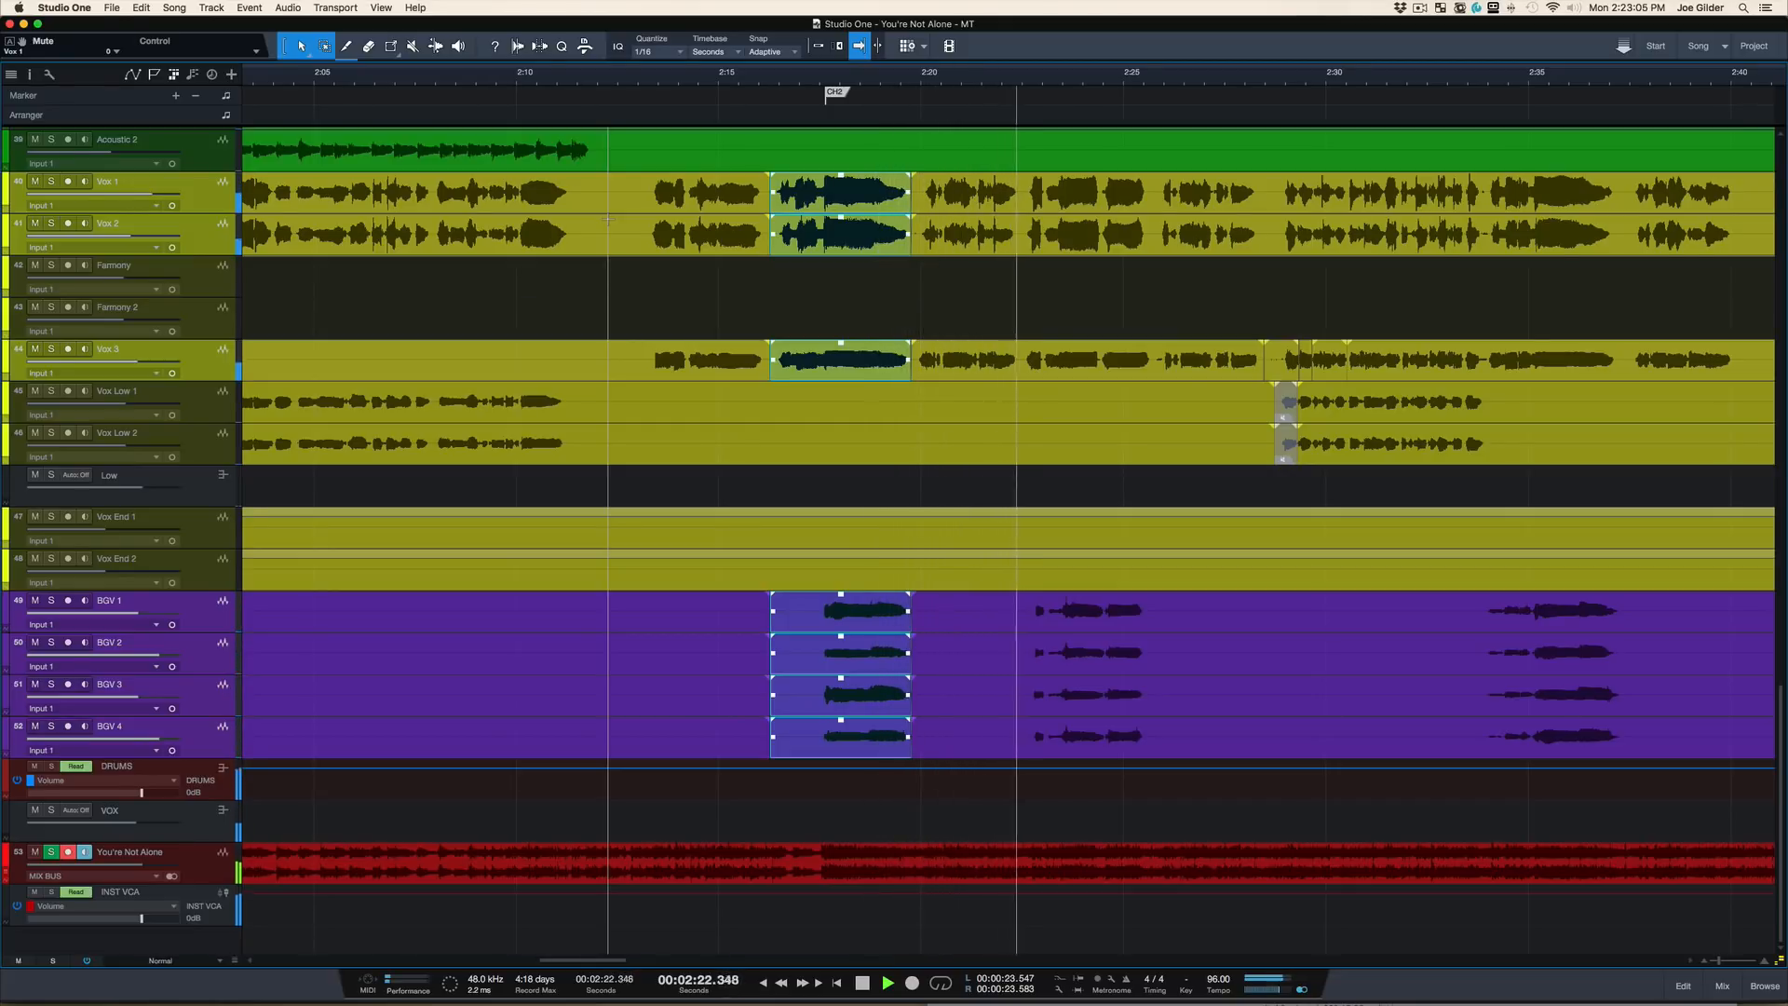
key(space)
Step: Switch to the TextEdit notes and delete the "check downbeat of Ch2" and "Gtr before CH2 too loud" items
key(super+Tab)
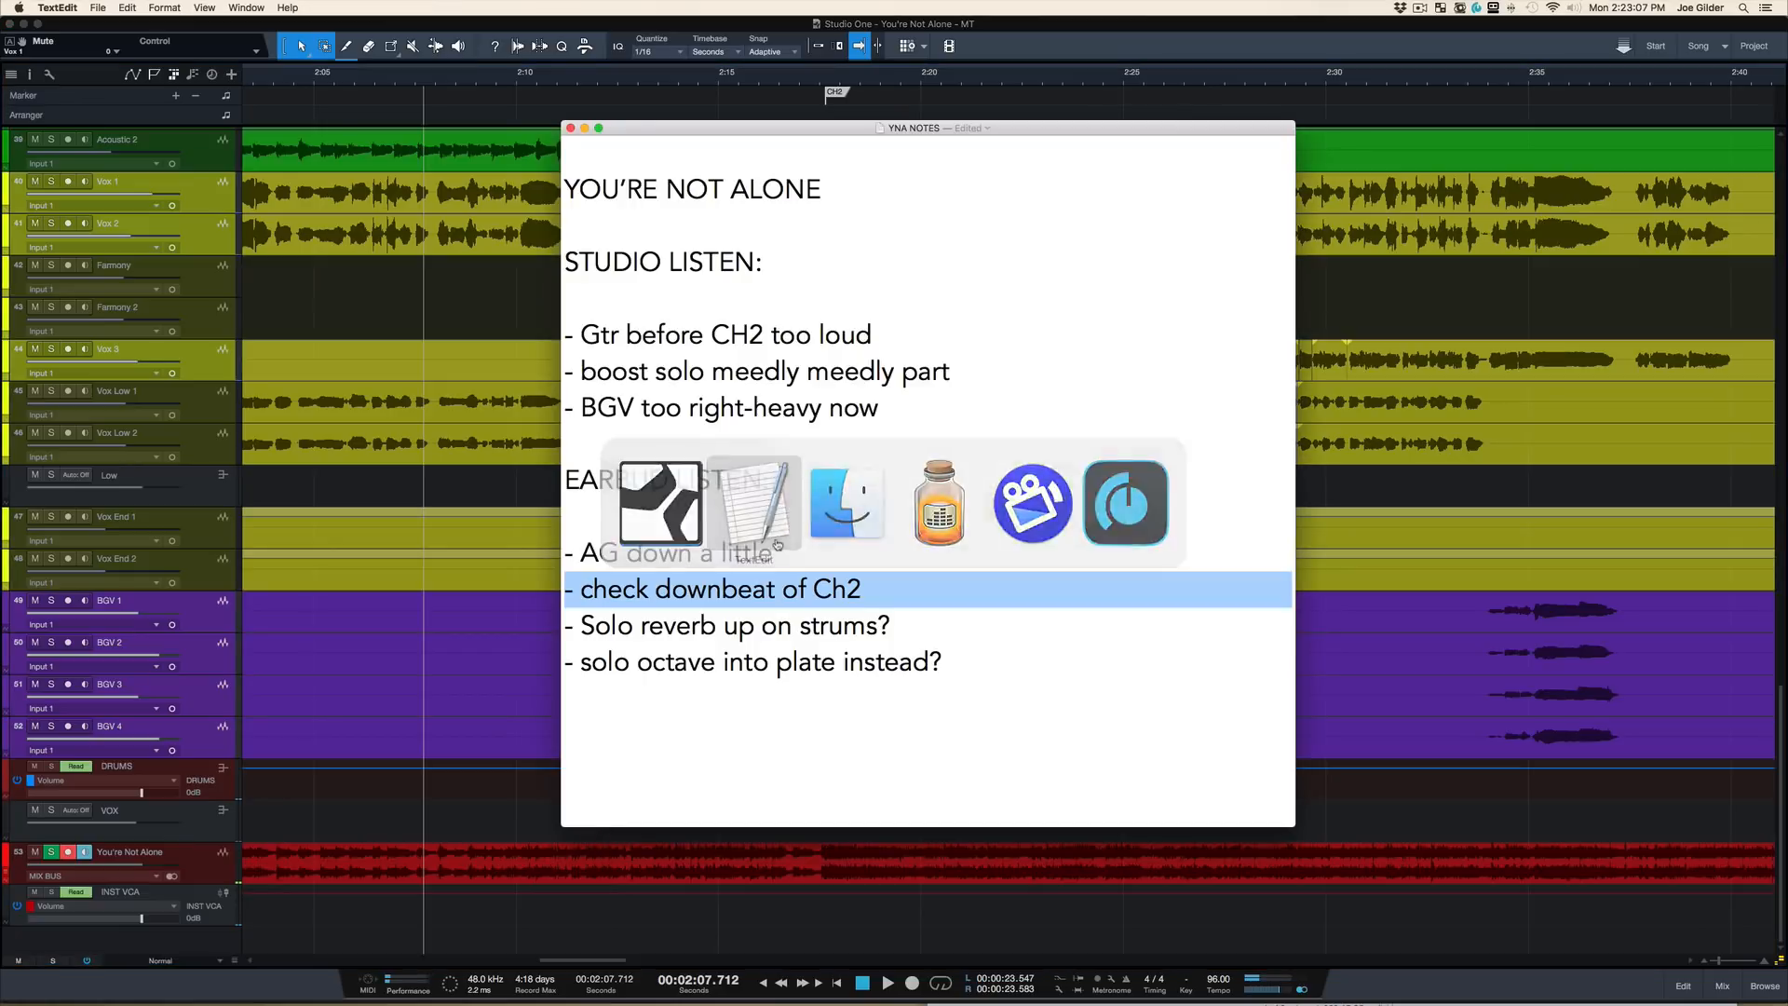
triple_click(694, 315)
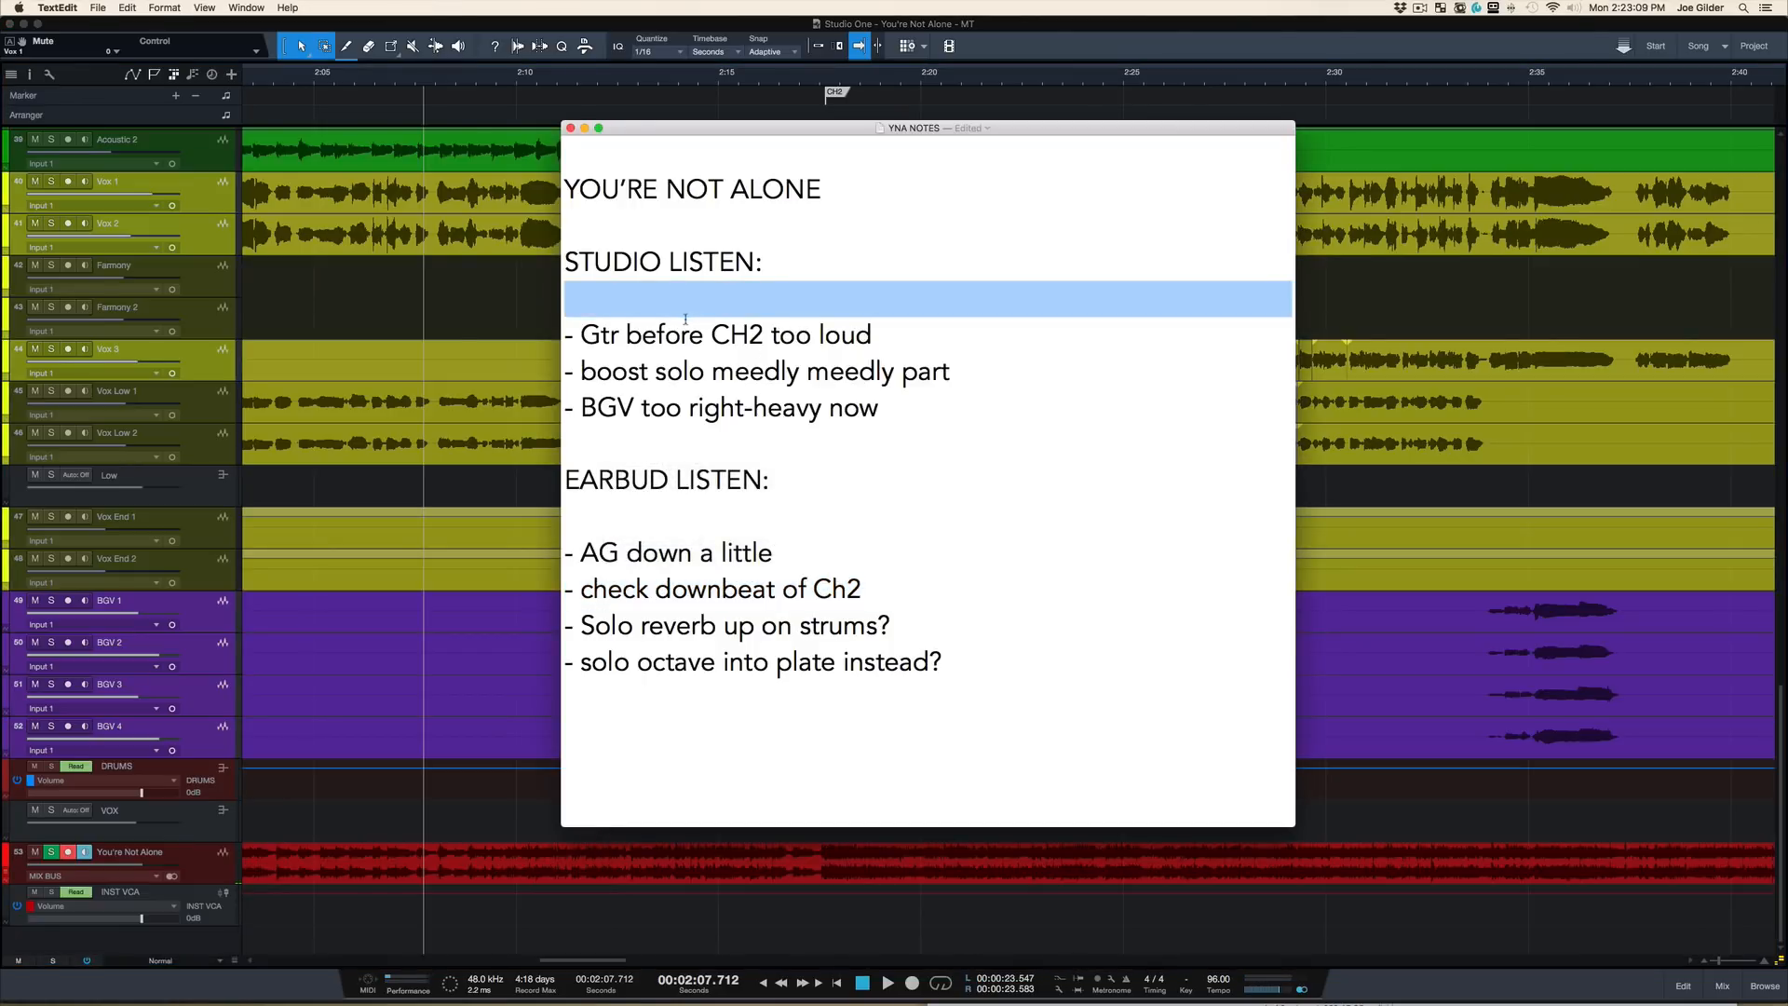
triple_click(787, 589)
key(BackSpace)
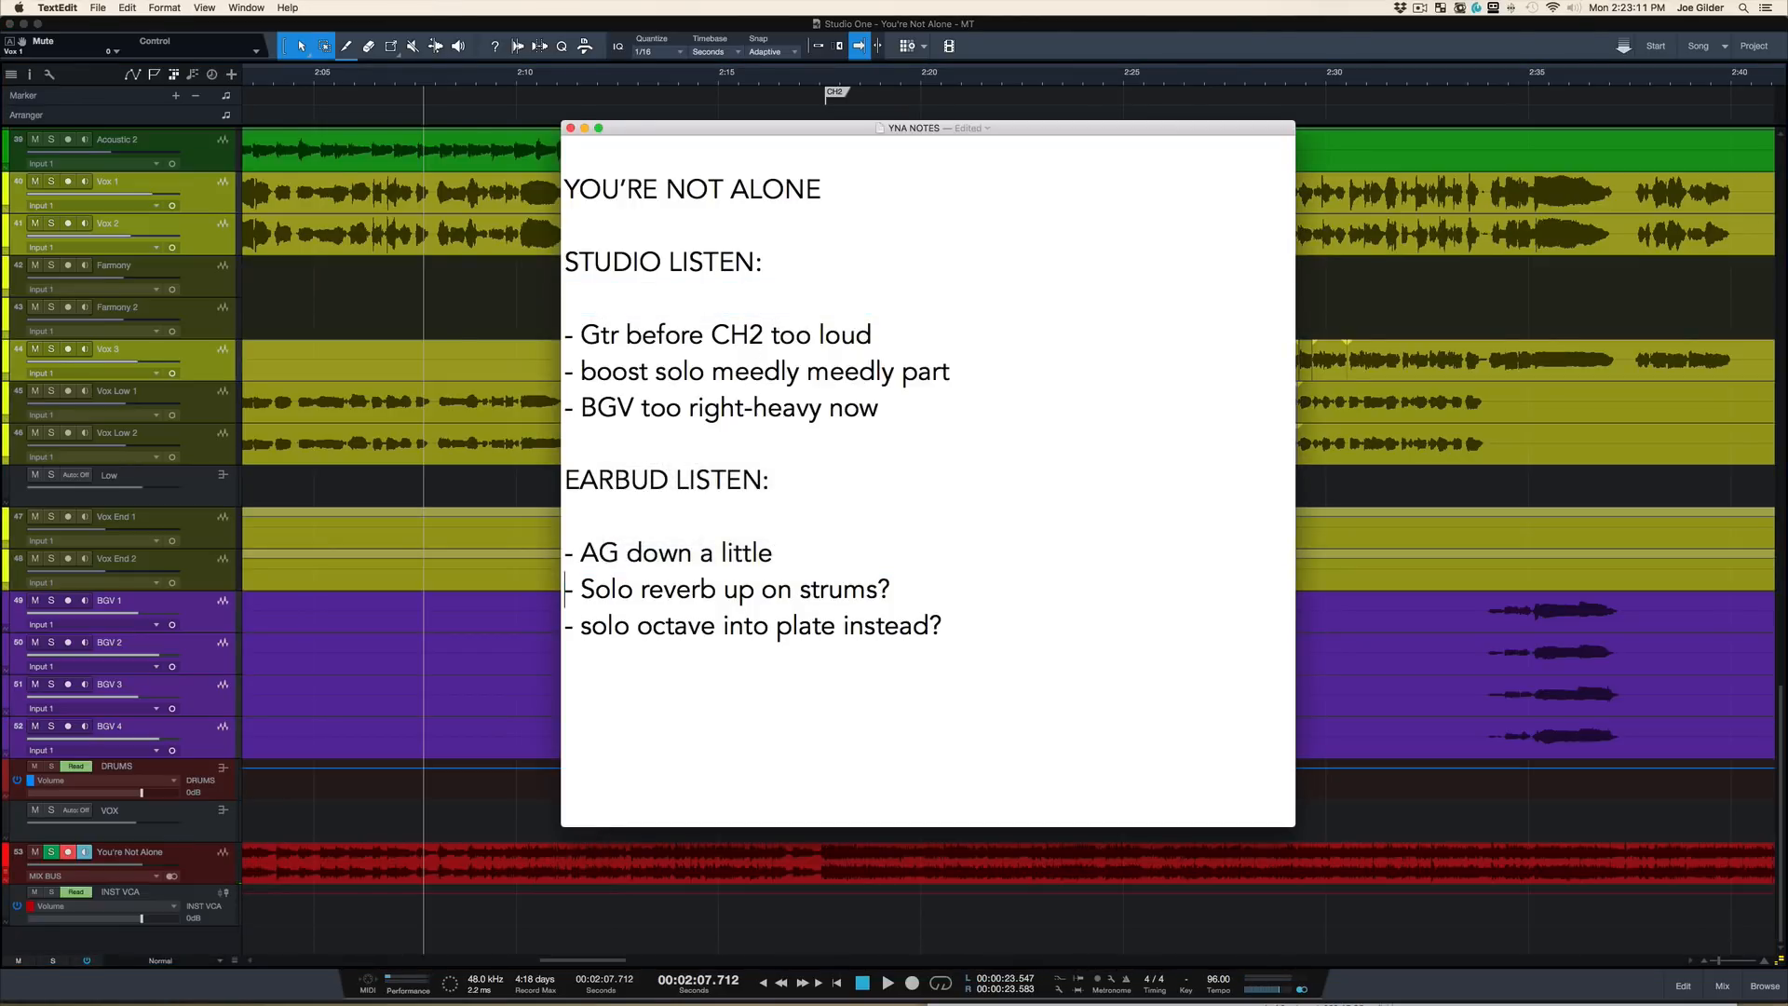
triple_click(726, 337)
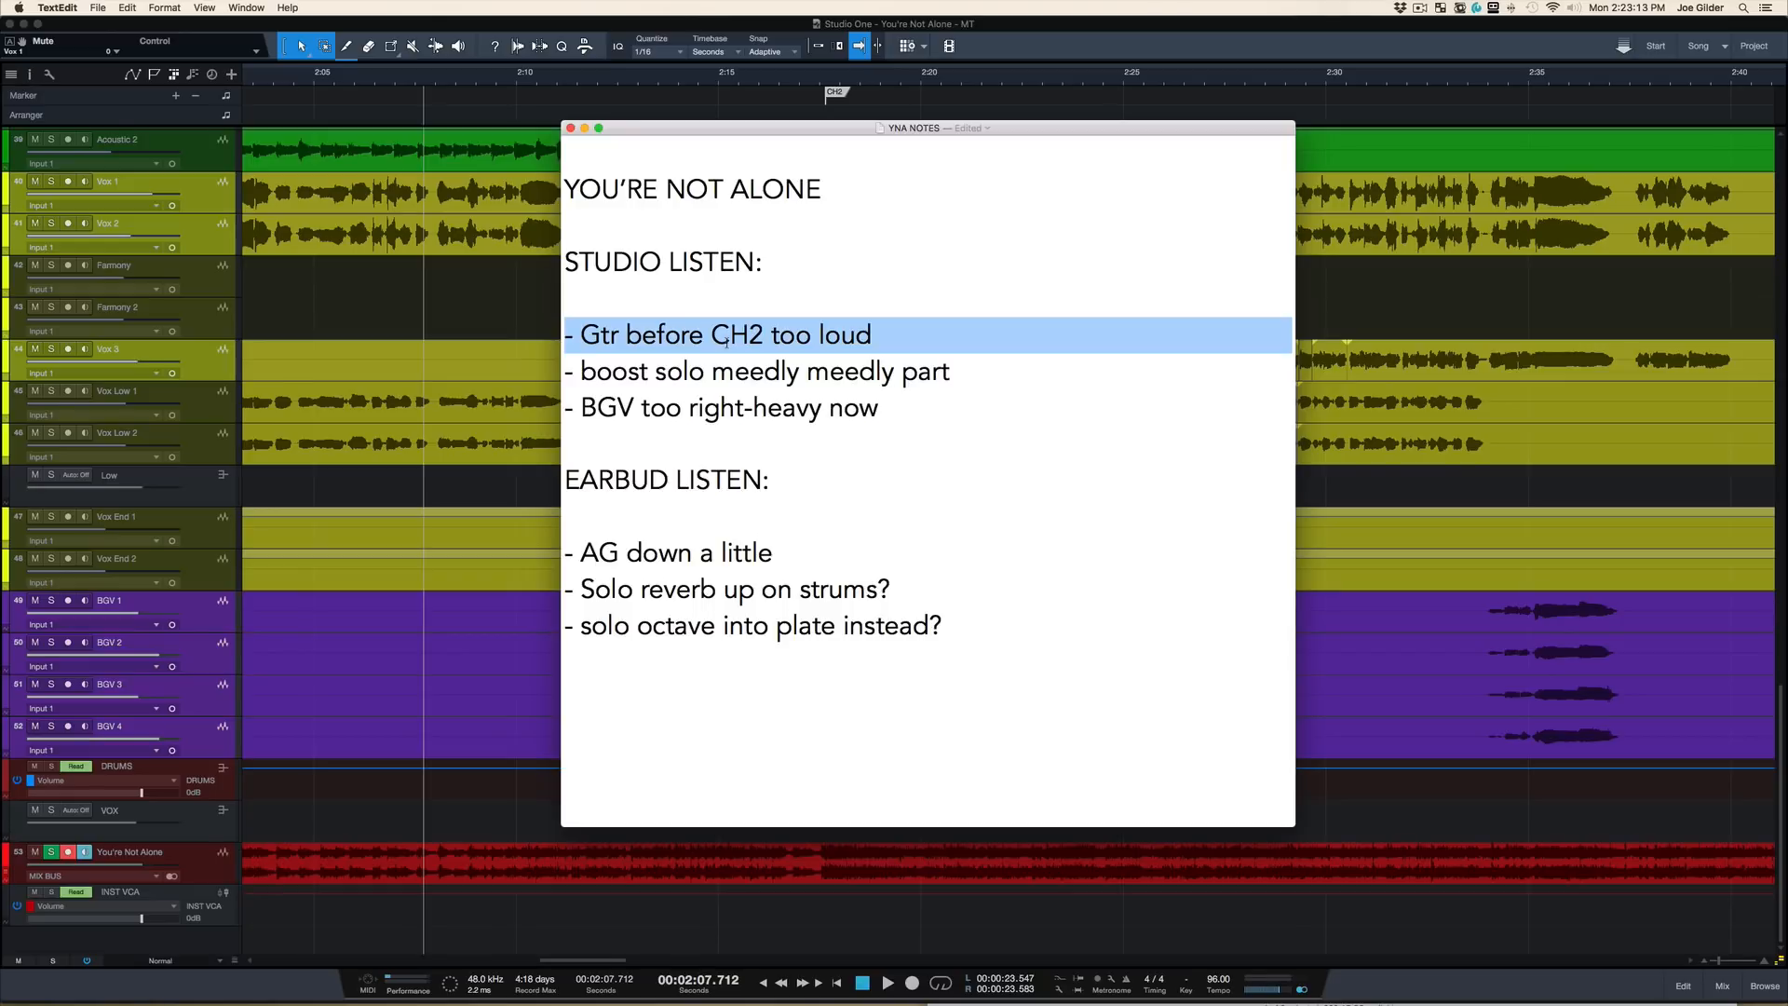
key(BackSpace)
Step: Return to Studio One and briefly play the electric guitar section before the CH2 marker from 2:11.398
drag(519, 70, 515, 31)
scroll(524, 298, up, 1)
scroll(524, 298, up, 15)
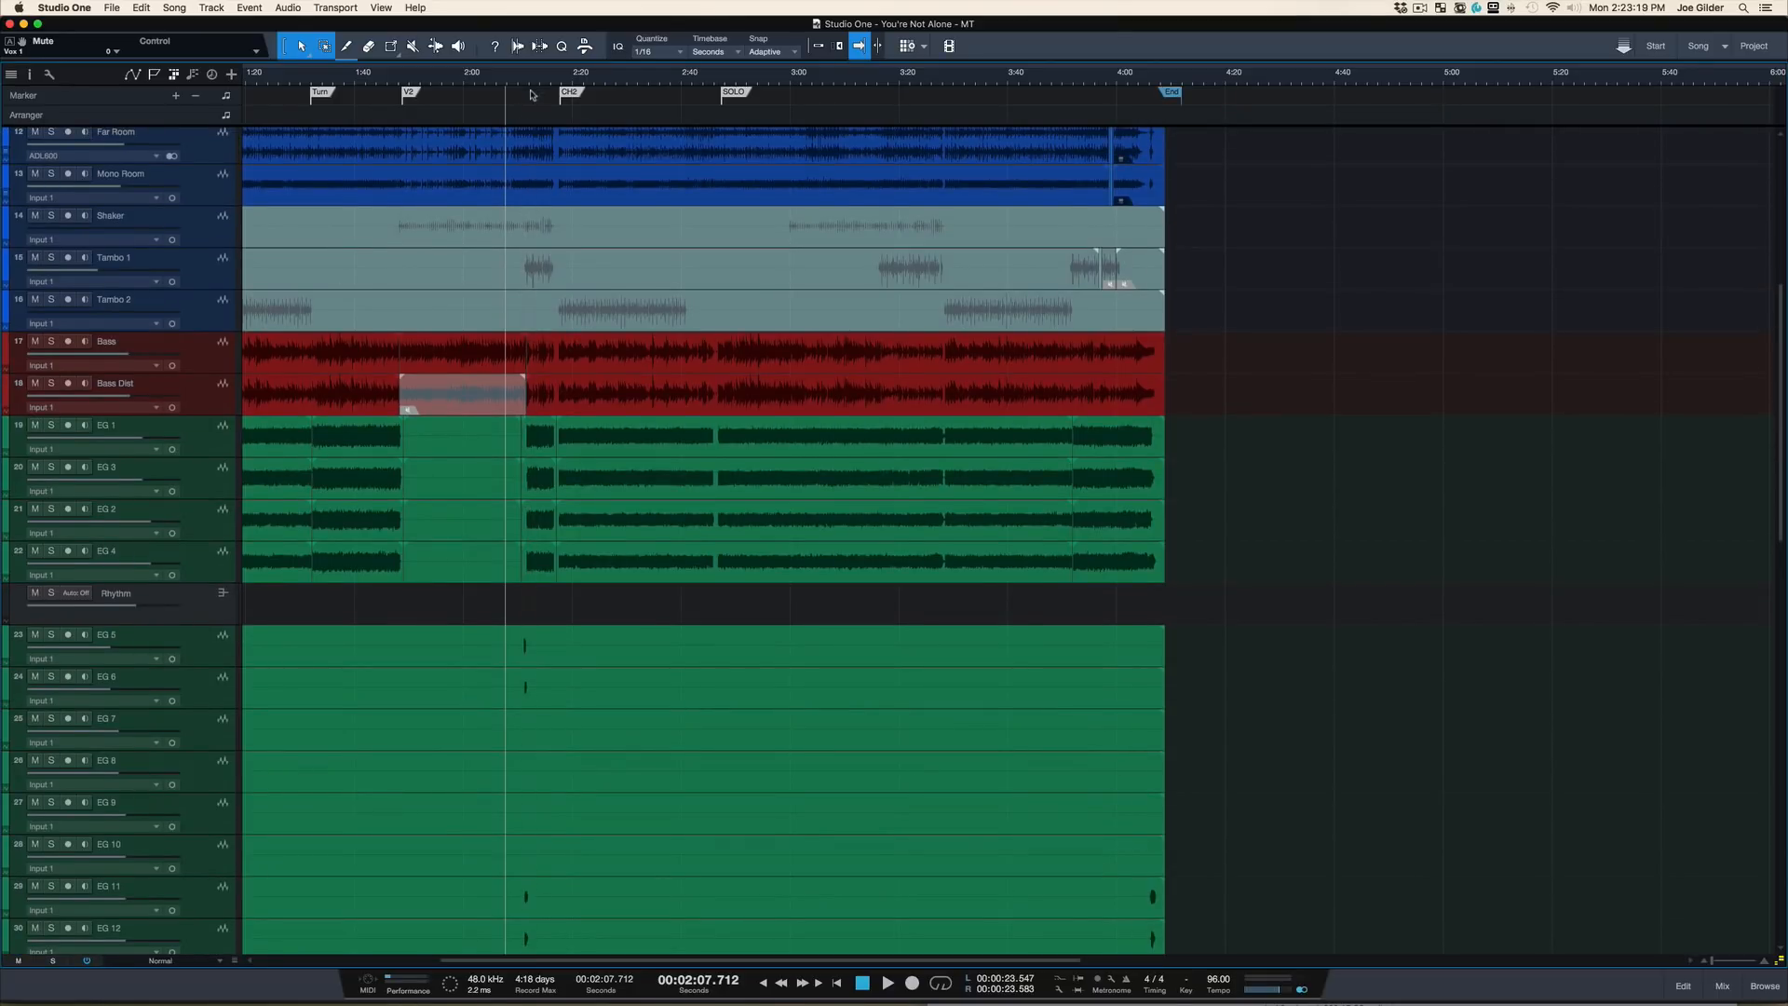
drag(546, 80, 539, 119)
click(379, 84)
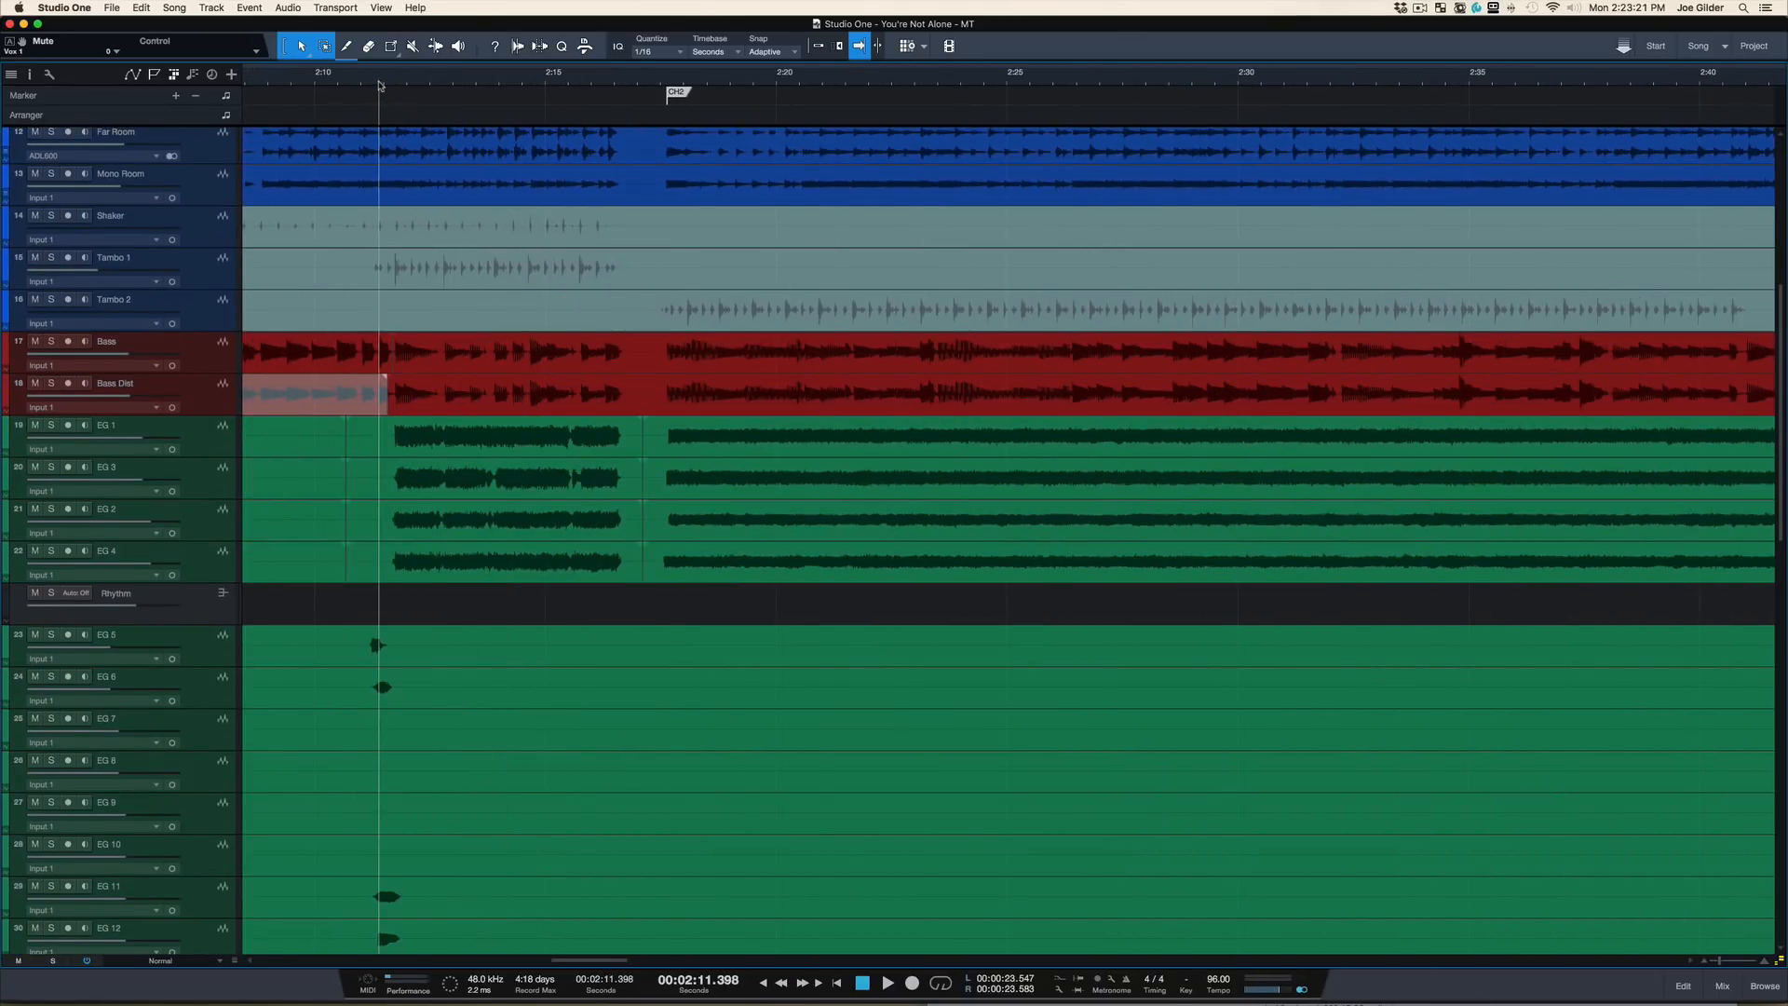
key(space)
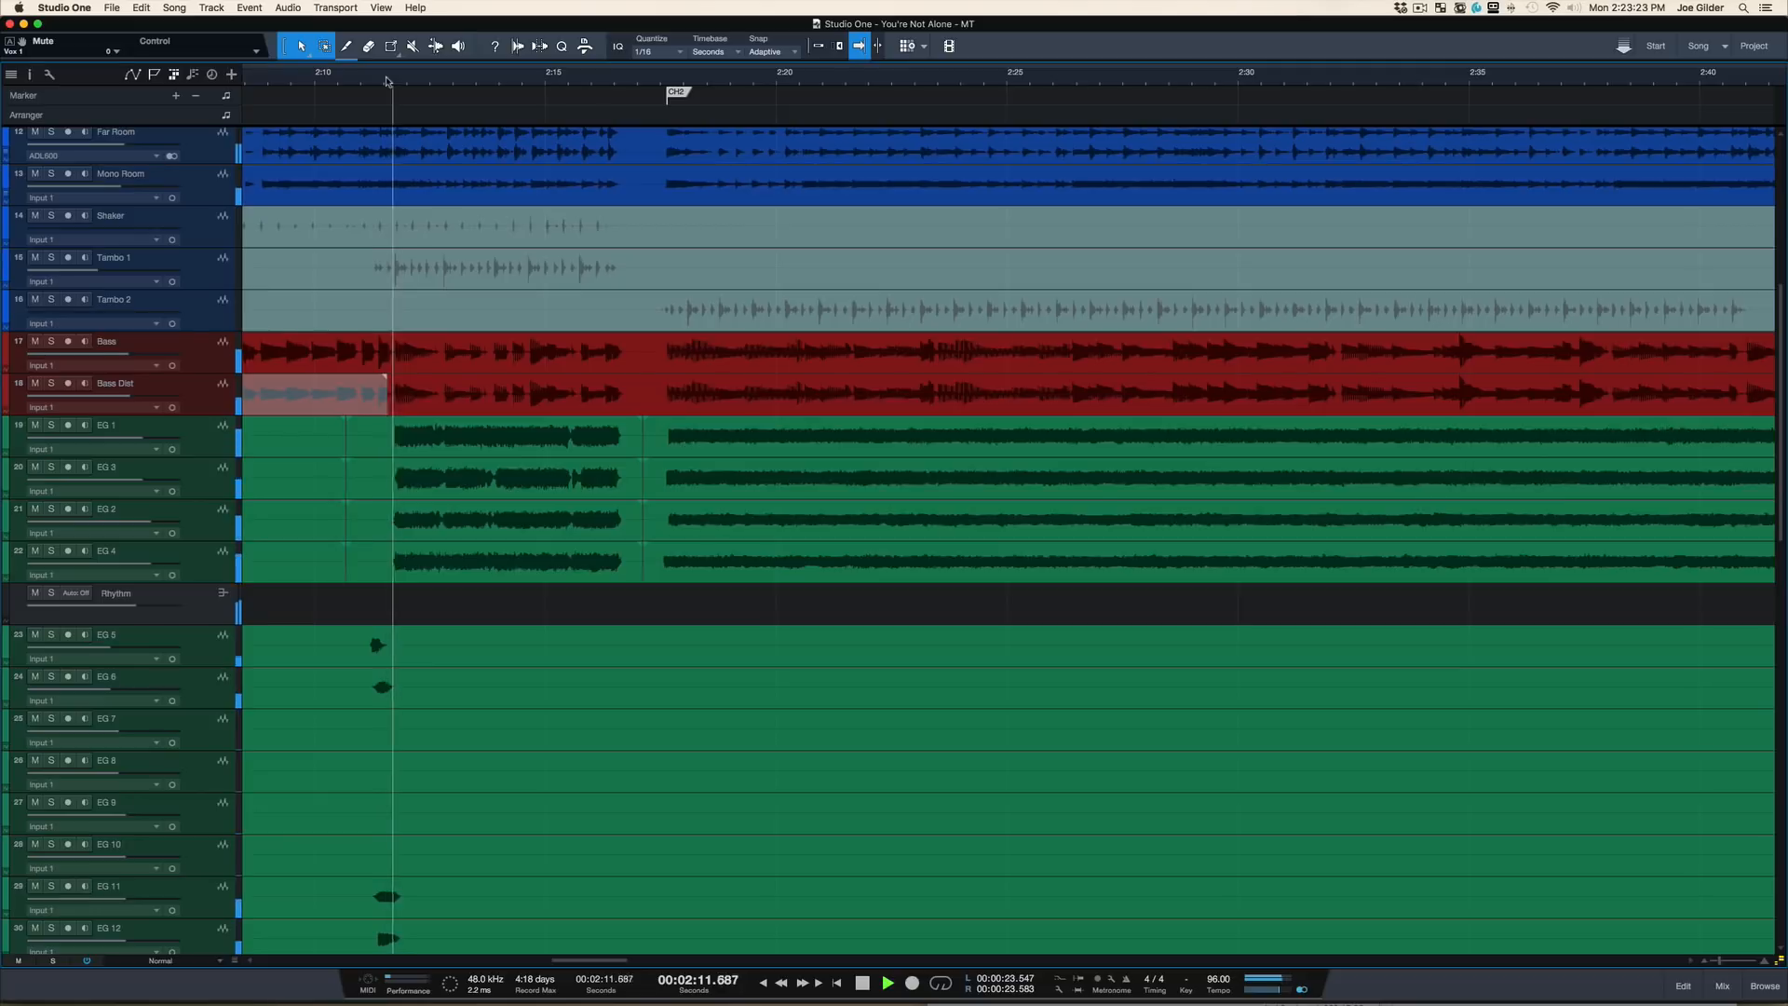
key(space)
Step: Slightly lower the clip gain of the EG 1 to EG 4 events just before the CH2 marker
click(488, 450)
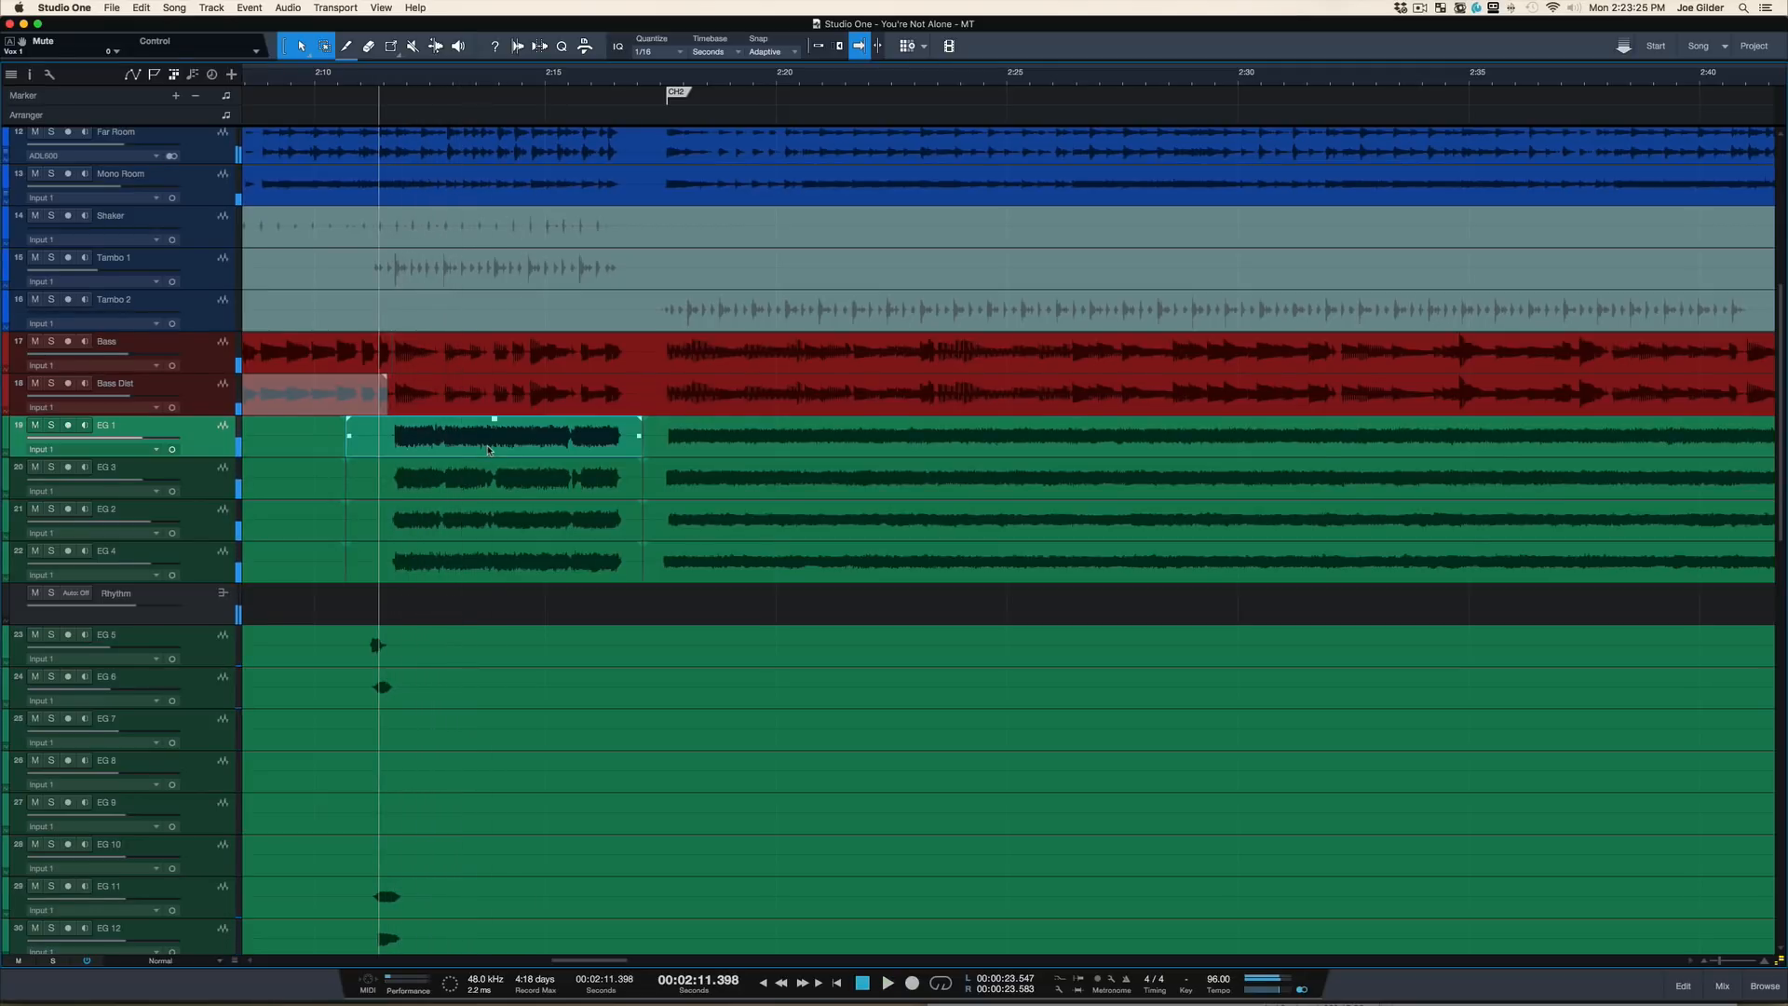
click(500, 567)
shift+click(494, 531)
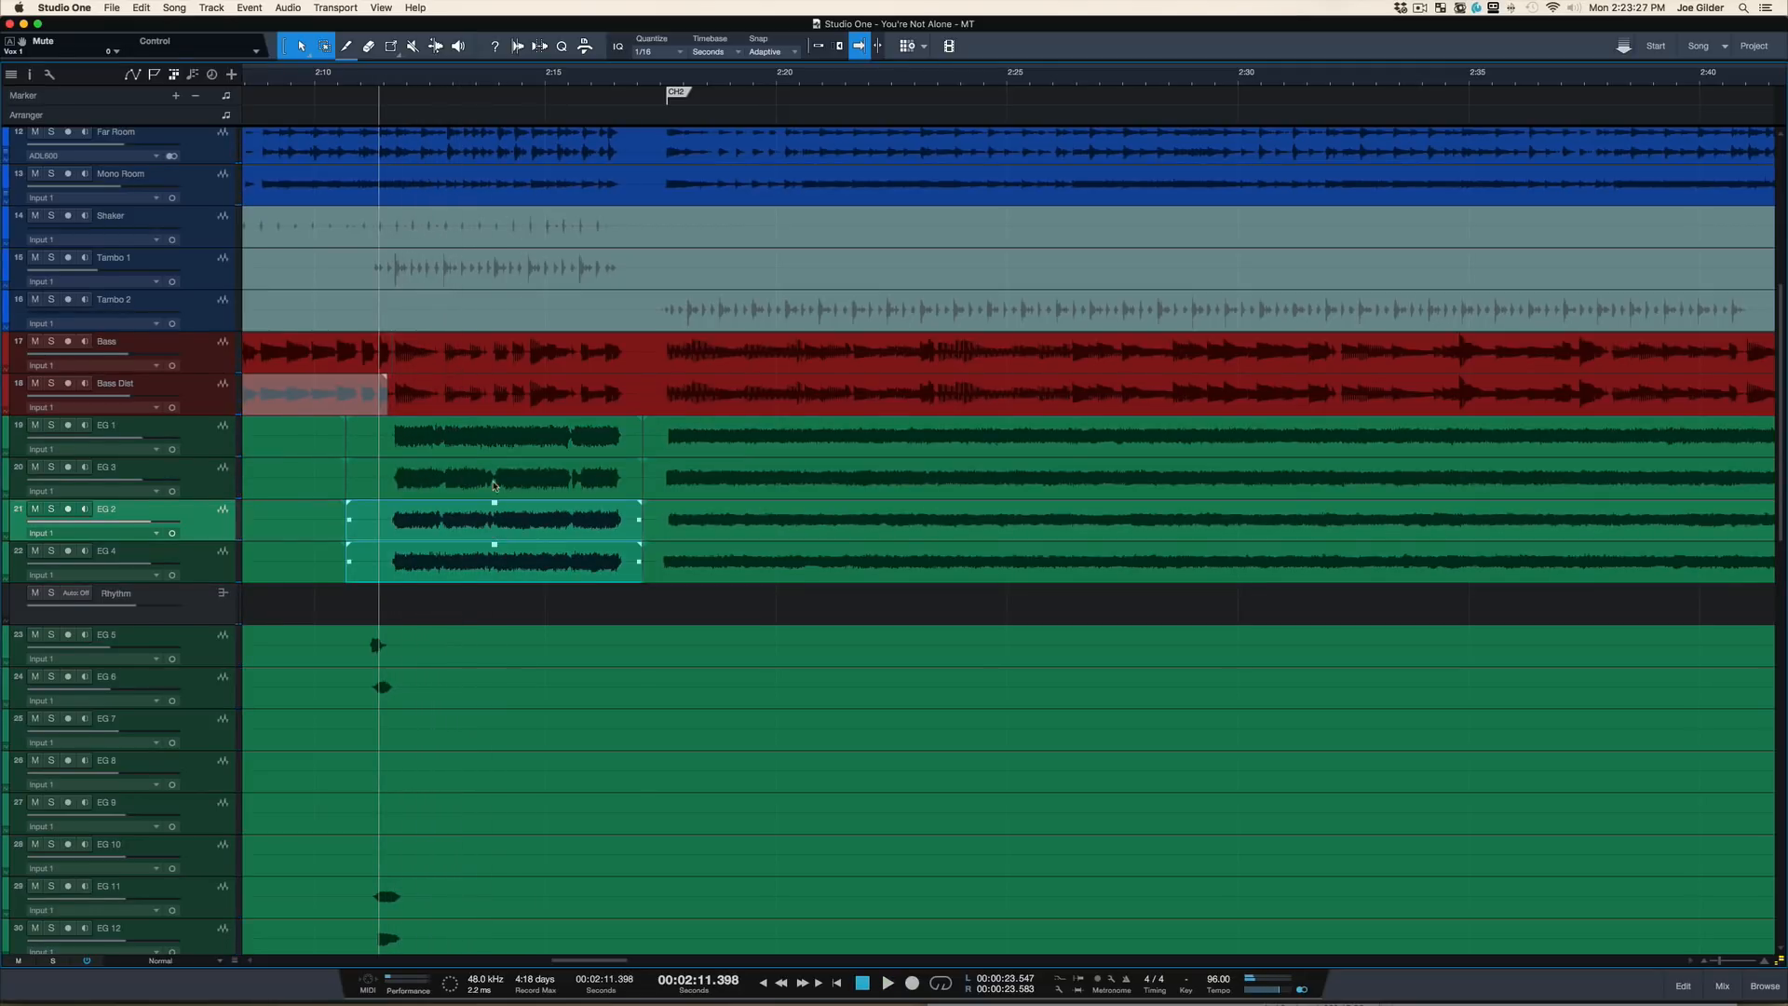
shift+click(494, 480)
shift+click(496, 424)
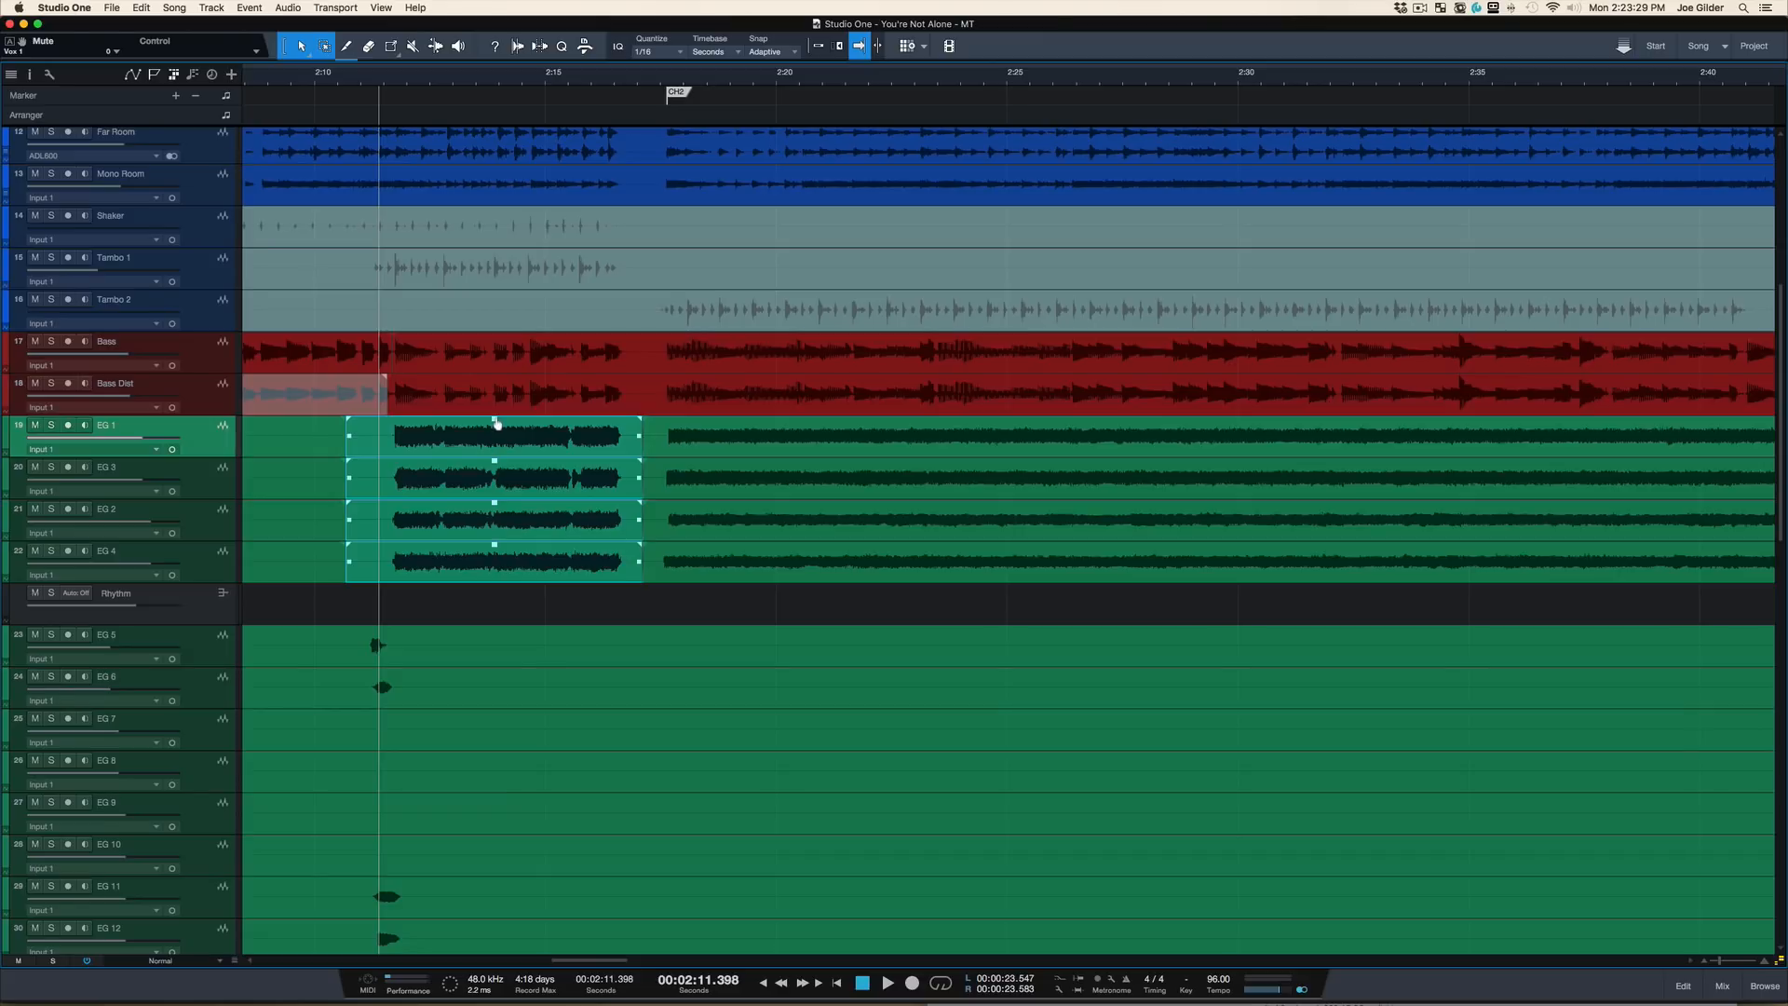
drag(497, 424, 494, 425)
drag(496, 425, 497, 420)
Step: Play the passage from 2:11.398 through the CH2 marker to hear the electric guitar level
key(space)
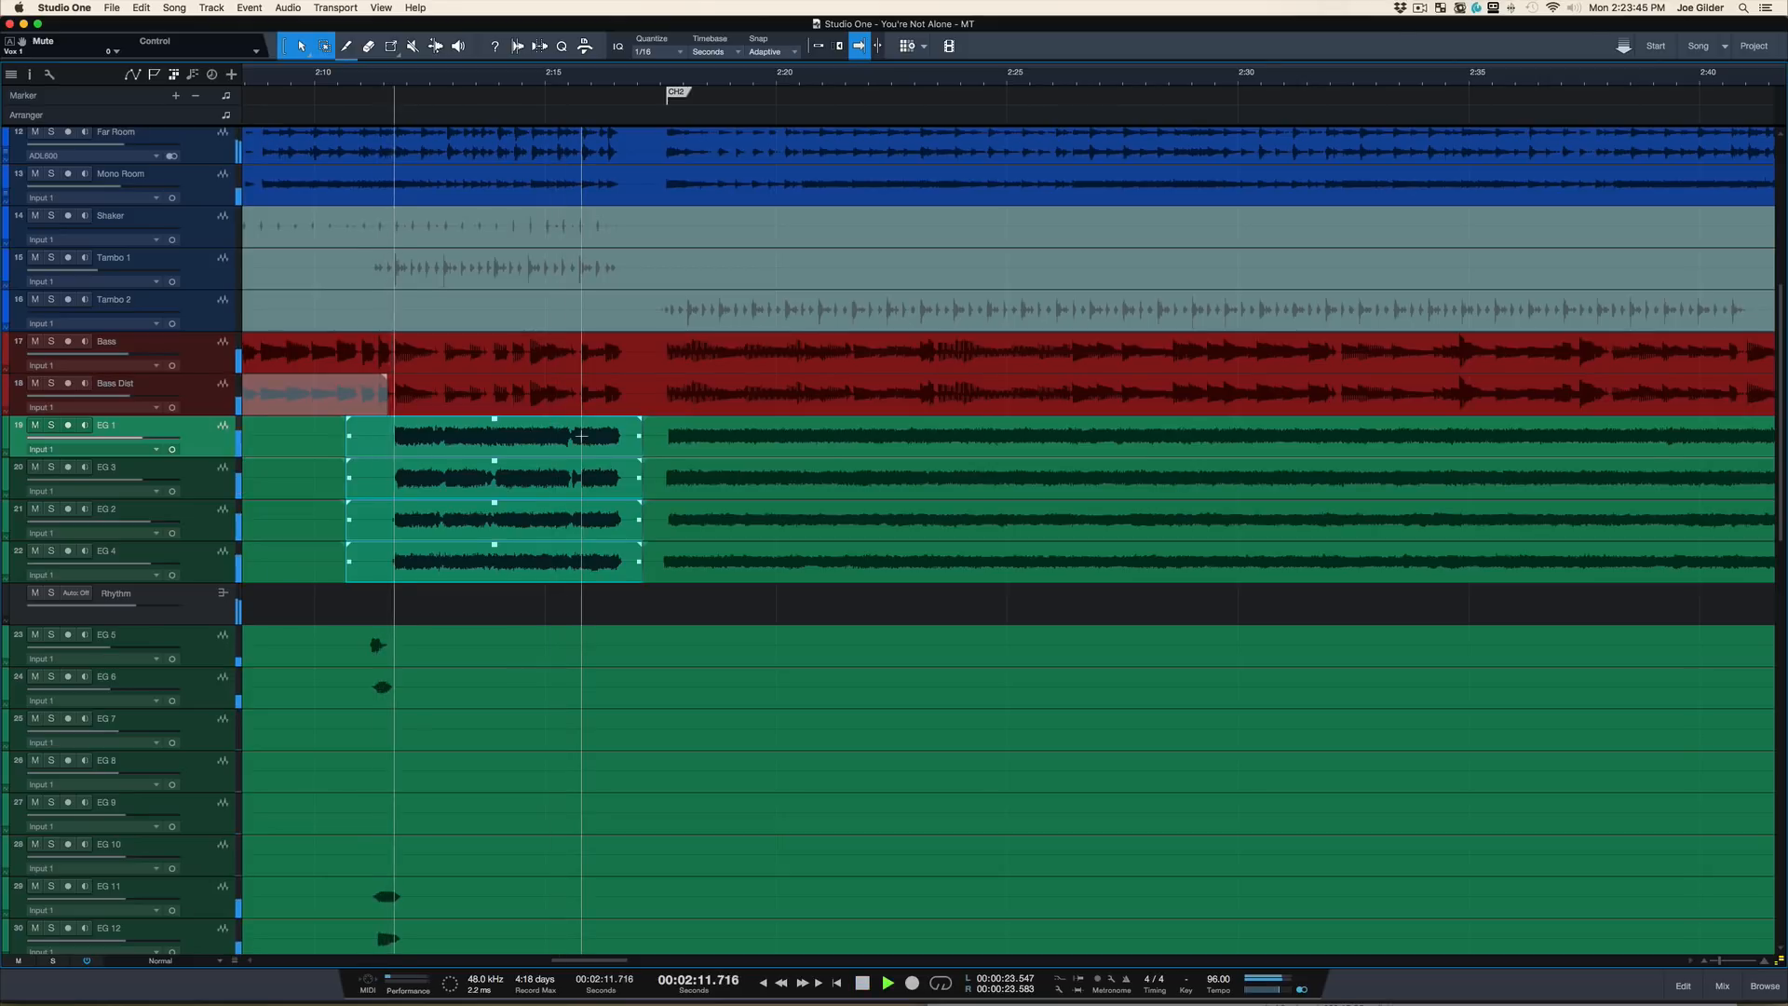
scroll(549, 422, down, 4)
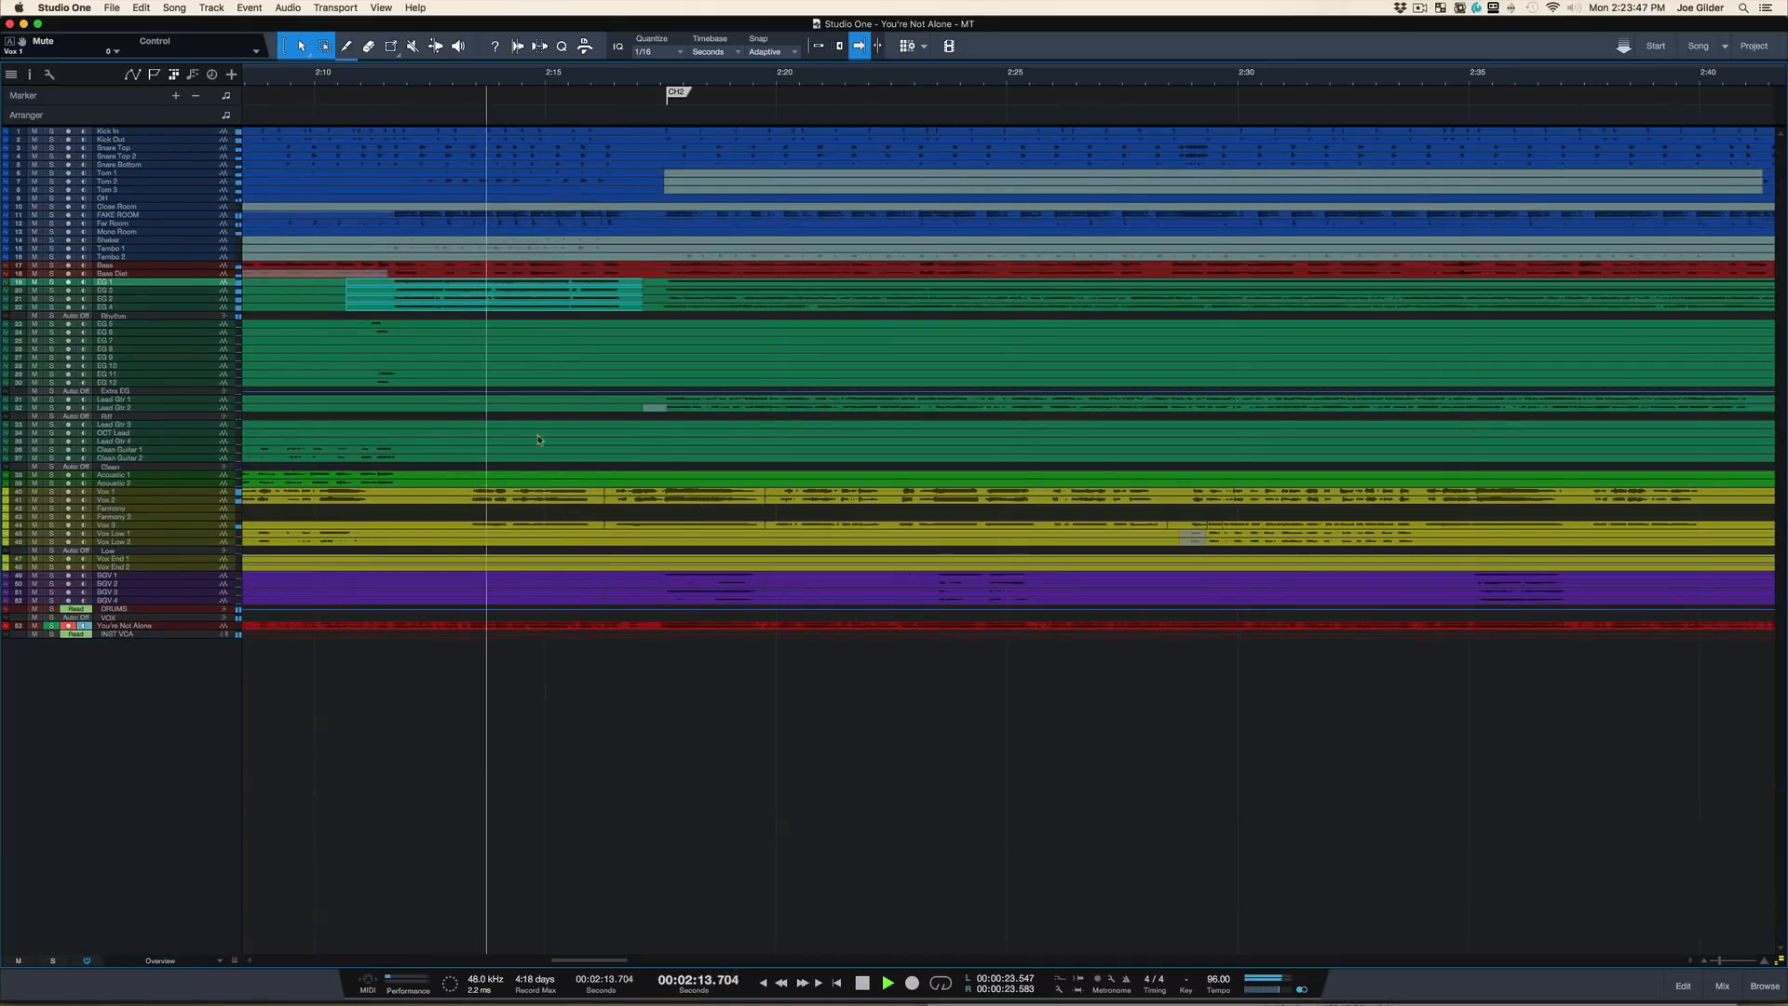
click(188, 492)
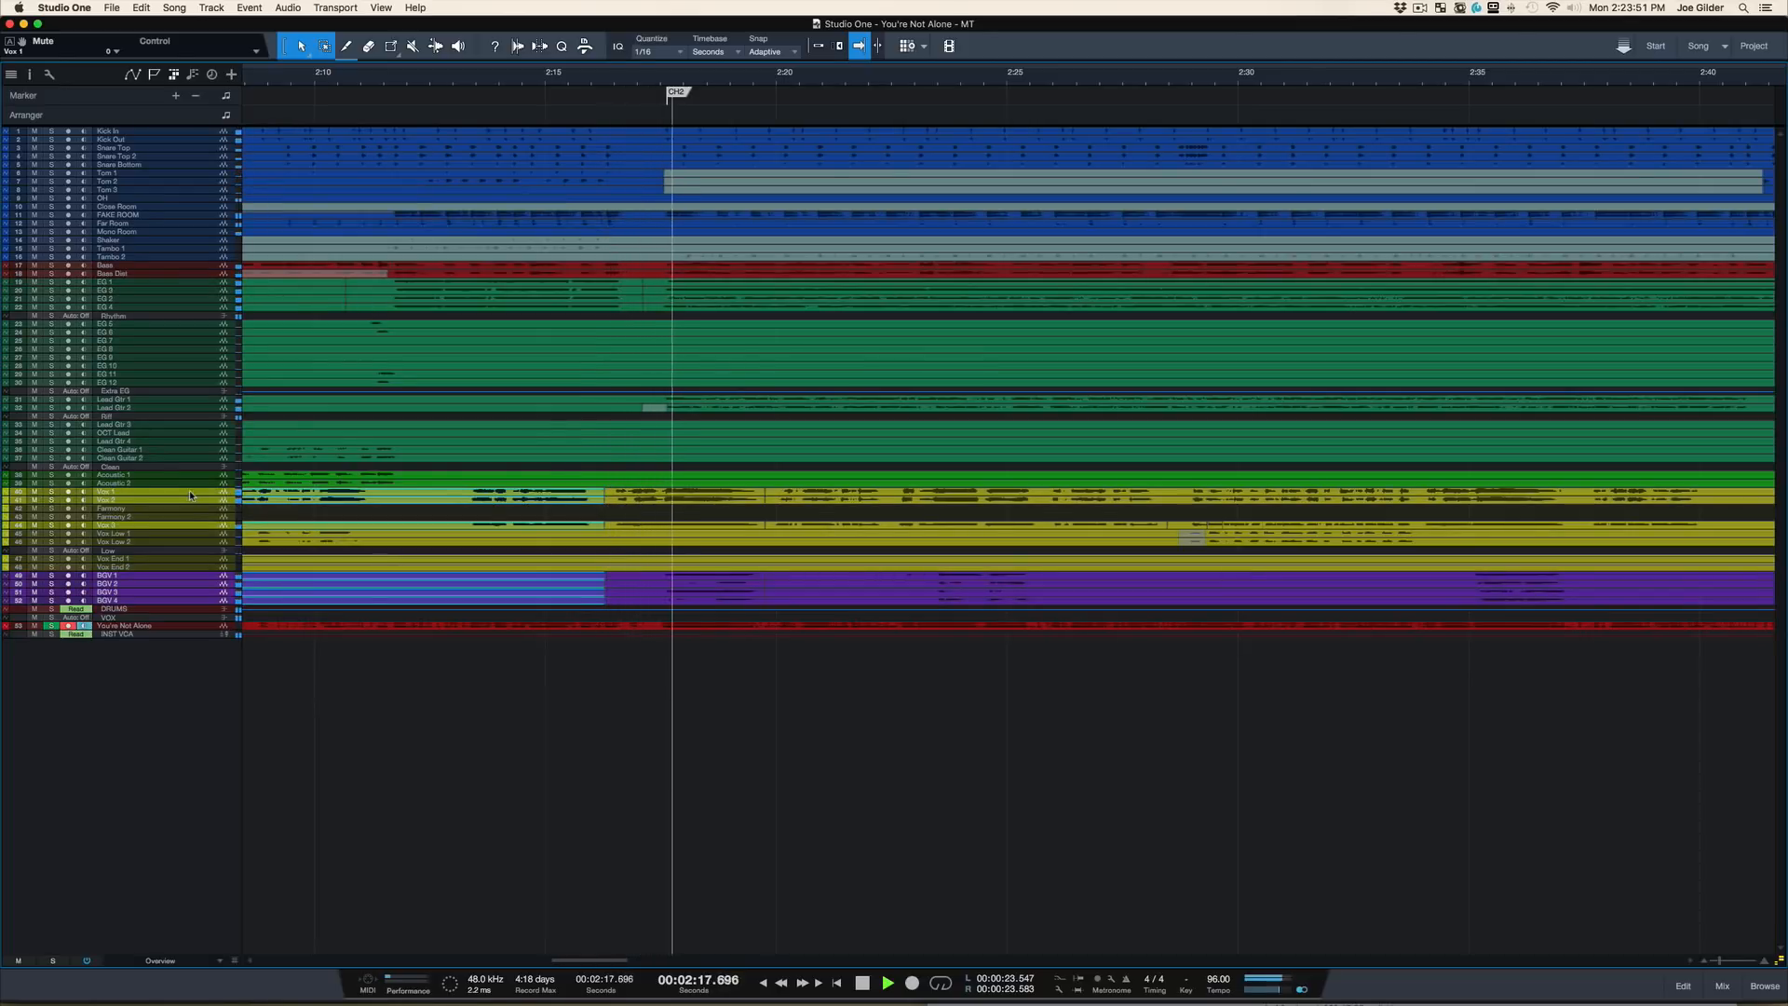
click(188, 491)
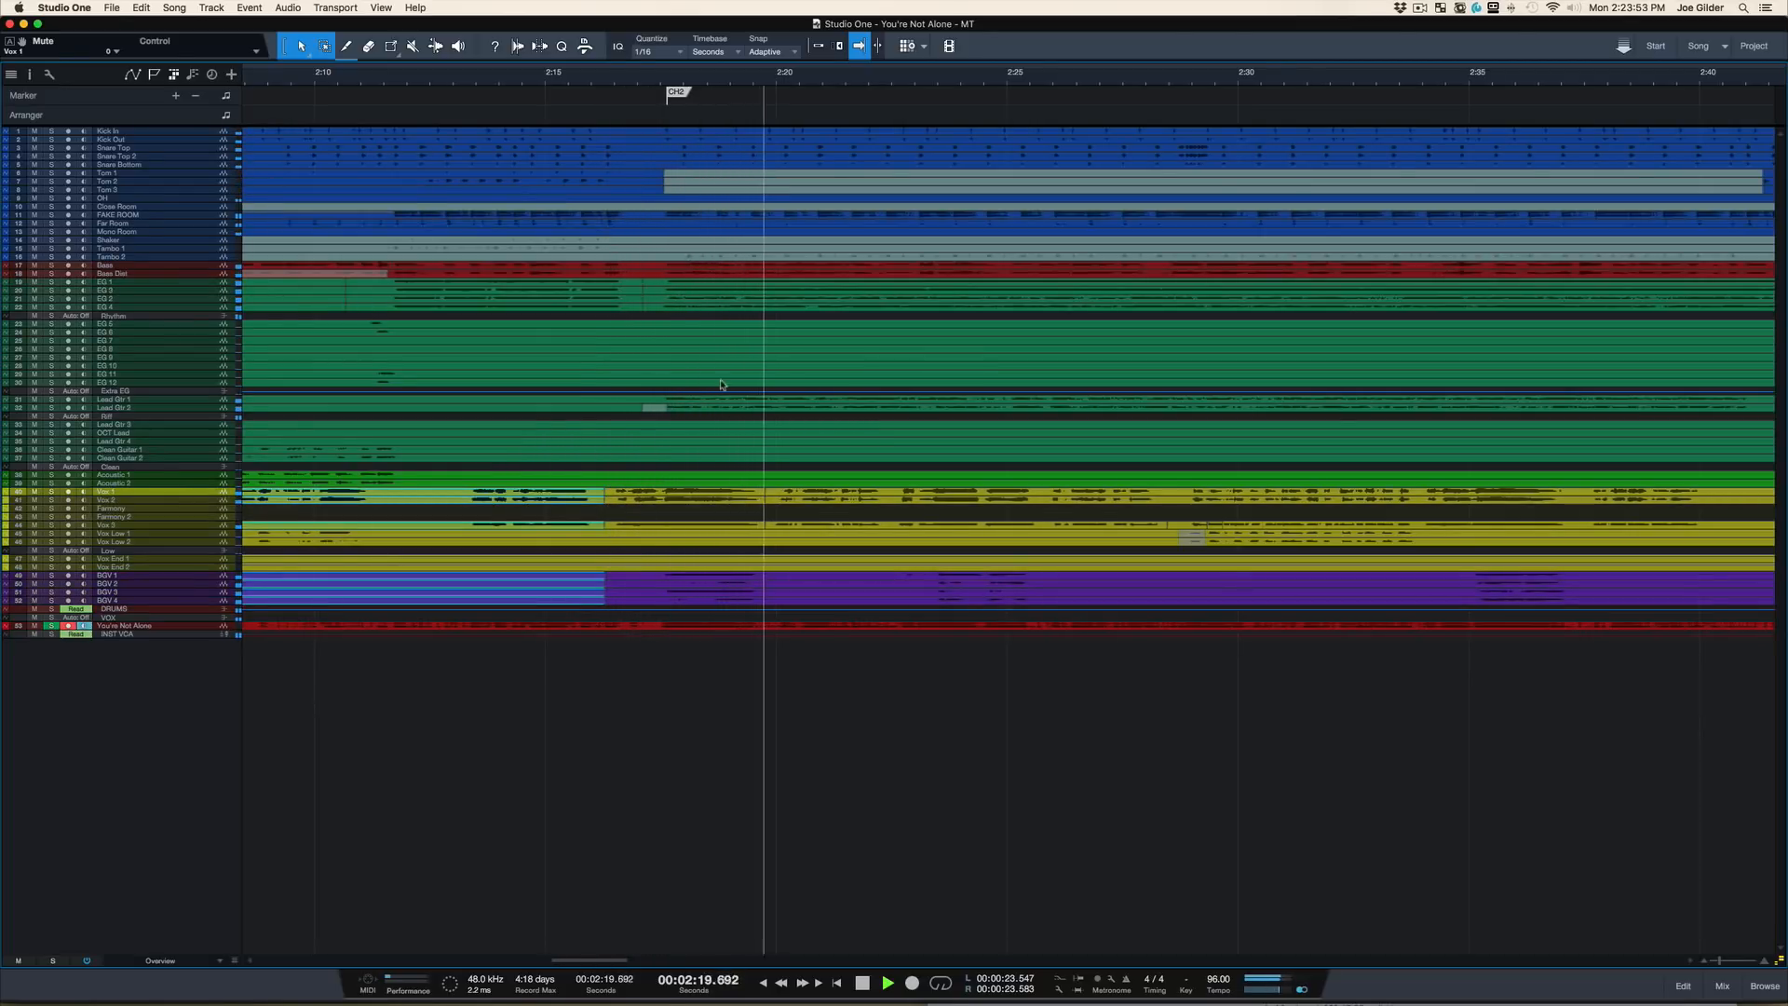
key(space)
Step: Check the remaining TextEdit notes and play the acoustic guitar intro from the start of the song
key(super+Tab)
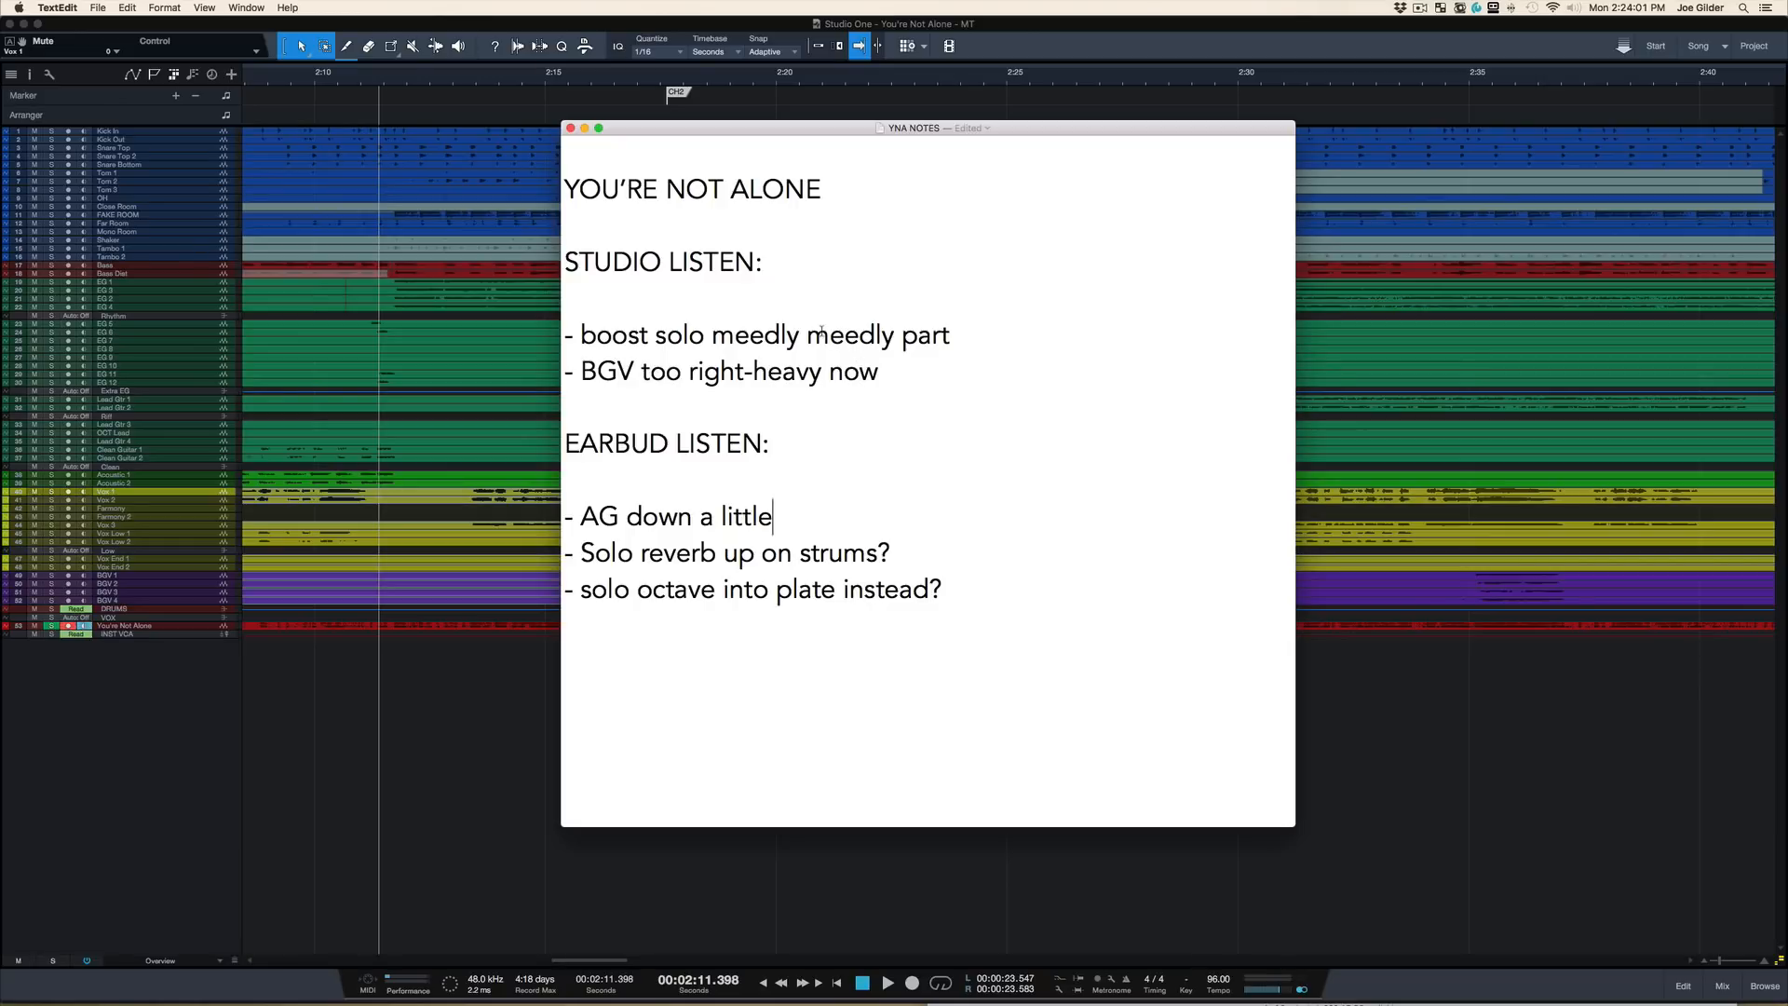
key(super+Tab)
key(KP_Subtract)
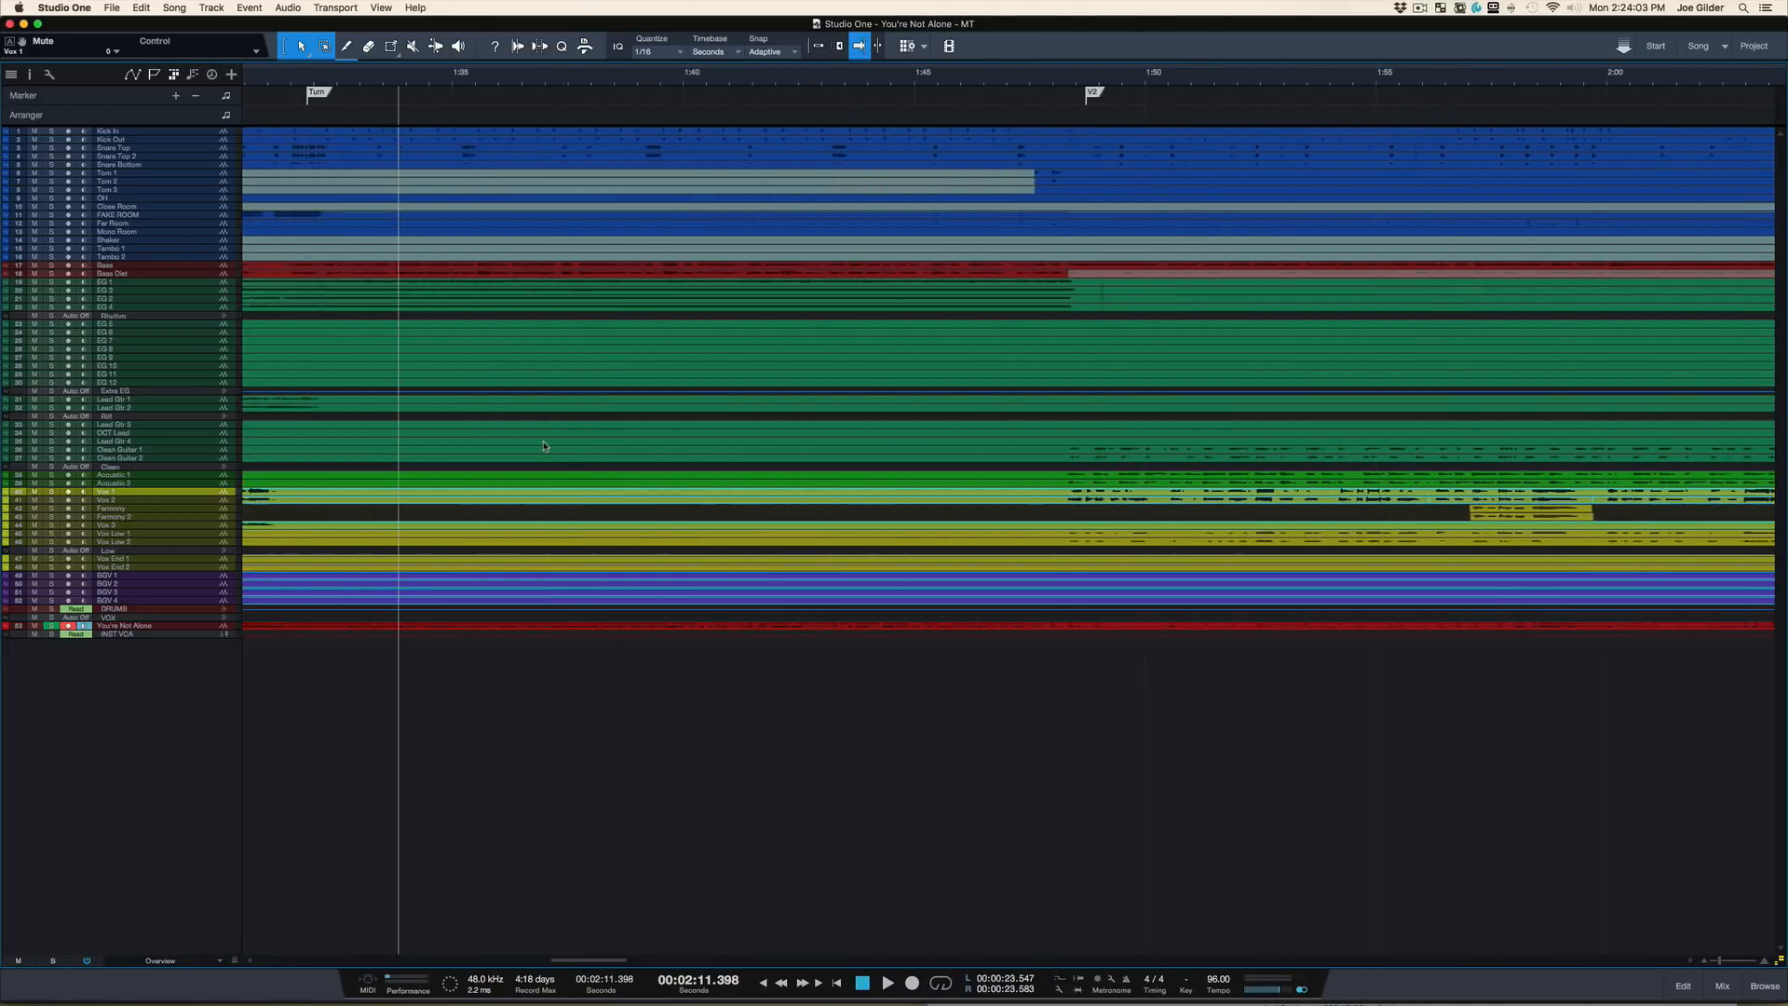
key(comma)
scroll(525, 515, up, 2)
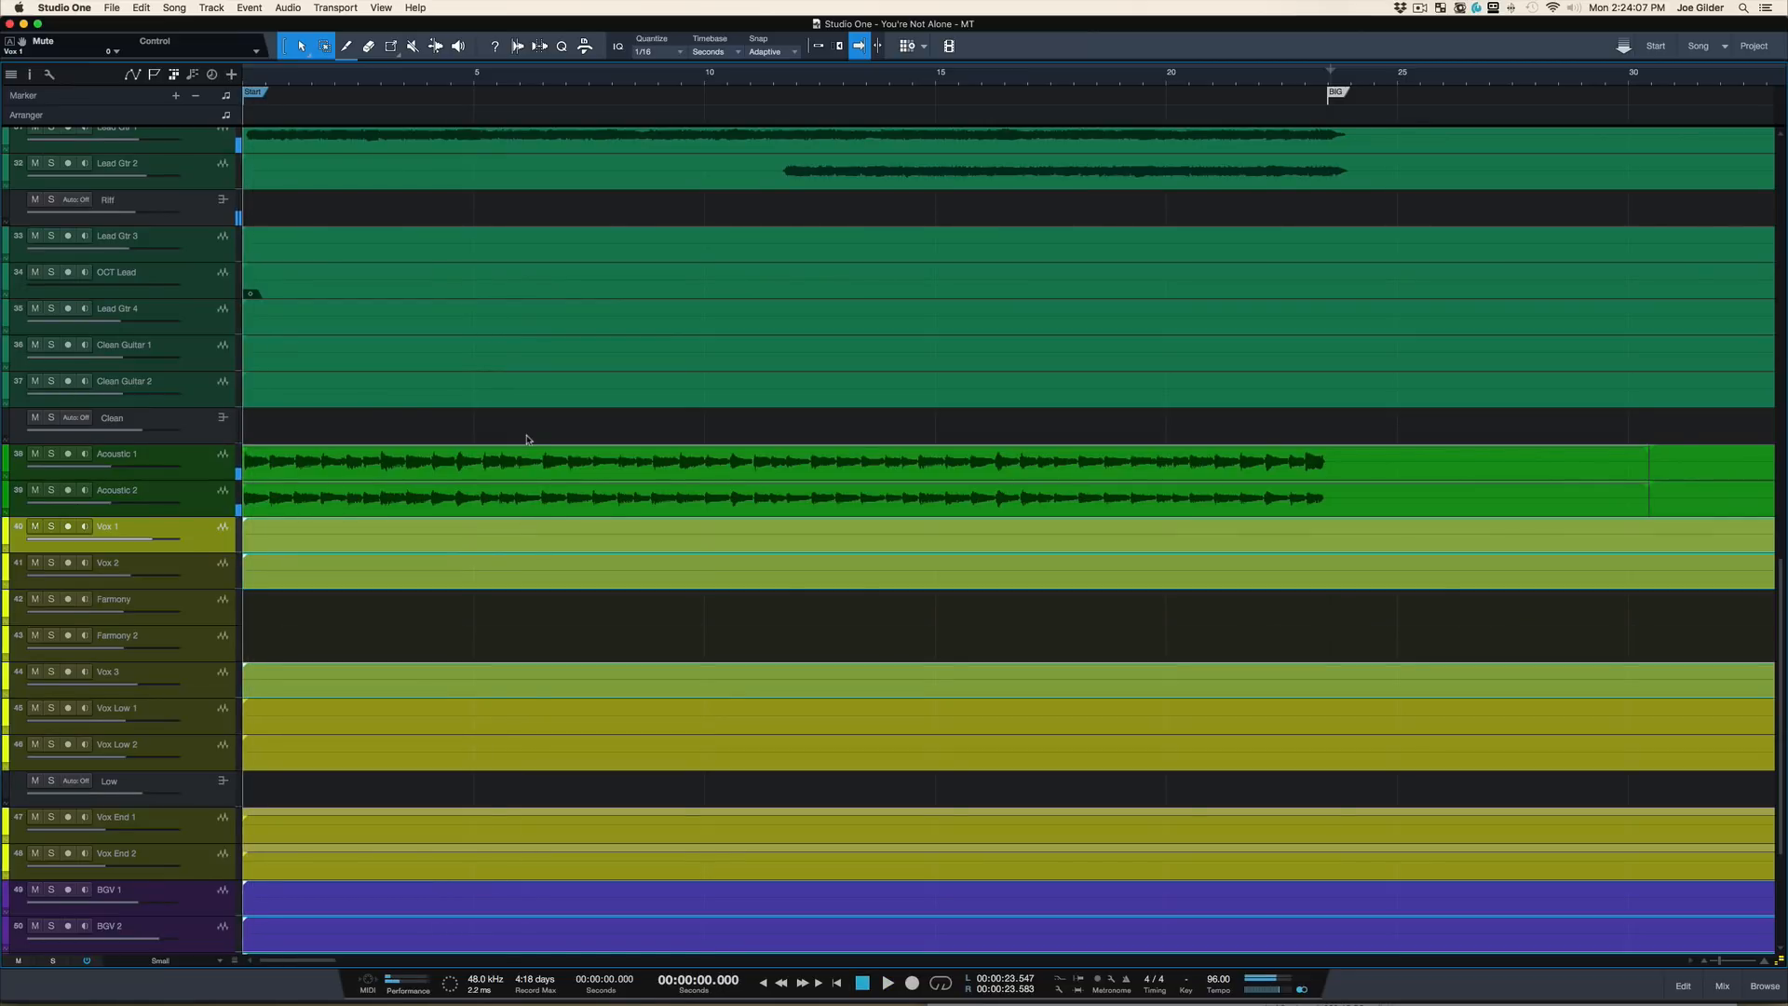
key(space)
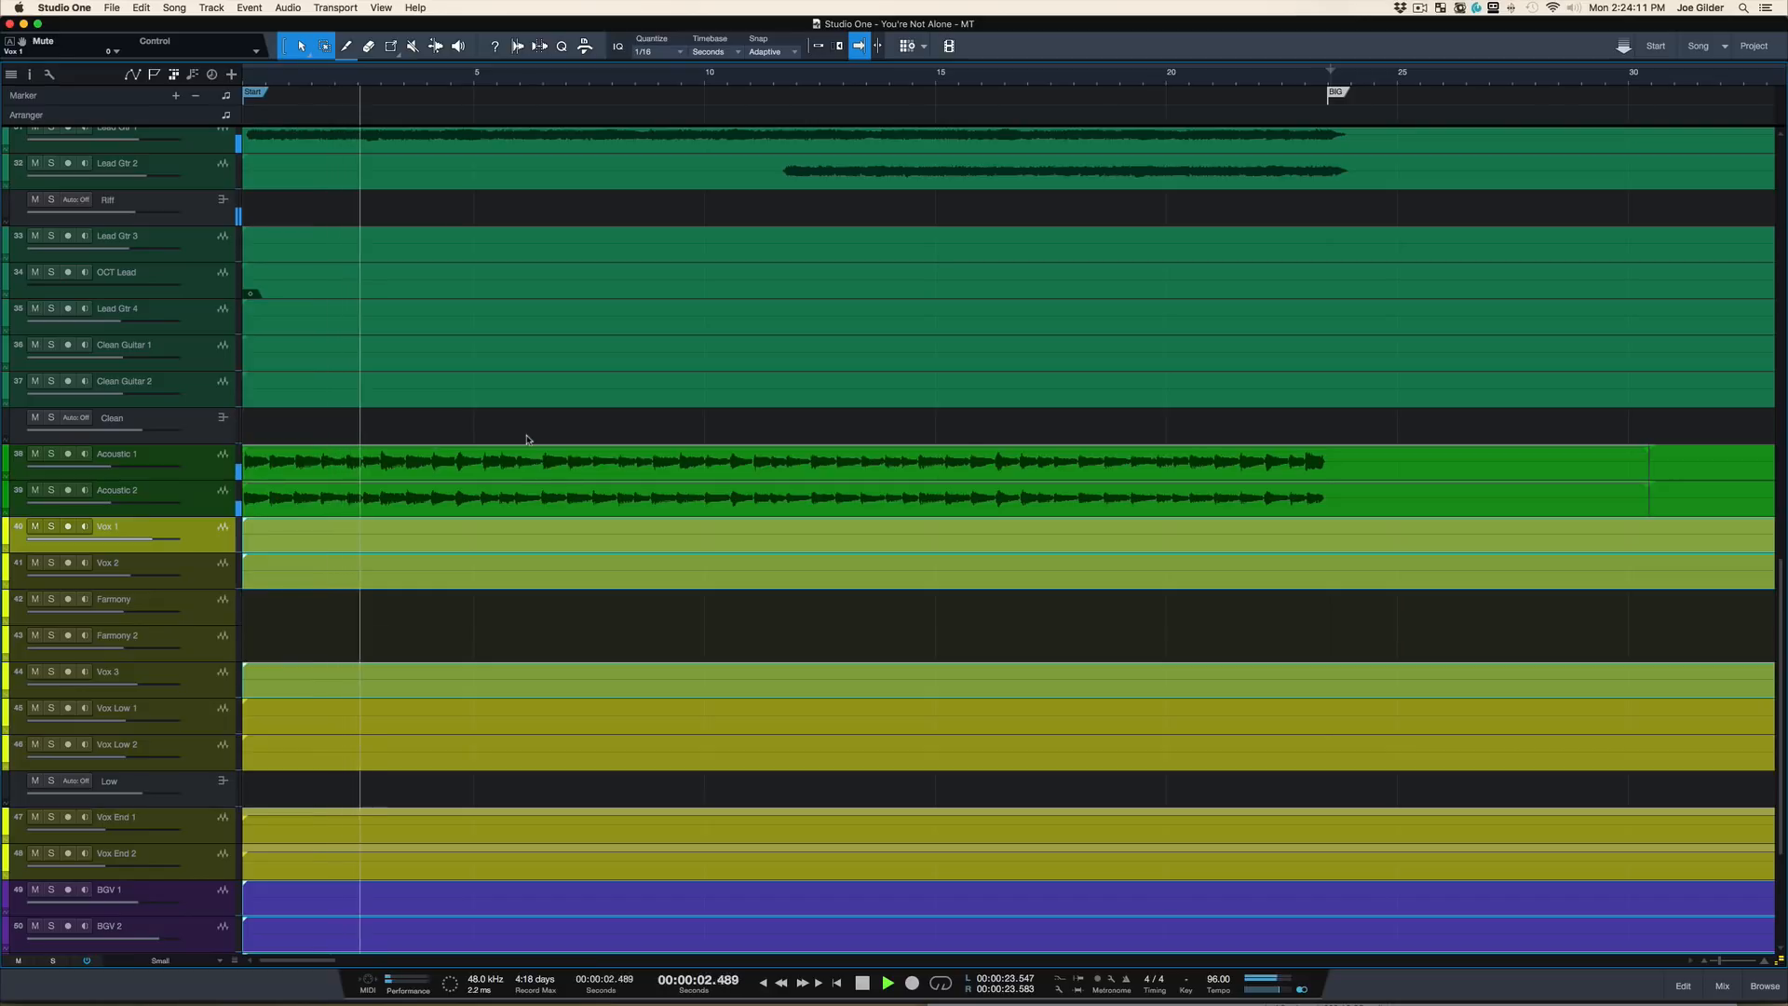
Step: Stop playback and reduce the HMF gain to about 8.8 dB in the Fat Channel Vintage EQ on the ACOUSTICS bus
key(F3)
key(space)
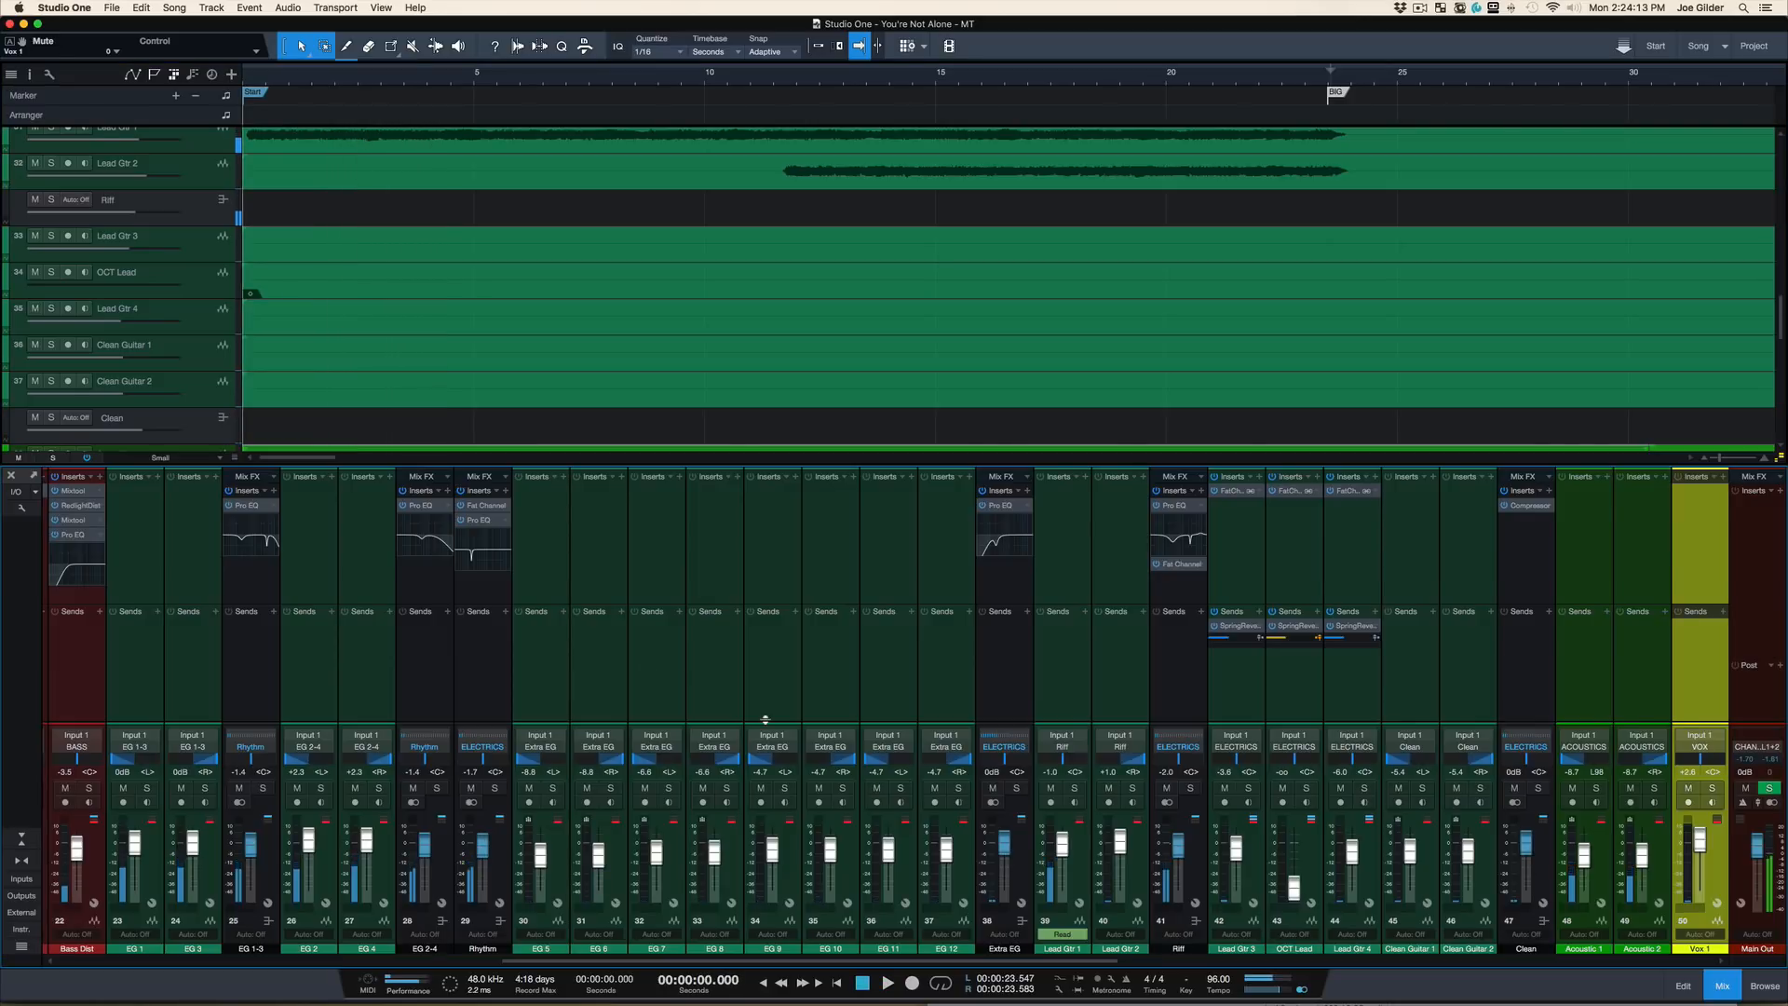
scroll(766, 720, left, 10)
scroll(765, 720, right, 10)
scroll(765, 719, right, 10)
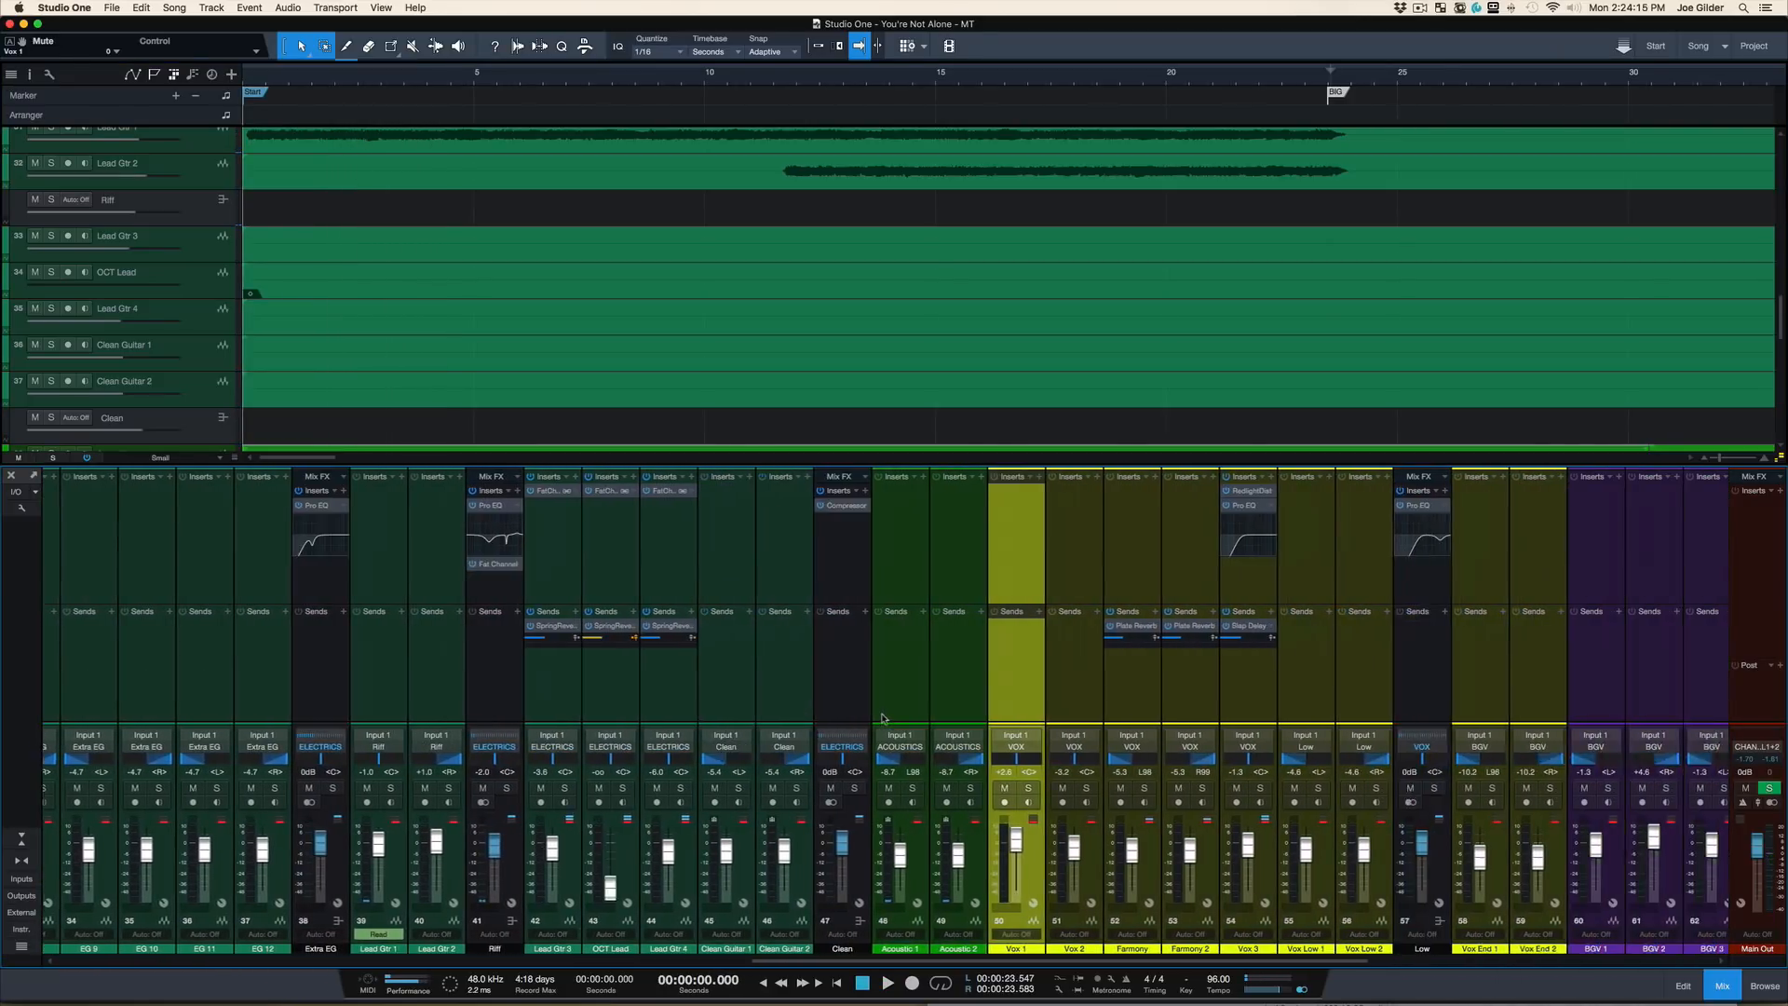
click(750, 694)
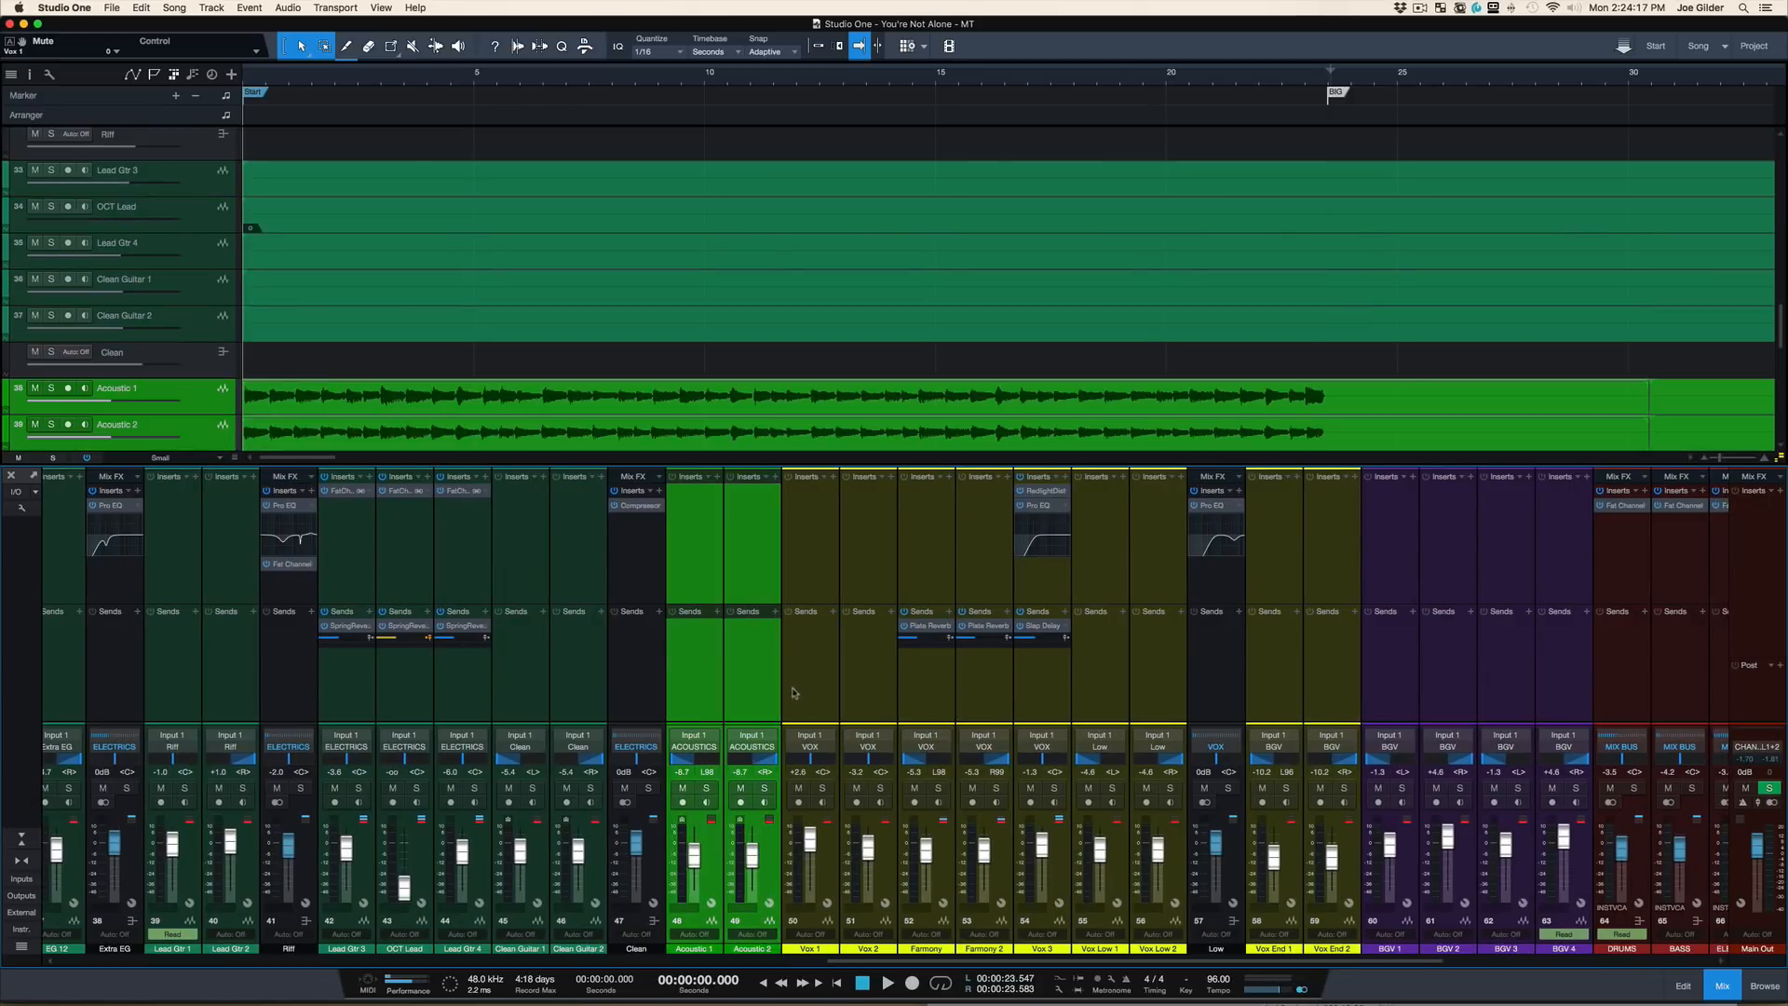
scroll(936, 703, right, 10)
click(1070, 556)
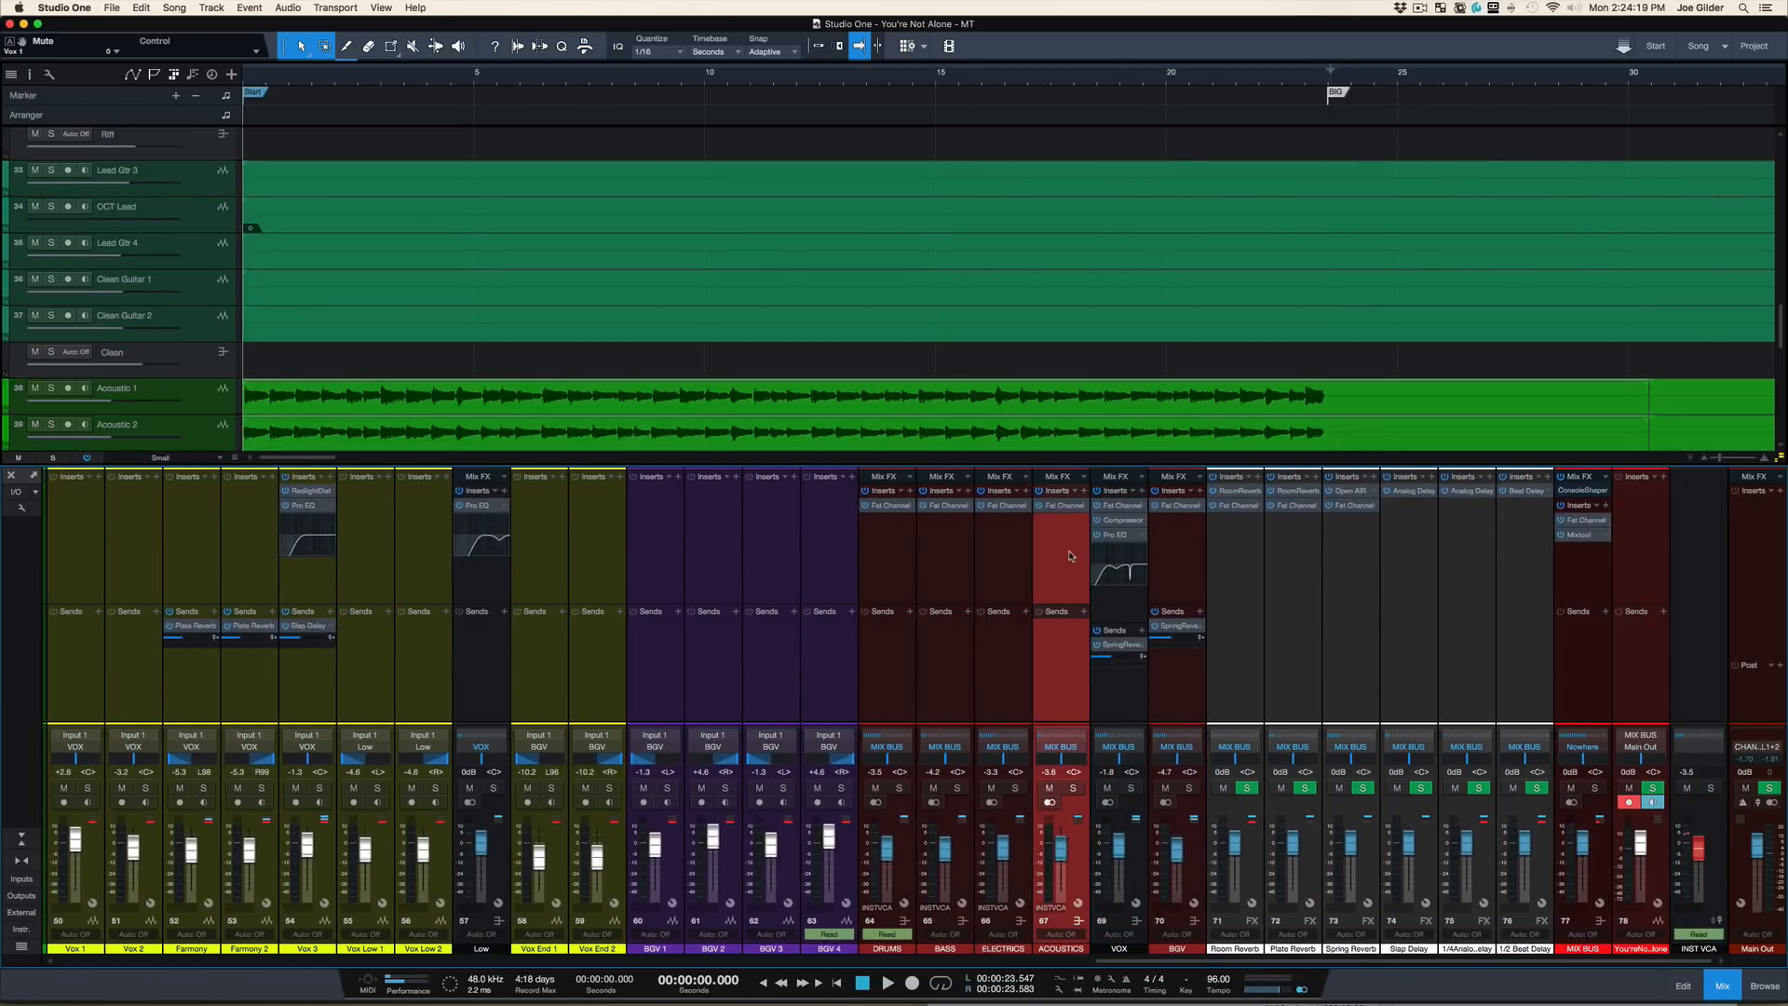
click(1061, 505)
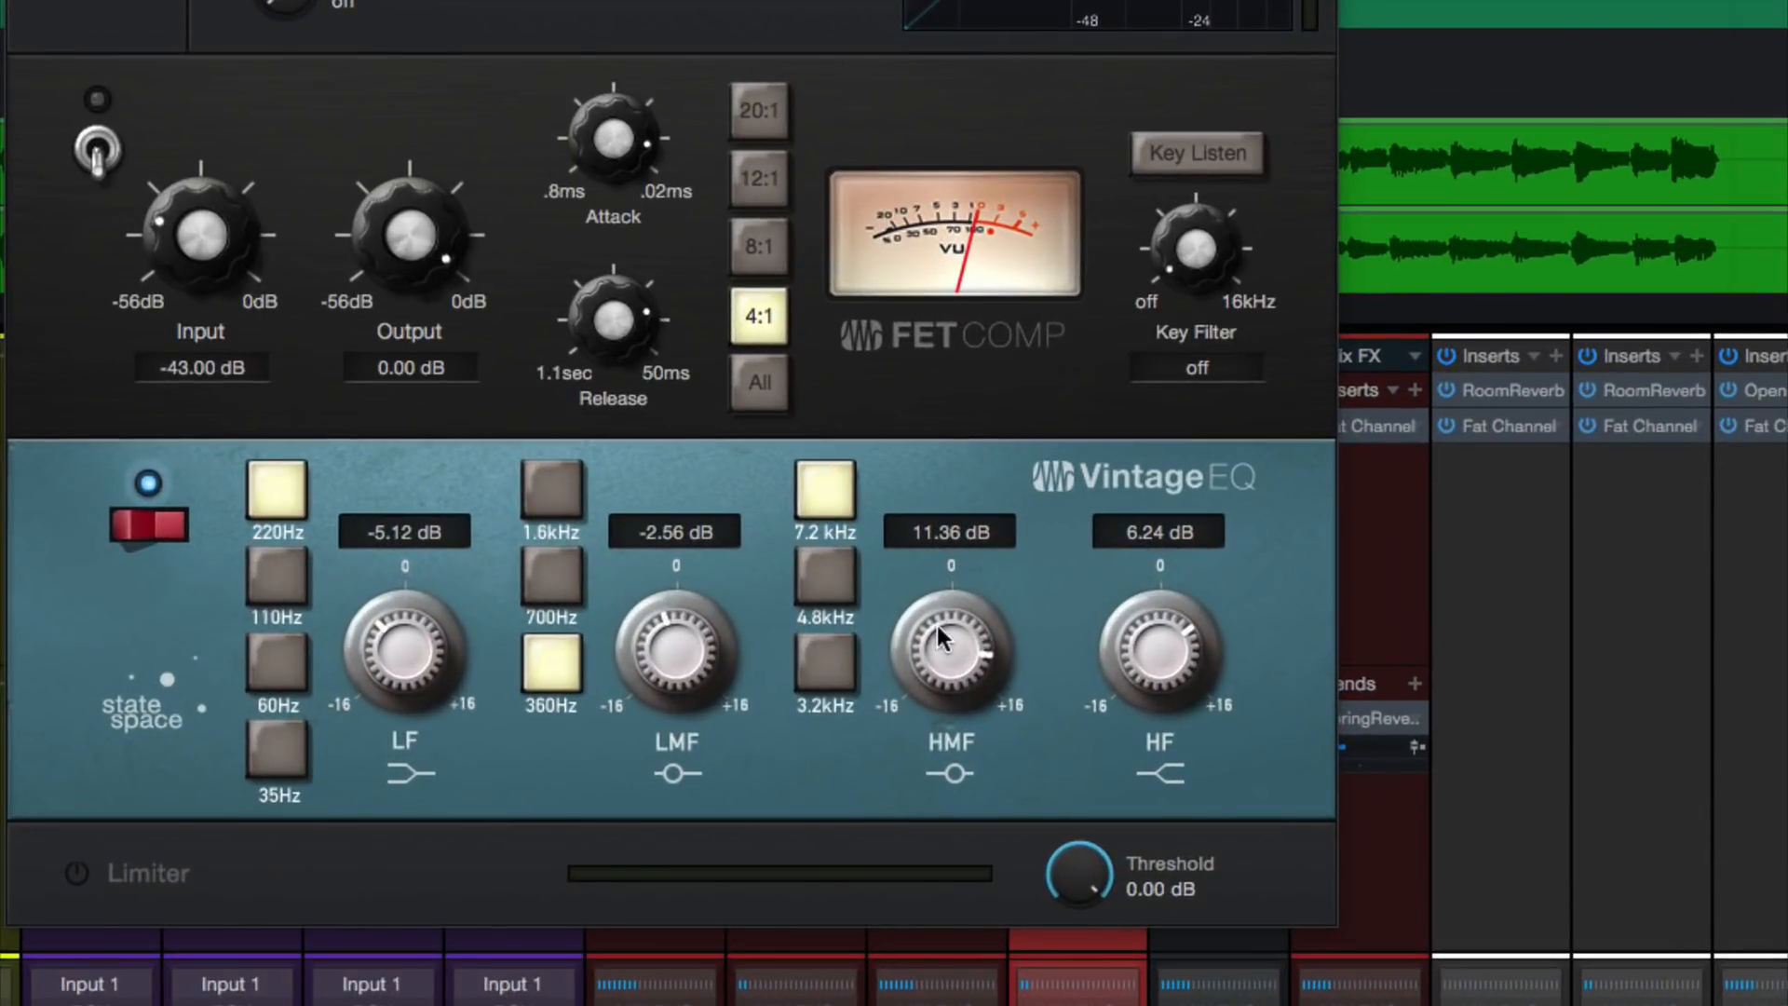
drag(936, 624, 948, 663)
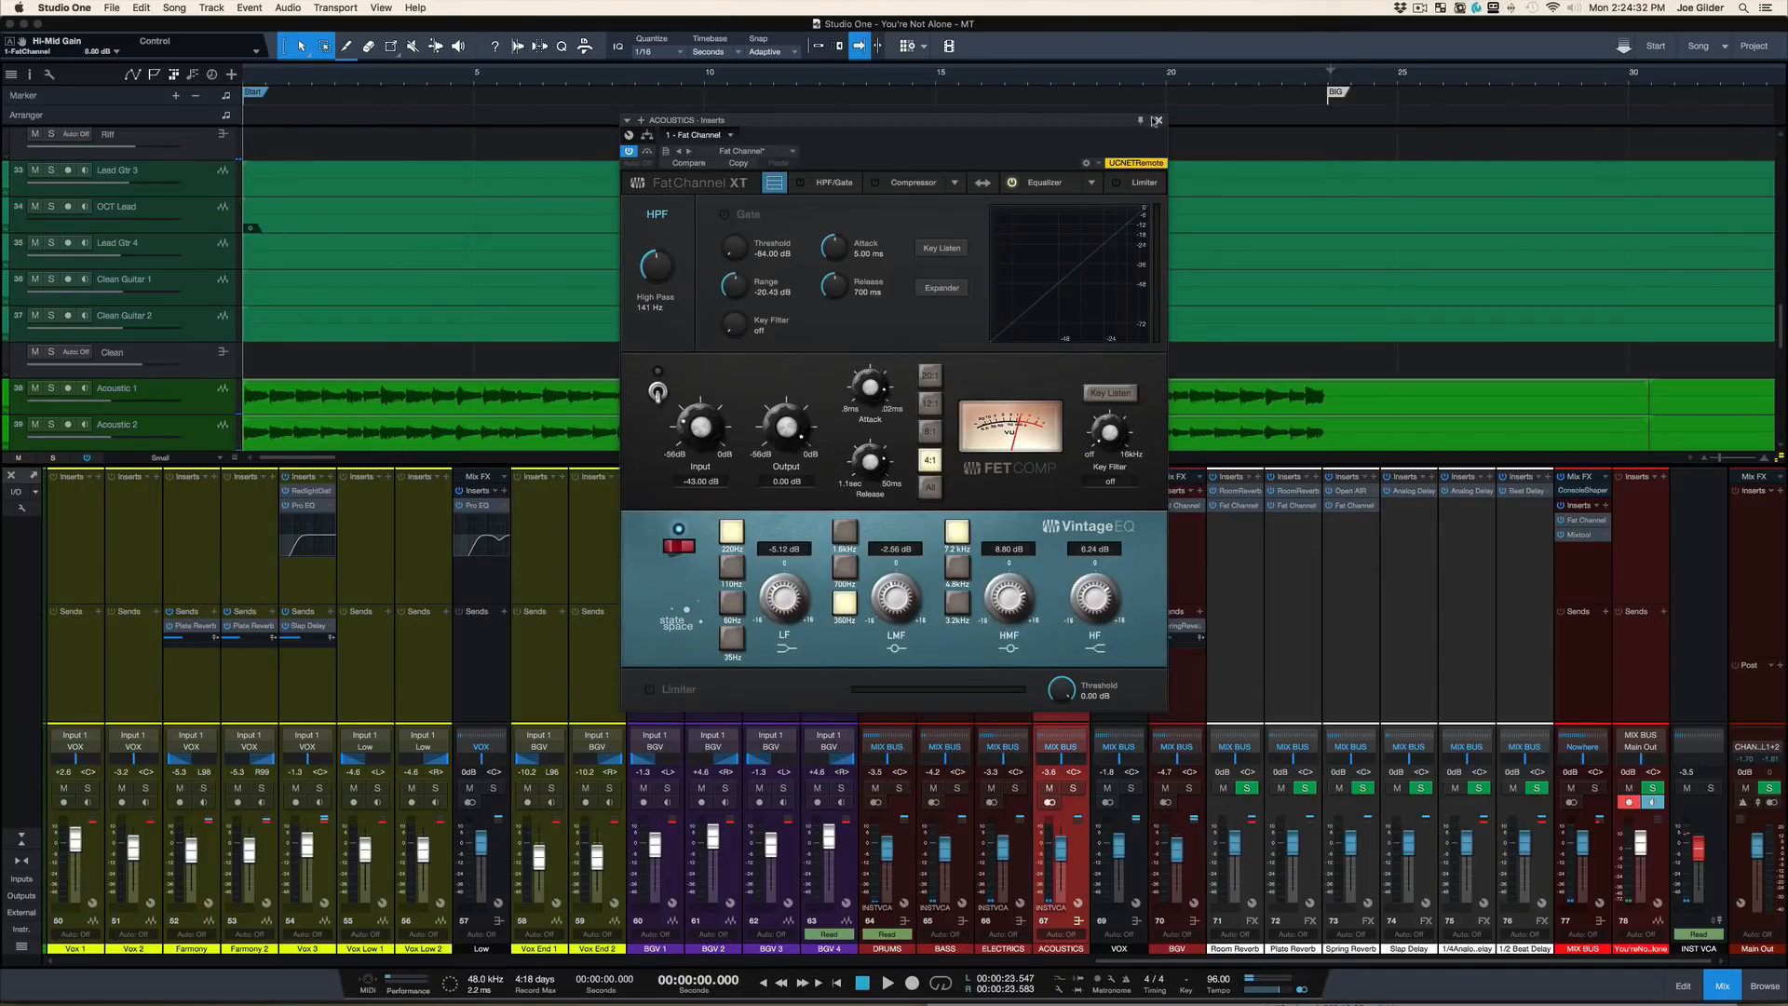
click(1156, 120)
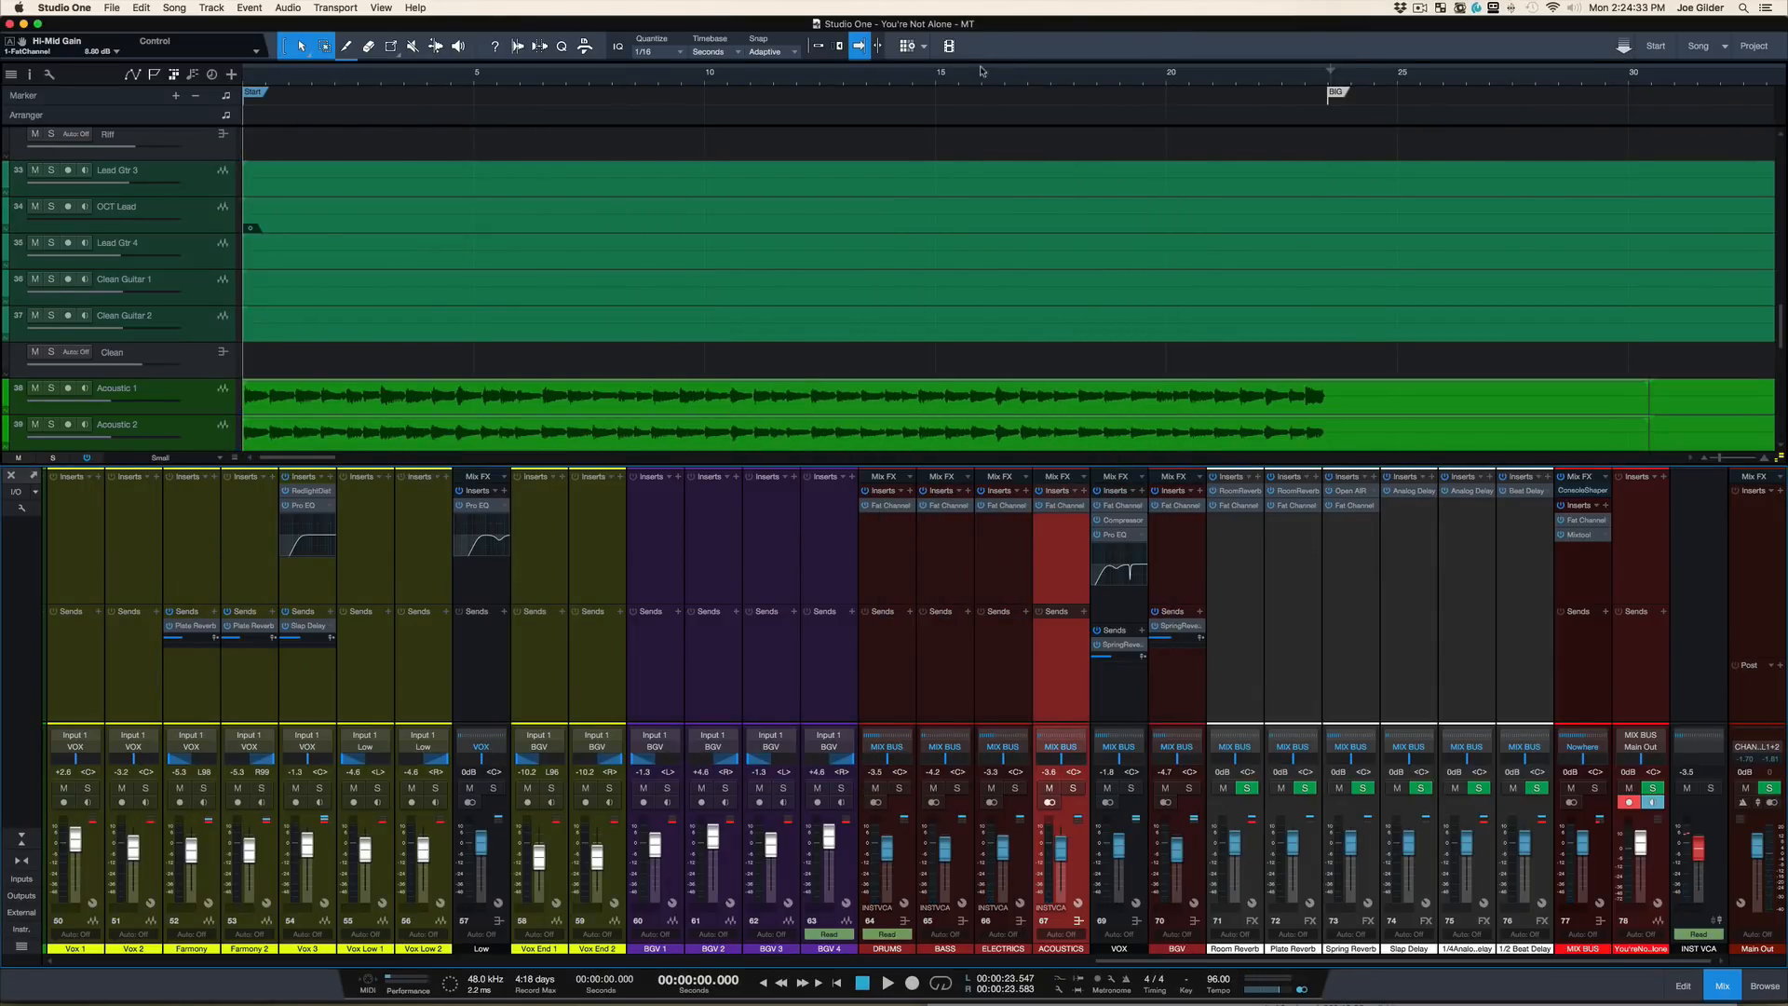
Step: Play the first verse from 0:39.520, soloing and unsoloing the ACOUSTICS bus to judge the acoustic guitars
drag(981, 72, 986, 27)
click(431, 83)
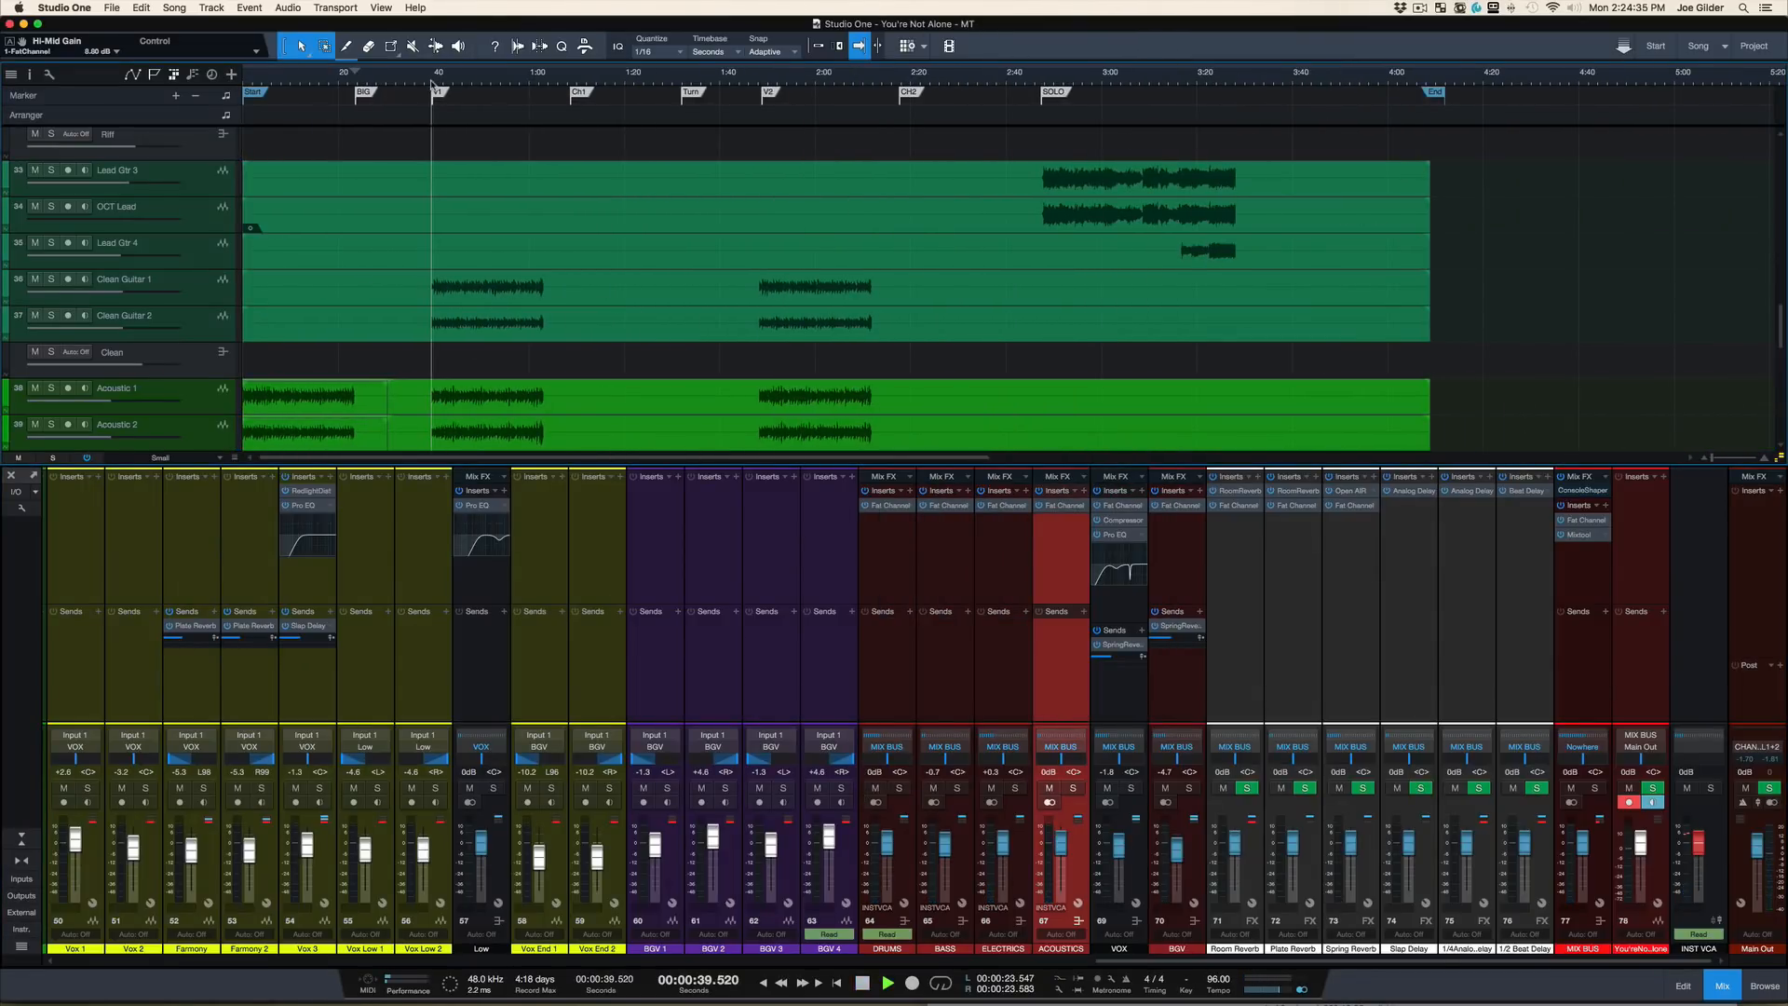
key(space)
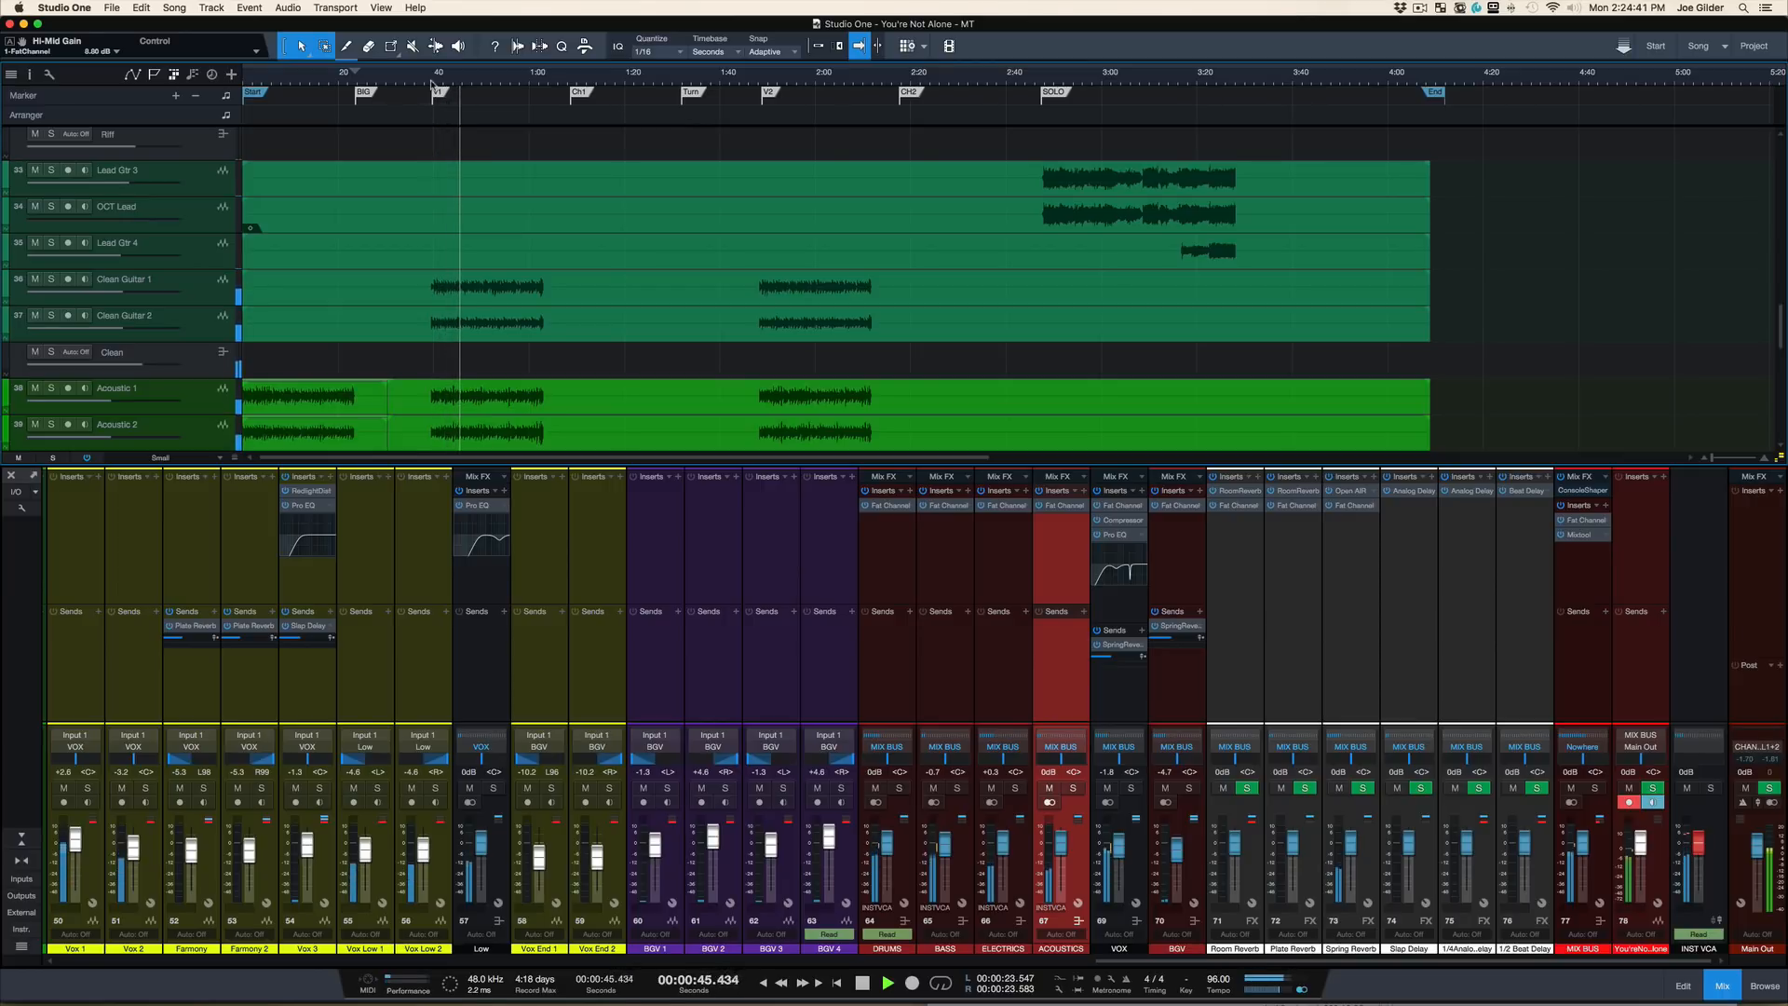
key(s)
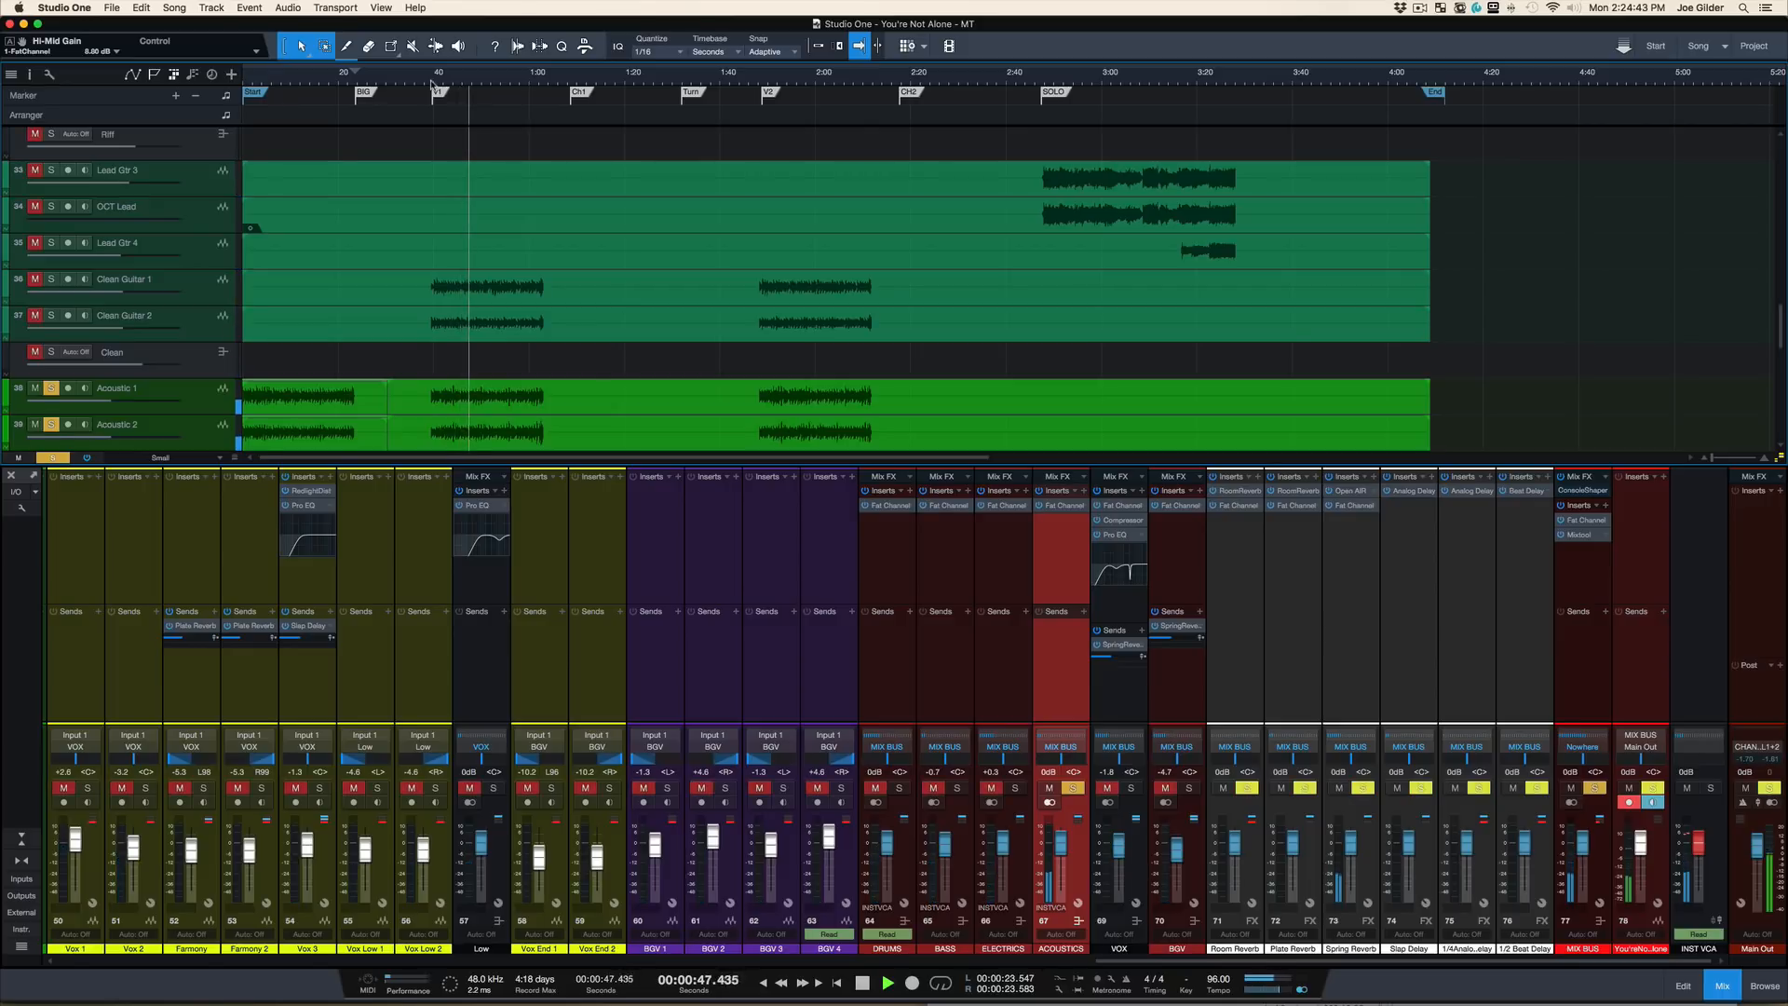
key(s)
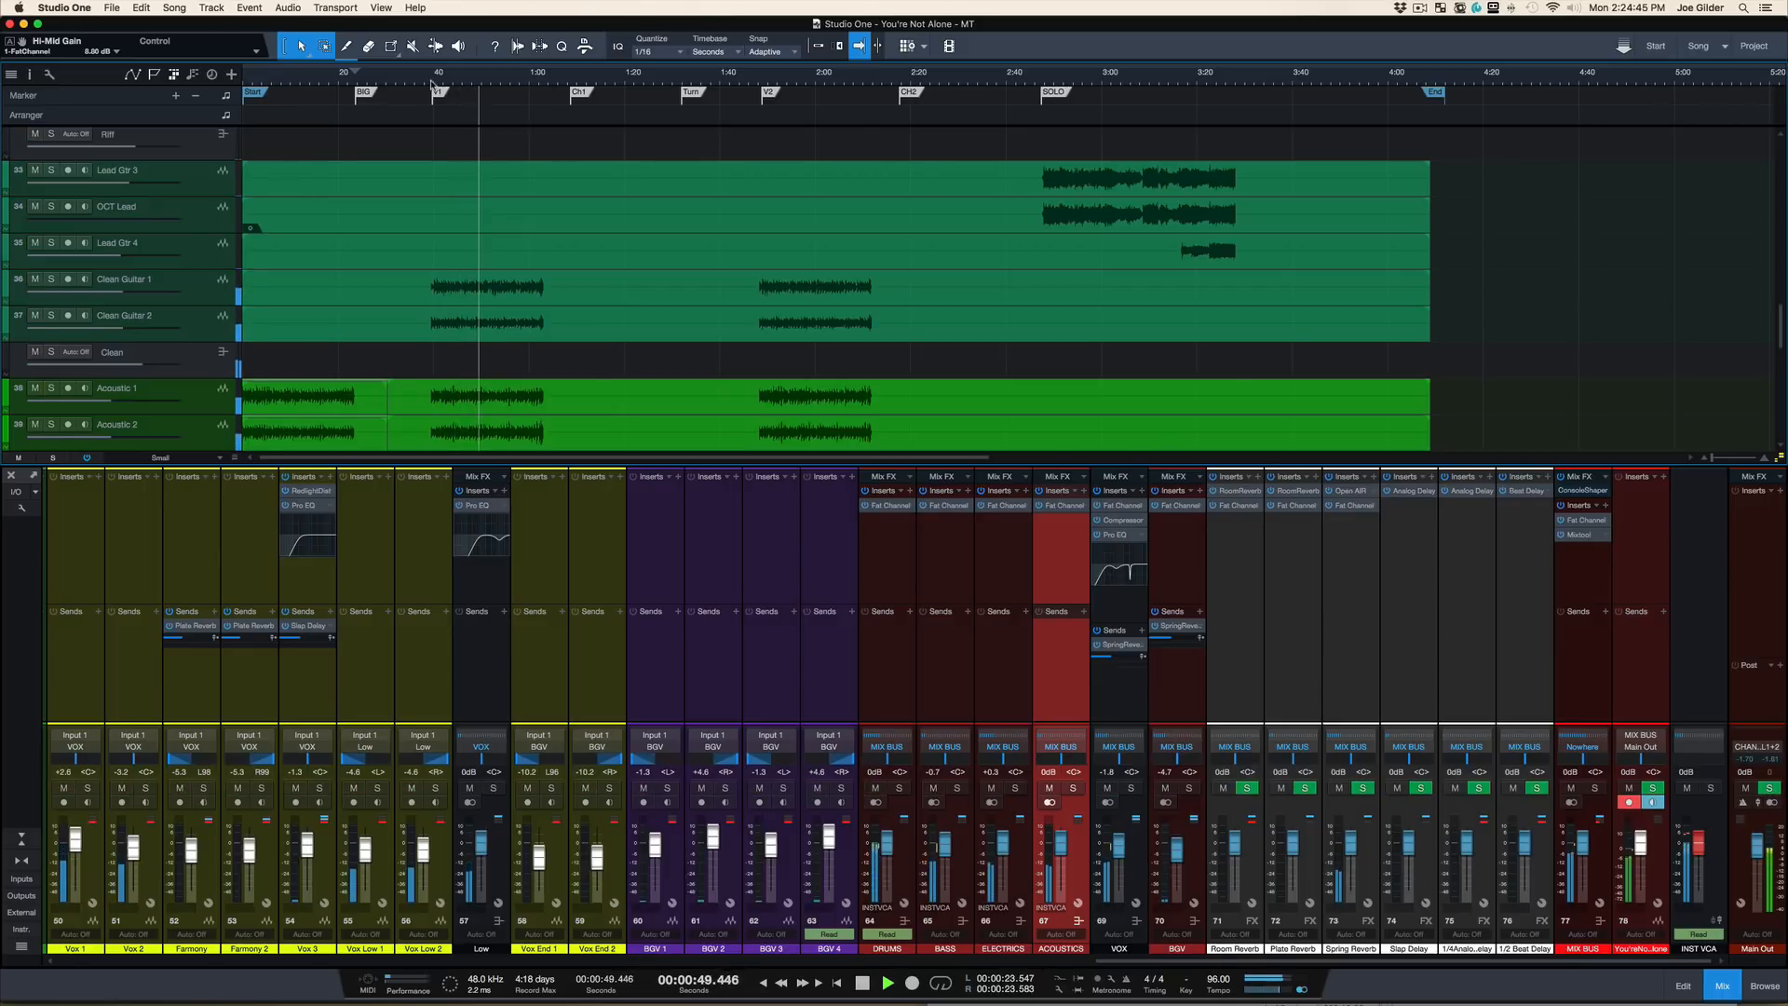
Step: Raise the HMF gain to about 8.9 dB in the ACOUSTICS bus's Fat Channel Vintage EQ, stop playback and save the song
click(1061, 505)
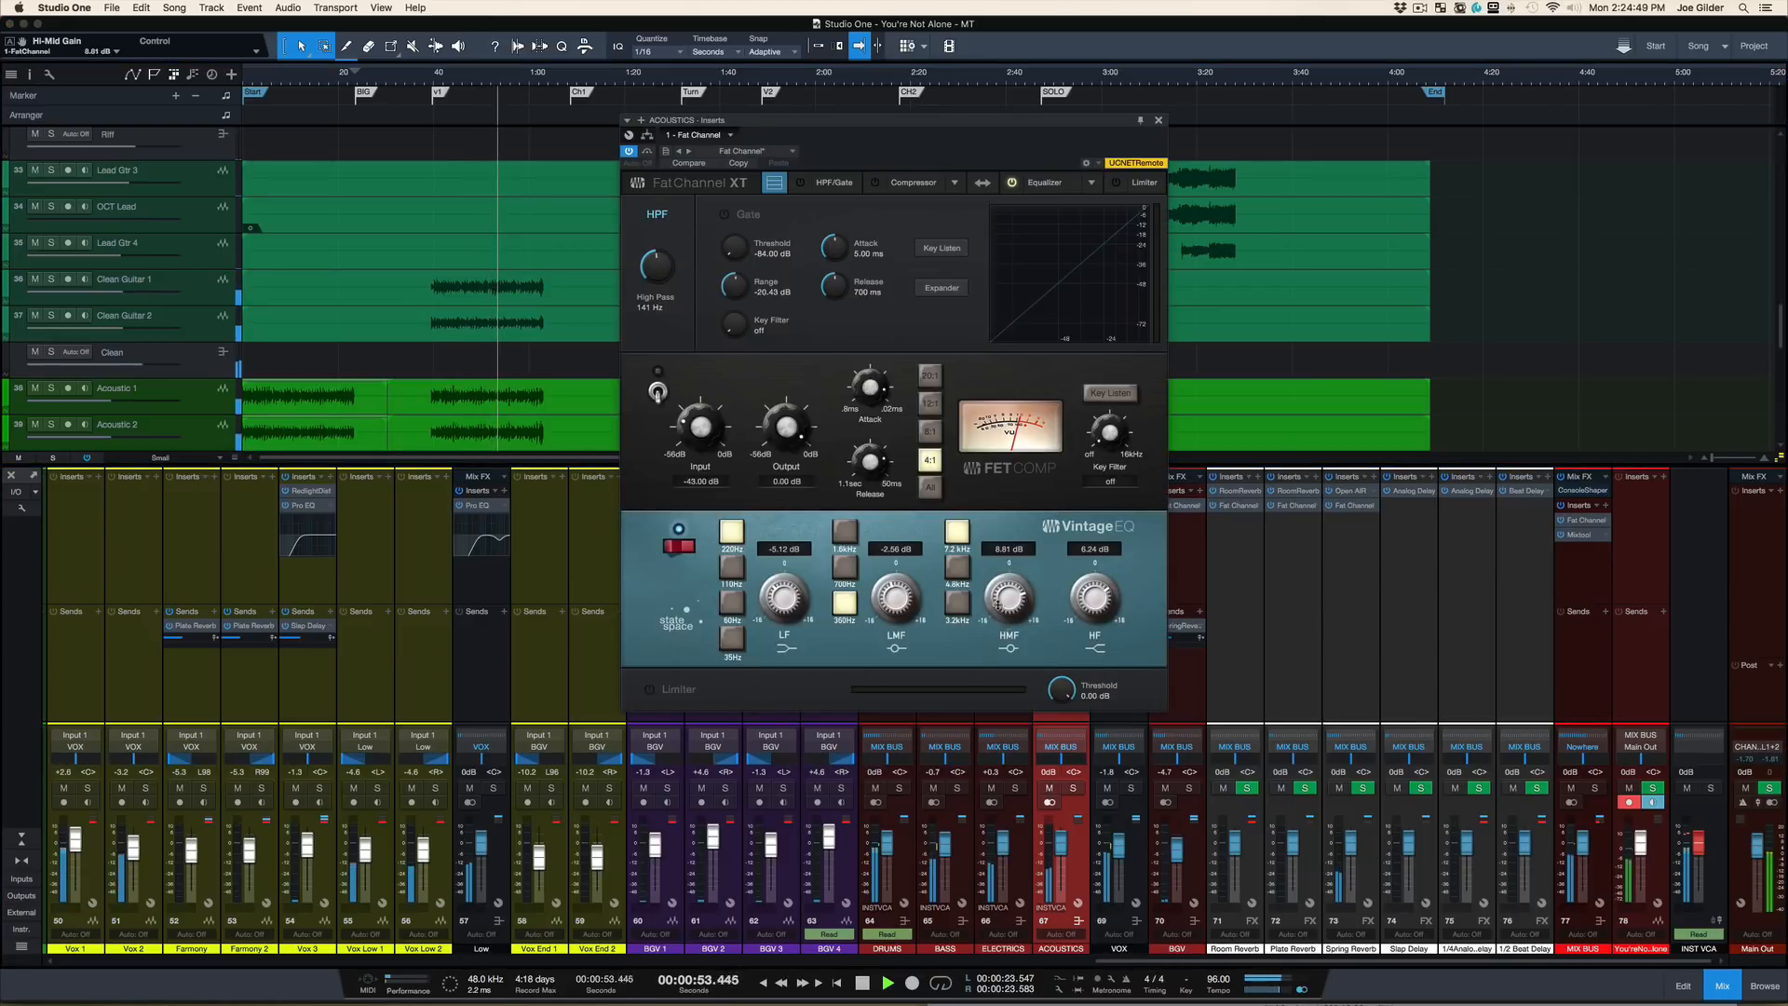
drag(997, 610, 998, 601)
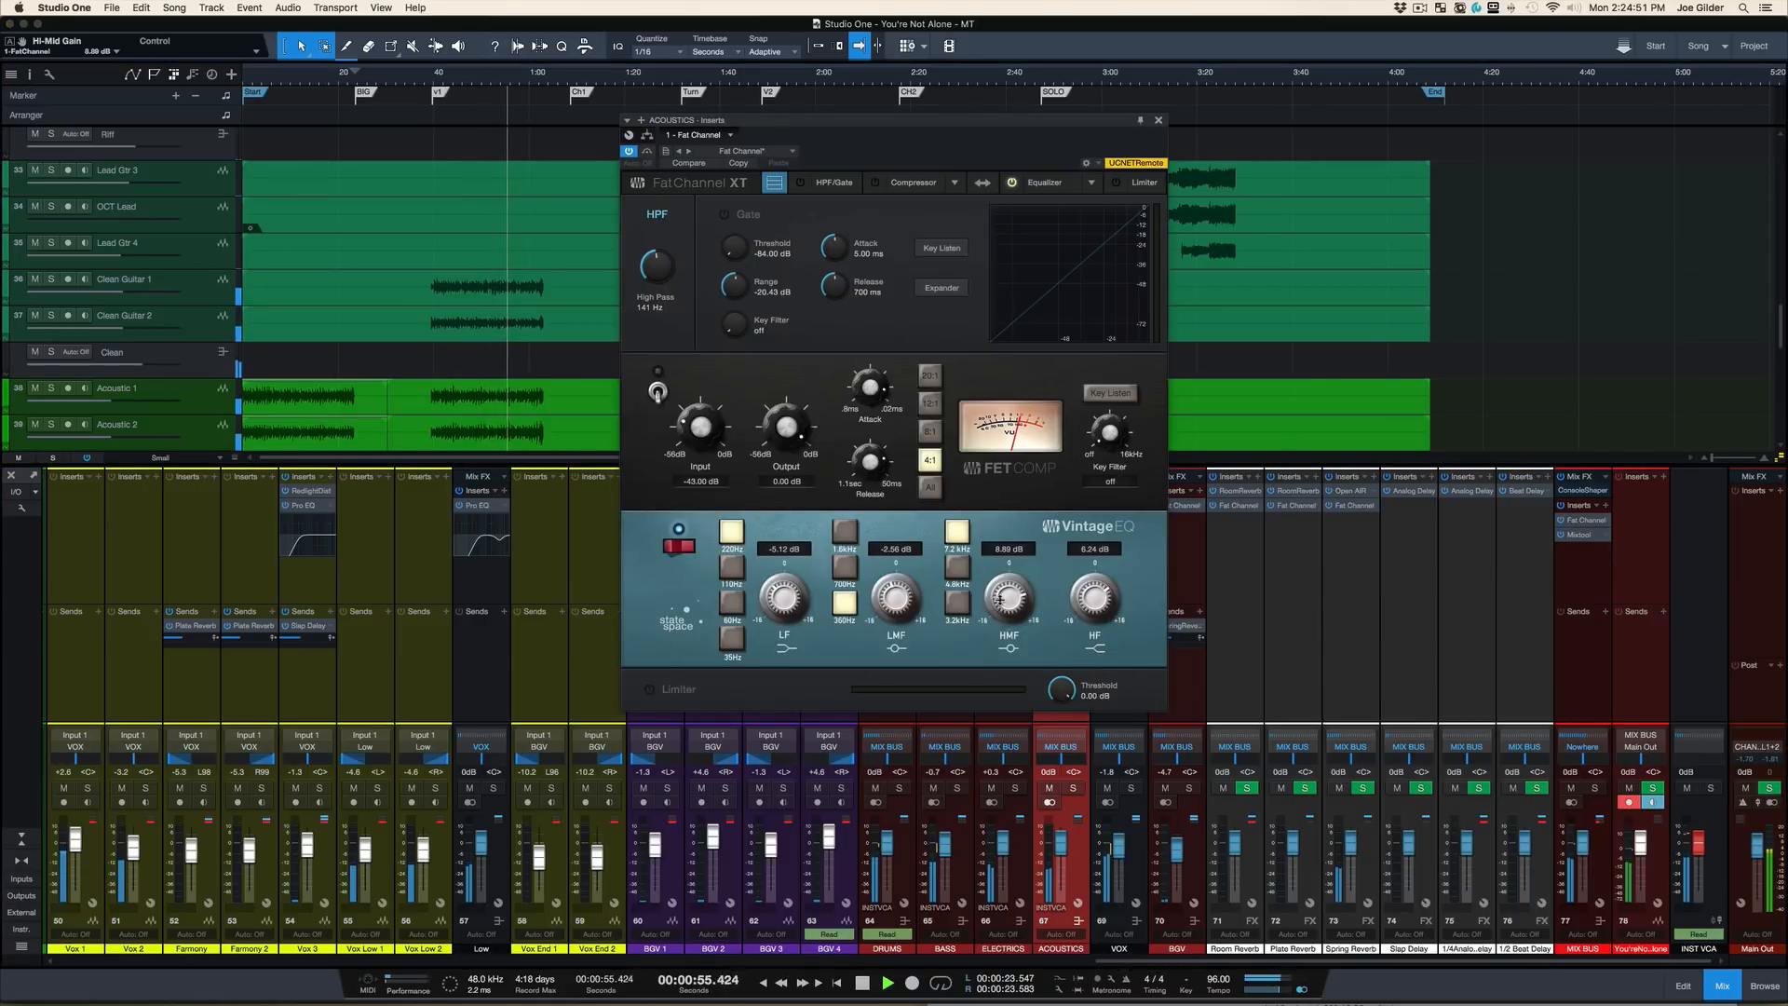
key(space)
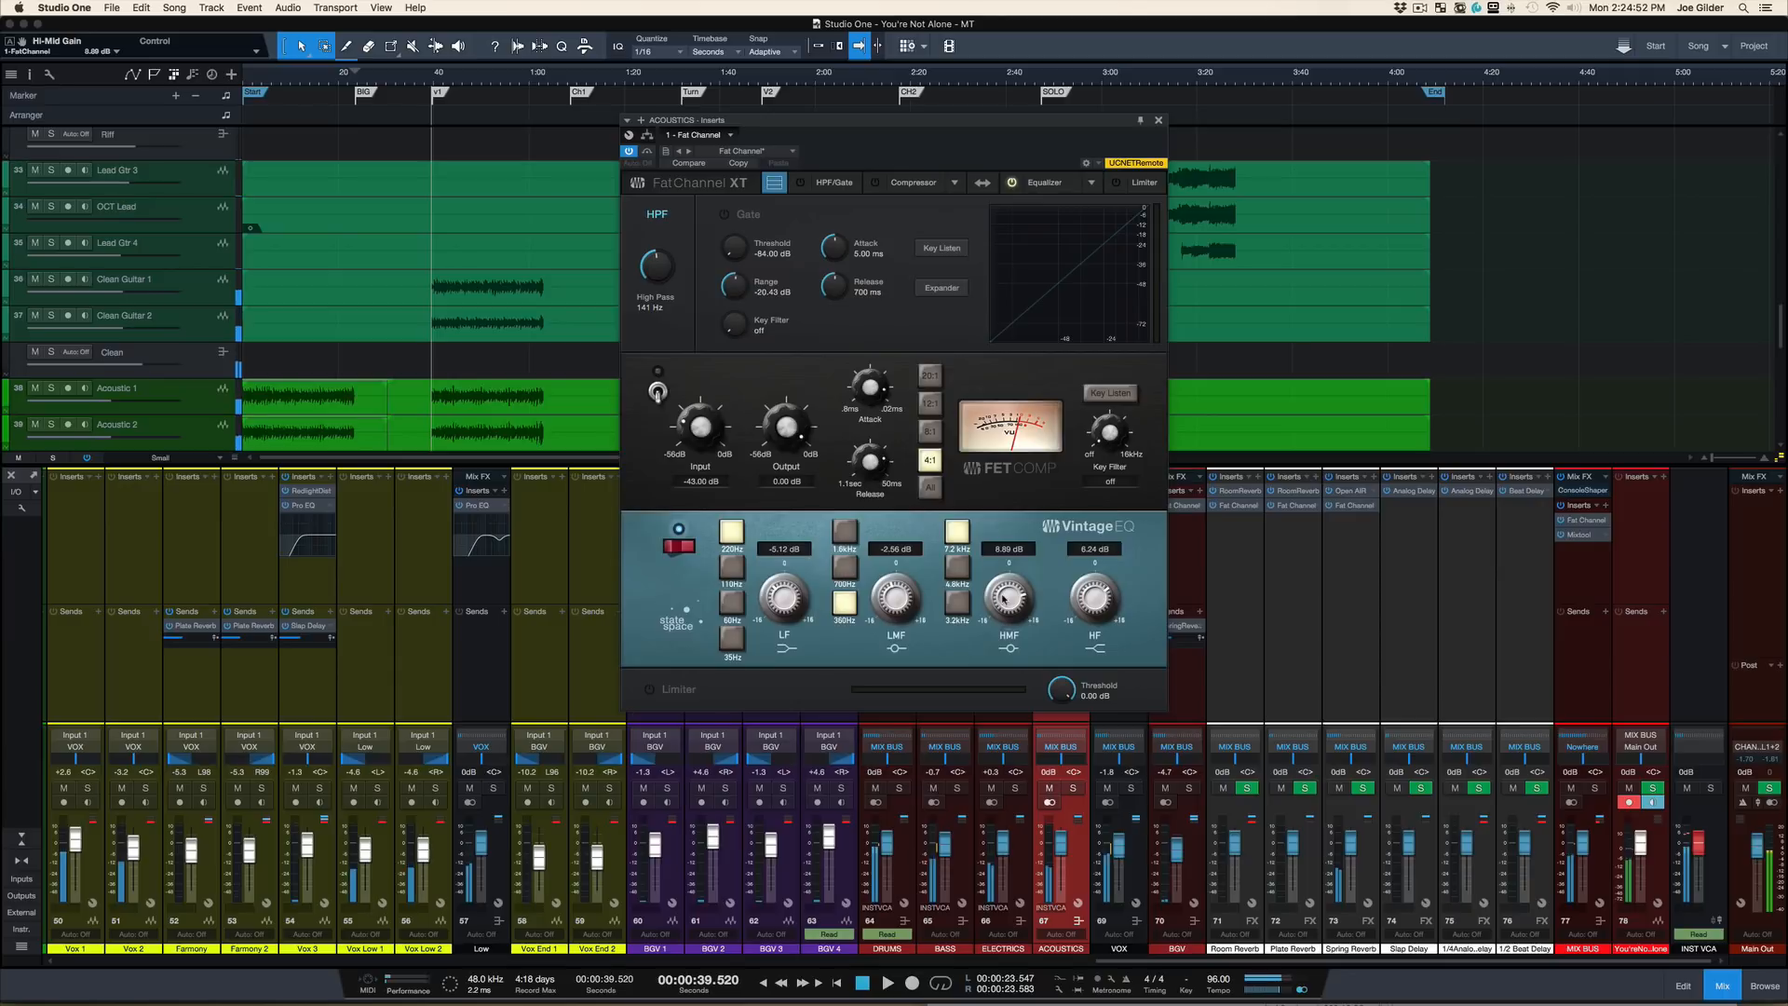
click(1158, 121)
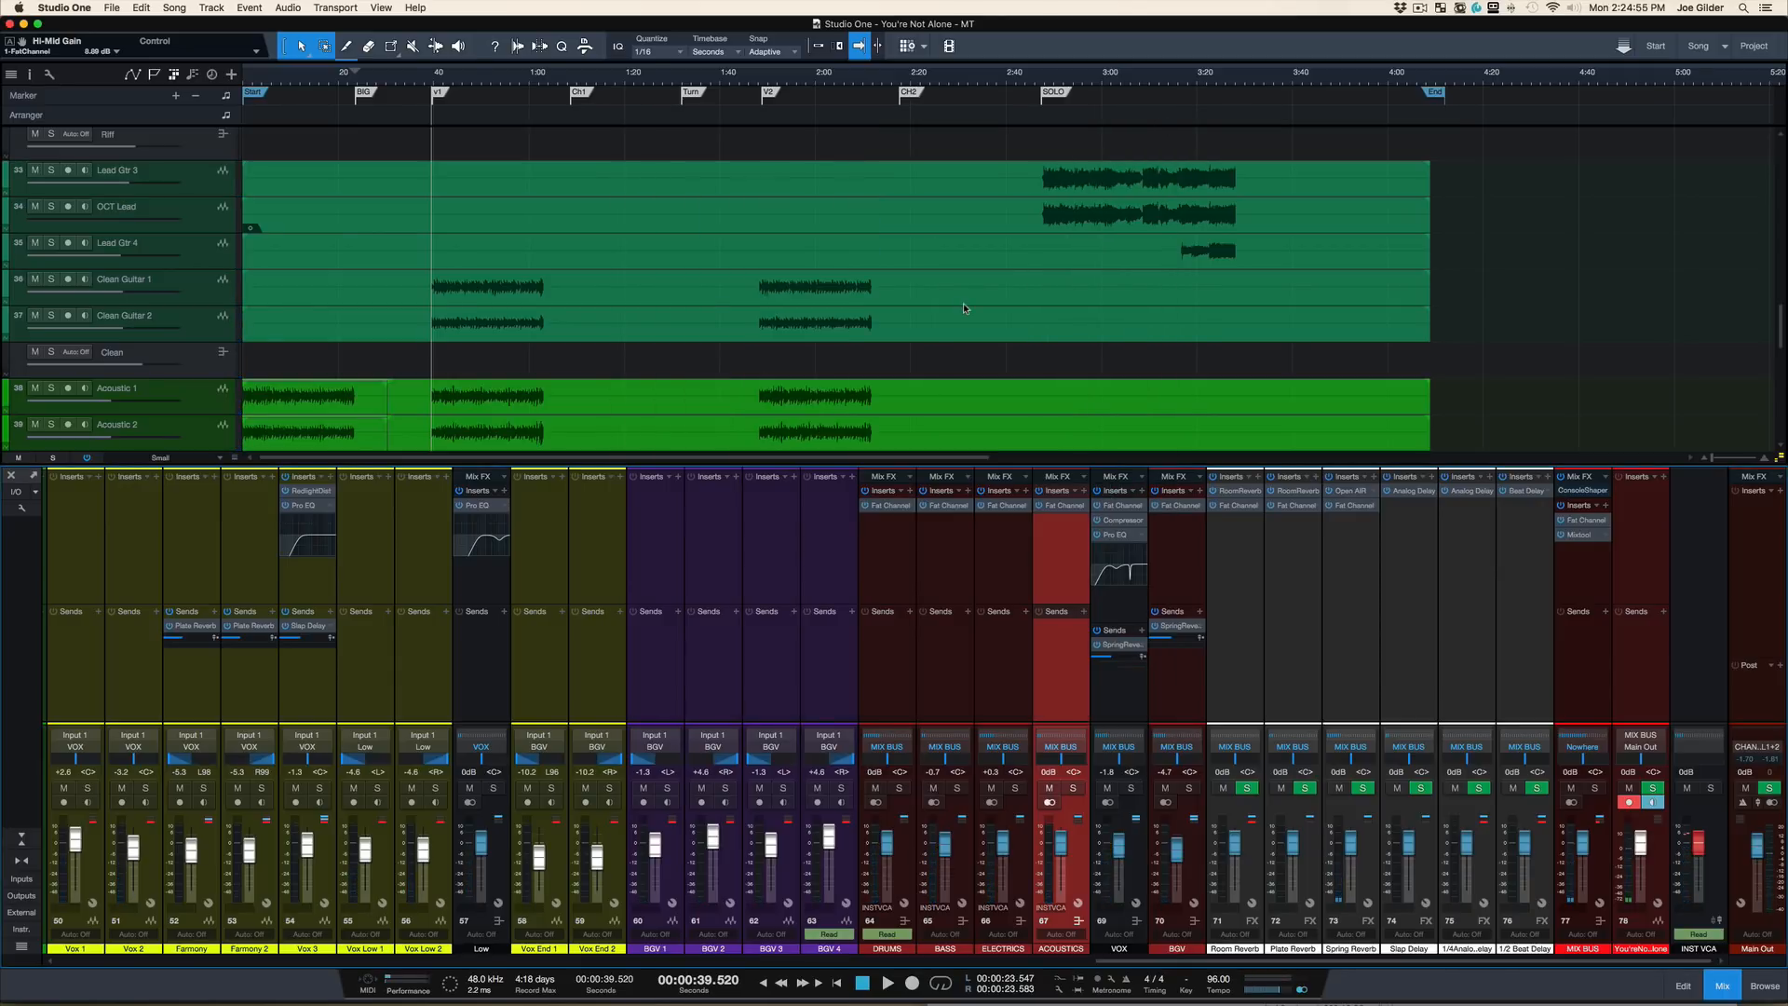
key(super+s)
Step: Switch to TextEdit, delete the "AG down a little" note and select the "BGV too right-heavy now" line
key(super+Tab)
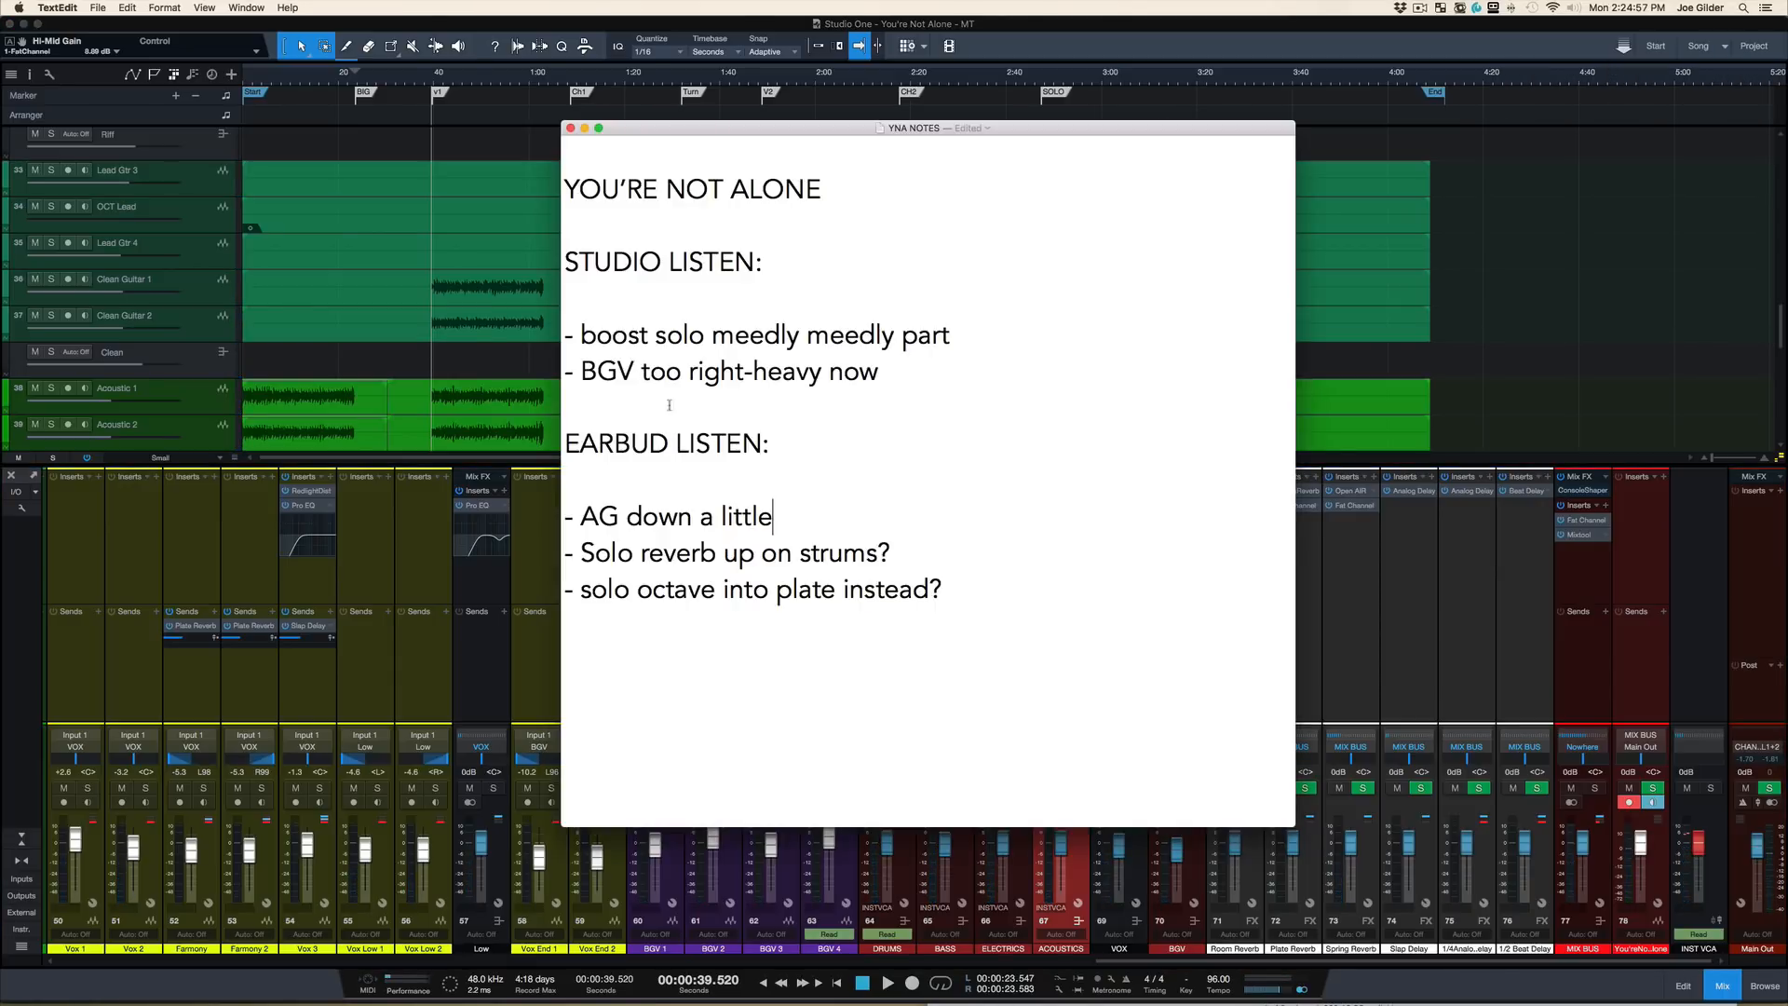
triple_click(669, 514)
key(BackSpace)
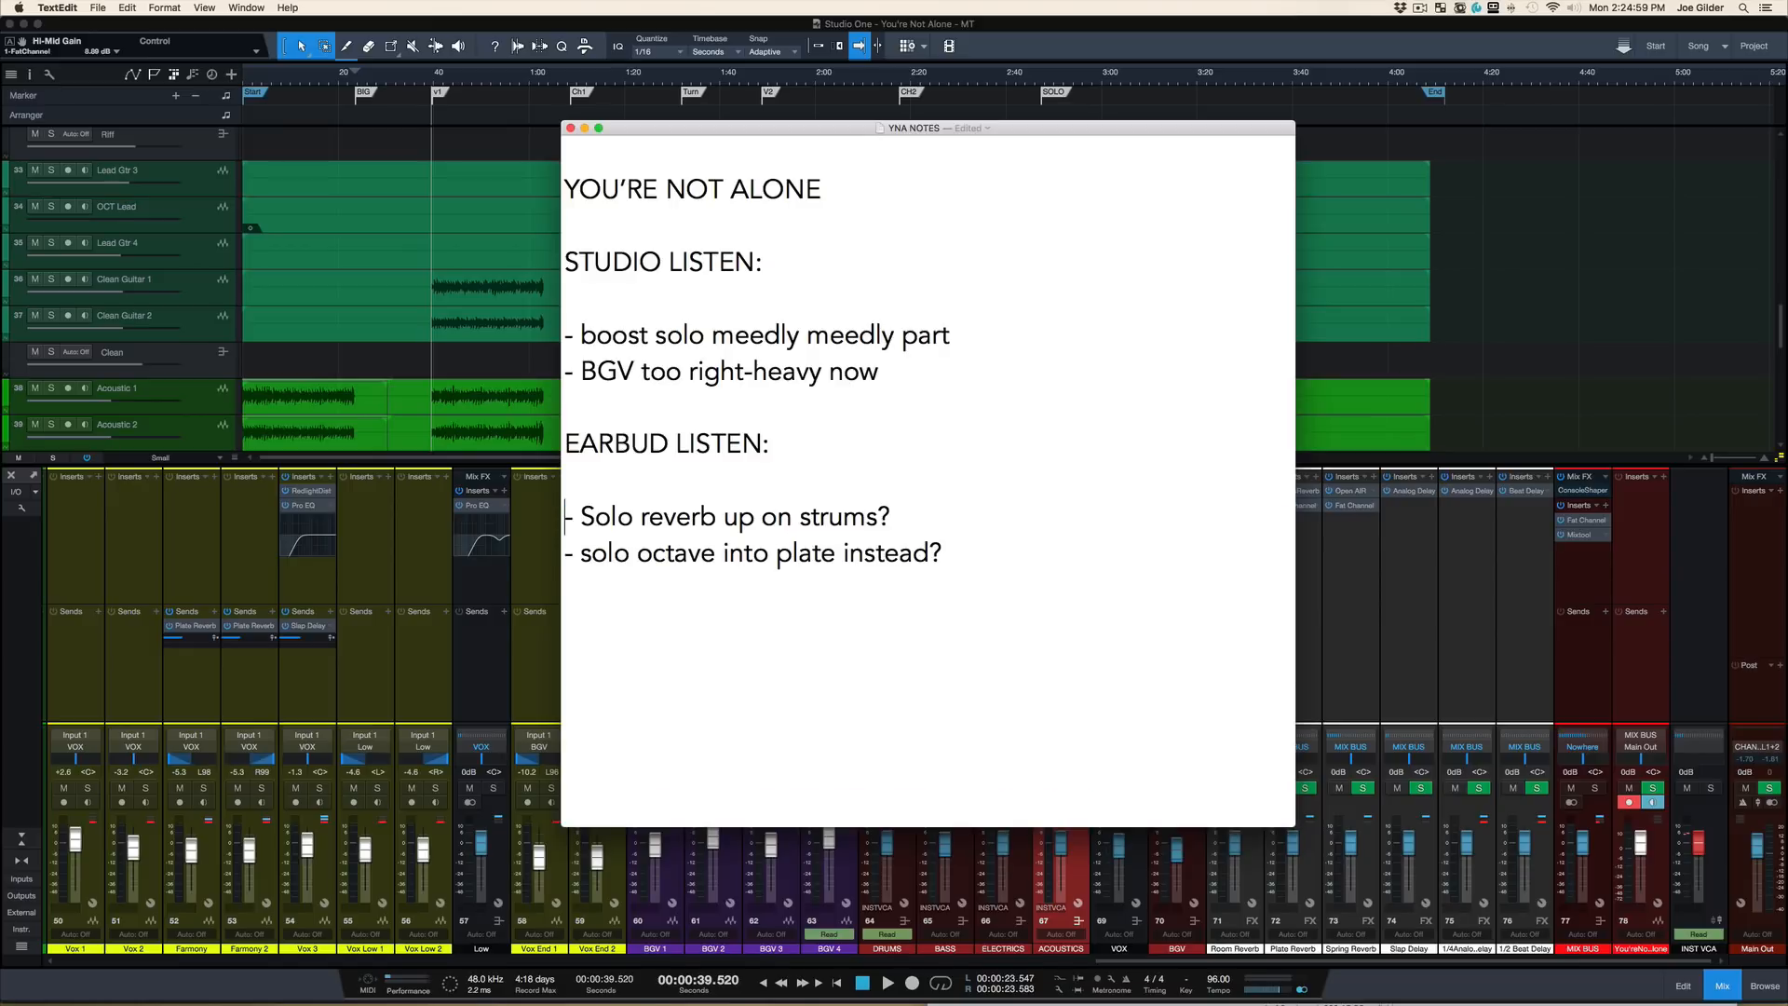
triple_click(665, 385)
Step: Return to Studio One, solo BGV 1 to BGV 4 and play them from just before the Ch1 marker
key(super+Tab)
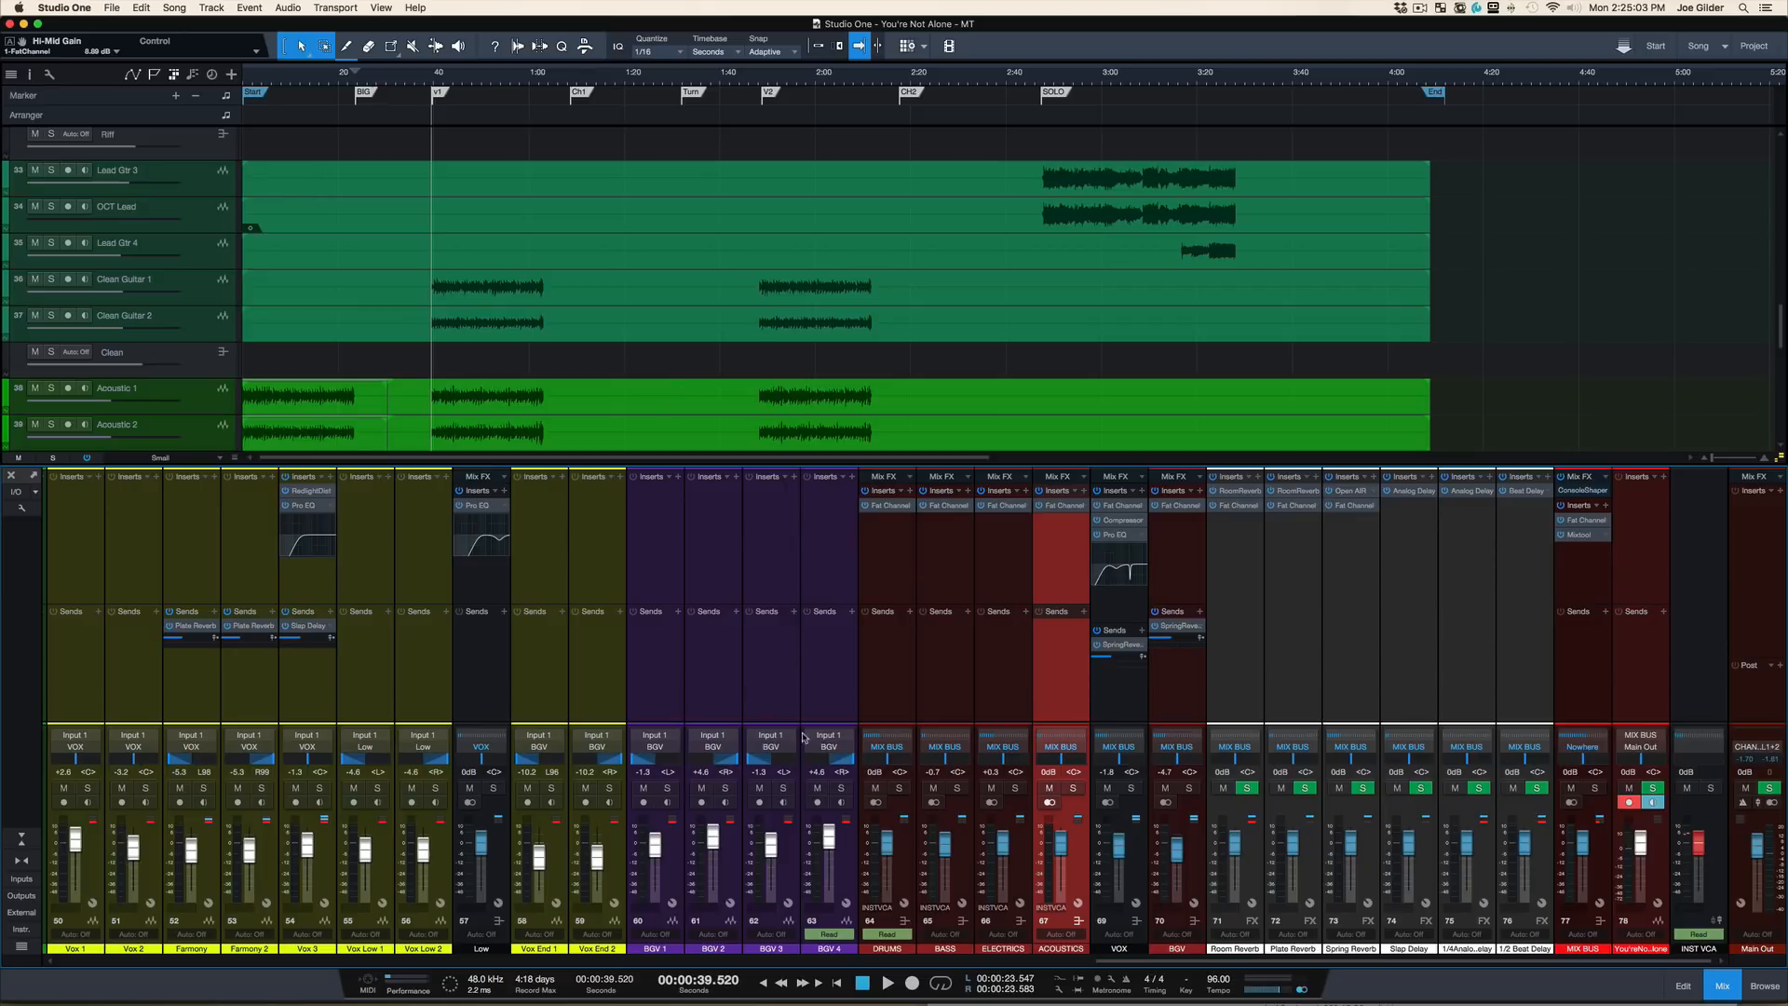
click(846, 686)
shift+click(642, 691)
key(s)
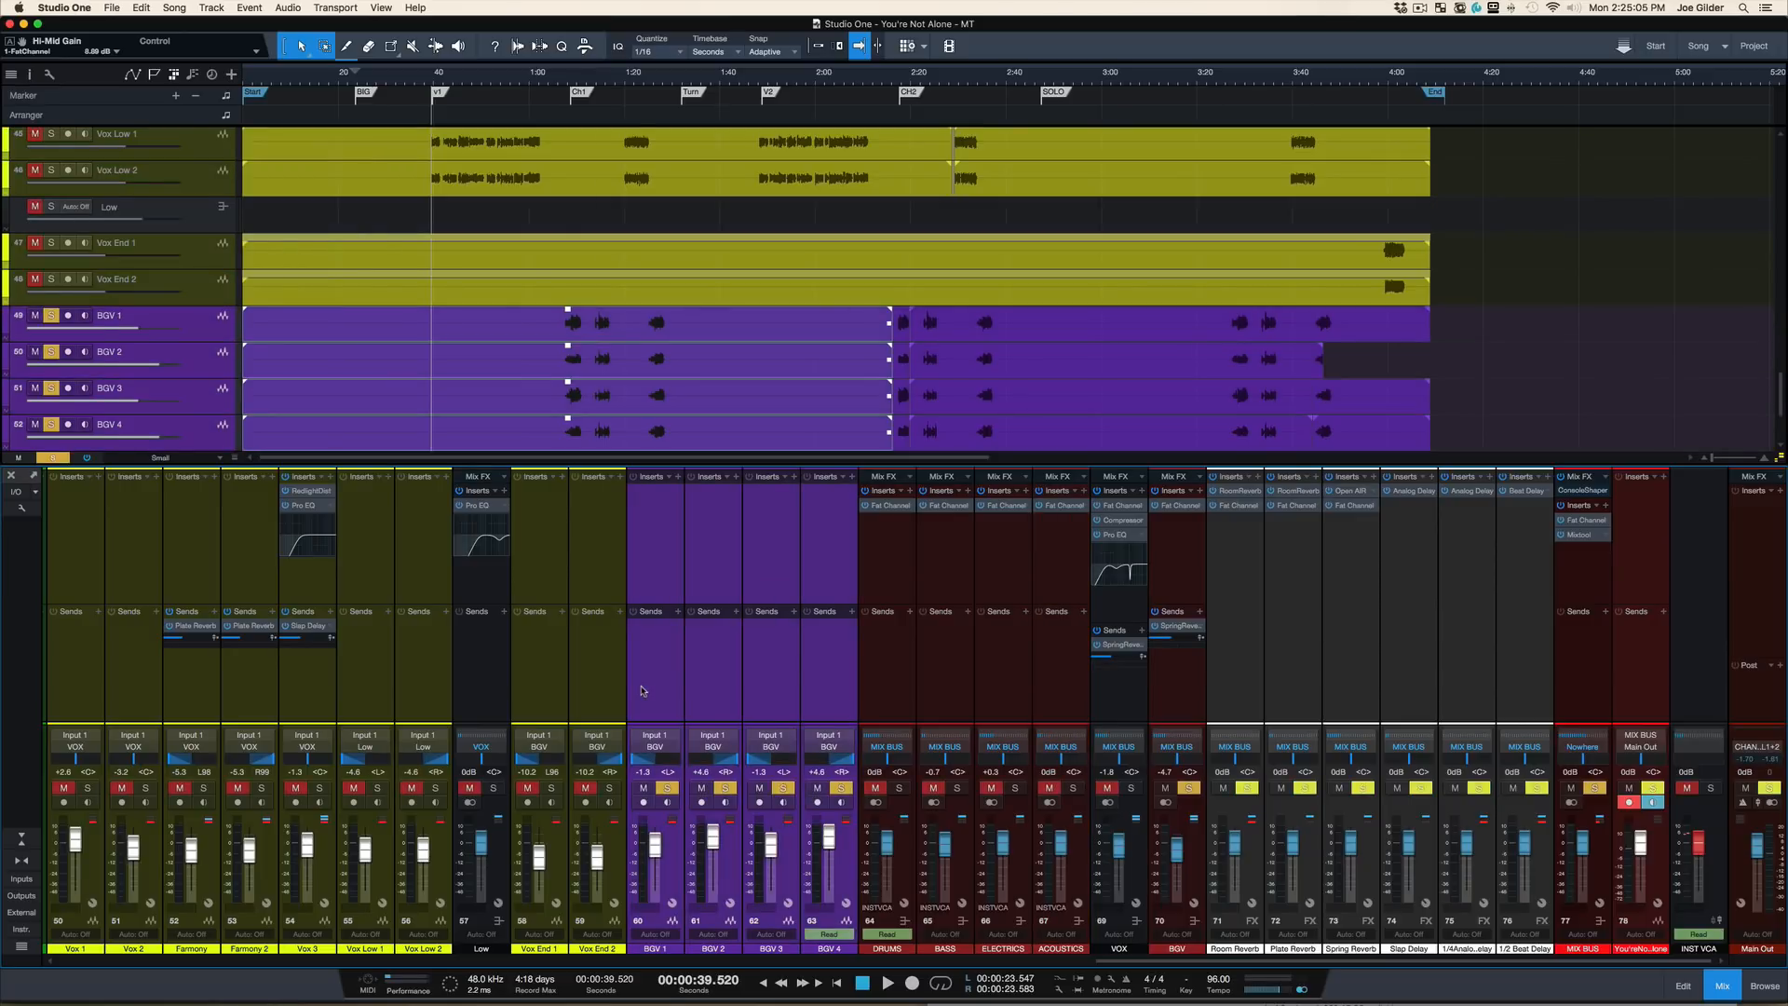
click(562, 86)
key(space)
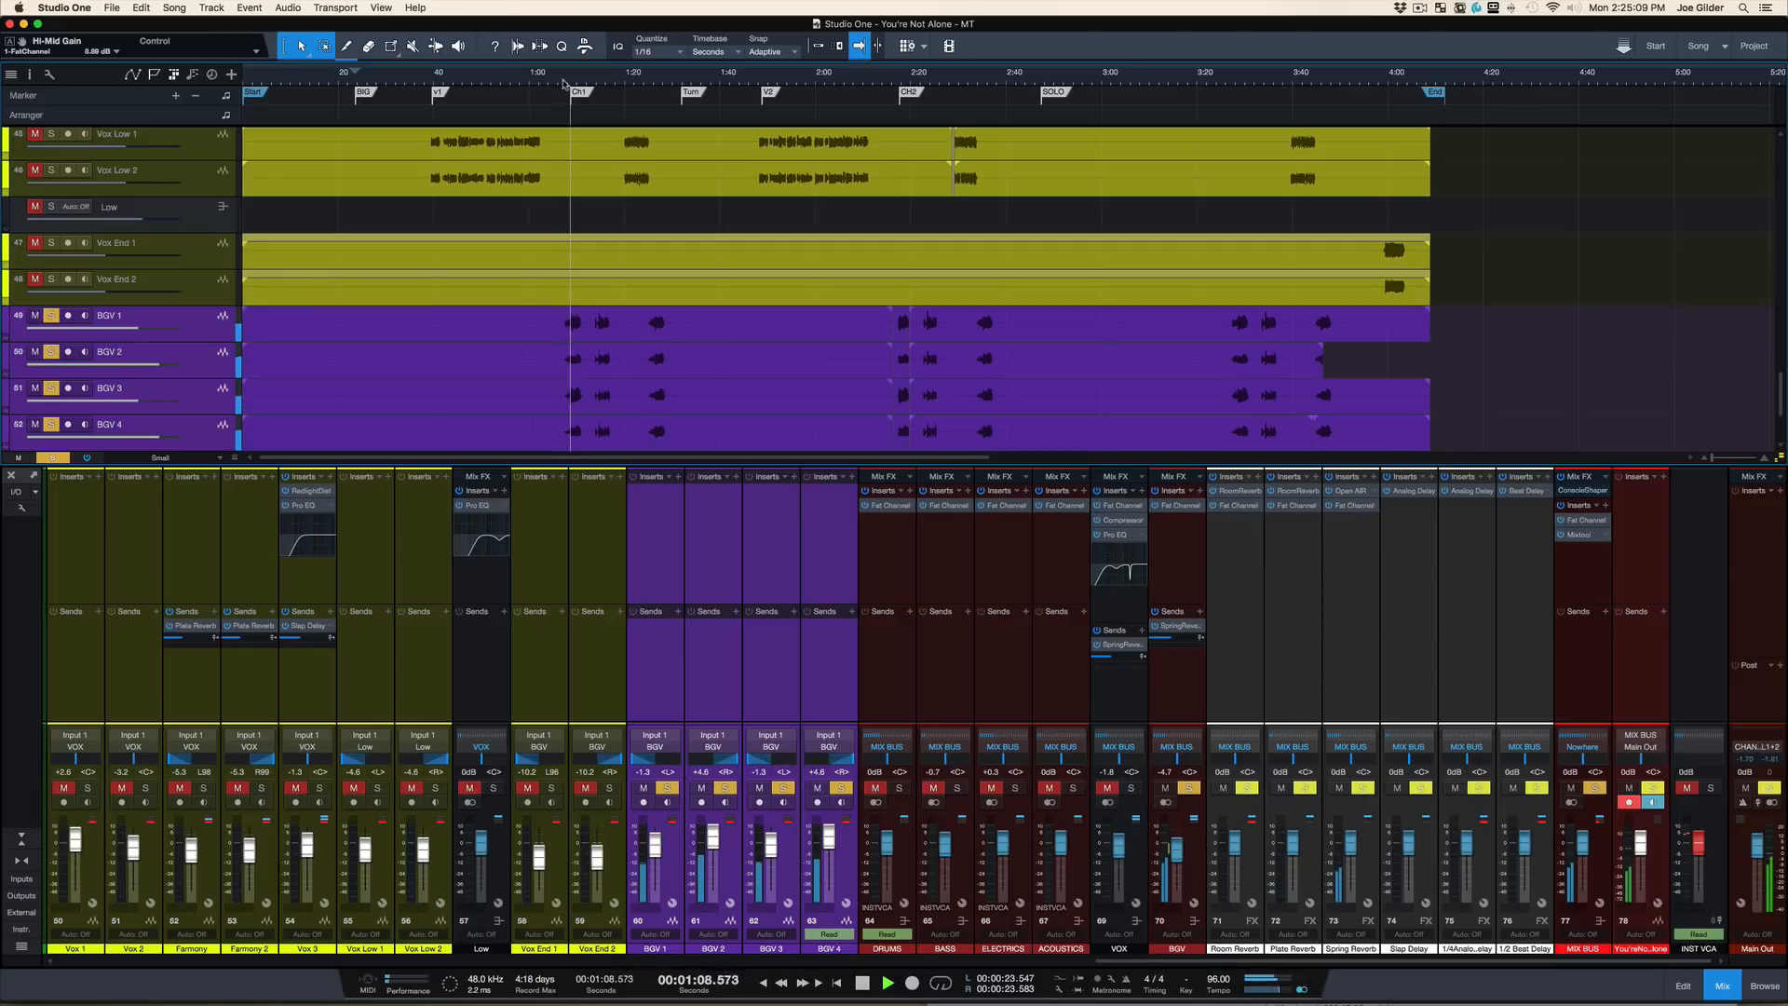
key(space)
Step: Raise the levels of the left-panned BGV 1 and BGV 3 together to +1.7 dB, checking the BGV bus meter
click(778, 689)
super+click(675, 691)
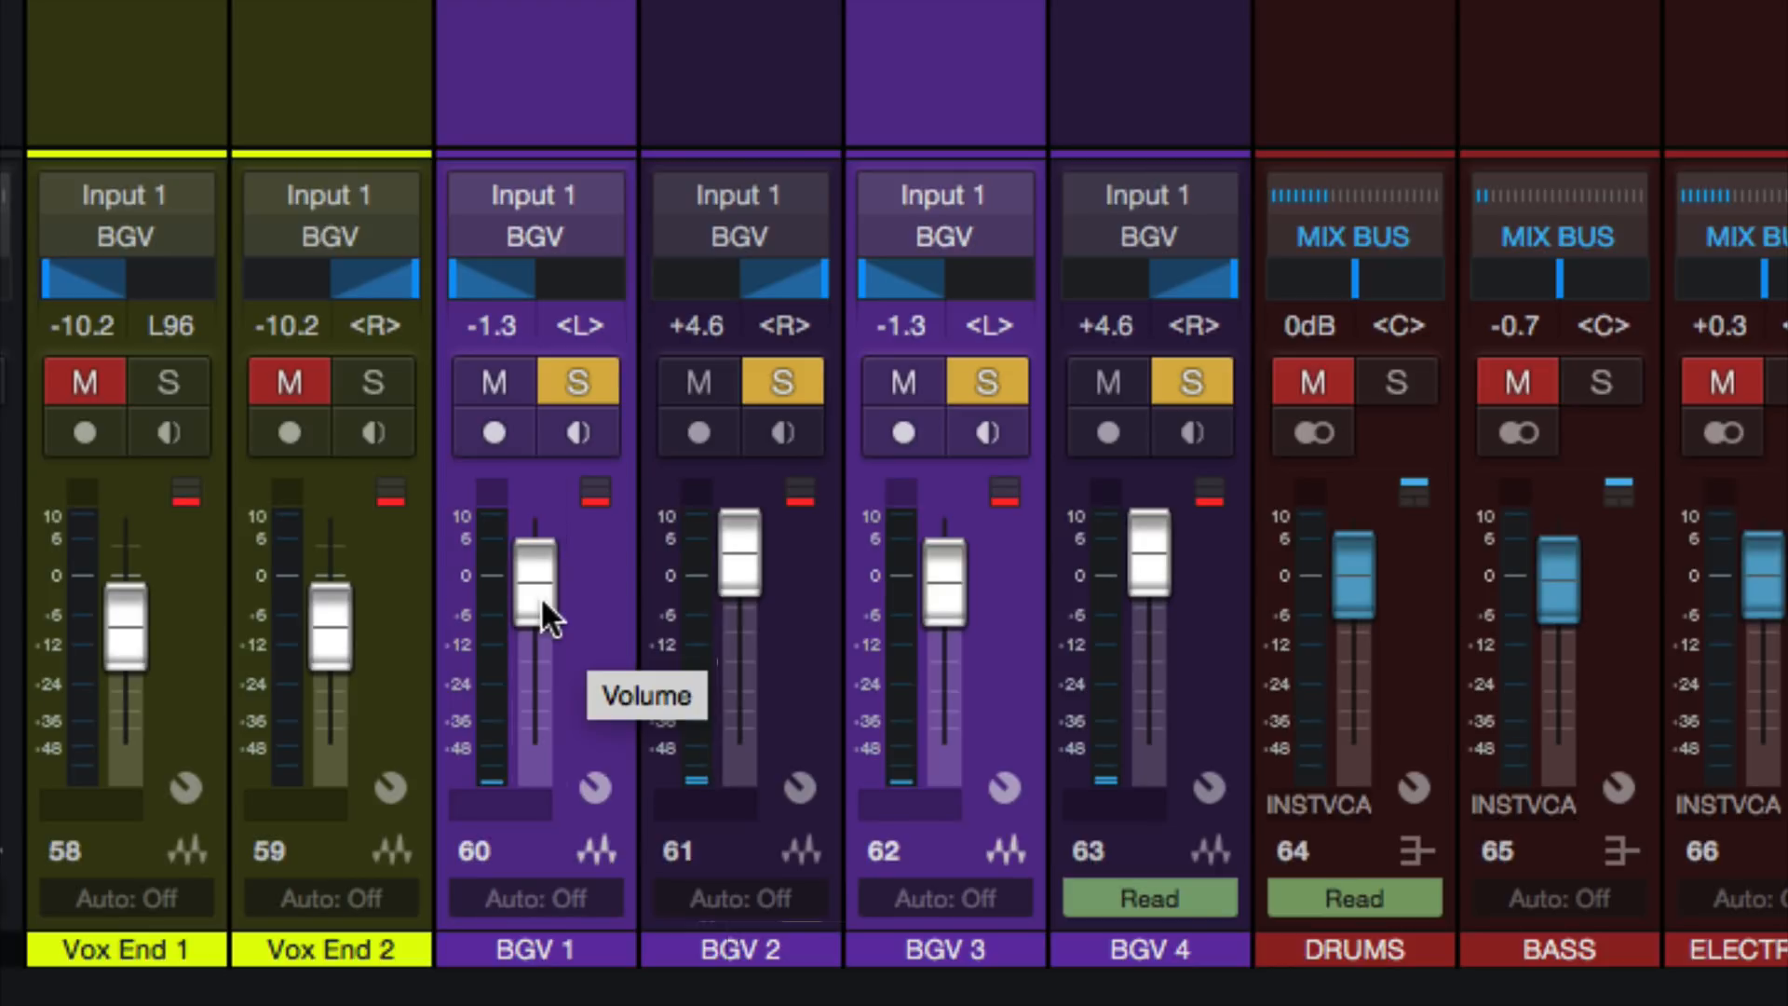
drag(542, 604, 543, 593)
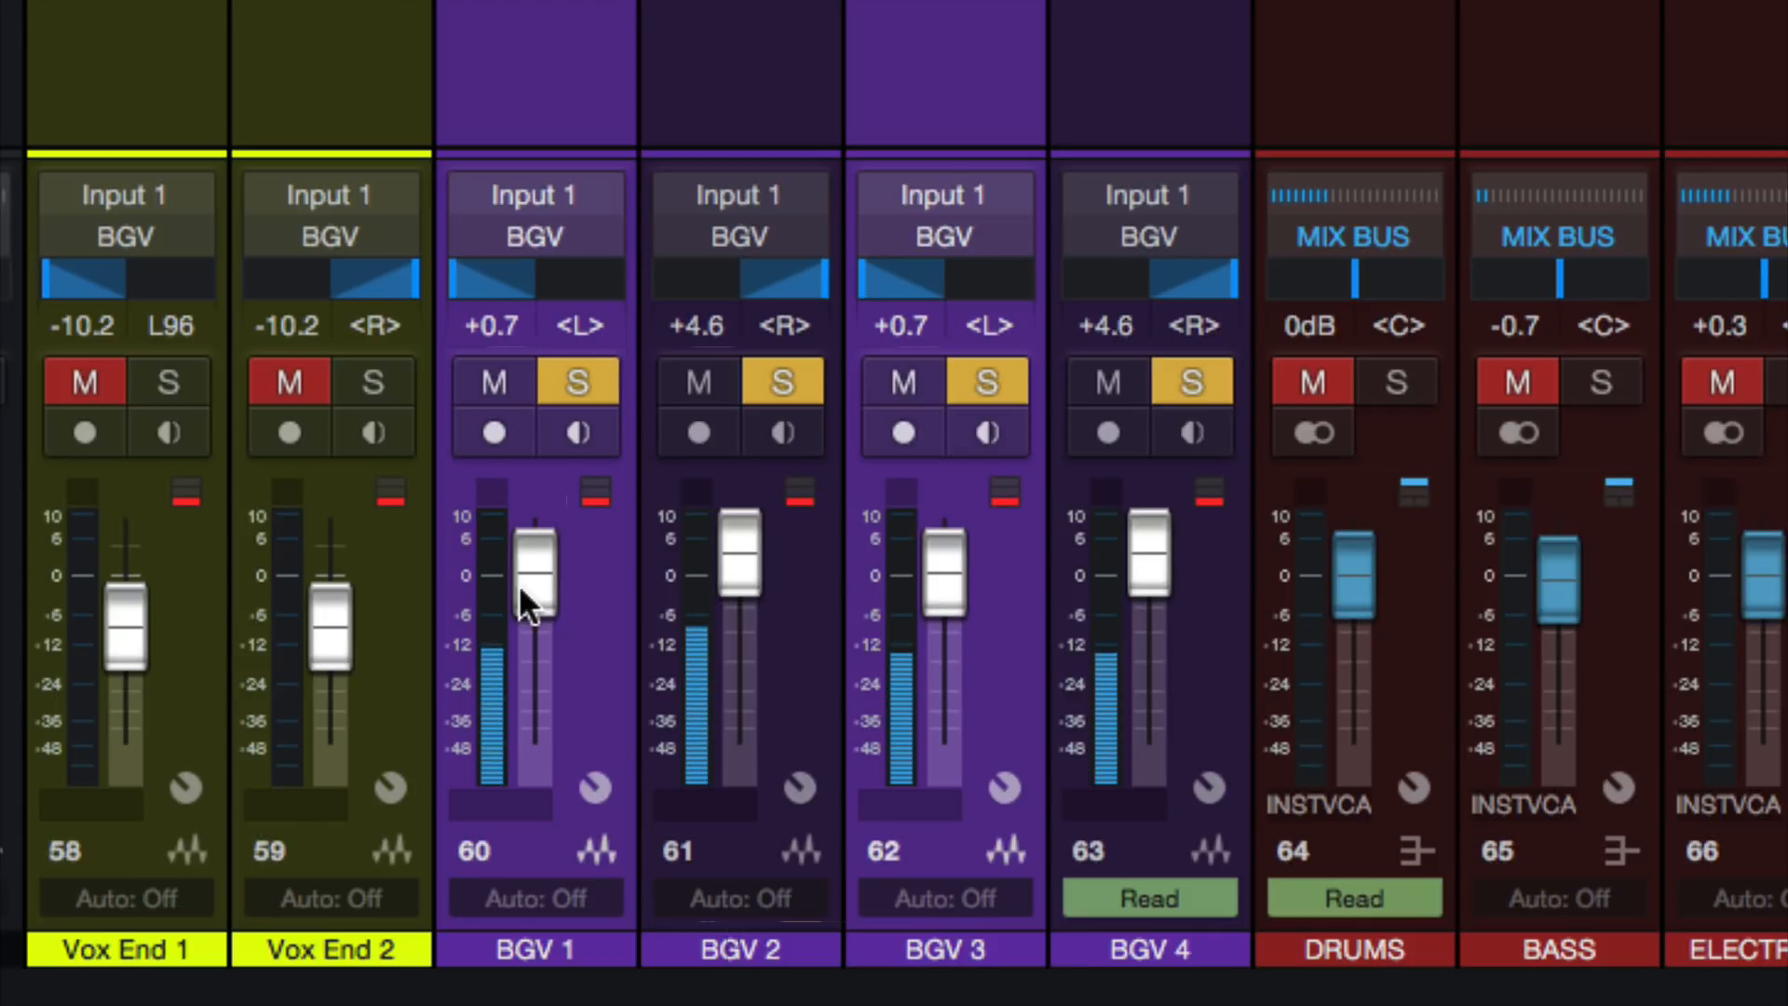
drag(530, 573, 530, 568)
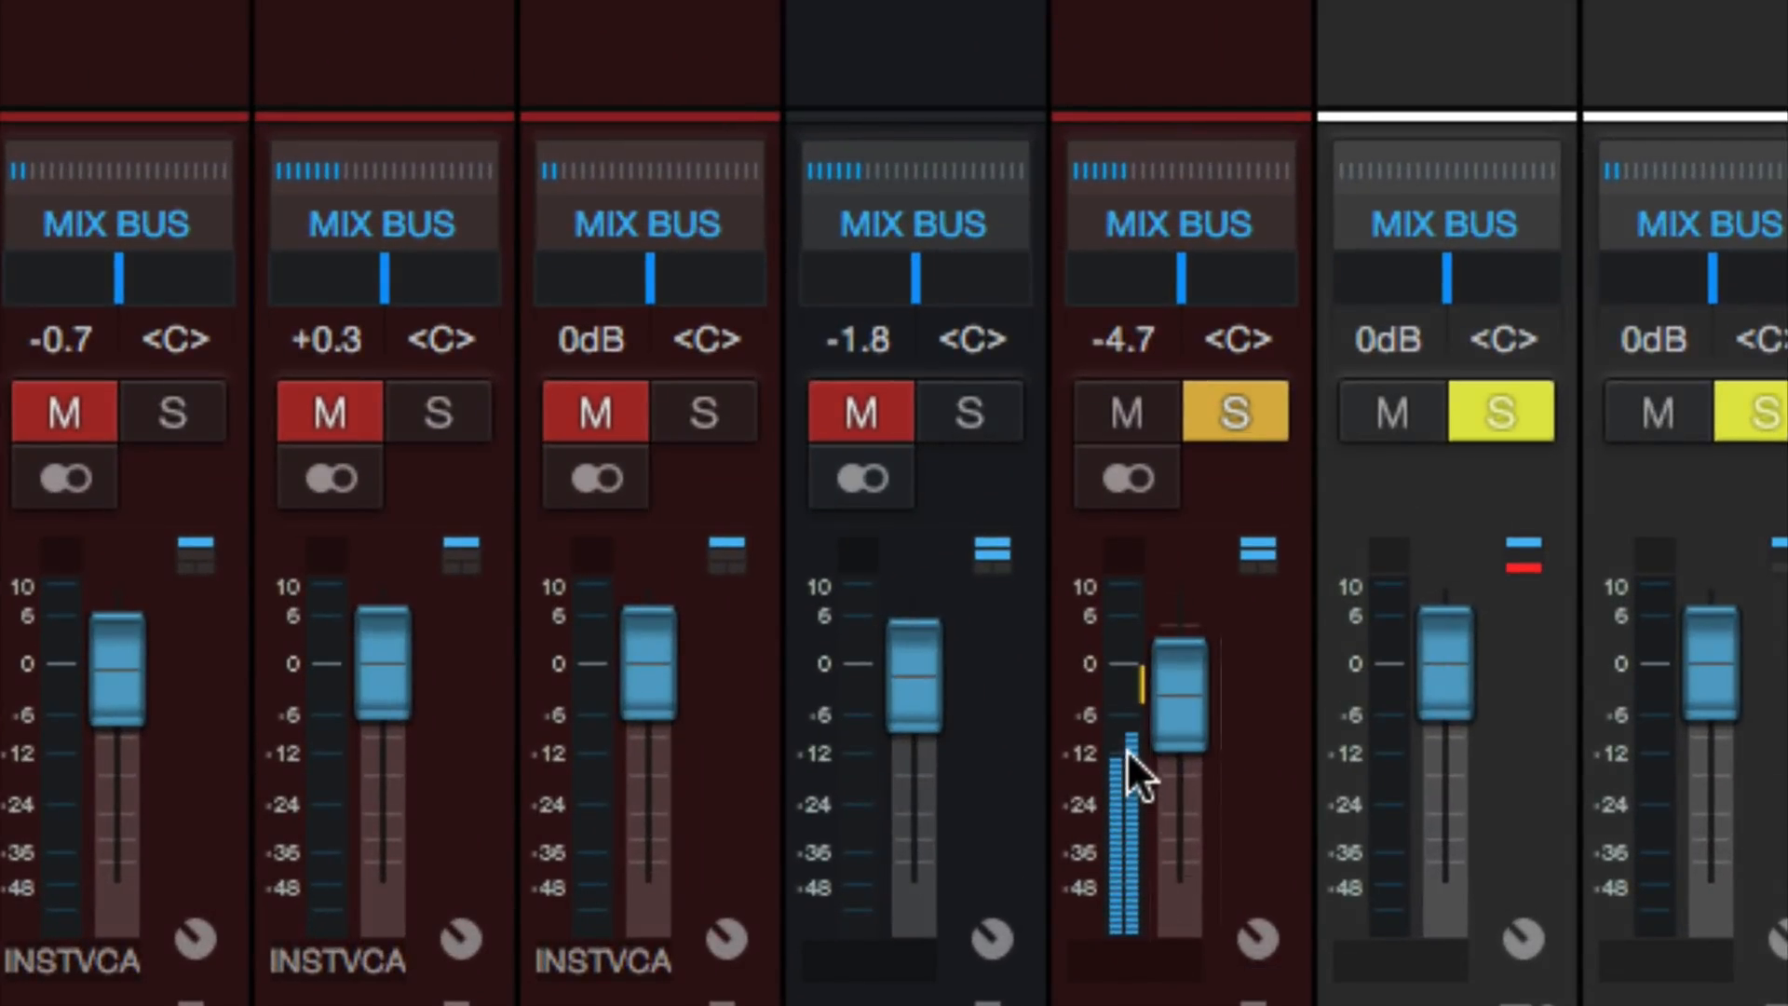
mouse_move(1139, 815)
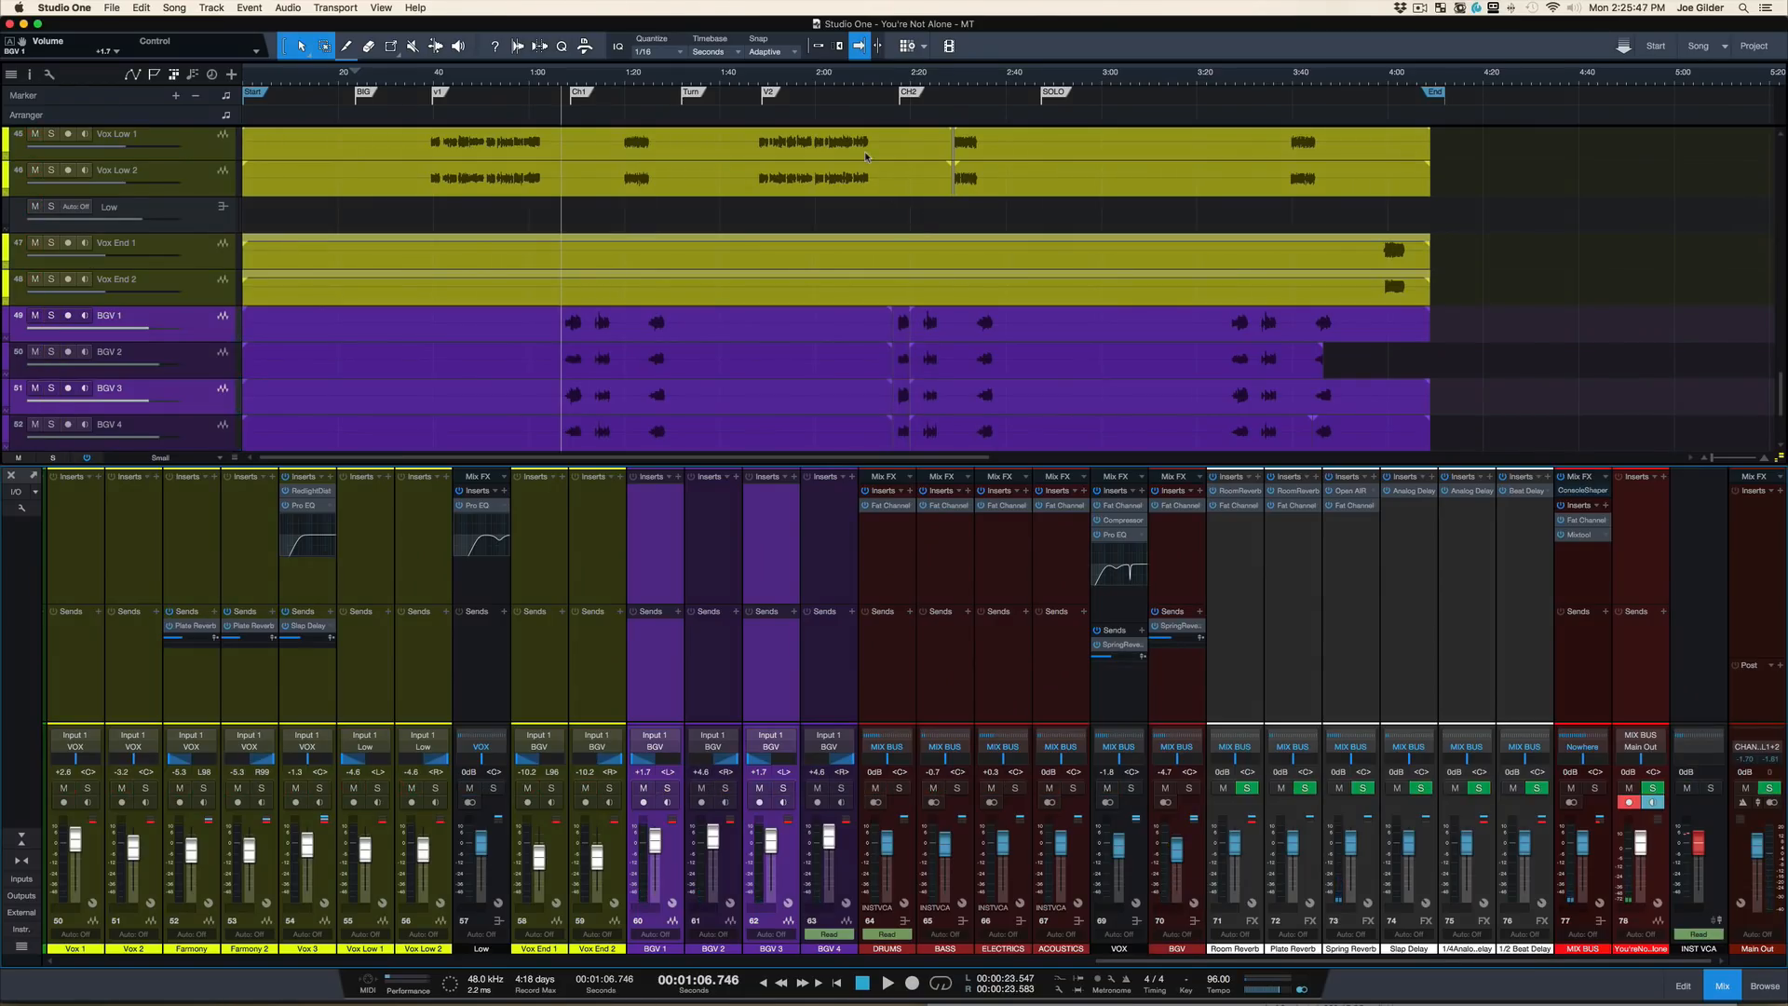
Step: Play the first chorus in the full mix from 1:06.746 and lower the BGV bus to -5.2 dB
key(space)
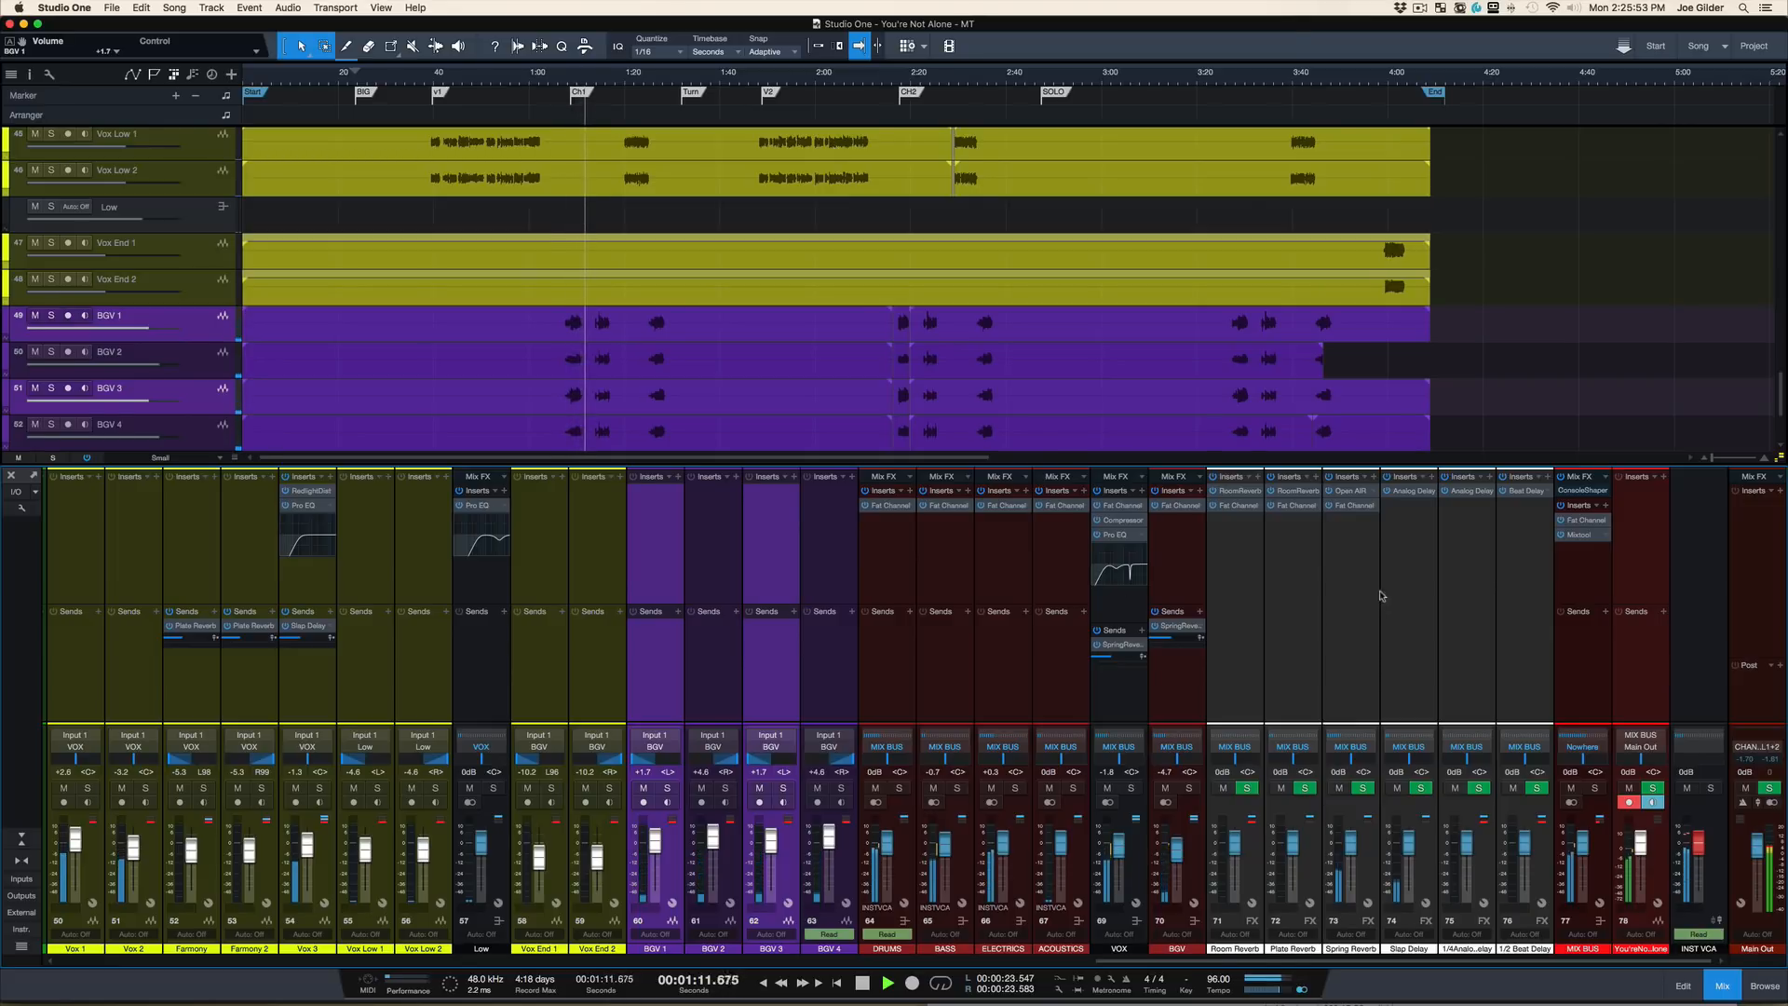
key(space)
click(1172, 775)
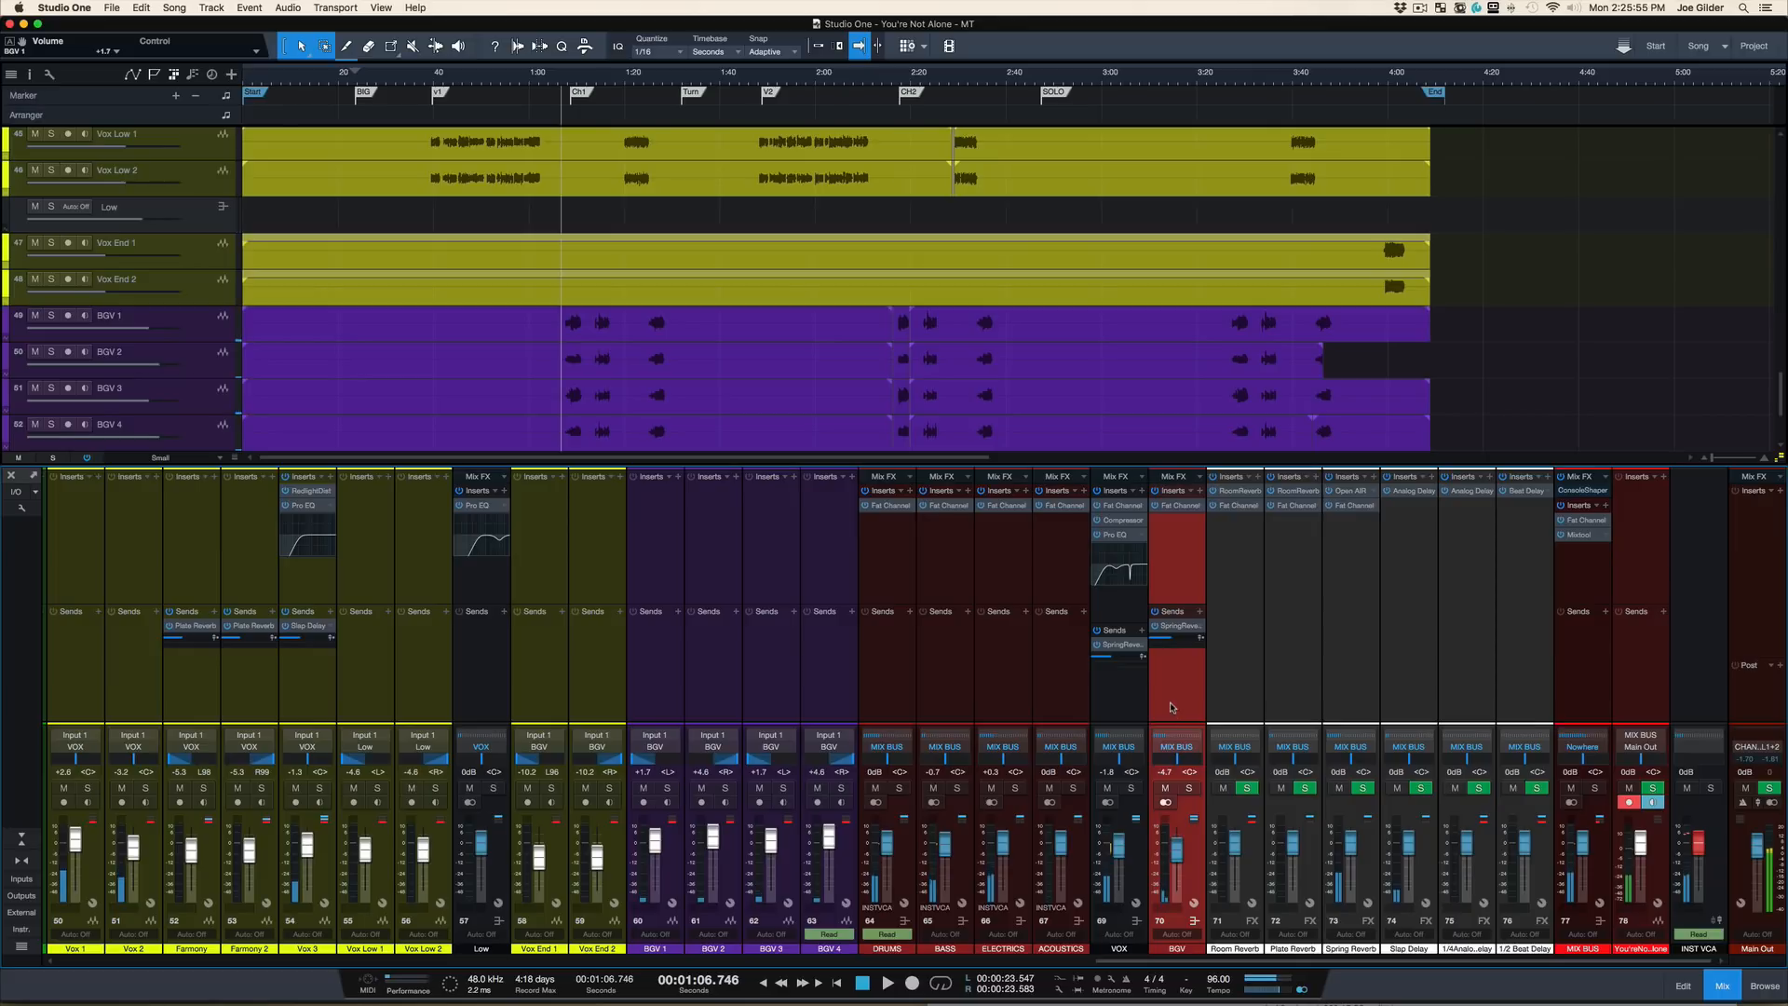
drag(1178, 846, 1179, 848)
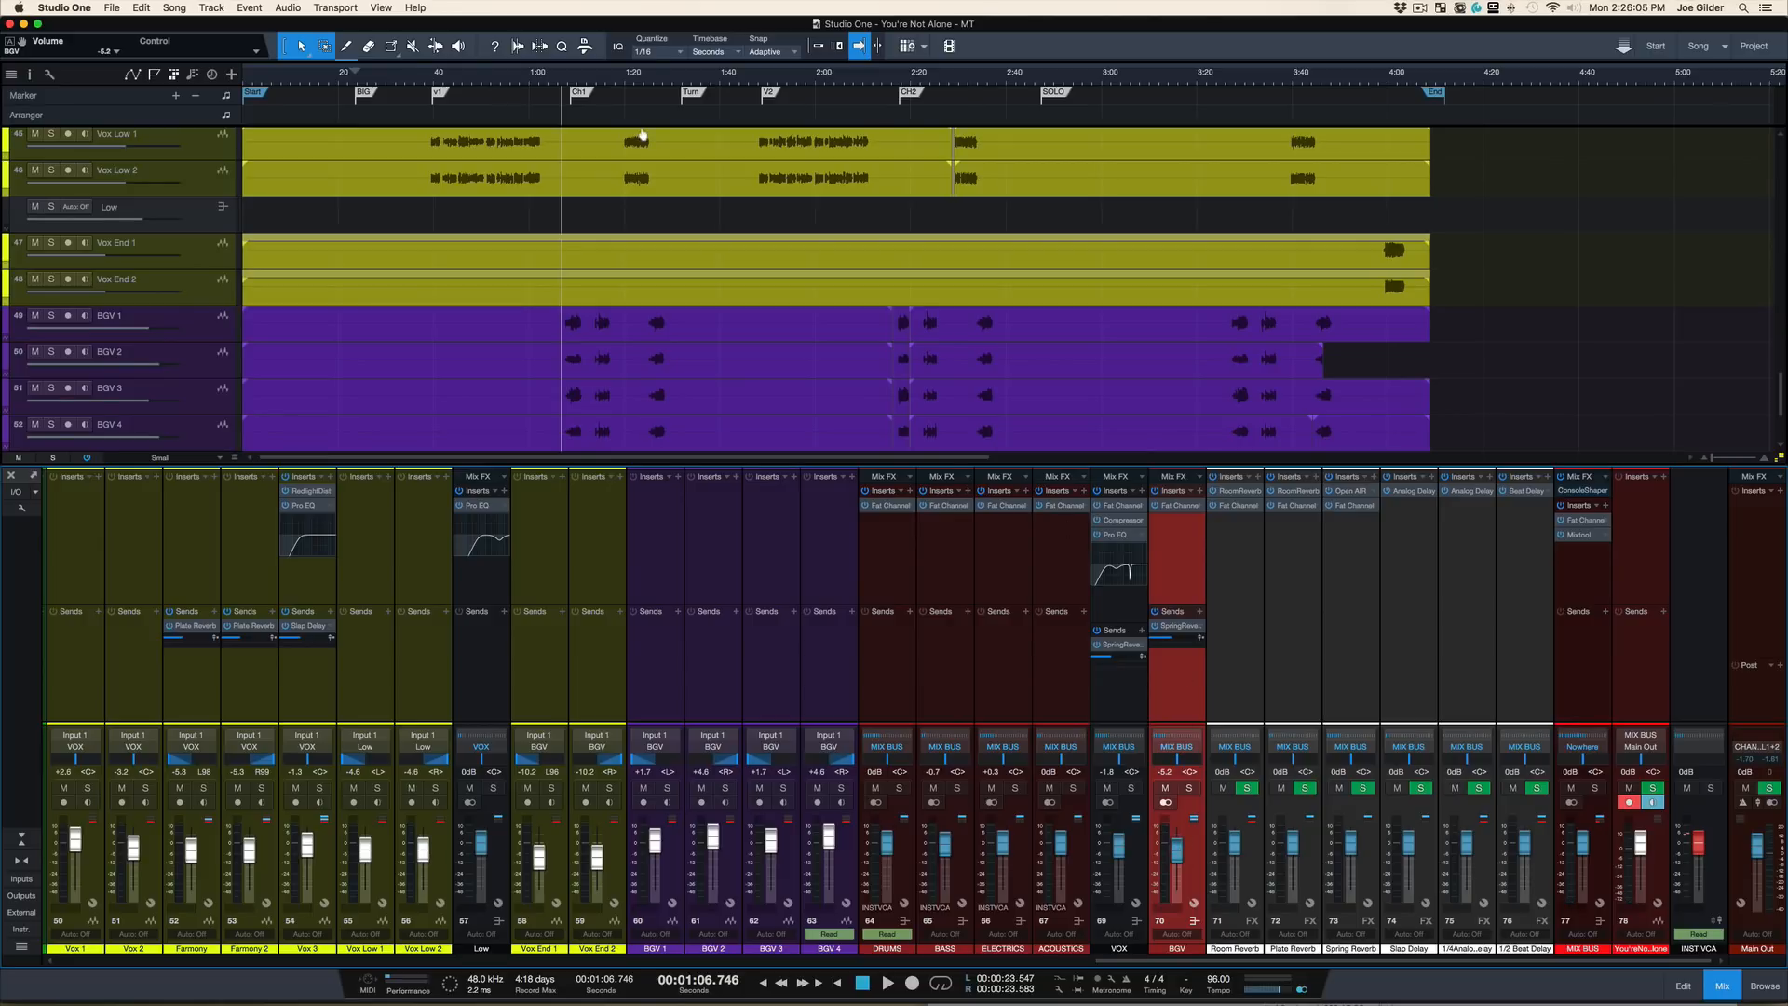
Step: Play the lead-in to the first chorus from about 1:02.647 to check the background vocal balance
click(541, 82)
key(space)
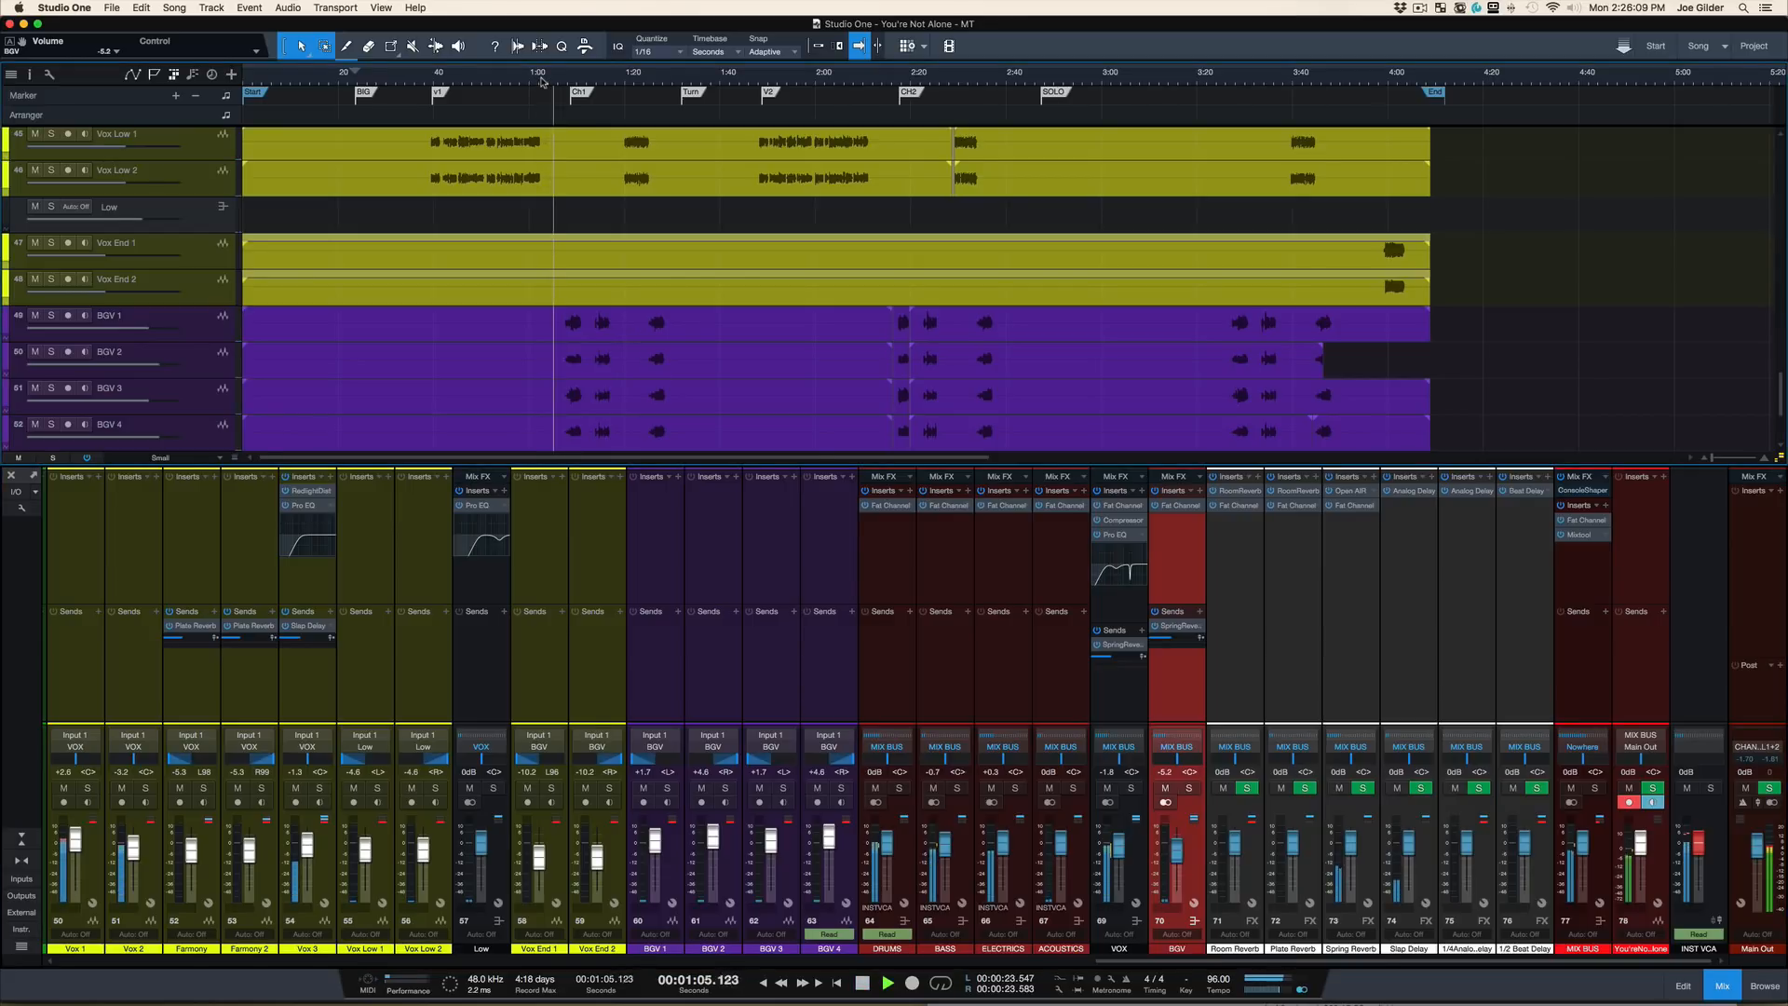
drag(558, 83, 551, 119)
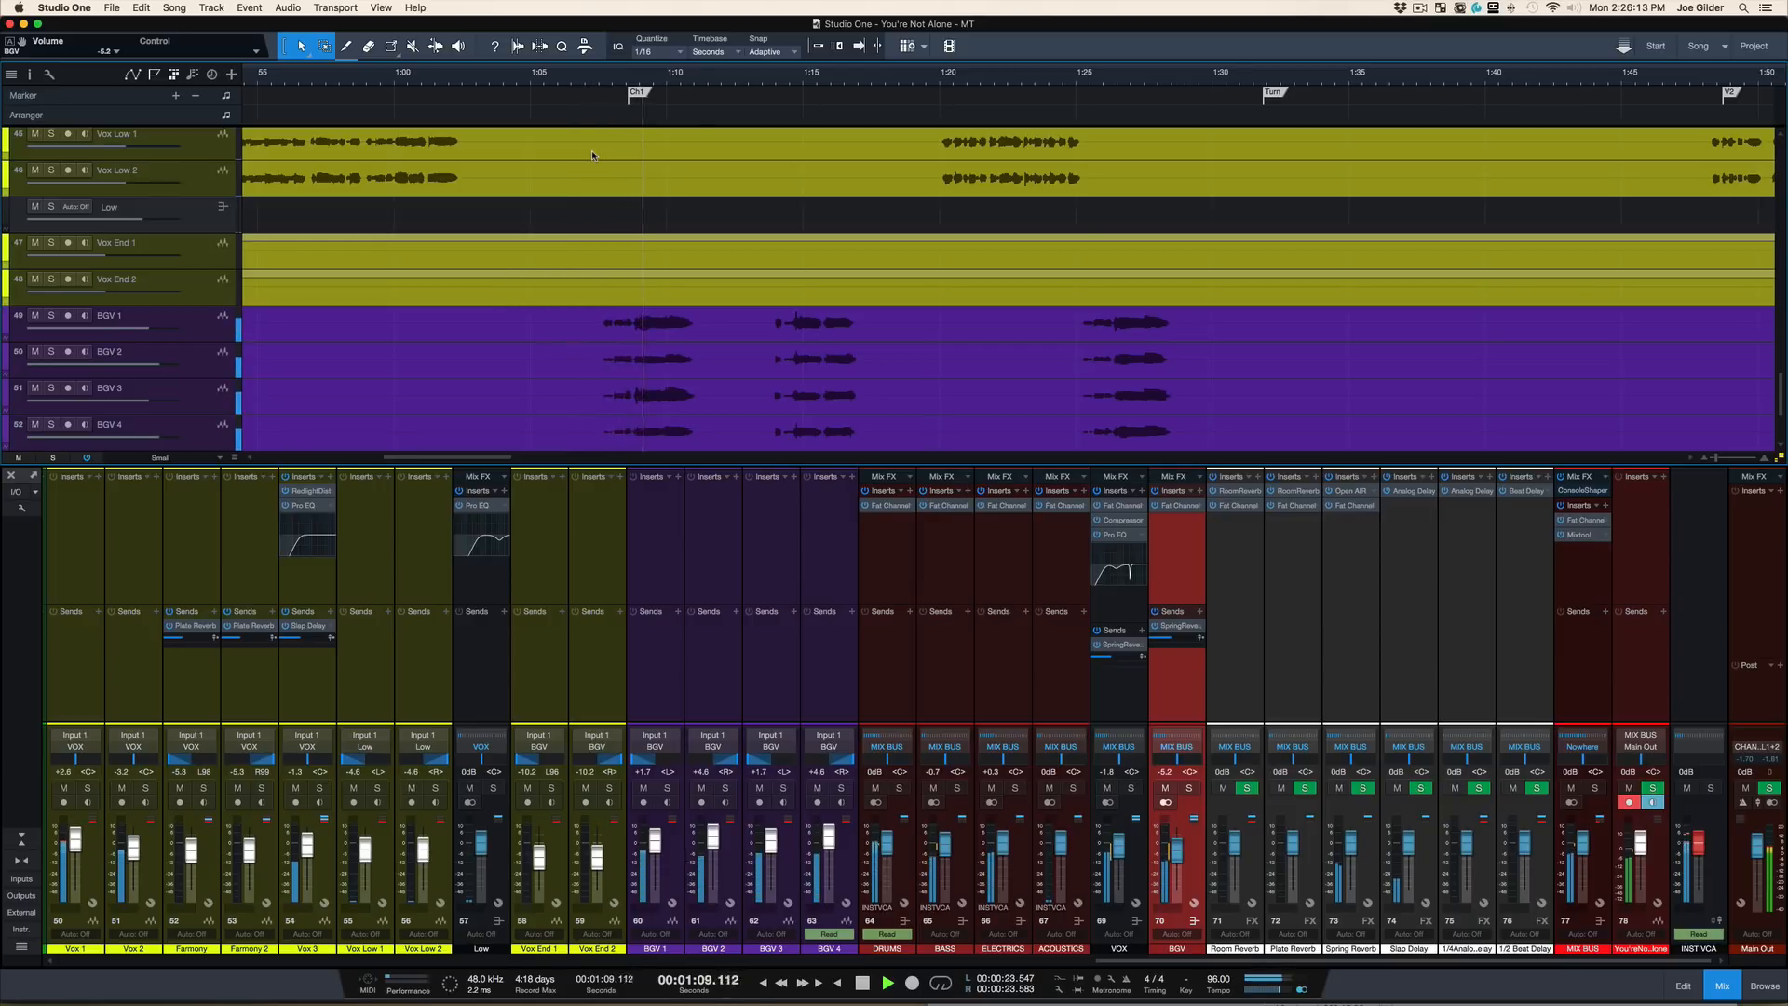
key(f)
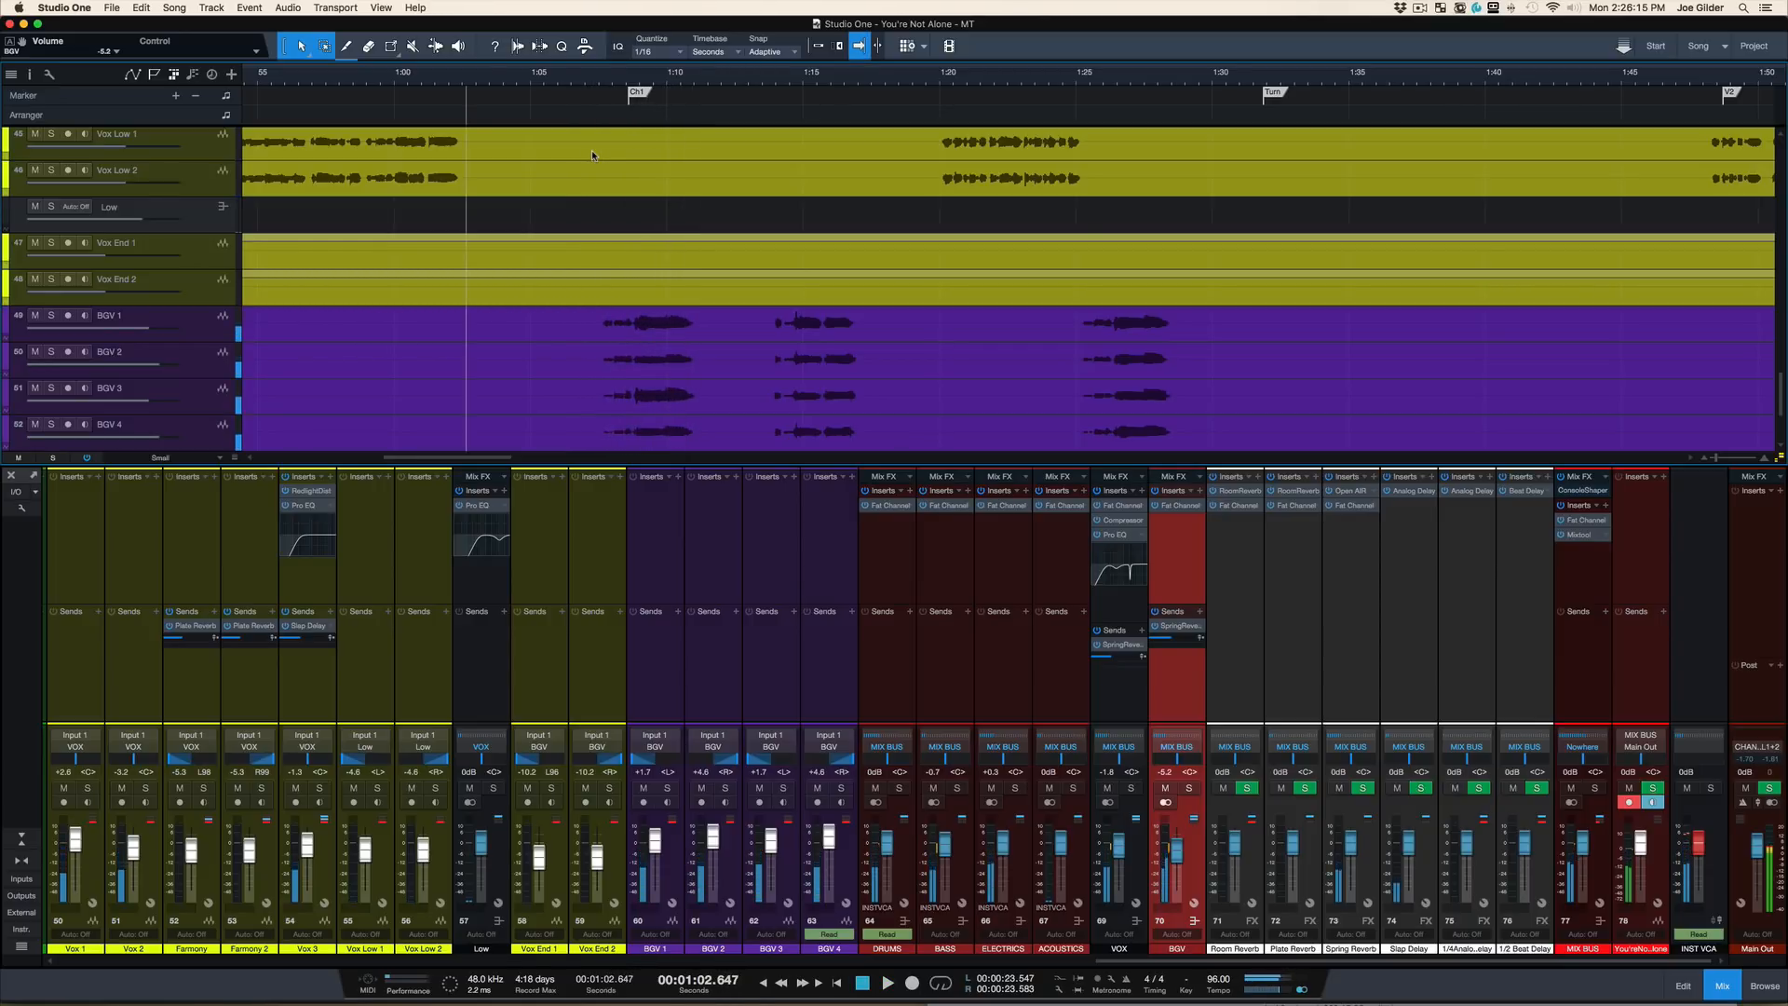
key(space)
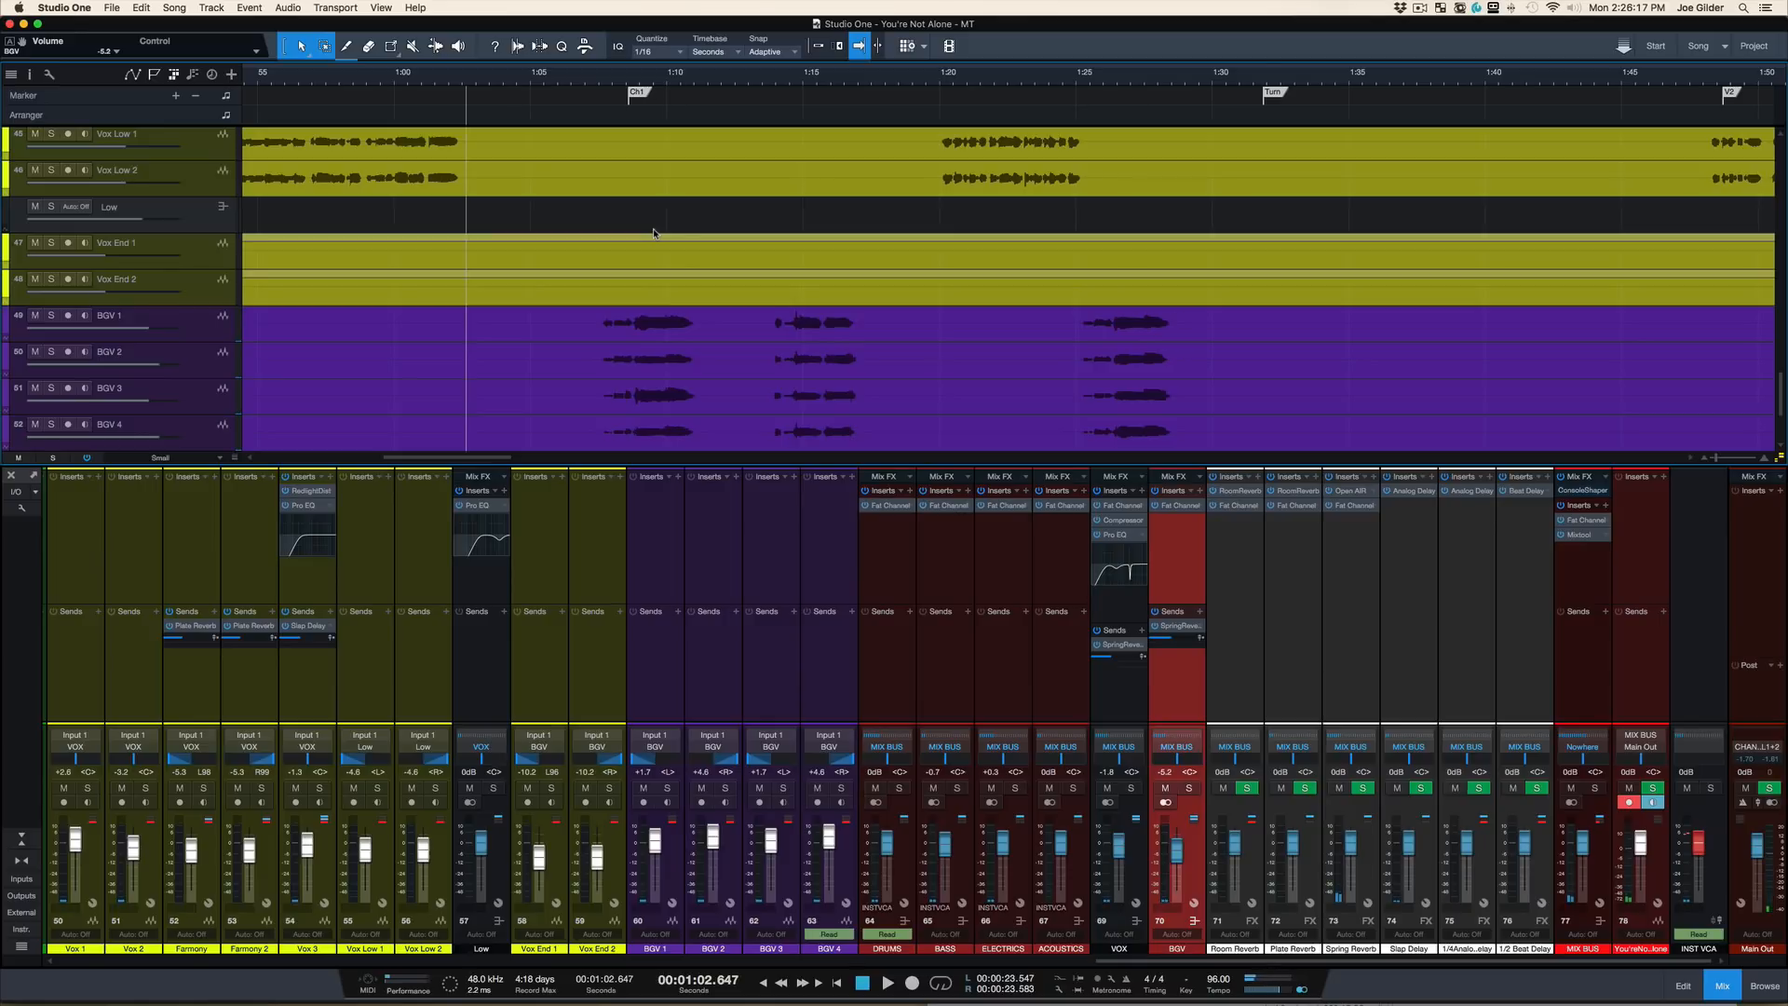
Step: Delete the selected "BGV too right-heavy now" note in TextEdit and return to Studio One
key(super+Tab)
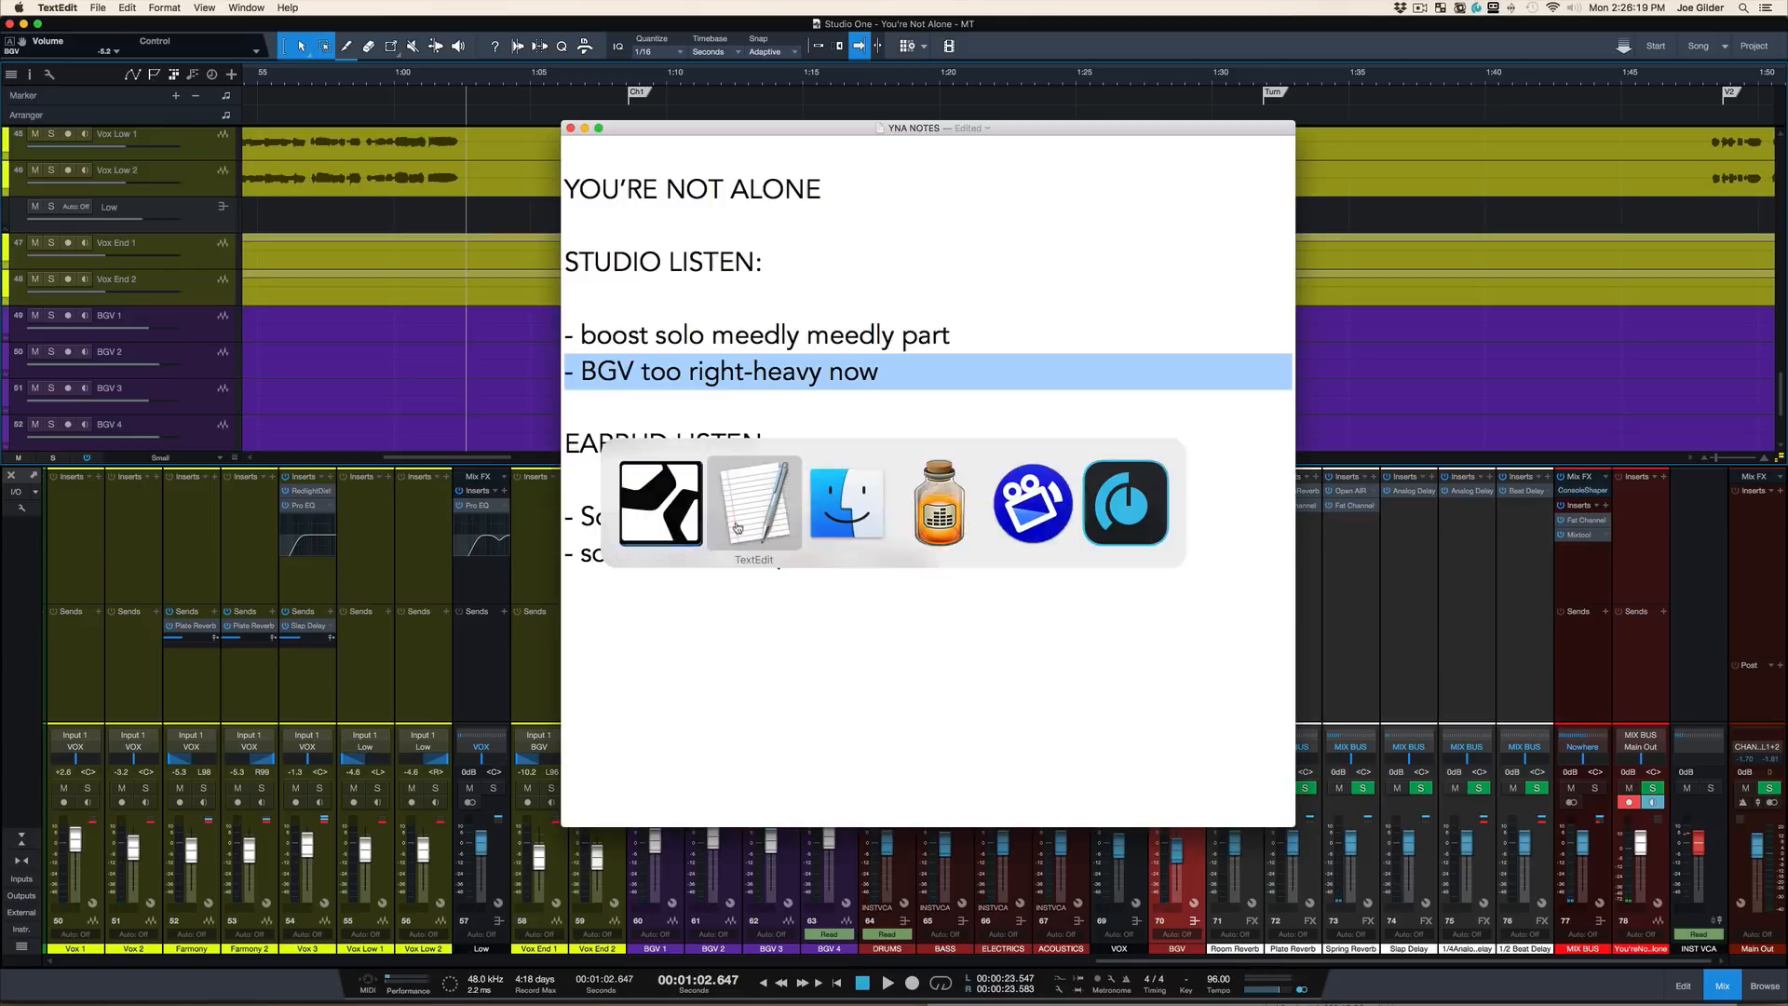
key(BackSpace)
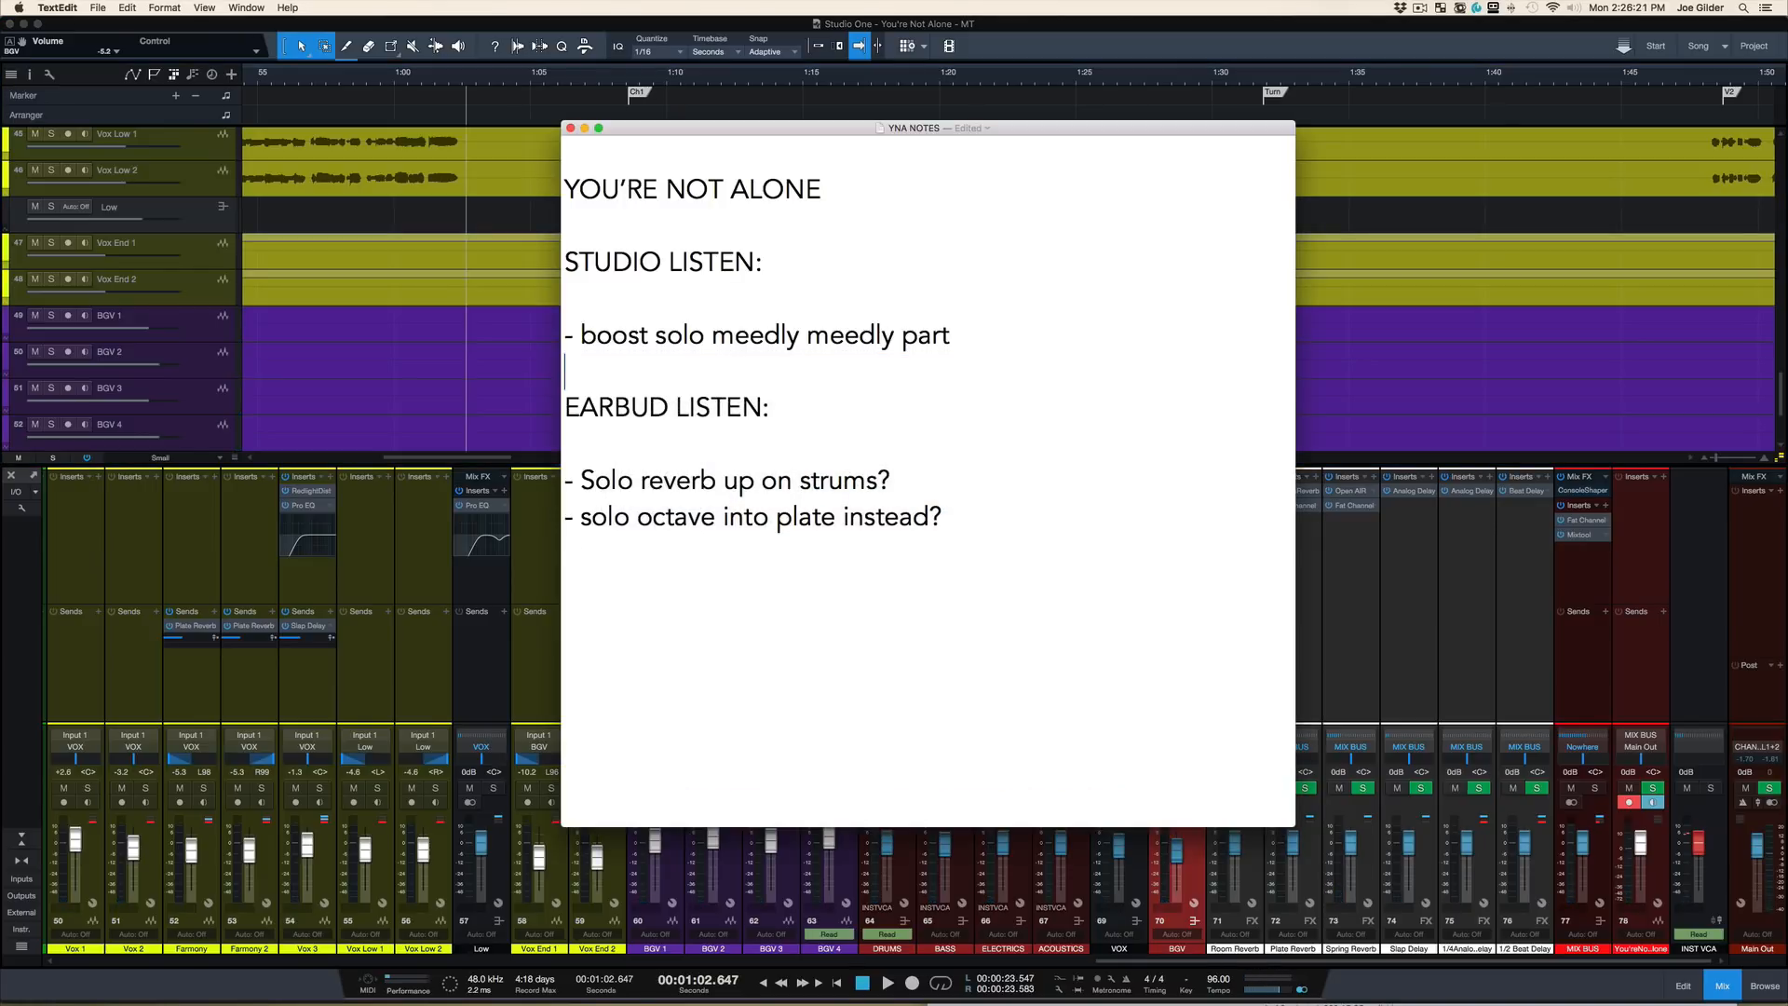
key(super+Tab)
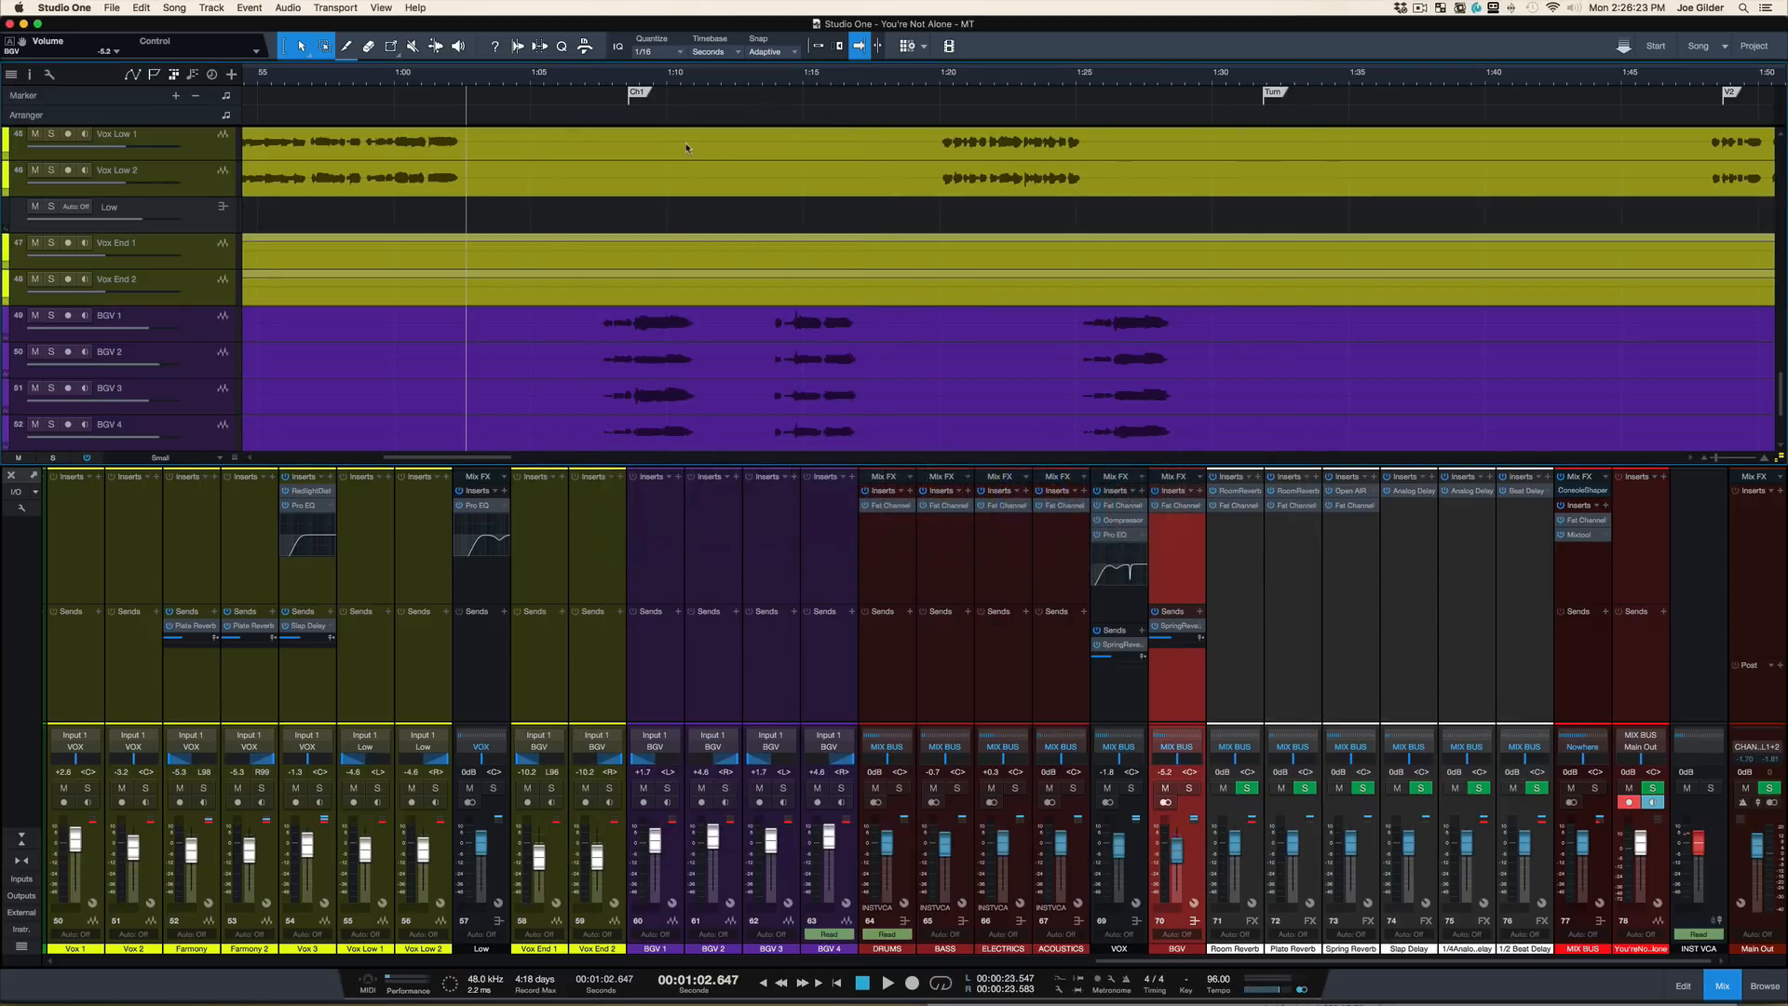
Step: Play from the SOLO marker at about 2:46.979 with the Lead Gtr 3 track soloed
drag(655, 83, 653, 39)
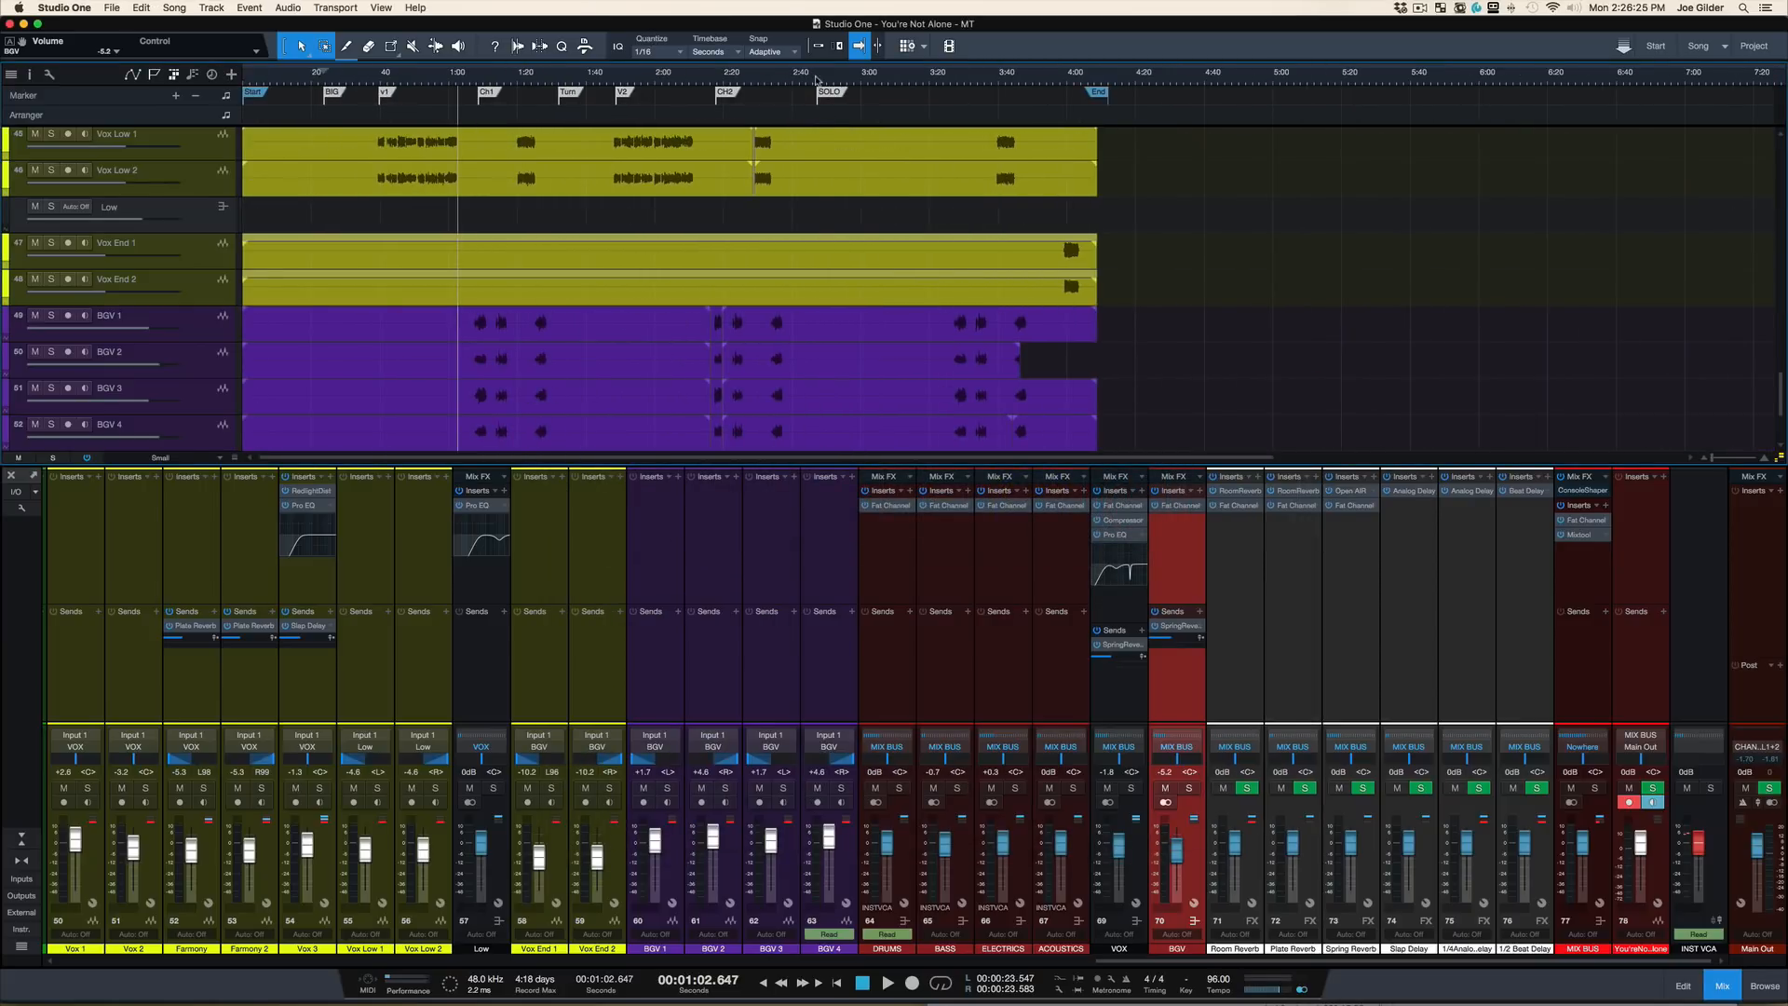
click(816, 80)
scroll(823, 85, up, 10)
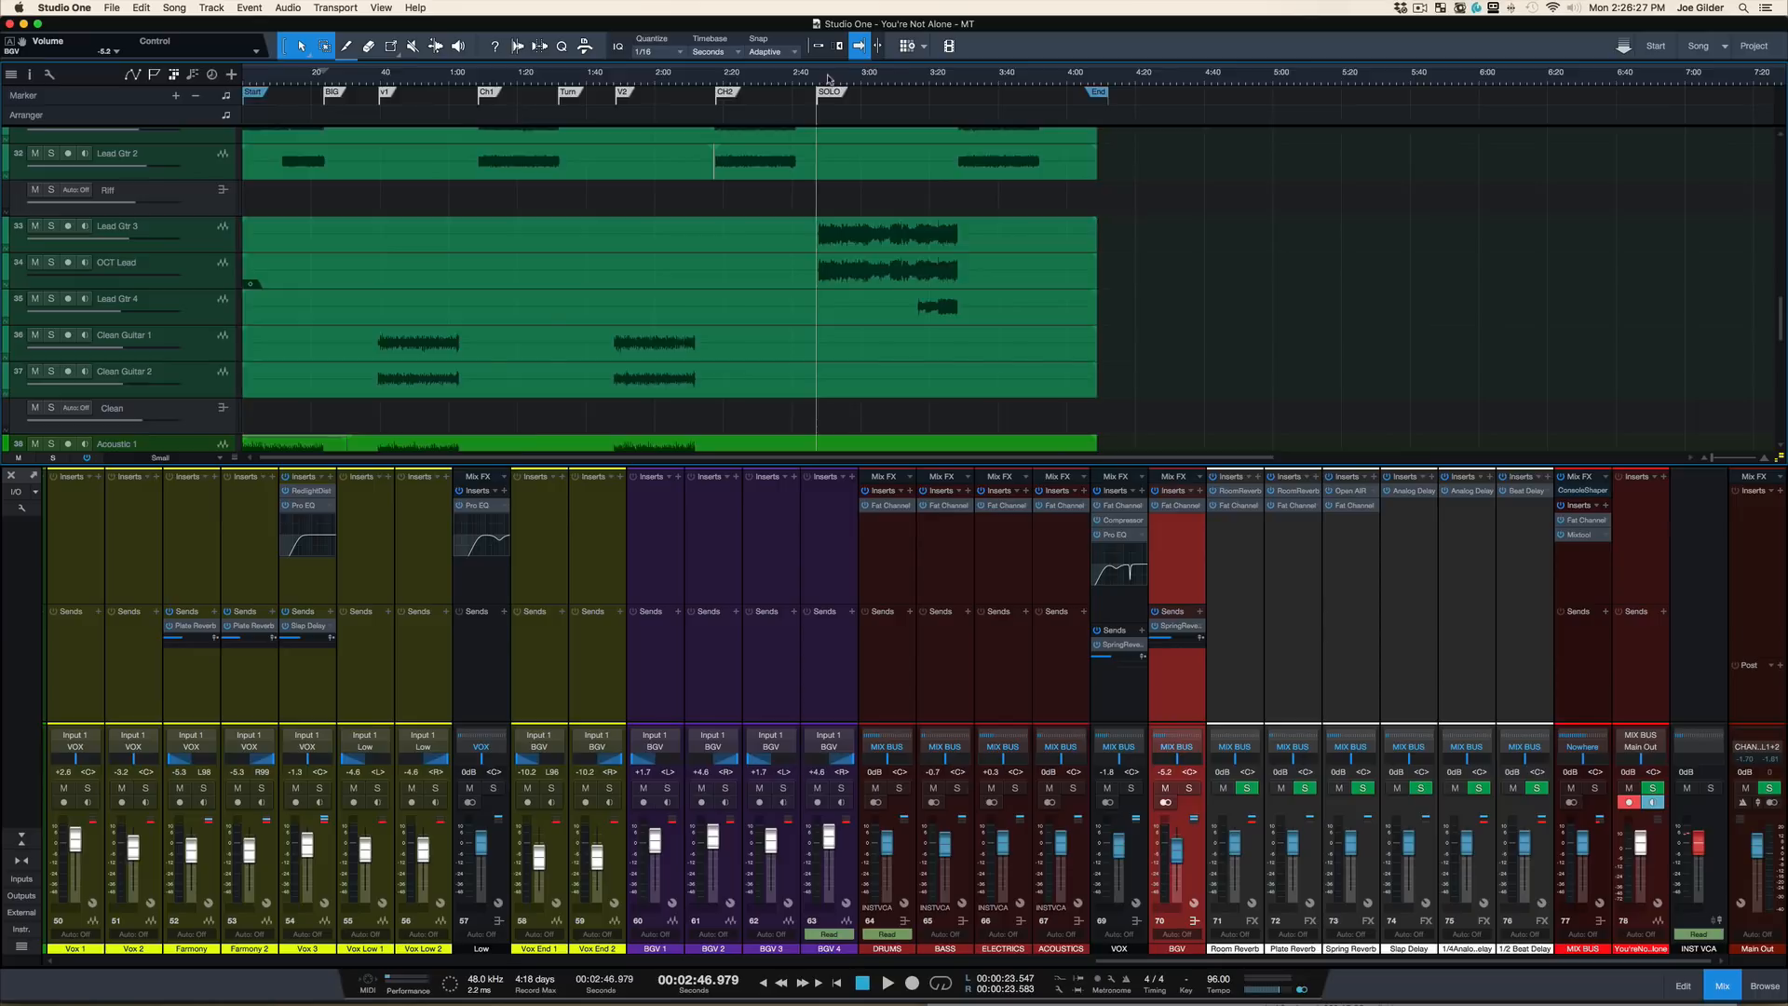
drag(829, 79, 821, 139)
click(680, 249)
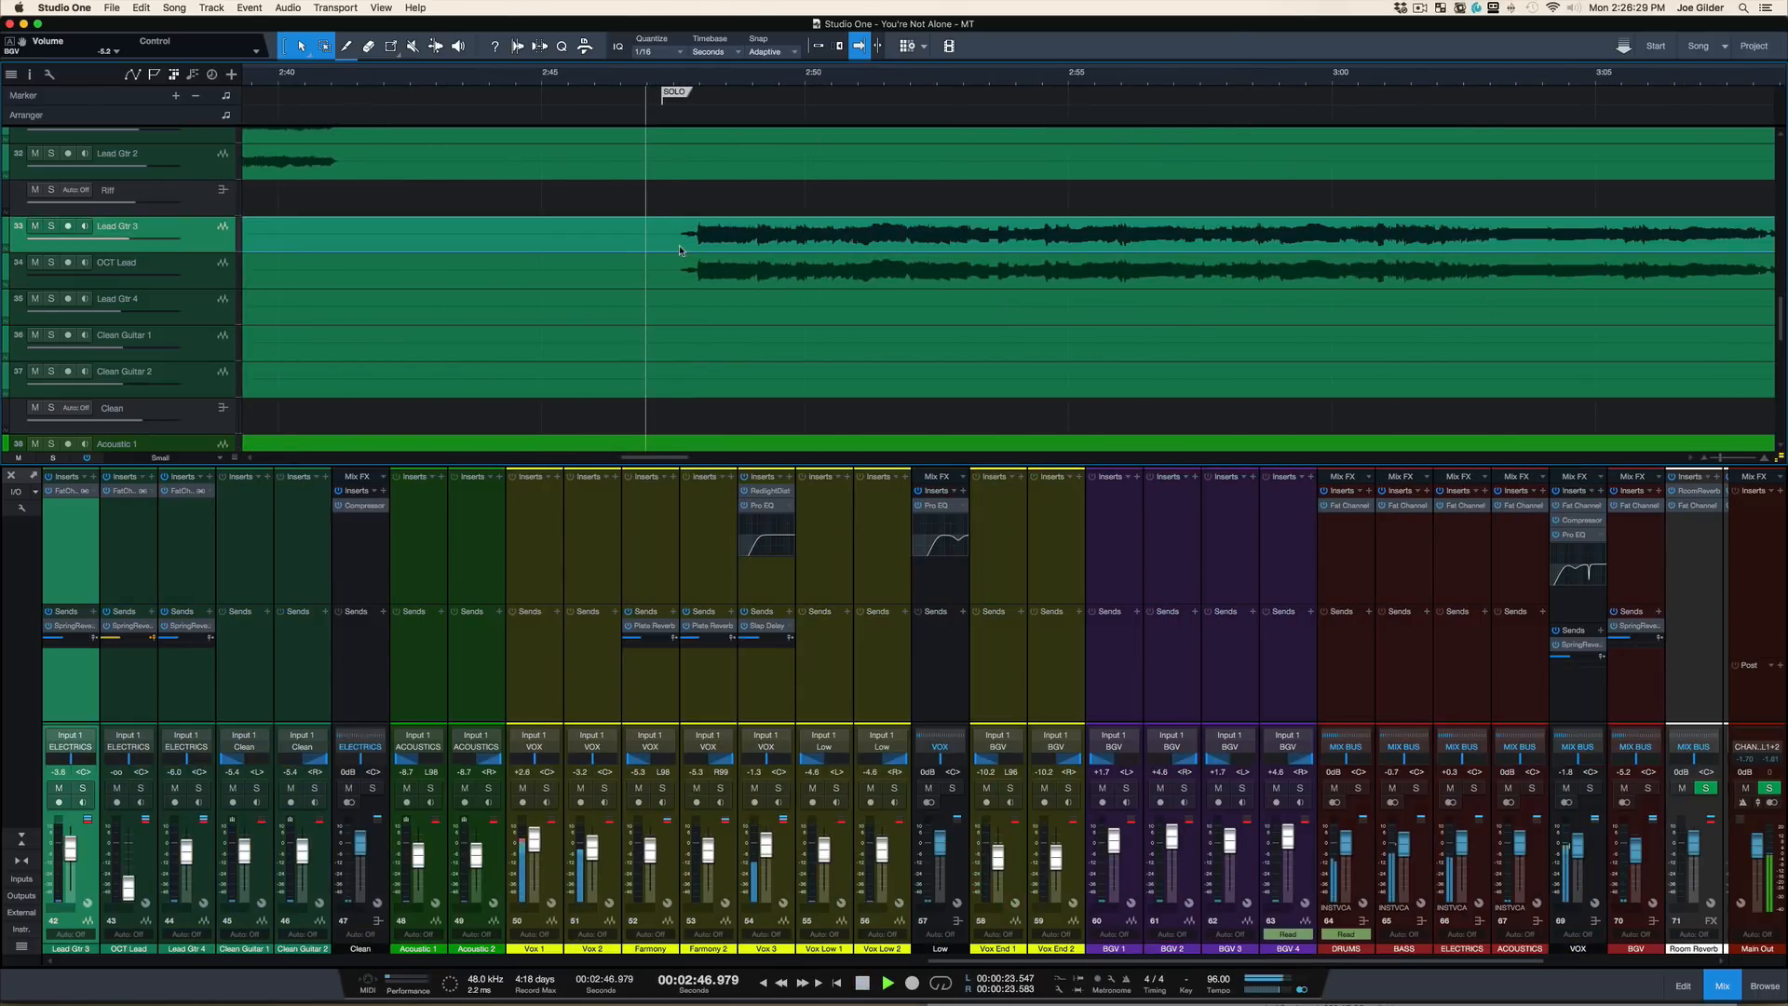
key(s)
key(space)
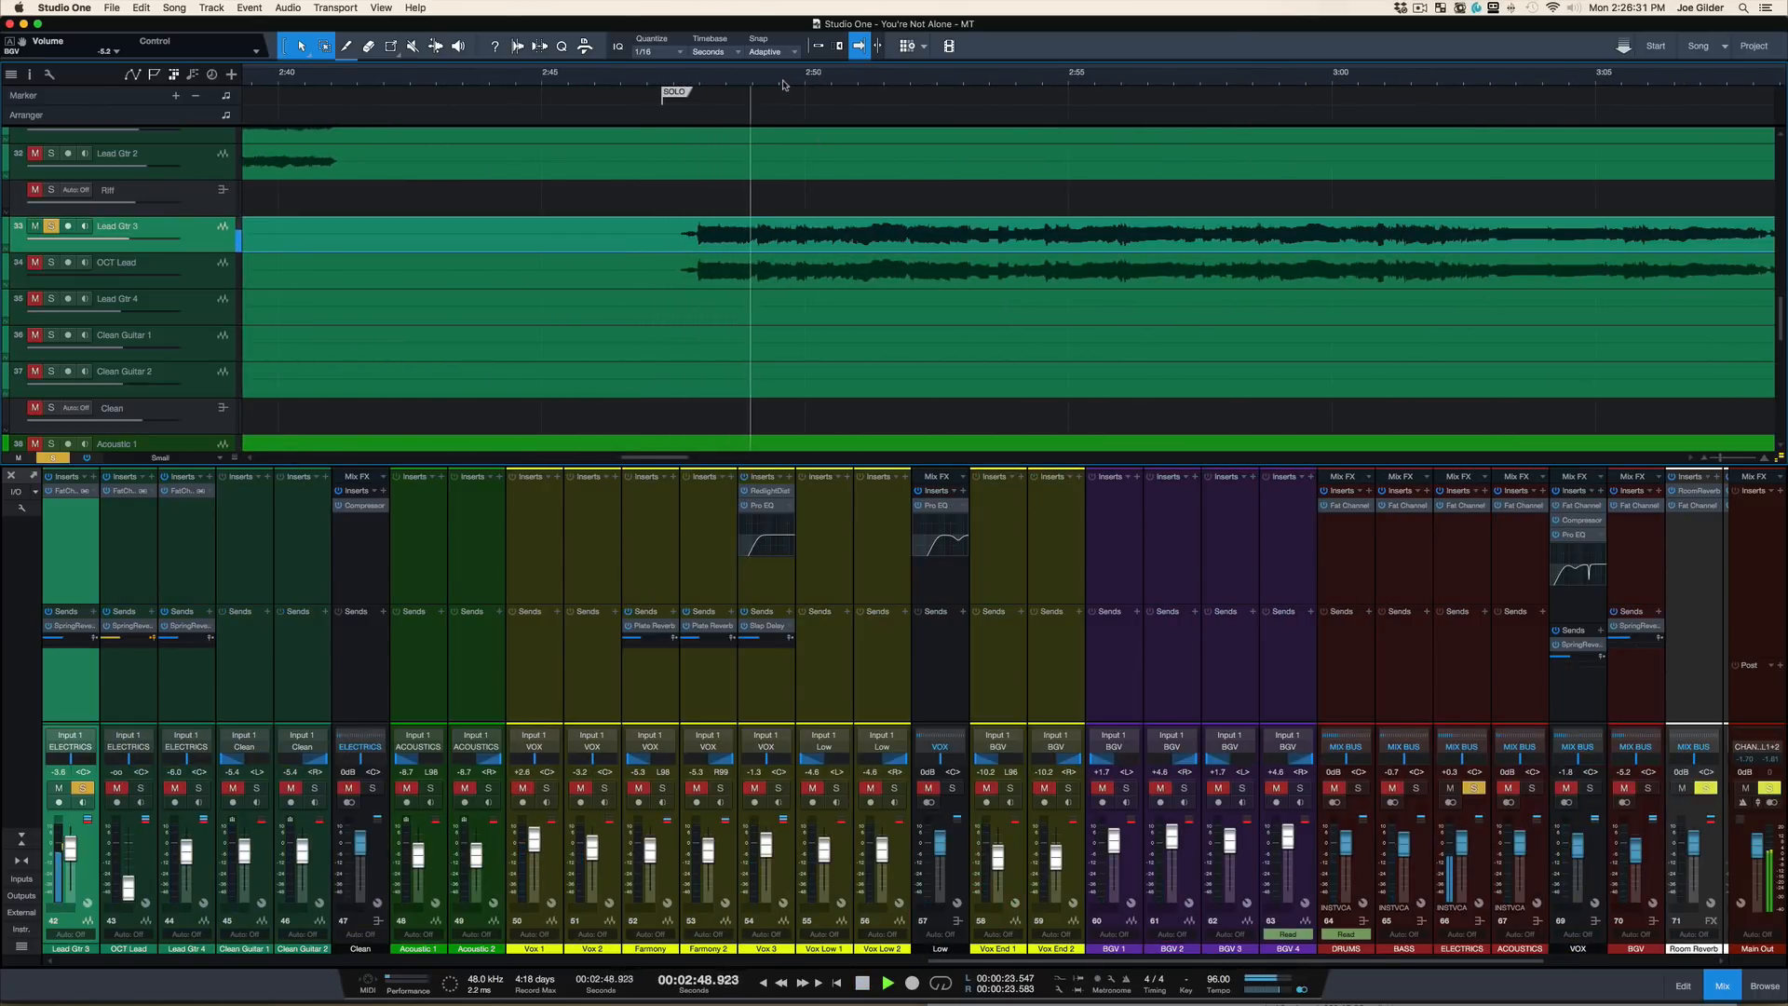
Step: Audition later spots in the Lead Gtr 3 solo to locate the phrase to boost, unsoloing the track to hear it from about 3:00.946
drag(786, 80, 782, 58)
key(f)
click(944, 79)
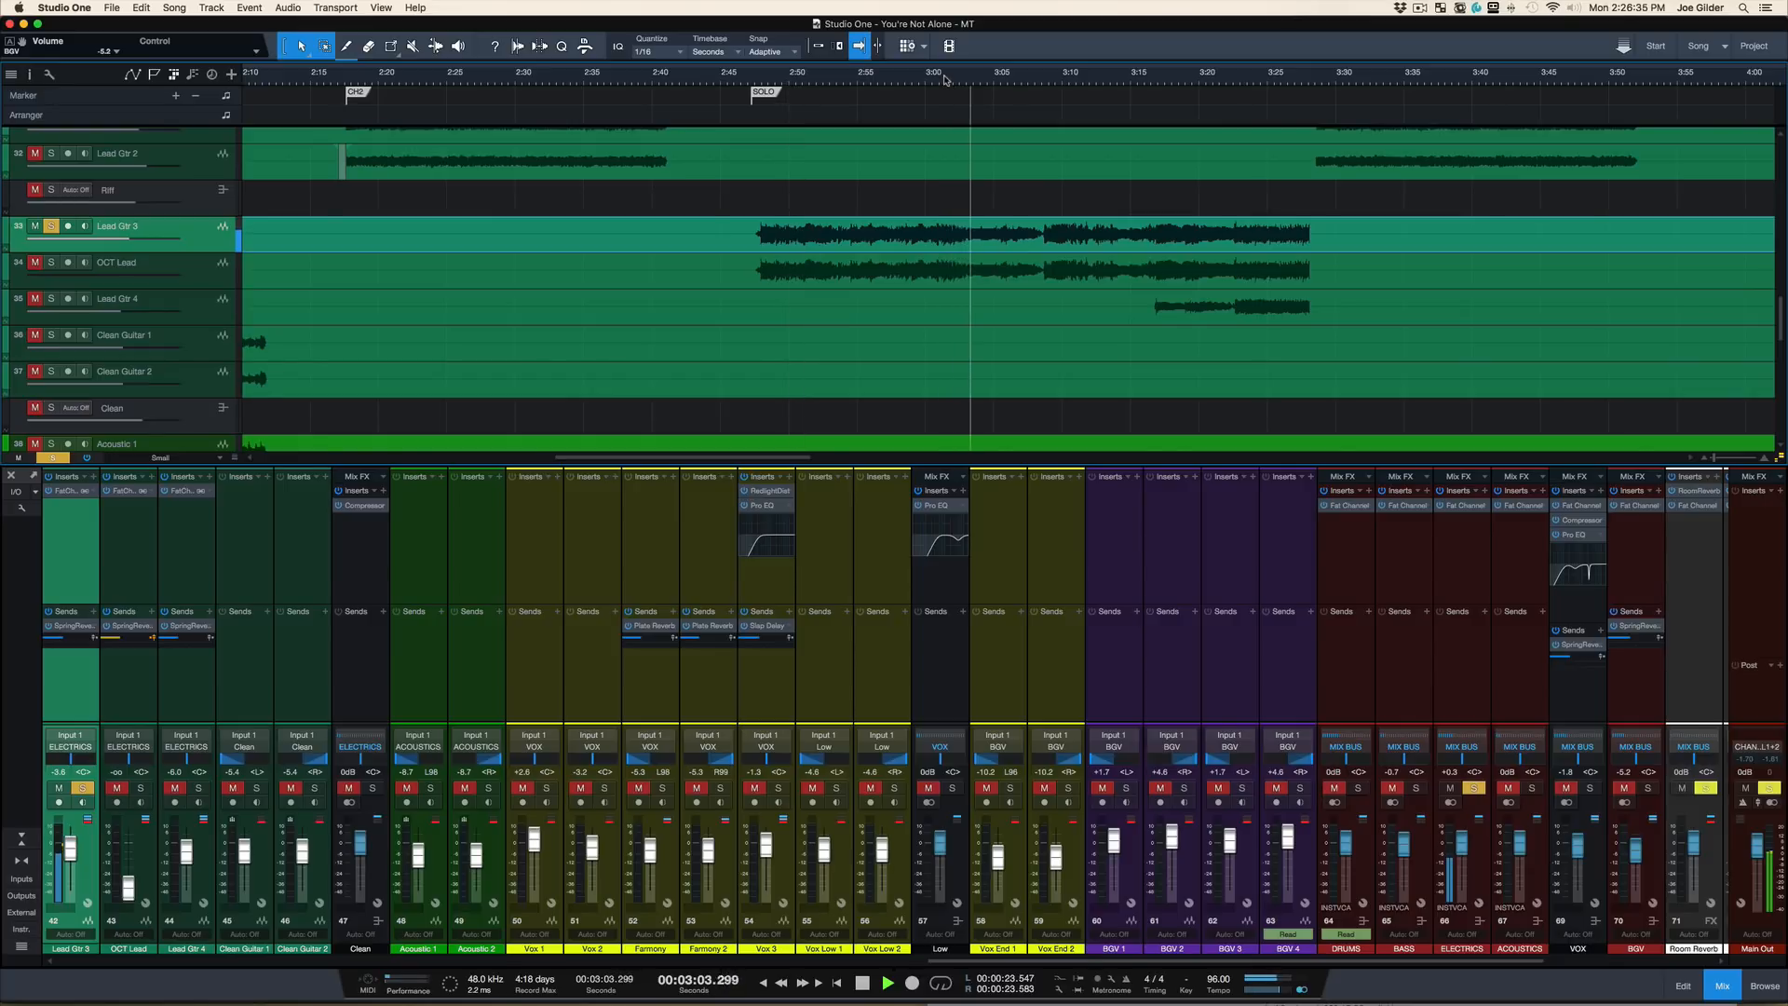
click(1099, 83)
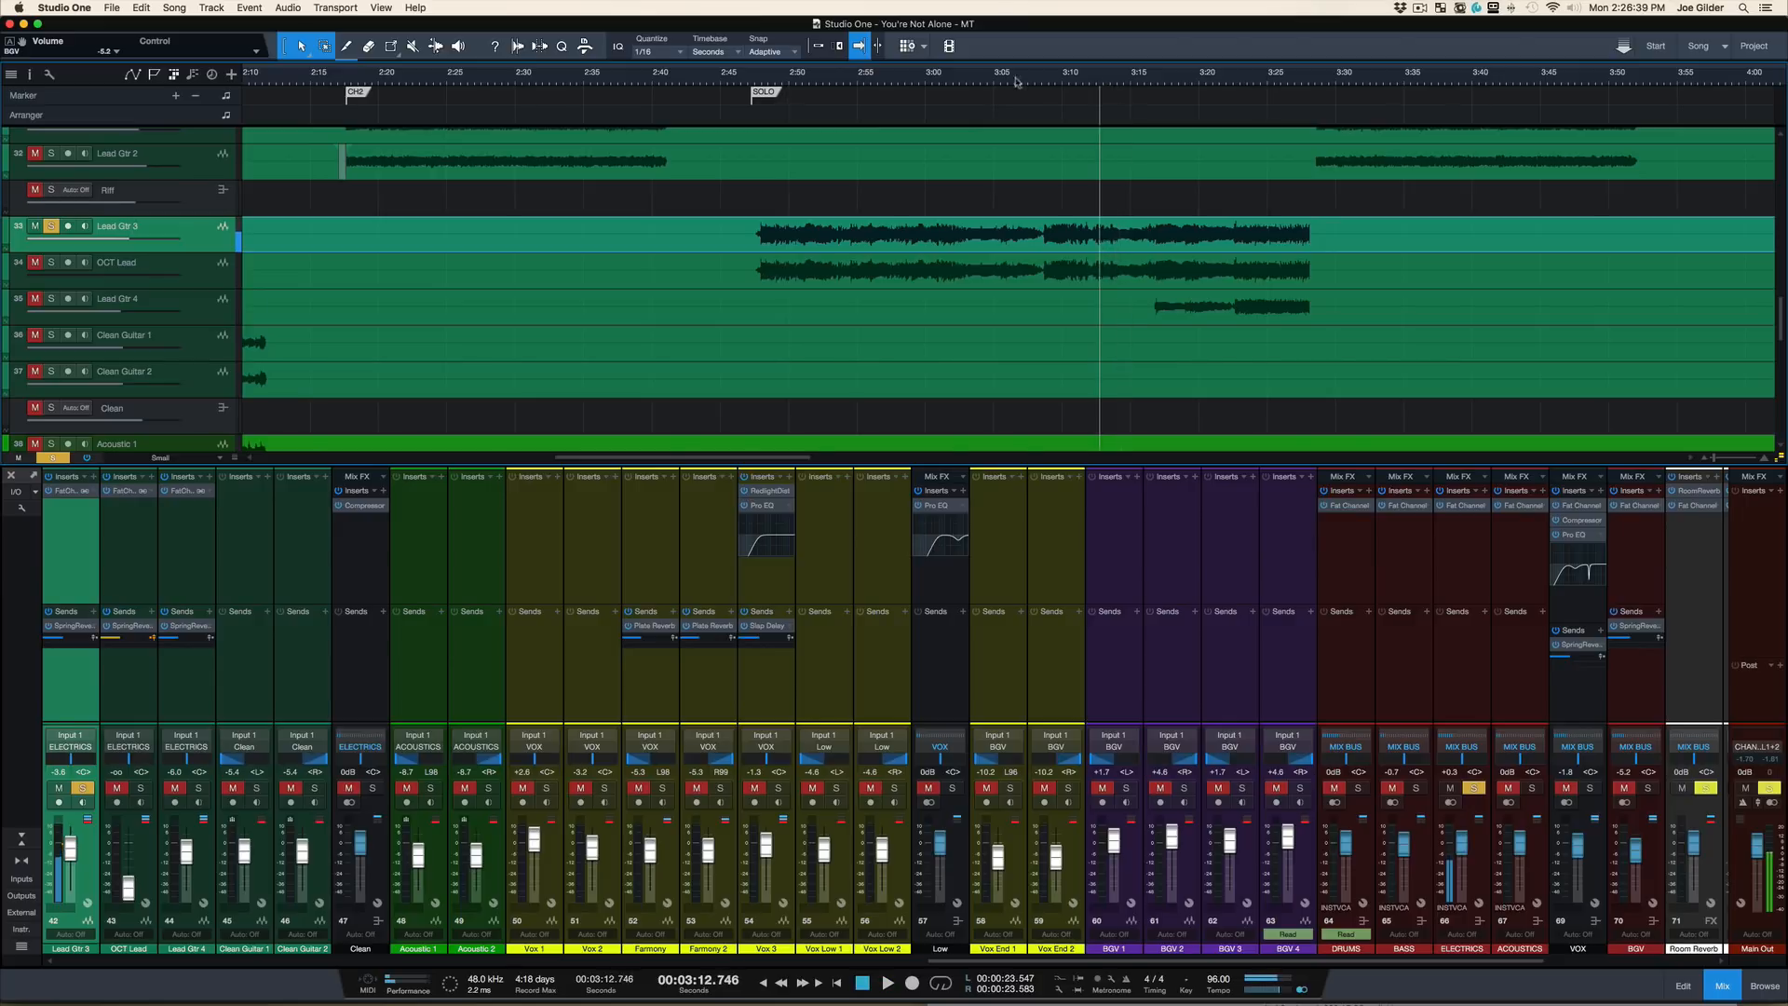
key(s)
click(938, 83)
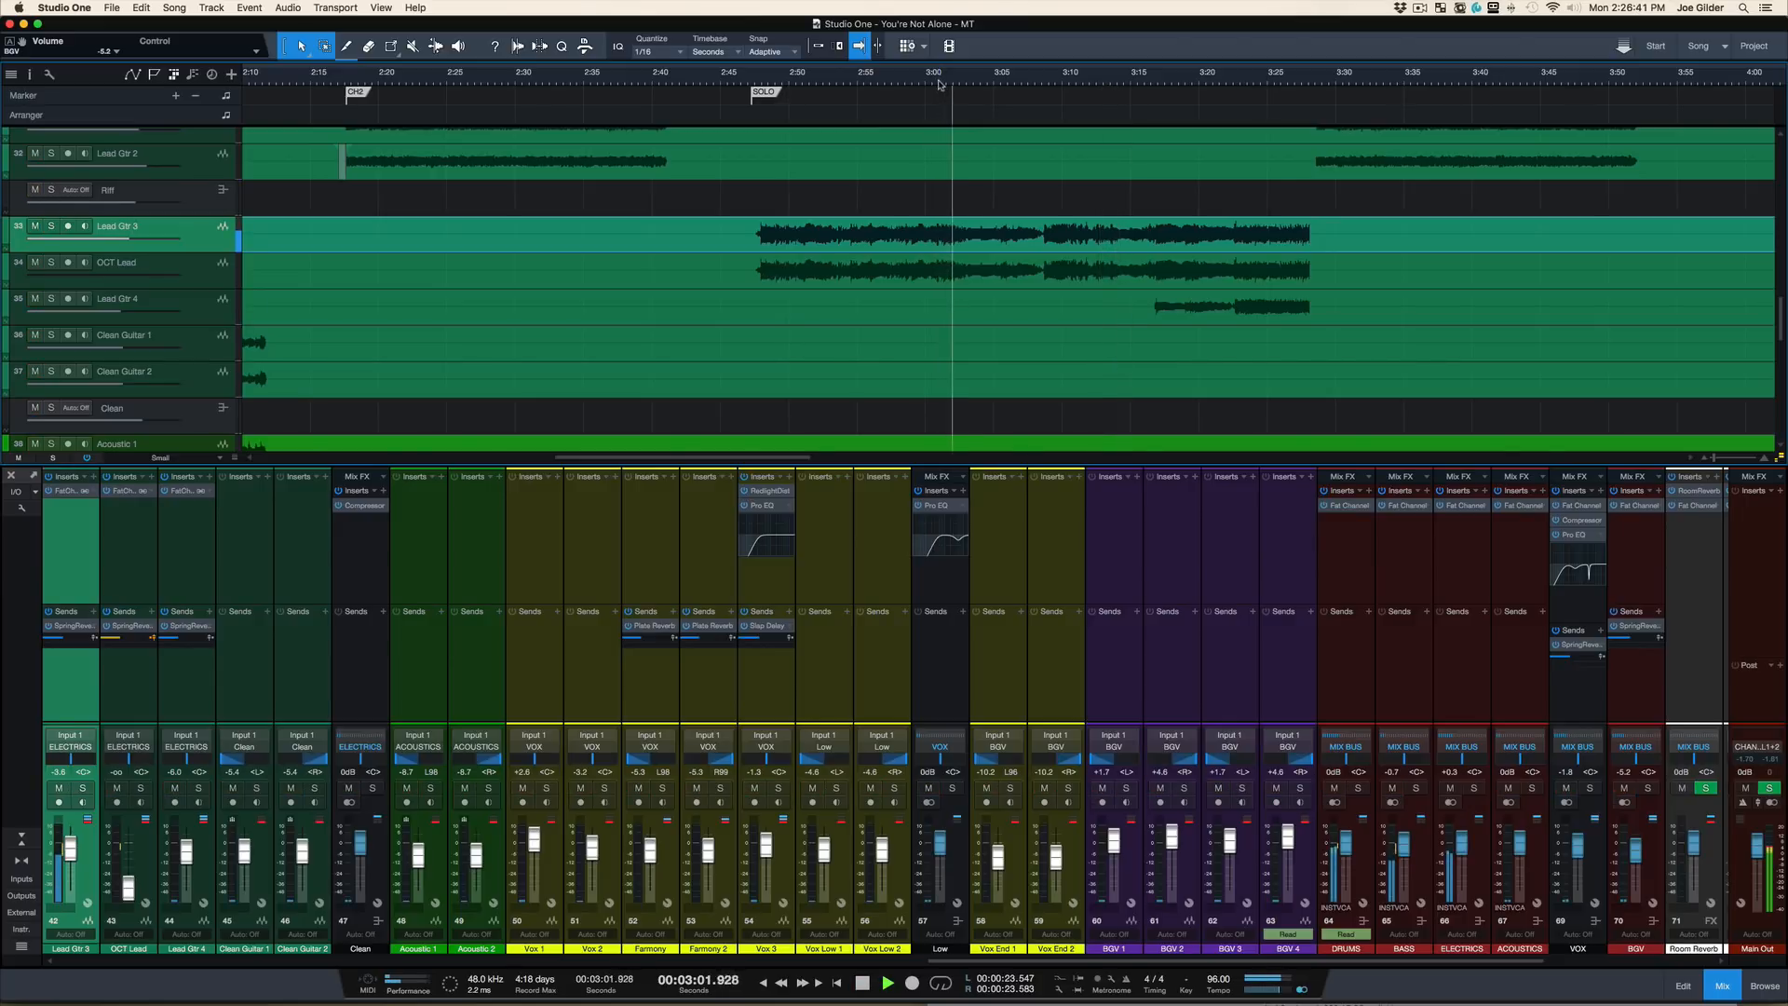
drag(964, 83, 957, 110)
key(space)
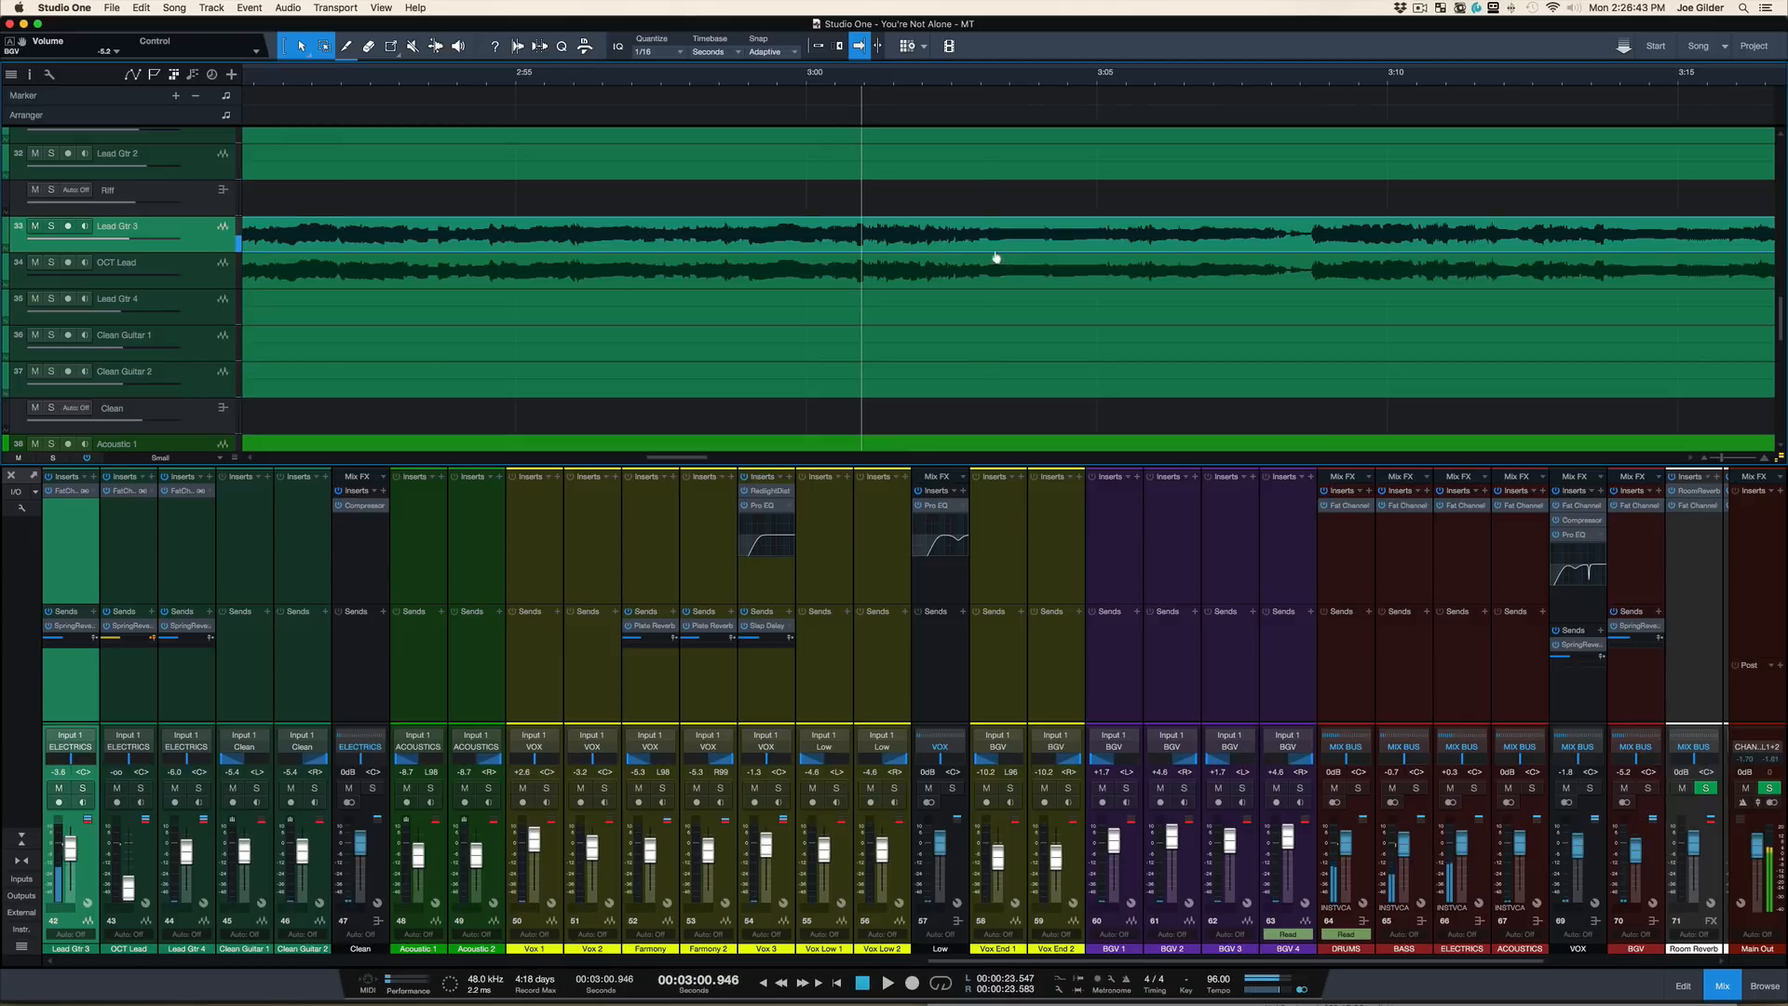
Step: Split the Lead Gtr 3 event at about 3:03 and 3:00.8 to isolate the fast solo phrase, auditioning its start in between
alt+click(984, 233)
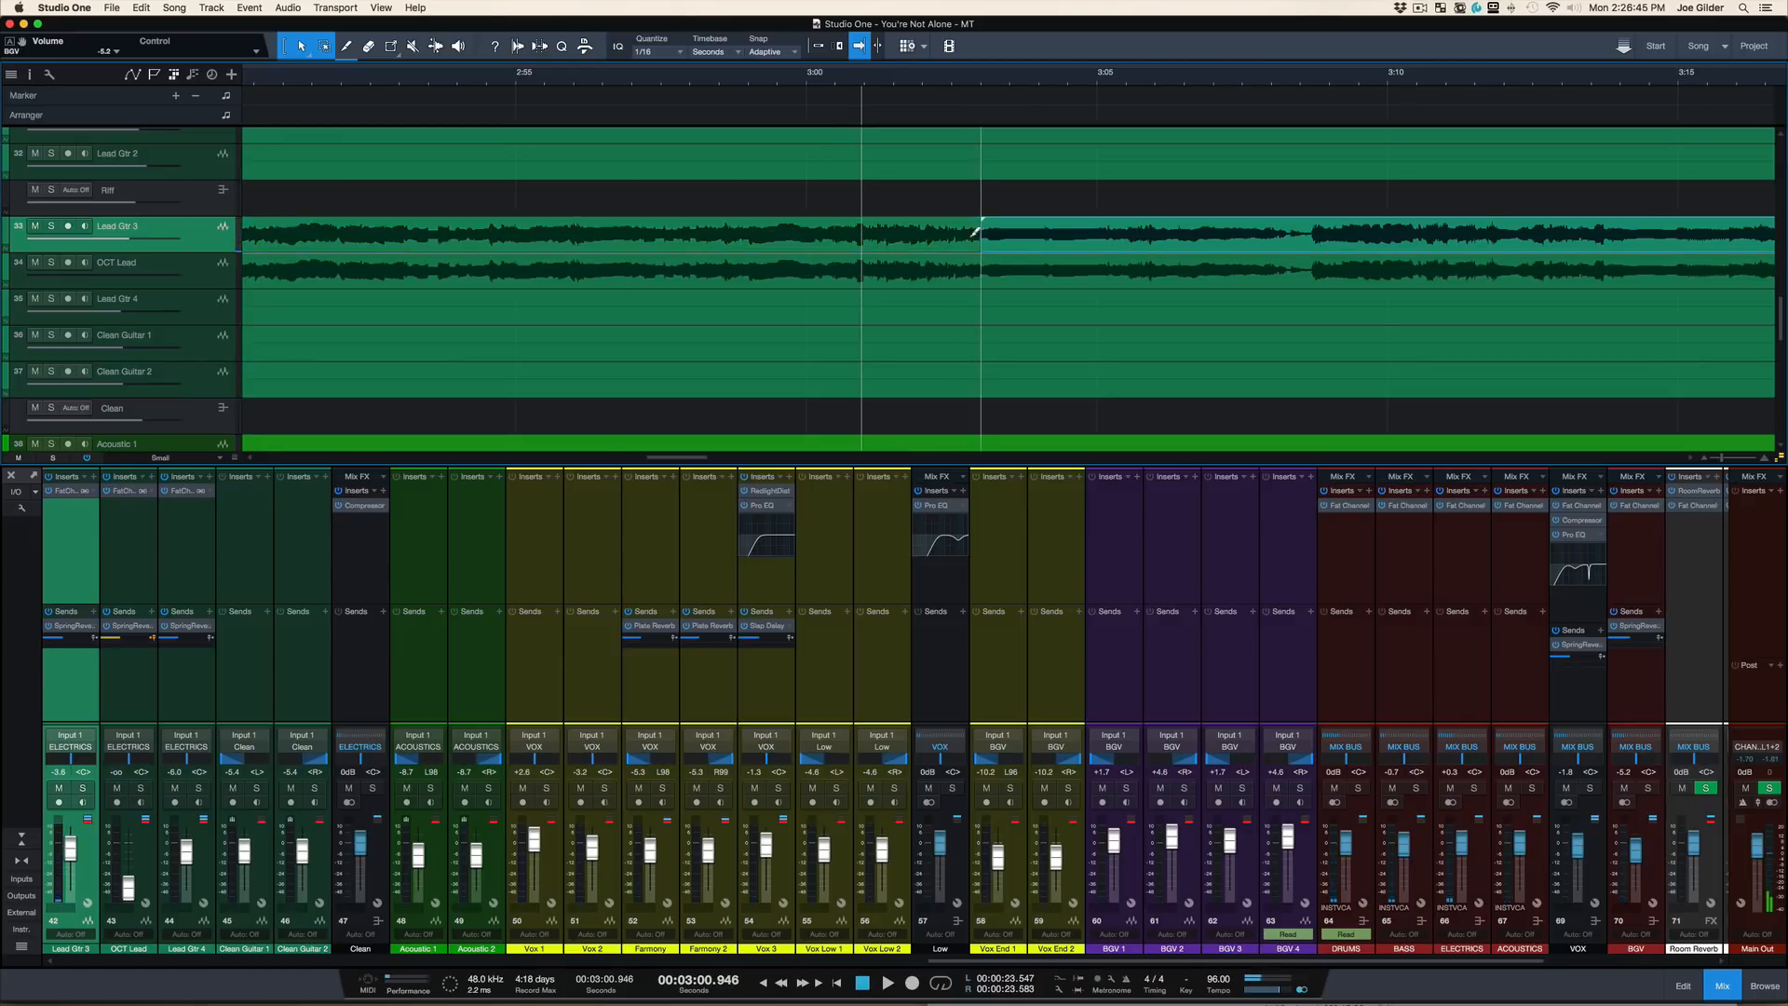
click(780, 77)
key(space)
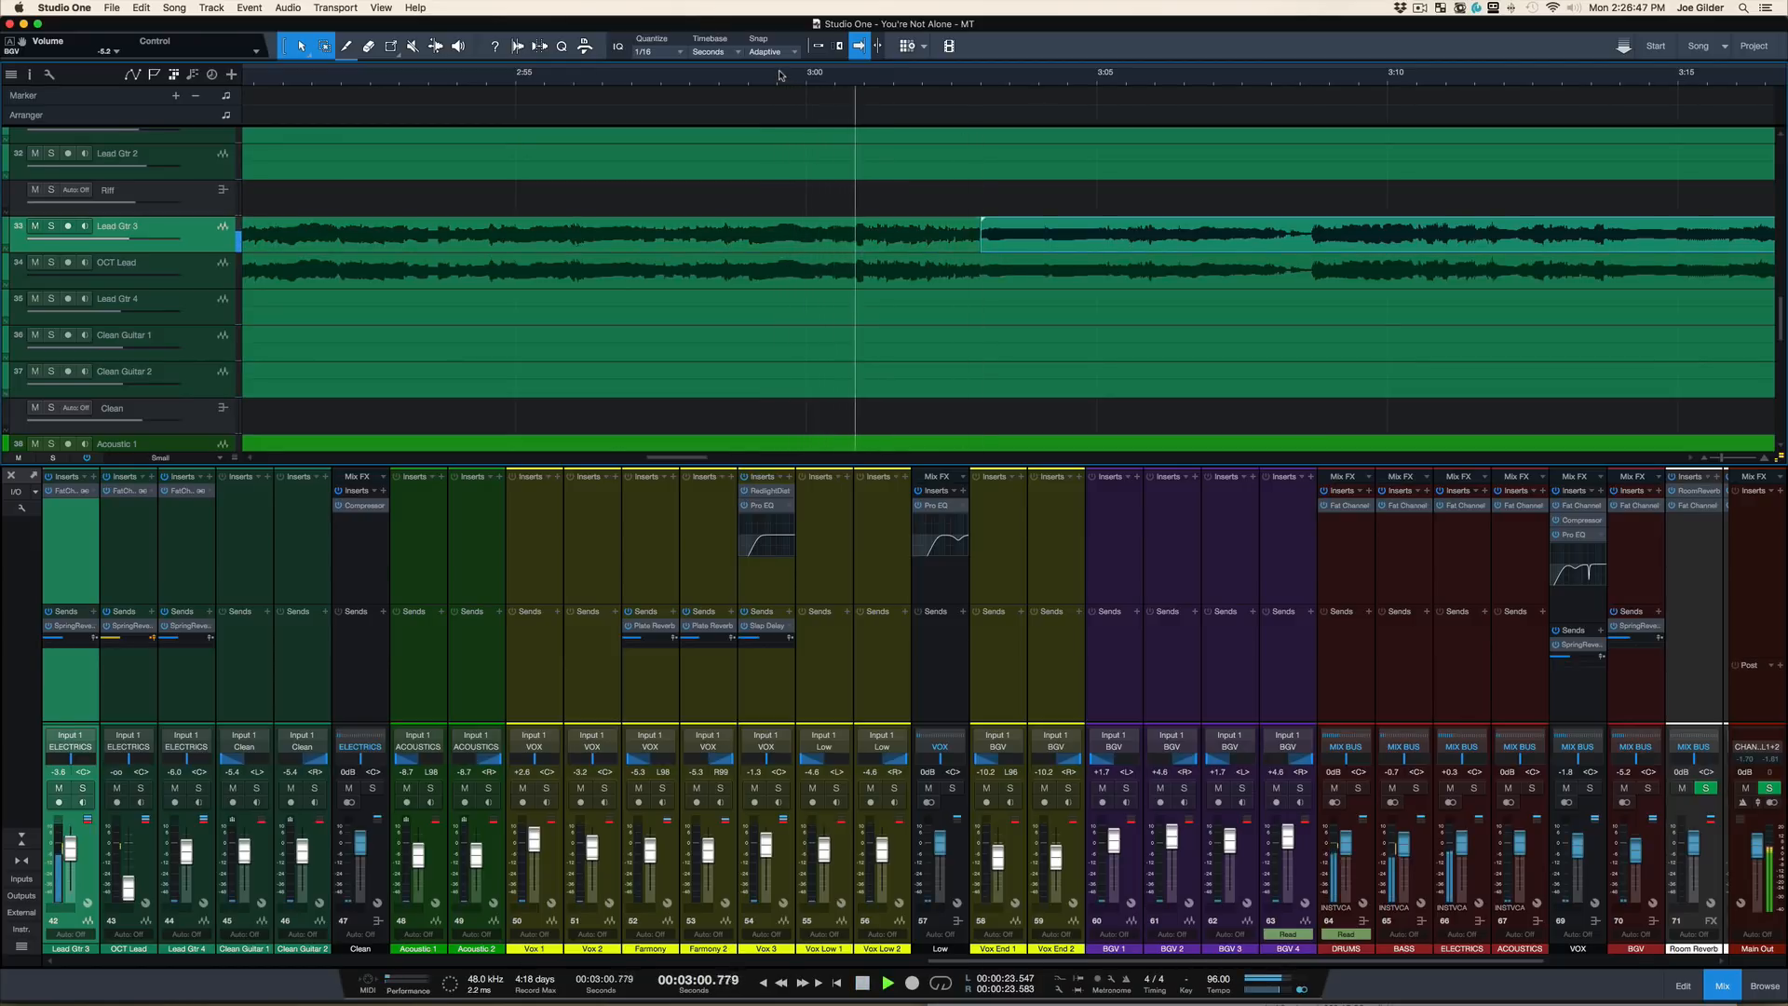
key(space)
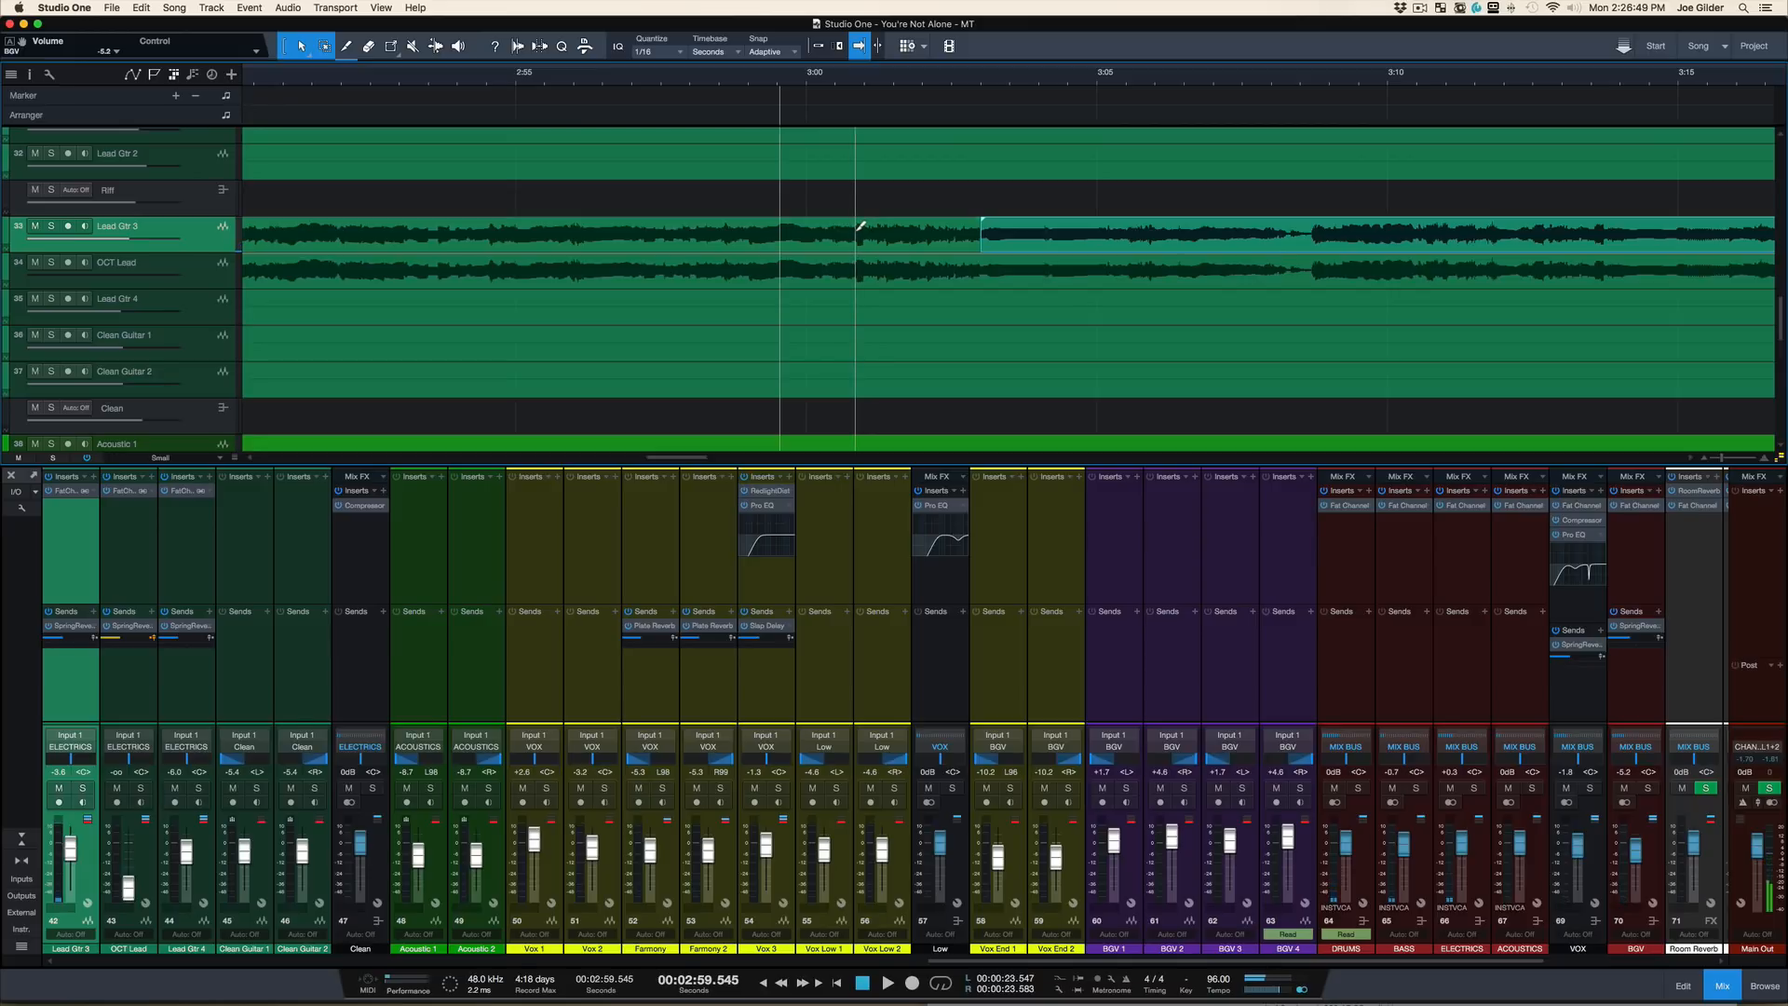
alt+click(855, 229)
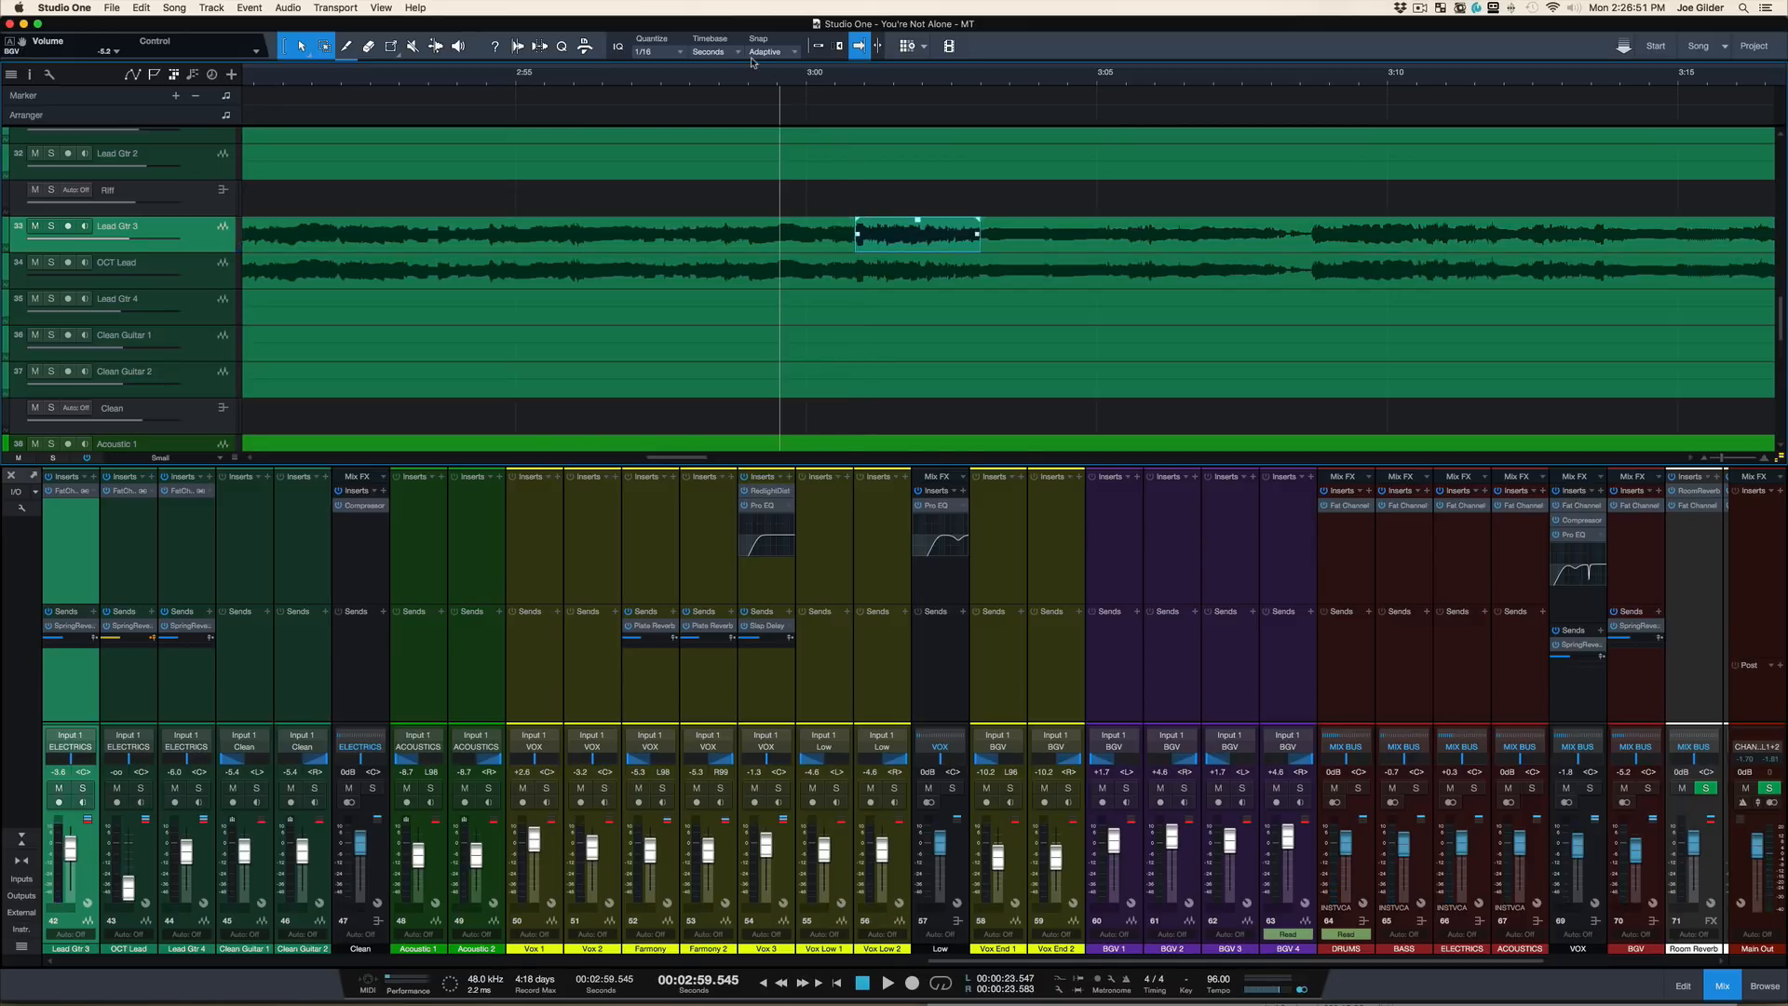
Step: Raise the gain of the isolated fast phrase on Lead Gtr 3 and audition the boost in the mix
drag(918, 225, 918, 218)
key(space)
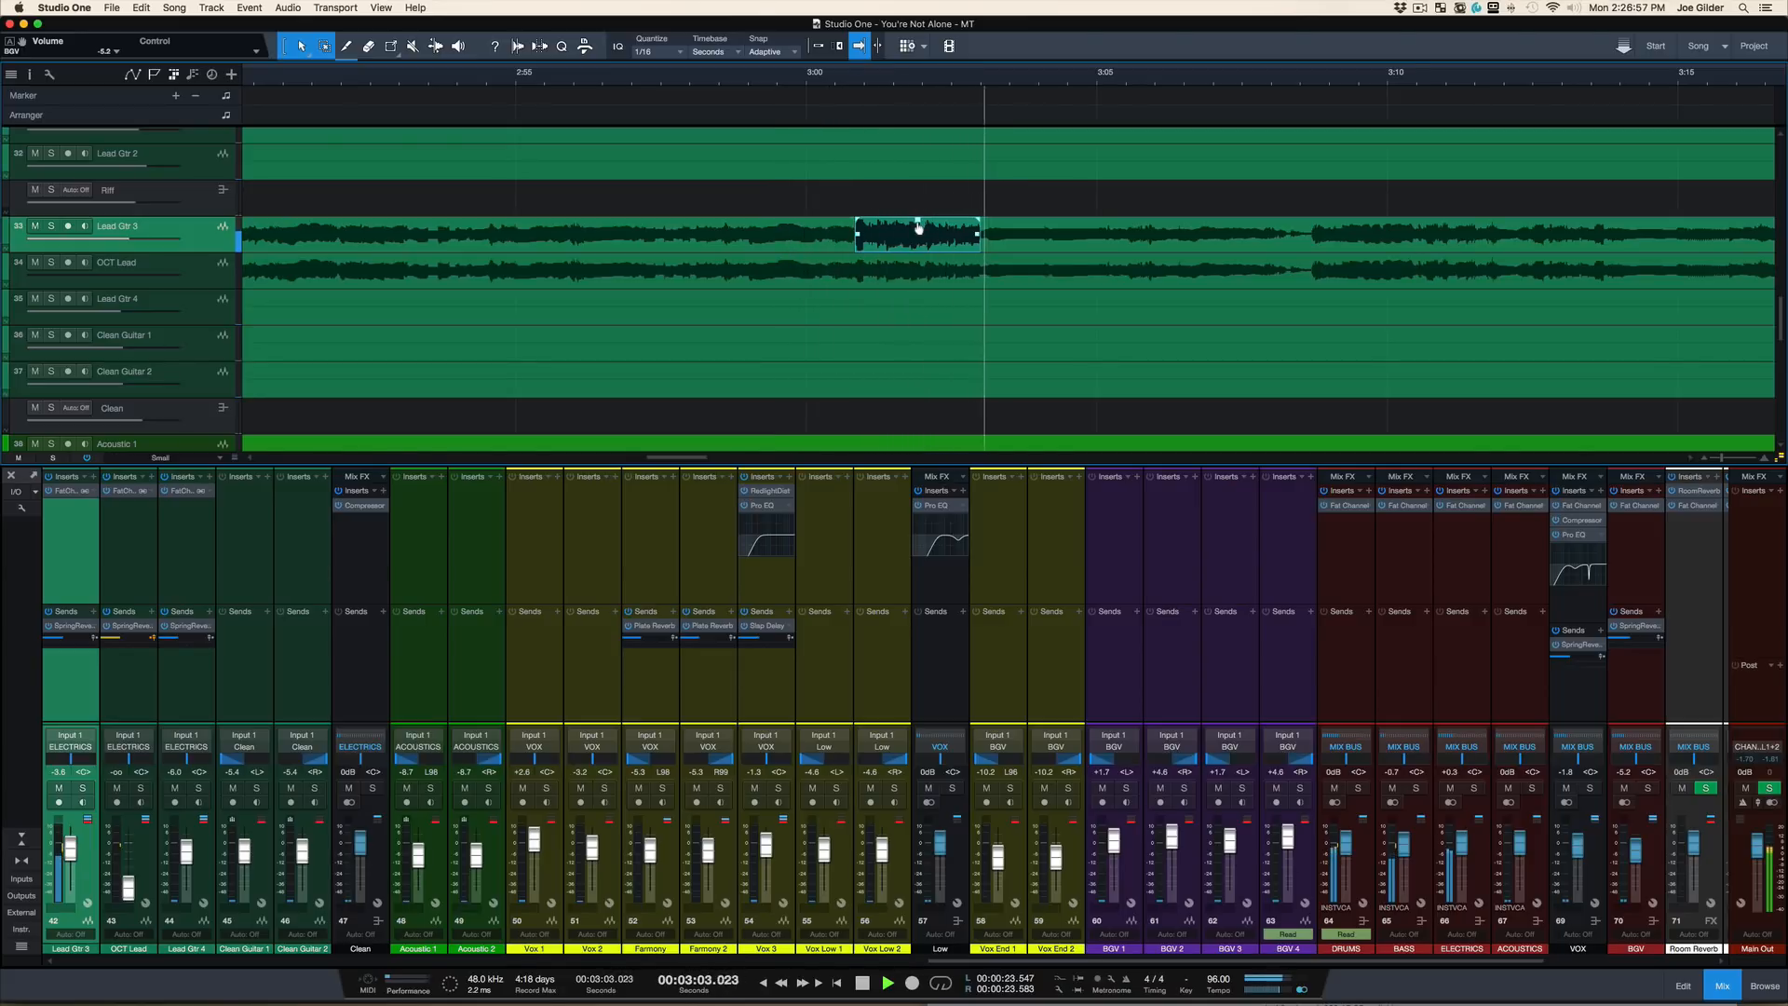
key(space)
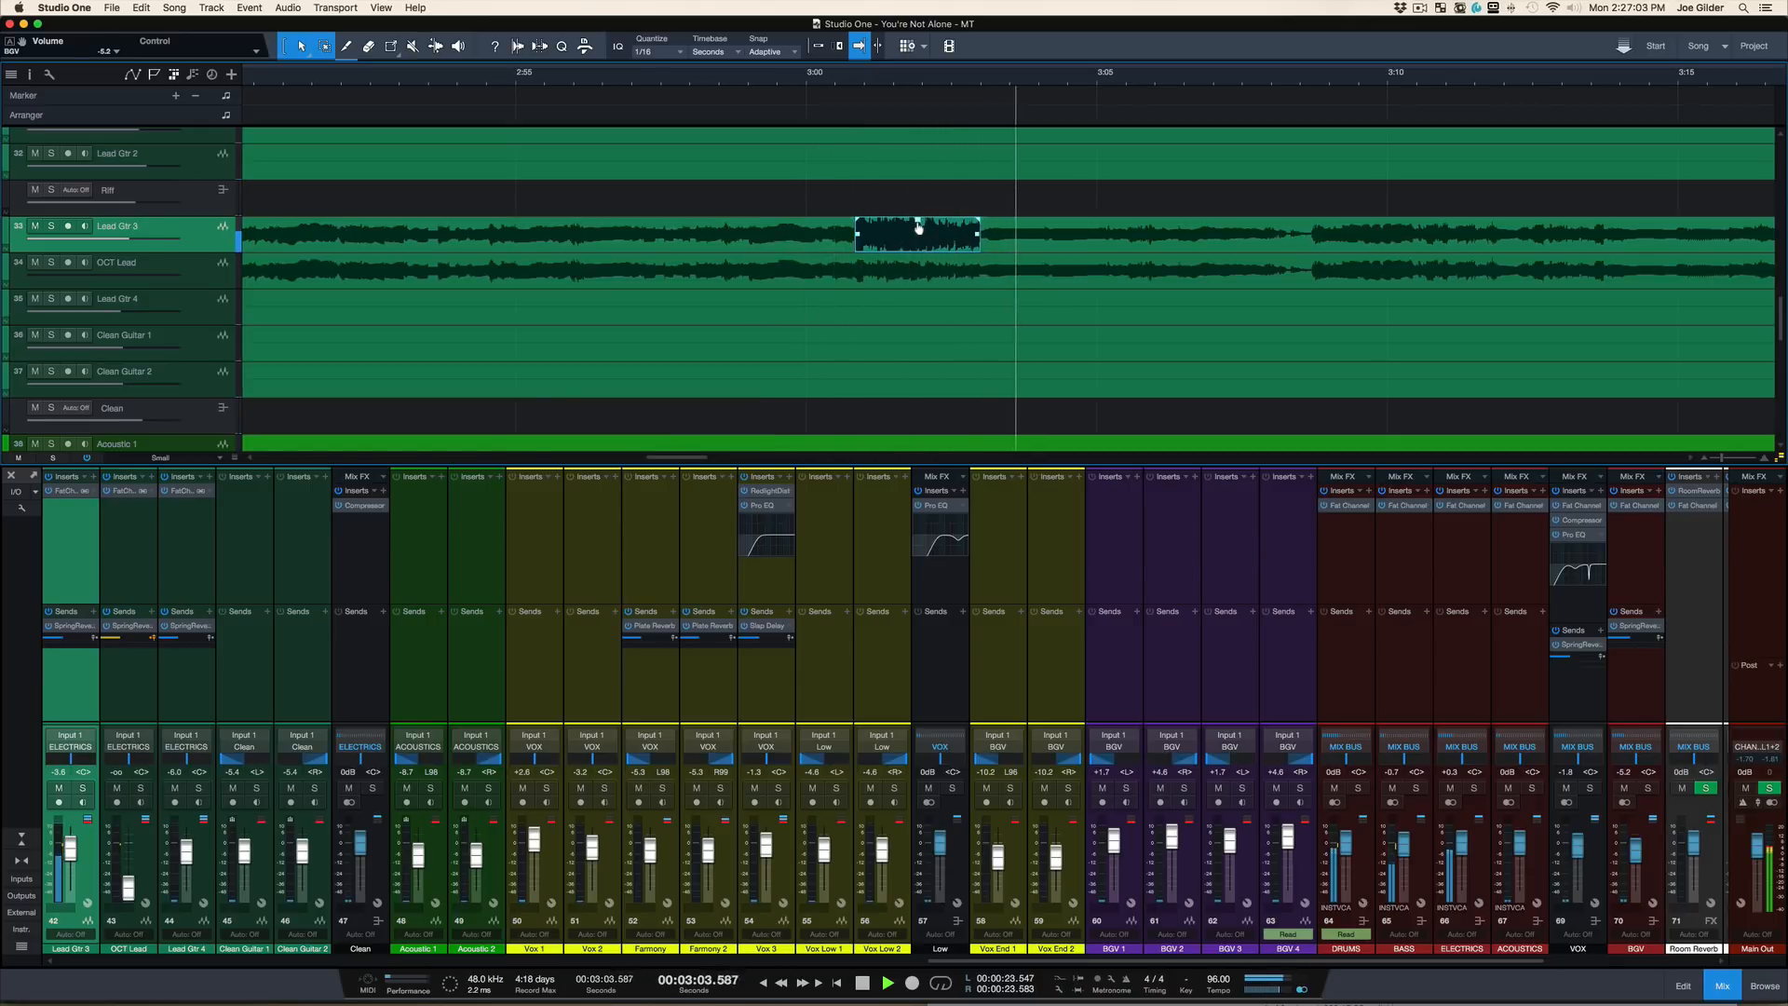
Step: Trim the end of the boosted Lead Gtr 3 phrase back to about 3:02.550, auditioning the solo after each adjustment
scroll(991, 281, up, 5)
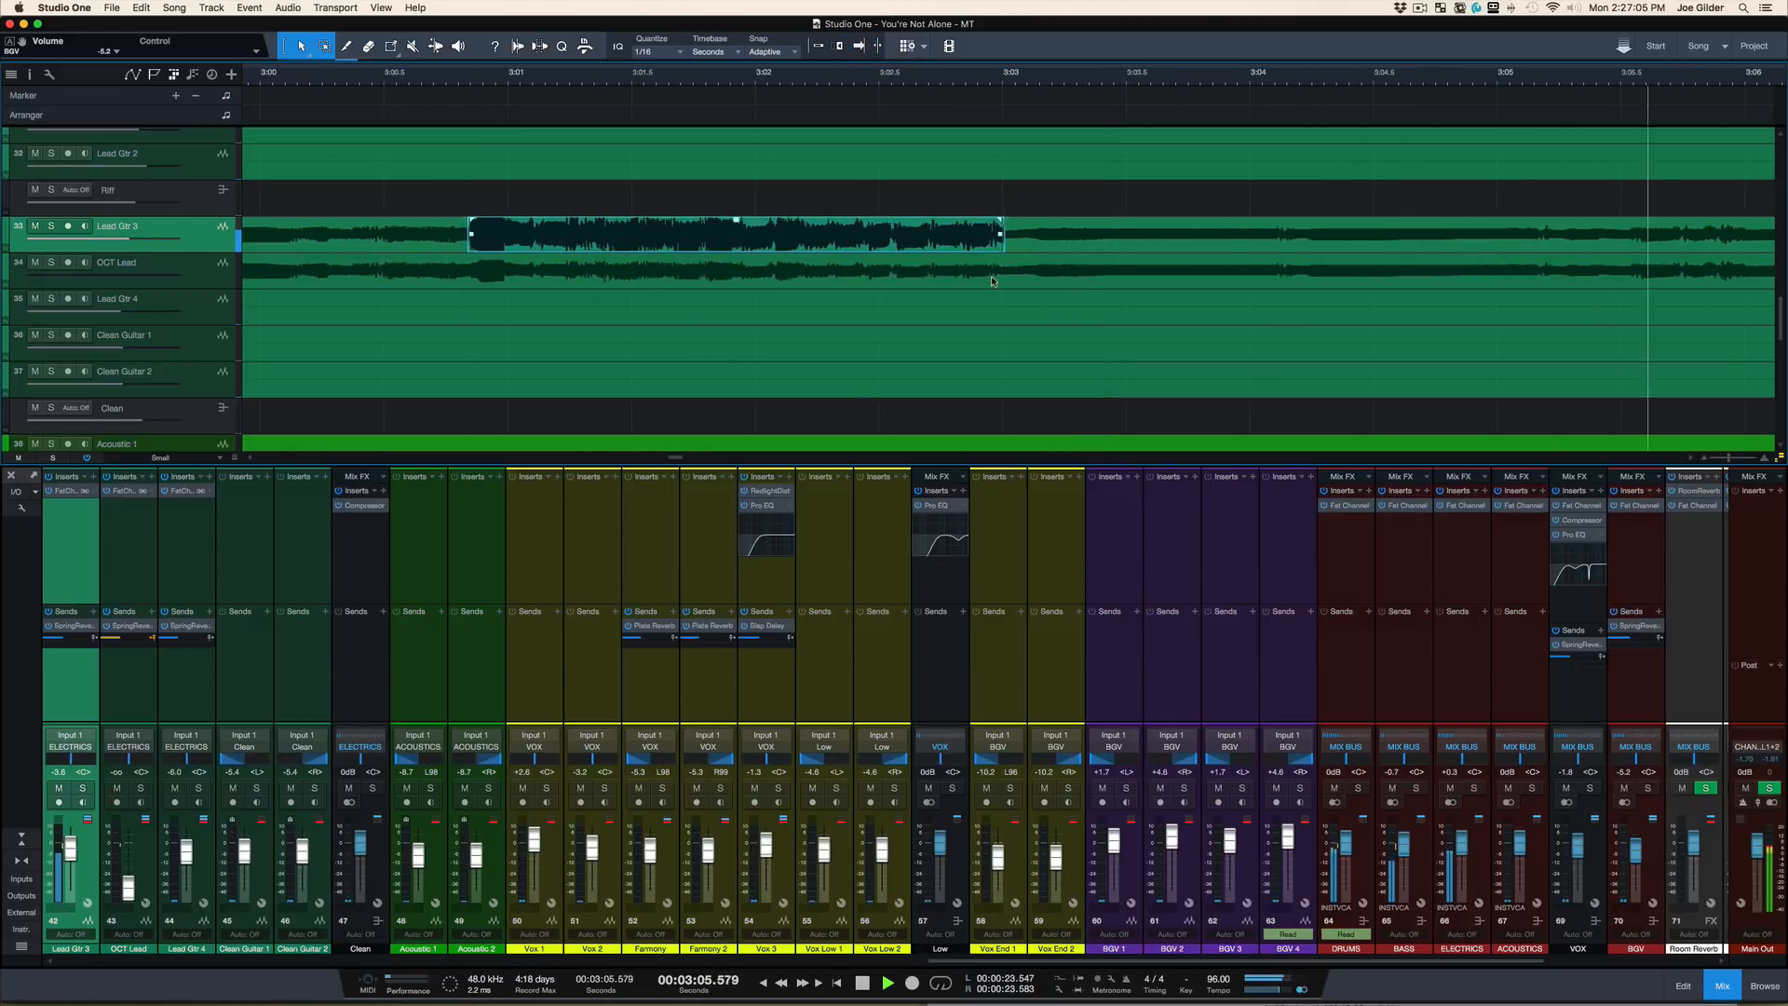
scroll(992, 281, up, 3)
key(space)
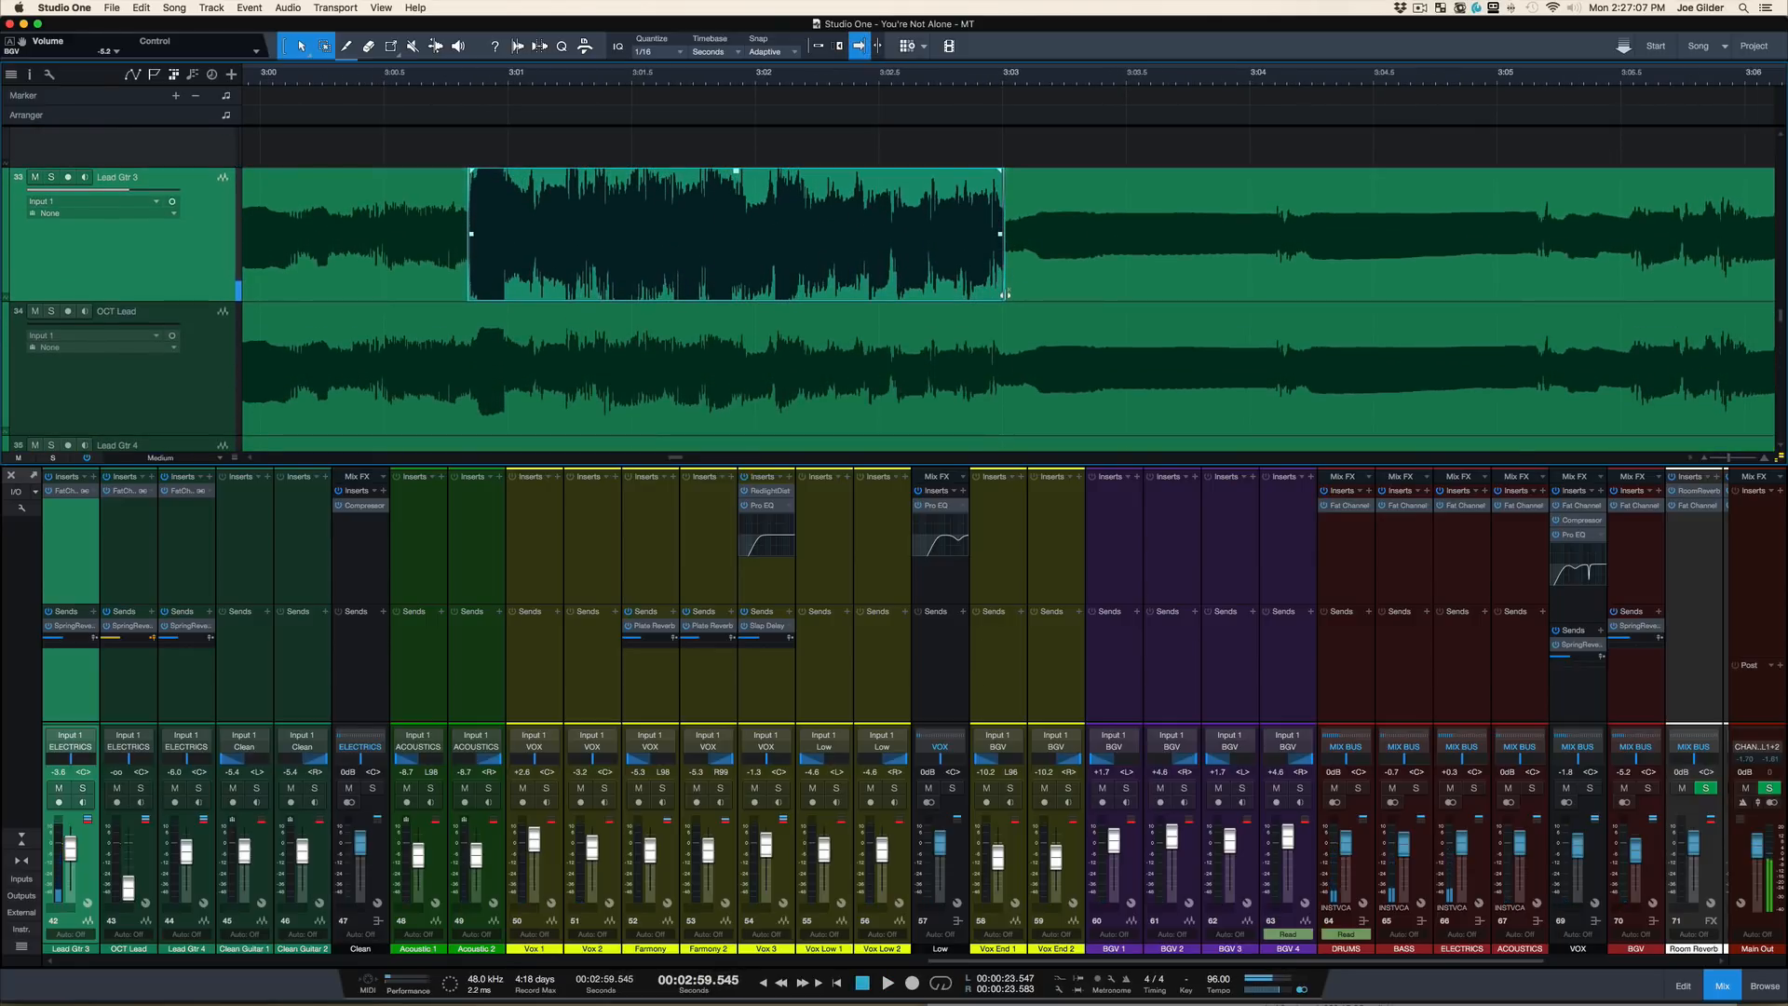
drag(1005, 295, 984, 295)
drag(953, 290, 965, 292)
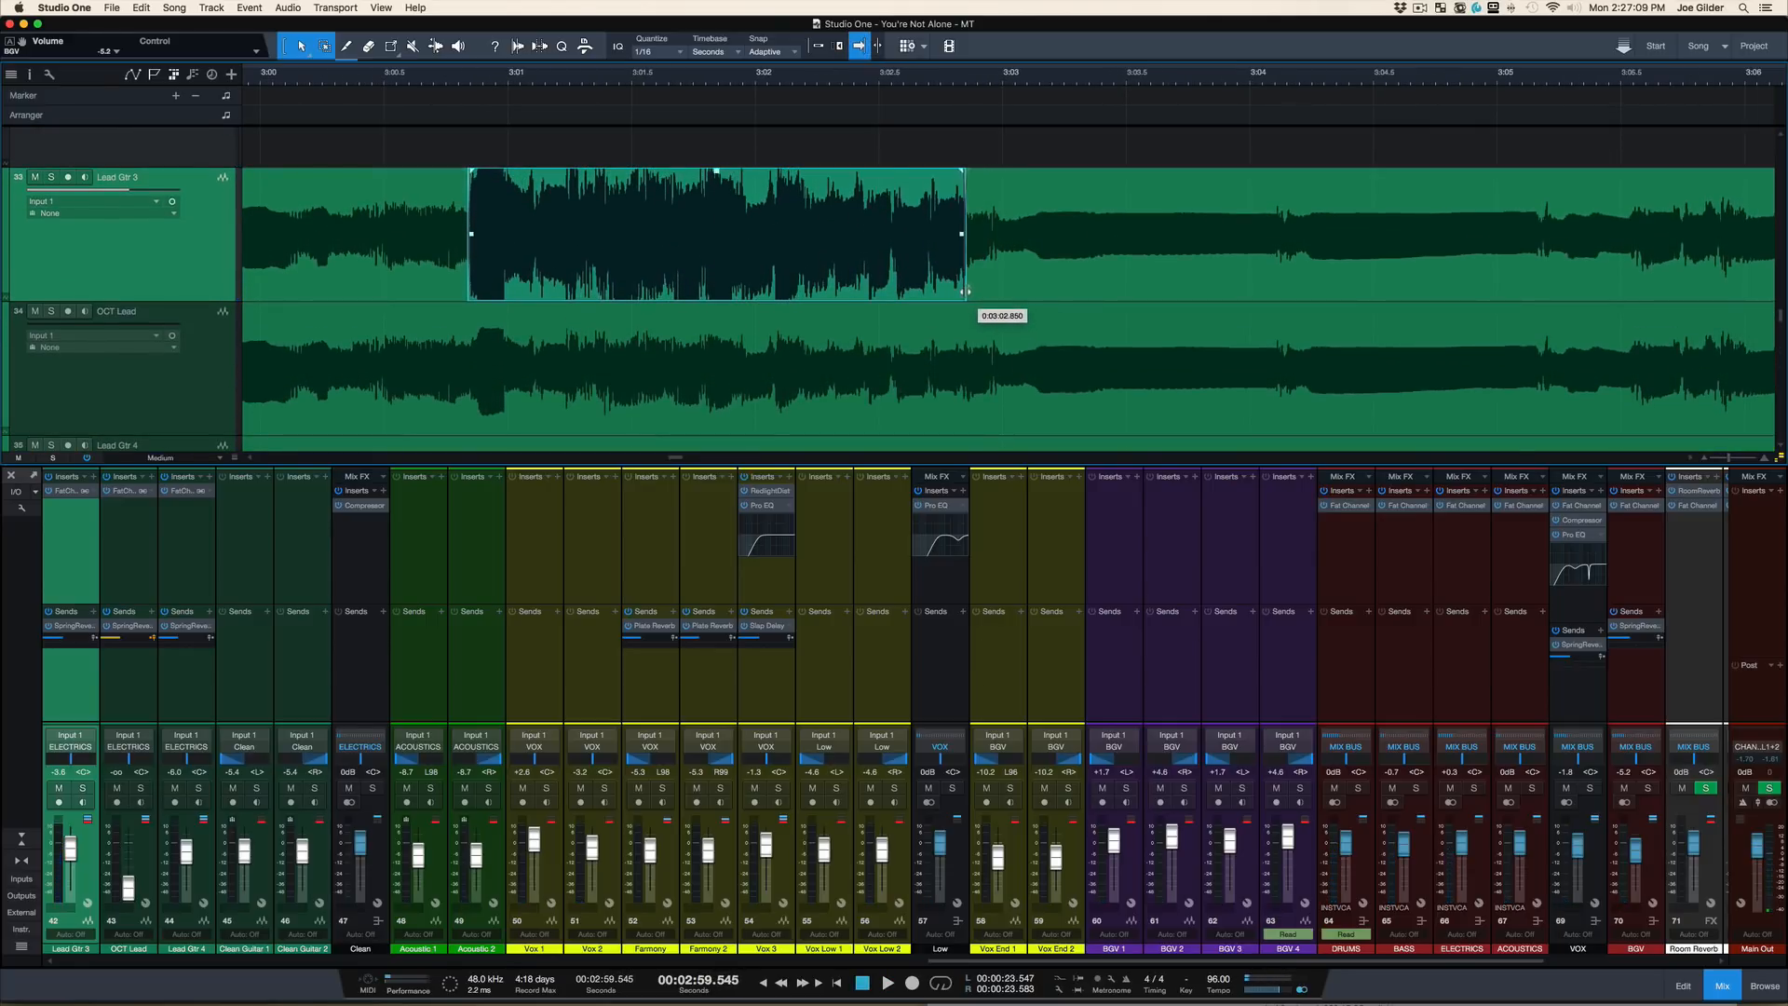
key(space)
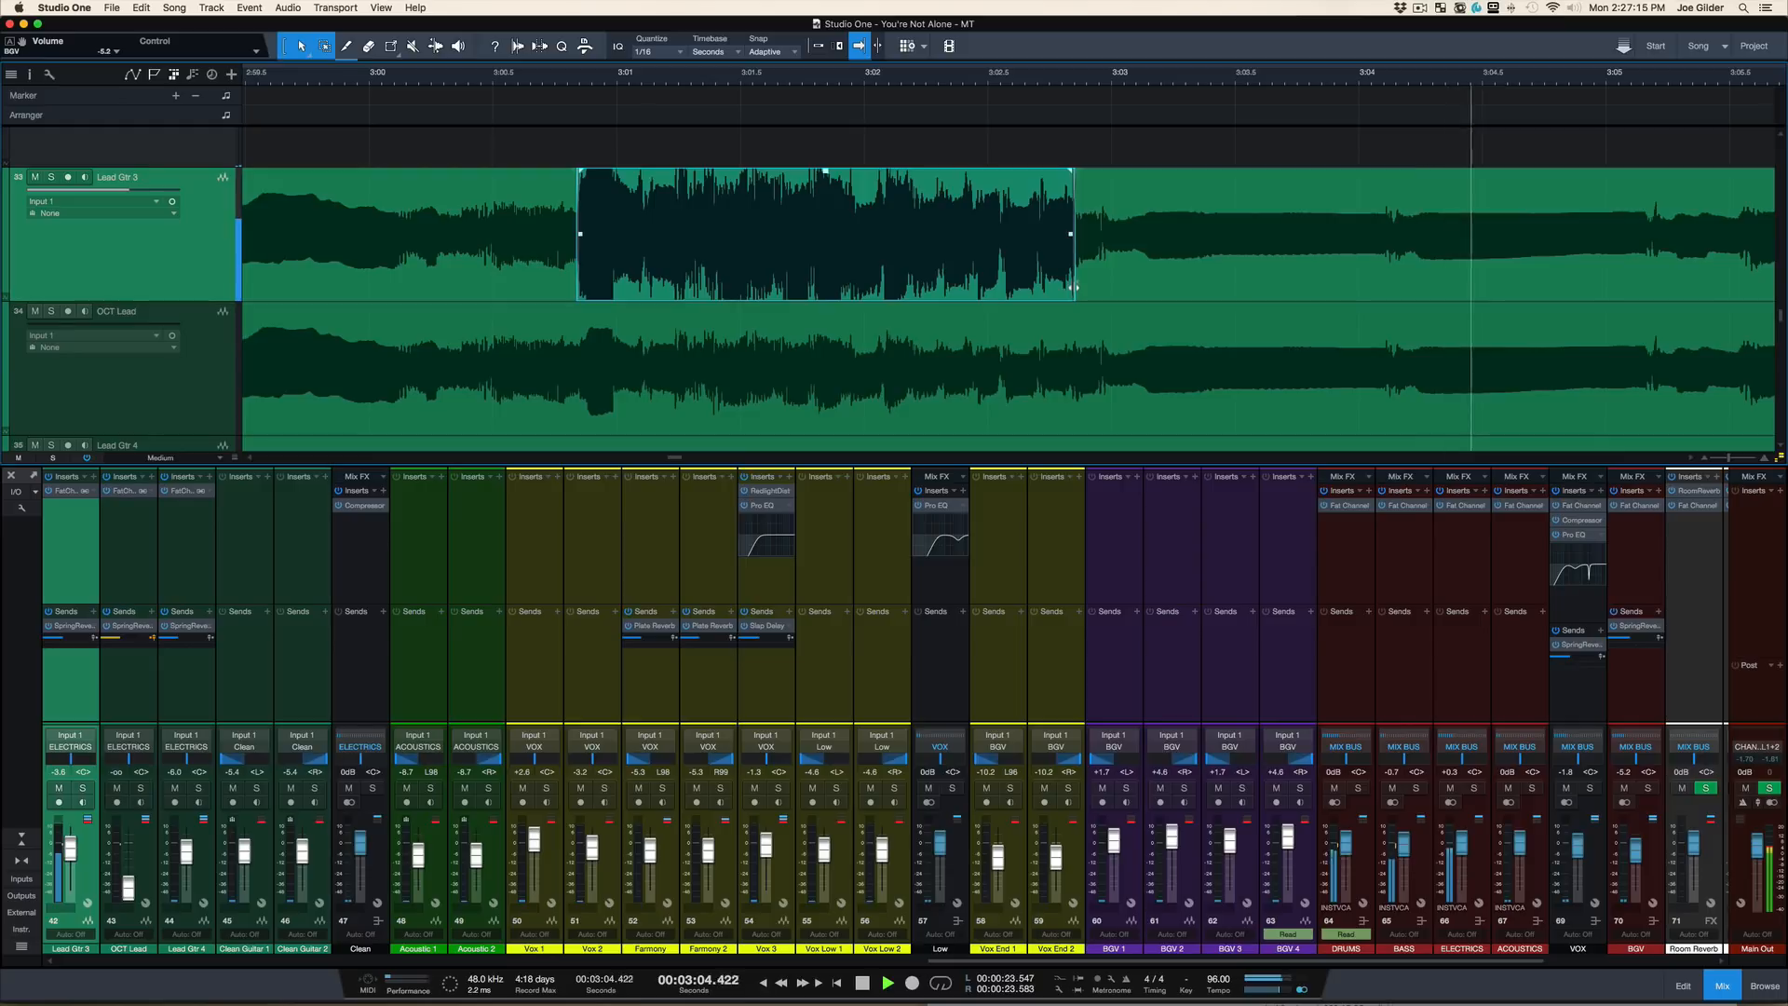
key(space)
drag(1073, 289, 1003, 287)
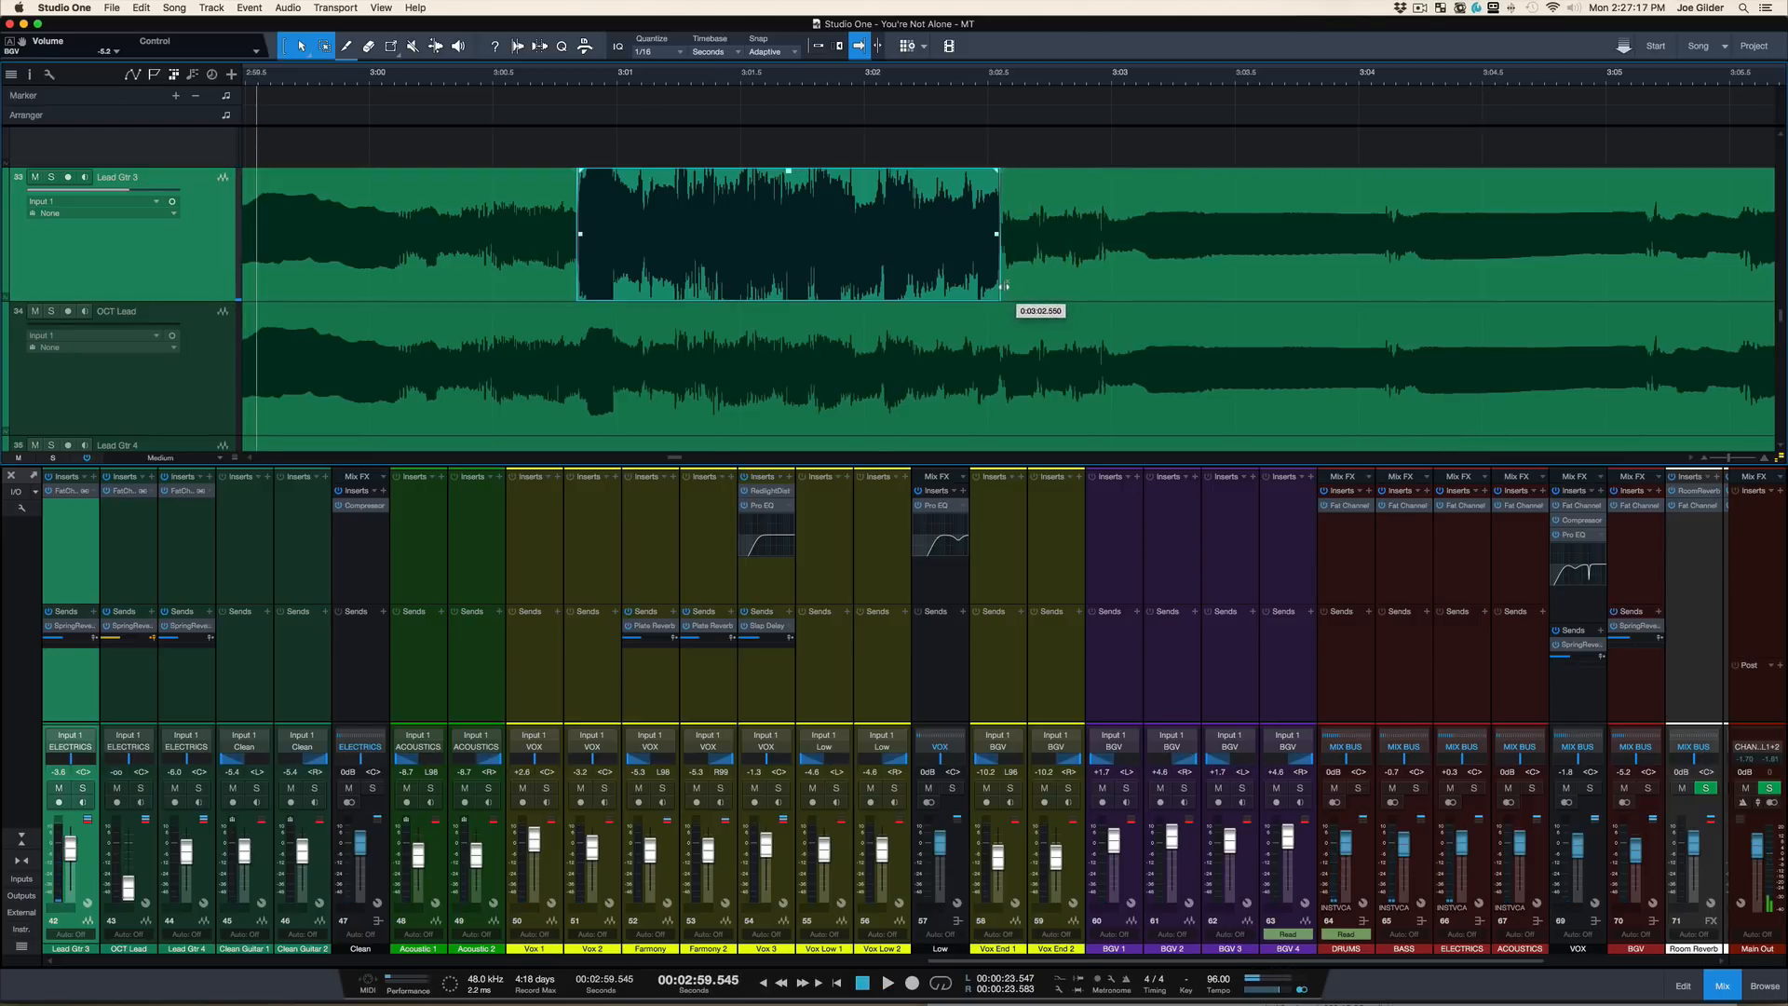
key(space)
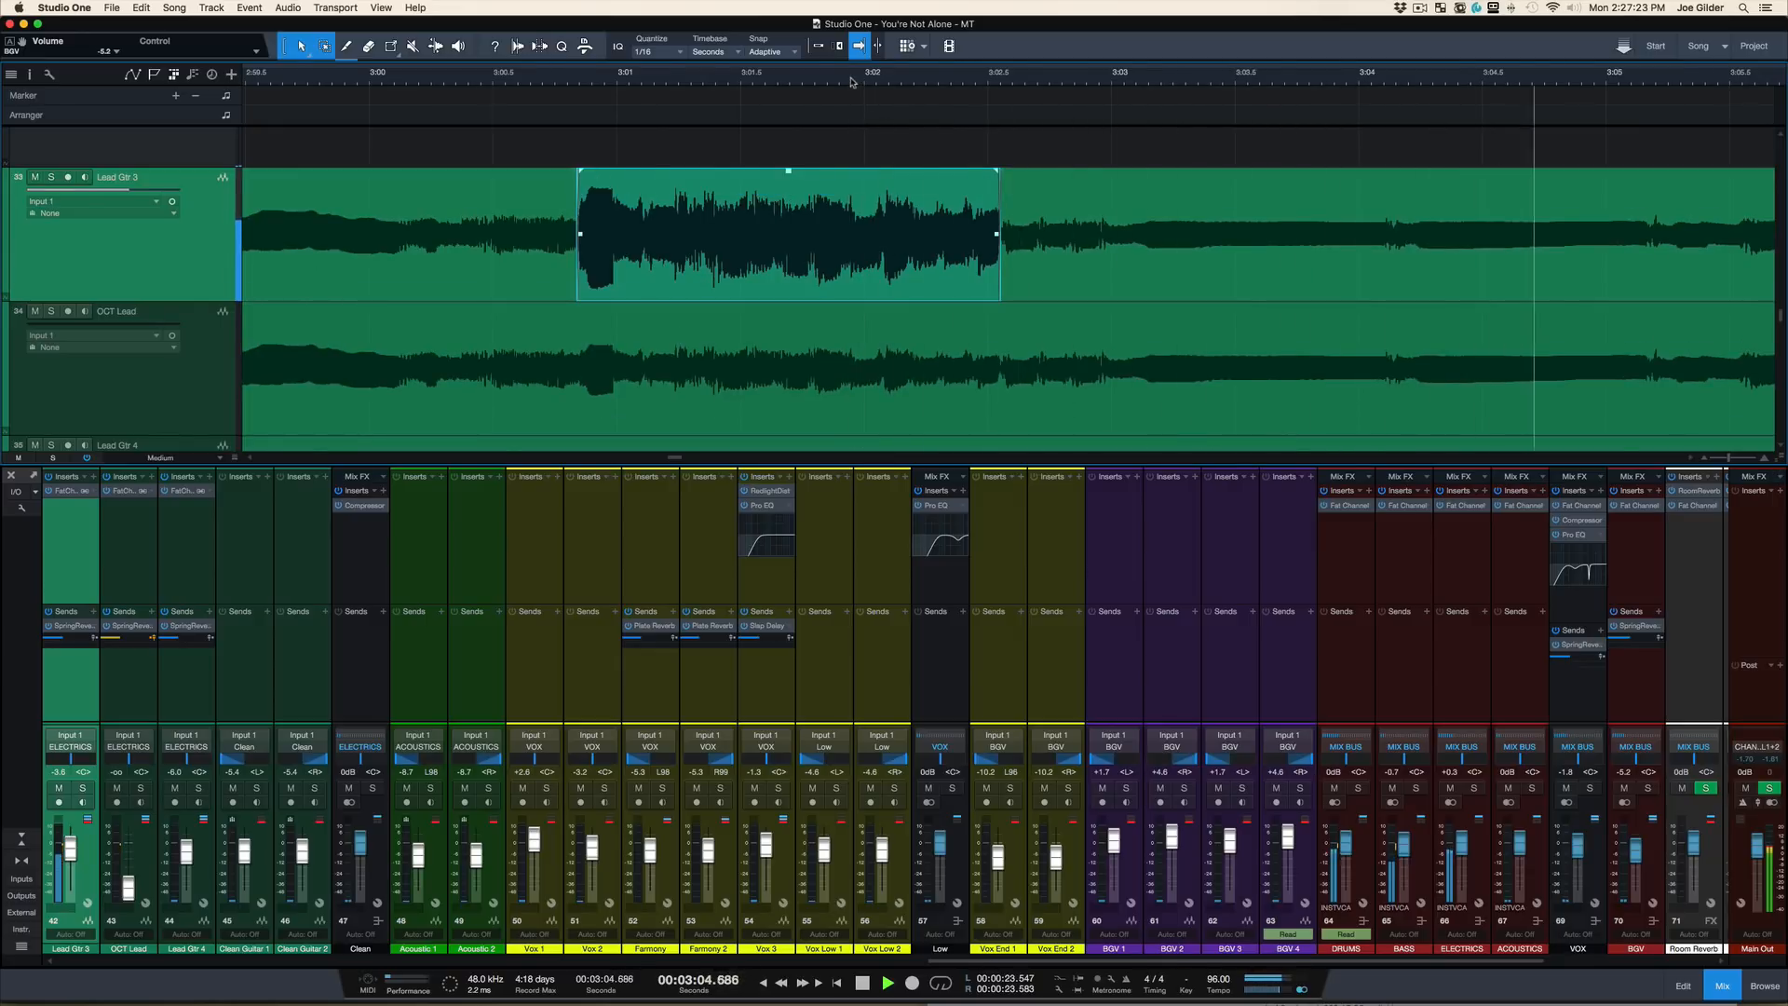
drag(852, 80, 853, 46)
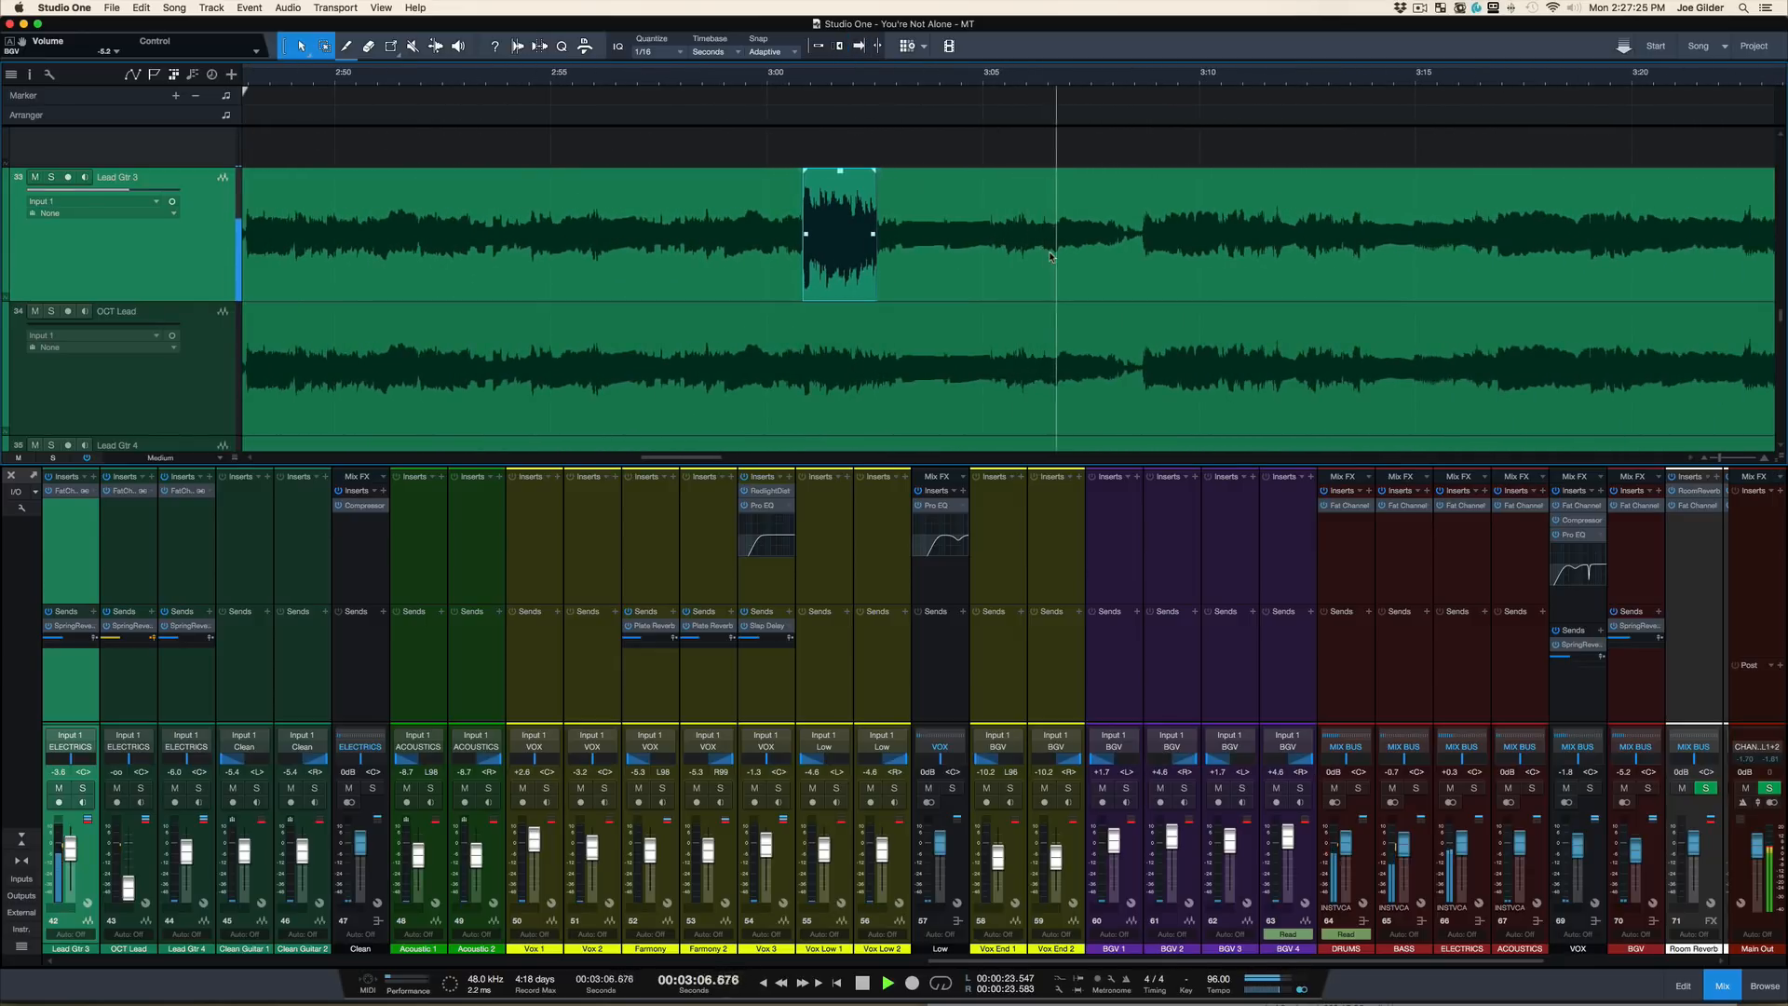
scroll(1048, 250, right, 3)
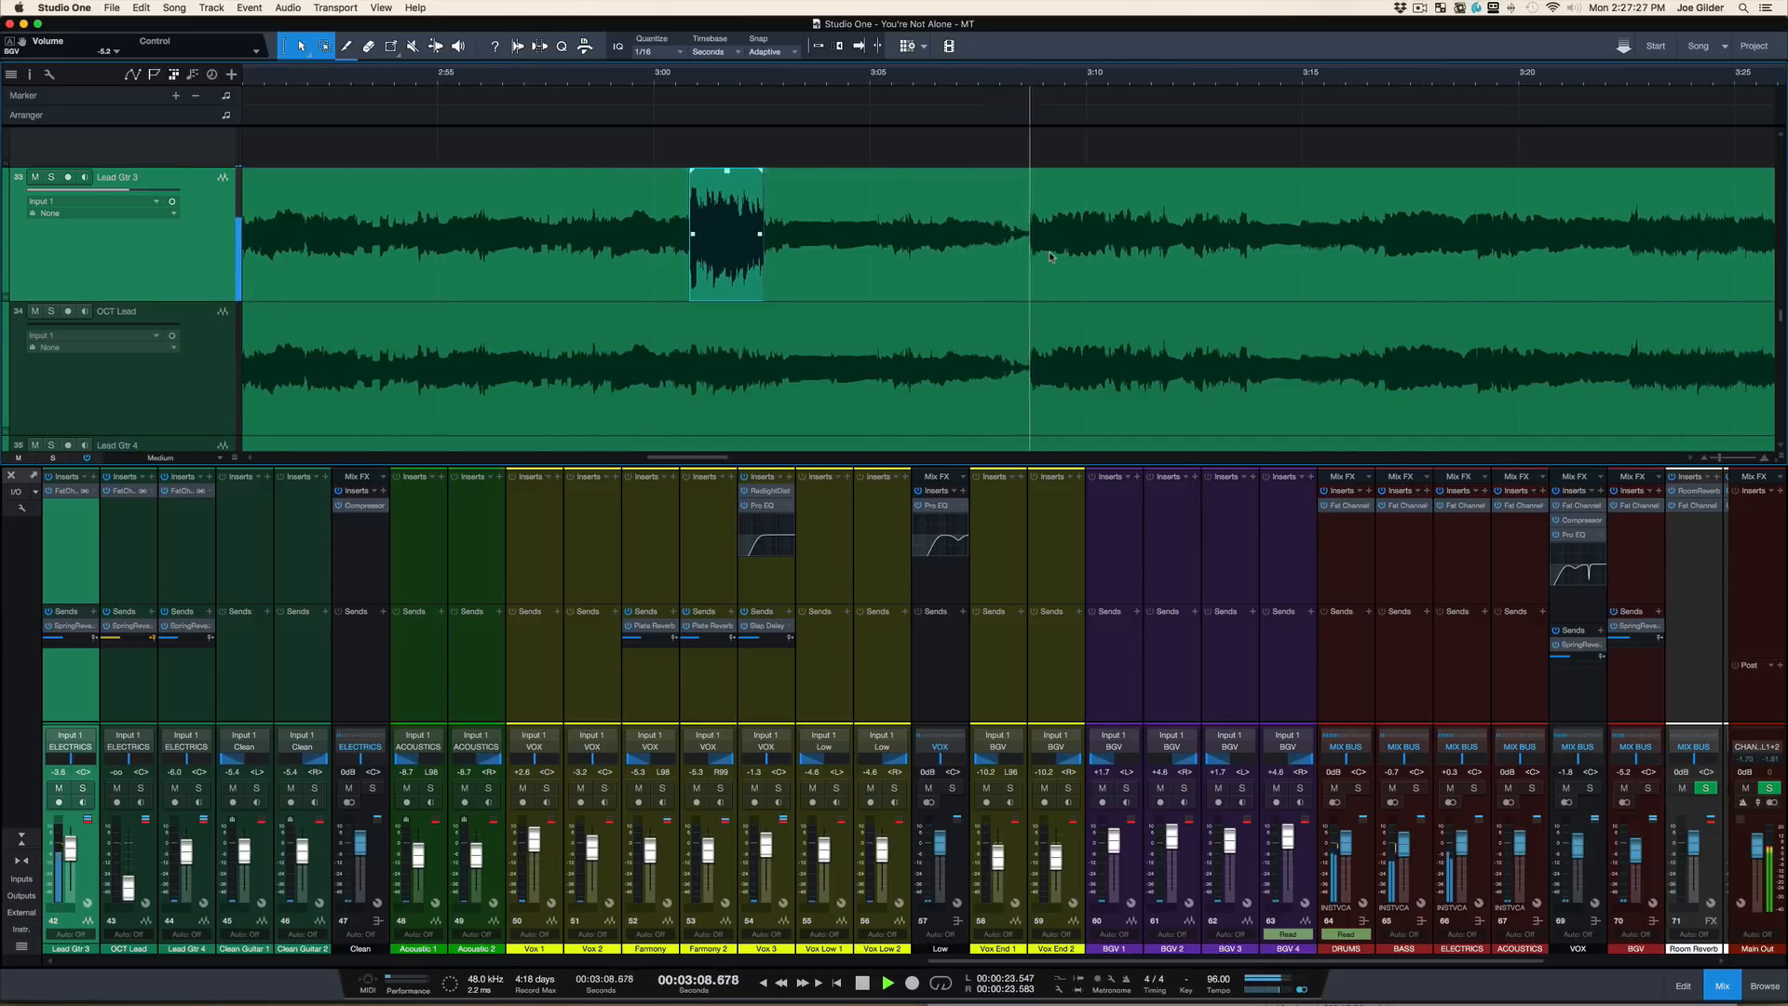
scroll(1050, 253, right, 5)
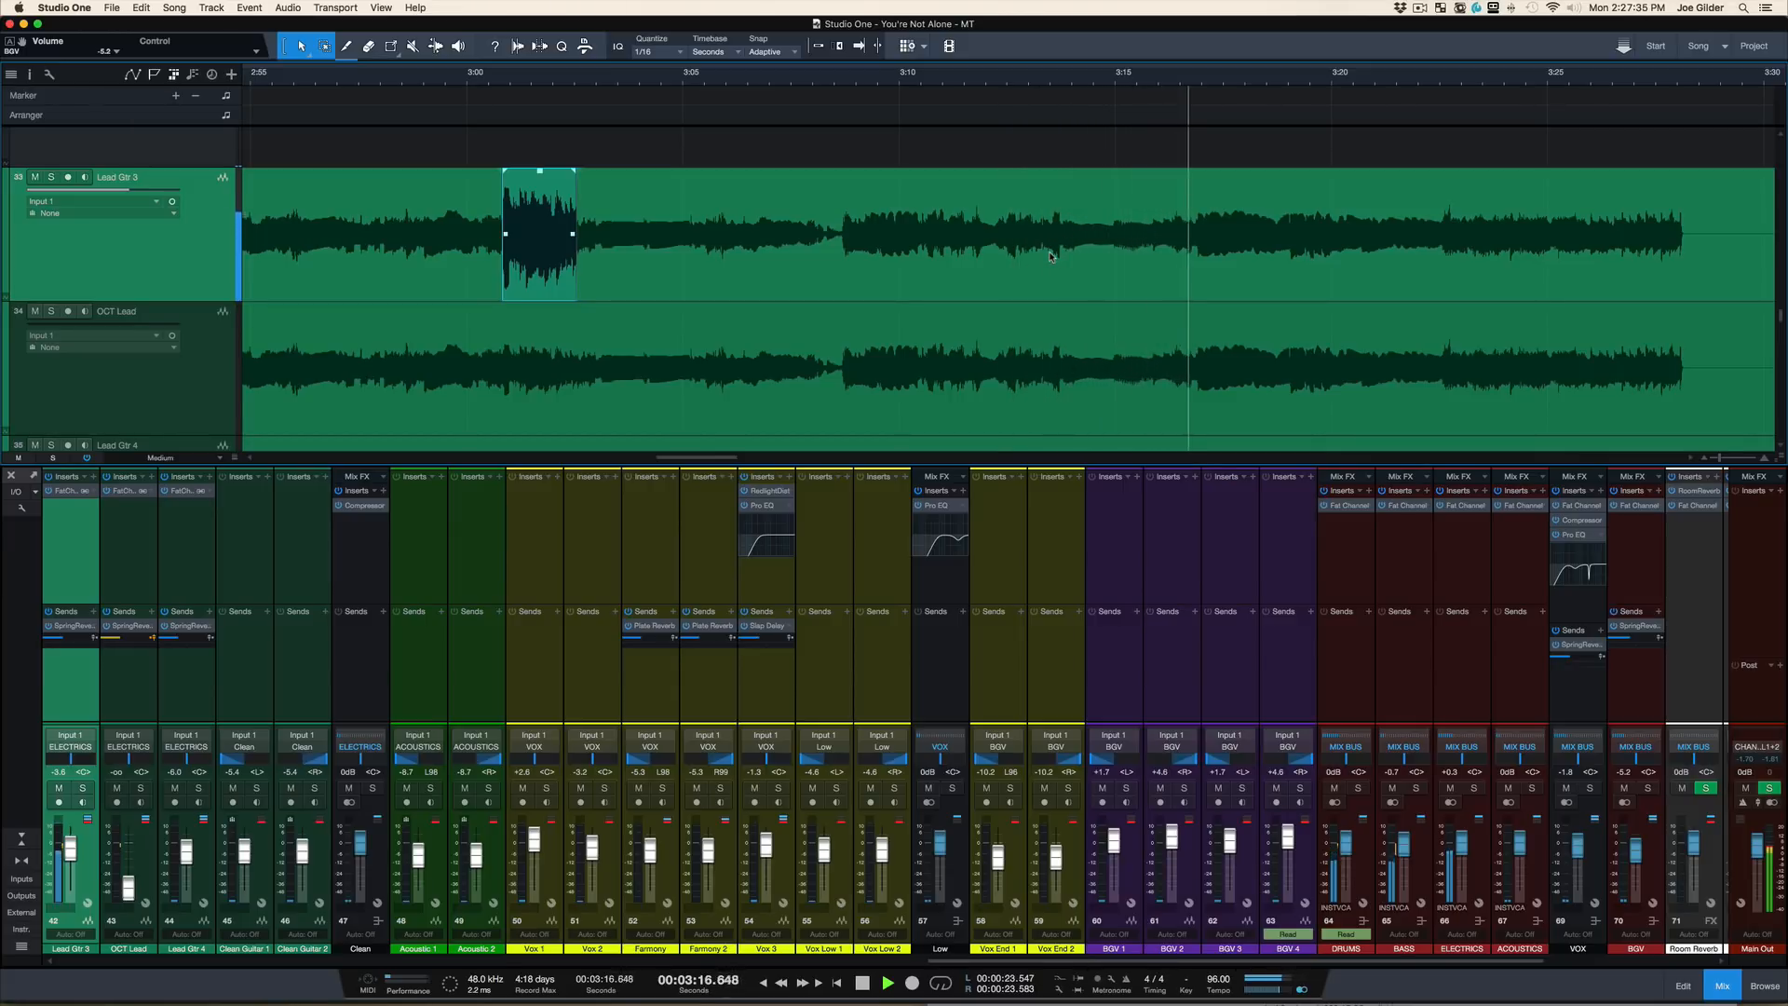
key(space)
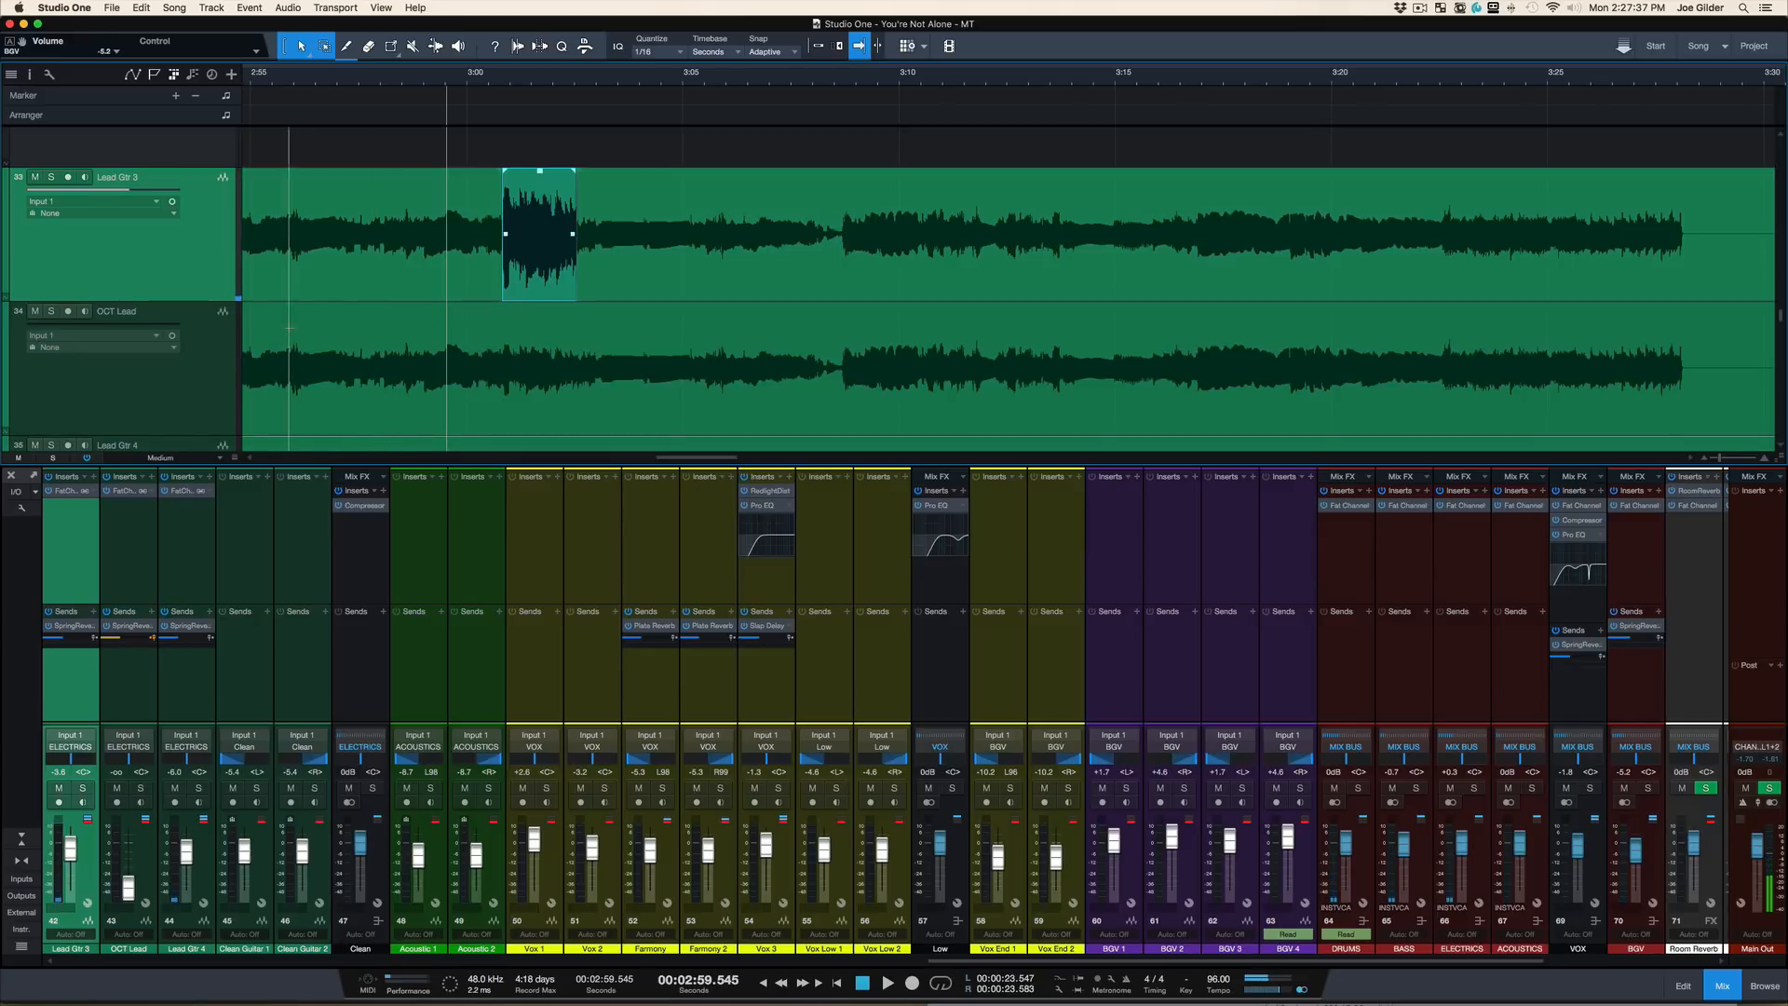
Step: Select the OCT Lead track, delete the "boost solo meedly meedly part" note in TextEdit and return to Studio One
click(193, 382)
key(super+Tab)
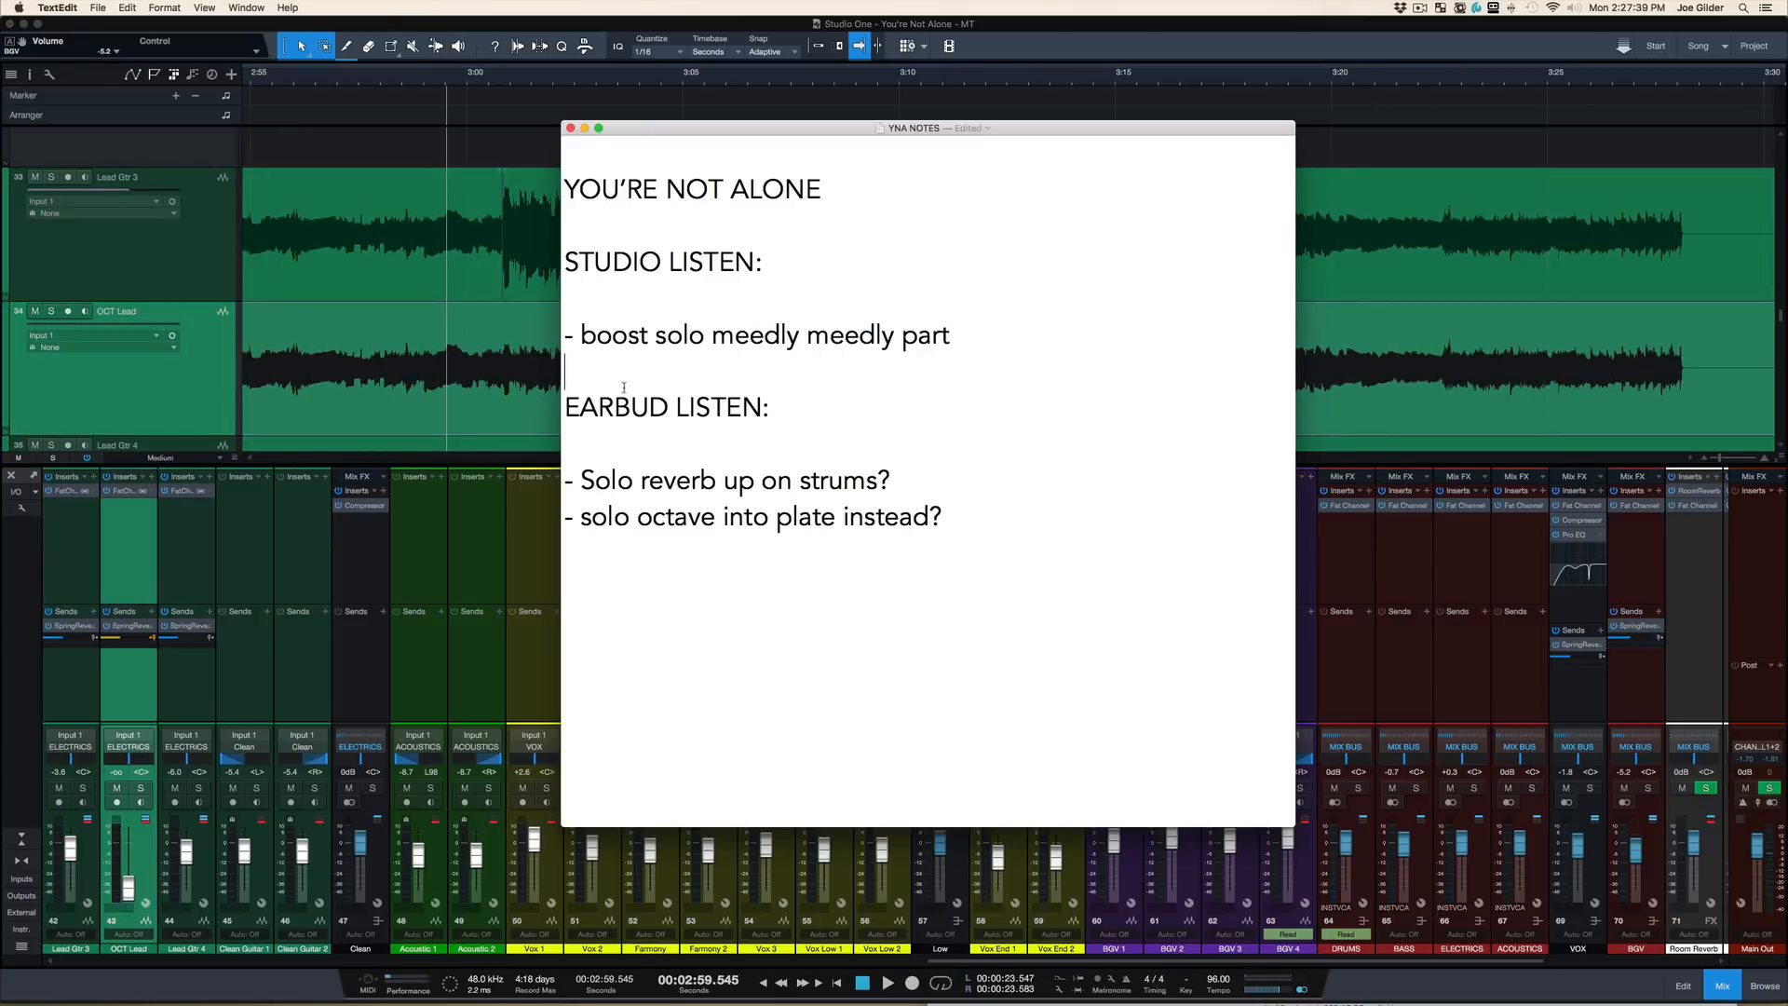
double_click(647, 344)
click(647, 344)
triple_click(647, 344)
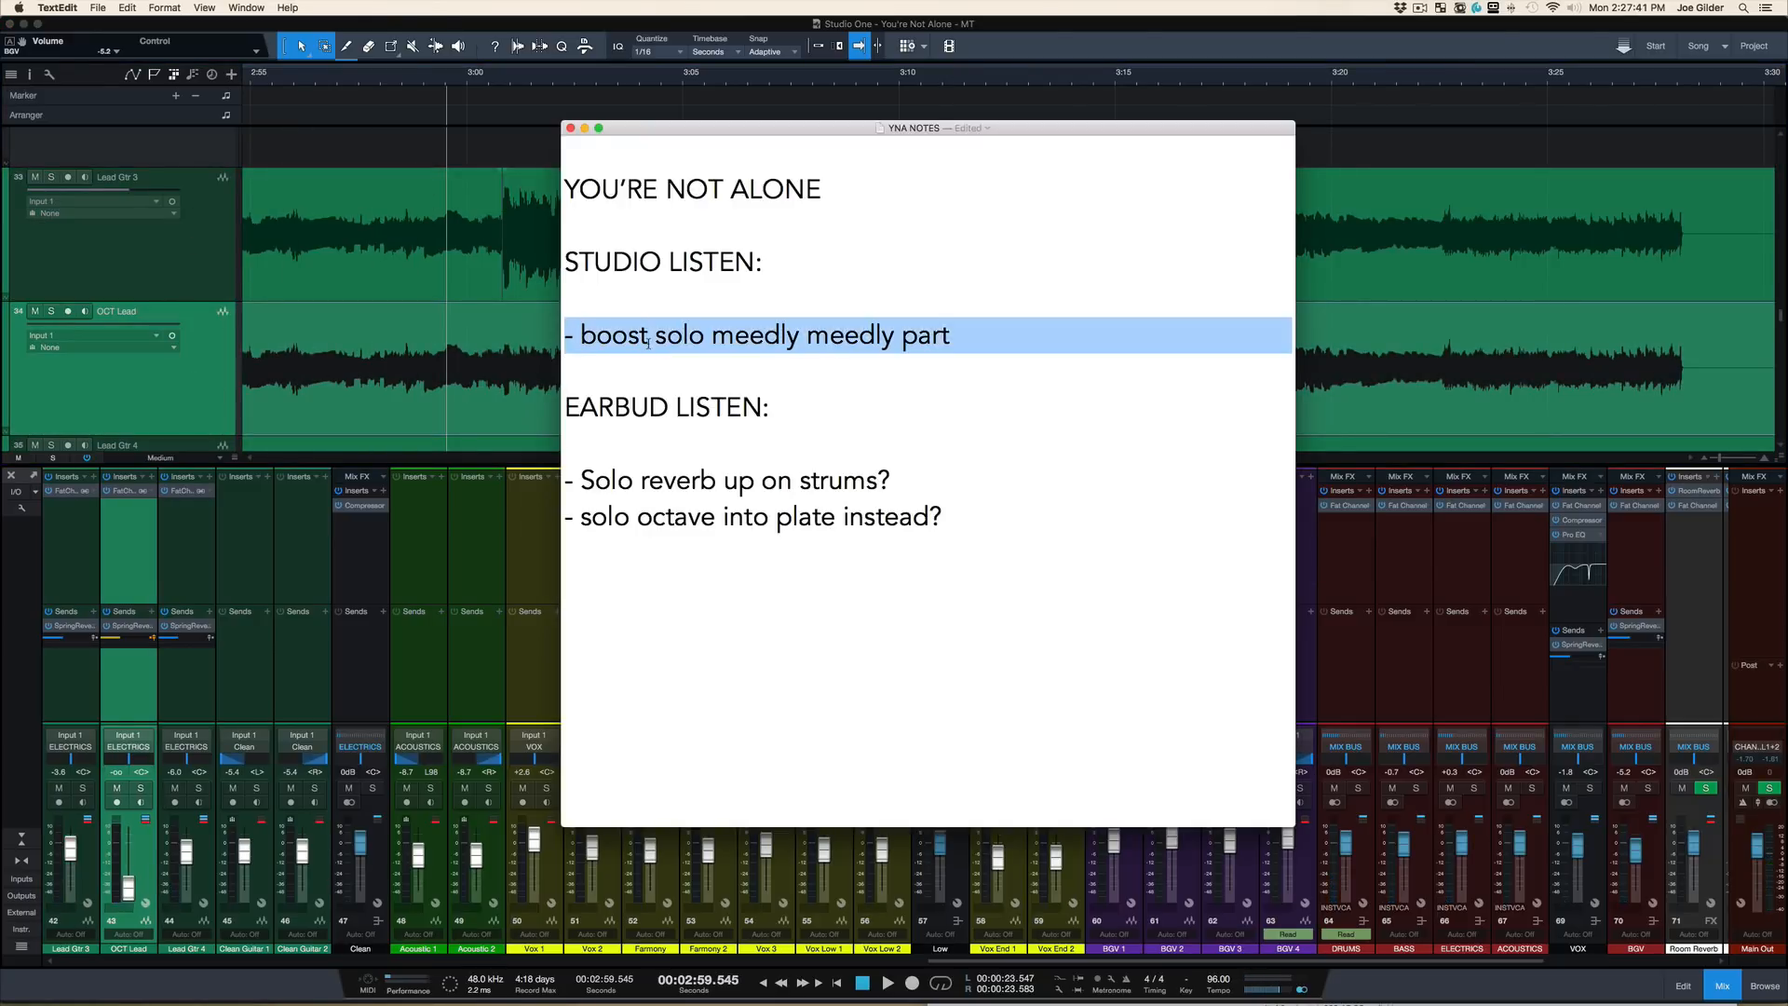
key(BackSpace)
double_click(664, 482)
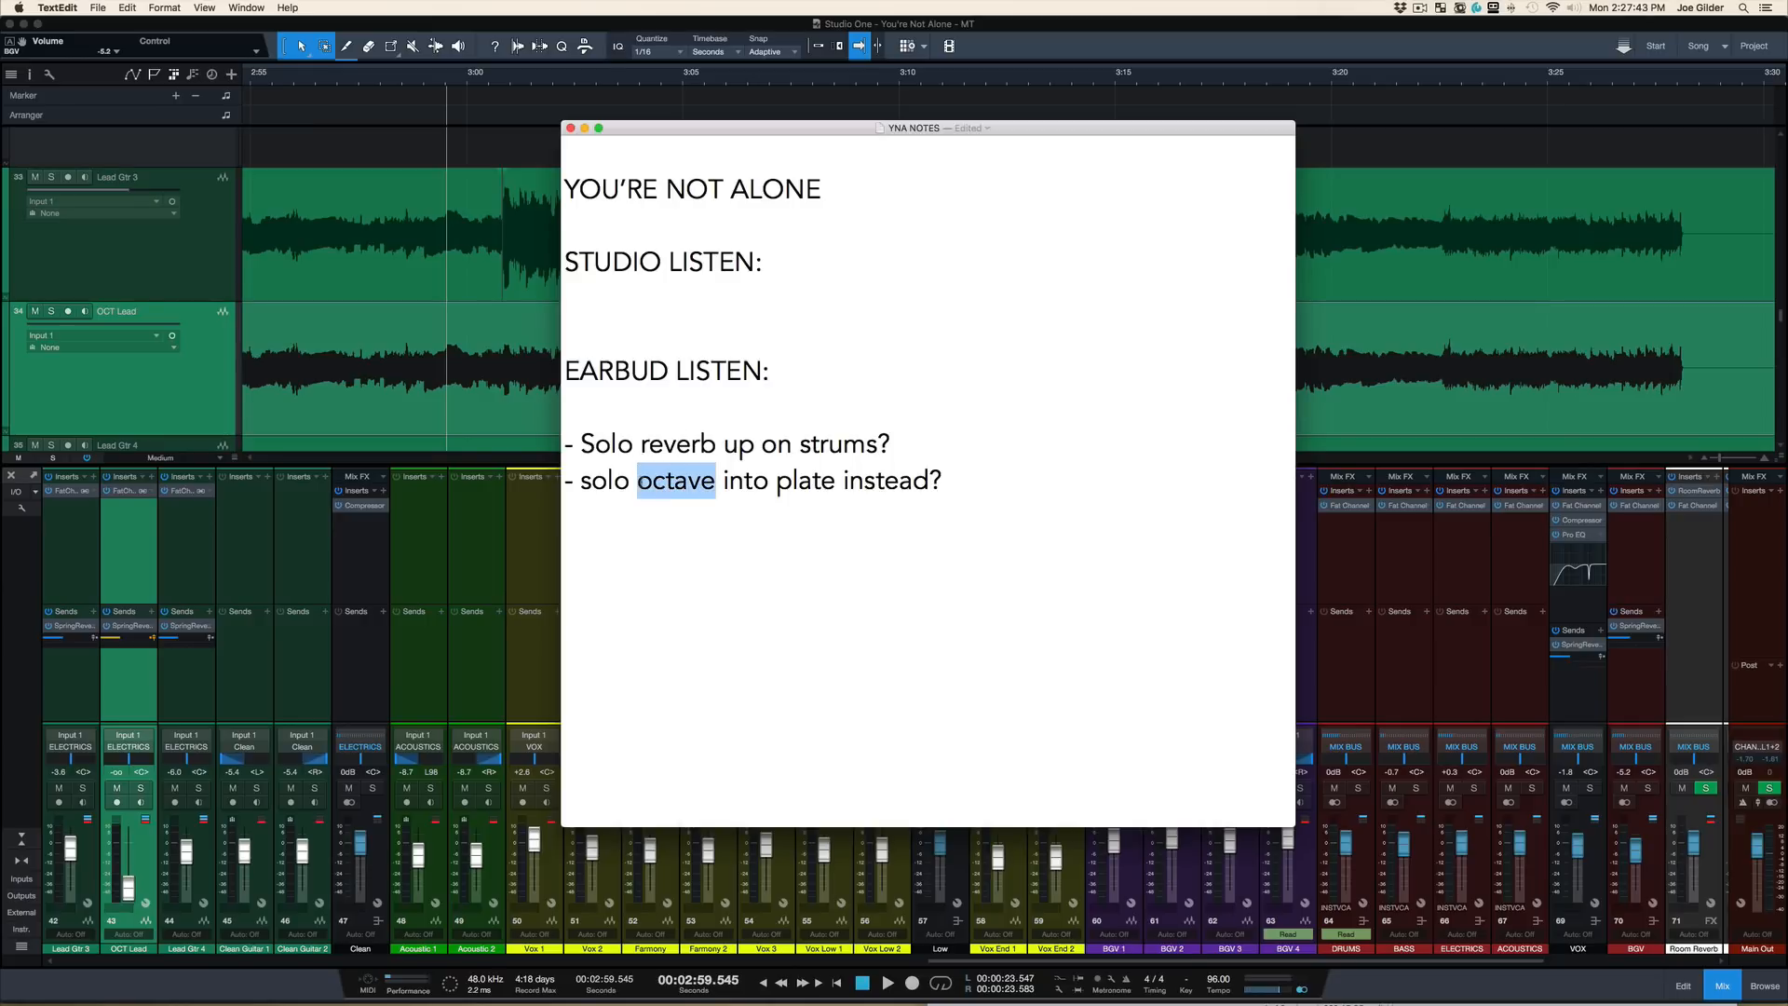
triple_click(642, 483)
key(super+Tab)
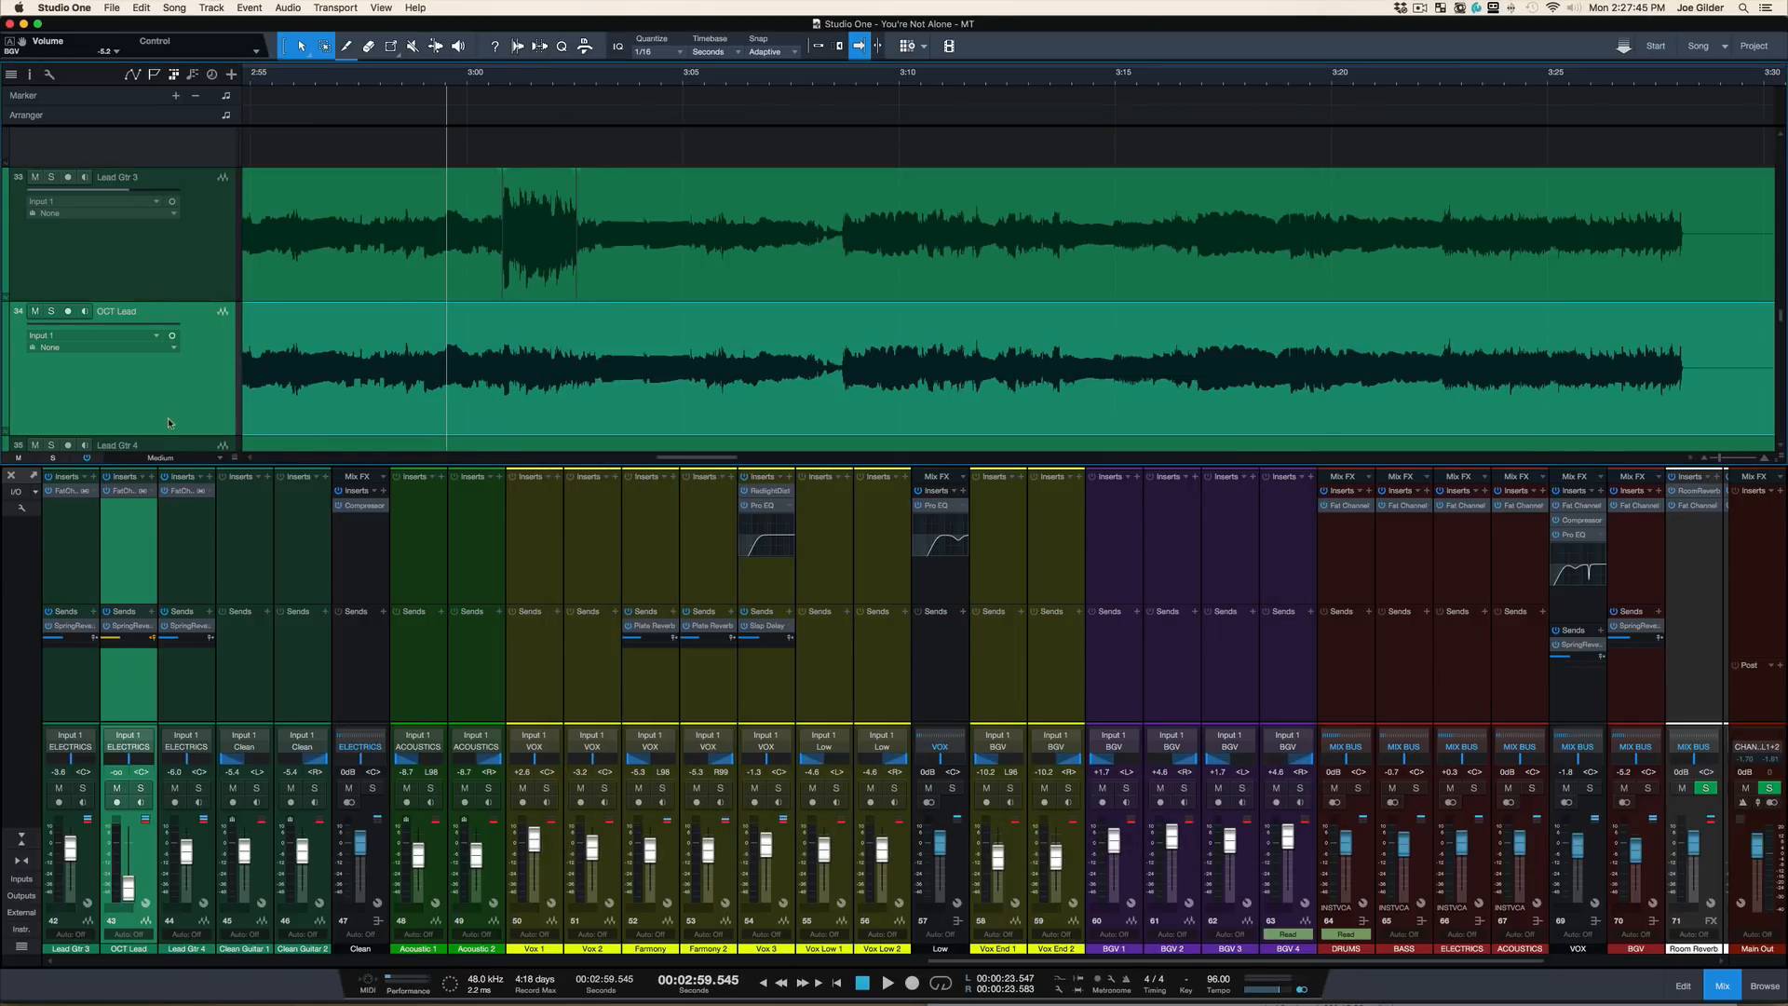
Step: Solo the OCT Lead track and audition it with its spring reverb from about 2:59.545
key(s)
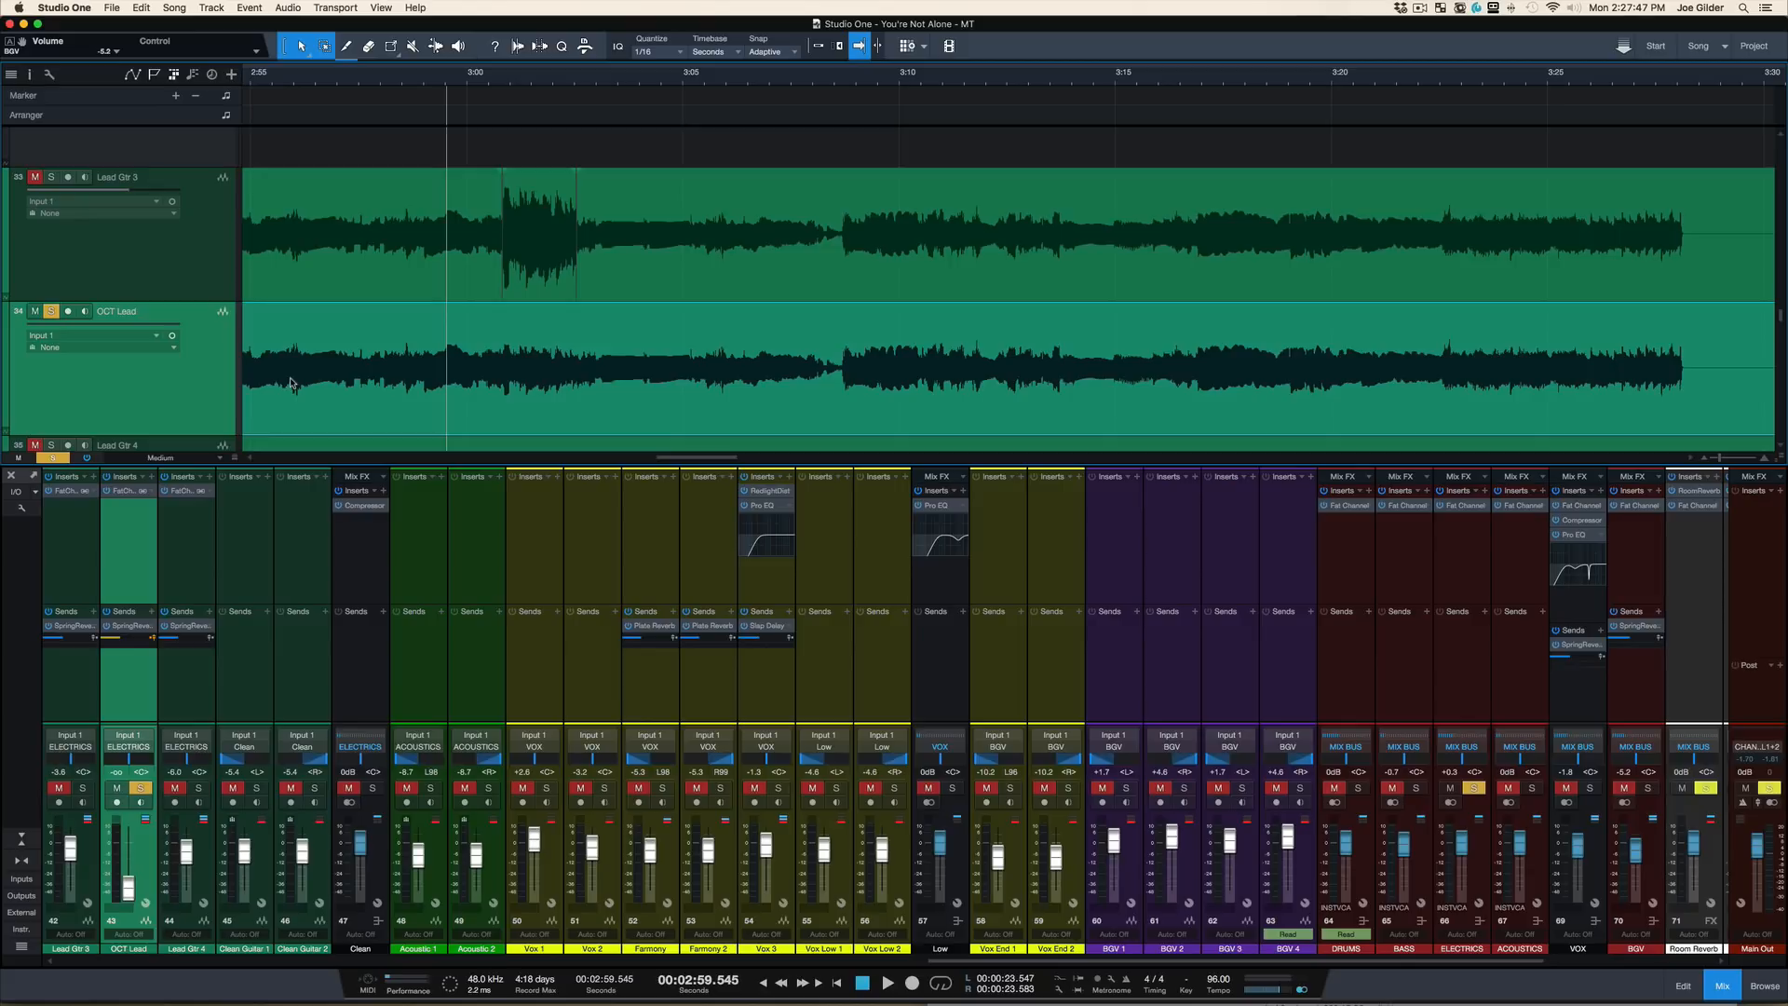
key(space)
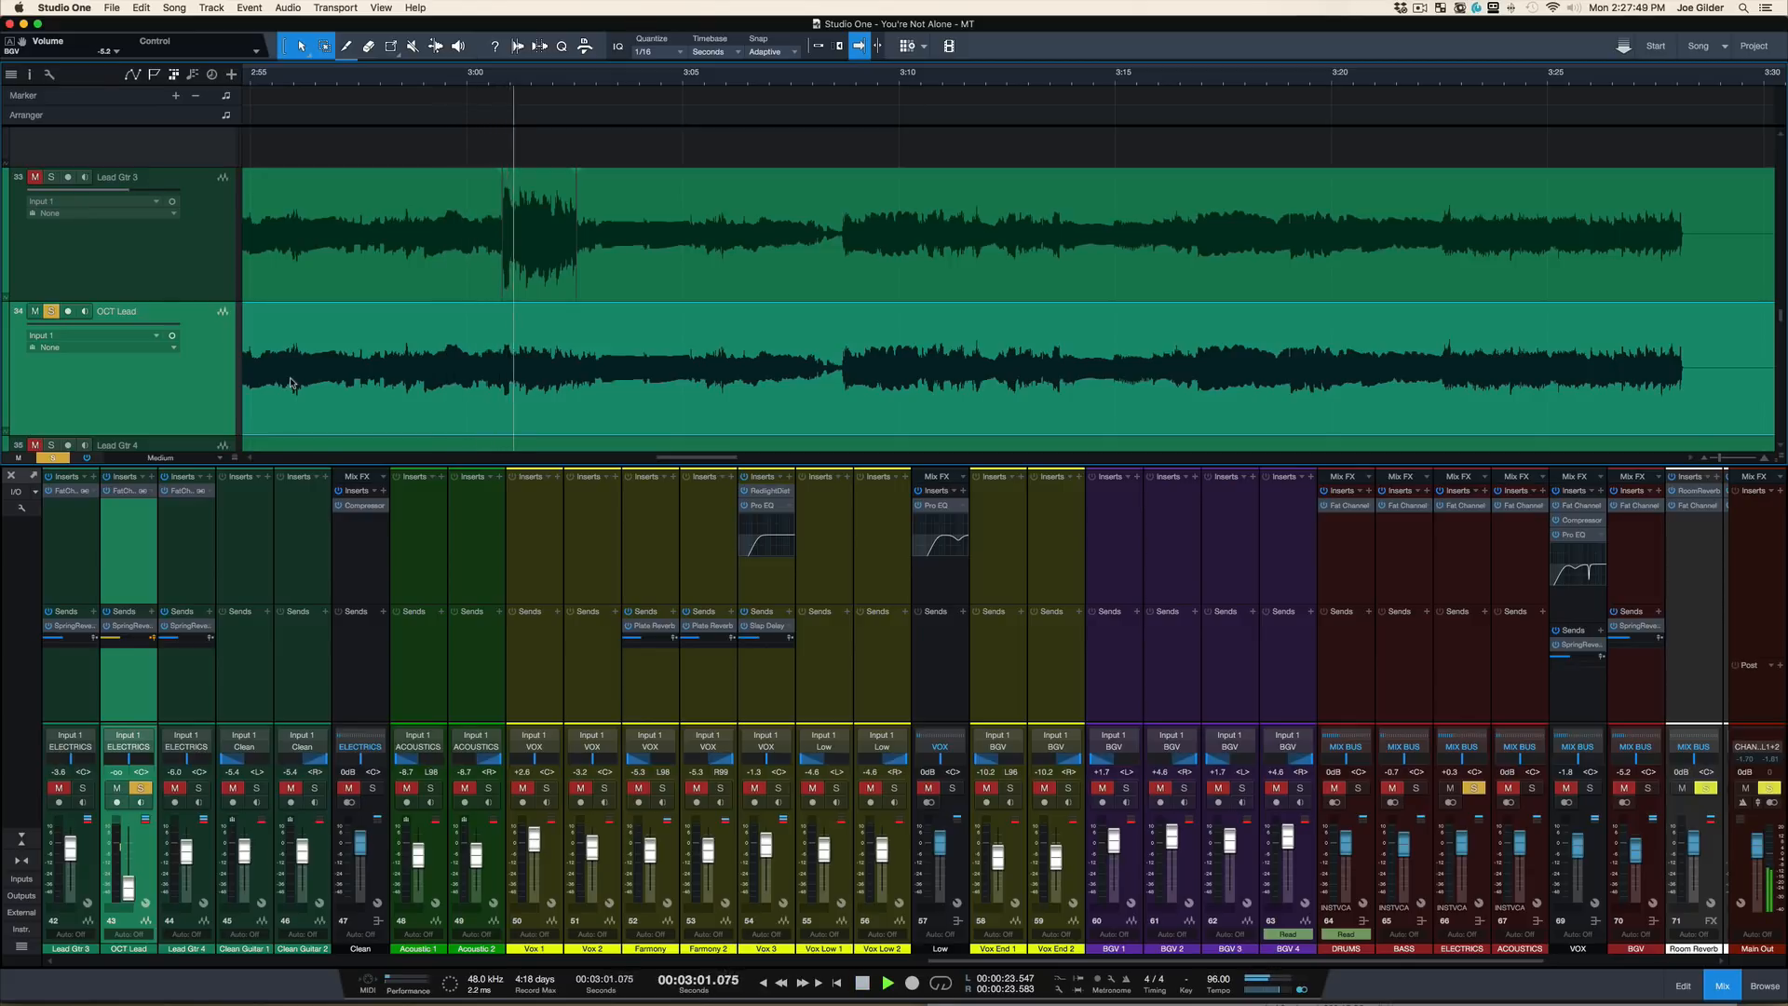
key(space)
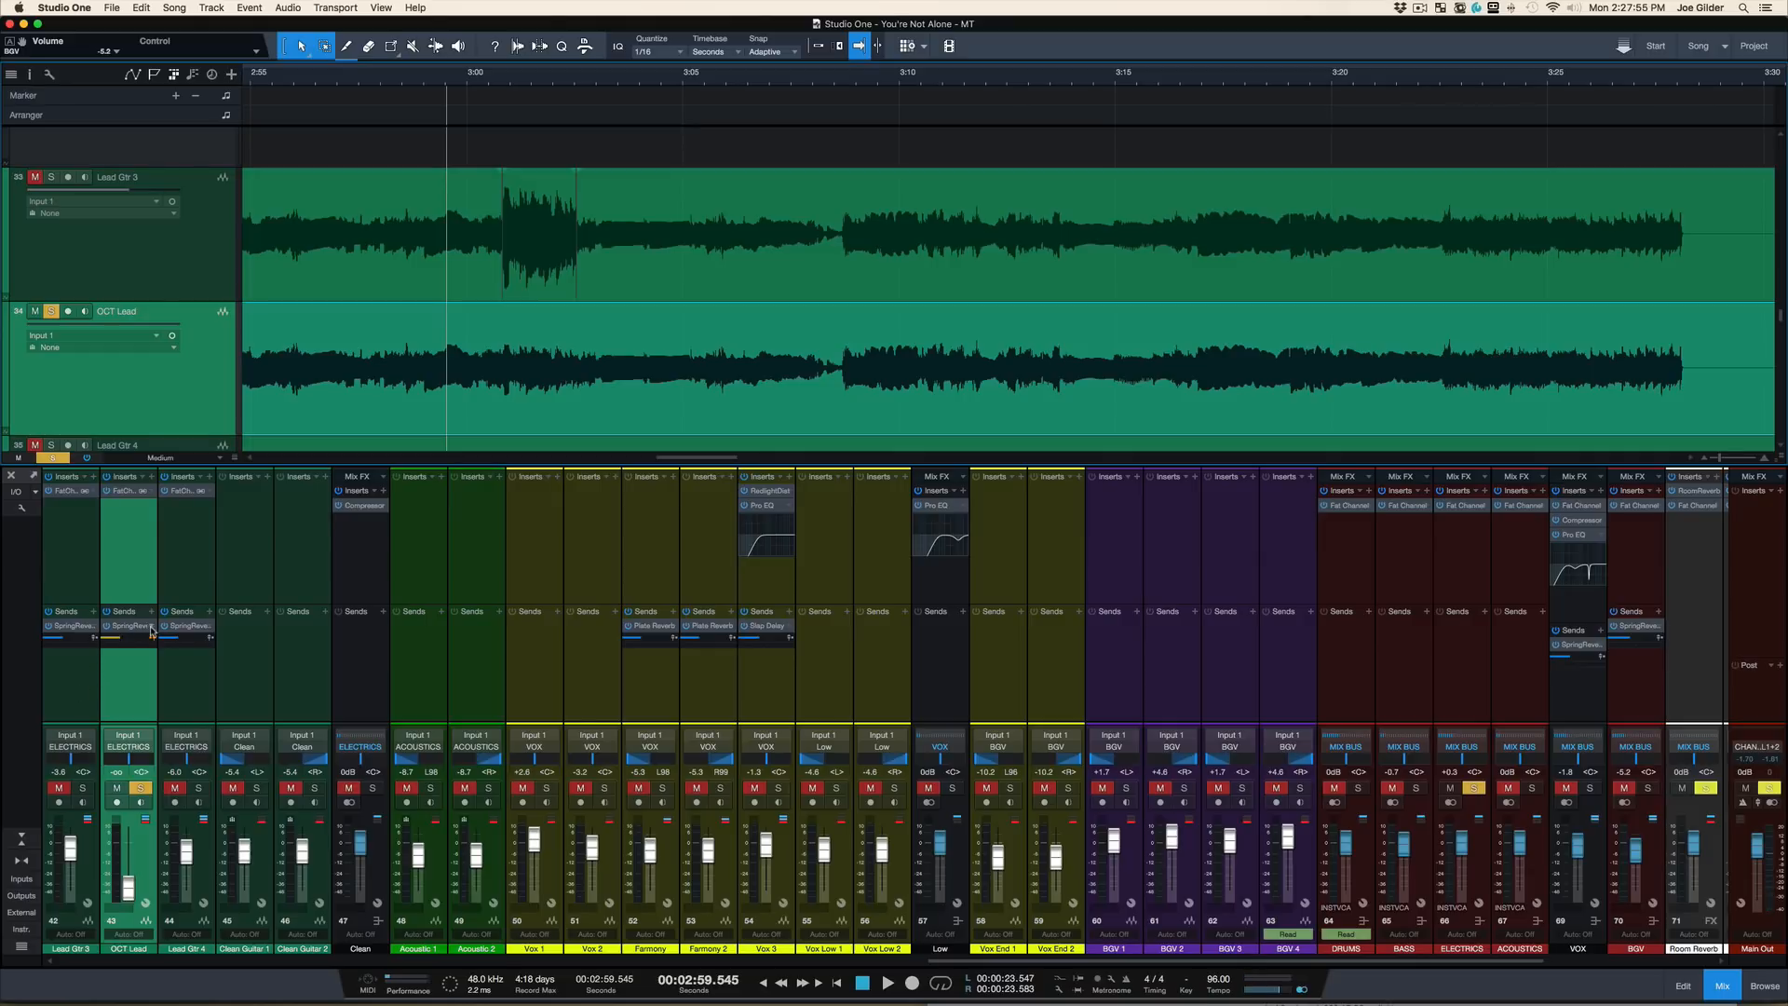
Step: Reroute the OCT Lead send from Spring Reverb to Plate Reverb and audition it soloed
click(151, 631)
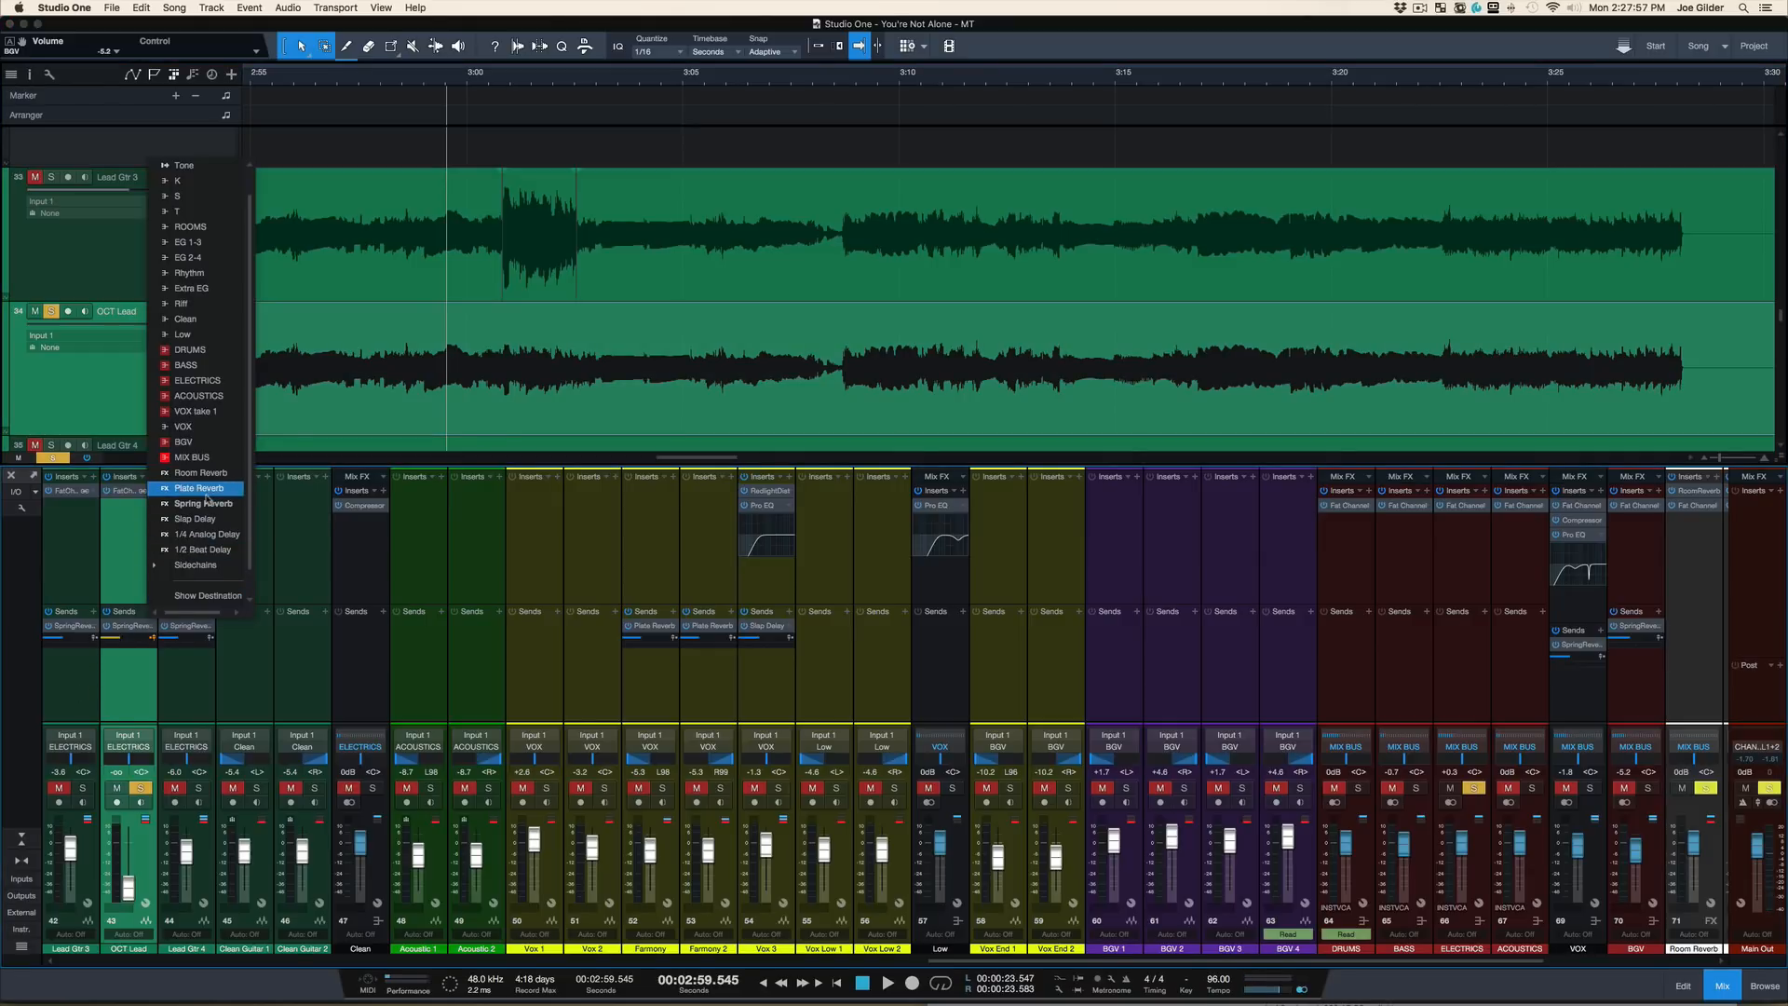
click(209, 498)
key(space)
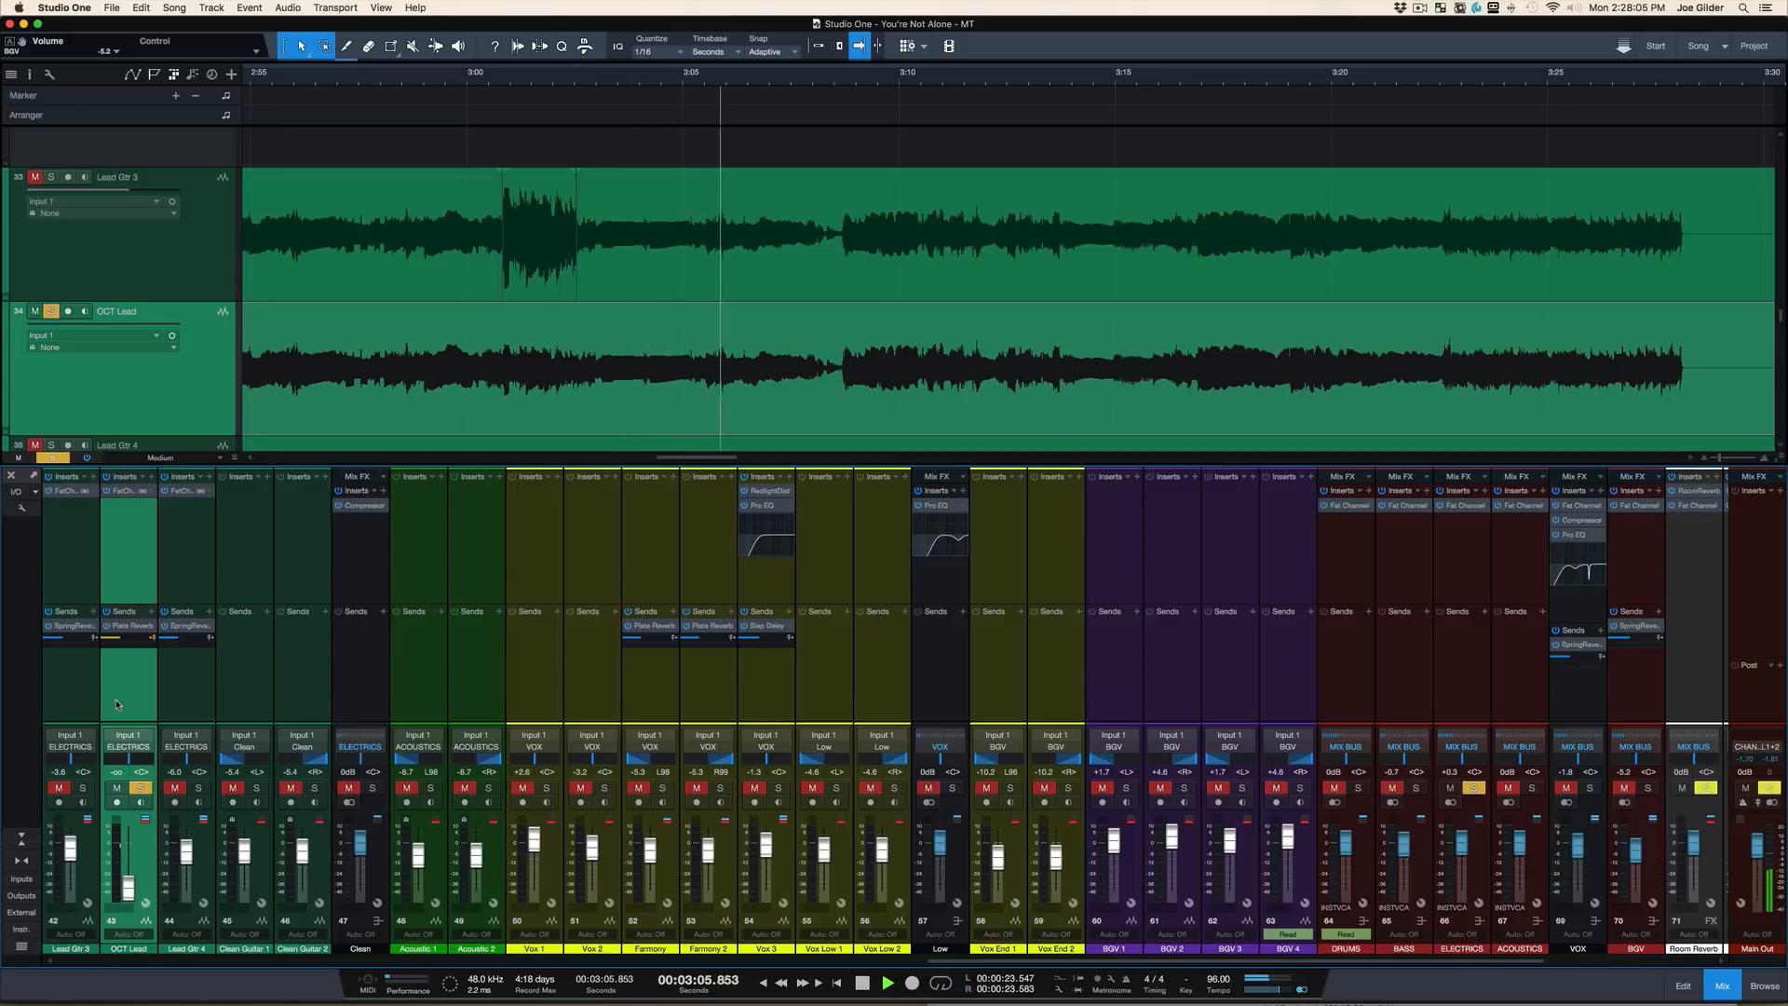
key(space)
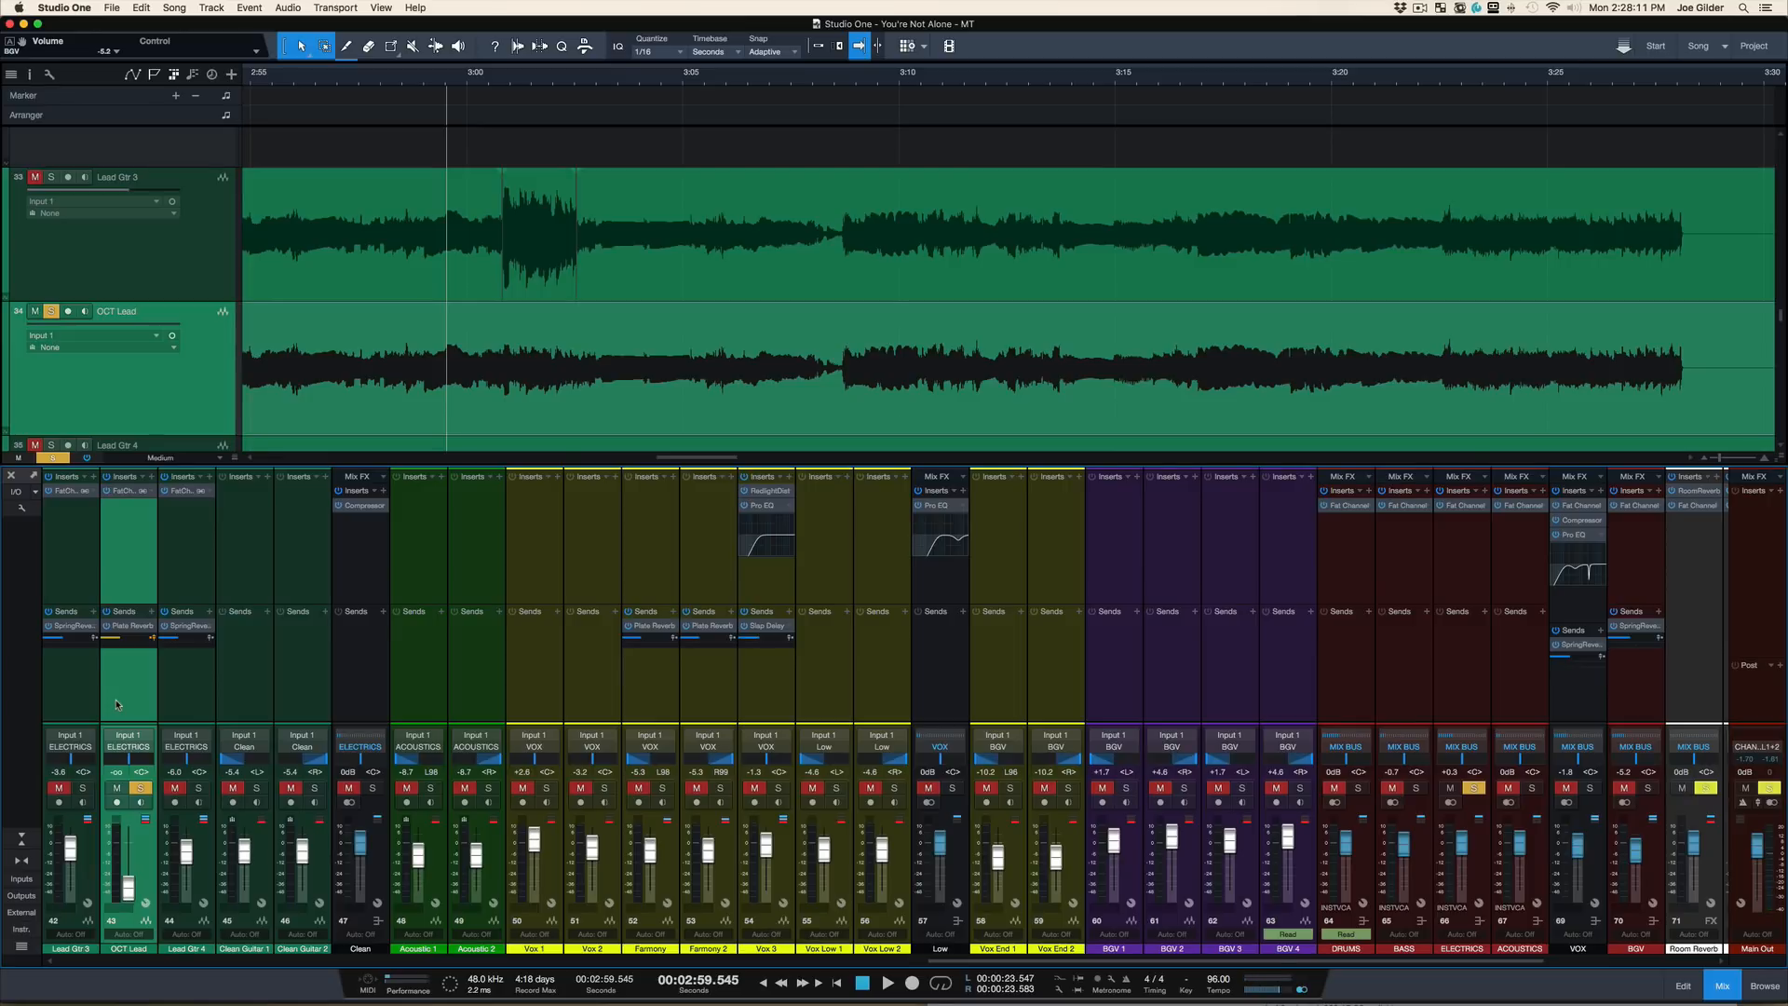
Step: Unsolo OCT Lead and play the full mix from about 2:43.676, just before the SOLO marker
scroll(475, 450, left, 10)
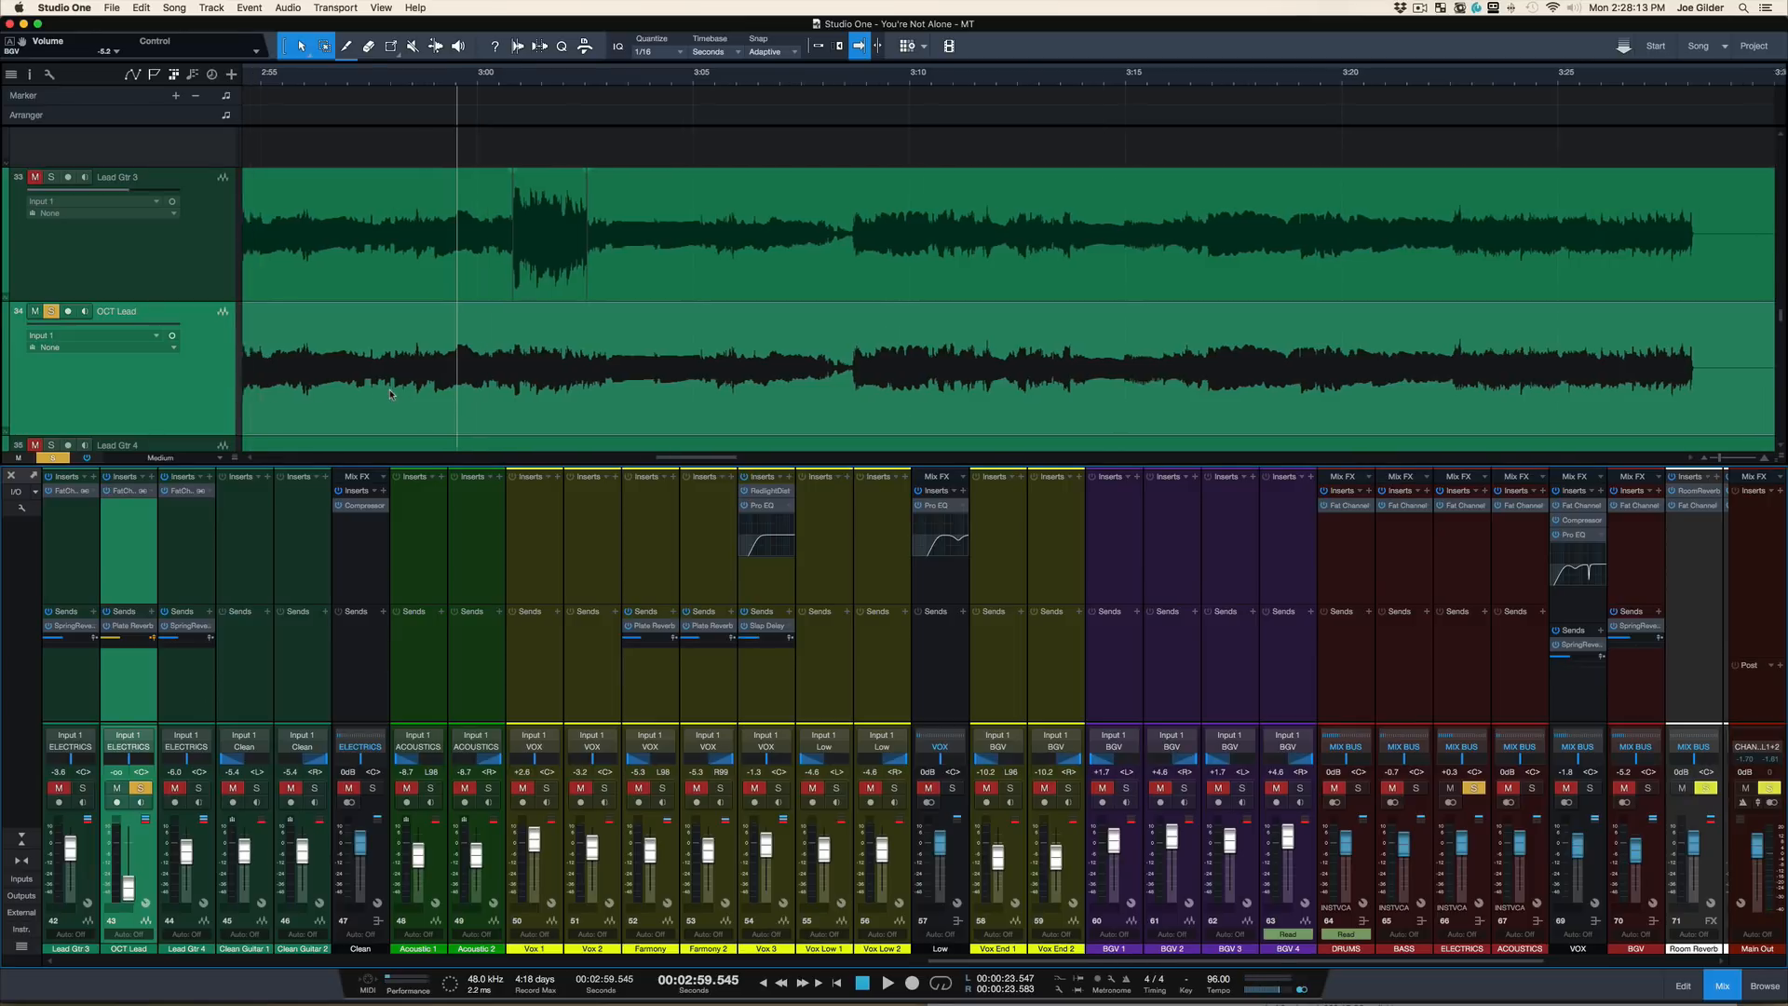
key(s)
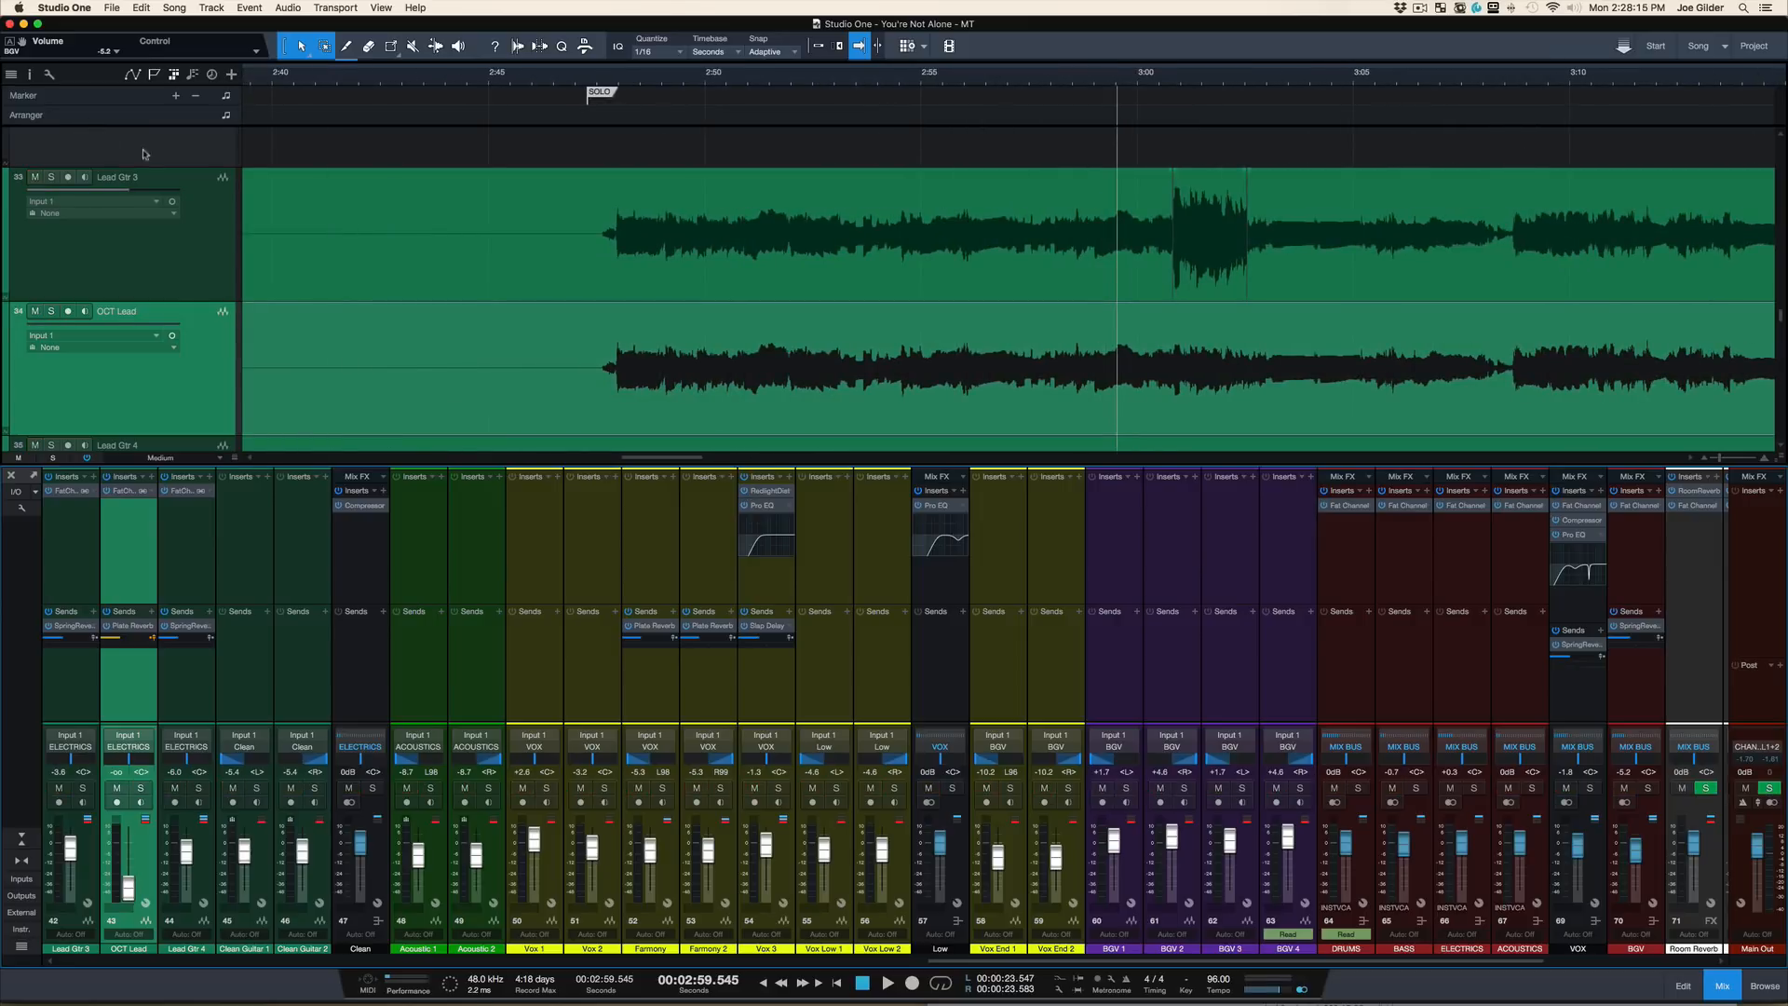
click(587, 86)
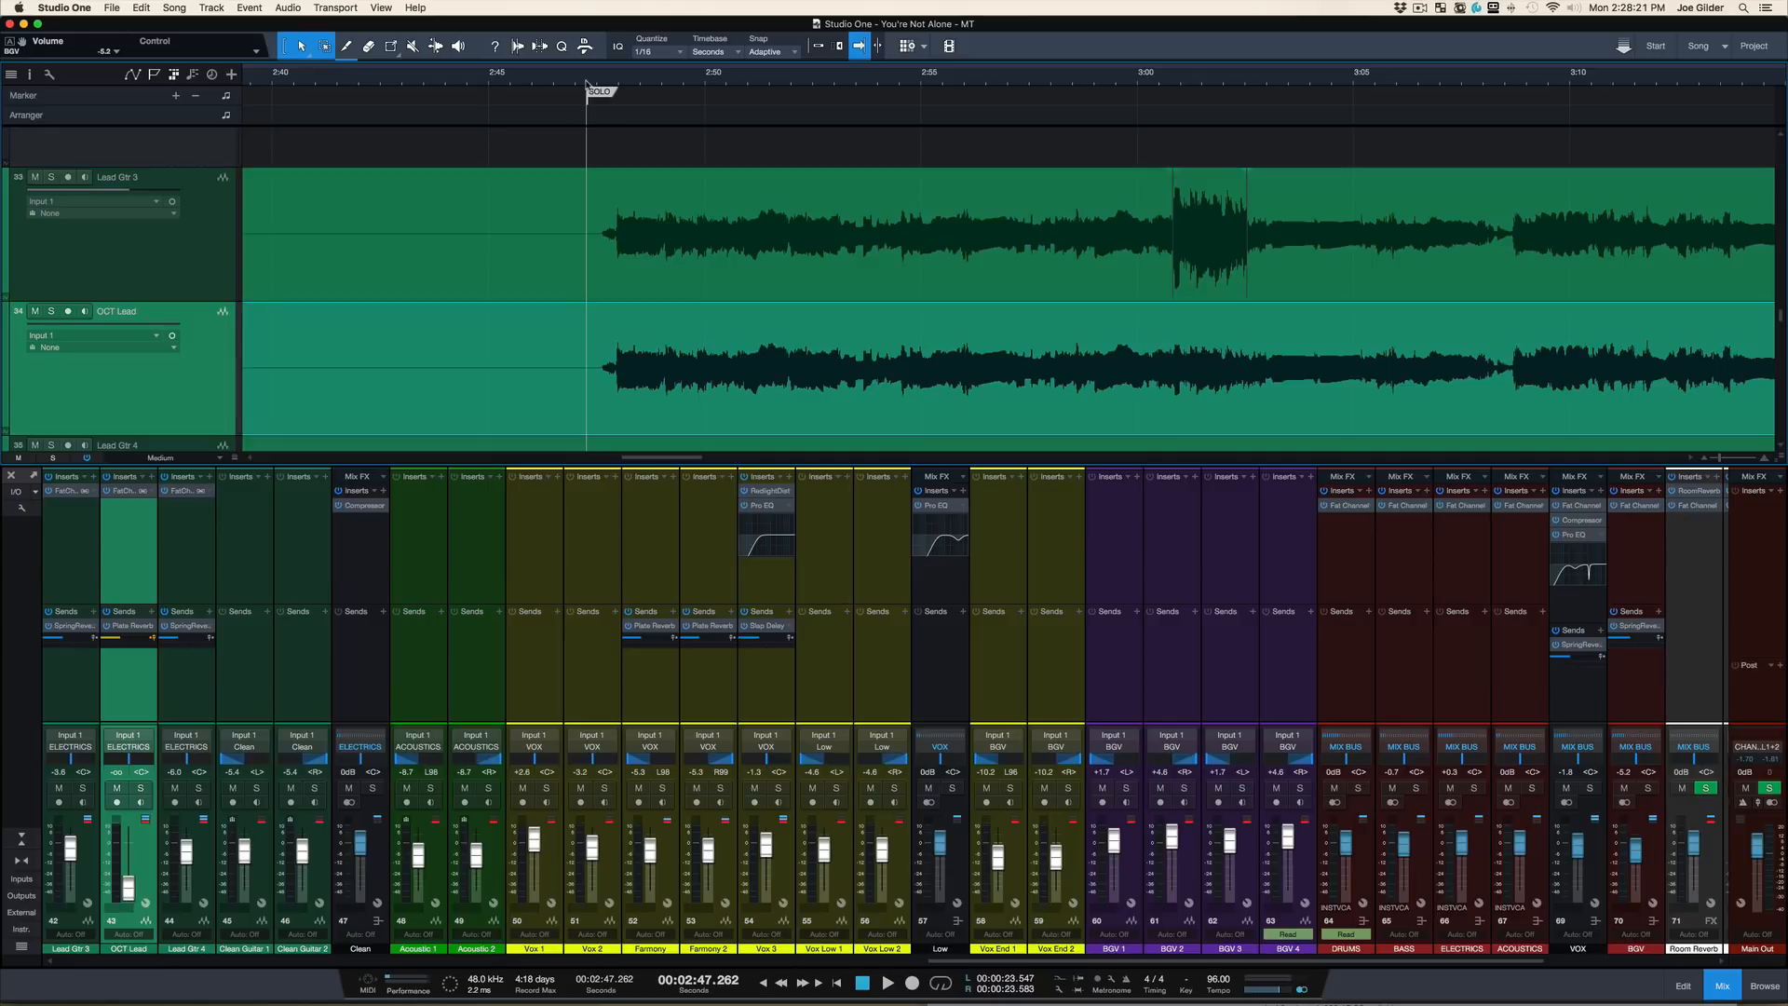
click(504, 86)
click(434, 86)
key(space)
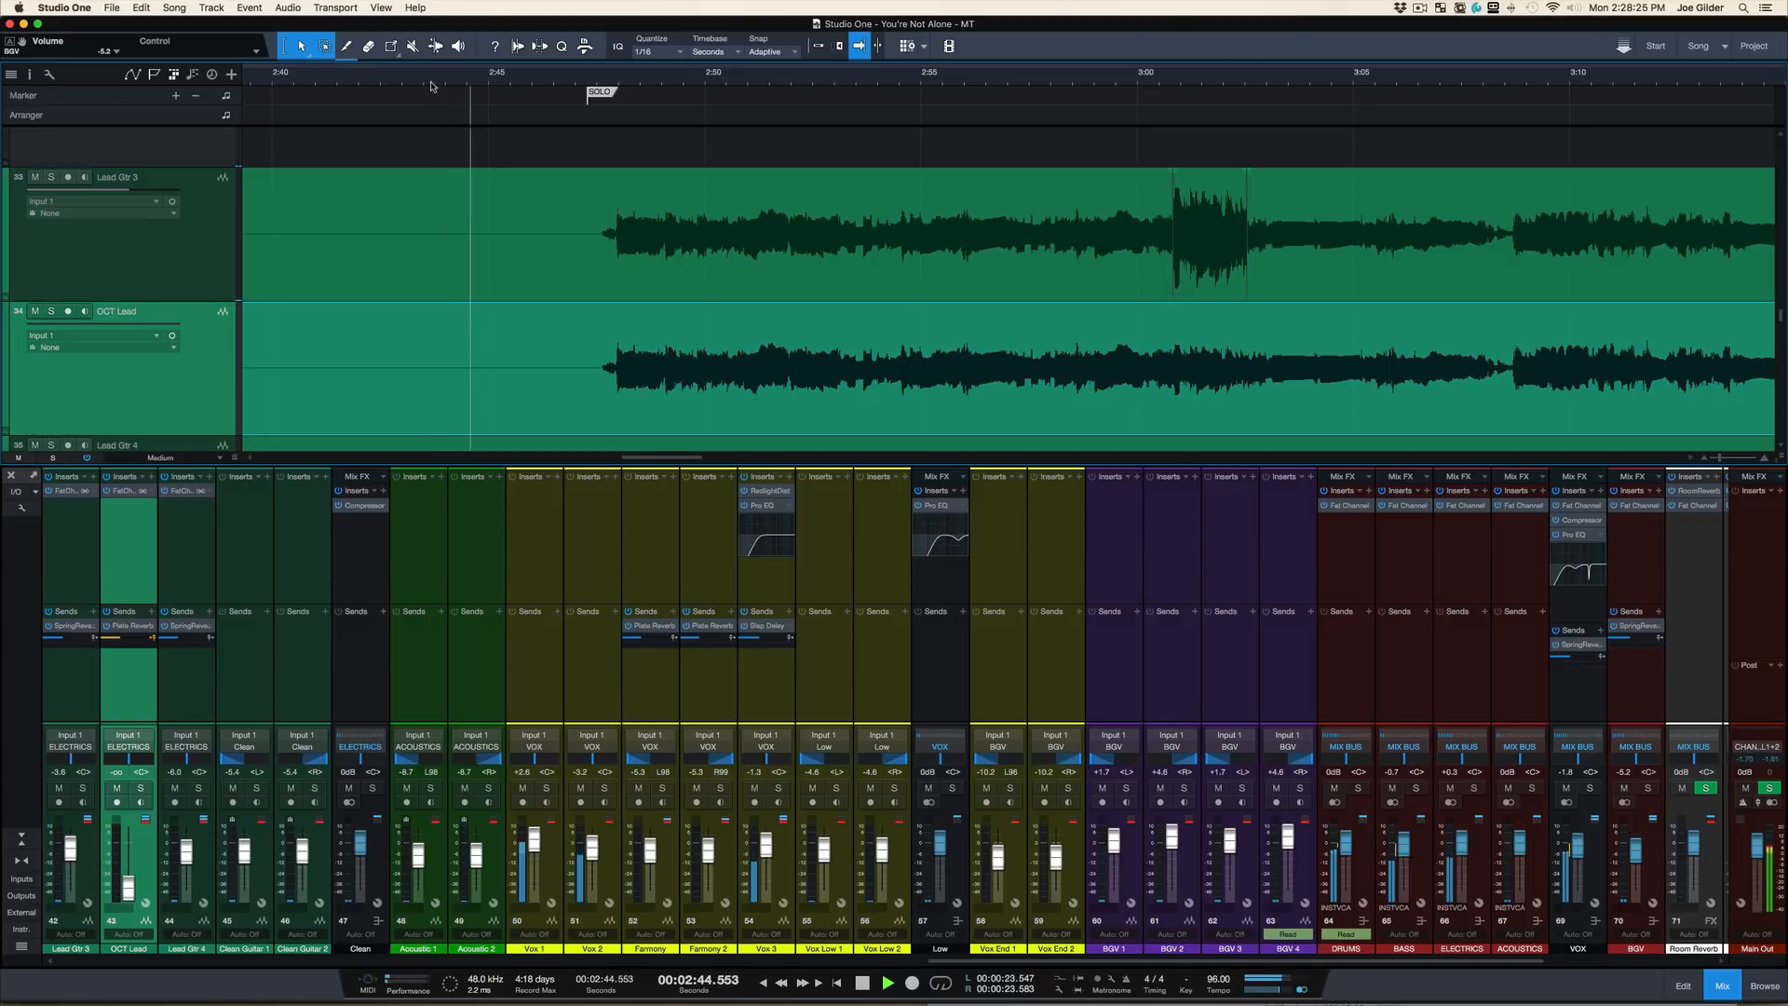
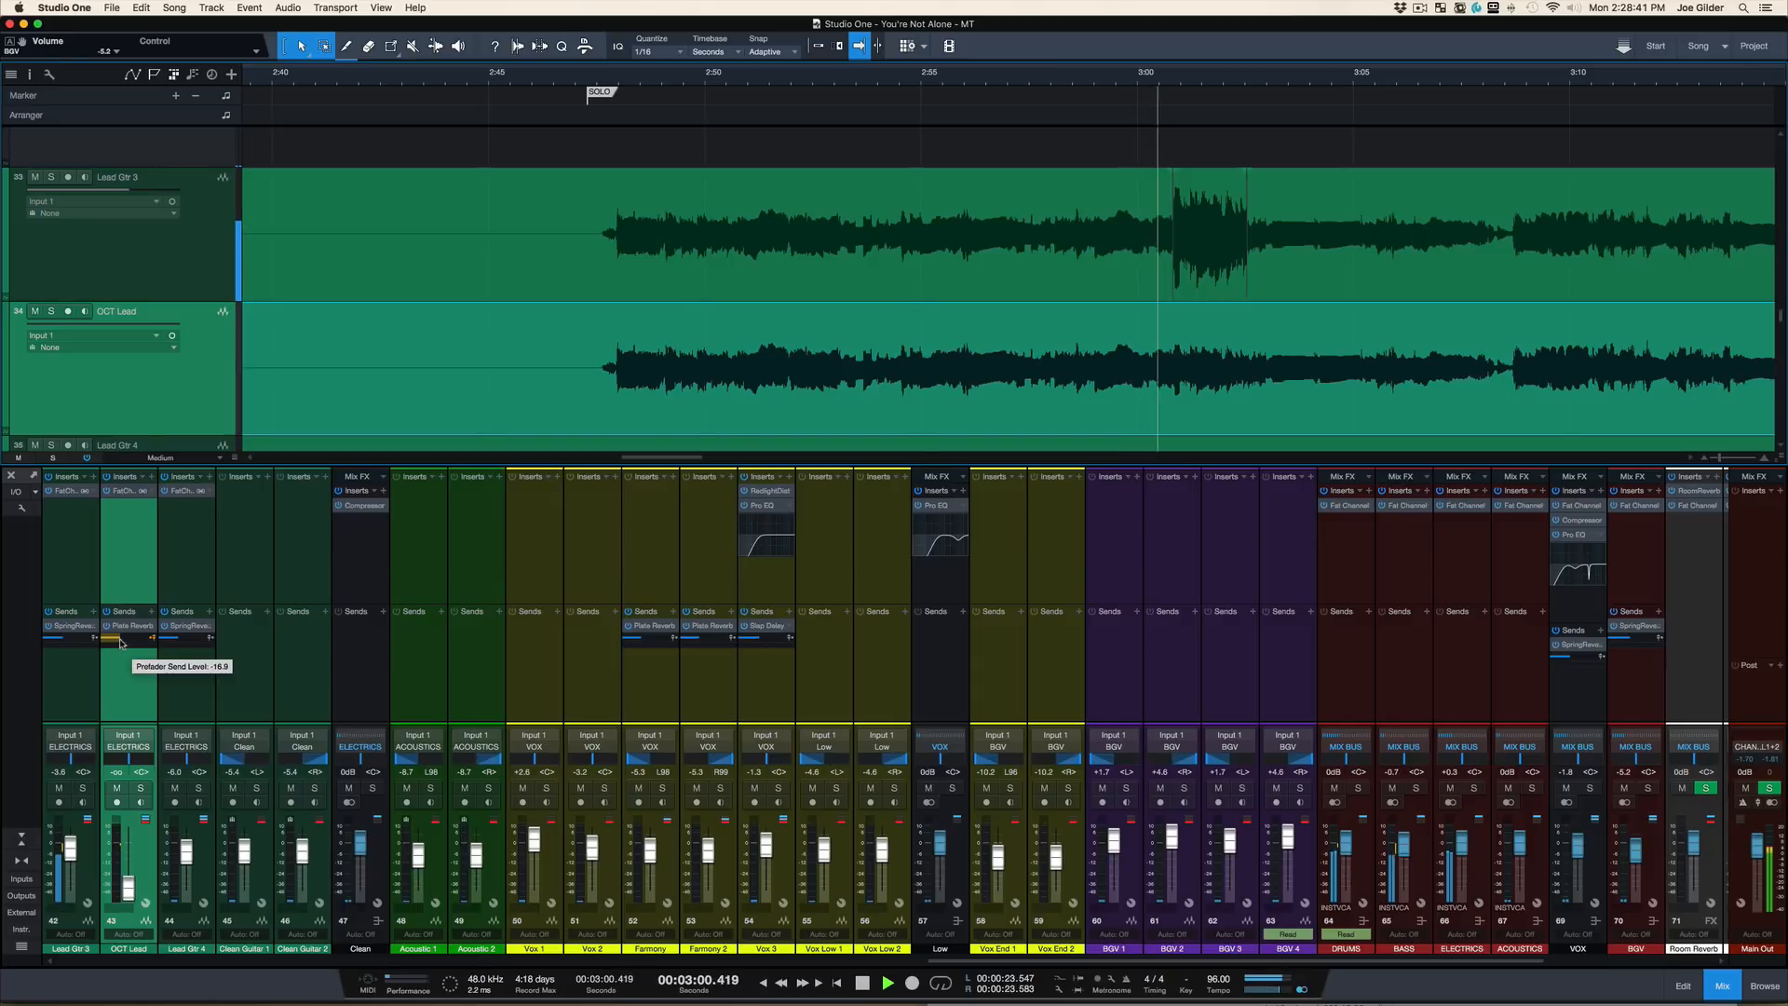
Step: Adjust OCT Lead's pre-fader Plate Reverb send level to -14.8 while the solo plays
click(122, 640)
drag(122, 641, 123, 639)
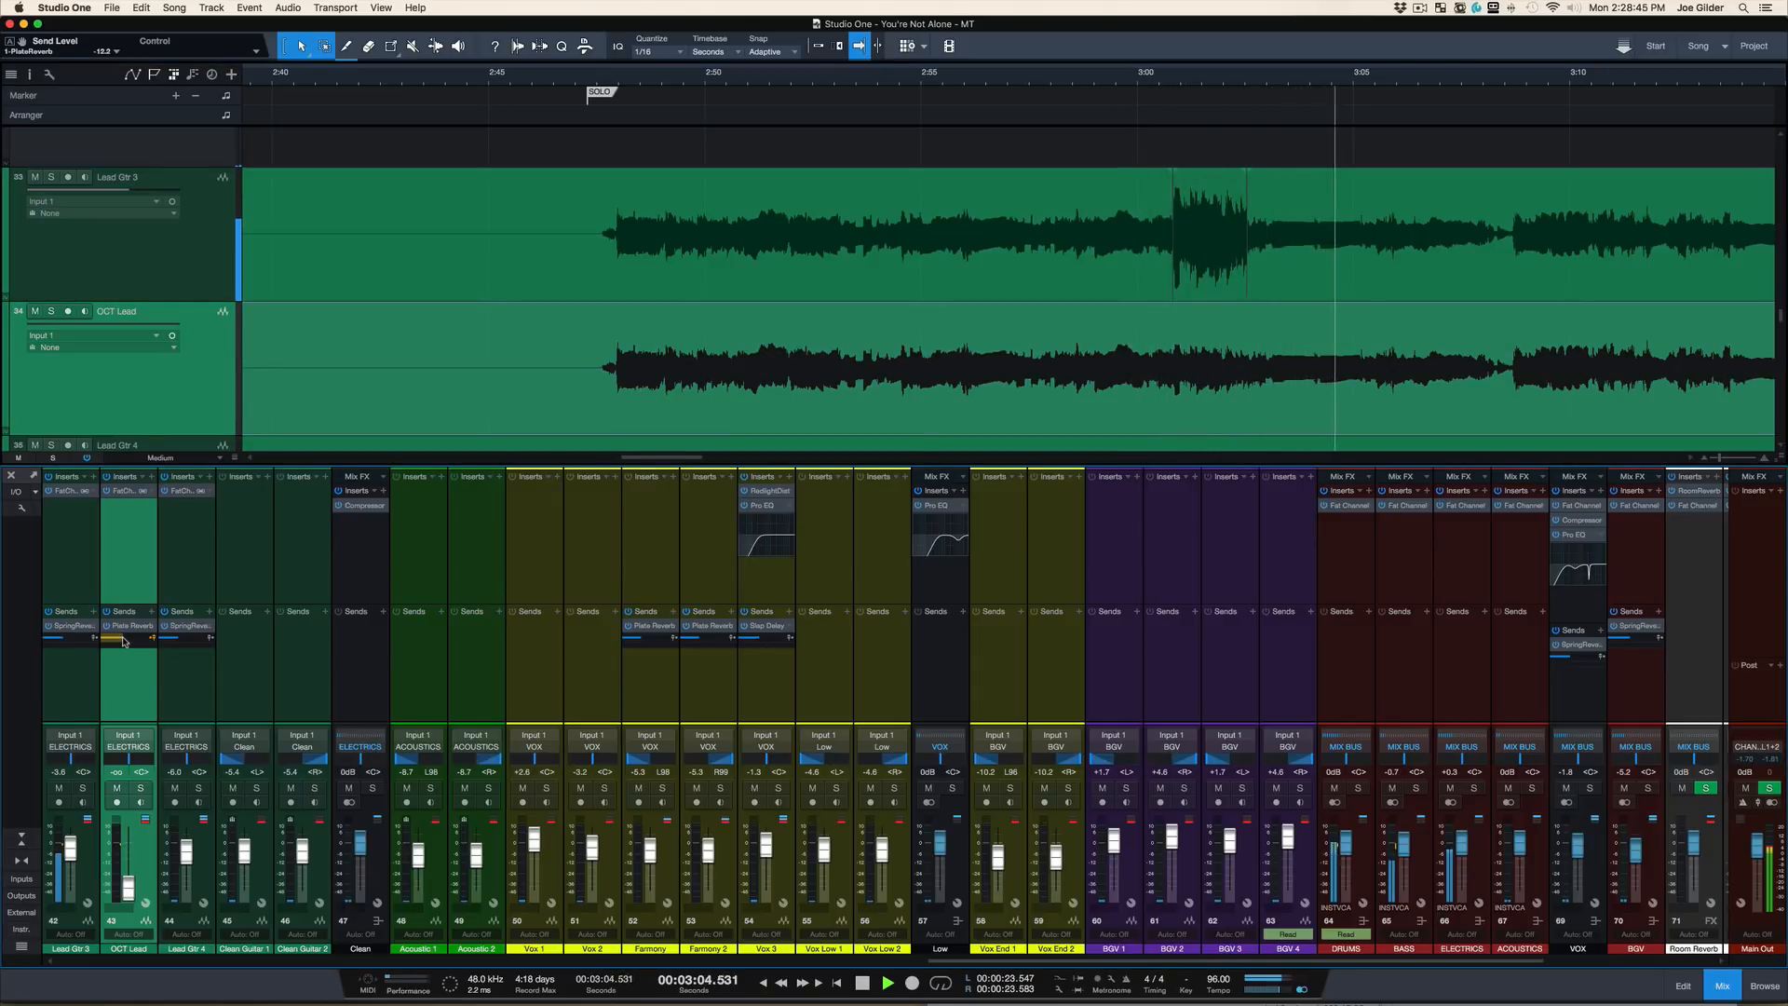
drag(123, 640, 121, 643)
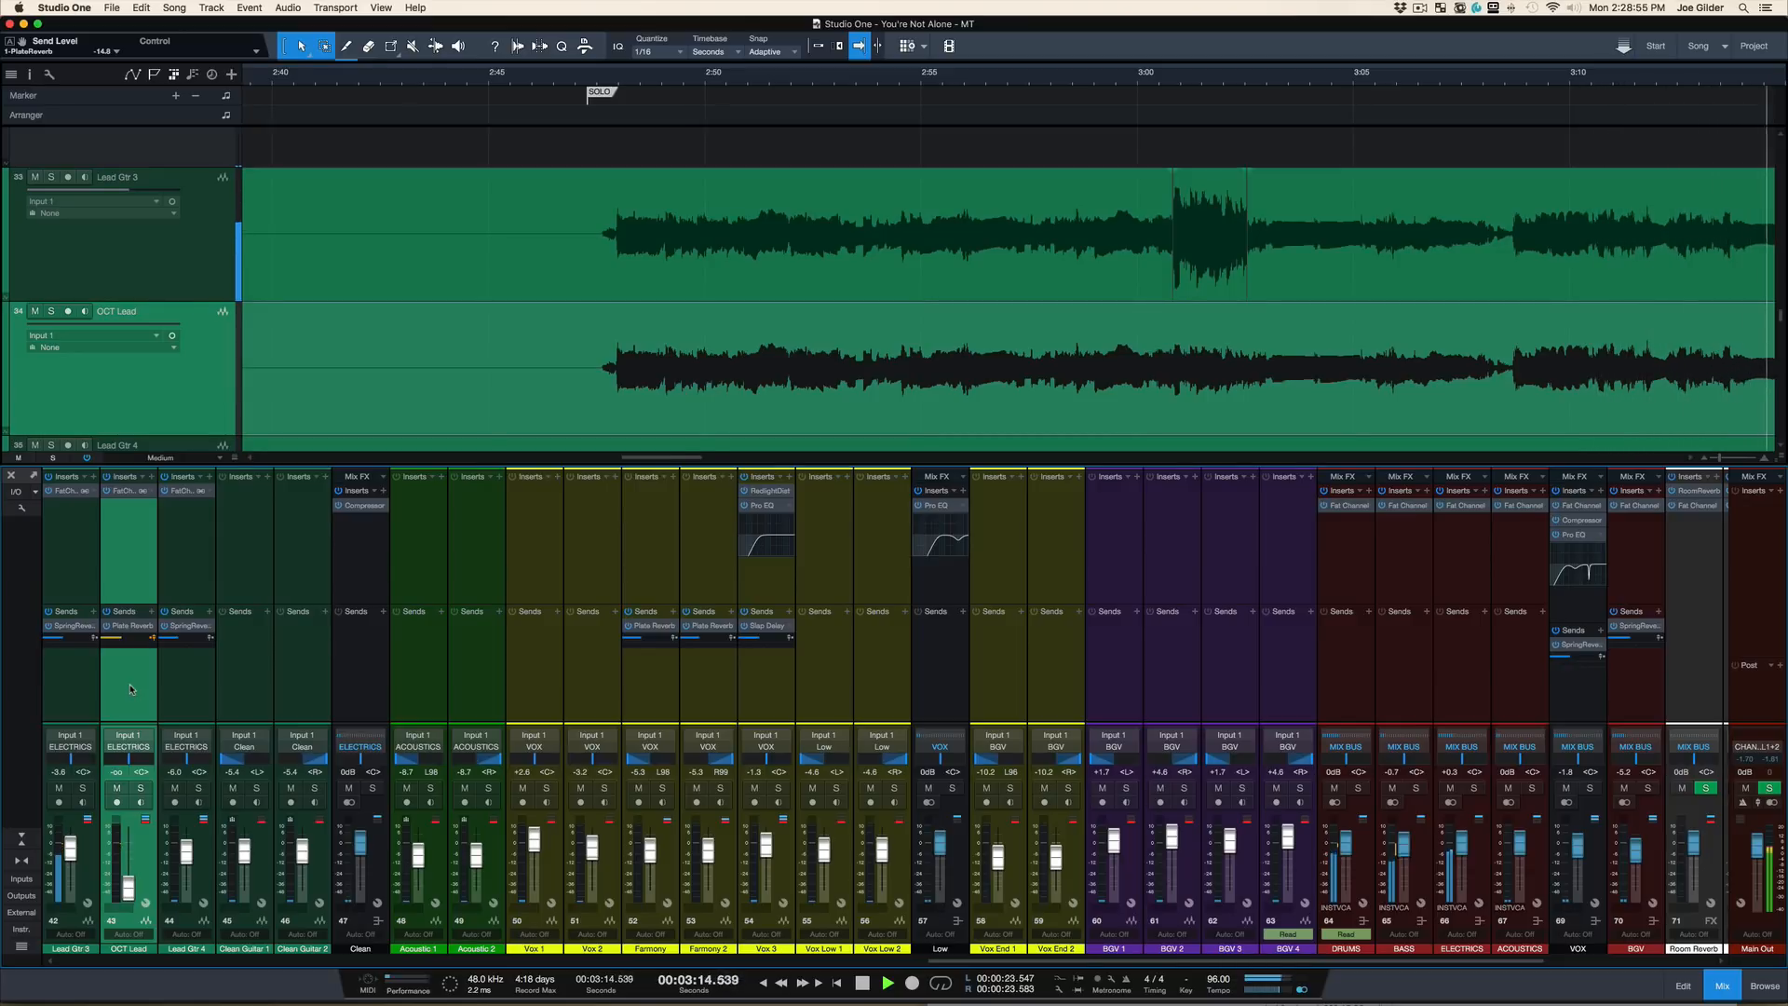
Step: Compare Lead Gtr 3, OCT Lead and Lead Gtr 4 soloed together against the full mix during playback
shift+click(78, 687)
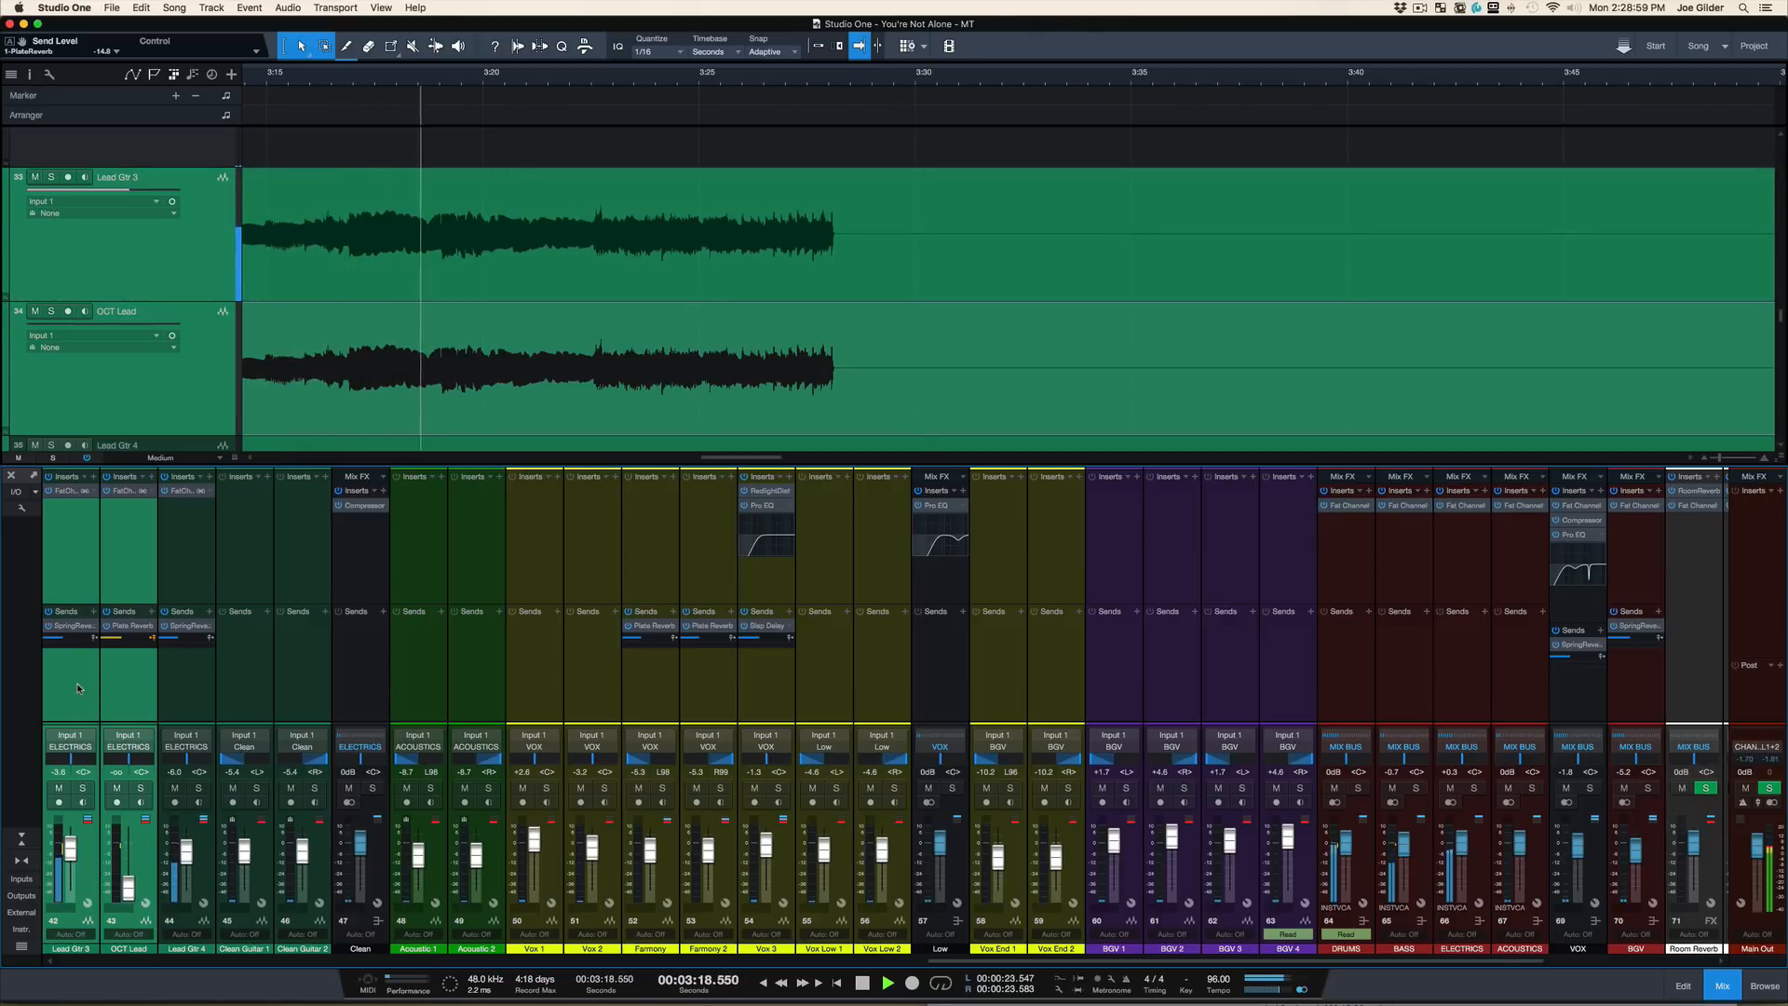
click(192, 680)
shift+click(84, 682)
key(s)
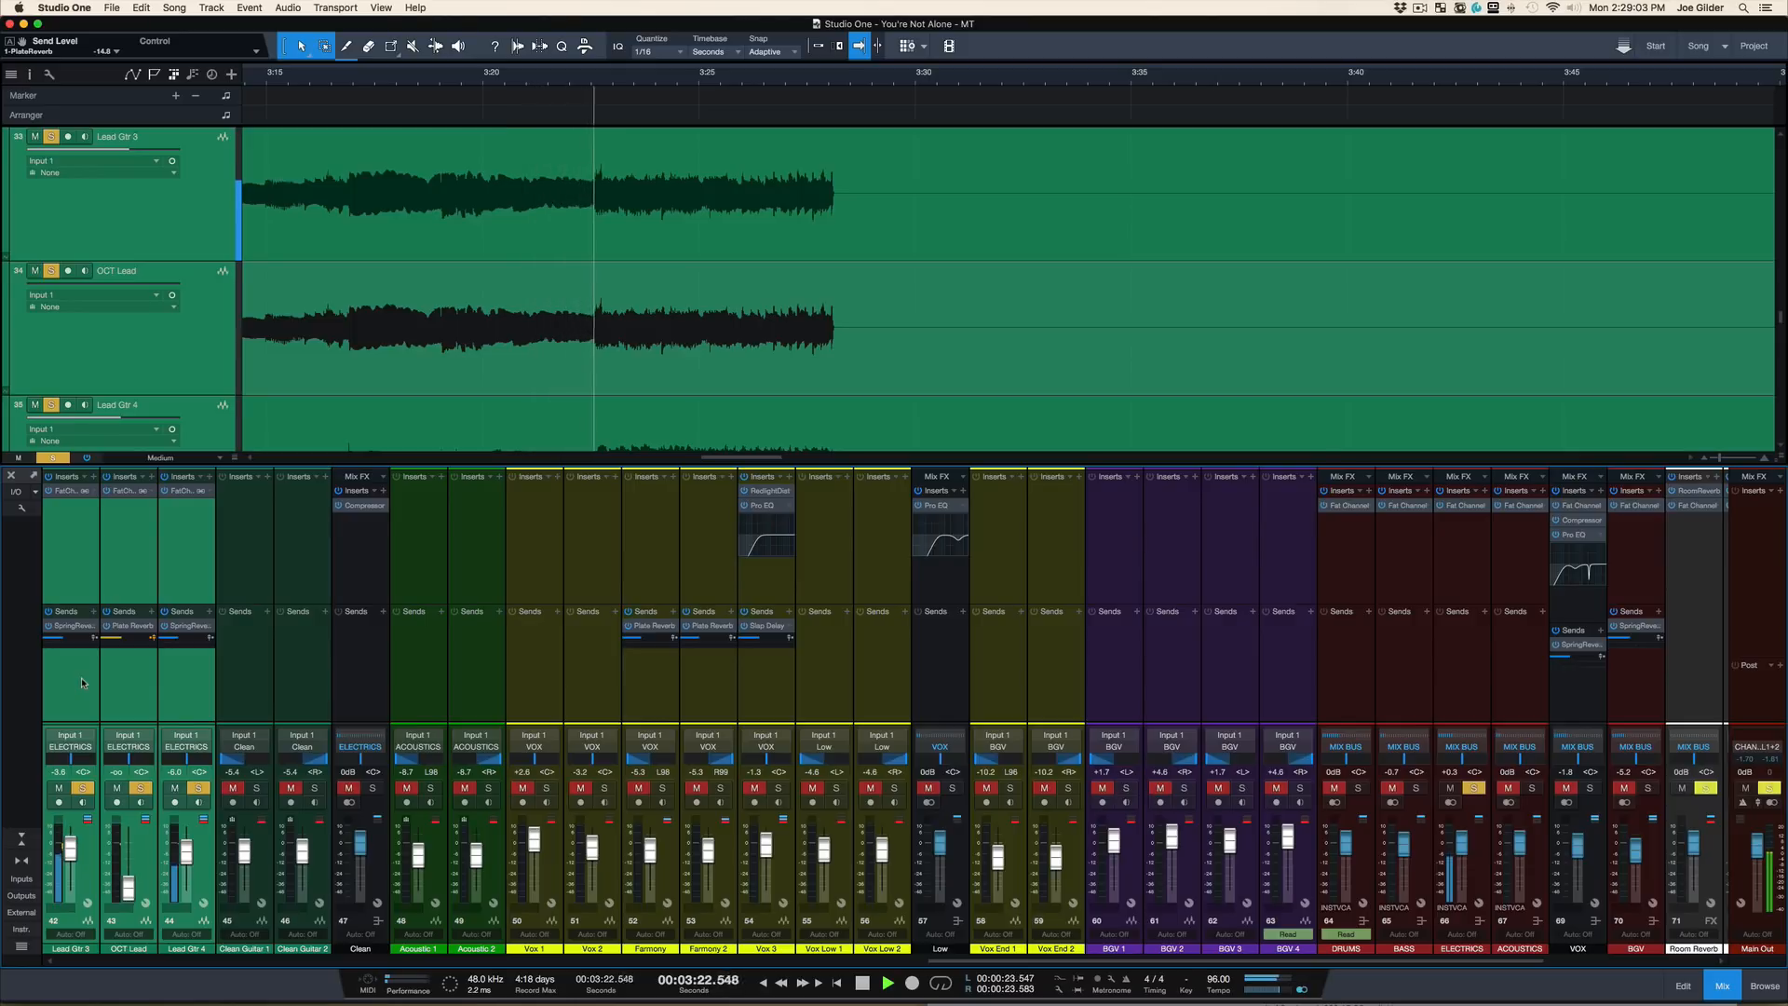
key(s)
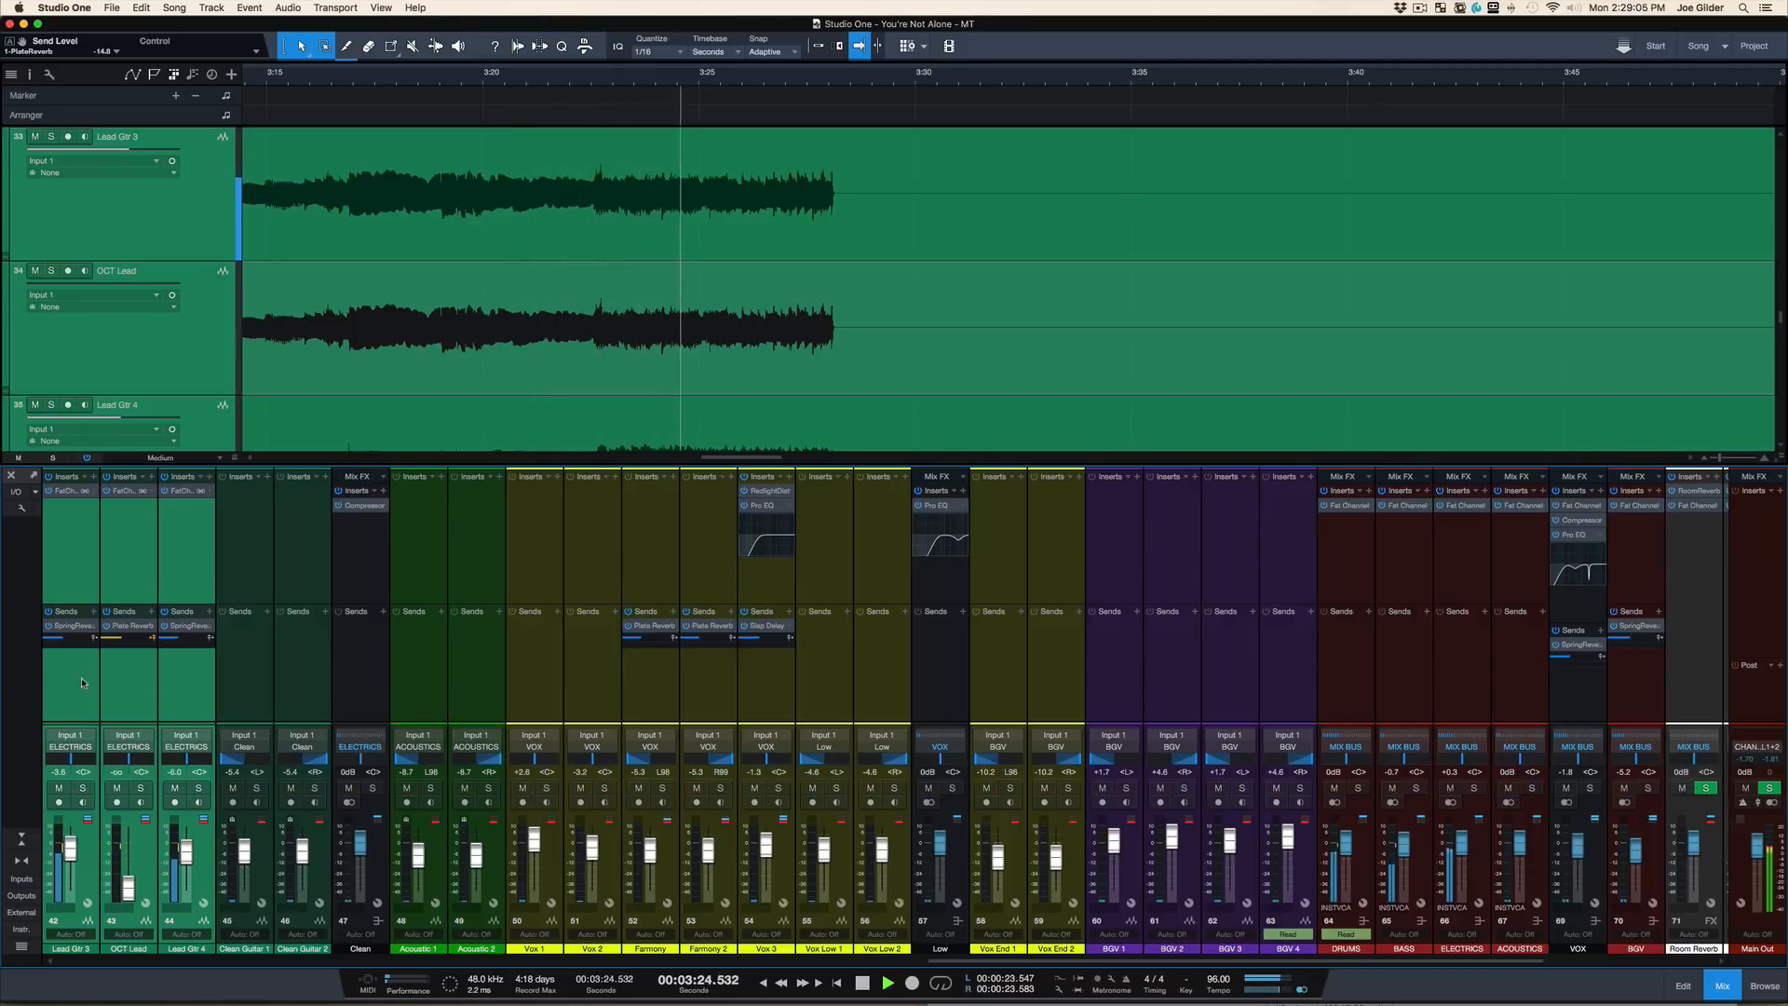
Step: Stop playback and replay the full mix from the boosted solo phrase at about 3:02
key(space)
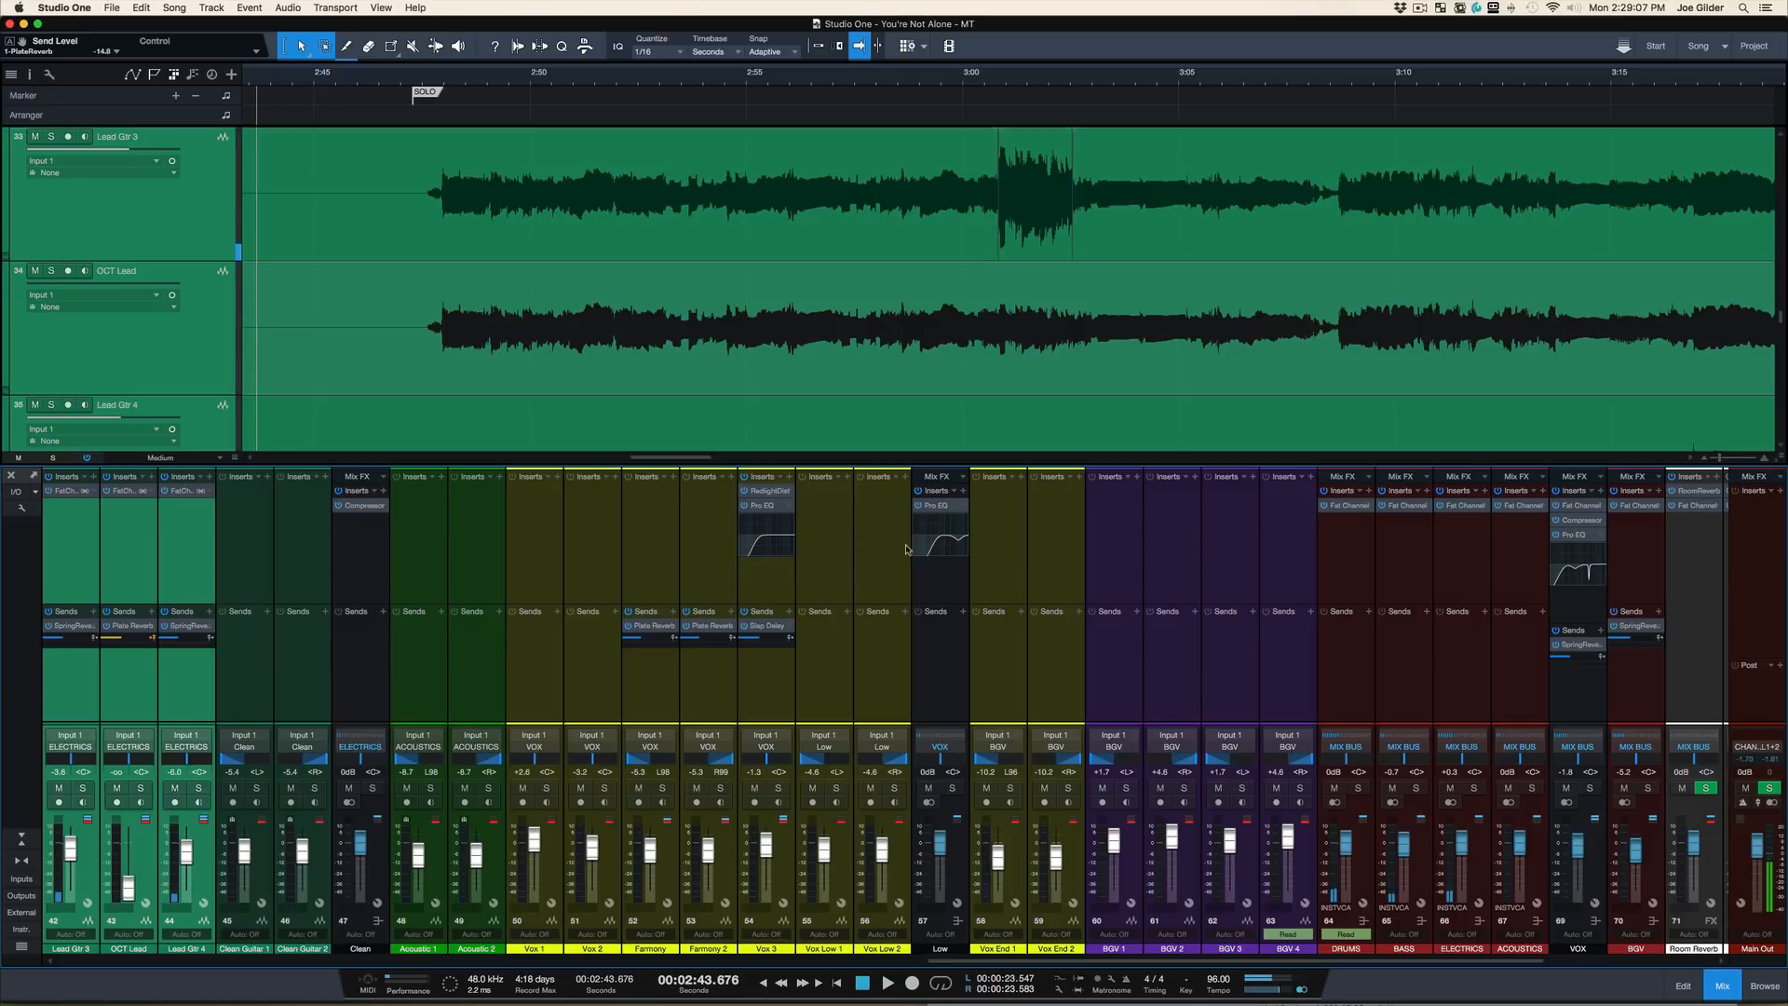
click(1052, 78)
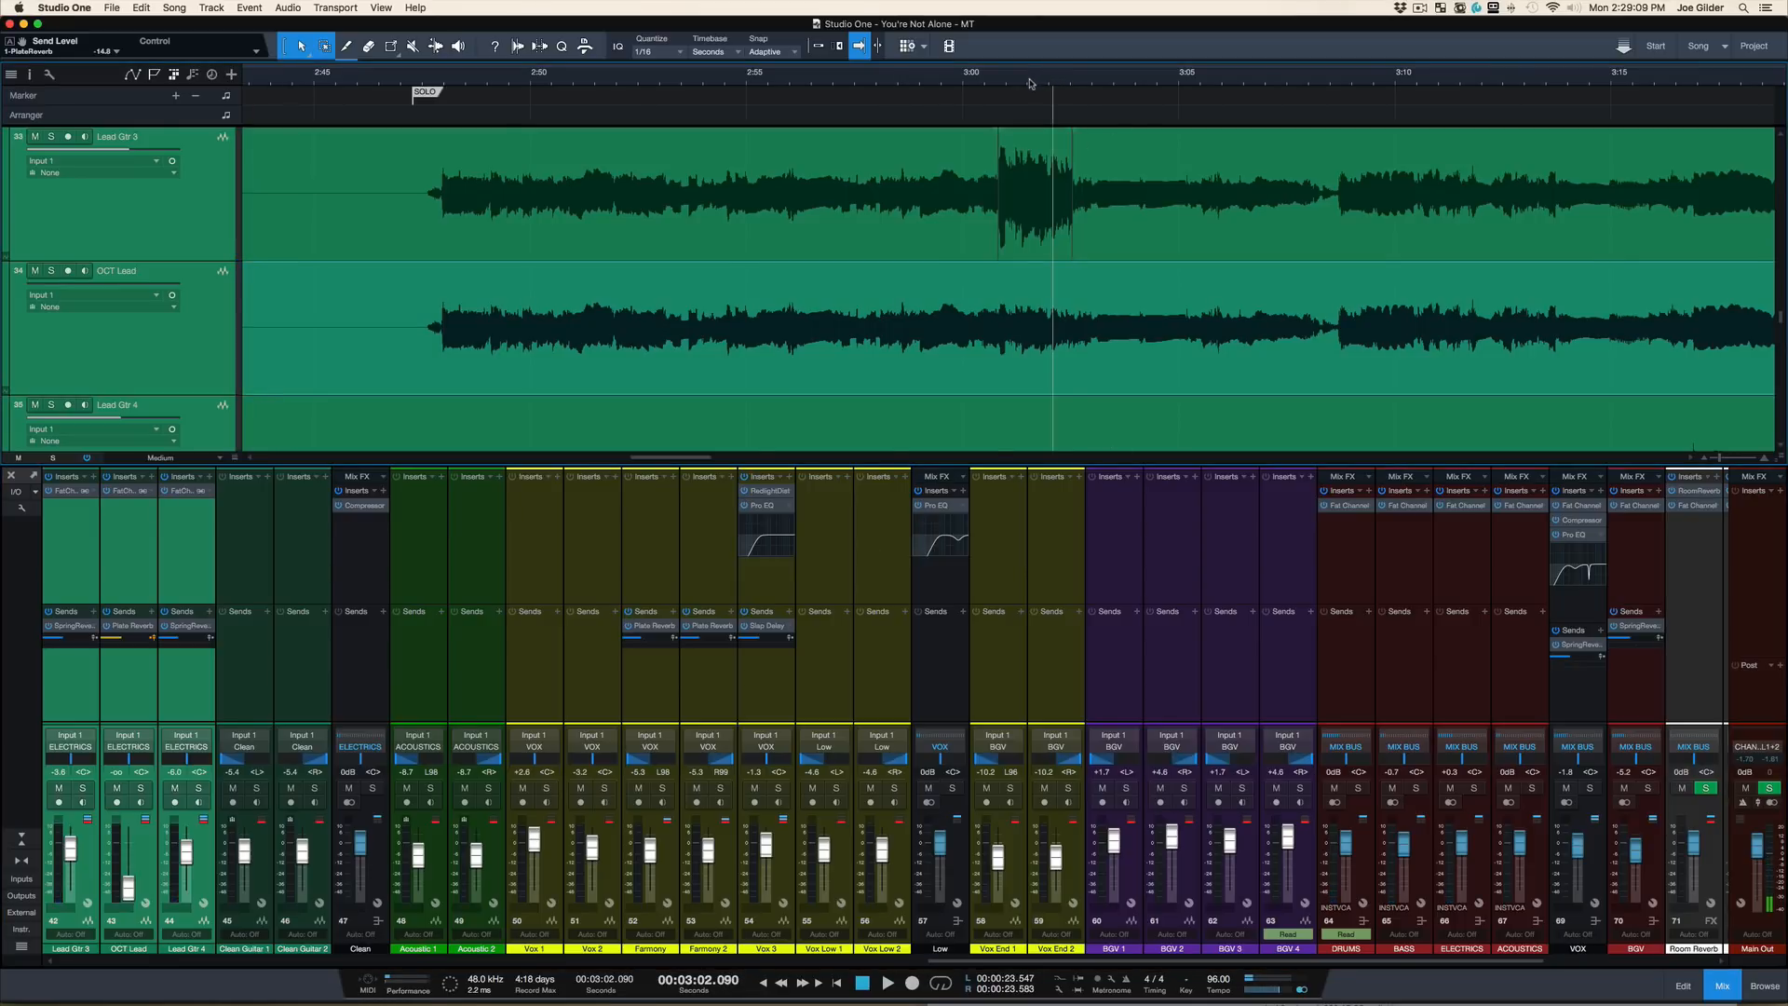
key(space)
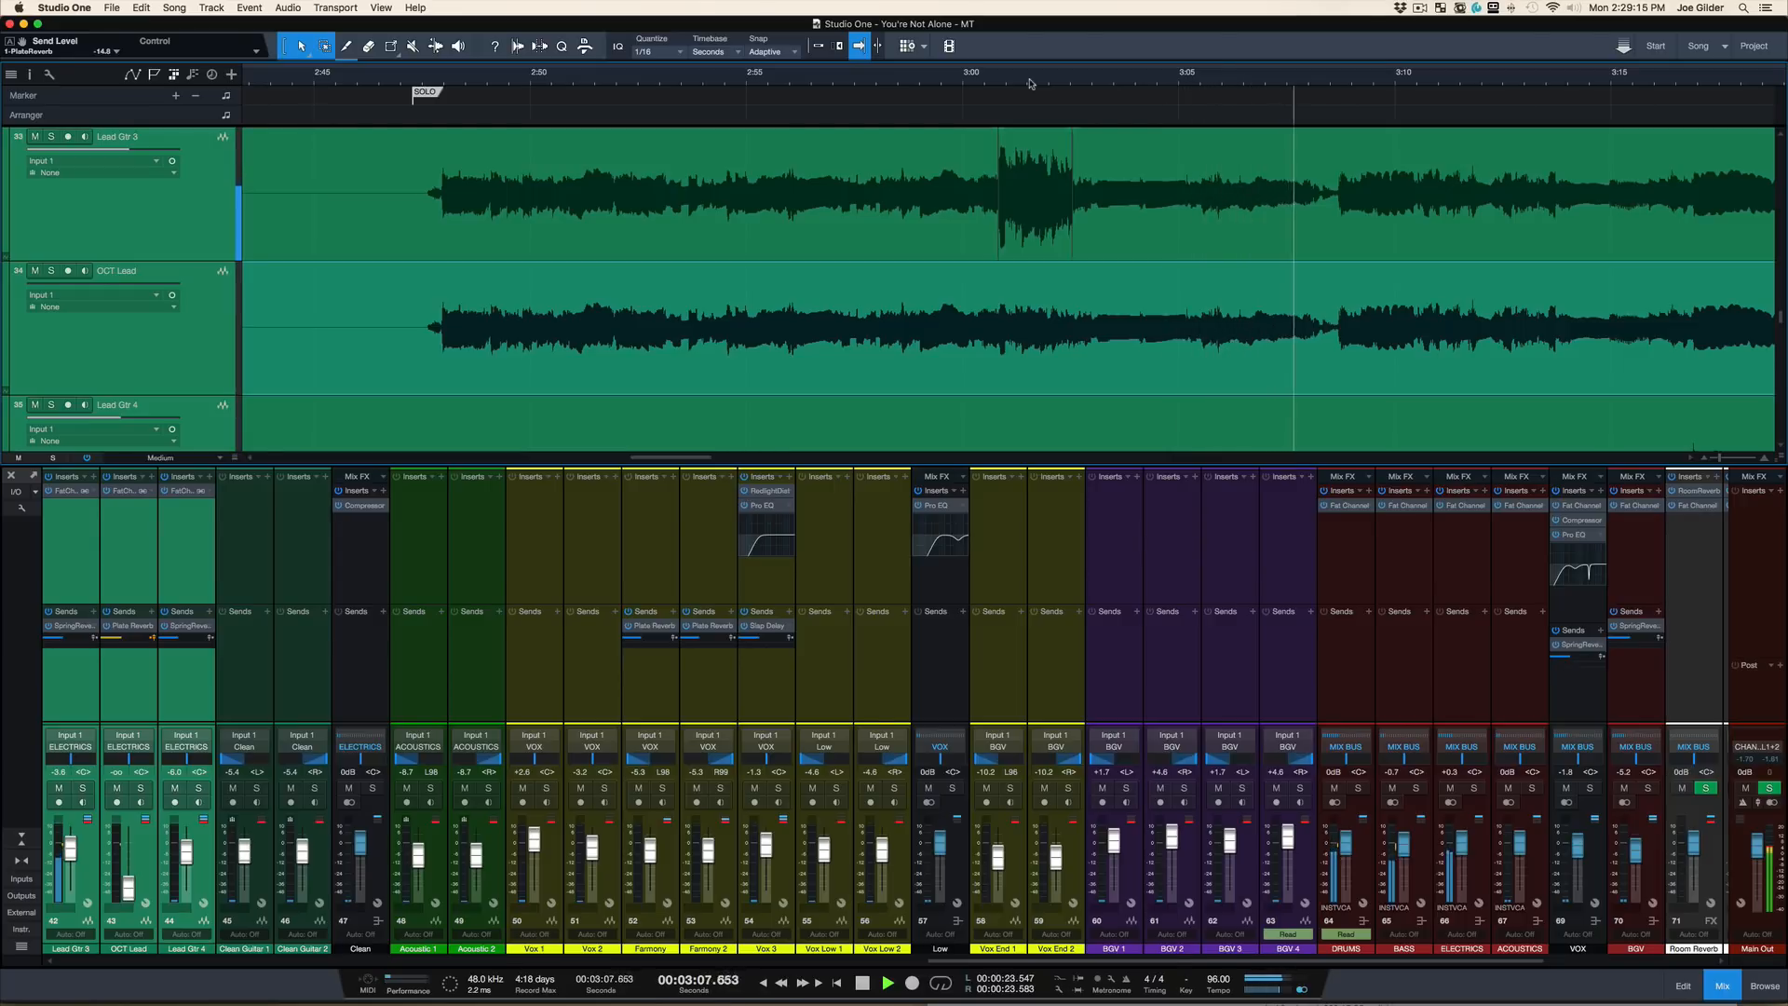
Step: Select the Lead Gtr 3 channel and play the opening of the solo from the SOLO marker, stopping after the second strum
key(space)
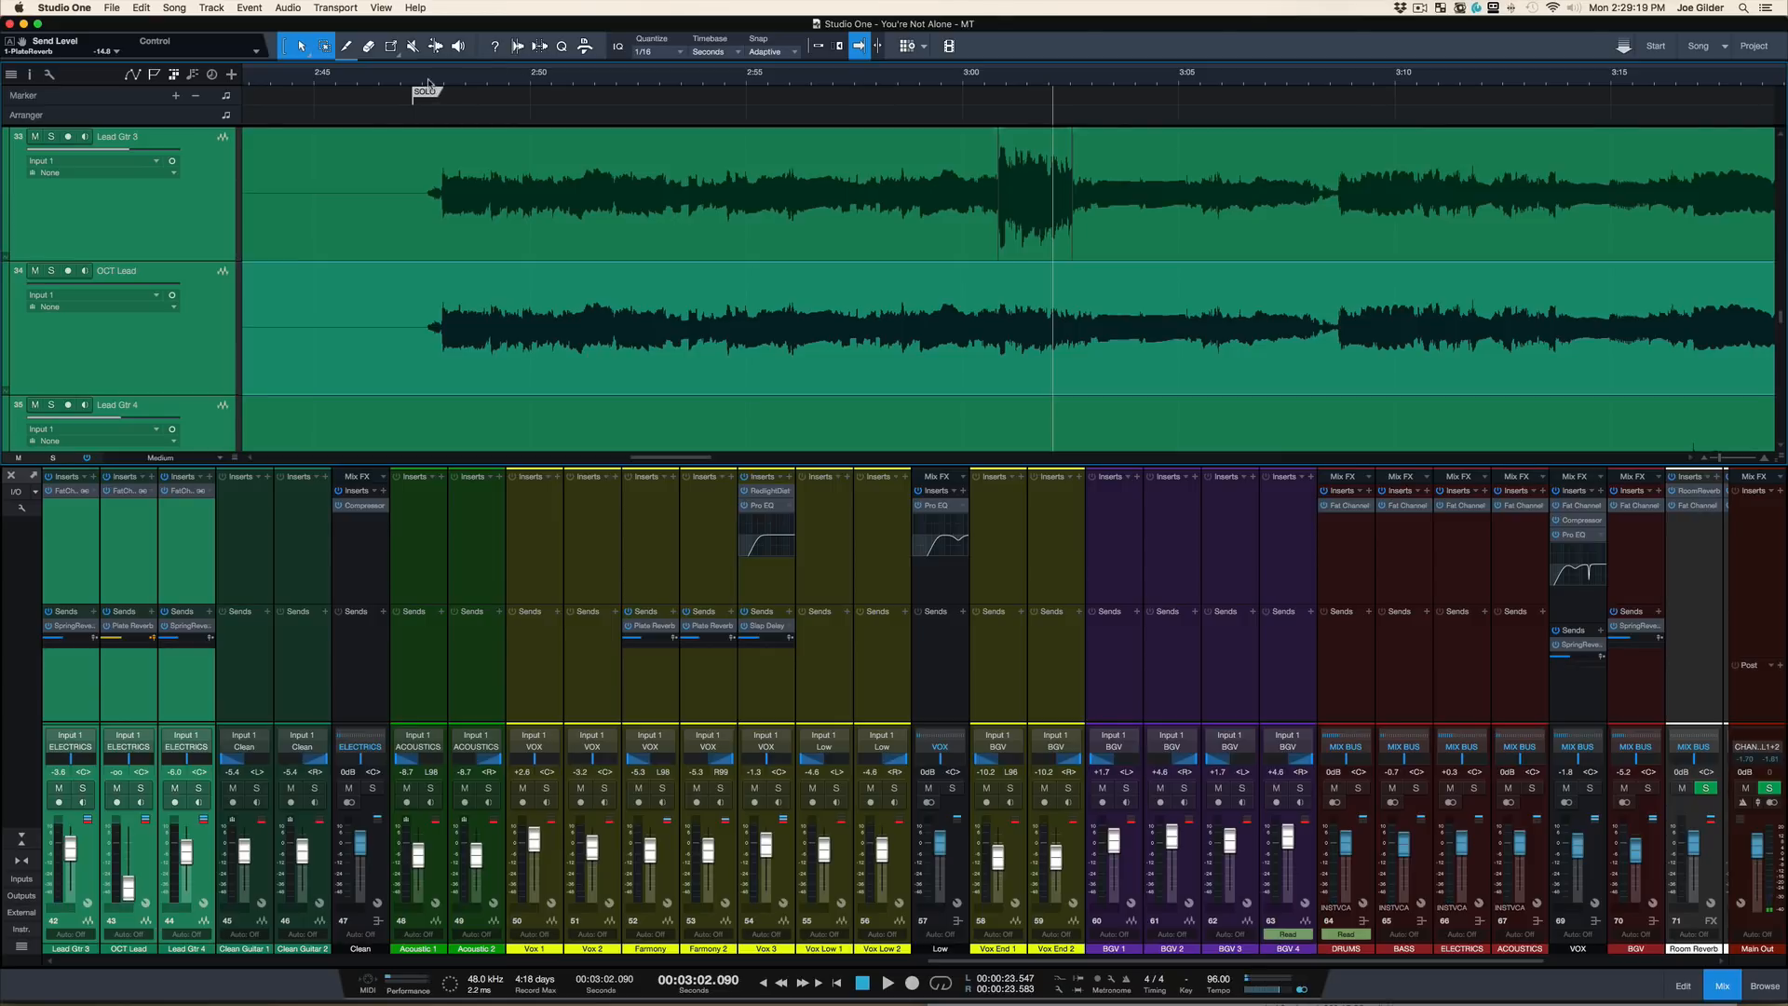
drag(429, 84, 429, 76)
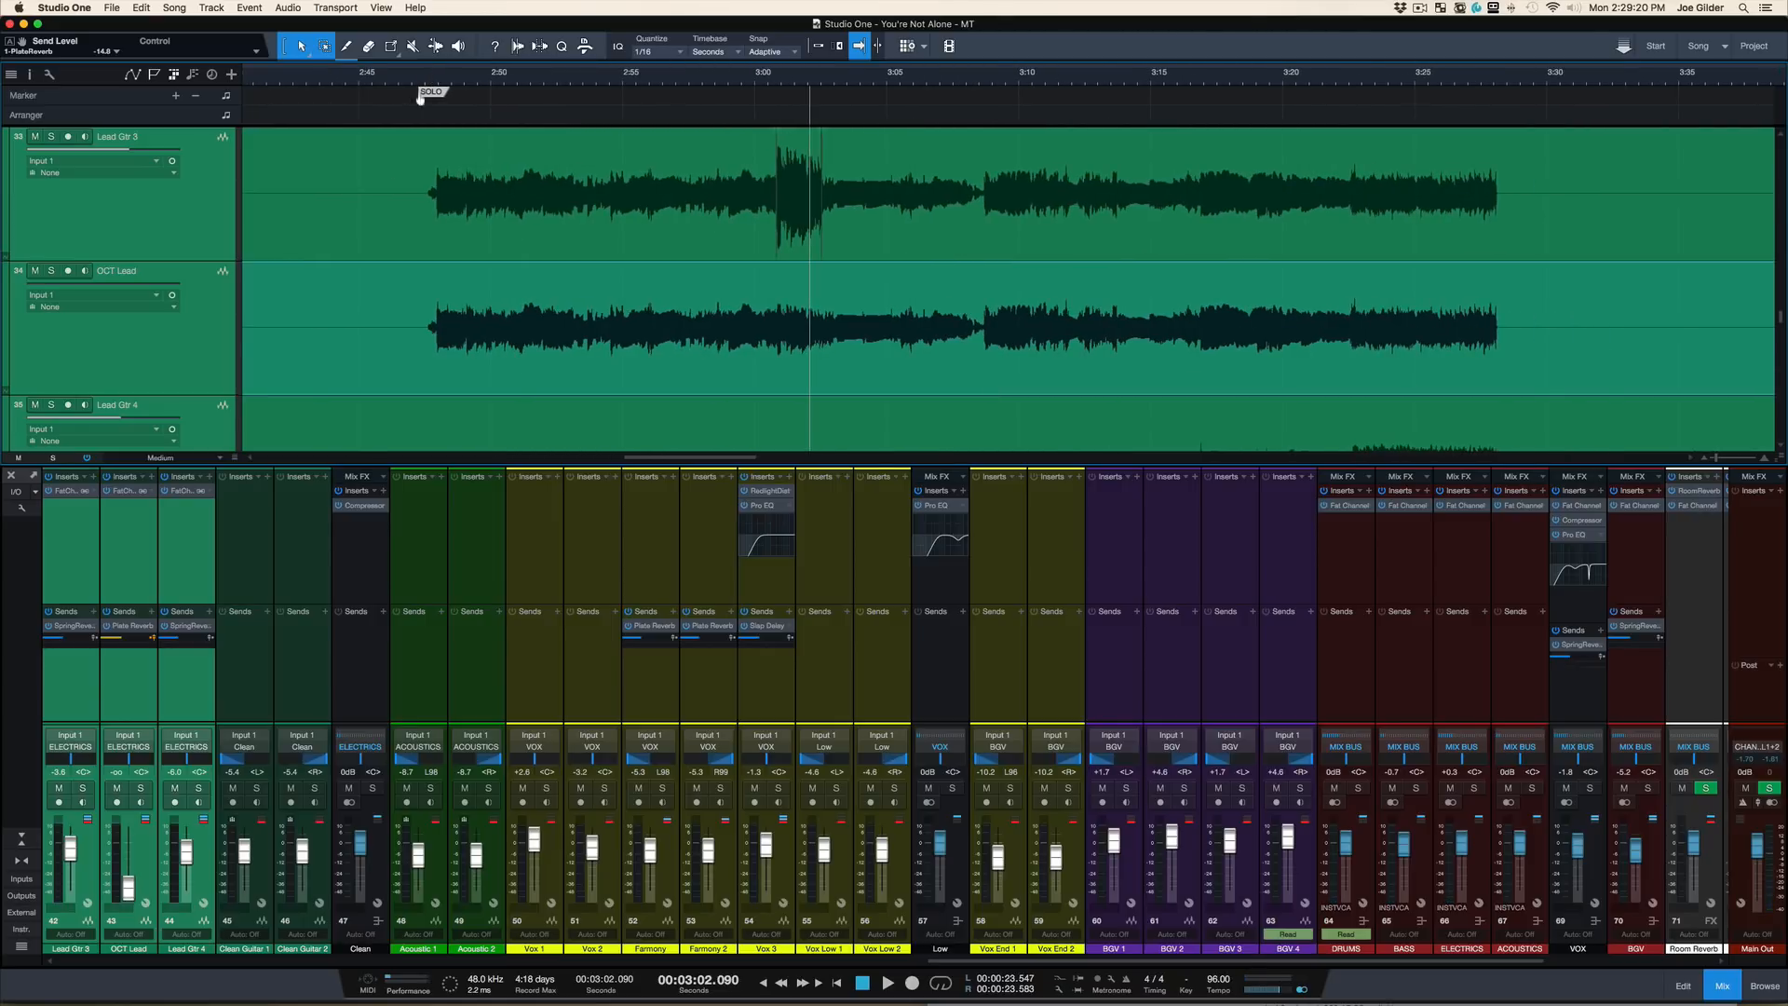
click(89, 681)
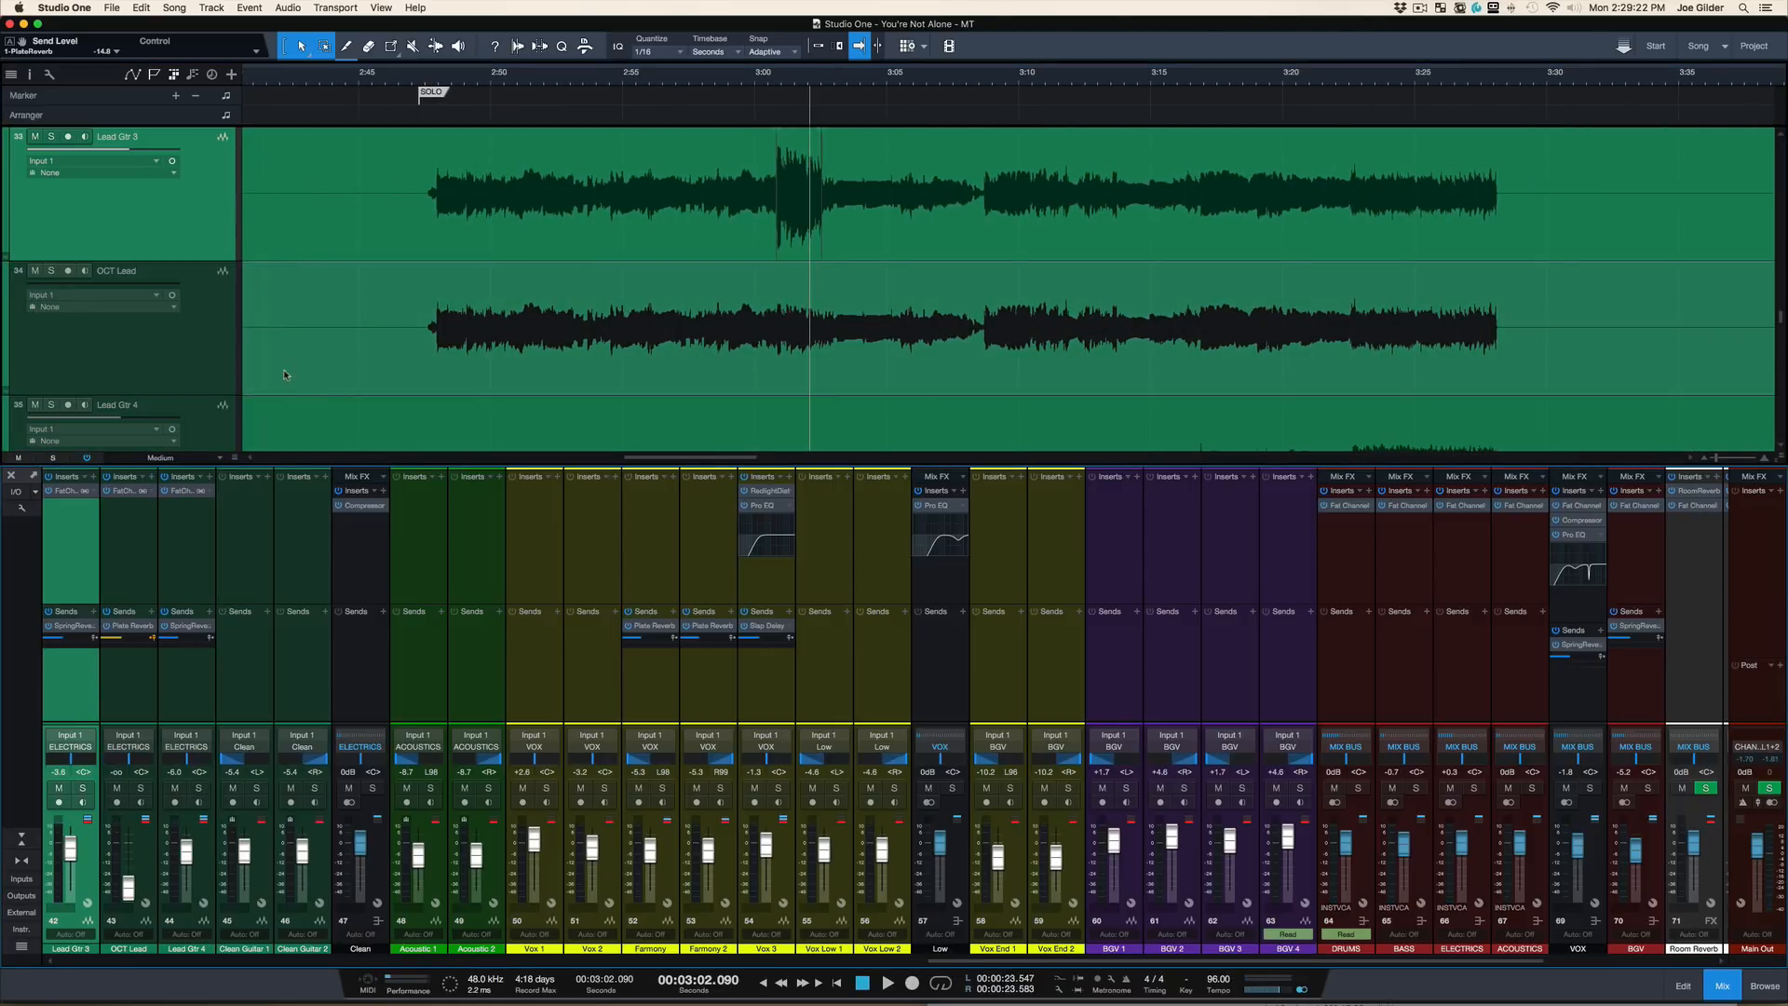
click(429, 83)
key(space)
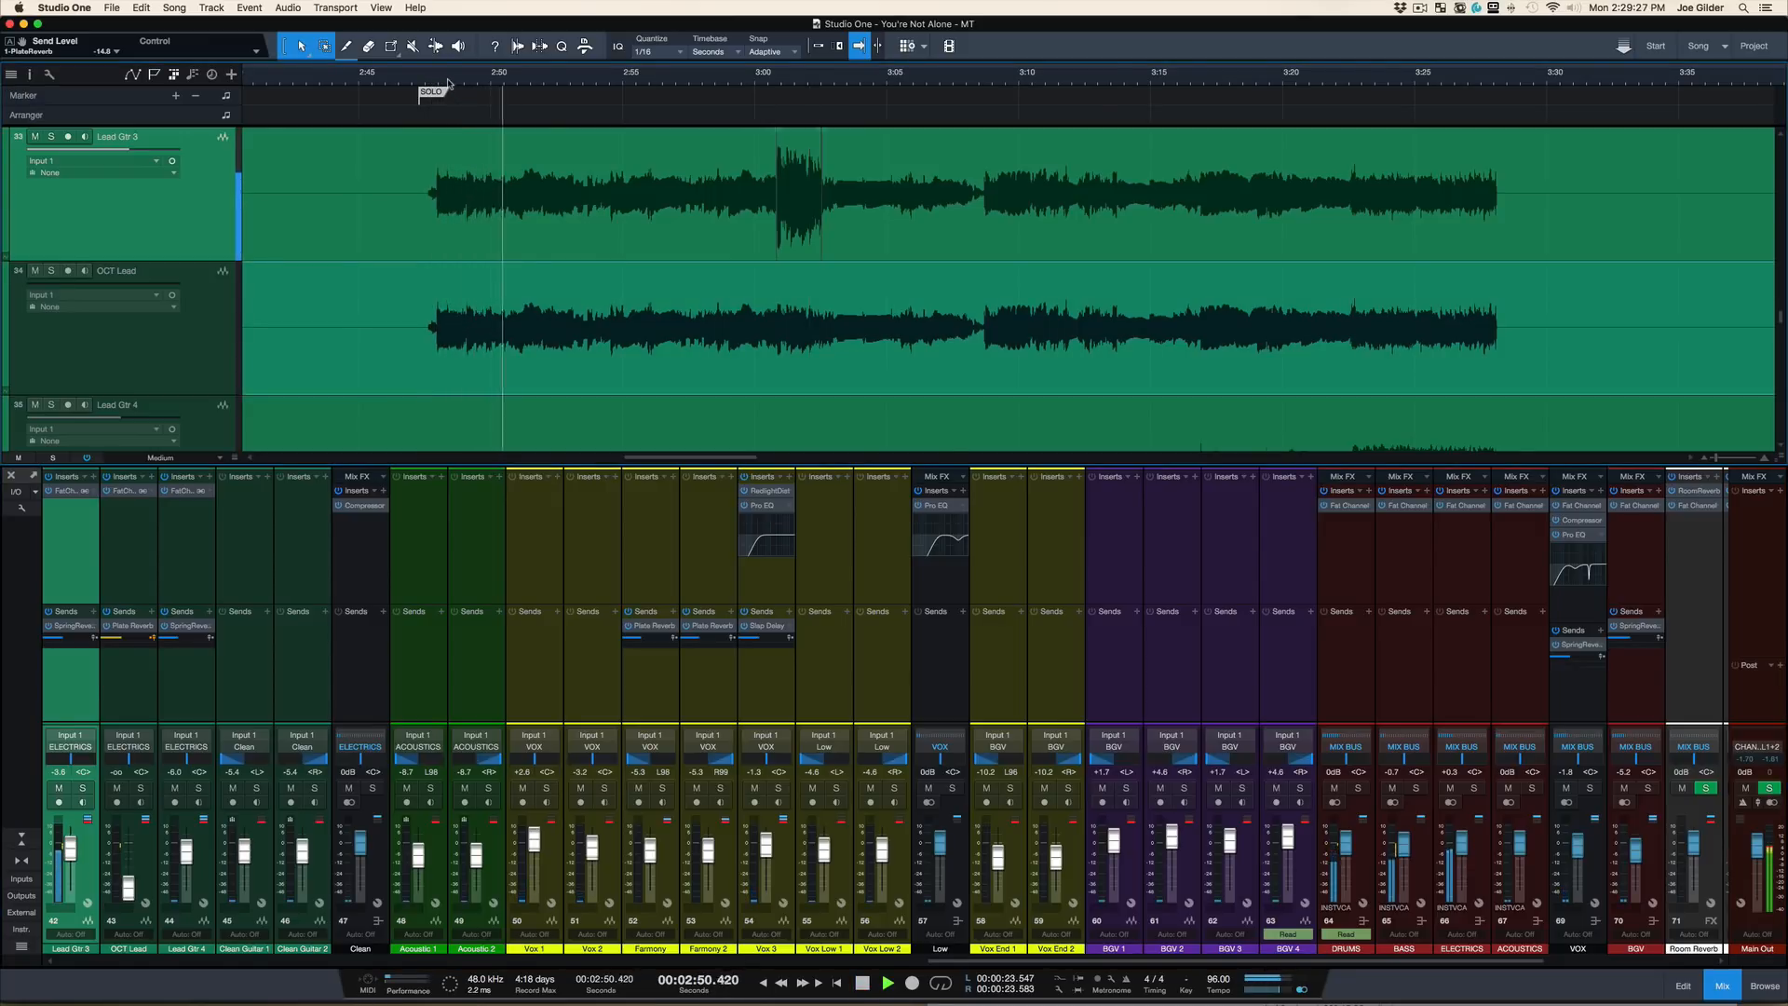
drag(451, 77, 446, 110)
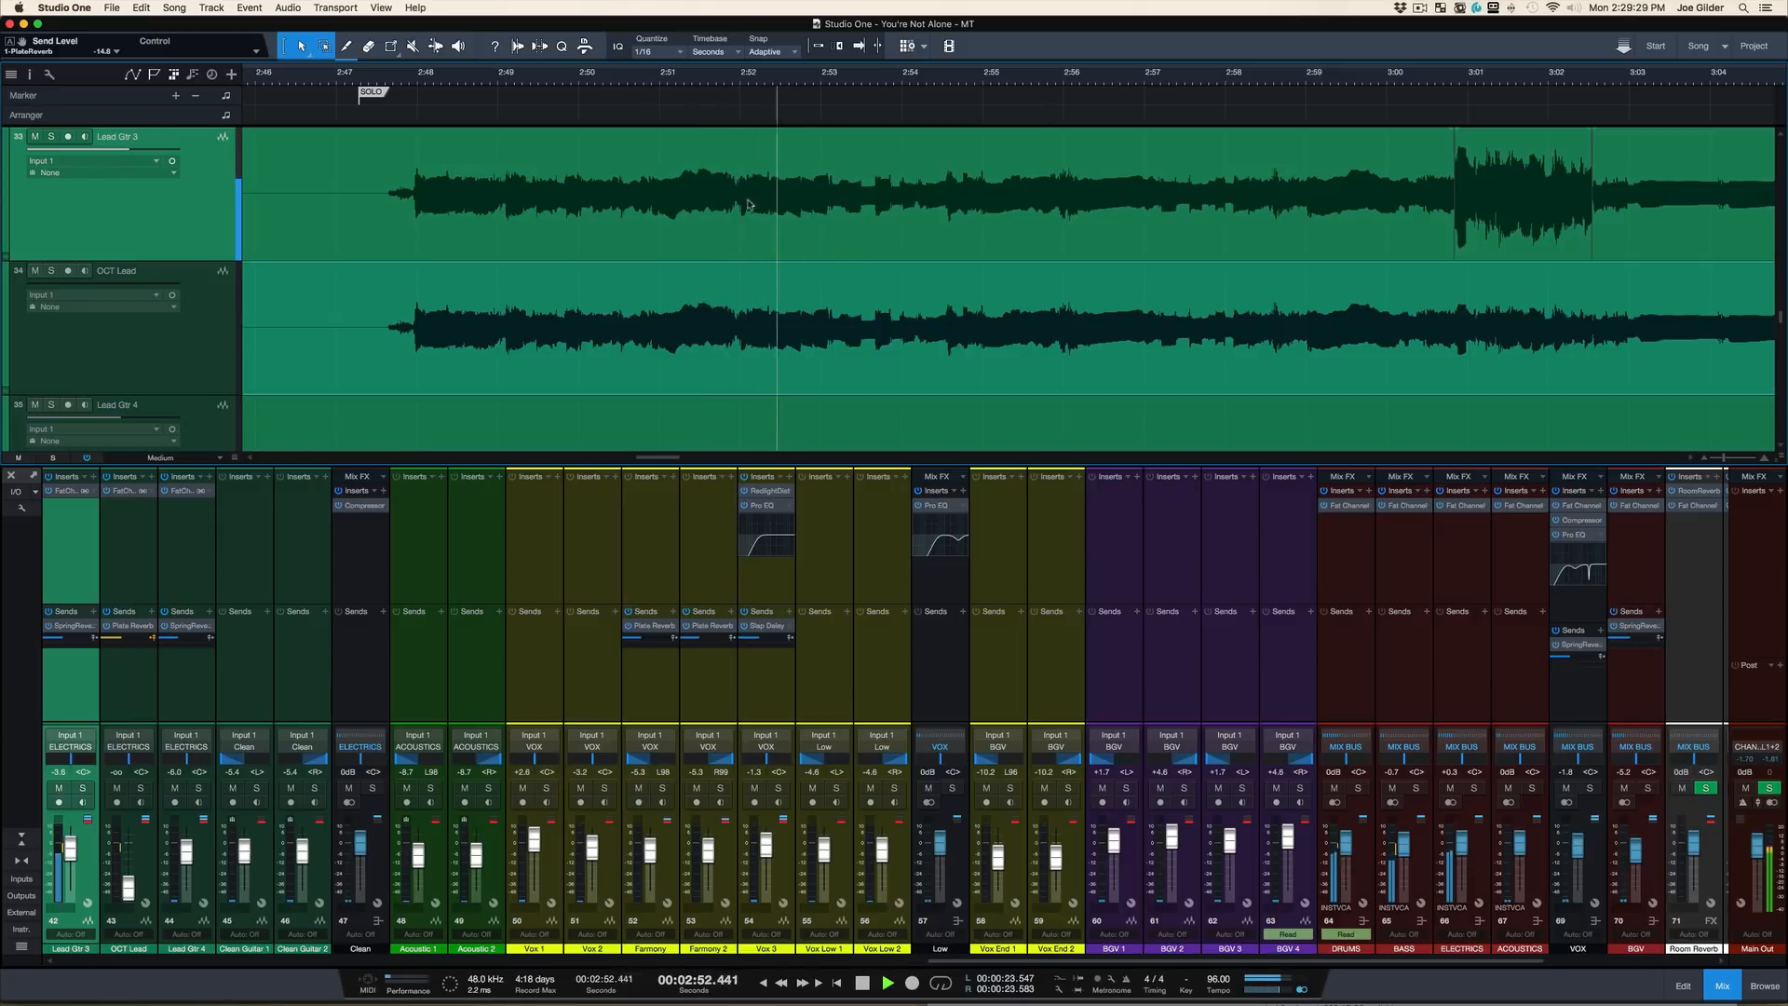
key(space)
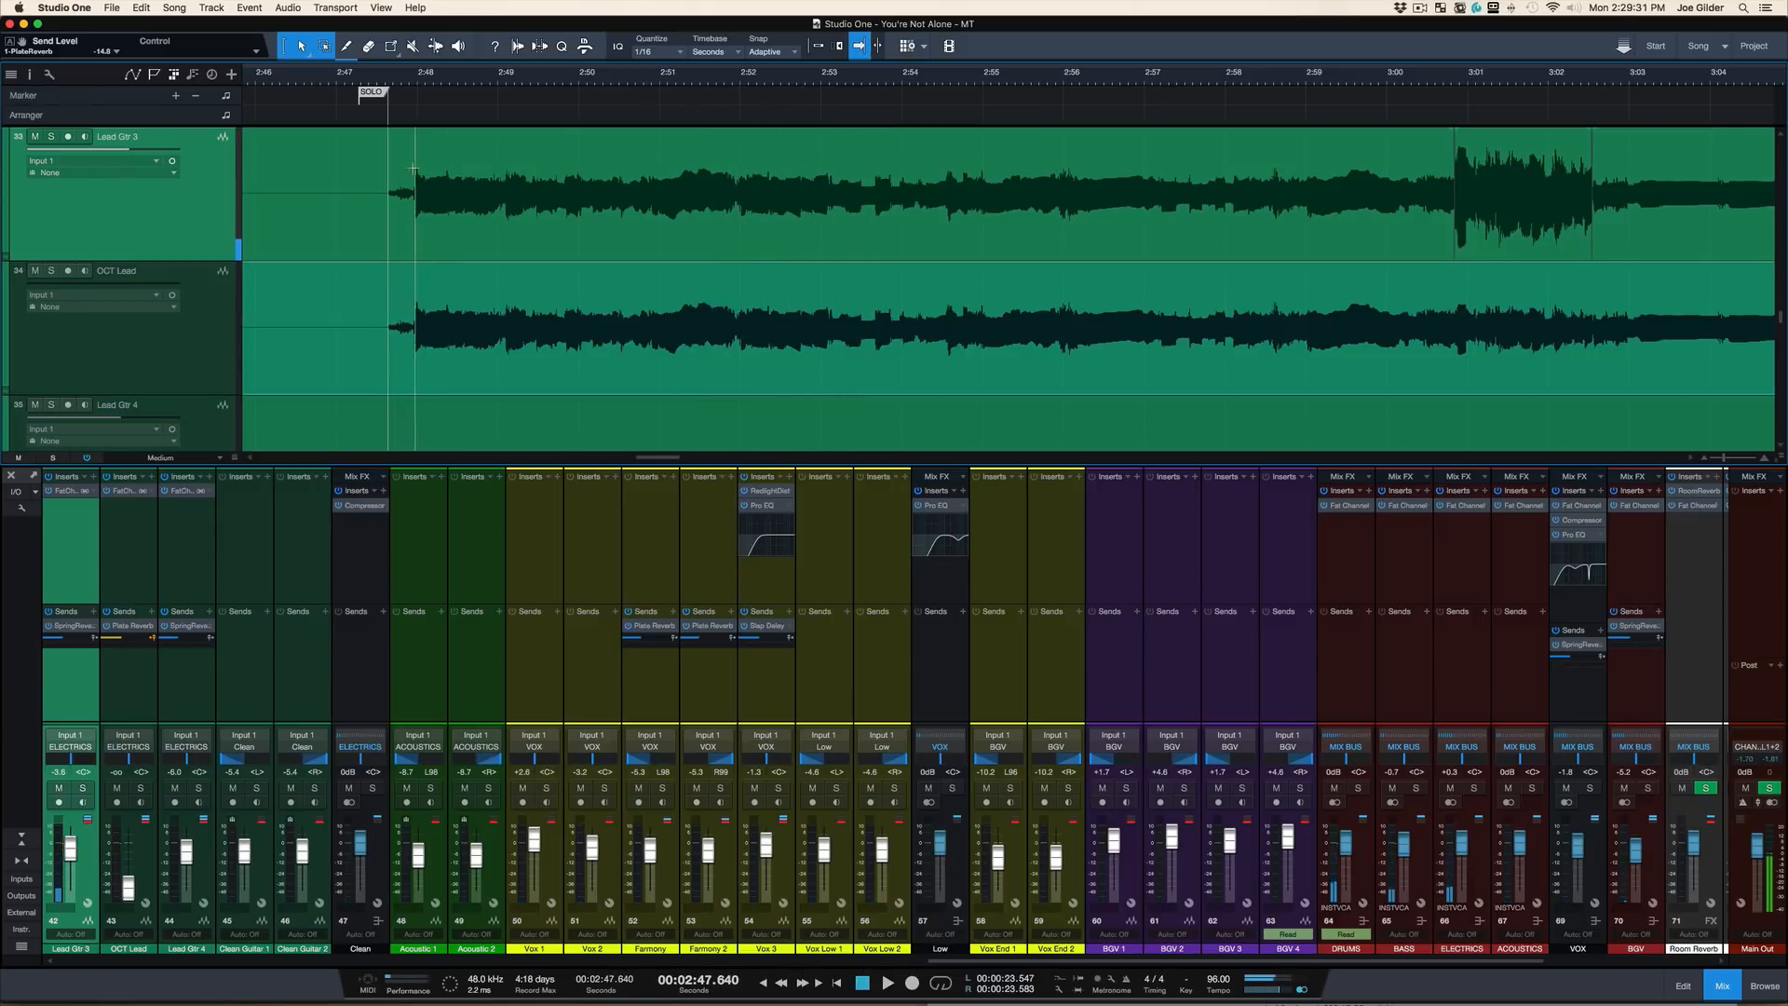
Step: Automate Lead Gtr 3's spring reverb send level up to -9.2 over the two strums at about 2:48 and 2:52
drag(408, 177, 508, 175)
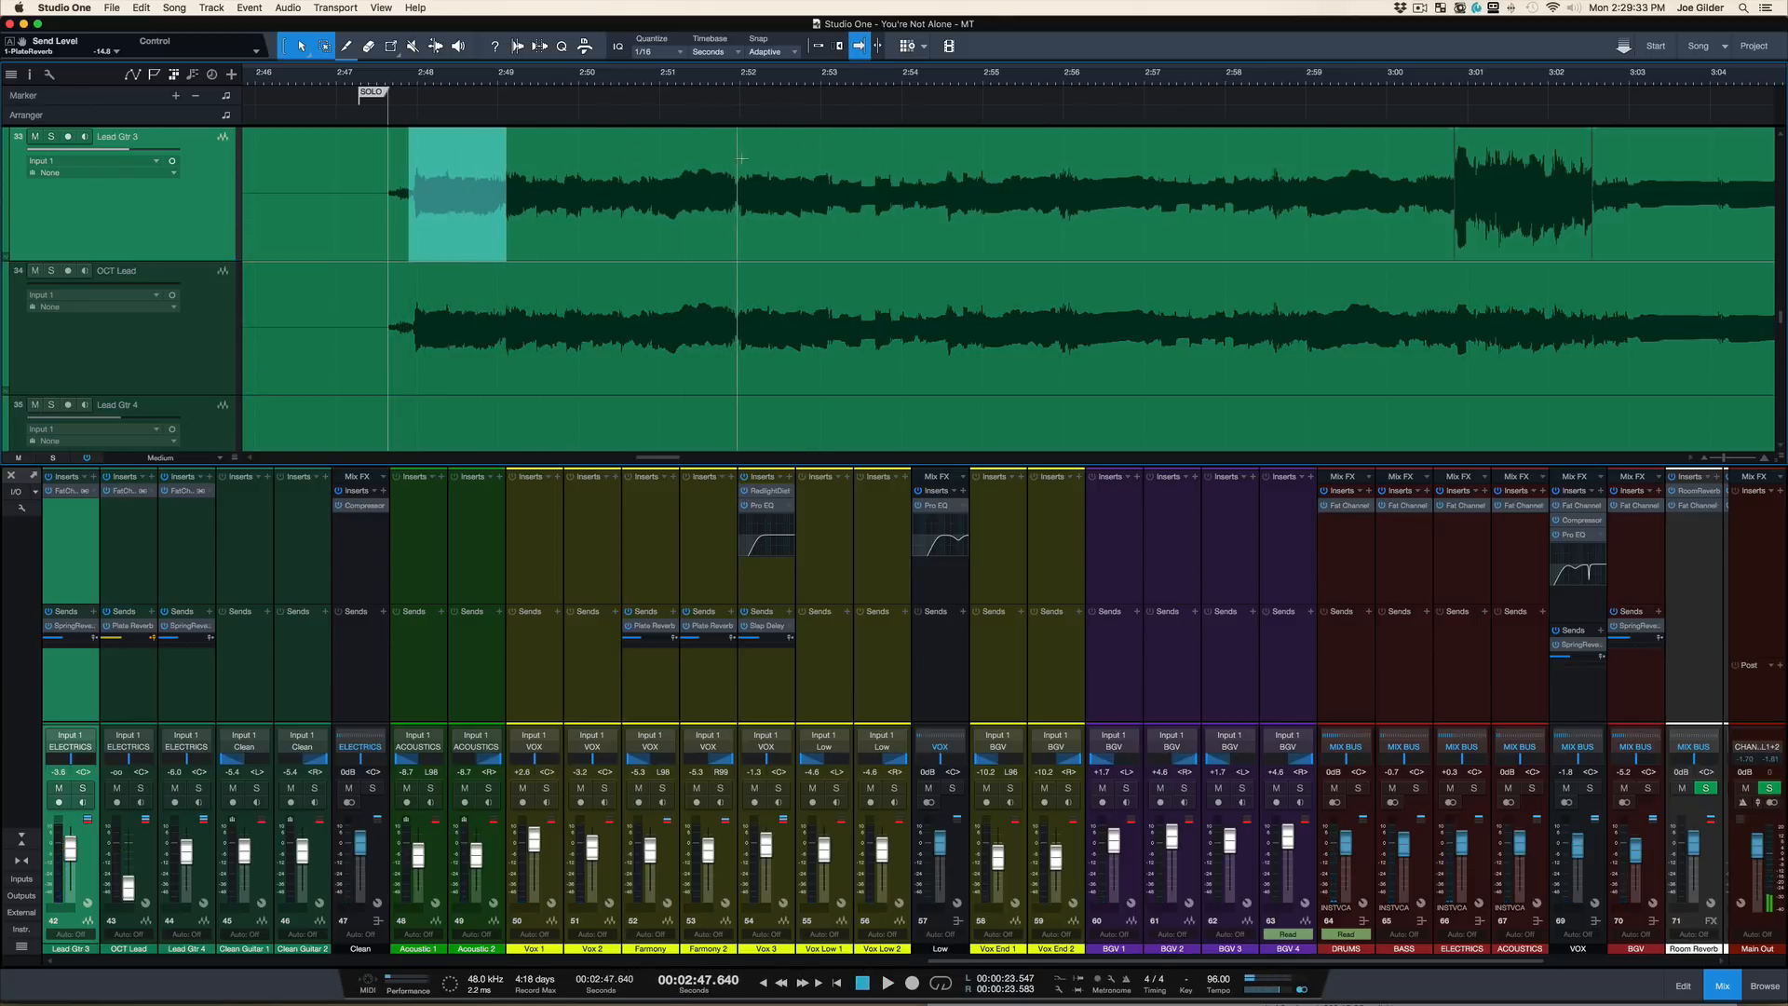
drag(742, 158, 820, 186)
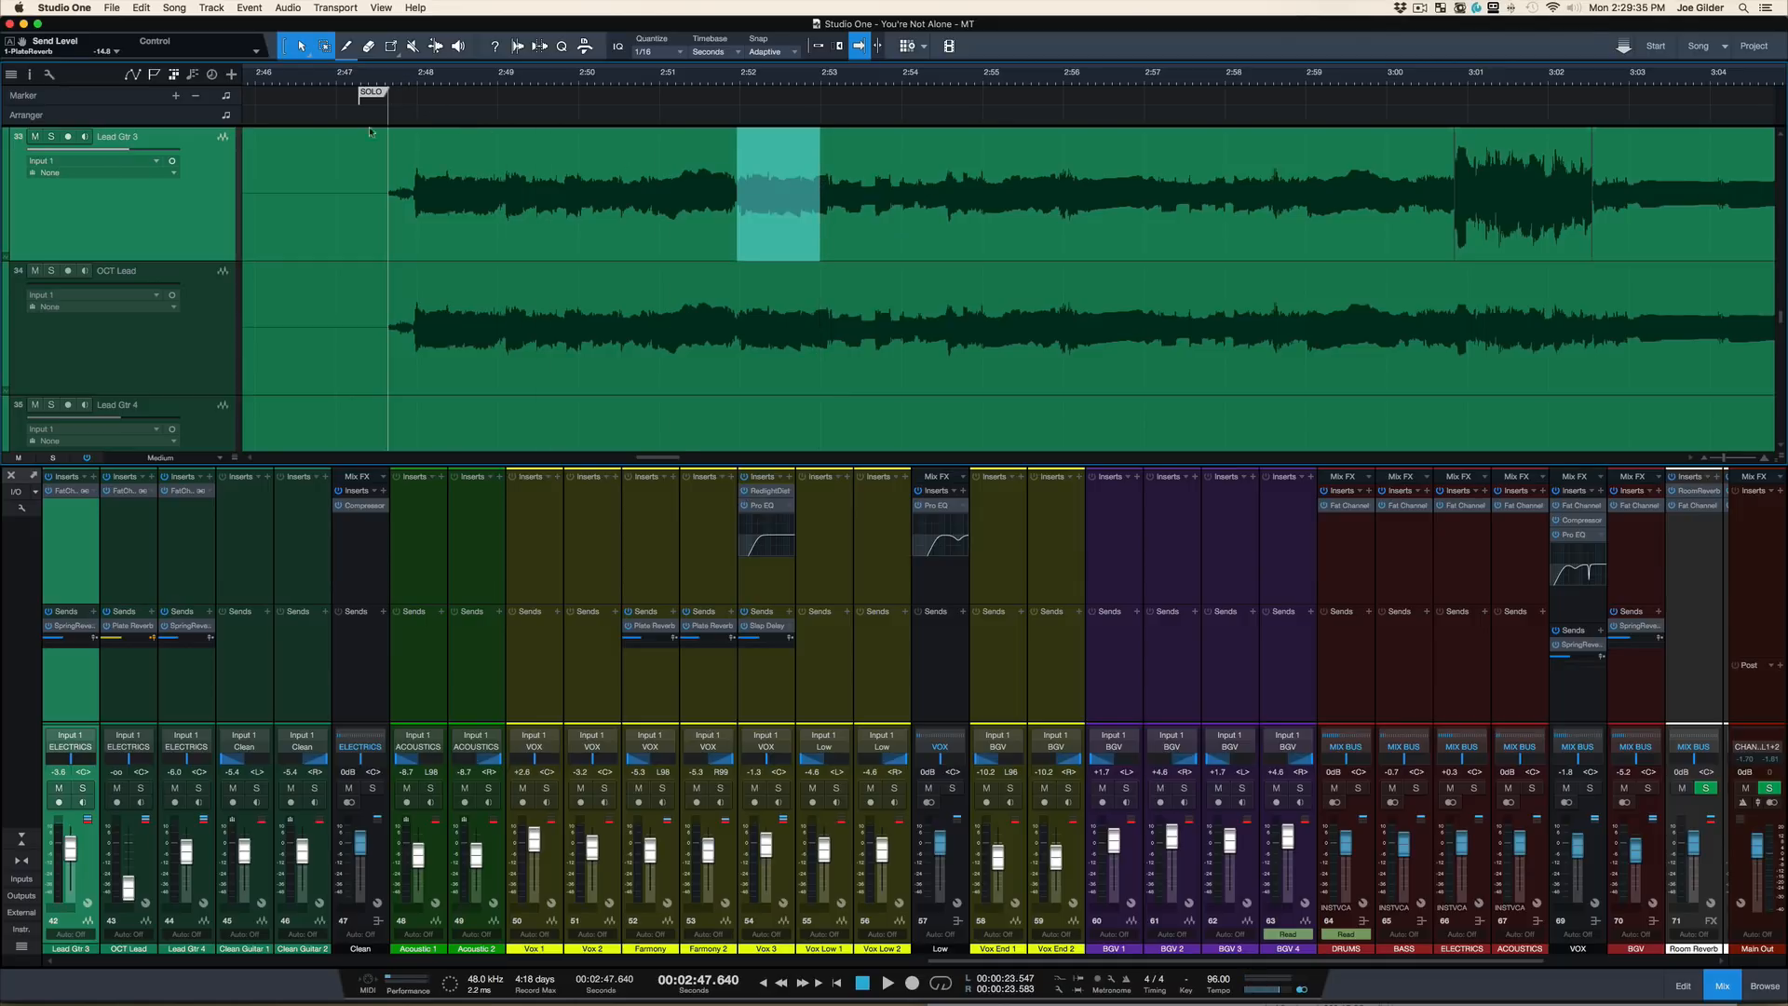
click(63, 641)
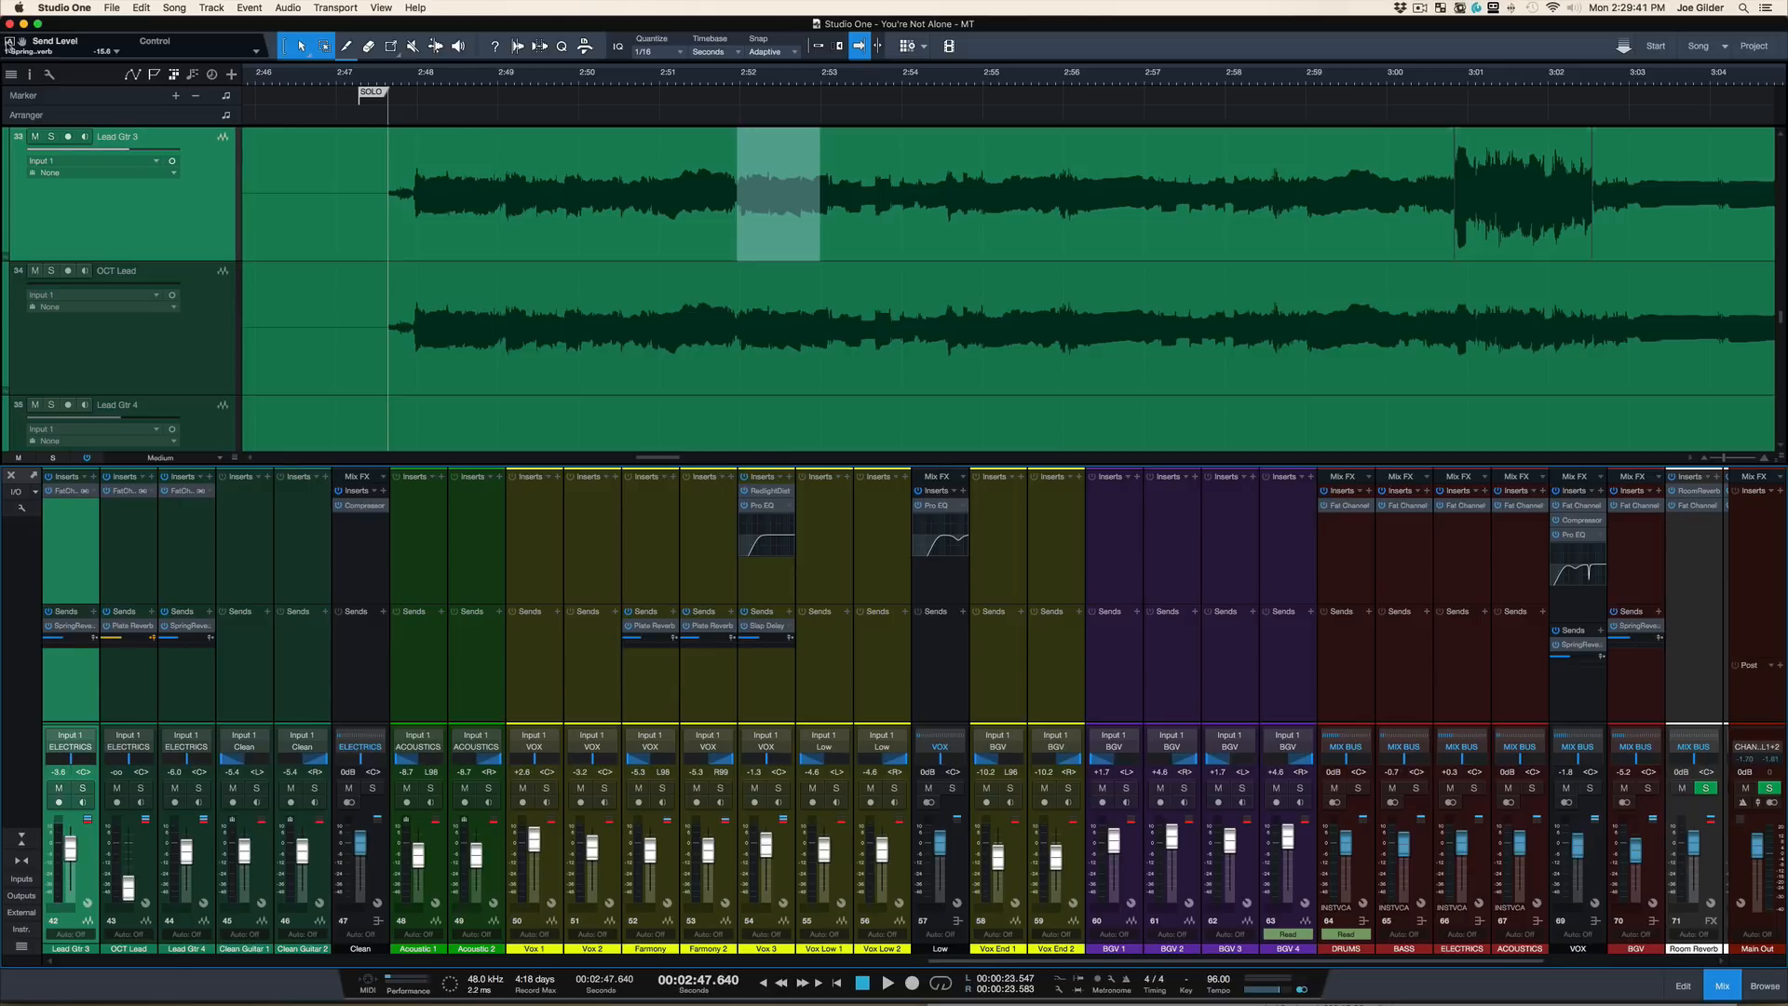
click(10, 43)
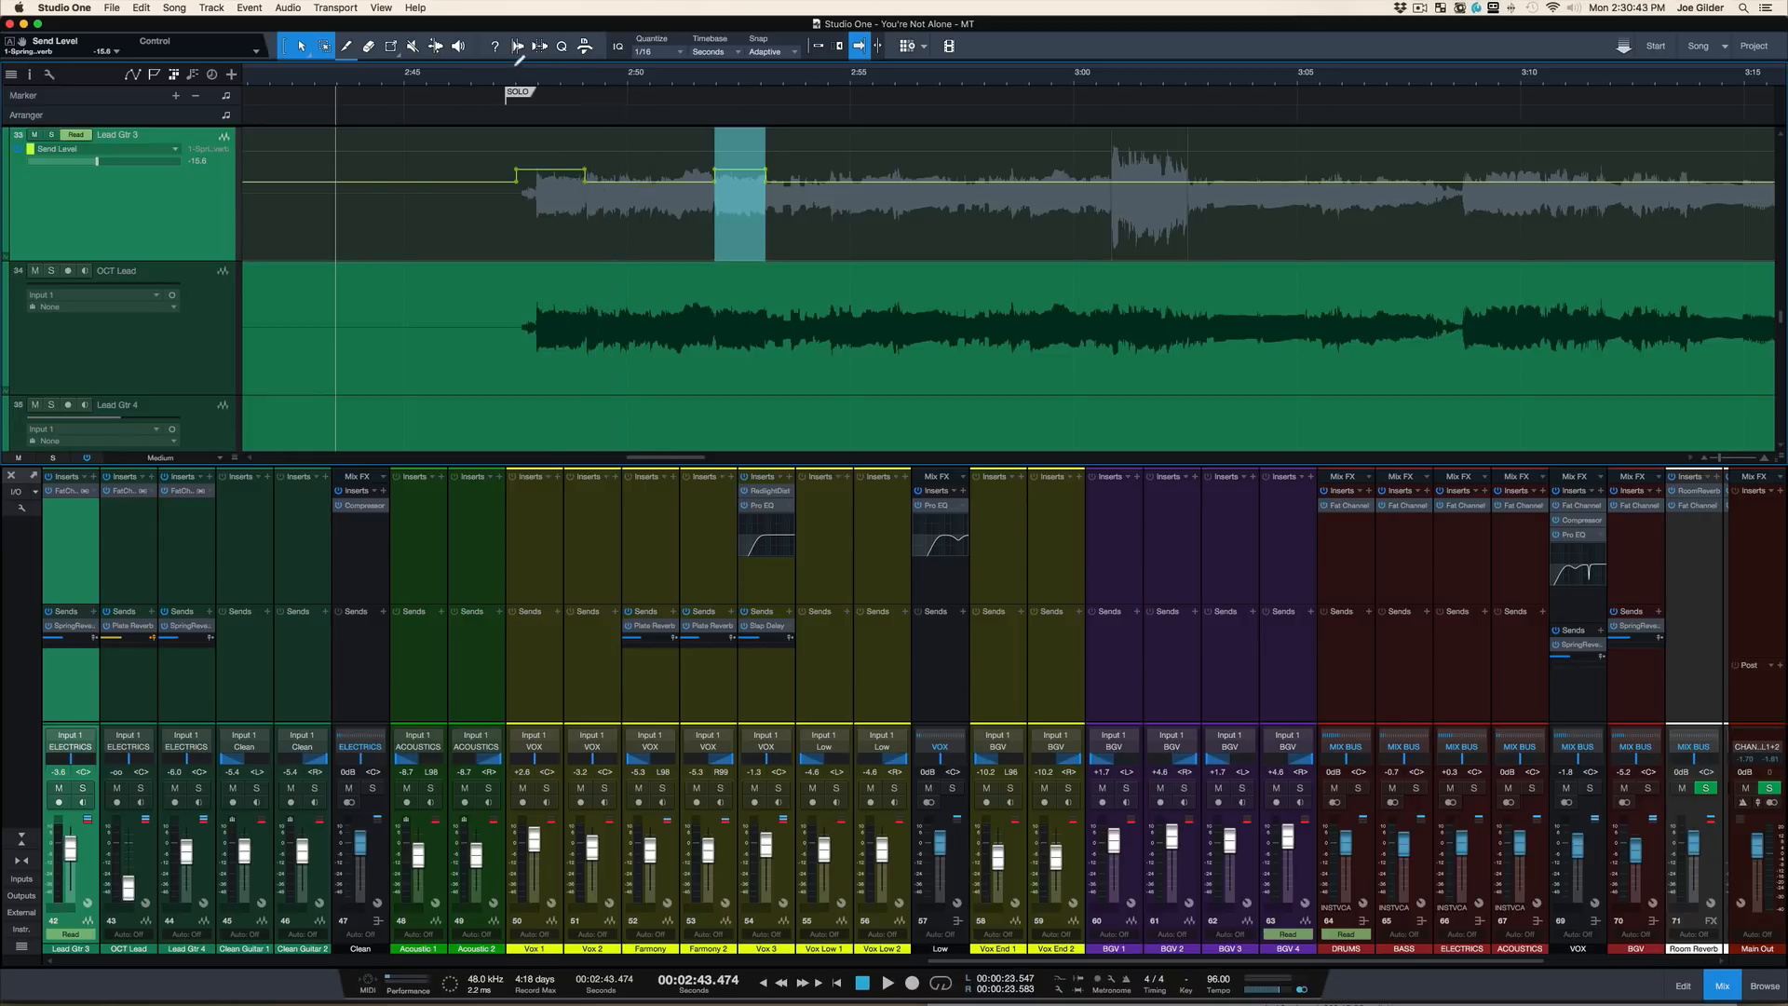
Step: Compare the automated strums with Lead Gtr 3 soloed and in the full mix, and replay the full mix from about 2:45
drag(506, 77, 507, 91)
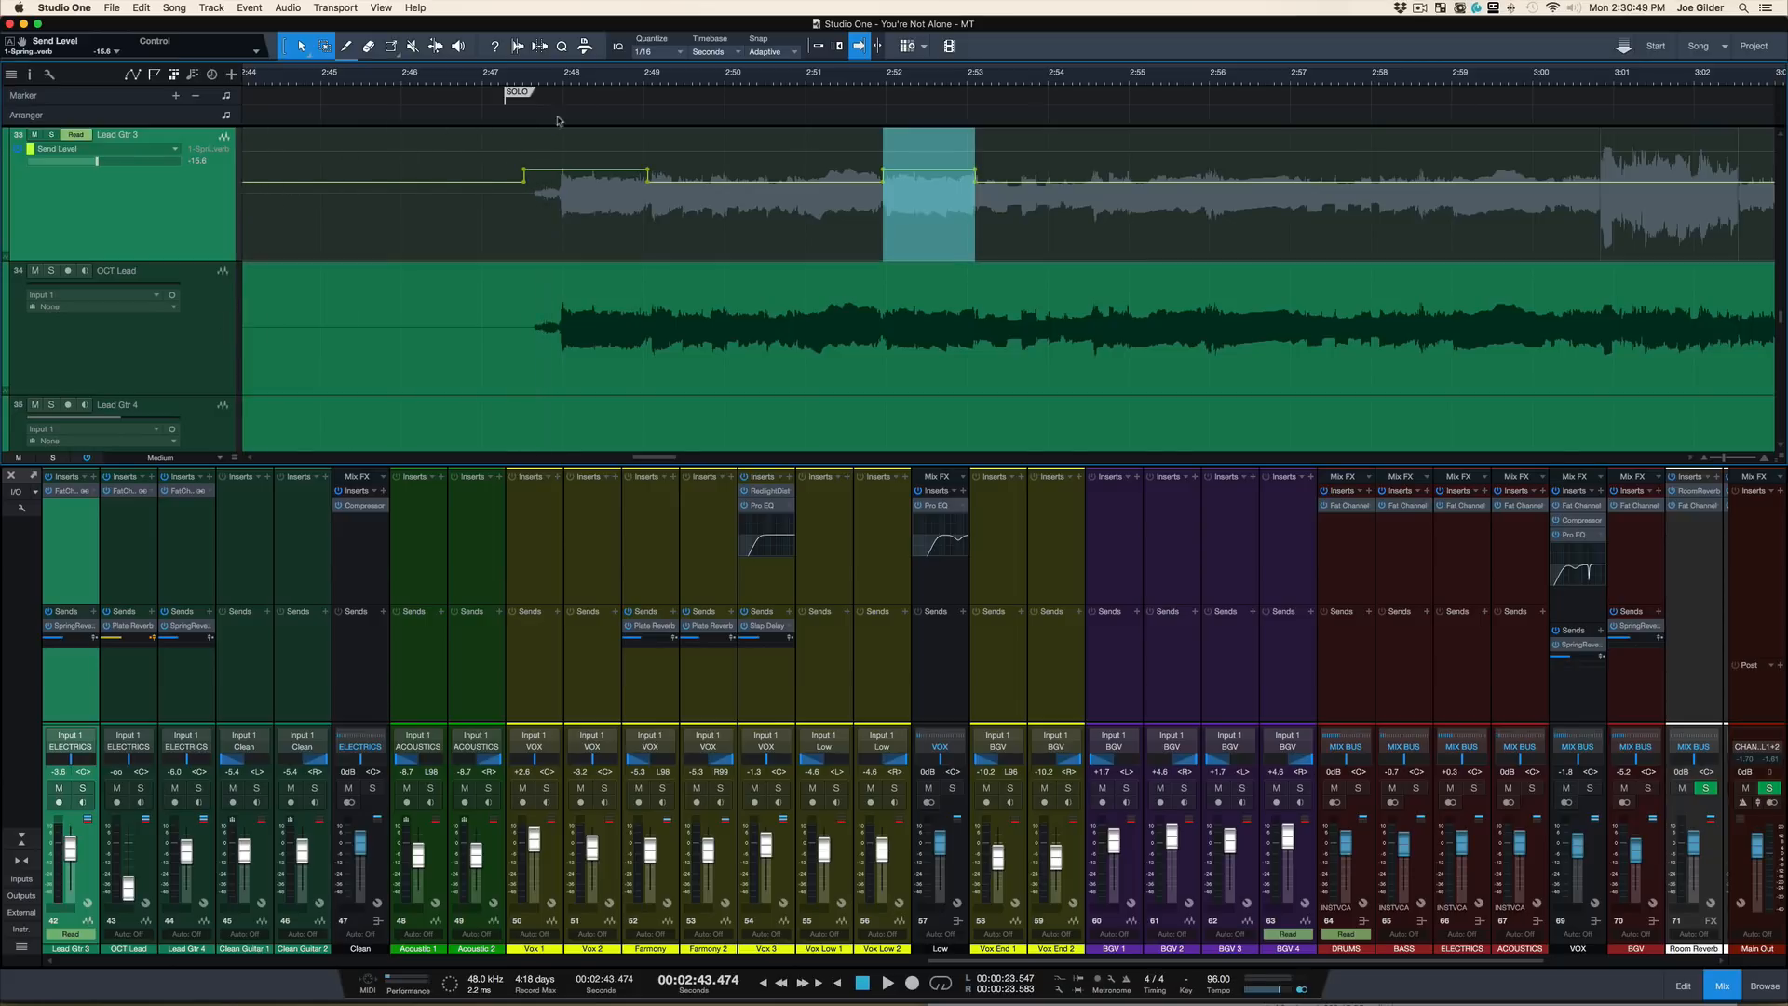
key(s)
key(space)
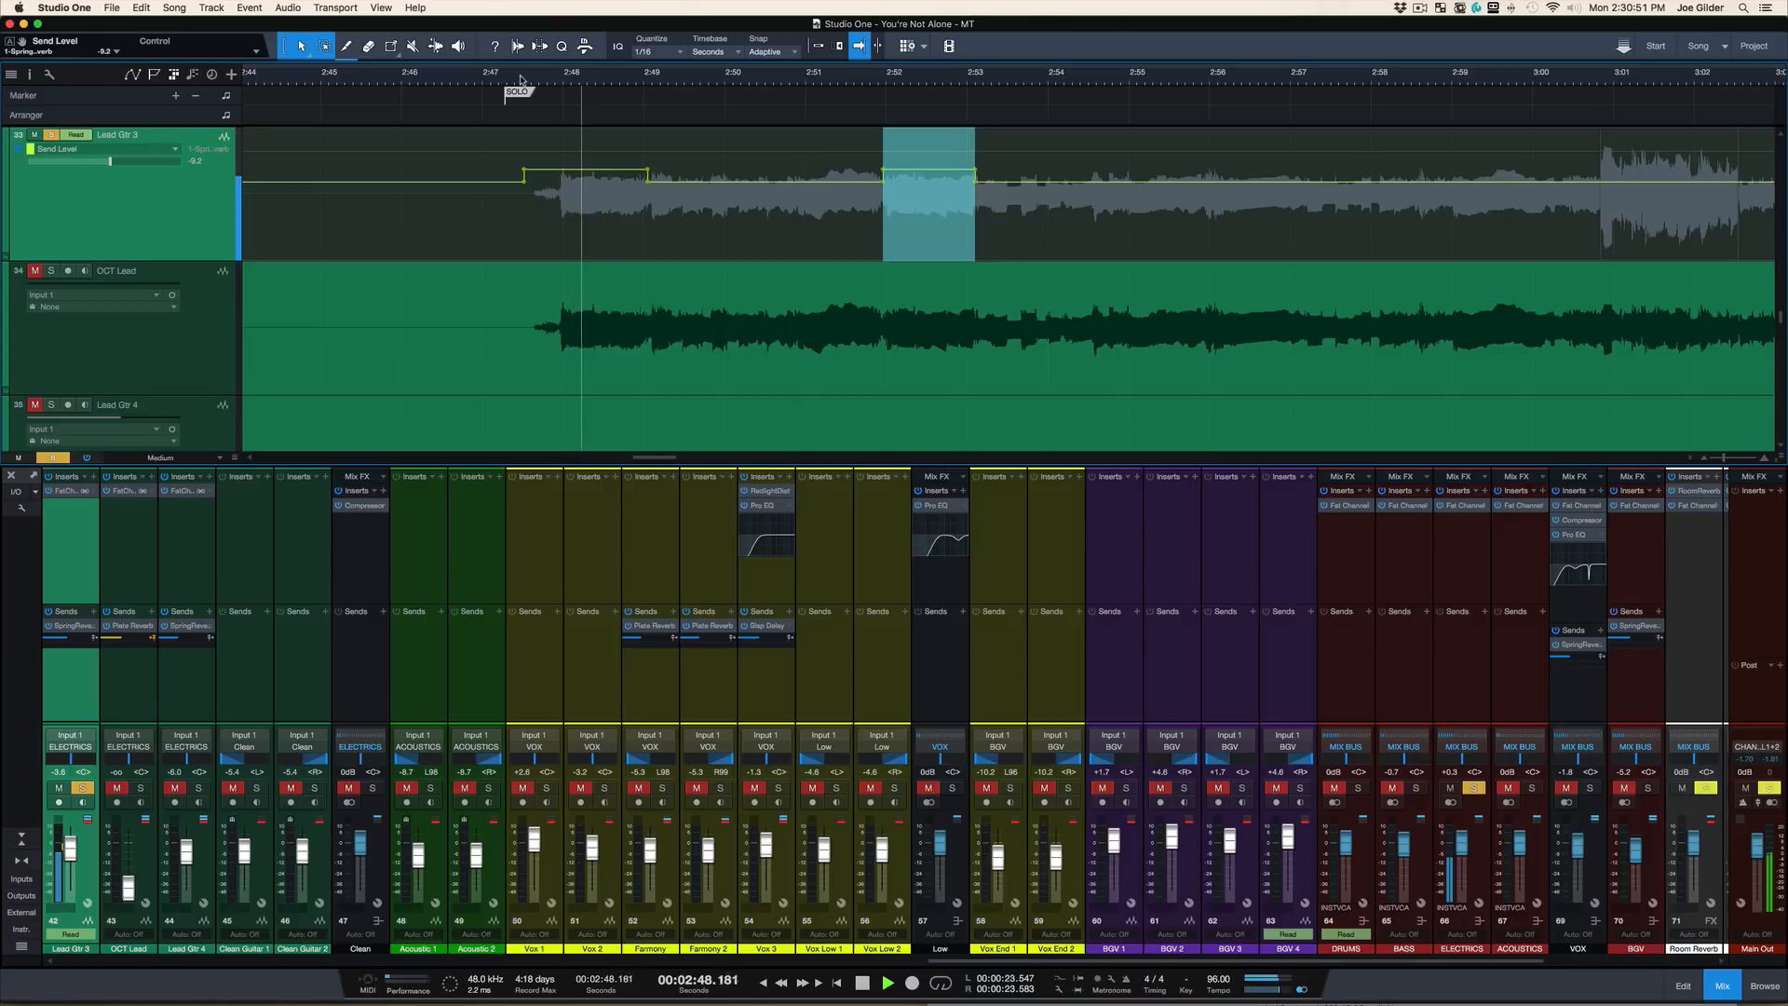
key(space)
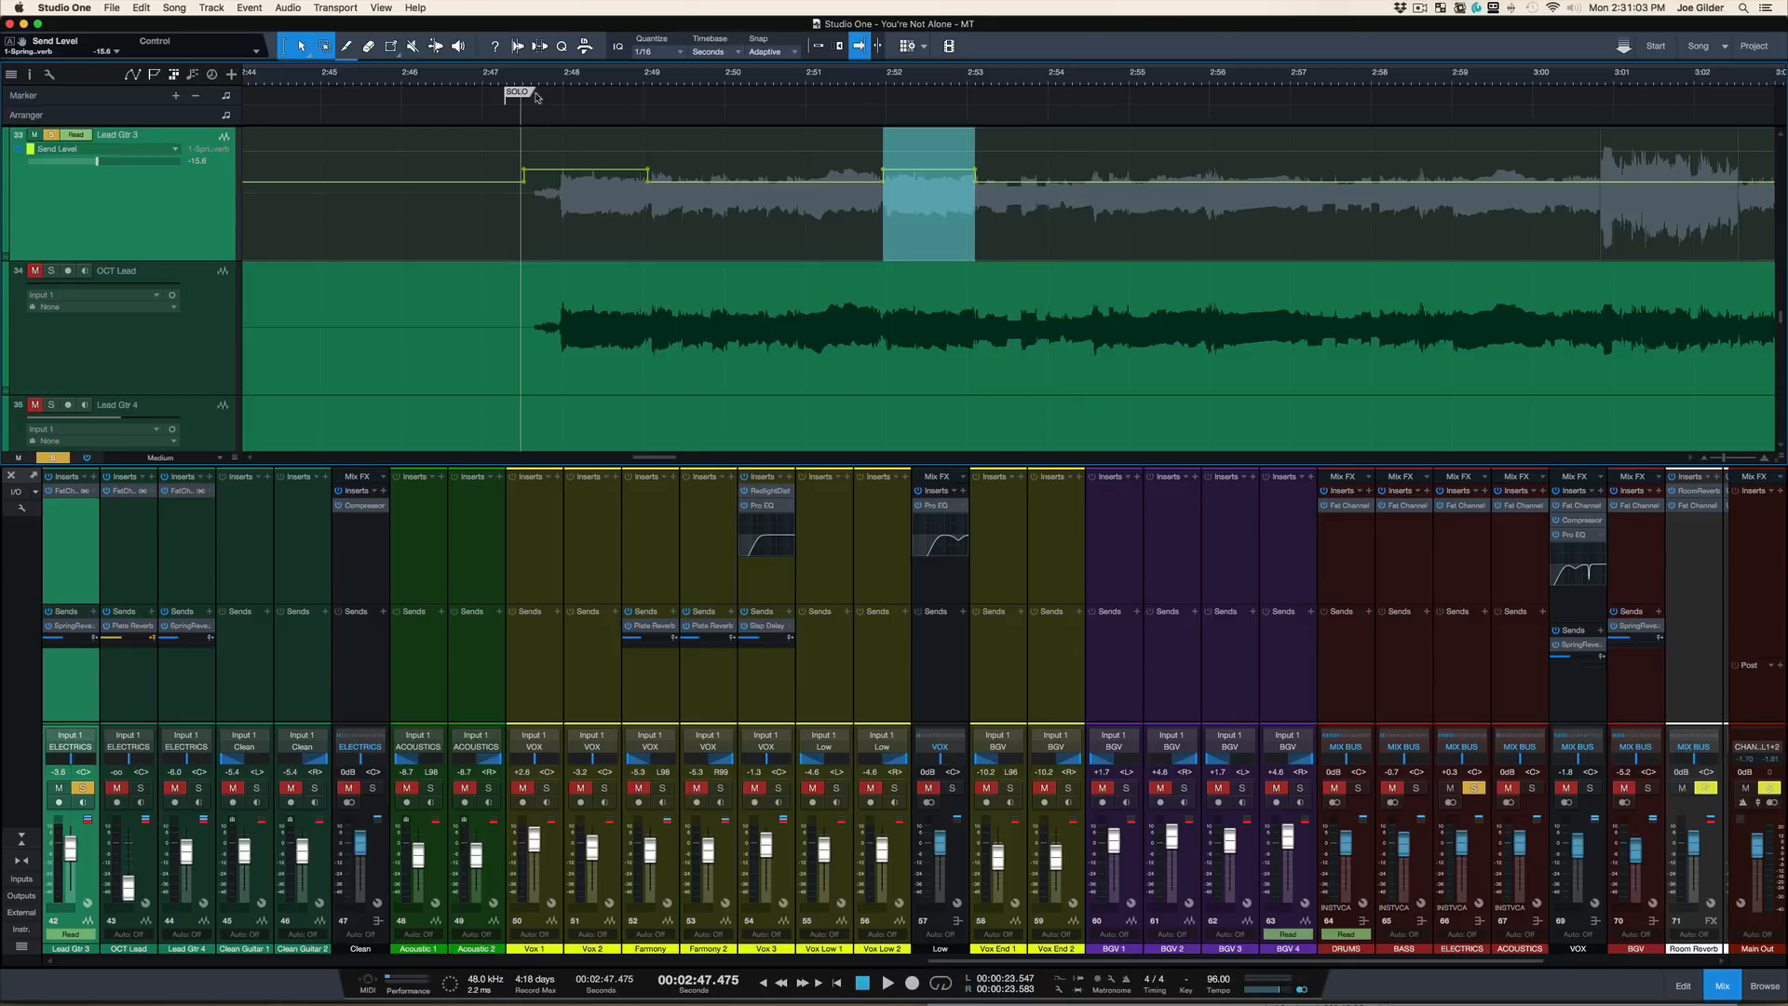
key(s)
key(s)
key(space)
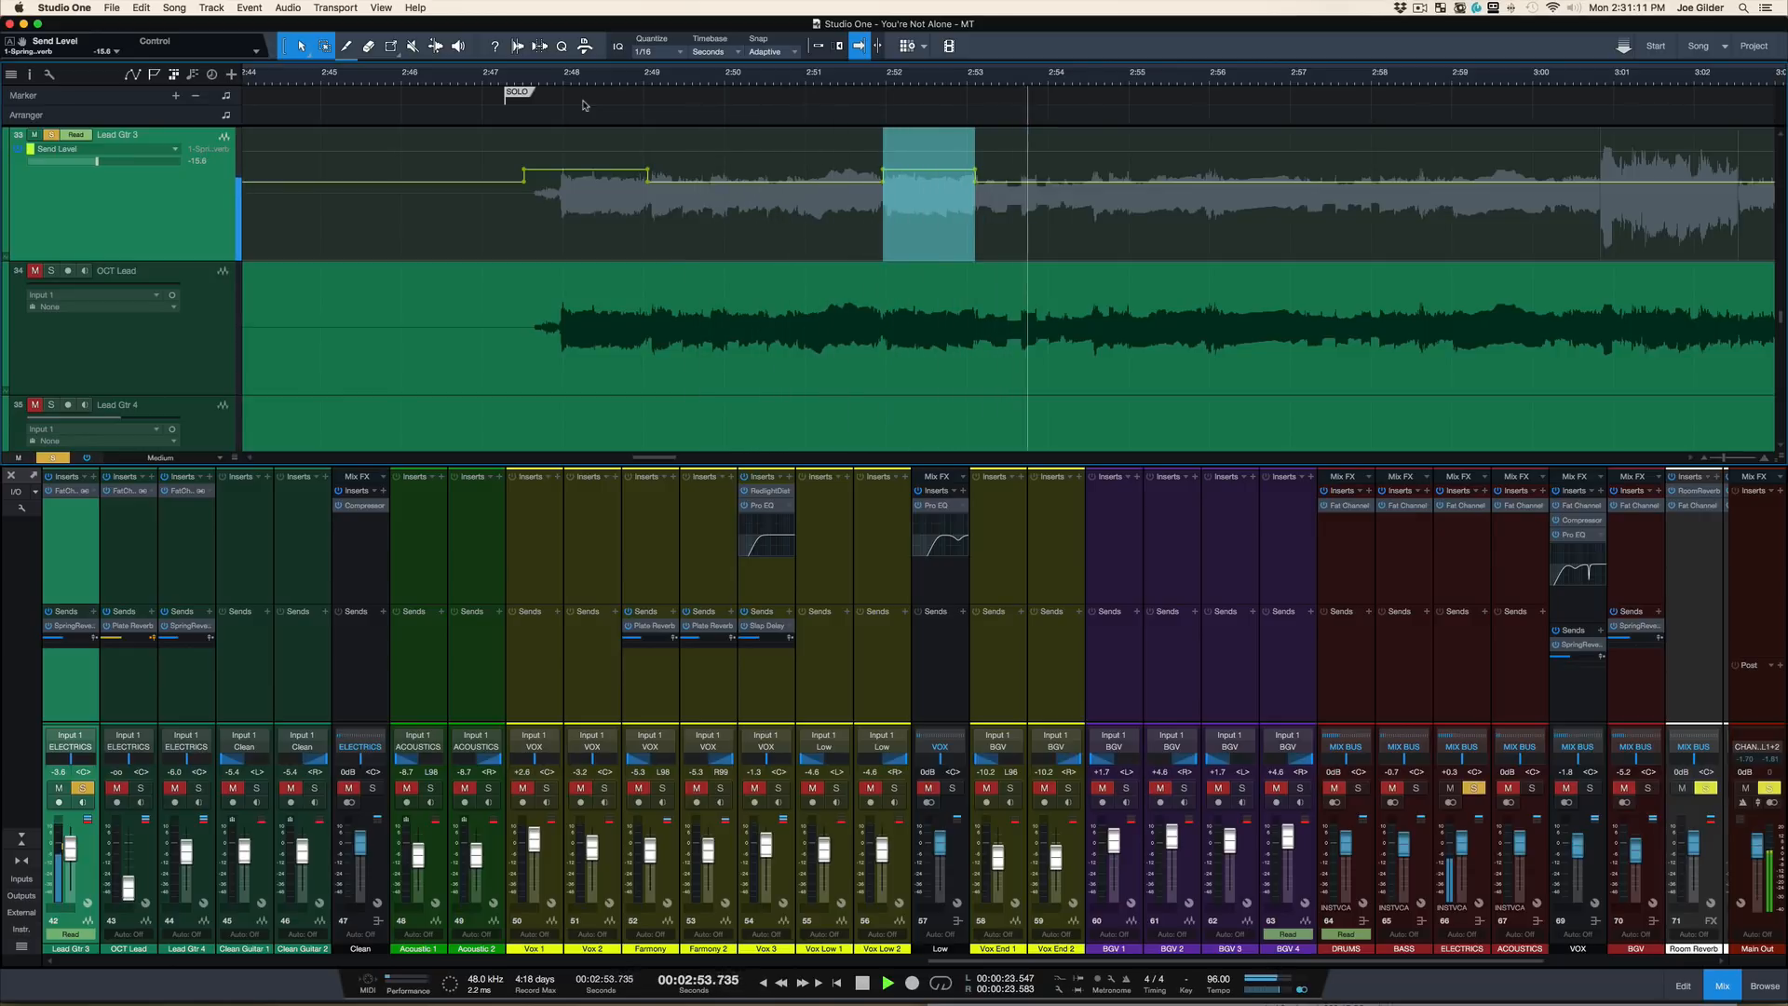
key(s)
key(space)
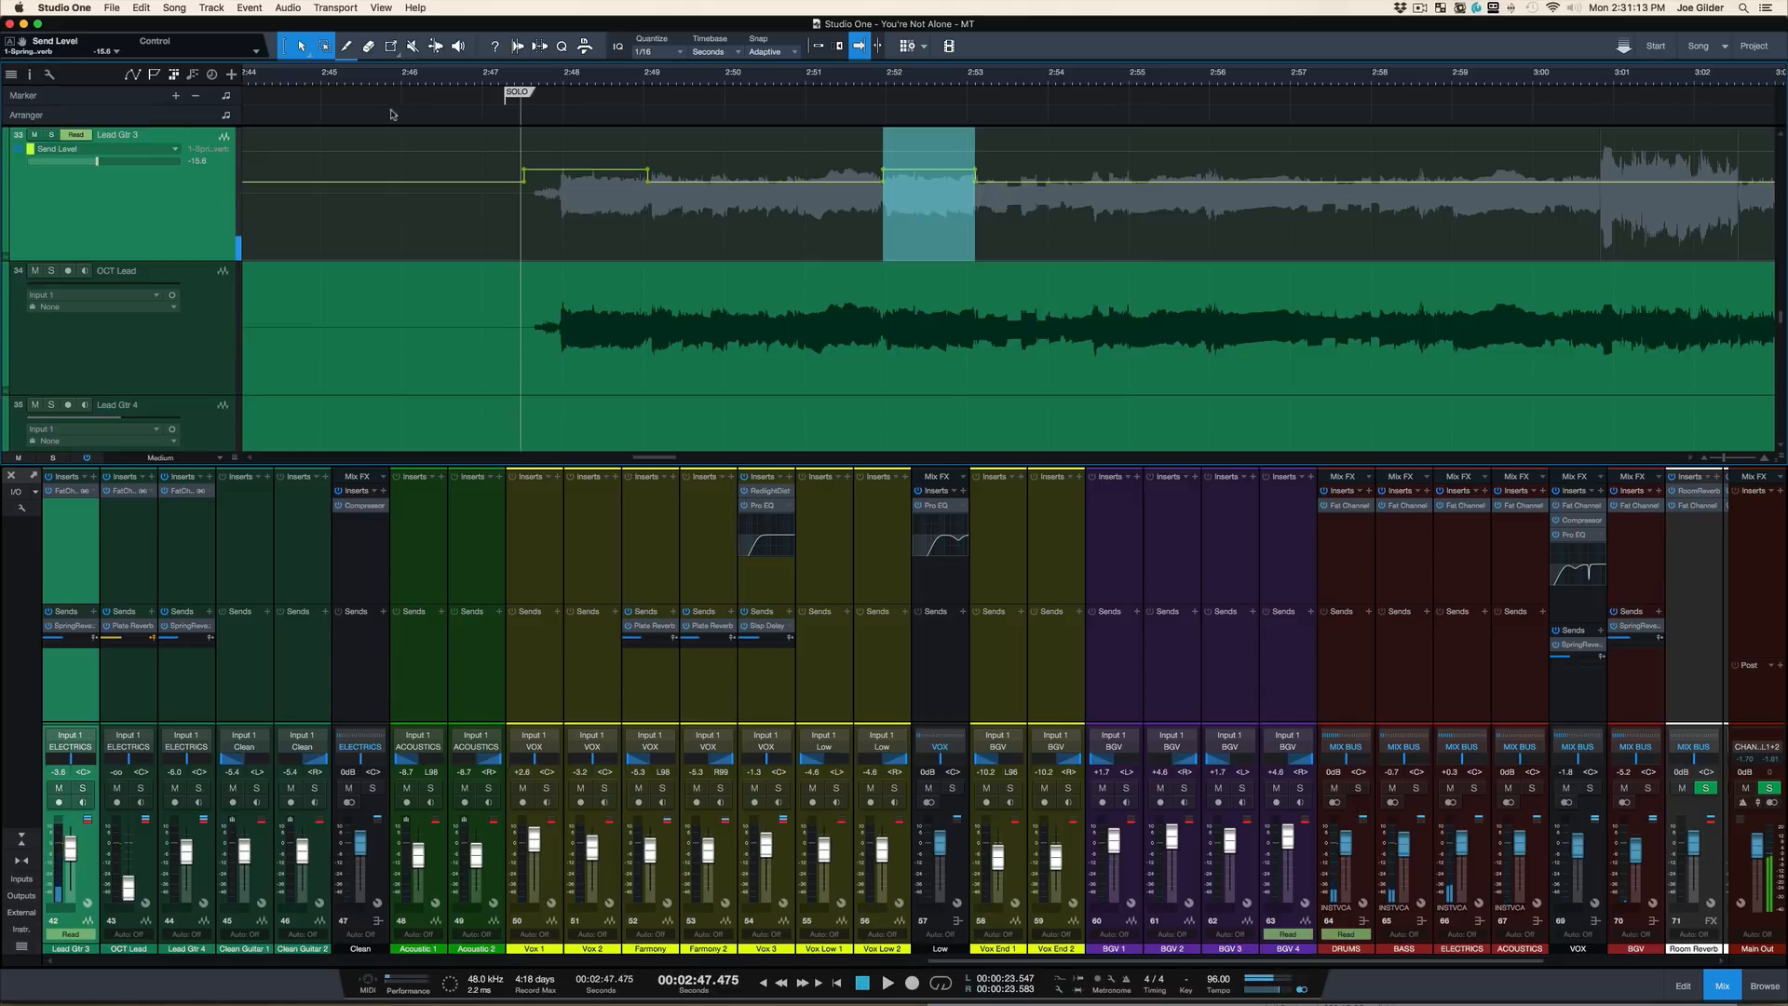
click(337, 80)
key(space)
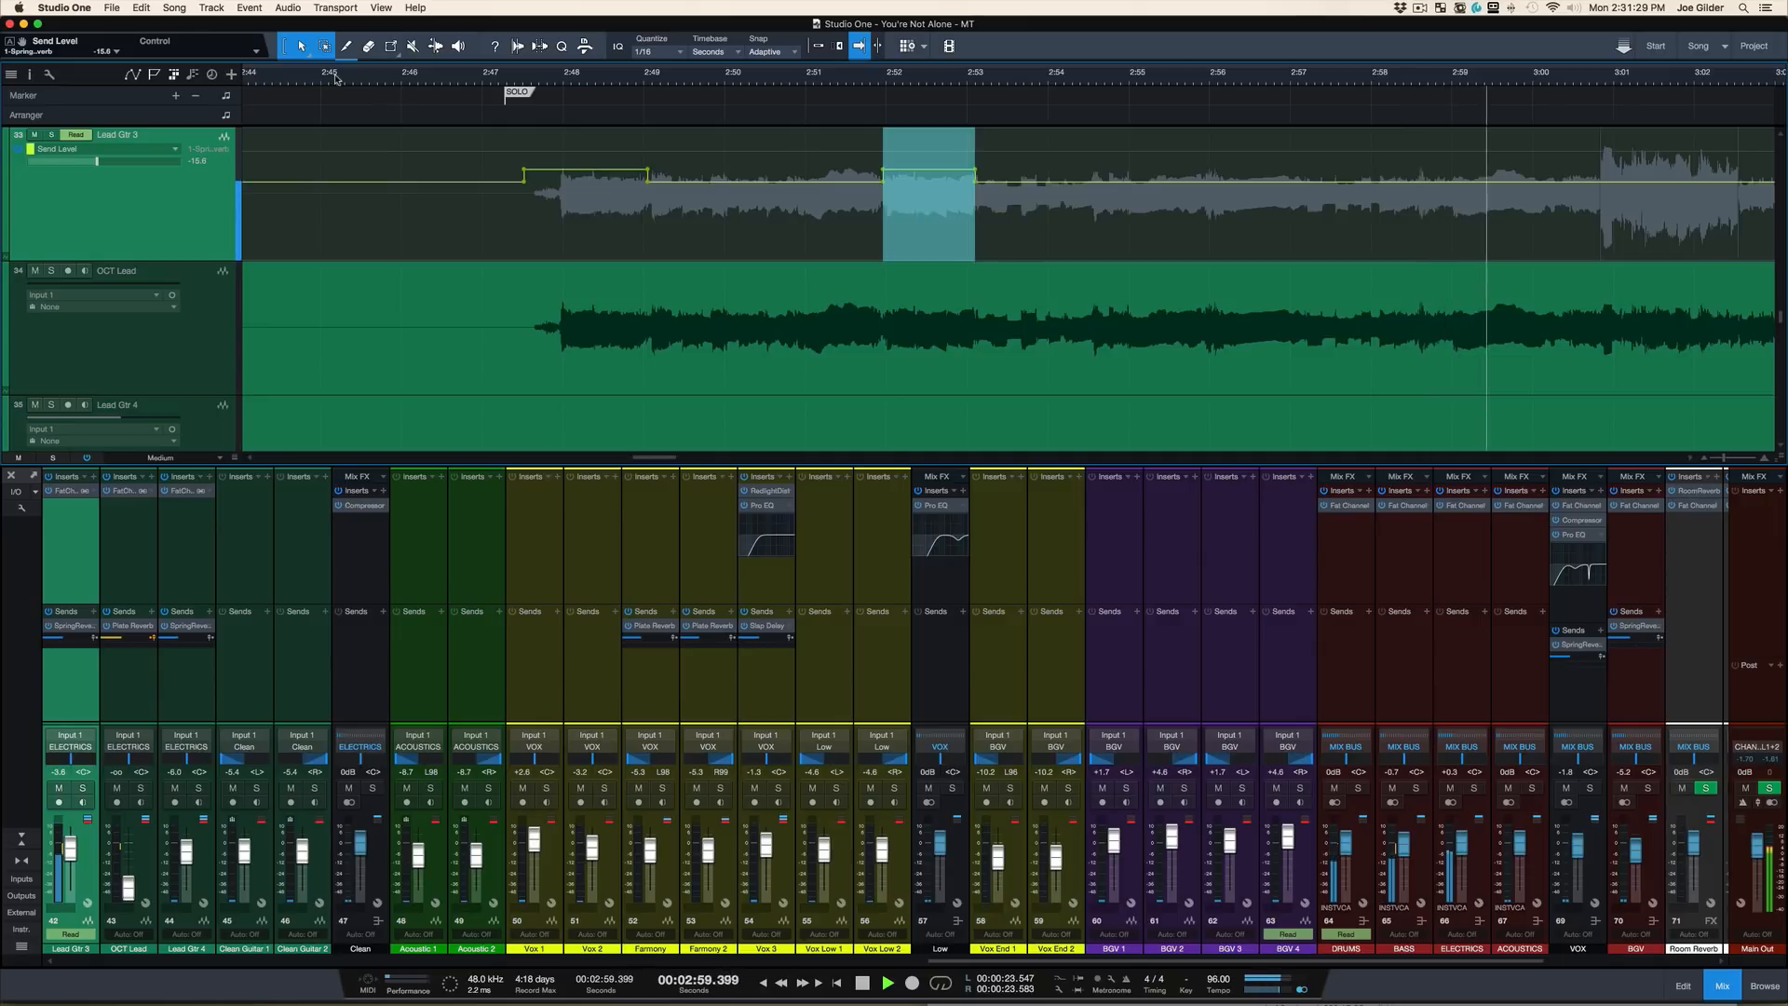
Step: Switch to TextEdit, delete the two remaining earbud notes from YNA NOTES, and return to Studio One to save the song
key(super+Tab)
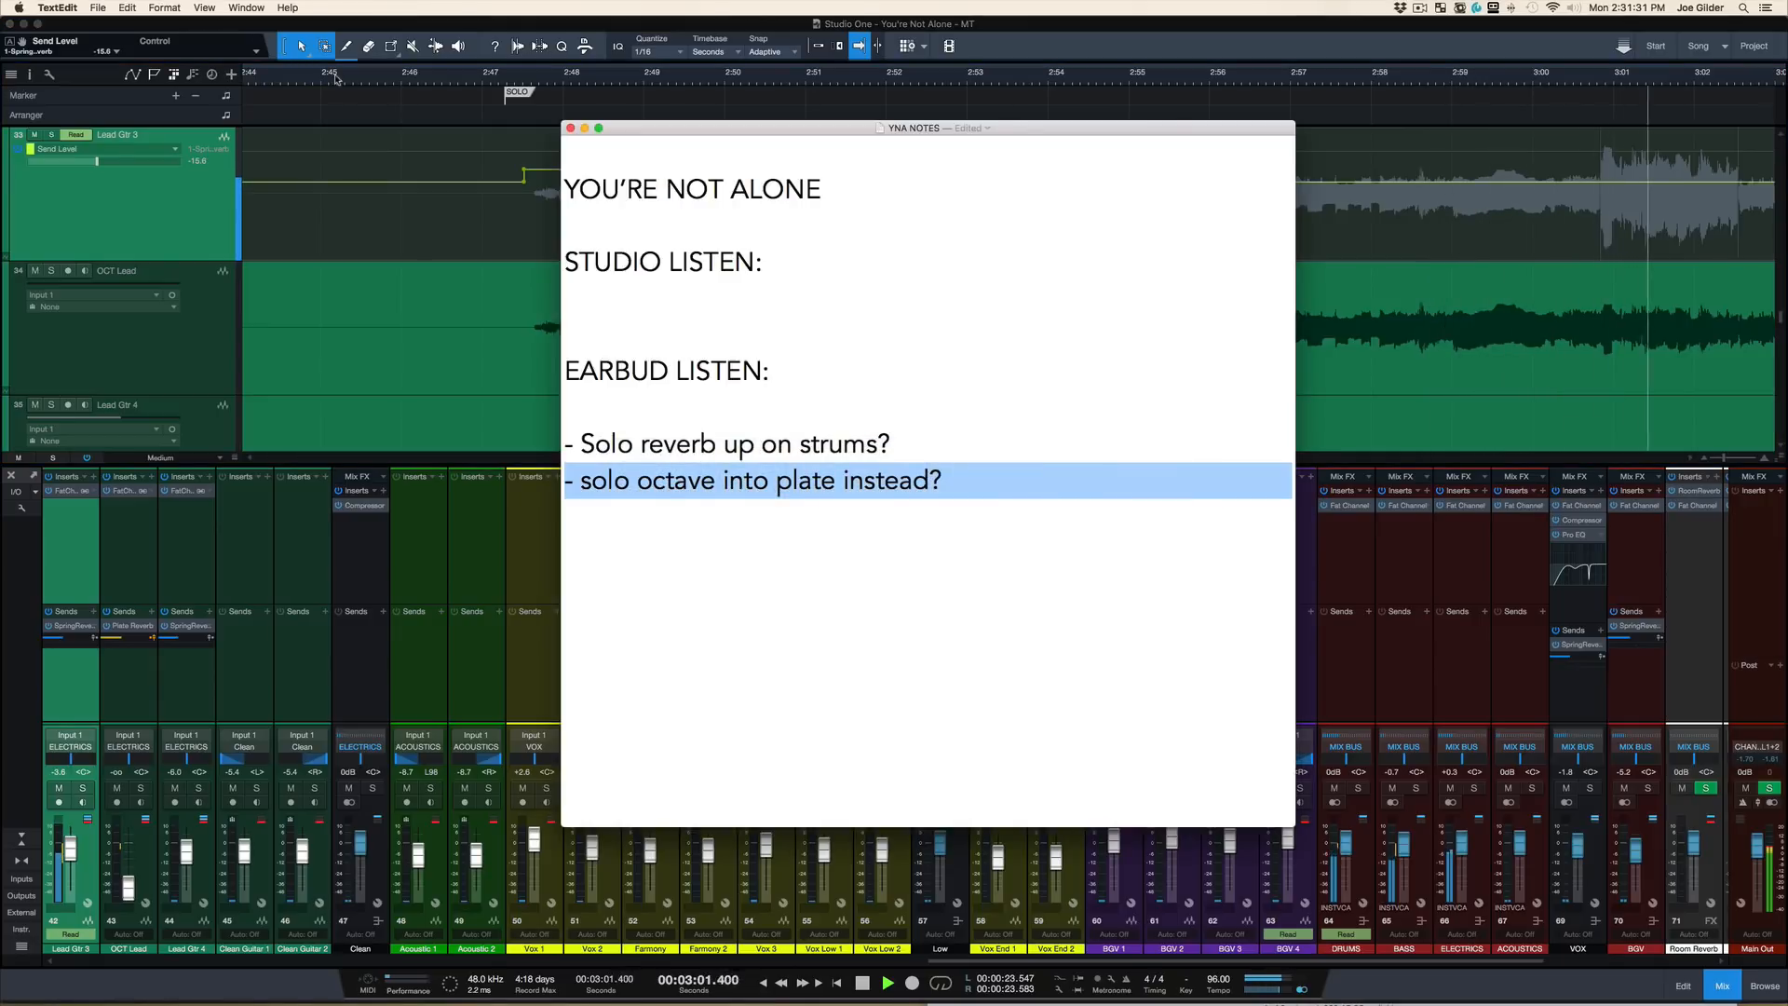
key(shift+Up)
key(BackSpace)
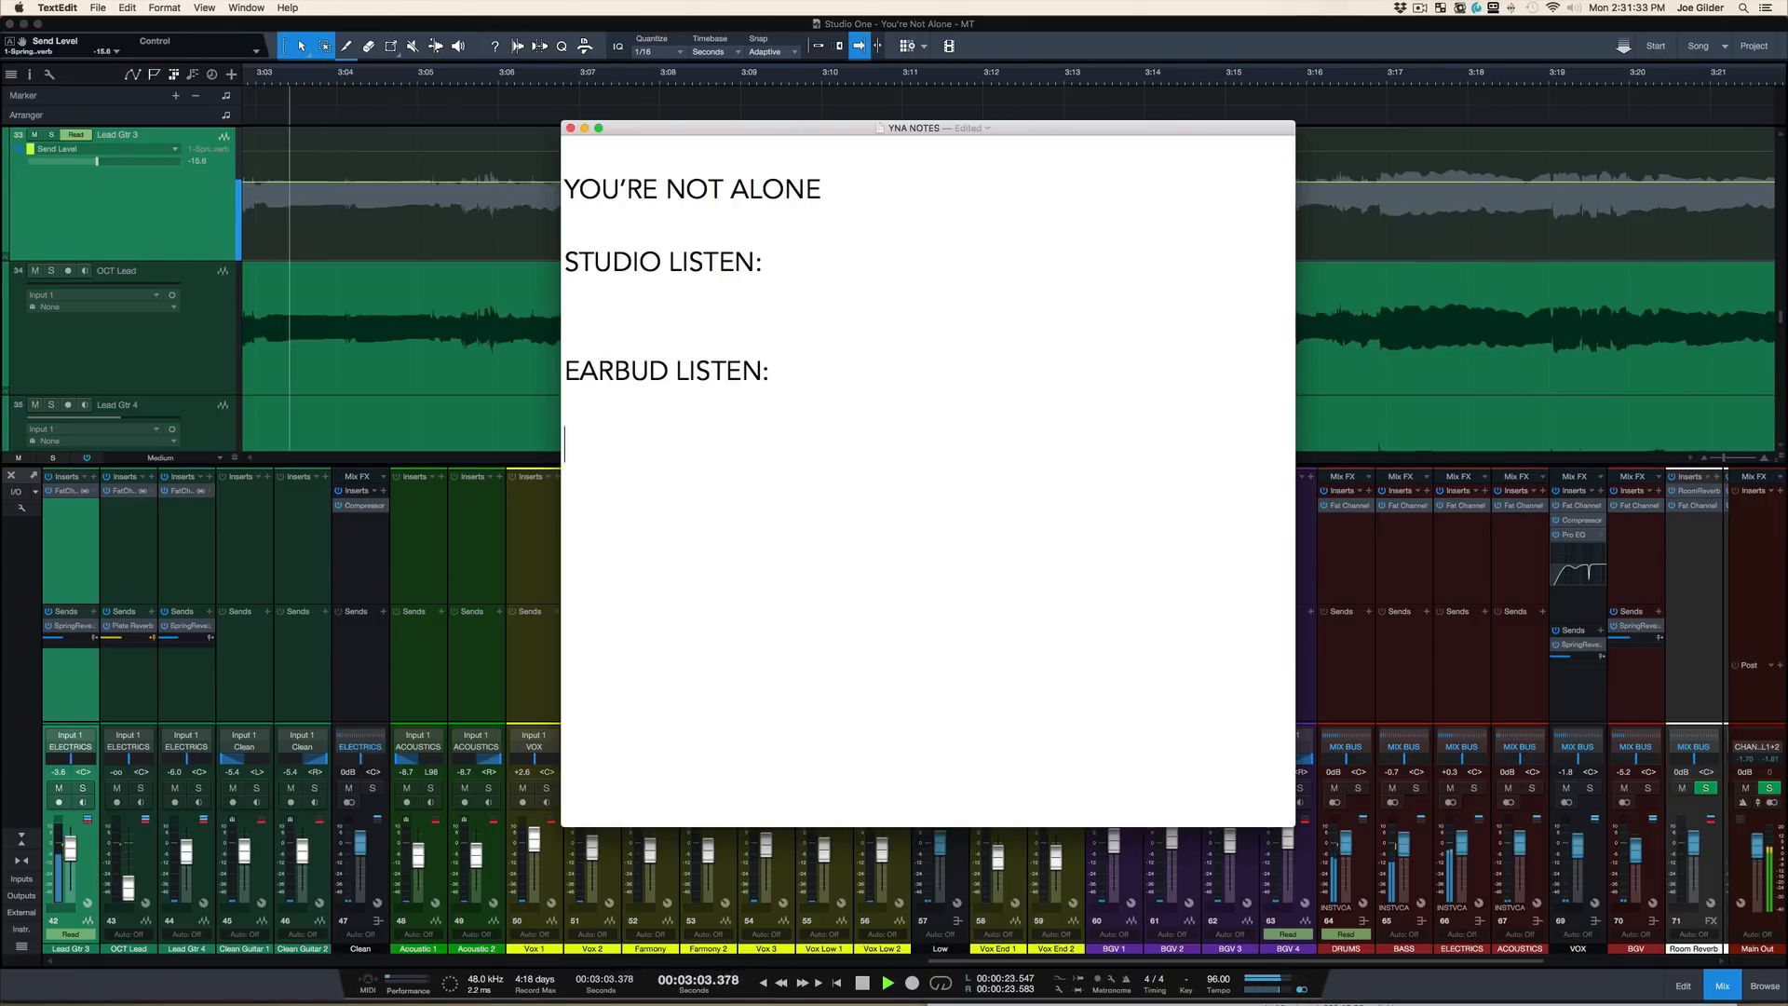
key(super+Tab)
key(super+s)
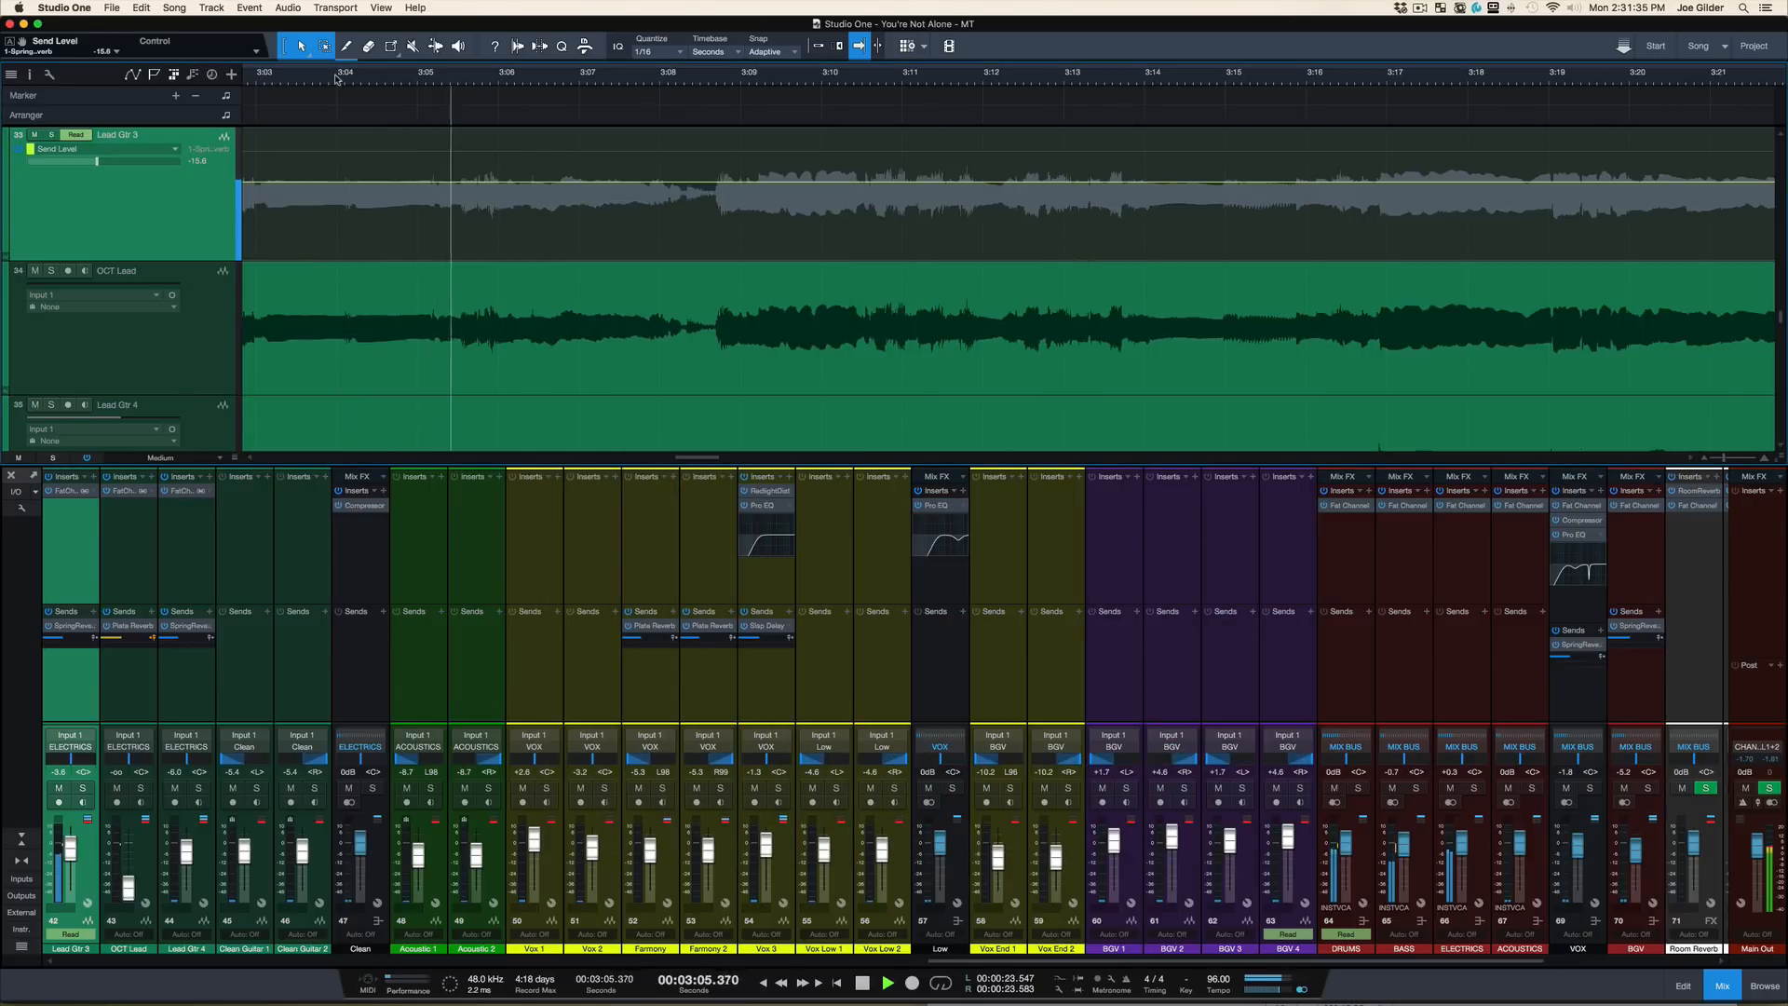
click(1422, 9)
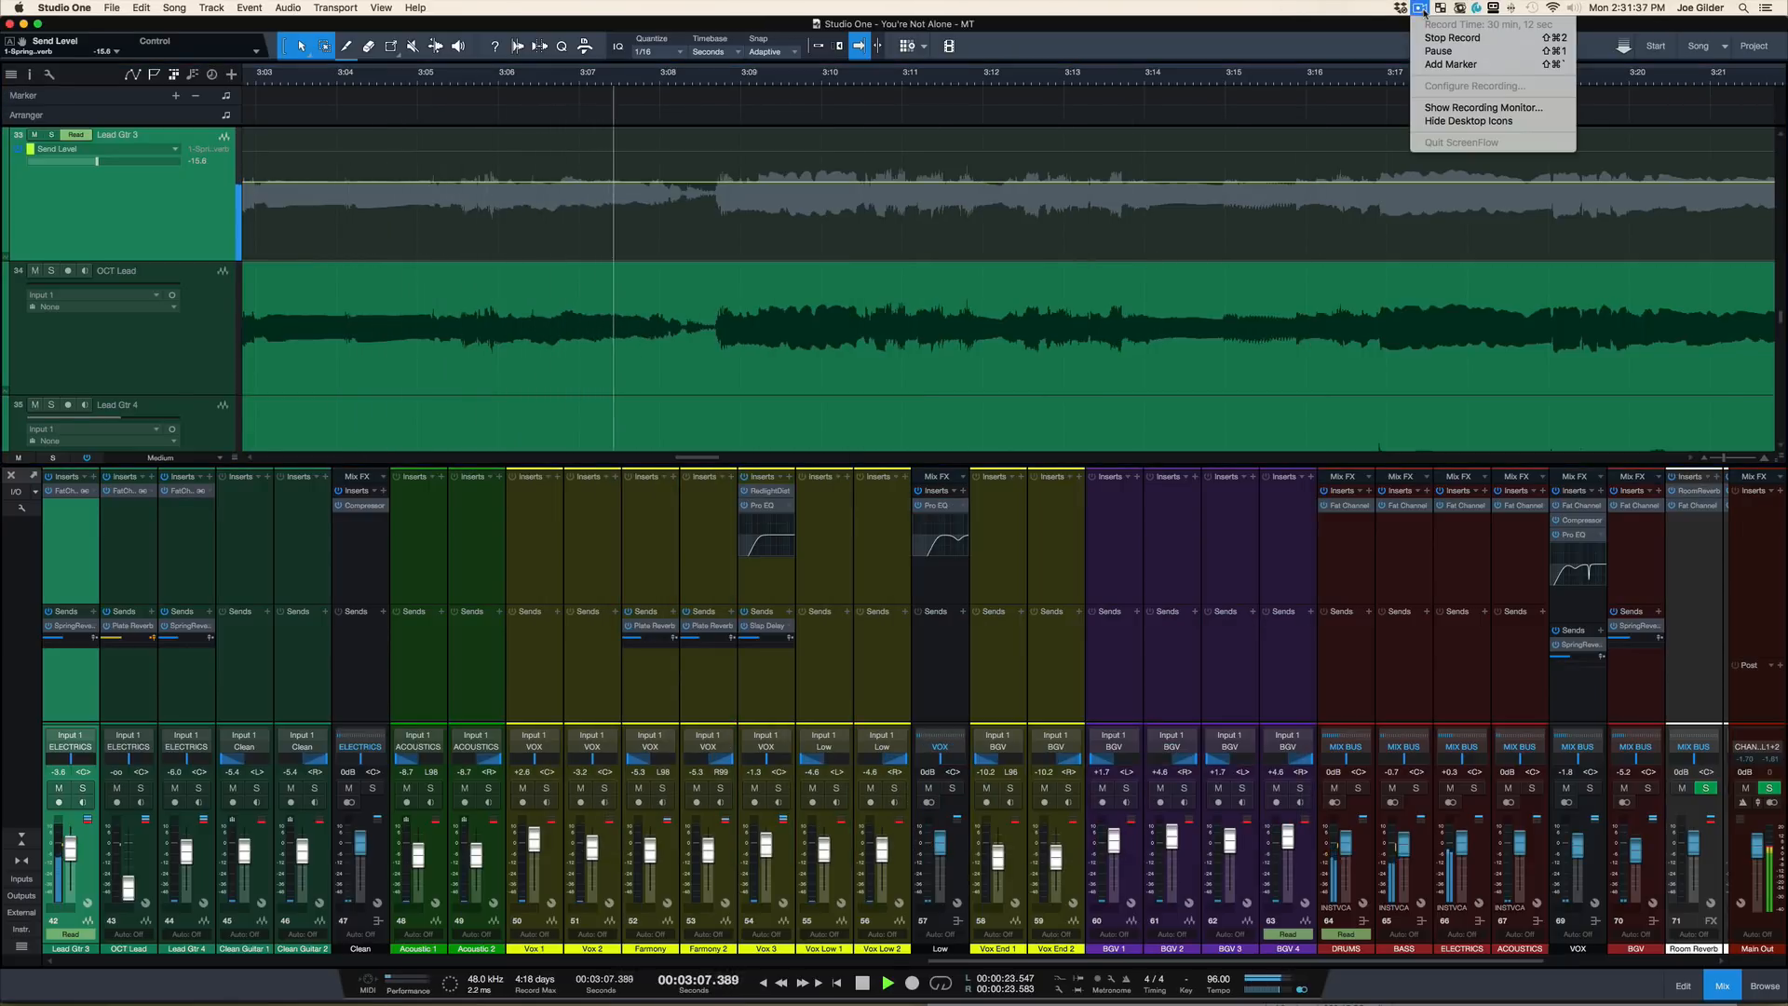
click(1423, 11)
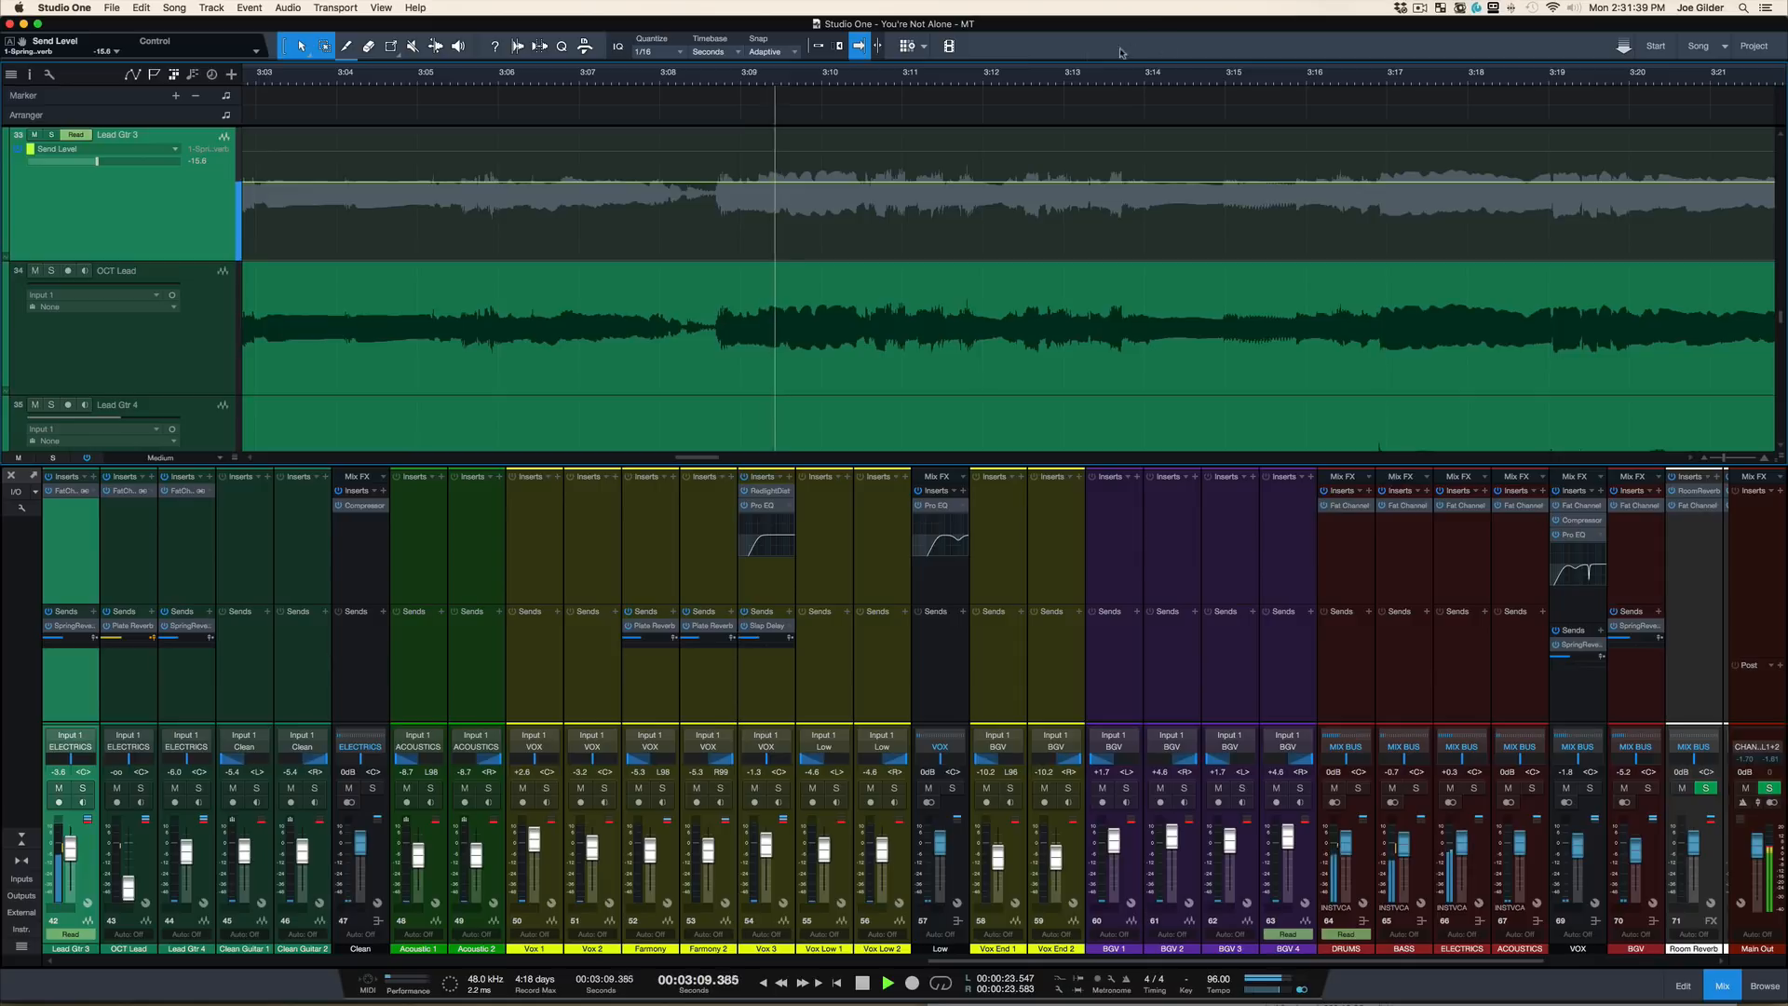
Step: Stop playback, hide the mixer console and bring the You're Not Alone mix print track into view across the whole song
drag(992, 72, 995, 14)
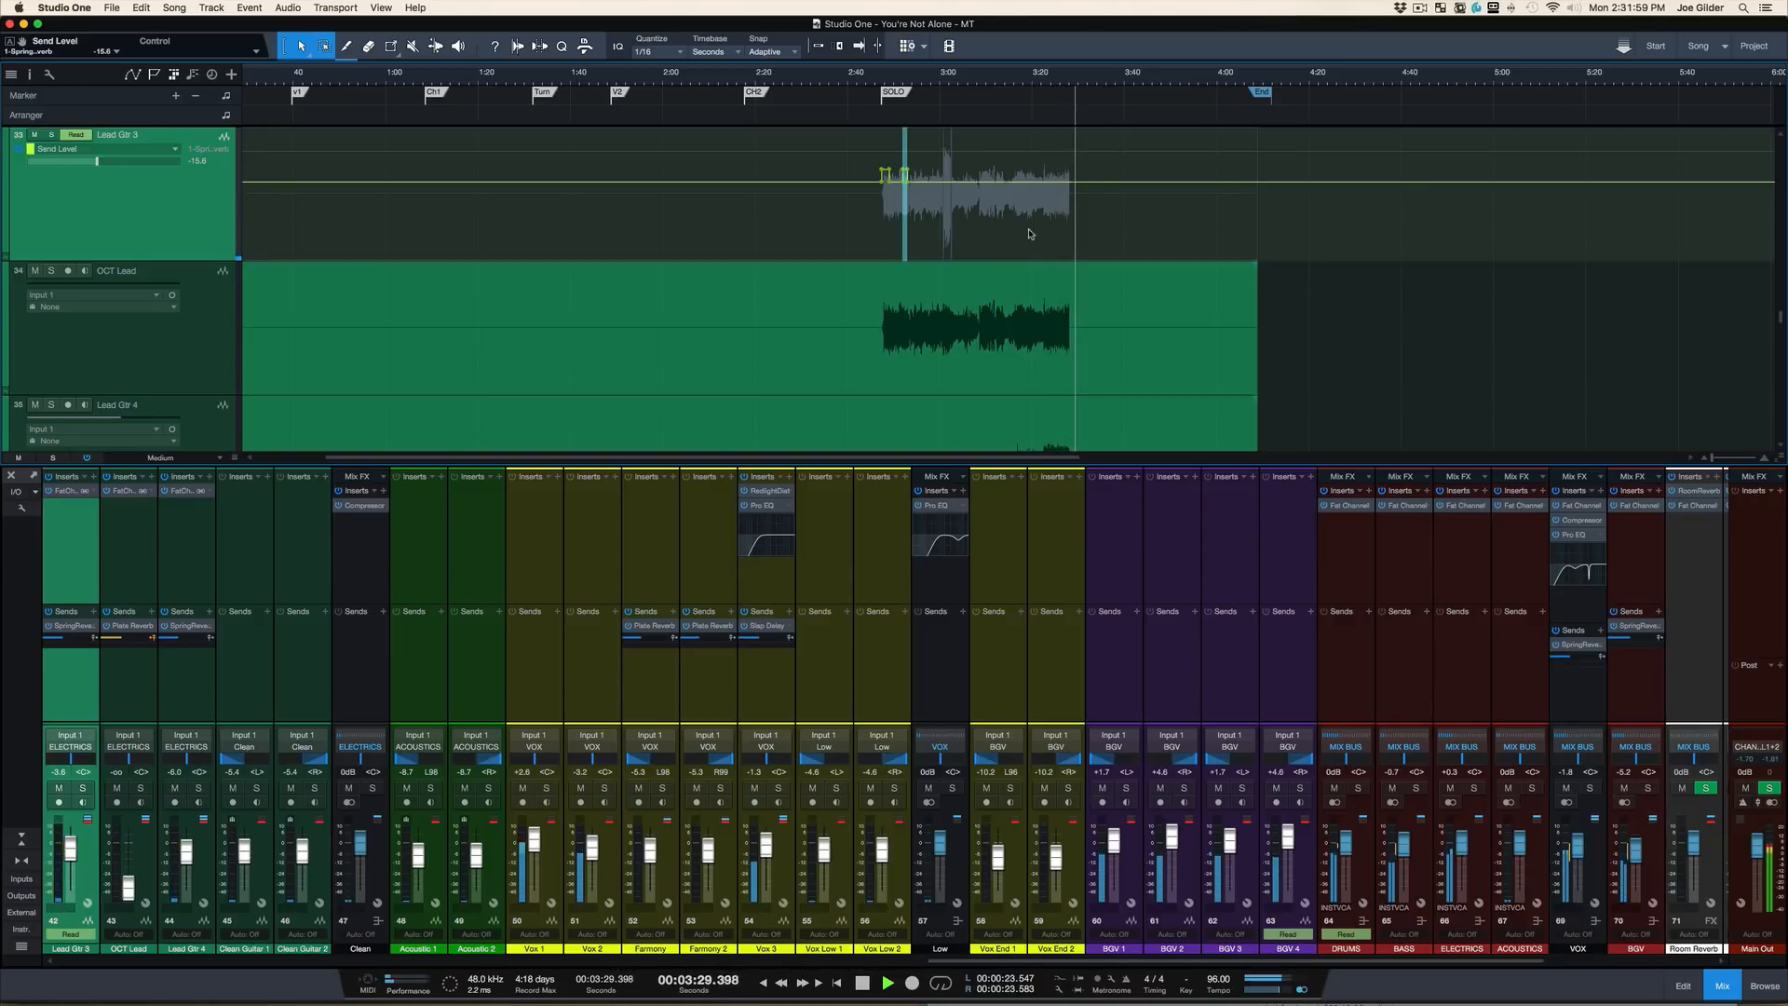
key(space)
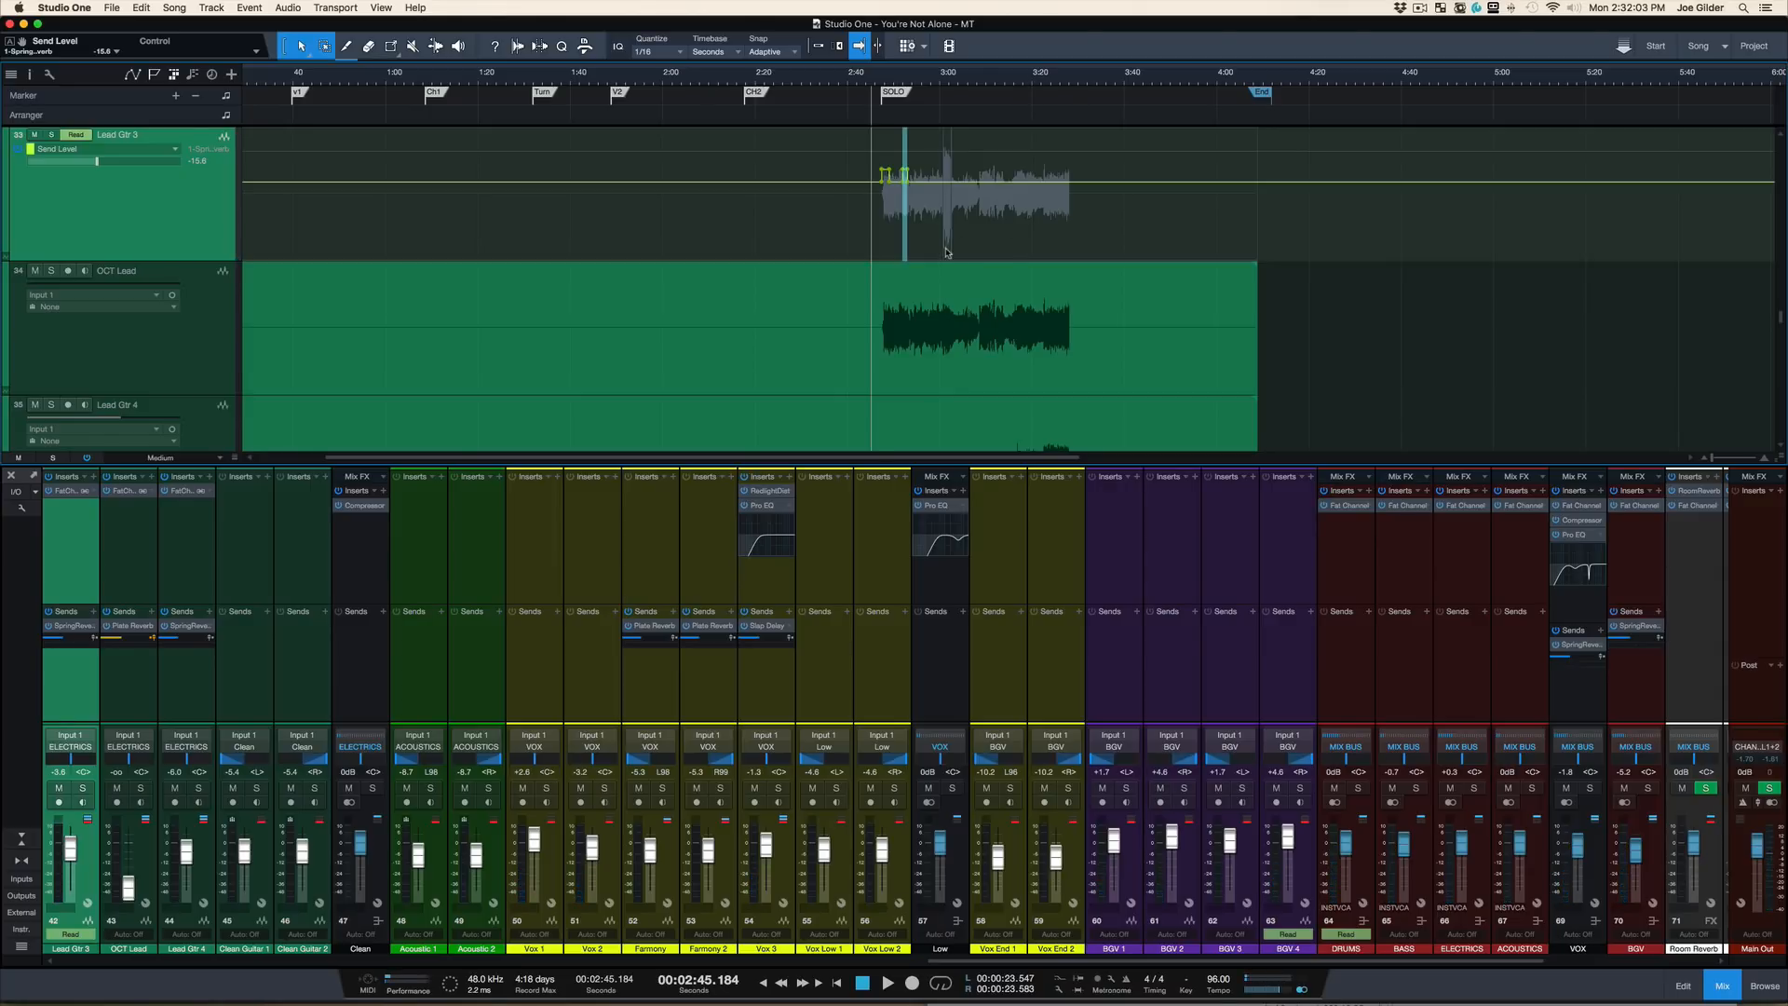
key(F3)
key(F3)
key(F3)
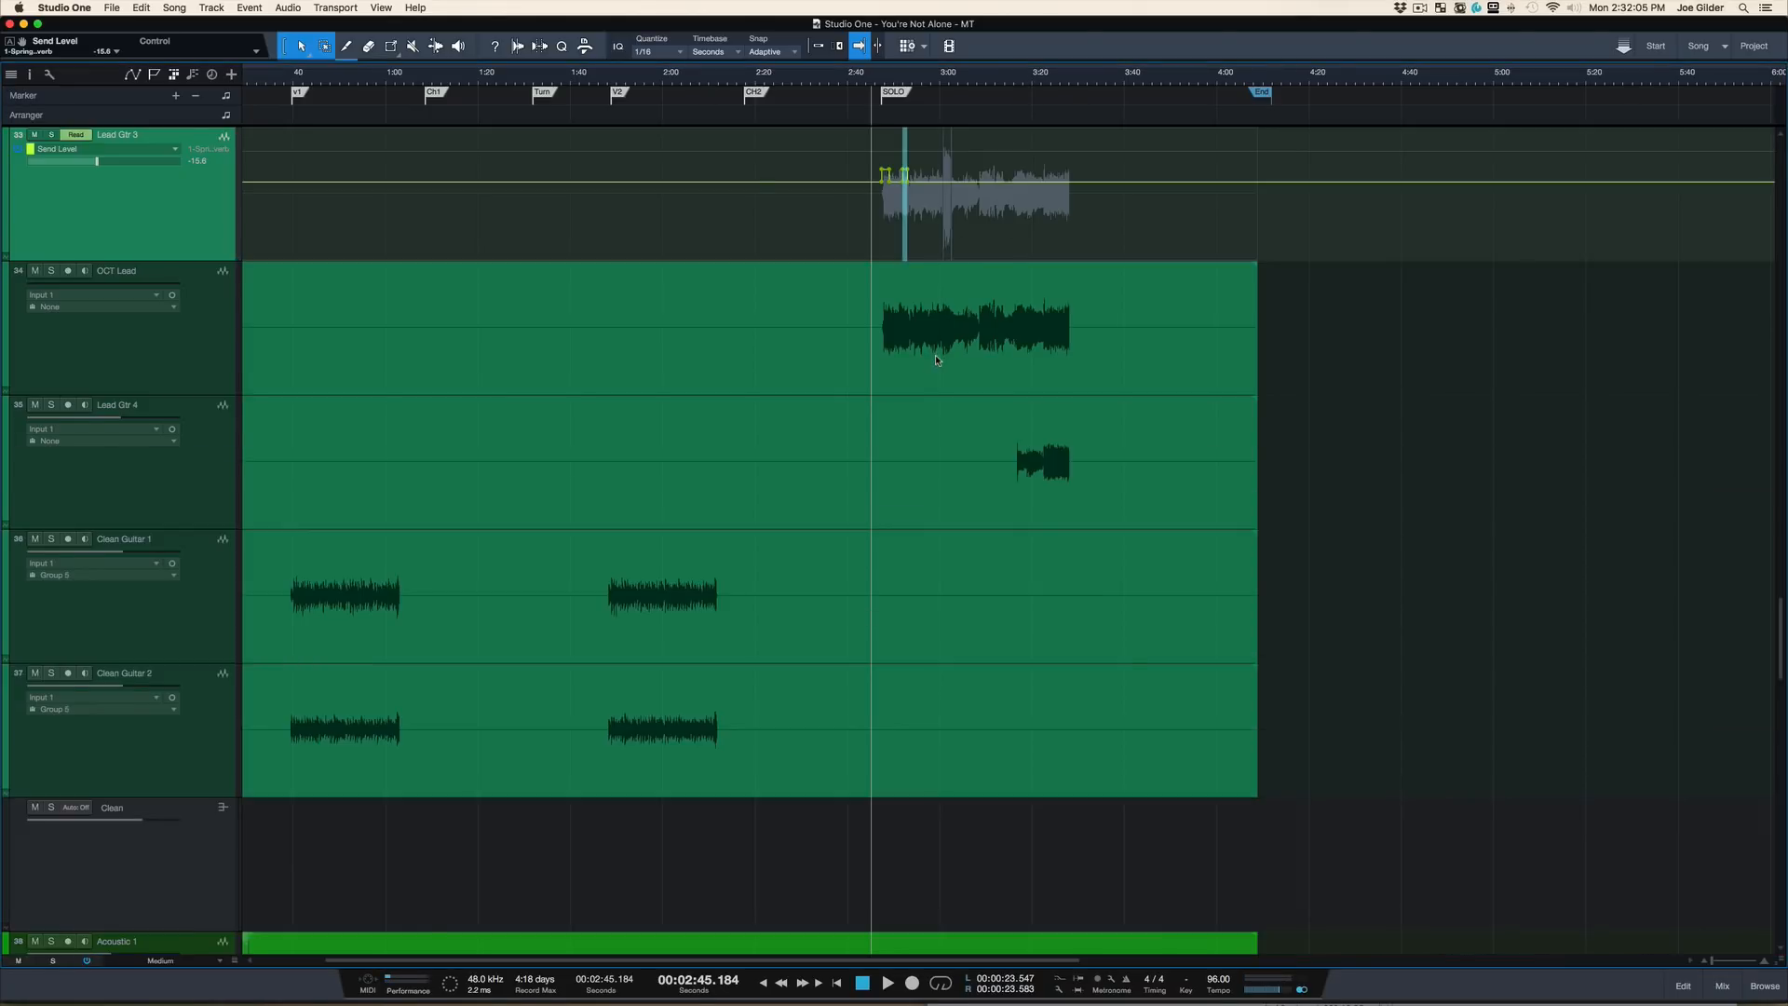
scroll(935, 354, down, 15)
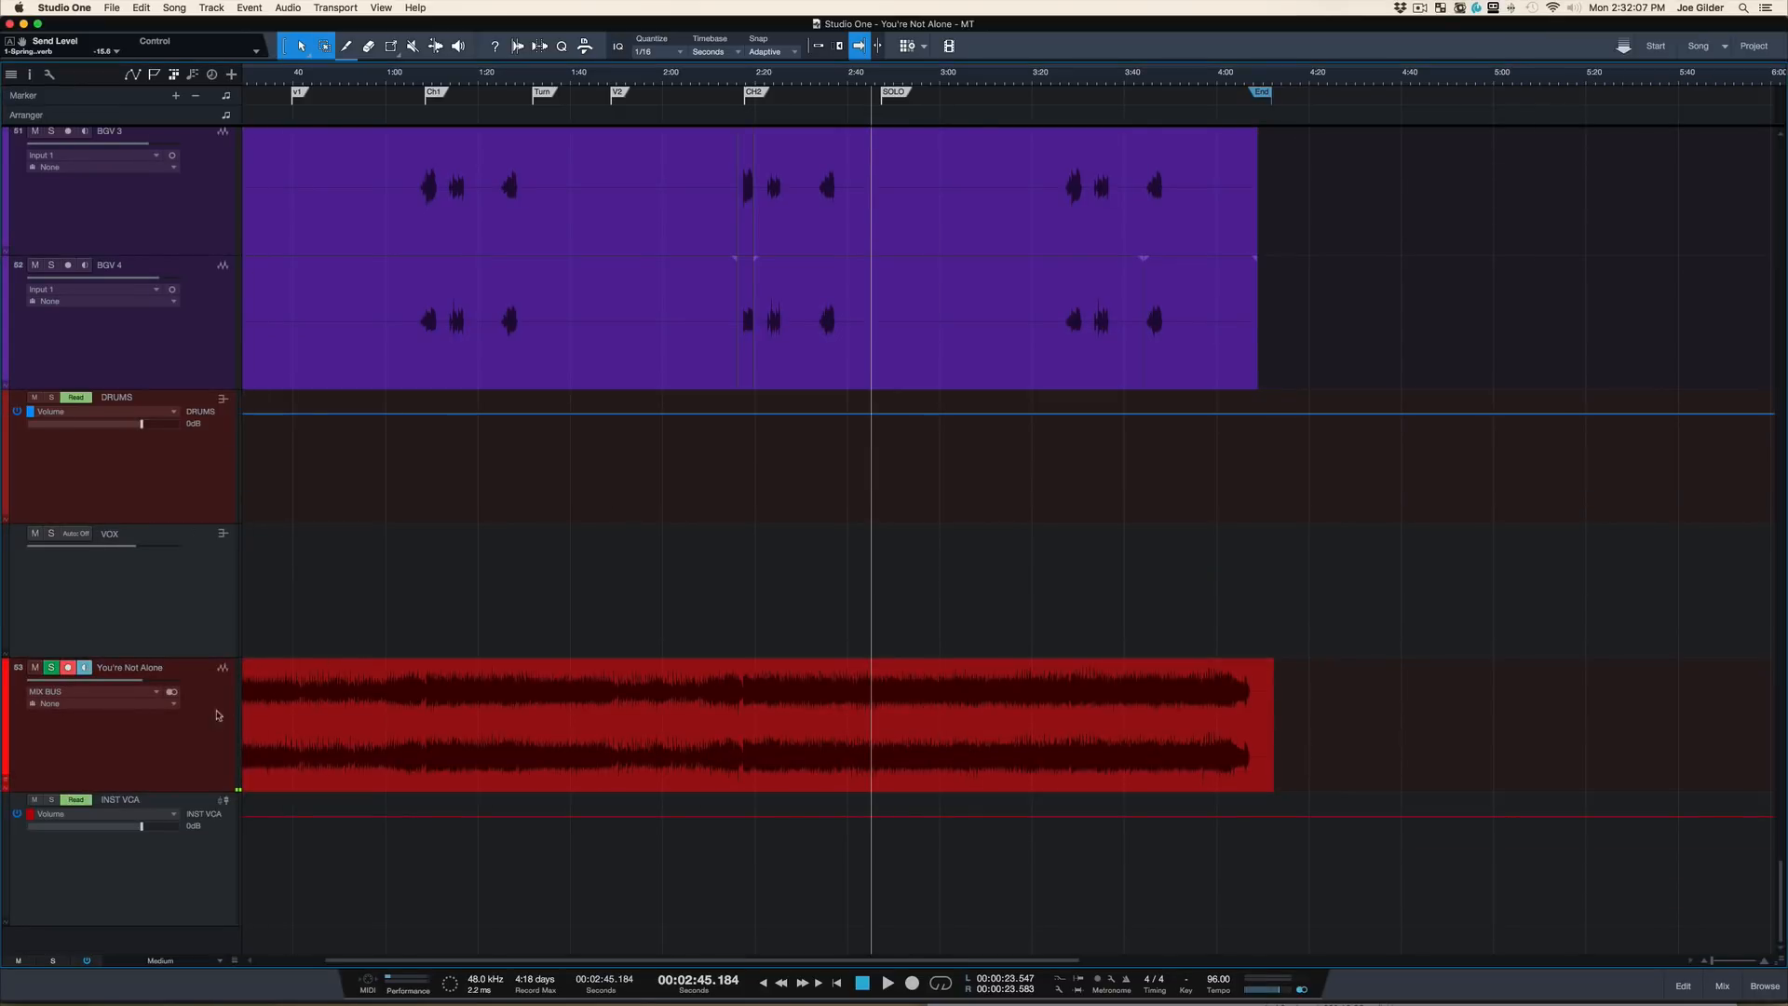
key(w)
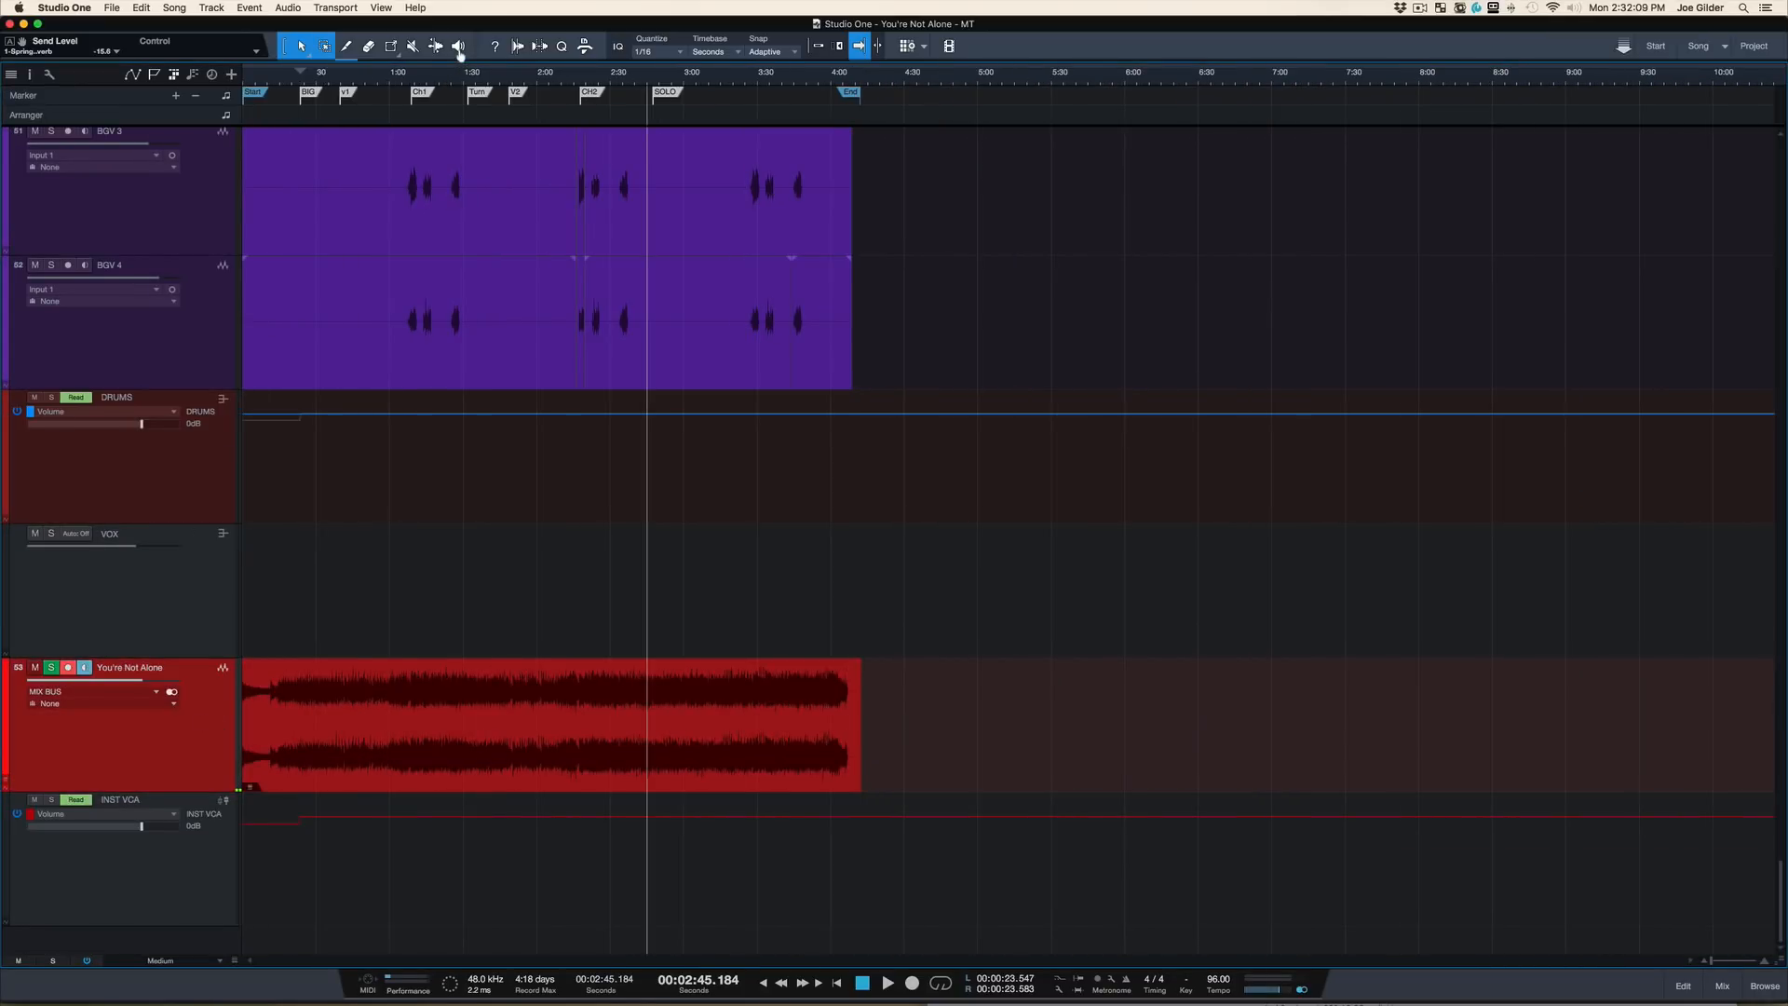
Step: Play the current mix from about 3:24 and stop with the cursor at about 3:27
click(743, 88)
key(space)
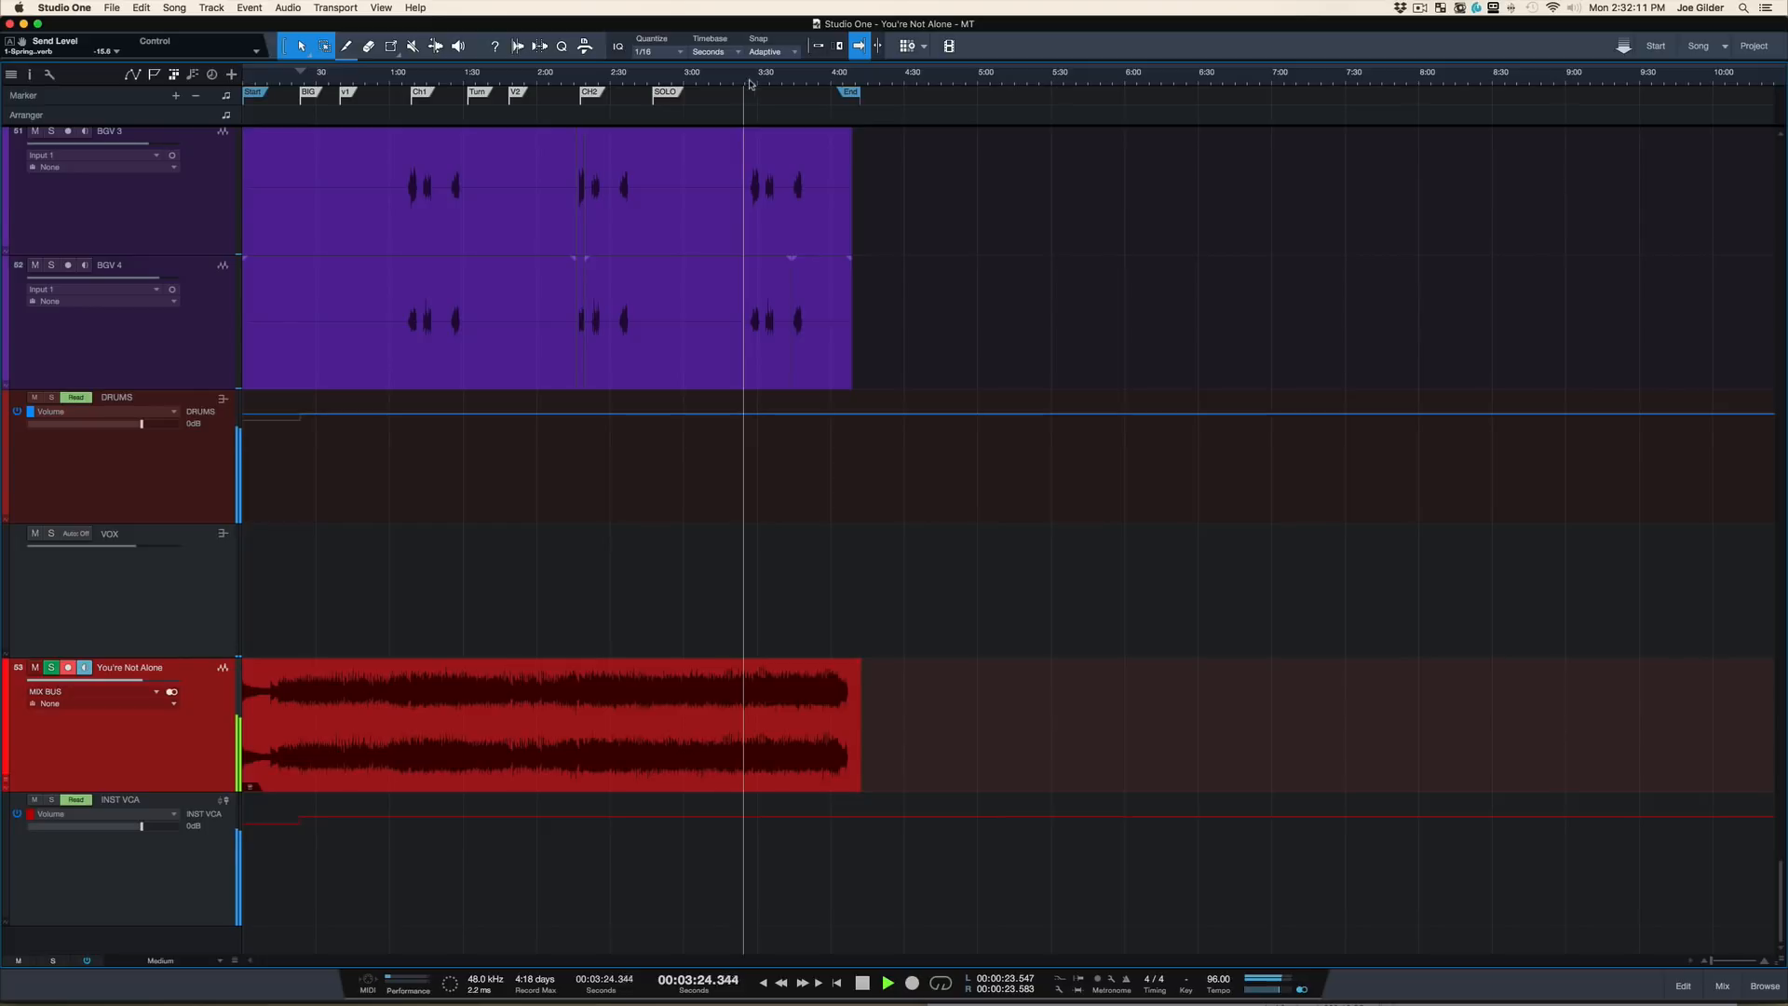
key(e)
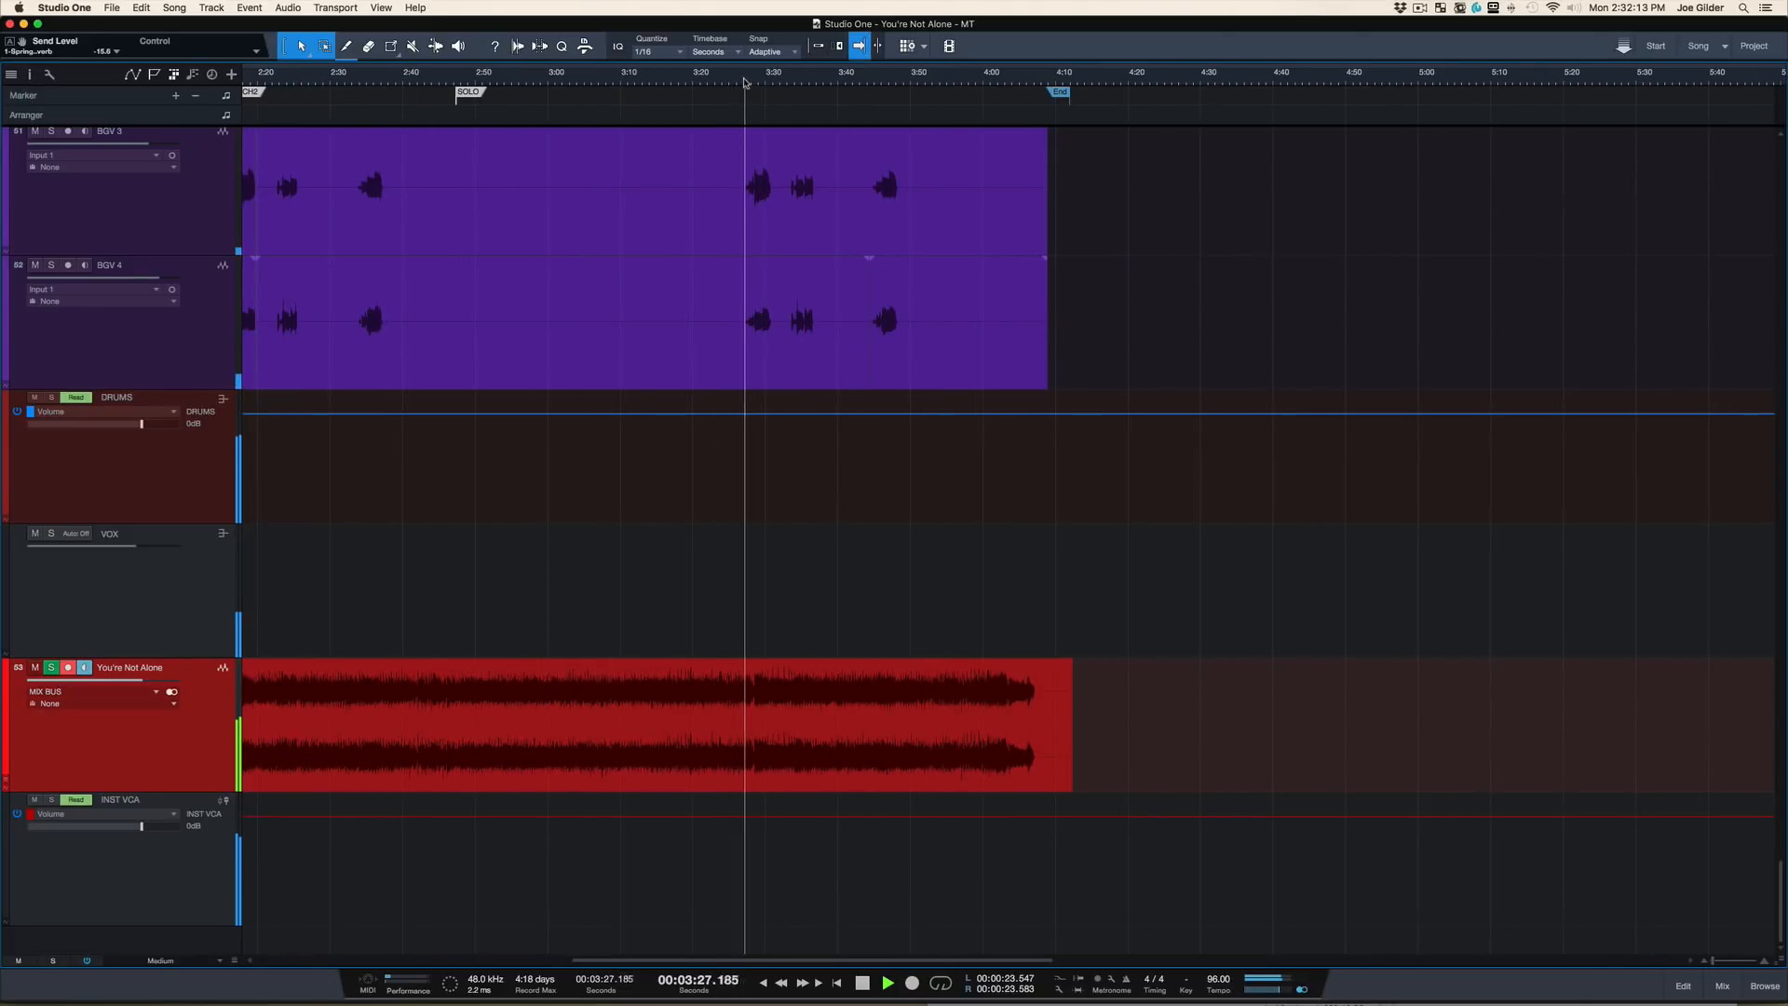
key(f)
key(space)
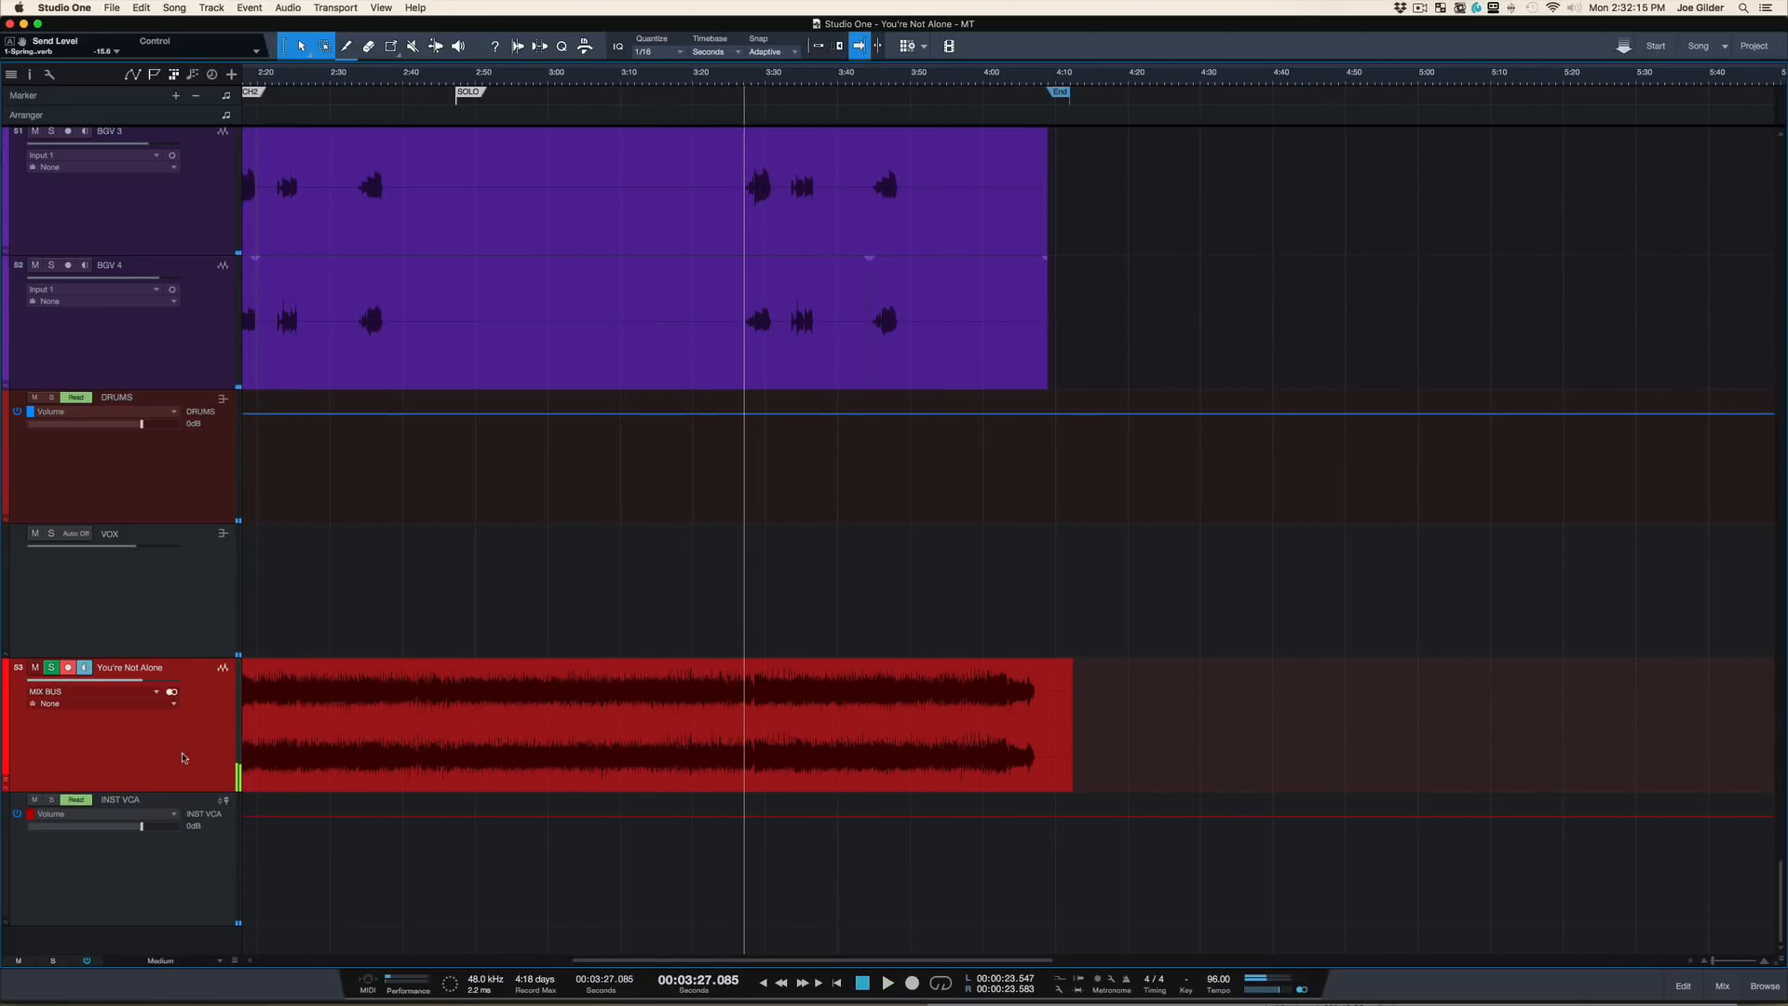
Step: Show the inspector for the You're Not Alone track and switch its layer to Mix 1
key(F4)
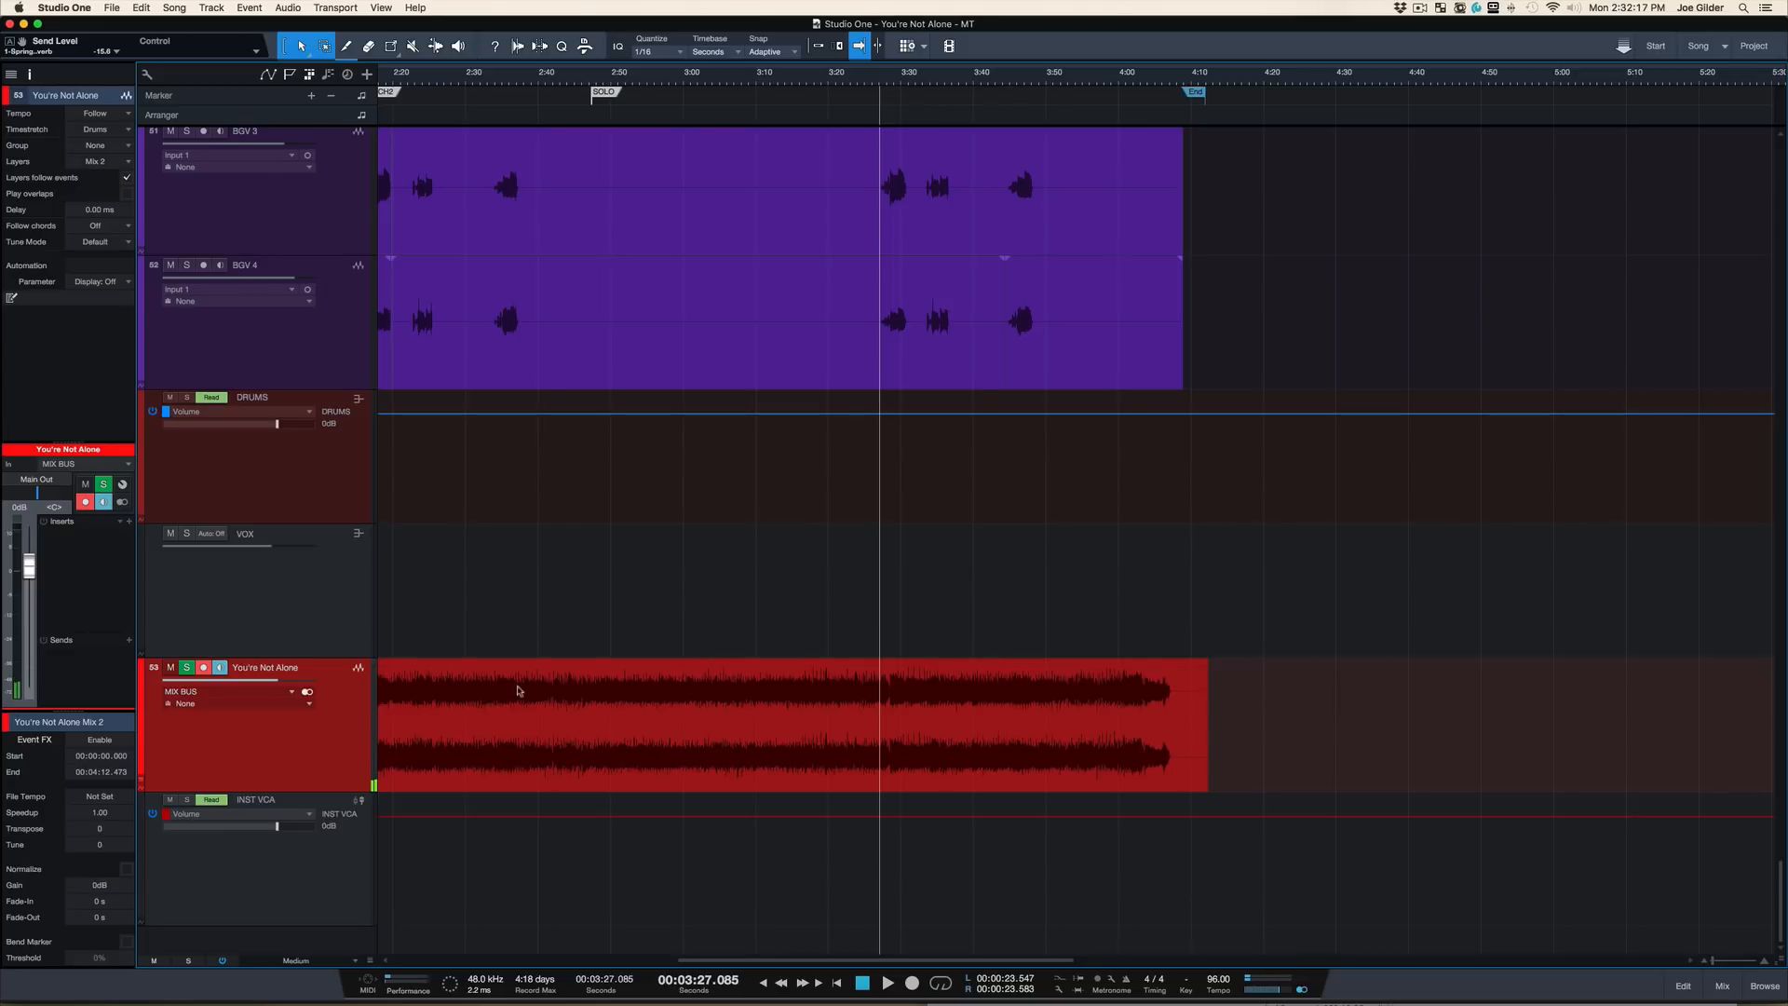
click(110, 163)
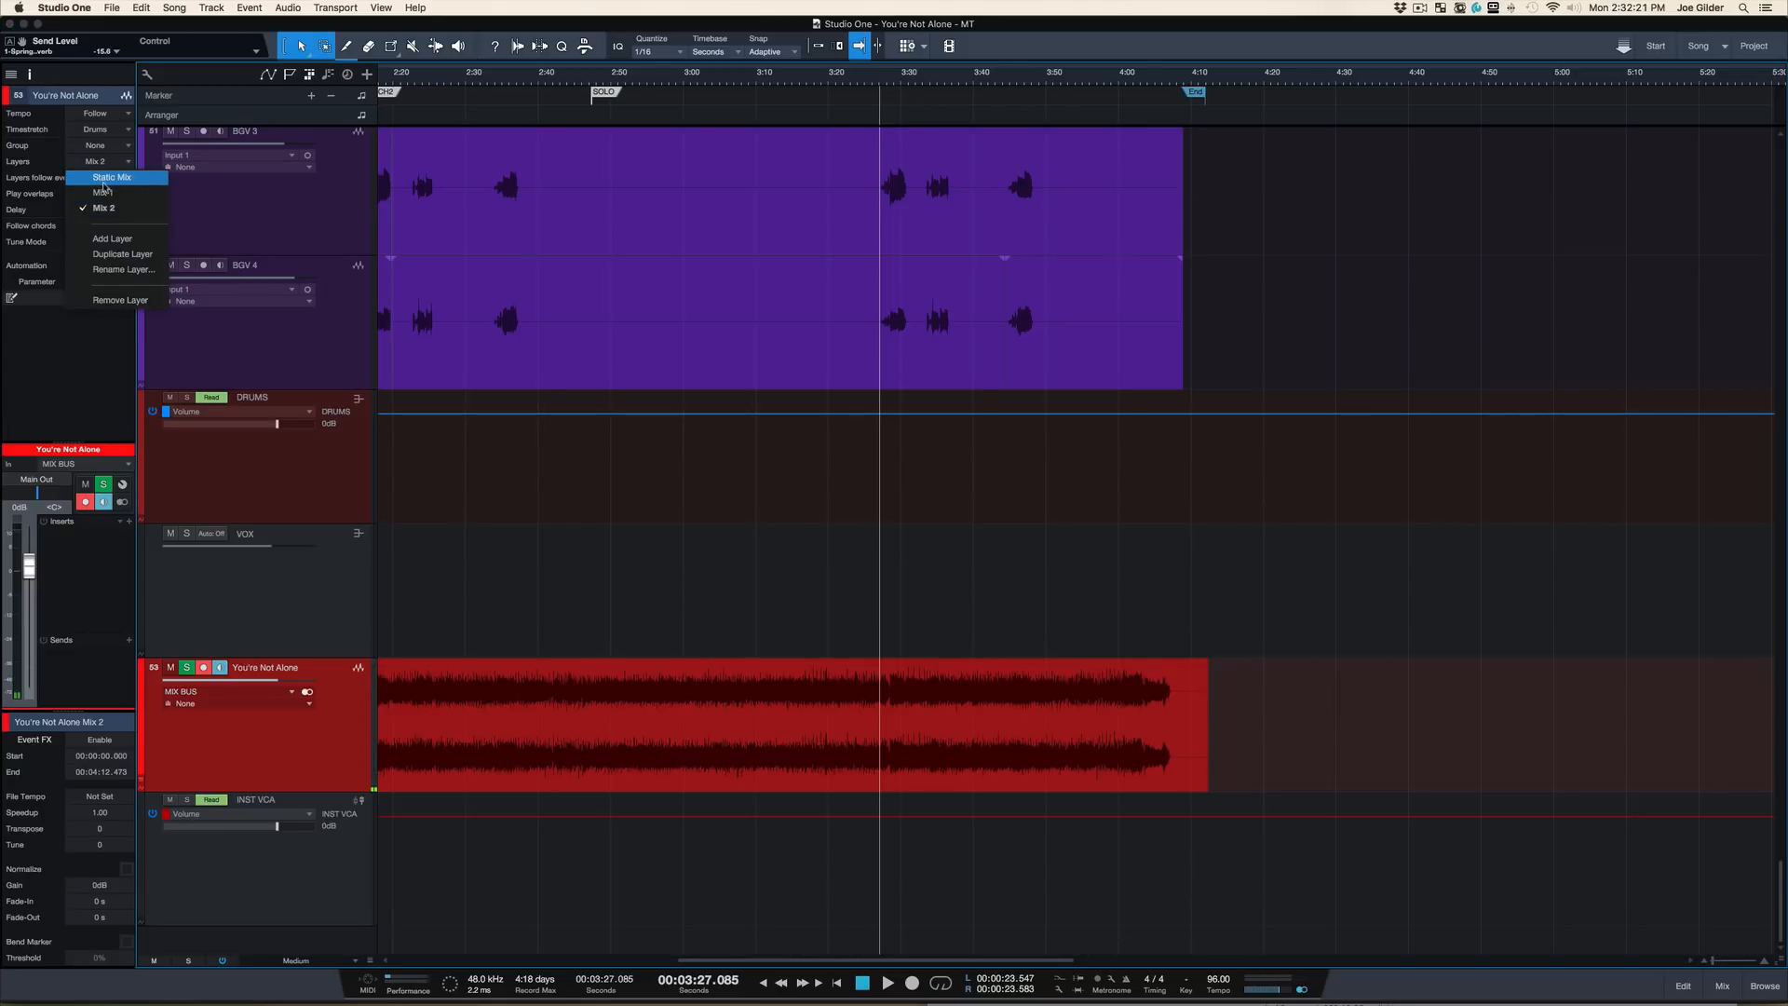
click(103, 191)
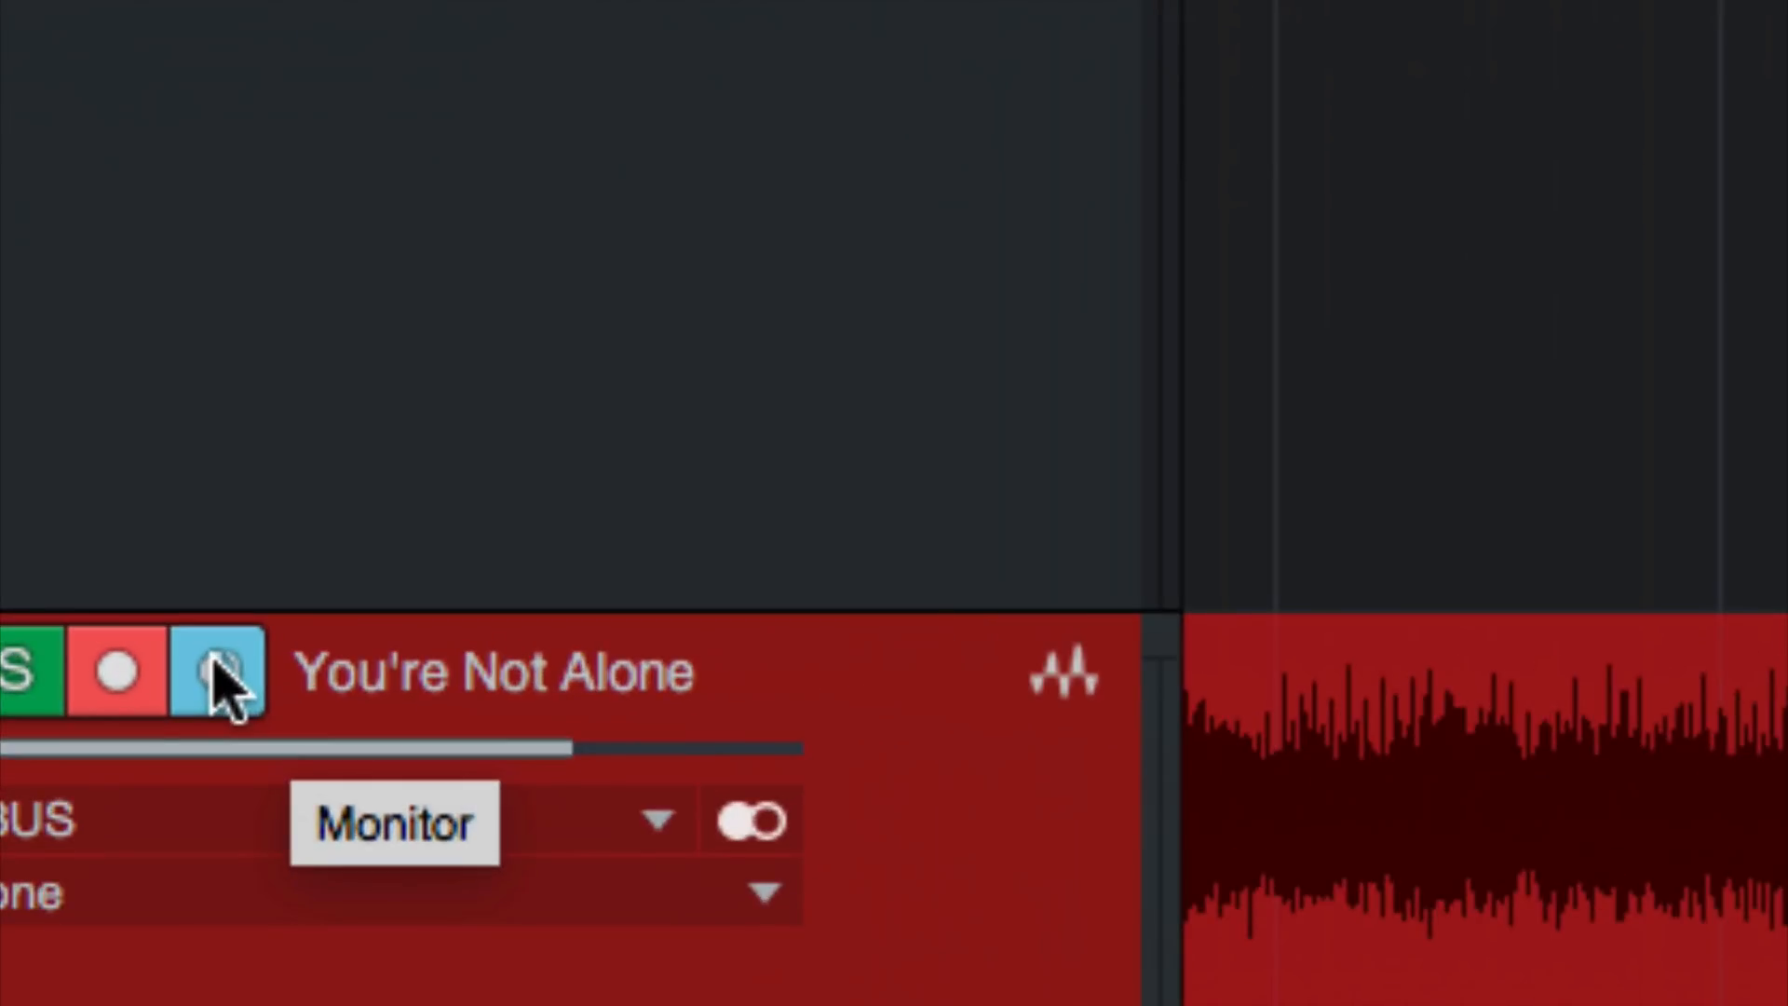
Step: Turn off input monitoring and record arming on the You're Not Alone track and play the printed Mix 1 from about 3:27
click(224, 689)
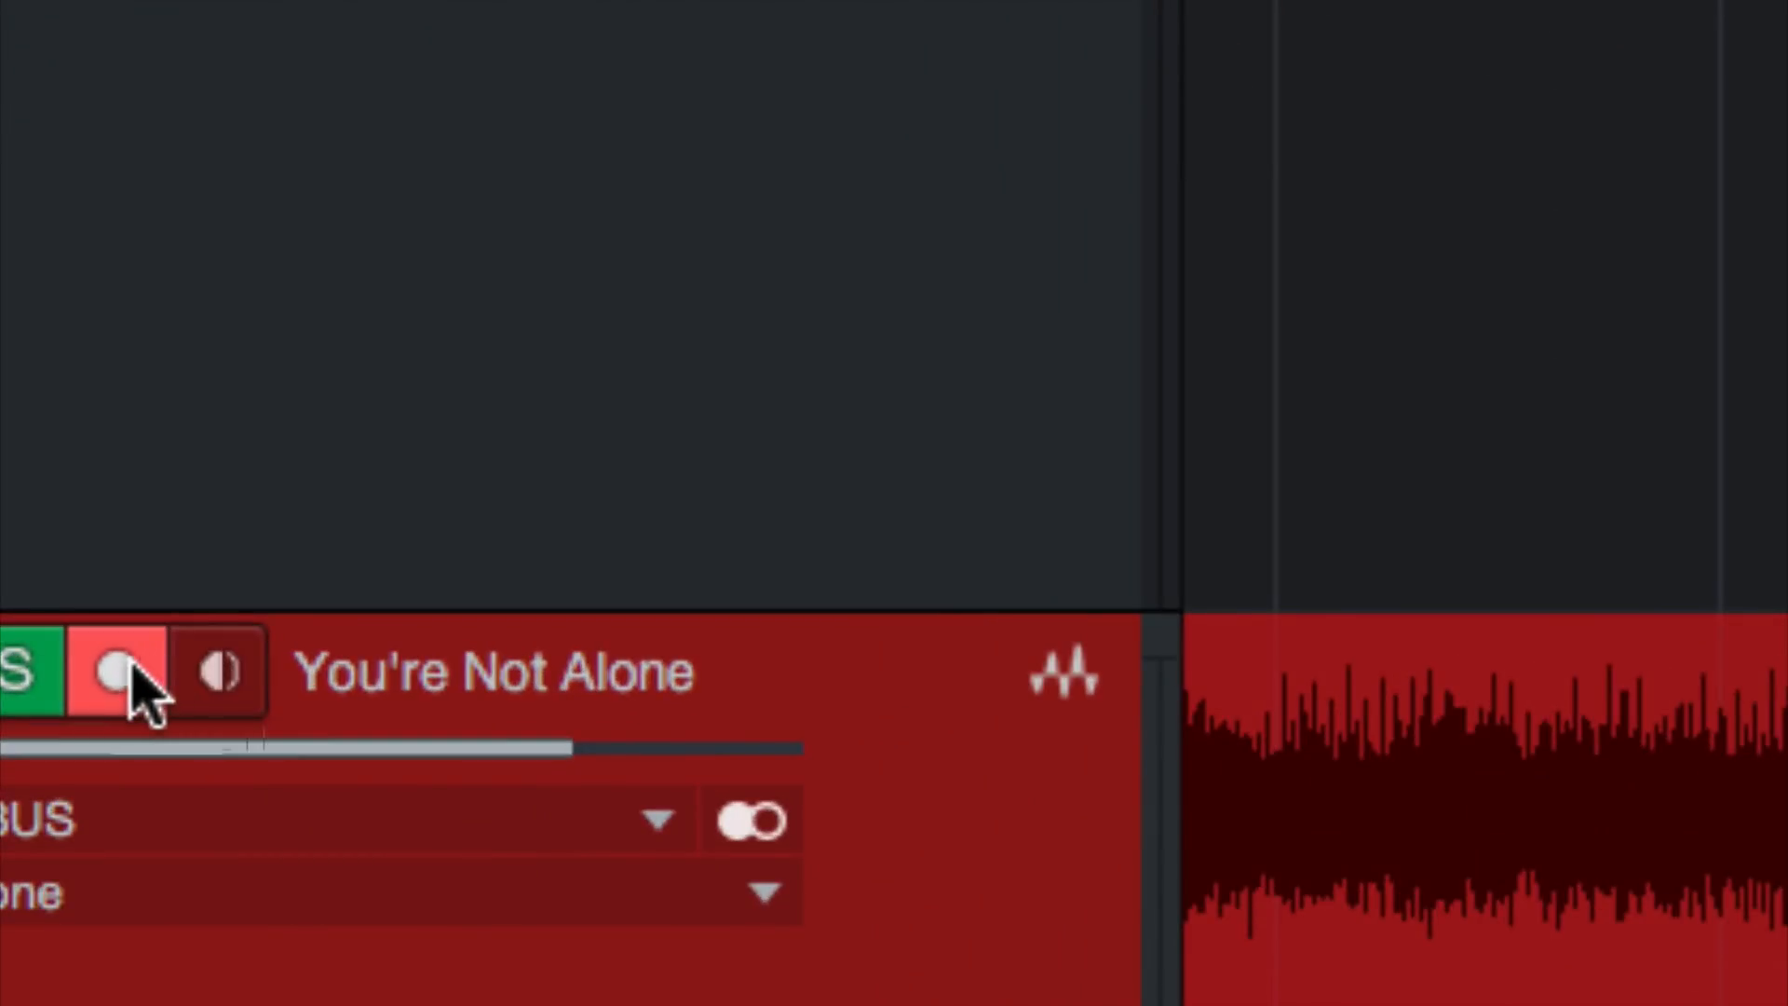
click(121, 675)
click(209, 694)
click(216, 698)
click(219, 703)
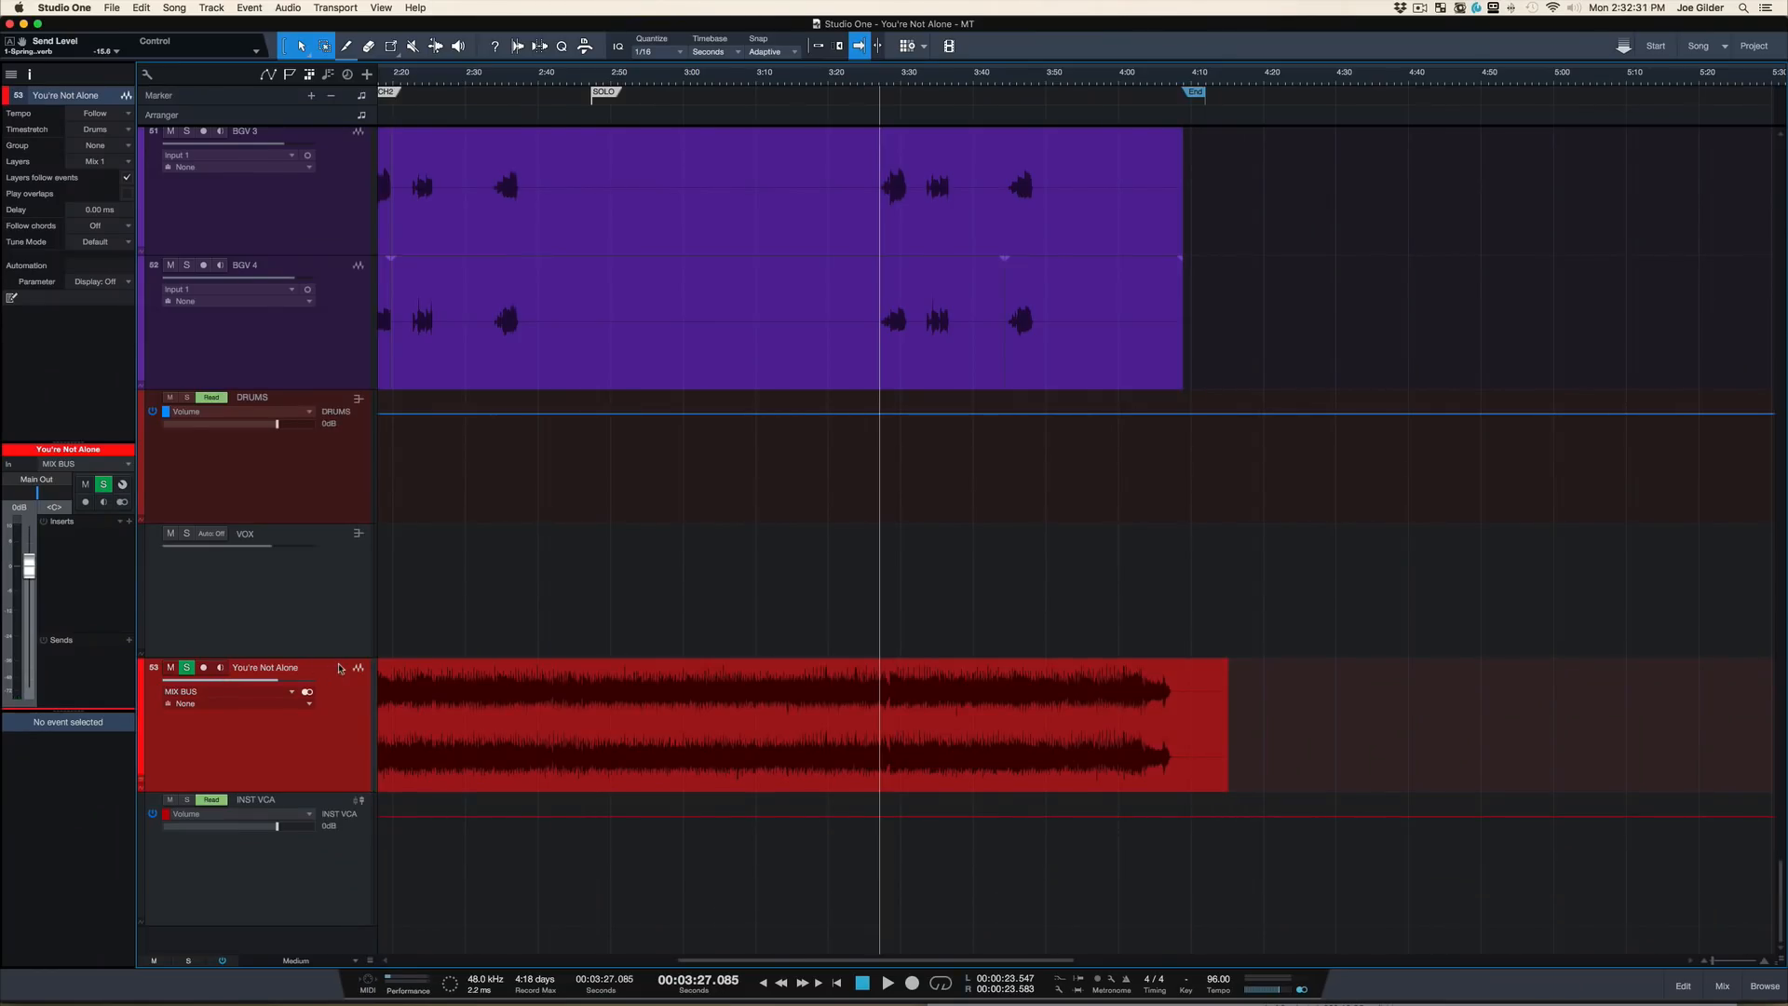
key(space)
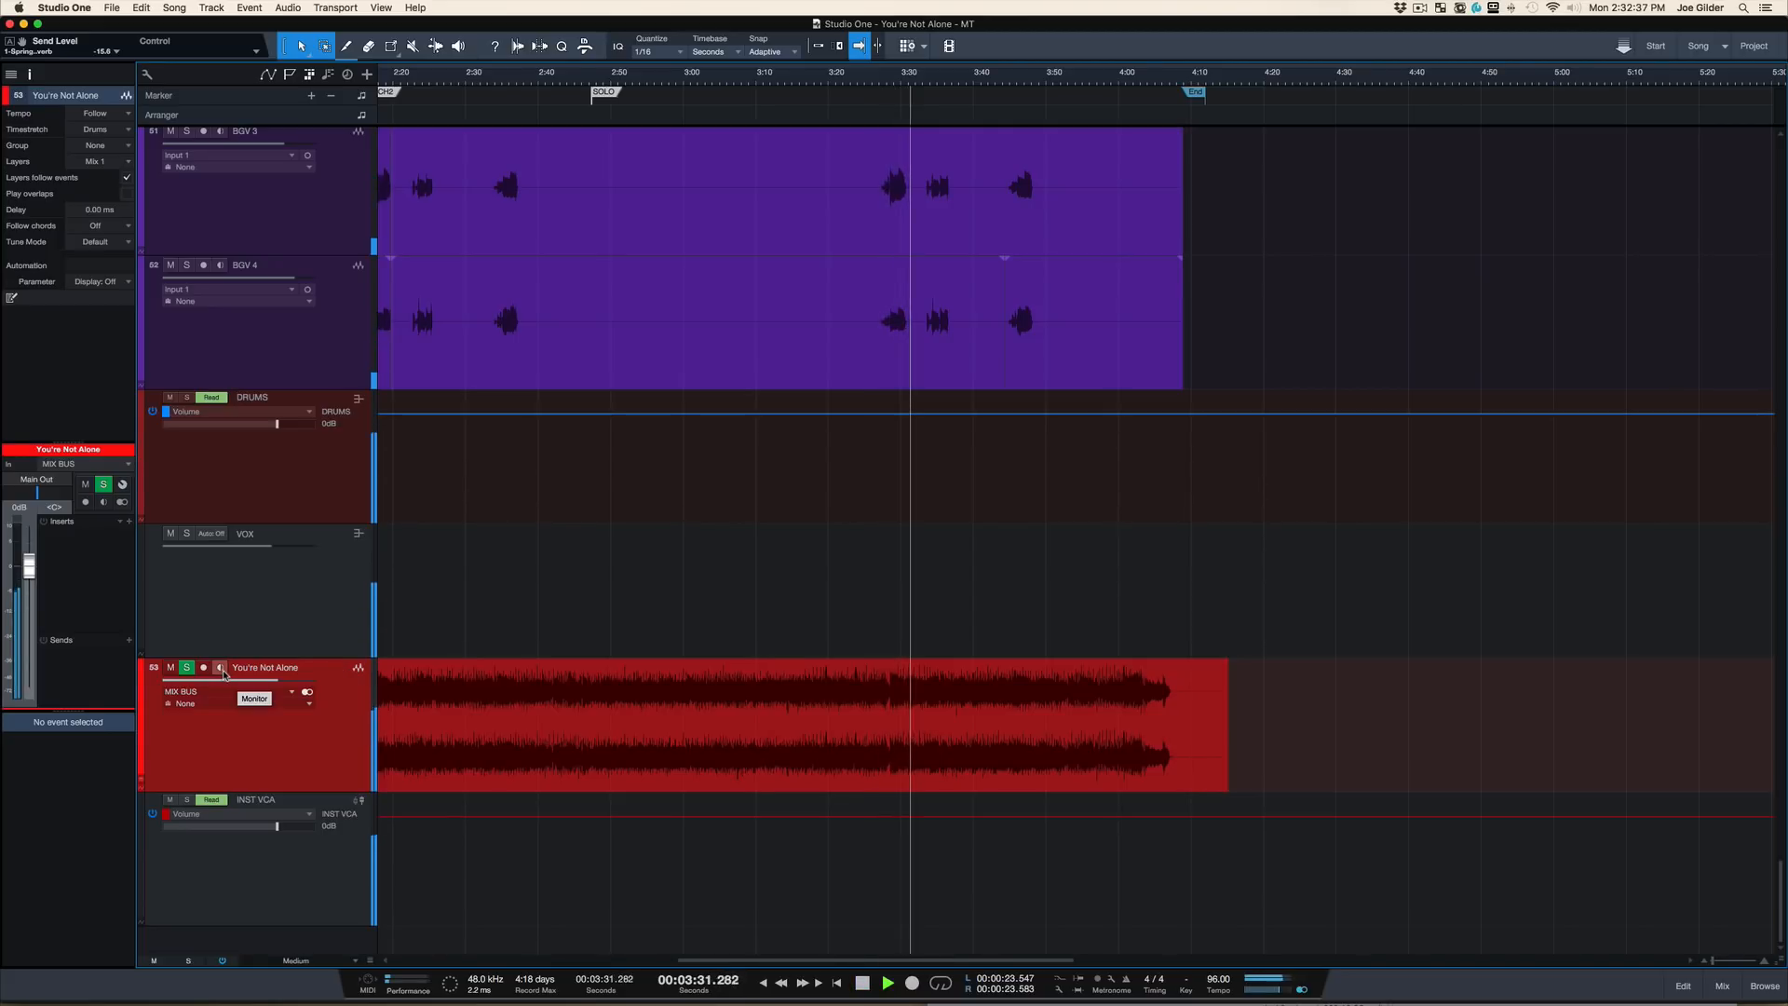
Step: Replay from about 3:27, alternating between printed Mix 1 and the current mix by toggling input monitoring on the You're Not Alone track, and stop
key(space)
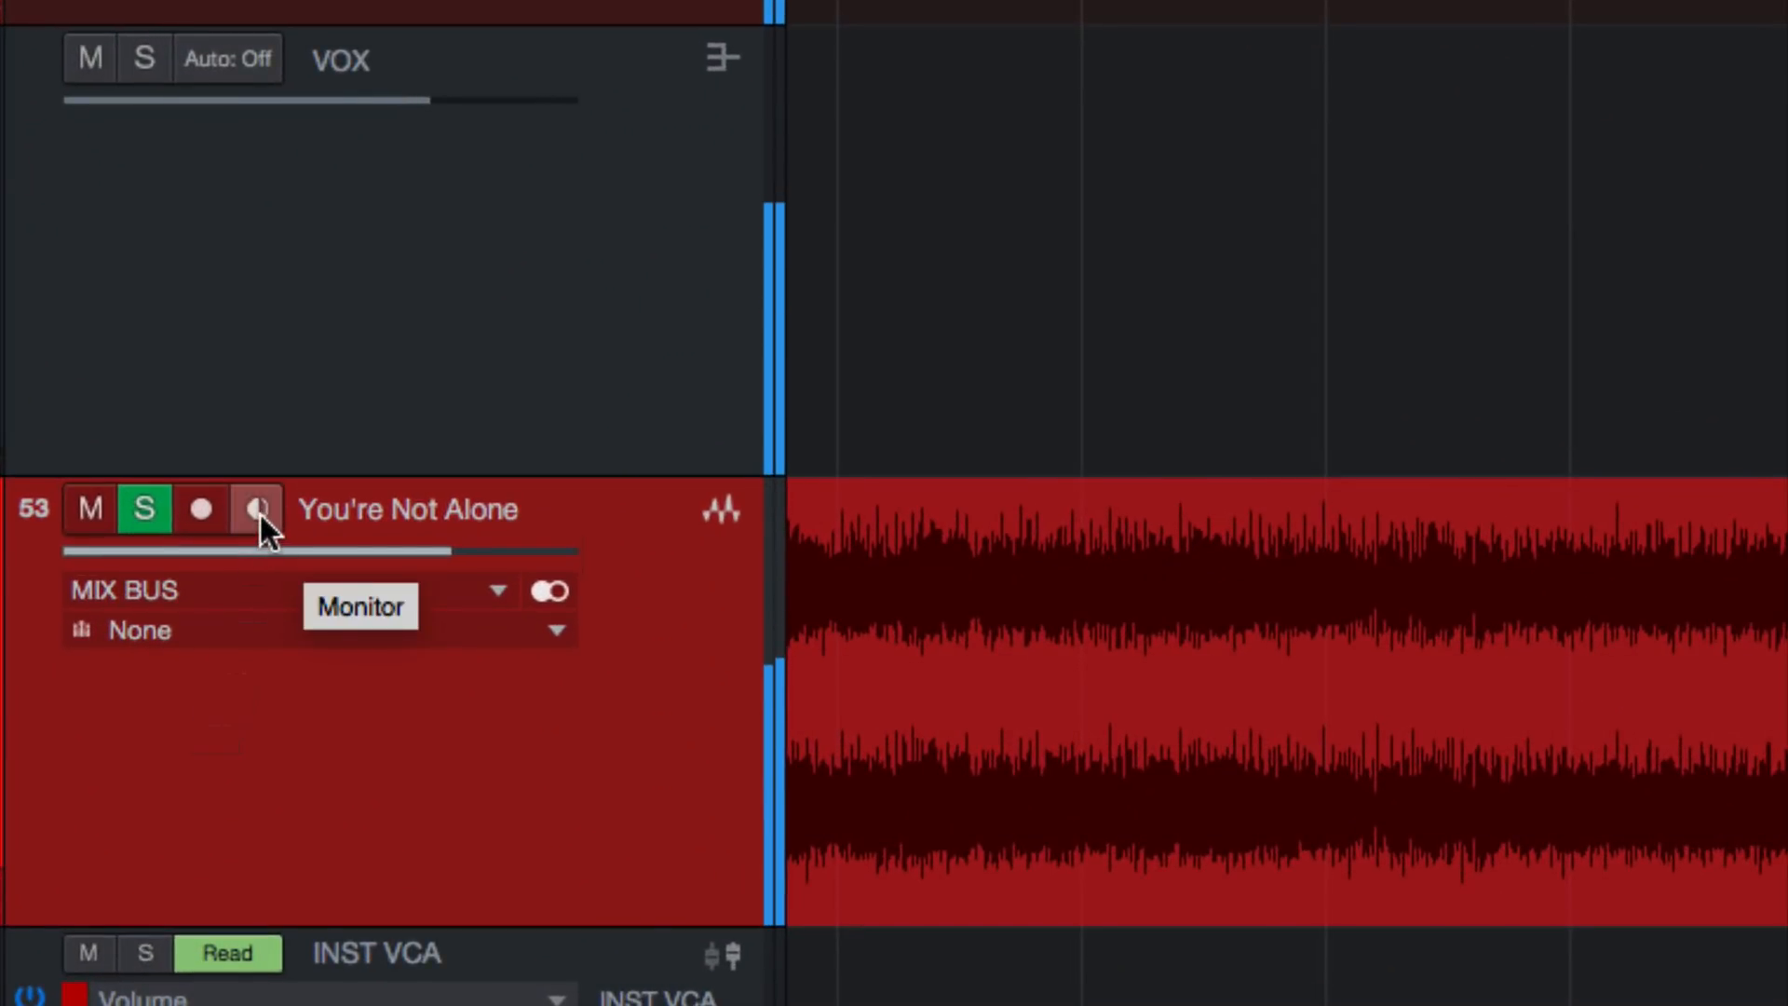
click(260, 514)
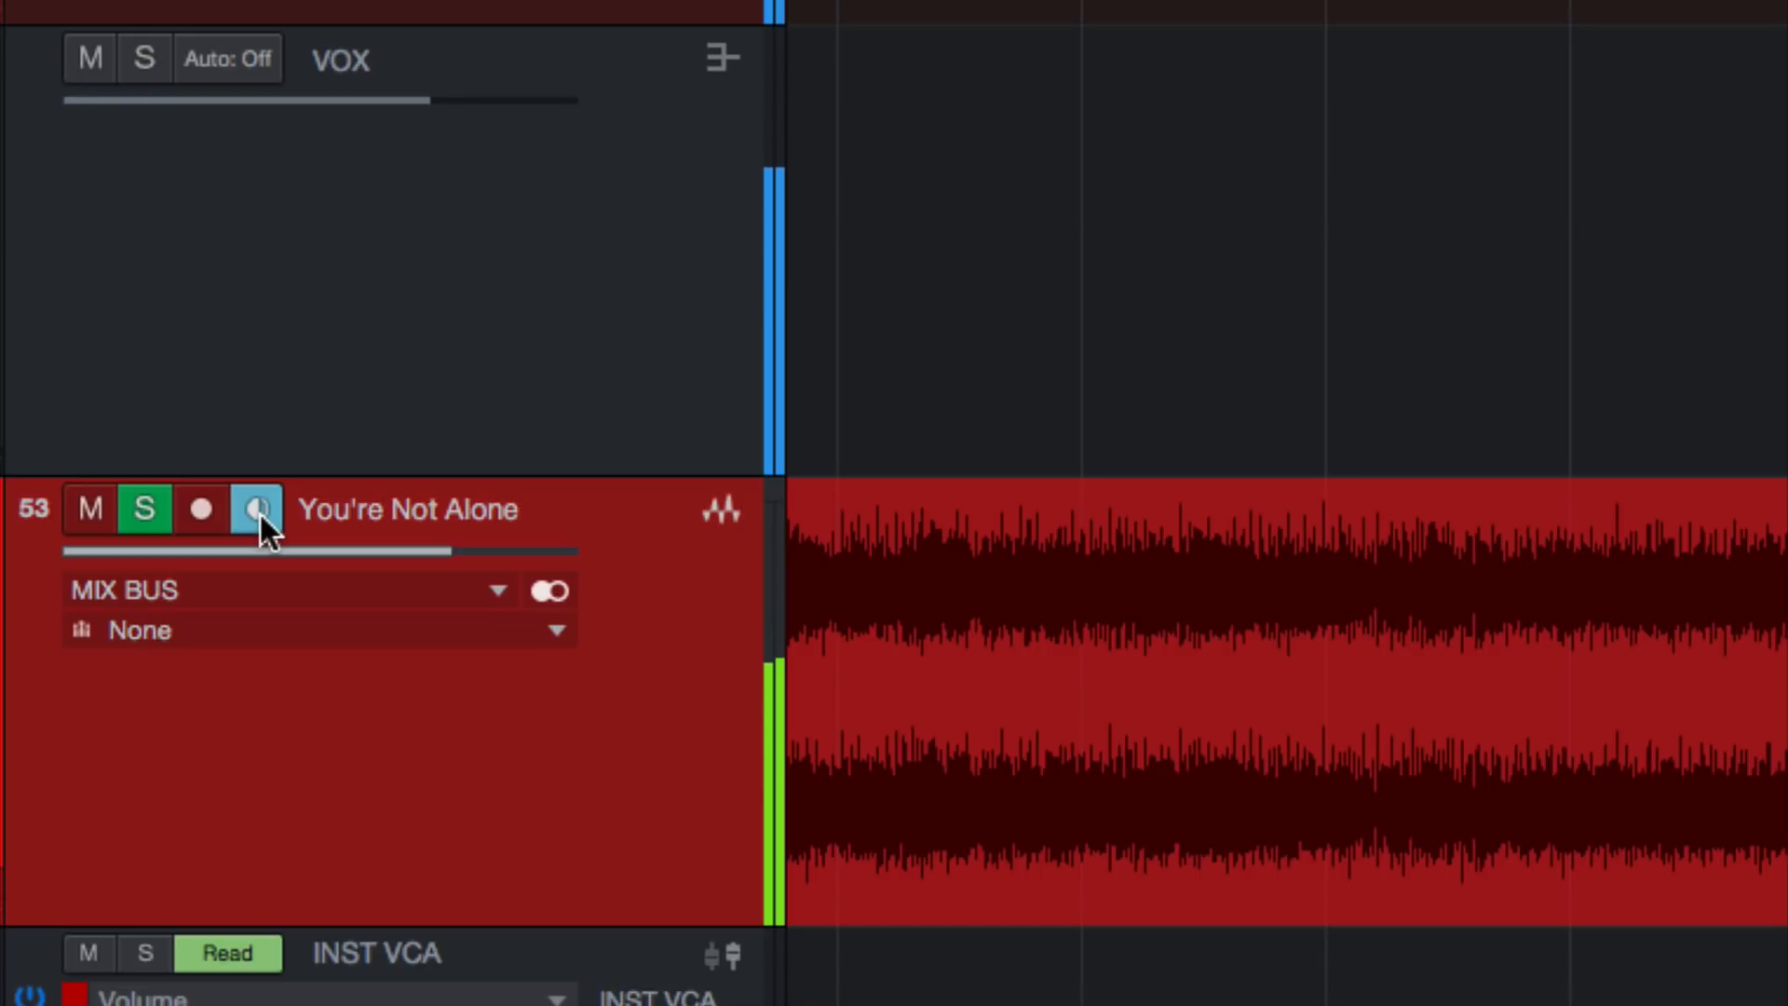
click(260, 514)
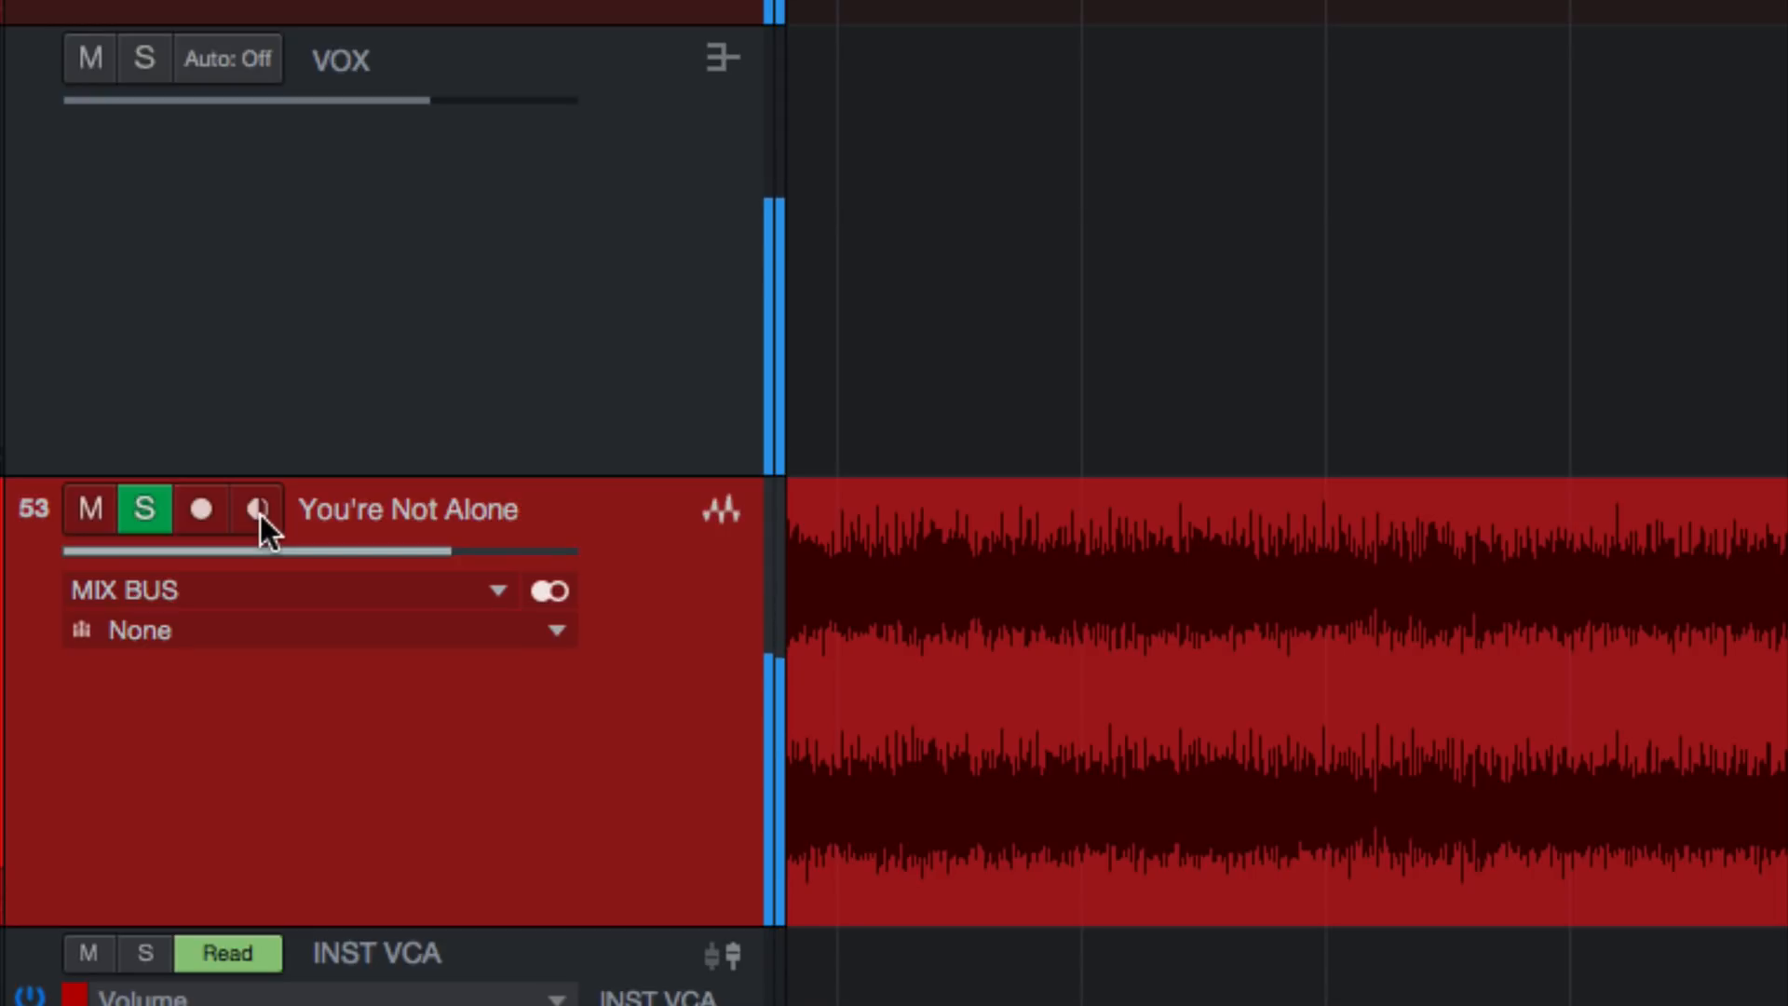
click(260, 514)
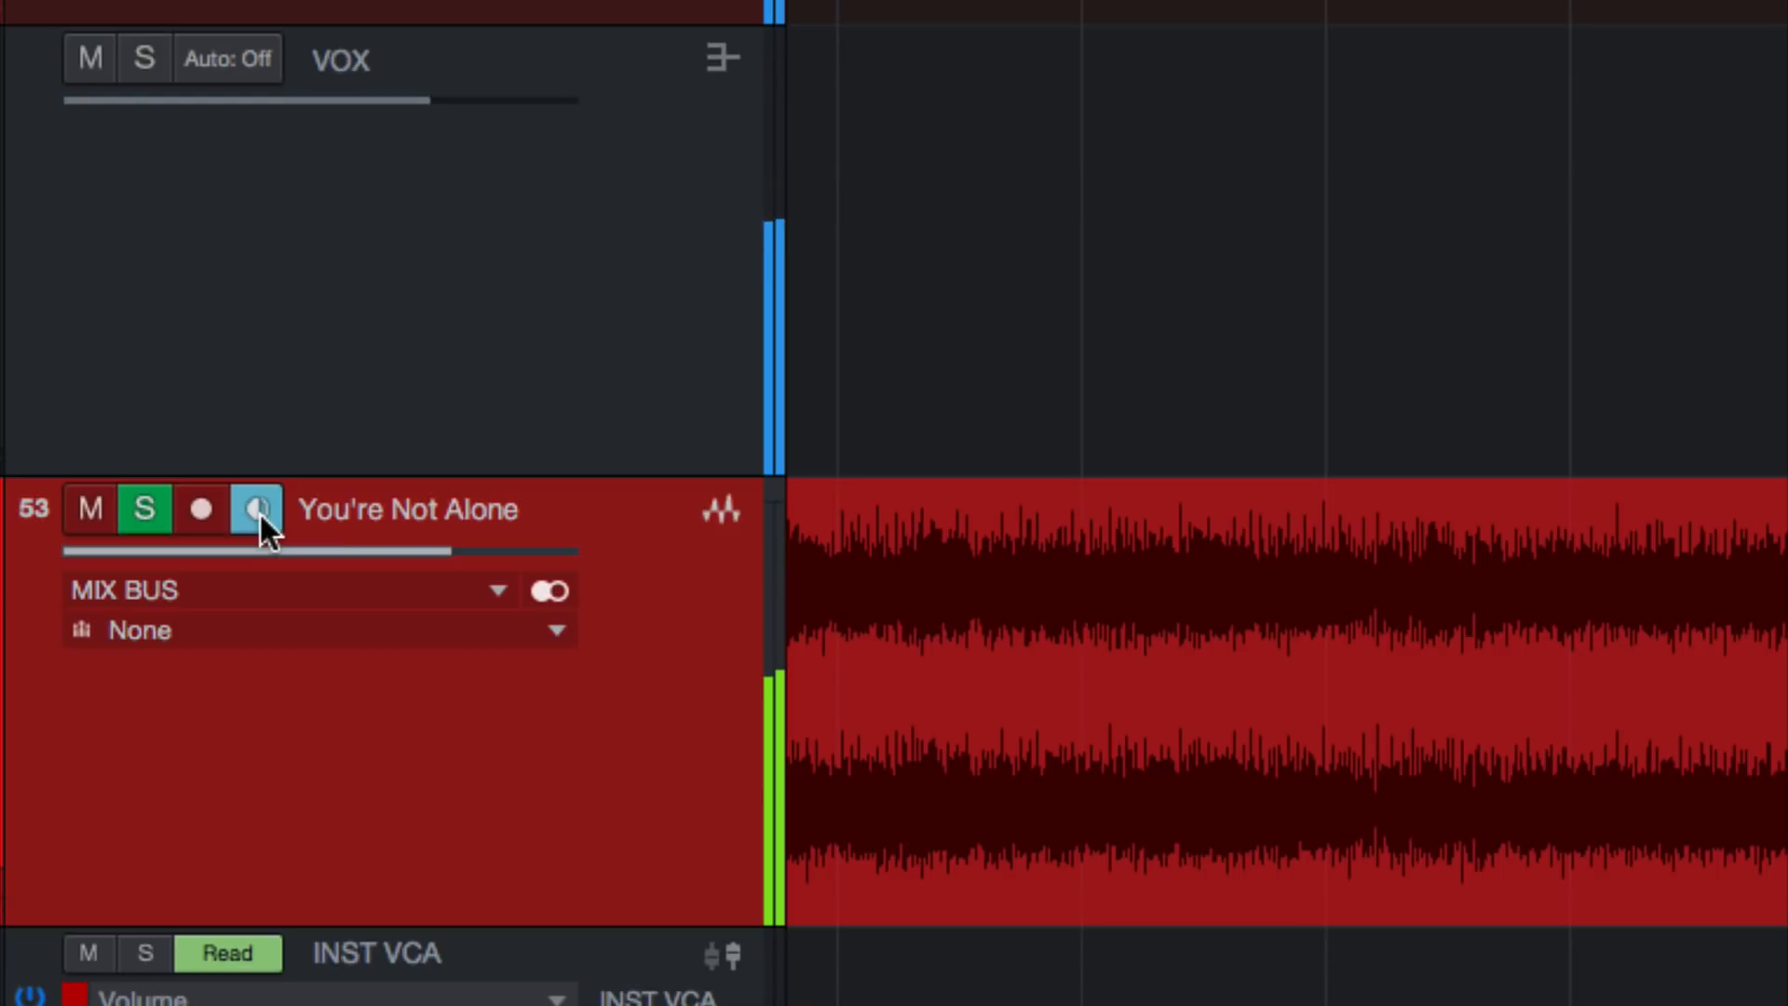
click(260, 514)
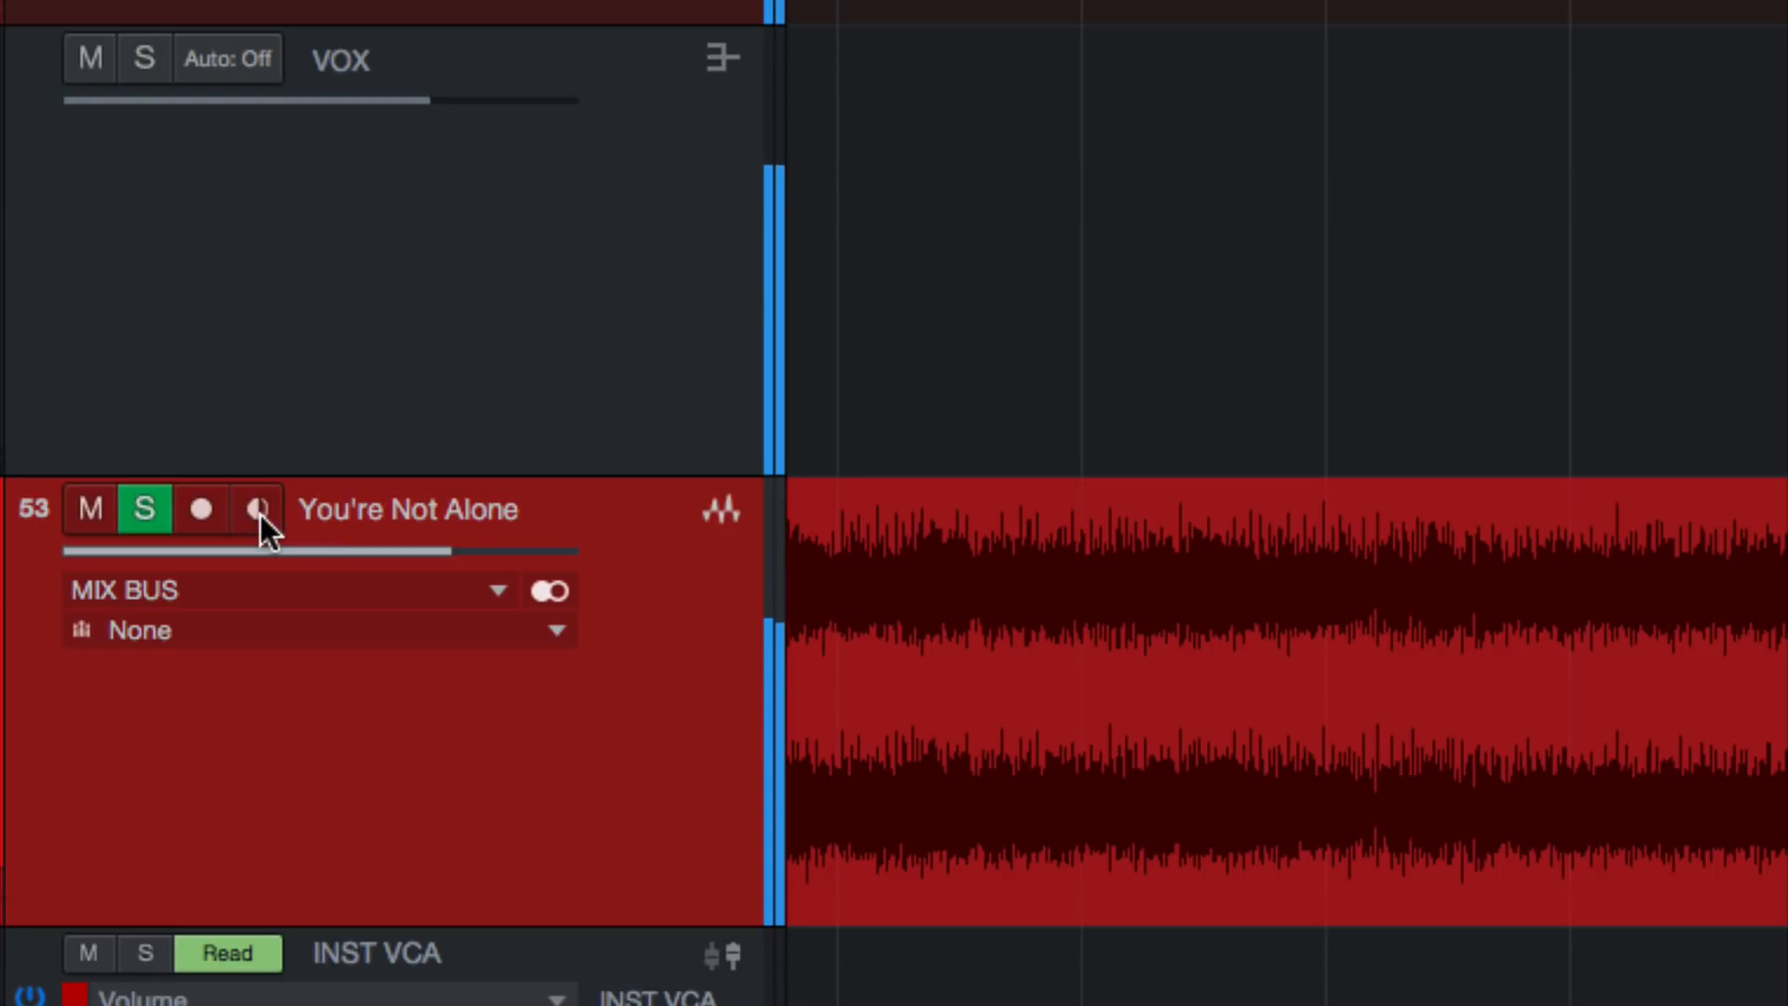
click(260, 514)
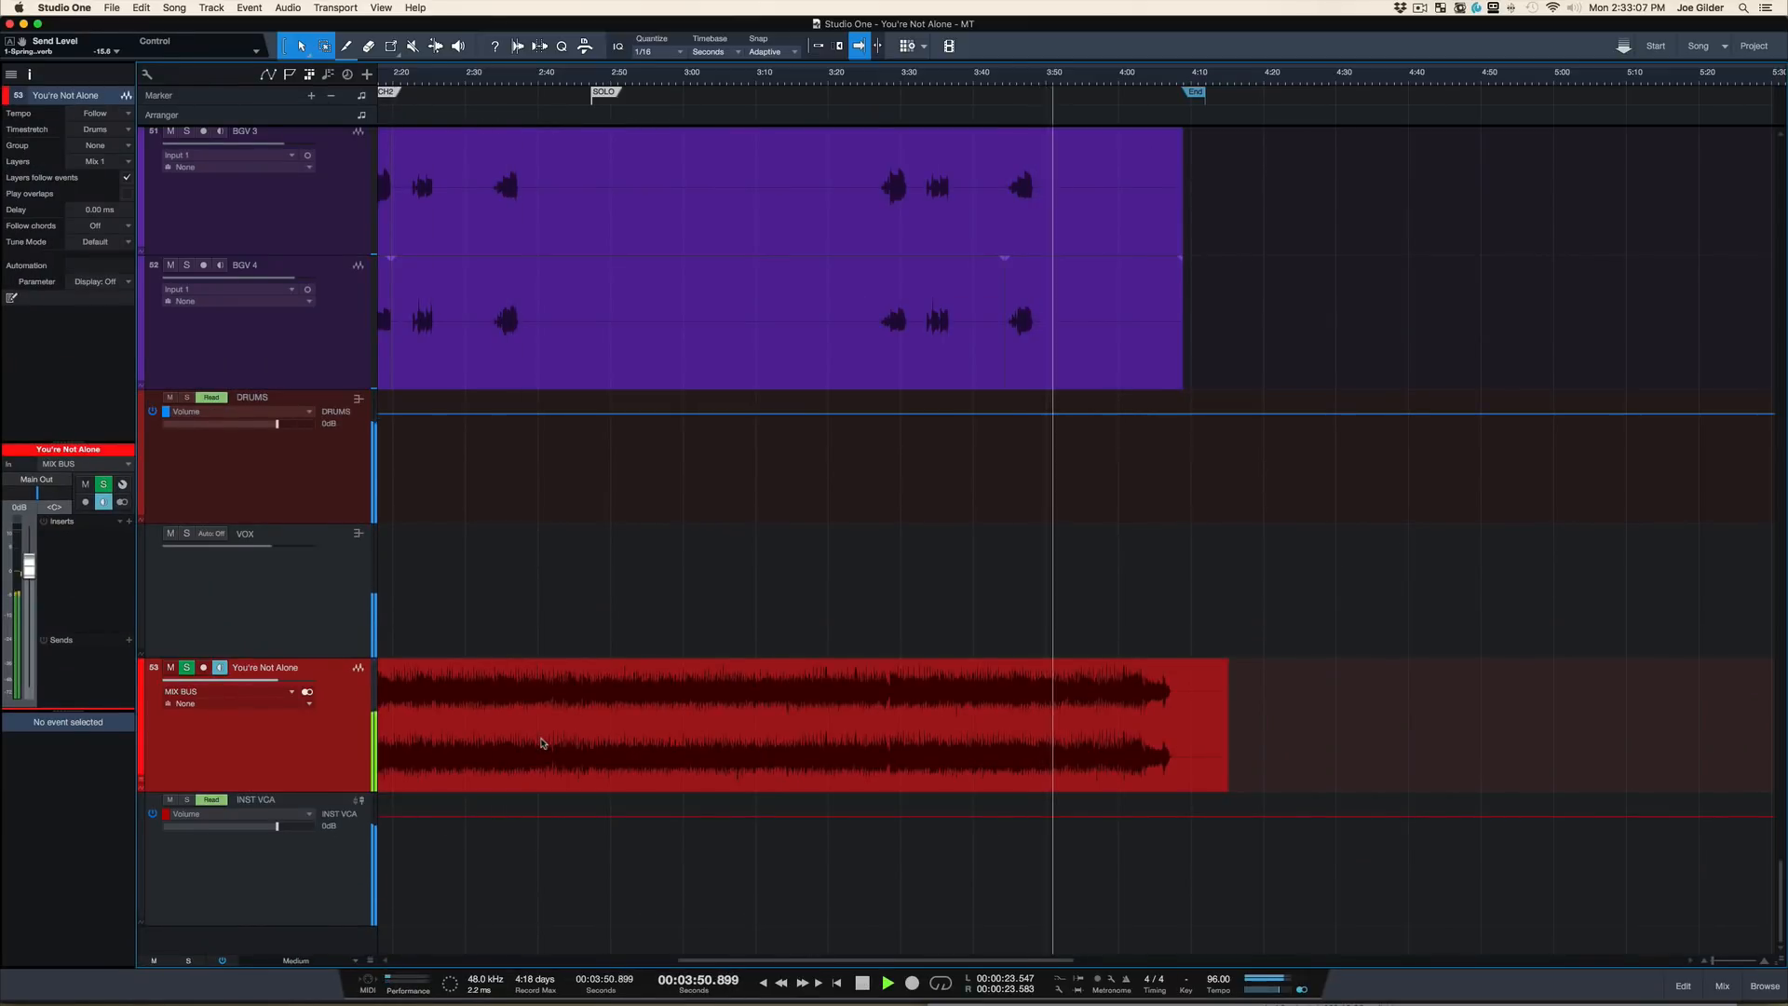
key(space)
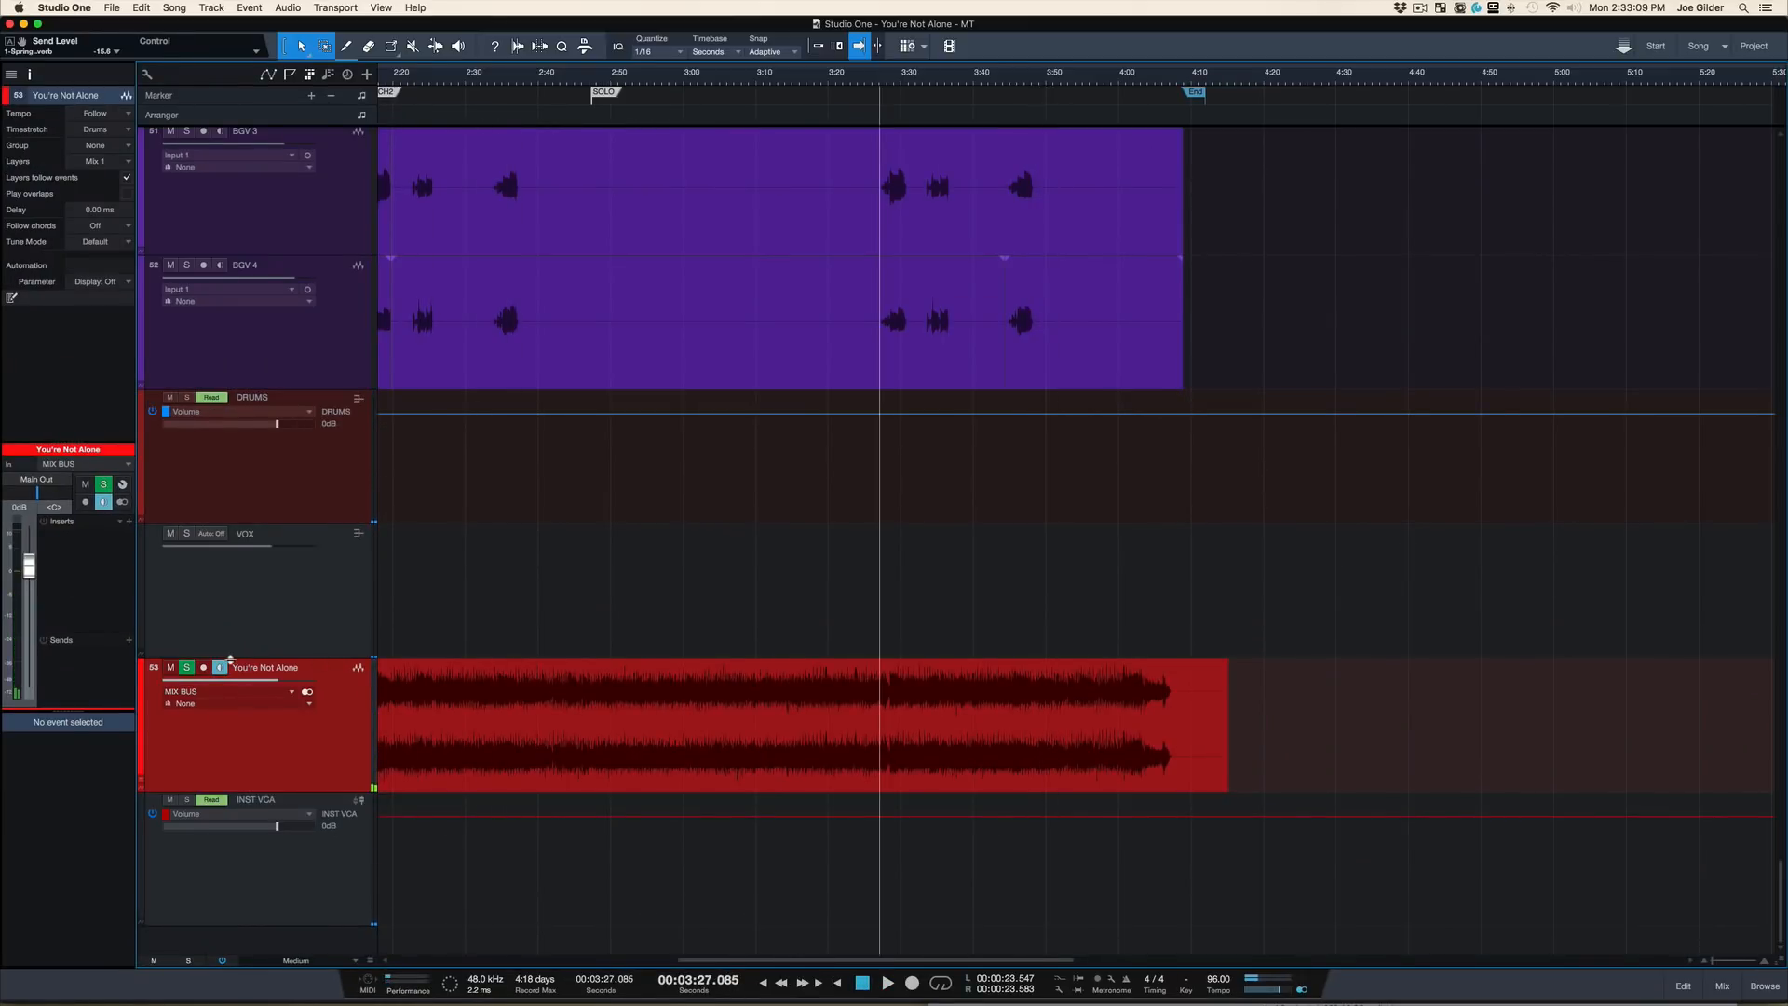
Step: Play the current mix from about 2:12 into the second chorus at the CH2 marker and stop
click(347, 736)
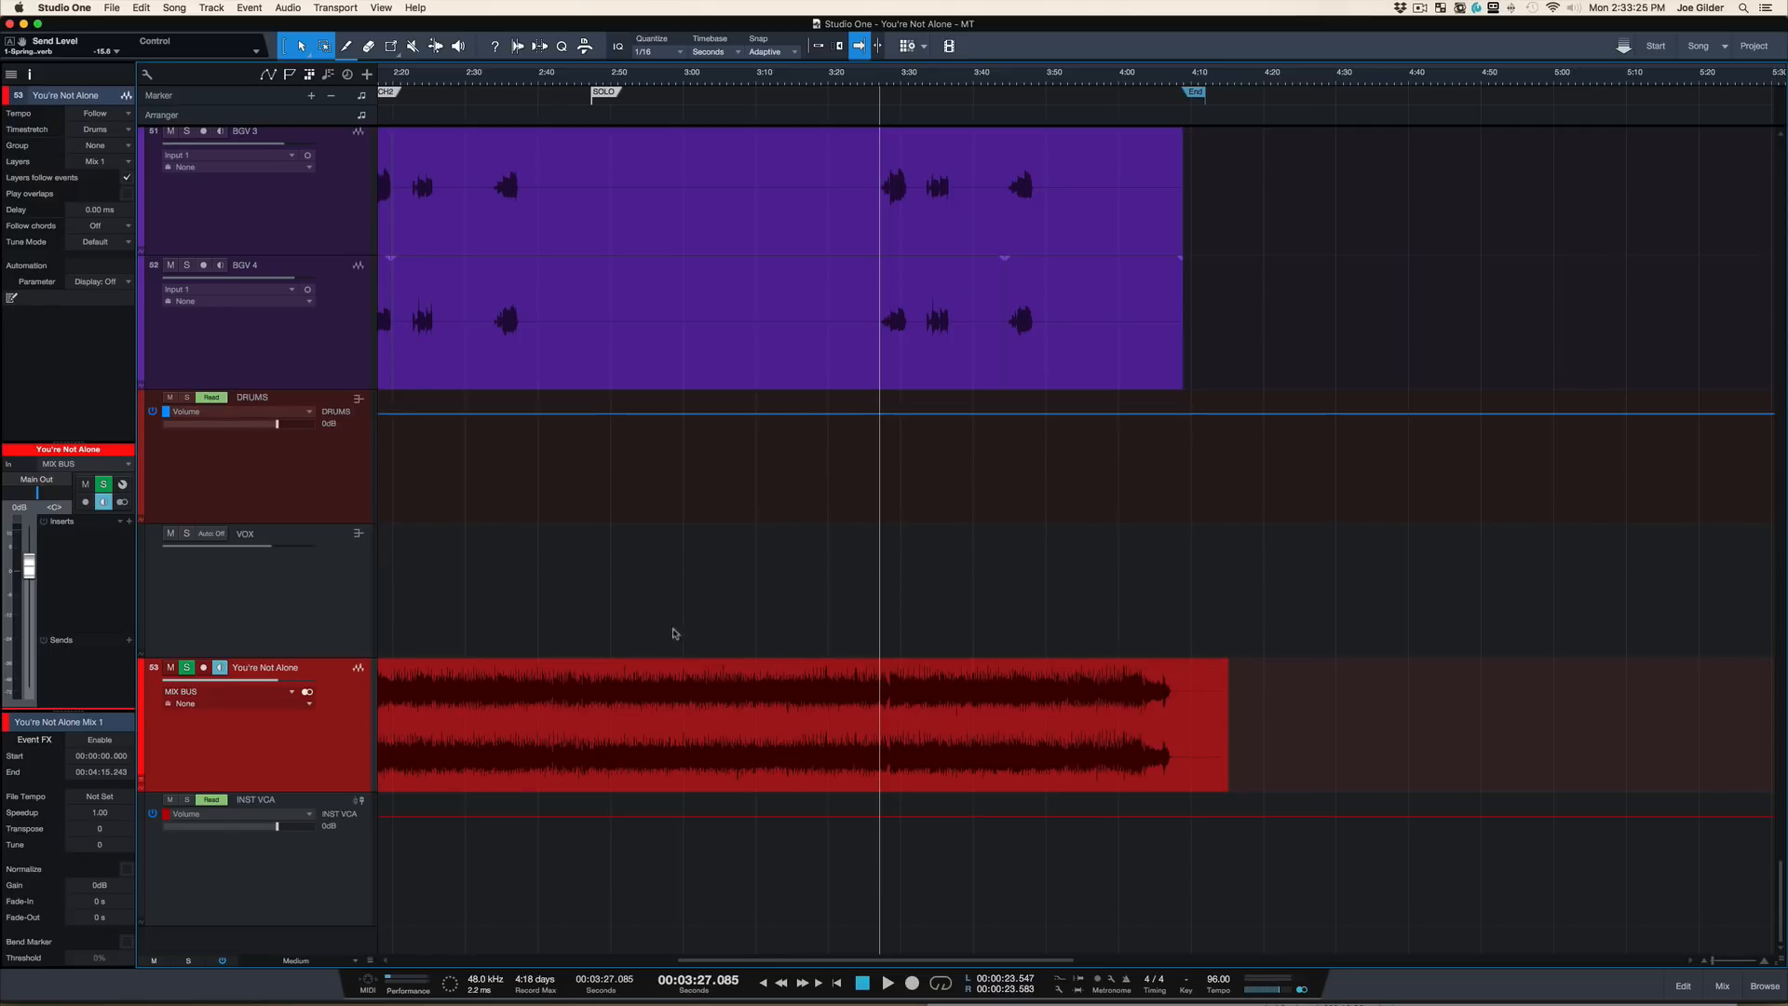
scroll(882, 720, up, 8)
scroll(882, 720, up, 10)
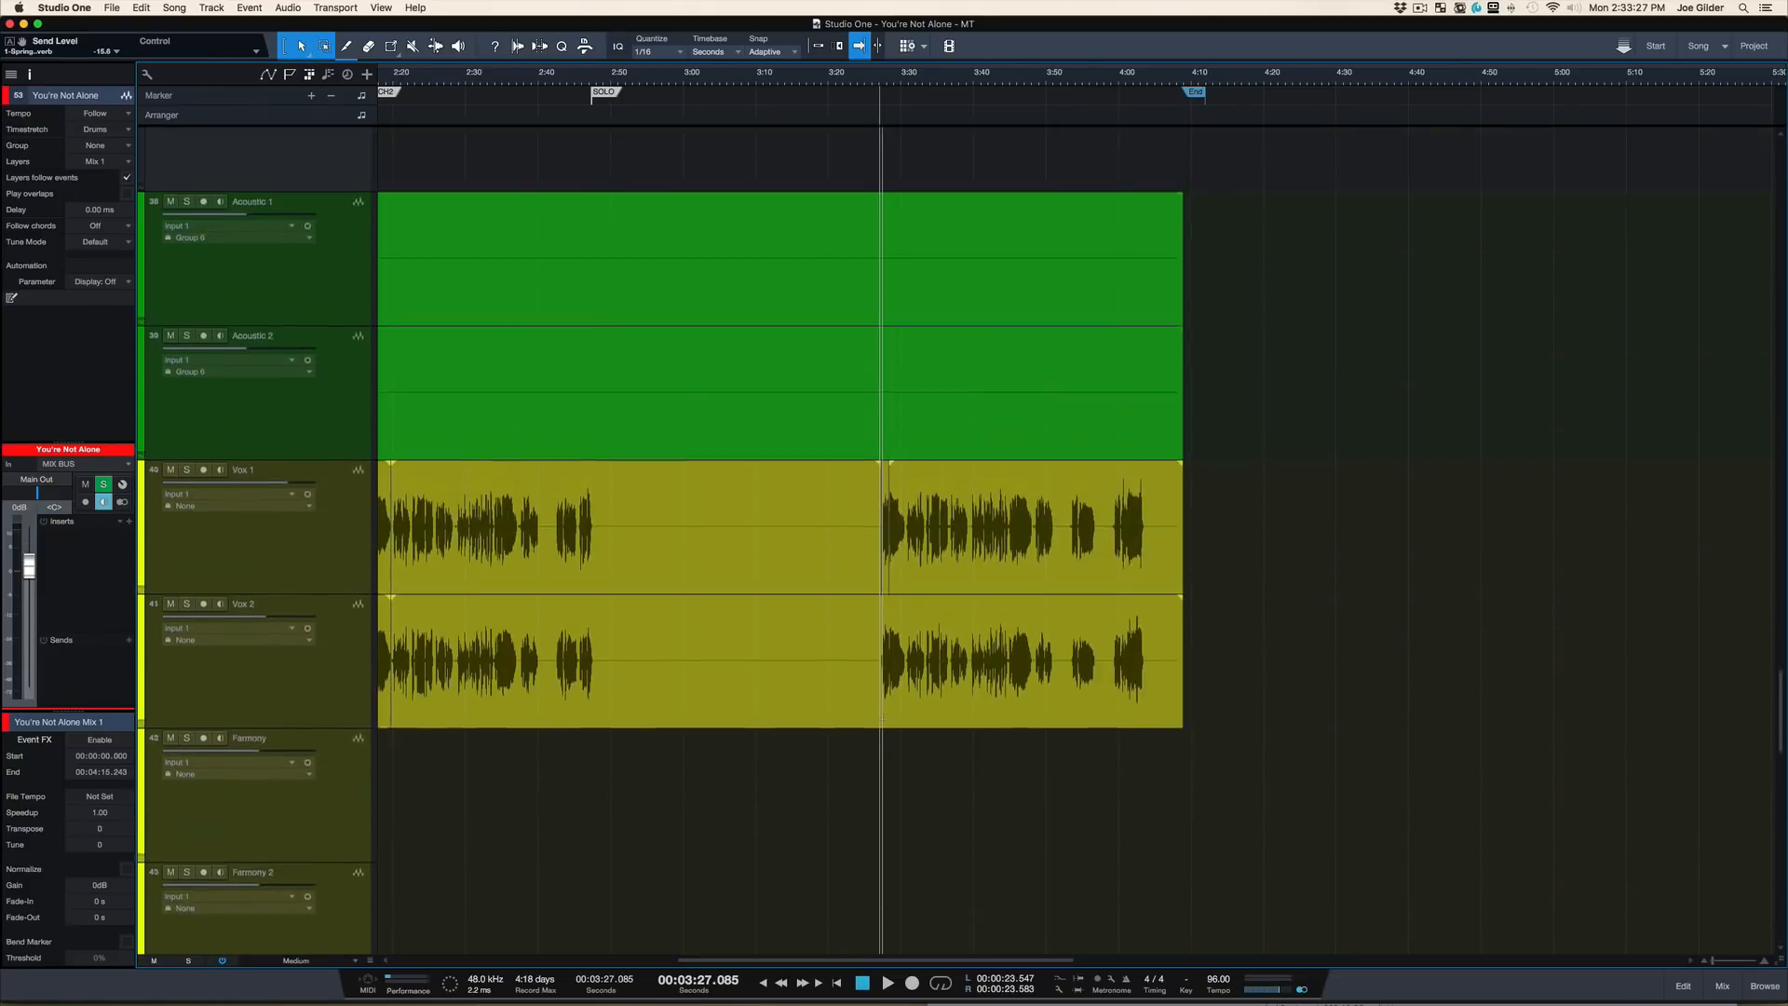
scroll(882, 720, down, 10)
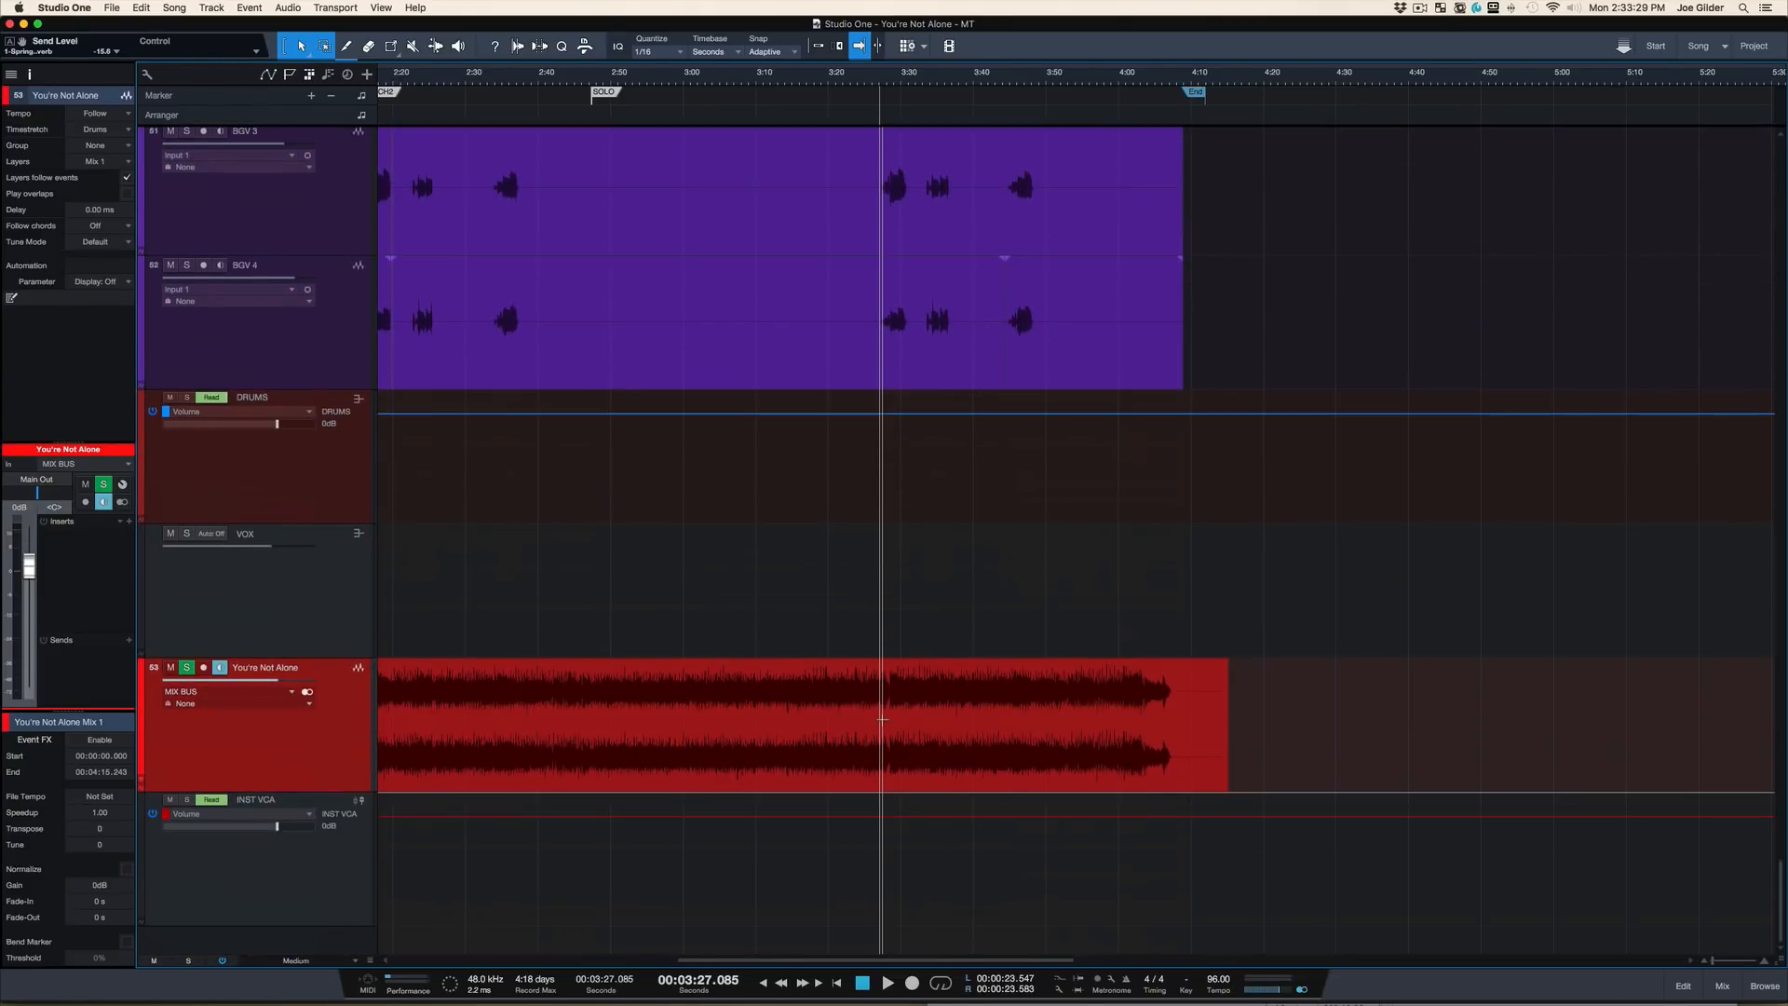
scroll(866, 742, up, 5)
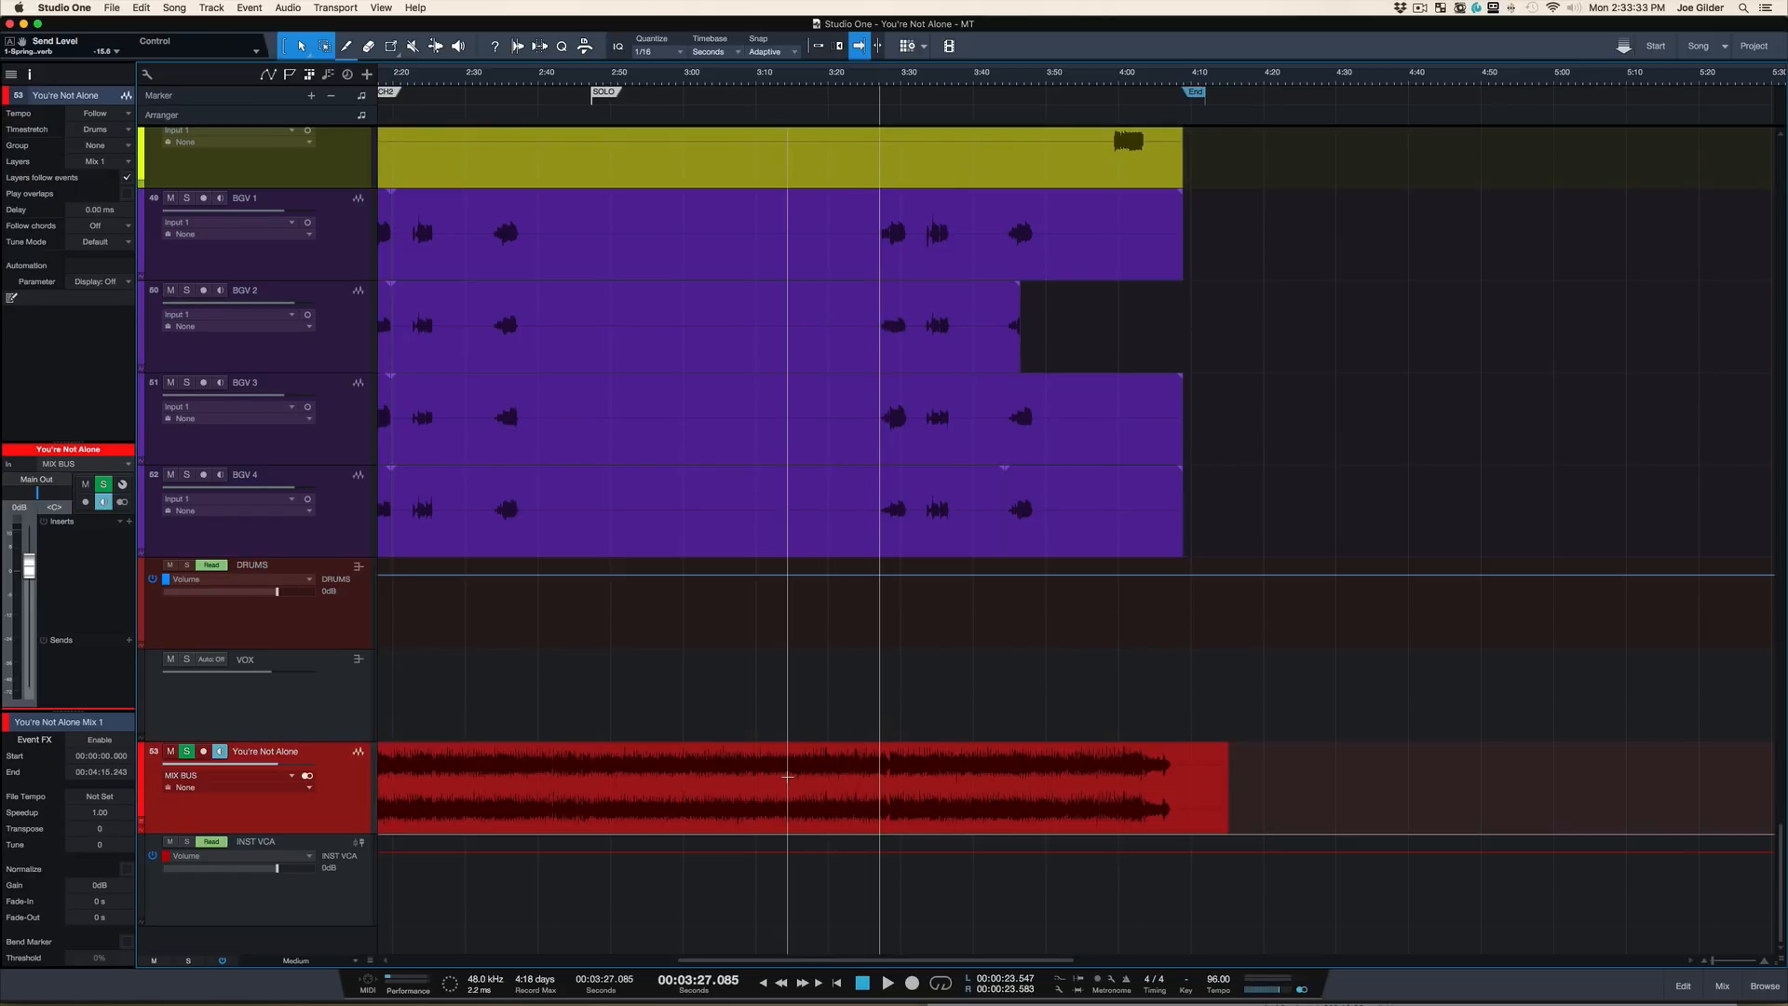
scroll(786, 776, left, 10)
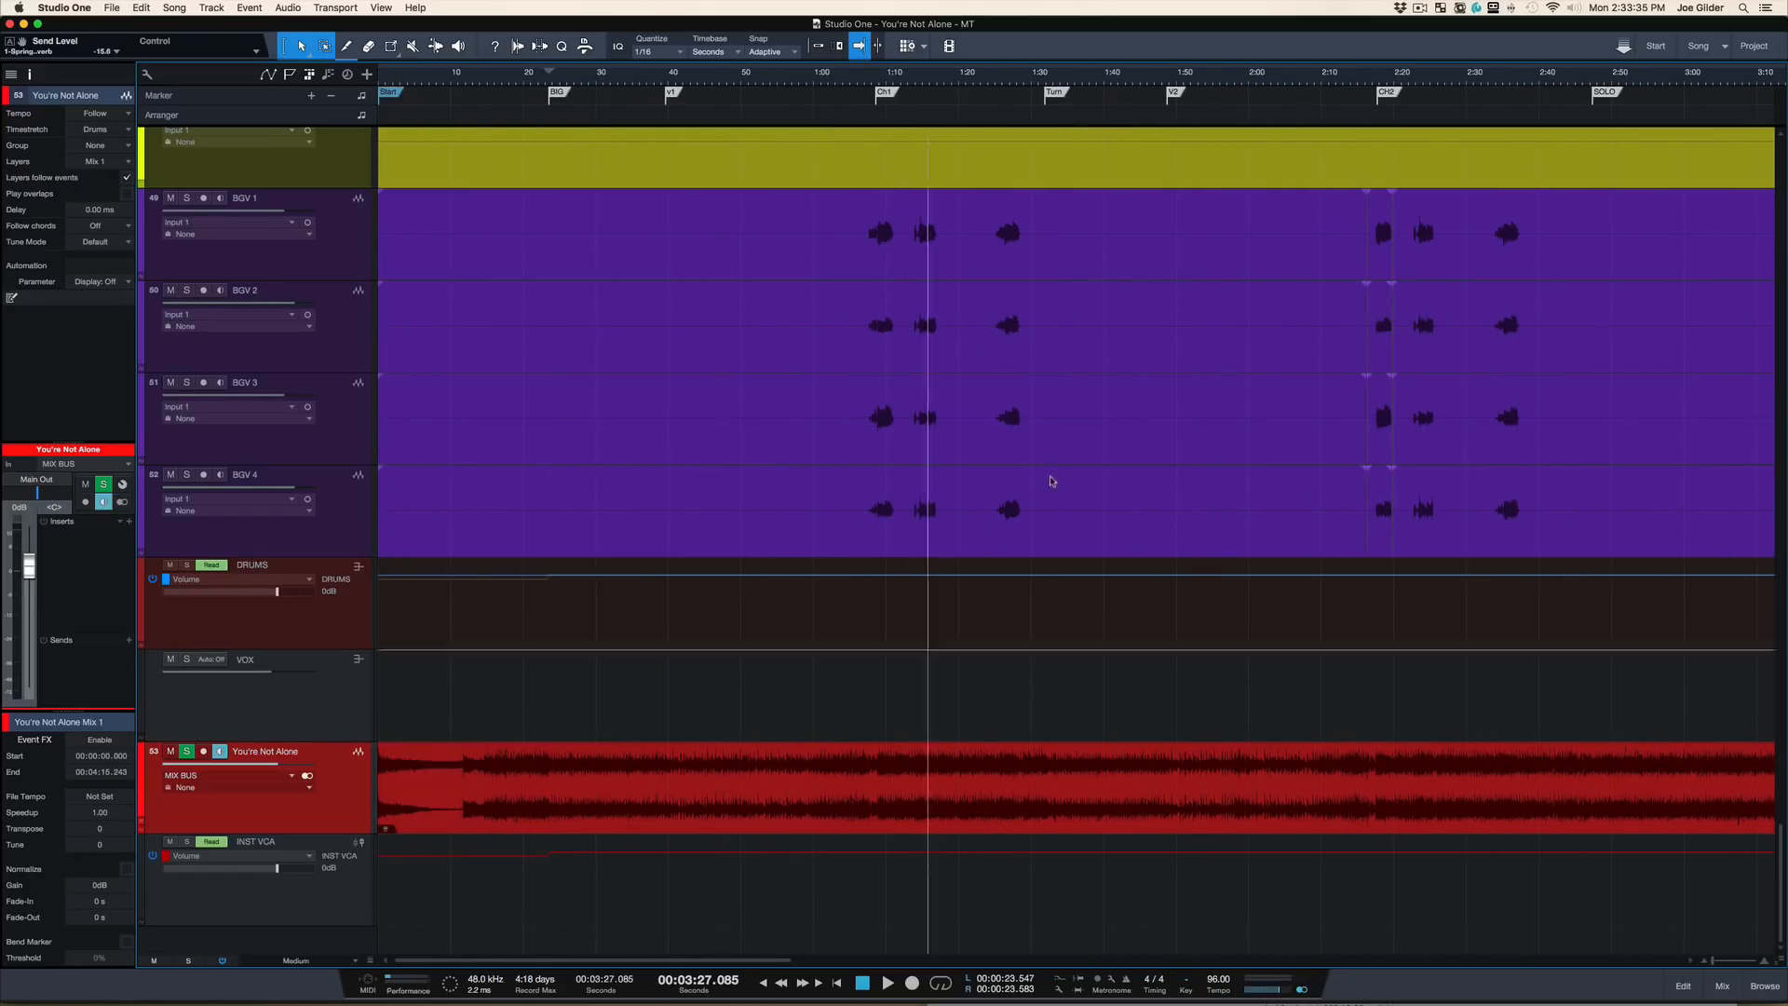
click(1355, 78)
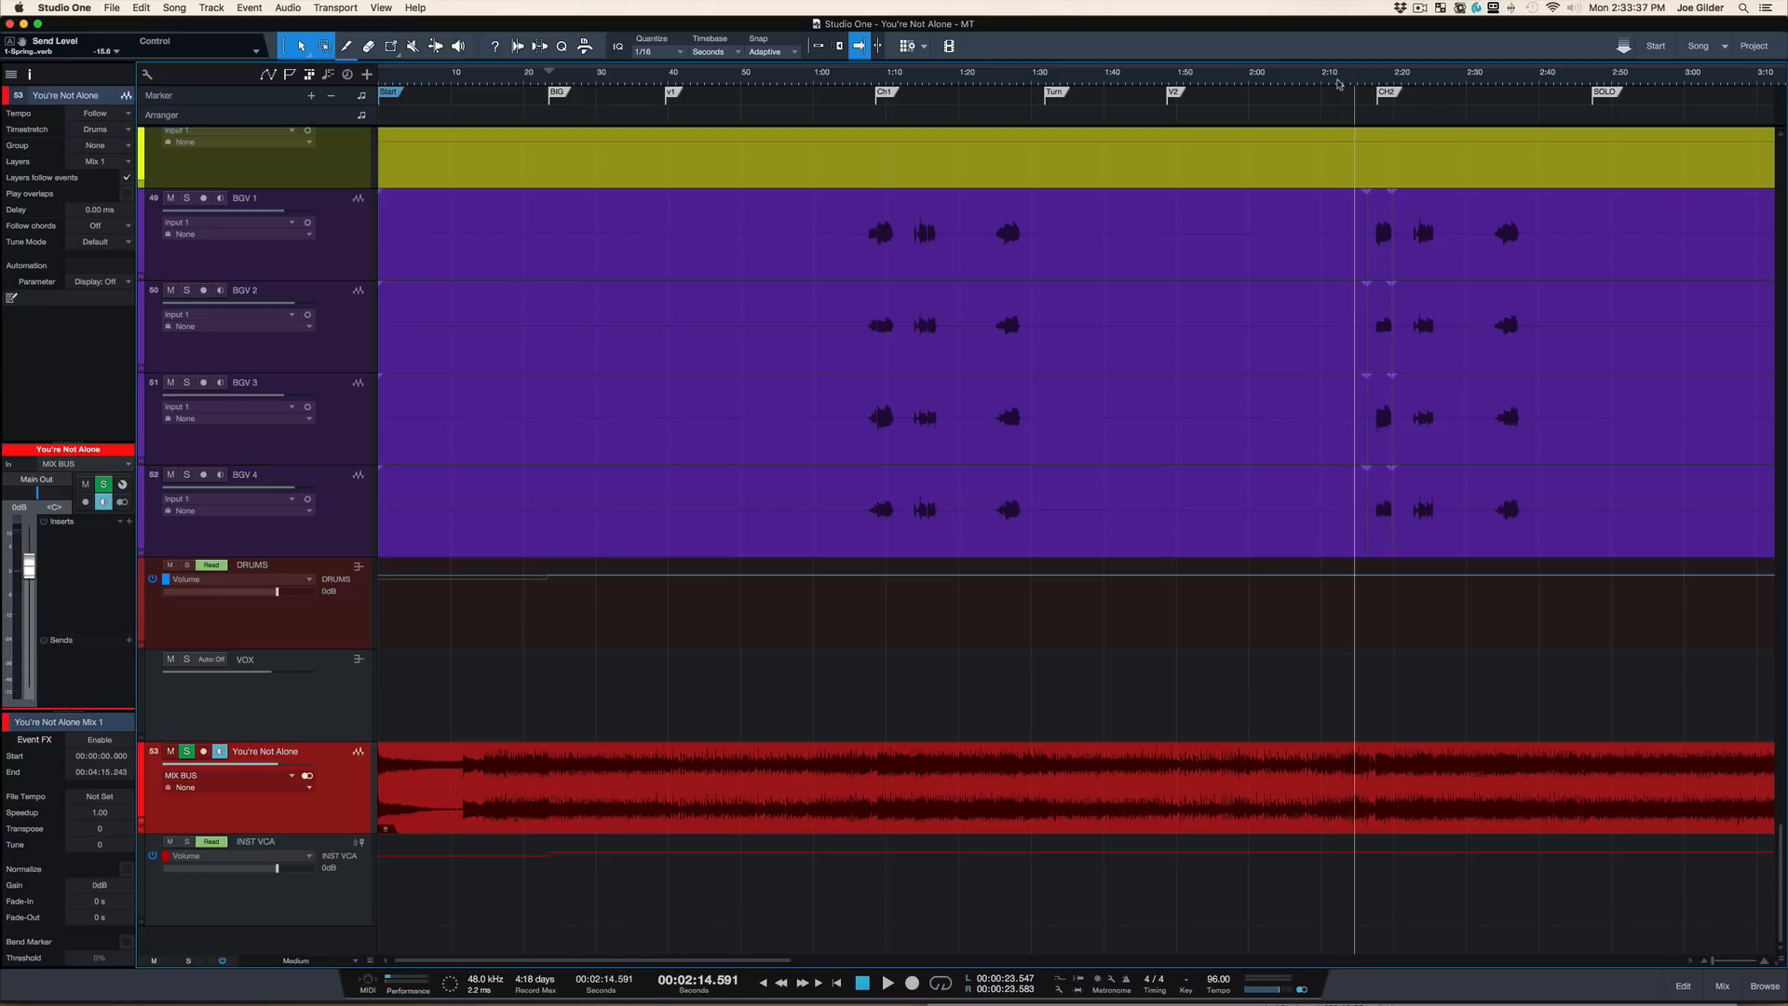
click(1338, 84)
key(space)
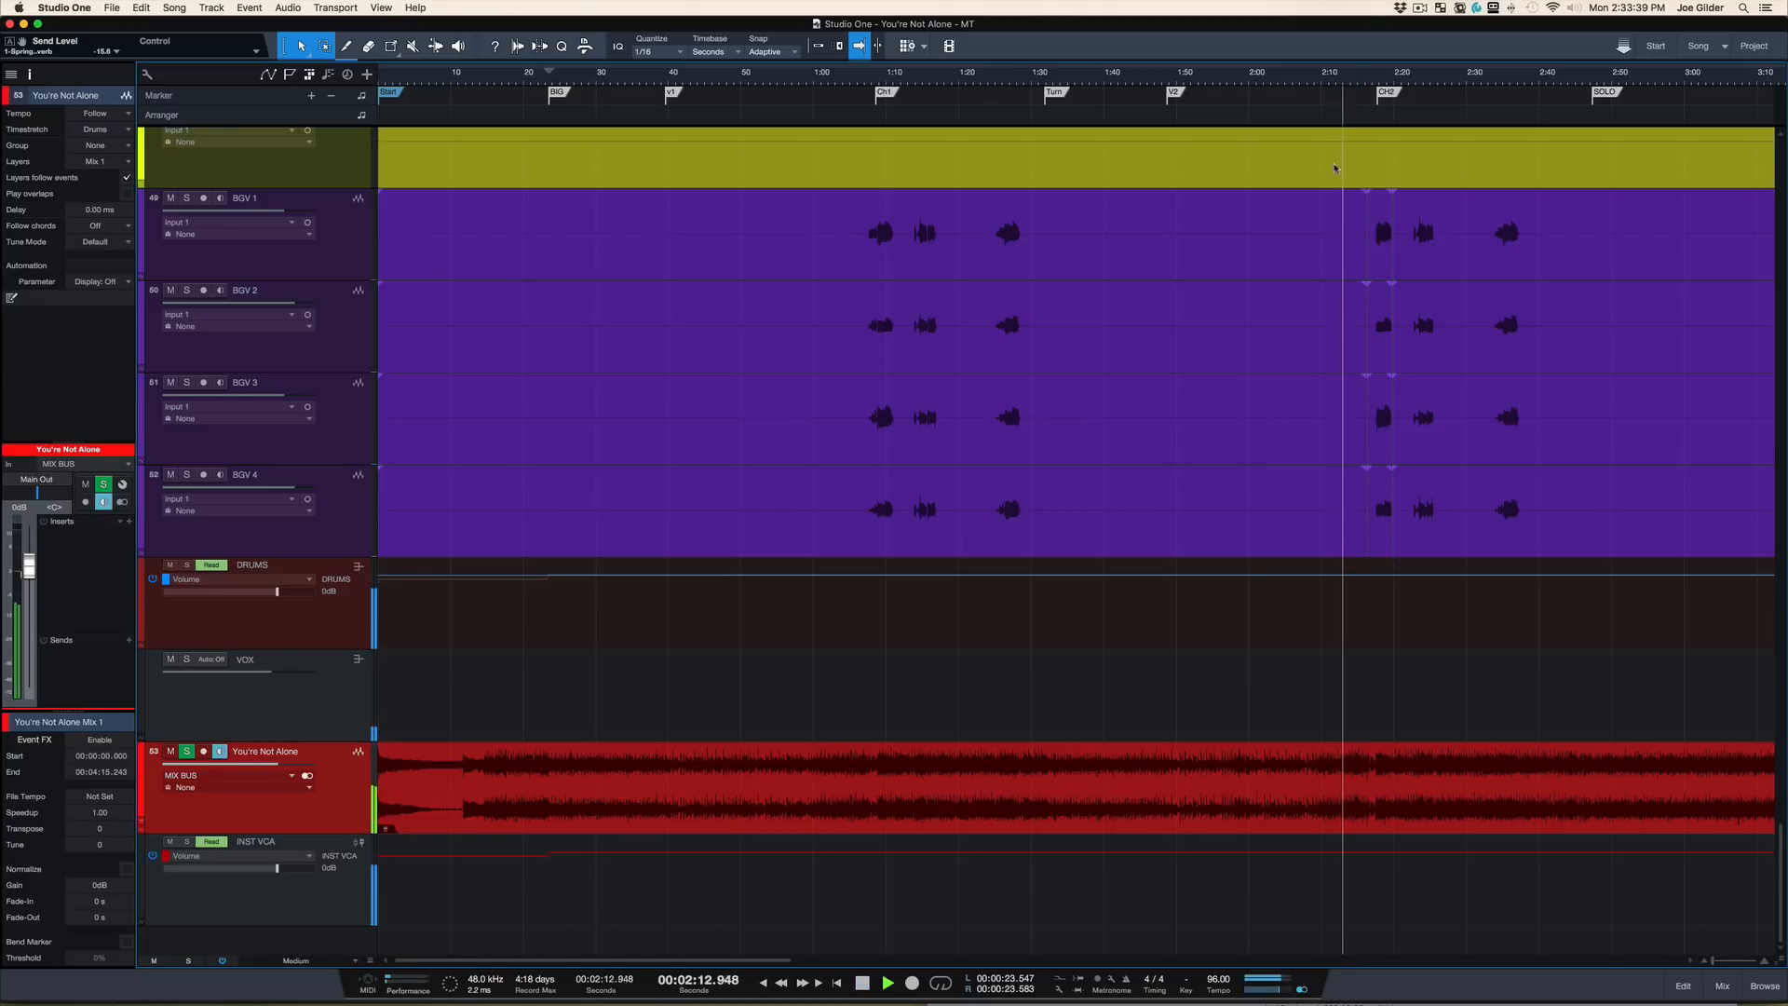
drag(1427, 80, 1425, 111)
scroll(1018, 374, right, 8)
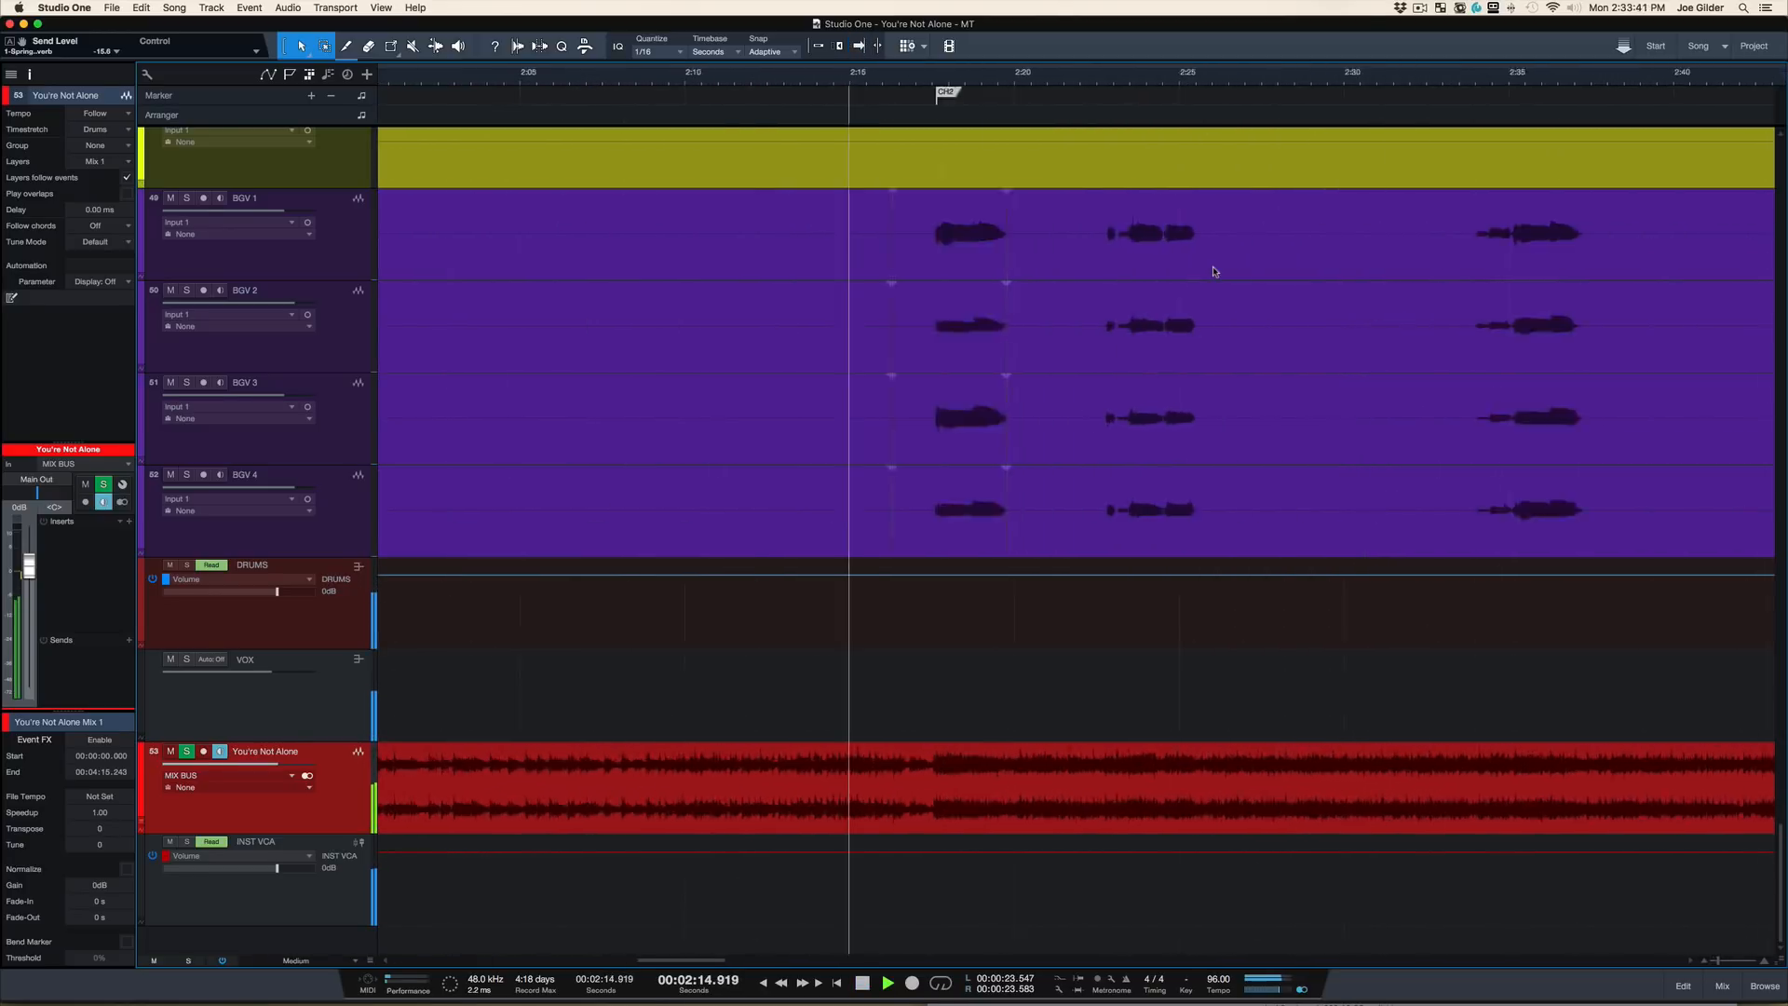
scroll(1019, 298, left, 4)
scroll(1019, 298, left, 2)
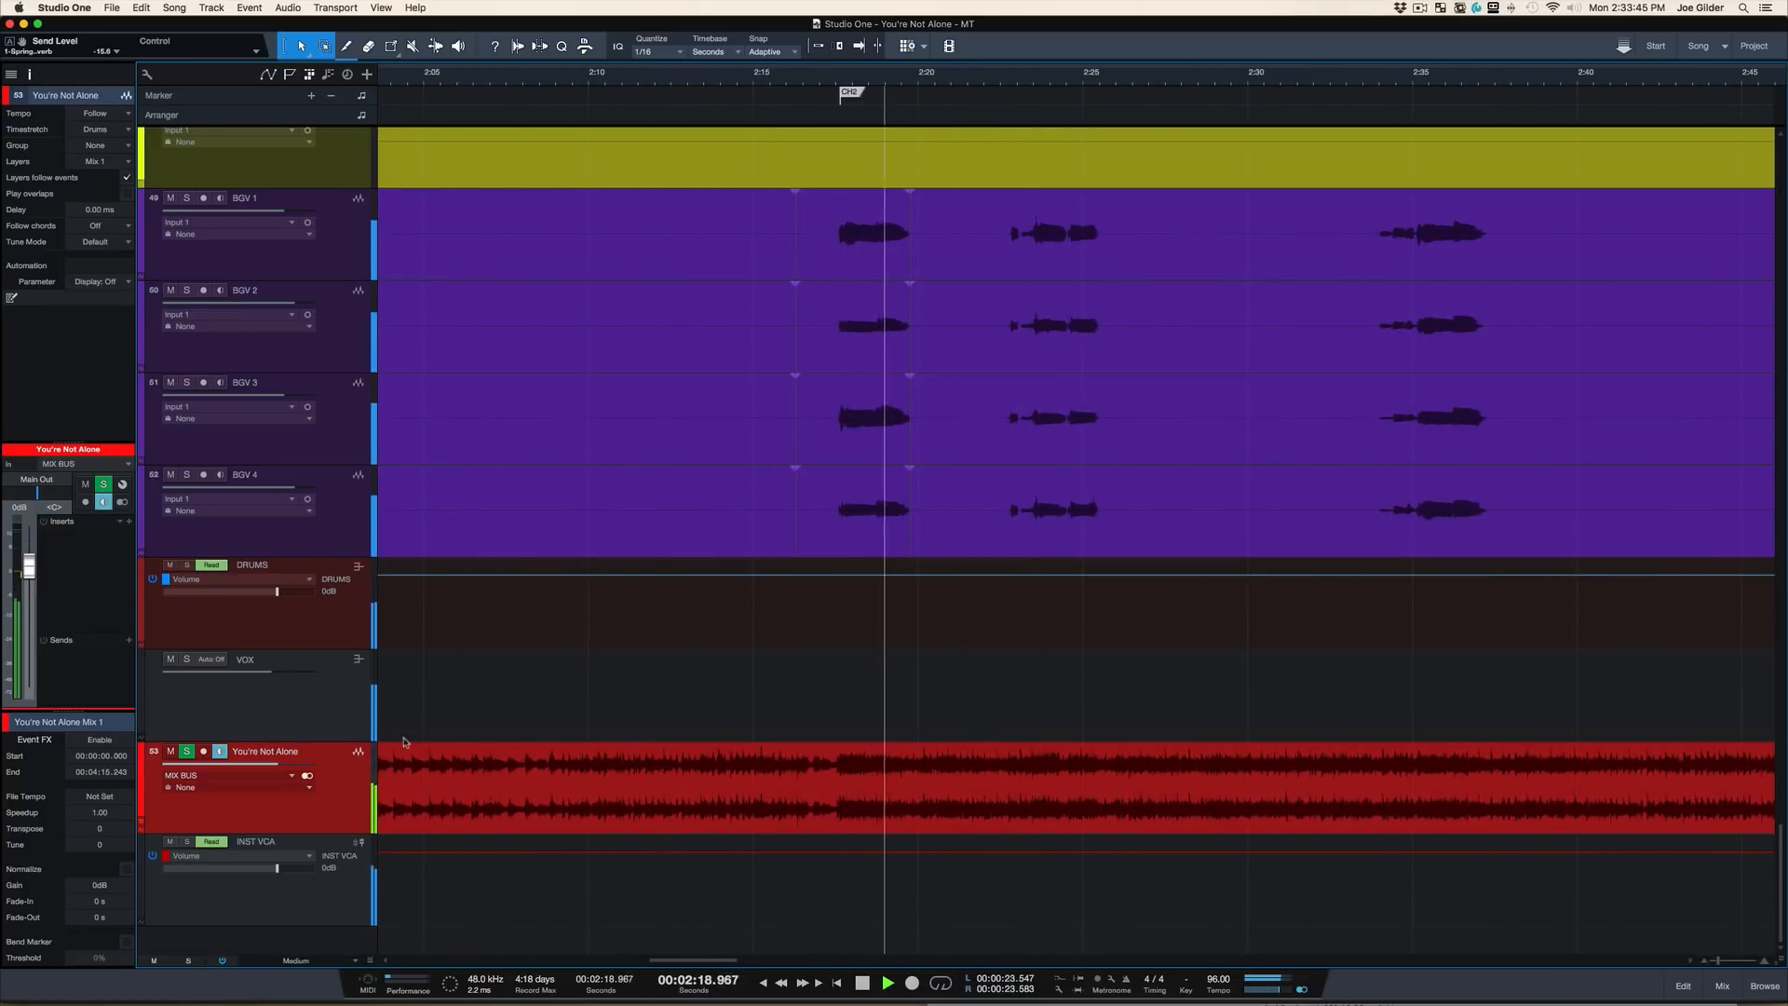
key(space)
Step: Turn off input monitoring on the You're Not Alone track and play printed Mix 1 from about 2:12 into the second chorus
key(f)
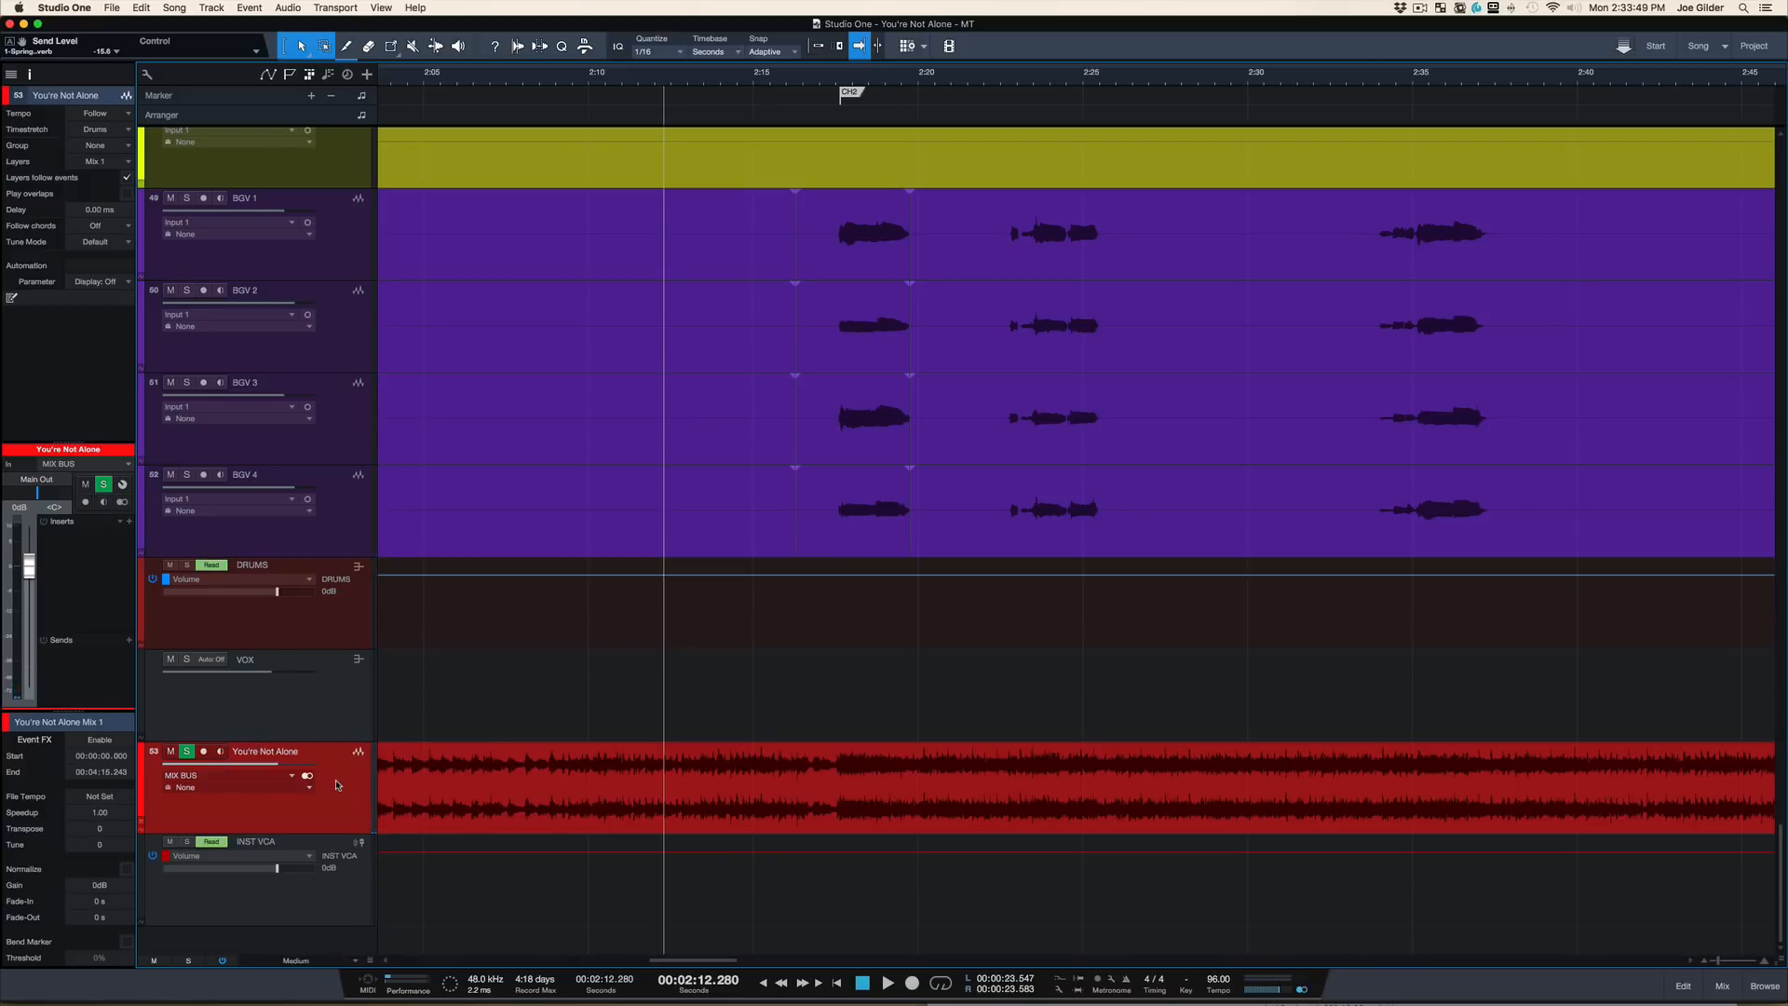
key(space)
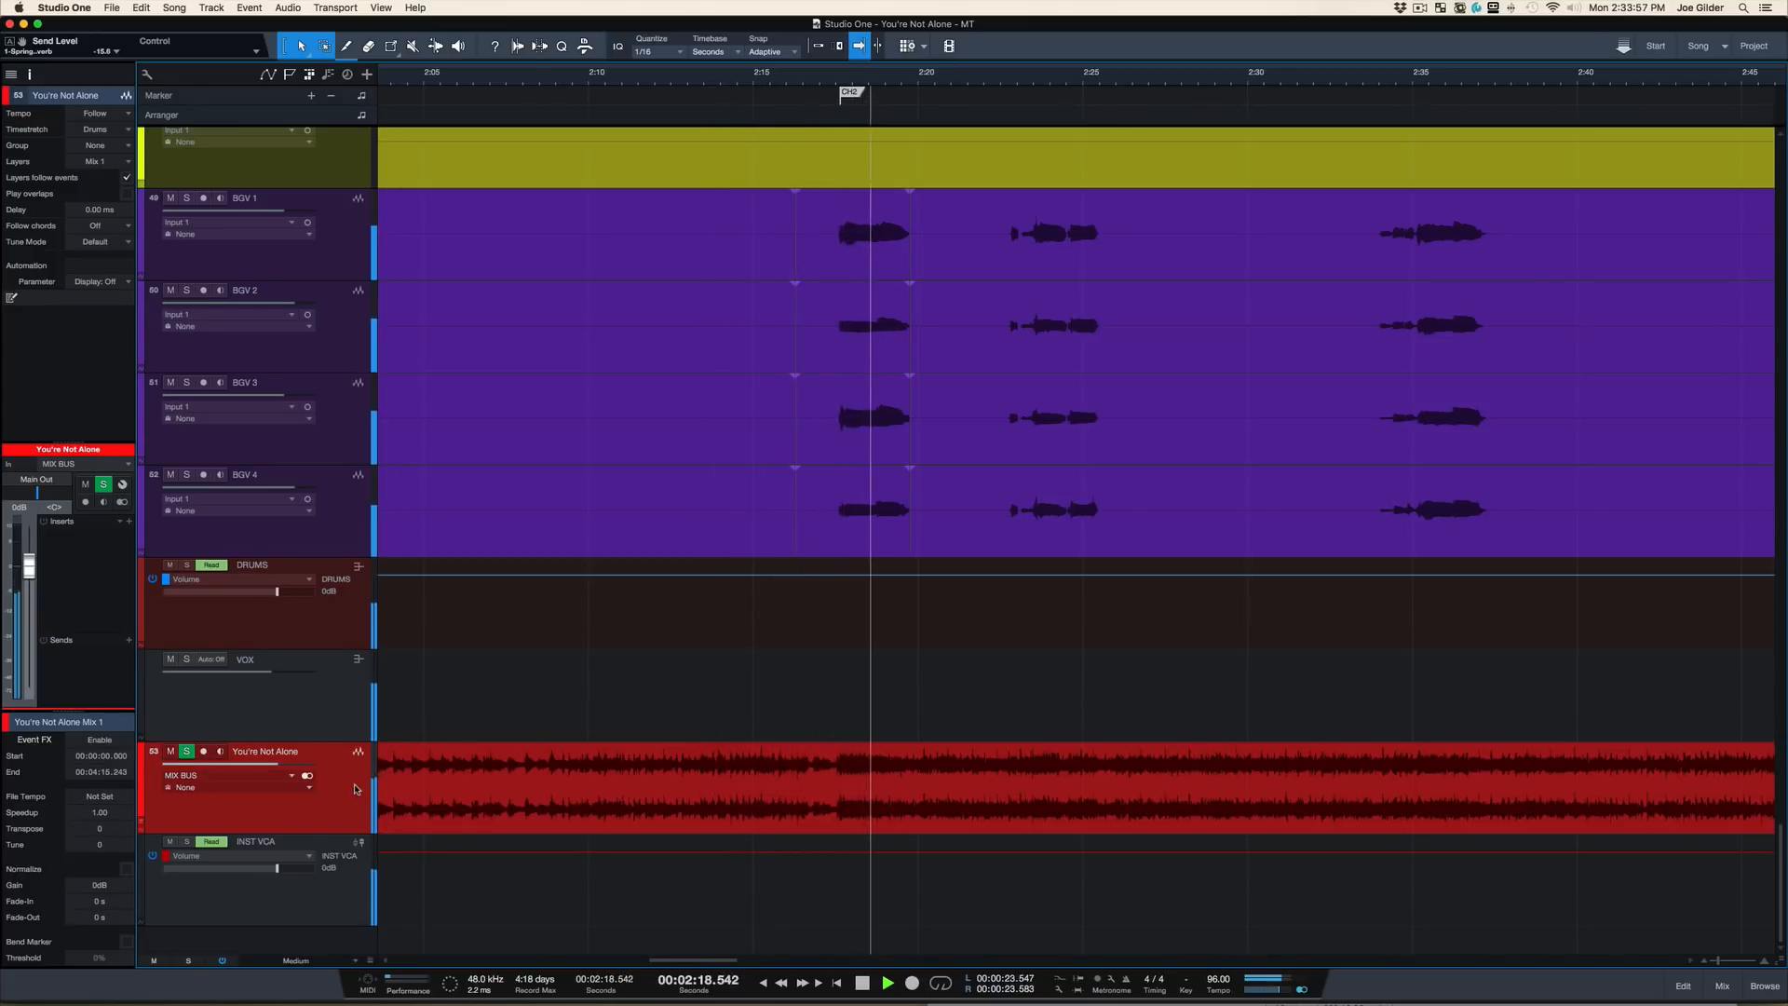
key(space)
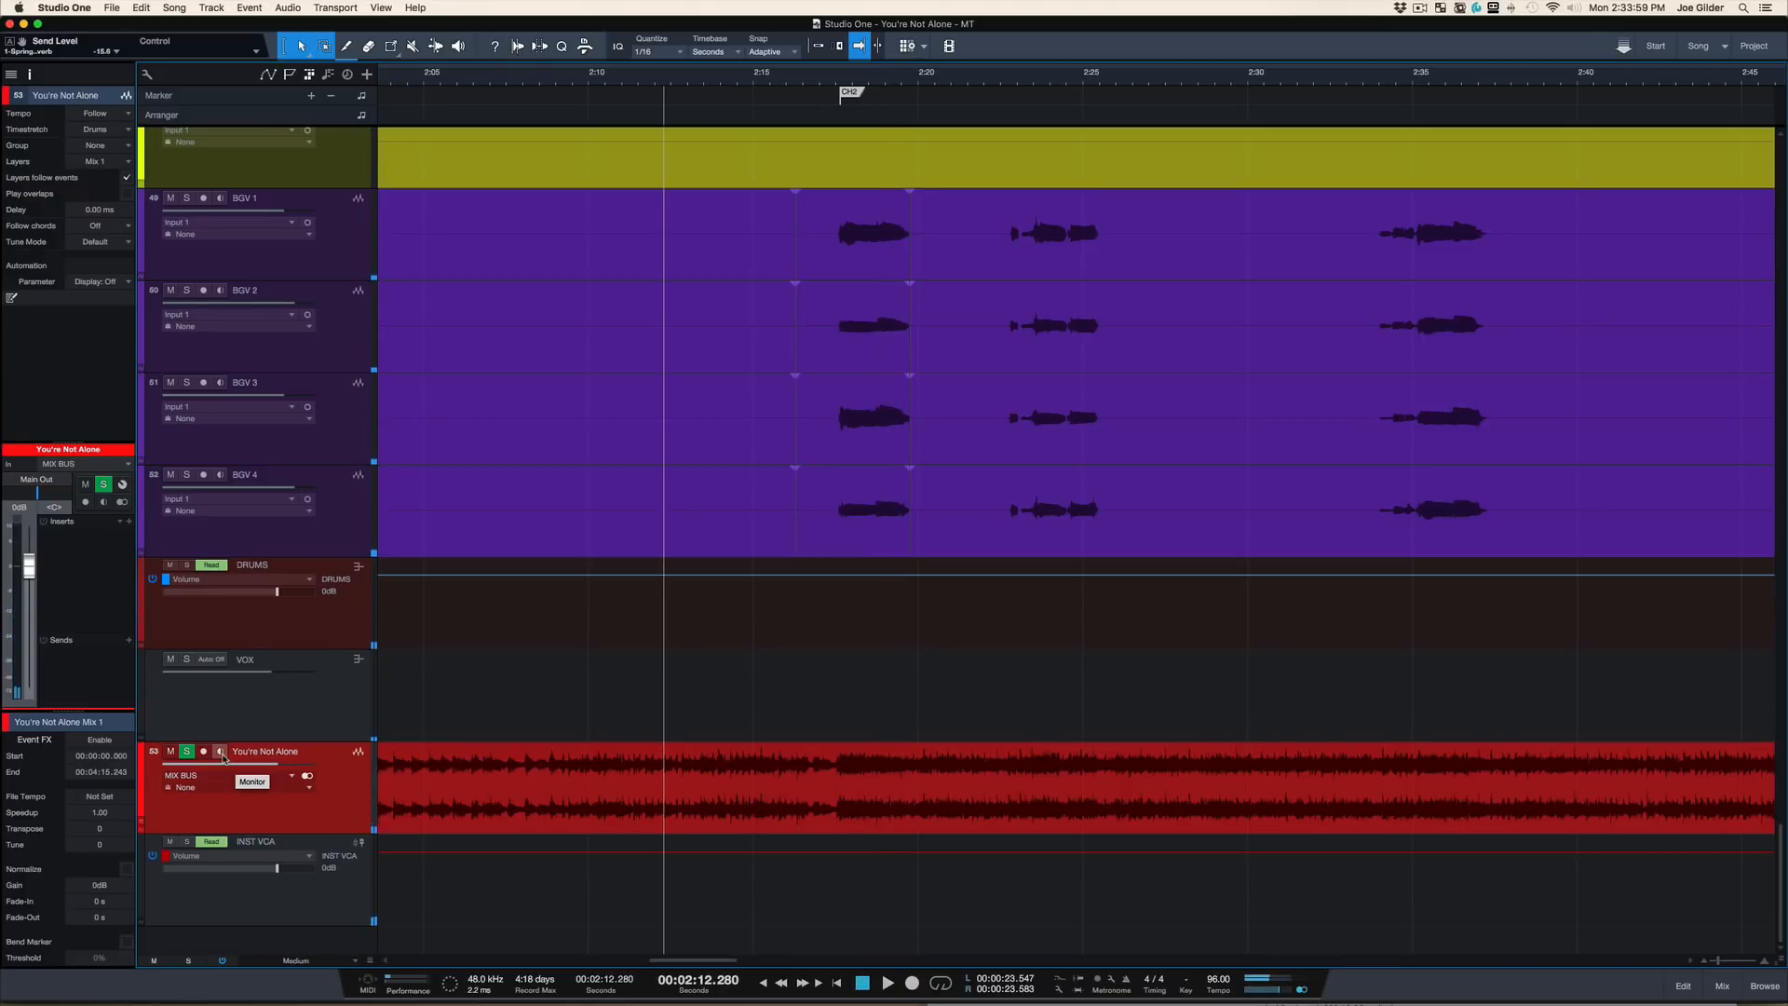
Step: Turn input monitoring back on, play the current mix from about 2:12 into the solo with all tracks in overview, and stop
click(220, 751)
key(space)
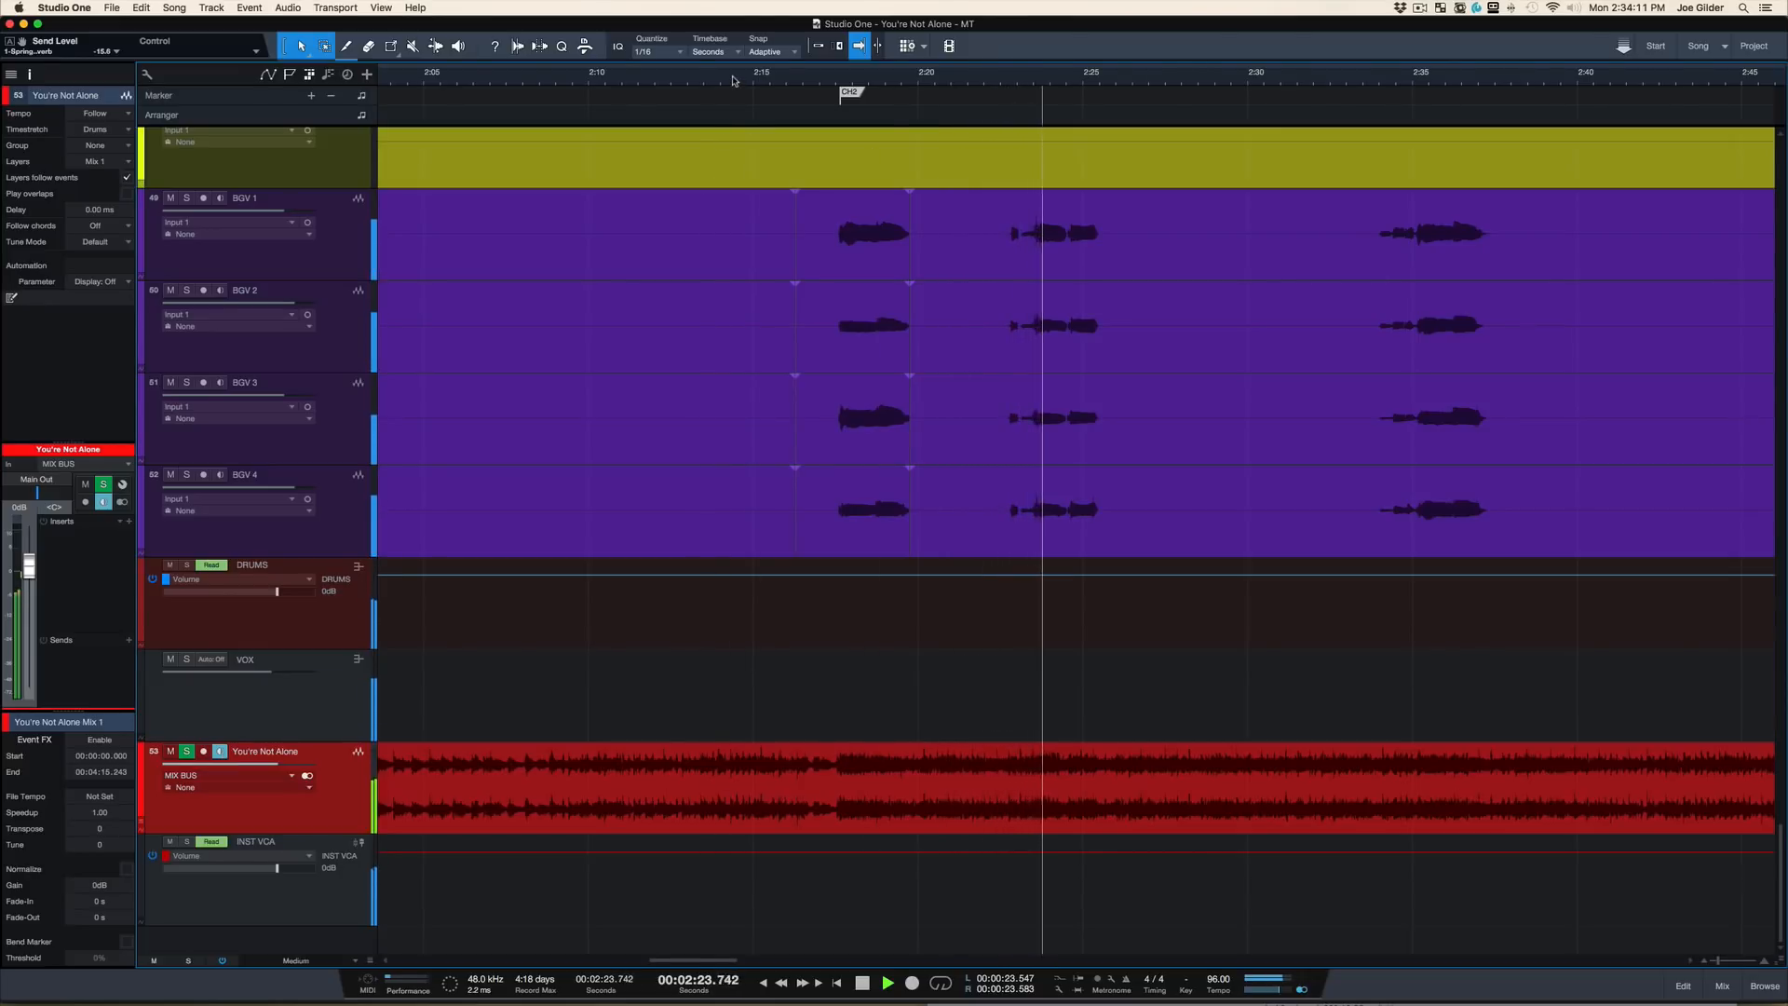
drag(731, 76, 733, 32)
scroll(836, 258, up, 2)
scroll(835, 258, up, 15)
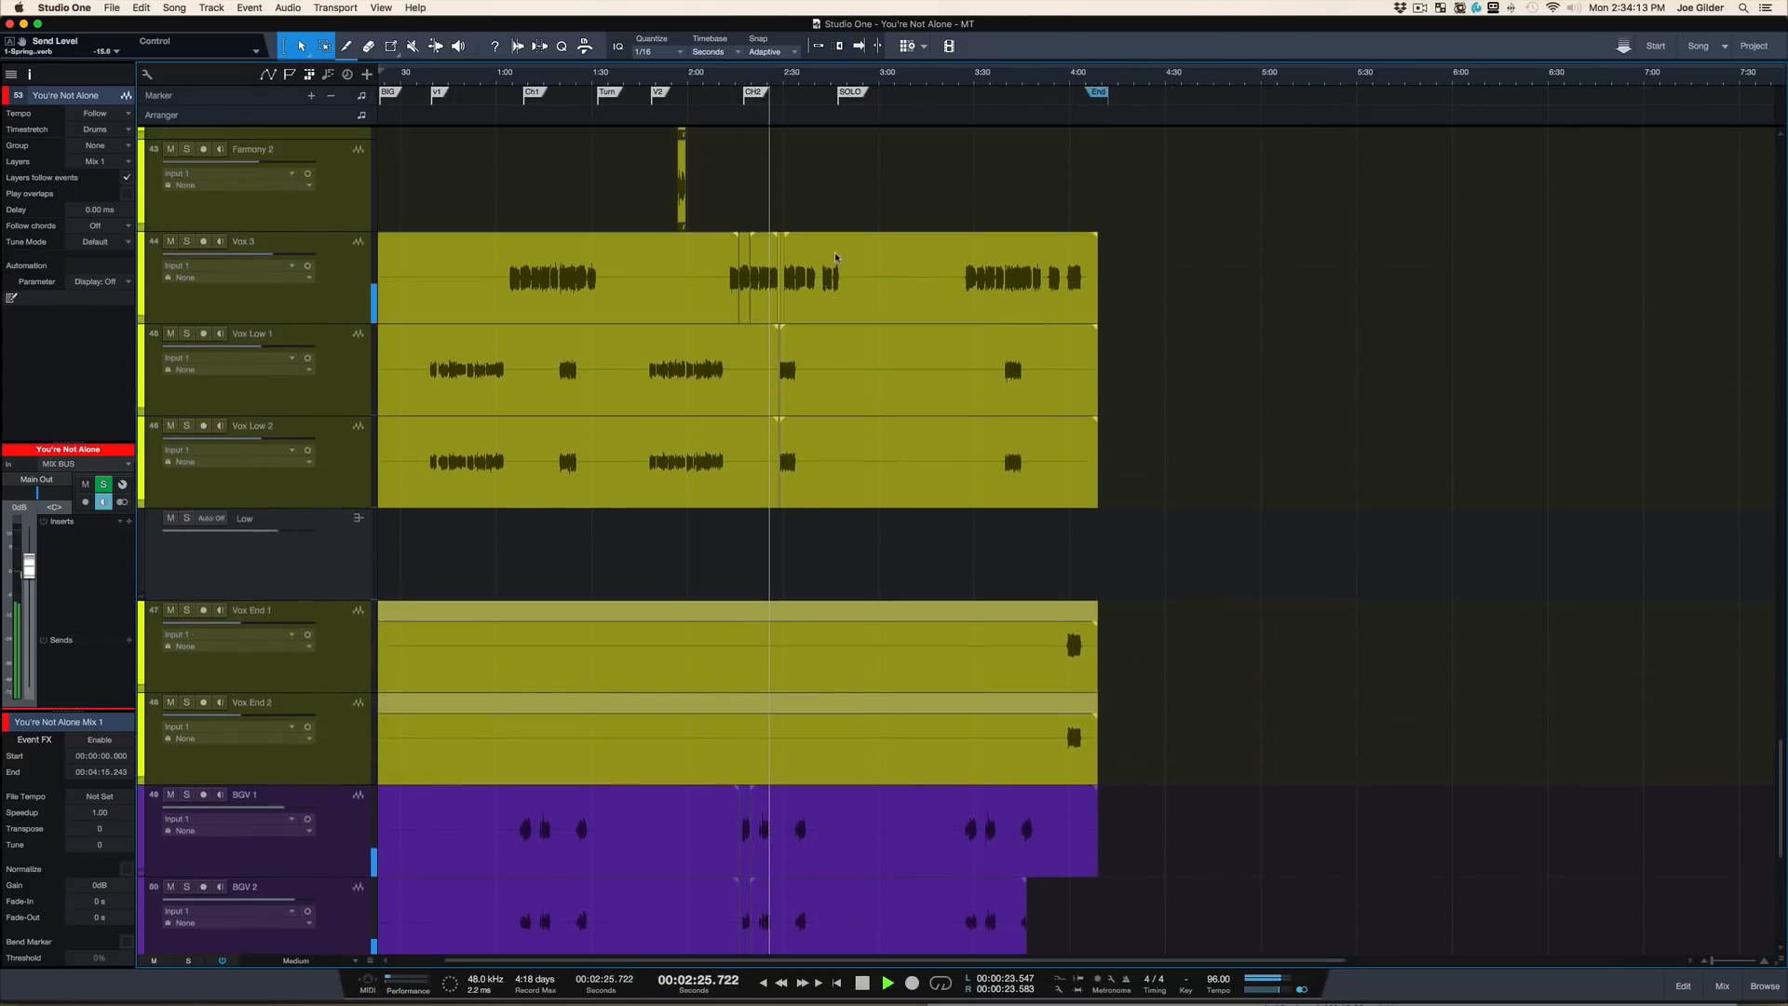
key(z)
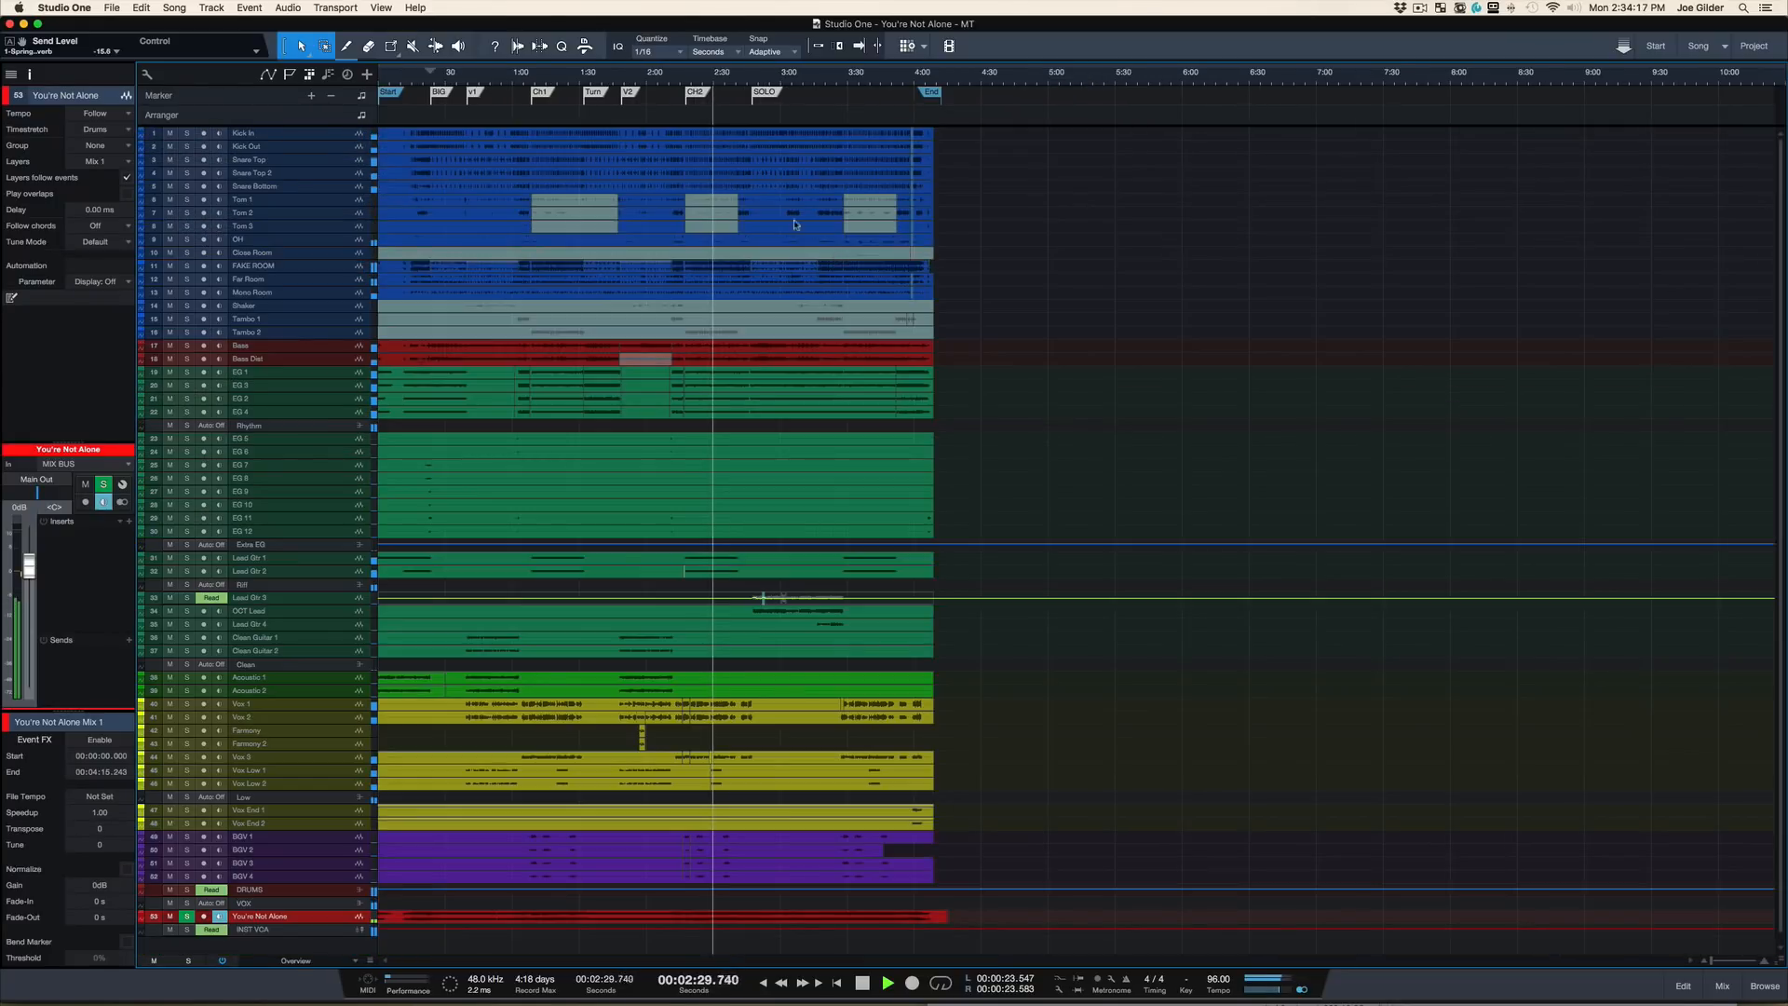
drag(410, 77, 410, 95)
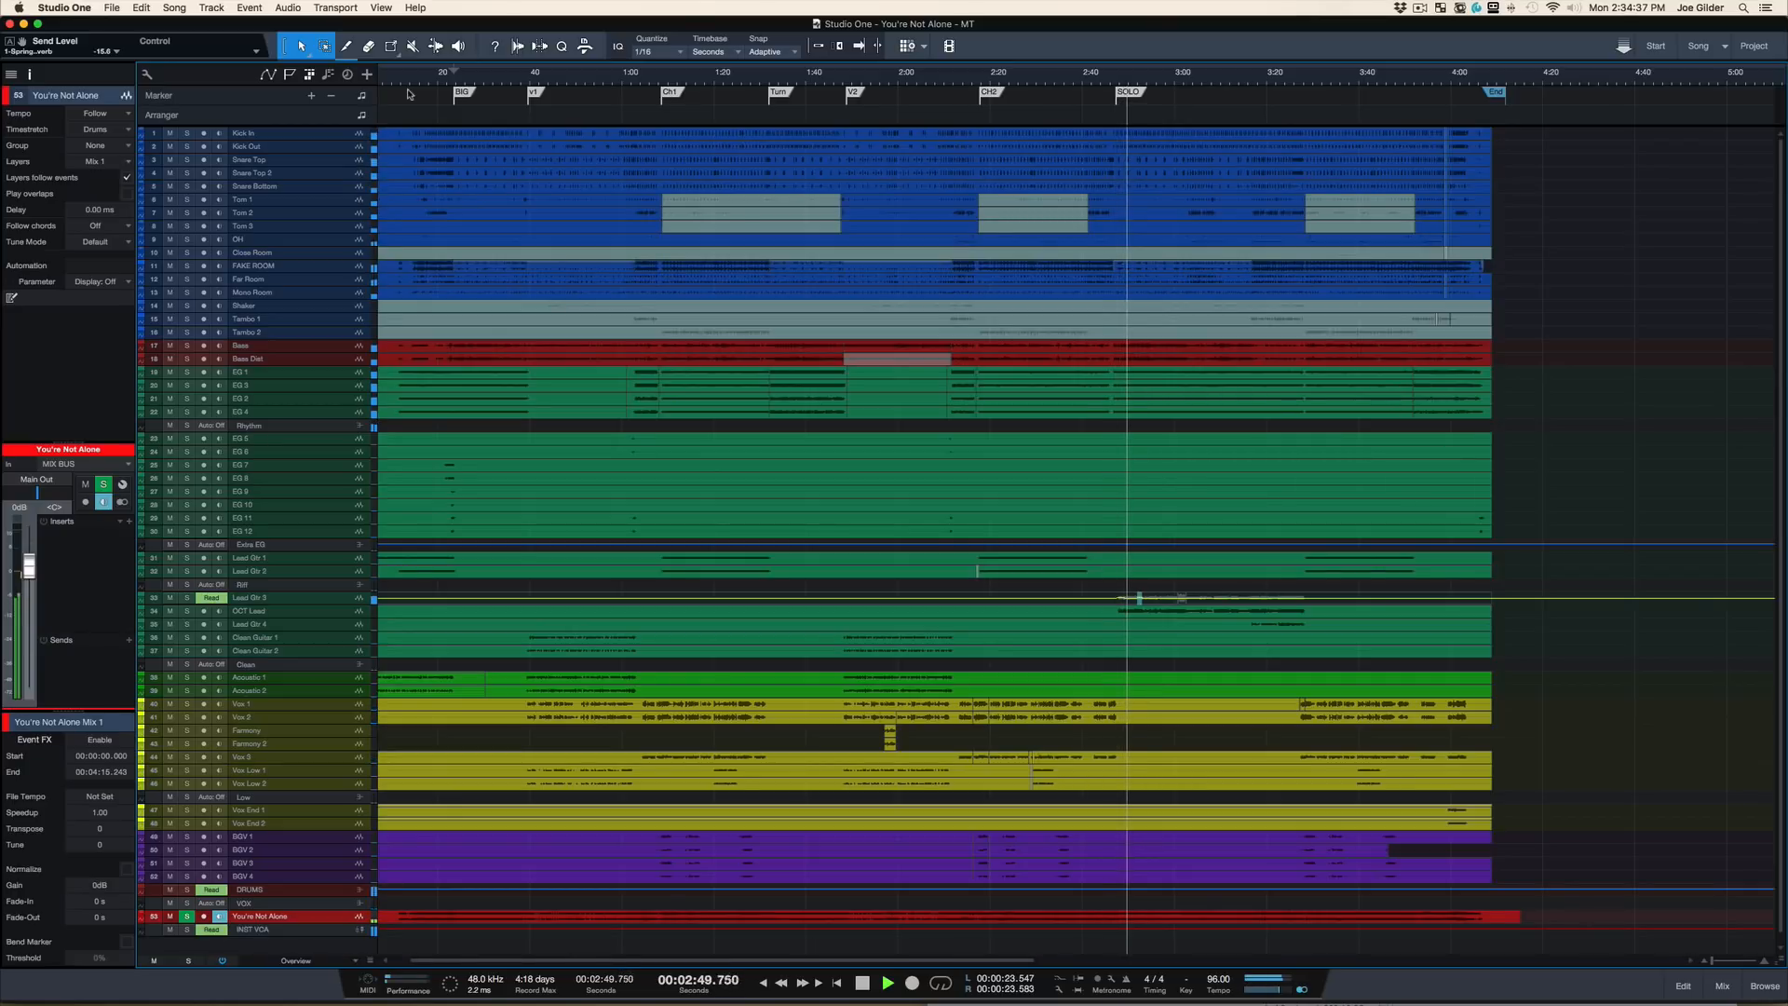
key(space)
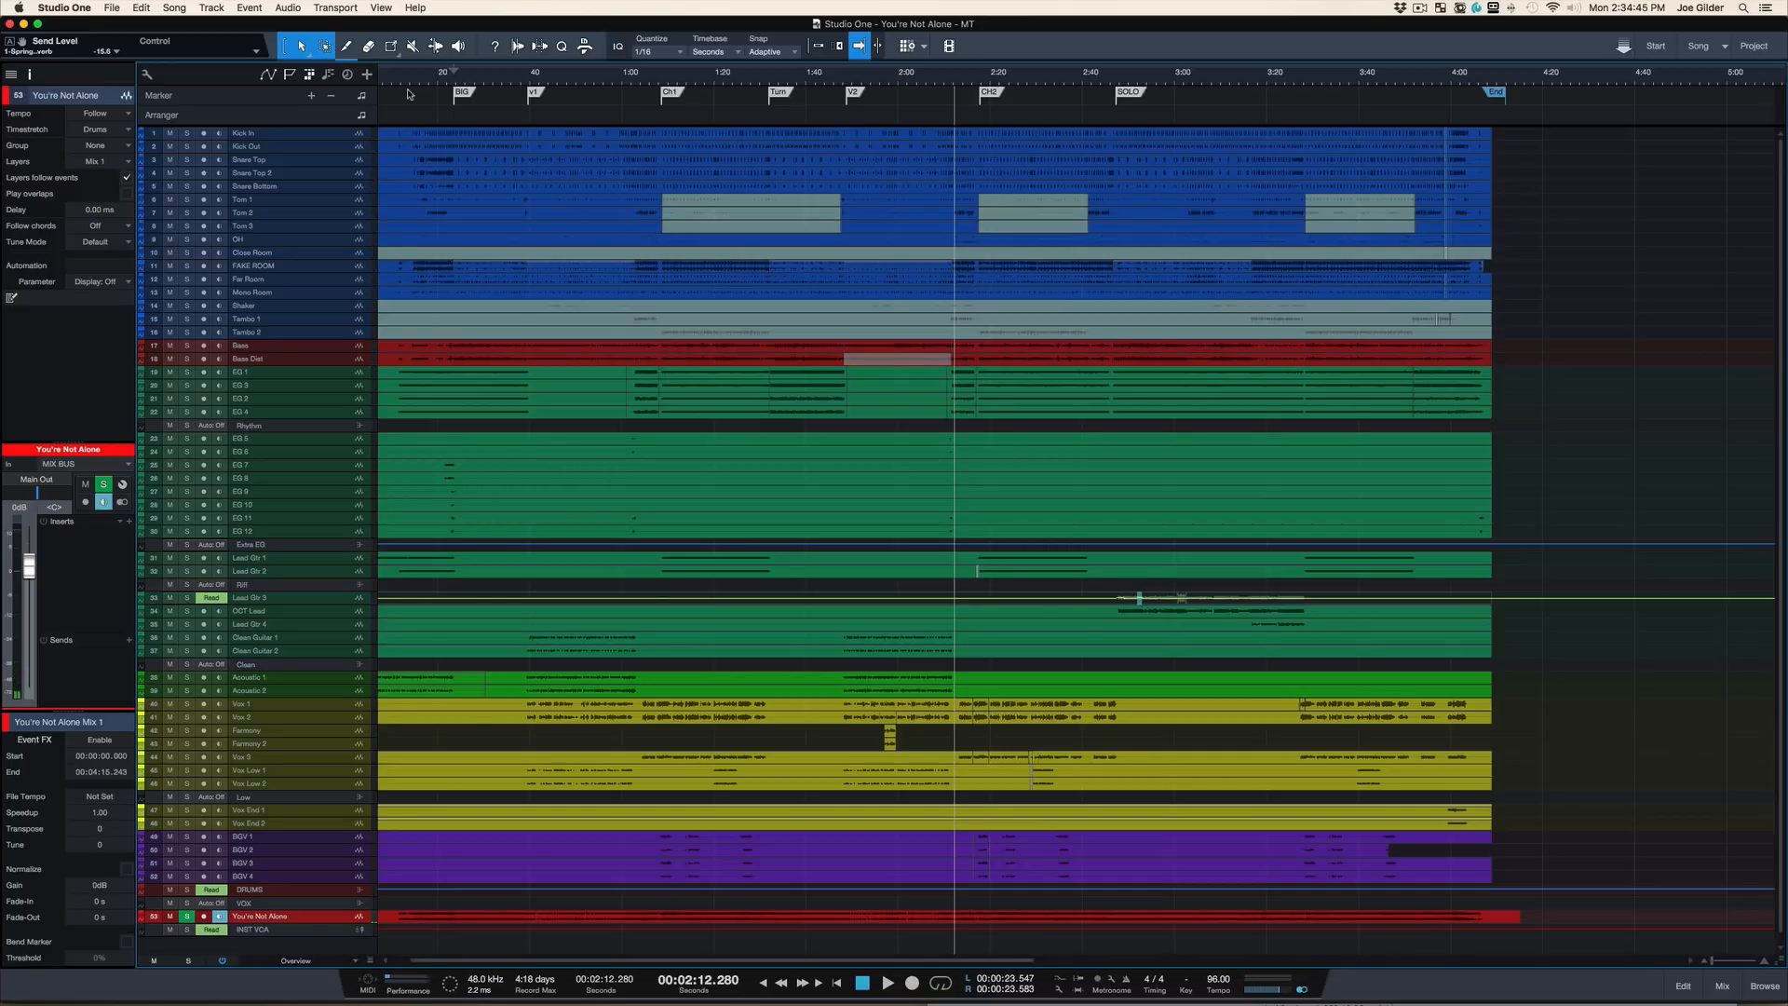
Step: Add a new layer to the You're Not Alone track and rename it Mix 3
click(123, 161)
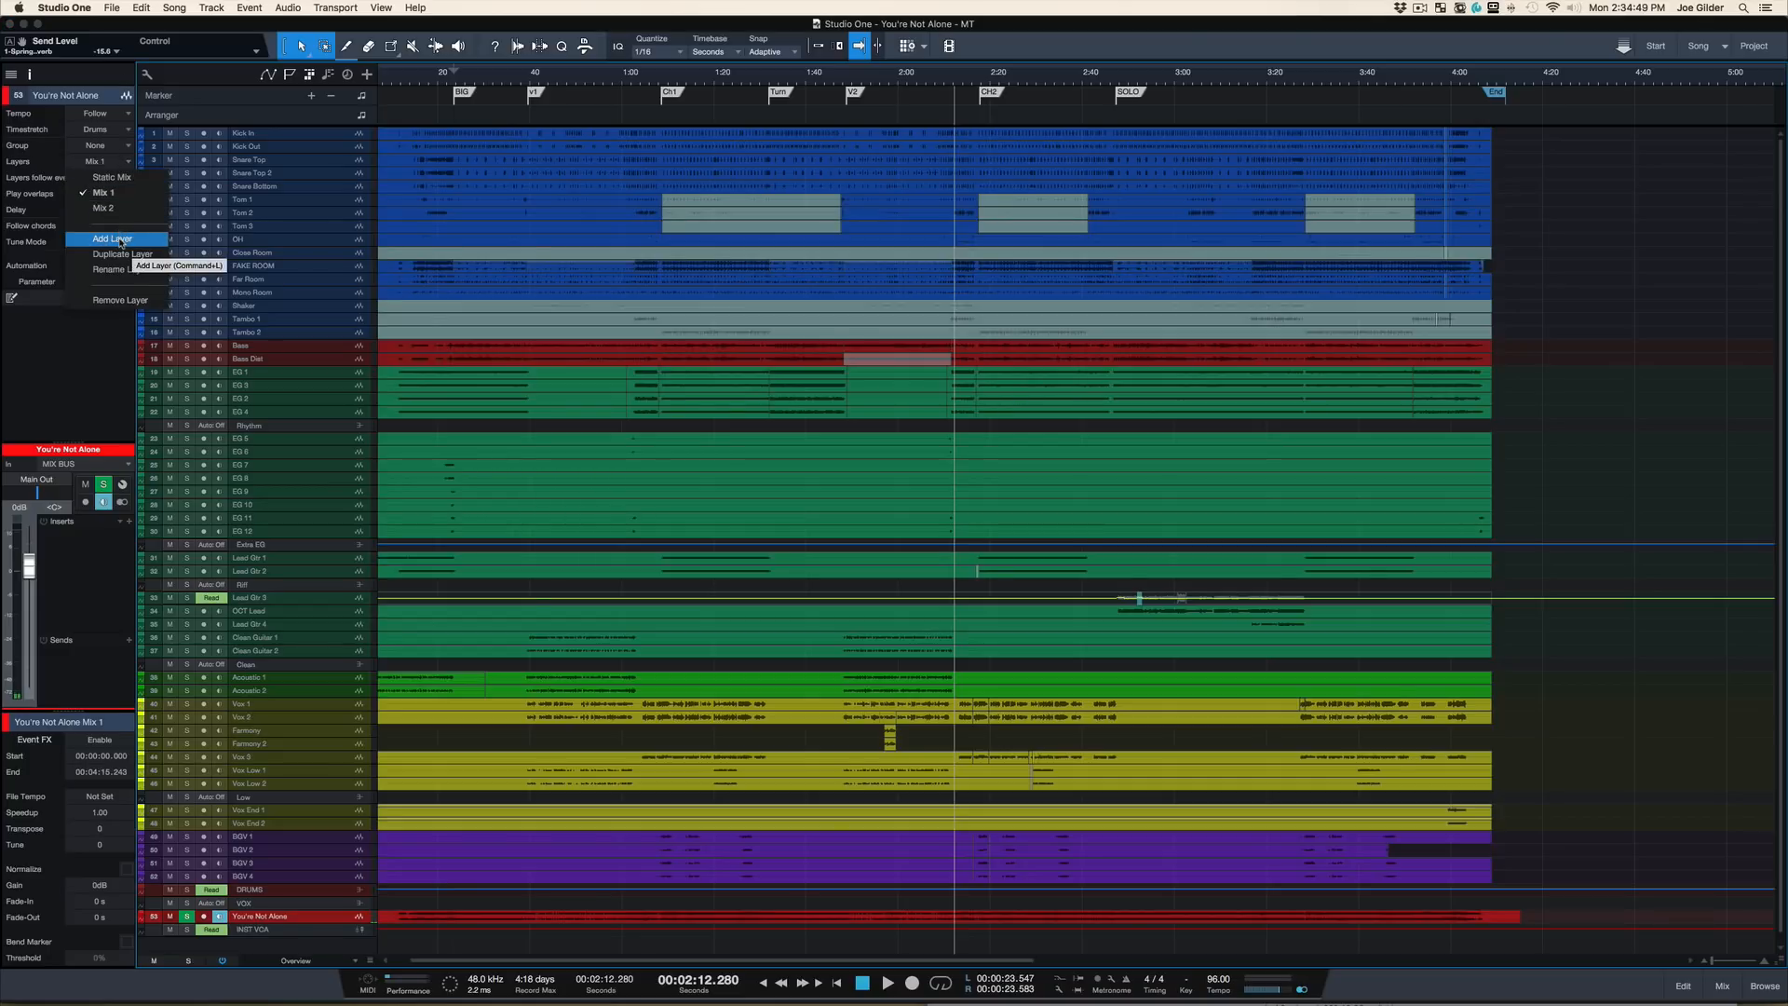
click(120, 241)
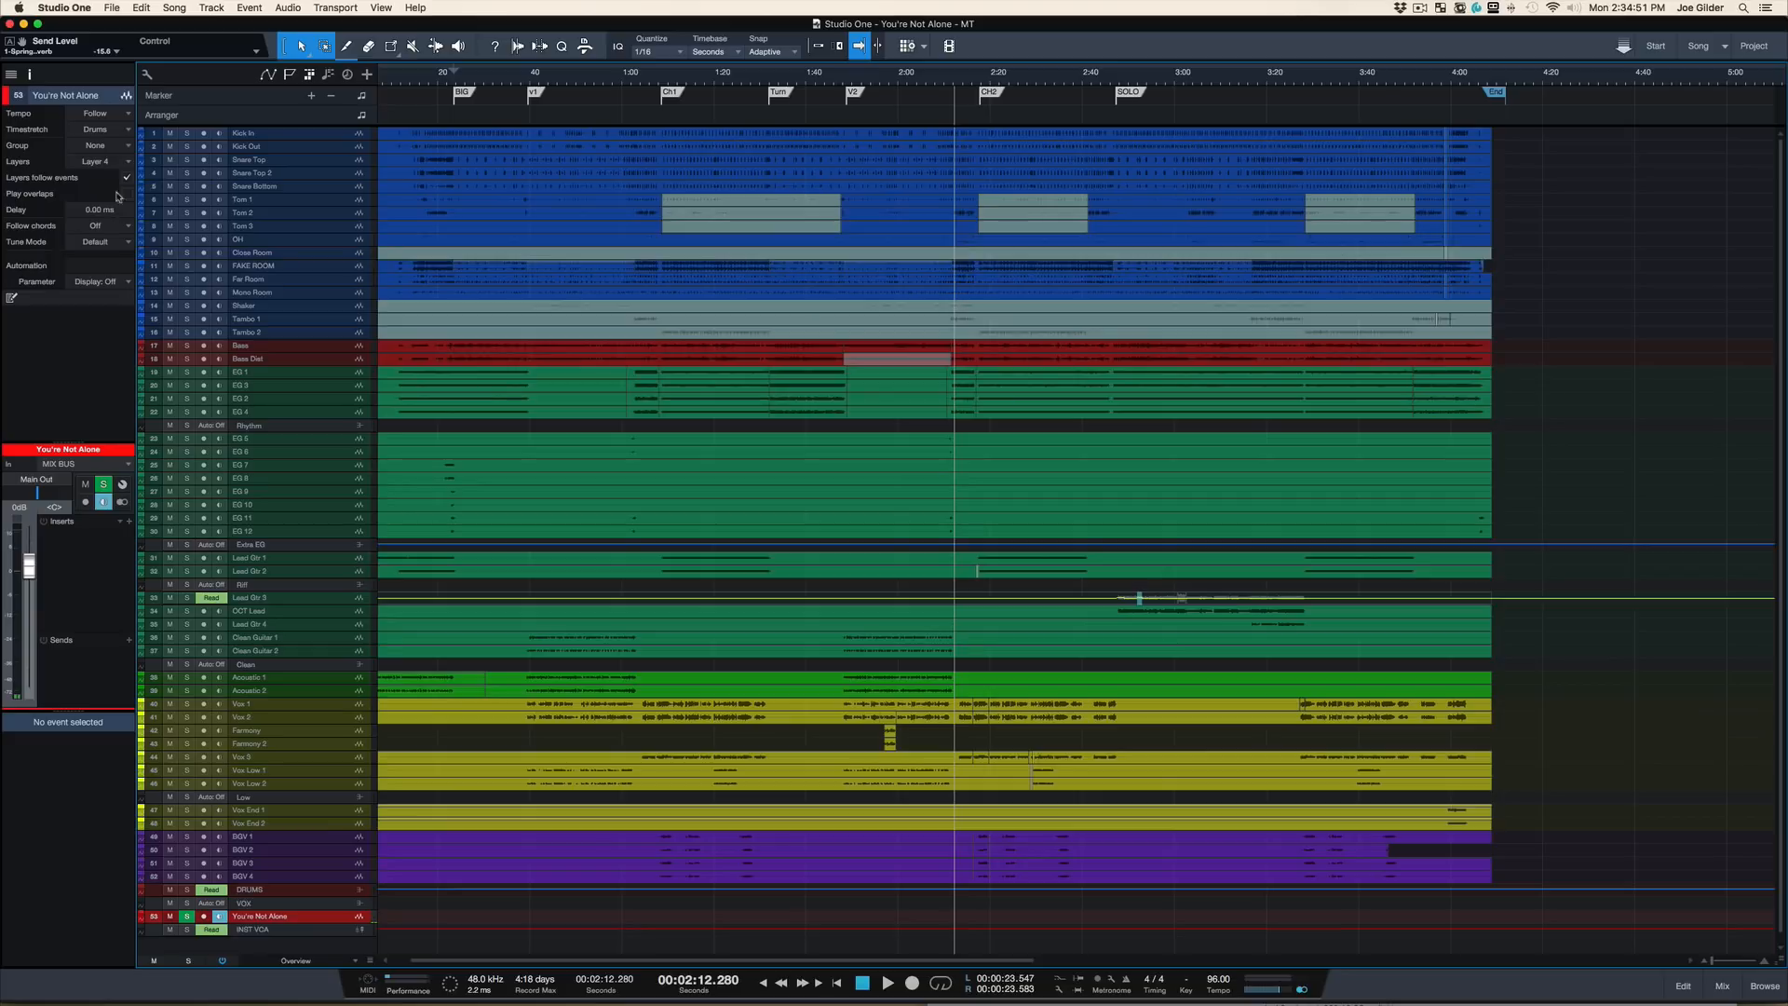
click(119, 163)
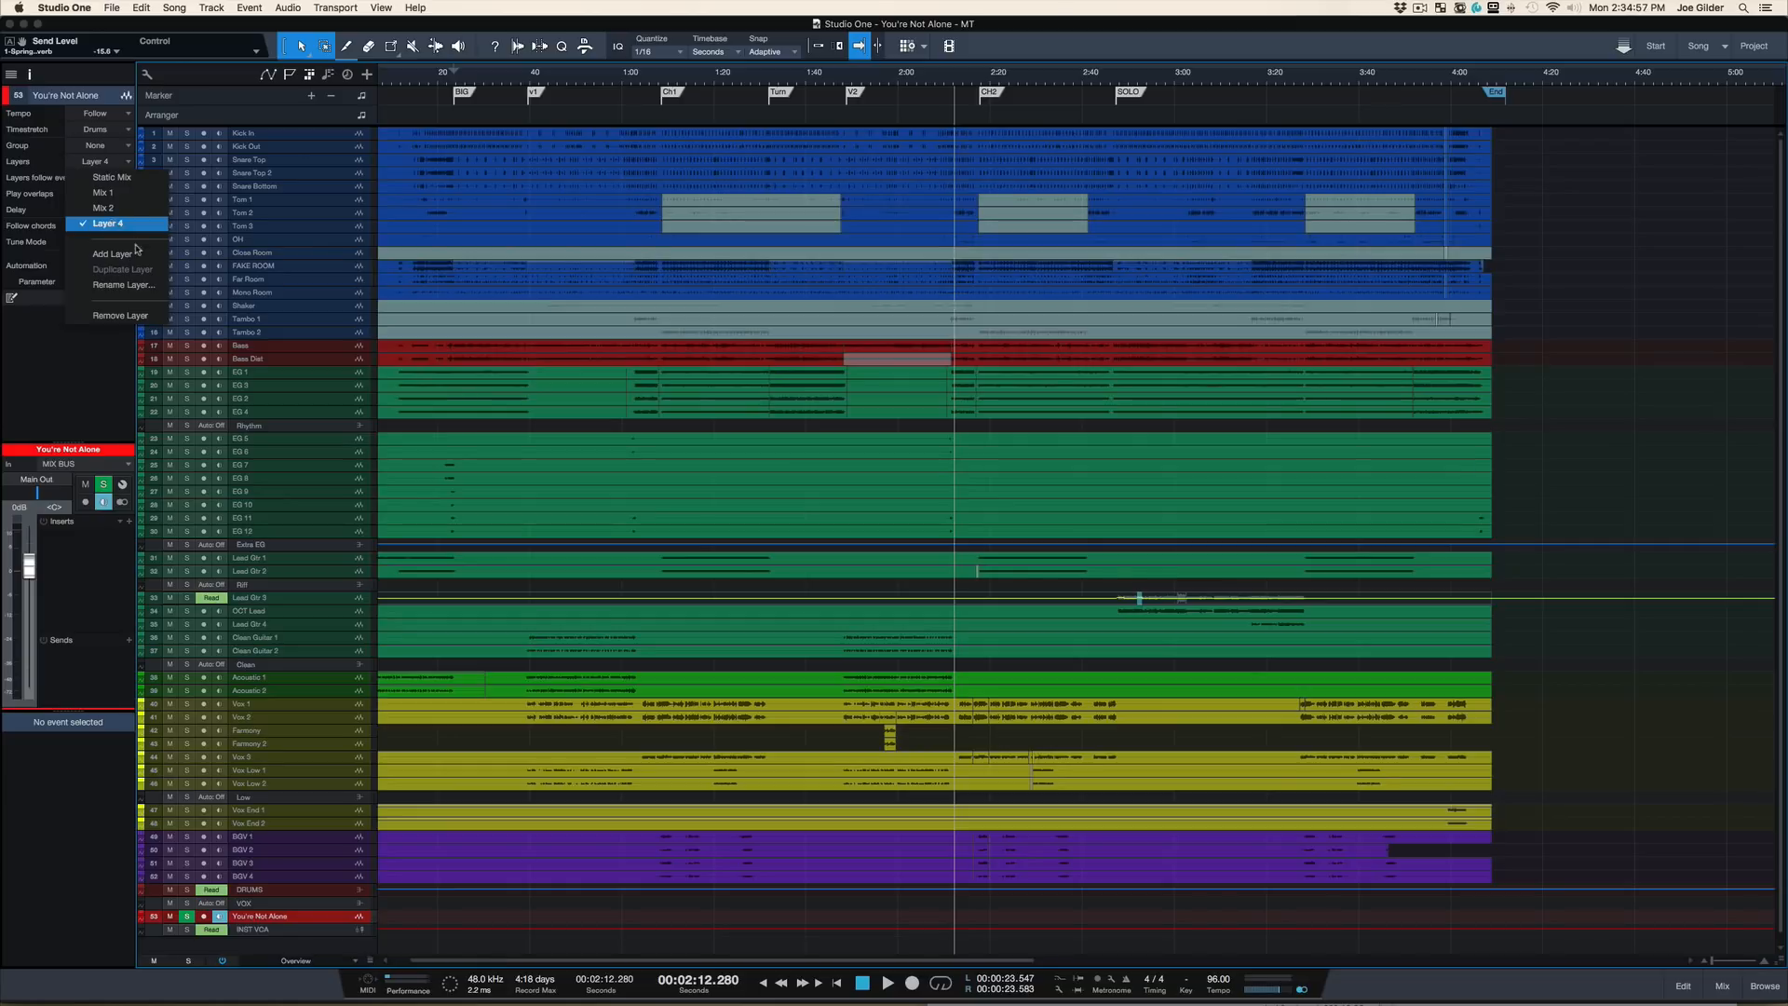
click(111, 223)
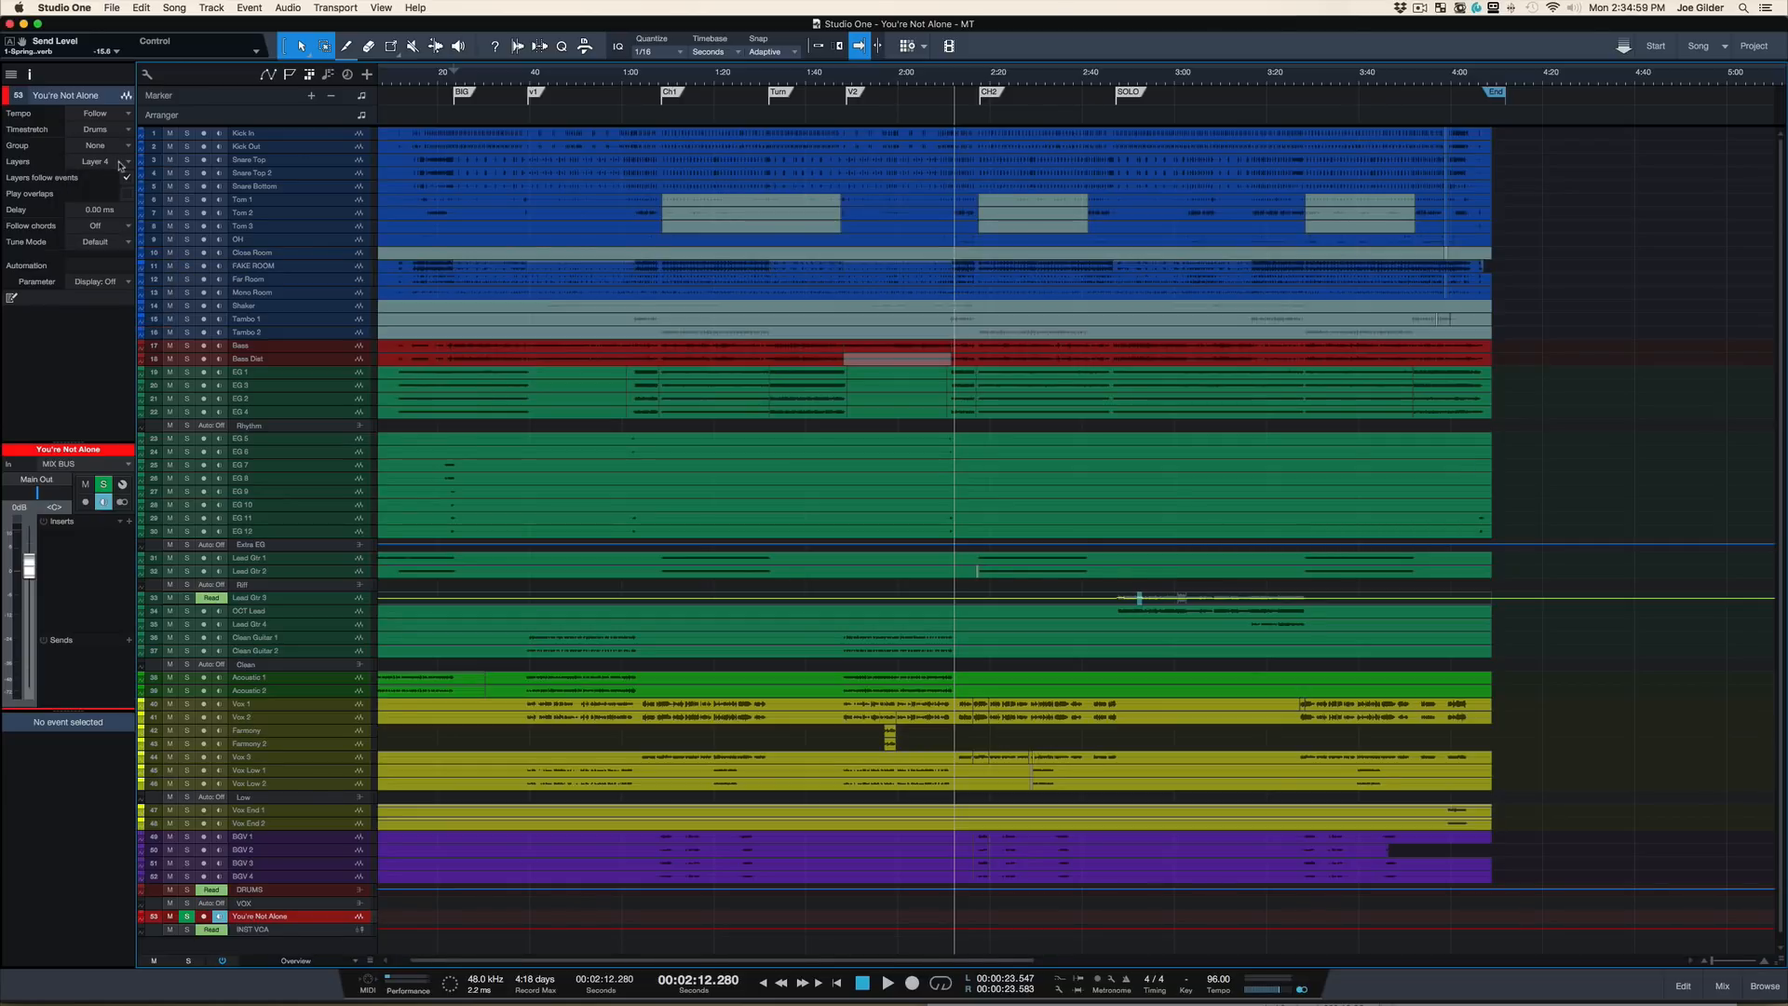
click(121, 162)
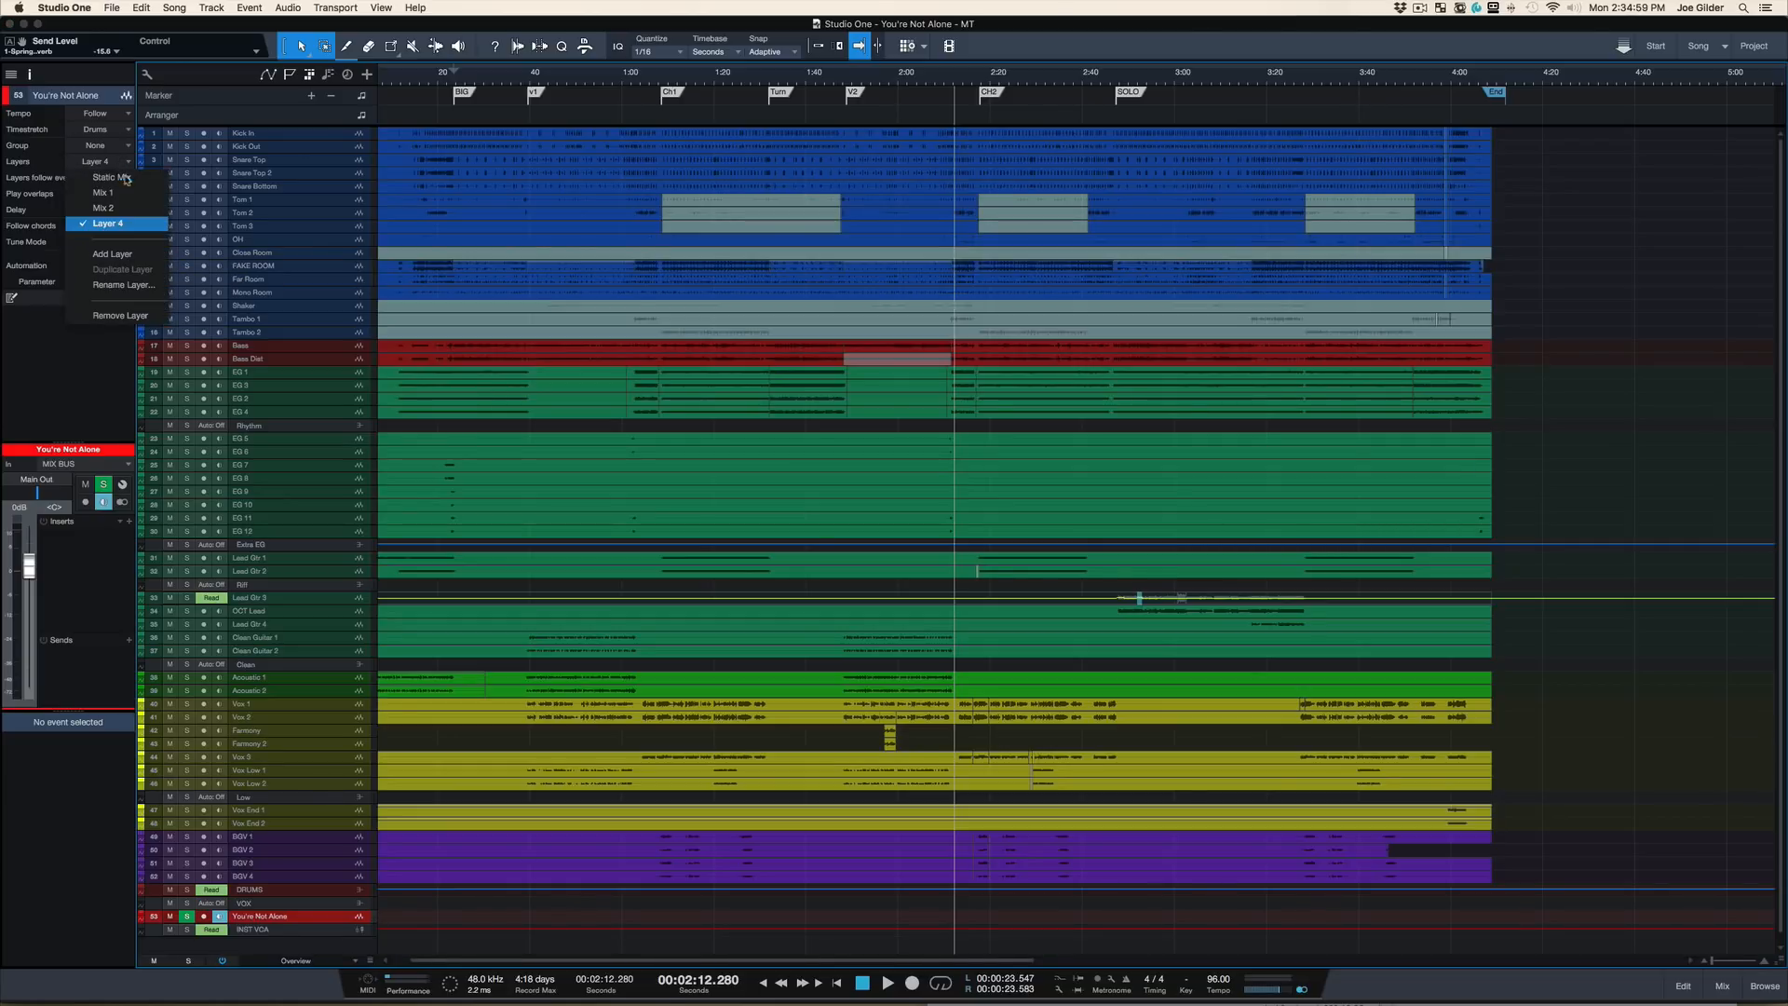
click(128, 285)
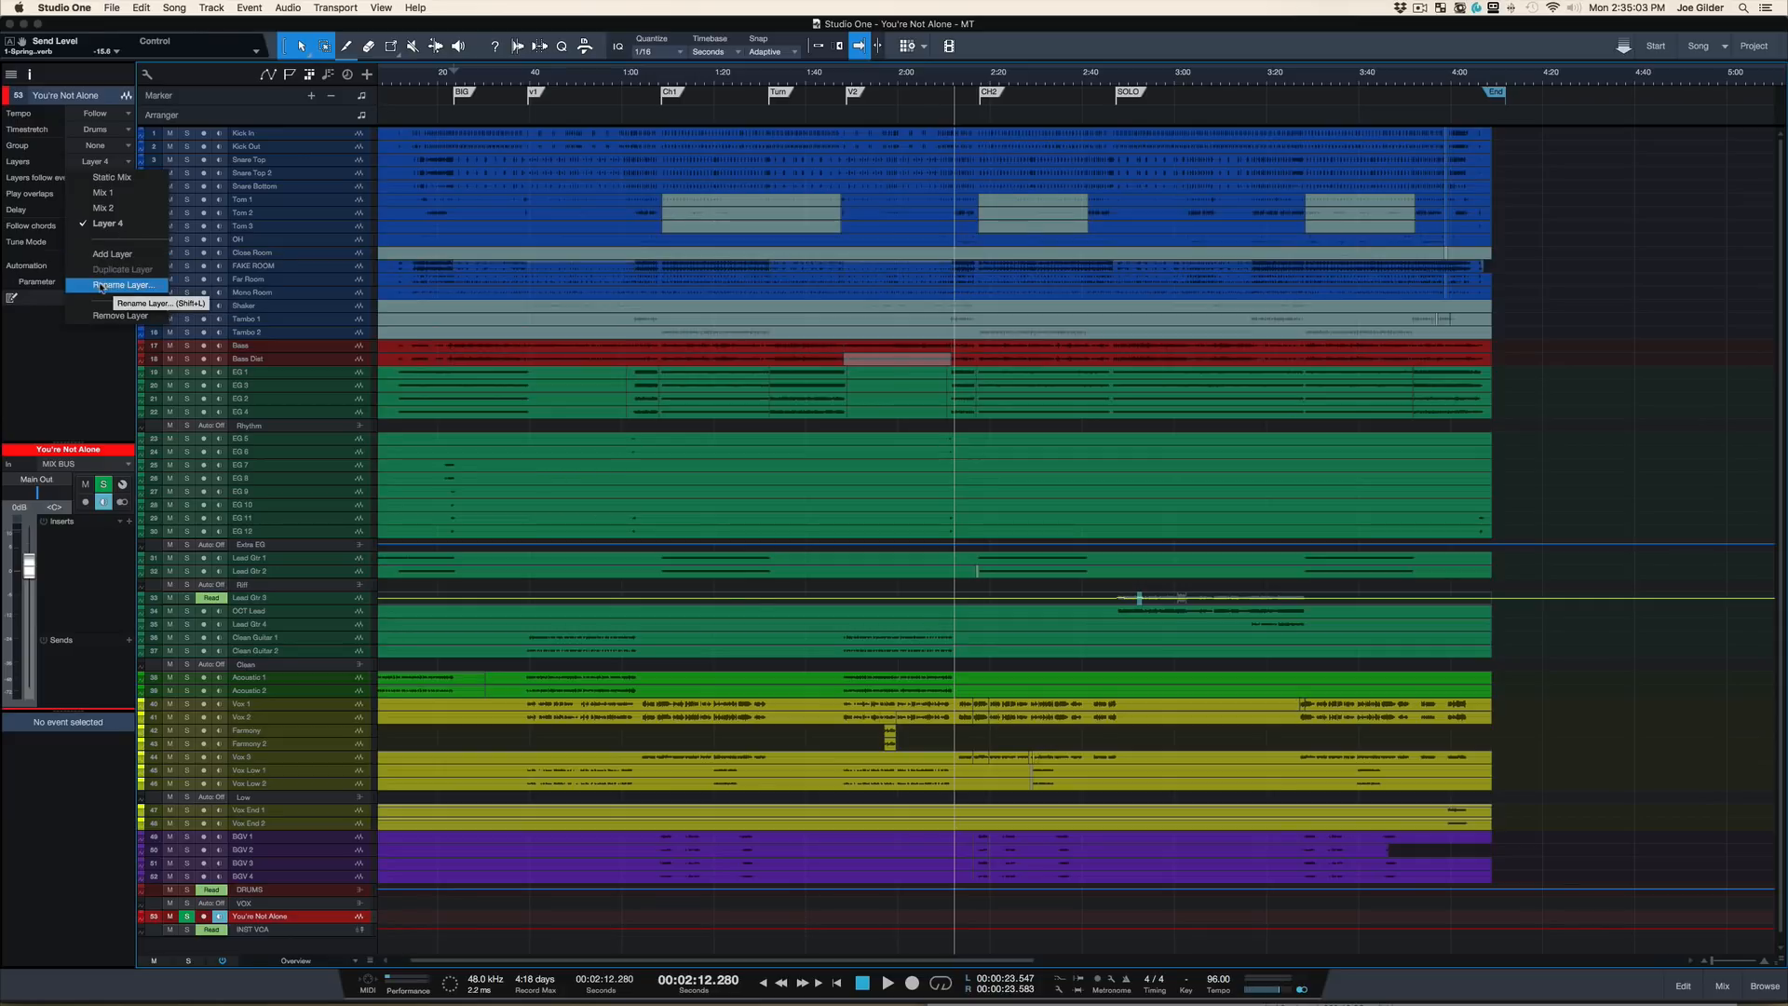
text(Mix 4)
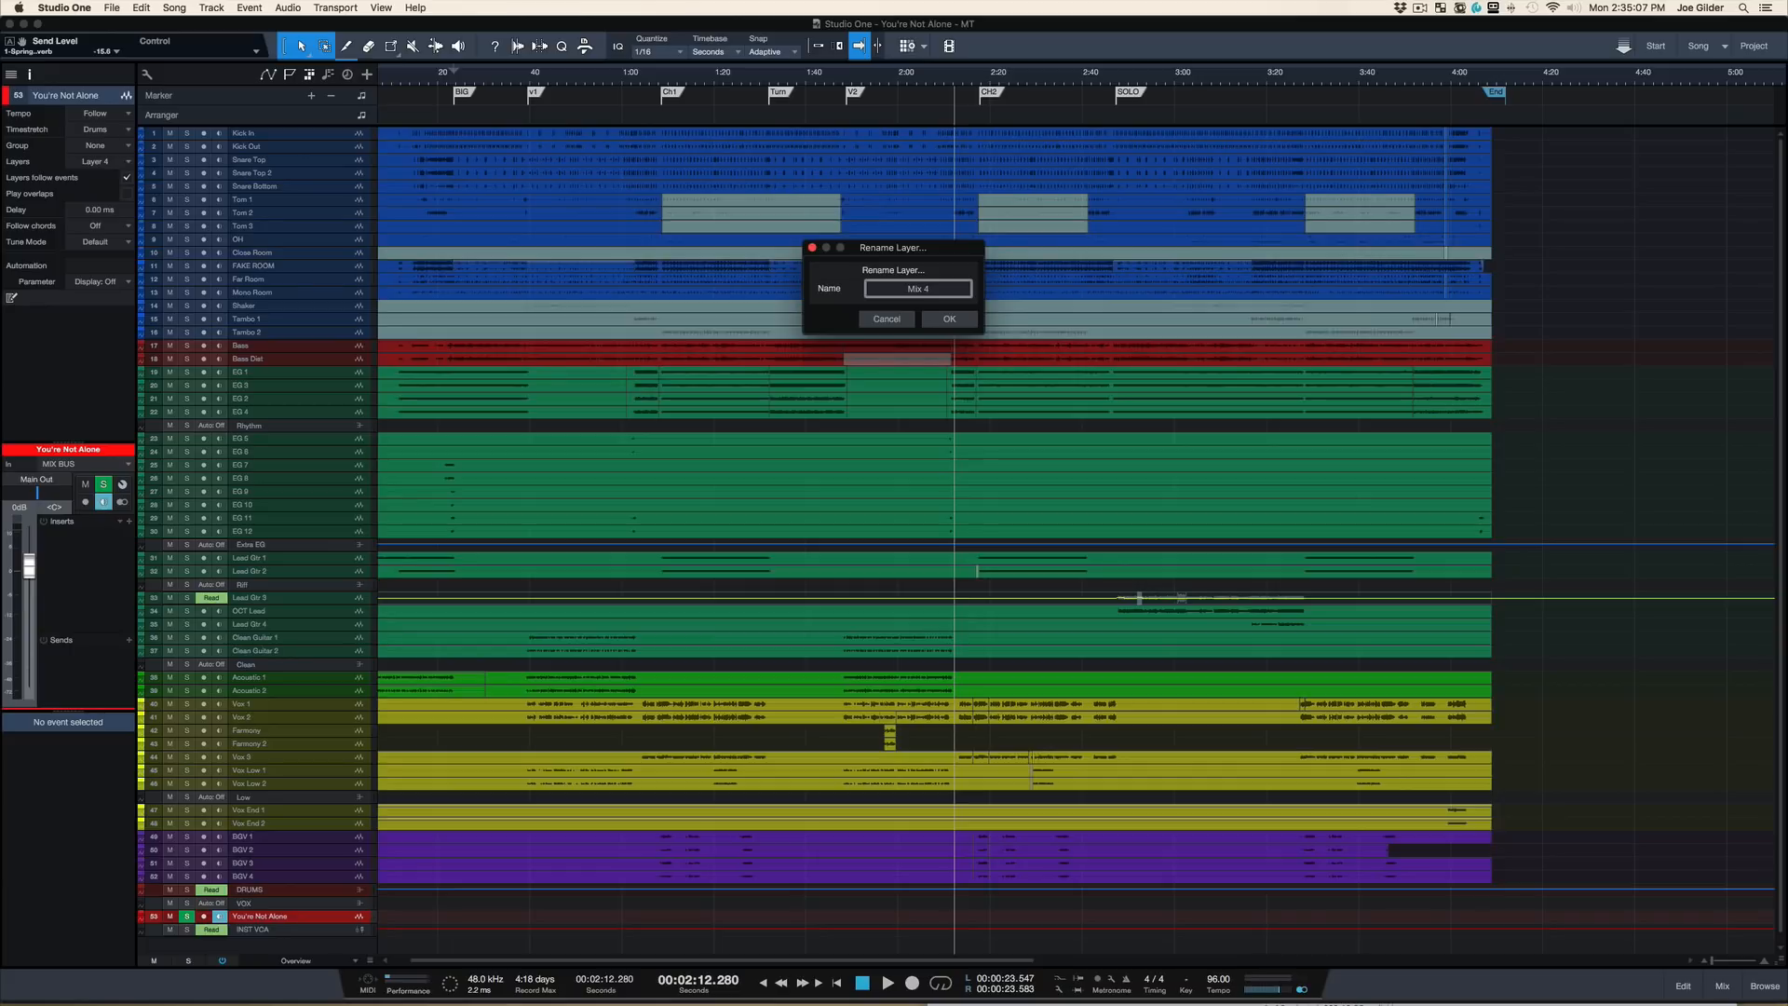
key(BackSpace)
text(3)
key(Return)
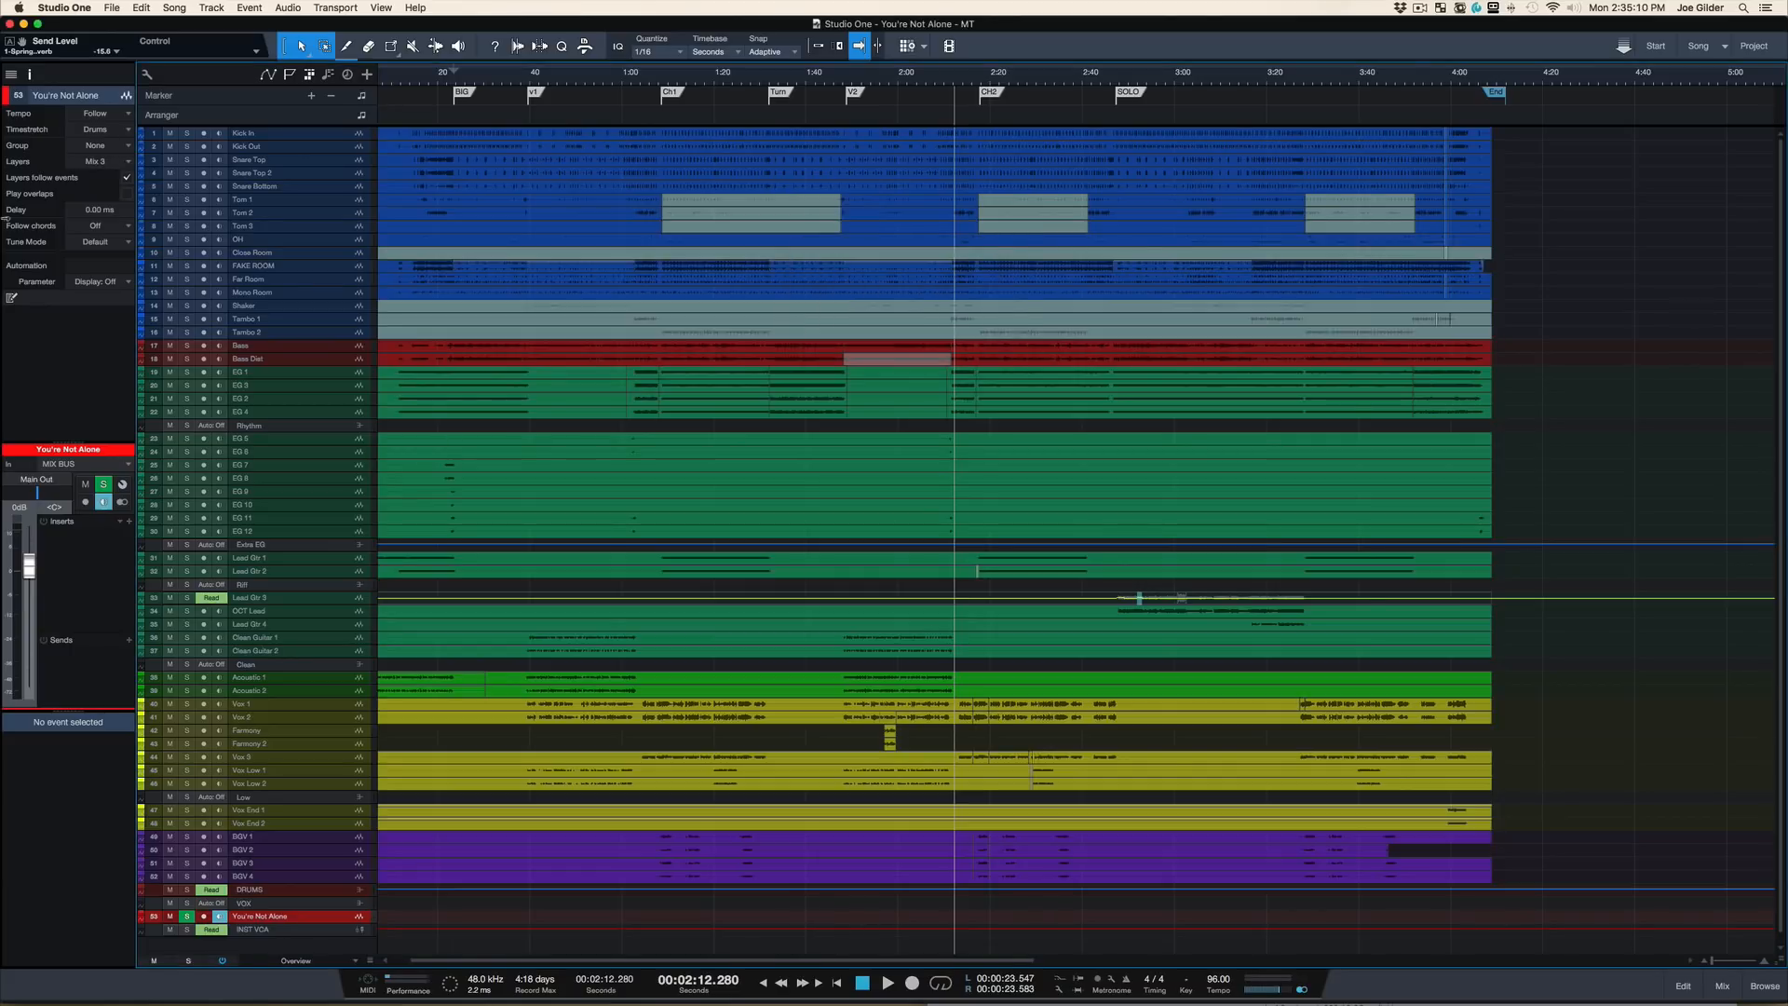
Step: Keep the Mix 3 layer active on the You're Not Alone track and arm the track for recording
click(102, 162)
click(97, 225)
click(204, 917)
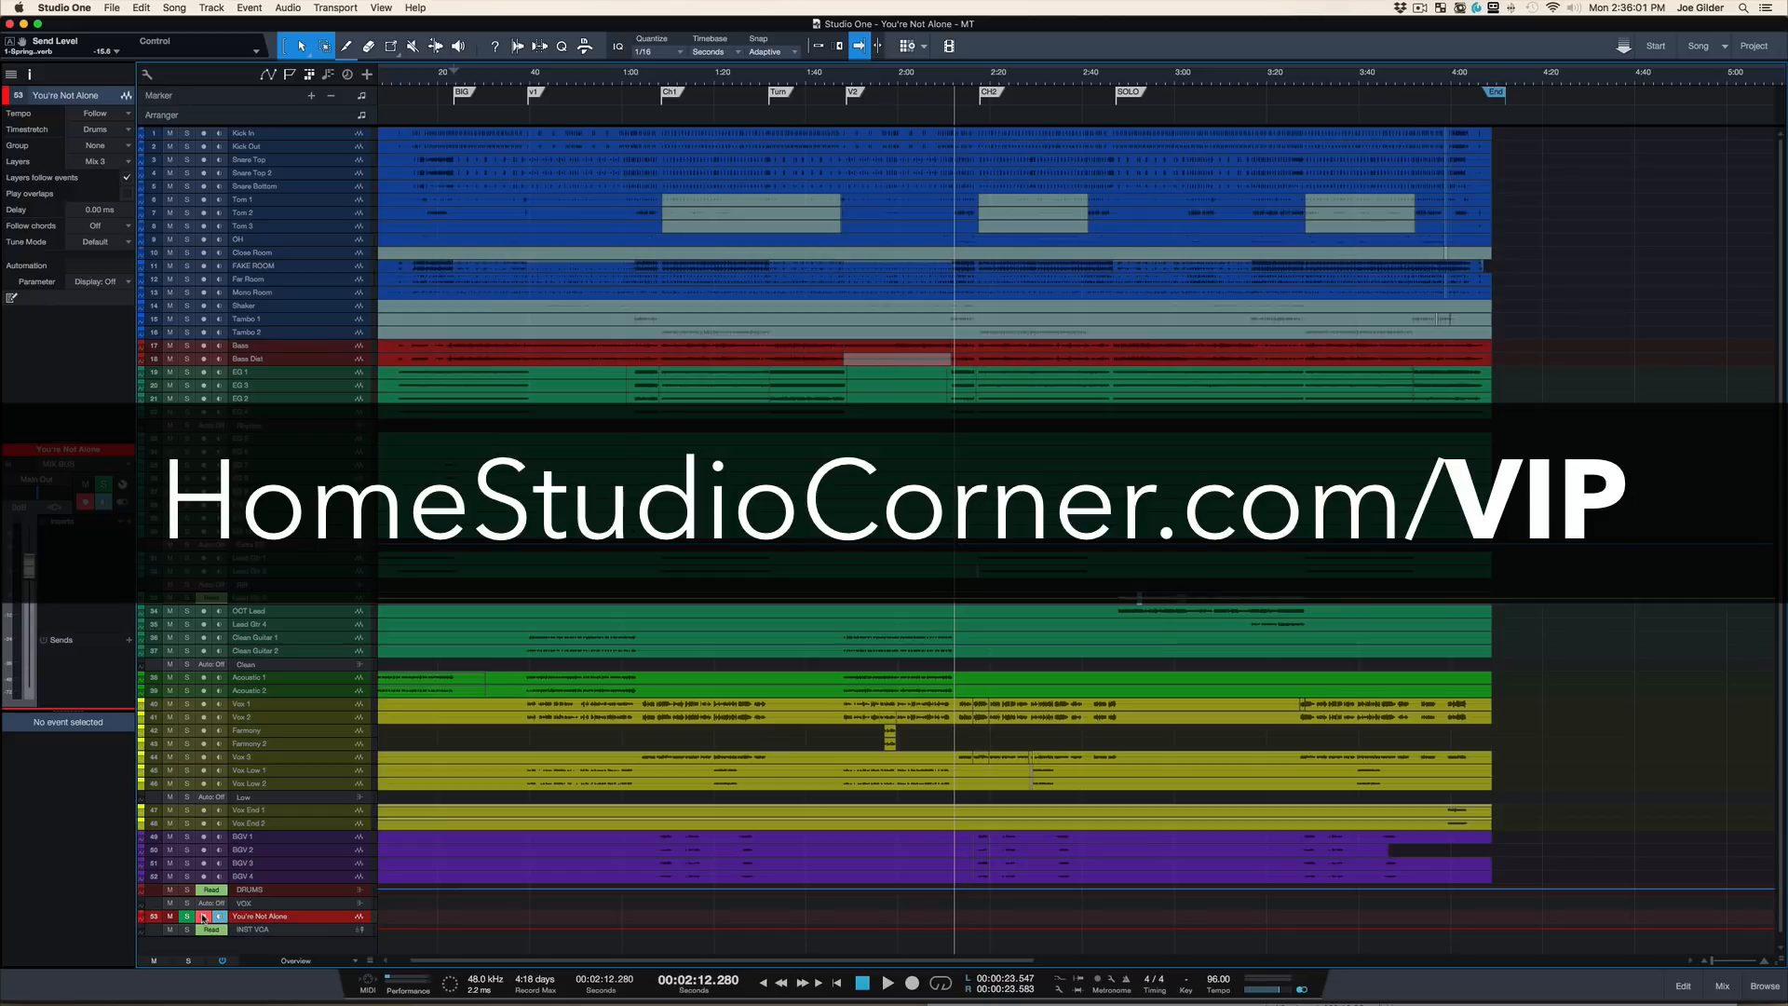
key(super+space)
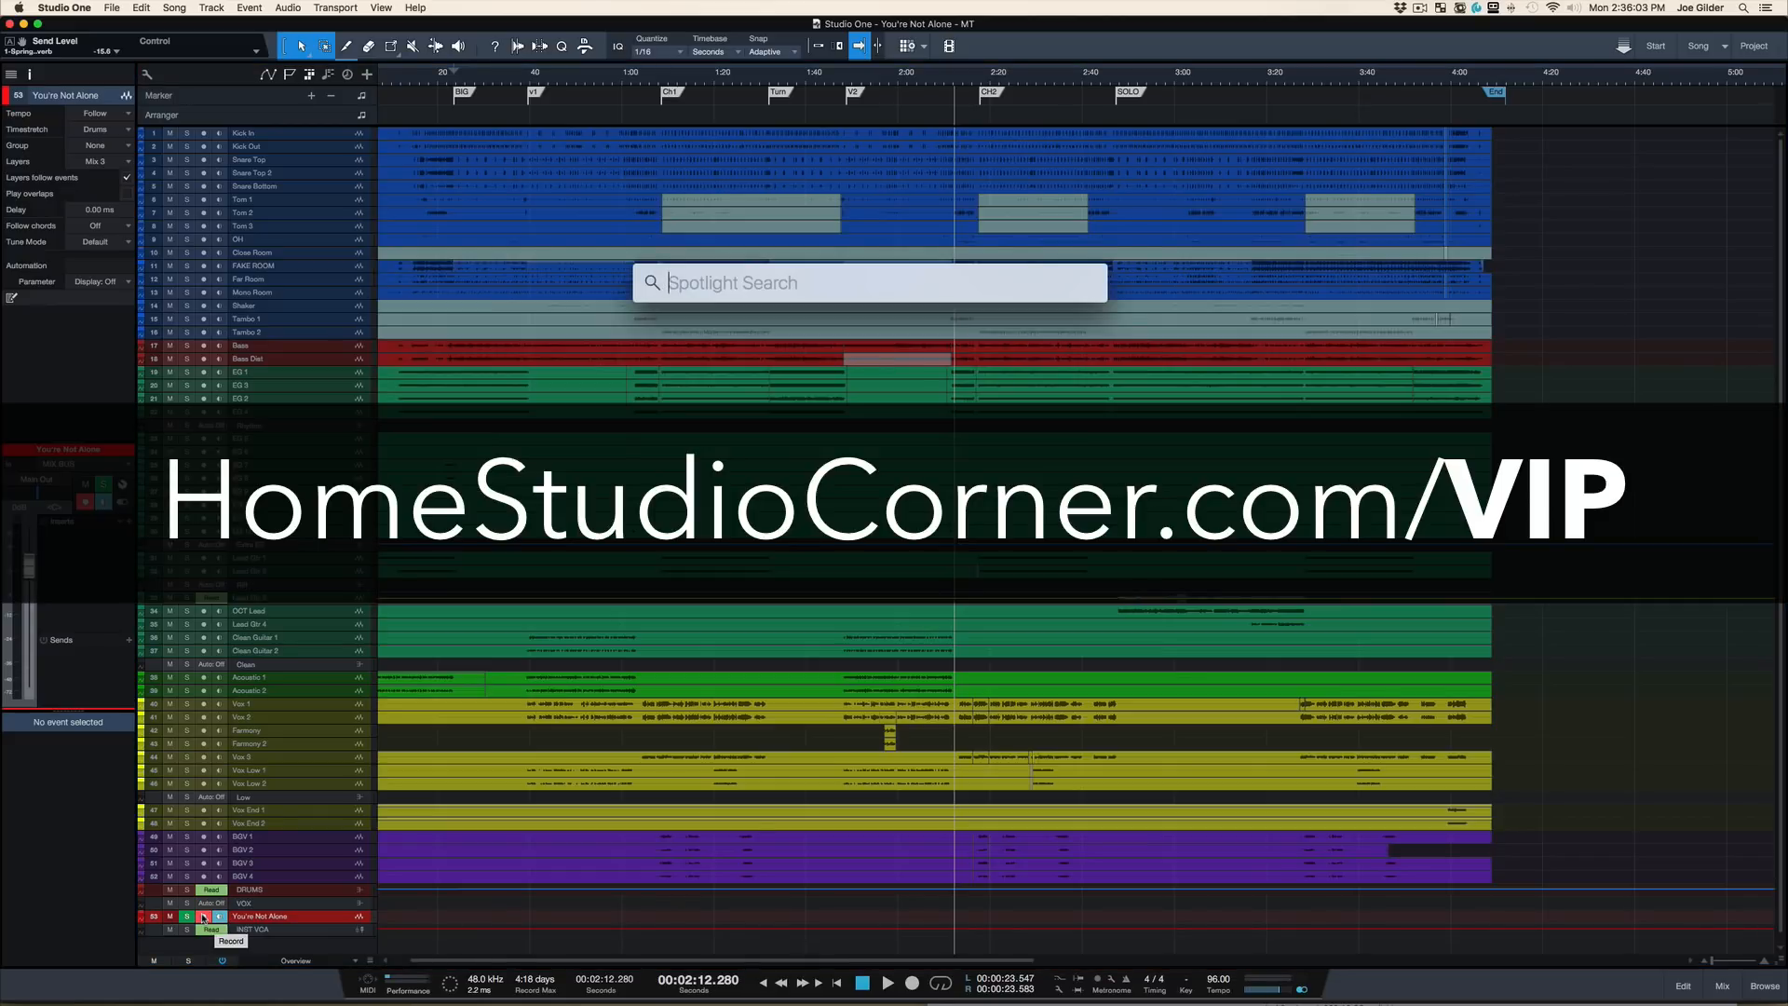
click(280, 813)
key(Escape)
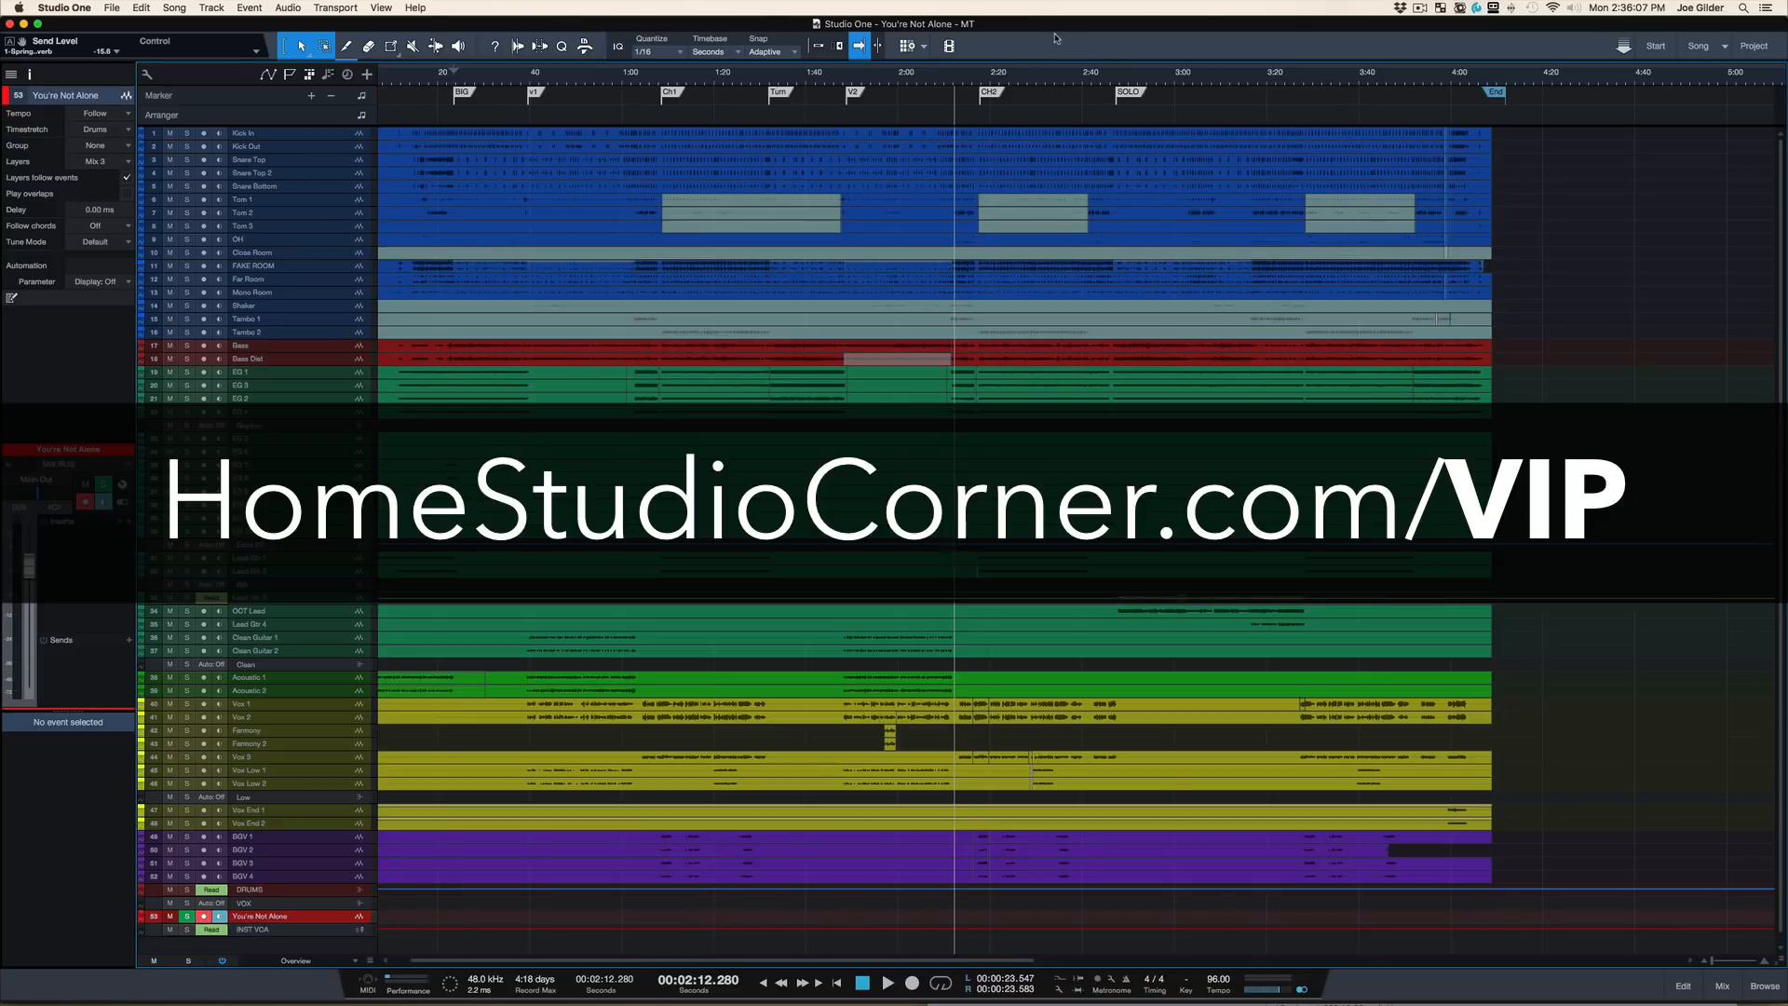
Step: Start recording the mix onto the Mix 3 layer from the beginning of the song and enlarge the waveform display on all tracks
key(comma)
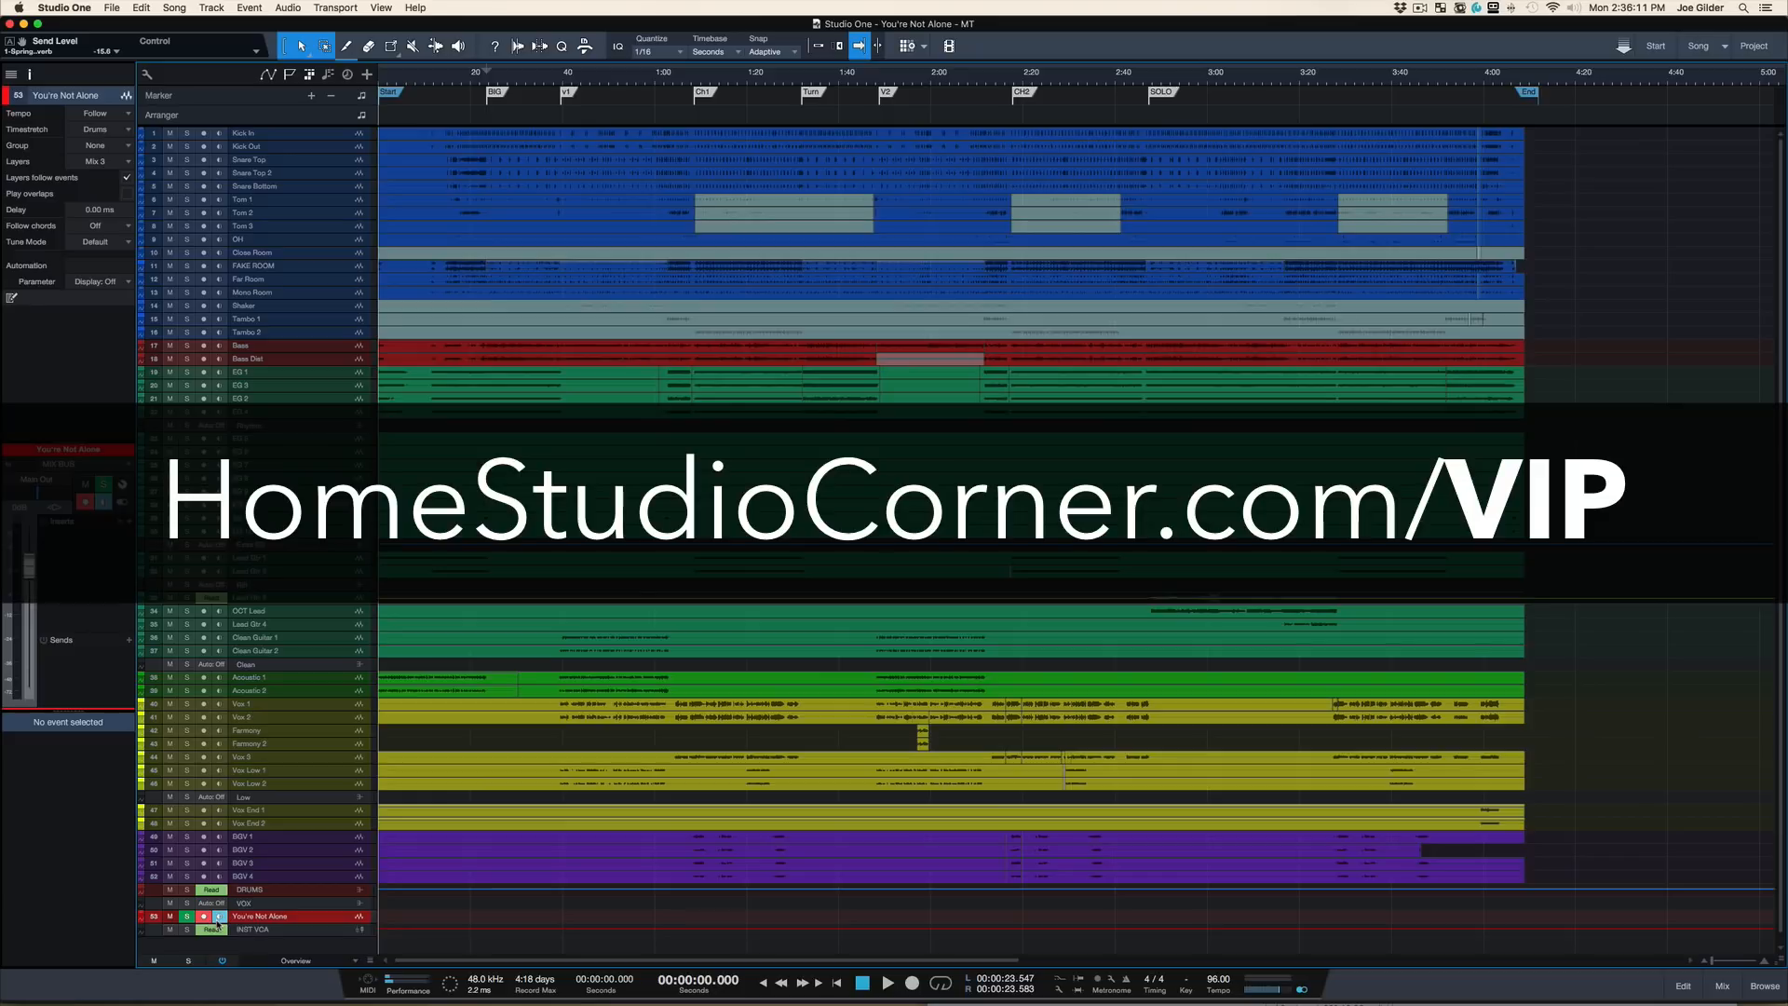
key(KP_Multiply)
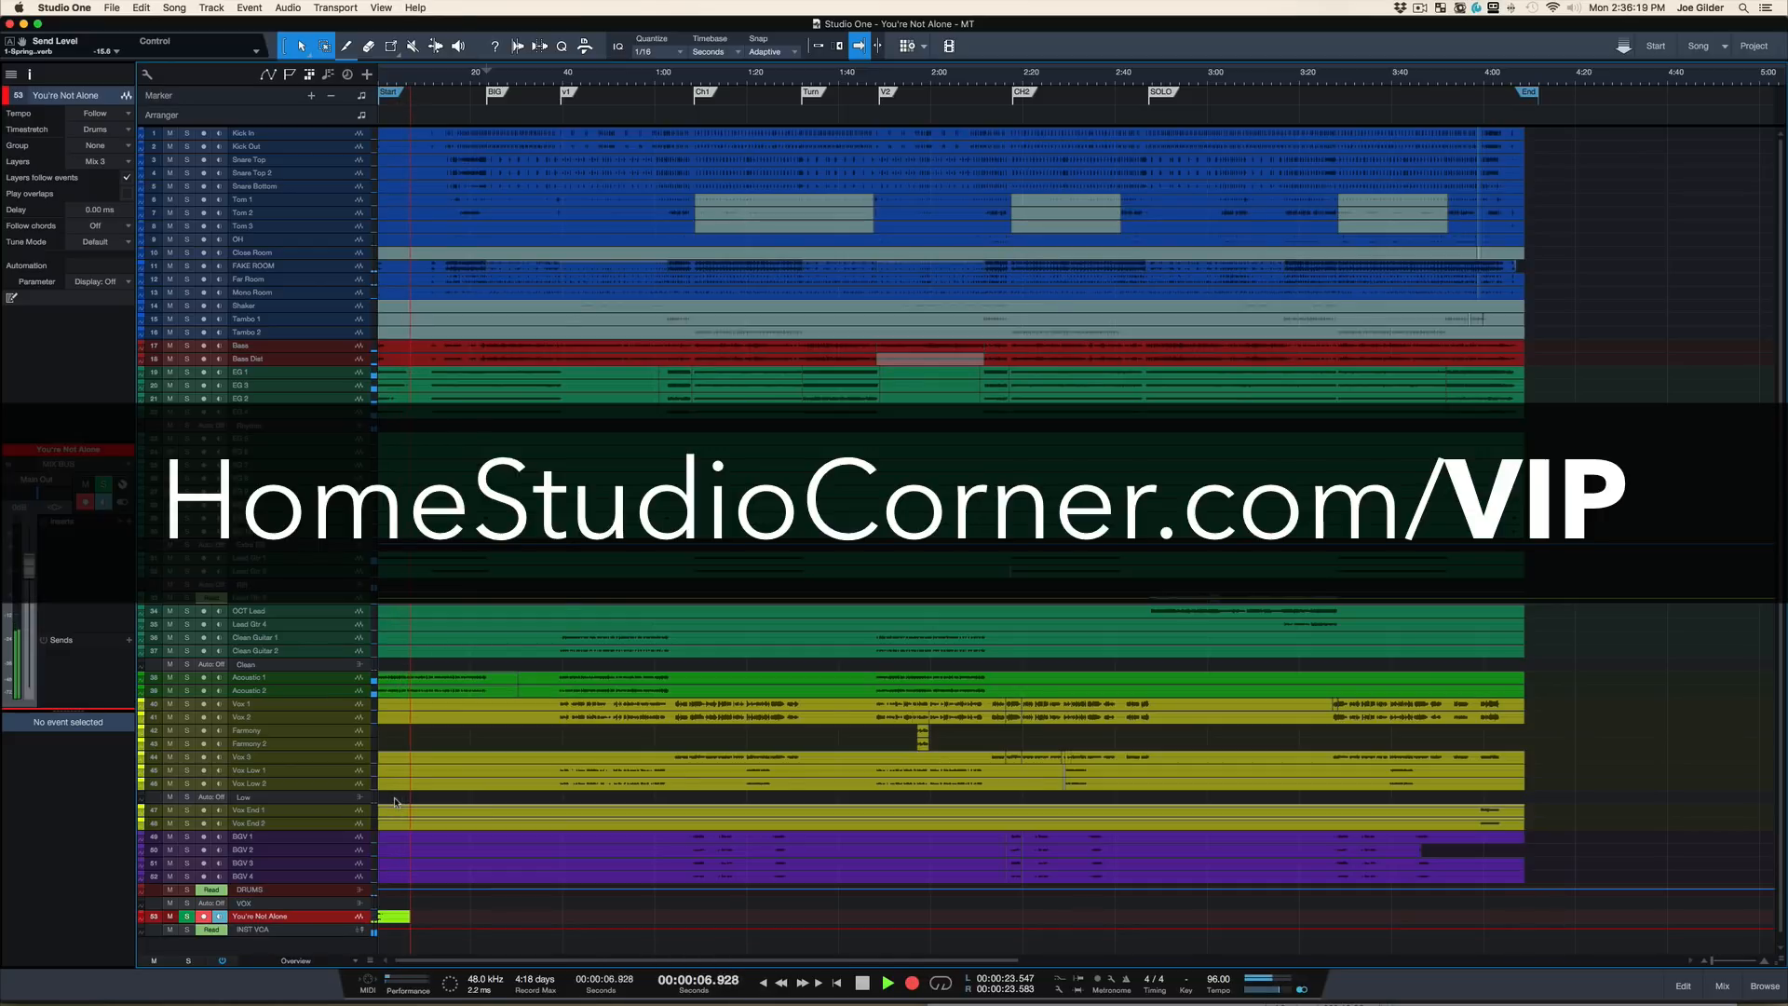
key(F3)
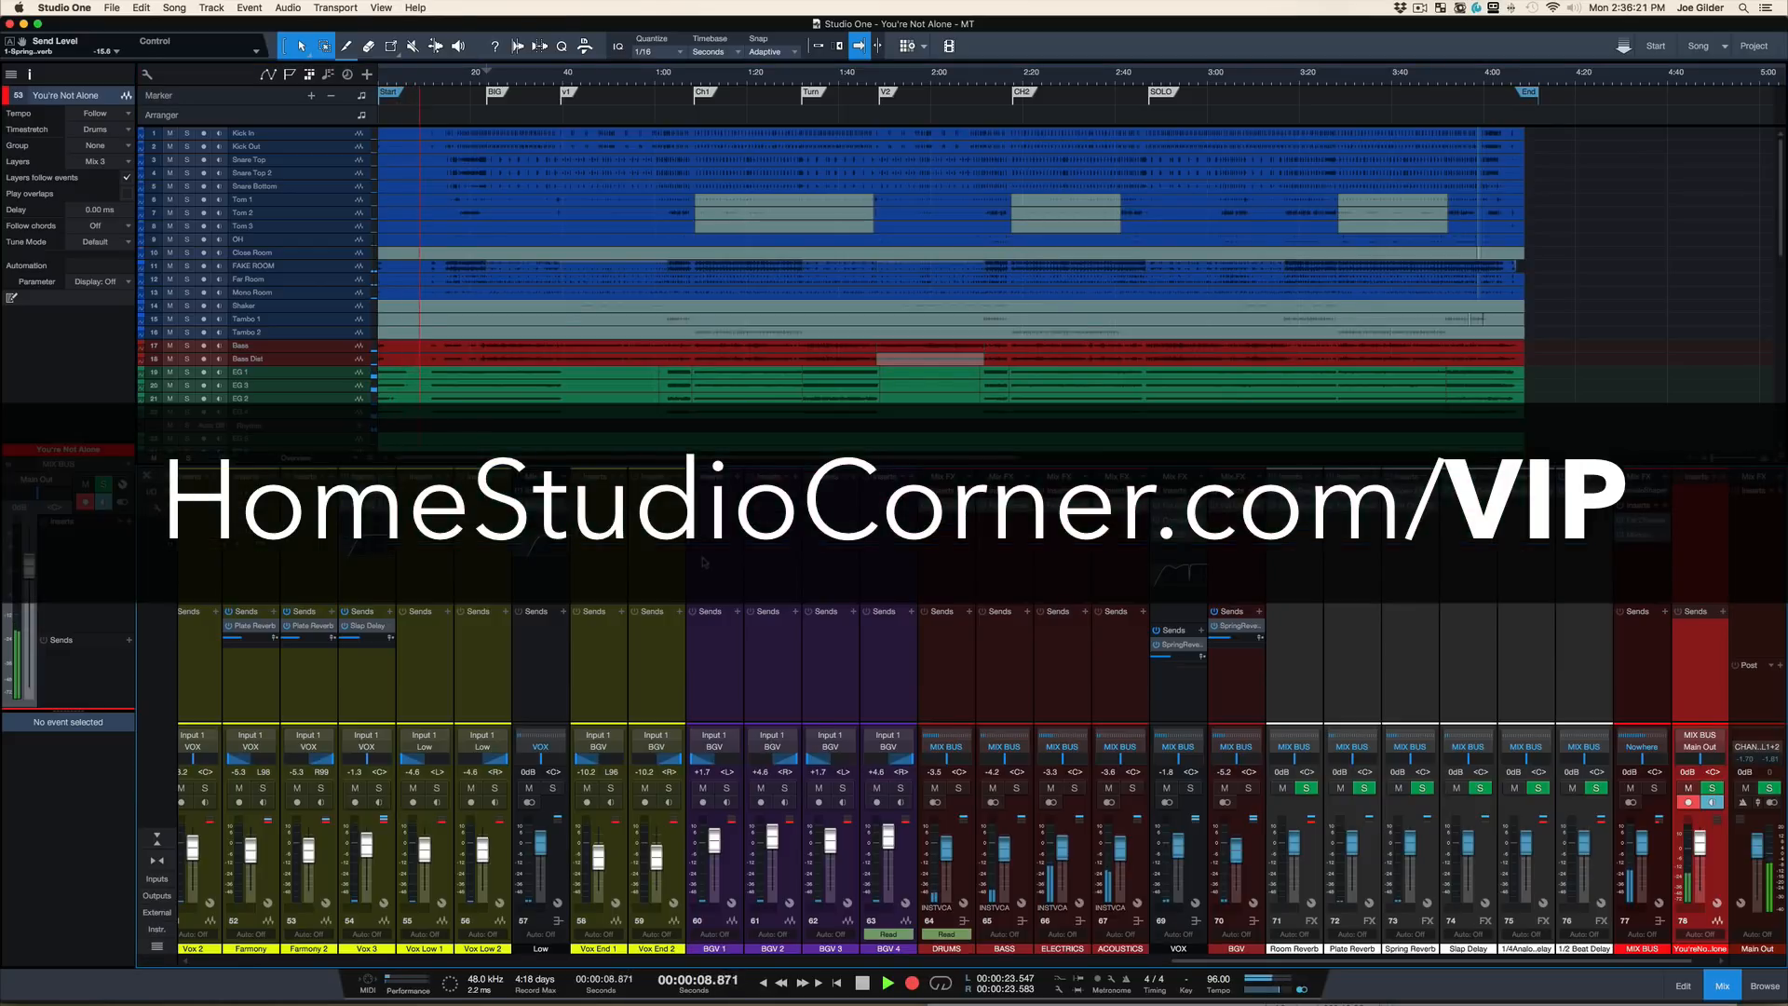
key(F3)
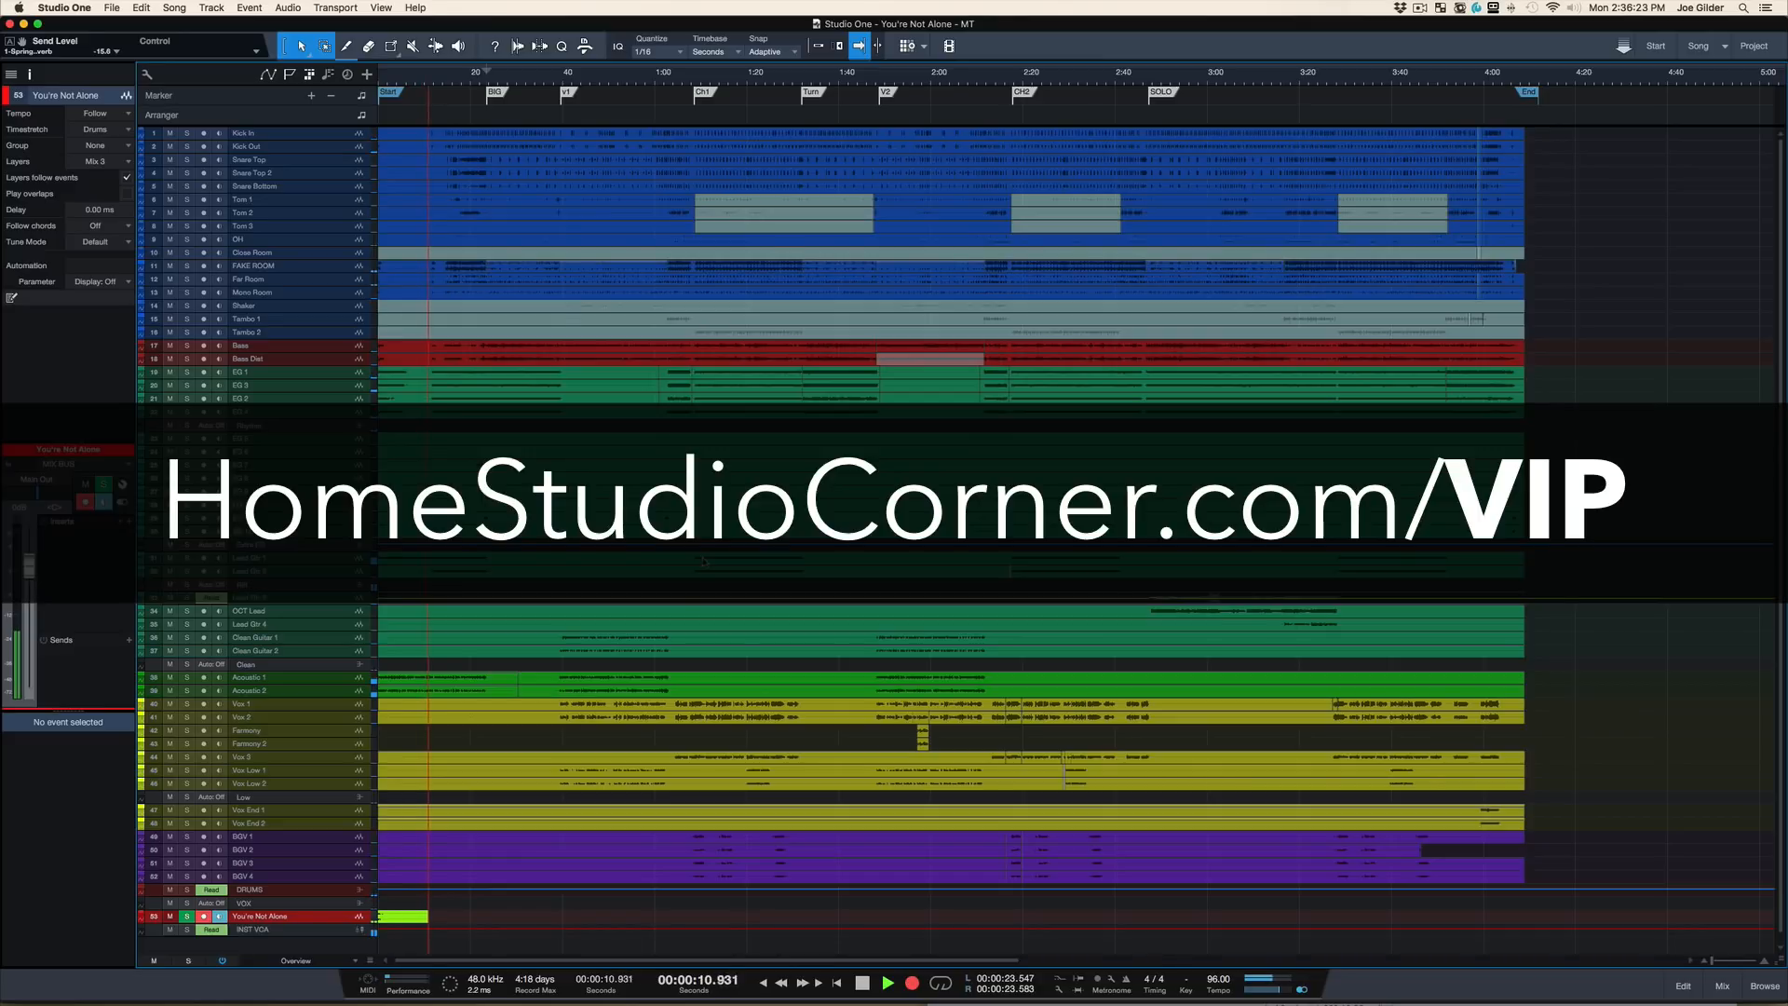
drag(1779, 965, 1777, 932)
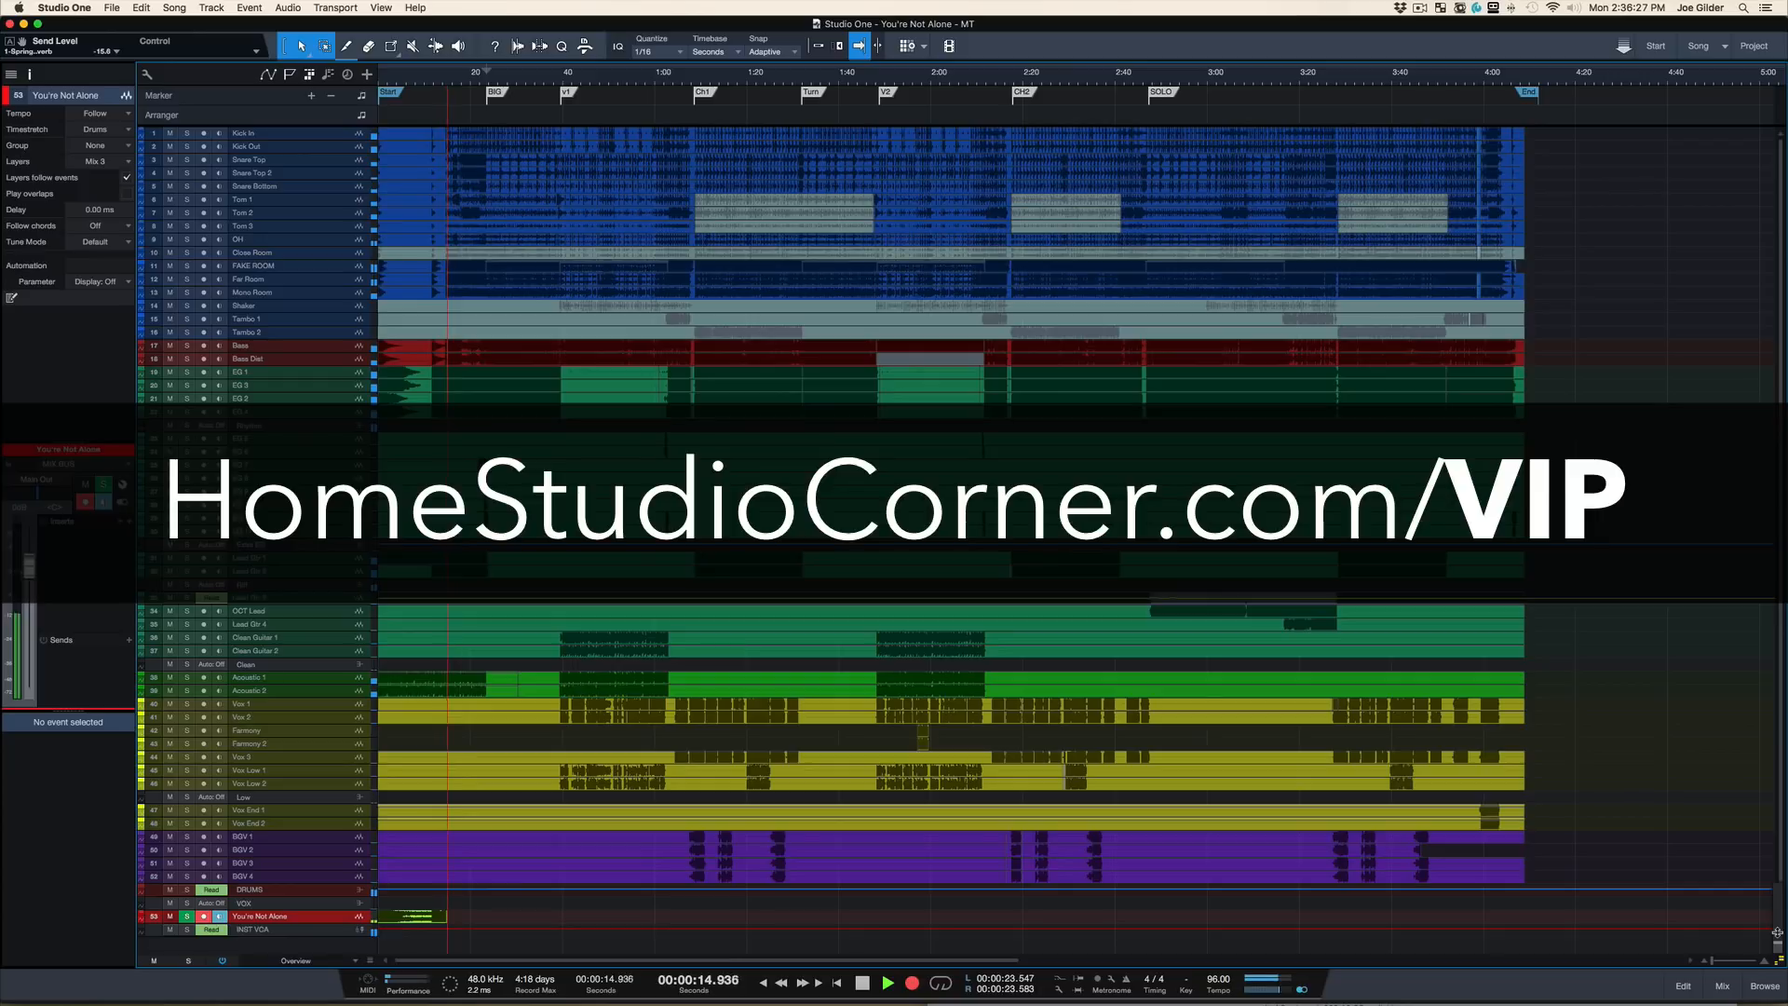